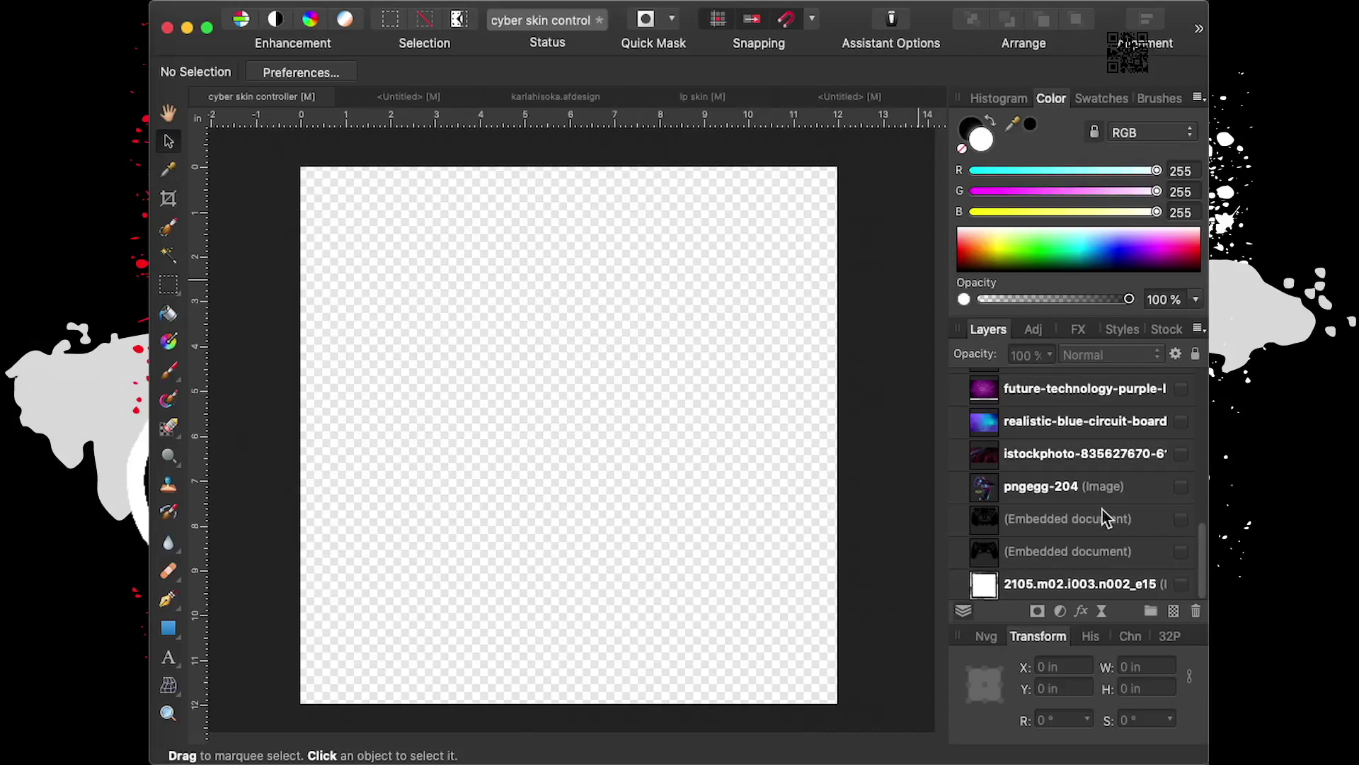
Show the cyborg figure and controller template layers, and lock the template layer
click(1181, 486)
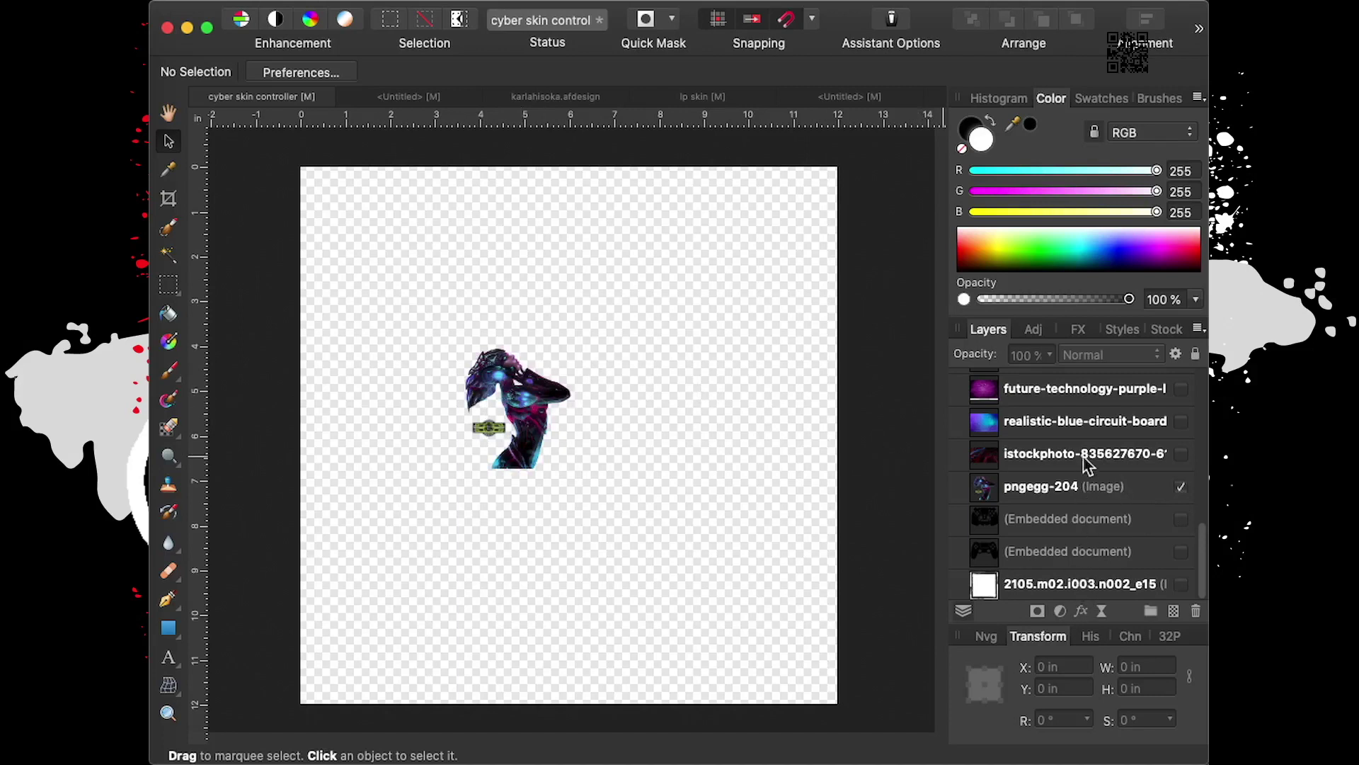
click(1180, 519)
right_click(1154, 518)
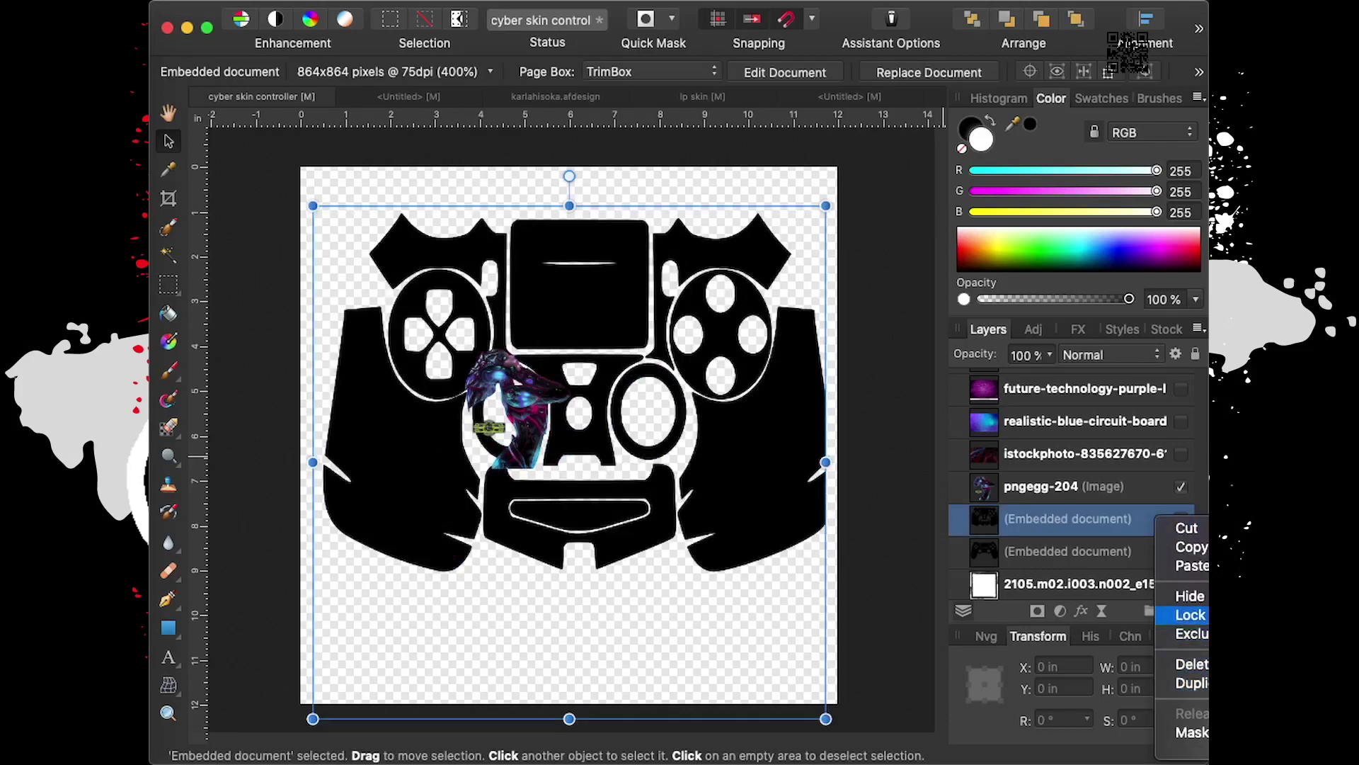
click(1189, 614)
Draw a rectangular marquee over the template band, then unlock and hide the template
click(169, 284)
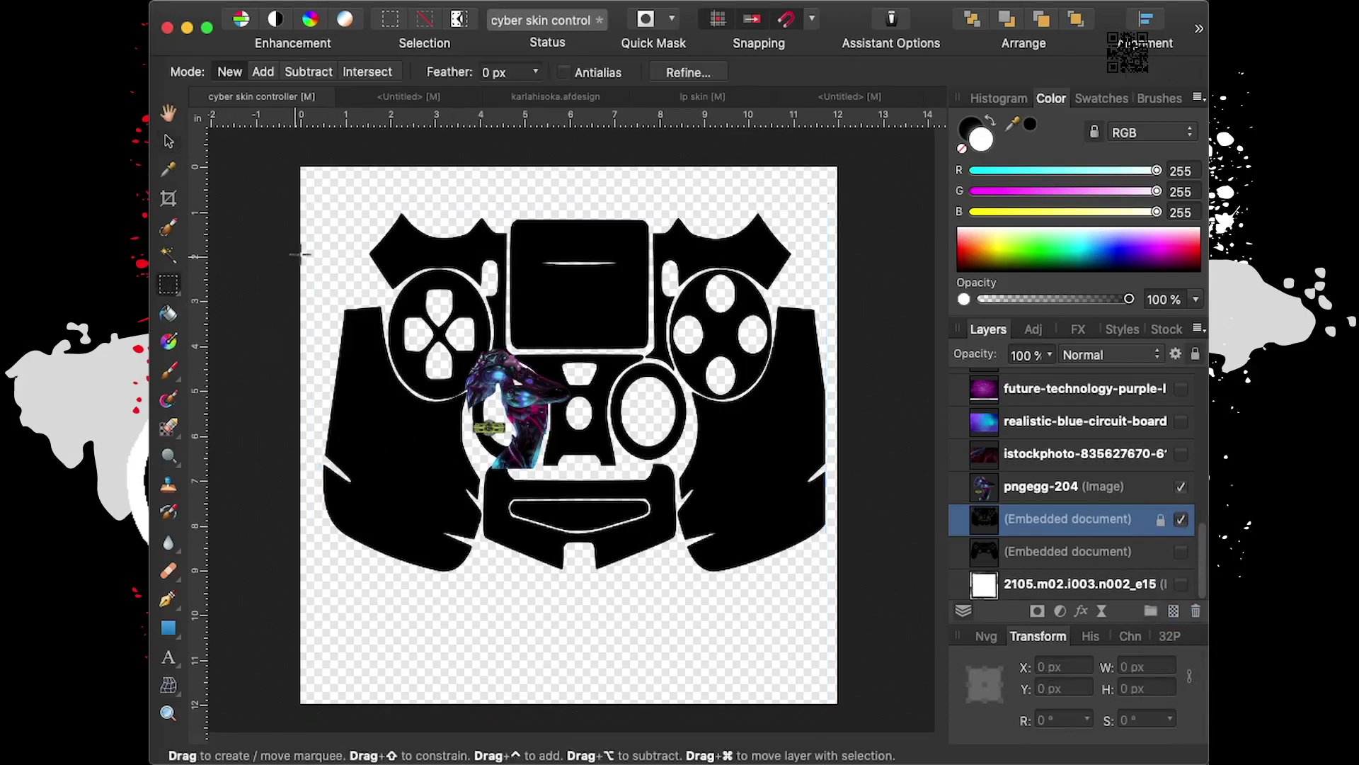
drag(303, 213, 837, 584)
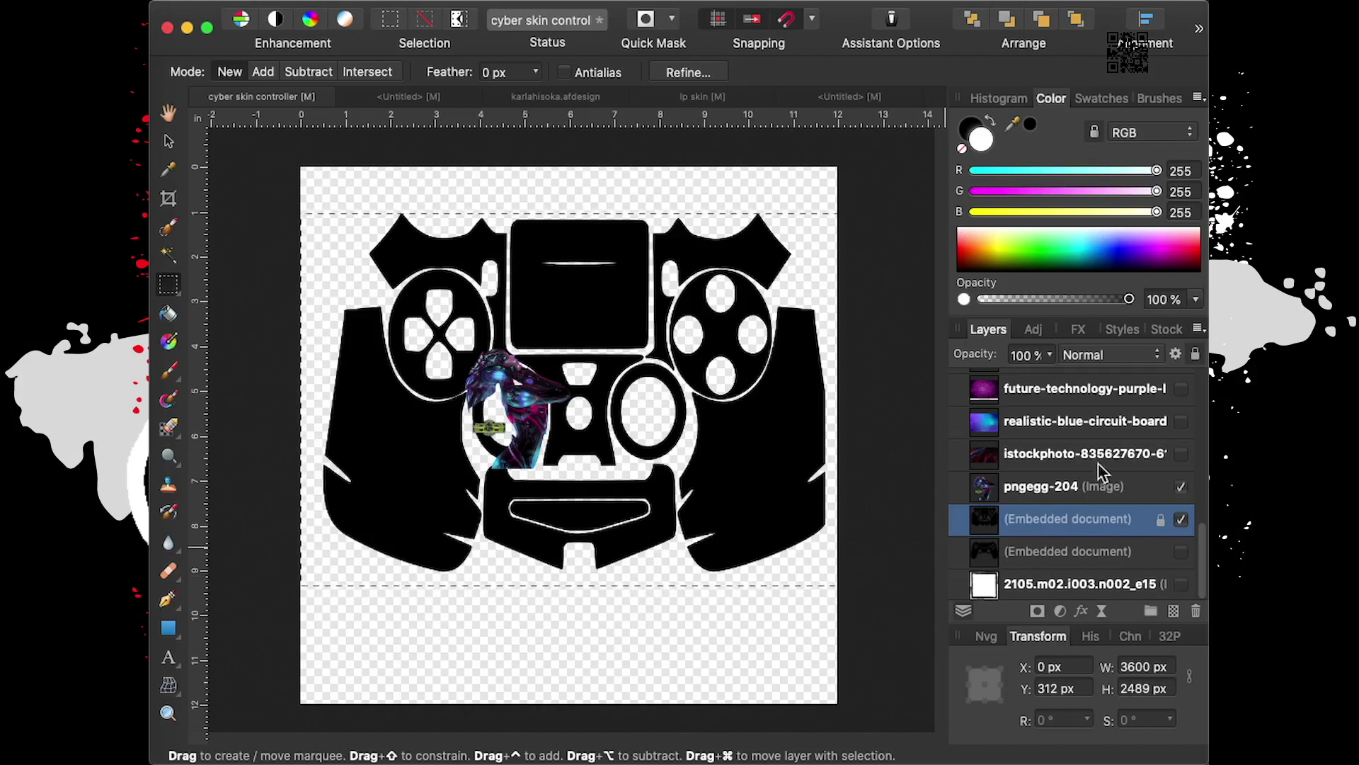
click(1161, 519)
click(1181, 521)
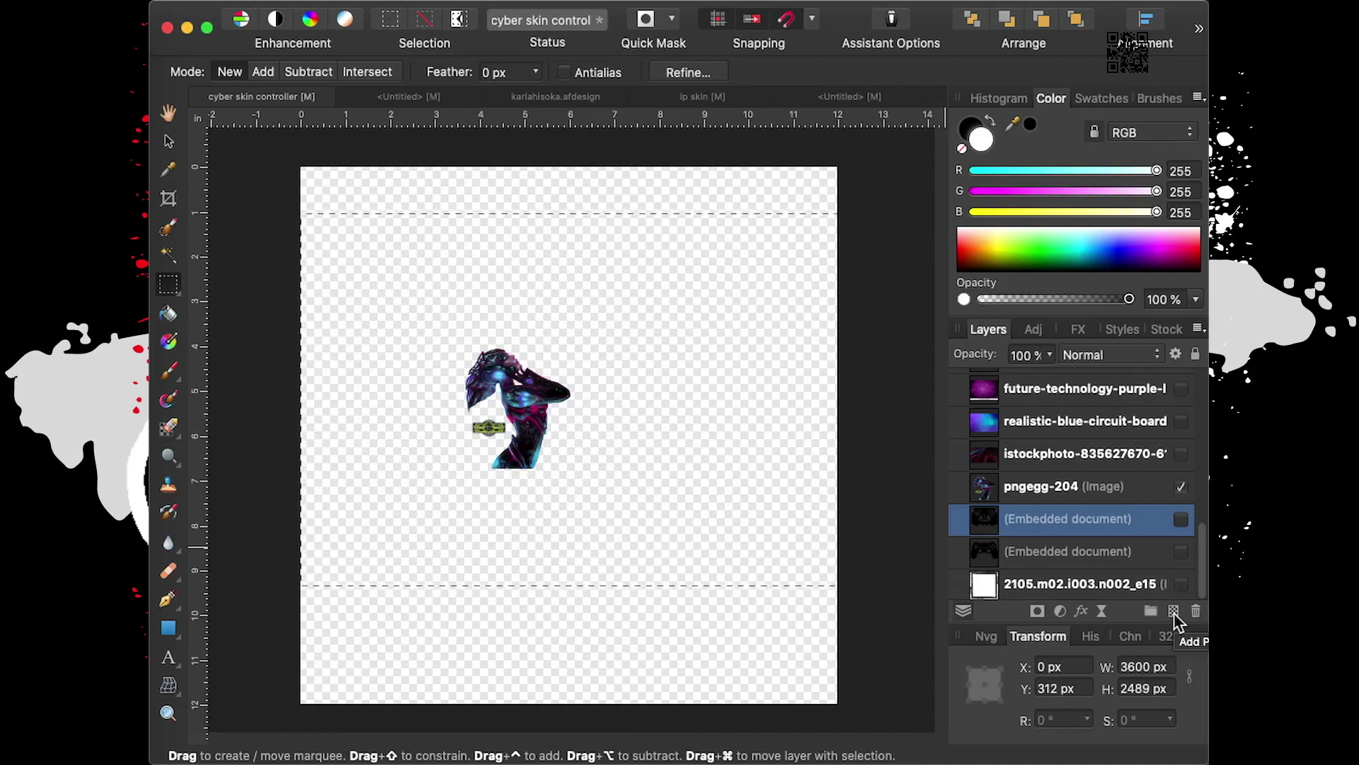
Flood-fill the selected band with white on a new pixel layer
click(1174, 612)
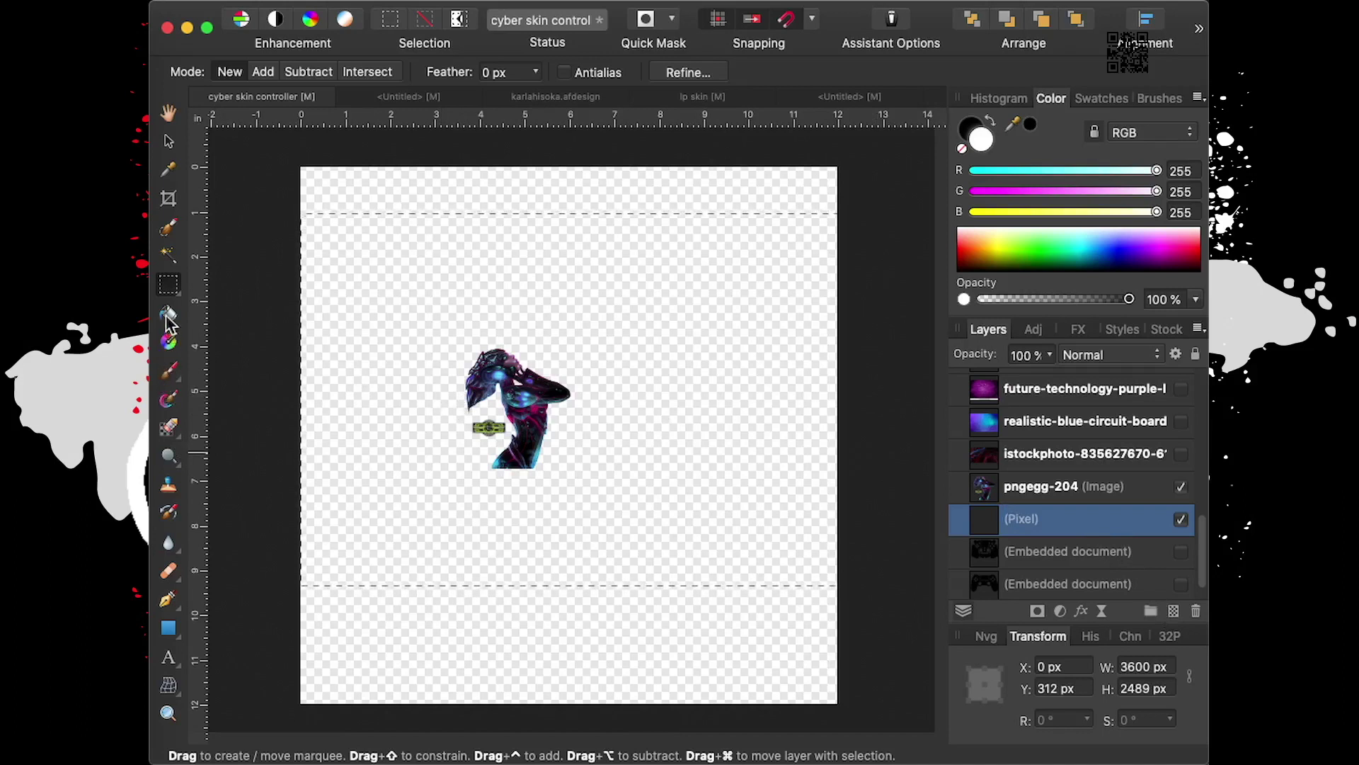
click(168, 313)
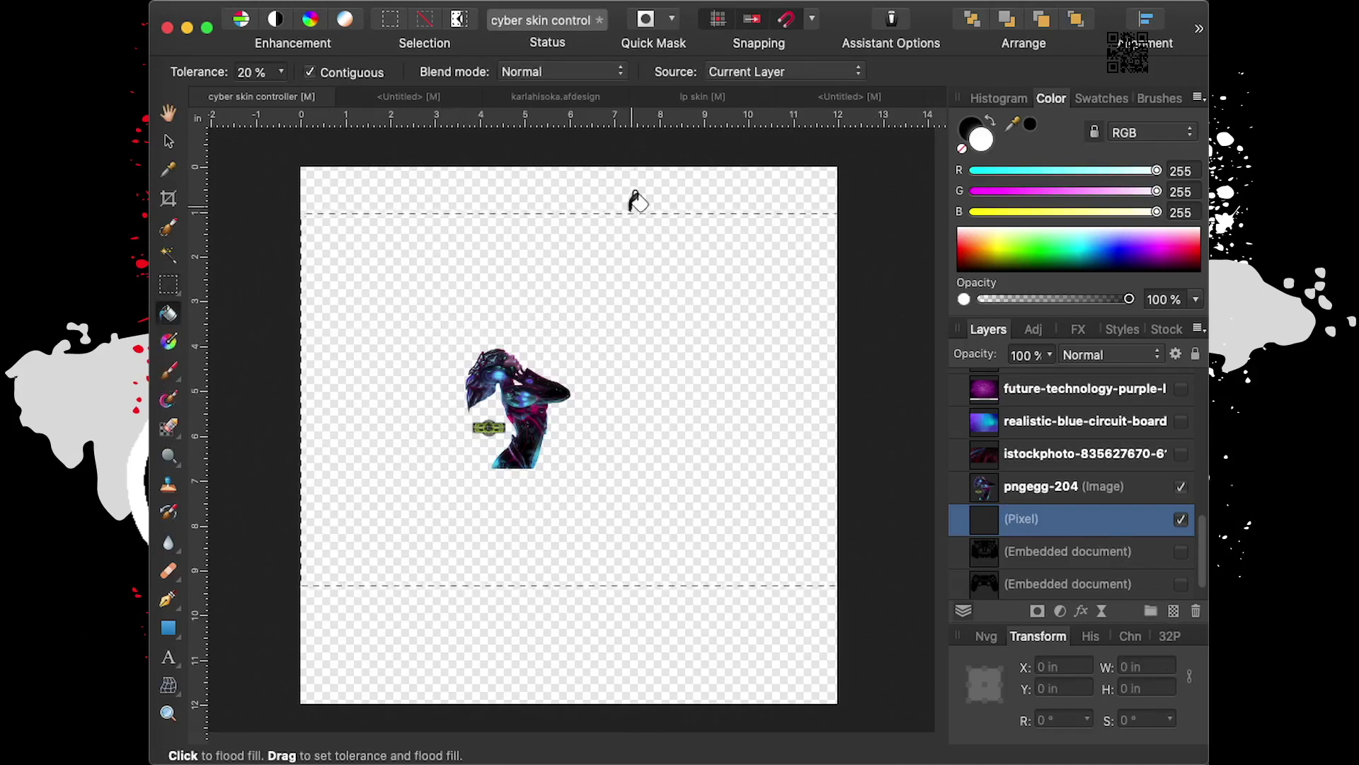
click(789, 263)
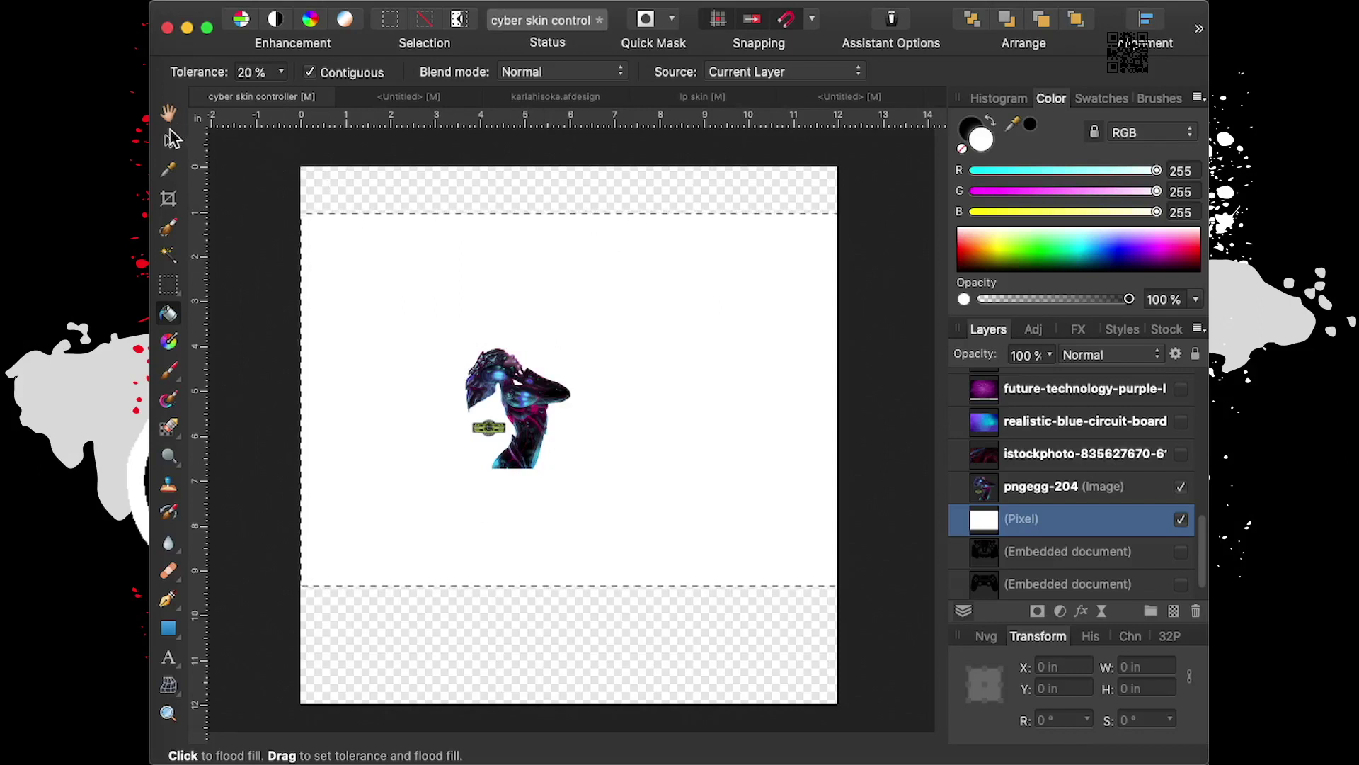
click(169, 142)
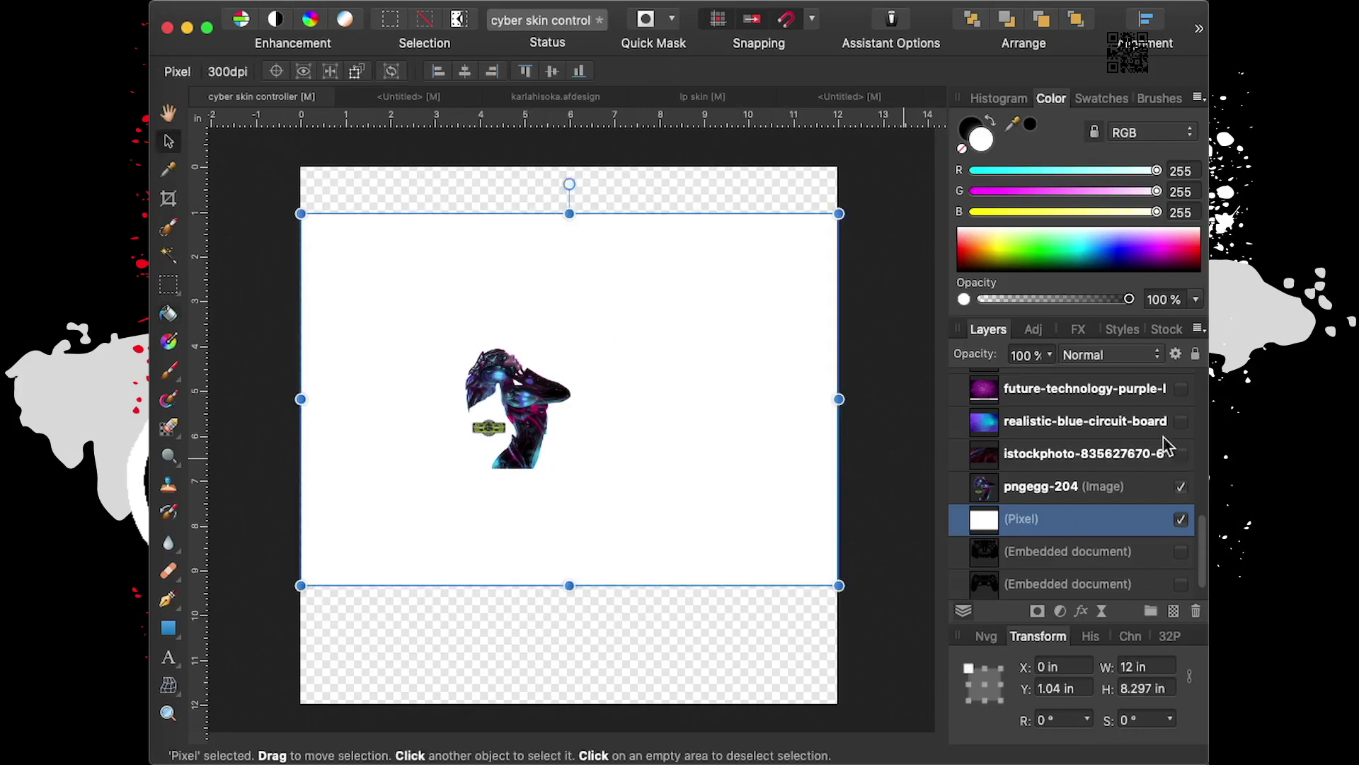
click(1074, 461)
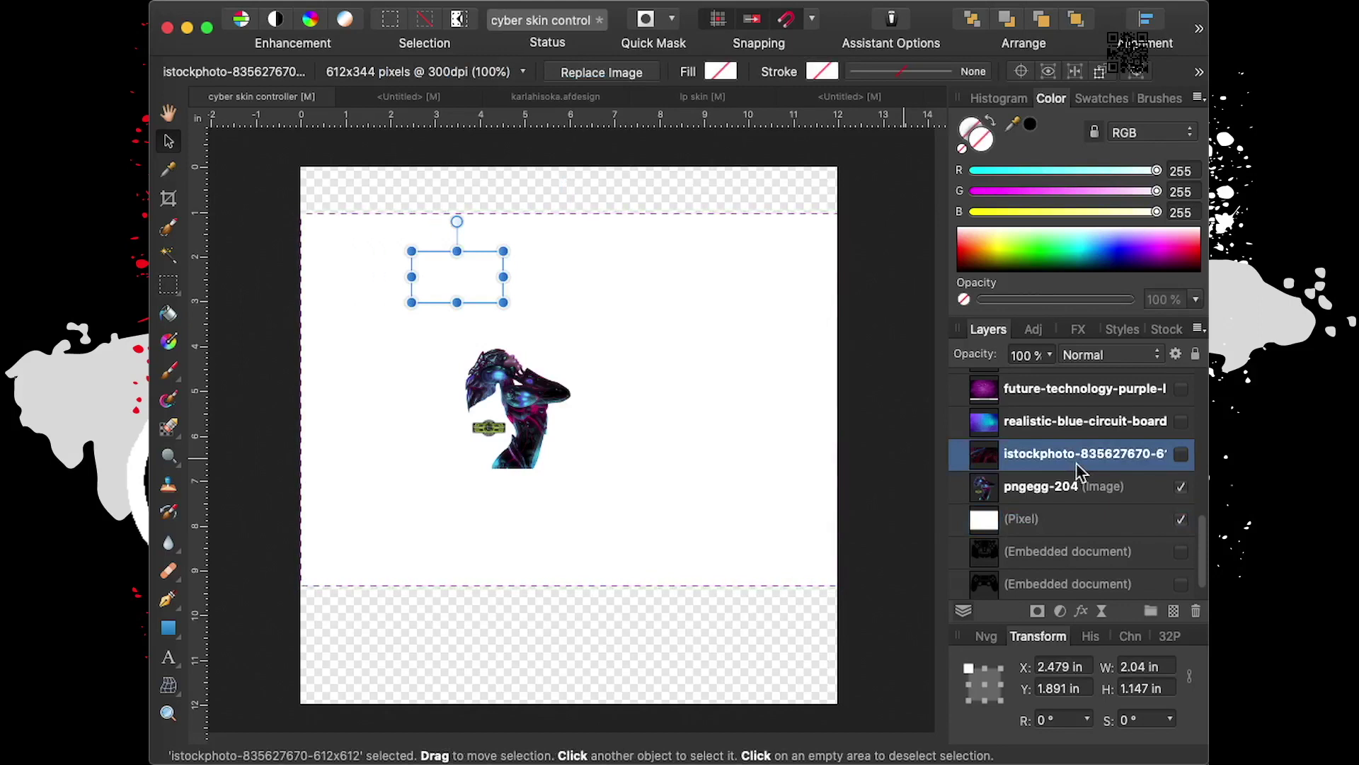
Show the red istockphoto circuit image and stretch it across the band's full width
click(1181, 454)
drag(504, 305, 880, 517)
drag(674, 434, 550, 374)
mouse_move(770, 476)
mouse_down()
mouse_move(865, 571)
mouse_move(856, 607)
mouse_move(928, 665)
mouse_move(777, 599)
mouse_move(717, 662)
mouse_move(763, 701)
mouse_move(765, 724)
mouse_move(765, 577)
mouse_move(779, 583)
mouse_move(772, 607)
mouse_up()
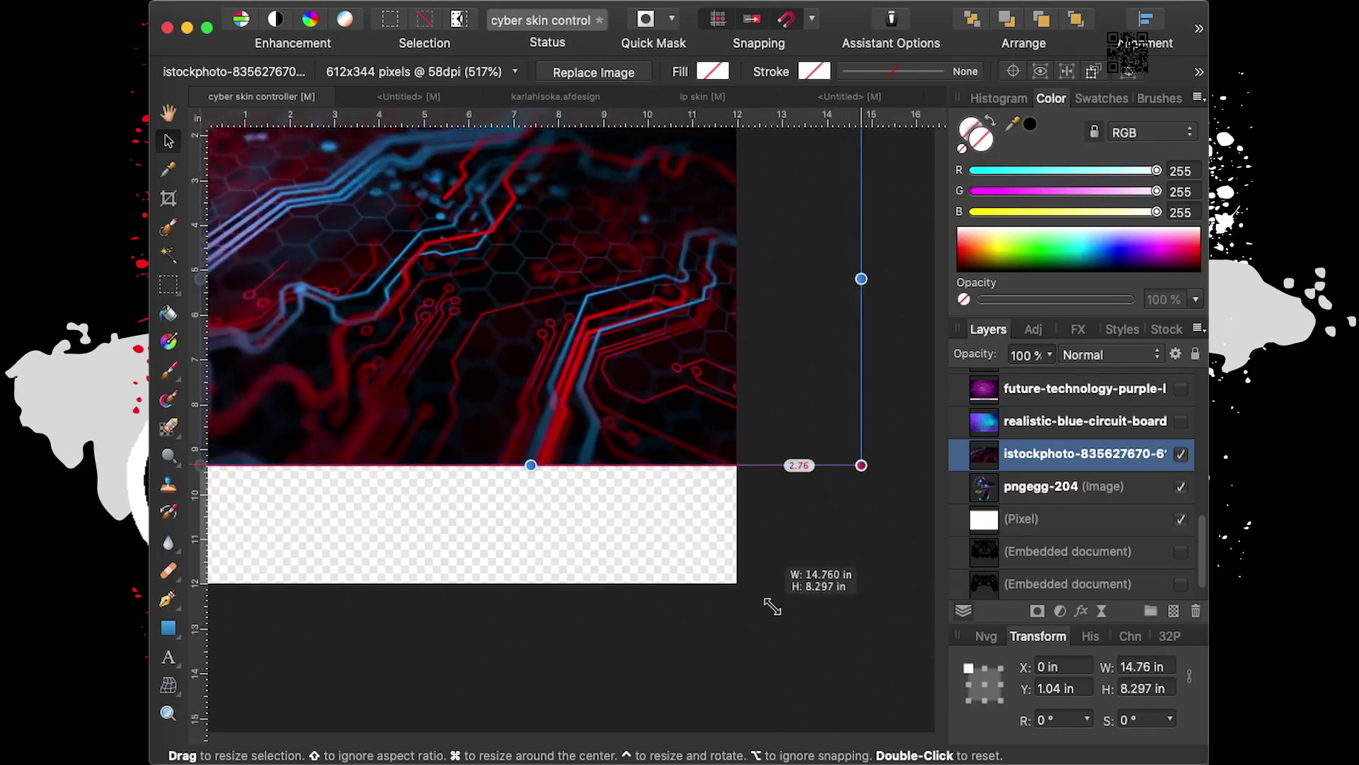
Bring the whole canvas back into view and show the blue circuit-board image
click(170, 114)
mouse_move(359, 244)
mouse_down()
mouse_move(562, 354)
mouse_move(449, 304)
mouse_move(438, 343)
mouse_up()
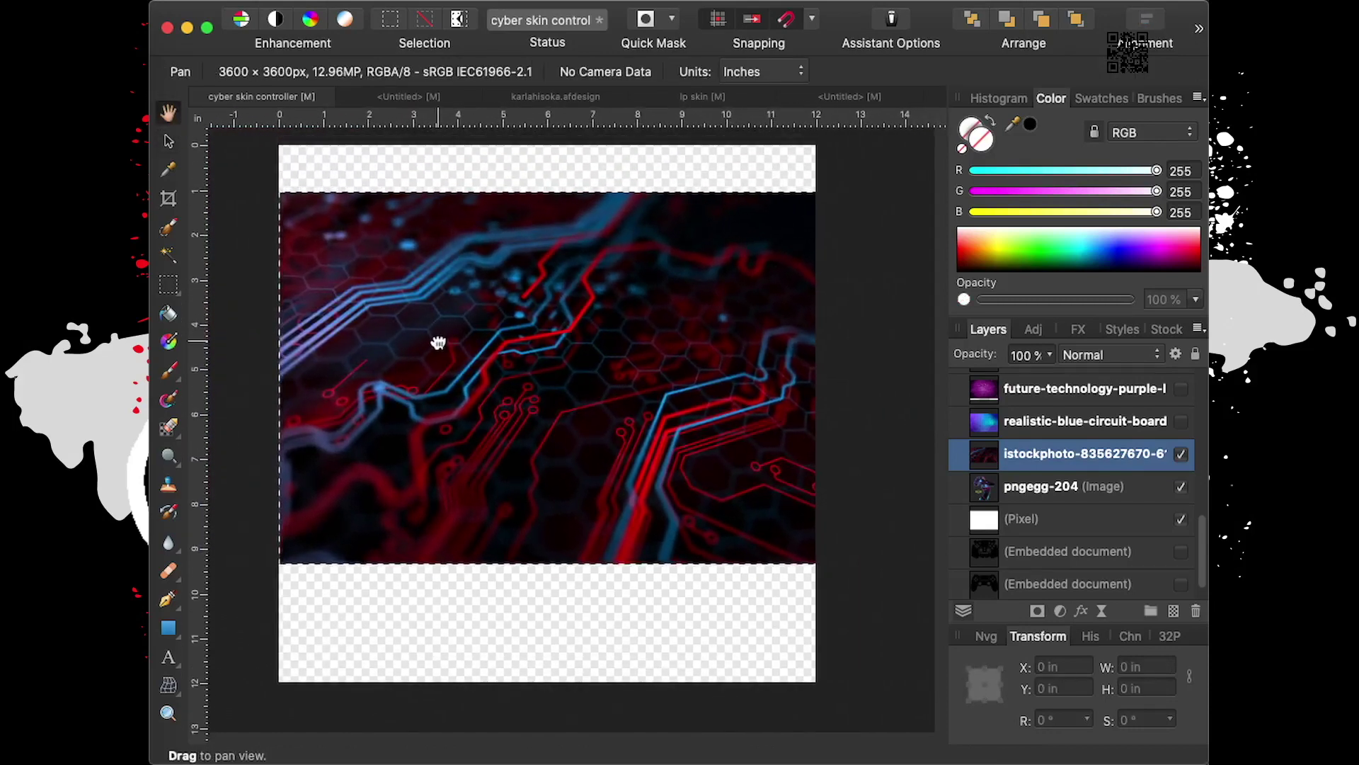
click(168, 142)
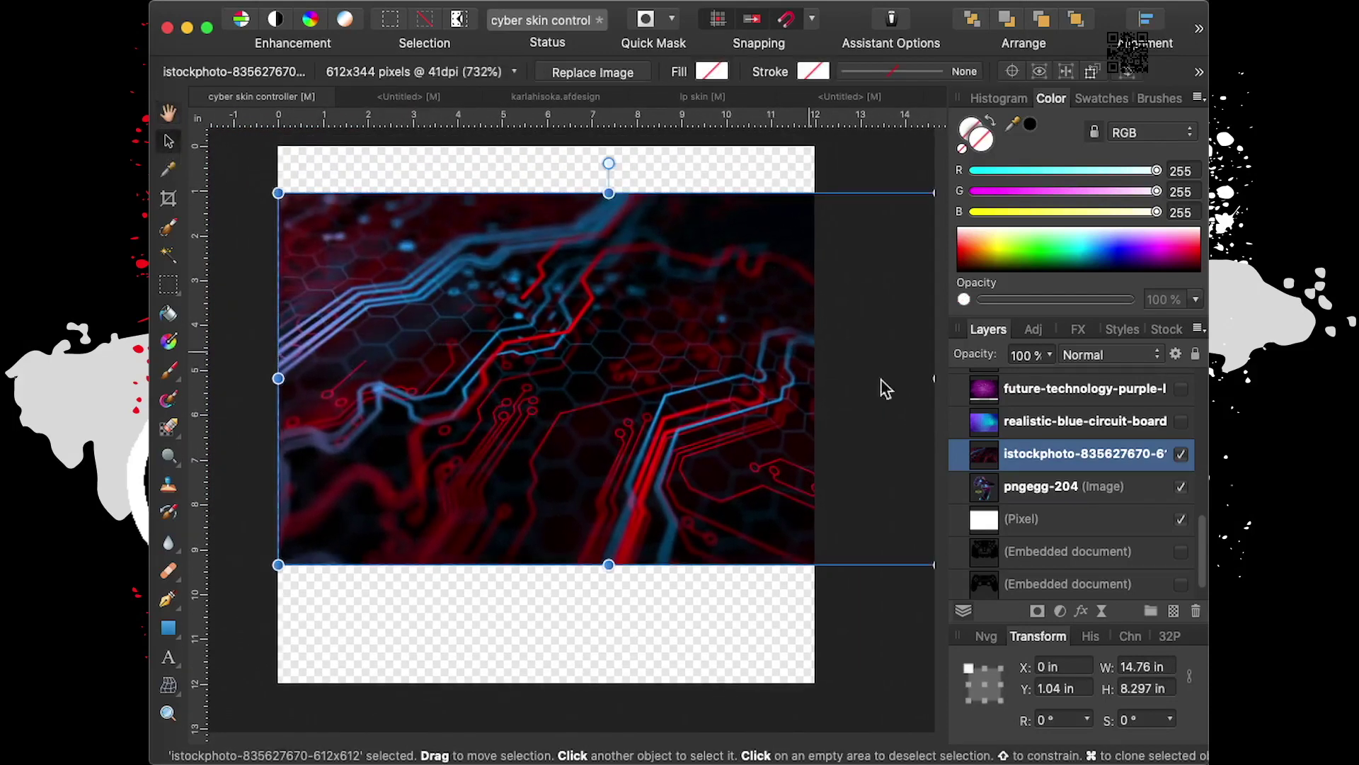
click(1181, 421)
click(623, 292)
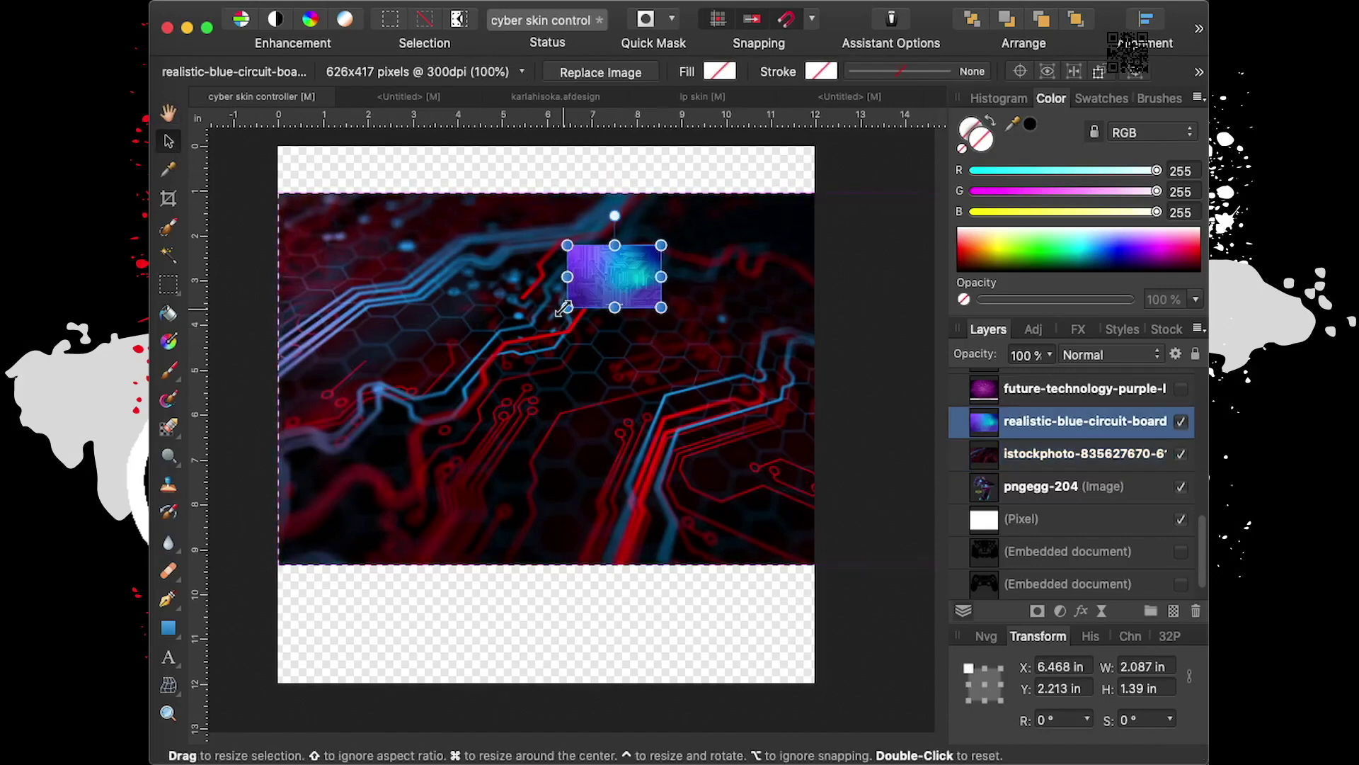
Resize the blue circuit-board image to fill the band, aligned to its top-left edges
drag(567, 307, 277, 500)
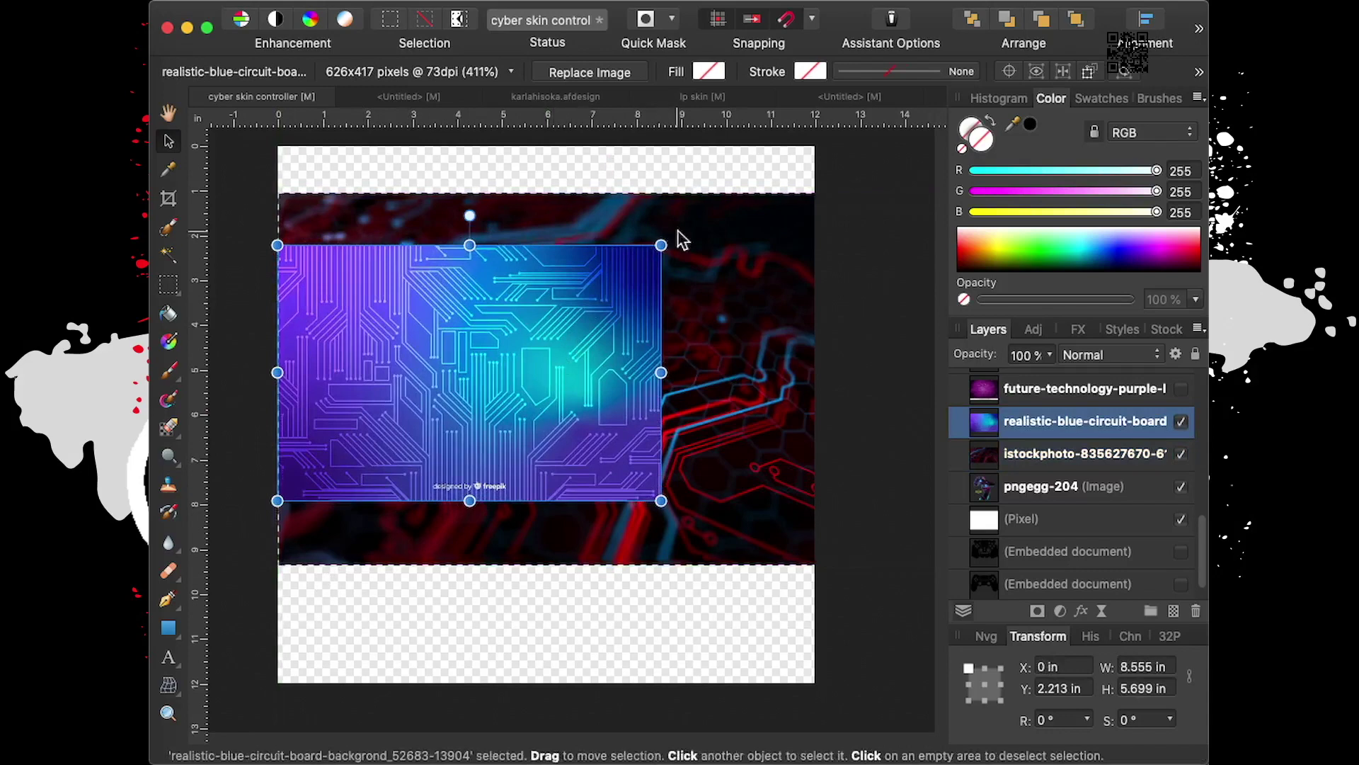
drag(547, 379, 594, 327)
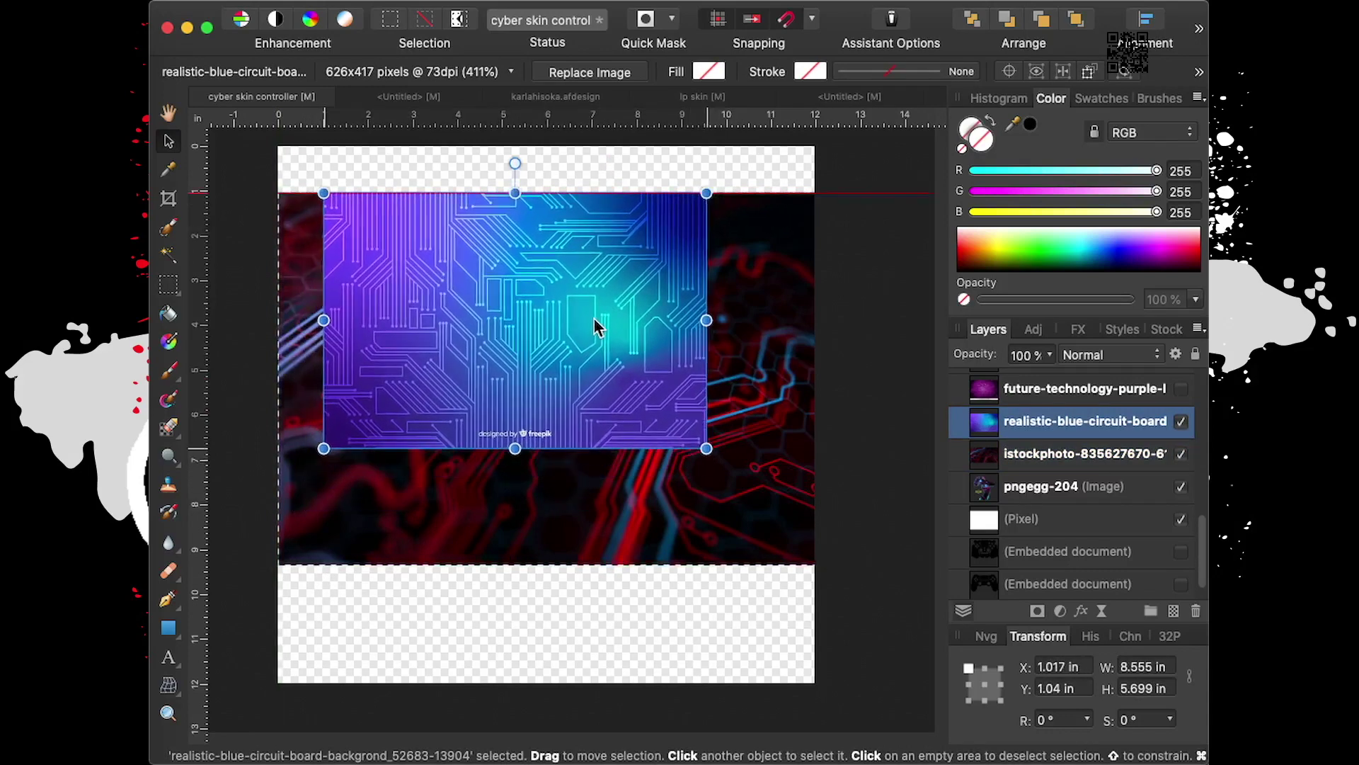
drag(707, 448, 812, 687)
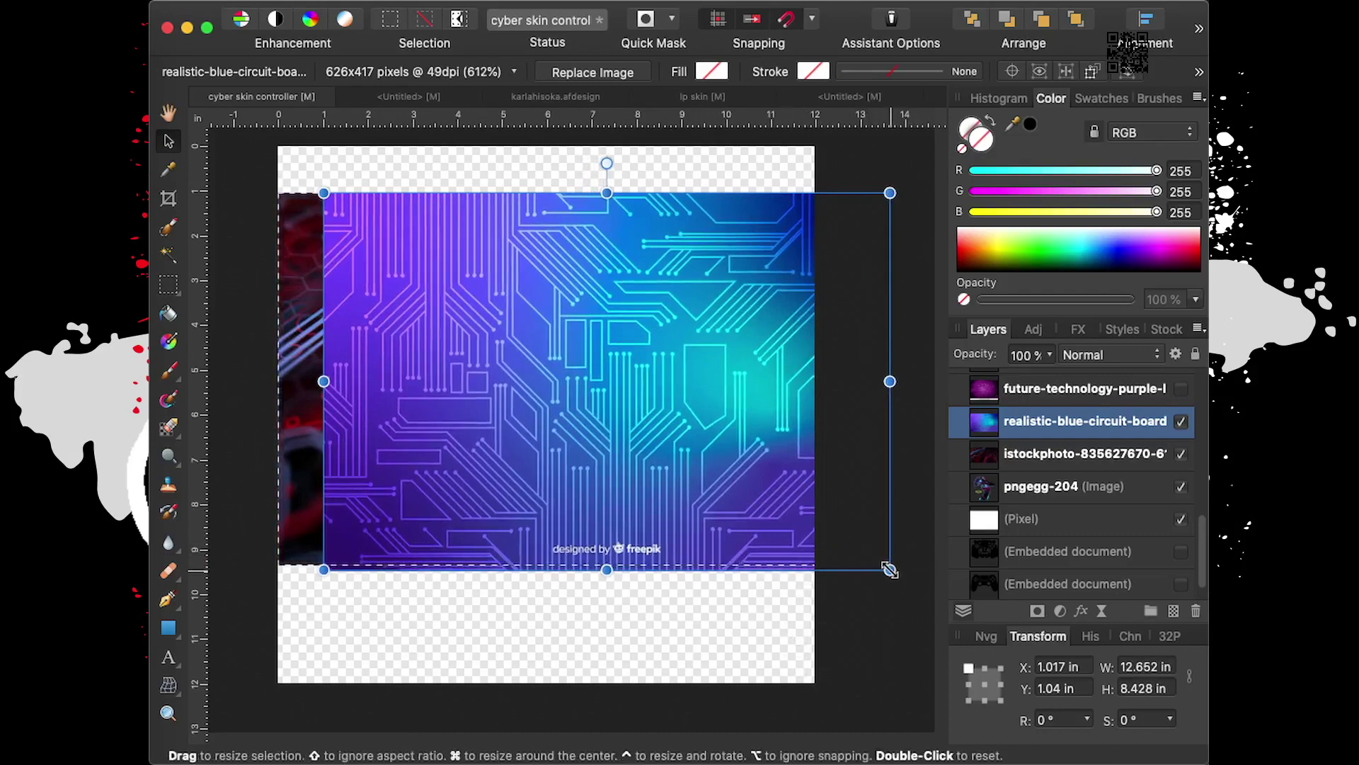
drag(890, 570, 881, 564)
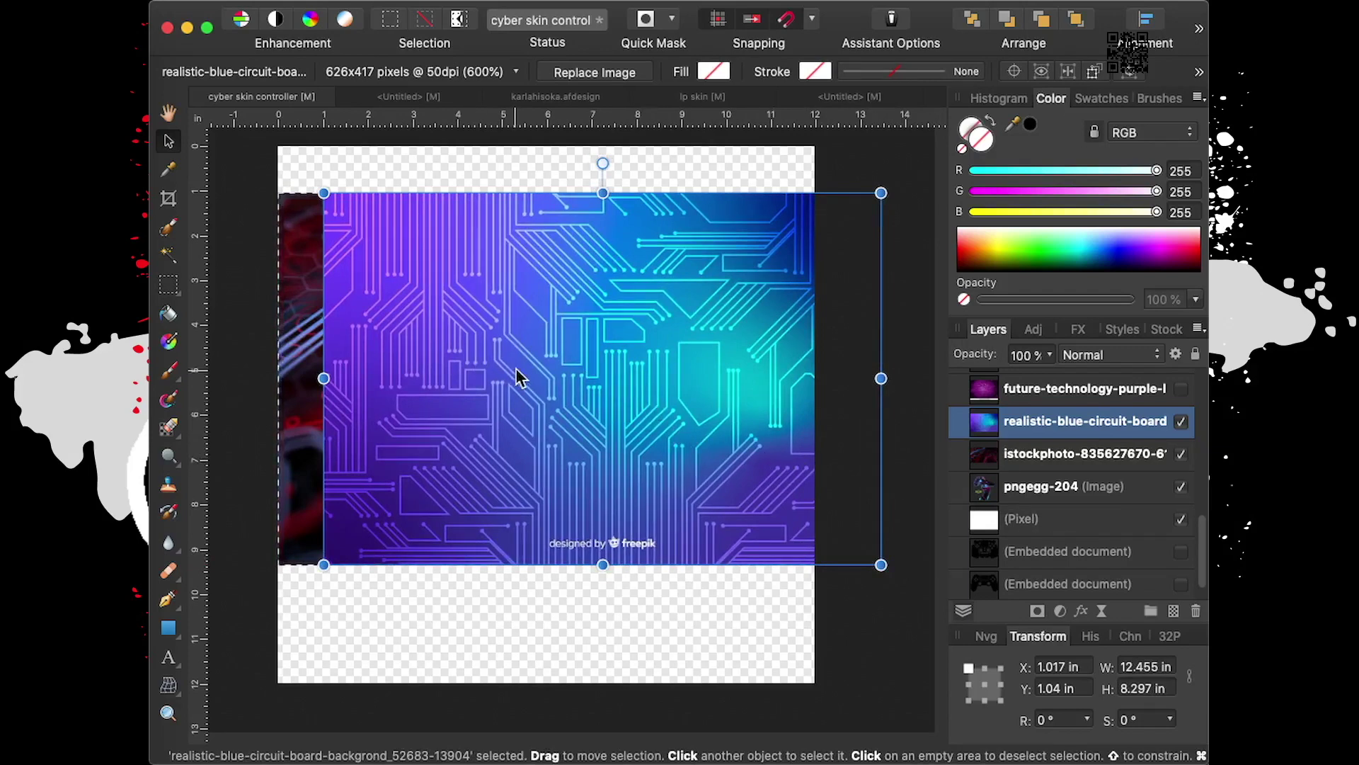
drag(517, 379, 473, 379)
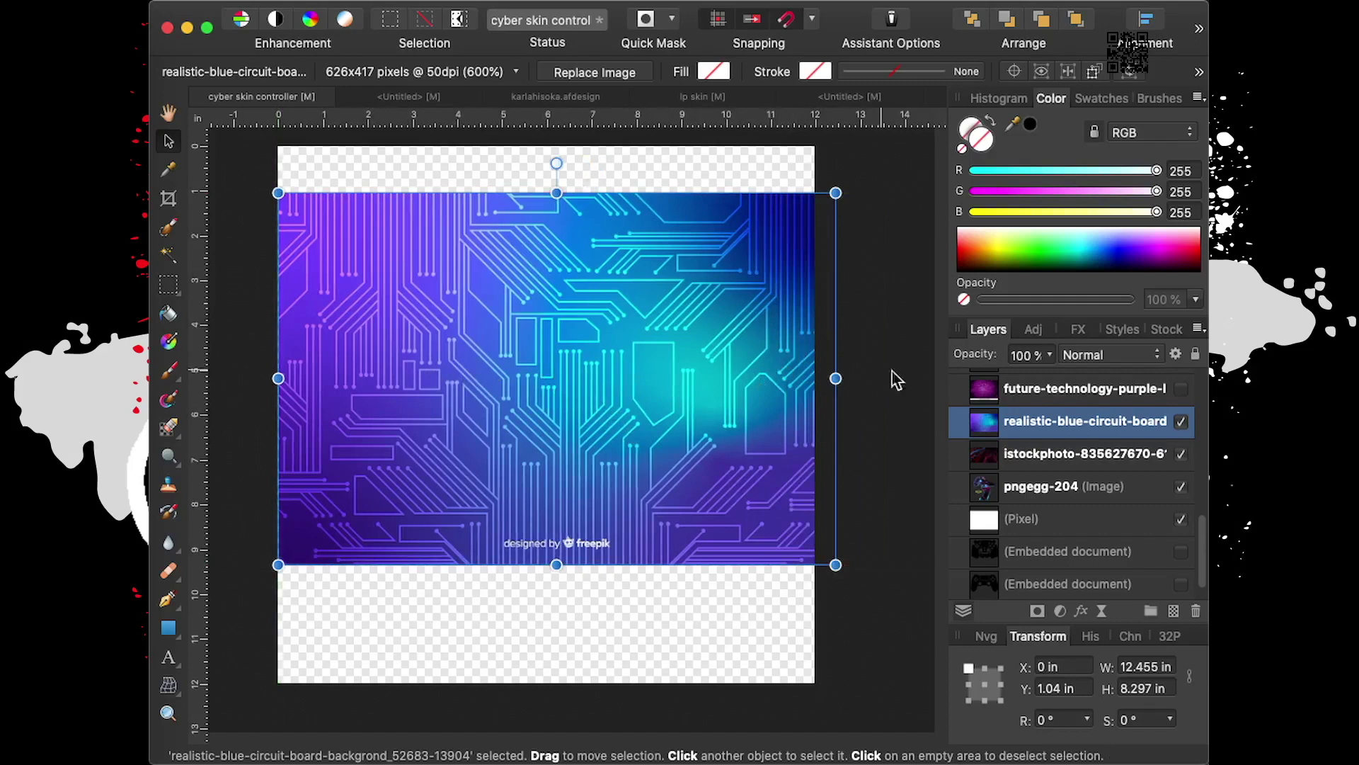
Show the purple future-technology image and stretch it across the full band
click(1181, 388)
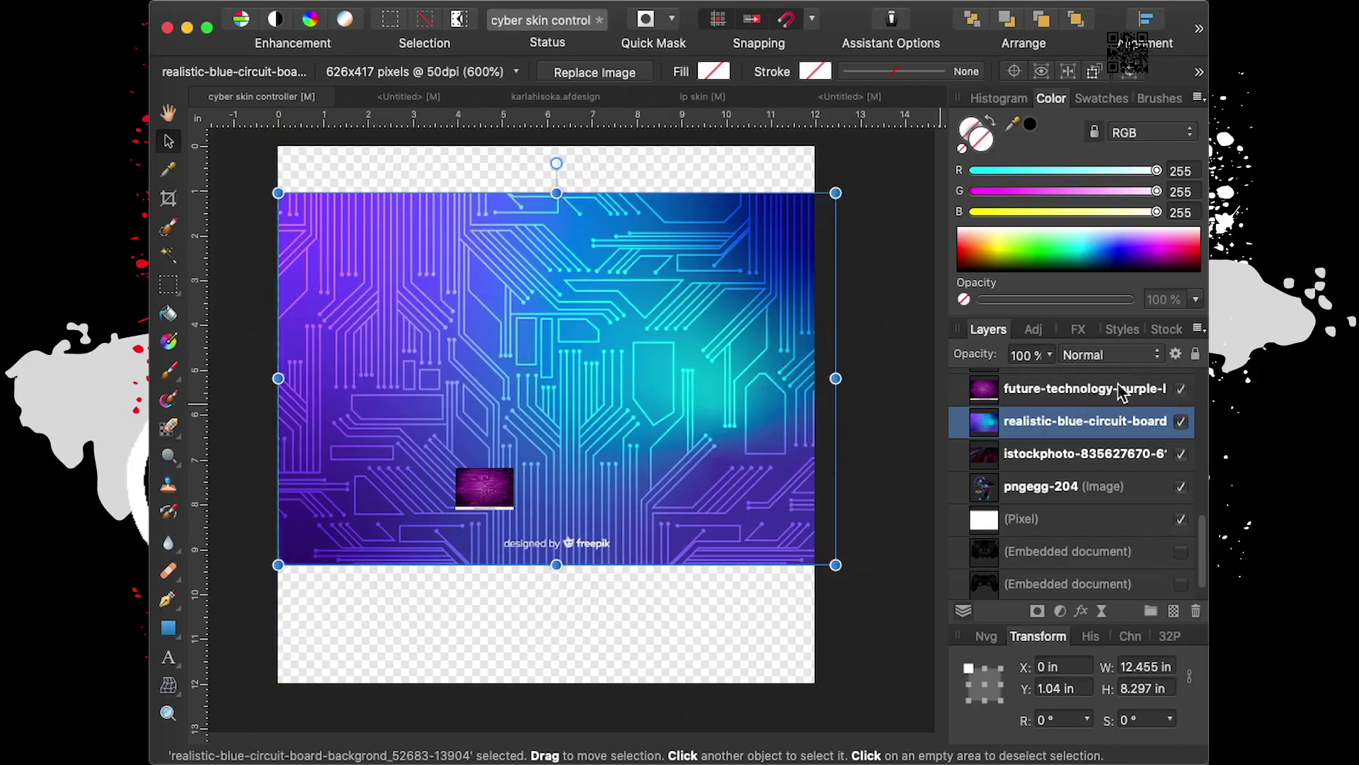
click(1117, 388)
drag(513, 509, 668, 621)
drag(455, 467, 267, 330)
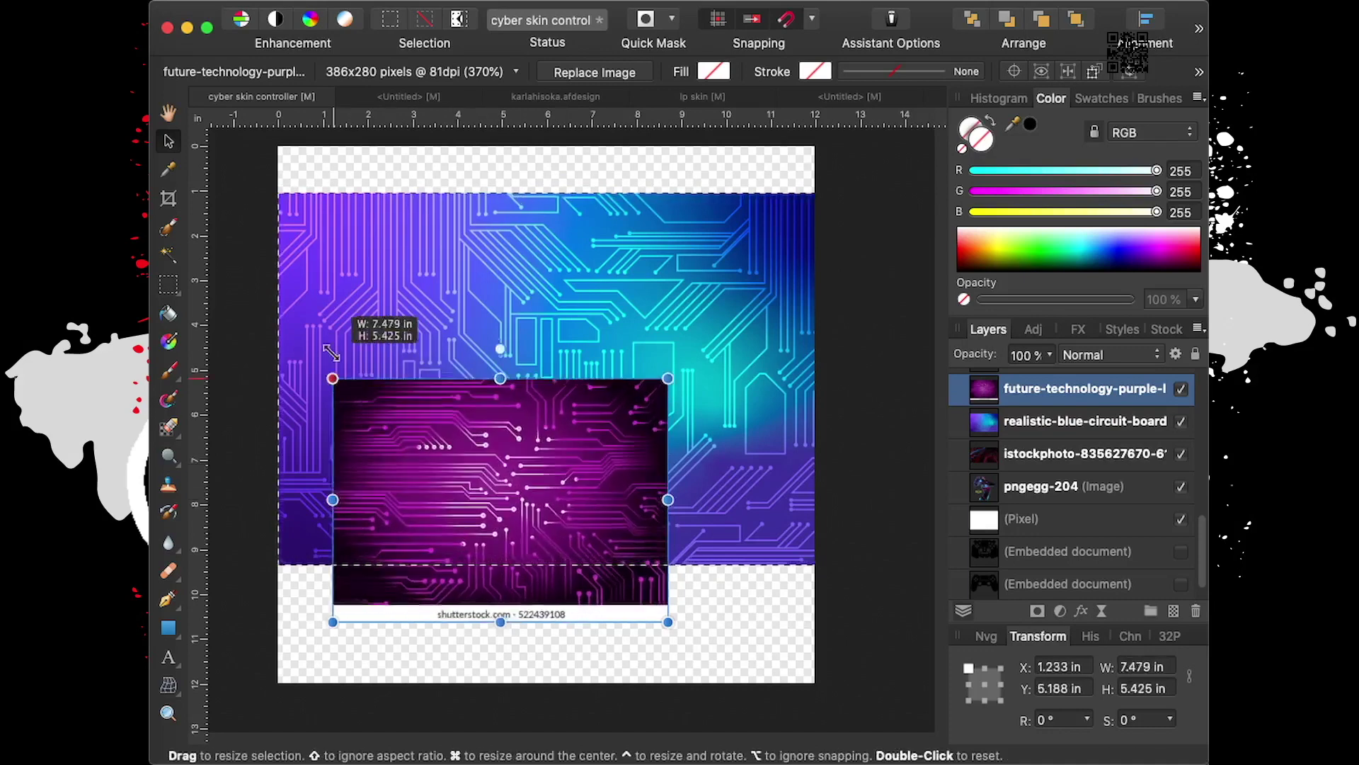
drag(455, 432, 467, 295)
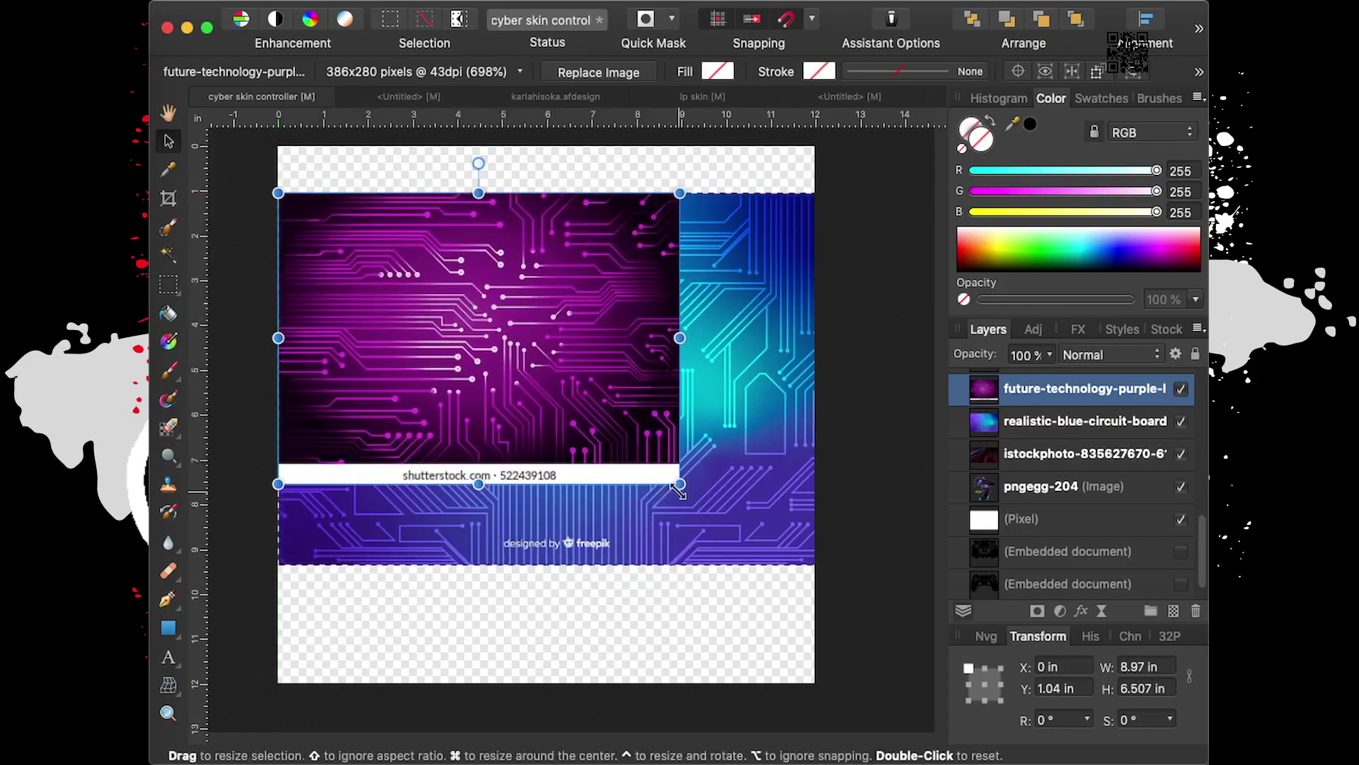
drag(680, 483, 835, 597)
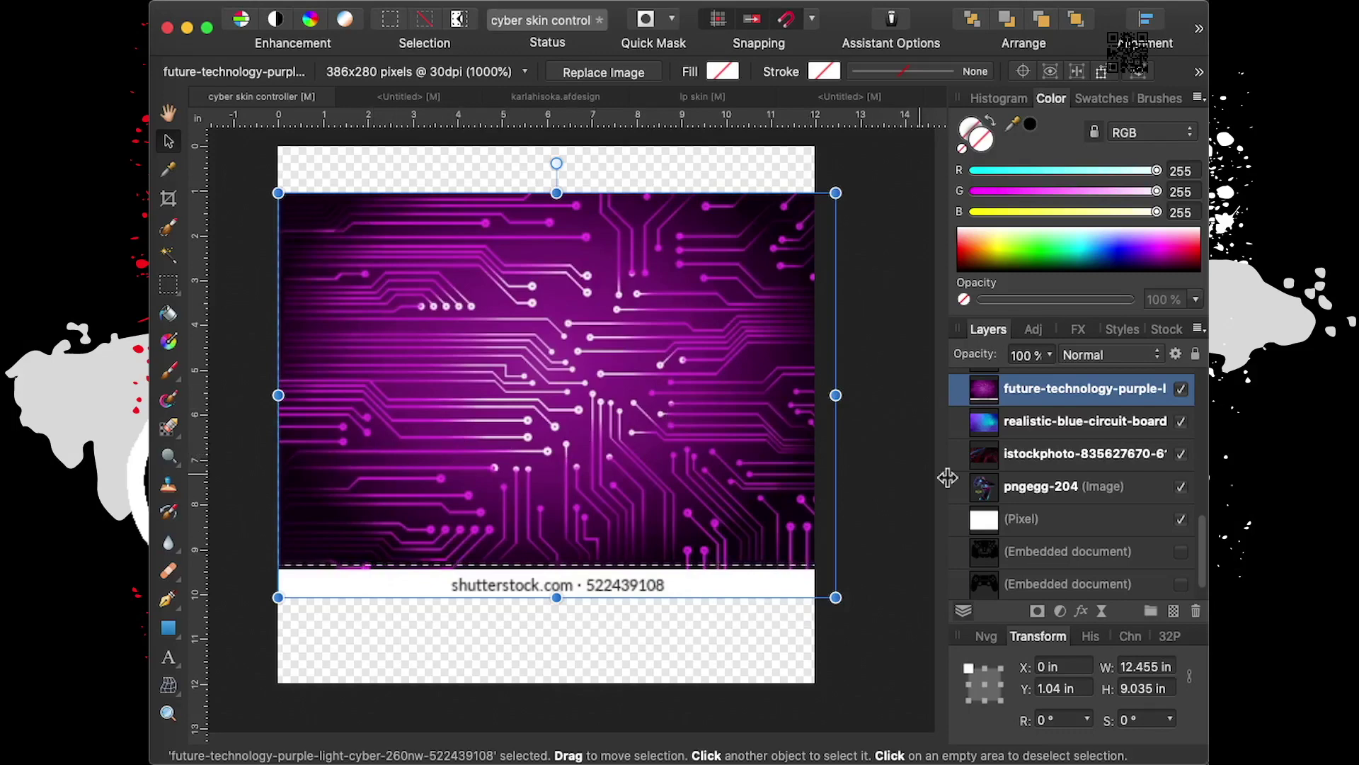
Hide the purple circuit image and select the visible blue circuit-board layer
click(1181, 388)
click(1181, 421)
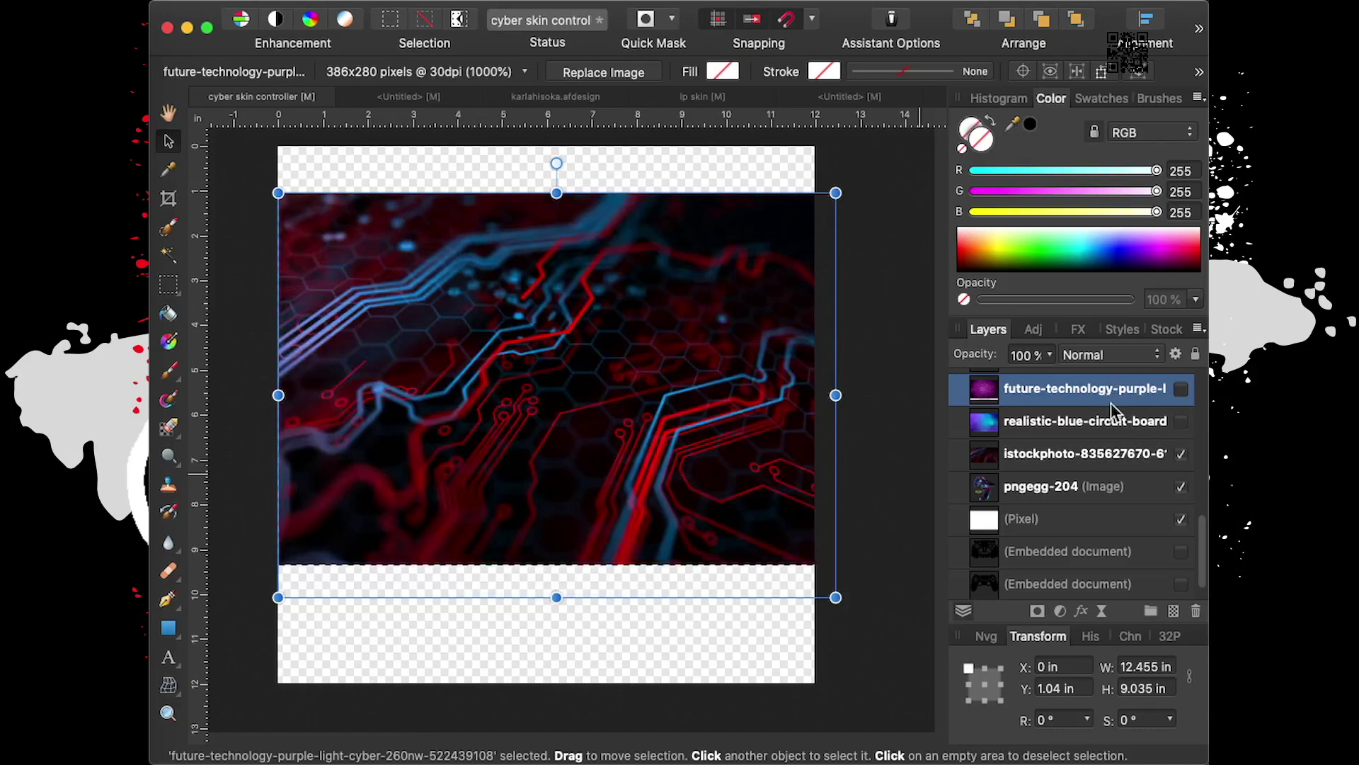
click(1180, 422)
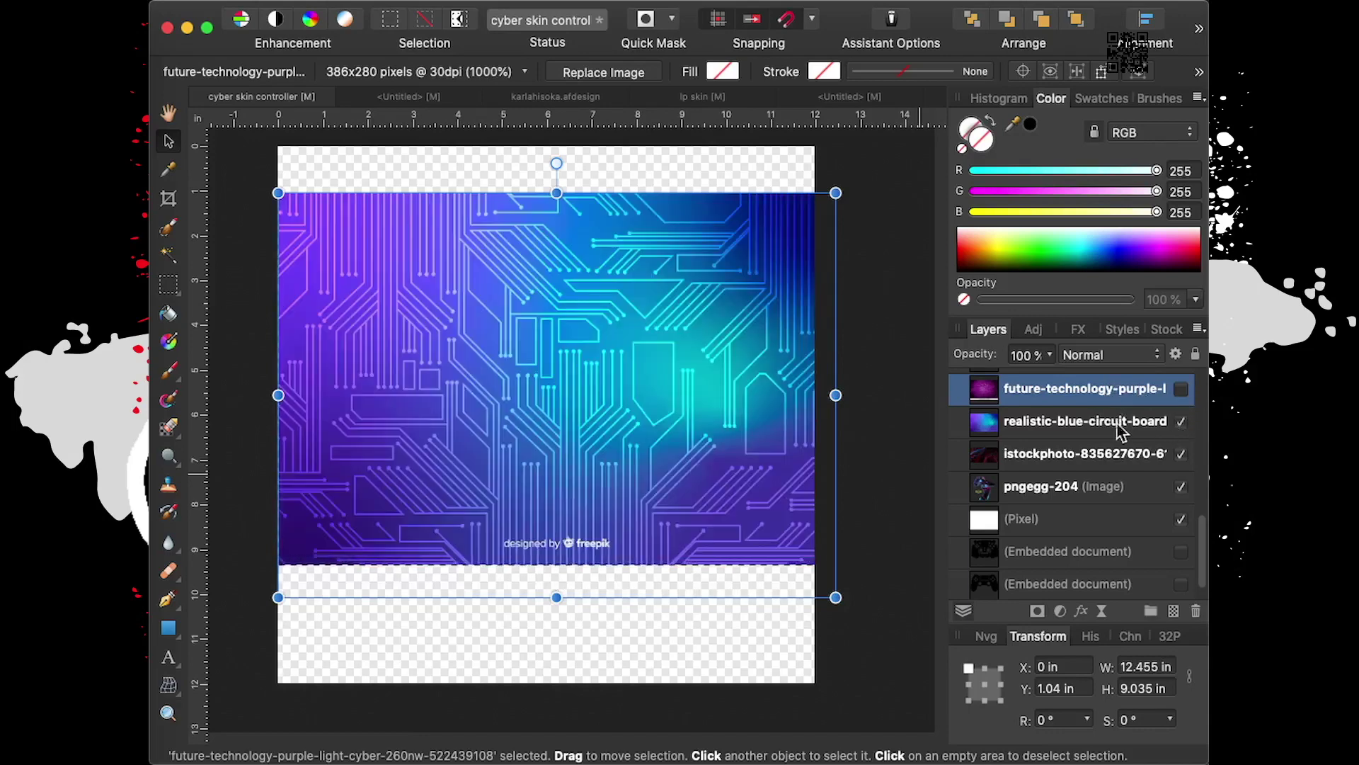
click(1083, 425)
Browse the blue layer's context menu and Layer Effects without applying anything
right_click(1072, 427)
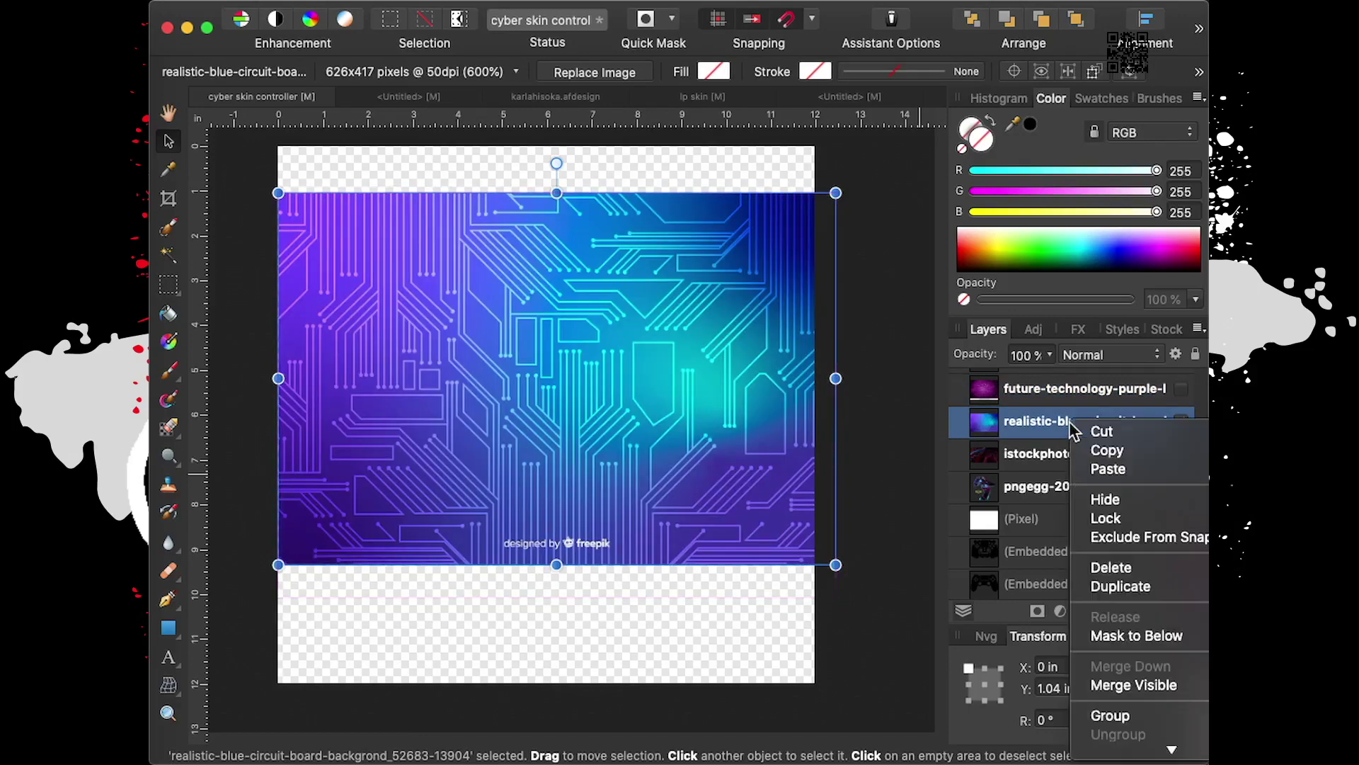
scroll(1136, 615, down, 3)
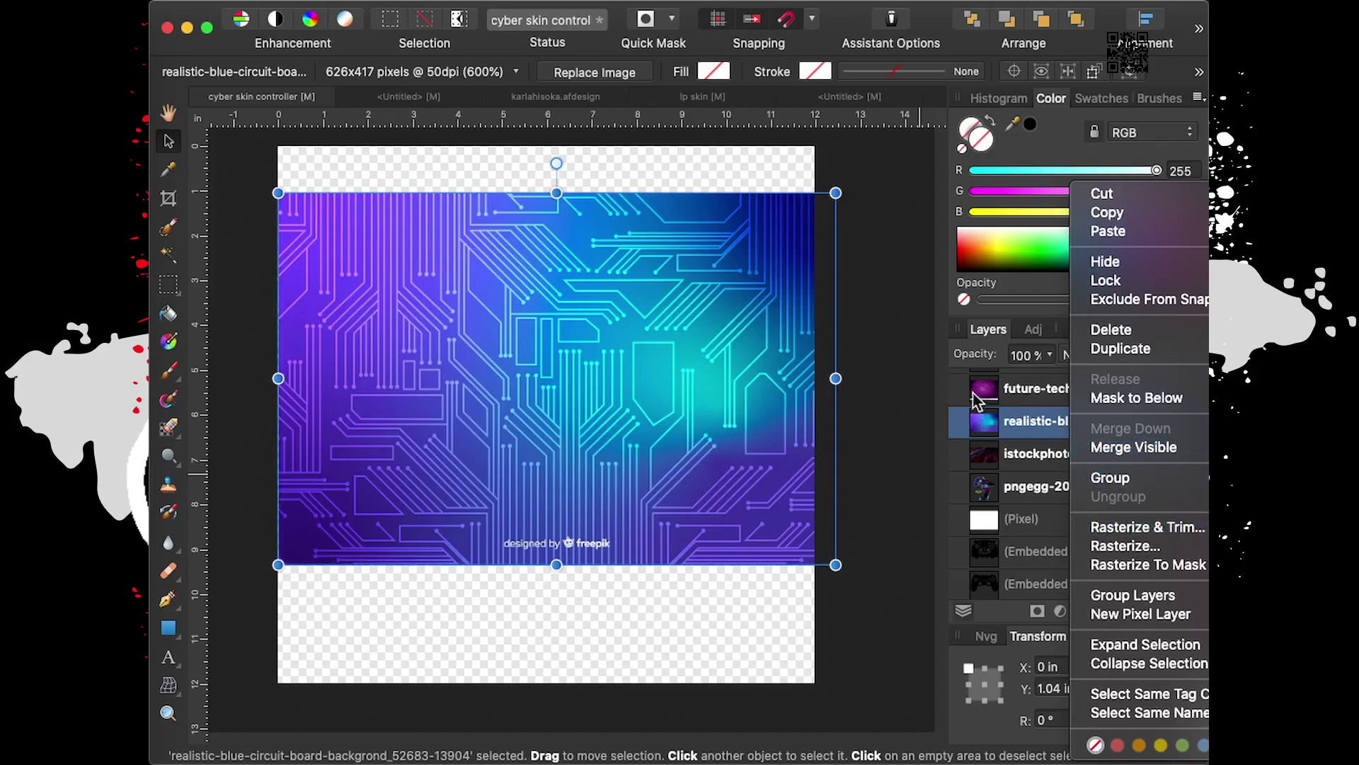
click(904, 367)
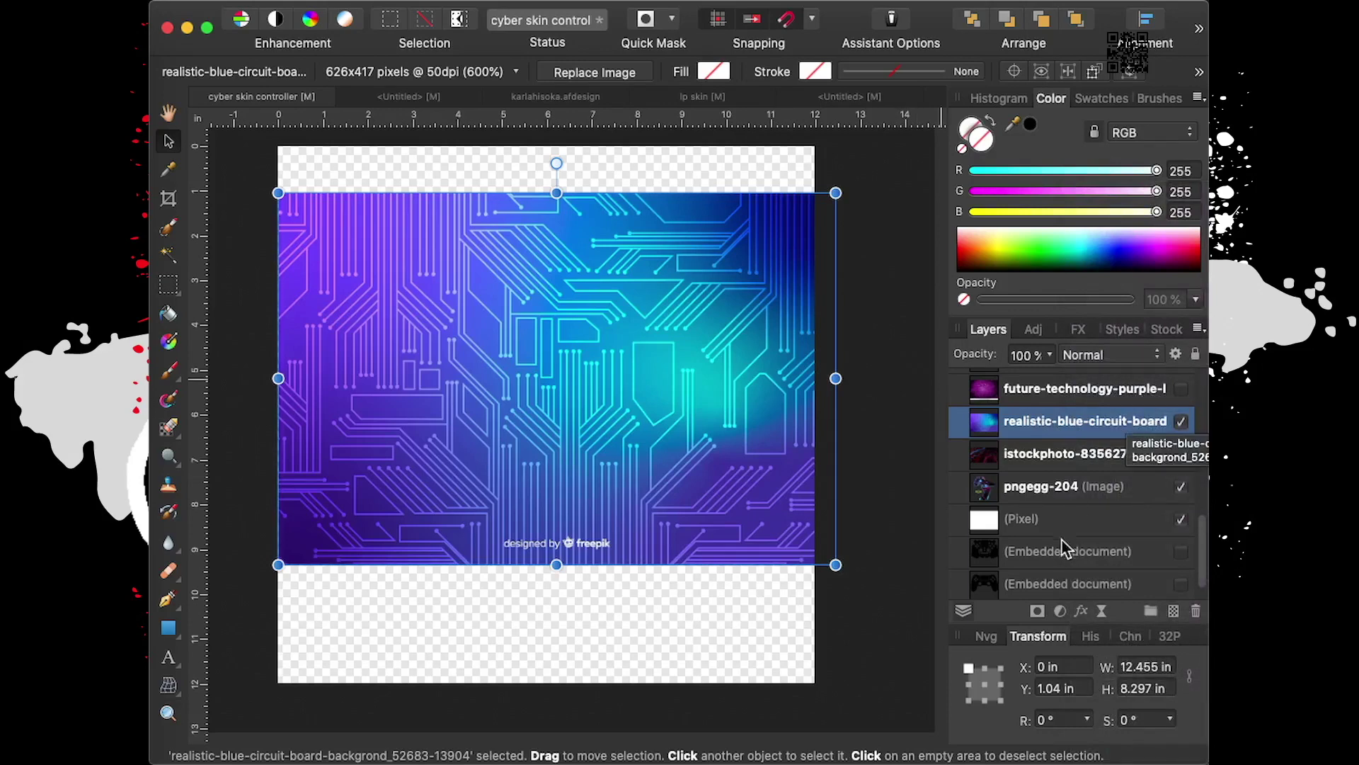
click(1081, 610)
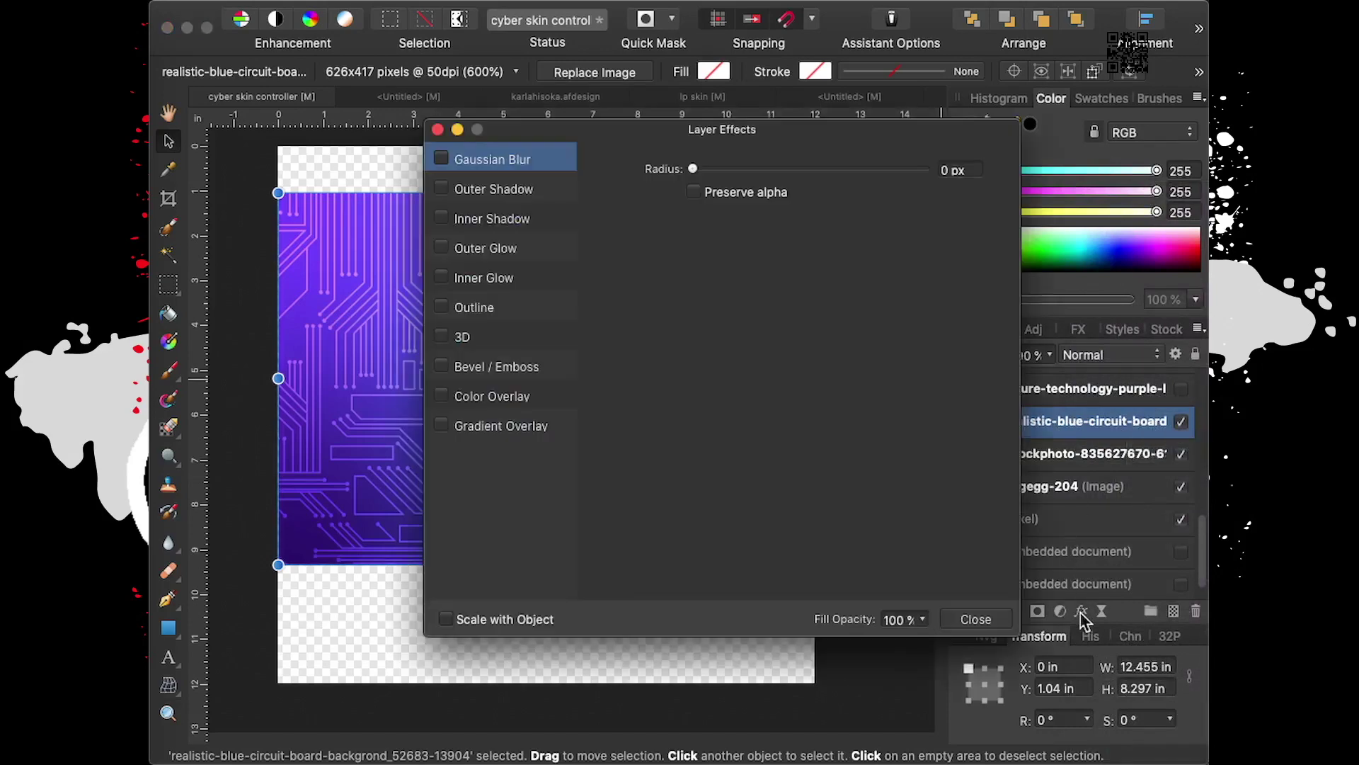
click(1060, 611)
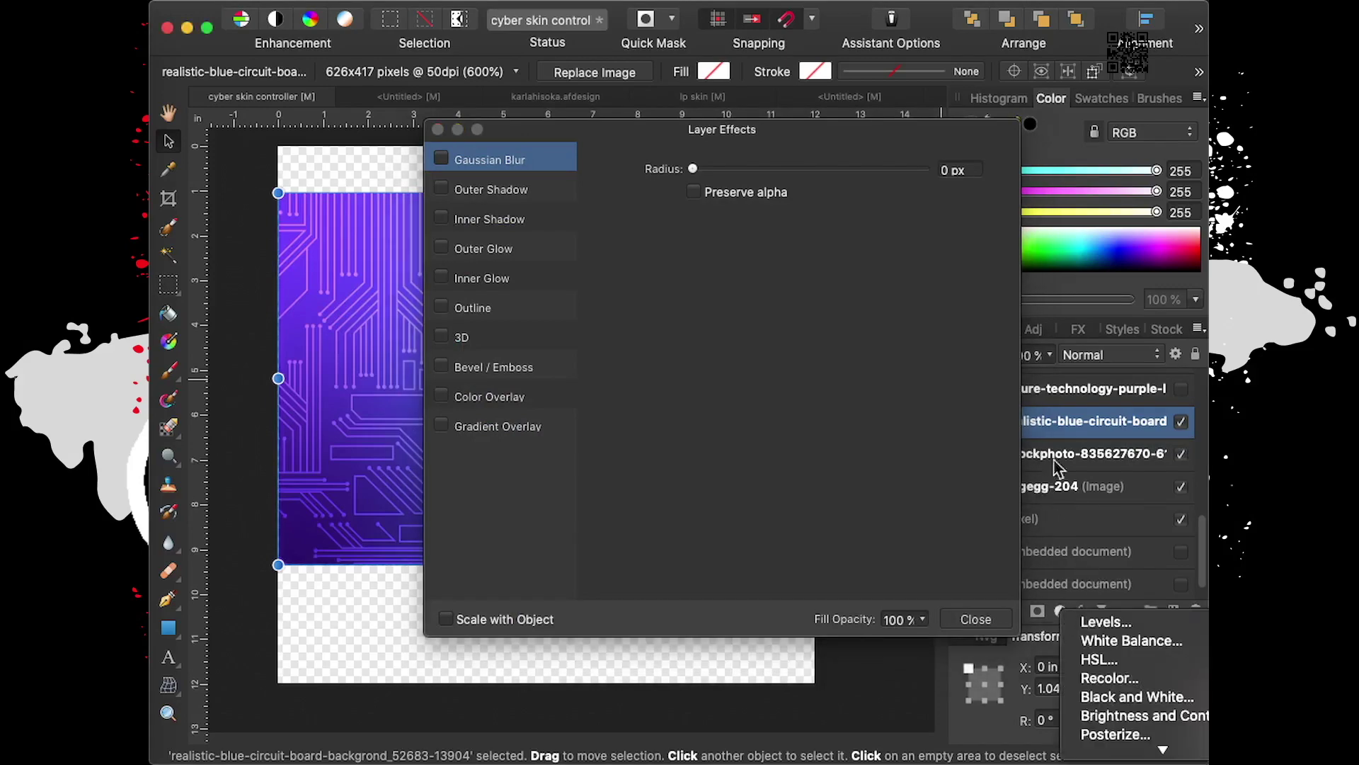
click(974, 620)
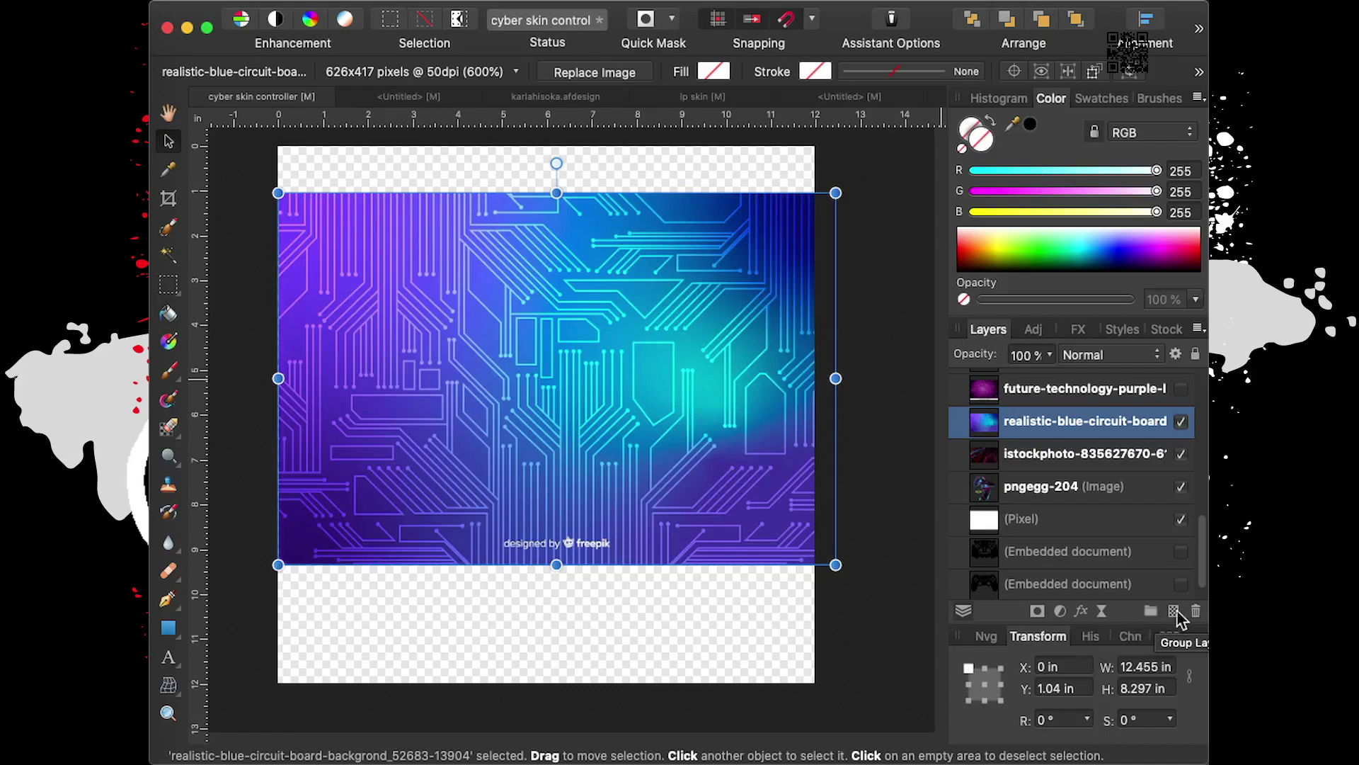
click(1102, 611)
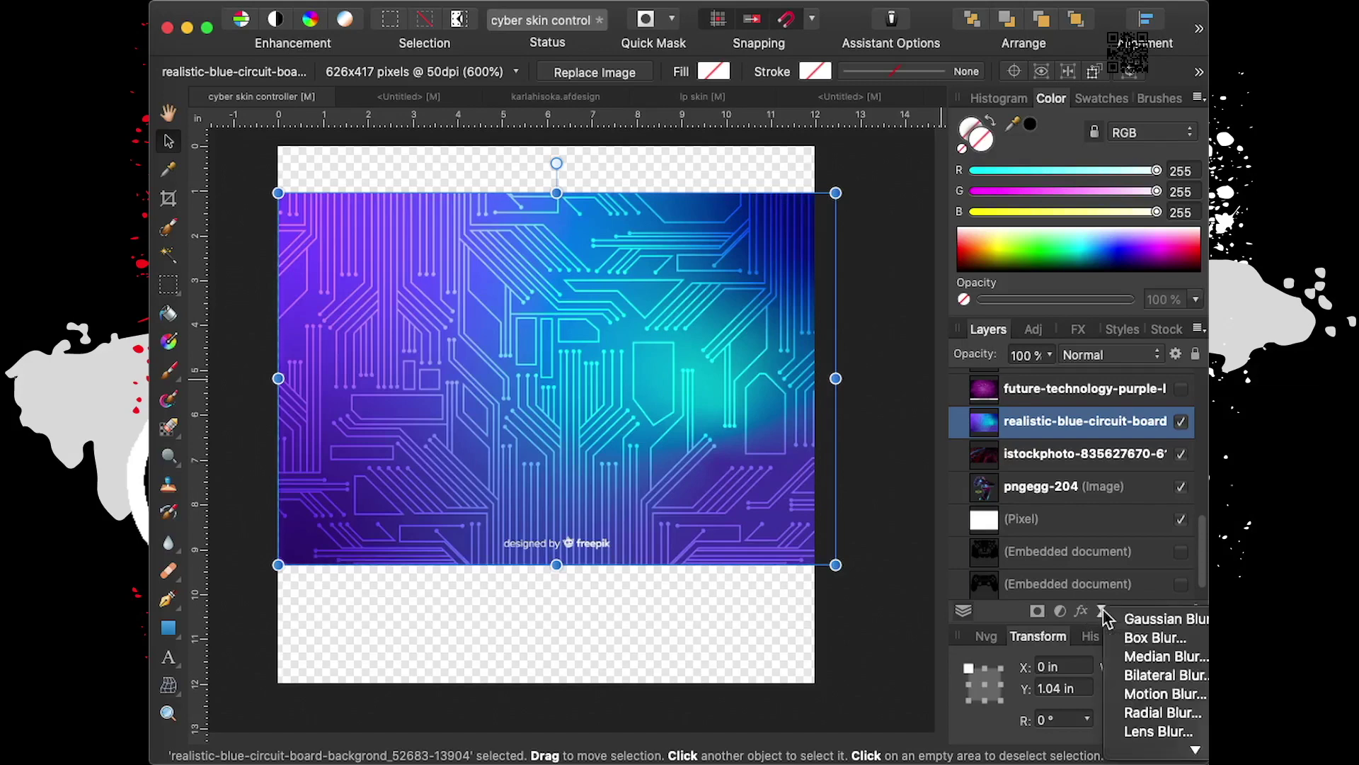
Apply a Diffuse Glow live filter to the blue circuit board with Multiply blend mode
scroll(1103, 623, down, 1)
scroll(1102, 630, down, 3)
scroll(1100, 637, down, 2)
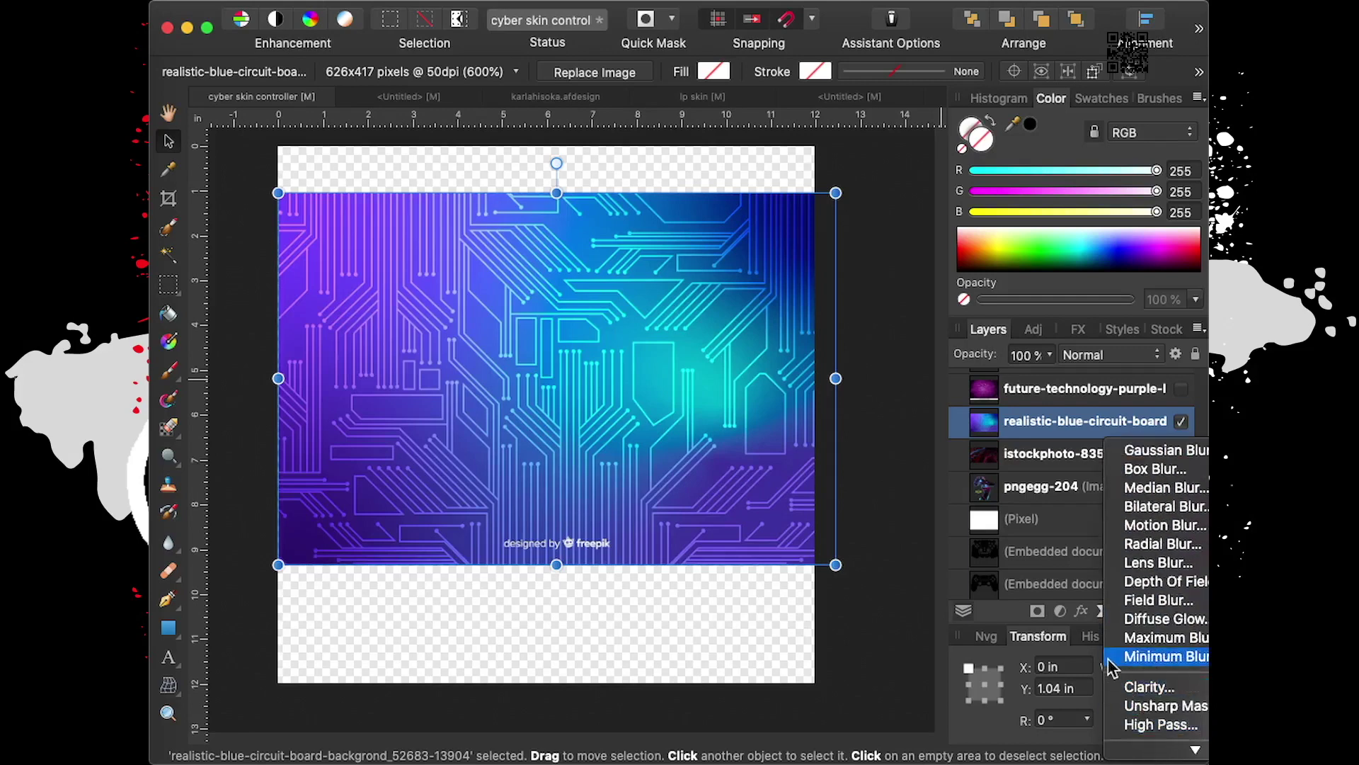
click(1161, 619)
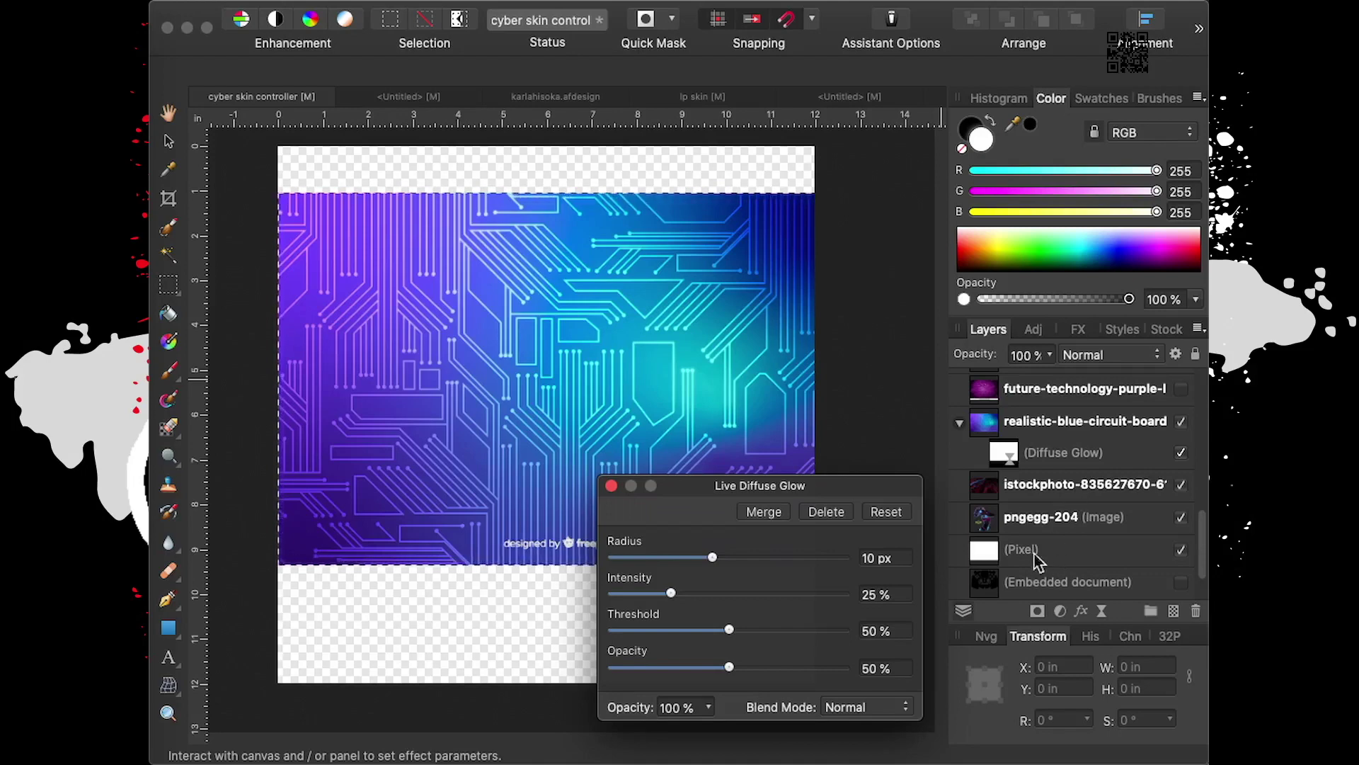
click(846, 705)
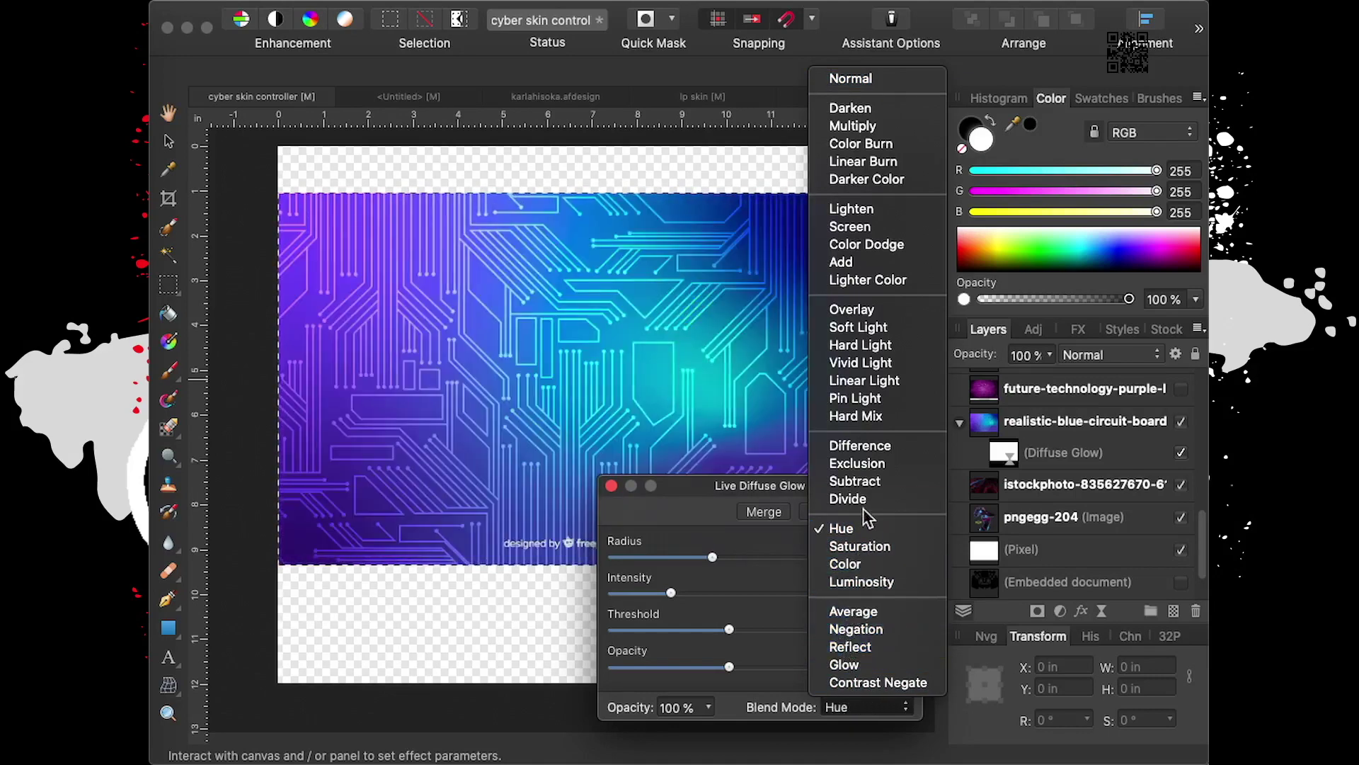
click(883, 424)
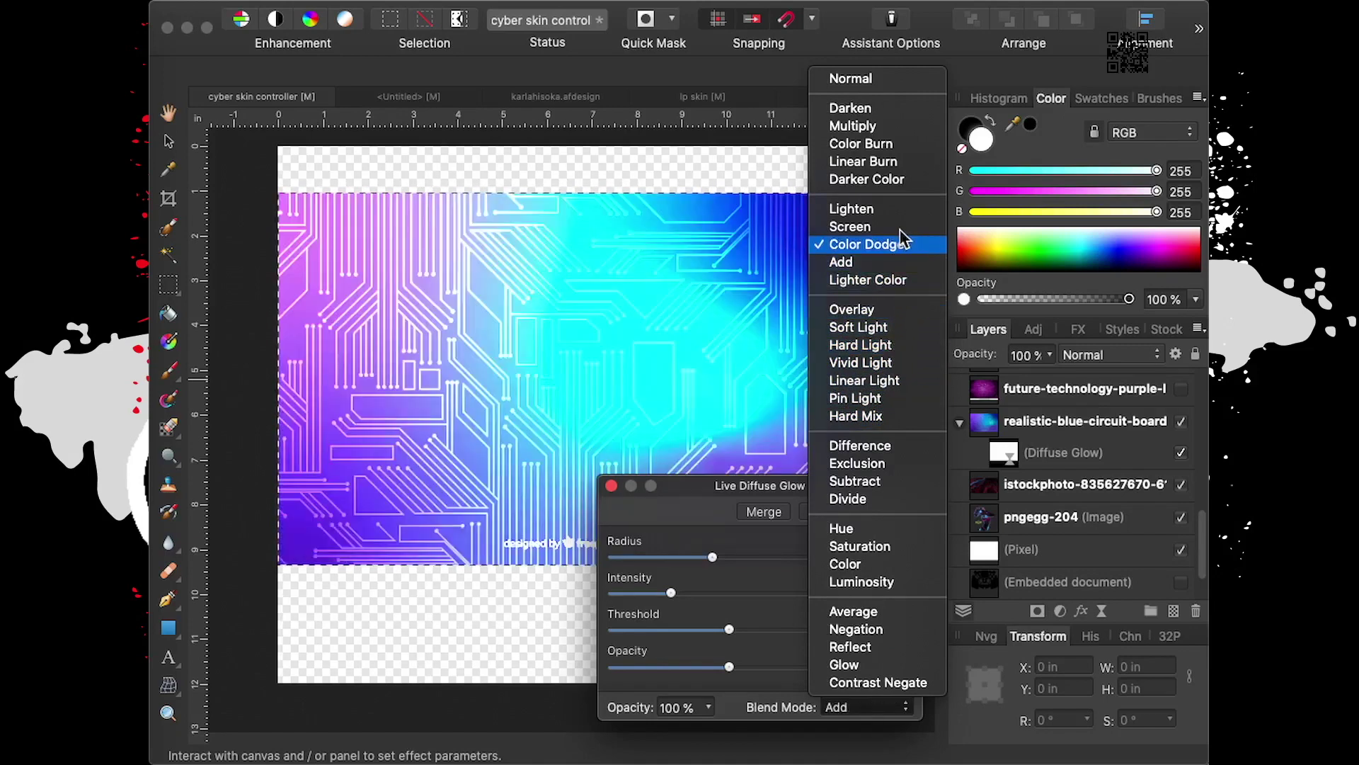
click(931, 129)
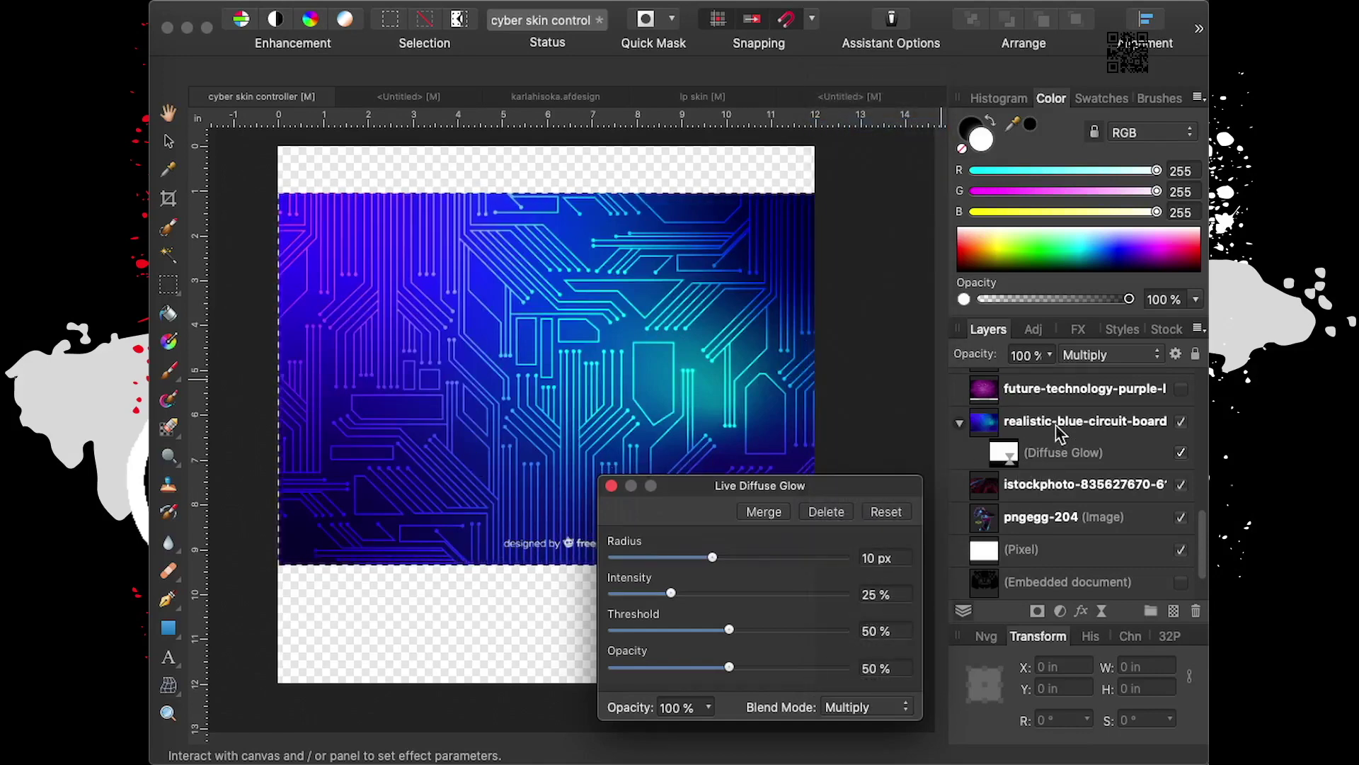
click(1056, 423)
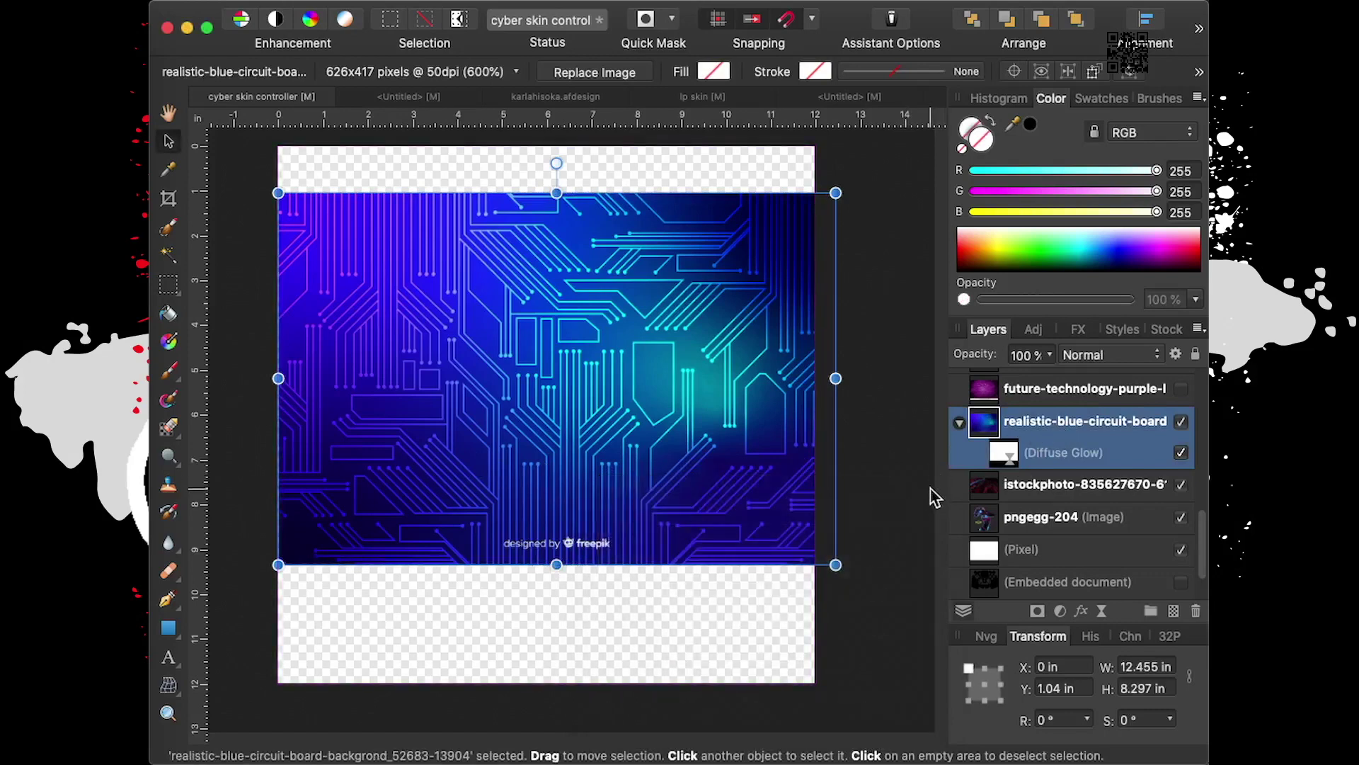
Stretch the istockphoto and blue circuit-board images further down the page
click(899, 563)
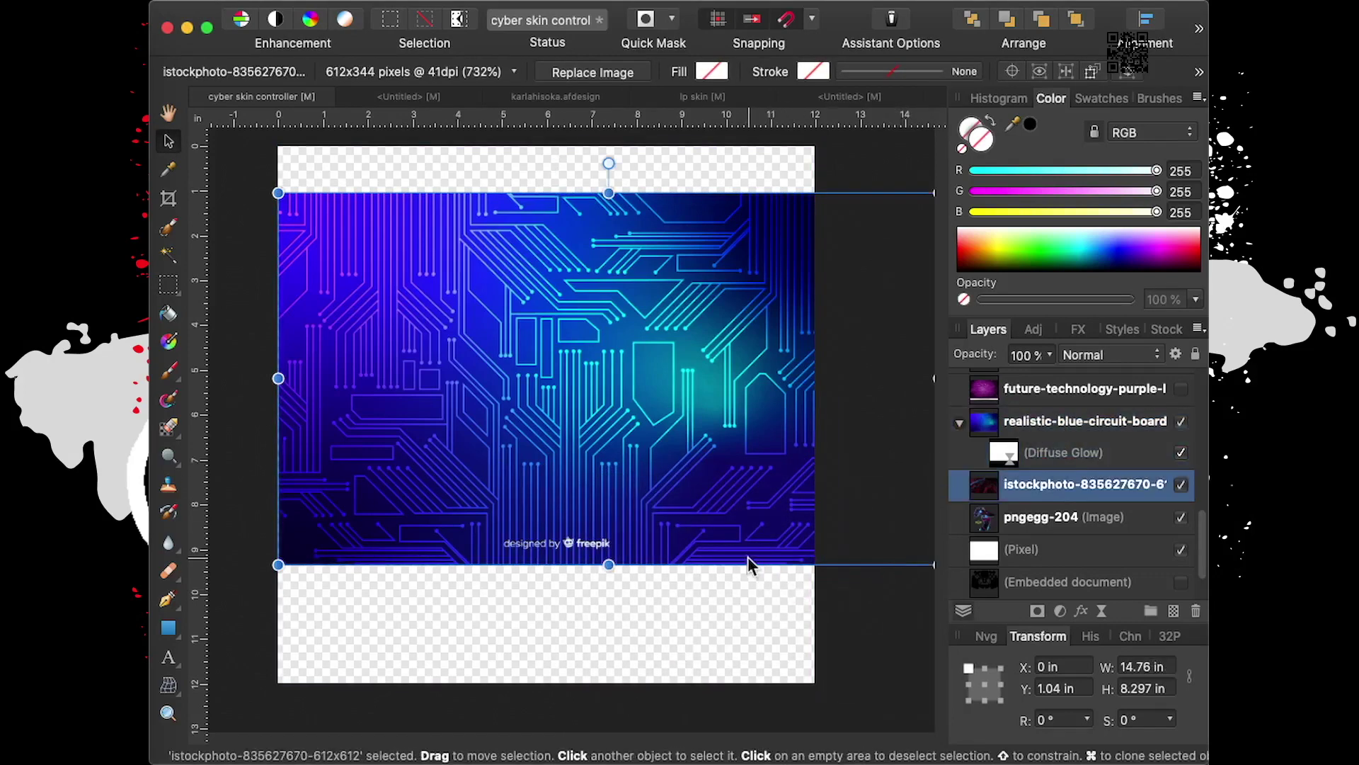
mouse_move(609, 564)
mouse_down()
mouse_move(605, 593)
mouse_move(878, 565)
mouse_up()
click(1046, 424)
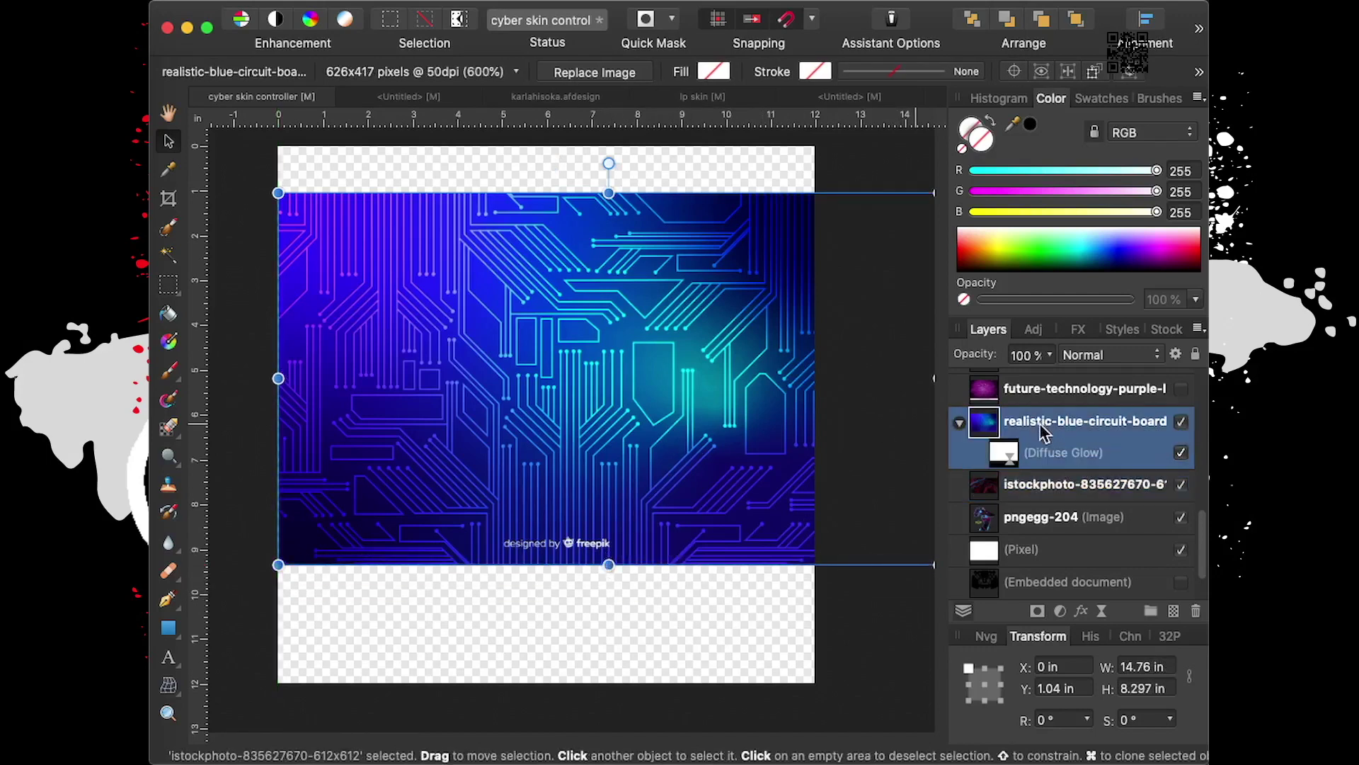
drag(556, 564, 559, 596)
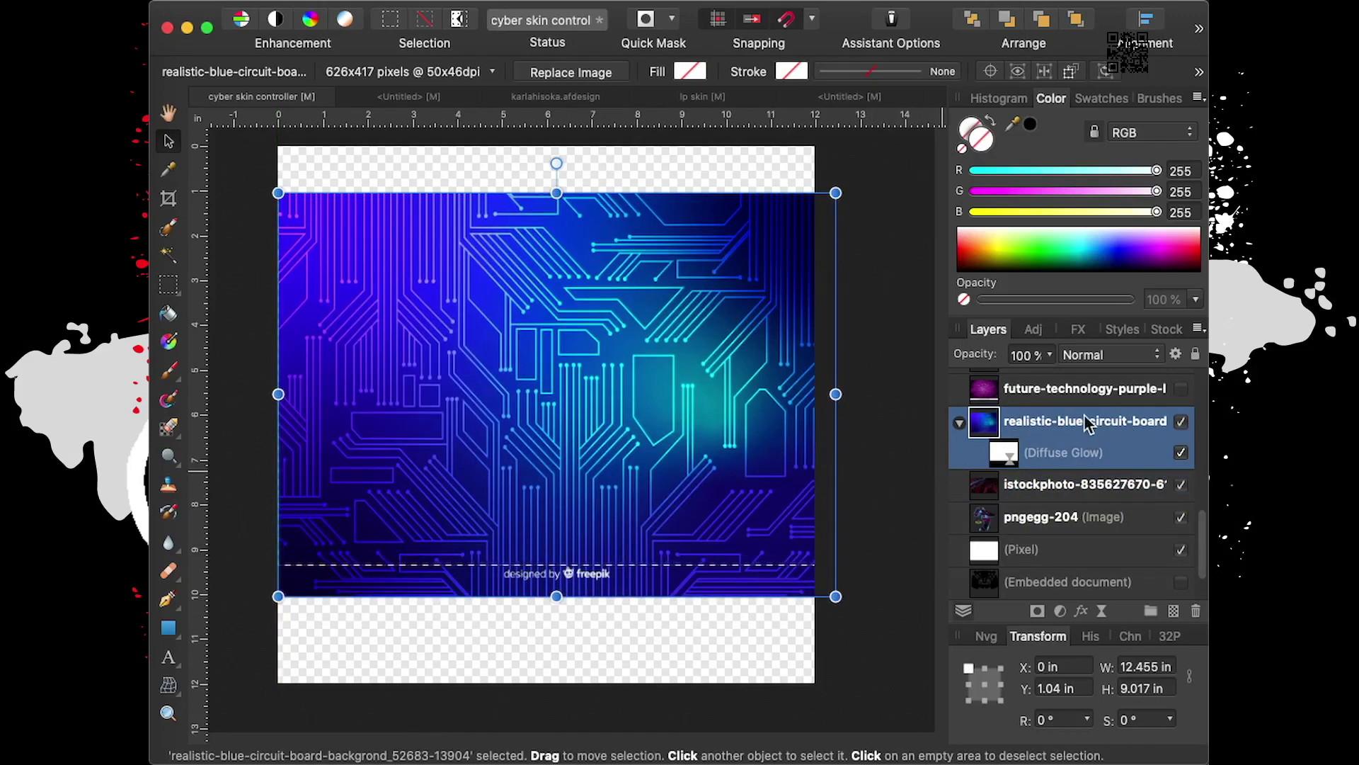
Add a Levels adjustment using the Darken preset
click(1033, 329)
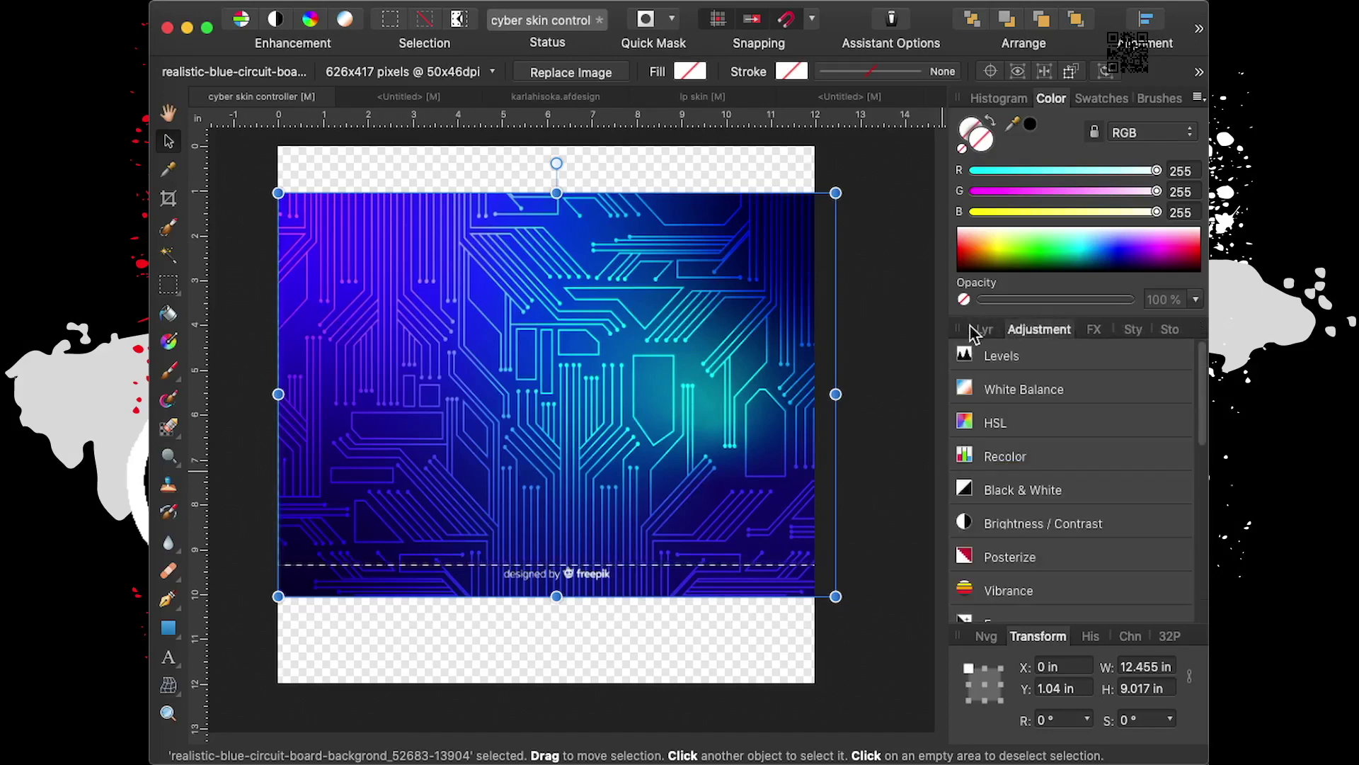
click(995, 358)
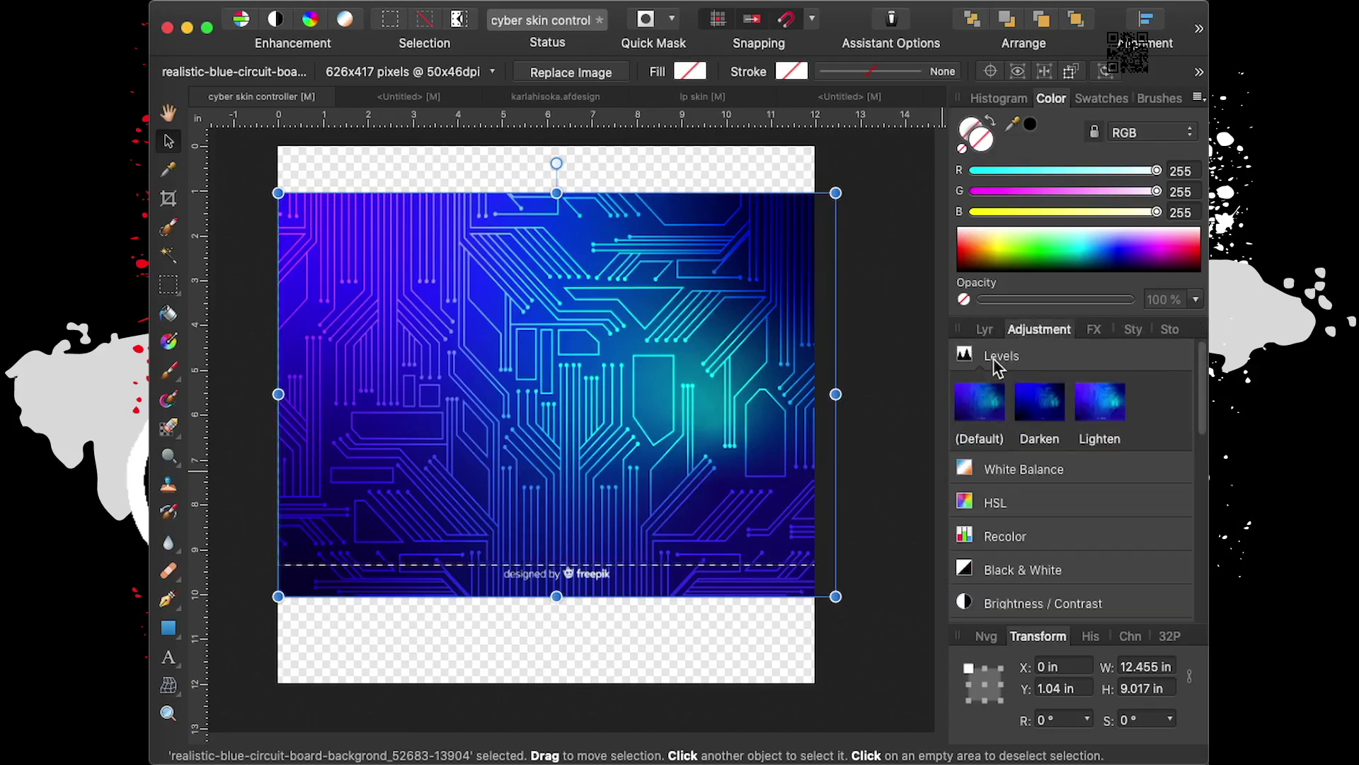
click(1045, 410)
click(560, 279)
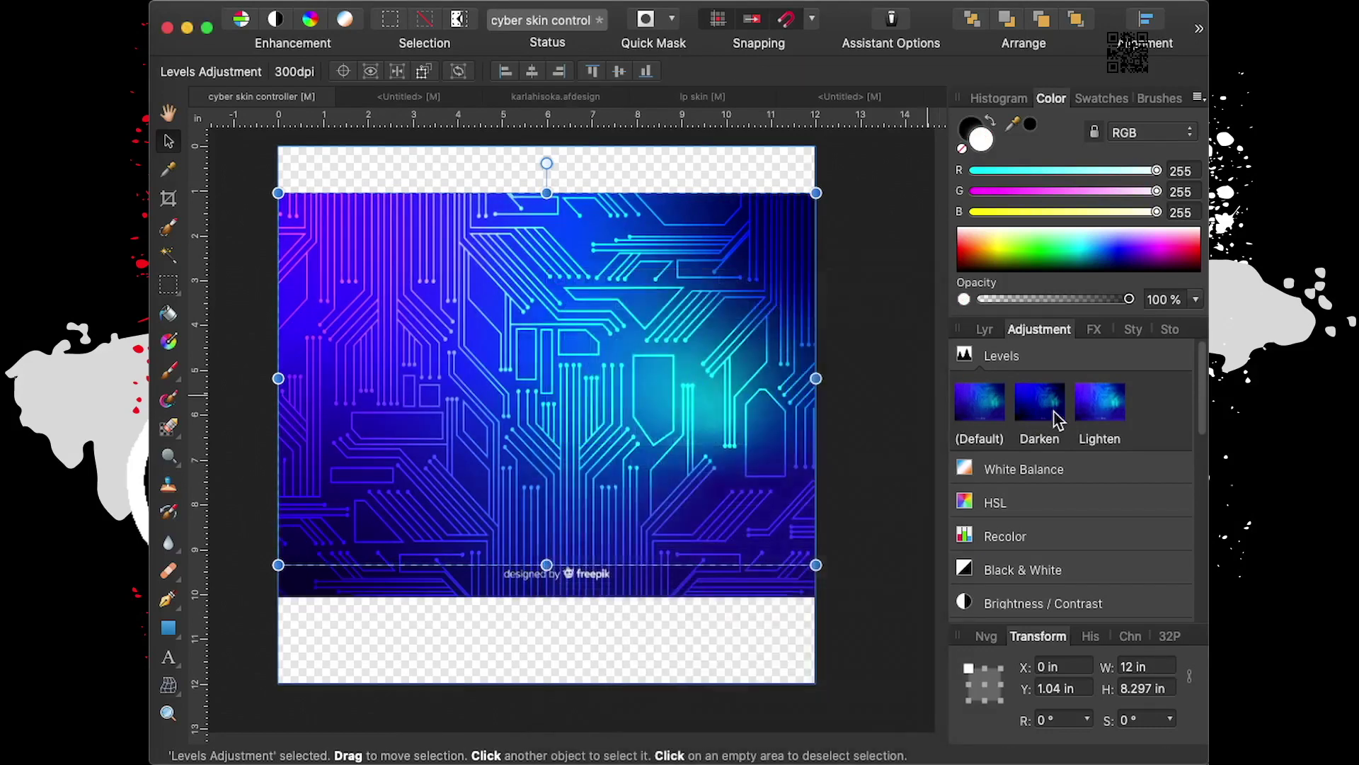
click(1022, 353)
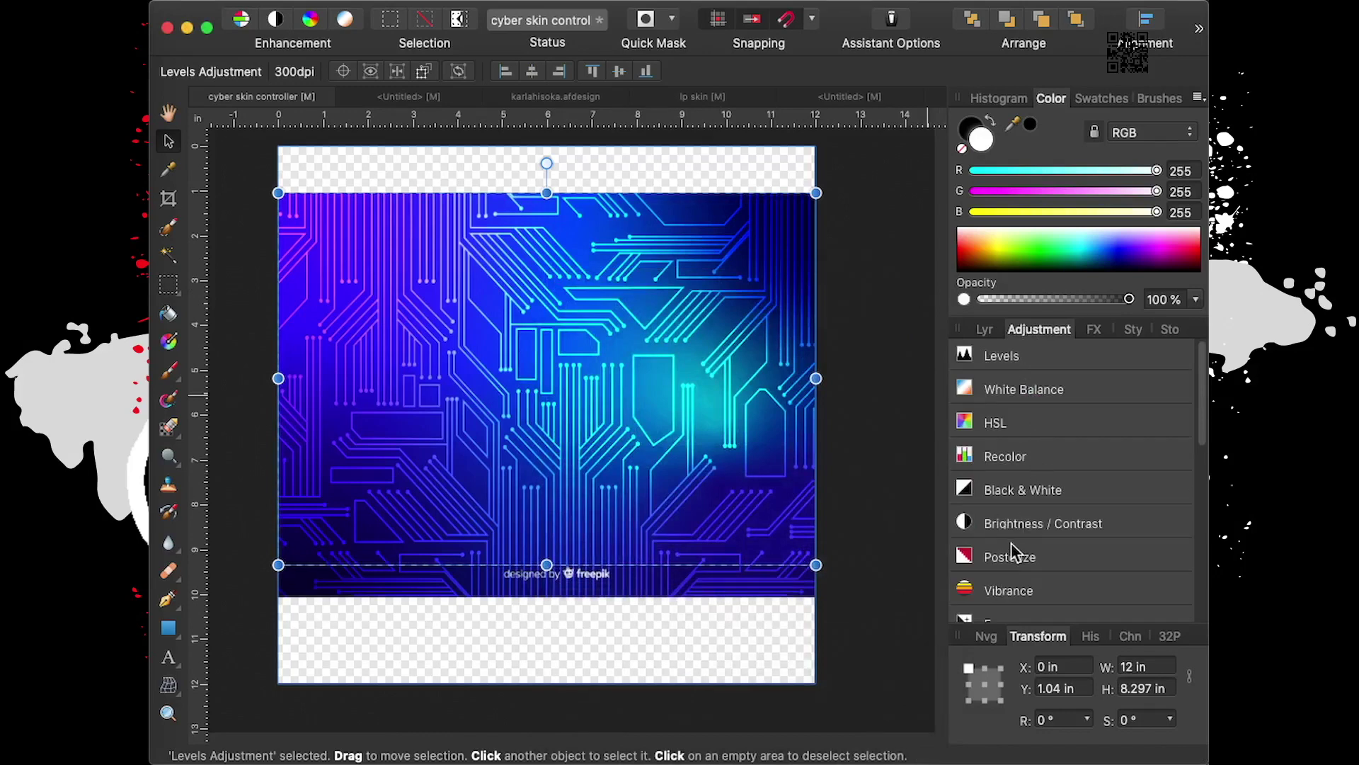
Return to the Layers panel and collapse the circuit board's Diffuse Glow entry
click(1106, 331)
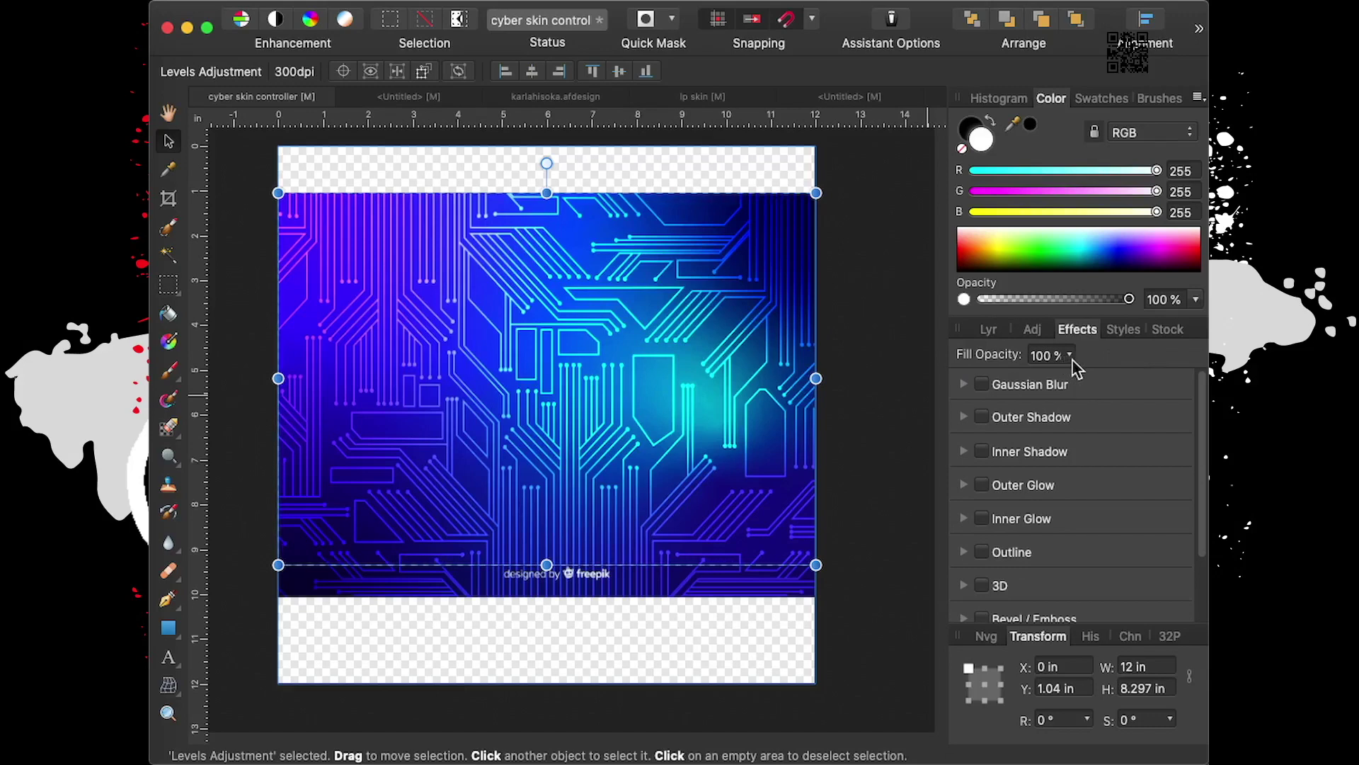
click(1133, 327)
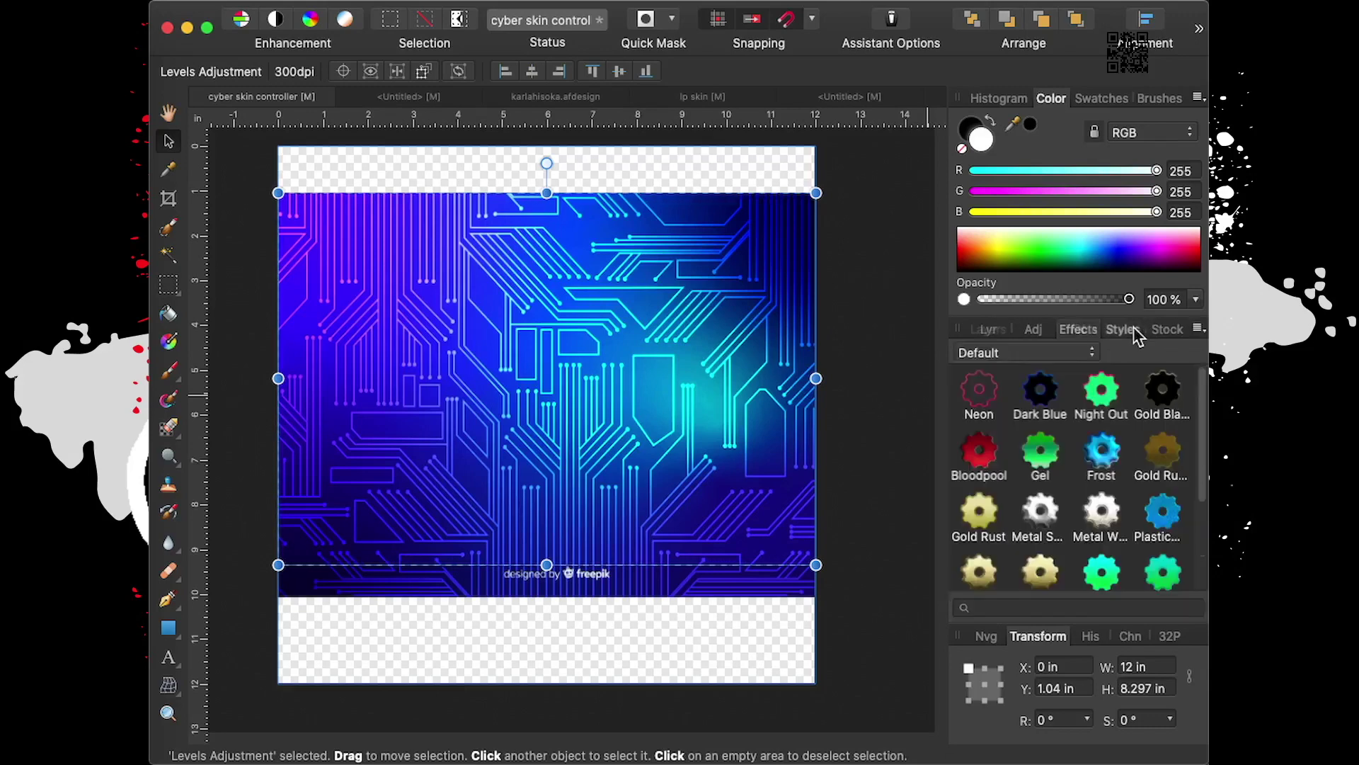
click(1161, 331)
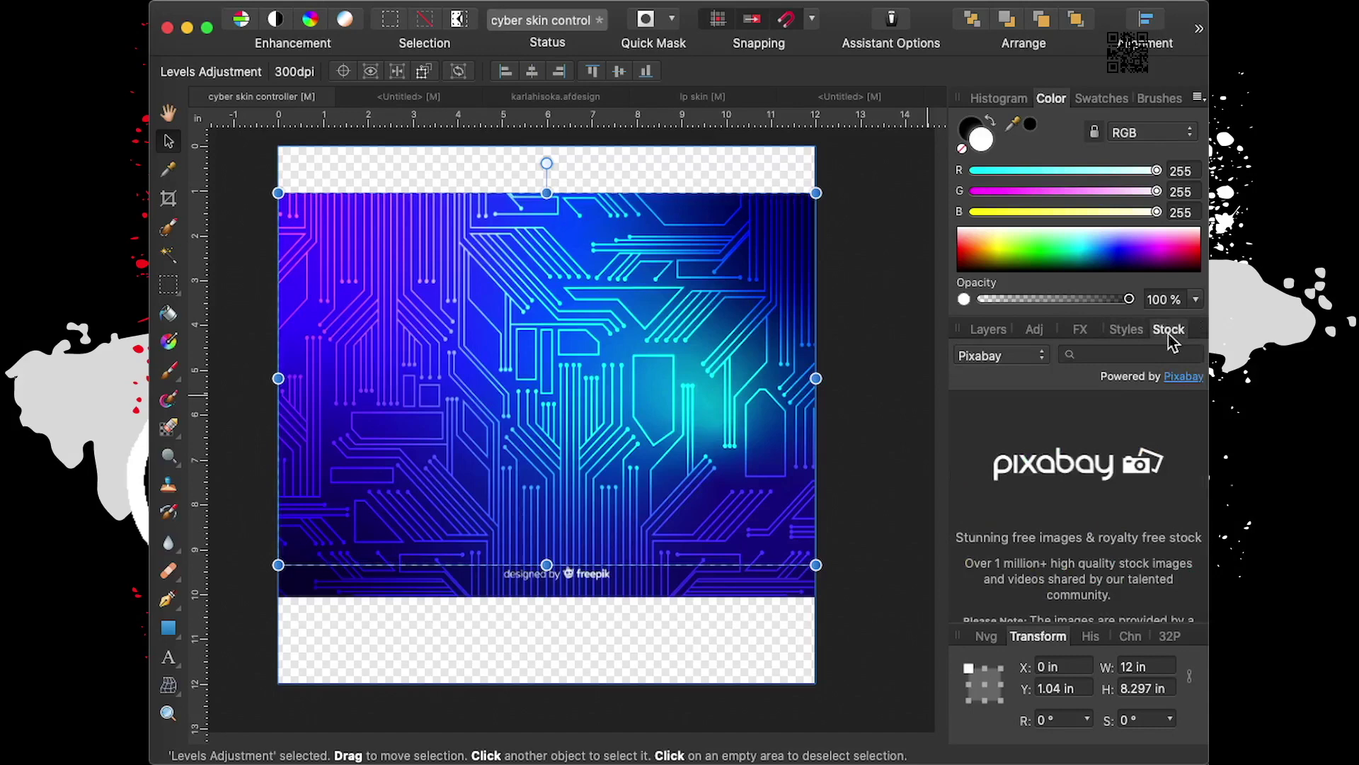
click(988, 330)
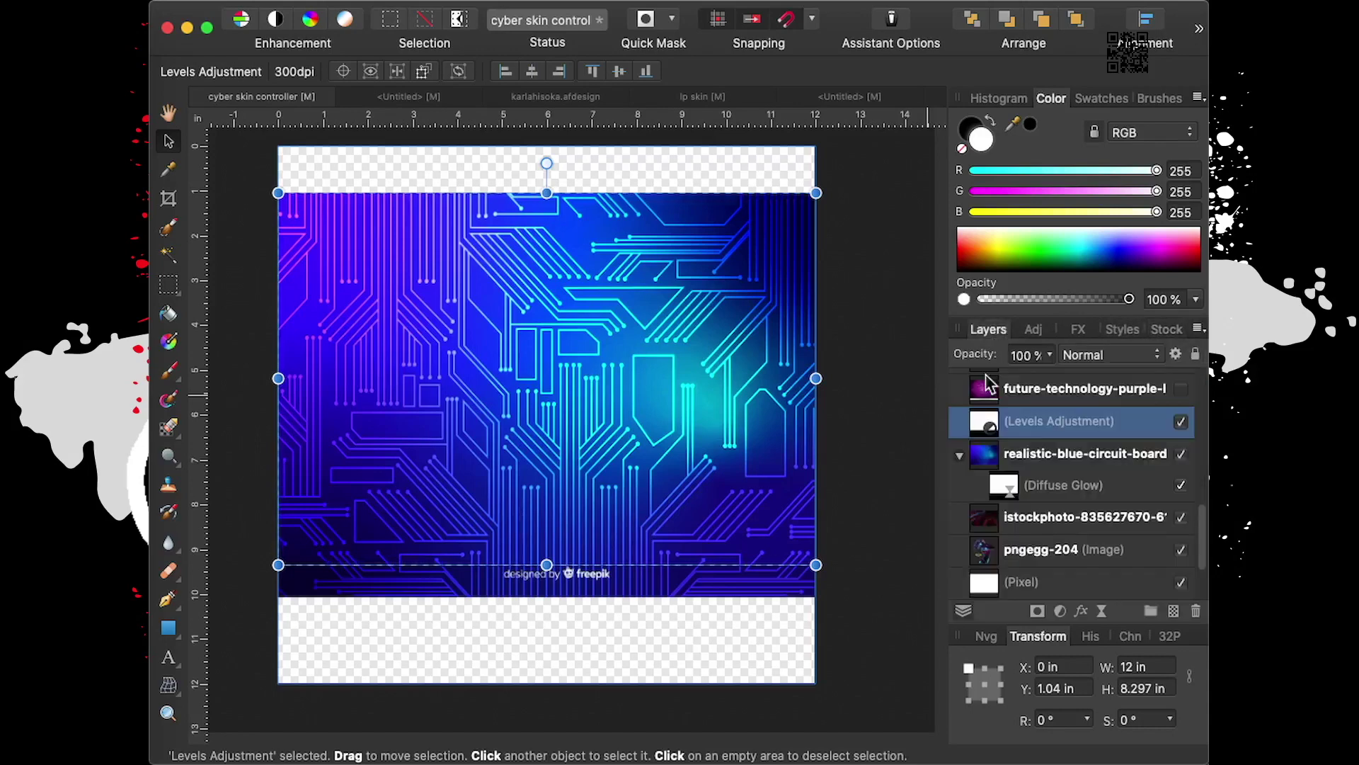
click(1036, 464)
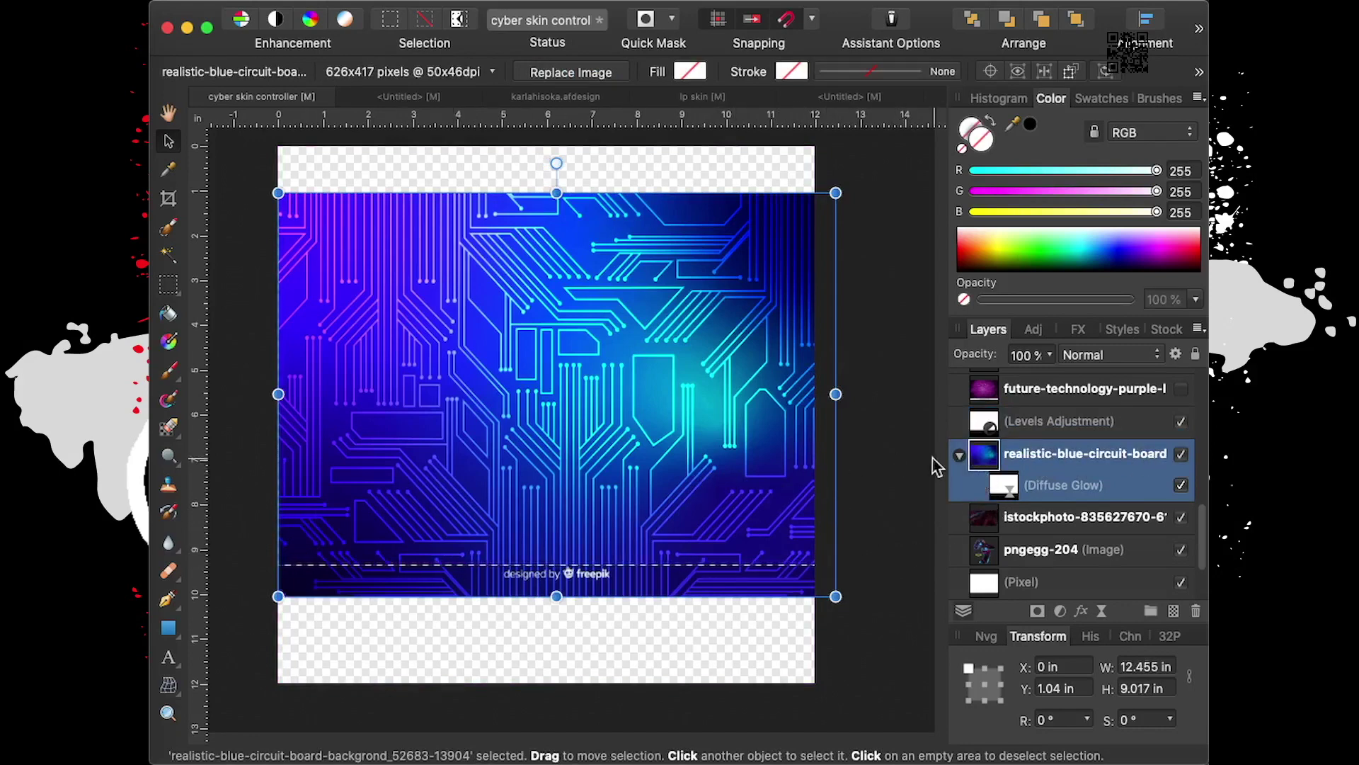
click(960, 457)
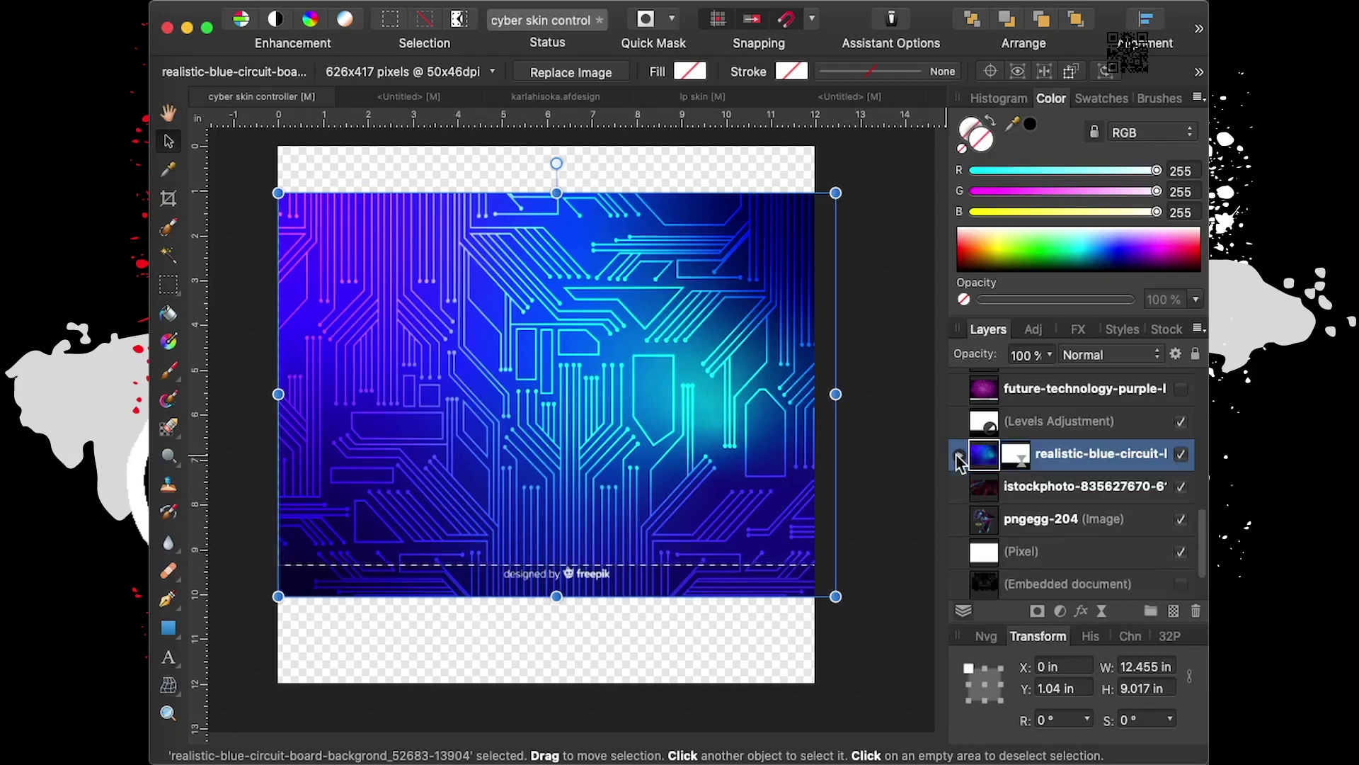
Click through the istockphoto, circuit board and Levels layers, ending on future-technology-purple
click(1029, 487)
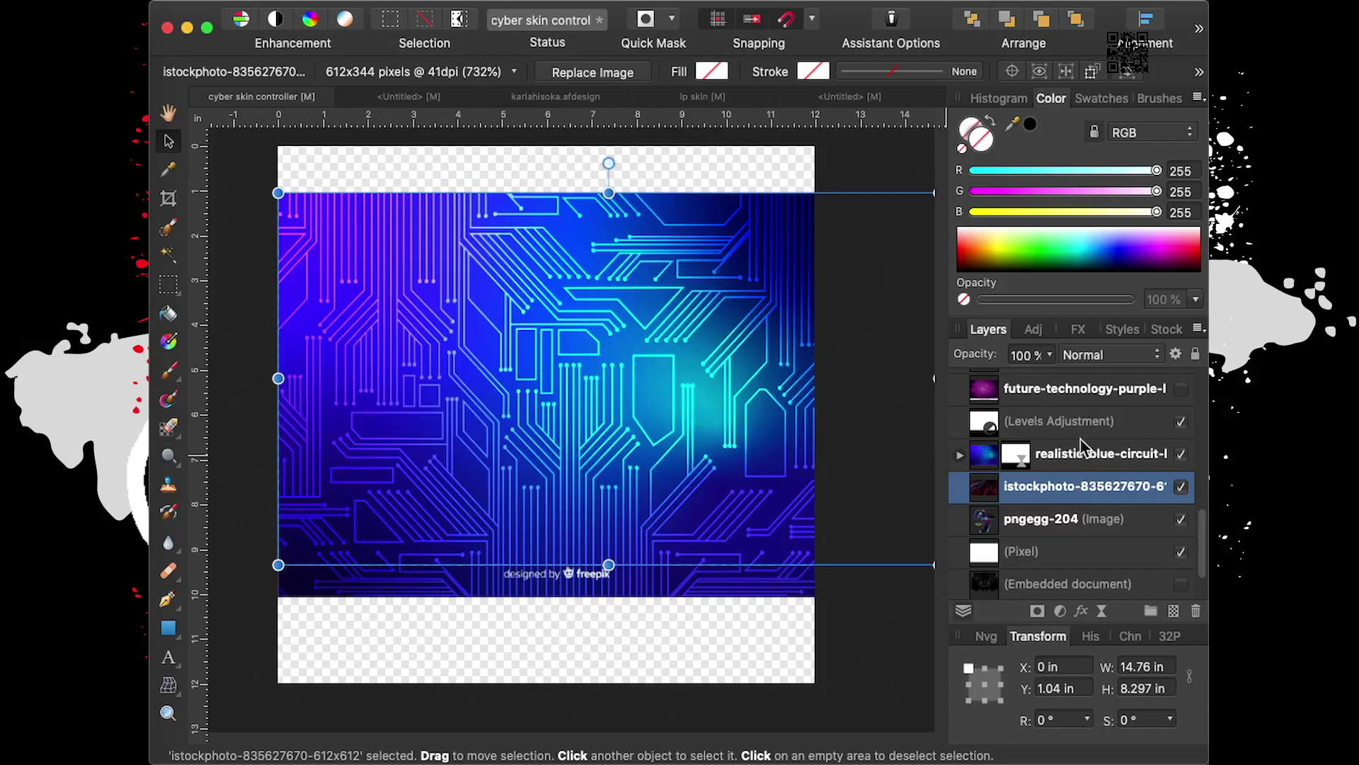
click(1058, 460)
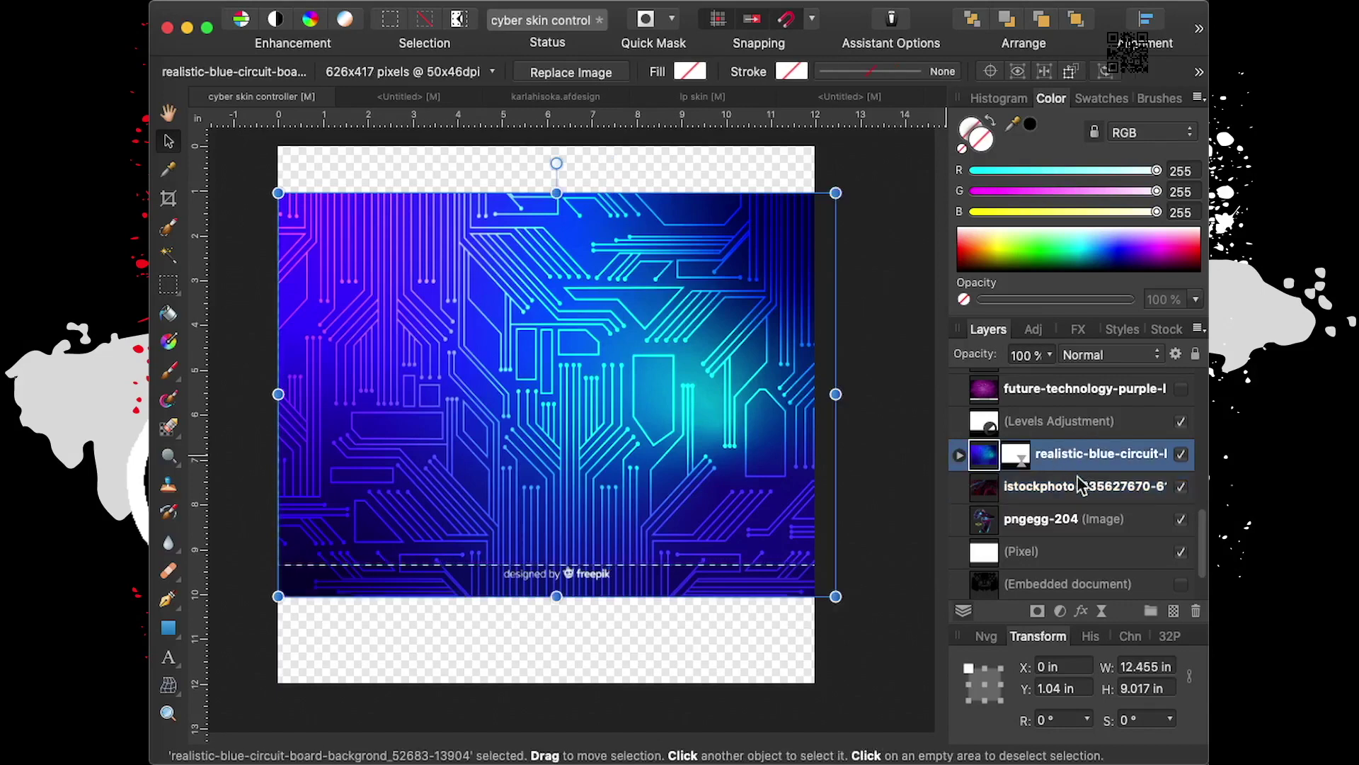
click(1065, 488)
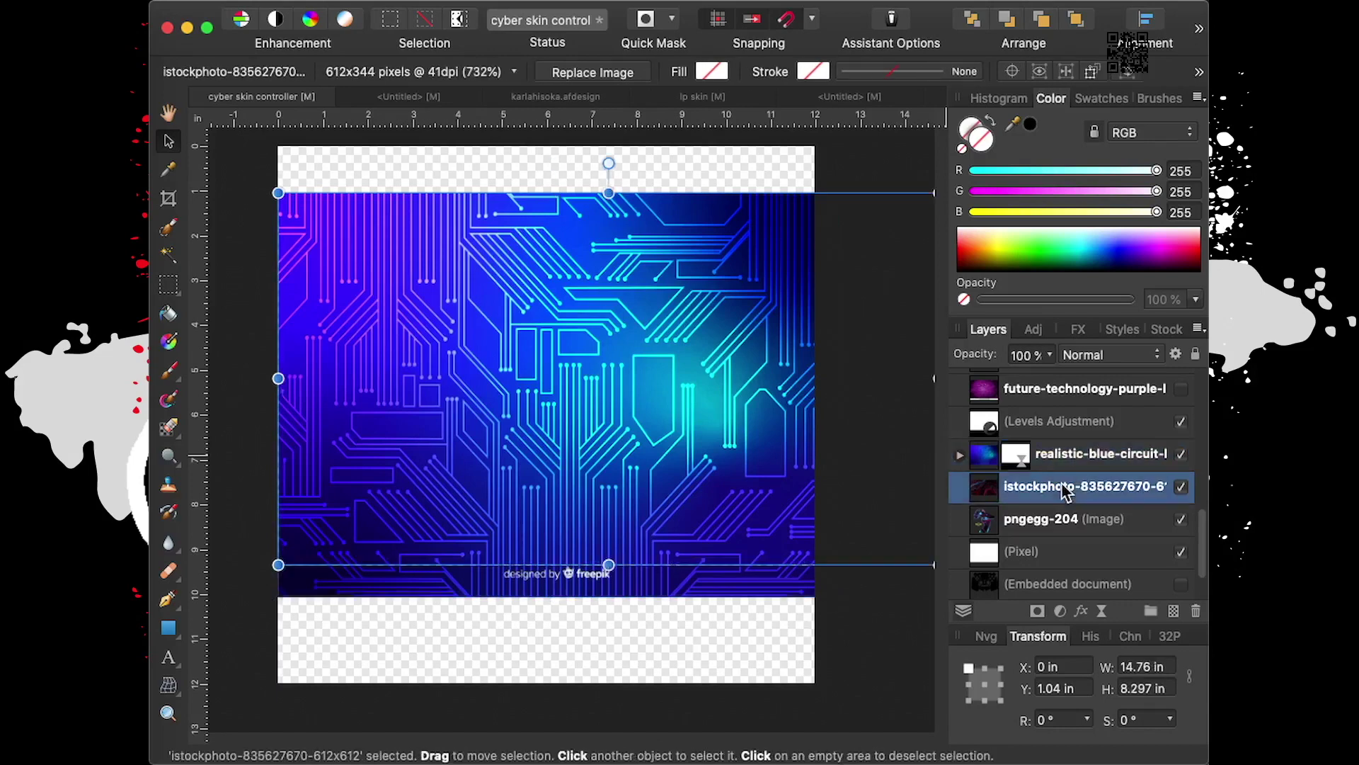
click(1074, 454)
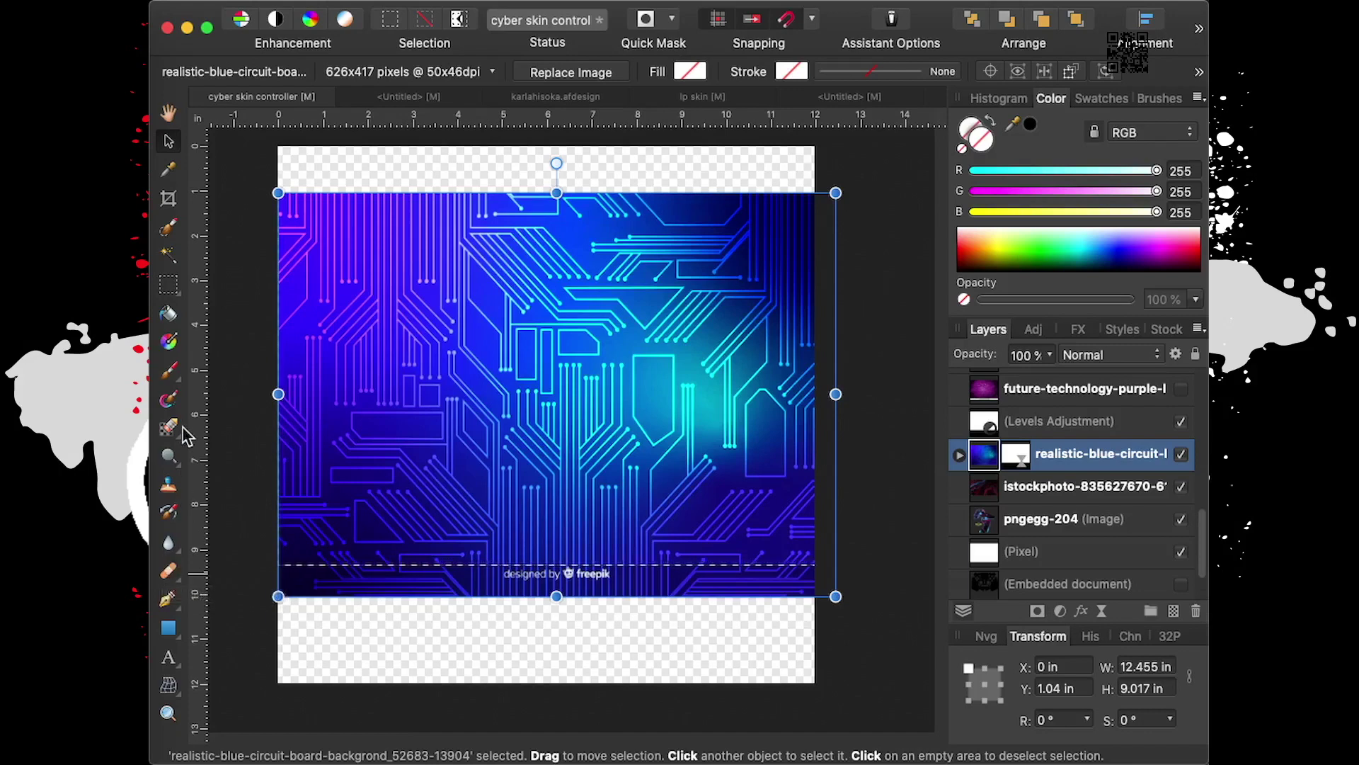
click(1077, 420)
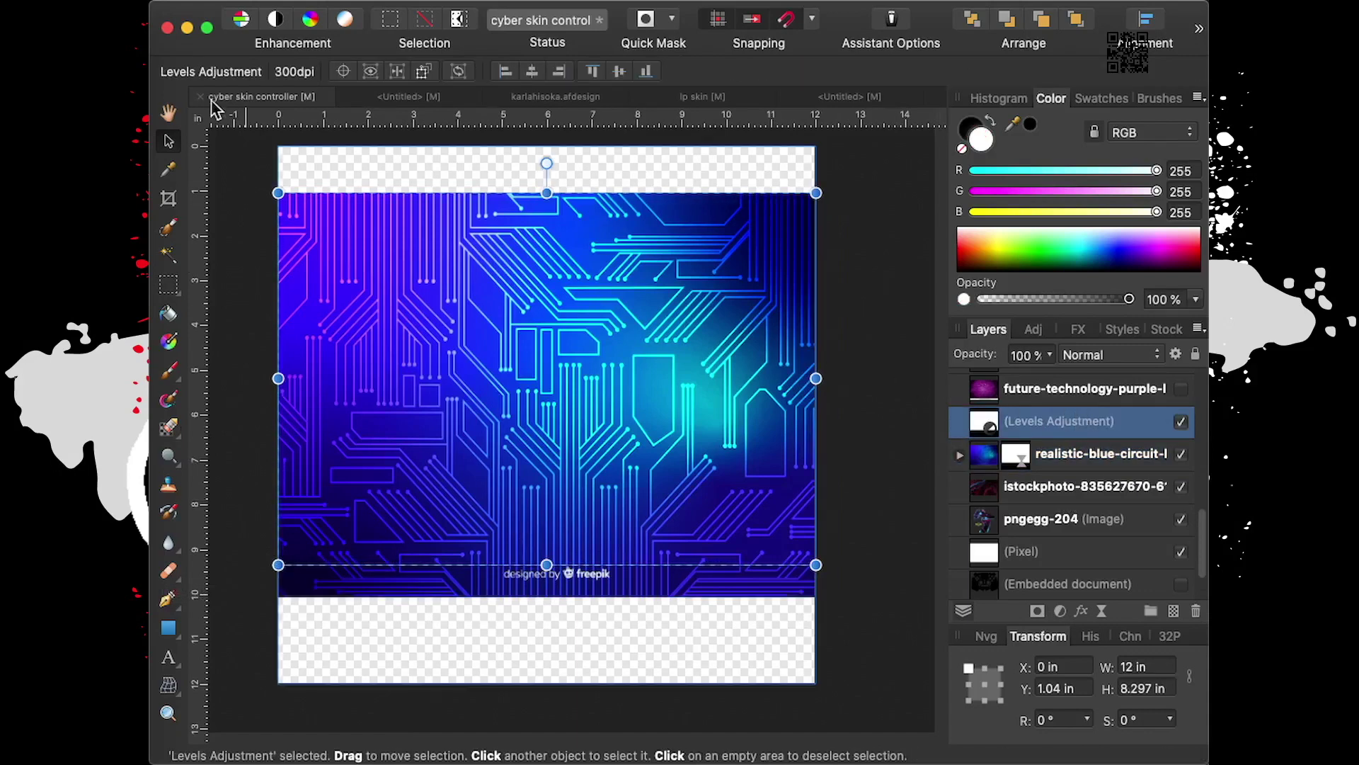
click(1127, 401)
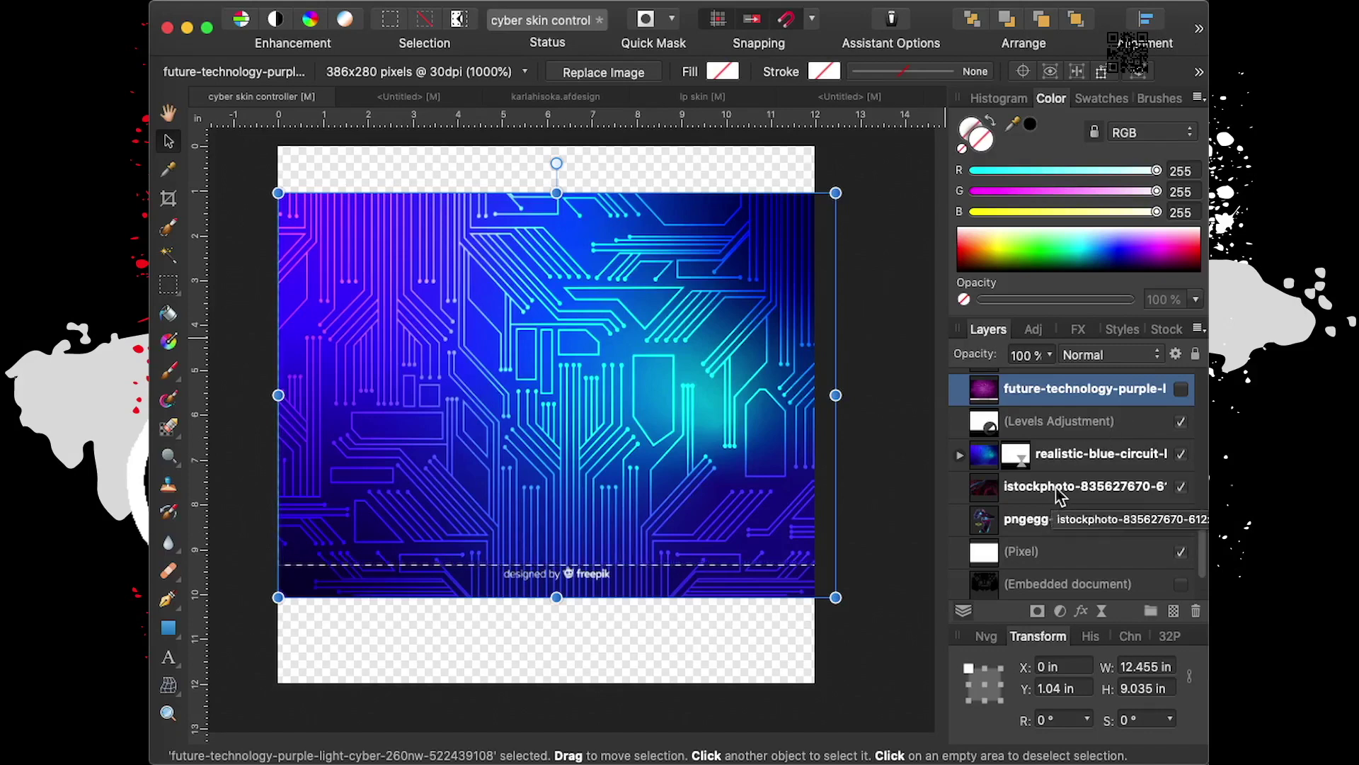
Make the purple circuit image visible and inspect its context menu without choosing anything
click(1181, 389)
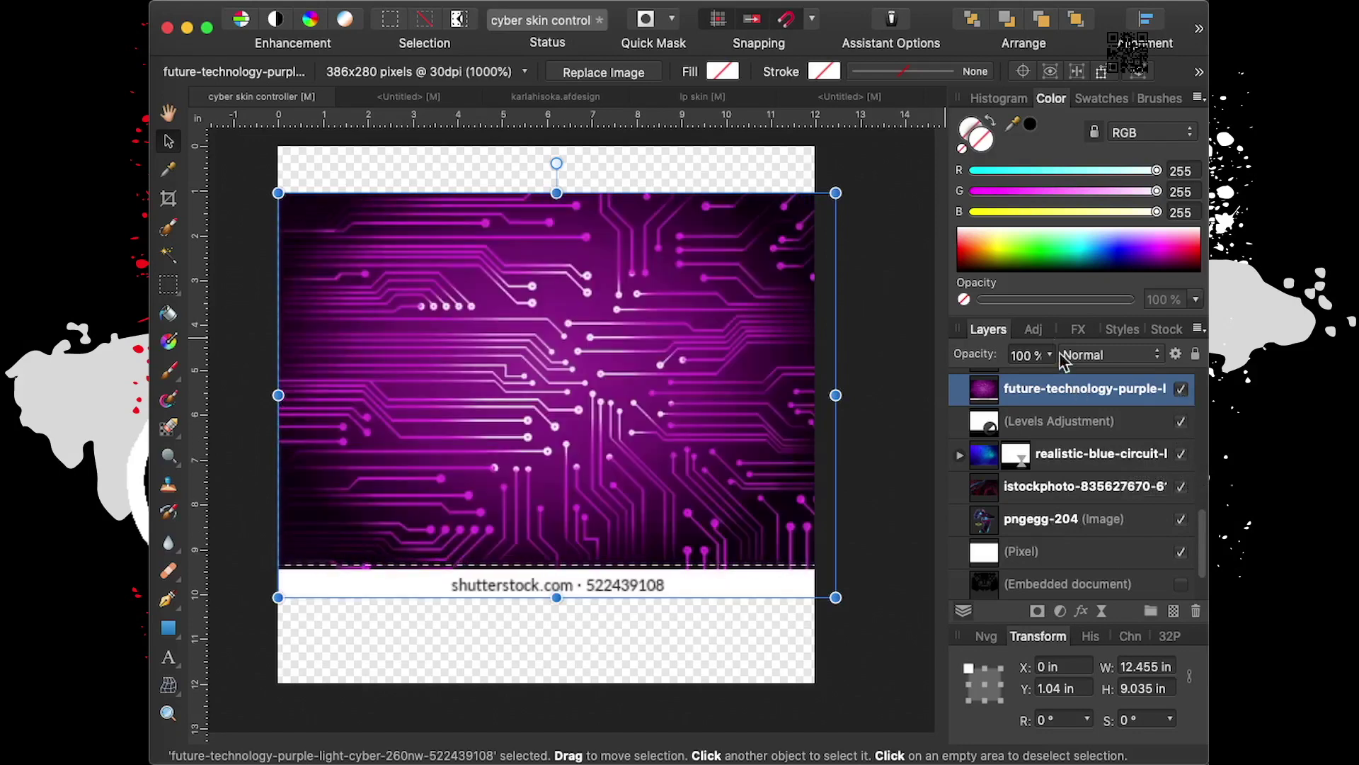
click(1034, 329)
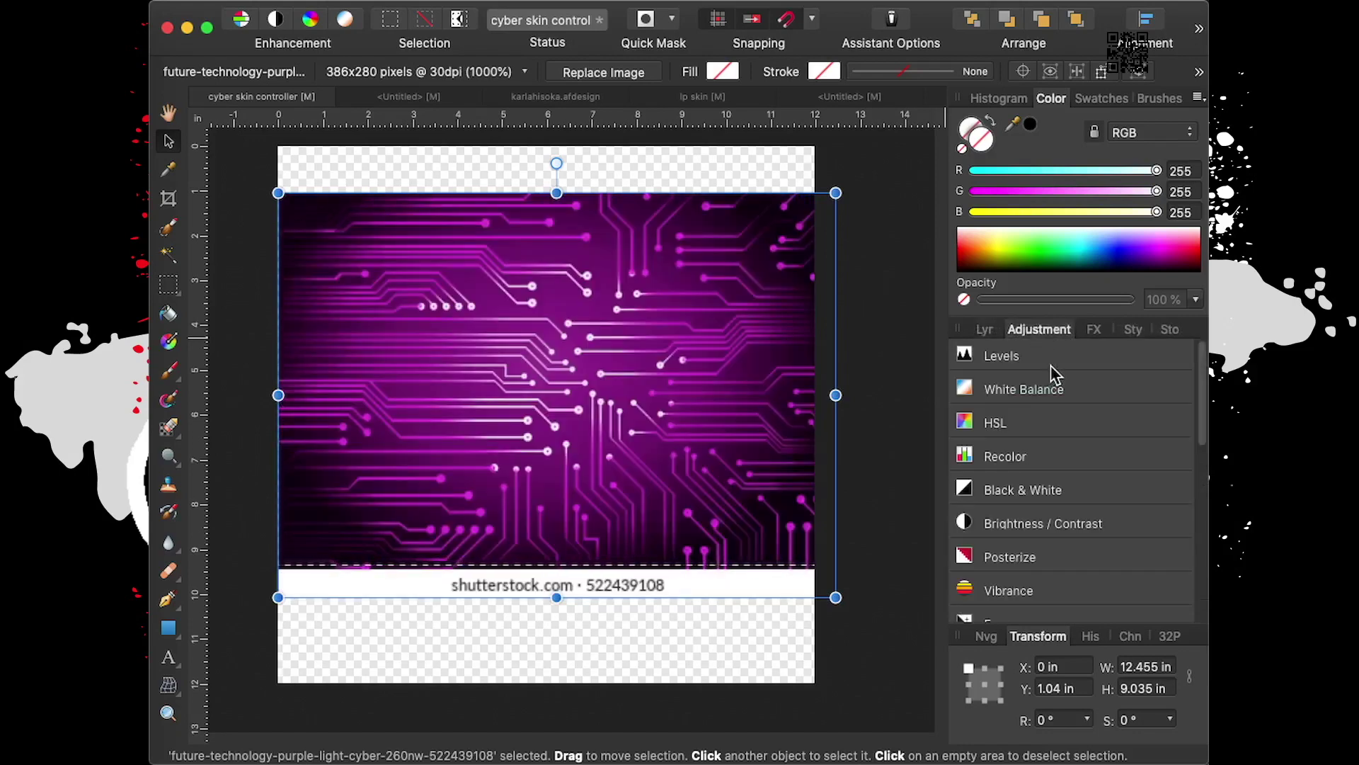
right_click(632, 406)
click(913, 471)
scroll(1047, 558, down, 5)
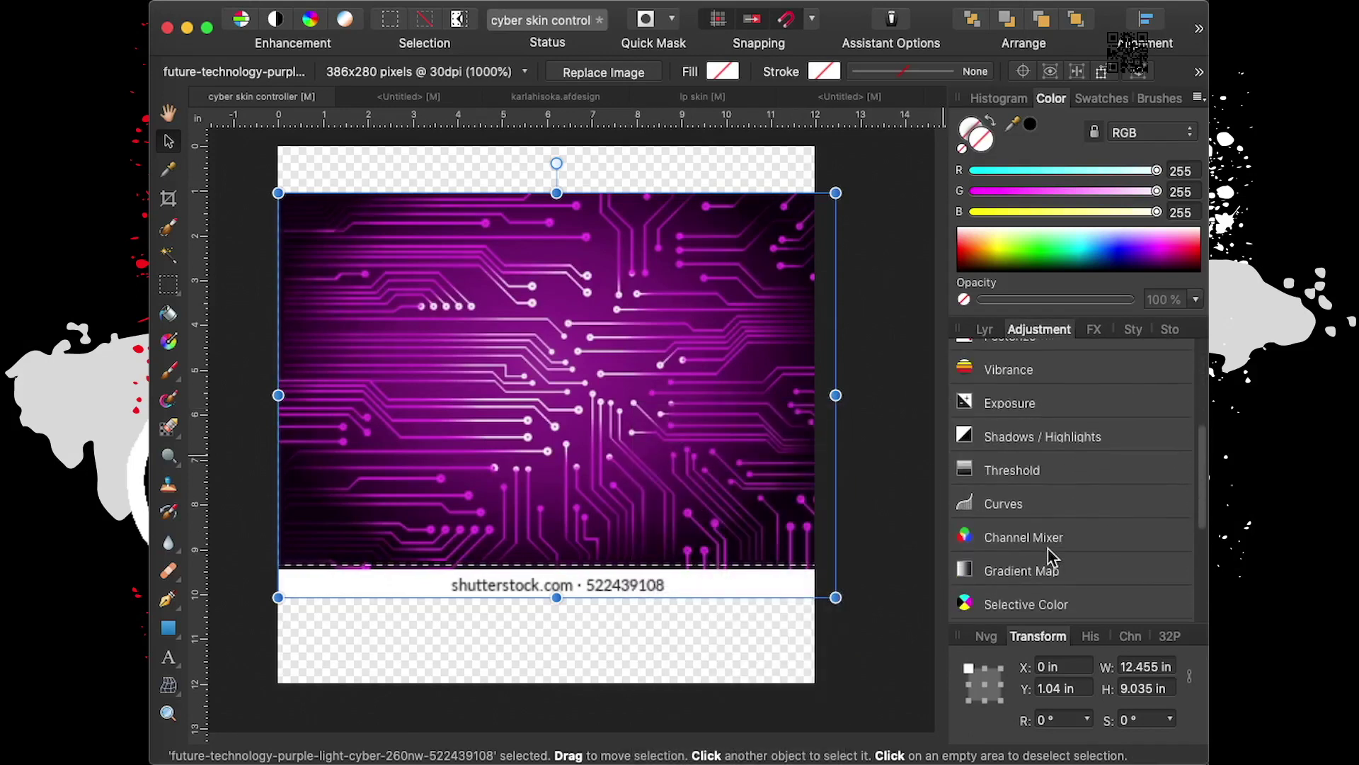
scroll(1051, 555, down, 4)
scroll(1048, 545, down, 3)
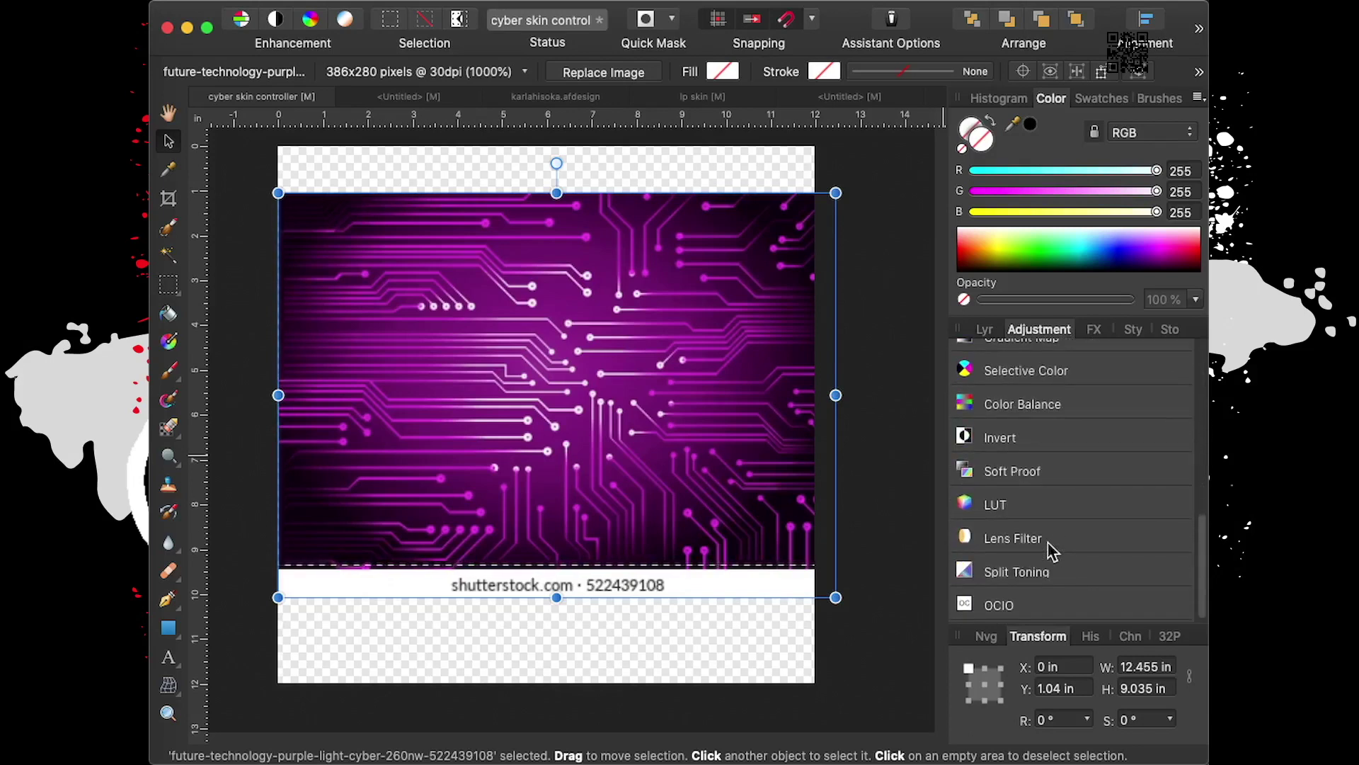
scroll(1048, 545, up, 10)
Set the future-technology-purple layer's blend mode to Color Burn
click(987, 330)
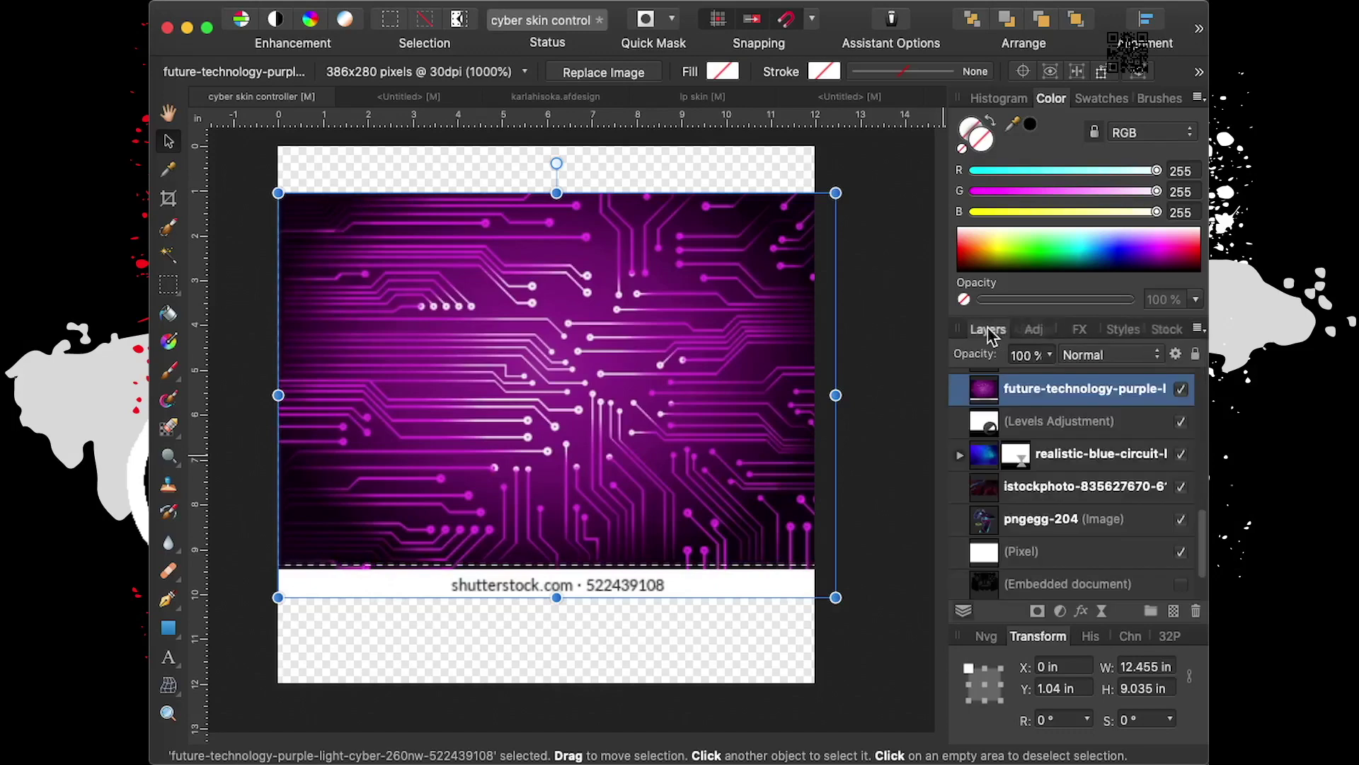
click(1084, 354)
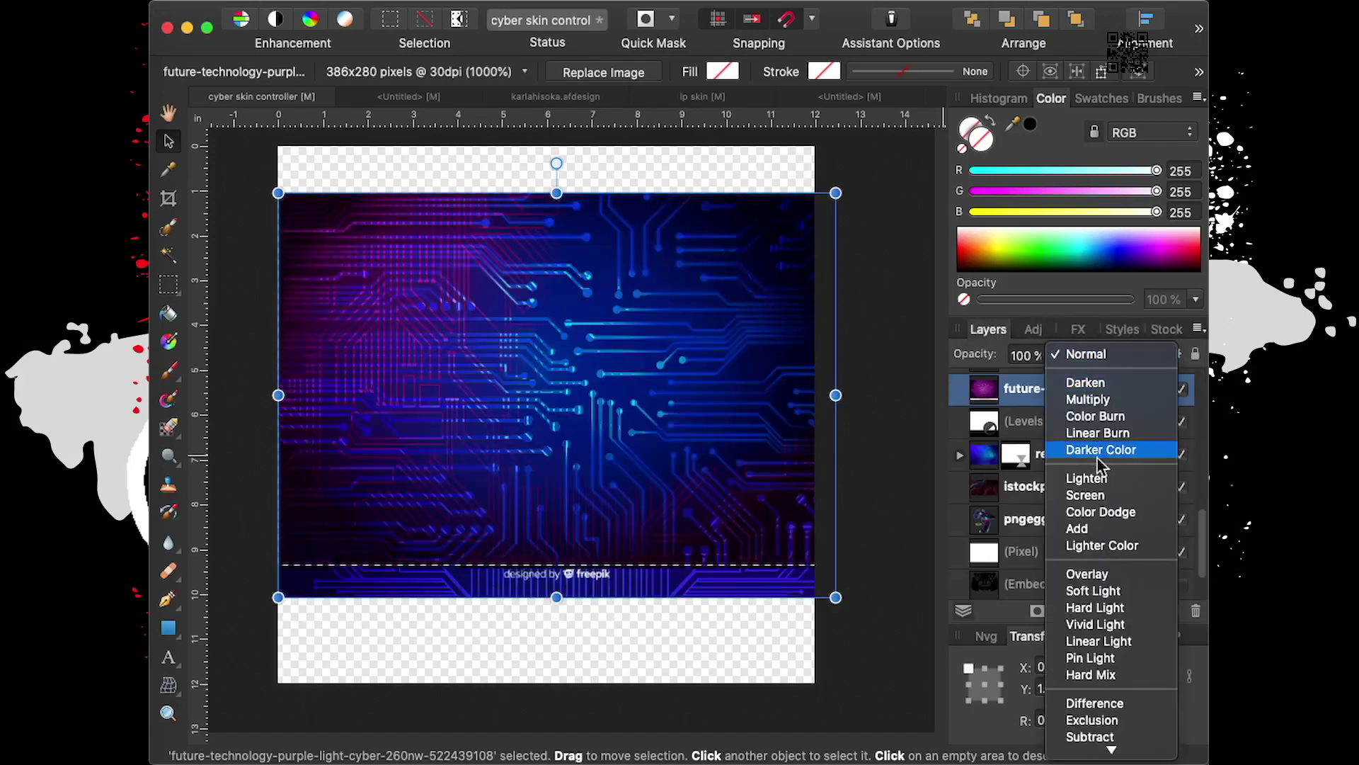
click(1098, 417)
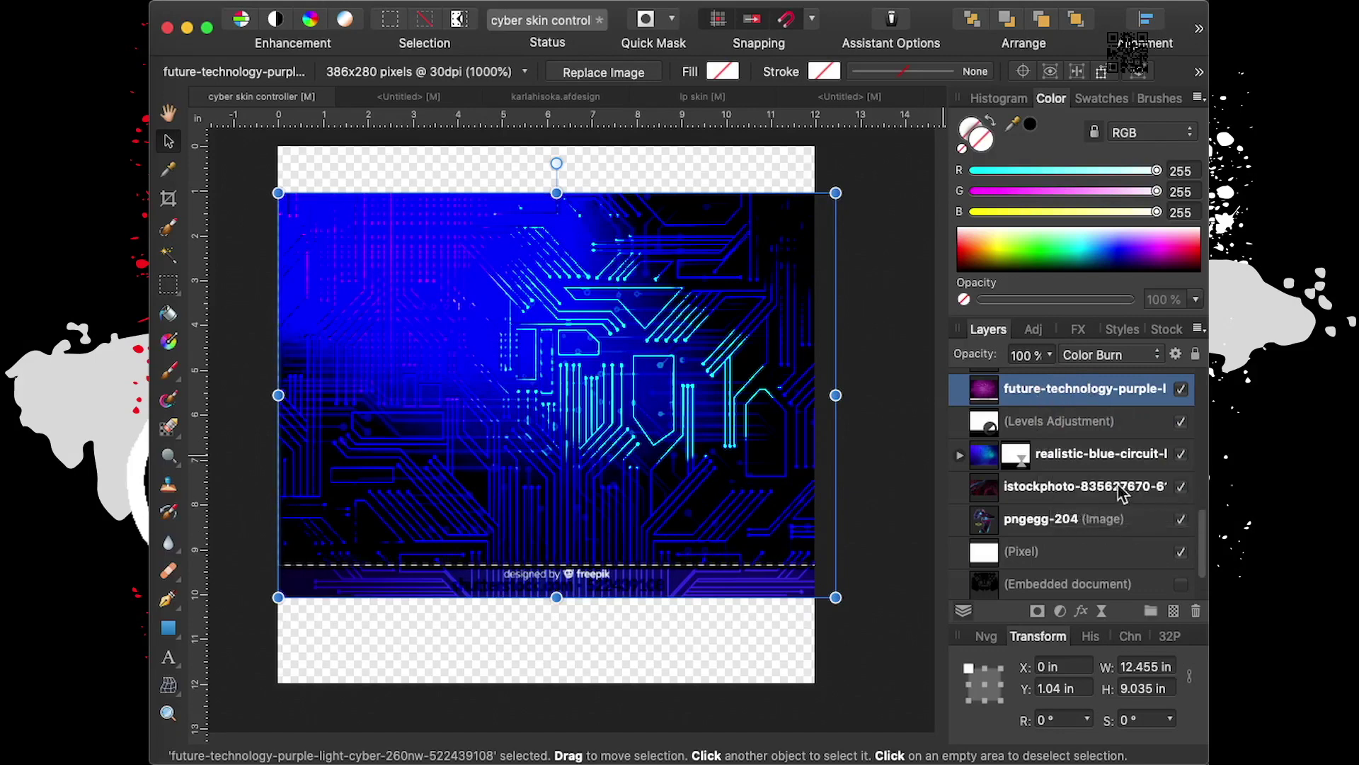
click(1085, 487)
click(1092, 453)
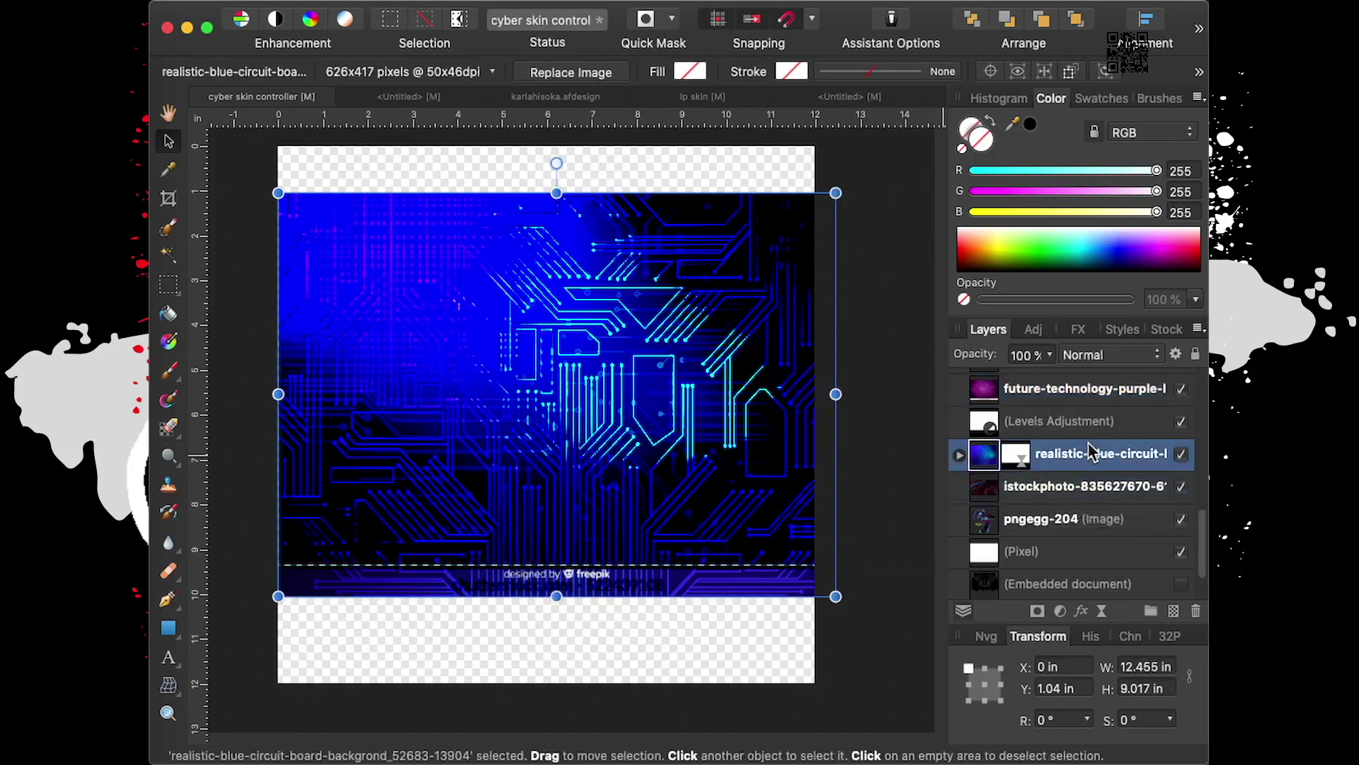
Set the realistic-blue-circuit-board layer's blend mode to Add
click(1103, 355)
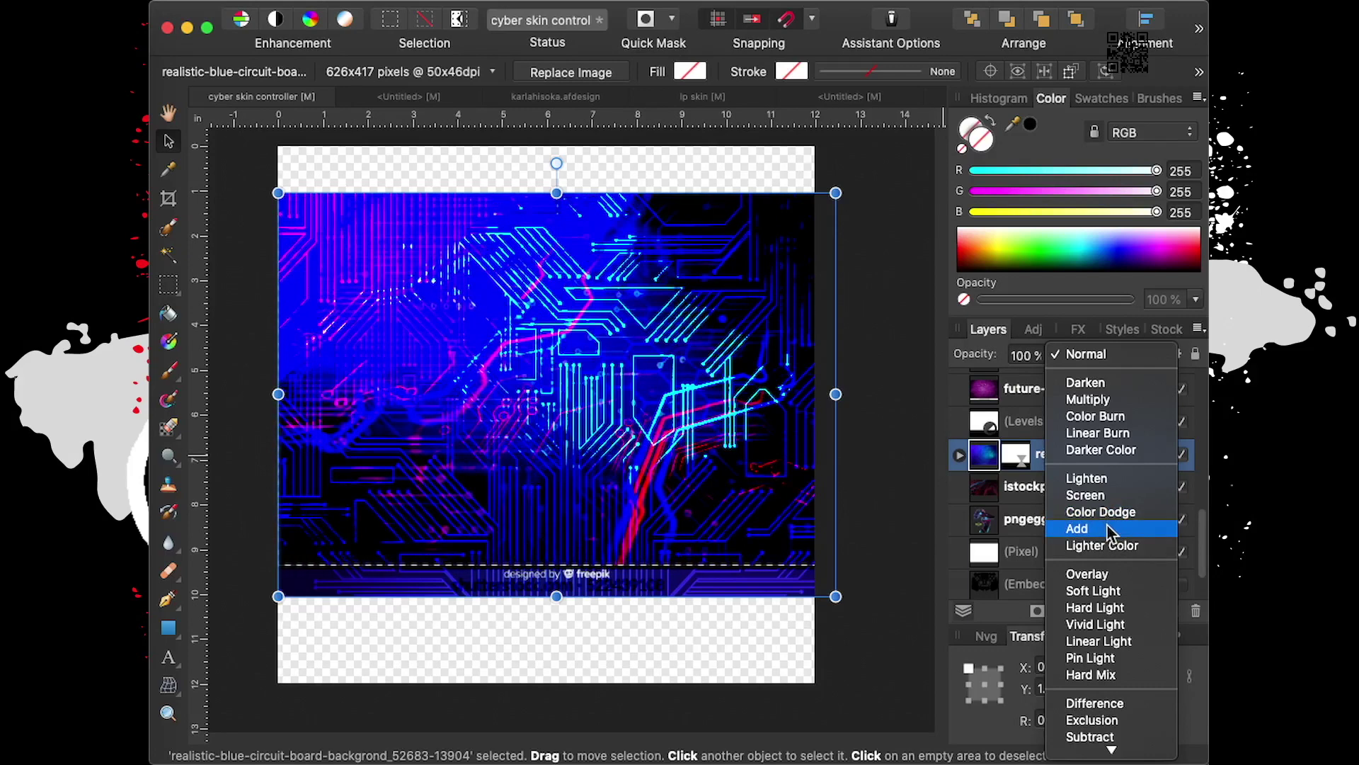
click(1108, 533)
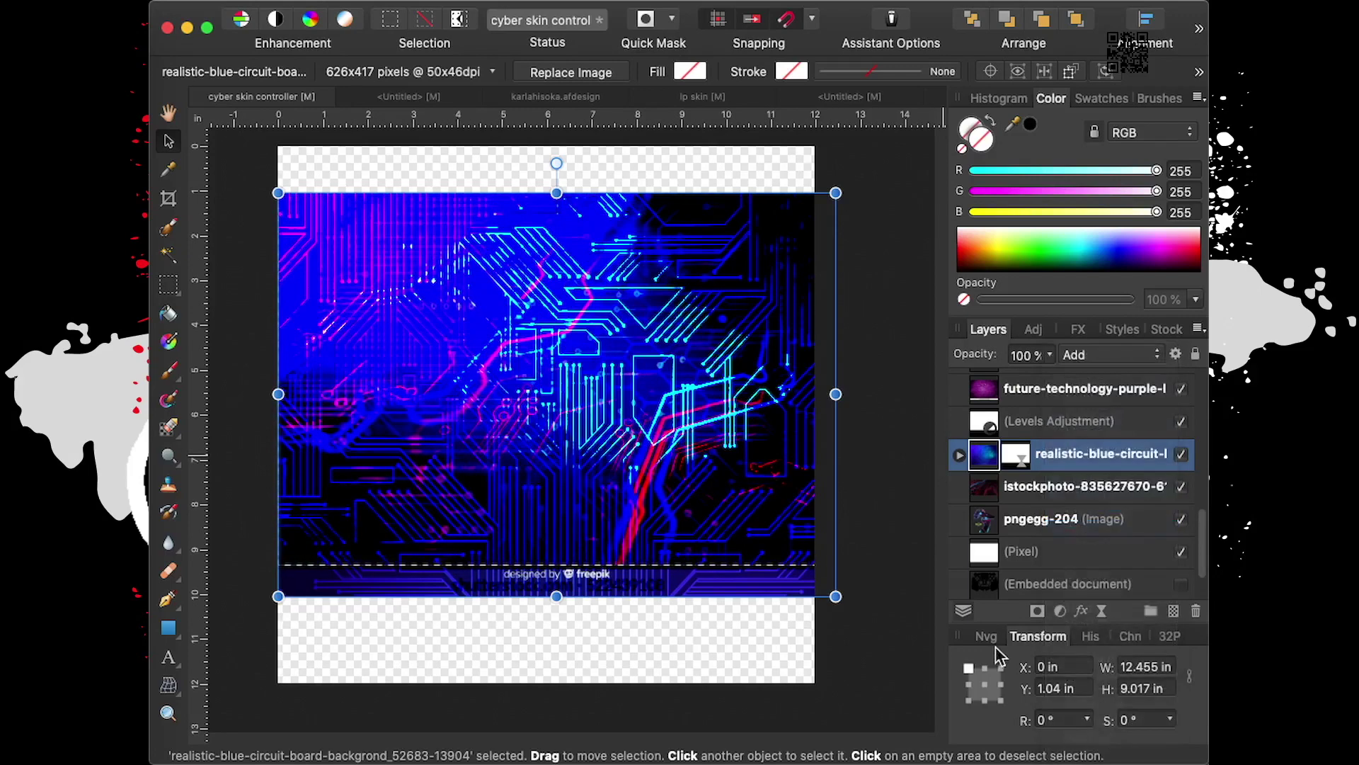
click(1073, 520)
Move pngegg-204 above future-technology and scale the cyborg woman up past 5 inches wide
mouse_move(1044, 525)
mouse_down()
mouse_move(1050, 388)
mouse_move(1065, 419)
mouse_up()
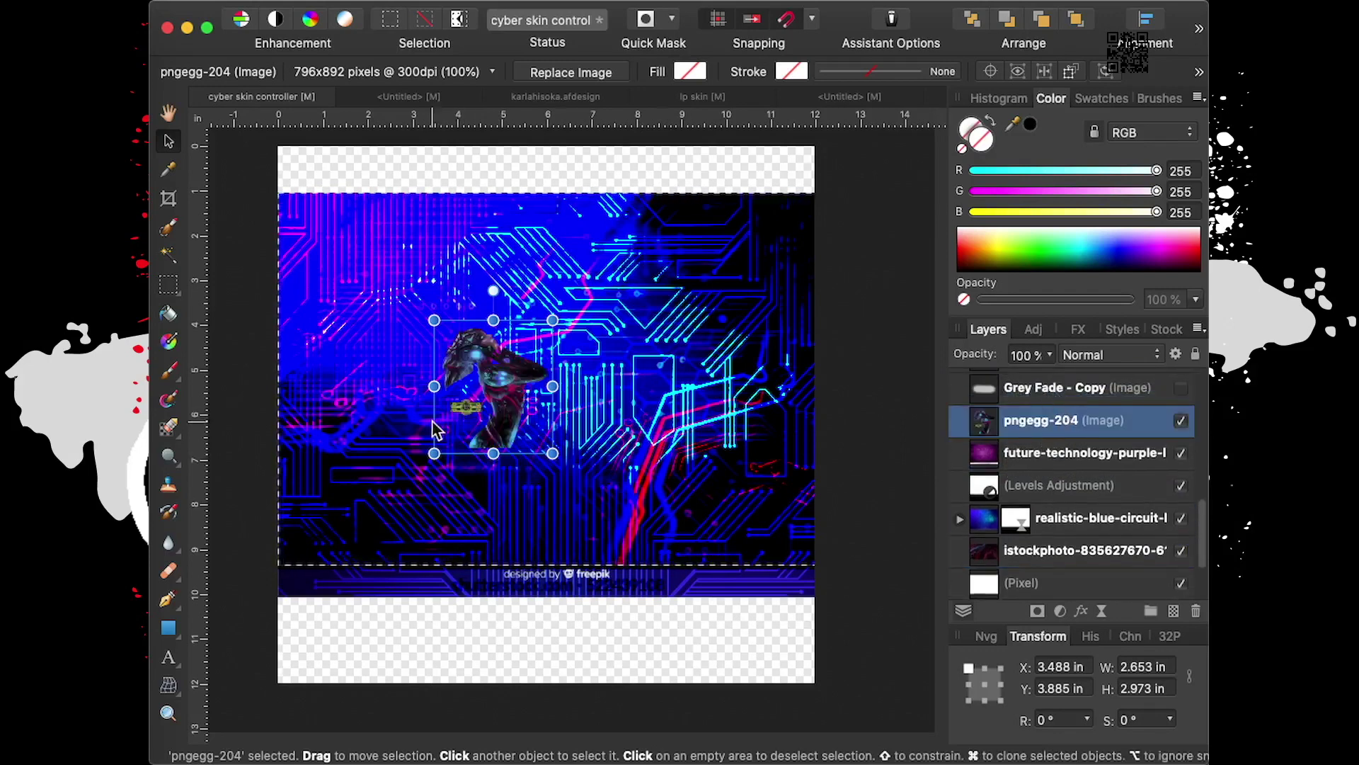
drag(433, 455, 328, 571)
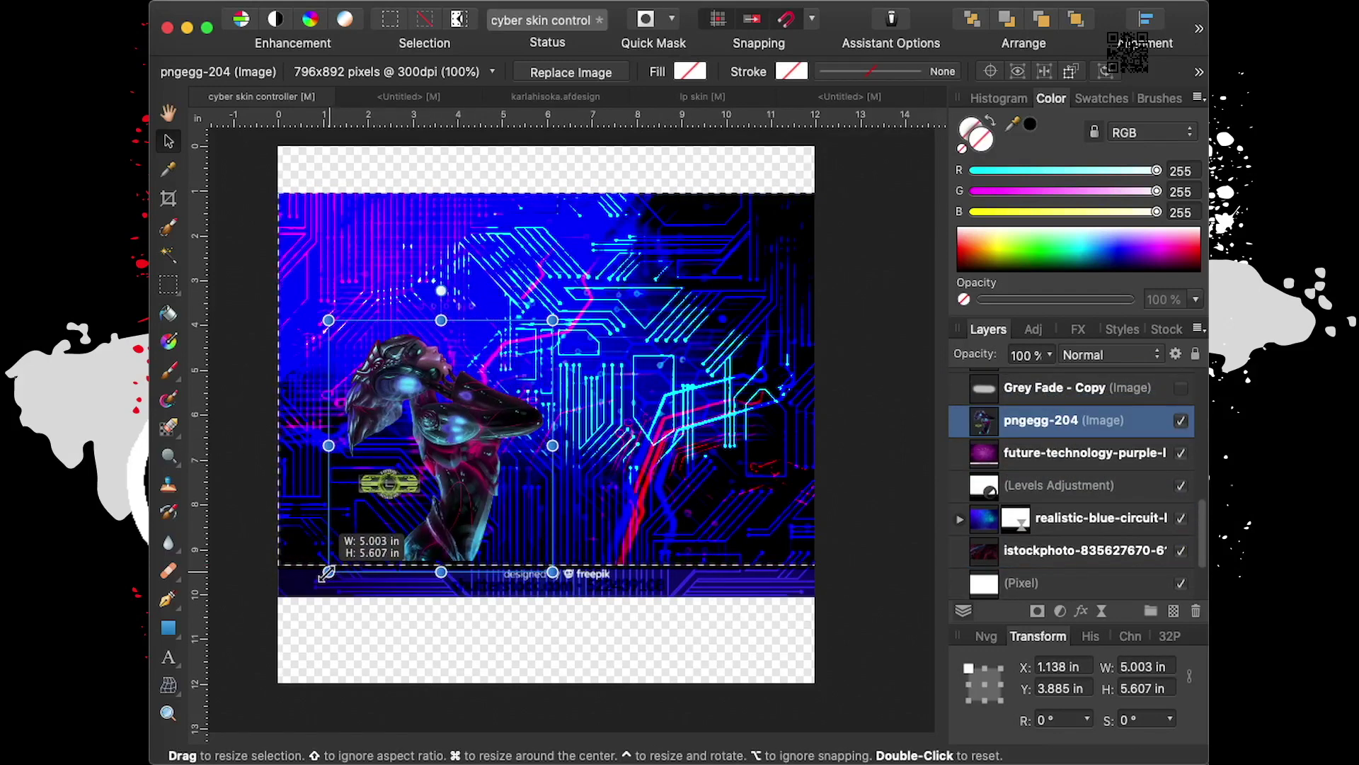
mouse_move(553, 320)
mouse_down()
mouse_move(608, 261)
mouse_move(594, 275)
mouse_up()
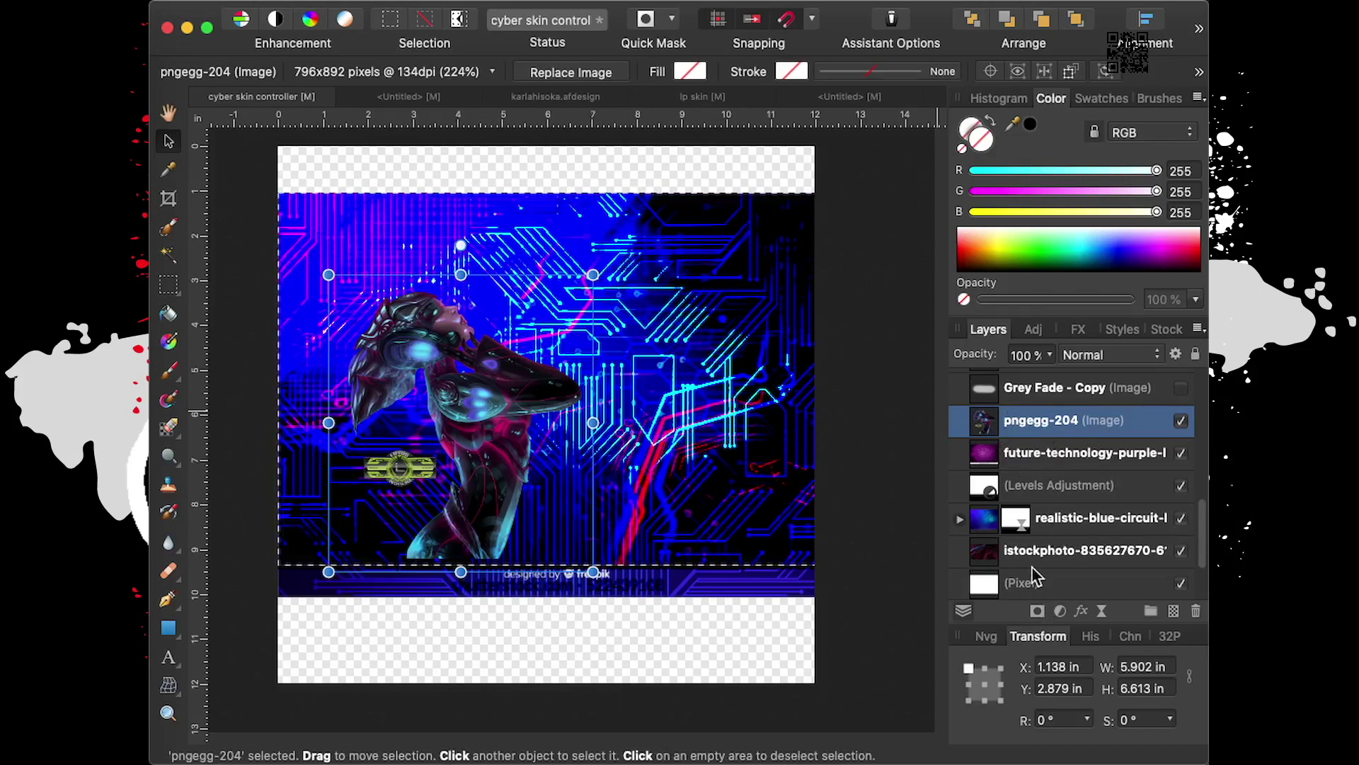
scroll(1030, 566, down, 1)
scroll(1031, 564, down, 1)
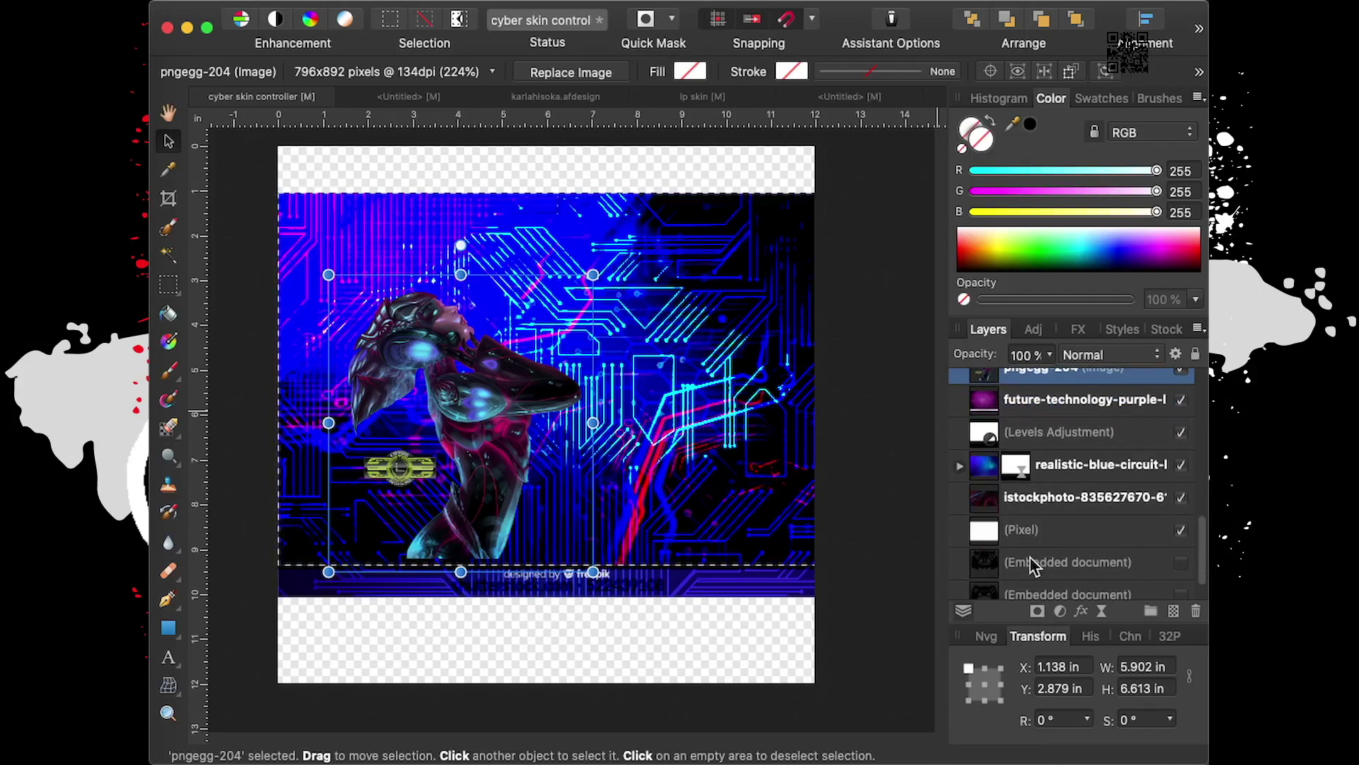
scroll(1032, 564, up, 3)
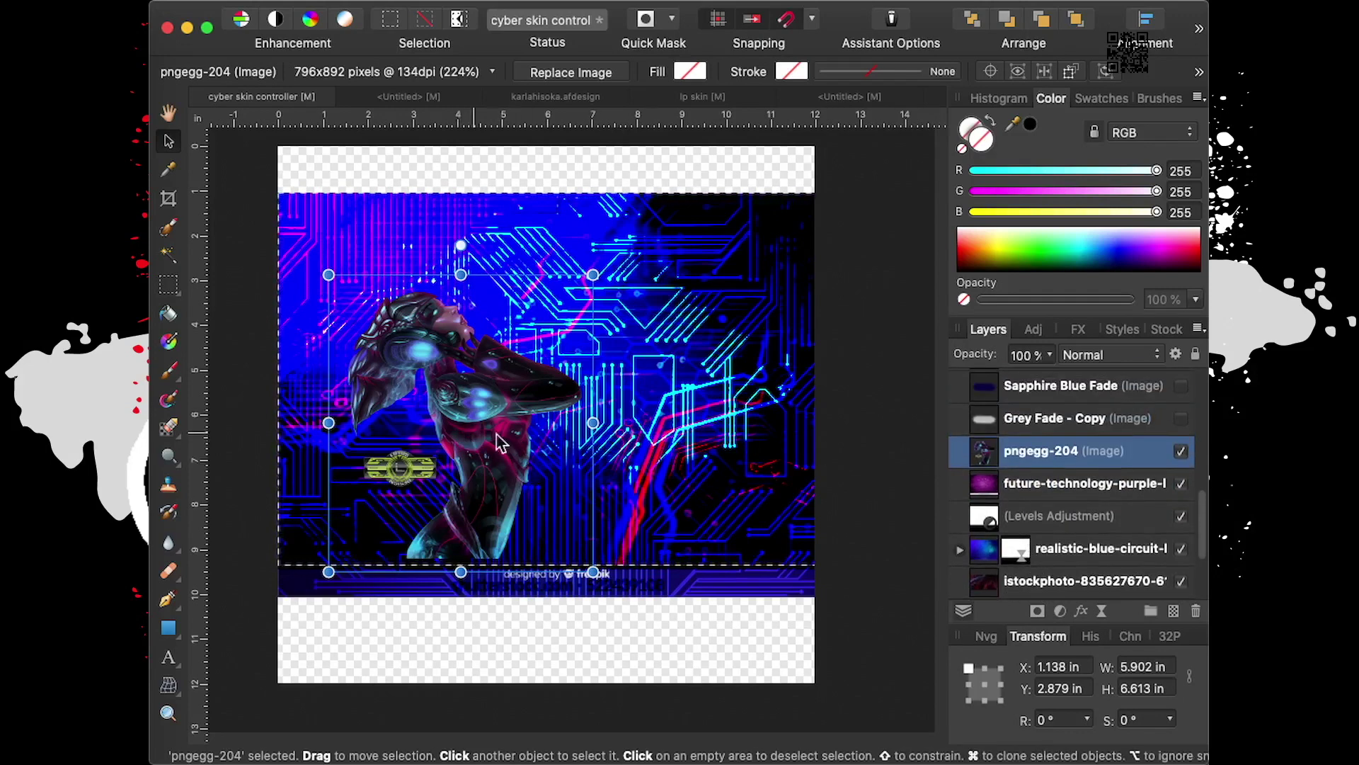
right_click(1132, 457)
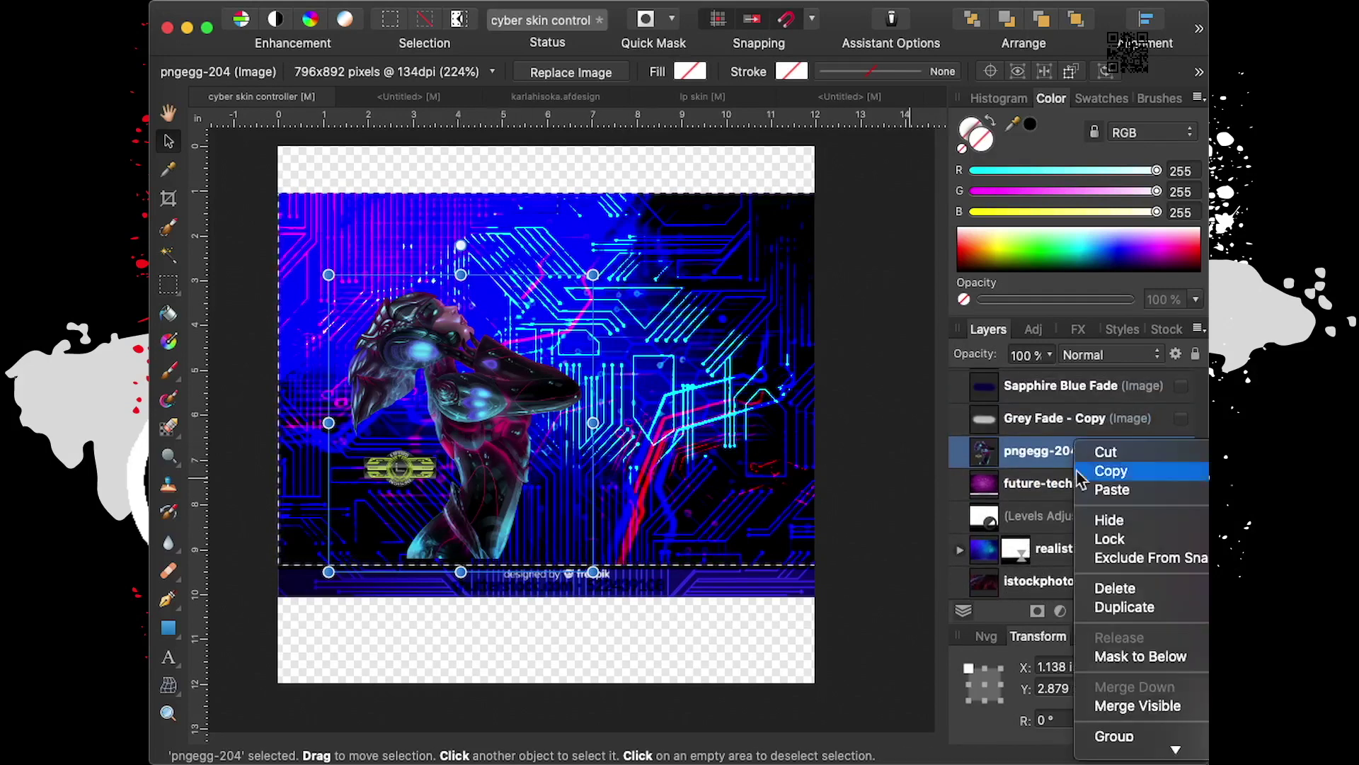
Duplicate pngegg-204, hide the copy below istockphoto, and enlarge the visible cyborg further
click(1132, 607)
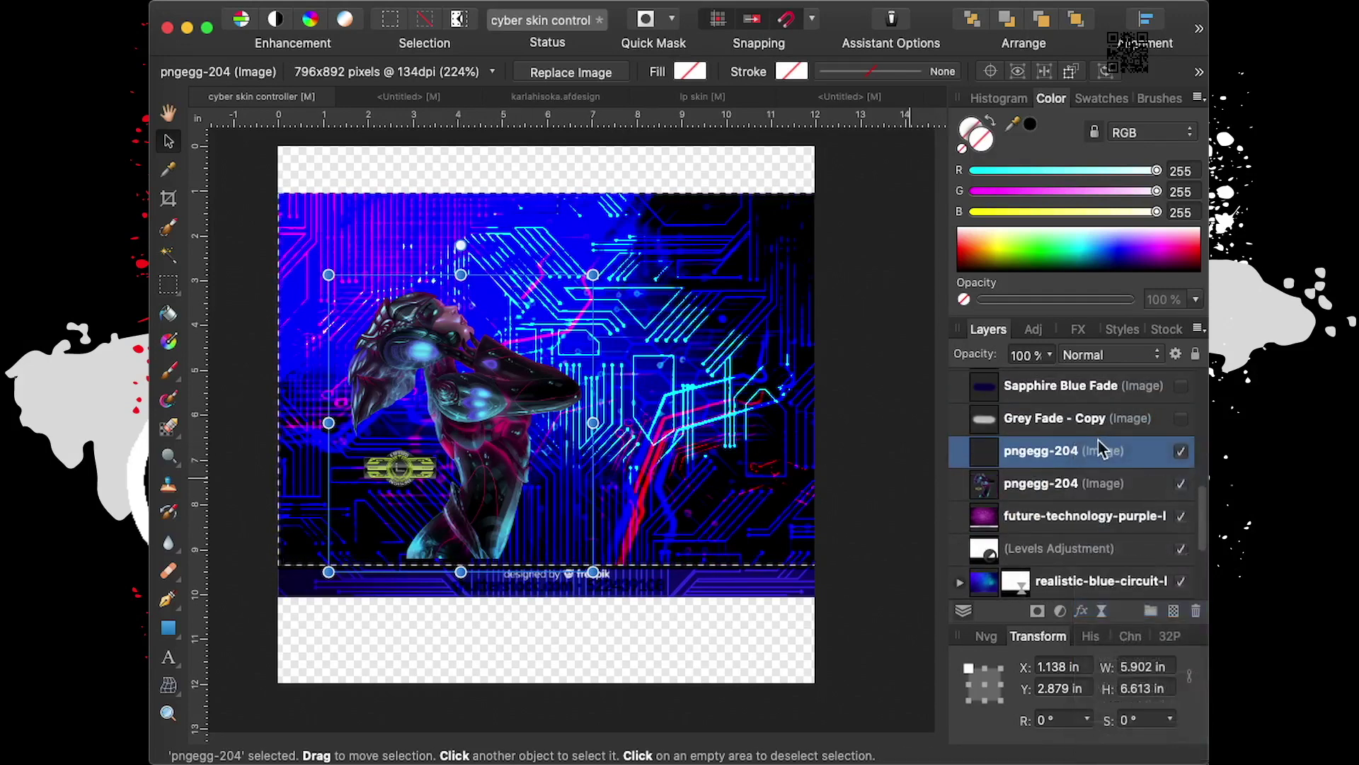
click(1180, 485)
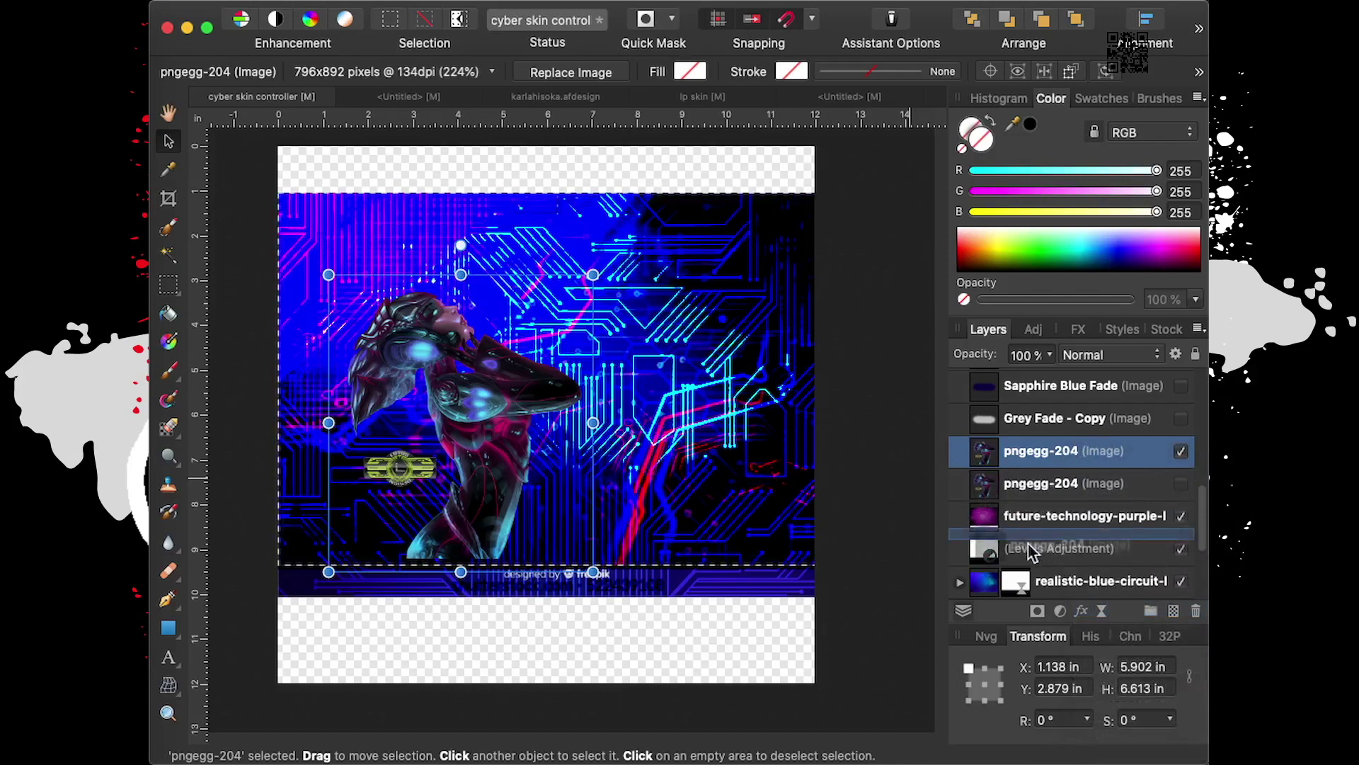
mouse_move(1033, 584)
mouse_down()
mouse_move(1026, 541)
mouse_move(961, 575)
mouse_up()
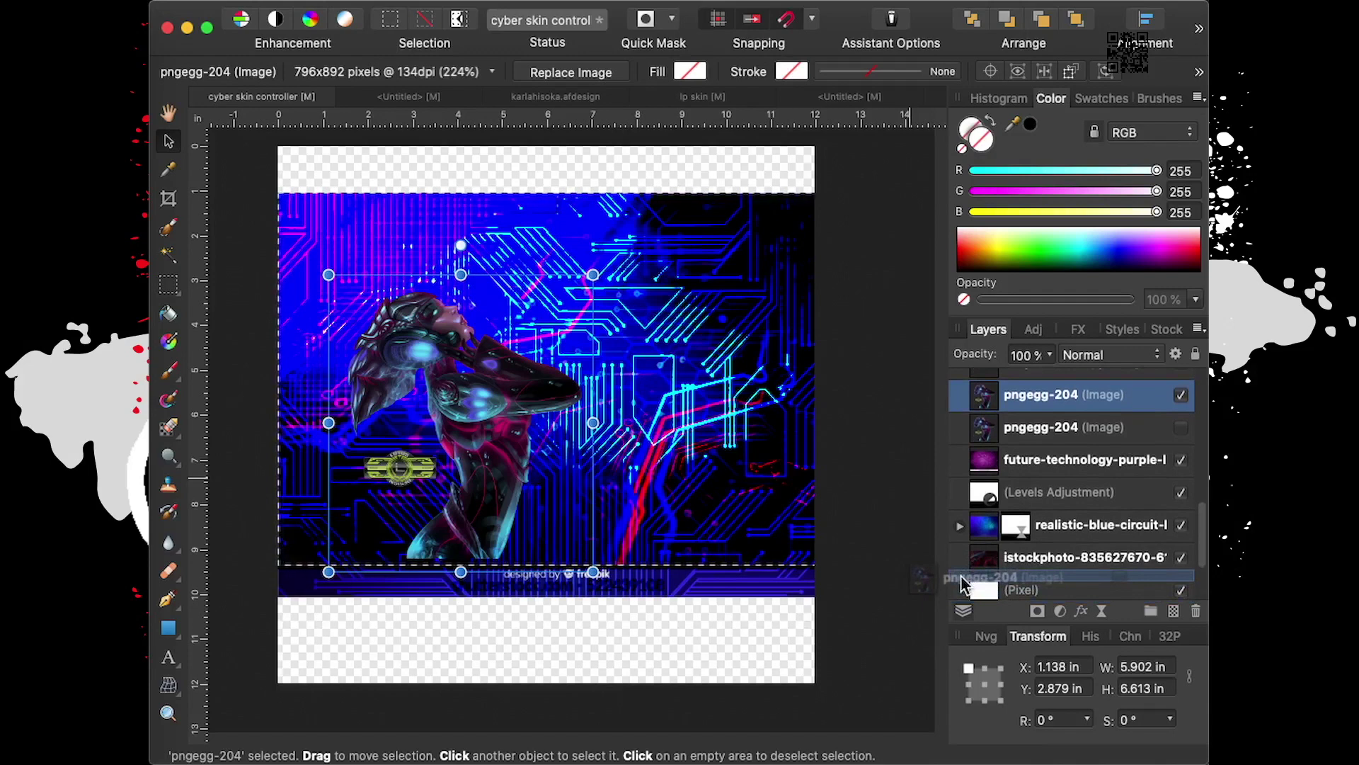
drag(963, 584, 989, 499)
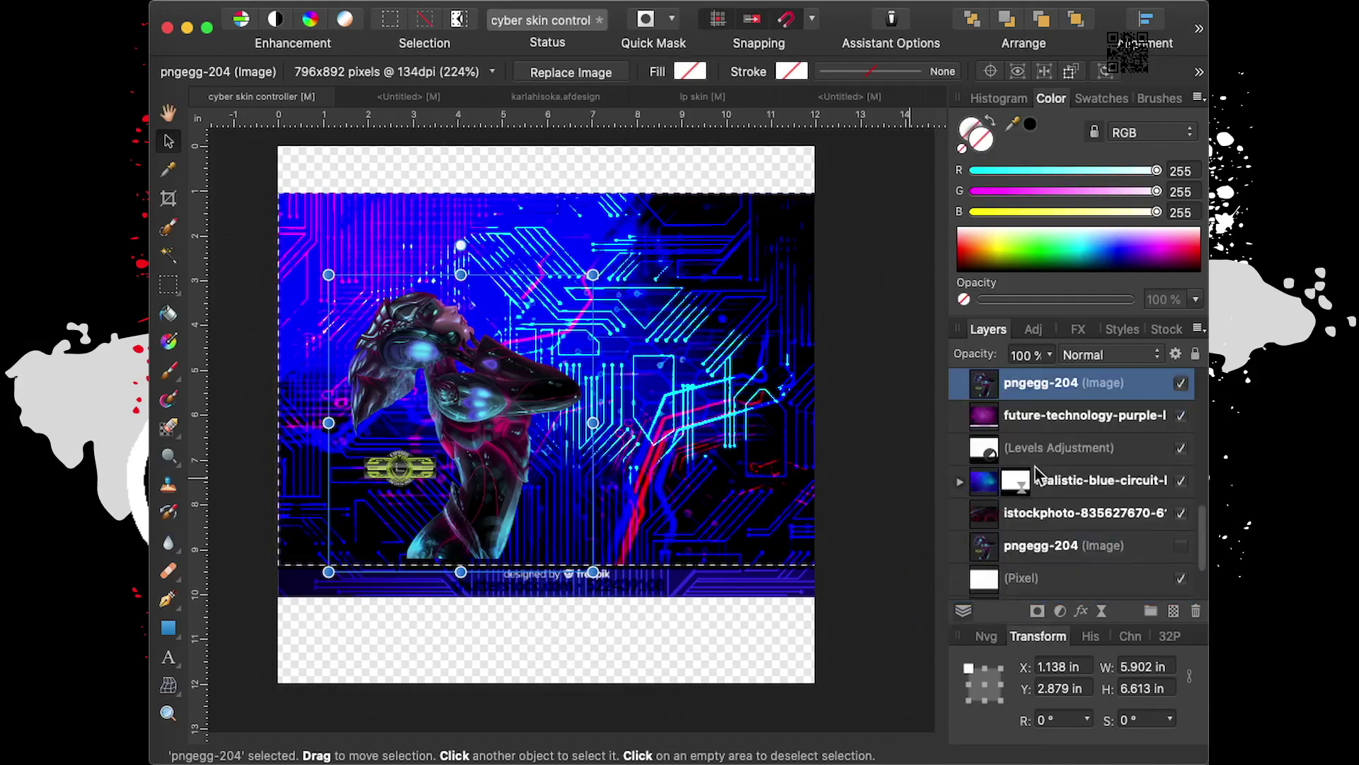
scroll(1033, 393, up, 2)
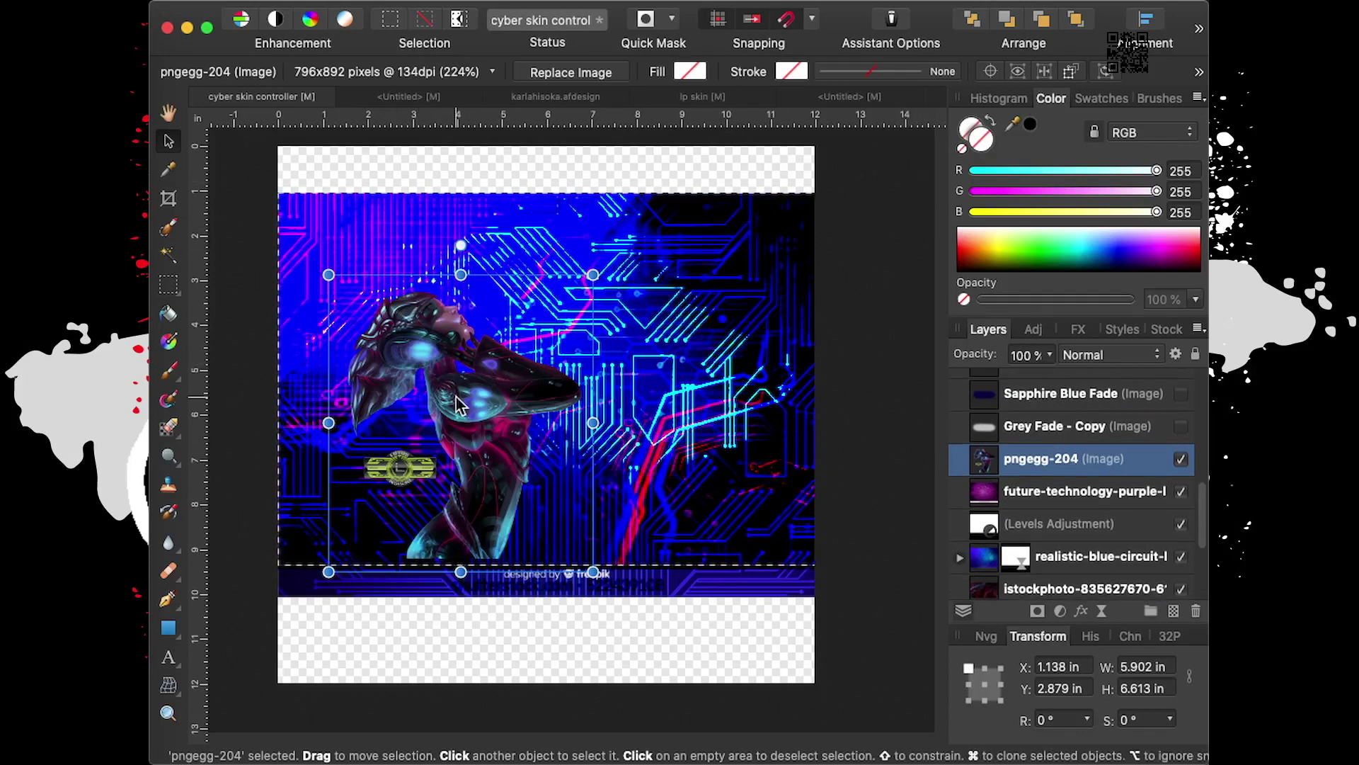
drag(593, 274, 682, 175)
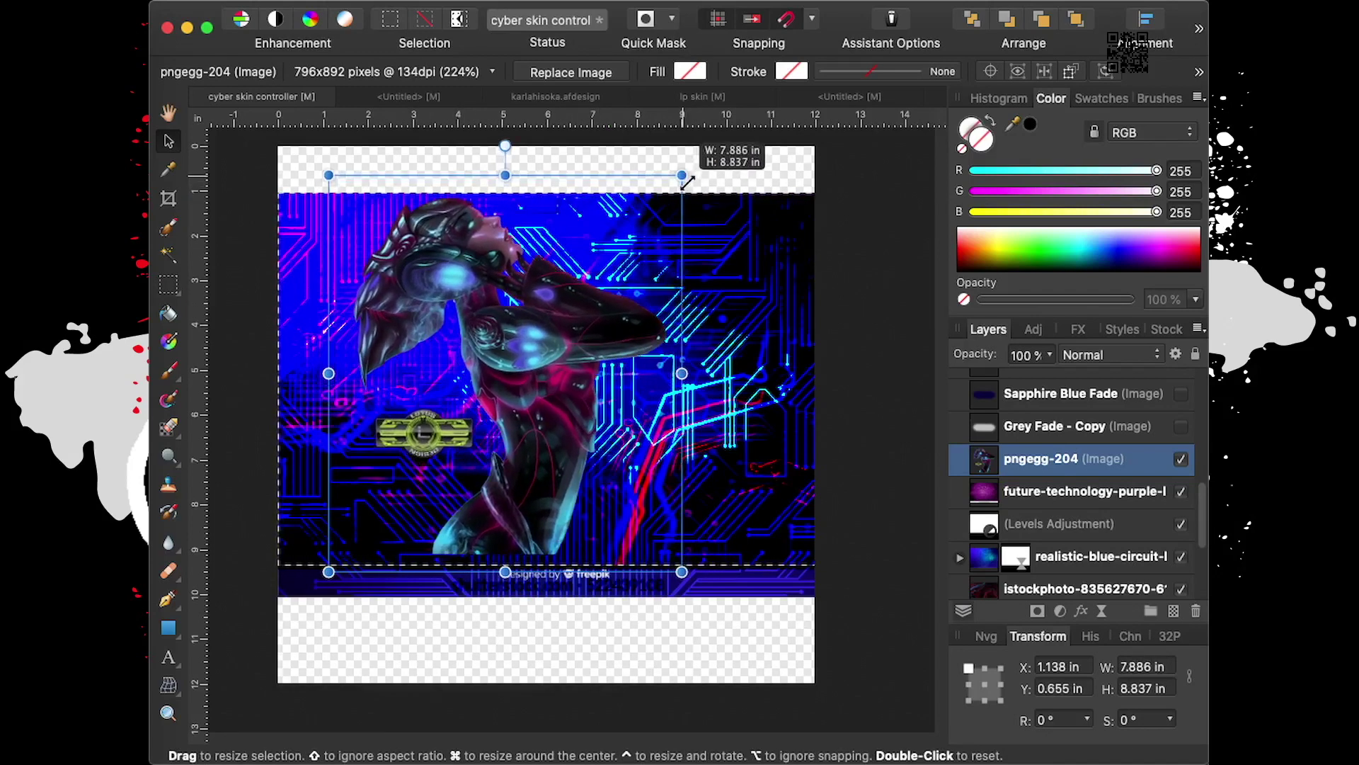
Stretch the cyborg figure down-left to about 8.1 by 9.1 inches
drag(315, 572, 303, 565)
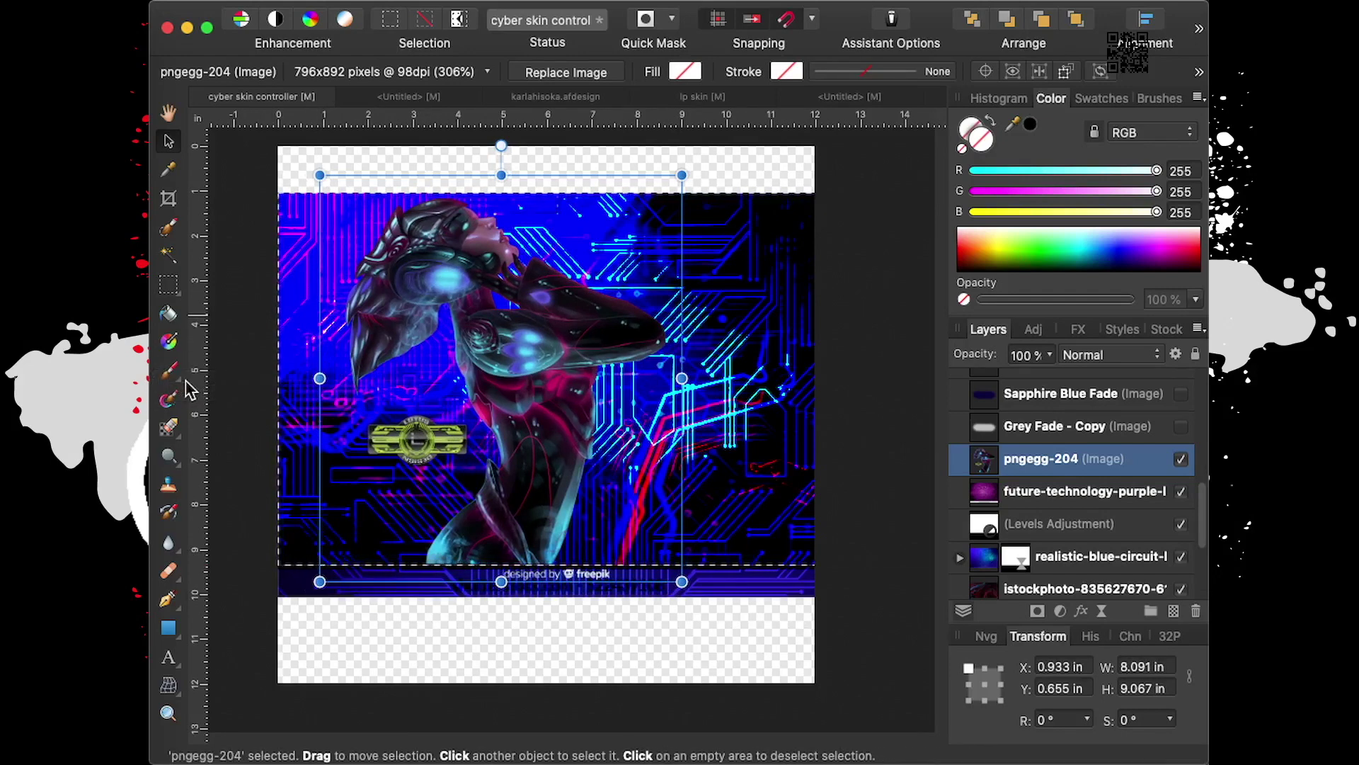
click(171, 431)
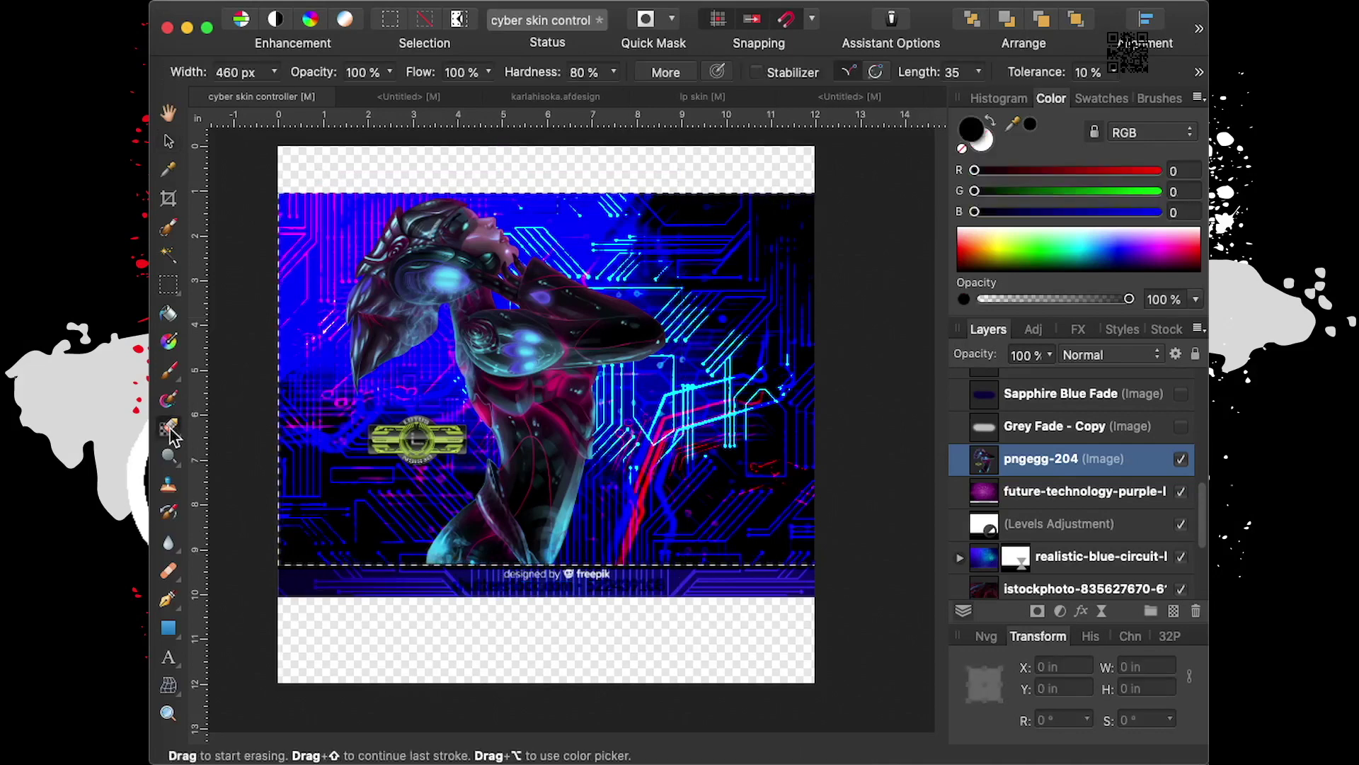
Choose the Erase Brush Tool, rasterizing pngegg-204, and deselect the active selection
click(173, 434)
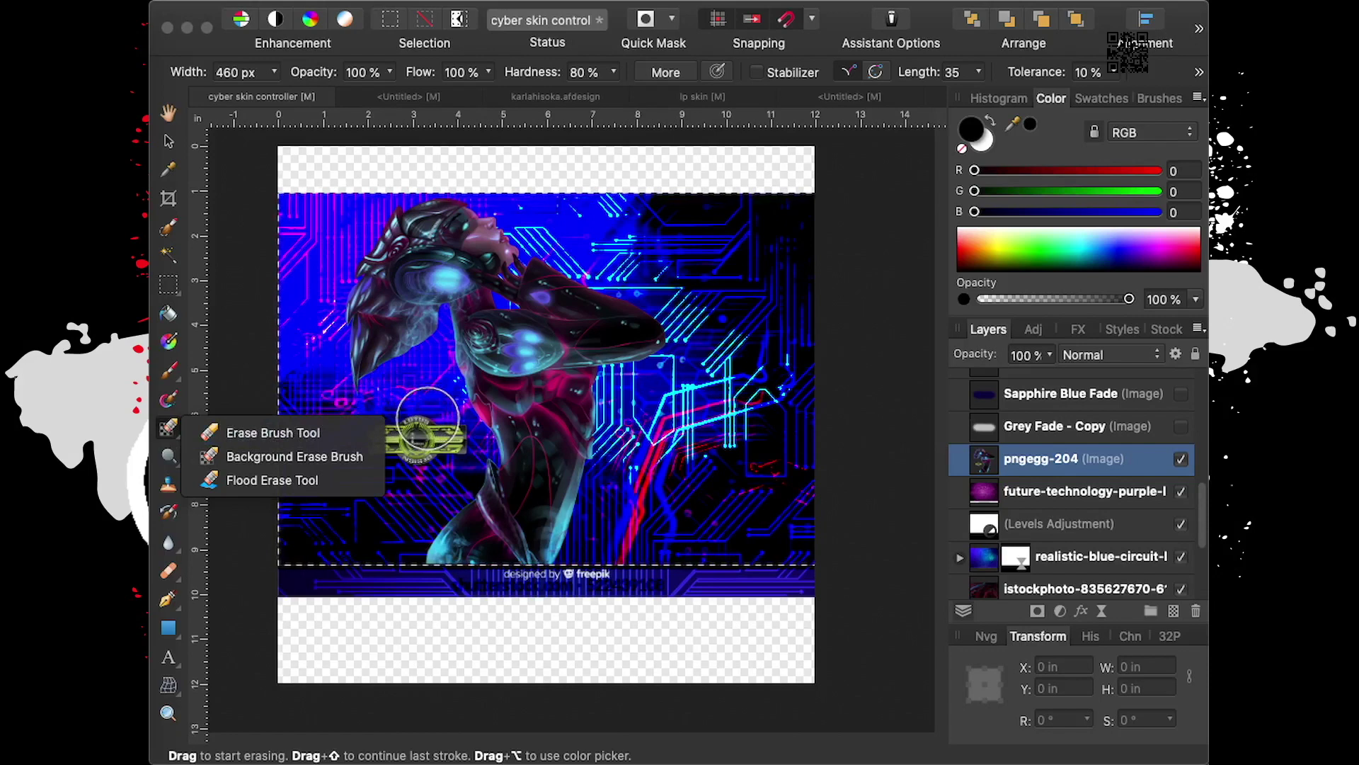
click(439, 437)
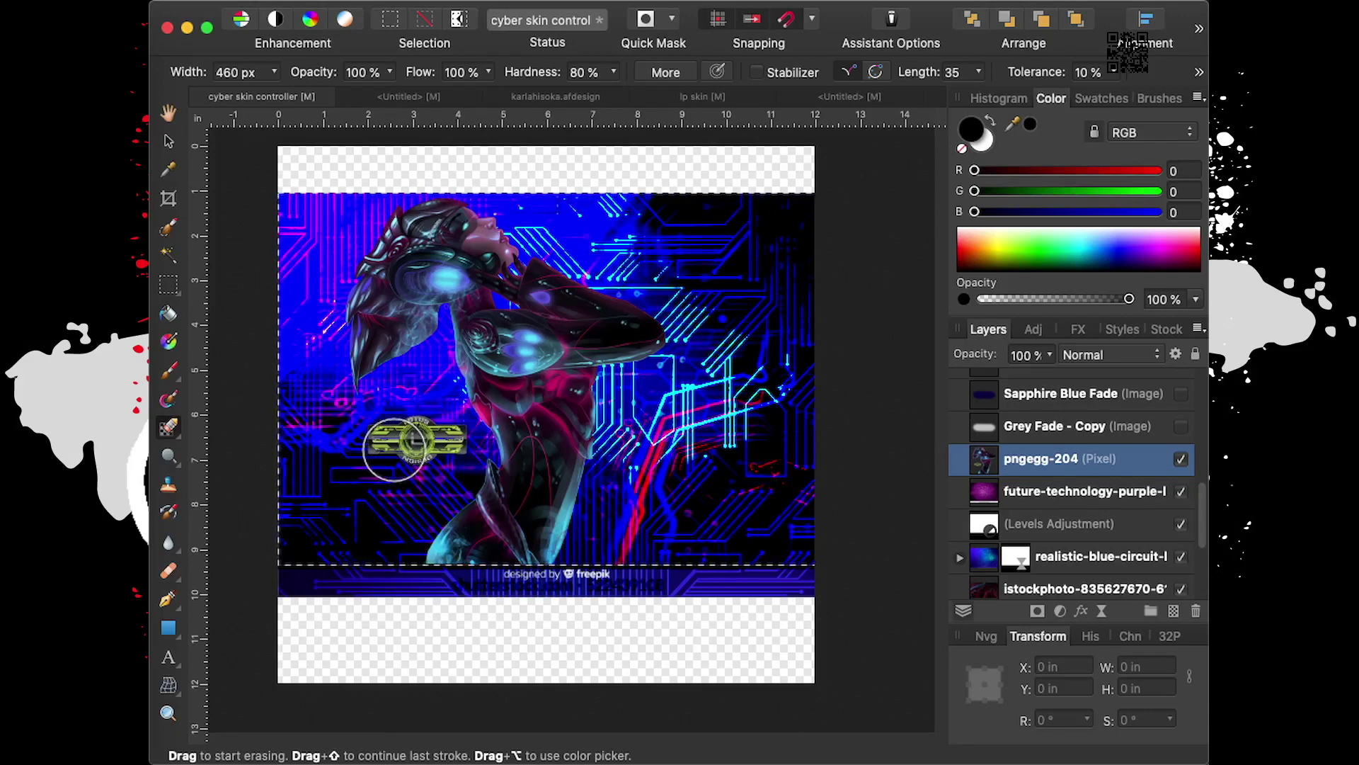
click(172, 427)
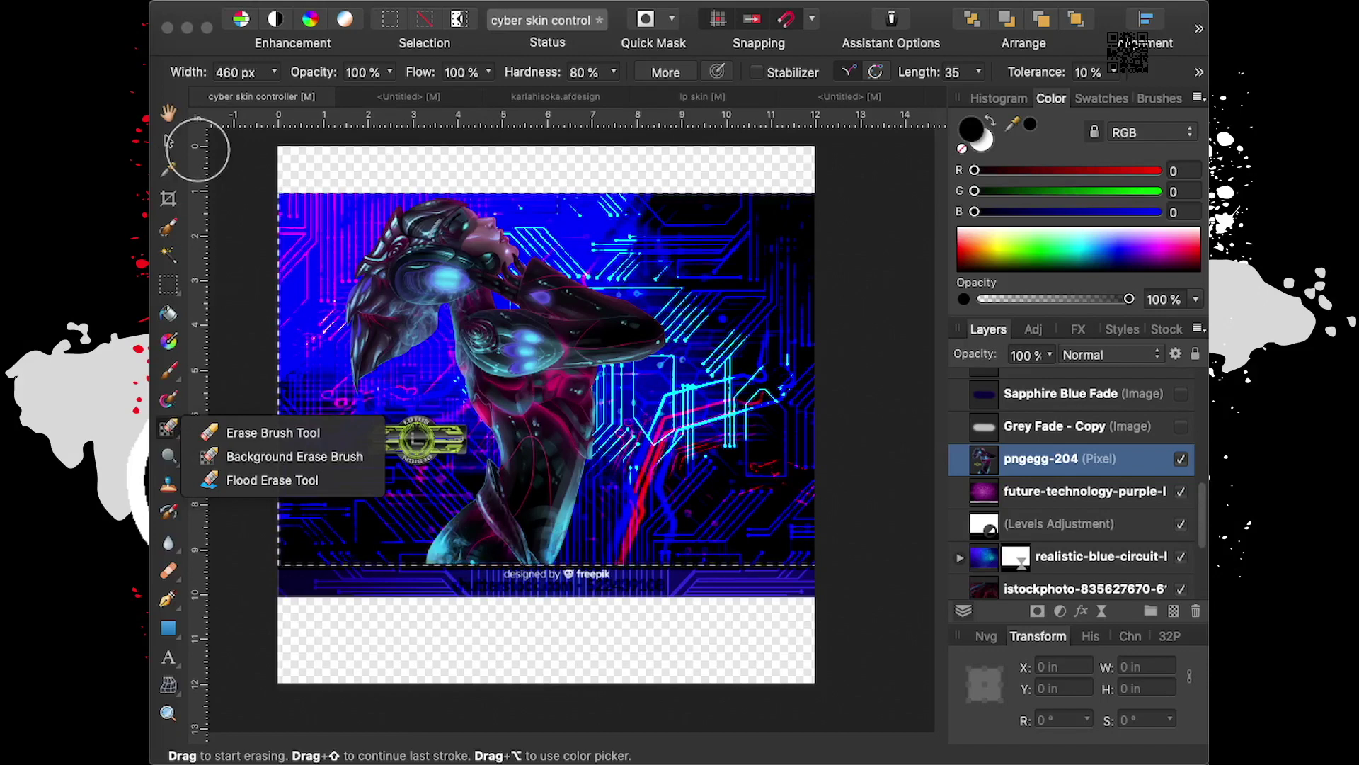
click(556, 1)
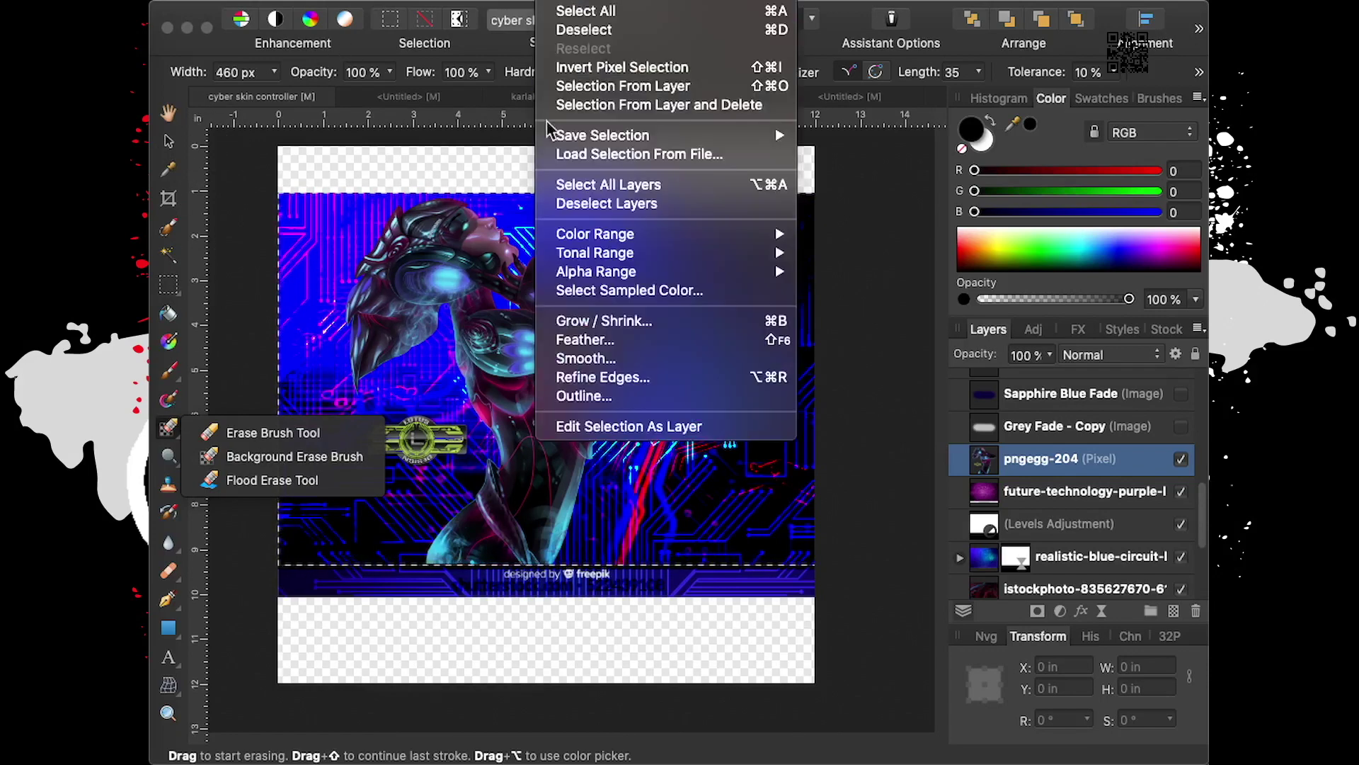
click(575, 30)
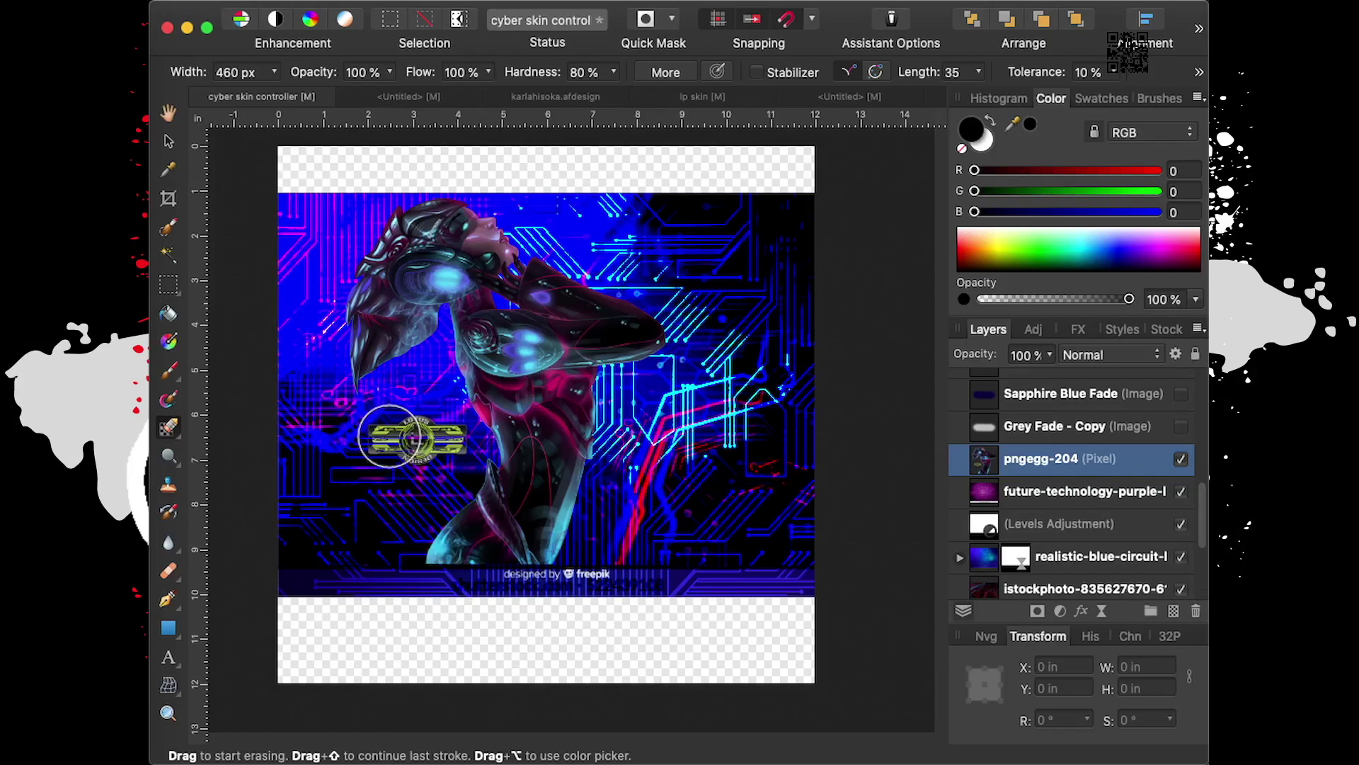
scroll(382, 439, up, 2)
Erase the left part and green bars of the LOTUS logo
scroll(386, 430, up, 2)
scroll(394, 441, up, 2)
drag(364, 443, 649, 435)
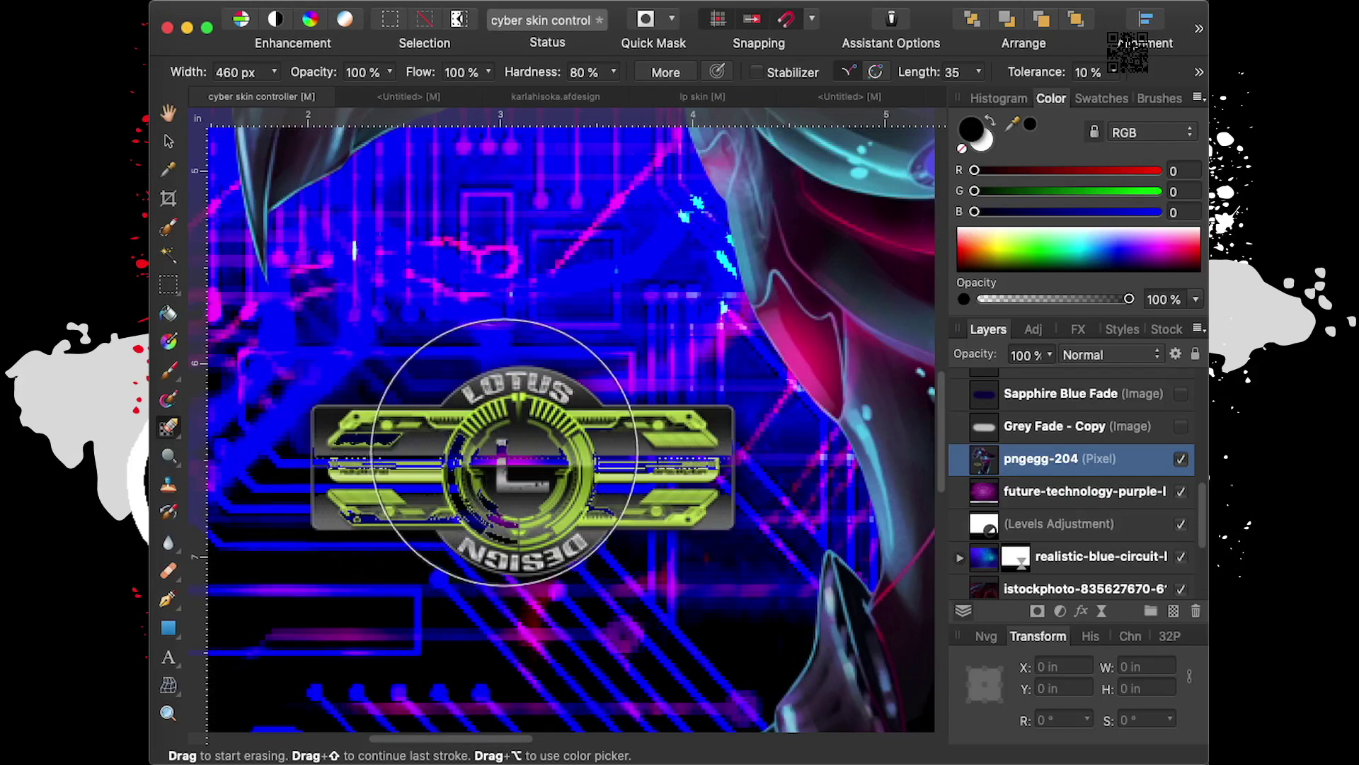
drag(649, 435, 507, 395)
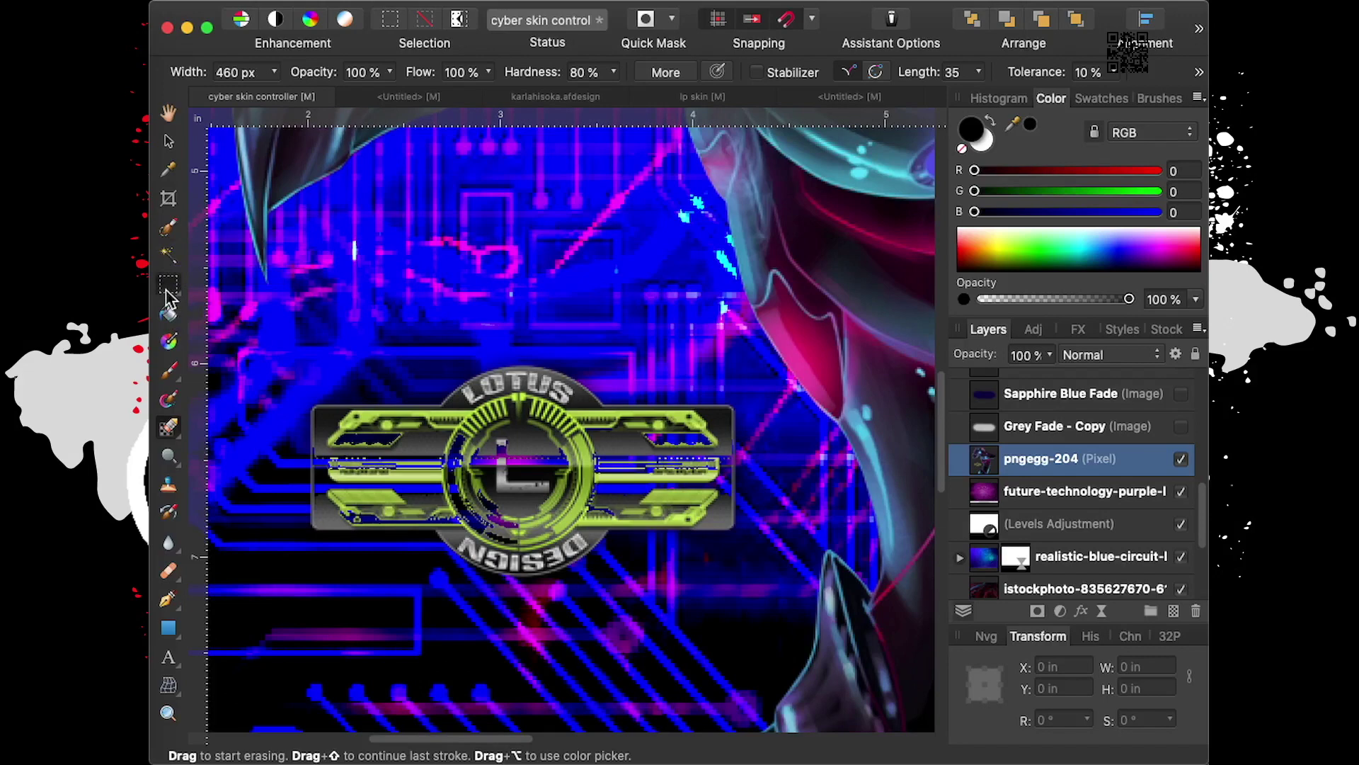
Draw a rectangular selection around the LOTUS logo and toggle the backup cyborg layer's visibility
click(169, 283)
drag(271, 349, 754, 621)
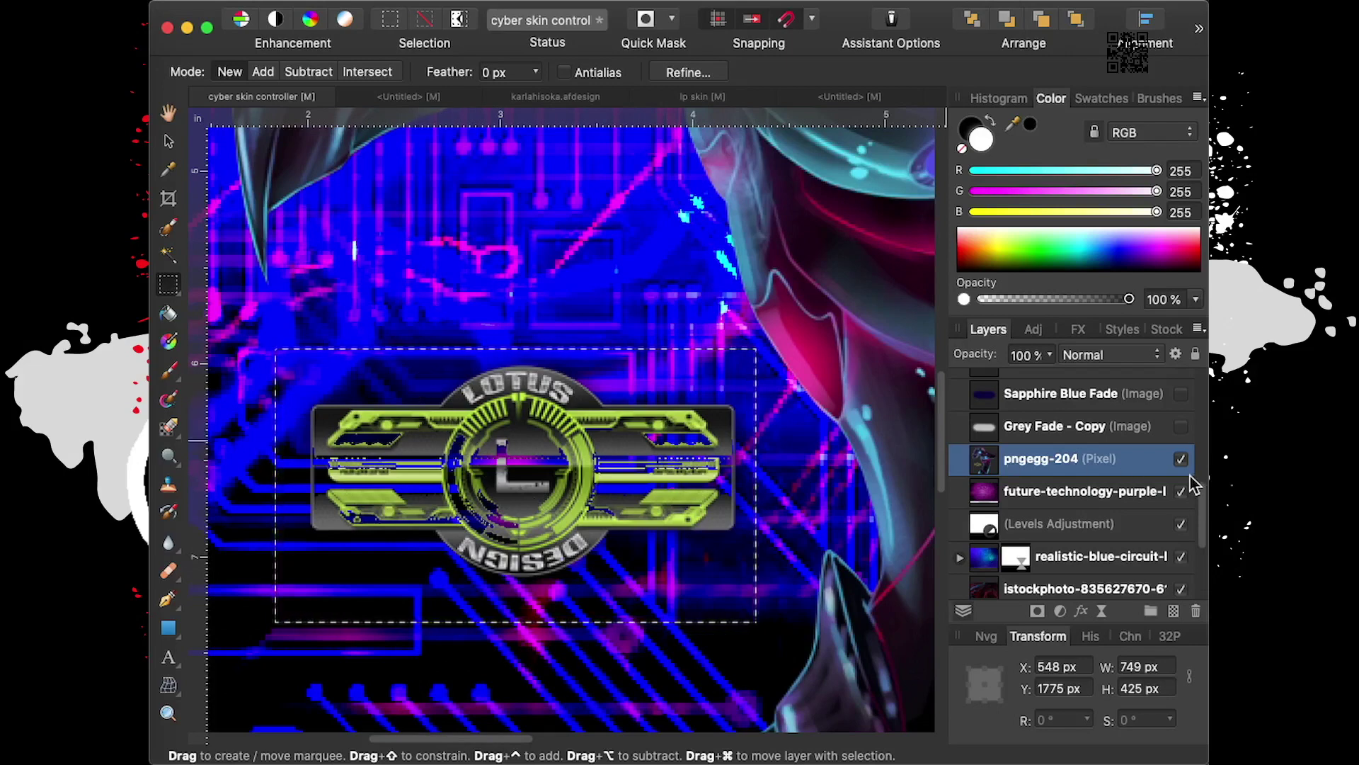
scroll(1106, 504, down, 5)
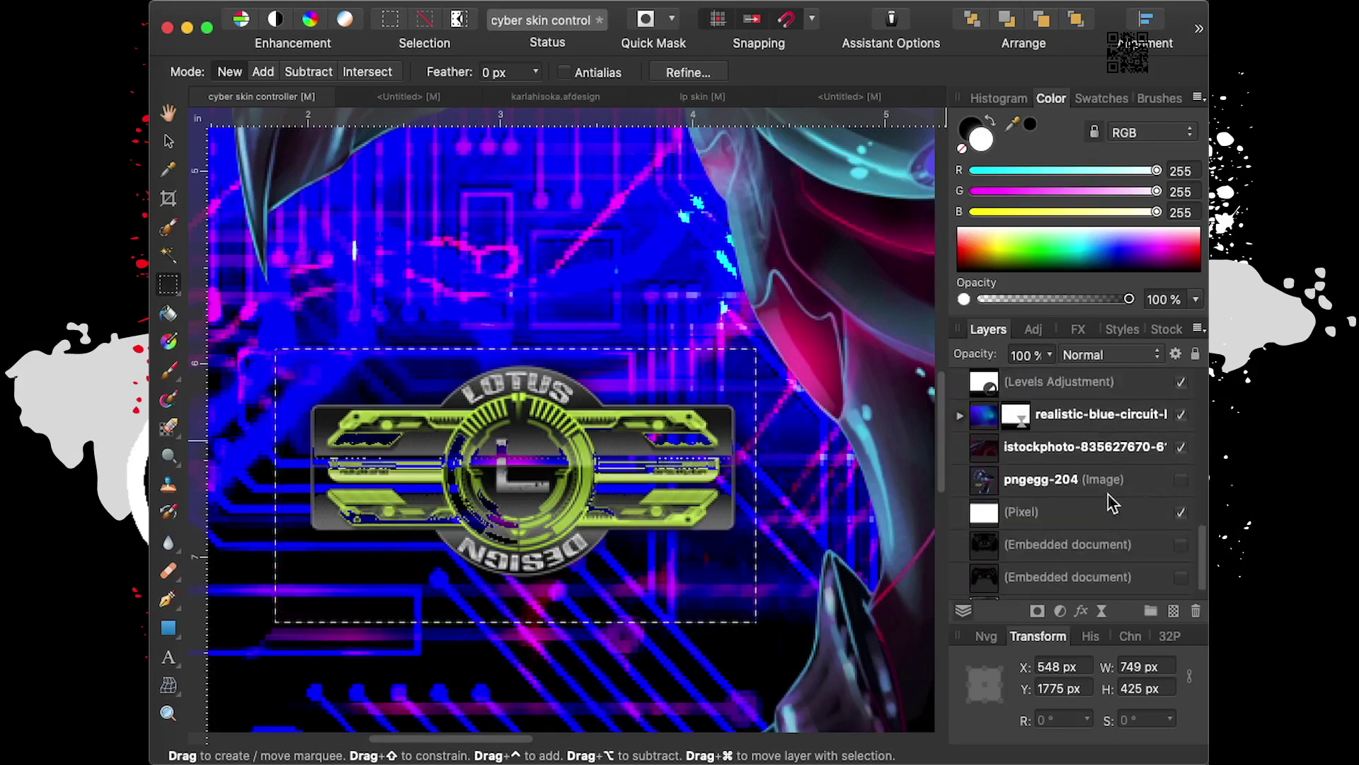
click(1181, 481)
Erase the logo around the central L emblem, toggling the cyborg layer to compare
click(169, 429)
drag(387, 522, 619, 478)
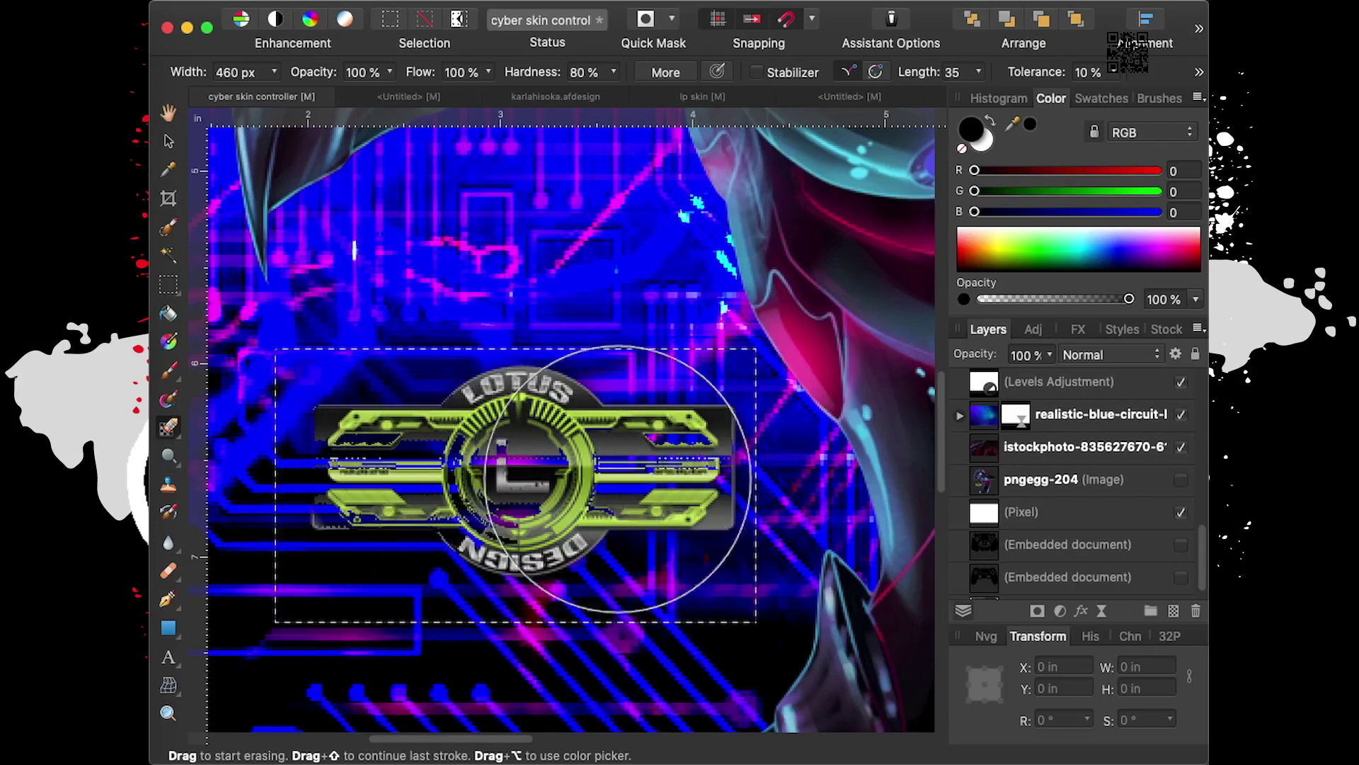
scroll(1087, 449, up, 5)
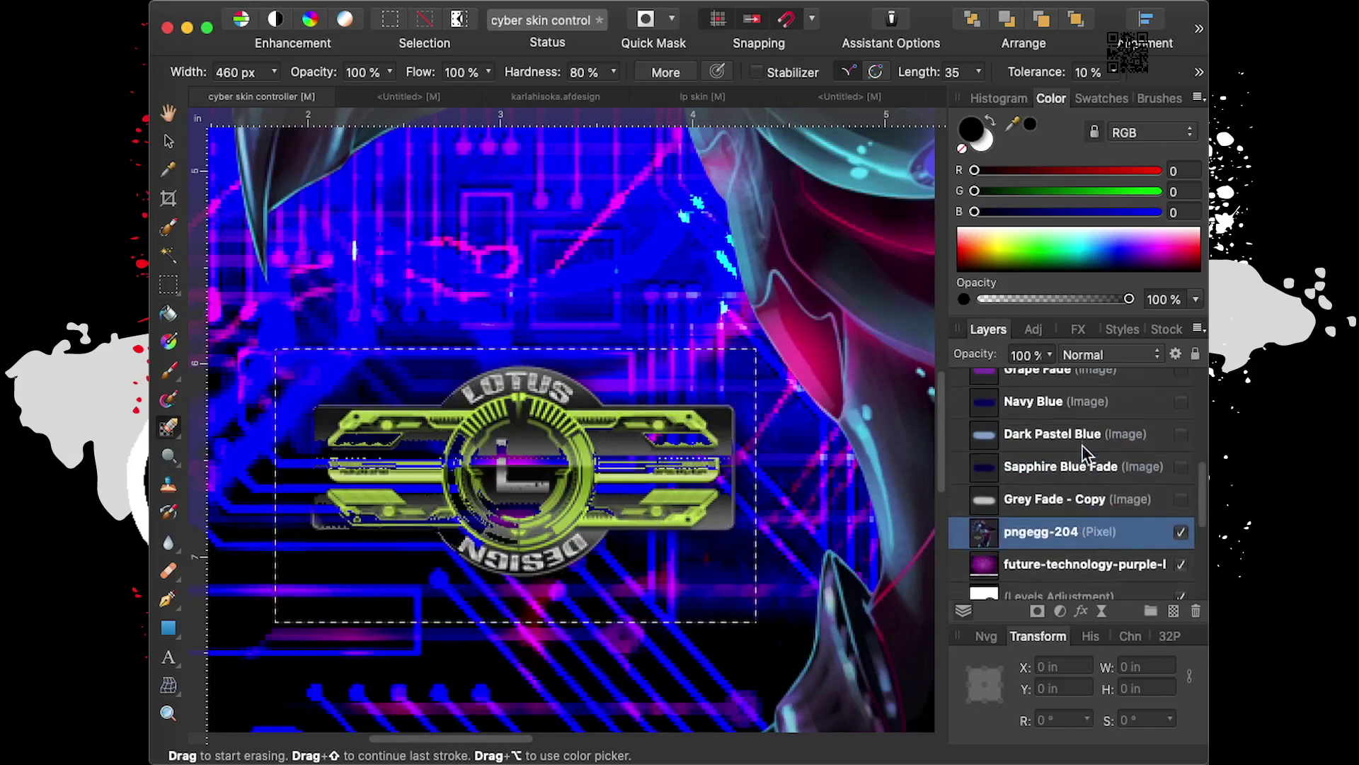
scroll(1083, 453, down, 2)
scroll(1084, 453, down, 2)
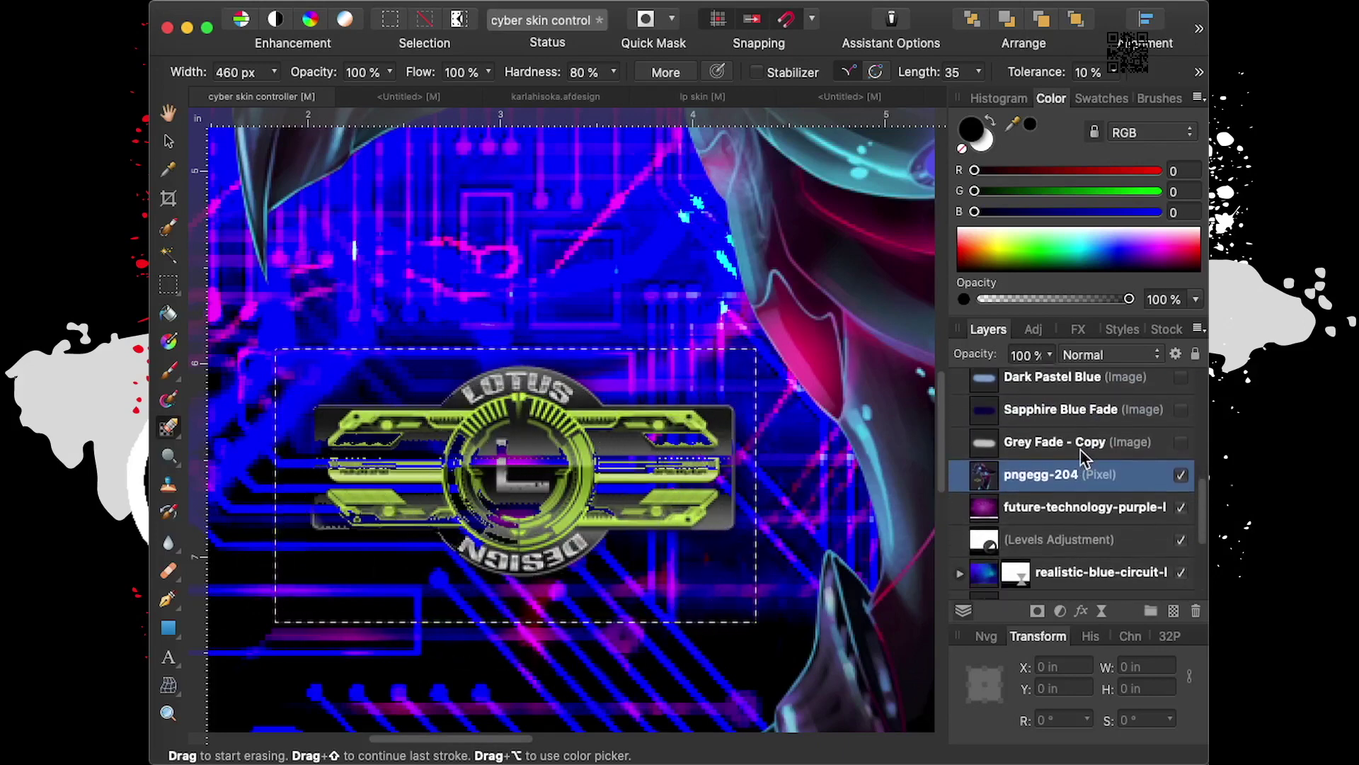
click(1181, 475)
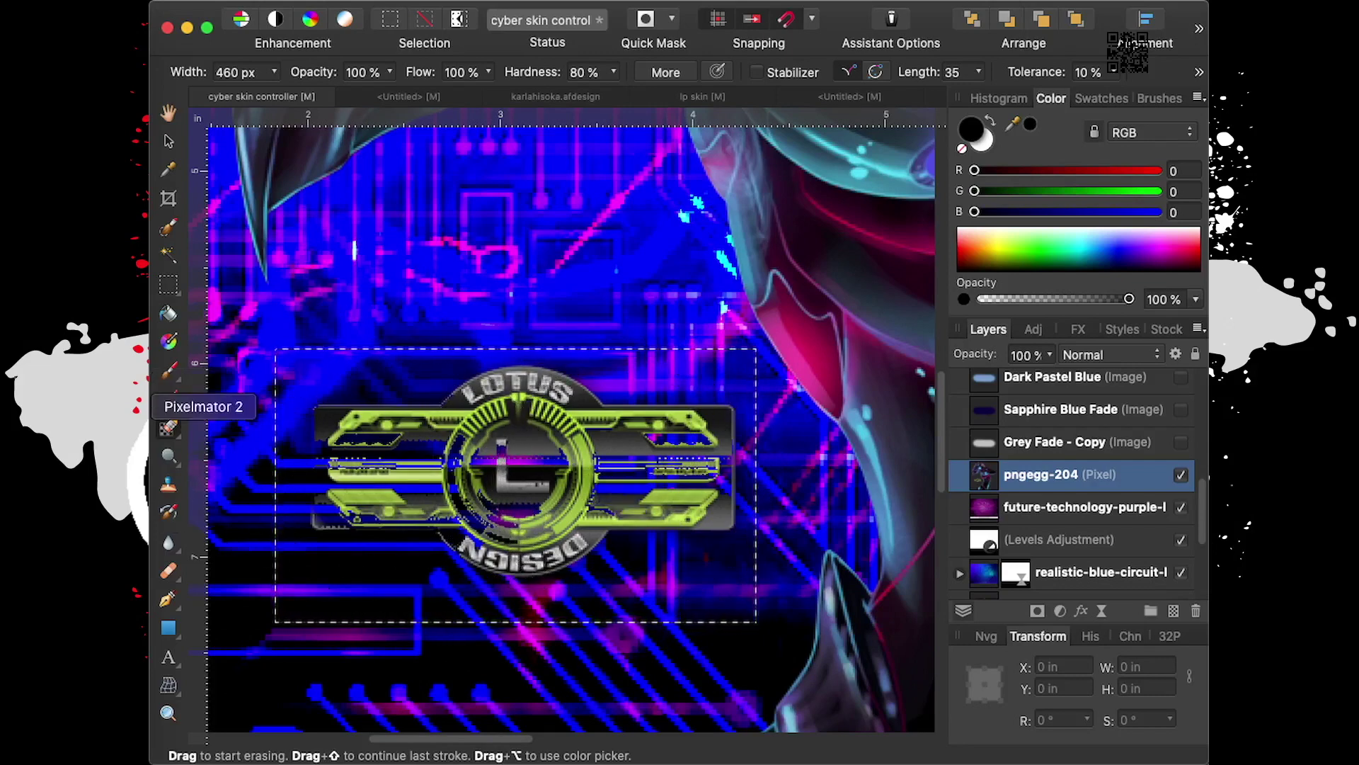
Scrub away the LOTUS badge edges with the Background Erase Brush
click(170, 437)
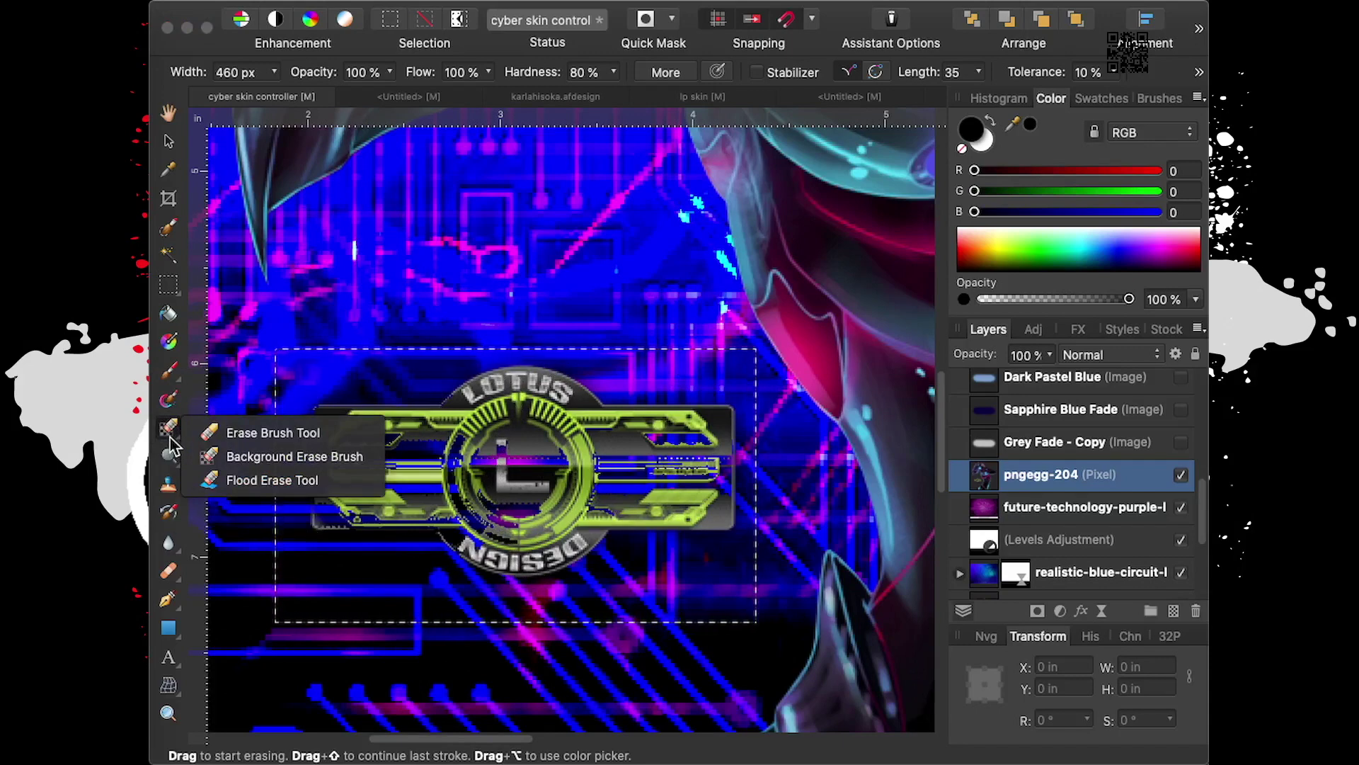
click(262, 458)
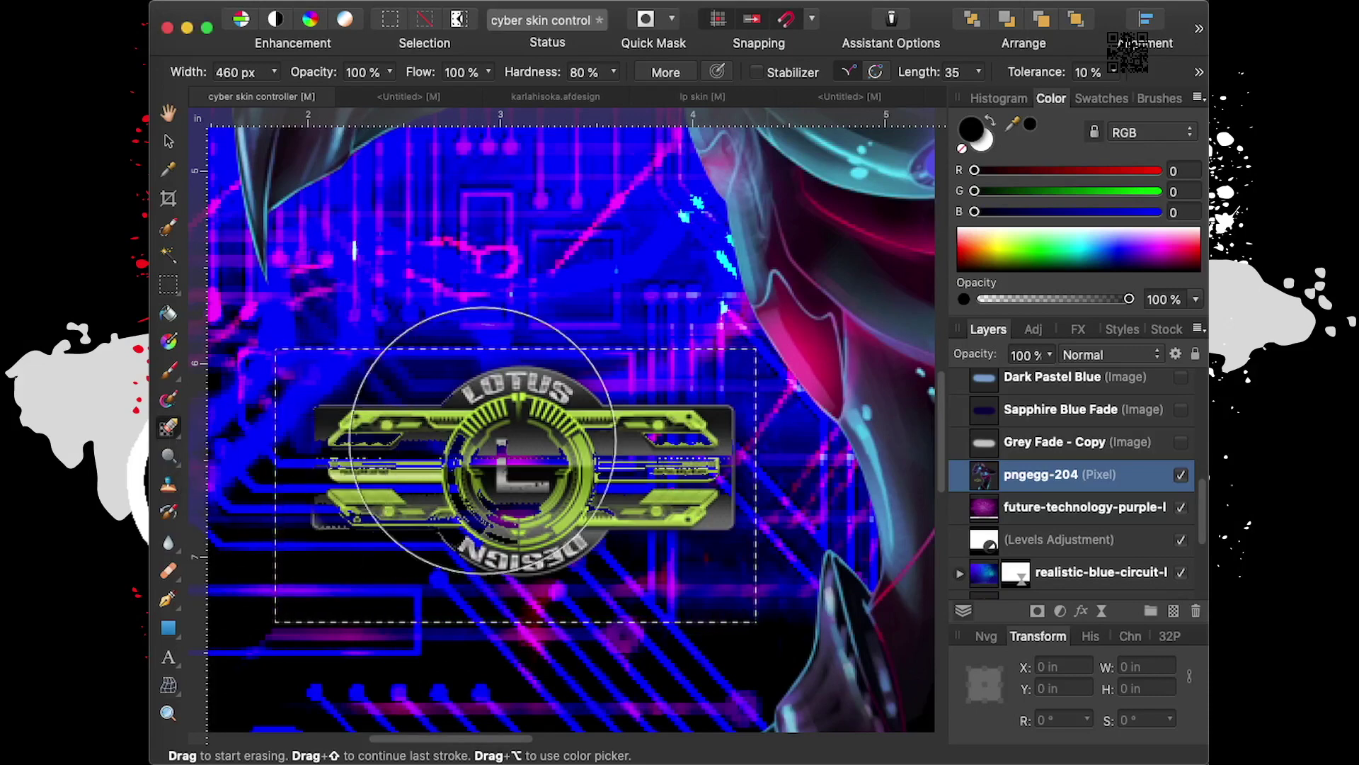
drag(391, 478, 587, 462)
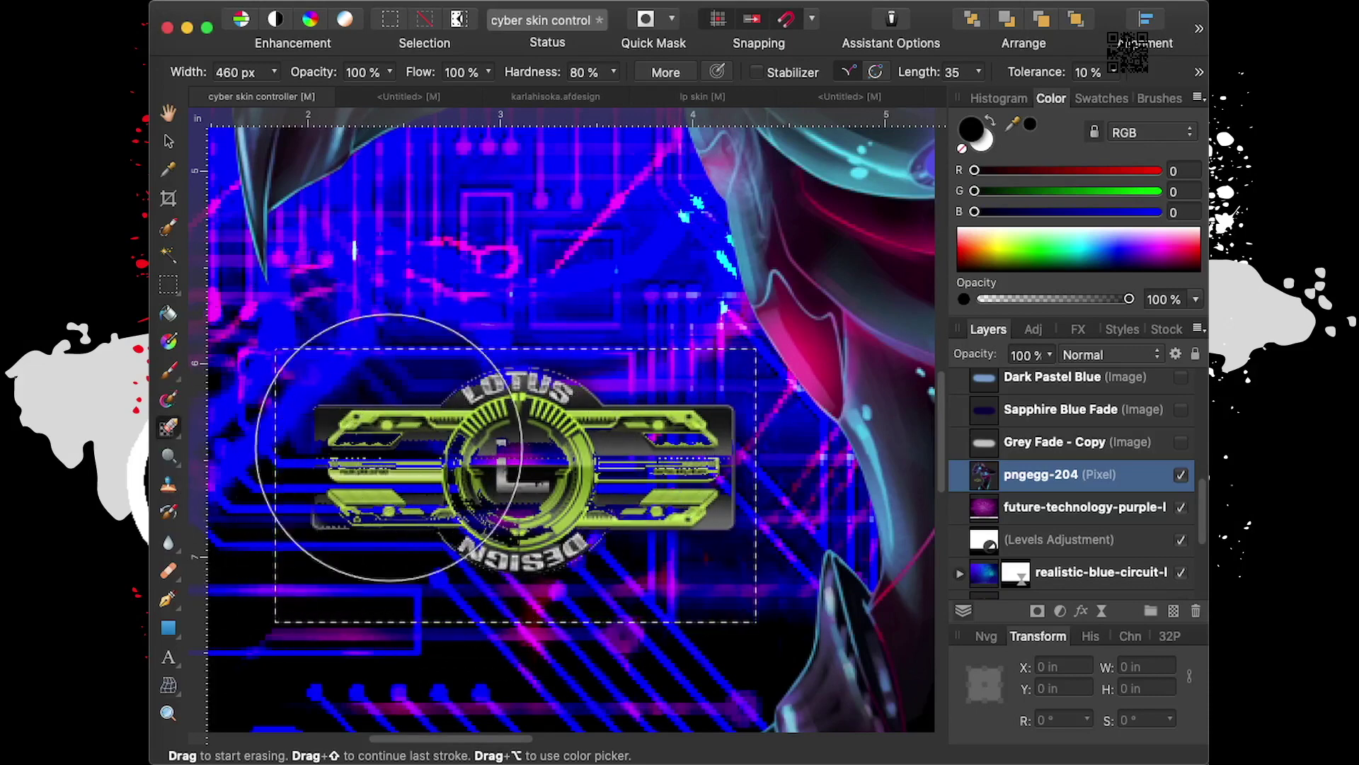
drag(587, 461, 303, 455)
click(165, 423)
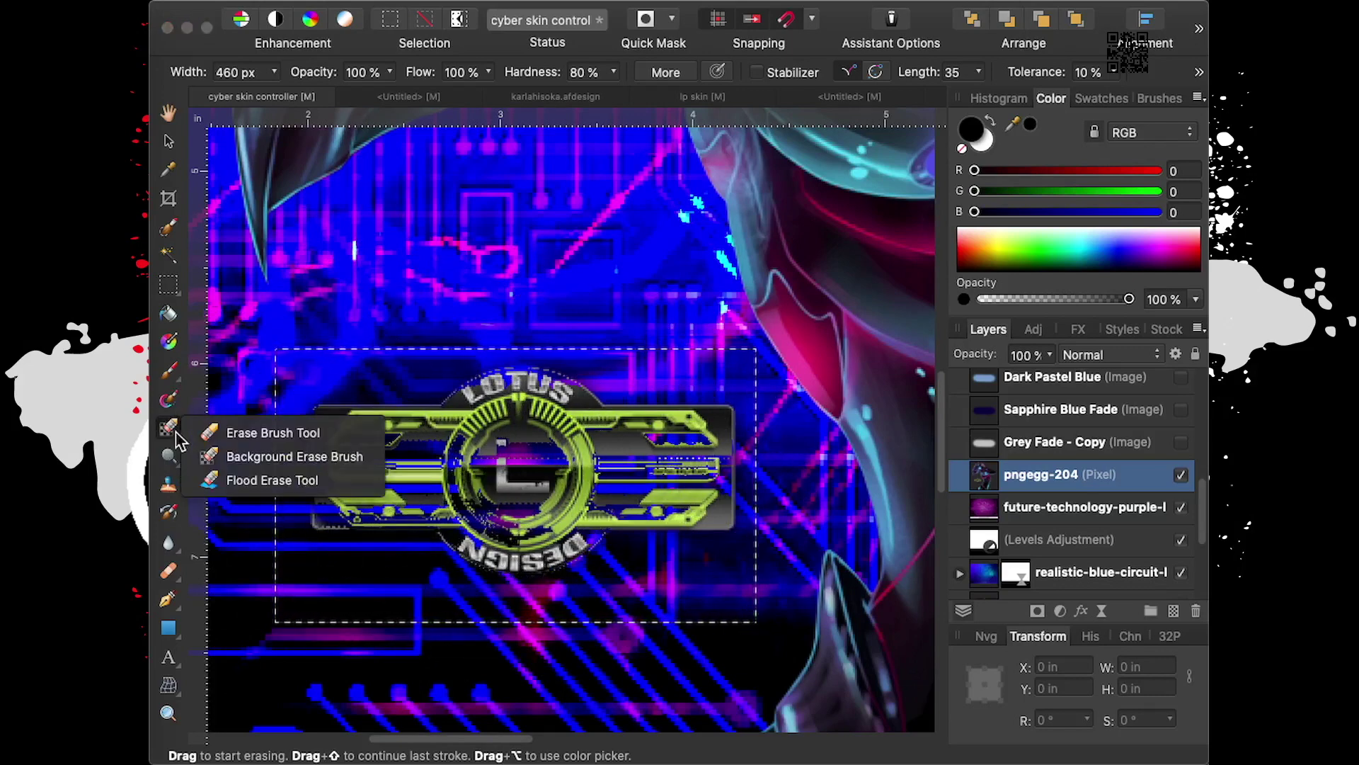
Flood-erase the five green bars of the LOTUS logo
click(269, 482)
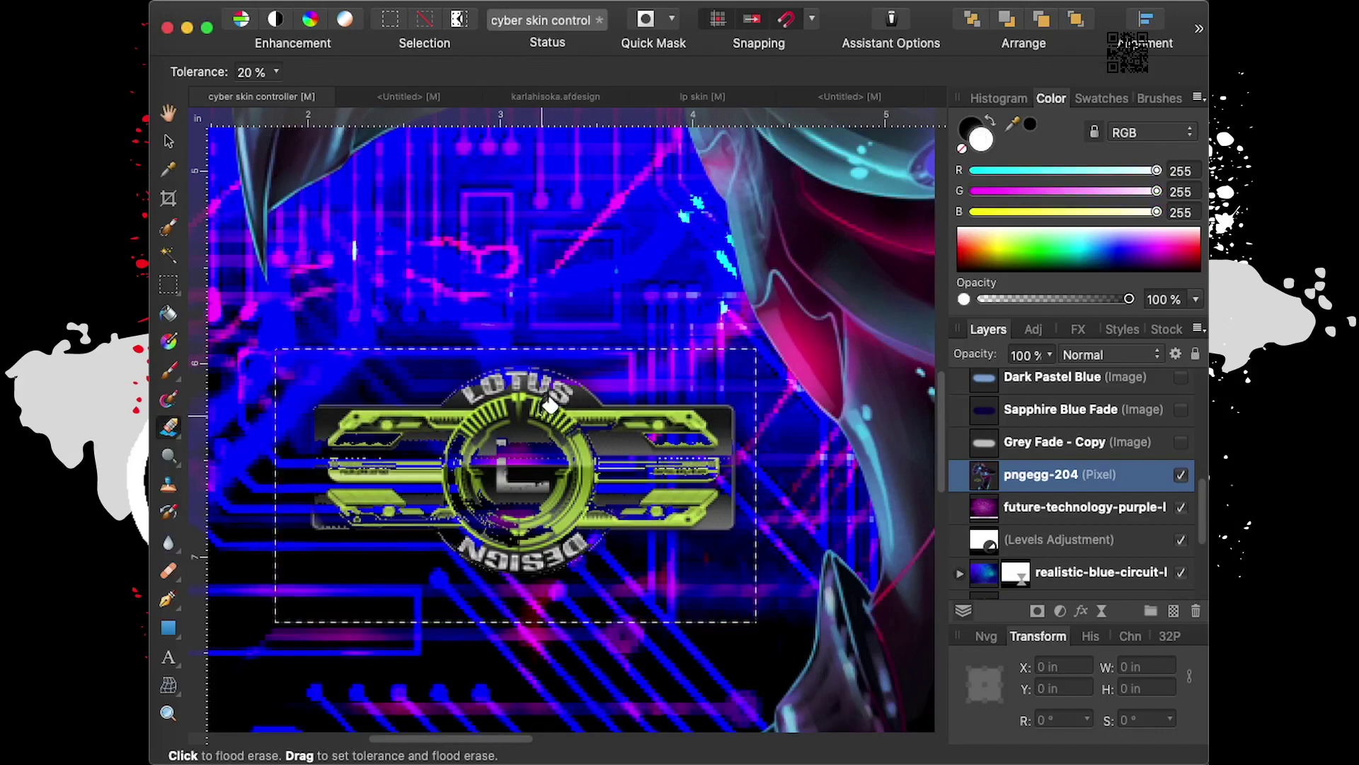
click(455, 415)
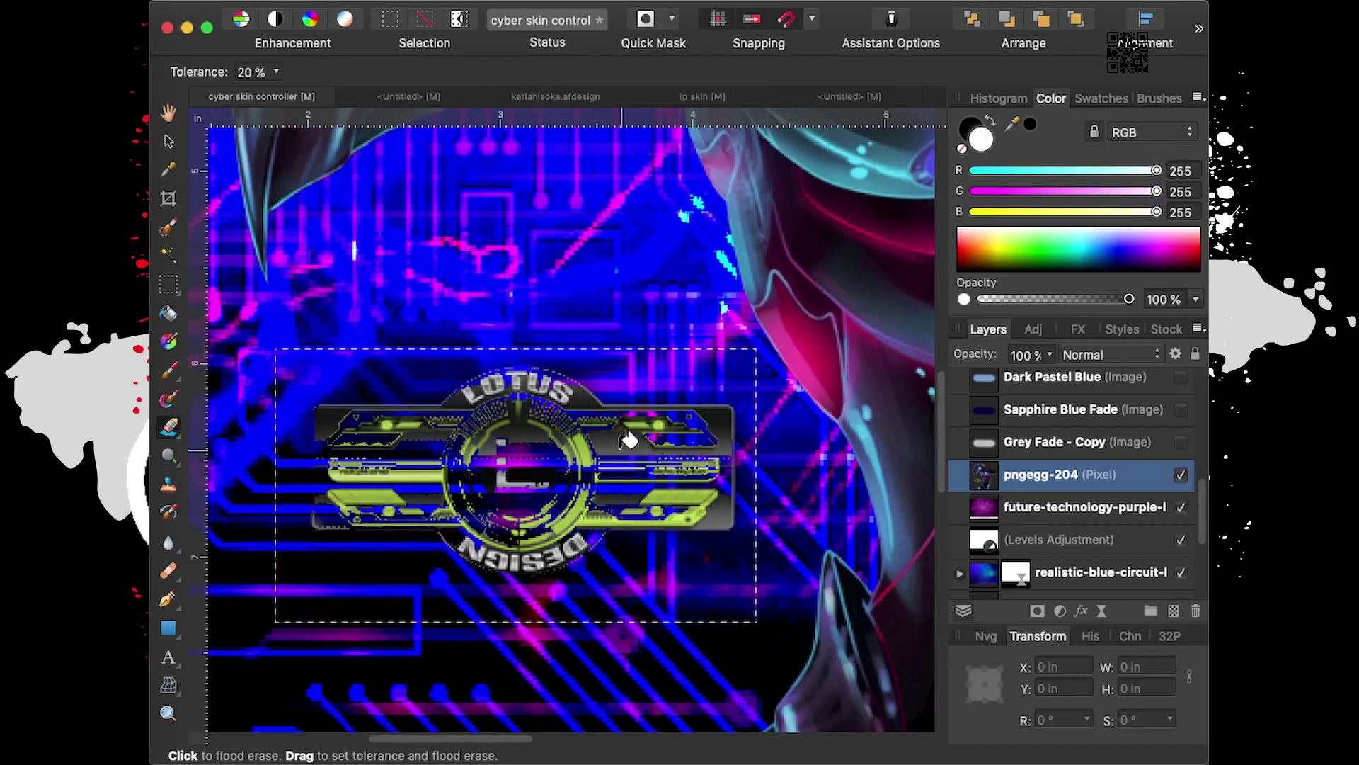
click(594, 424)
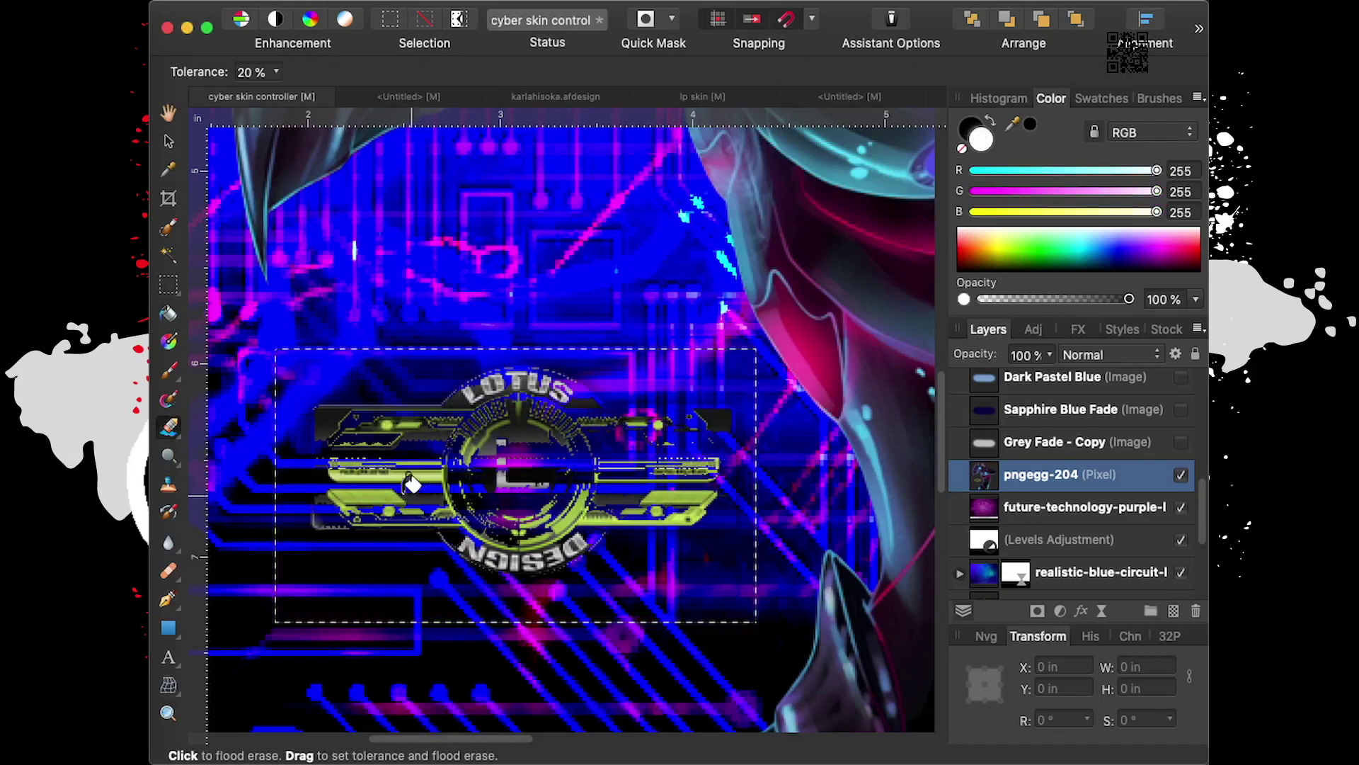
click(375, 499)
click(431, 460)
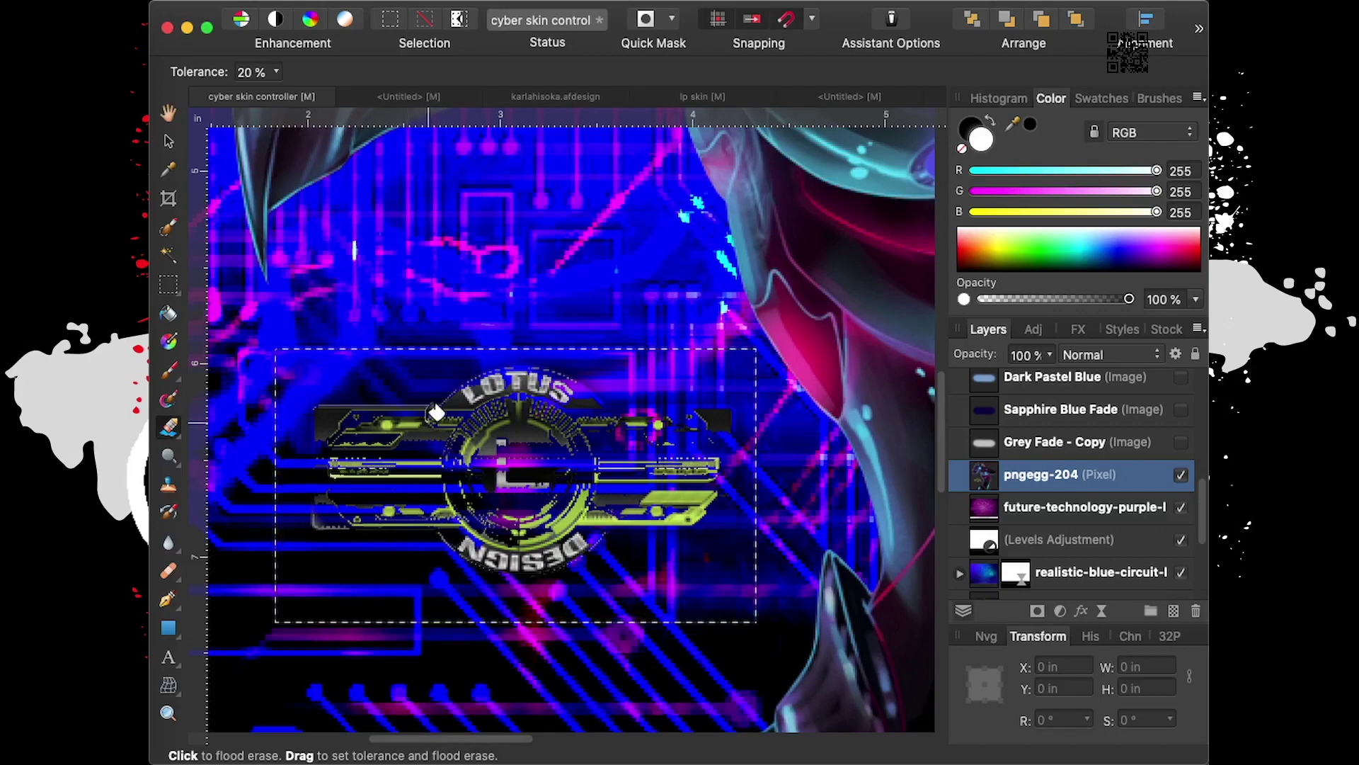
click(705, 485)
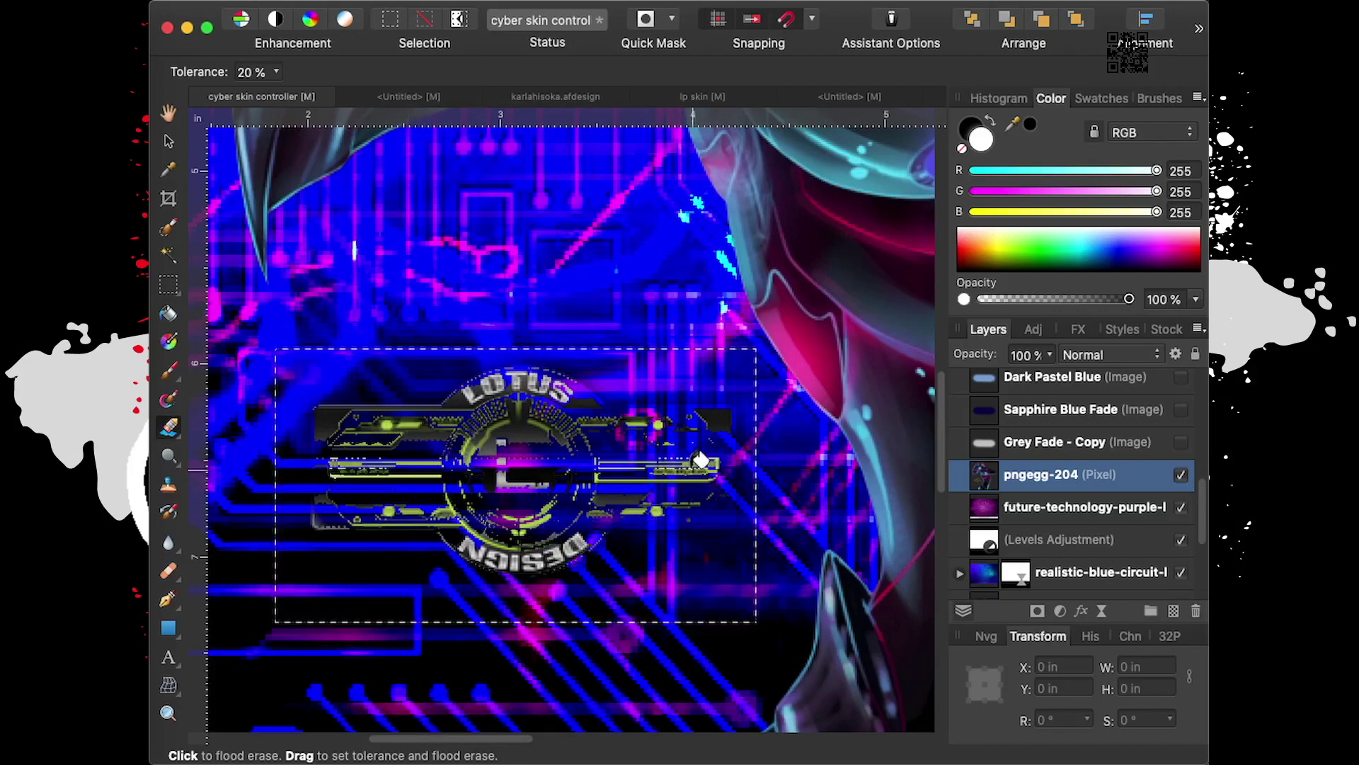
Paint out the remaining LOTUS logo with the Erase Brush Tool
click(170, 428)
click(213, 433)
mouse_move(319, 470)
mouse_down()
mouse_move(470, 485)
mouse_move(334, 501)
mouse_move(428, 497)
mouse_move(622, 525)
mouse_move(622, 455)
mouse_move(622, 545)
mouse_move(615, 511)
mouse_up()
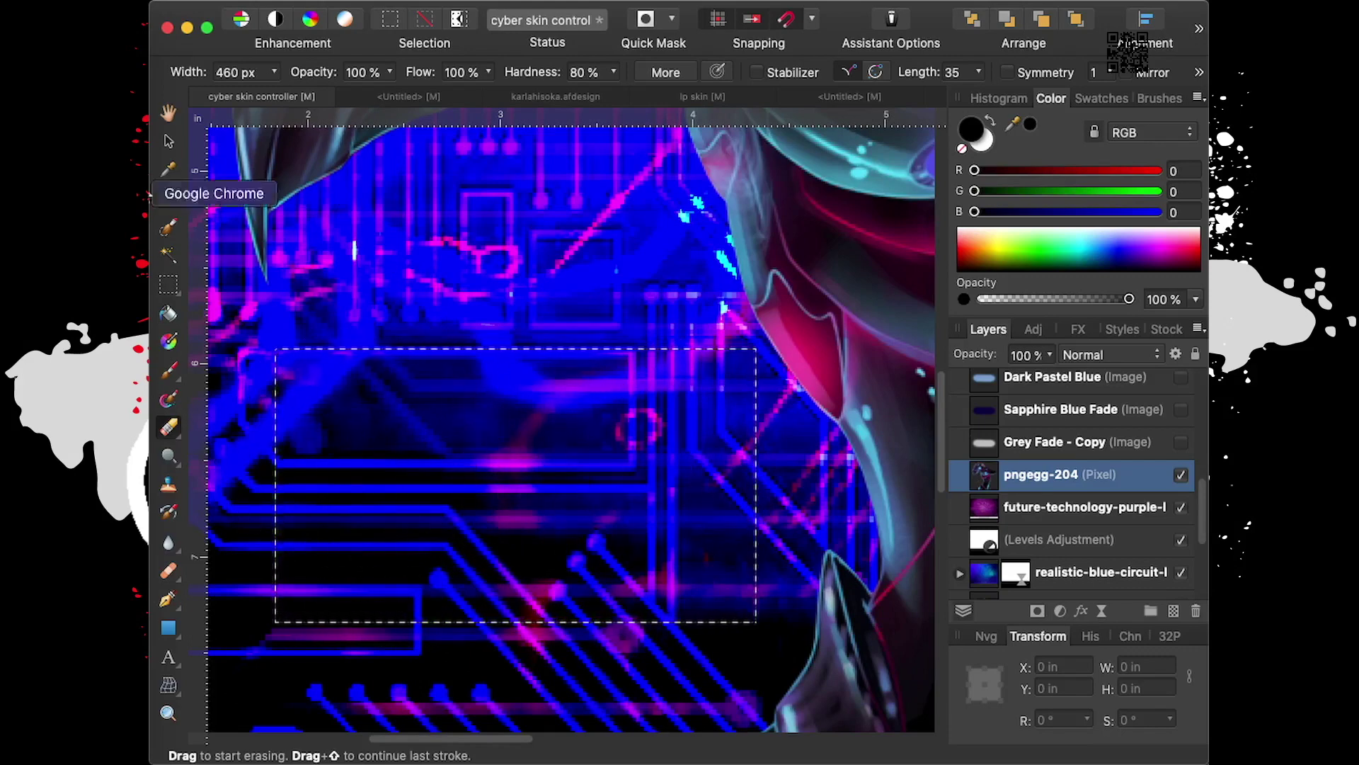
With the Move Tool active, deselect the pixel selection and zoom out
click(166, 142)
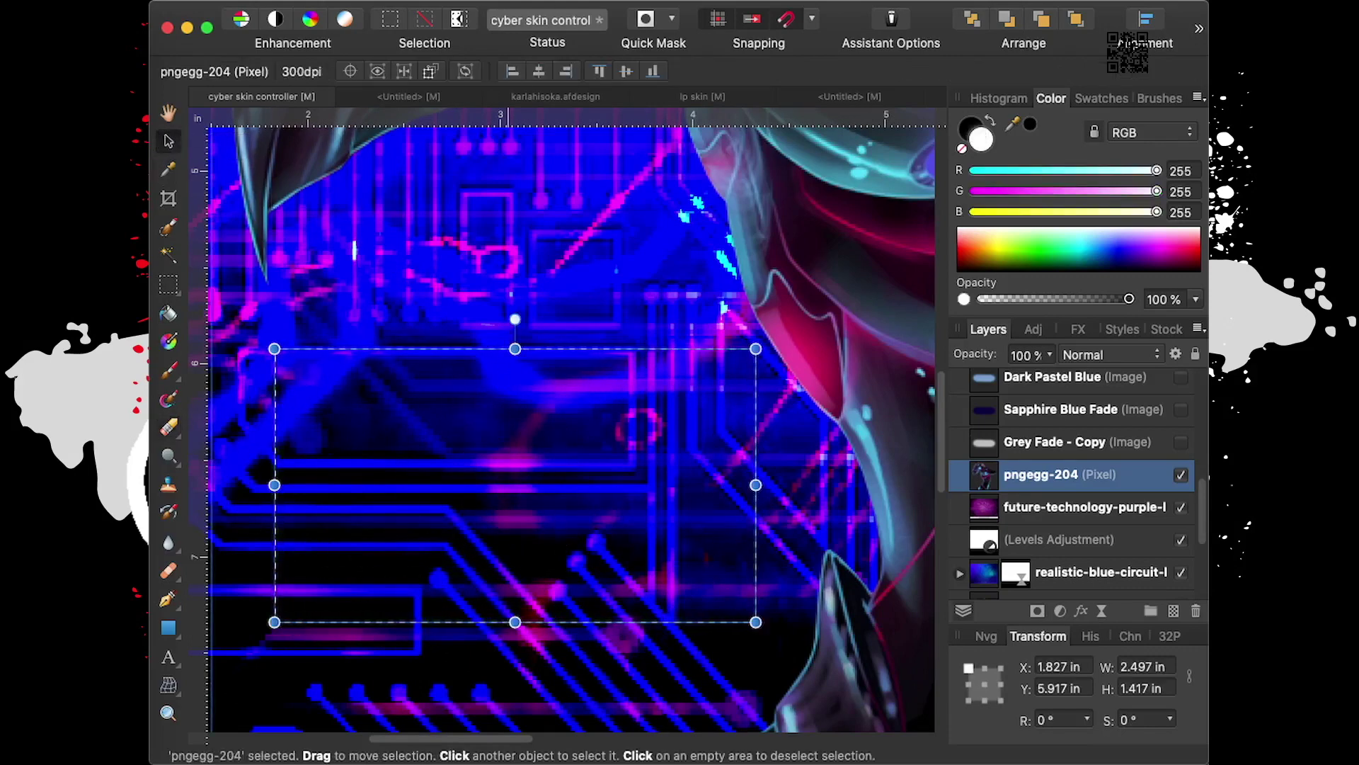
click(585, 3)
click(584, 33)
scroll(607, 340, down, 5)
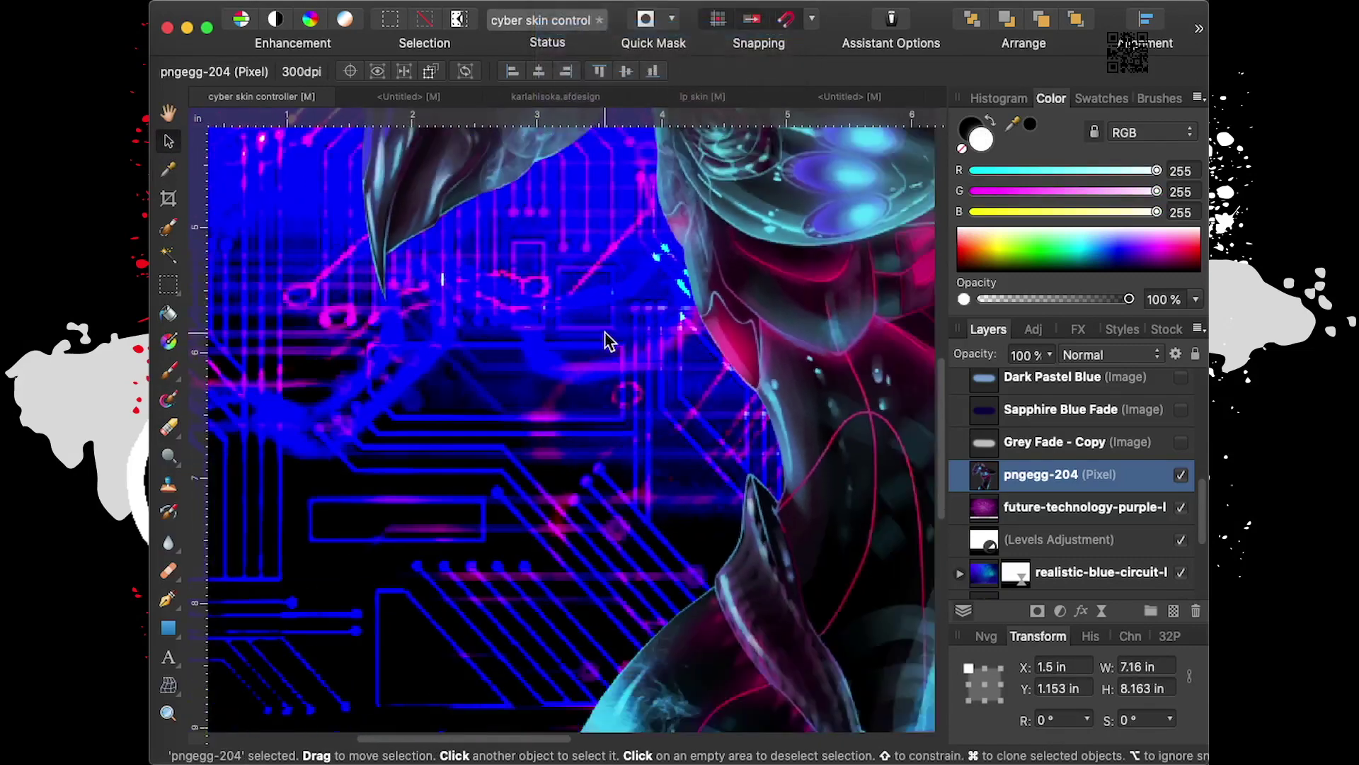
scroll(606, 340, down, 2)
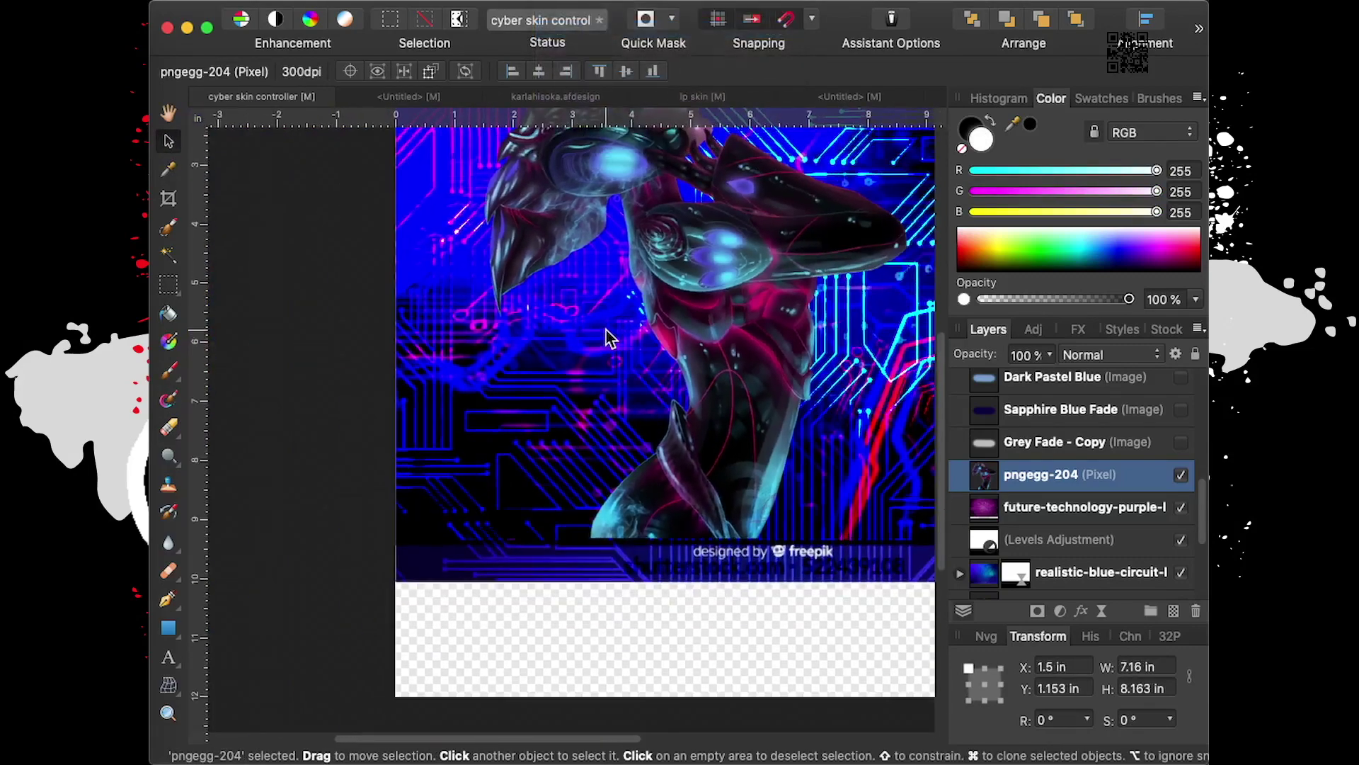
scroll(623, 331, down, 1)
Move the cyborg image to just off the canvas's left edge, X 0.22 in
mouse_move(676, 310)
mouse_down()
mouse_move(654, 337)
mouse_move(672, 314)
mouse_up()
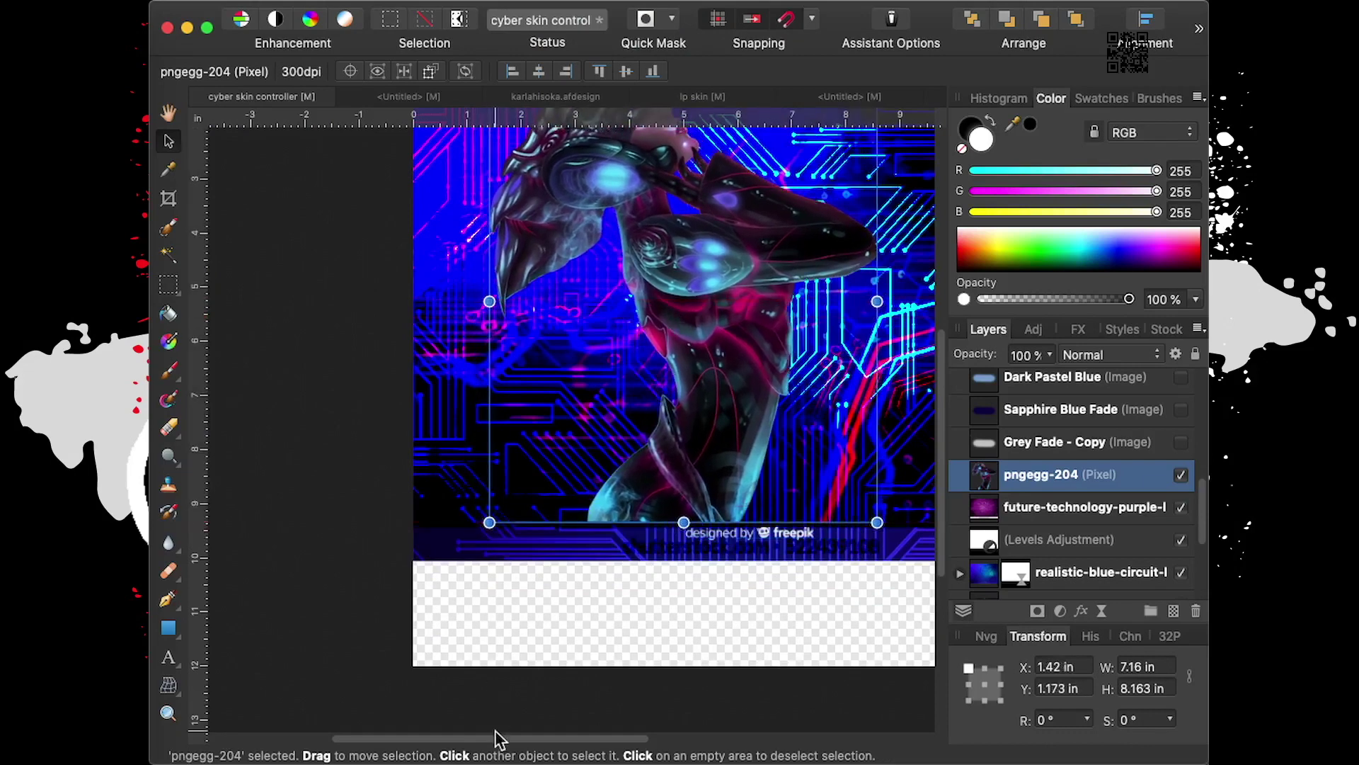
drag(496, 738, 564, 737)
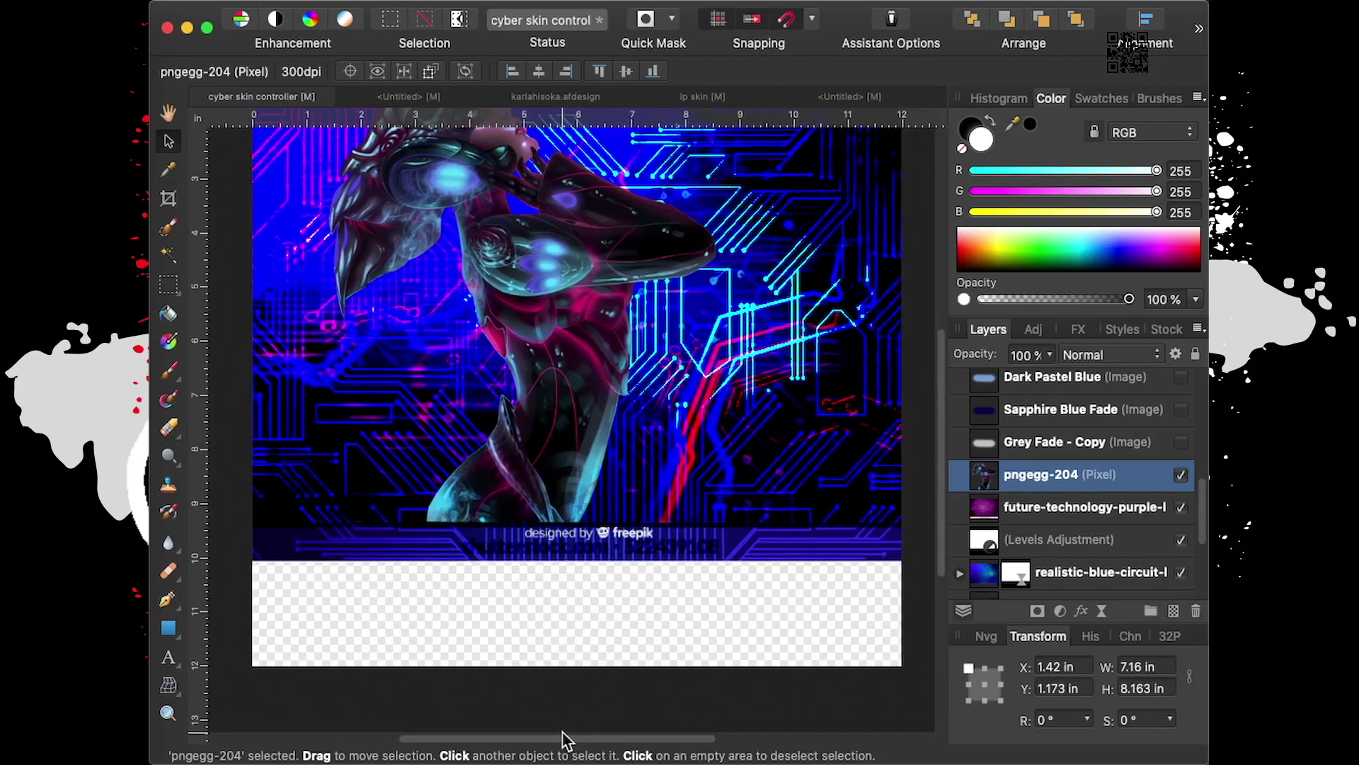
drag(942, 437, 960, 382)
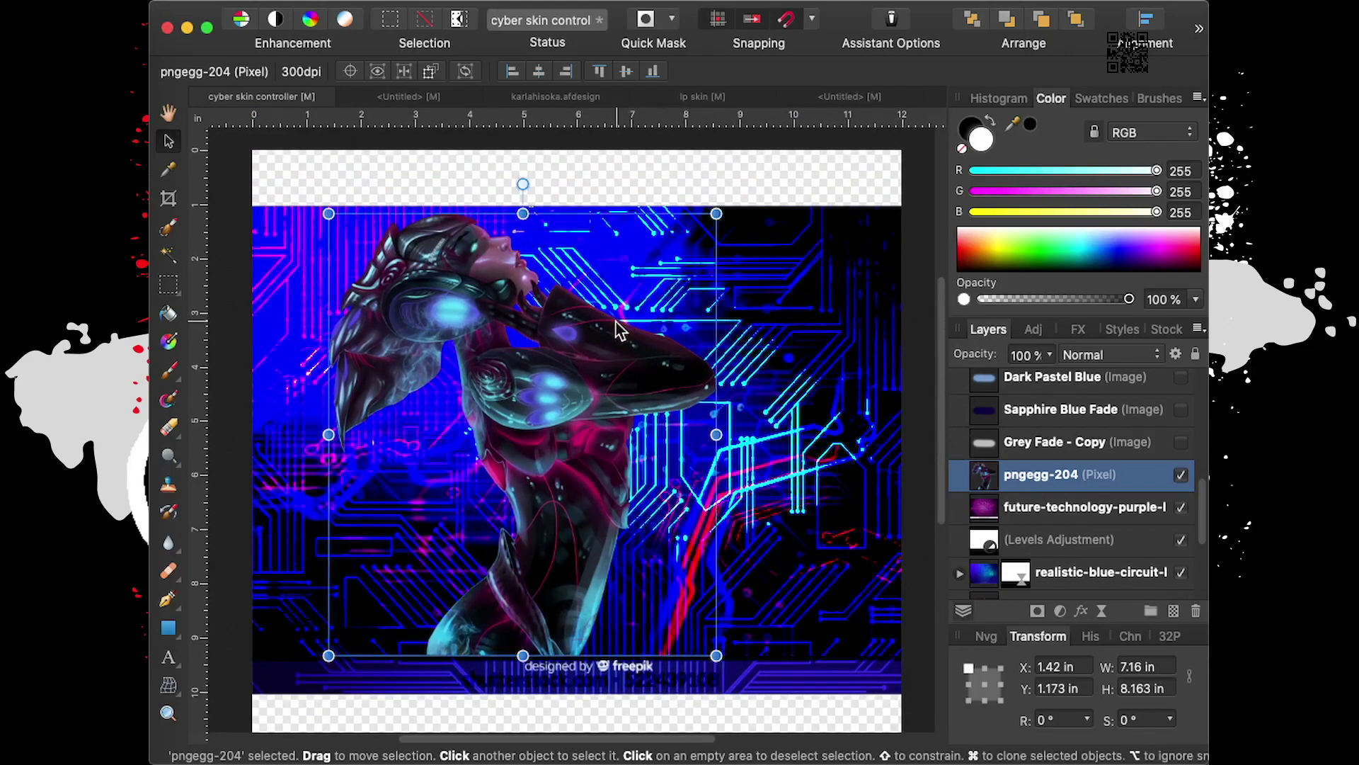
drag(559, 371, 490, 380)
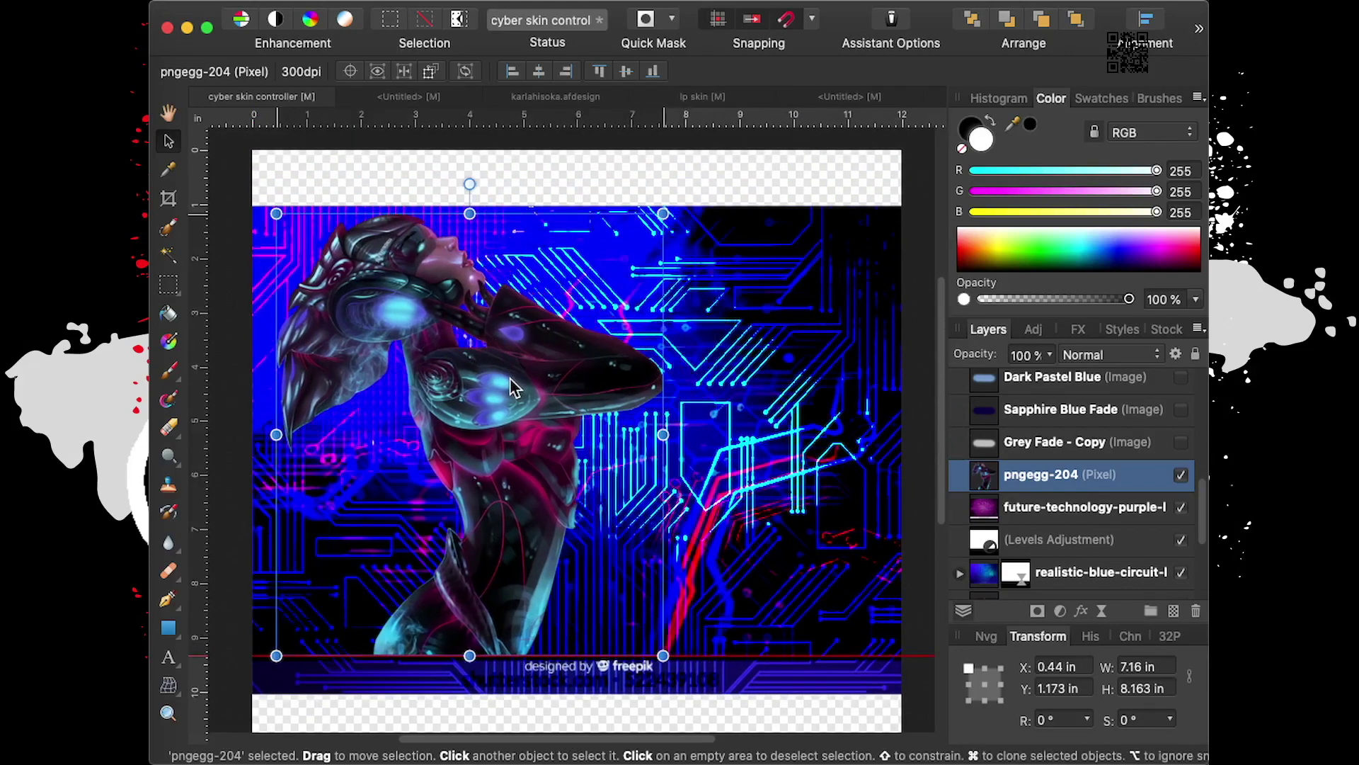
mouse_move(493, 387)
mouse_down()
mouse_move(506, 388)
mouse_move(493, 385)
mouse_up()
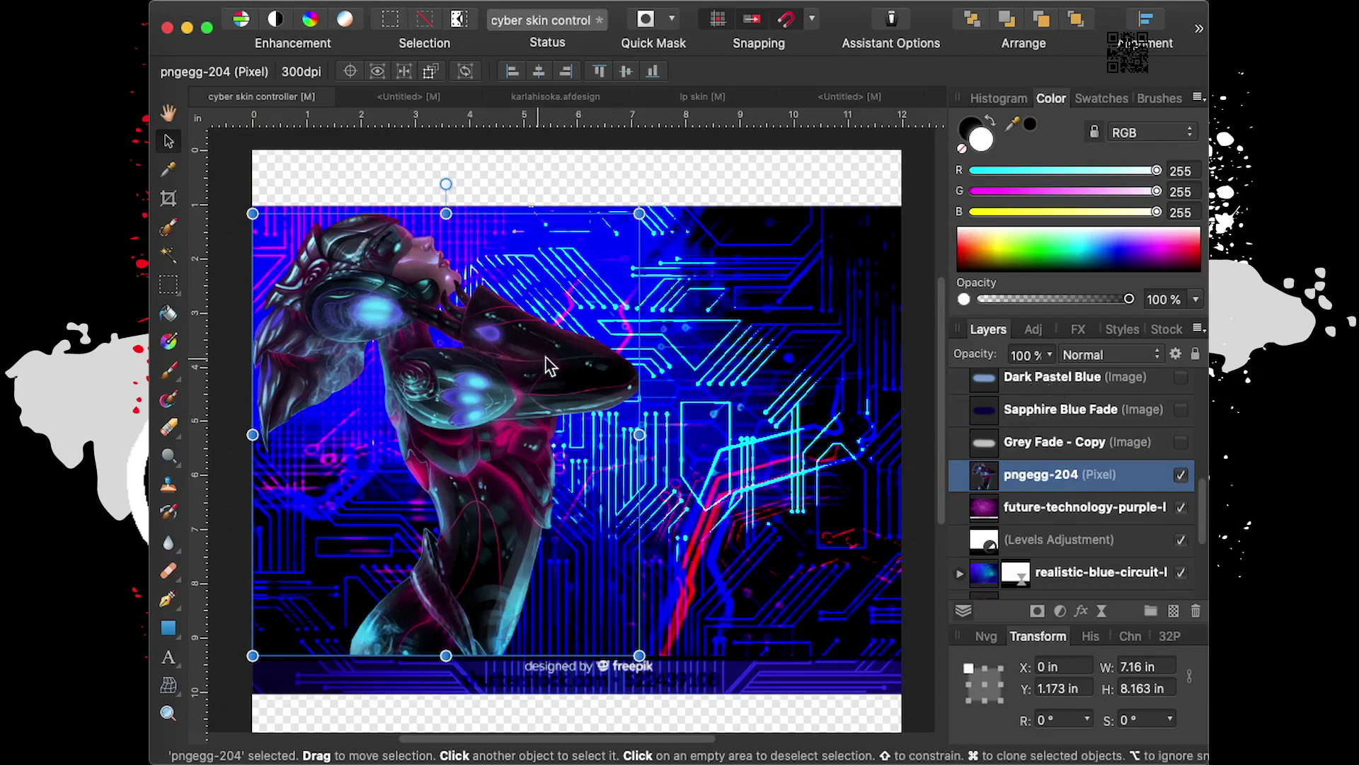
drag(545, 365, 554, 368)
Dismiss the image's context menu and confirm the pngegg-204 layer name unchanged
right_click(510, 356)
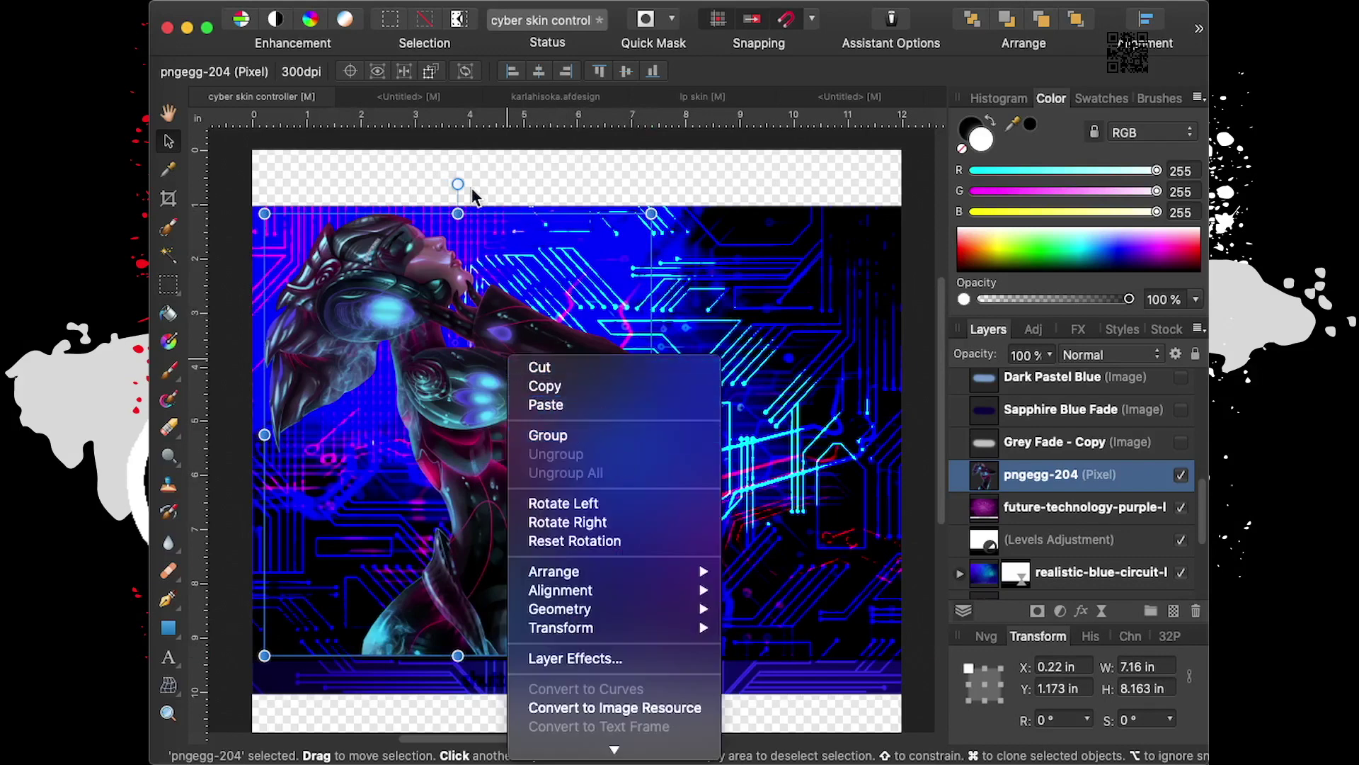
click(395, 370)
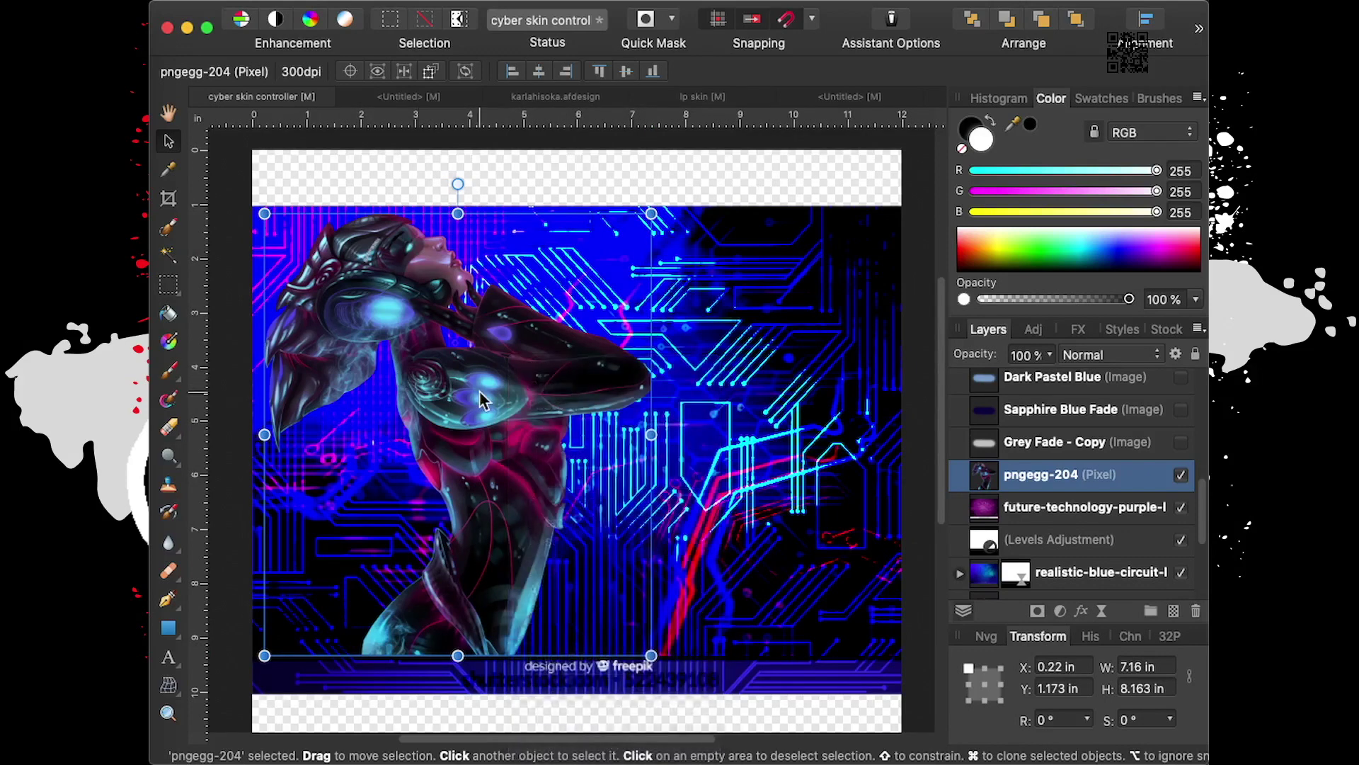
double_click(1035, 478)
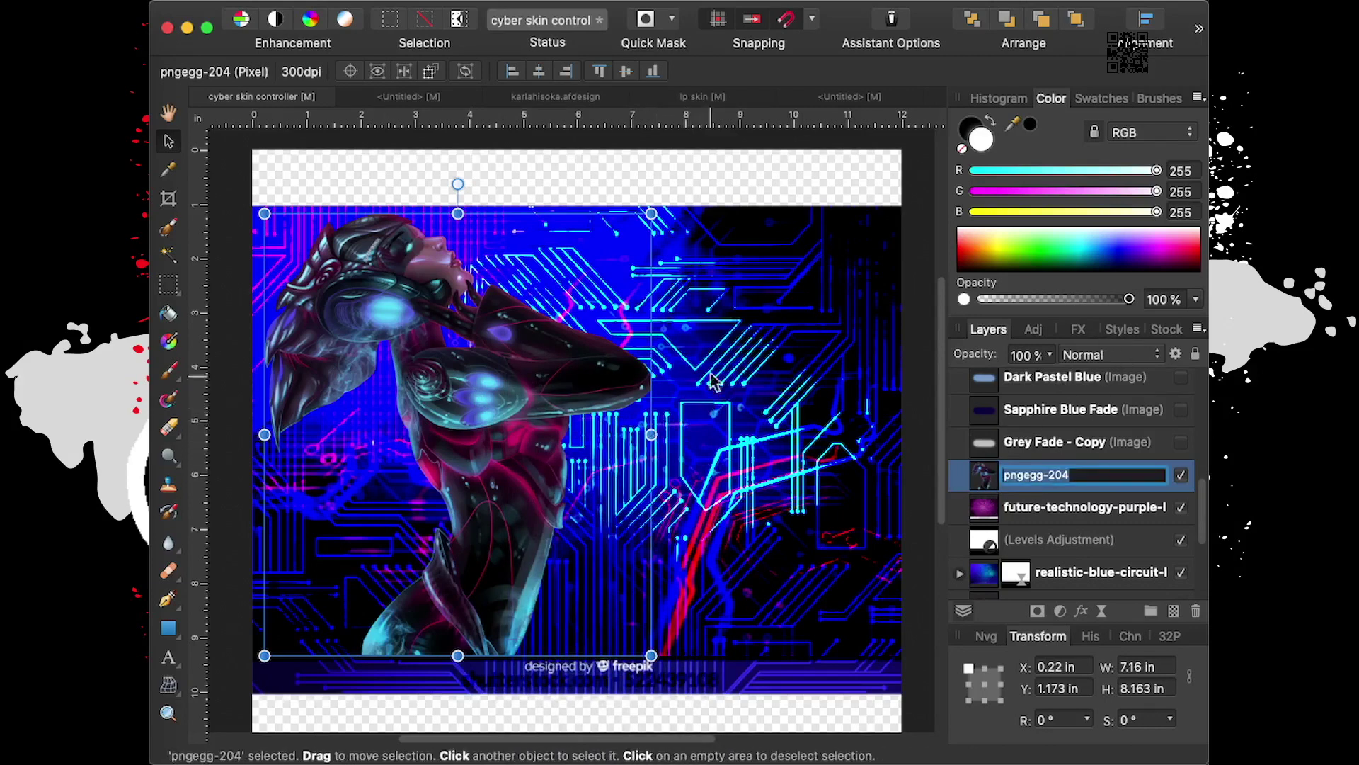
click(665, 167)
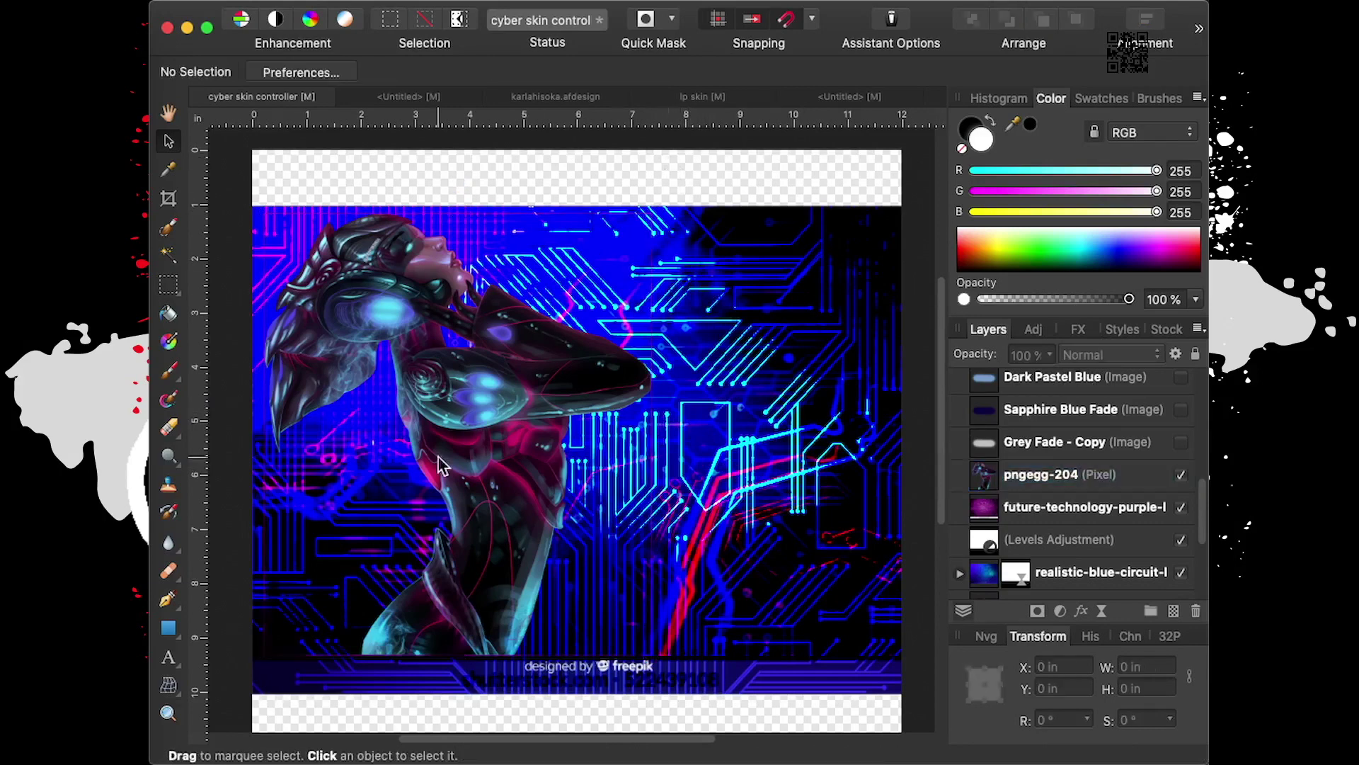
Show the Grey Fade - Copy layer and resize its blurred shape
click(1081, 481)
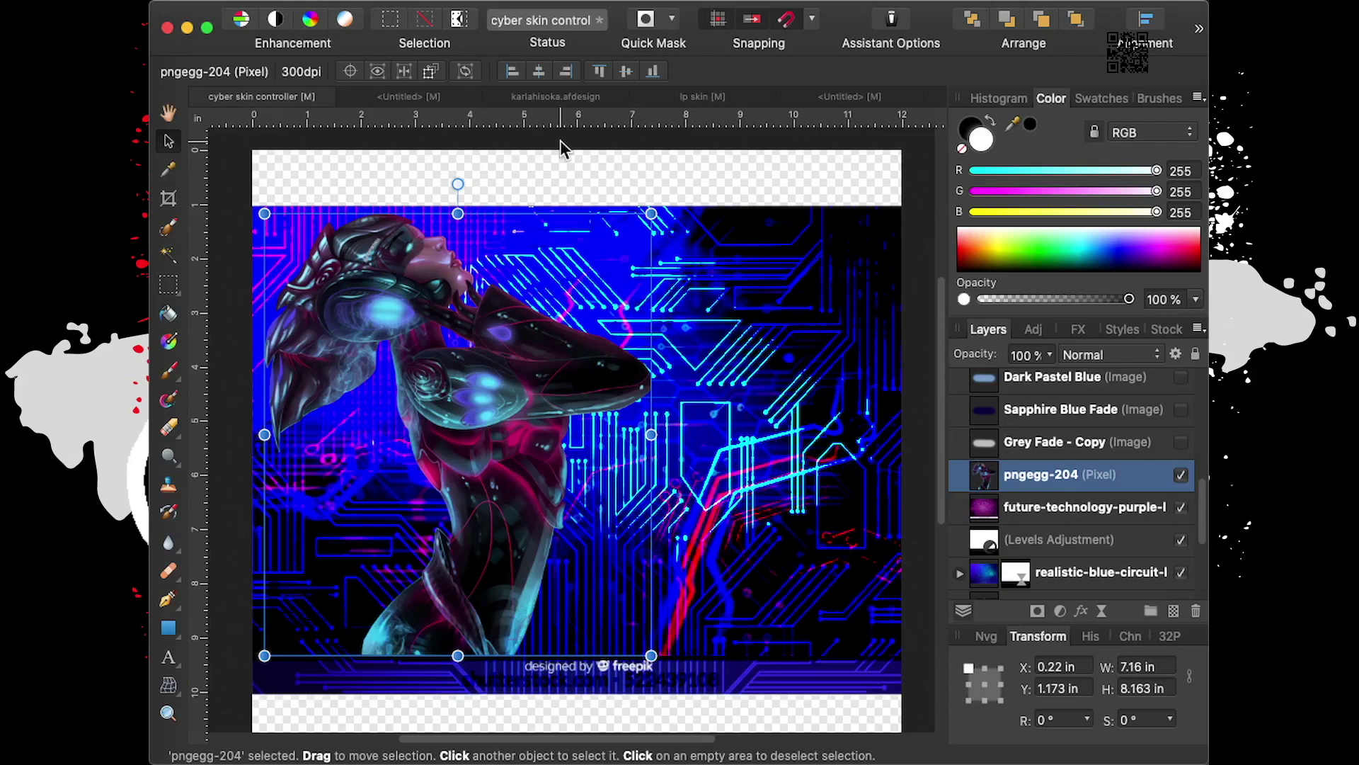
click(1180, 443)
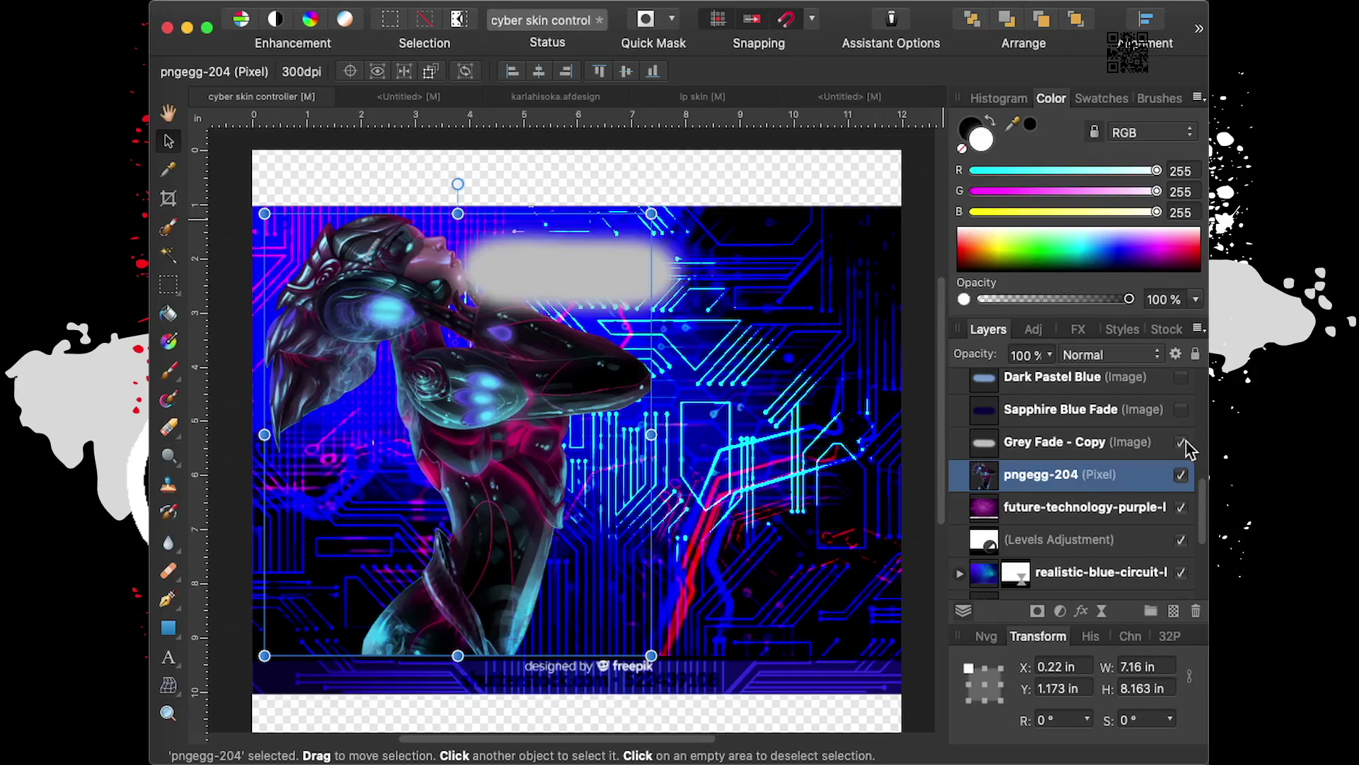
click(558, 278)
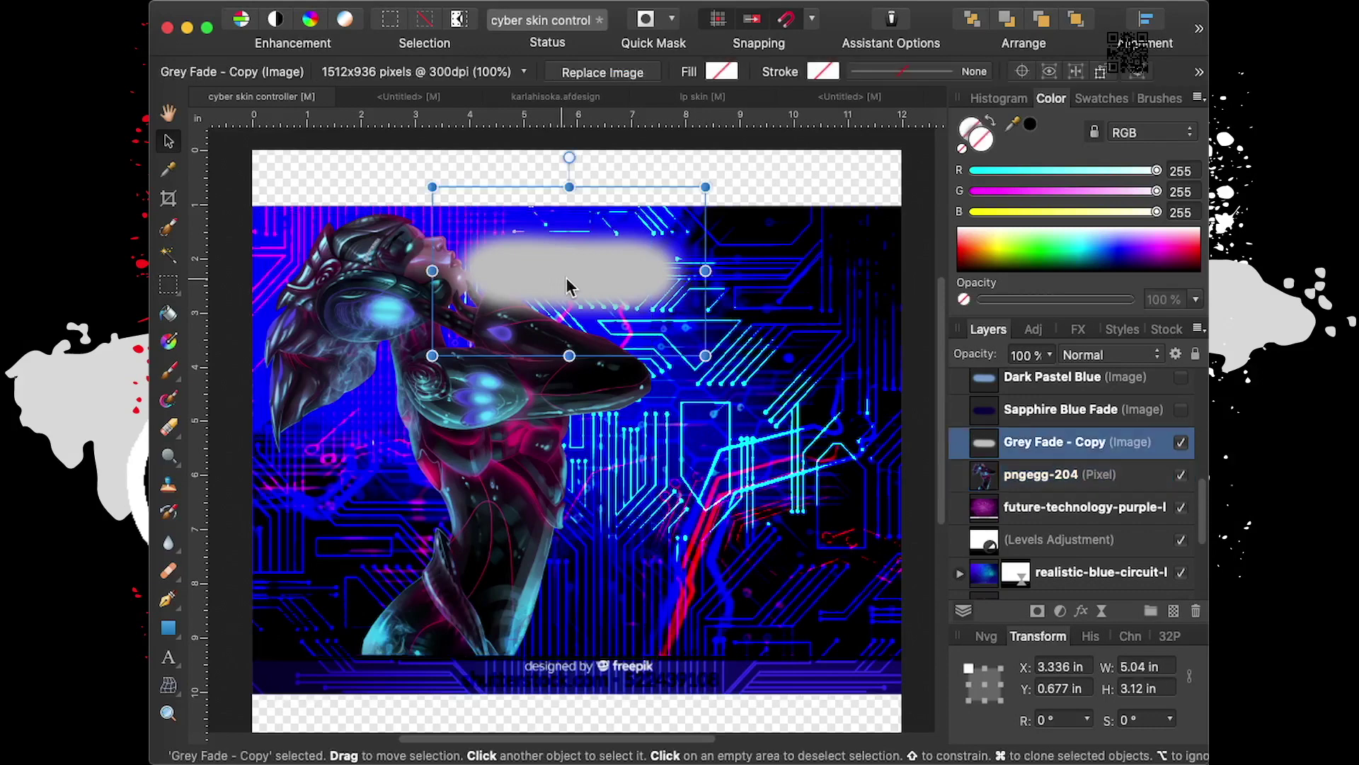
drag(608, 281, 421, 258)
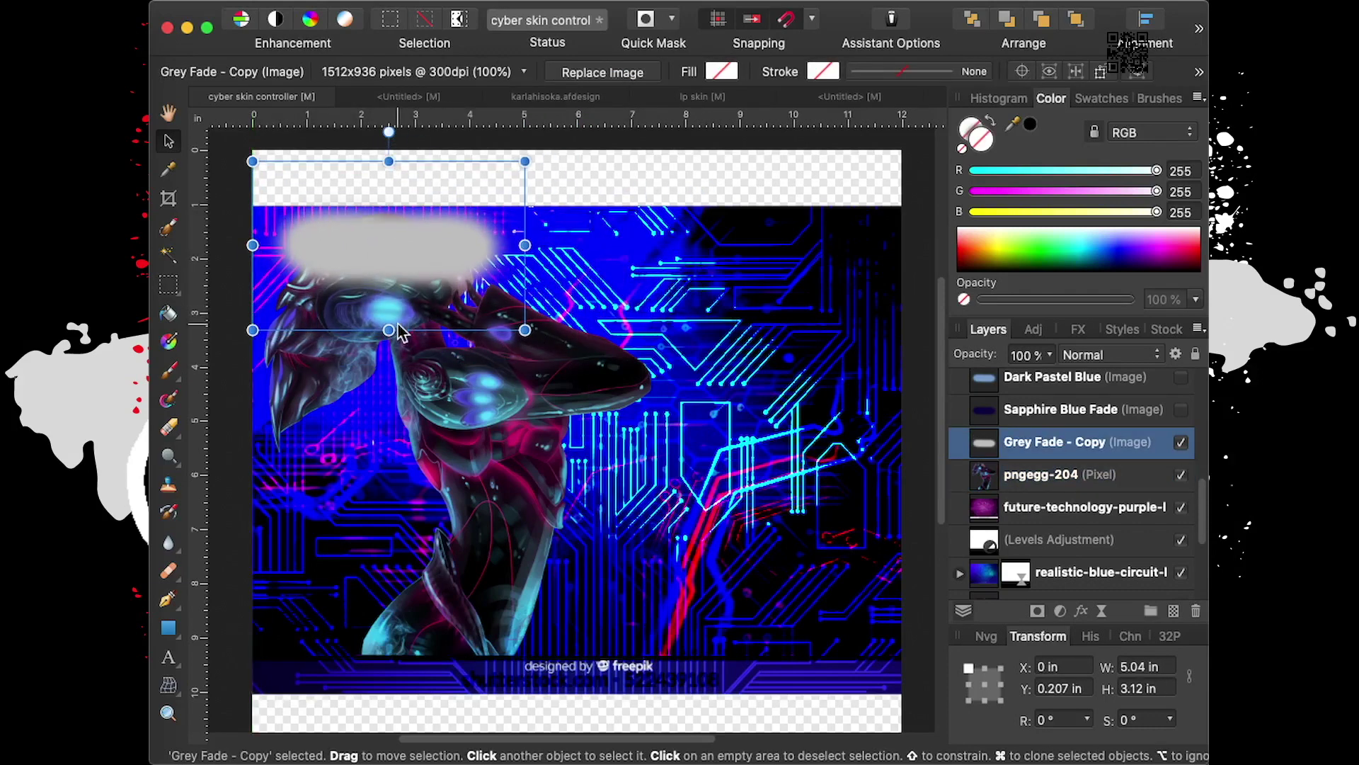
mouse_move(390, 330)
mouse_down()
mouse_move(620, 617)
mouse_move(685, 731)
mouse_up()
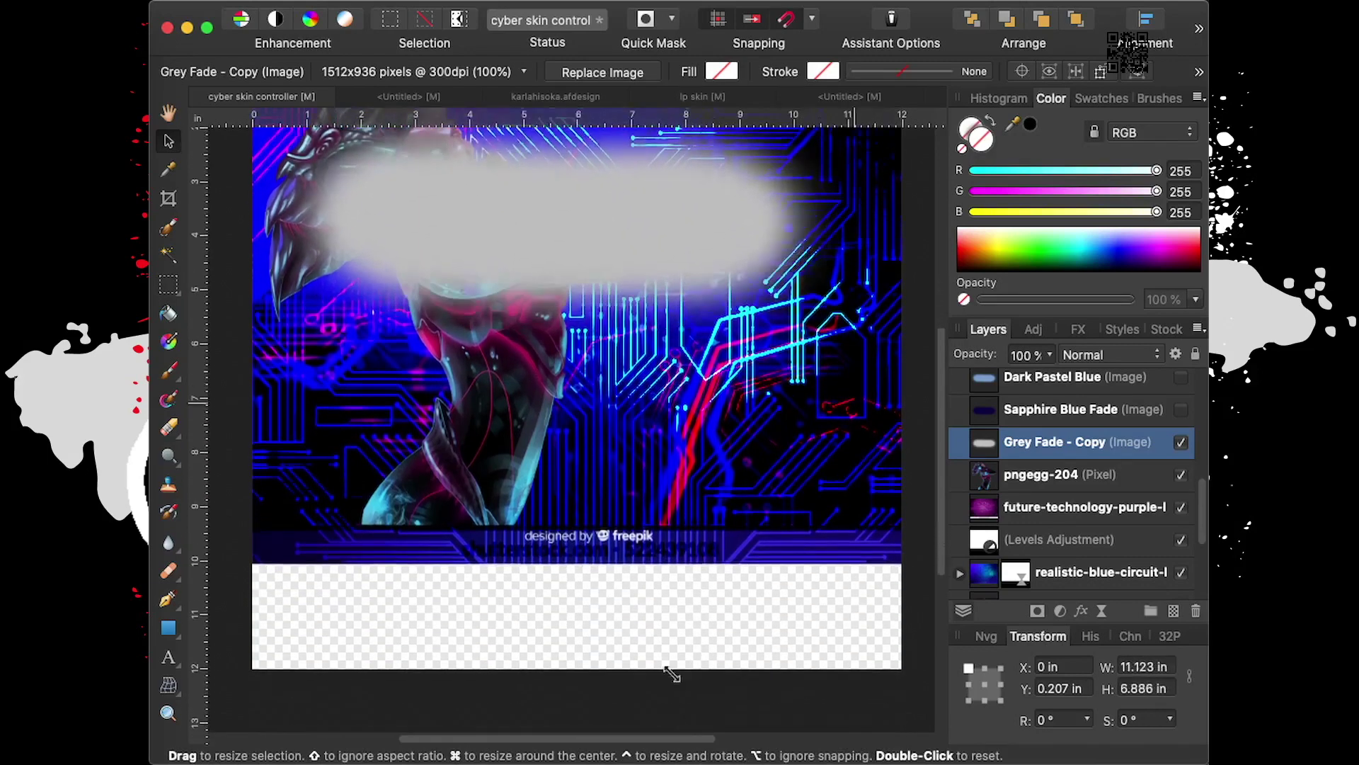
drag(685, 731, 640, 414)
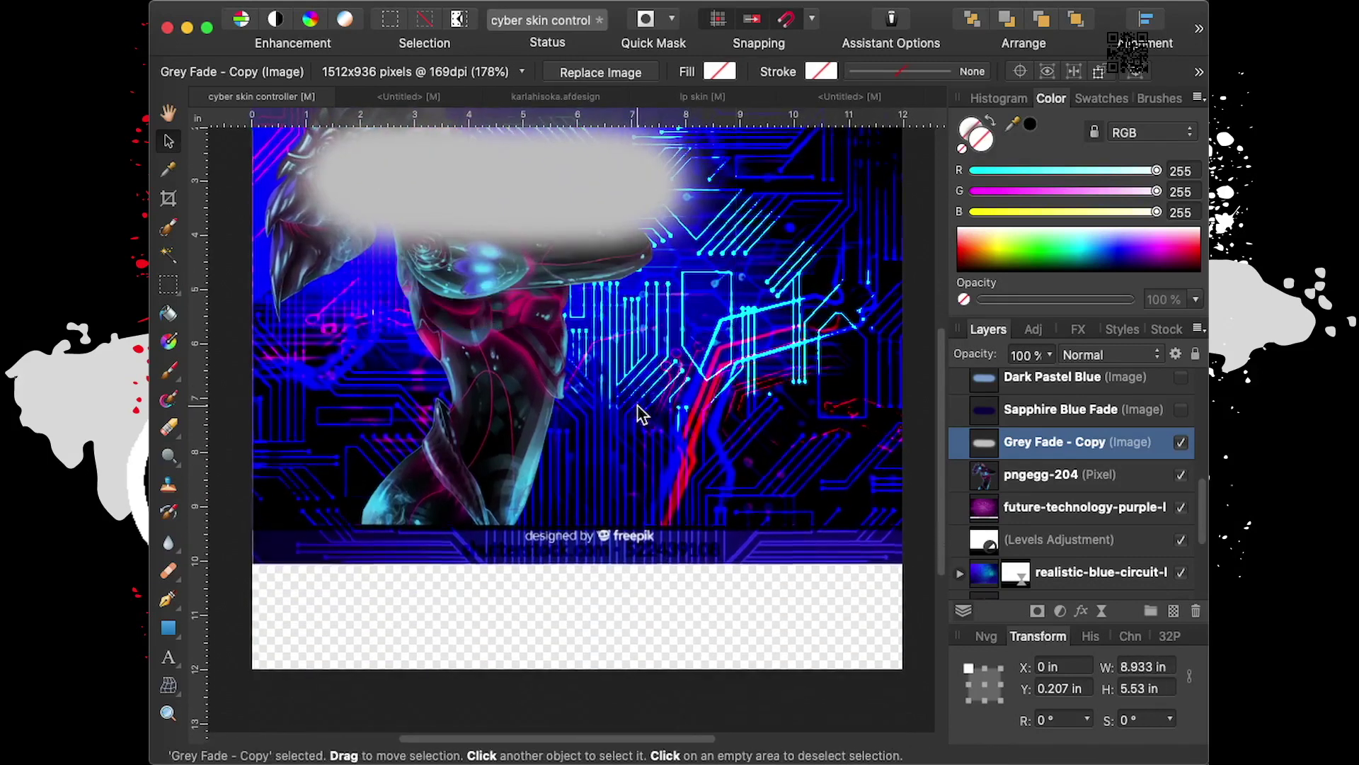
Place the grey fade at lower right with pngegg-204 stacked above it
scroll(638, 405, down, 1)
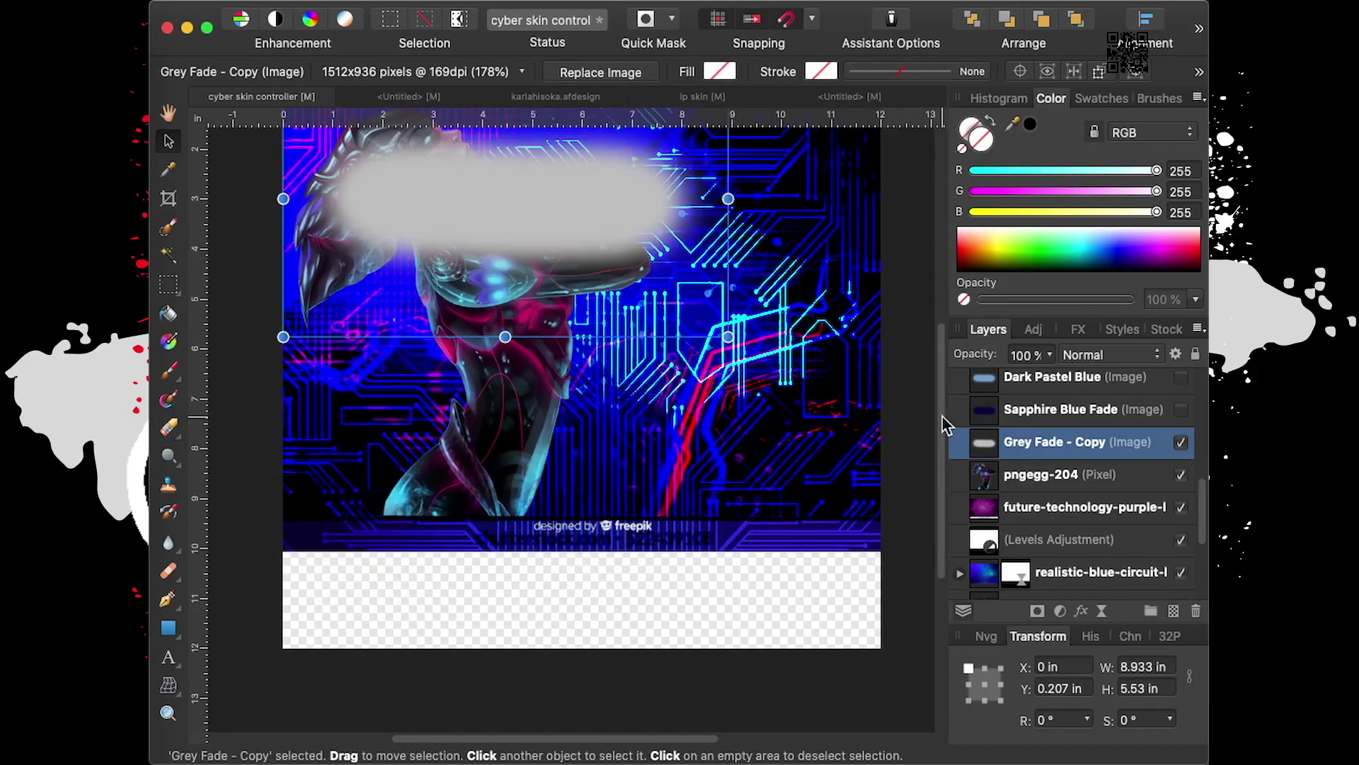
scroll(508, 308, up, 3)
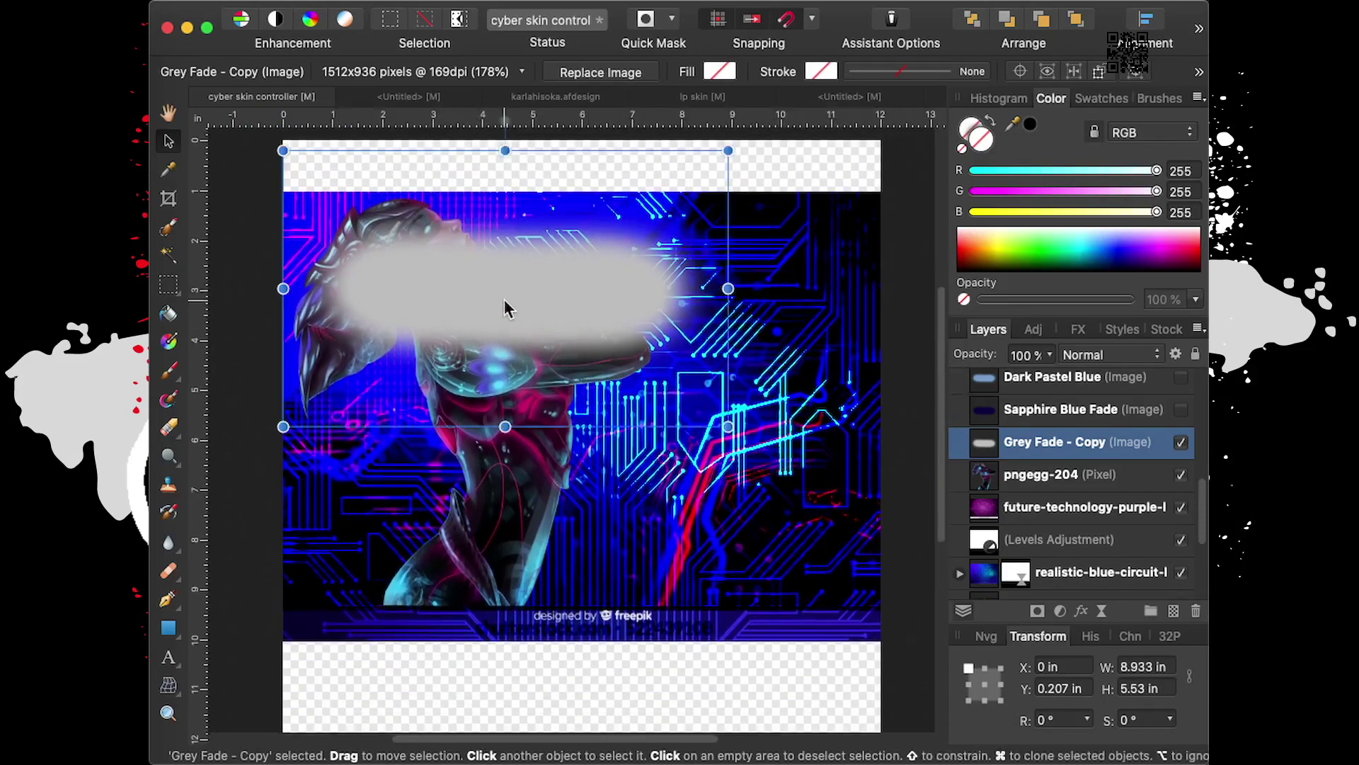
drag(506, 308, 684, 545)
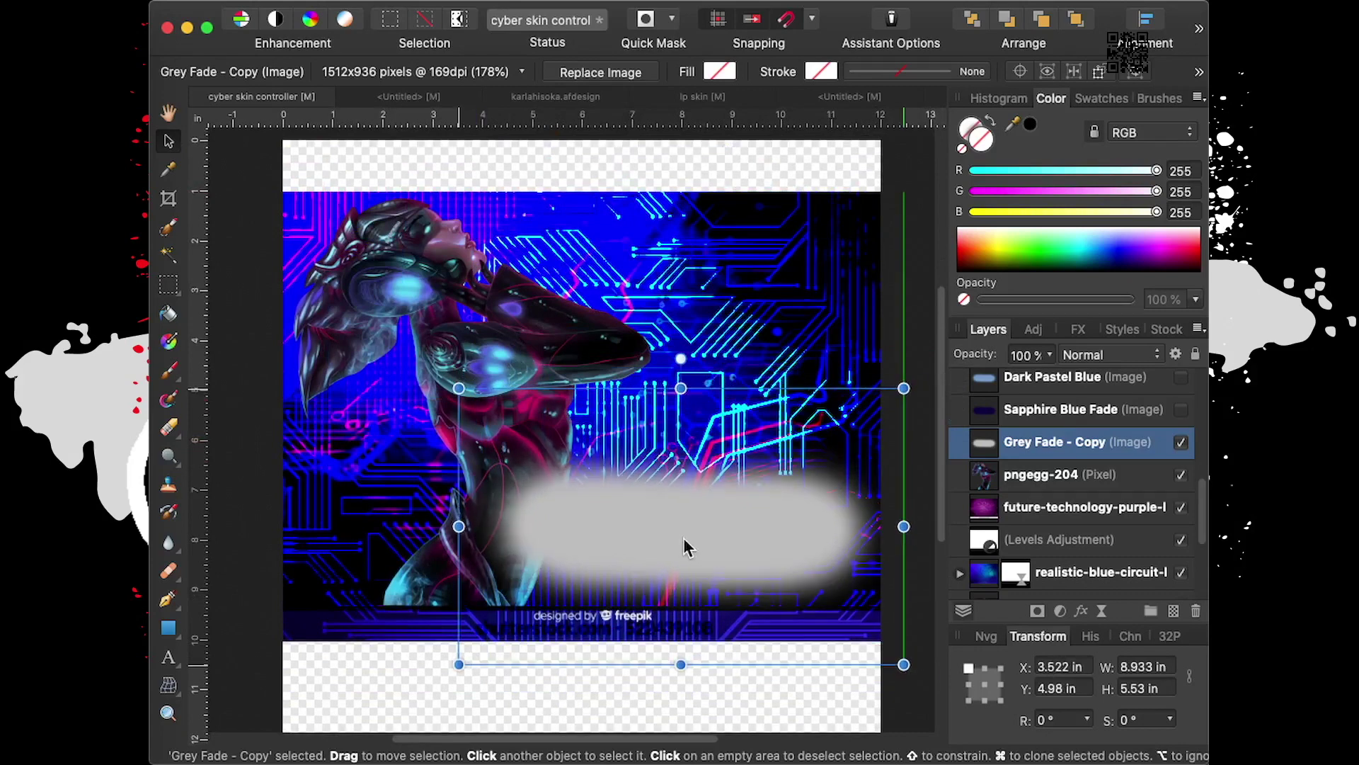
drag(684, 545, 696, 550)
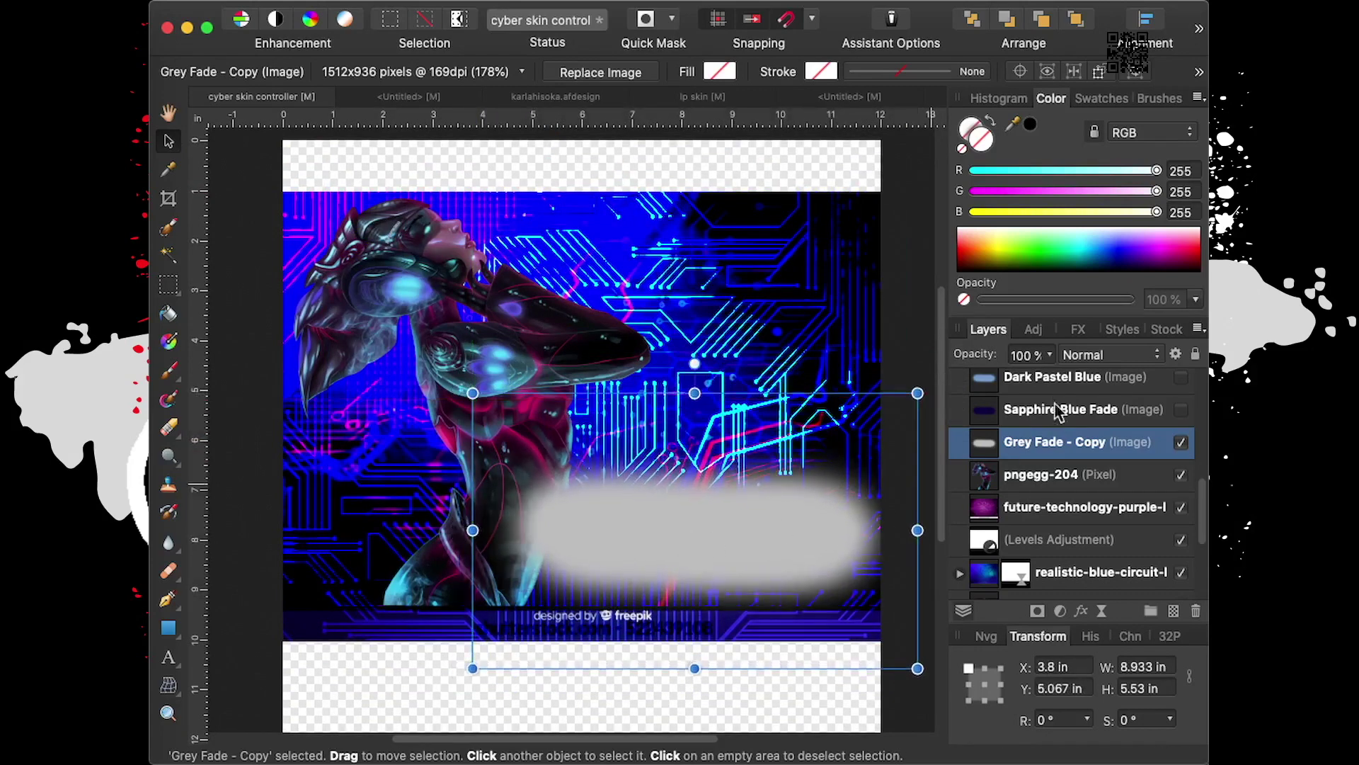
drag(1061, 487, 1059, 428)
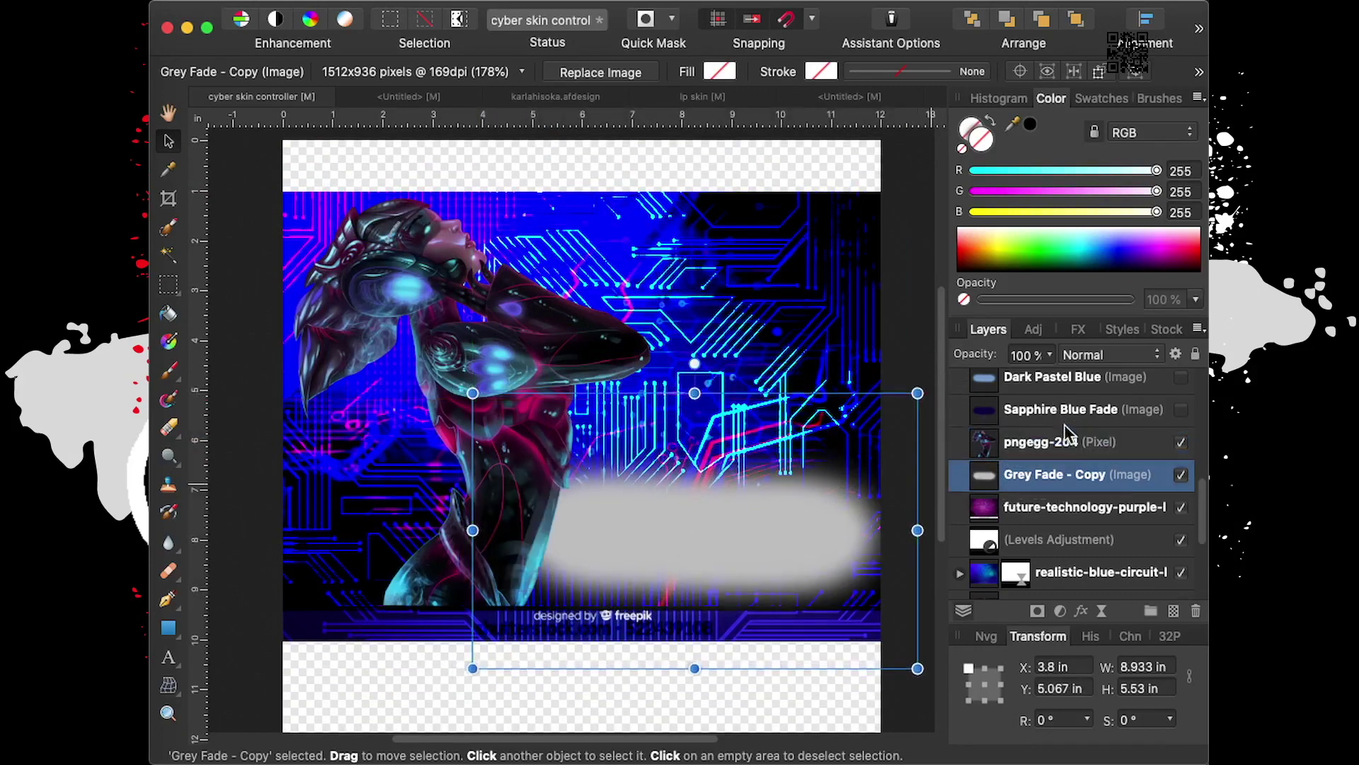
click(1059, 409)
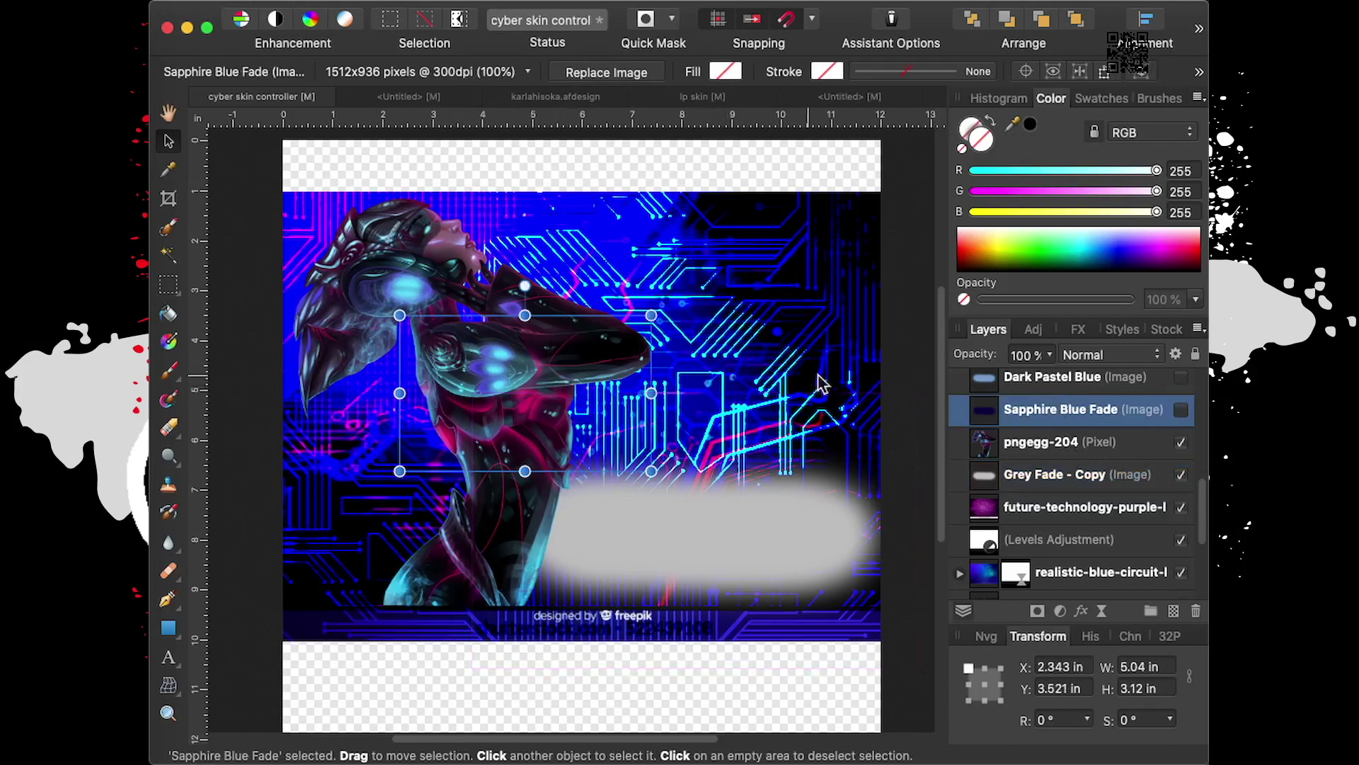
Show the Sapphire Blue Fade blob, enlarge it, and move it to the lower left
click(1181, 410)
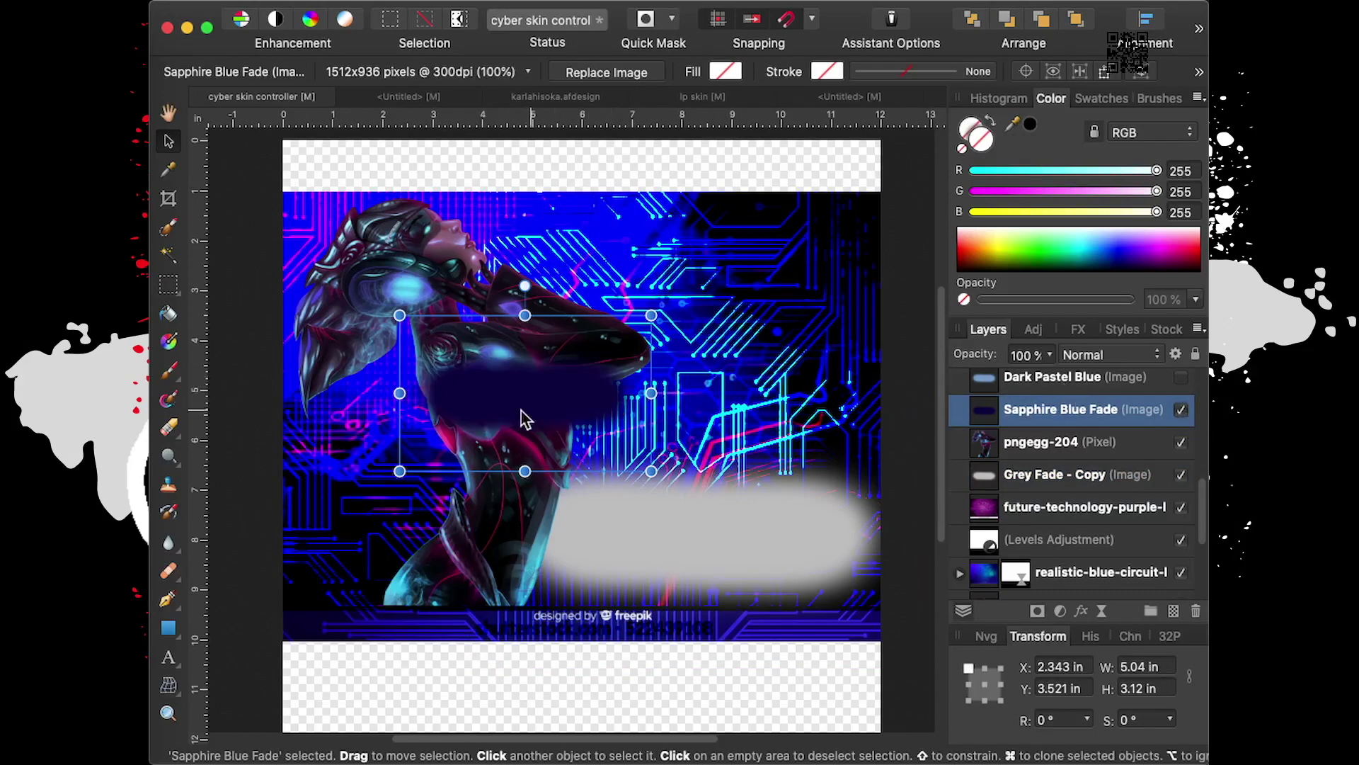
drag(398, 473, 318, 522)
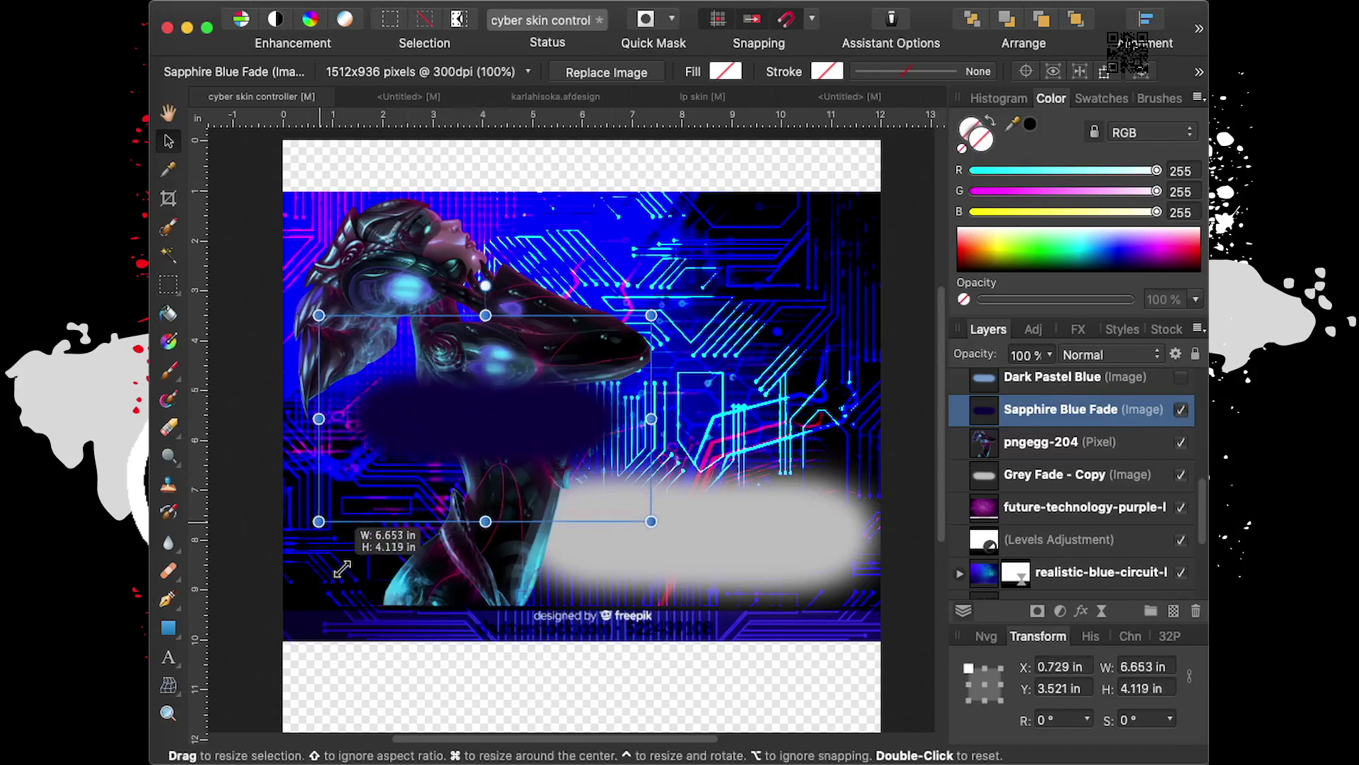
drag(531, 402, 754, 514)
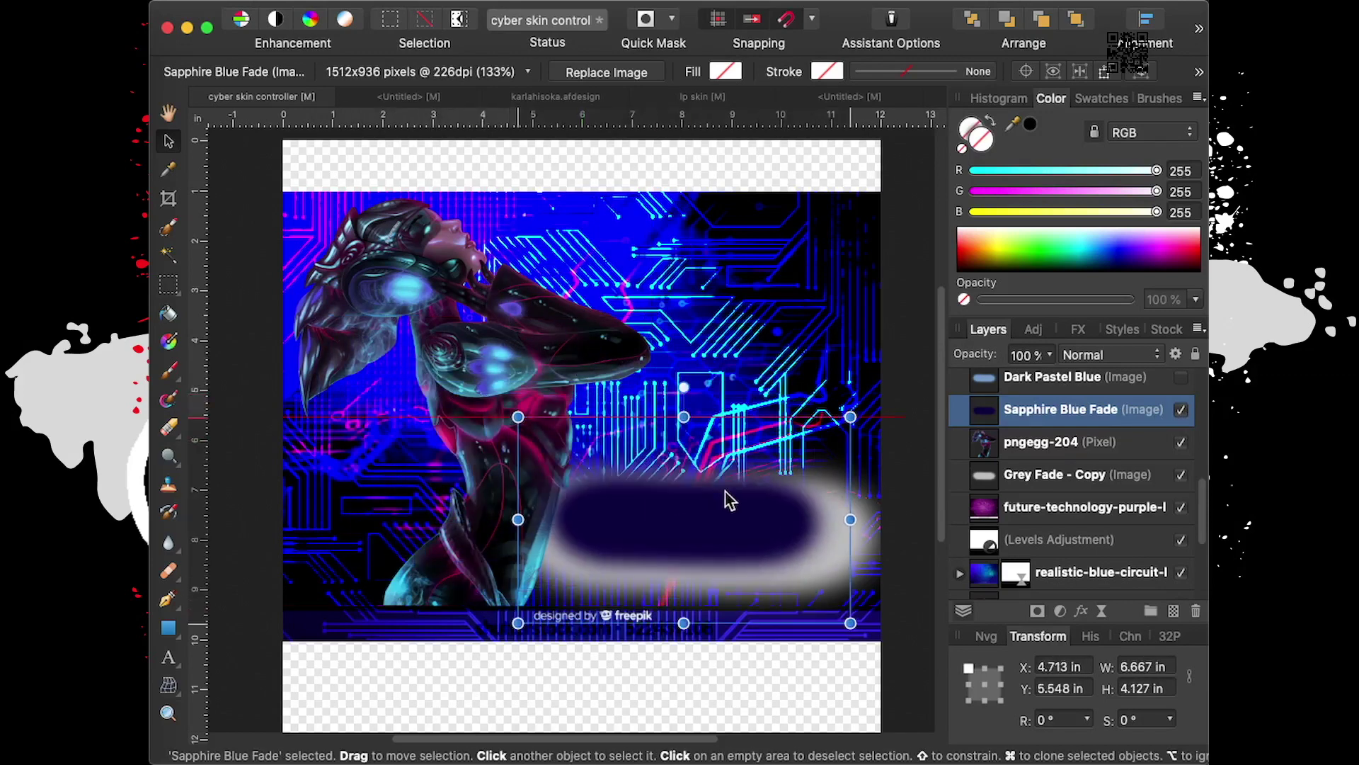
drag(750, 504, 766, 505)
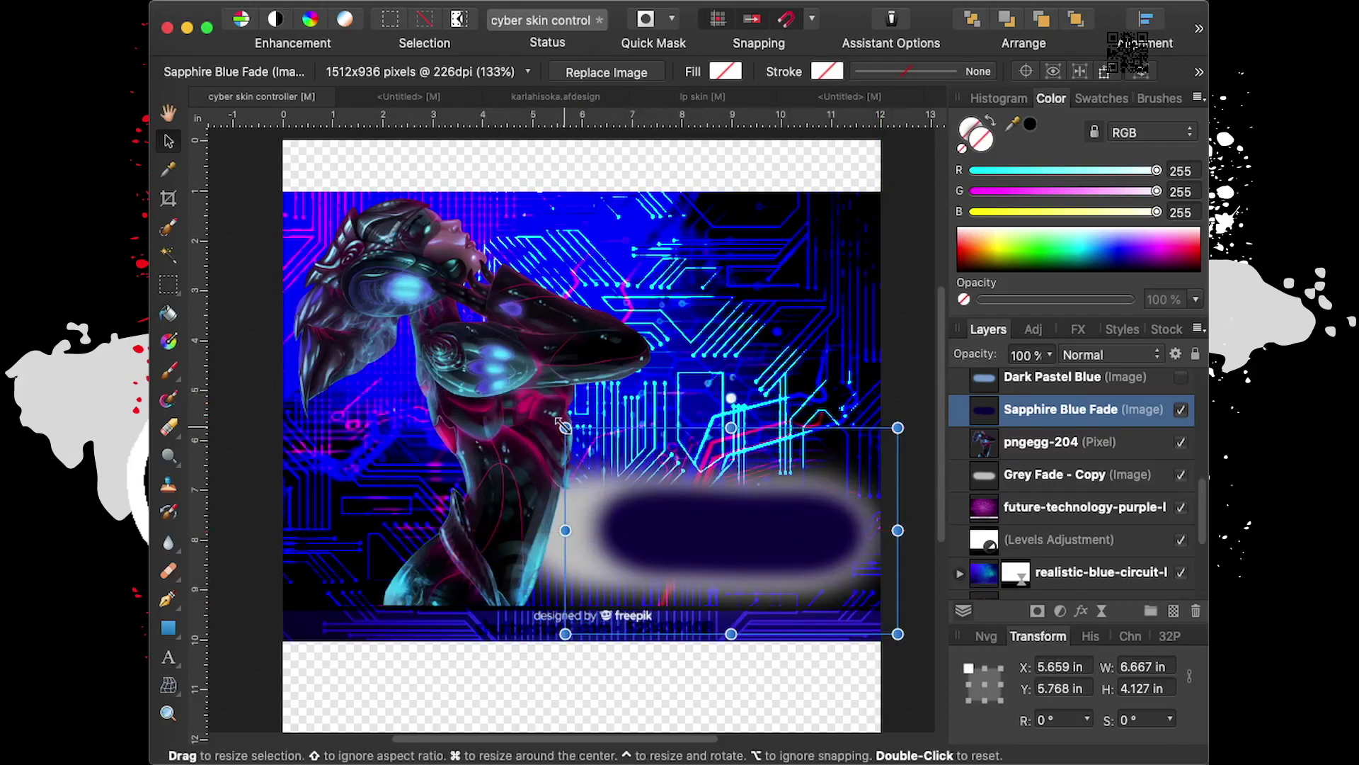
drag(564, 428, 460, 388)
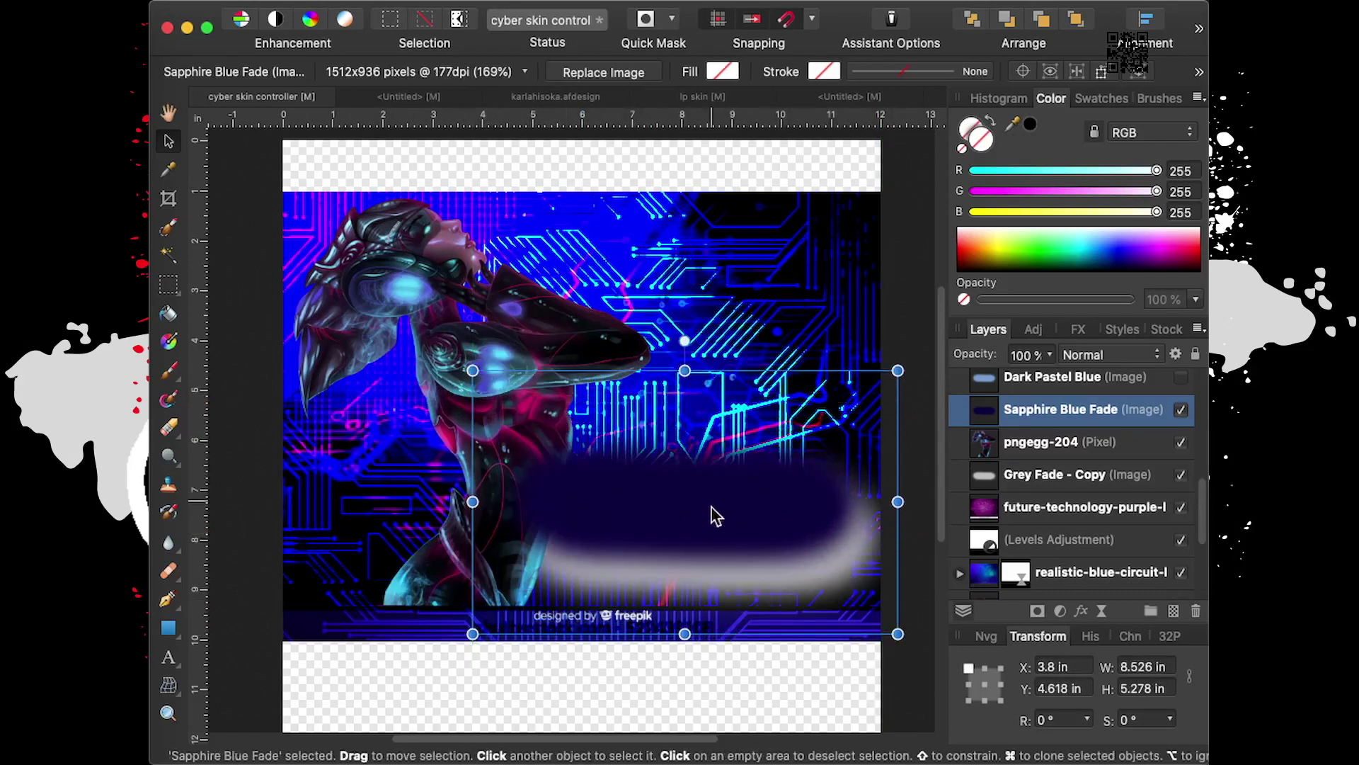
drag(712, 516, 512, 569)
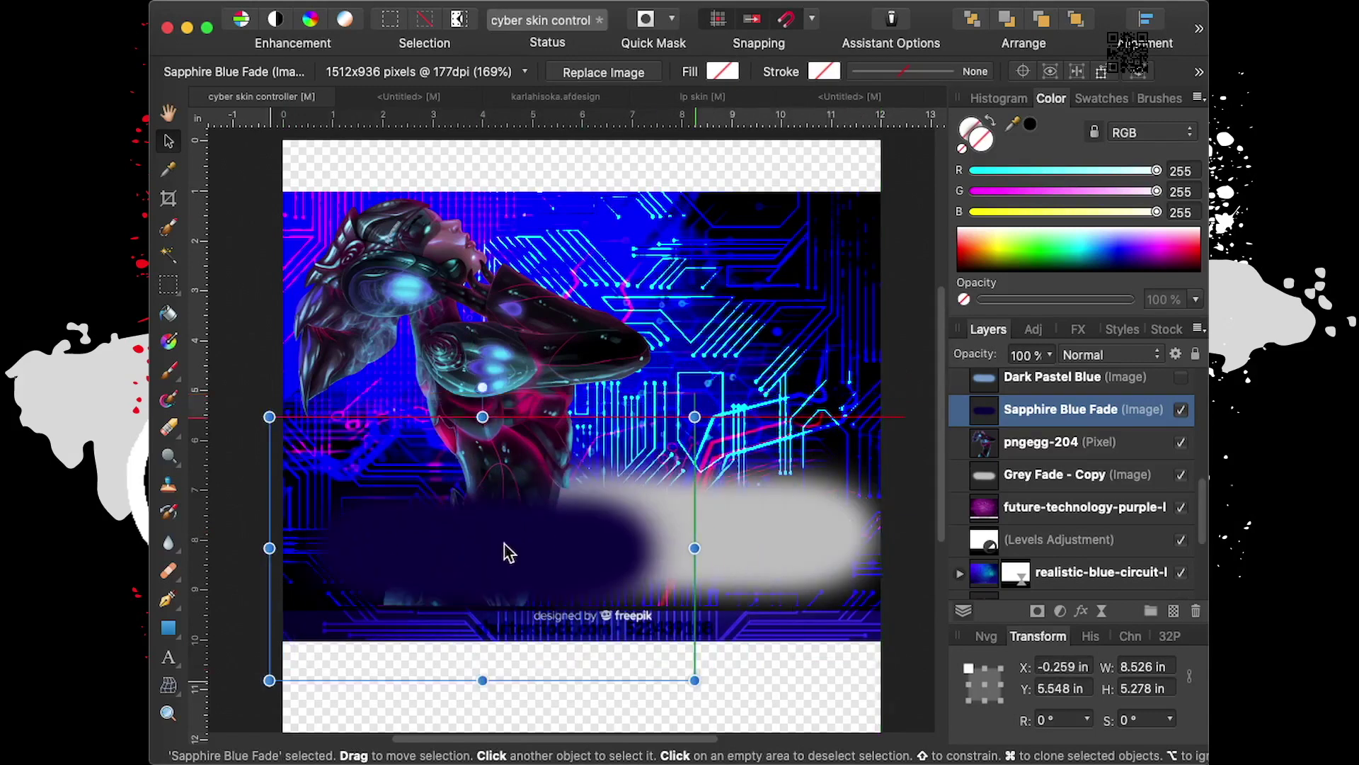
drag(513, 569, 503, 566)
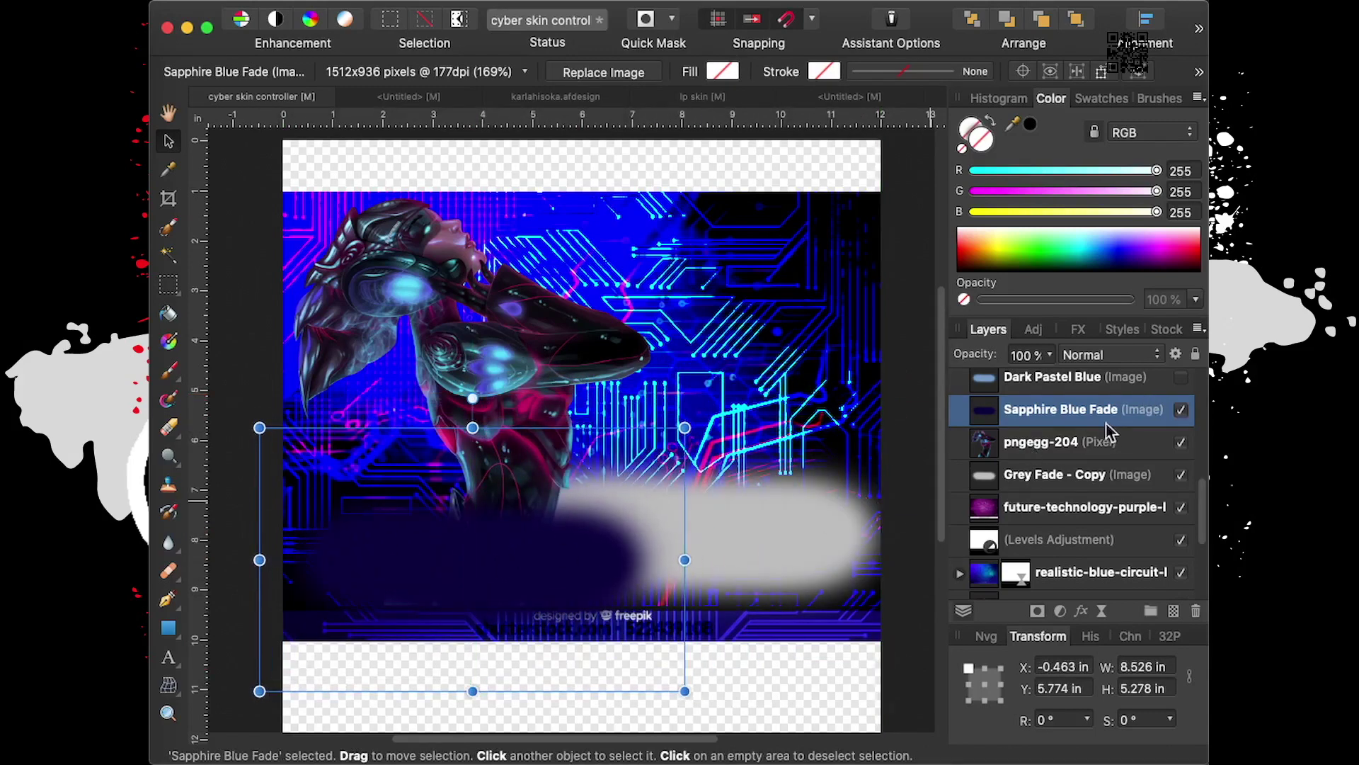
Put Sapphire Blue Fade below pngegg-204, enlarge it further, and show Dark Pastel Blue
drag(1110, 431, 1117, 459)
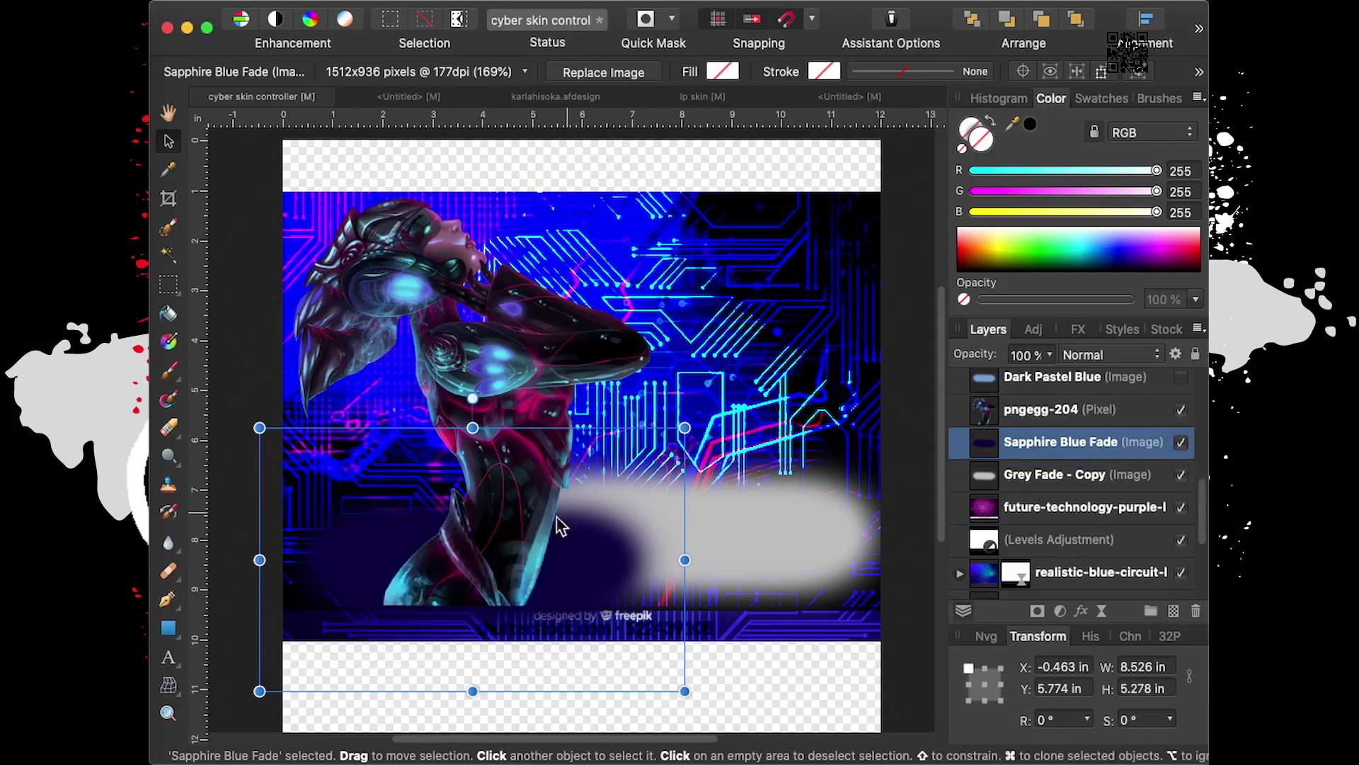
click(777, 549)
click(364, 567)
drag(260, 427, 259, 362)
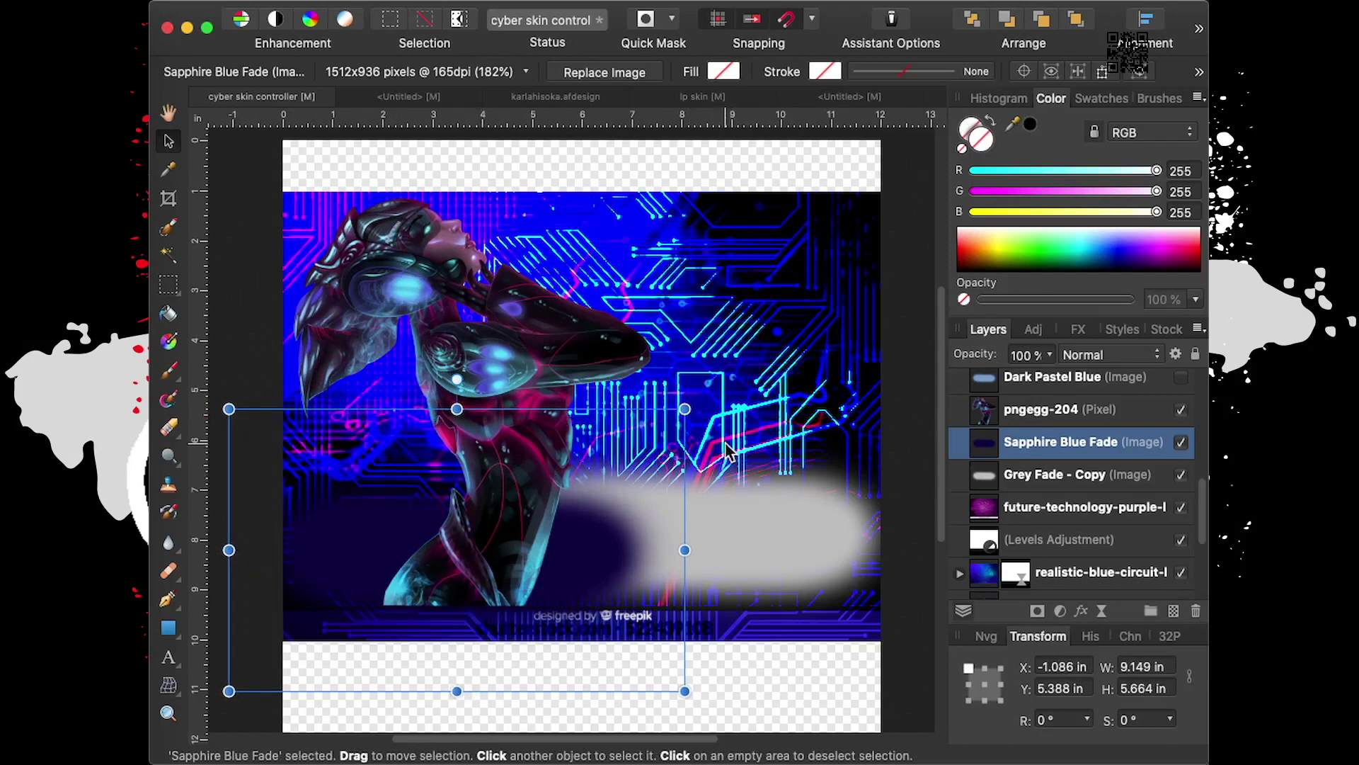
click(1180, 378)
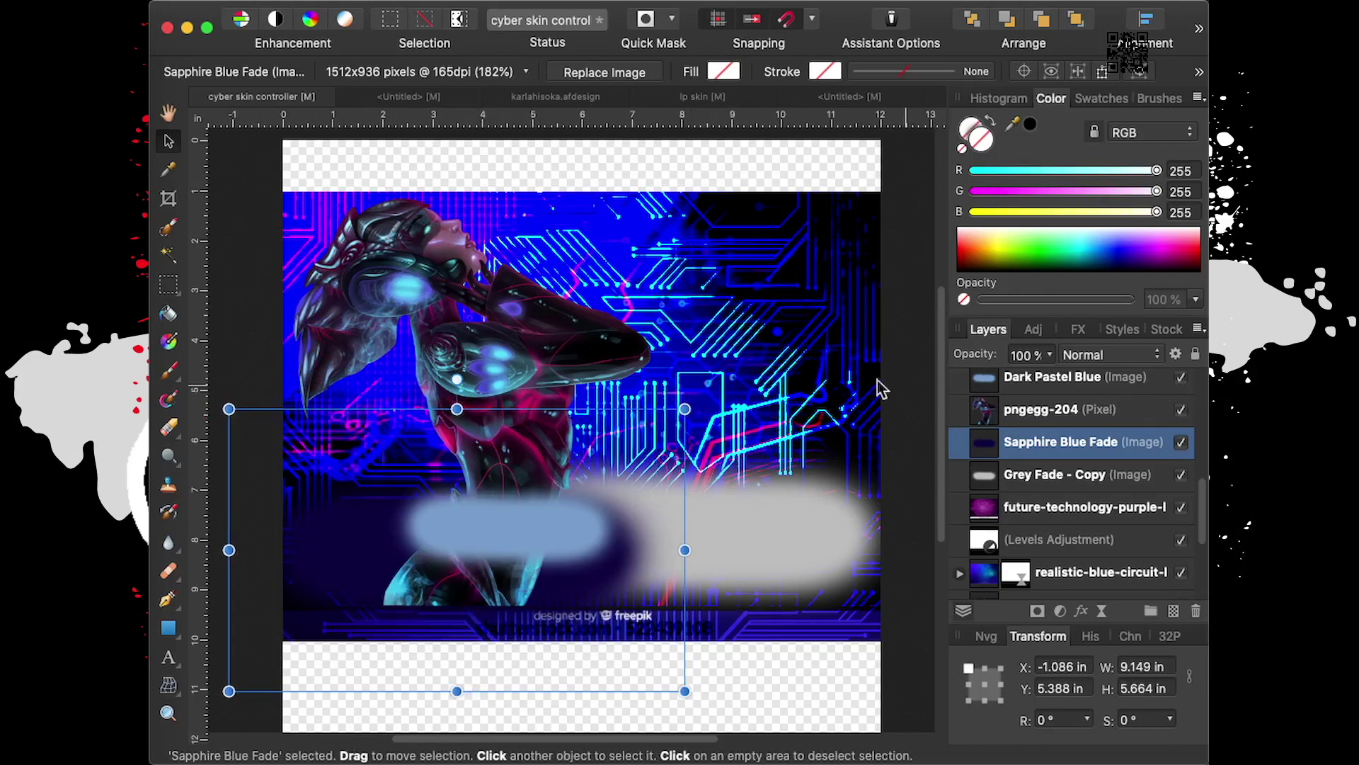
click(616, 518)
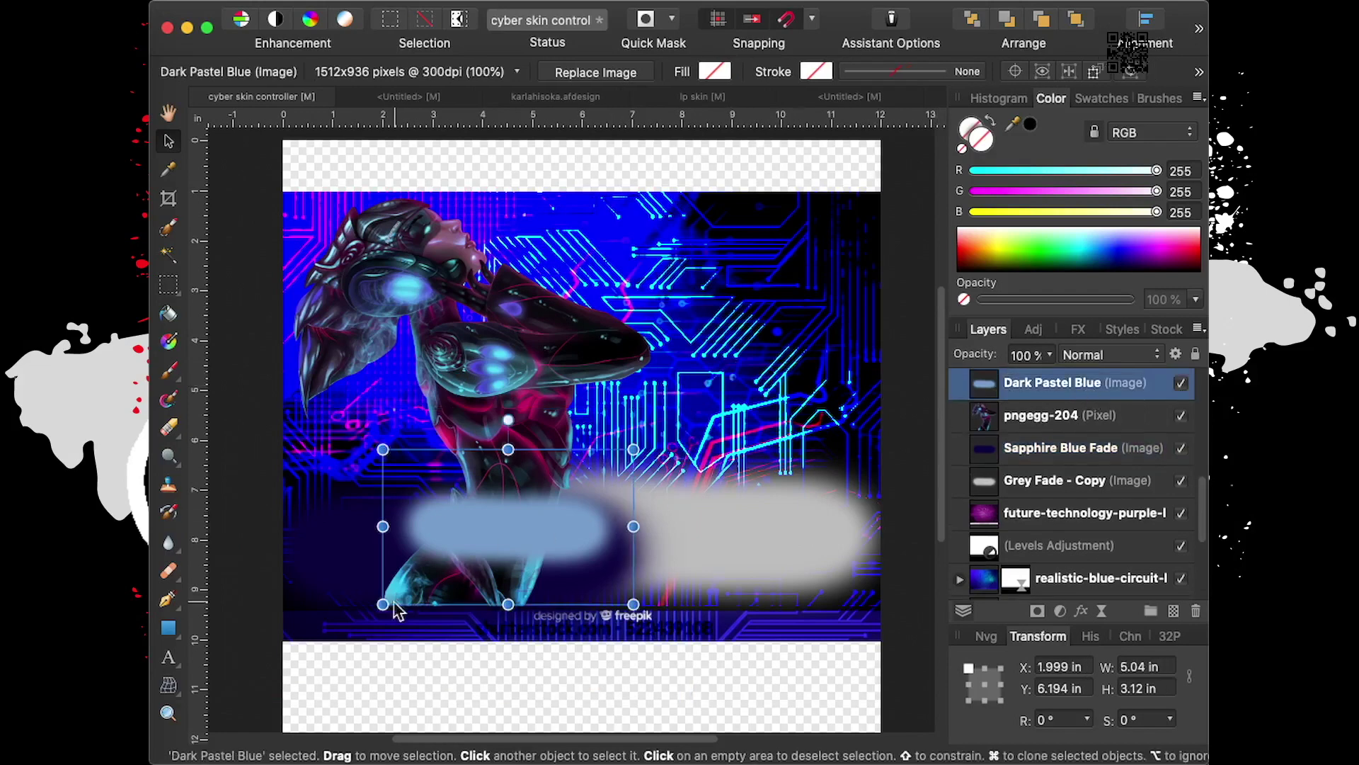
Stretch the Dark Pastel Blue blob into a flat strip about 12.7 inches wide
mouse_move(382, 603)
mouse_down()
mouse_move(279, 668)
mouse_move(298, 635)
mouse_up()
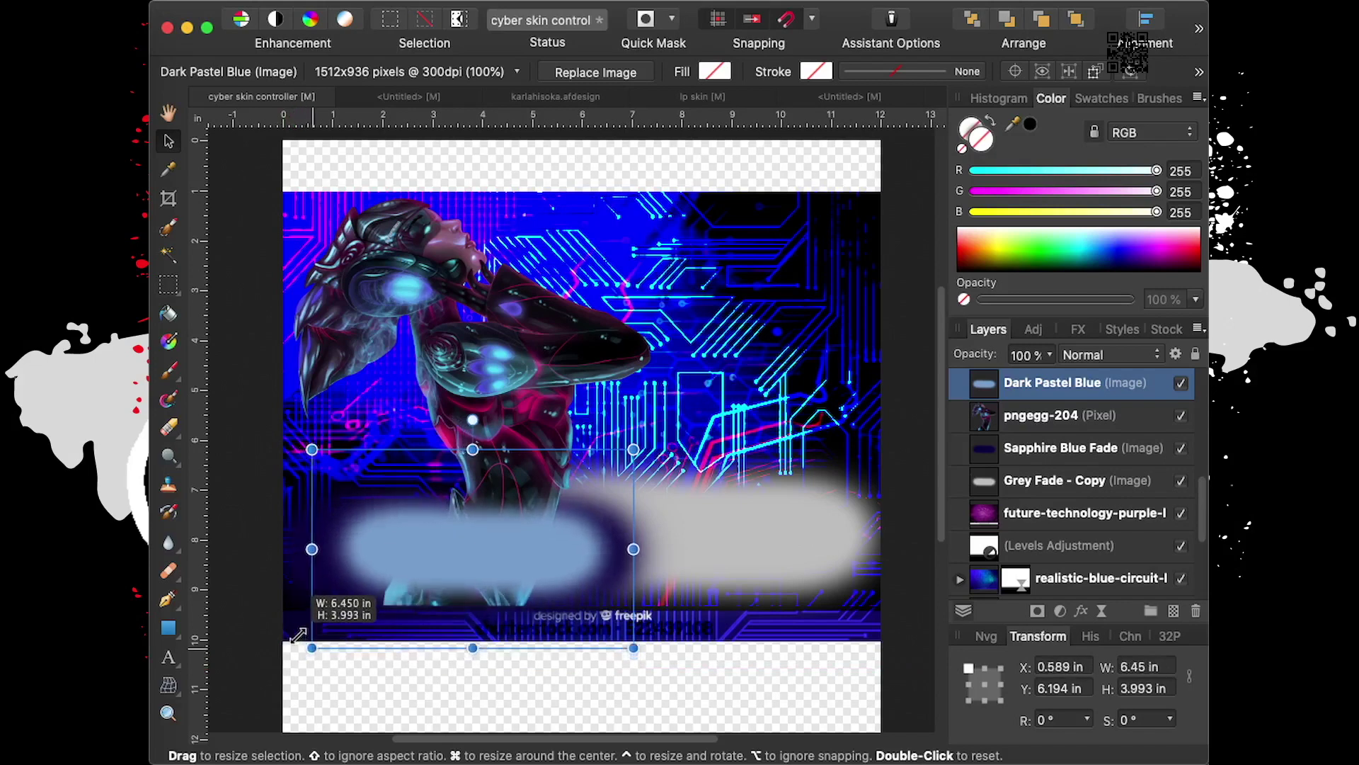
drag(472, 450, 451, 549)
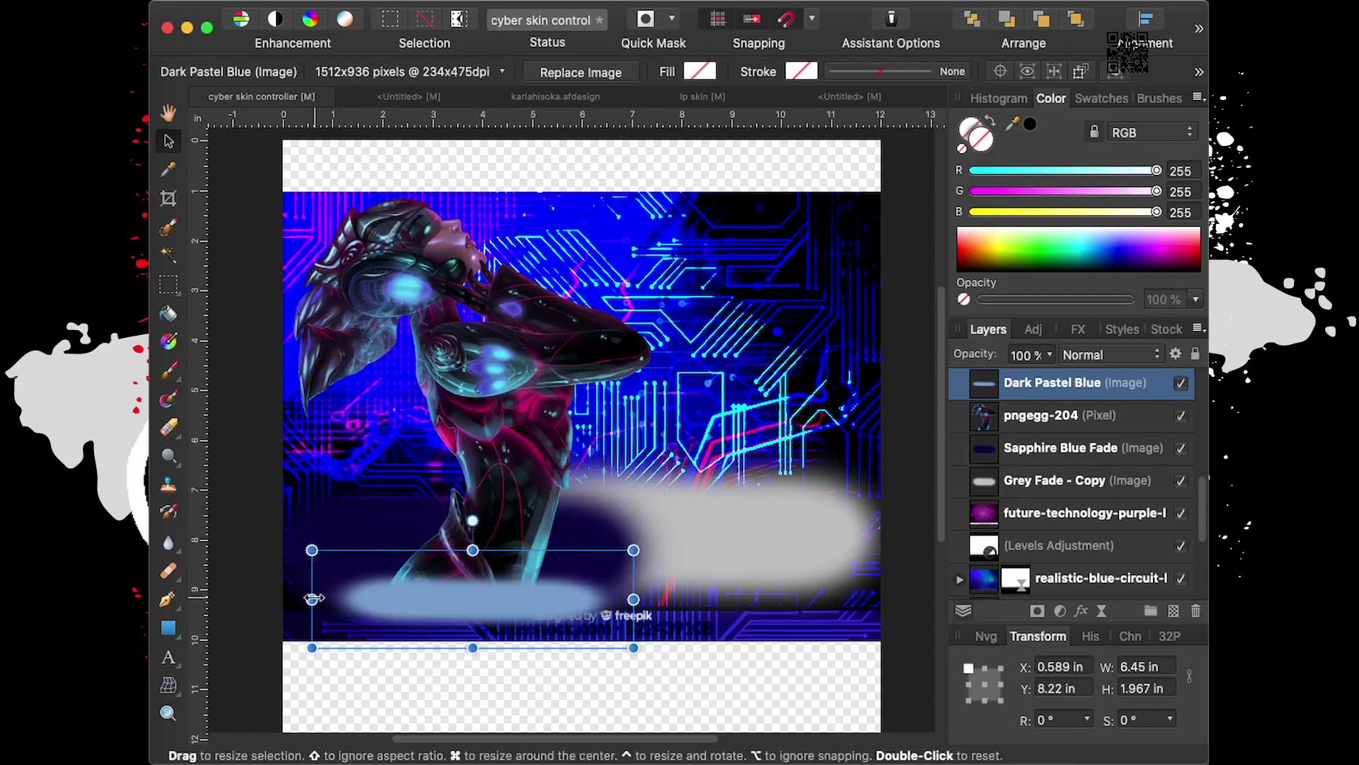
drag(312, 599, 258, 601)
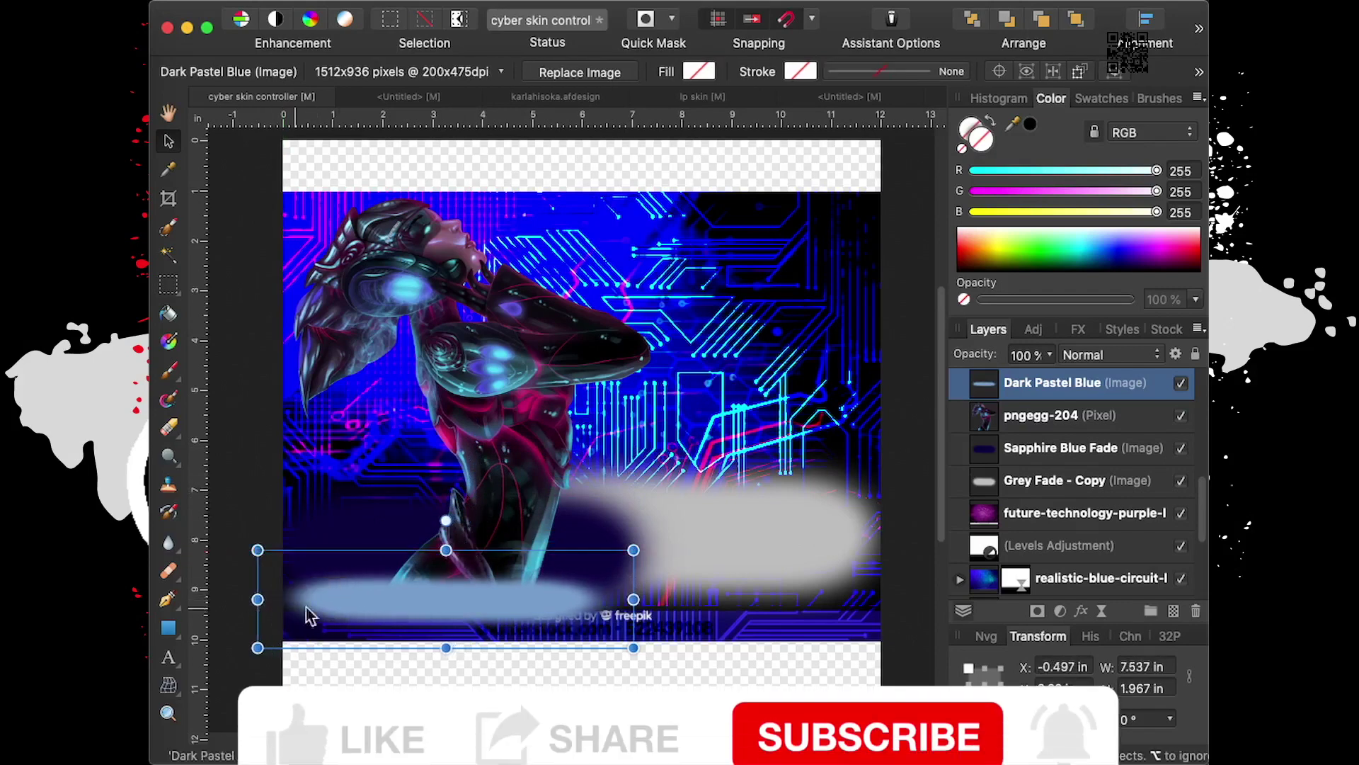
drag(634, 550, 889, 550)
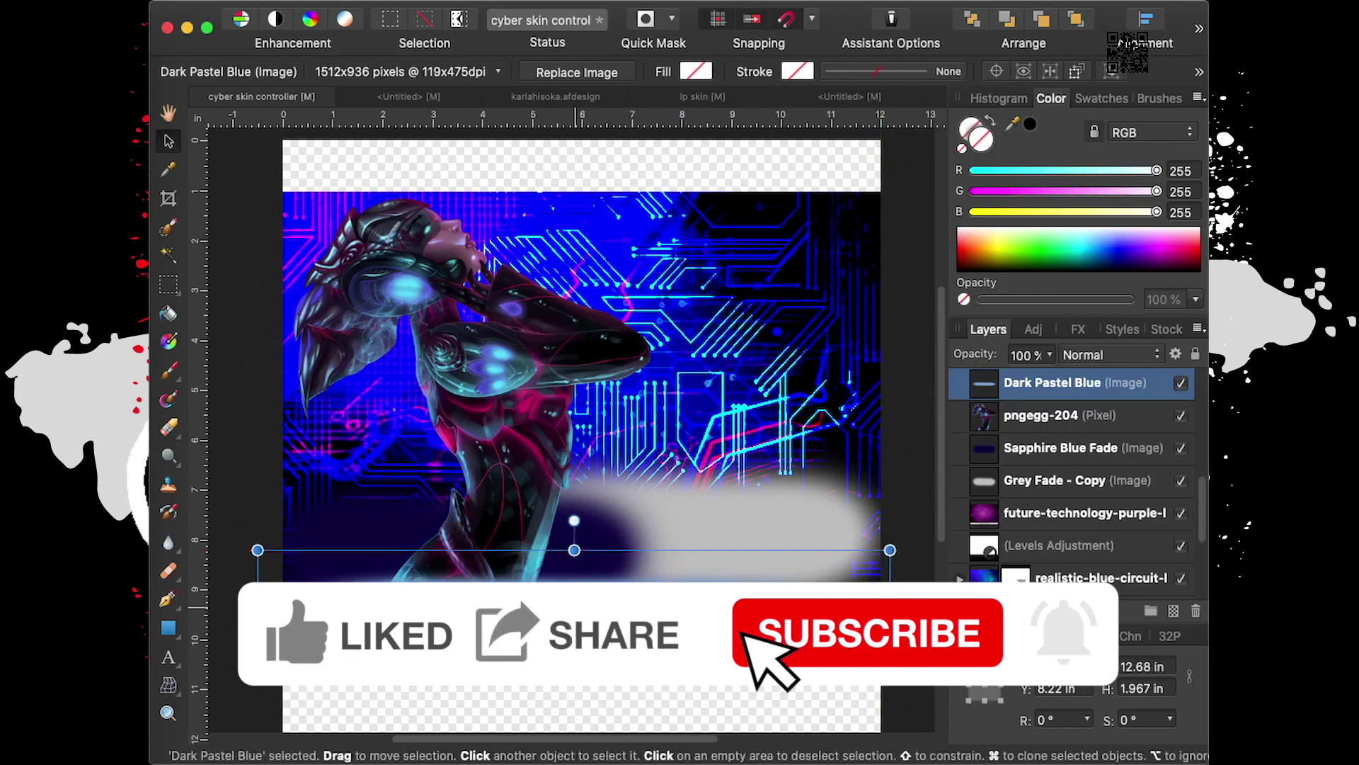
drag(257, 538, 255, 532)
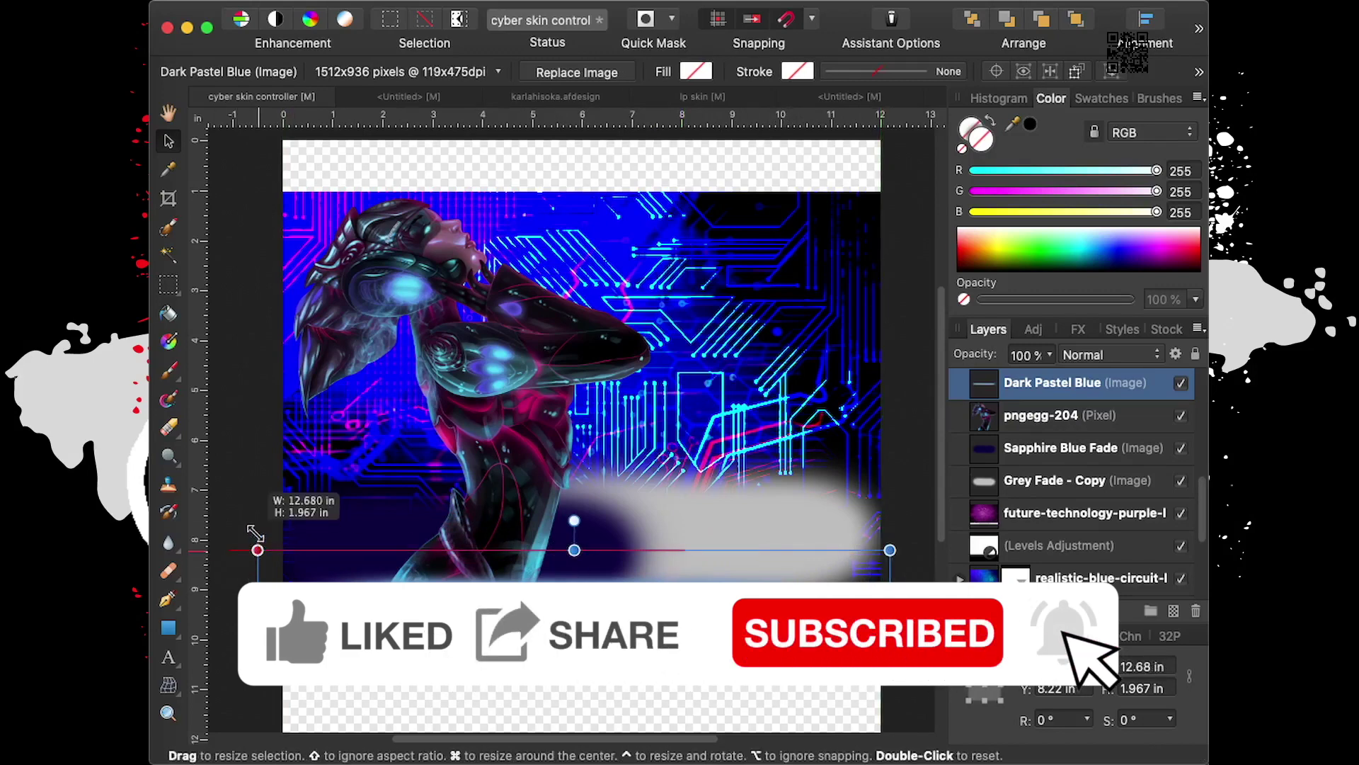
scroll(1089, 397, up, 1)
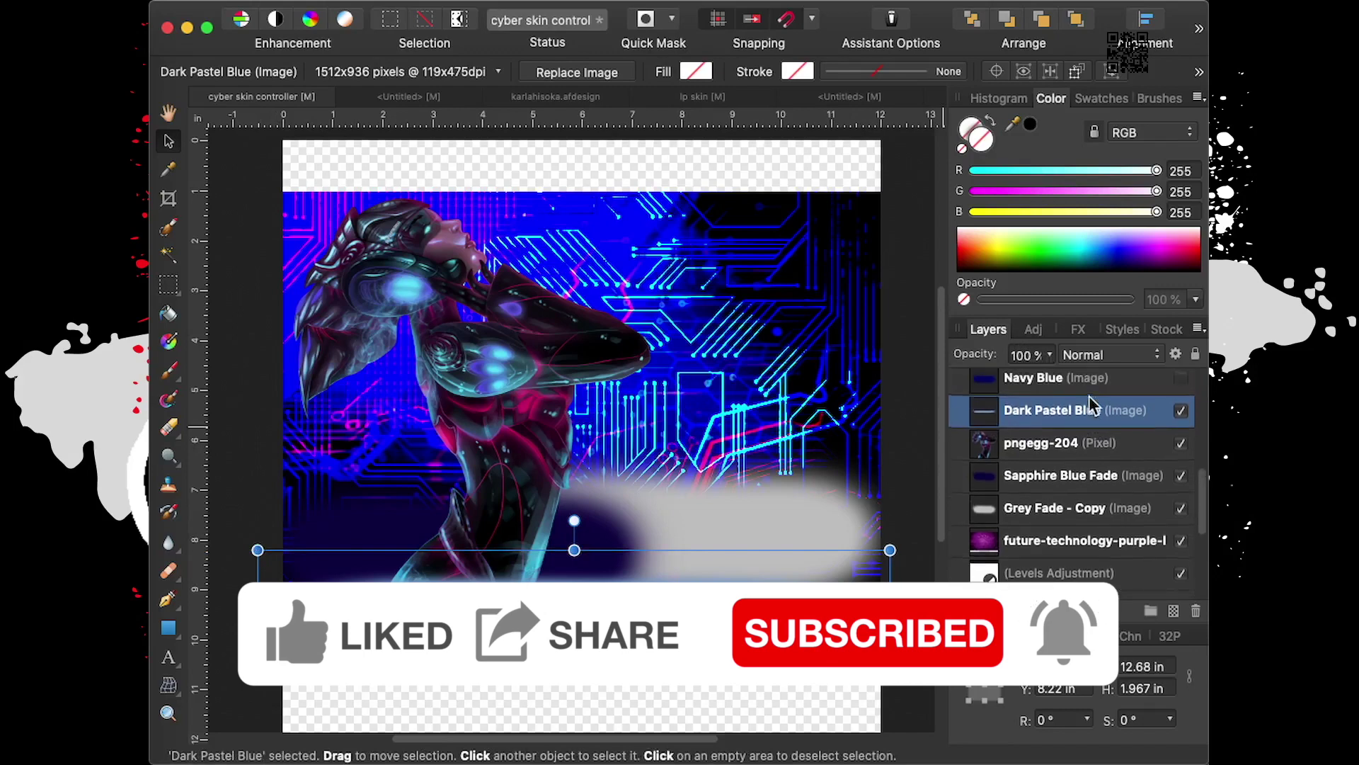
scroll(1089, 397, up, 2)
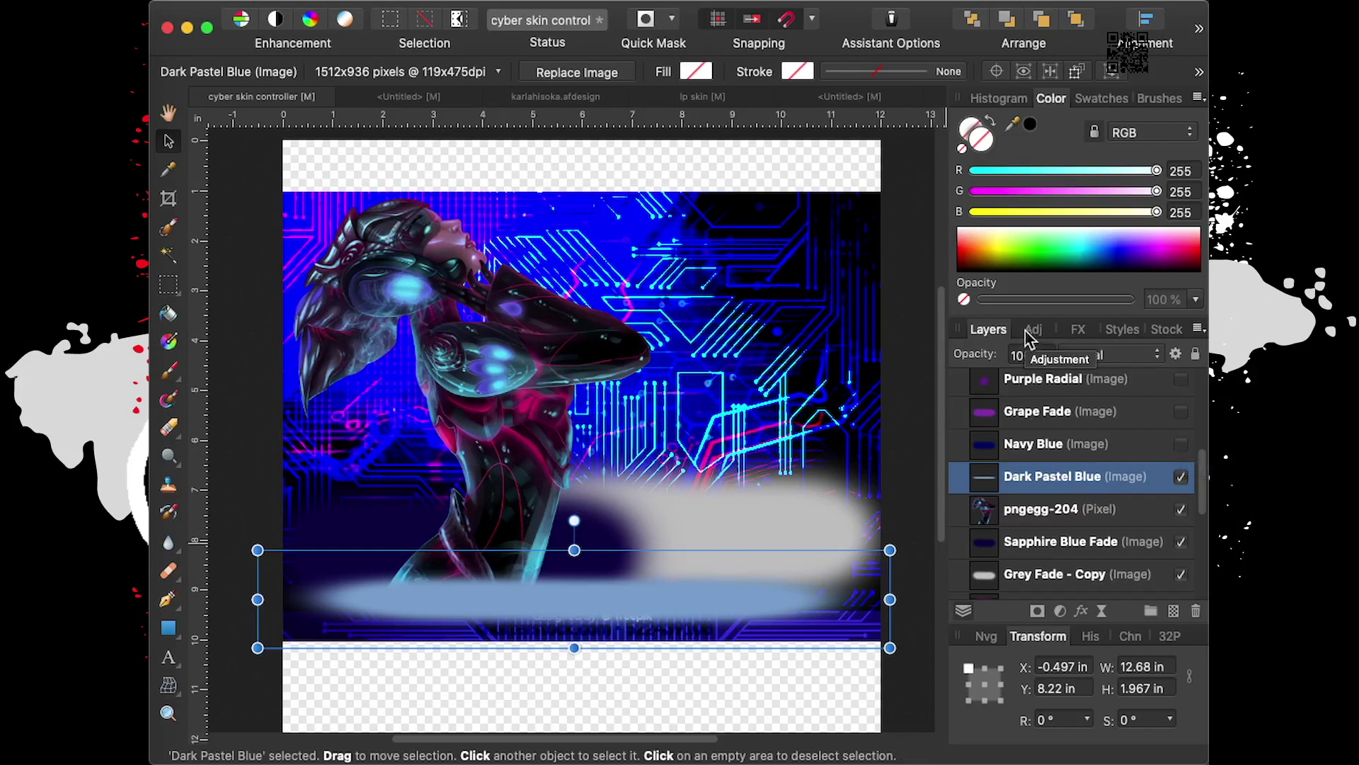
Set the Dark Pastel Blue band's blend mode to Linear Burn
click(1090, 354)
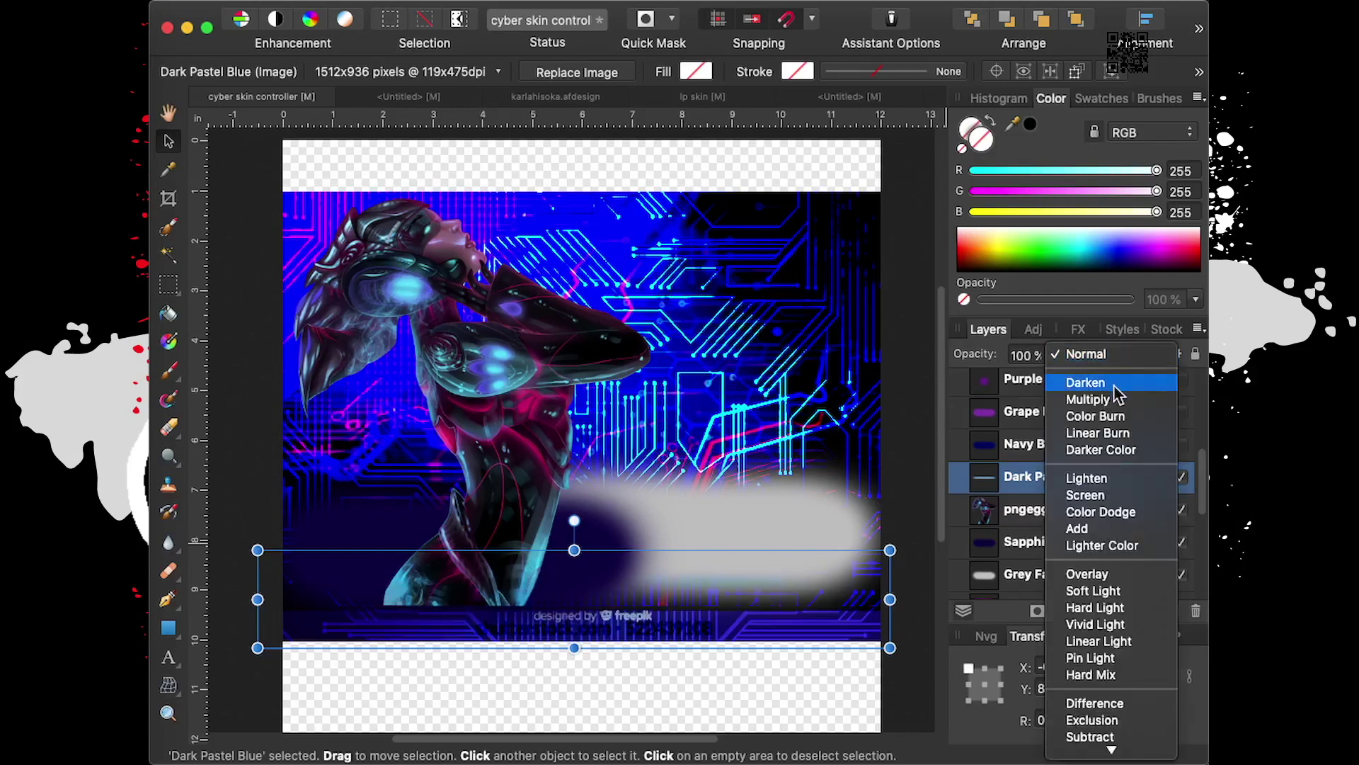
click(1127, 435)
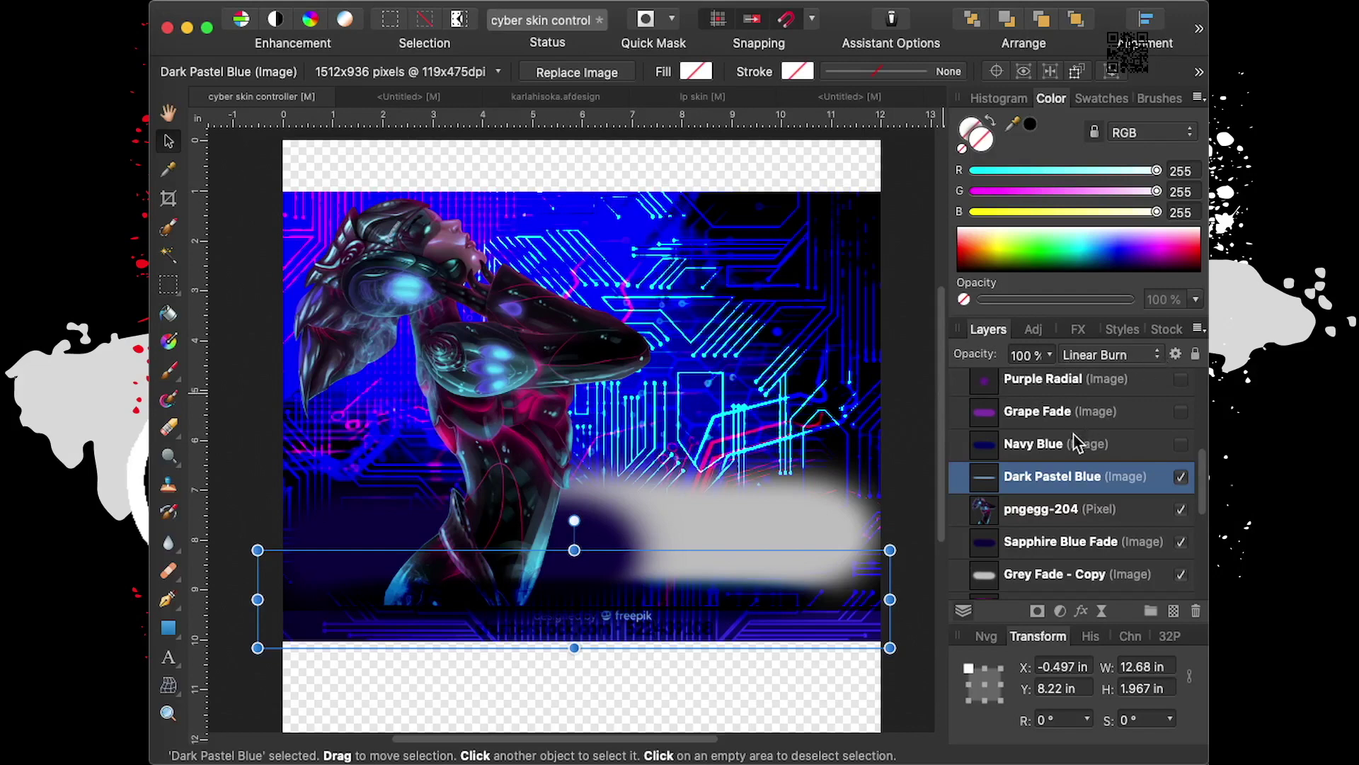
scroll(1144, 425, up, 2)
Select the White Radial layer, then the pngegg-204 cyborg woman layer
scroll(1144, 425, up, 1)
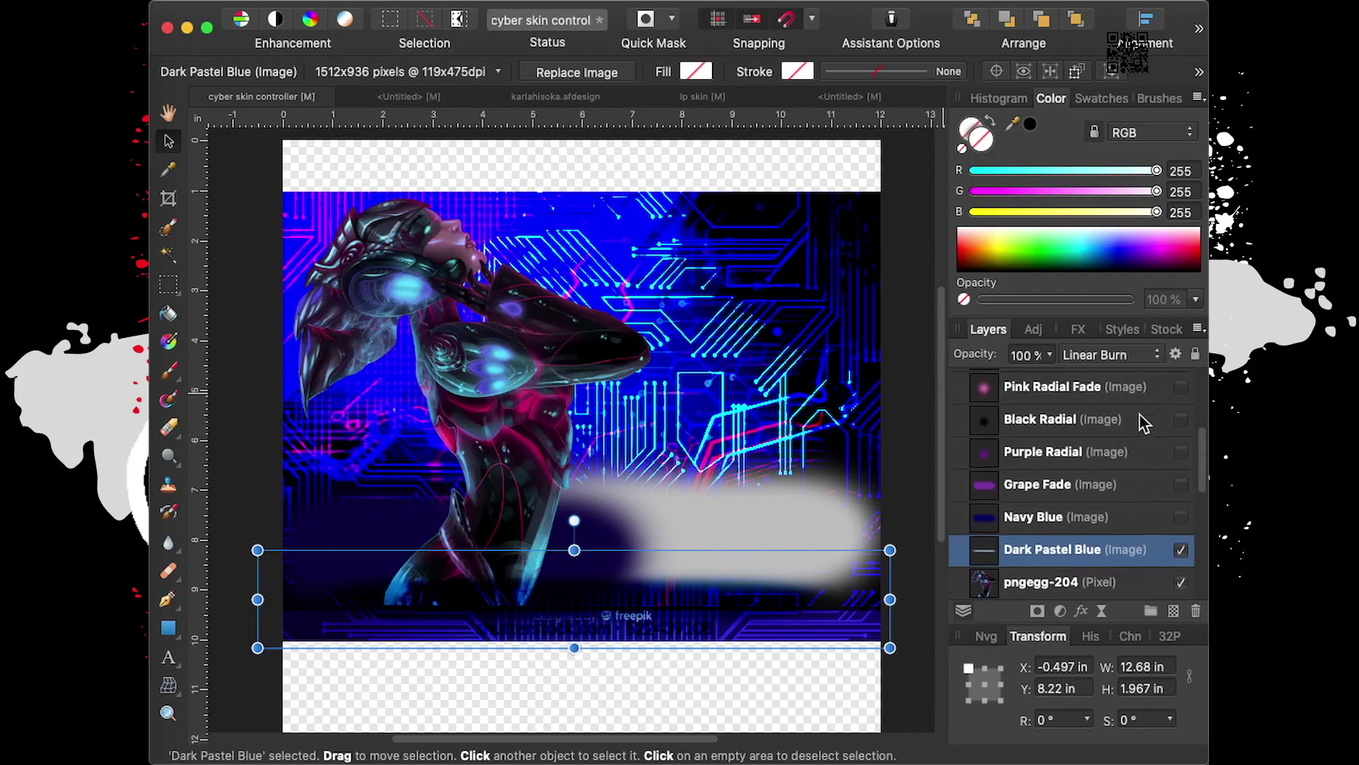
scroll(1144, 423, up, 1)
scroll(1143, 425, up, 2)
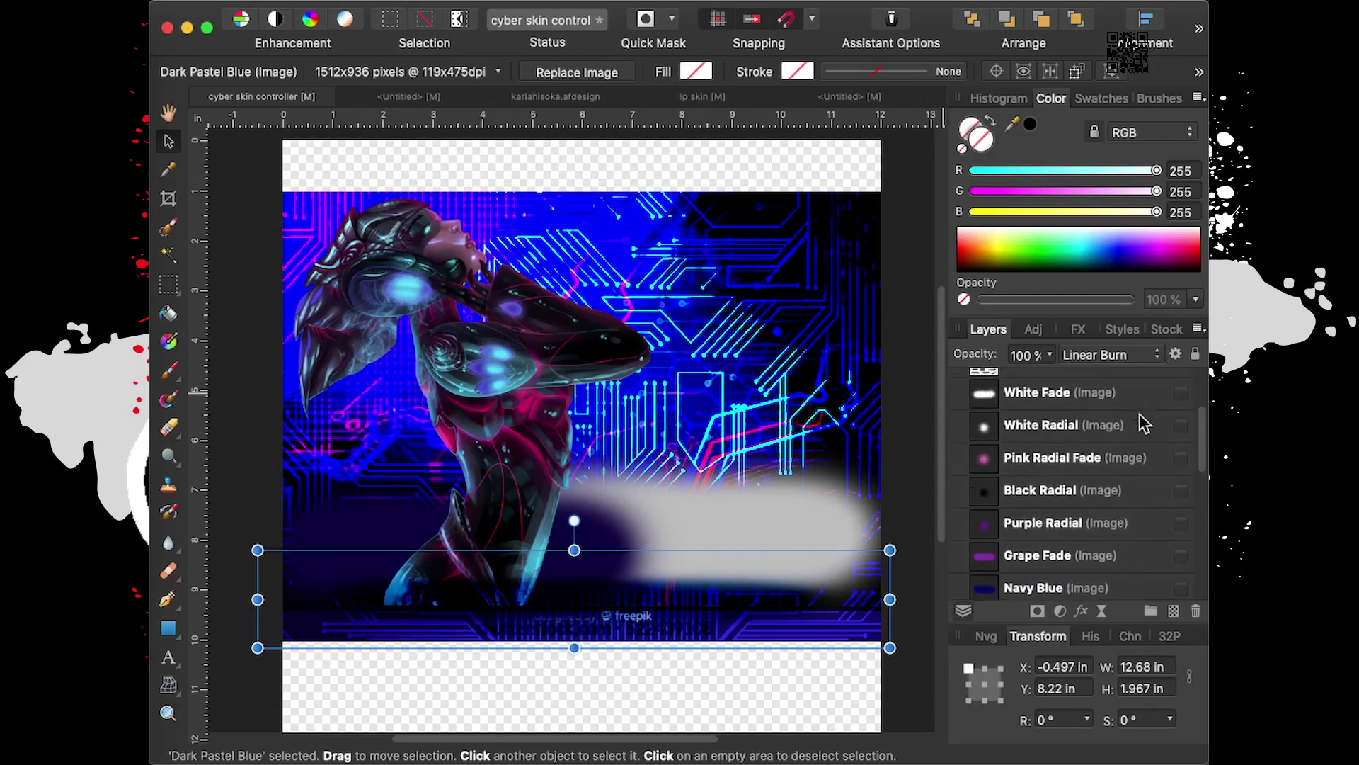
click(1120, 426)
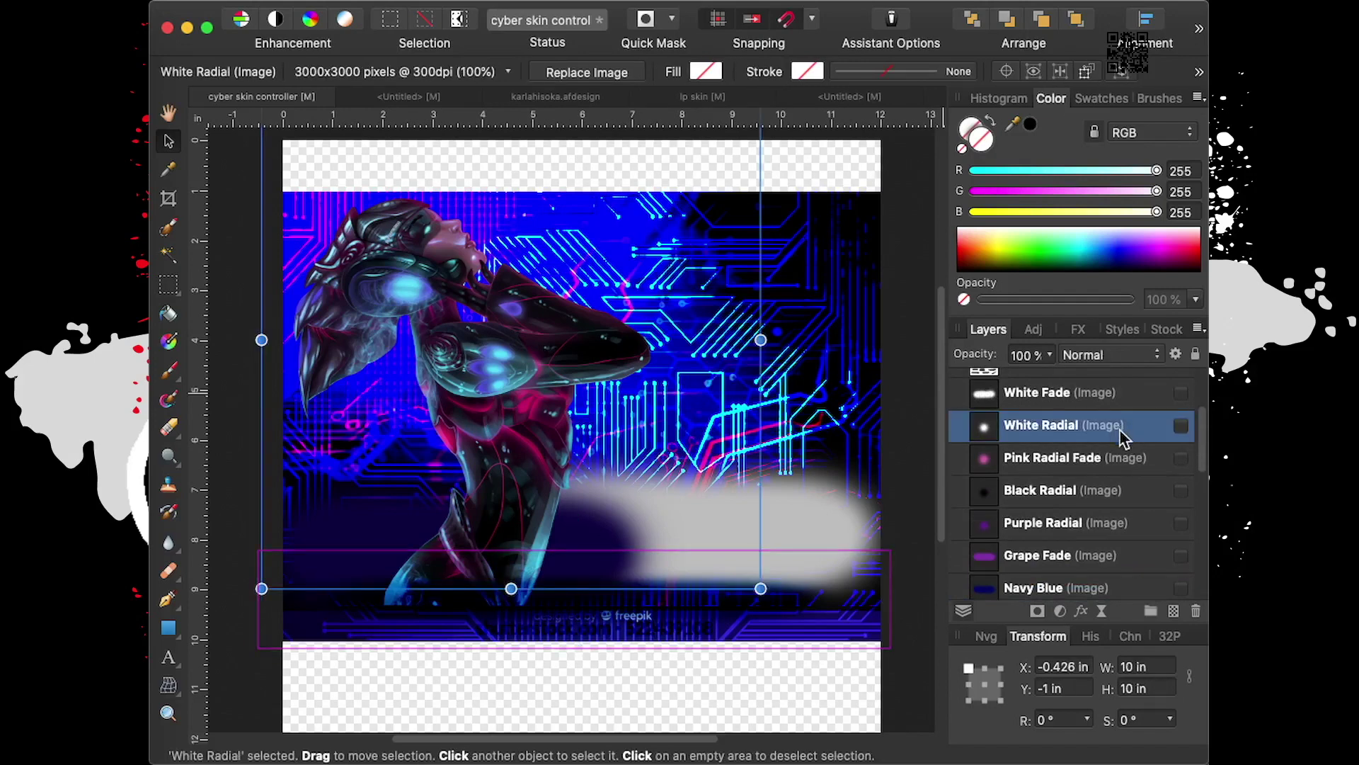
scroll(1105, 489, down, 2)
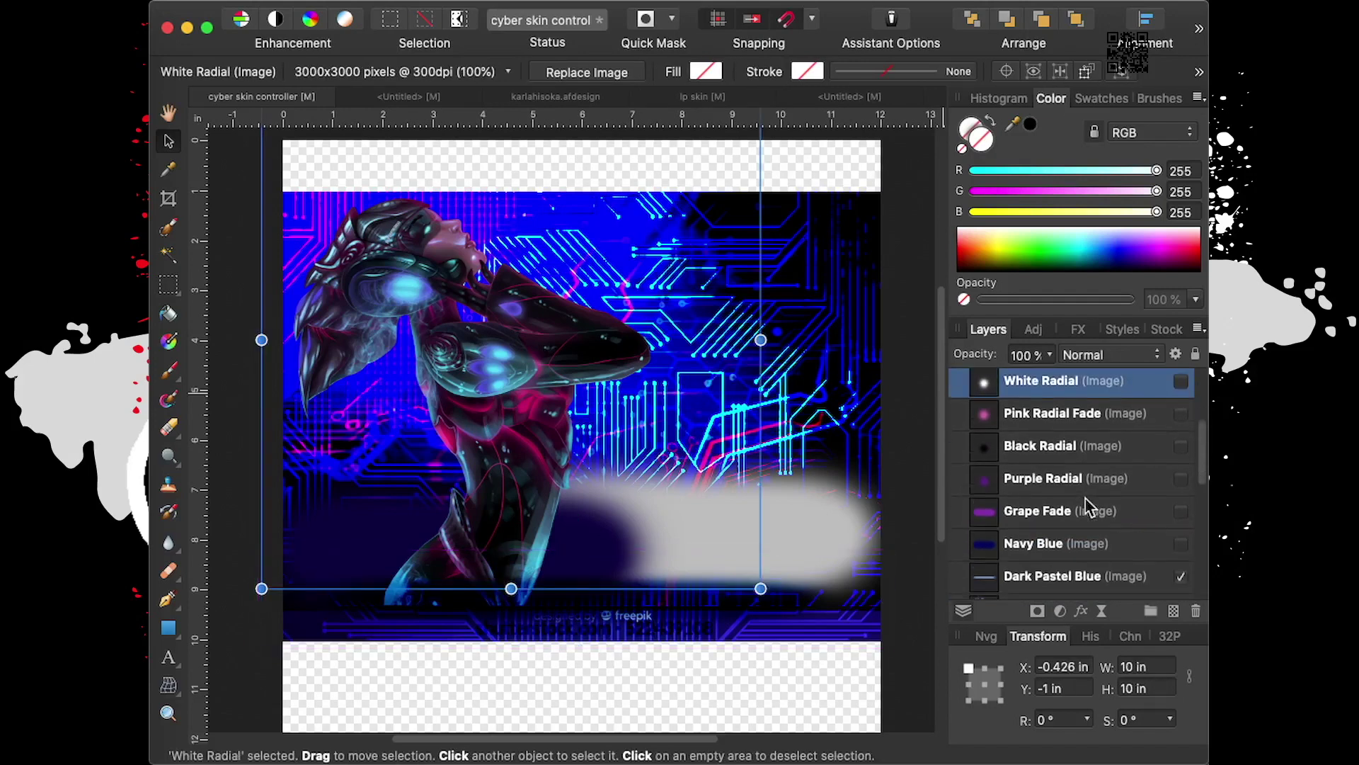
scroll(1087, 504, down, 5)
click(1088, 503)
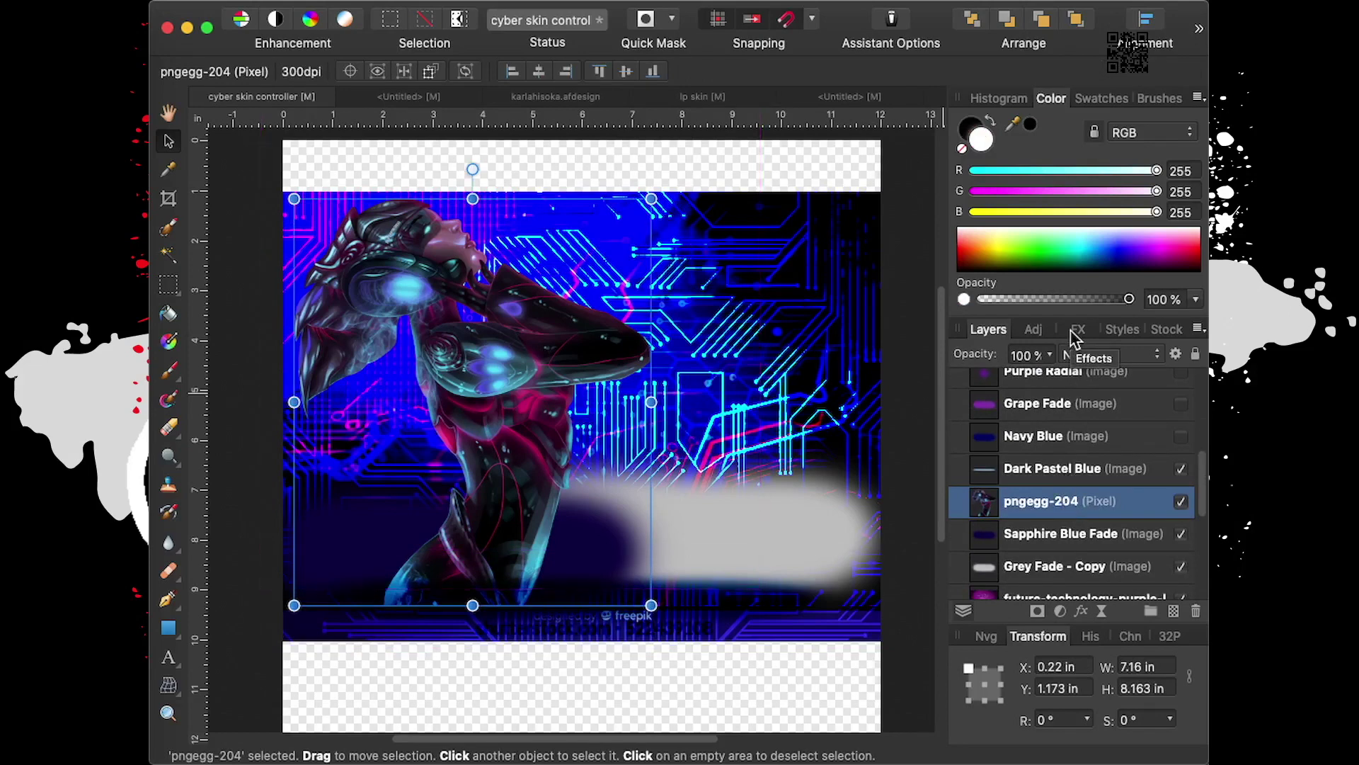
Browse the Styles, Effects and Adjustment tabs, then return to Layers
click(1131, 330)
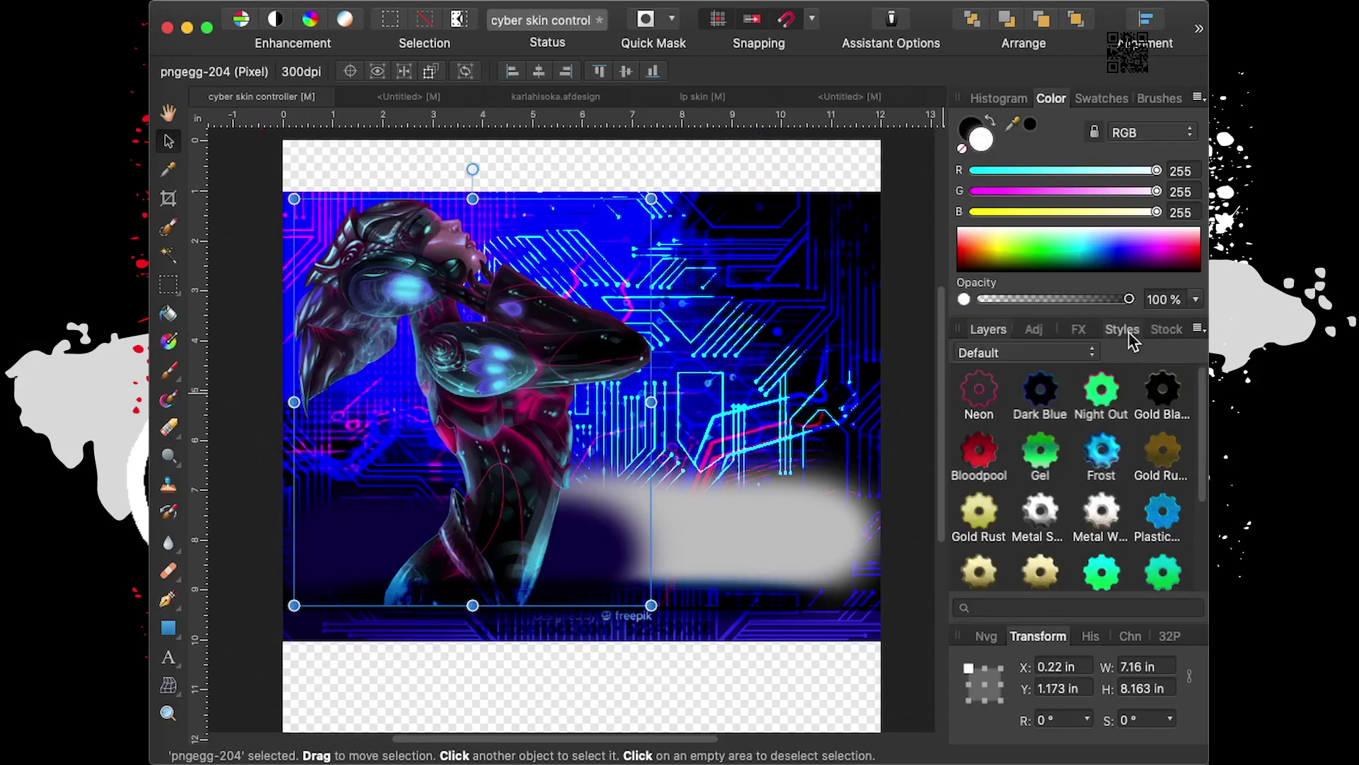
click(1081, 331)
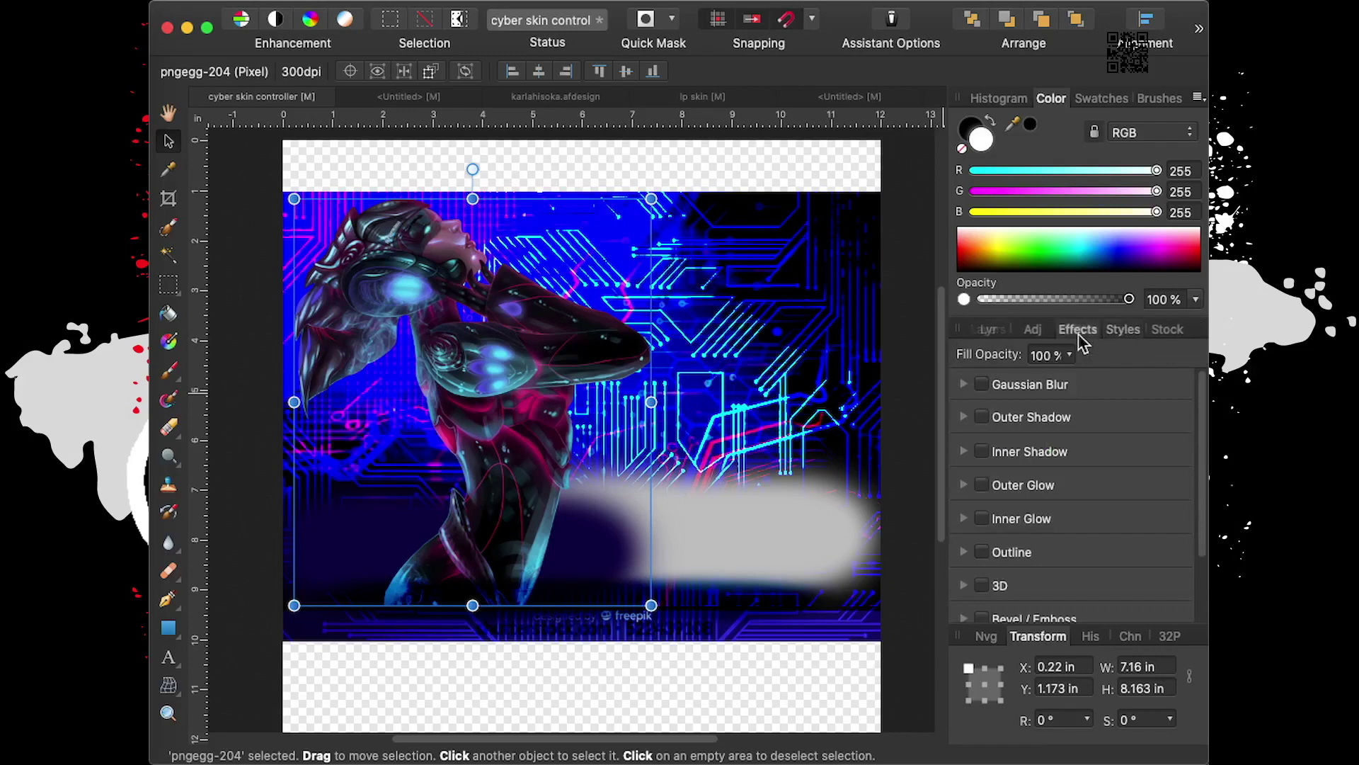
click(1034, 333)
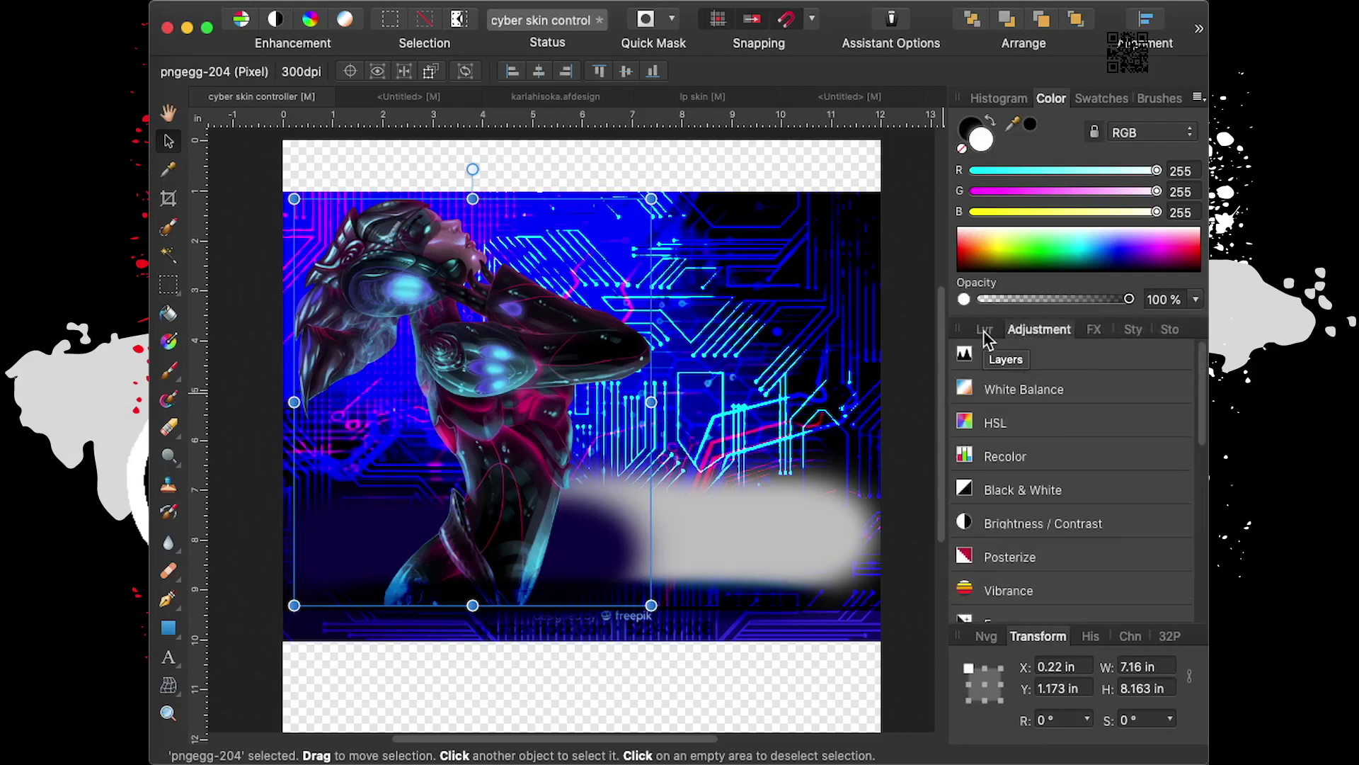
click(987, 332)
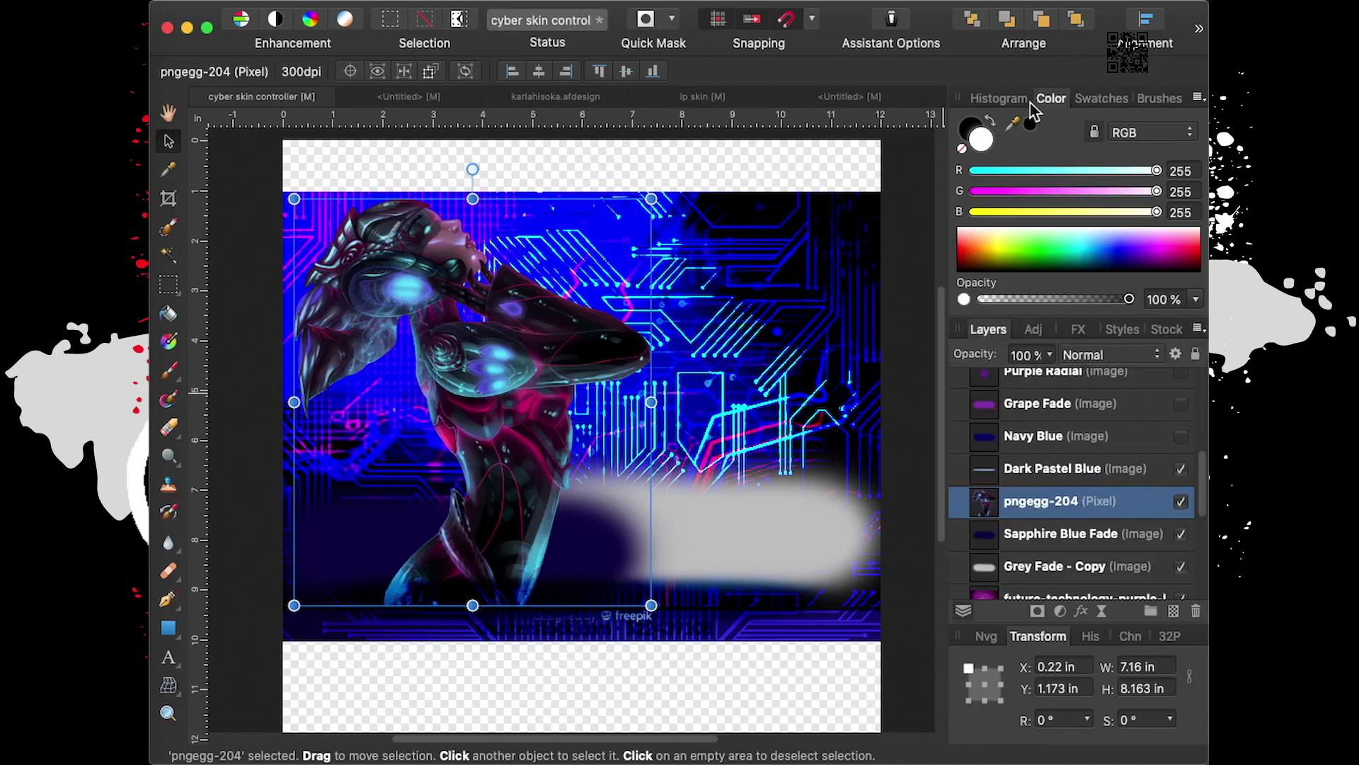
Move the Histogram tab after Brushes, return to Color, and bring up View > Studio
click(984, 102)
drag(1014, 103, 1195, 105)
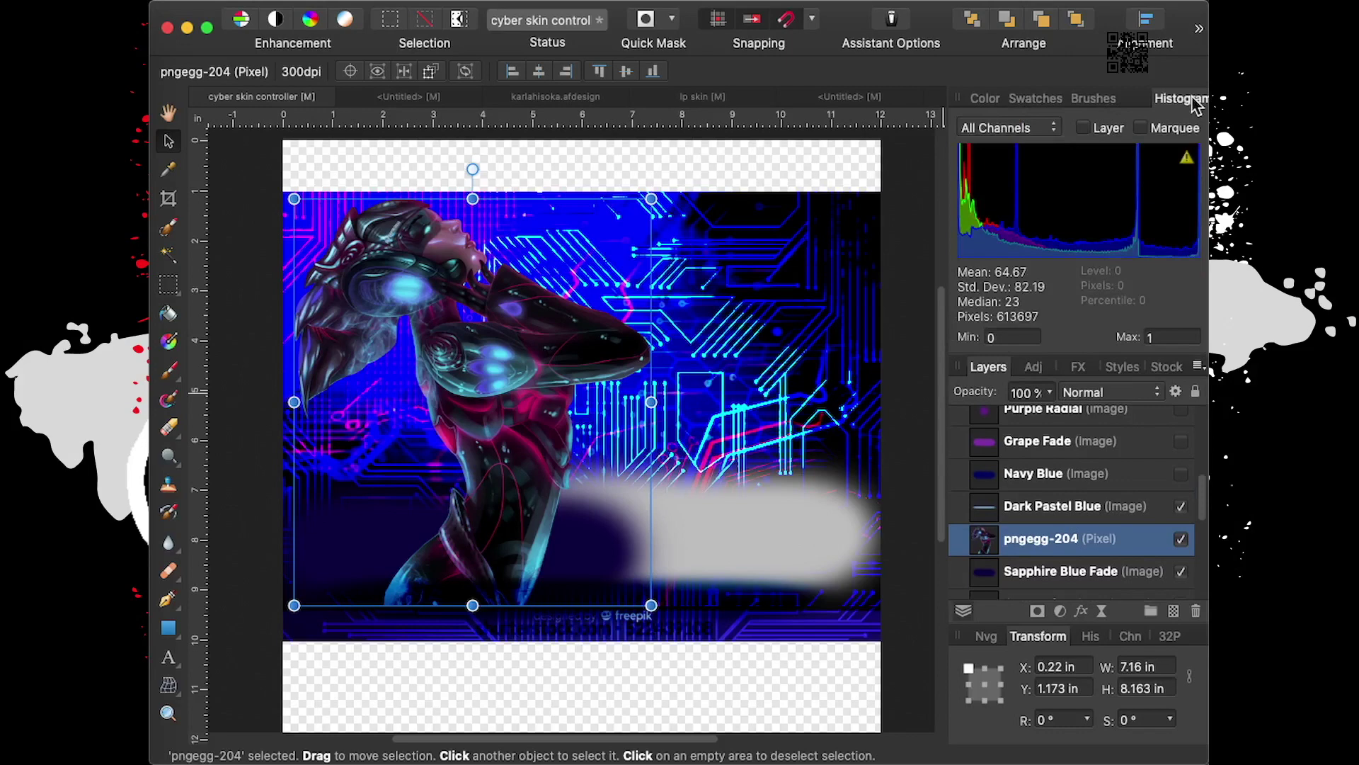
click(986, 102)
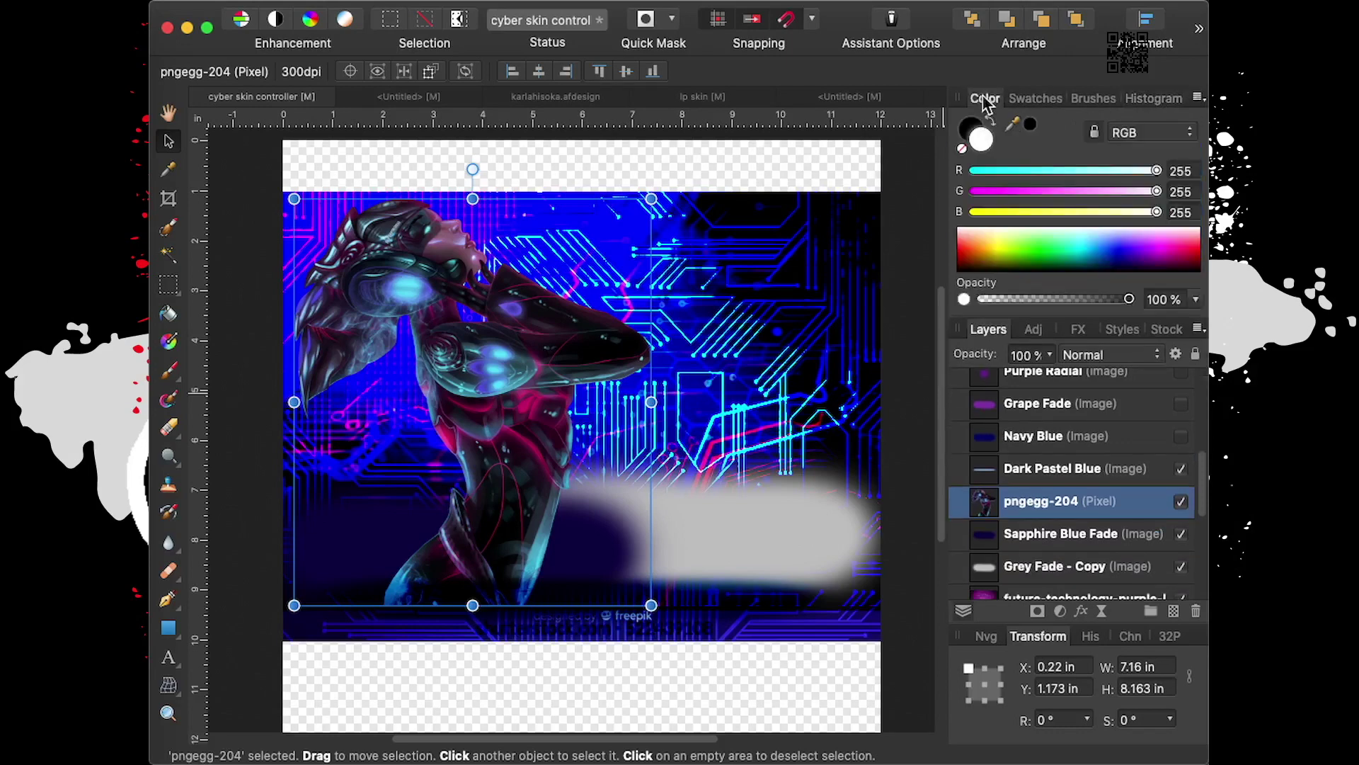
click(567, 0)
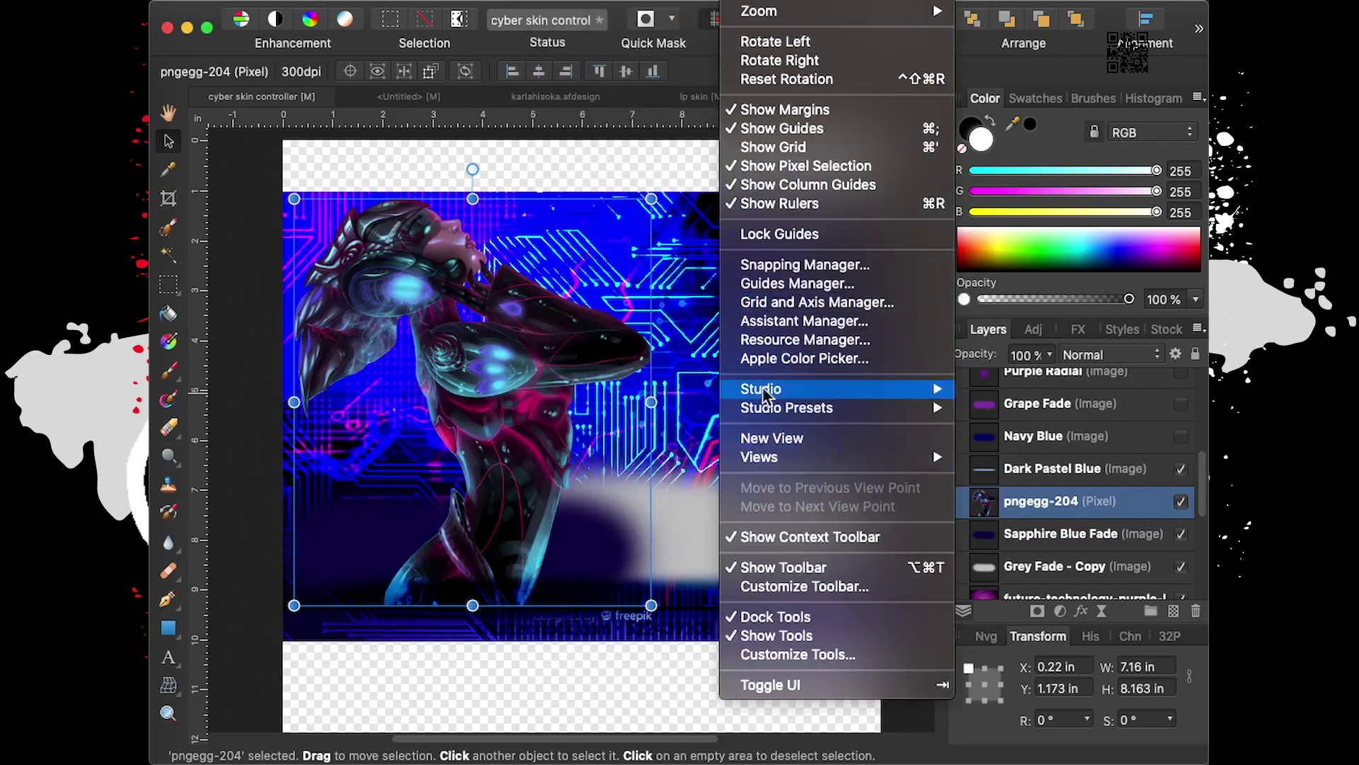
mouse_move(760, 389)
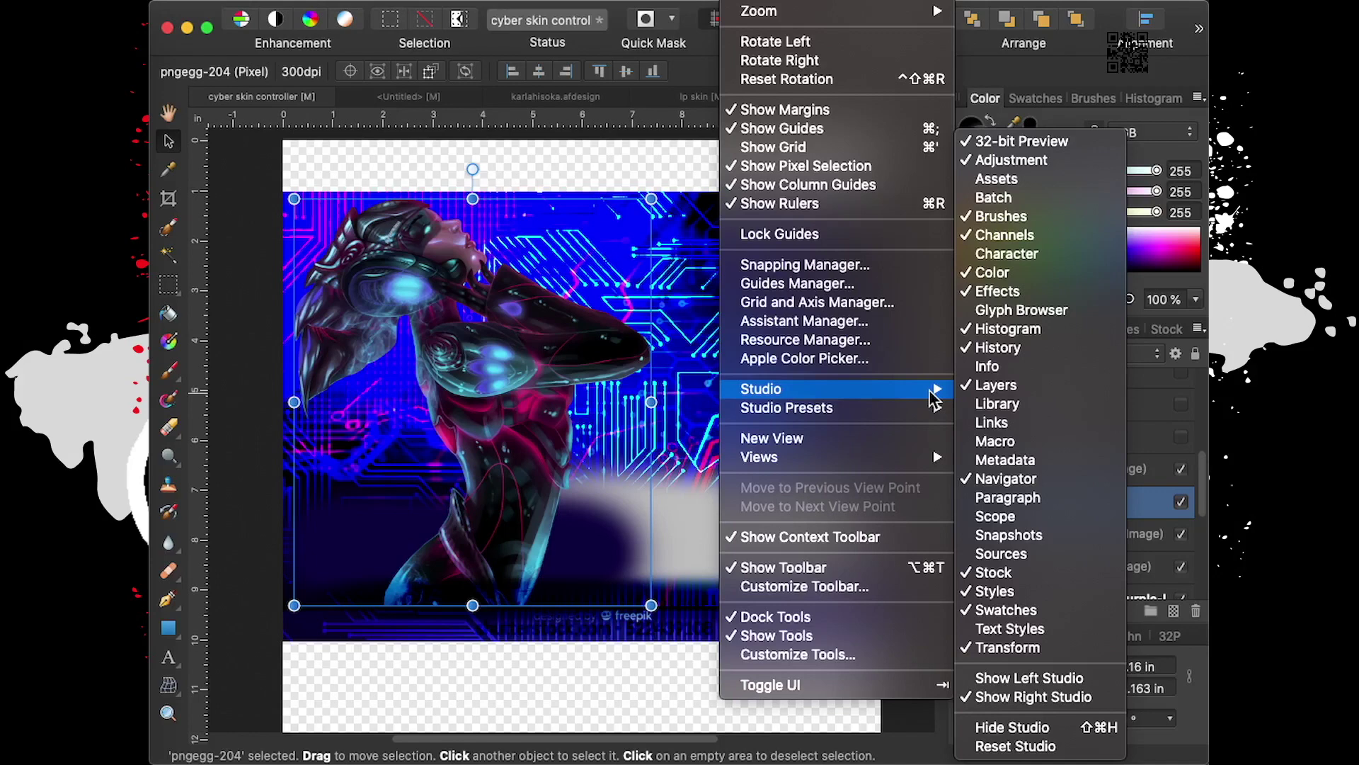
Open the Glyph Browser and dock it into the Layers panel group
click(1114, 309)
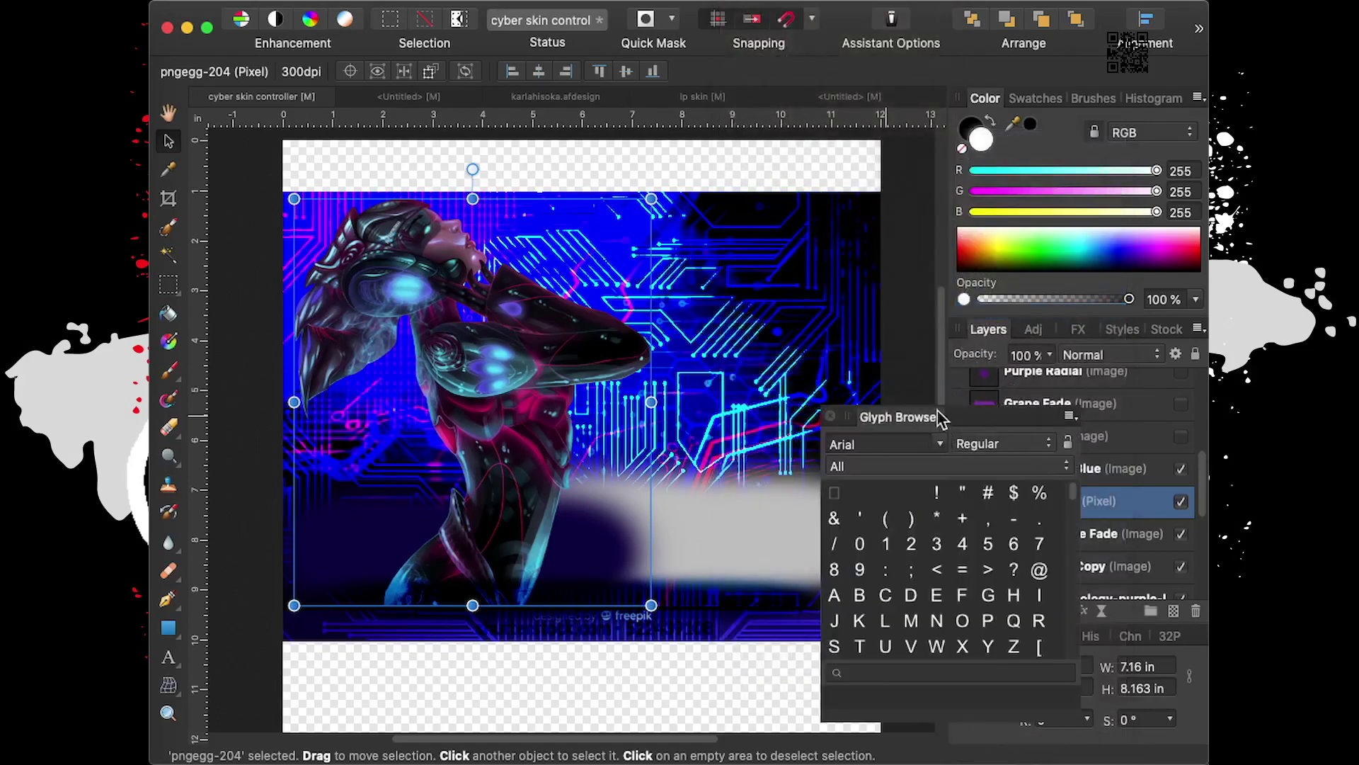
drag(897, 418, 1068, 408)
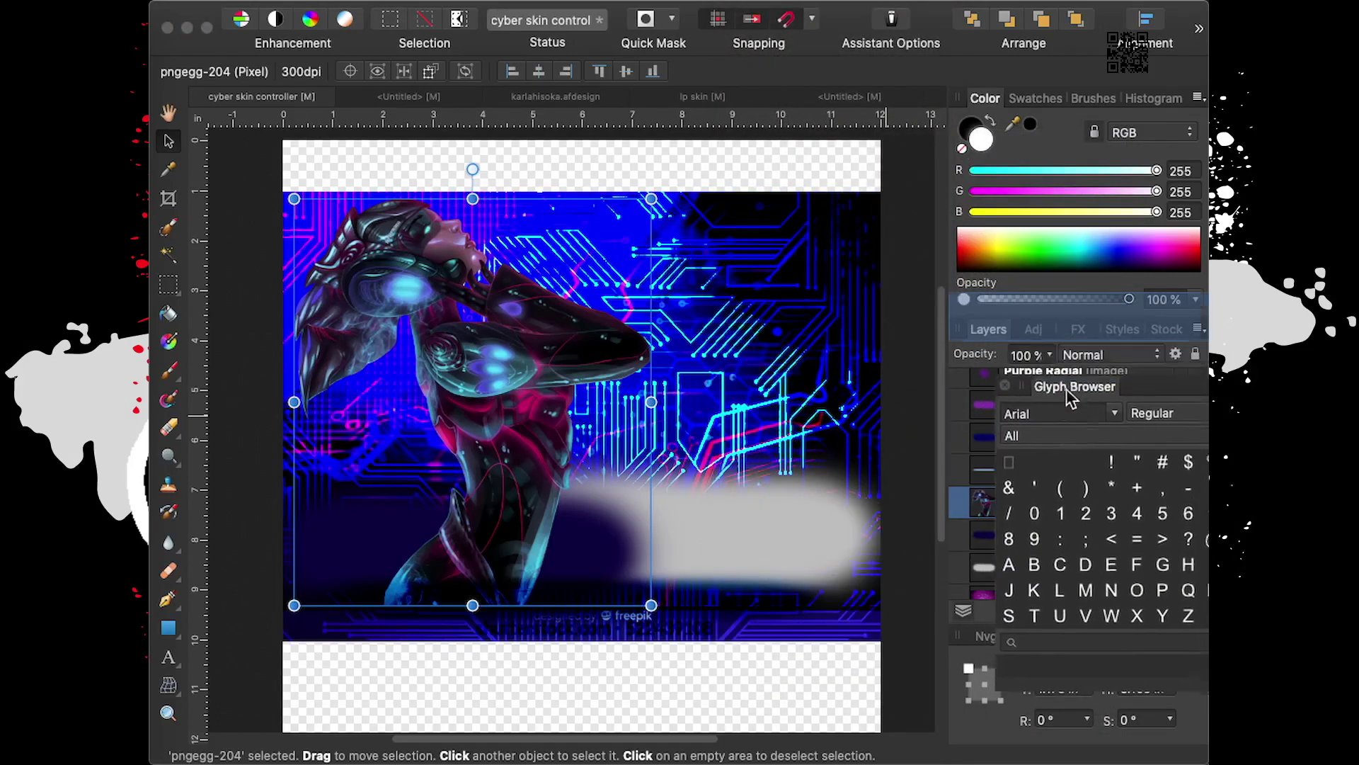
mouse_move(1067, 408)
mouse_down()
mouse_move(1096, 333)
mouse_move(1060, 351)
mouse_up()
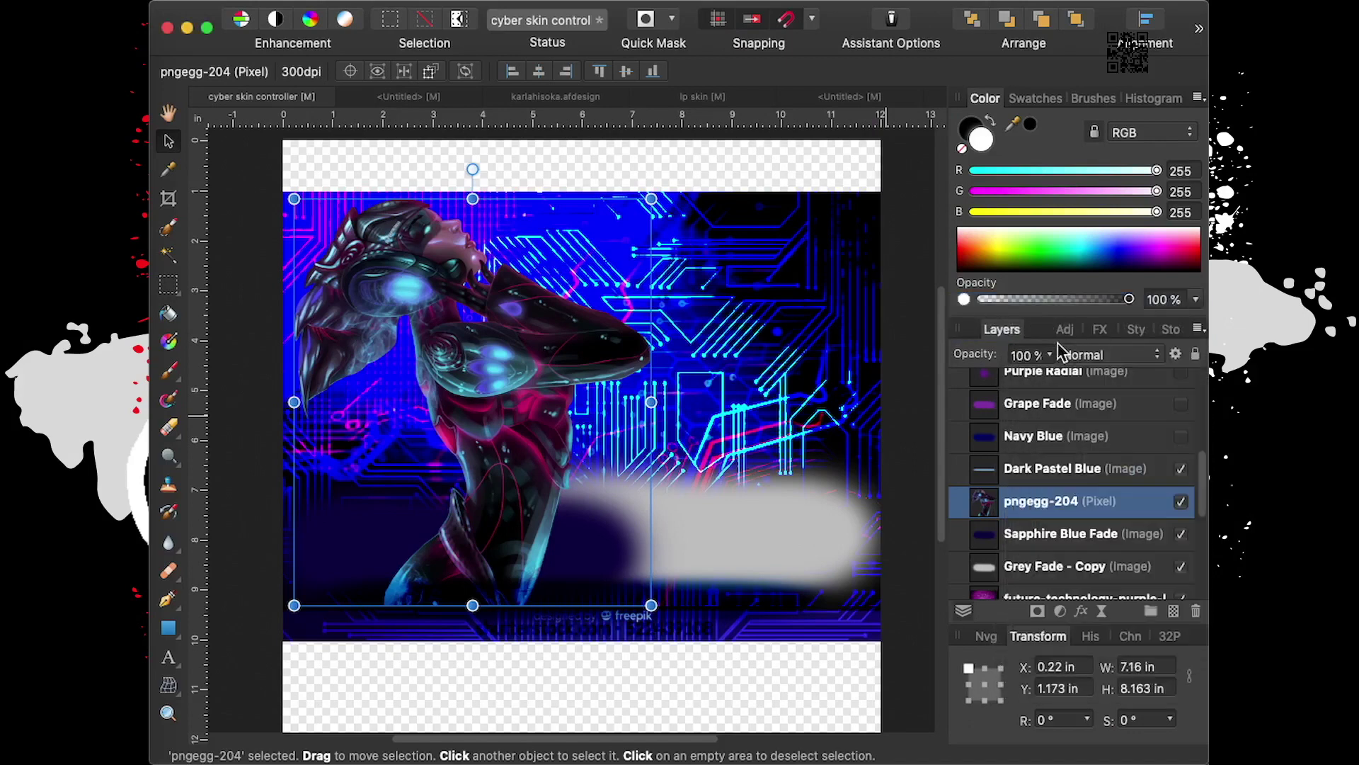
mouse_move(1099, 349)
mouse_down()
mouse_move(1090, 343)
mouse_move(1176, 335)
mouse_move(1150, 352)
mouse_up()
Reorder the Styles tab, show the Glyph Browser, and select the future-technology background
click(1149, 331)
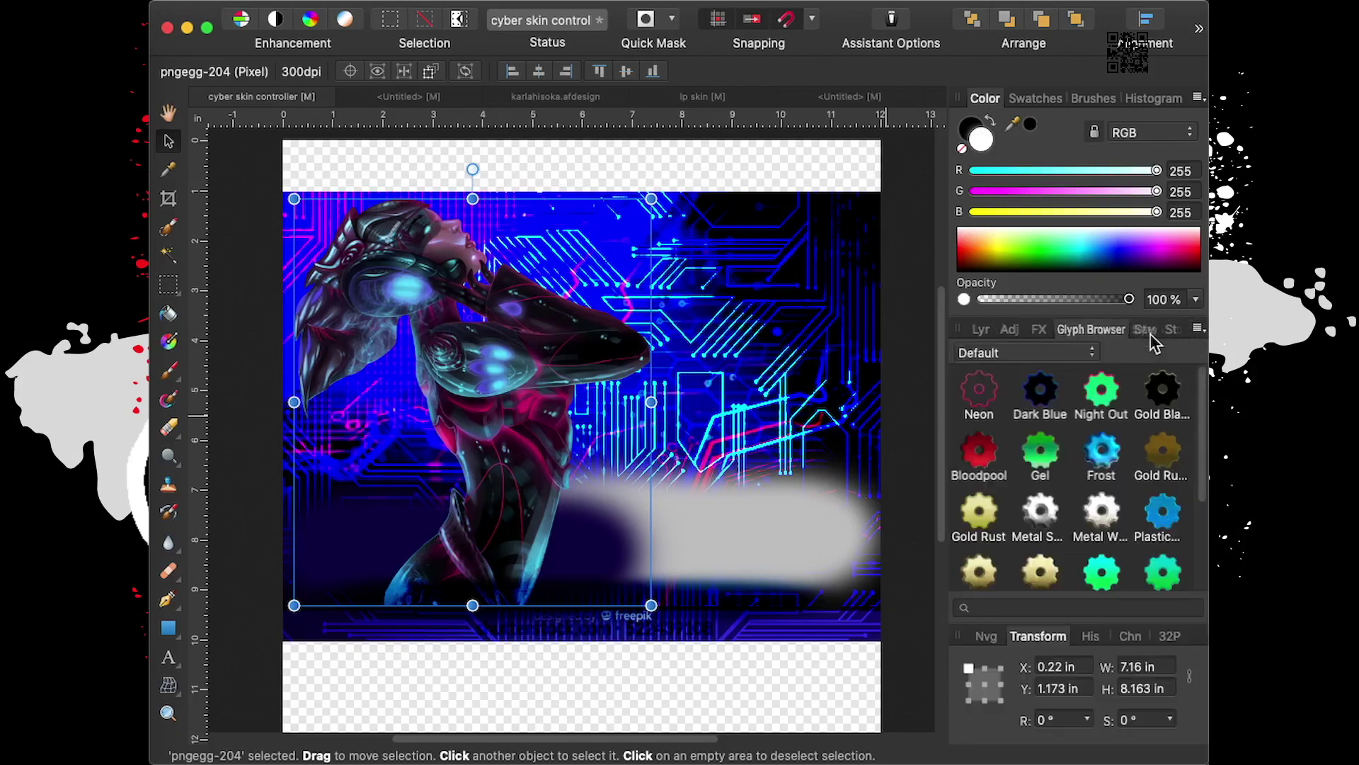
drag(1132, 331, 1081, 335)
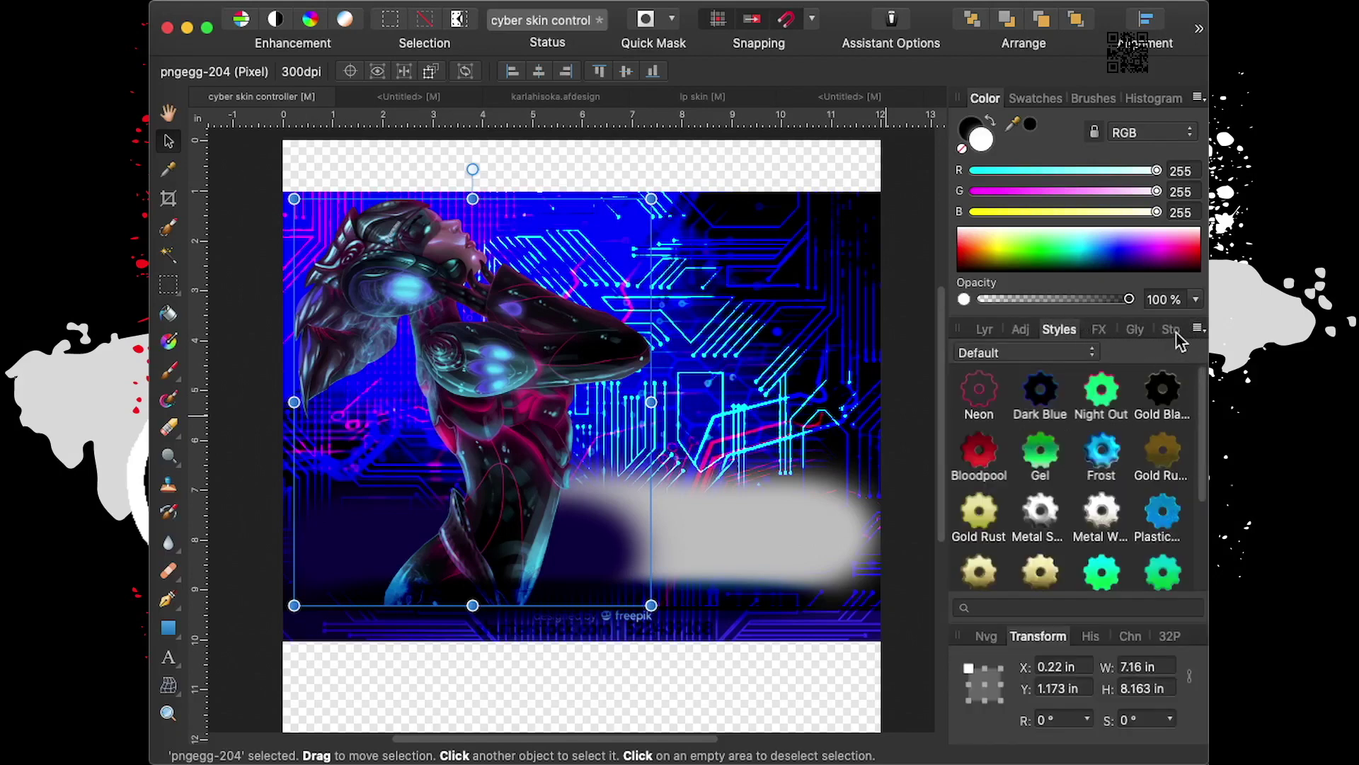
click(1130, 333)
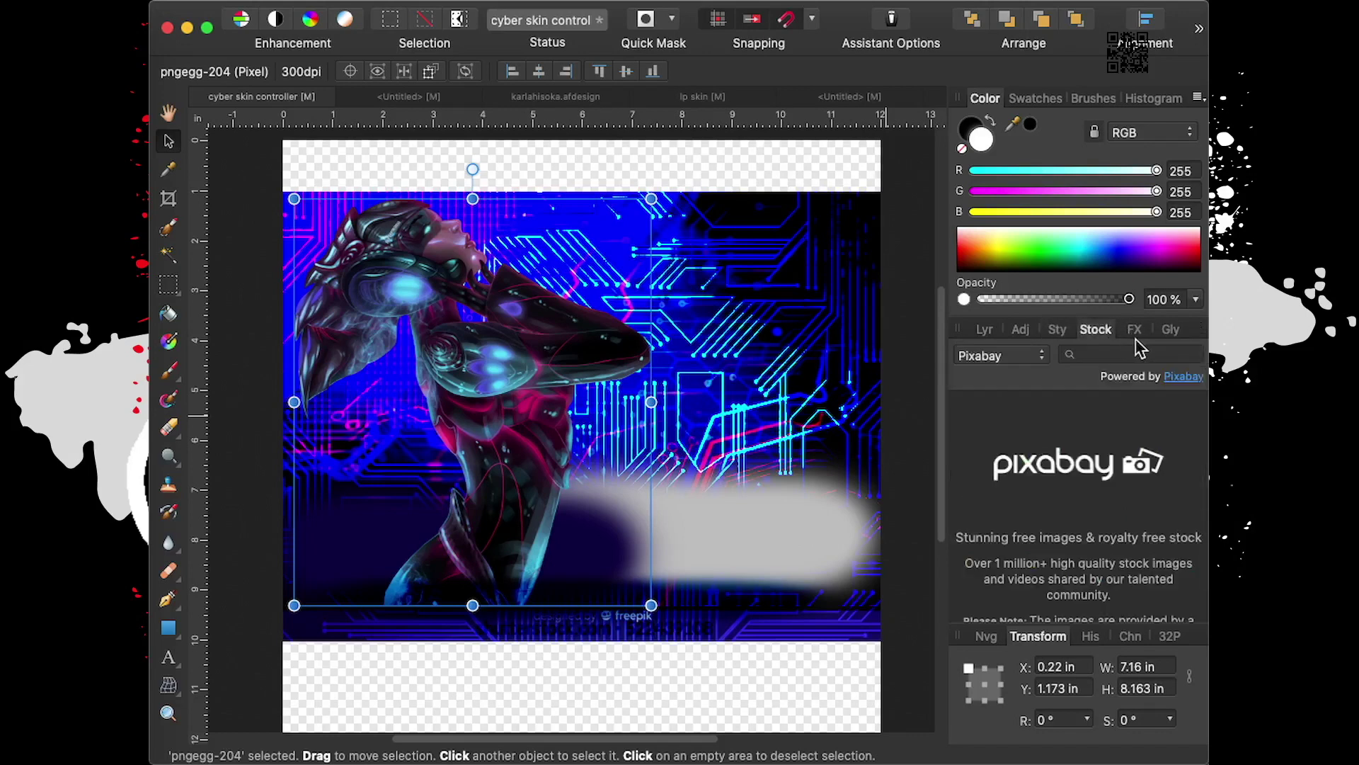
click(1175, 329)
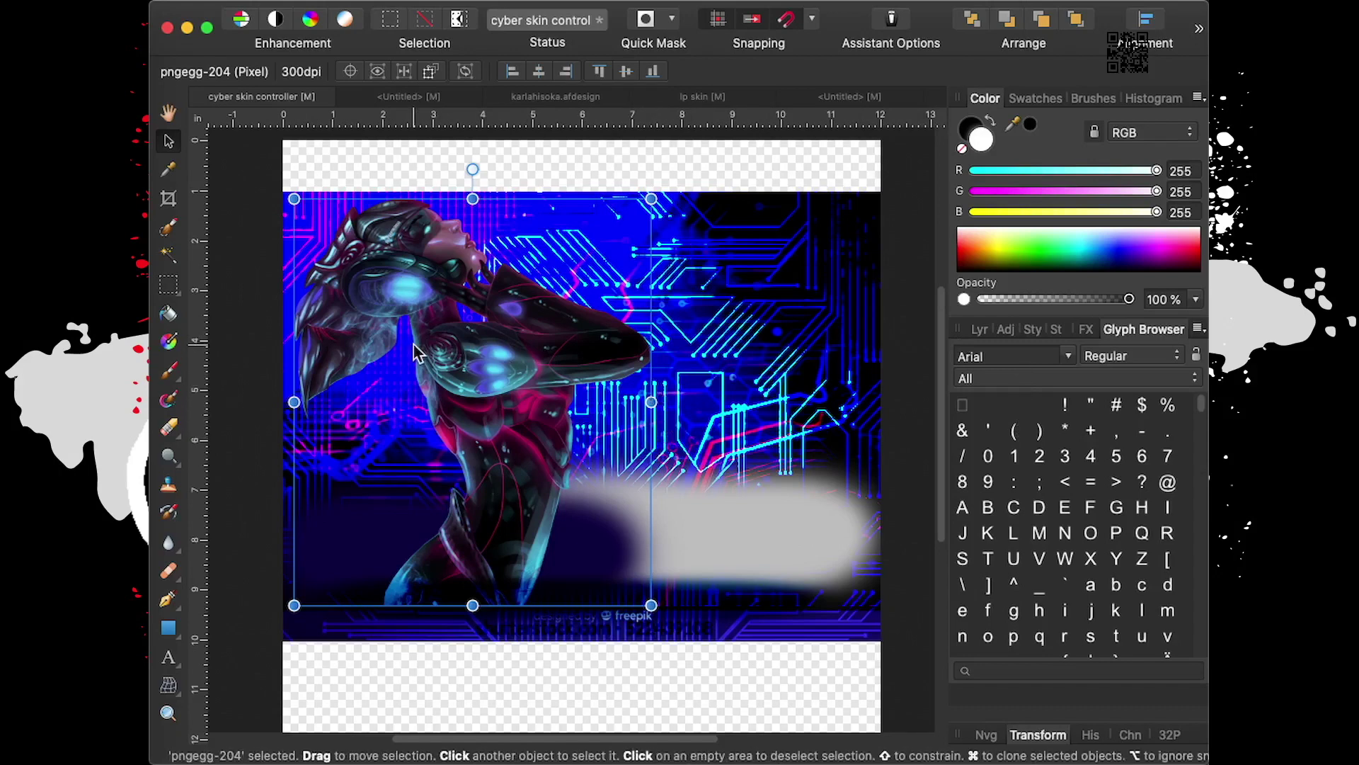
click(623, 488)
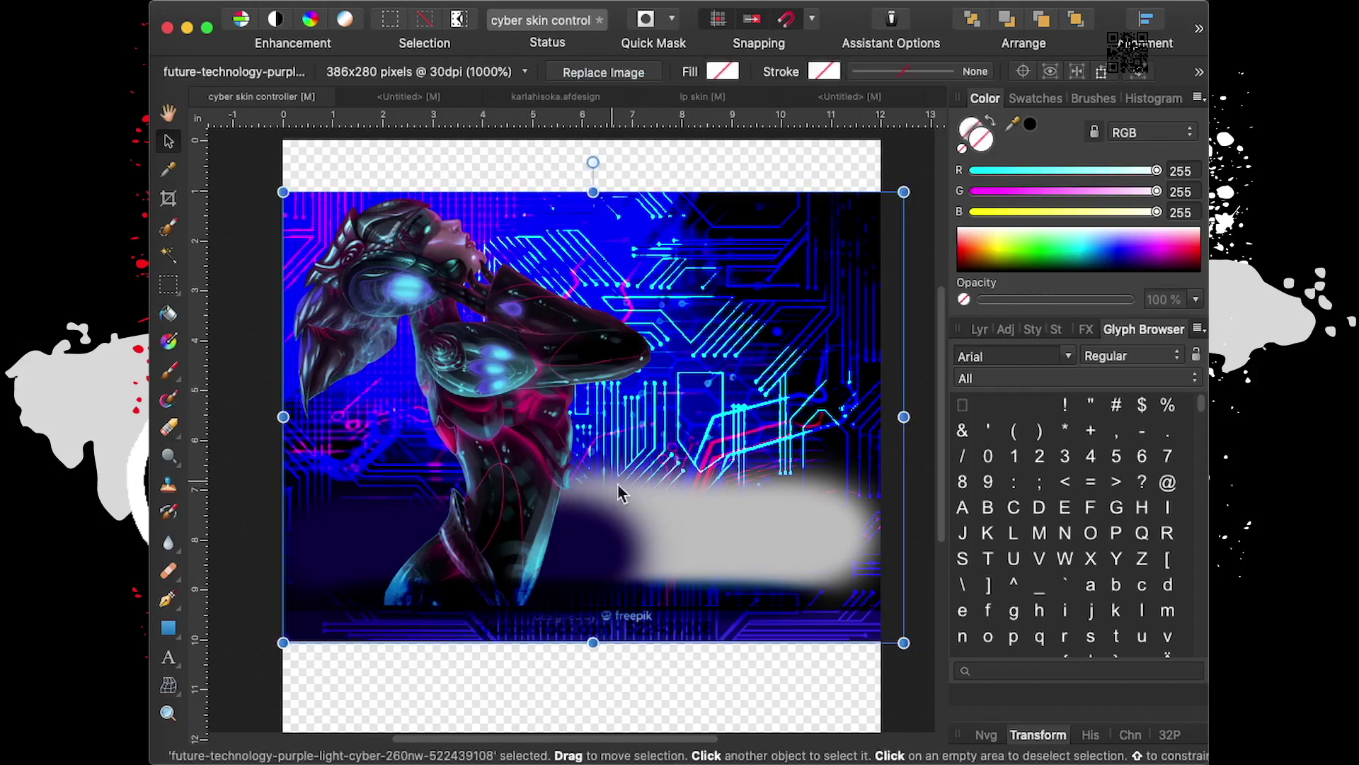
Return to the Layers list and select the pngegg-204 pixel layer of the cyborg woman
click(979, 329)
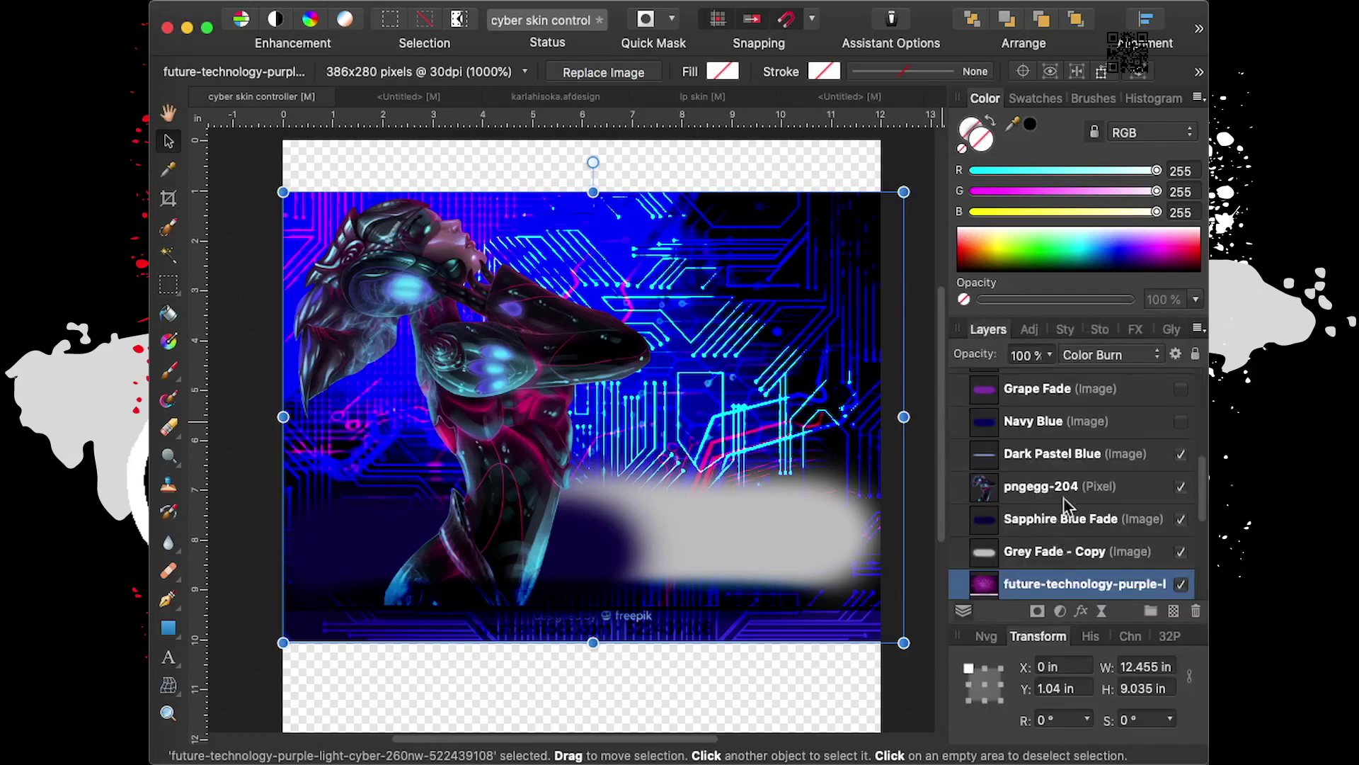
scroll(1061, 505, down, 1)
scroll(1066, 500, down, 2)
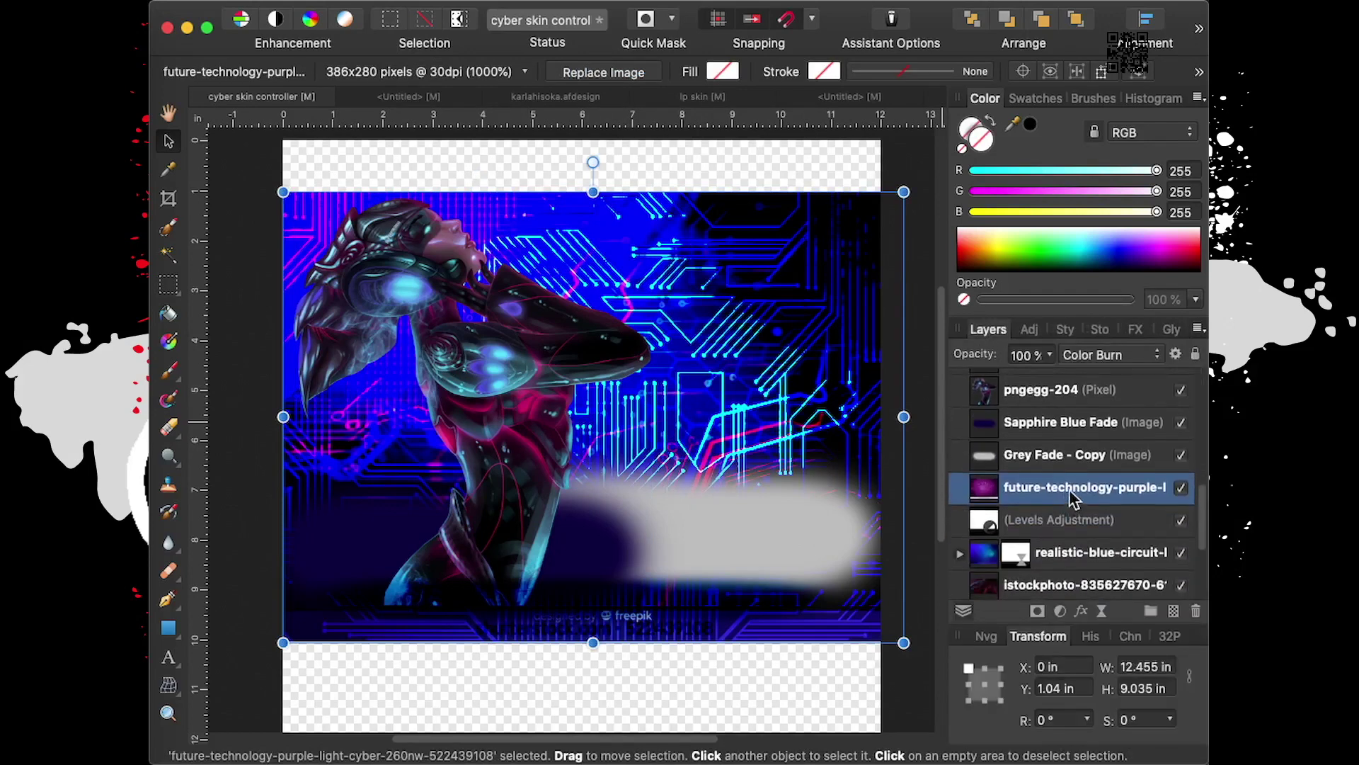
scroll(1069, 490, down, 2)
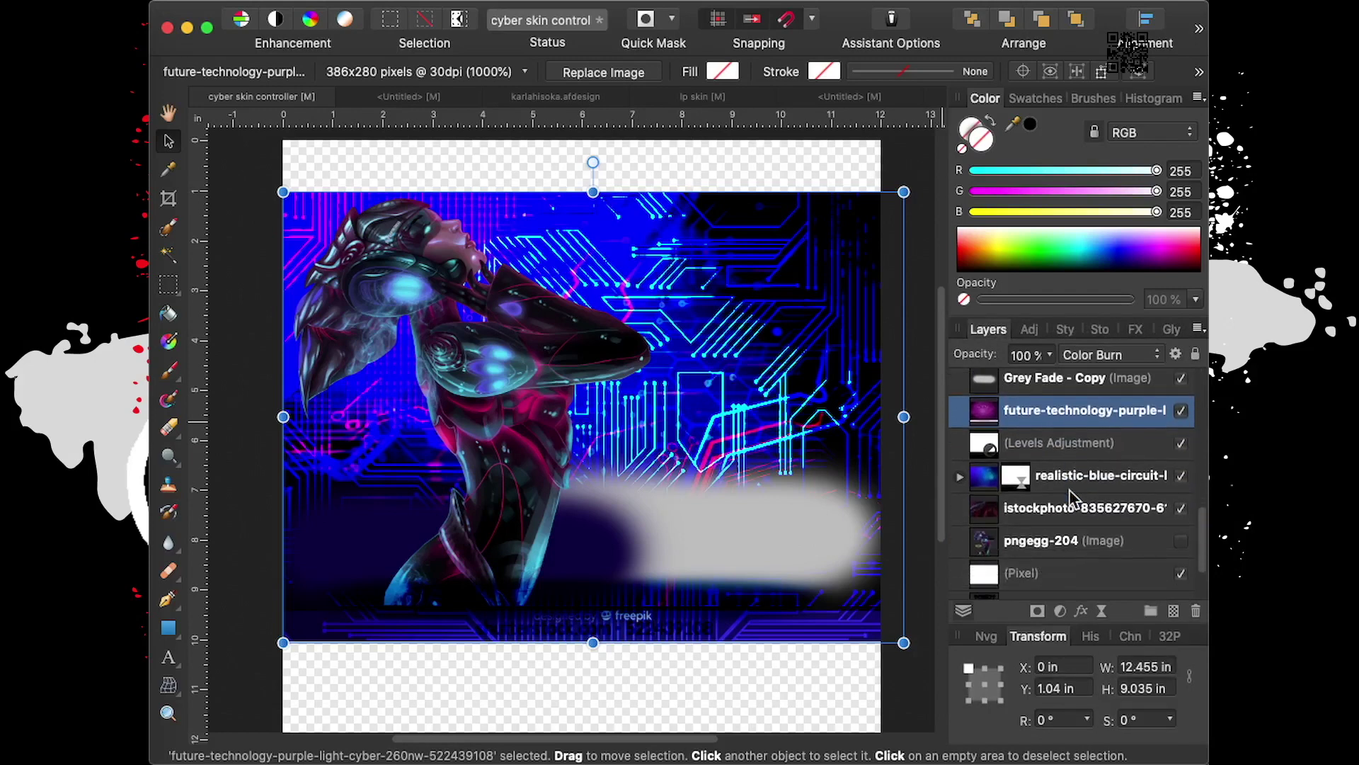
click(1049, 542)
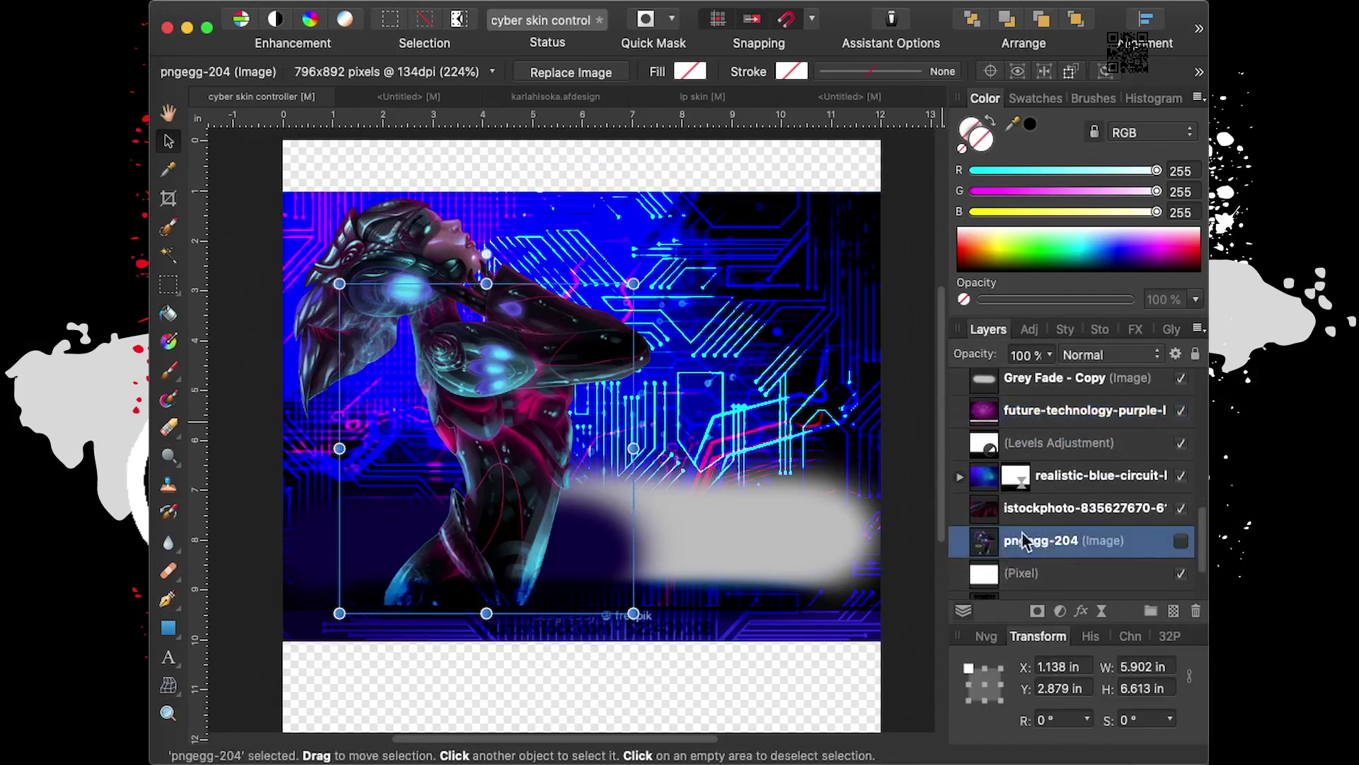
scroll(1114, 467, up, 5)
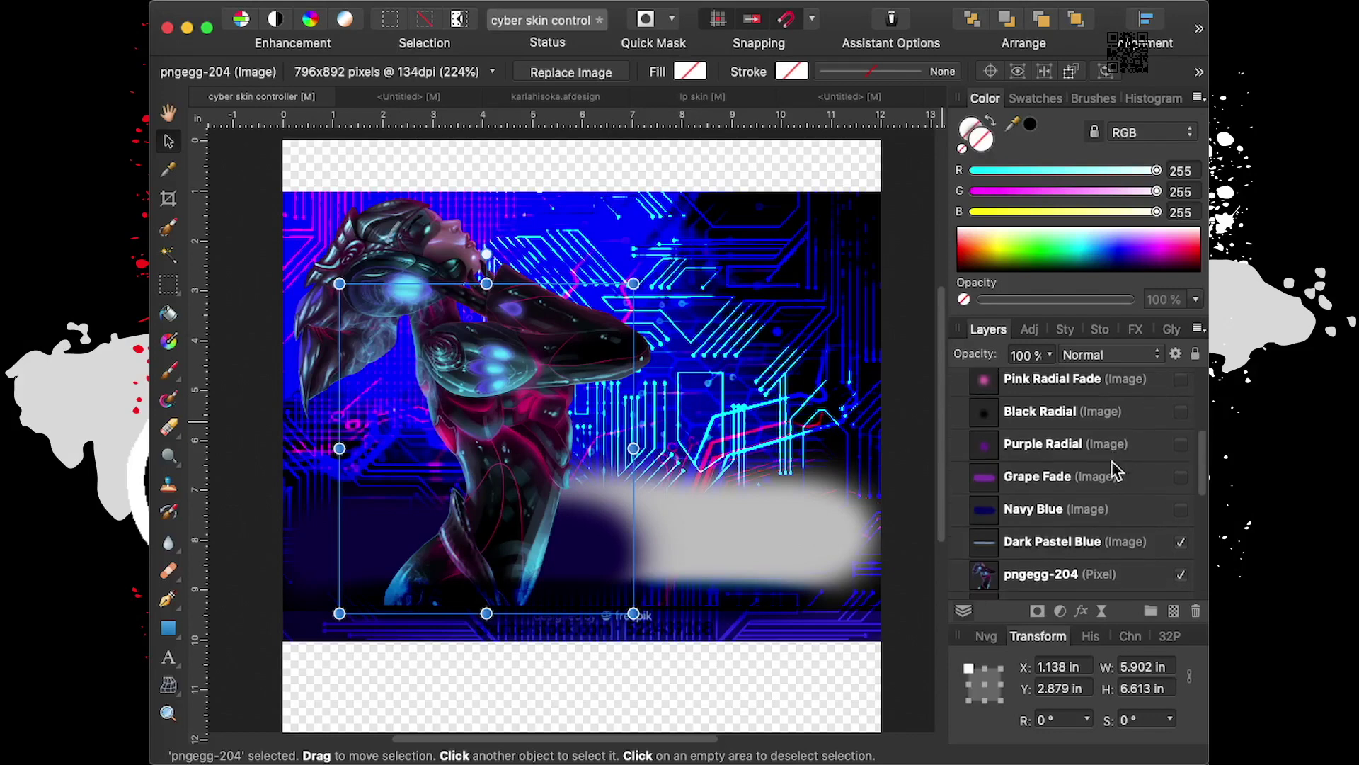
click(1015, 580)
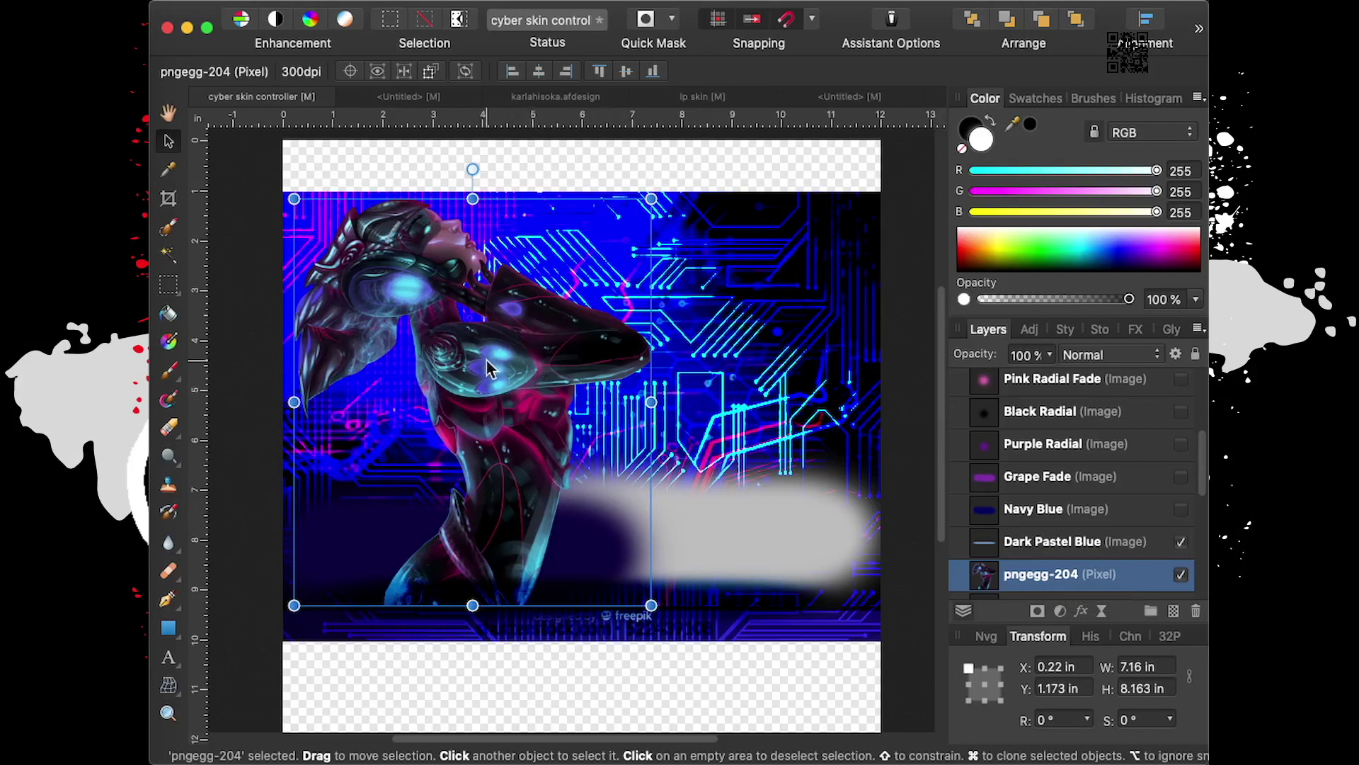
Add an Outer Shadow effect to the woman, set to scale with the object
right_click(1029, 580)
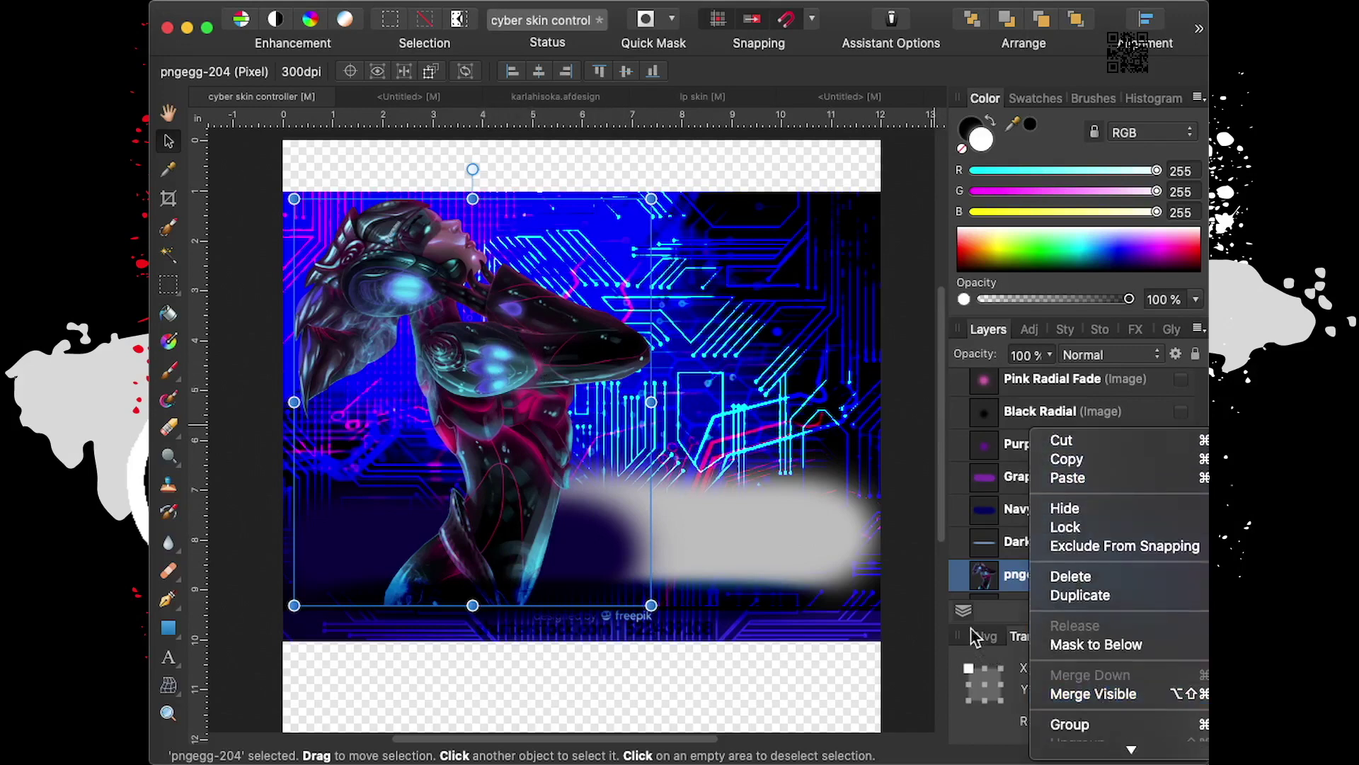
click(937, 597)
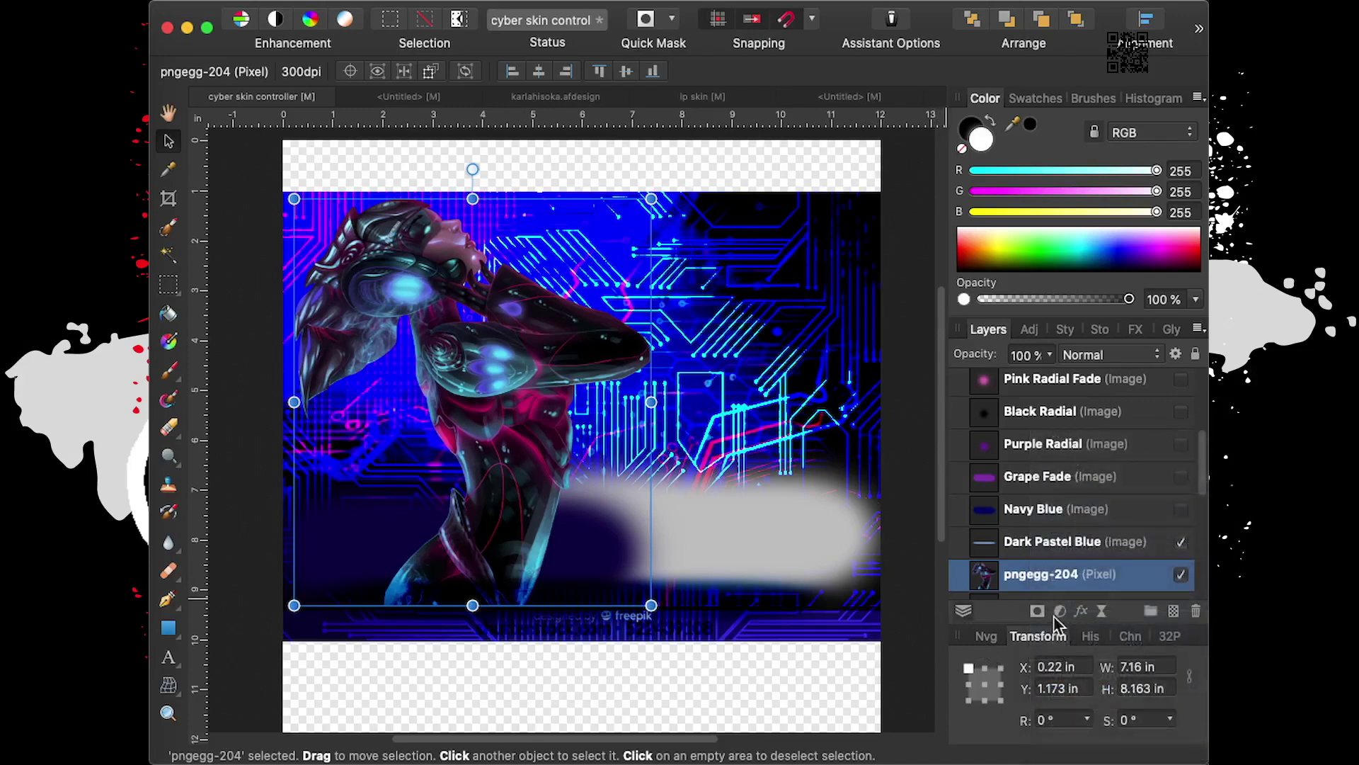
click(1081, 611)
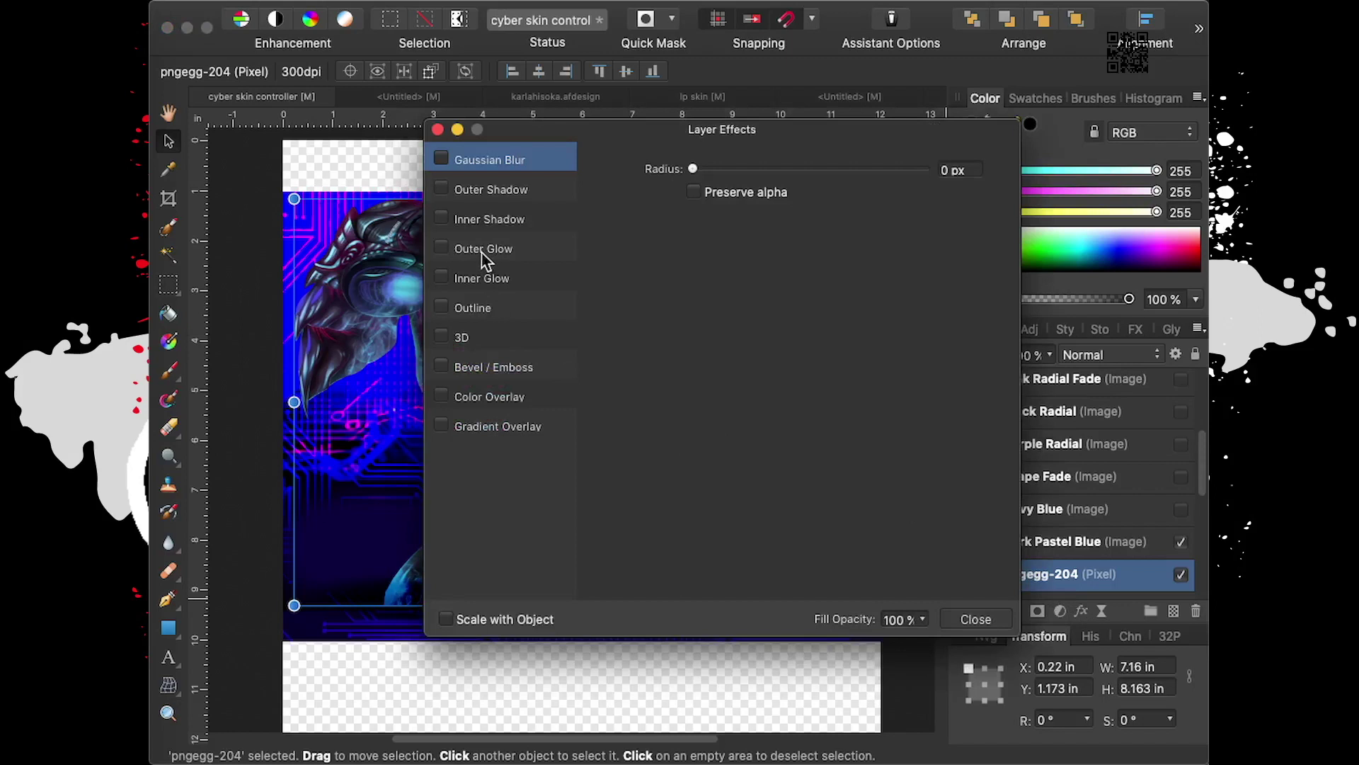
click(489, 191)
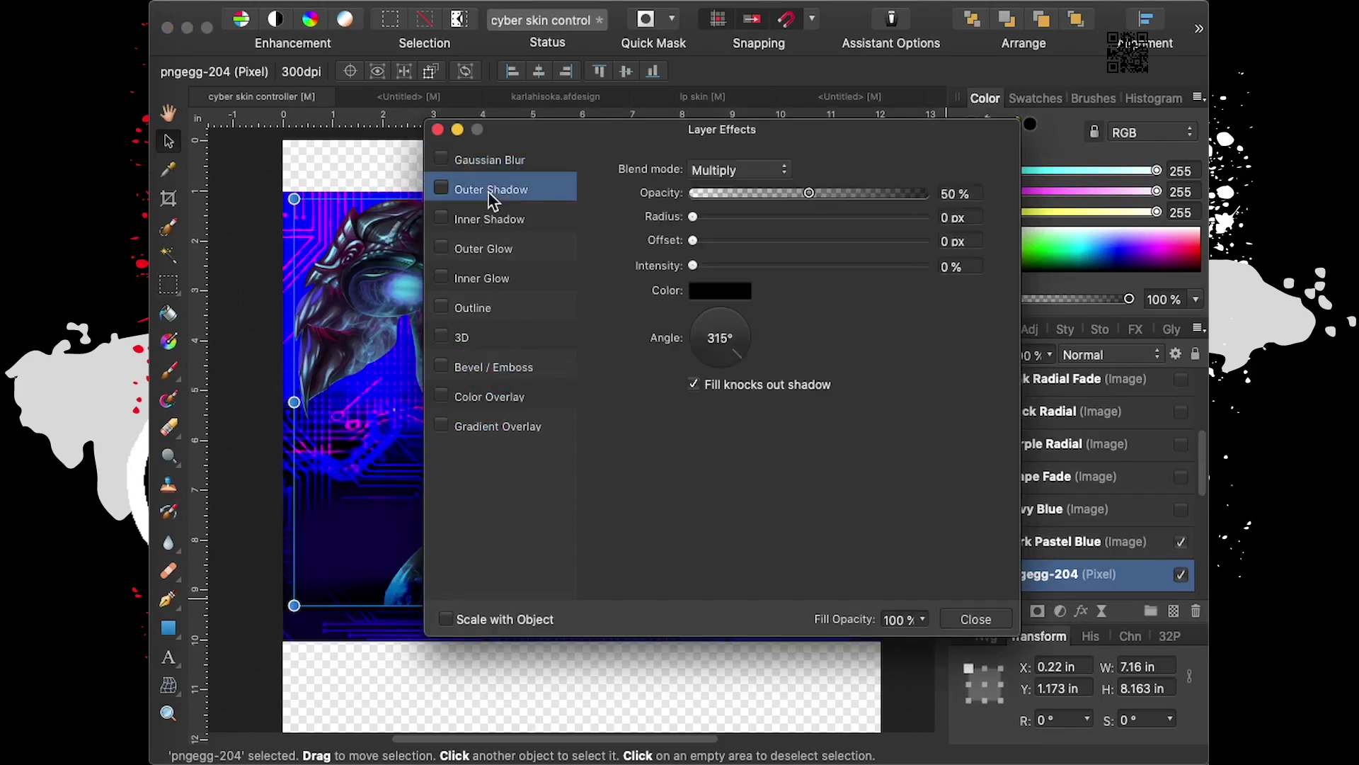
drag(651, 131, 813, 140)
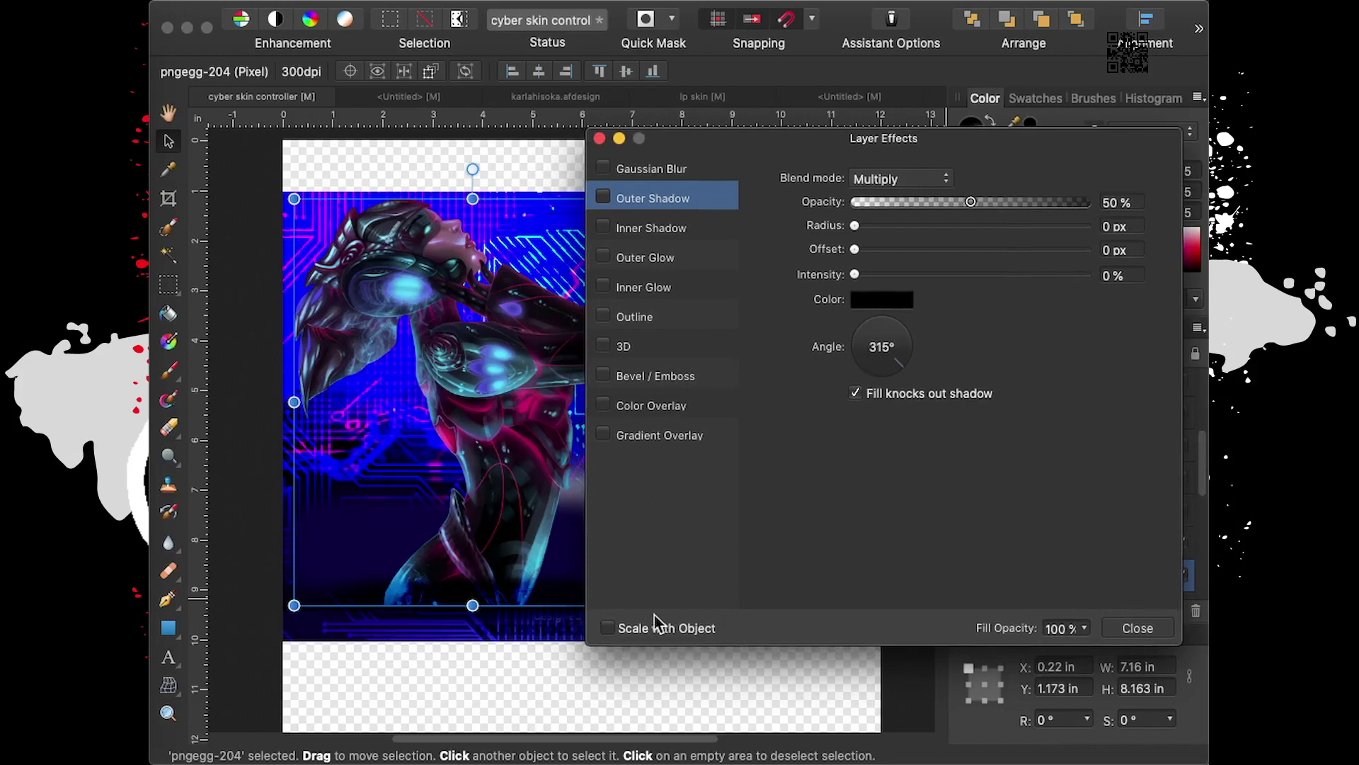
click(688, 627)
Make the outer shadow pure red with about 30.1 px offset and 14% intensity
click(865, 299)
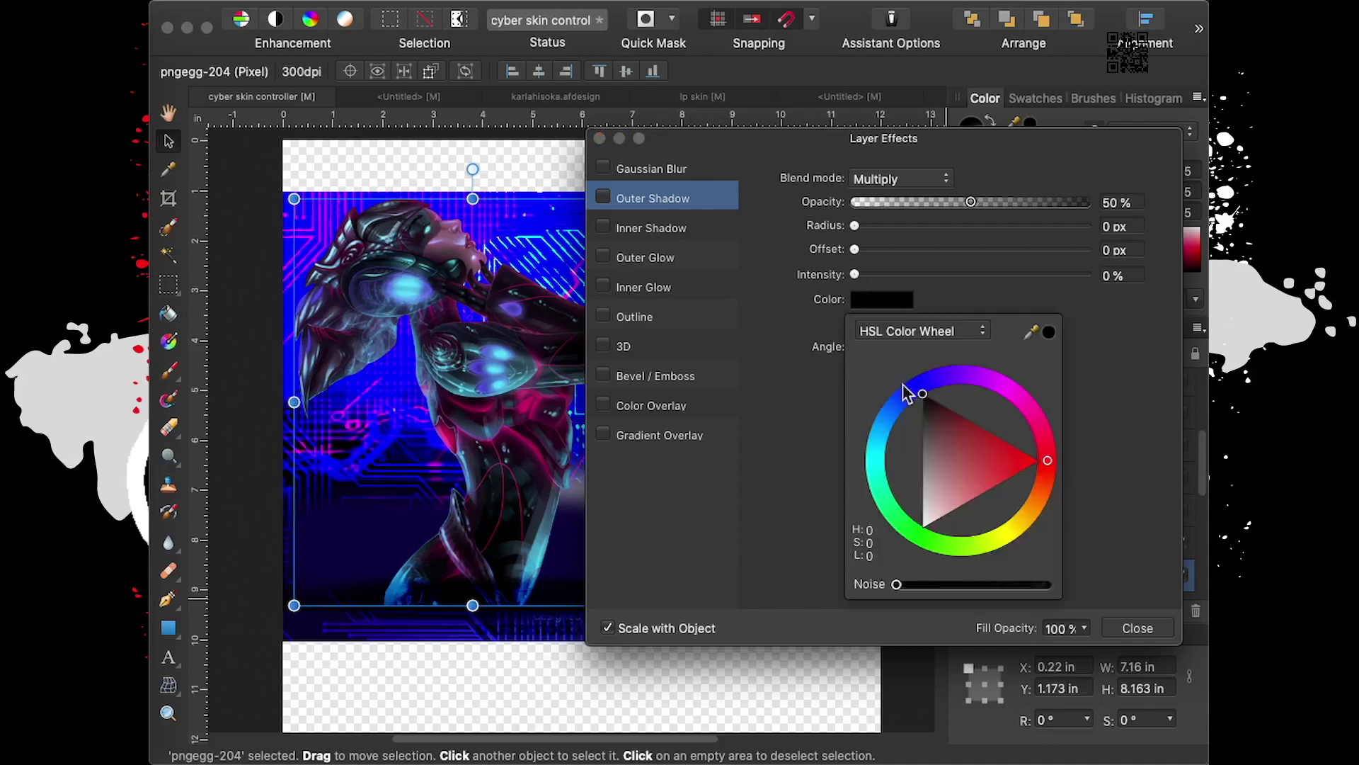
click(1047, 462)
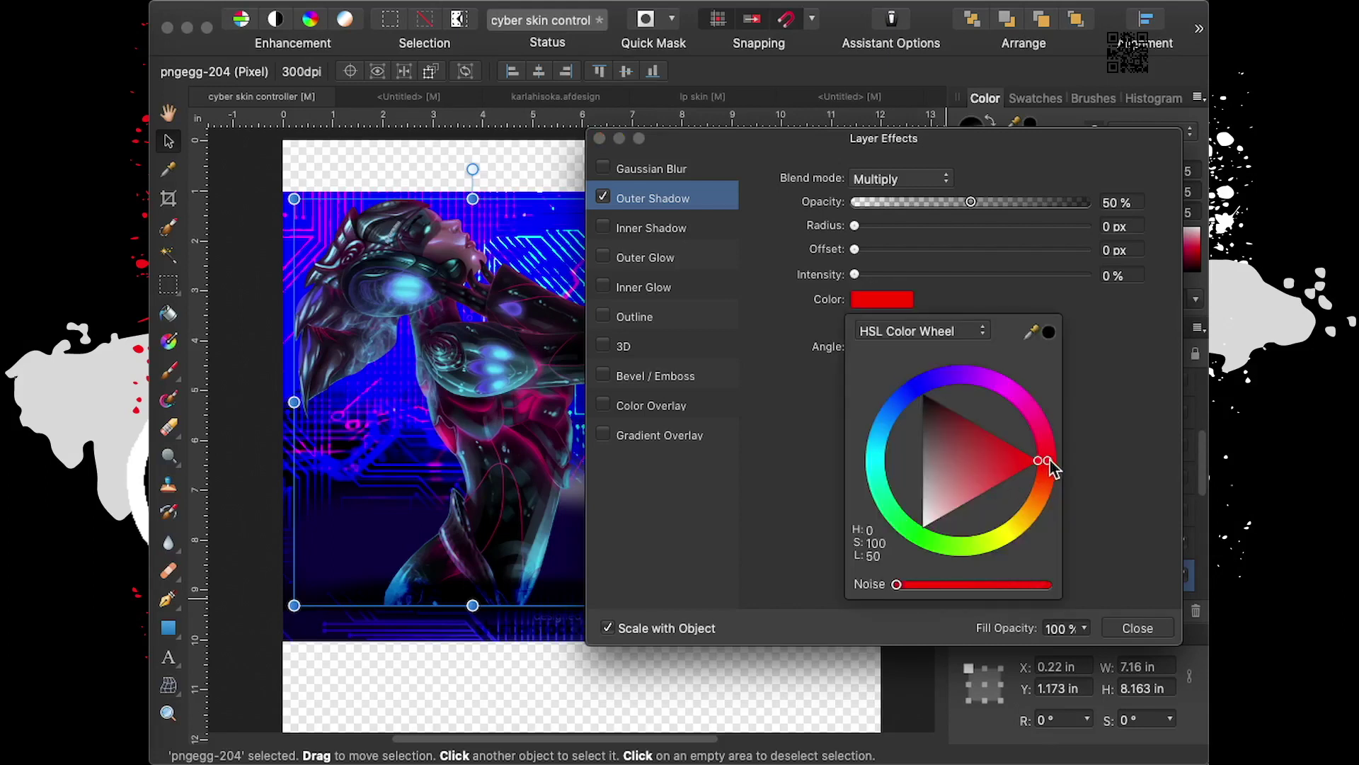
click(1138, 511)
mouse_move(855, 250)
mouse_down()
mouse_move(1032, 269)
mouse_move(1009, 269)
mouse_up()
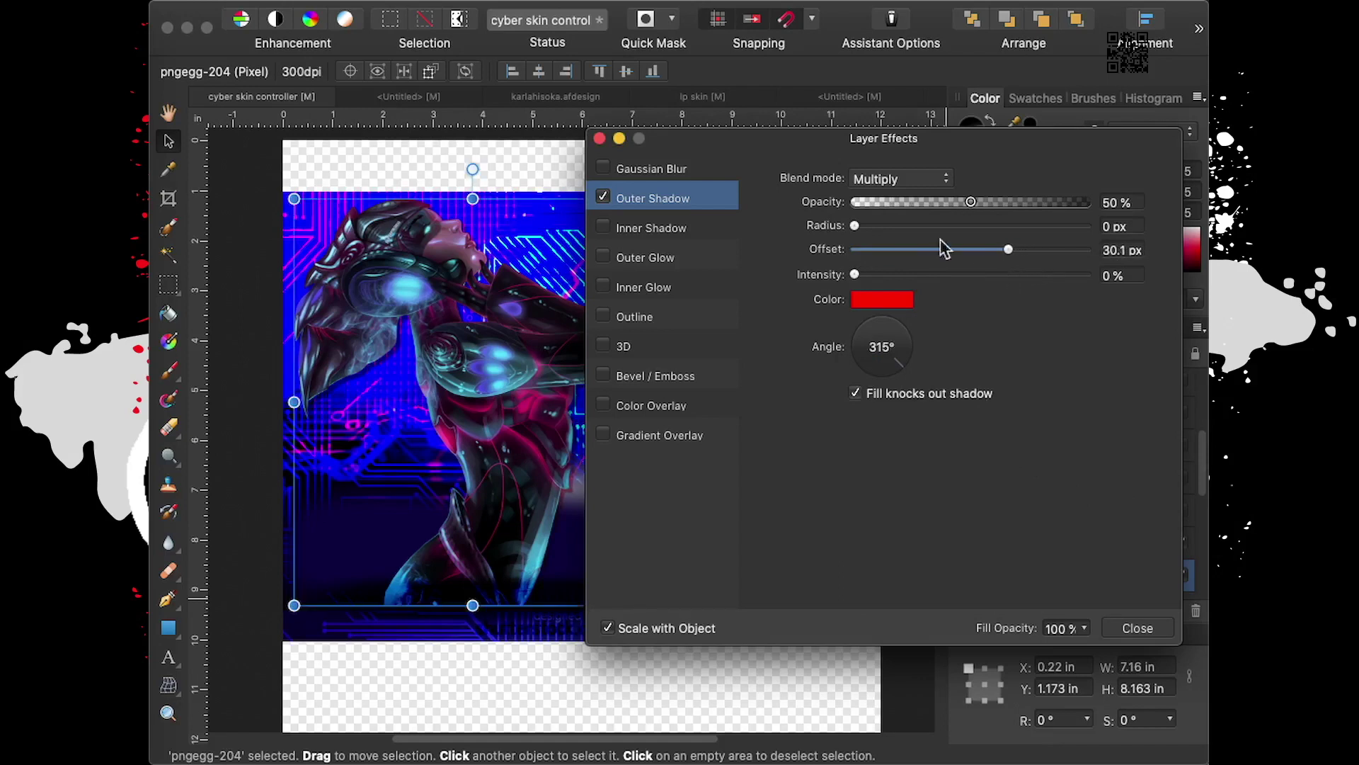
mouse_move(854, 276)
mouse_down()
mouse_move(1116, 293)
mouse_move(887, 282)
mouse_up()
Enable the Outline effect and set its radius to 6.8 px
click(636, 318)
click(886, 316)
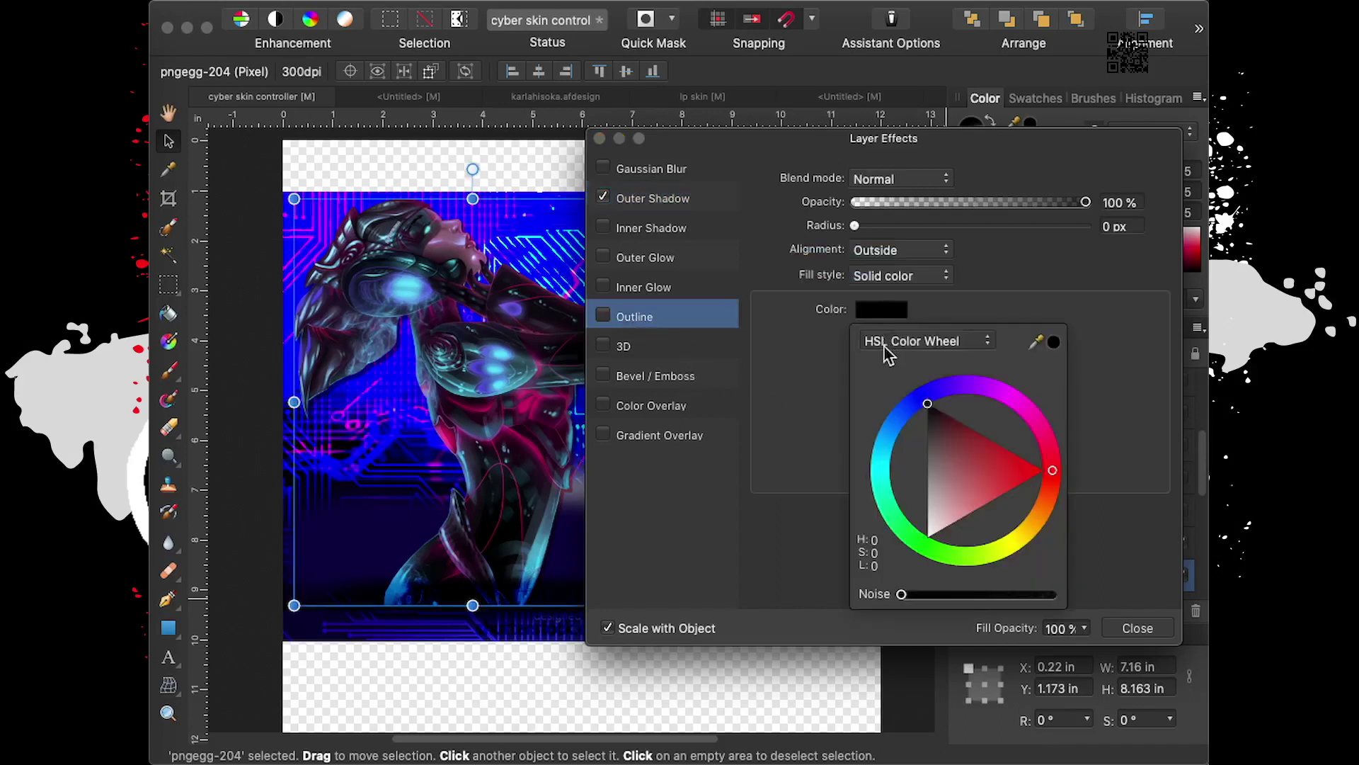
click(1050, 476)
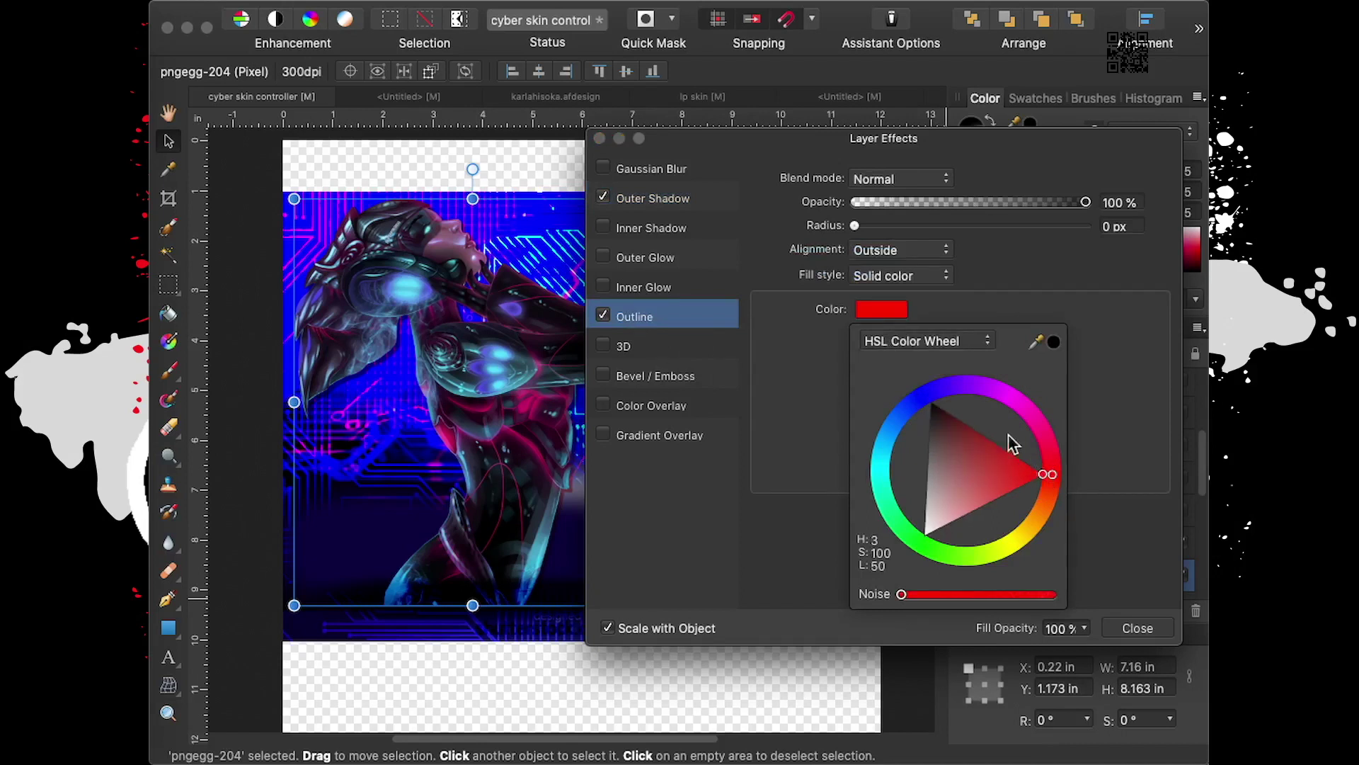
click(755, 427)
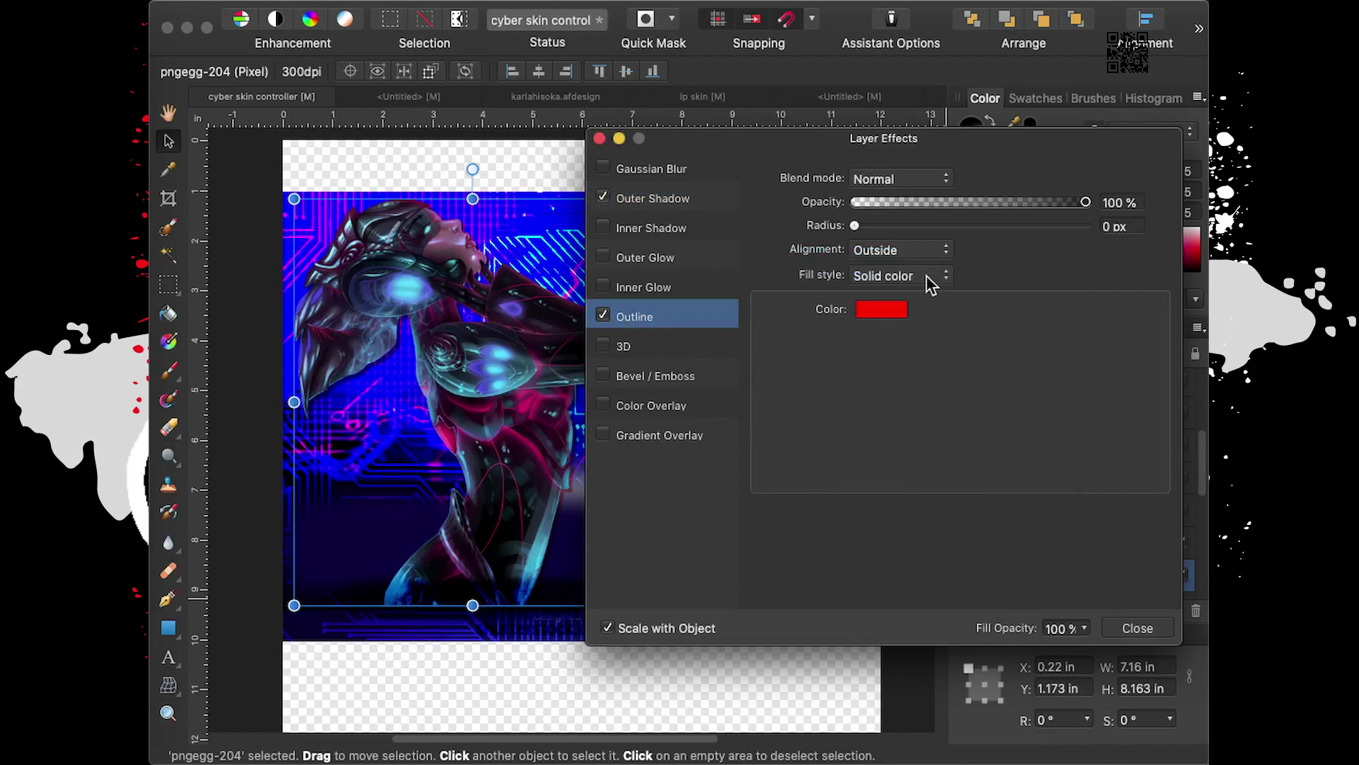
mouse_move(855, 225)
mouse_down()
mouse_move(962, 244)
mouse_move(945, 239)
mouse_up()
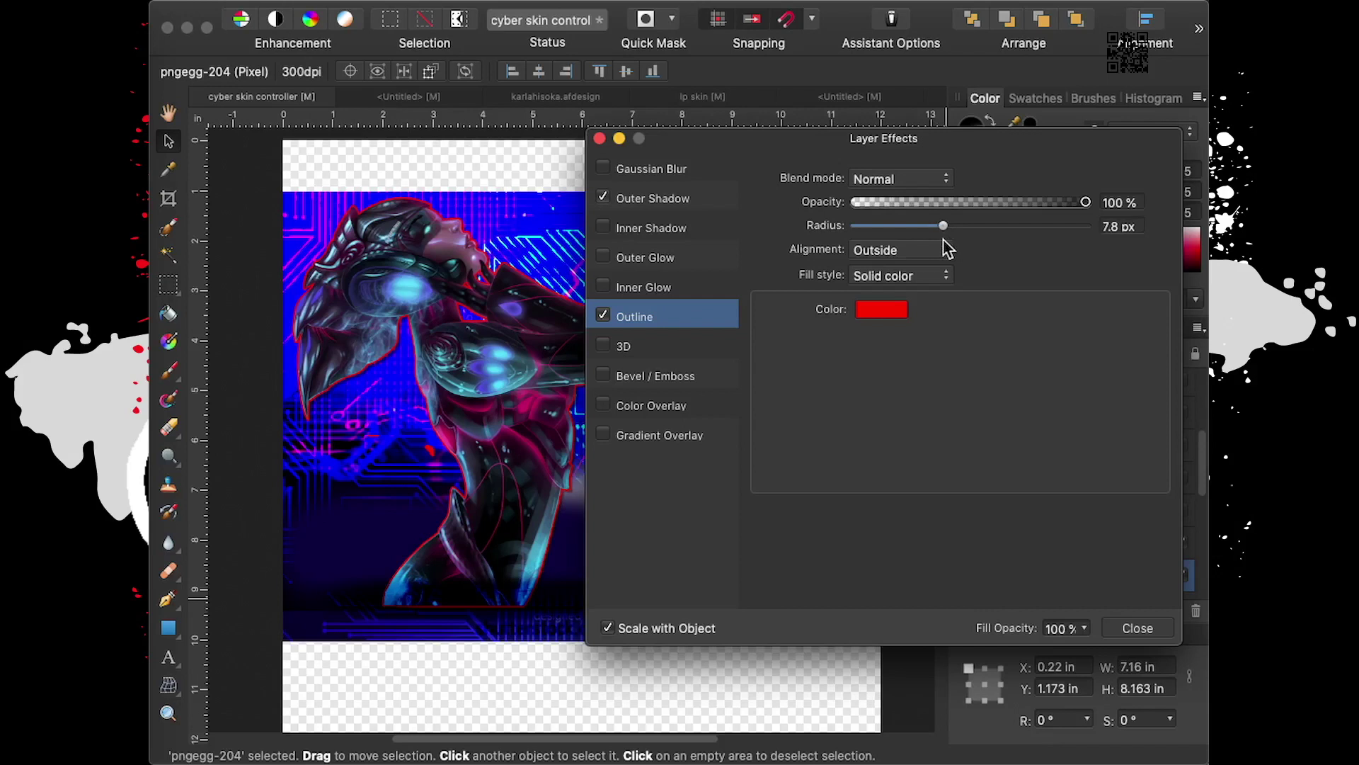
drag(945, 240, 938, 239)
Change the outline colour to white in the HSL wheel
click(882, 312)
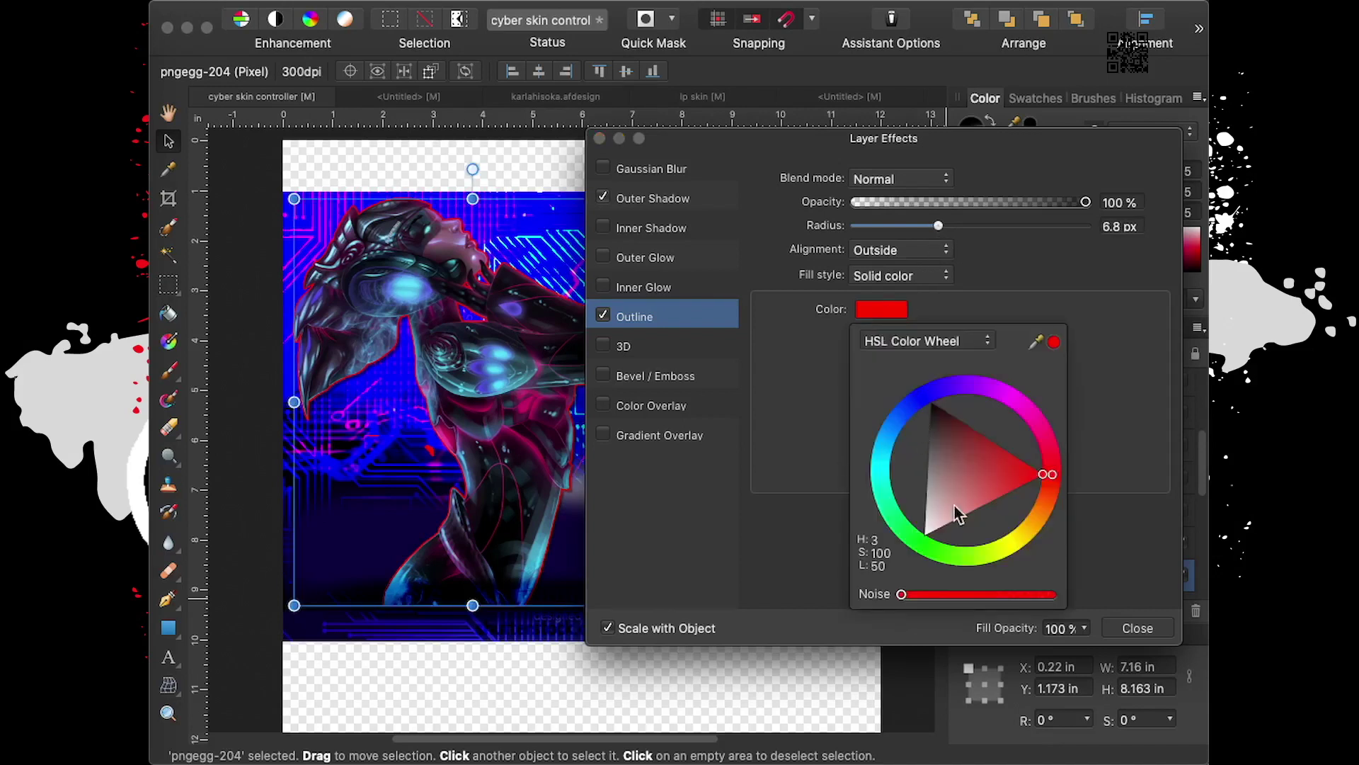
drag(1047, 474, 923, 534)
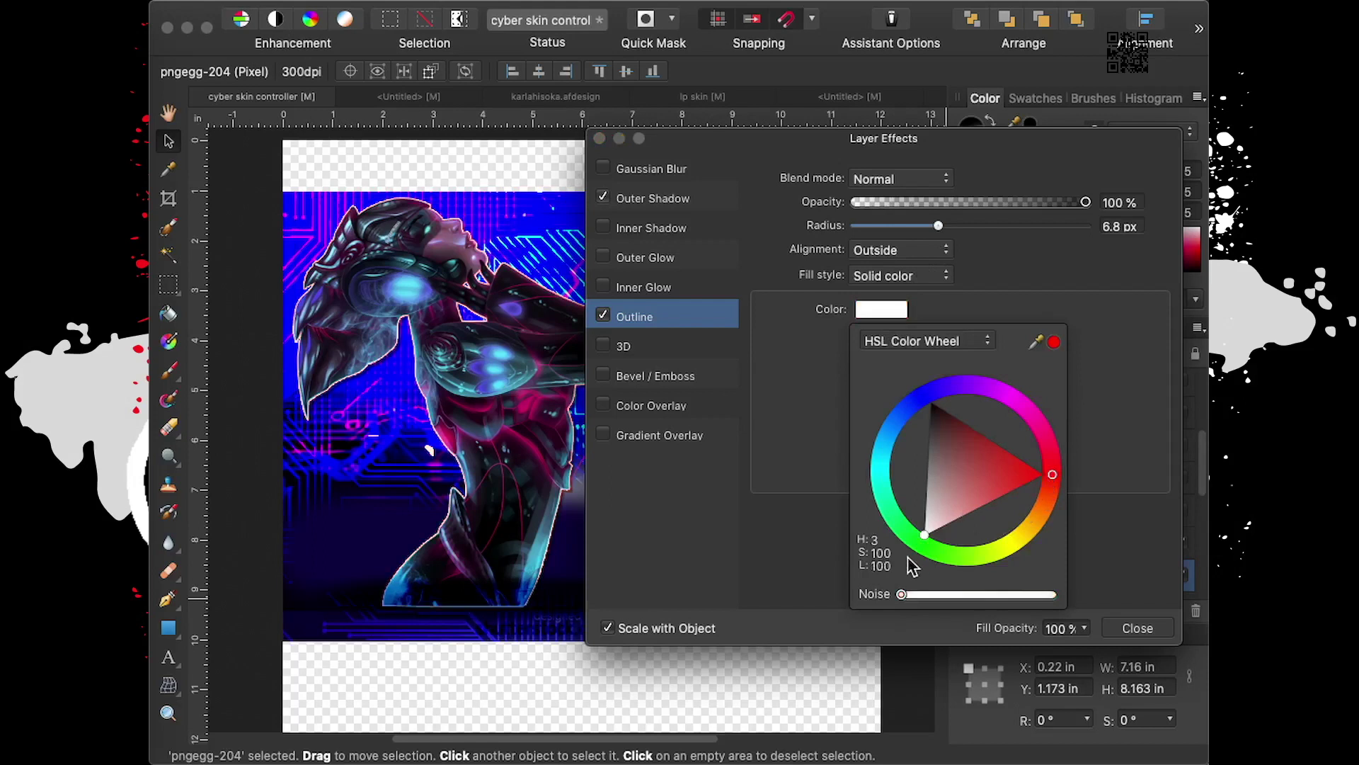
drag(931, 545, 986, 489)
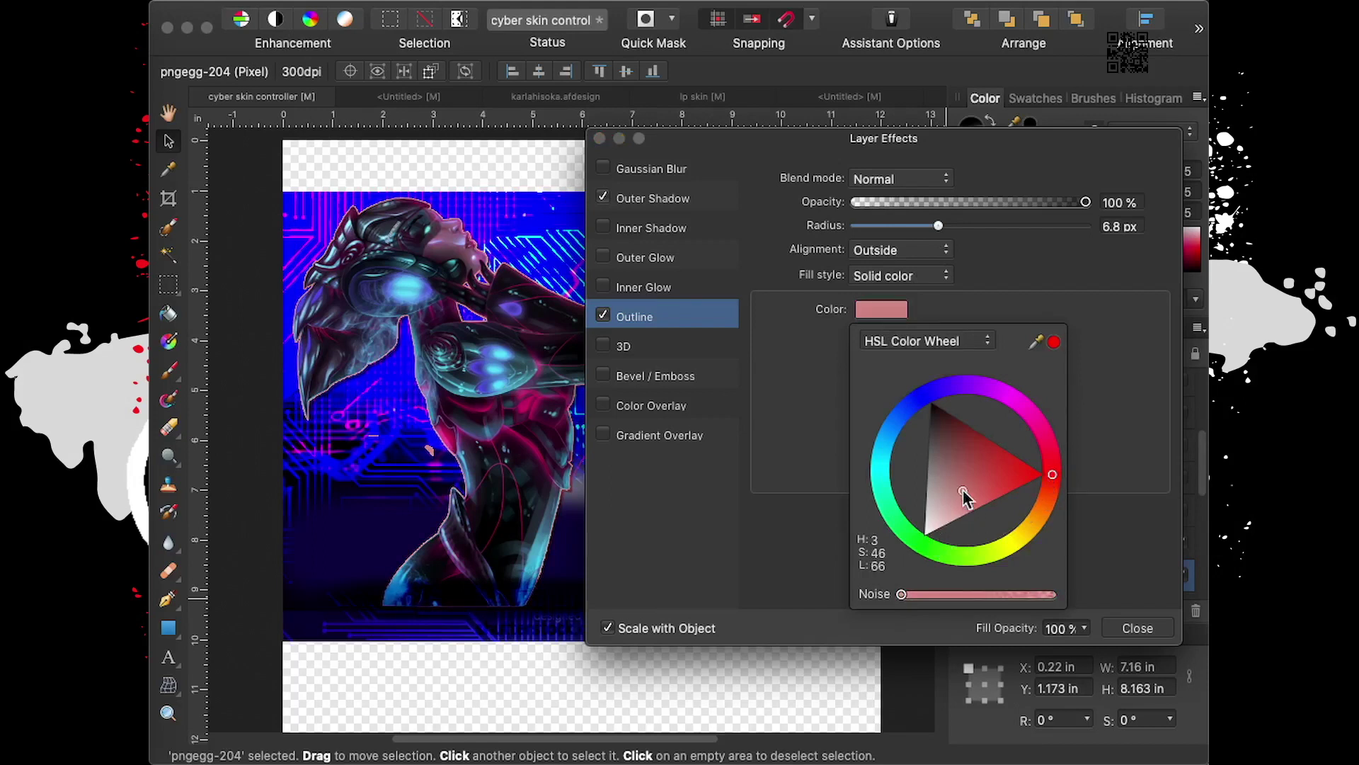
drag(986, 490, 924, 535)
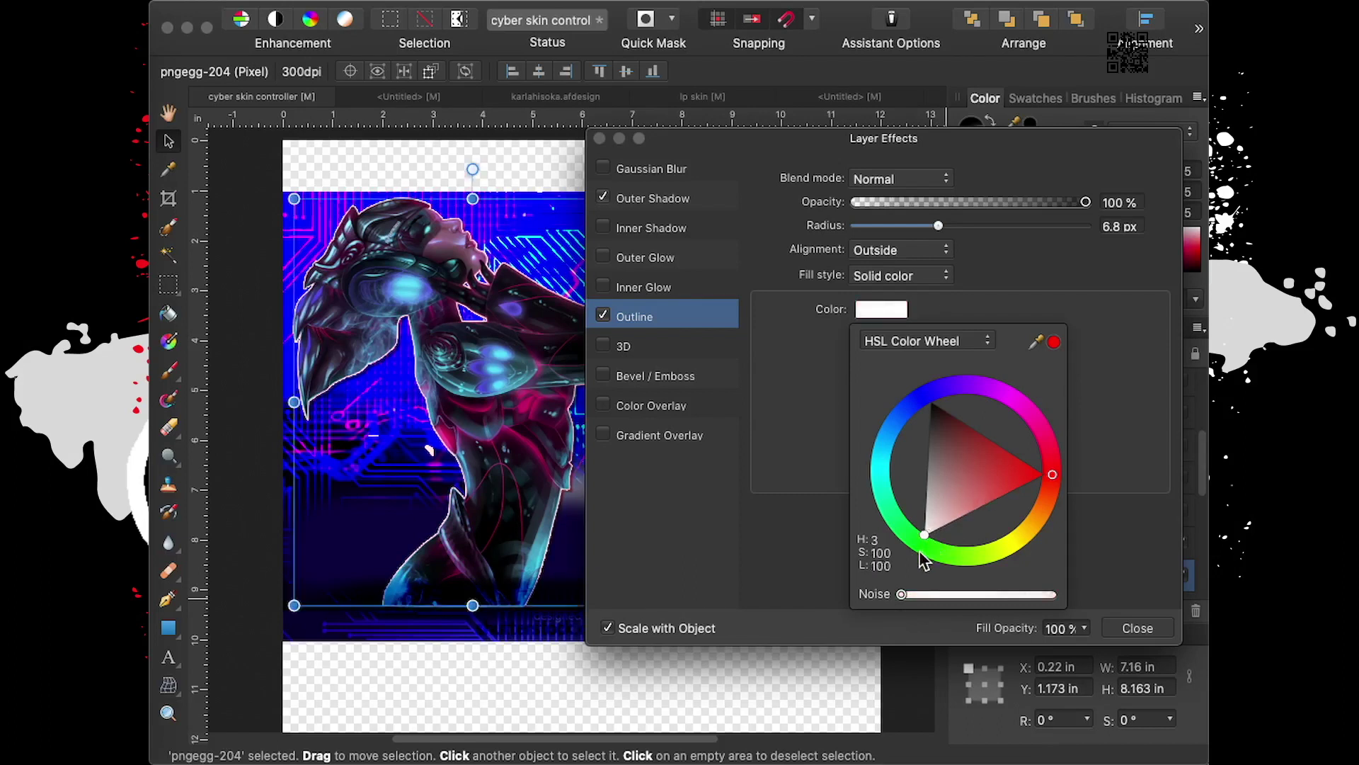
click(1132, 553)
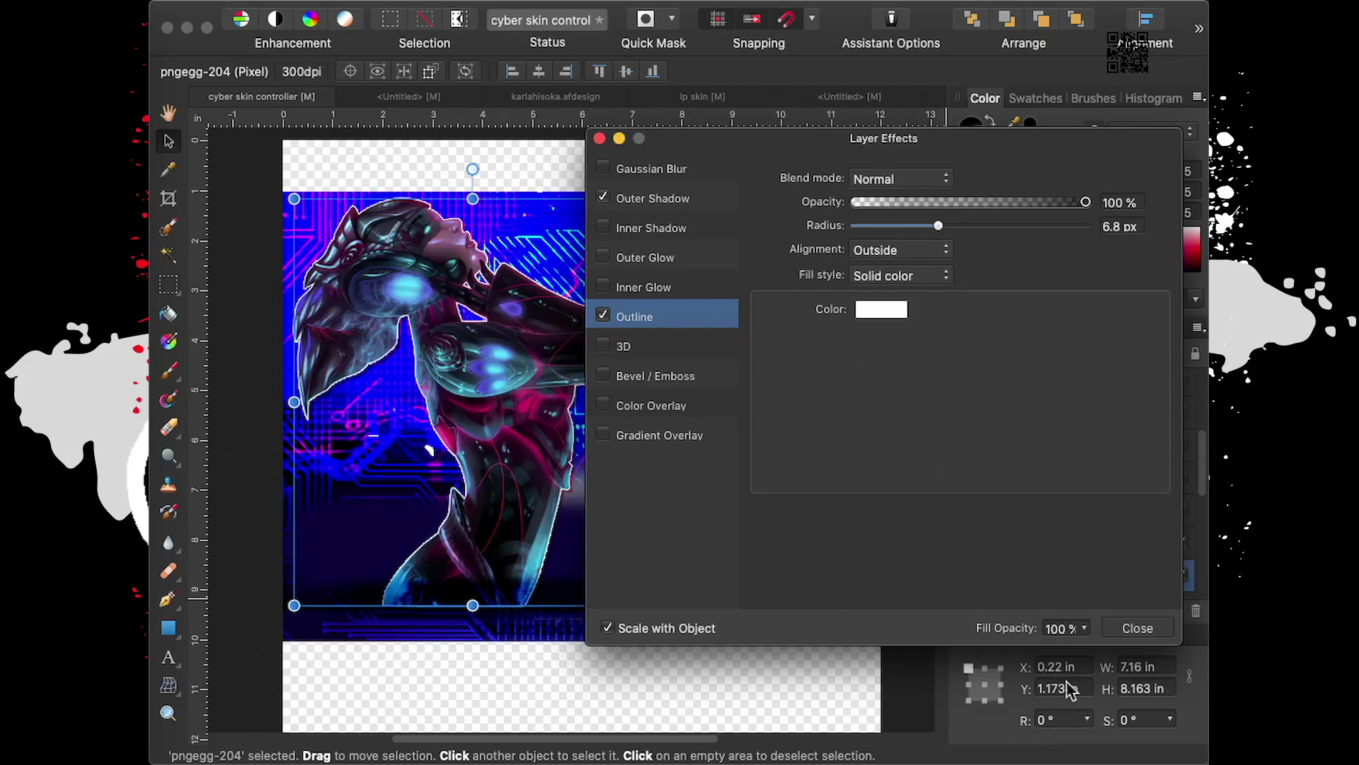
Close the Layer Effects dialog and adjust the canvas view
click(1137, 628)
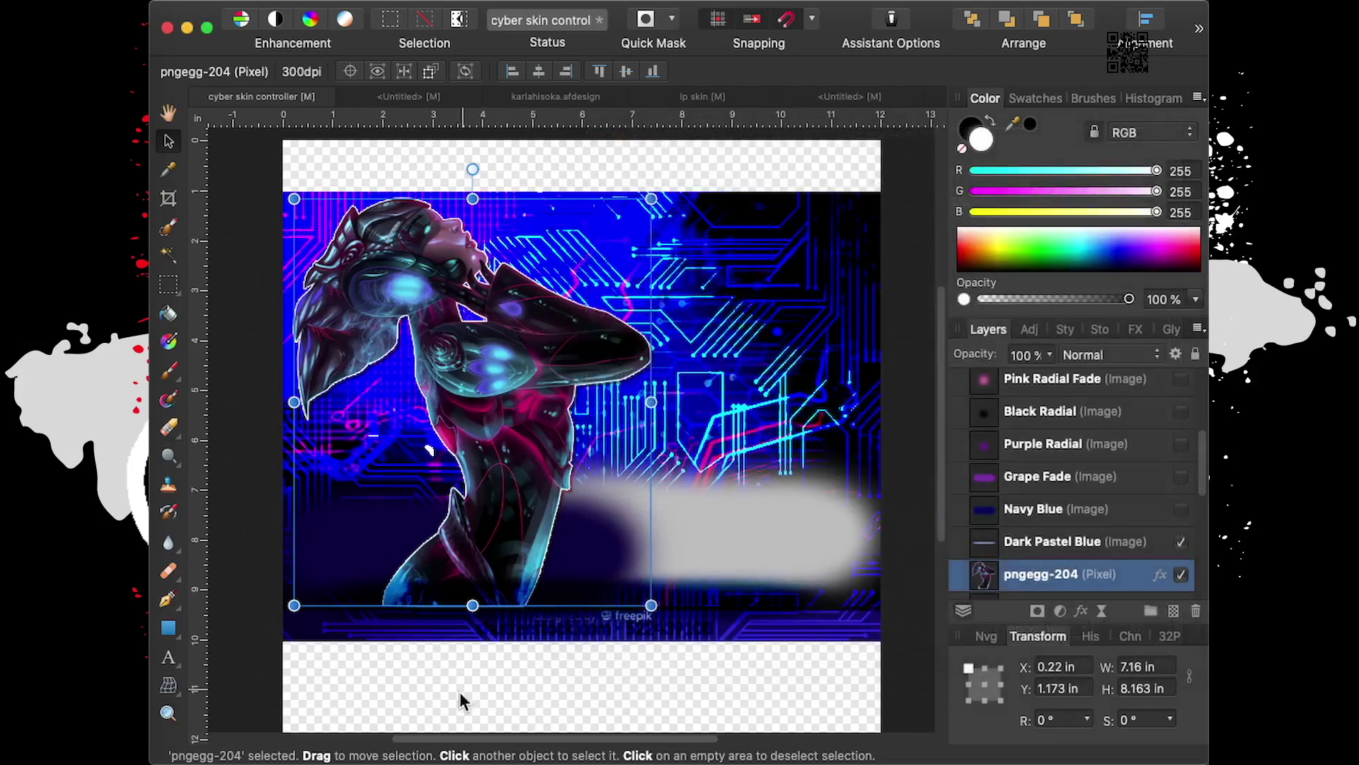
scroll(598, 480, up, 2)
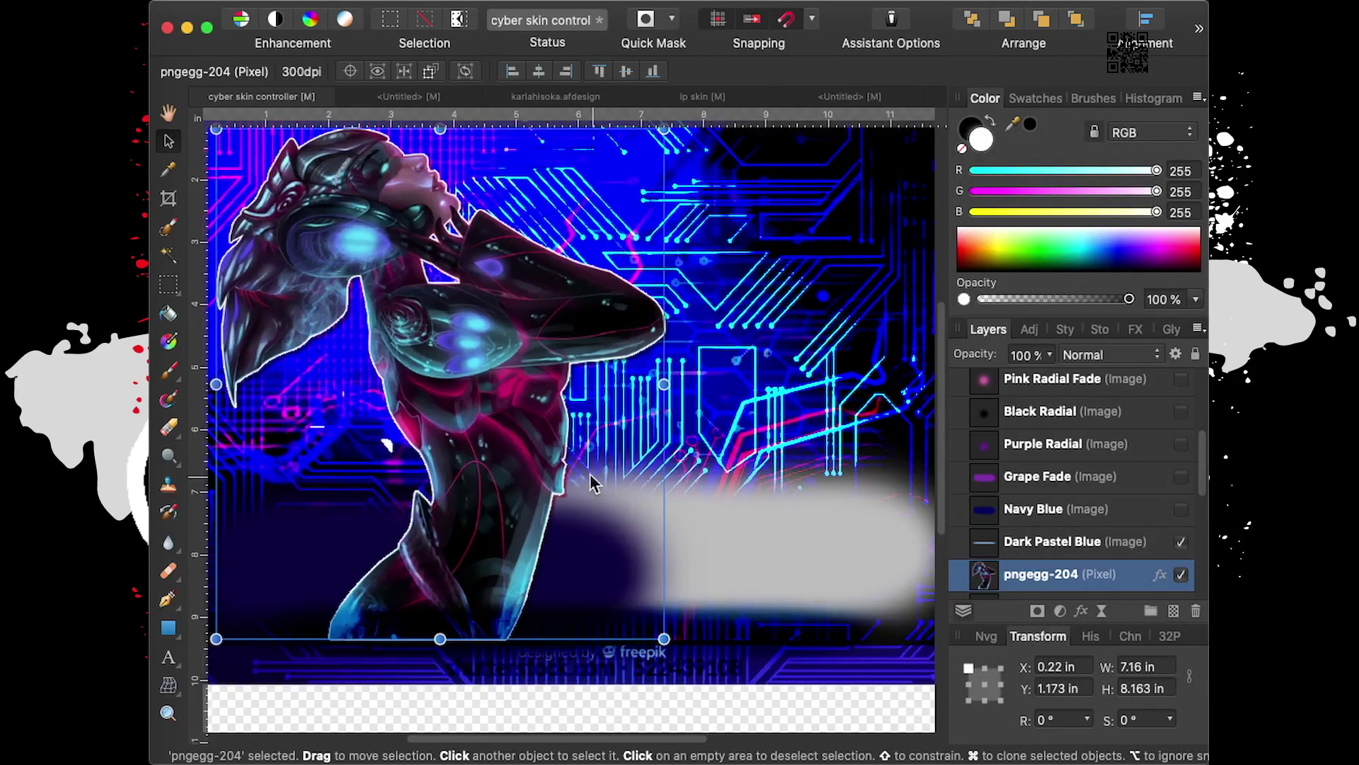
drag(684, 740, 630, 740)
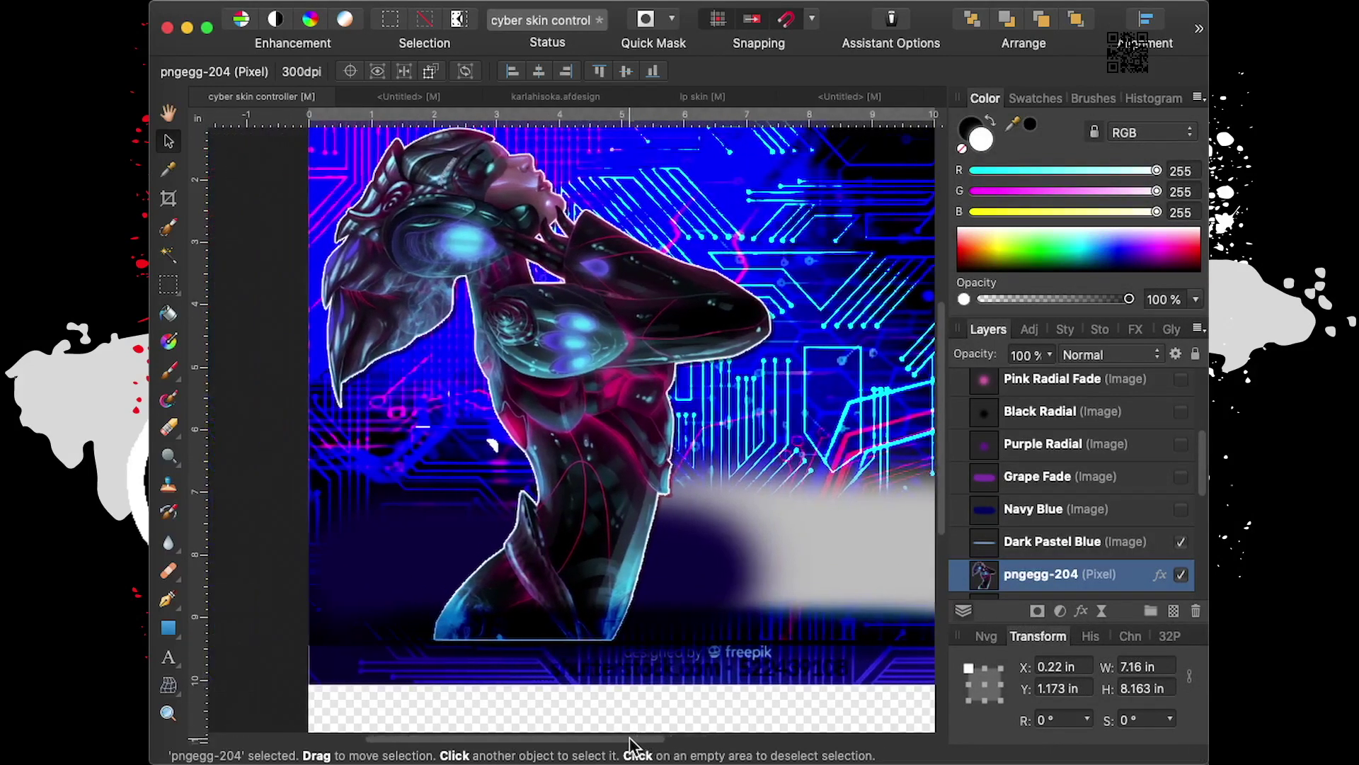
mouse_move(944, 457)
mouse_down()
mouse_move(947, 425)
mouse_move(946, 453)
mouse_up()
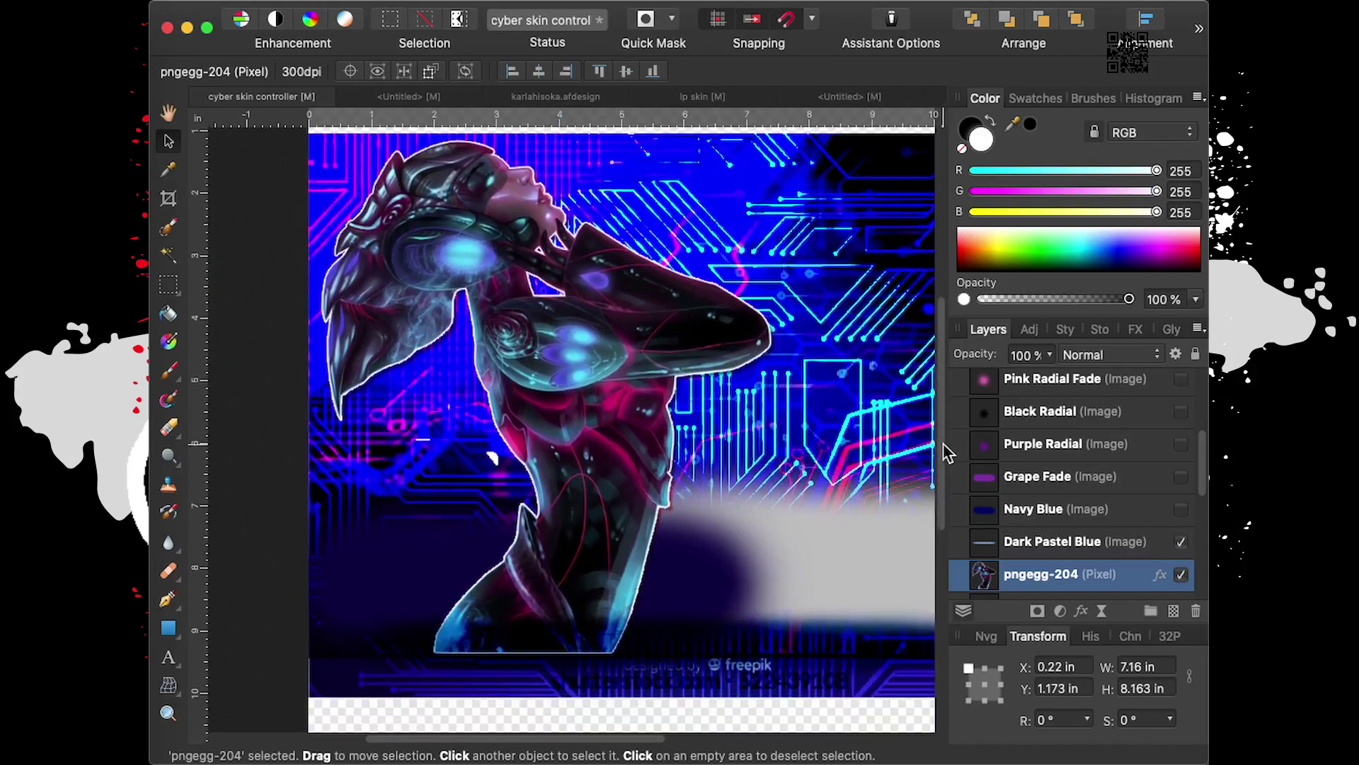
drag(597, 740, 632, 752)
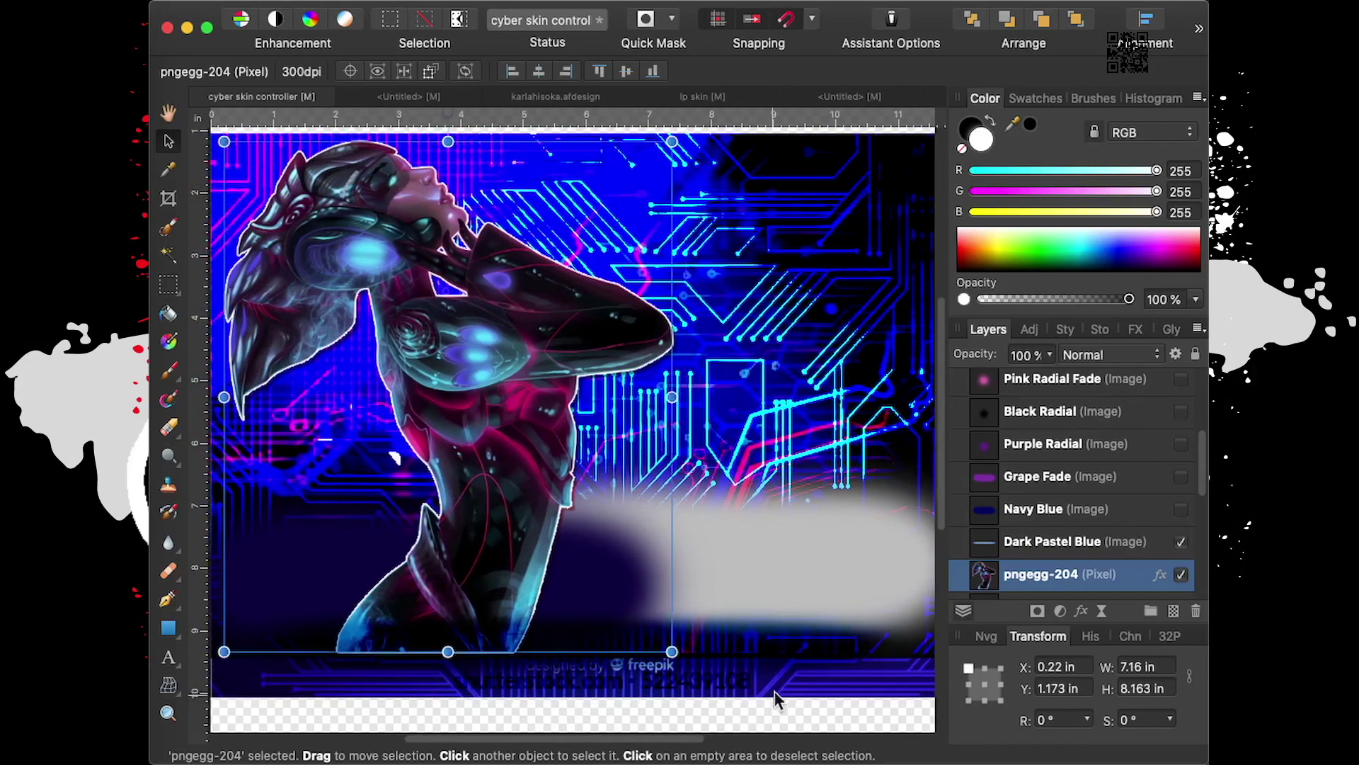
Select the Sapphire Blue Fade background layer and scroll Layers to the top
click(616, 572)
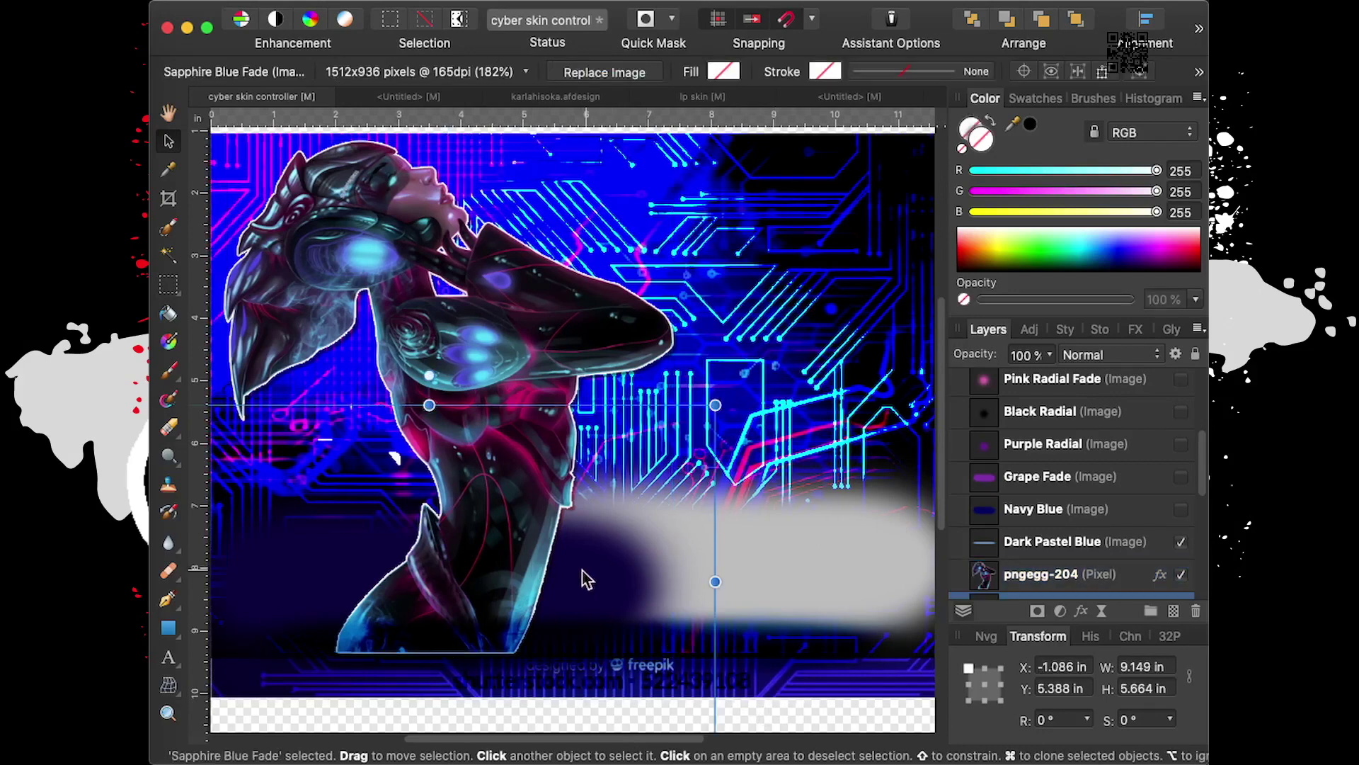
scroll(1099, 559, down, 2)
scroll(1097, 496, up, 6)
scroll(1097, 490, up, 2)
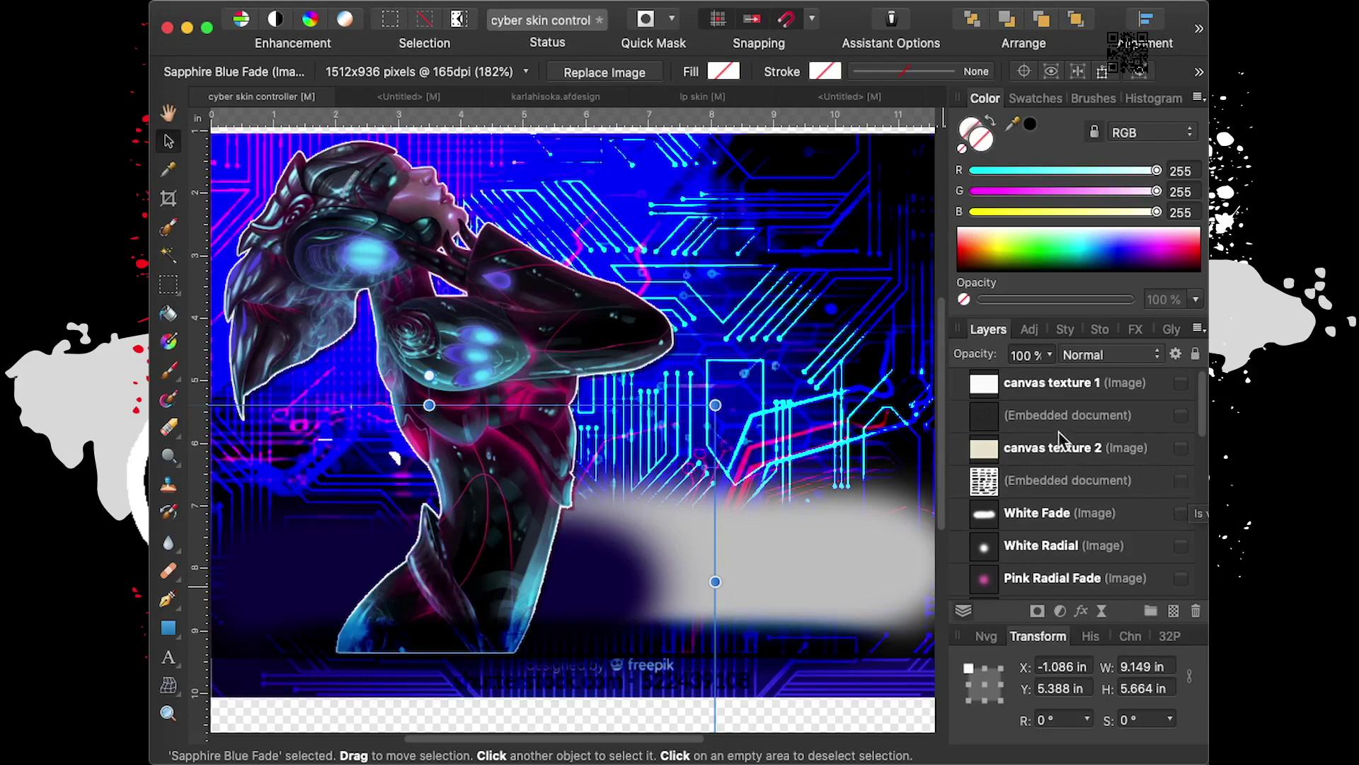
Show canvas texture 1 and move it to cover the whole design
click(1181, 382)
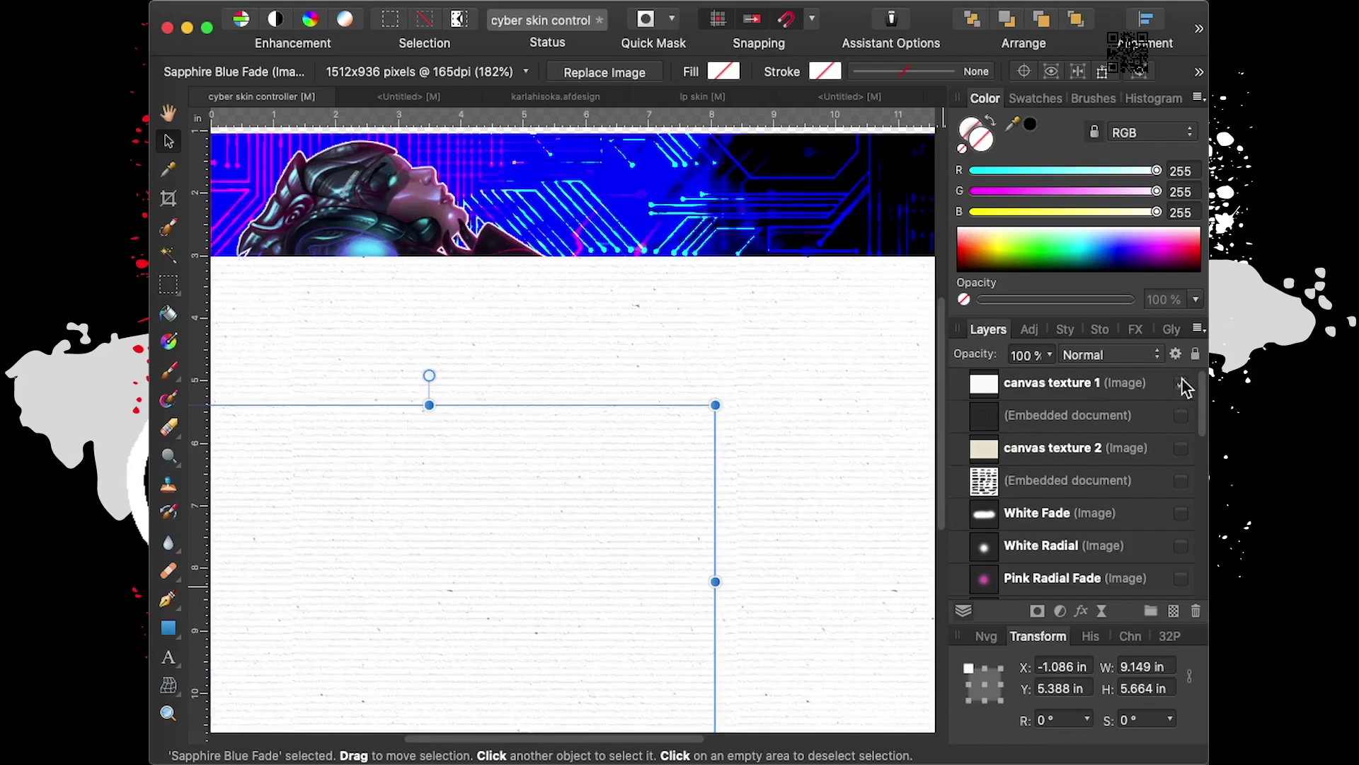
click(1081, 407)
click(1047, 386)
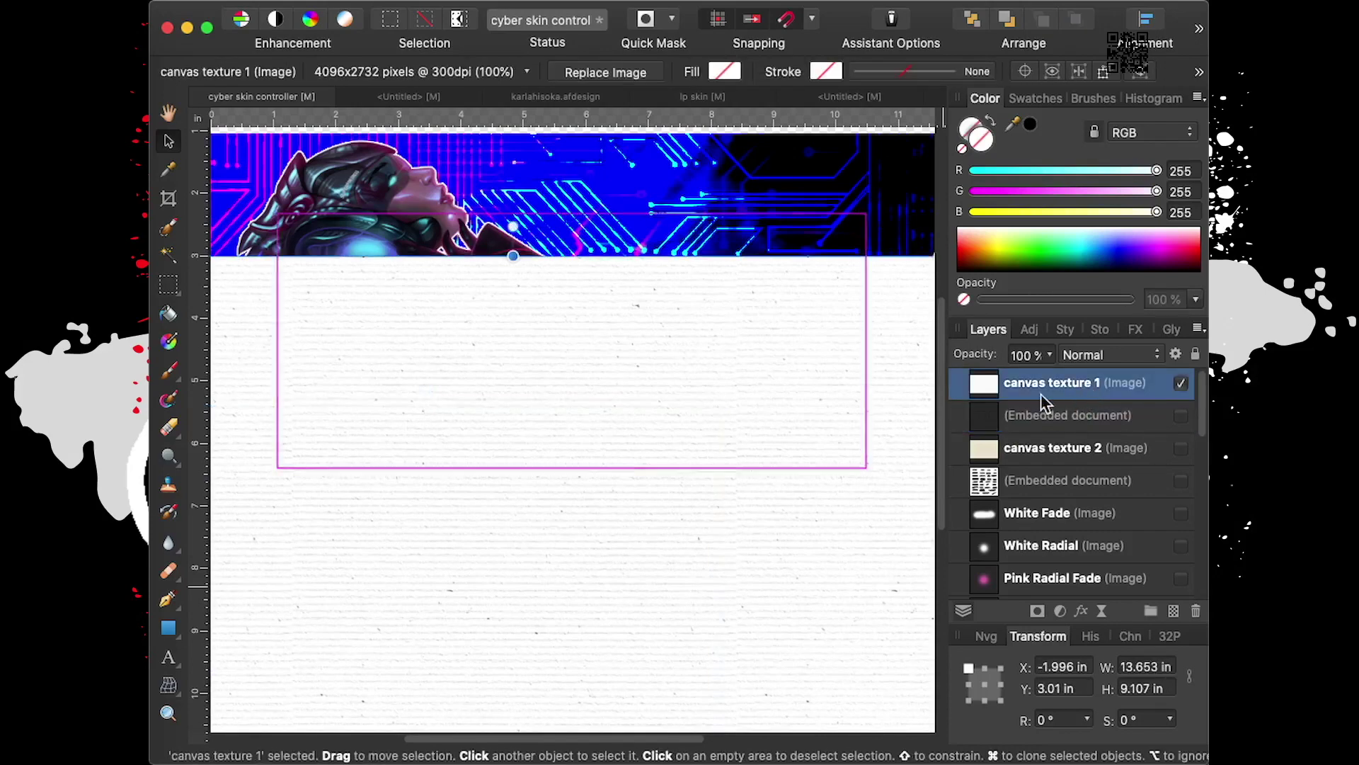
scroll(728, 337, down, 2)
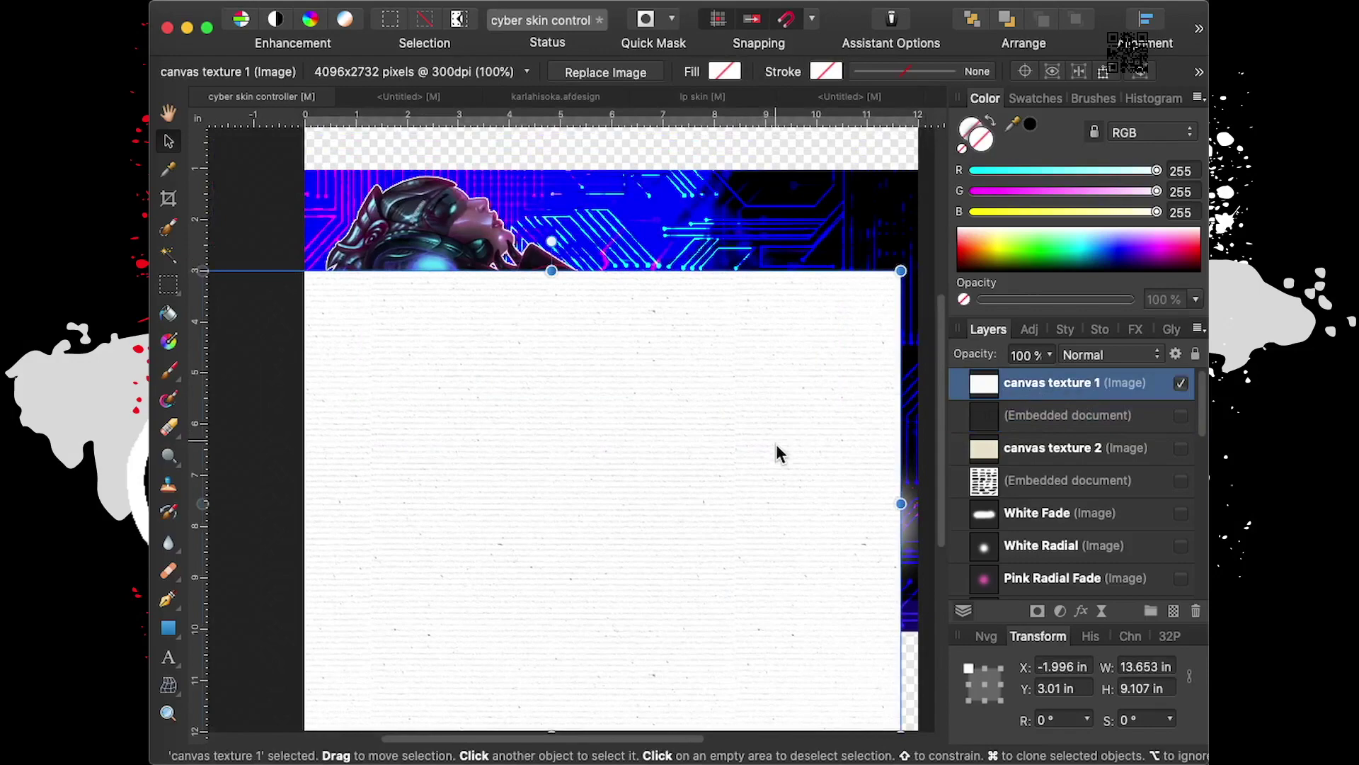
drag(716, 492, 757, 394)
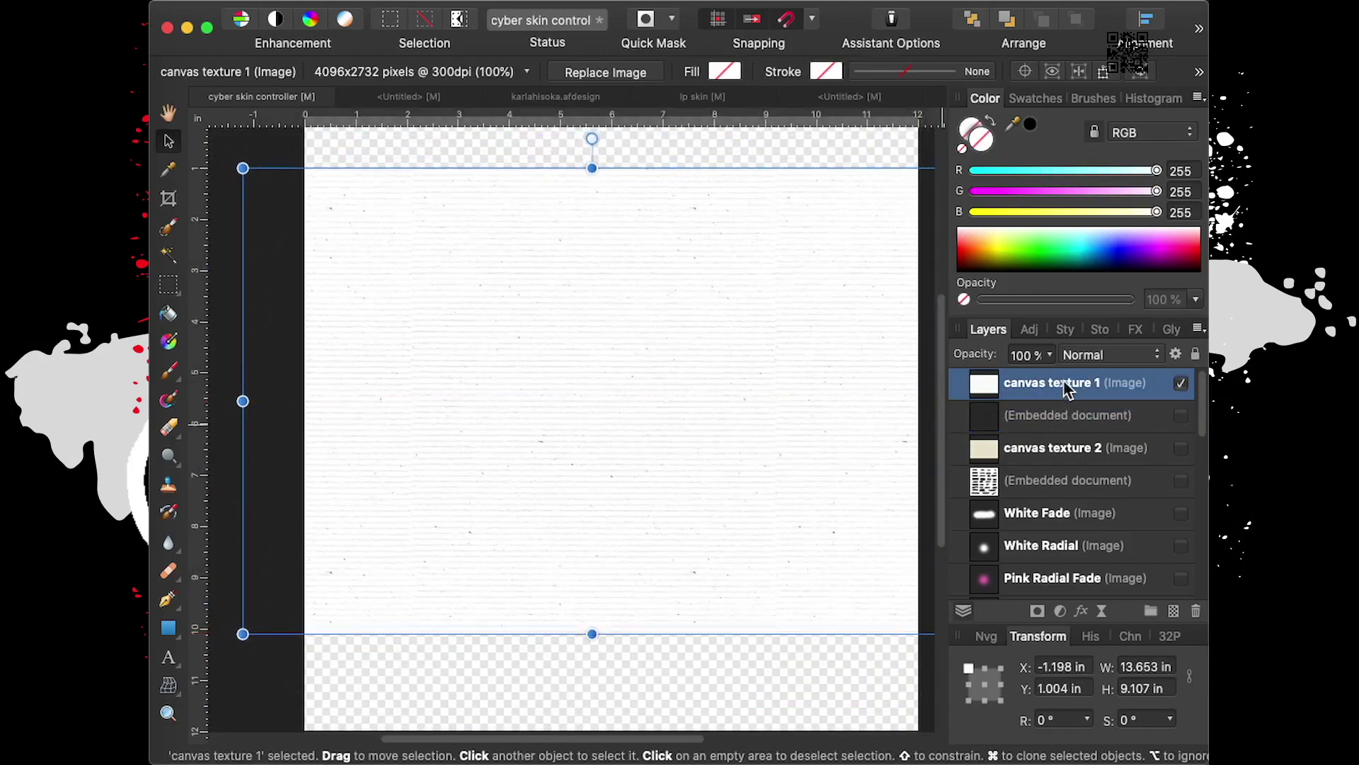
Blend canvas texture 1 with Linear Burn and select the embedded document layer
click(1092, 355)
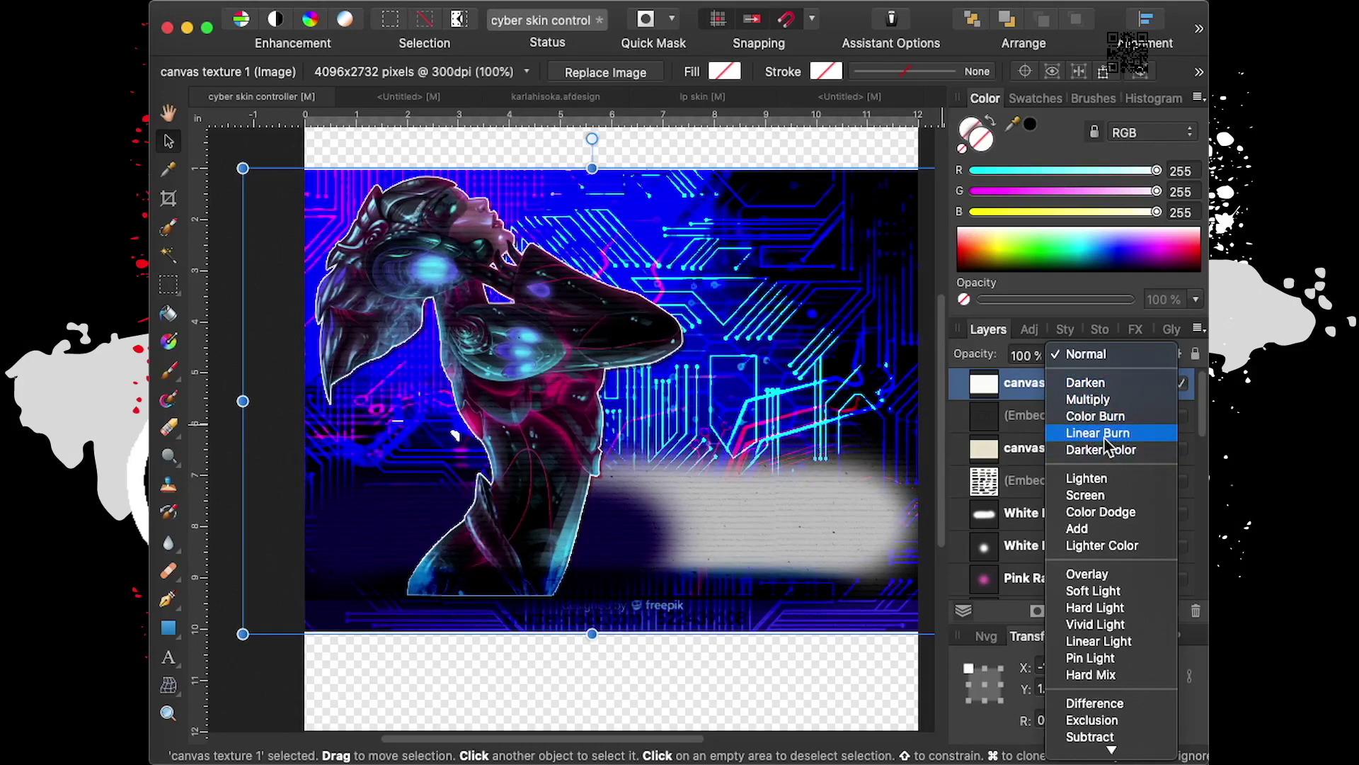
click(1104, 436)
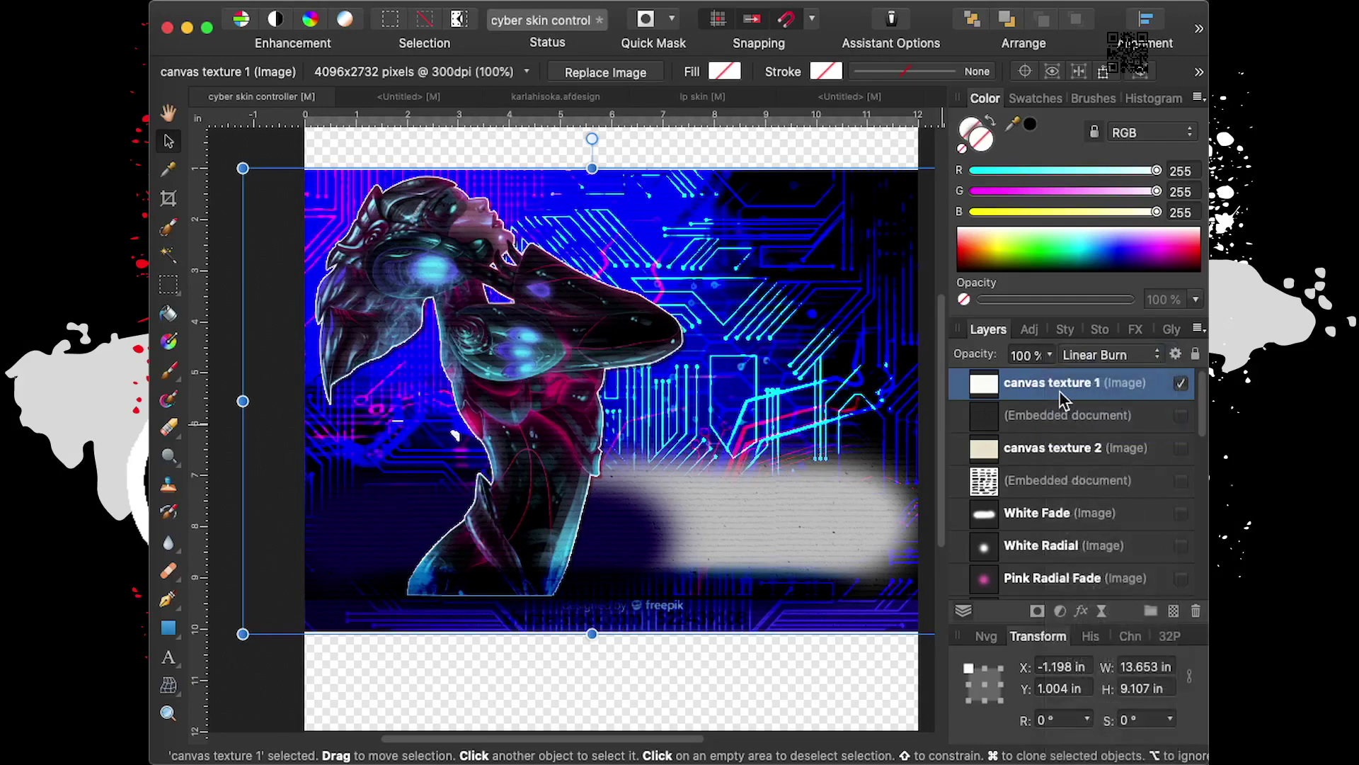
click(1094, 425)
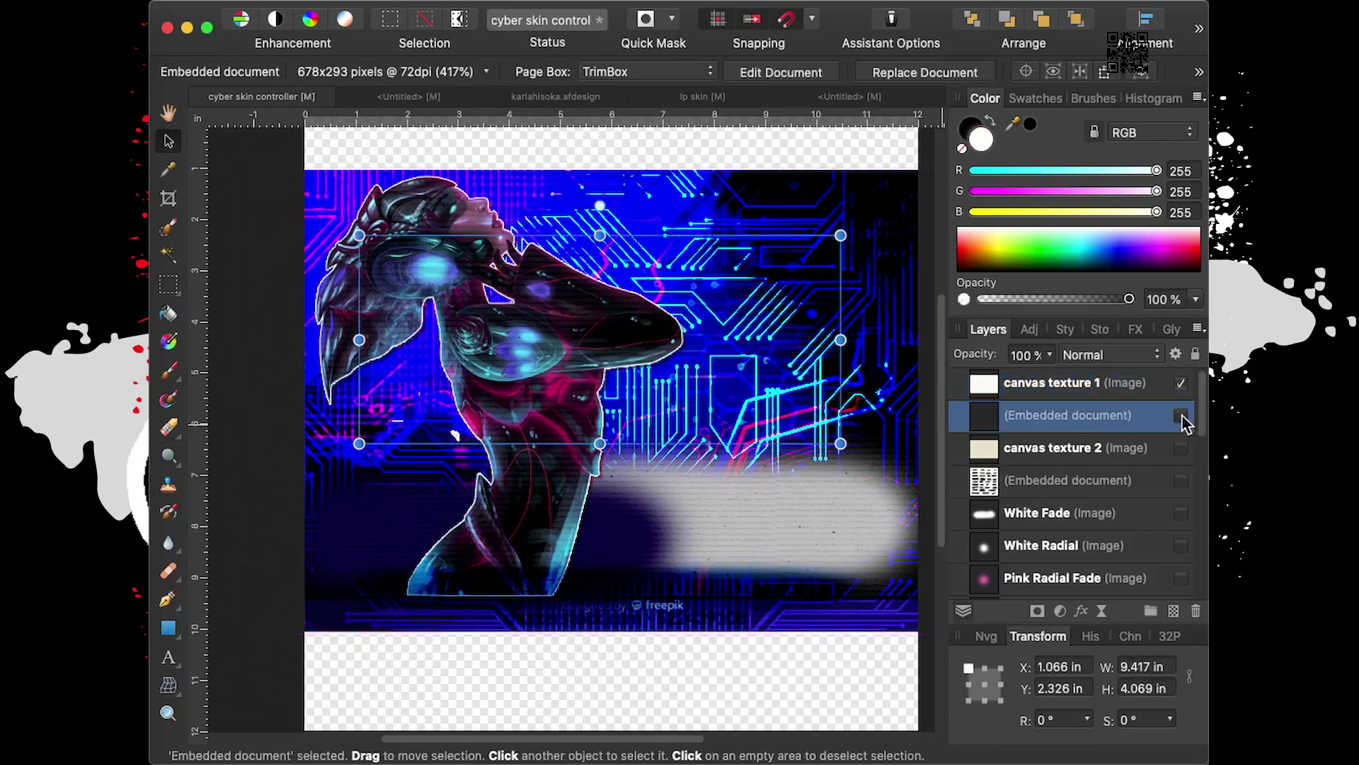
Show canvas texture 2 and move it to cover the whole design
click(1181, 415)
click(1180, 416)
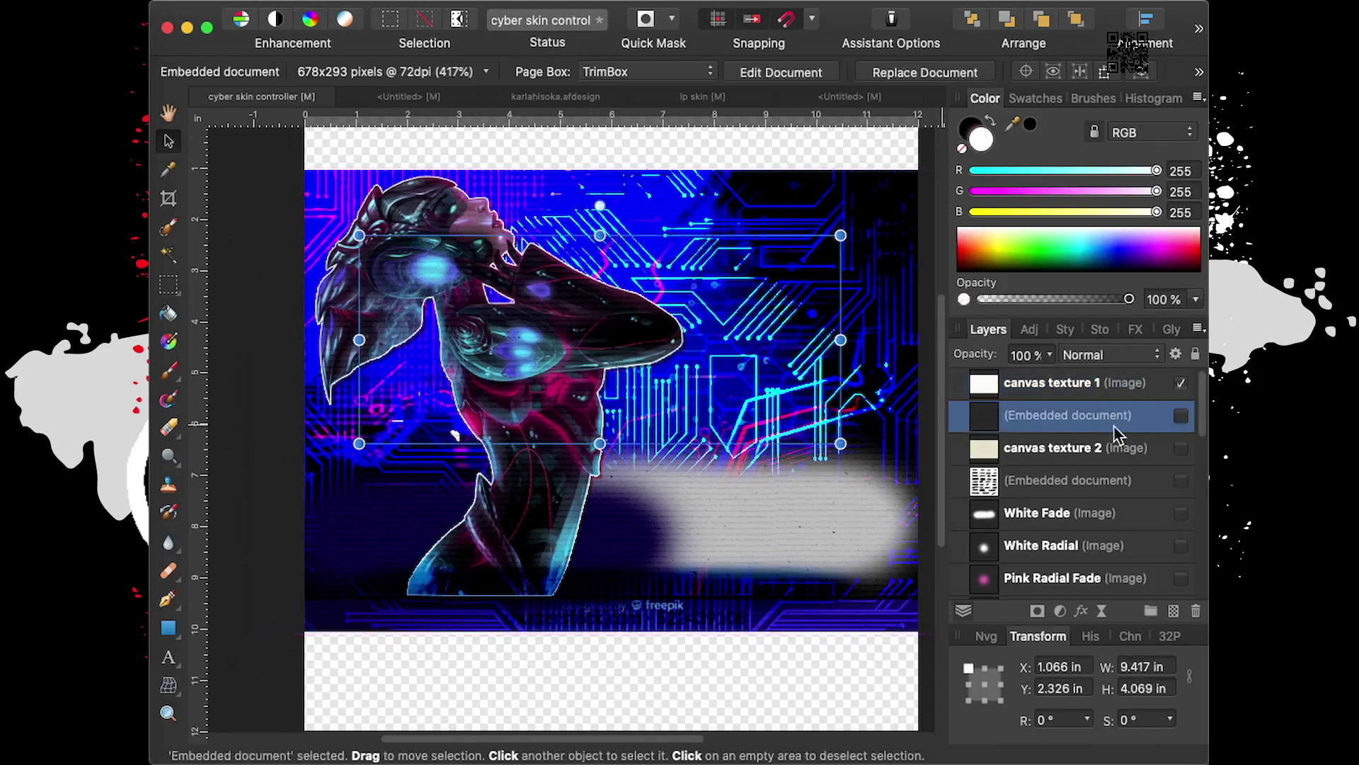
click(1146, 448)
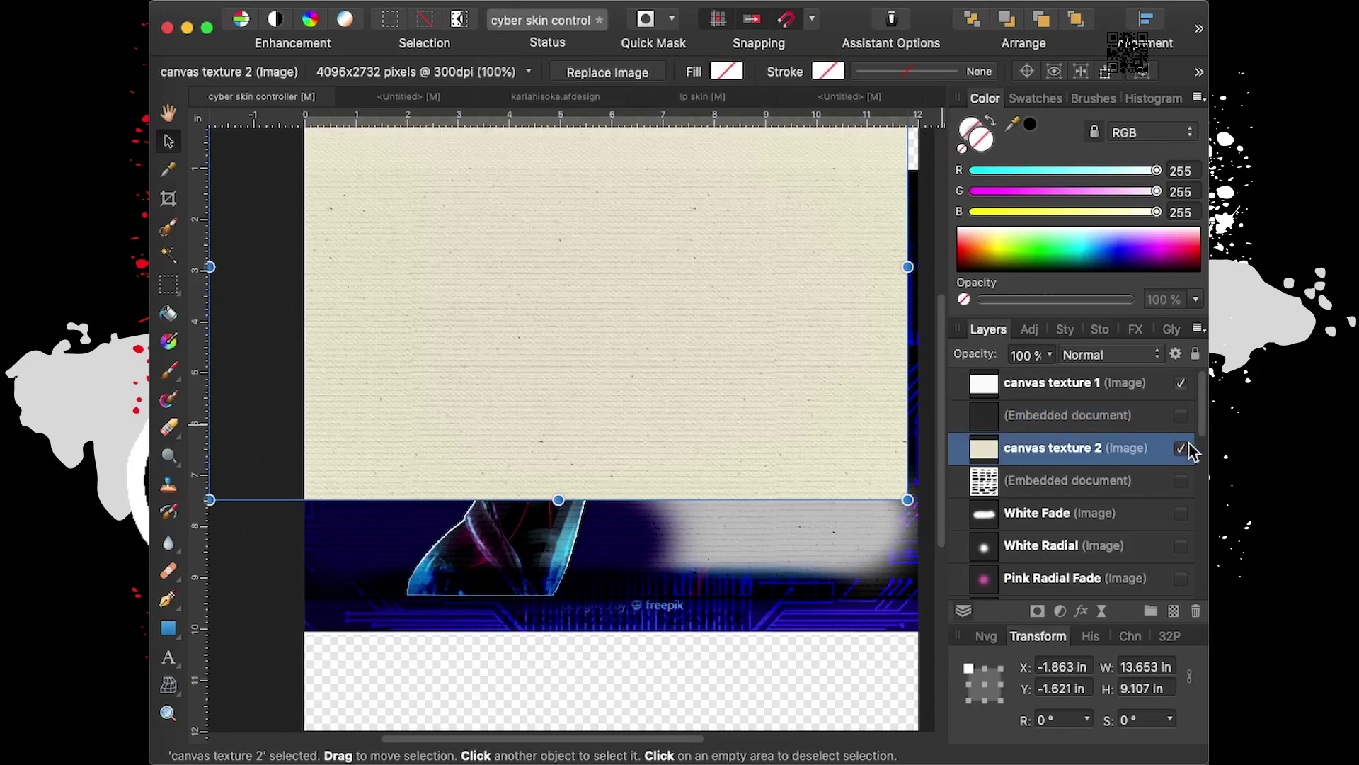
click(1180, 448)
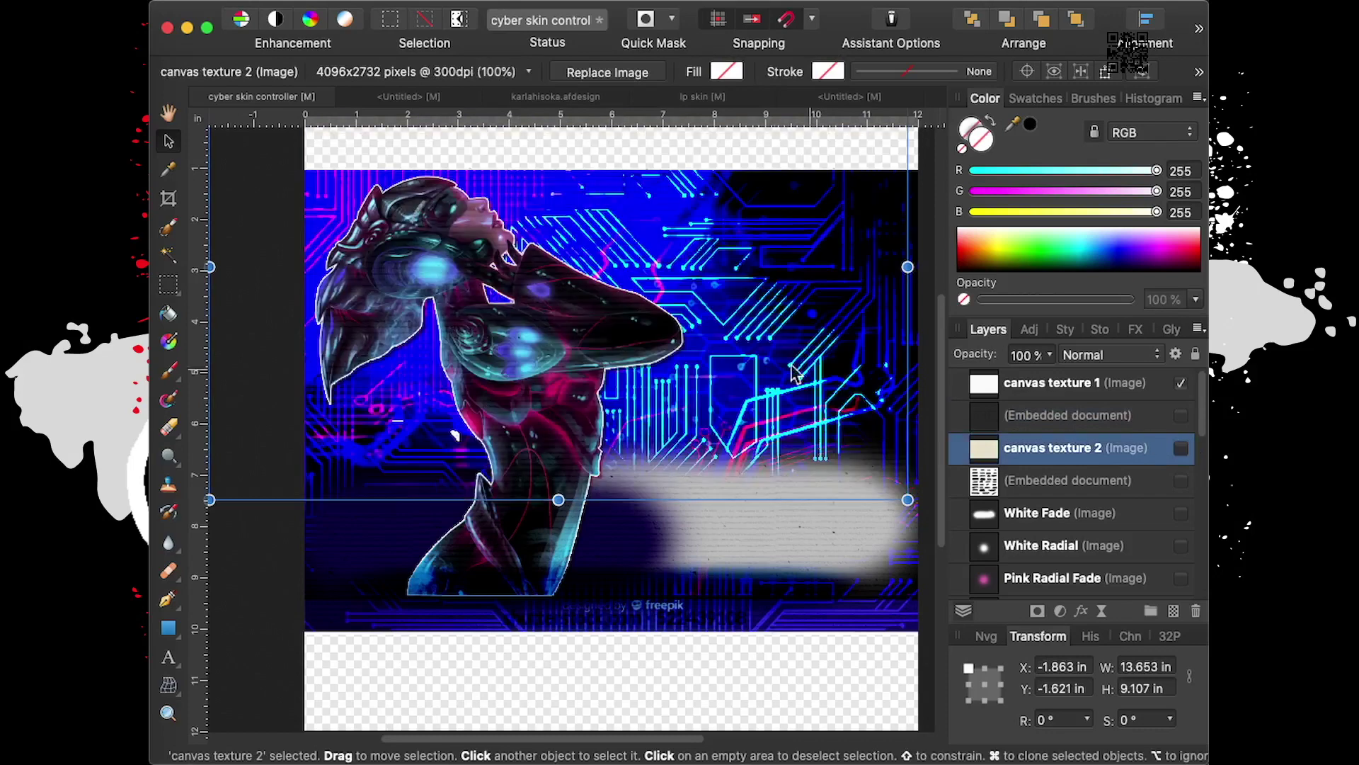
click(1180, 447)
drag(698, 350, 746, 482)
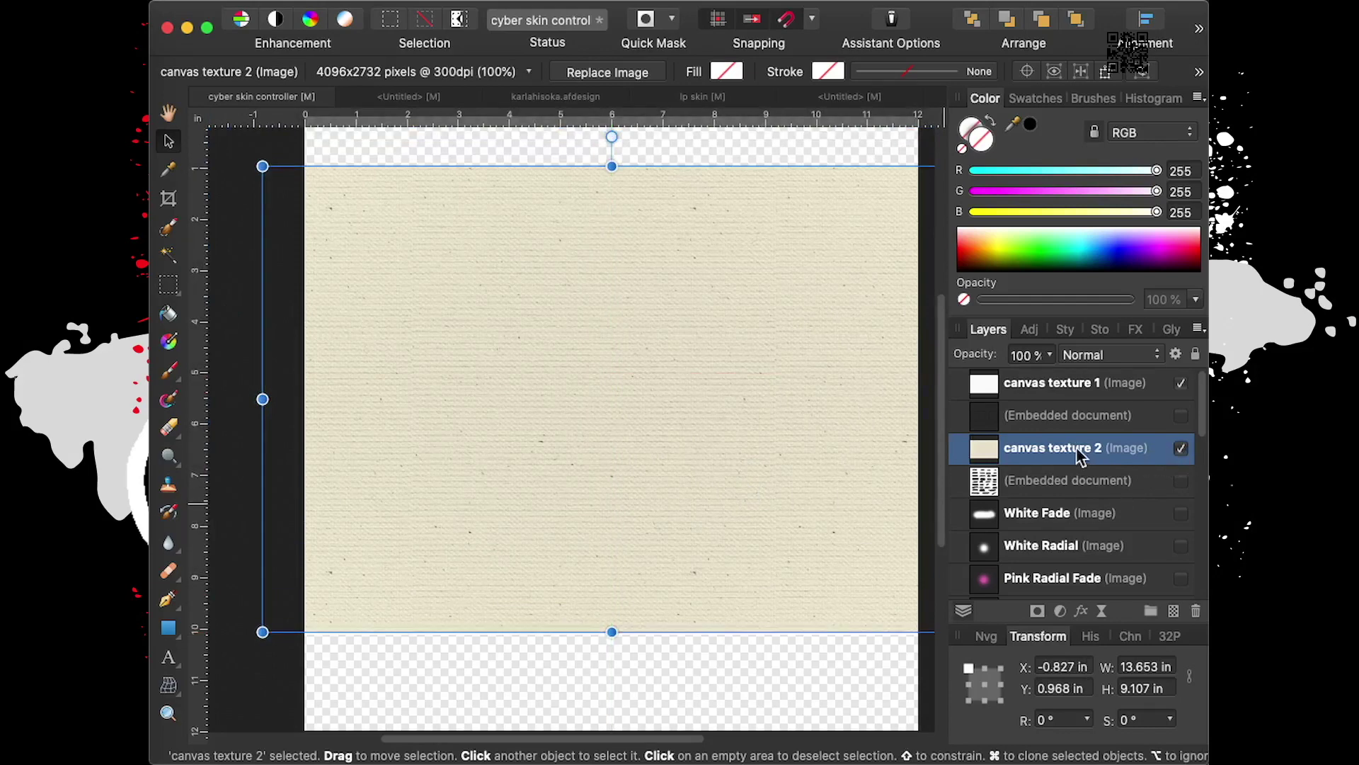
Move canvas texture 1 lower in the layer stack, then undo hiding canvas texture 2
mouse_move(1096, 388)
mouse_down()
mouse_move(1096, 503)
mouse_move(1074, 522)
mouse_up()
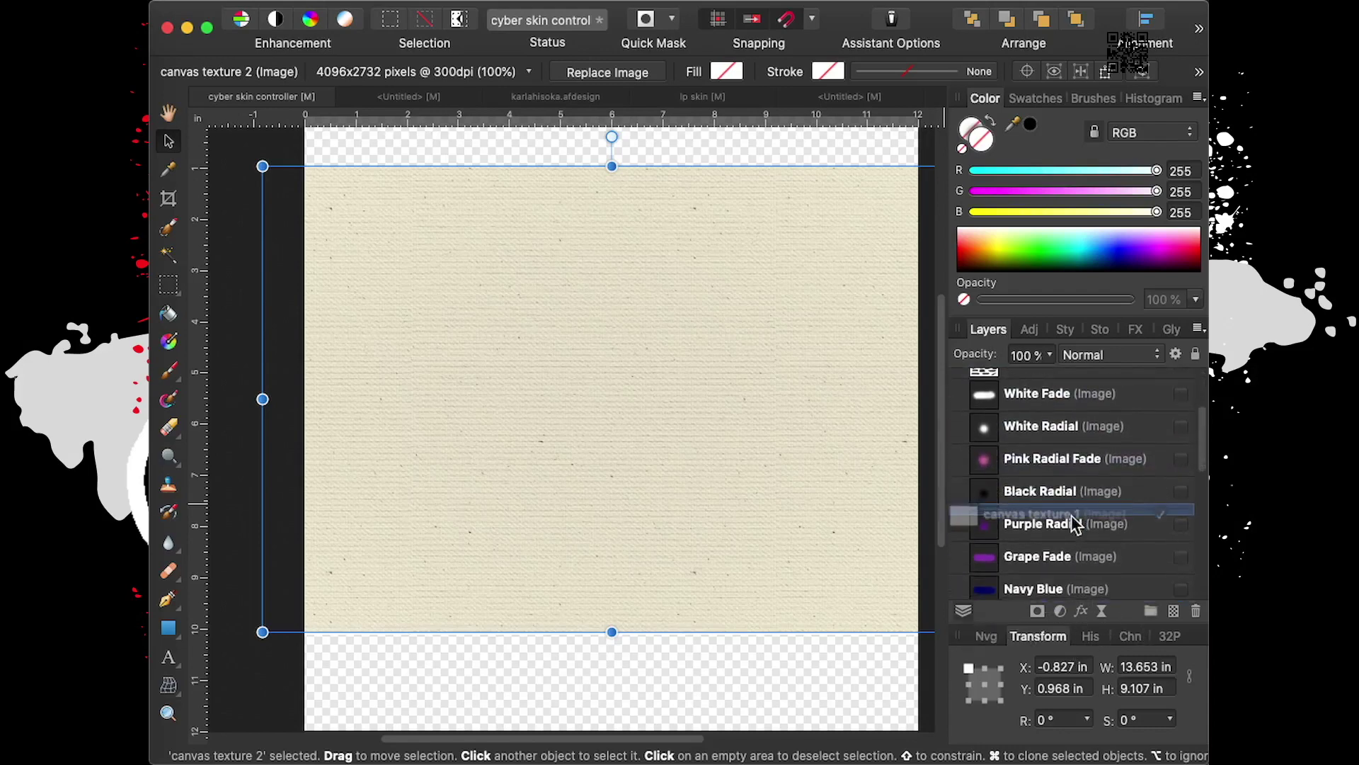
drag(1075, 522, 1058, 562)
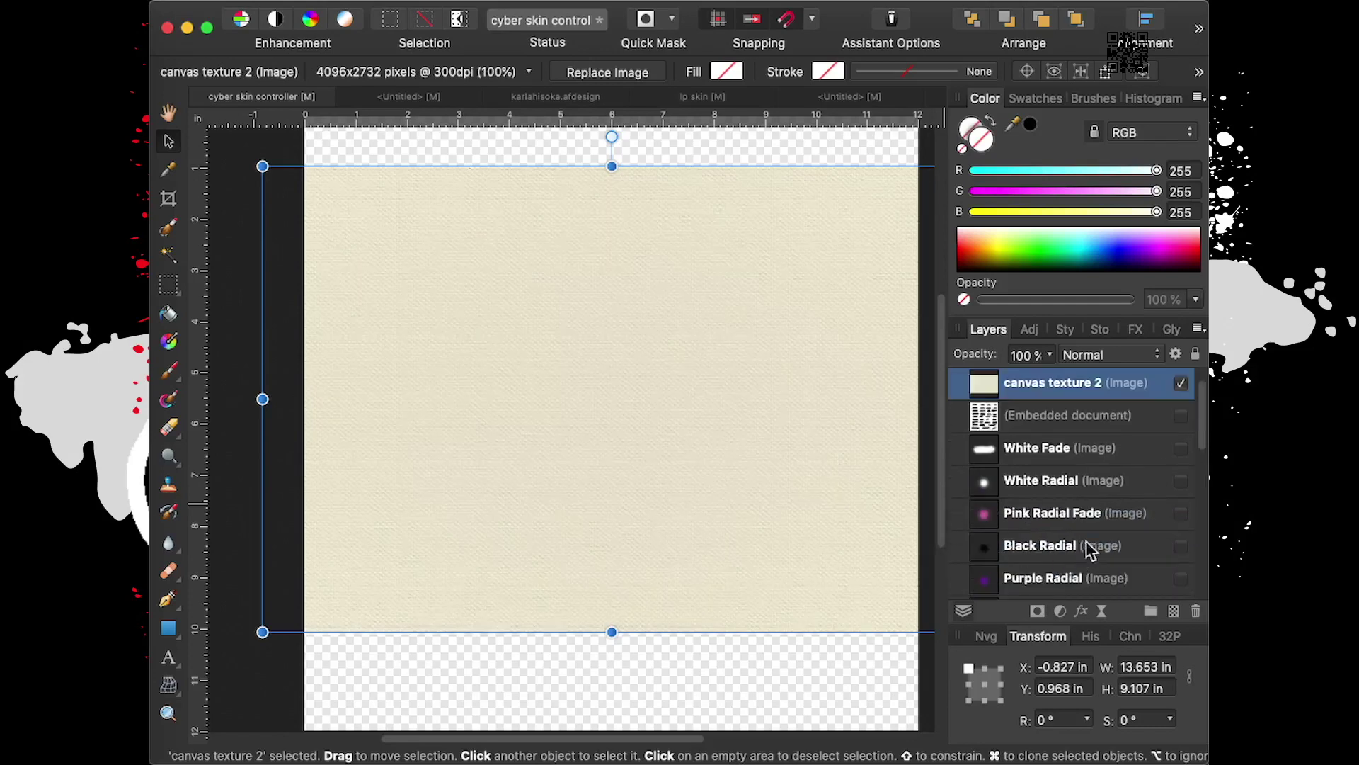
click(1181, 383)
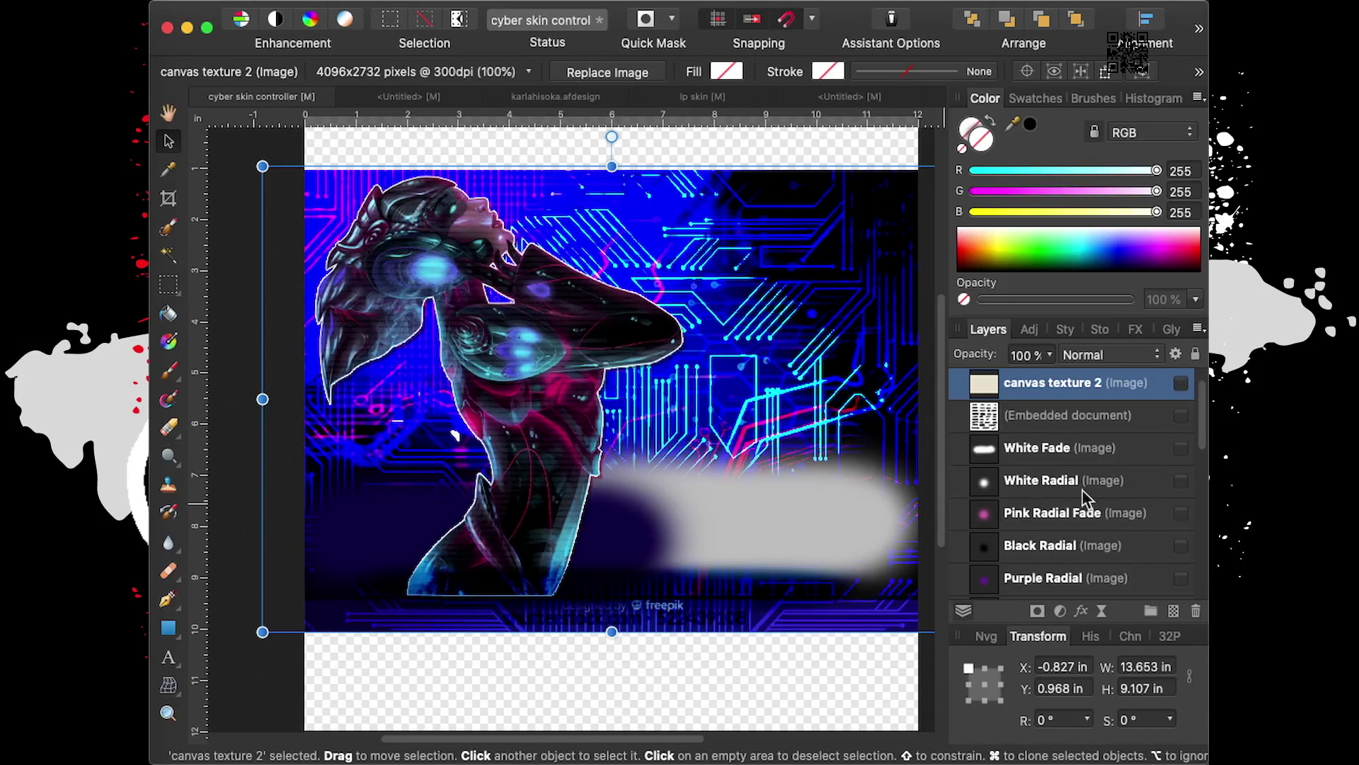
scroll(1106, 473, down, 5)
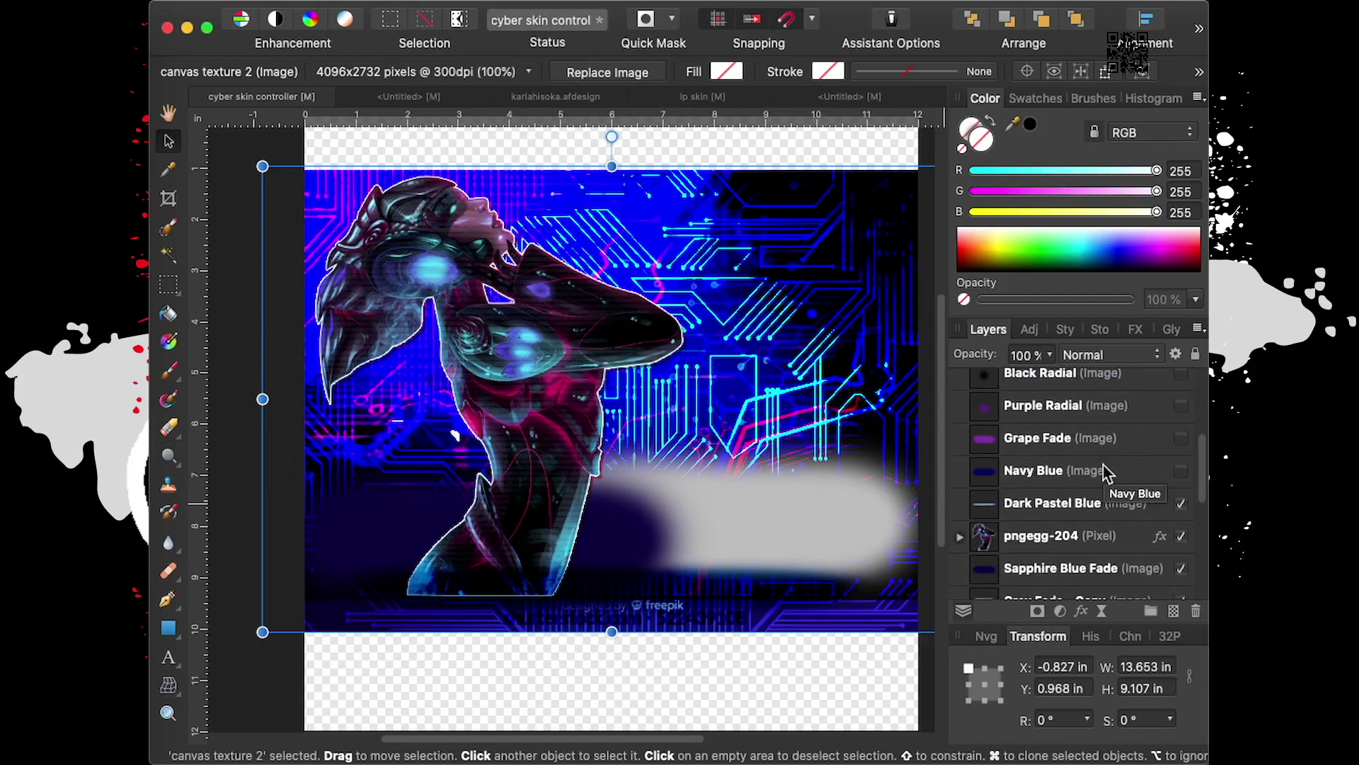
click(357, 2)
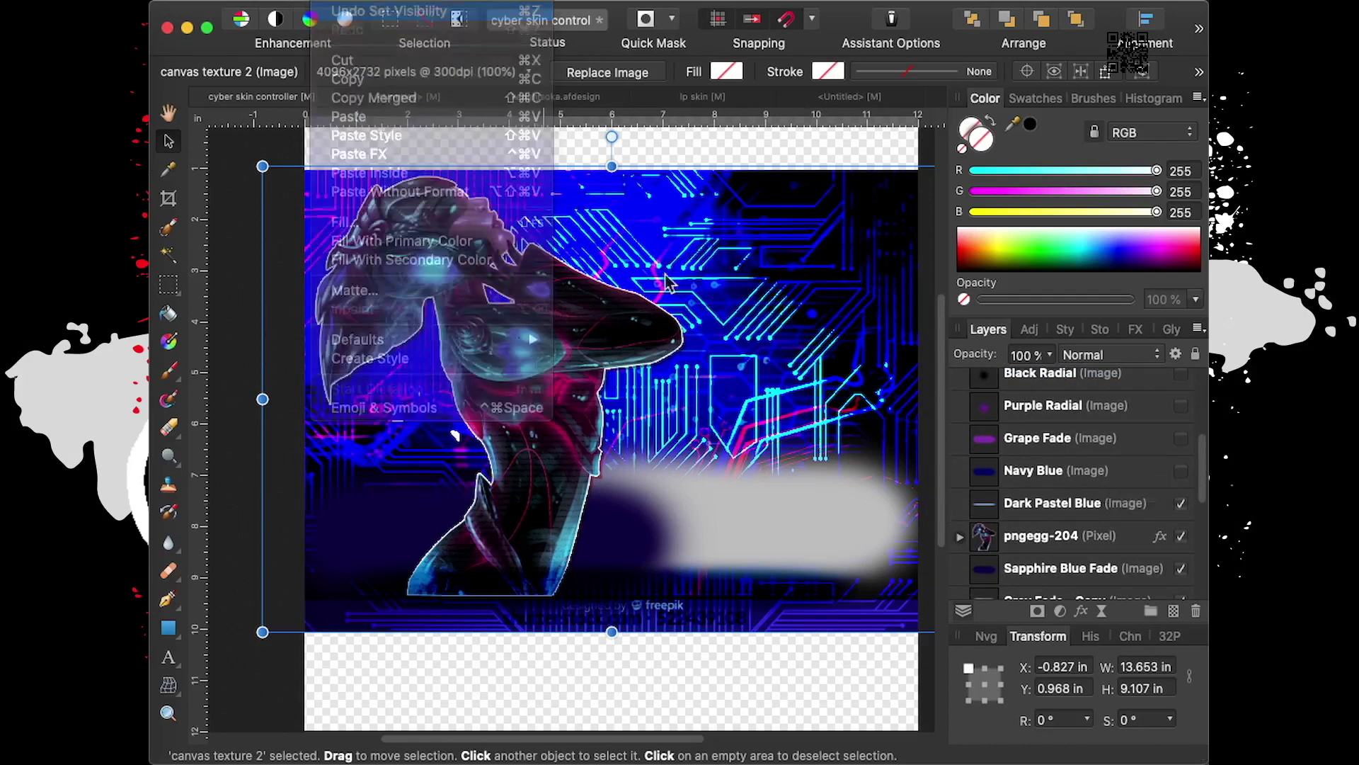
scroll(1115, 538, up, 5)
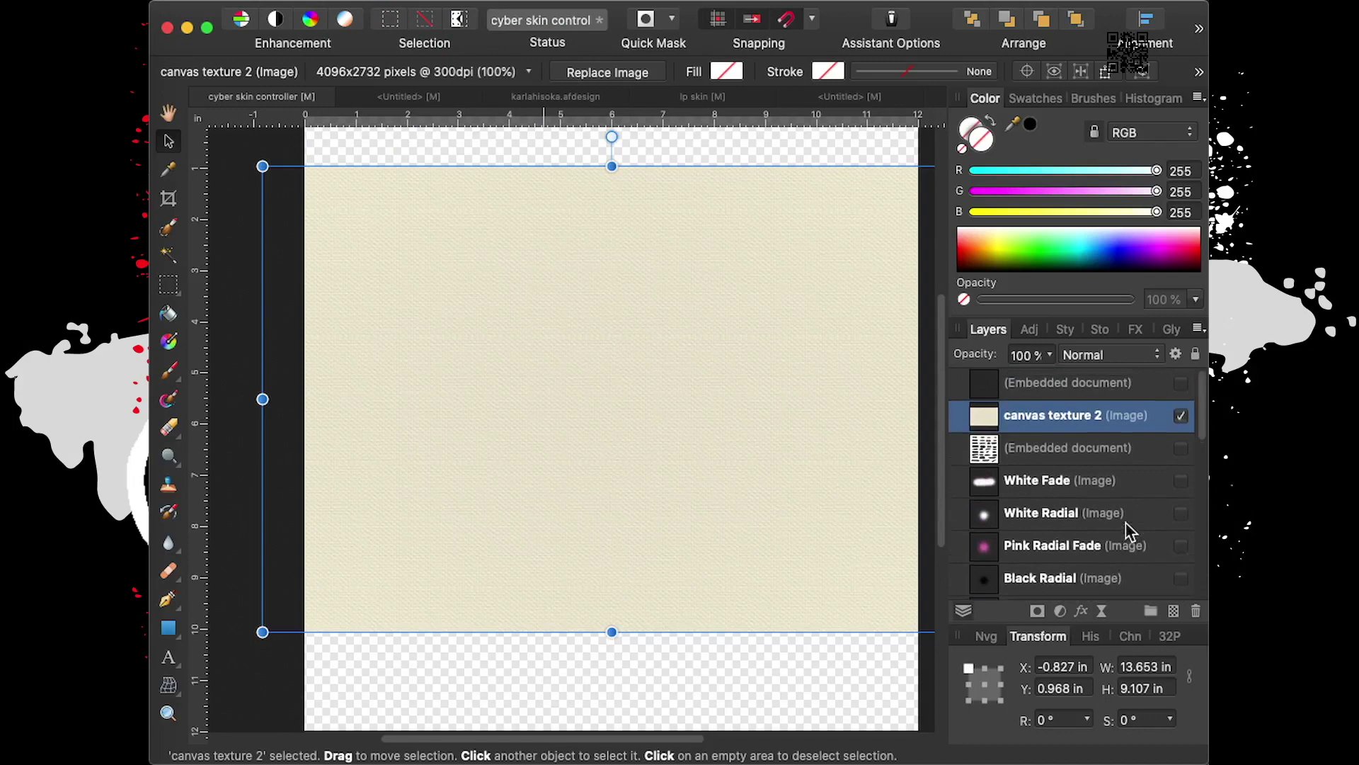
Open and dismiss canvas texture 2's layer options, and start renaming it
right_click(1040, 415)
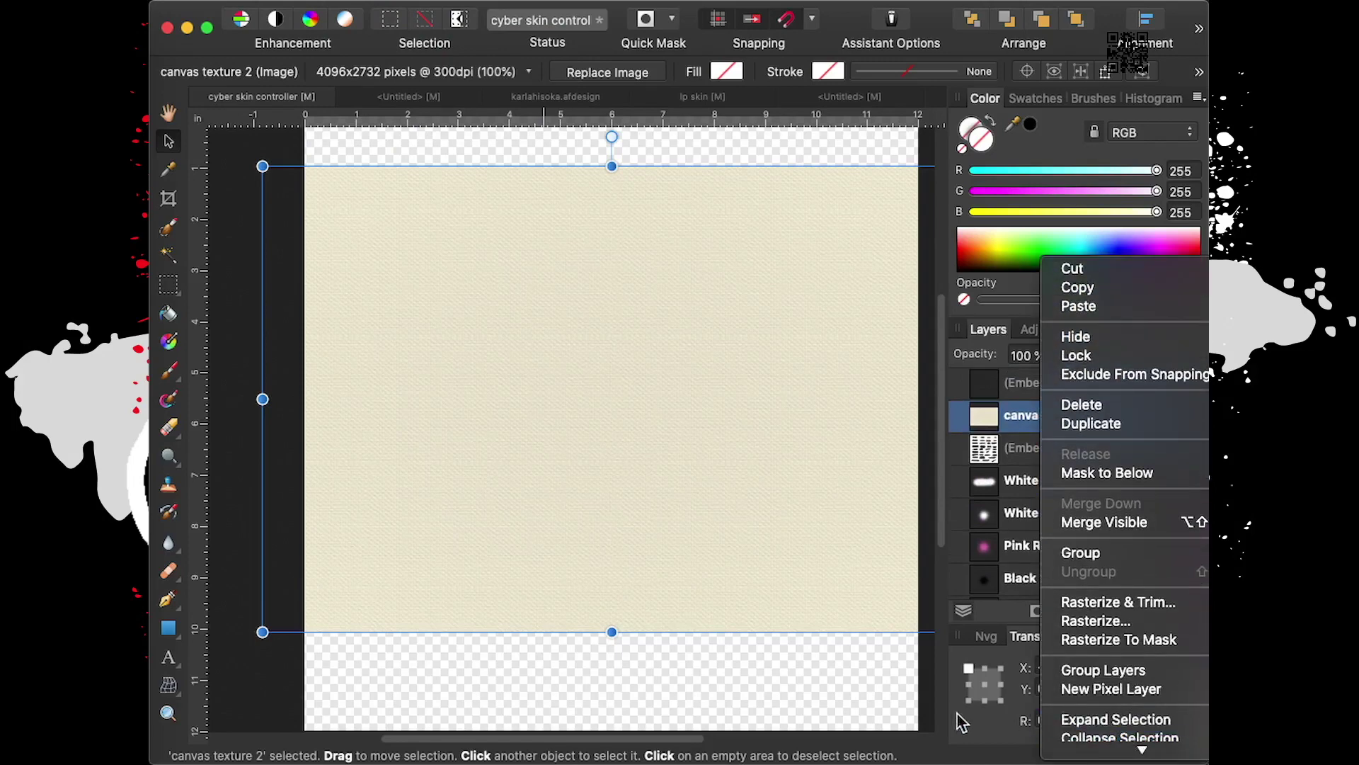
click(970, 733)
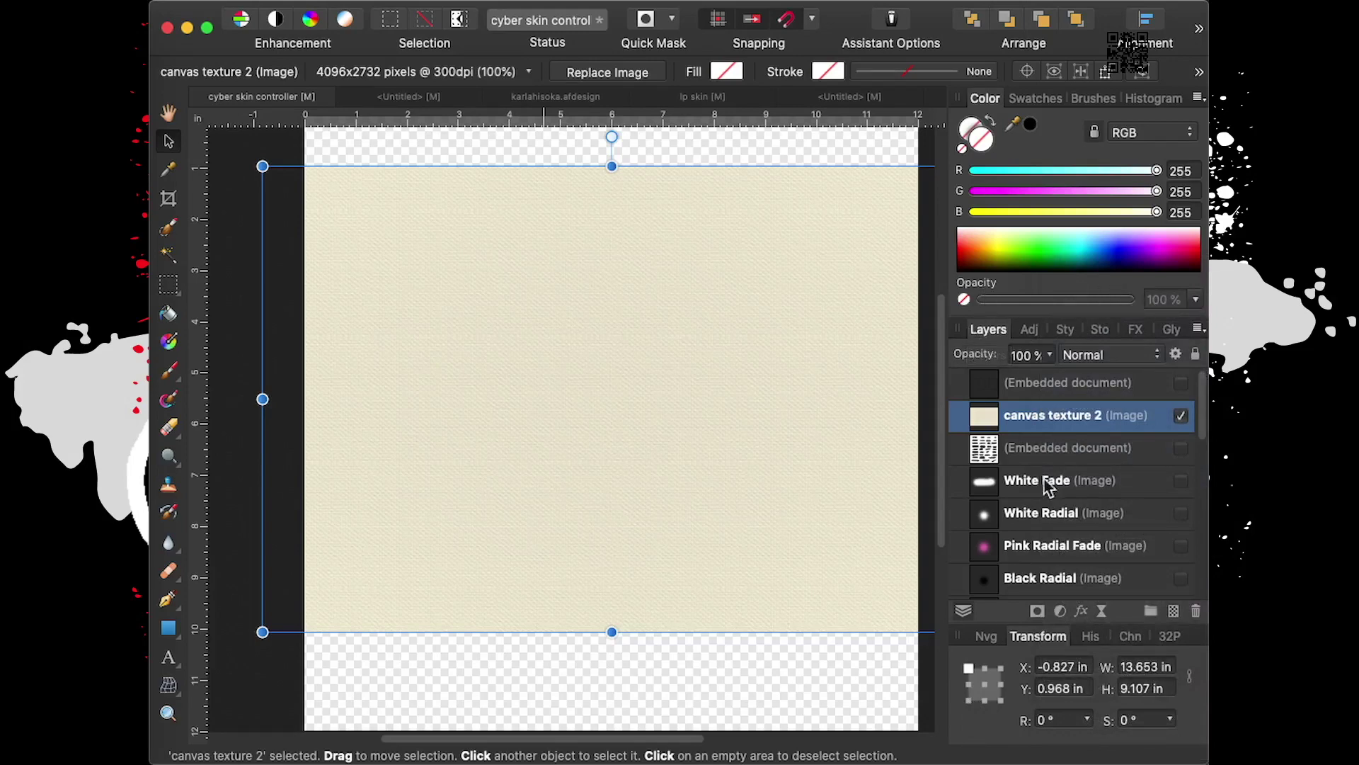
double_click(1080, 416)
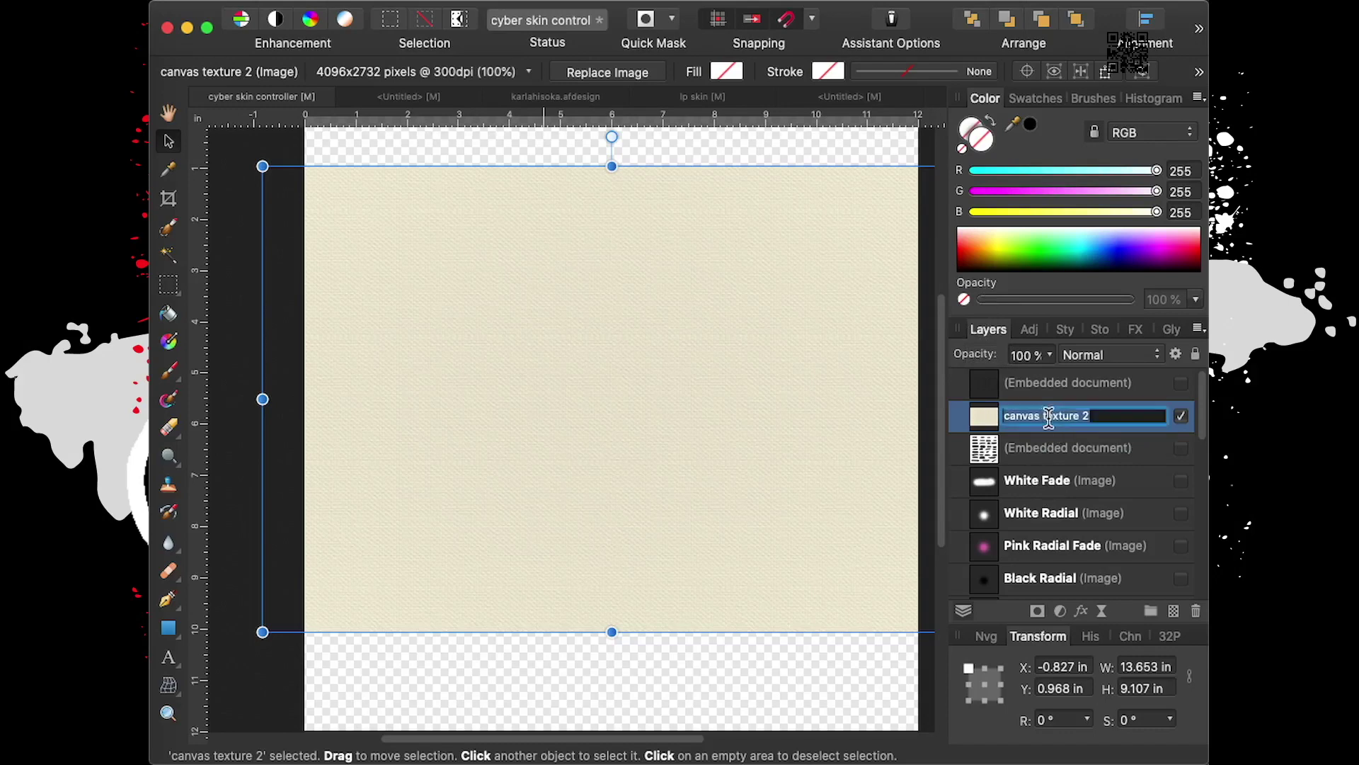
right_click(978, 423)
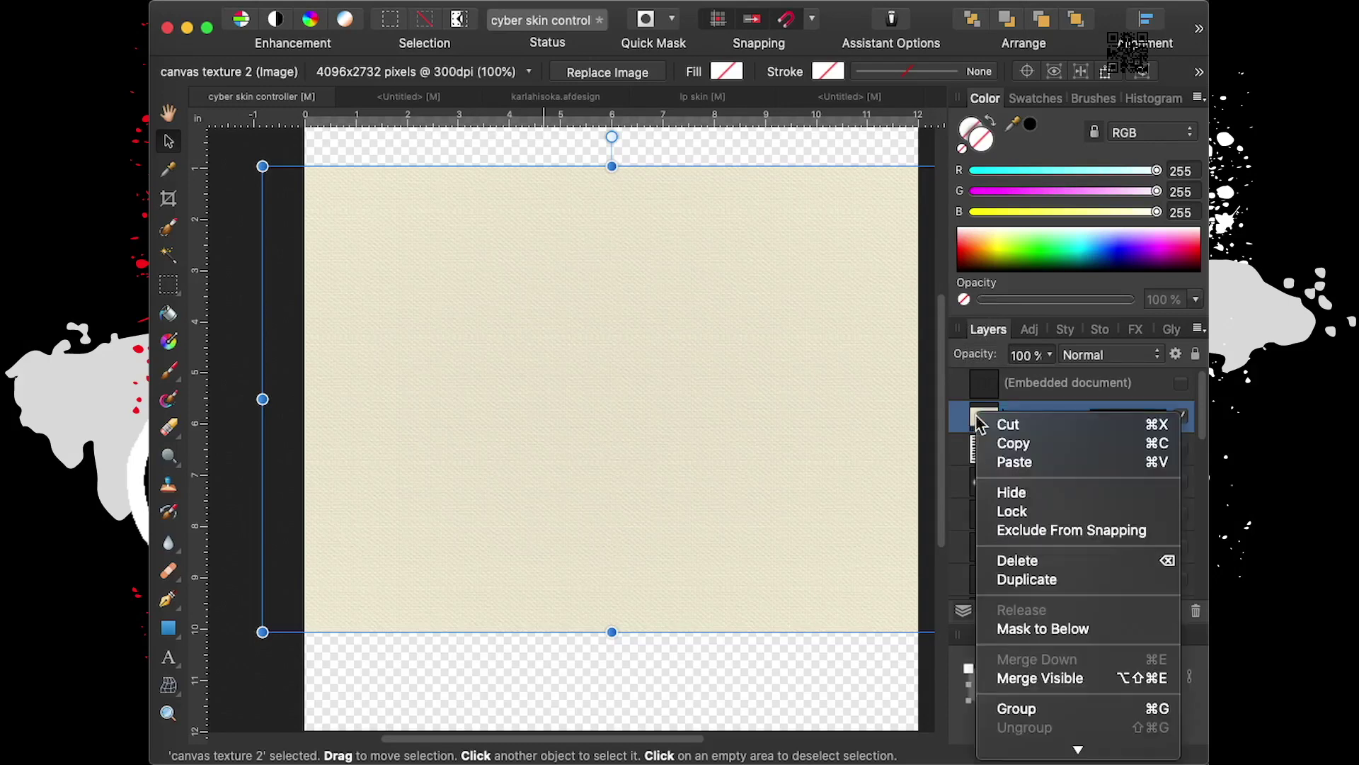
click(908, 673)
double_click(1080, 410)
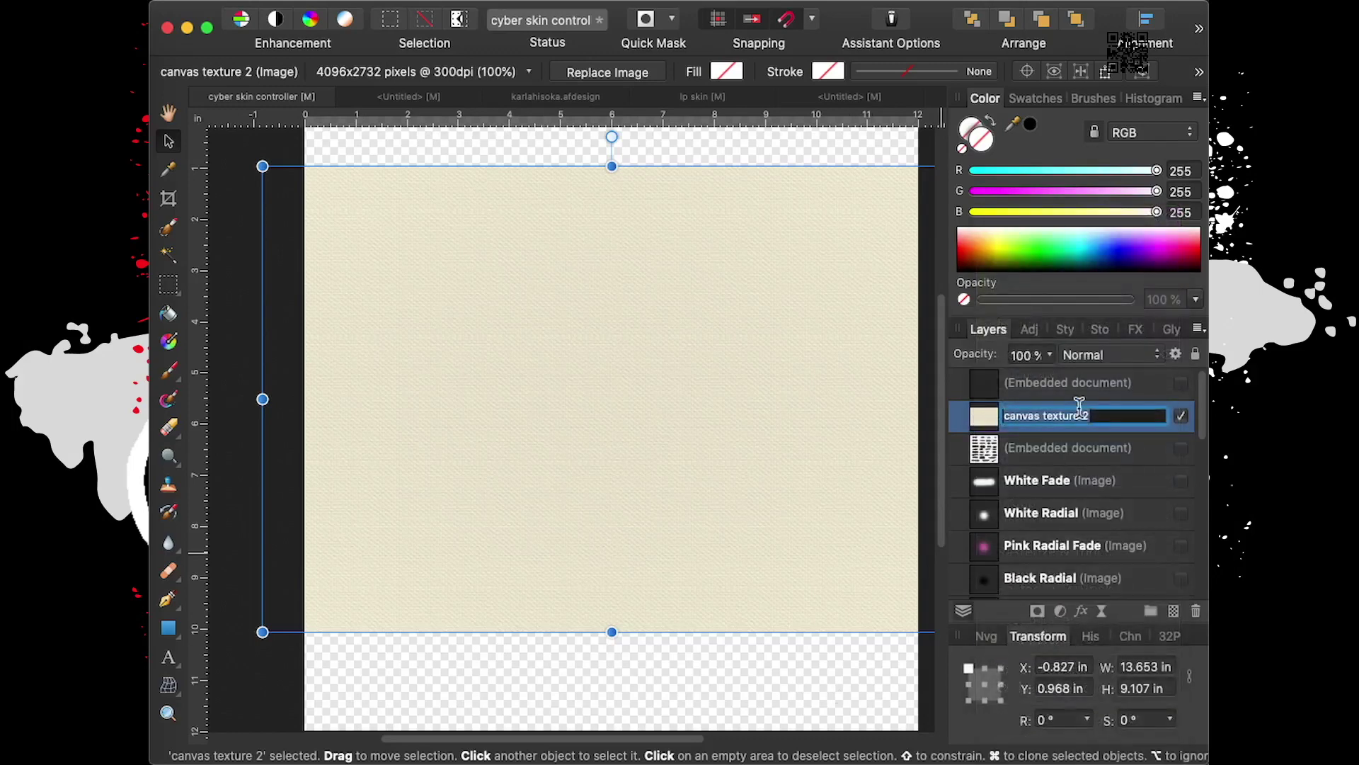
Check the Adjustment tab, then open canvas texture 2's blend mode list
click(1028, 332)
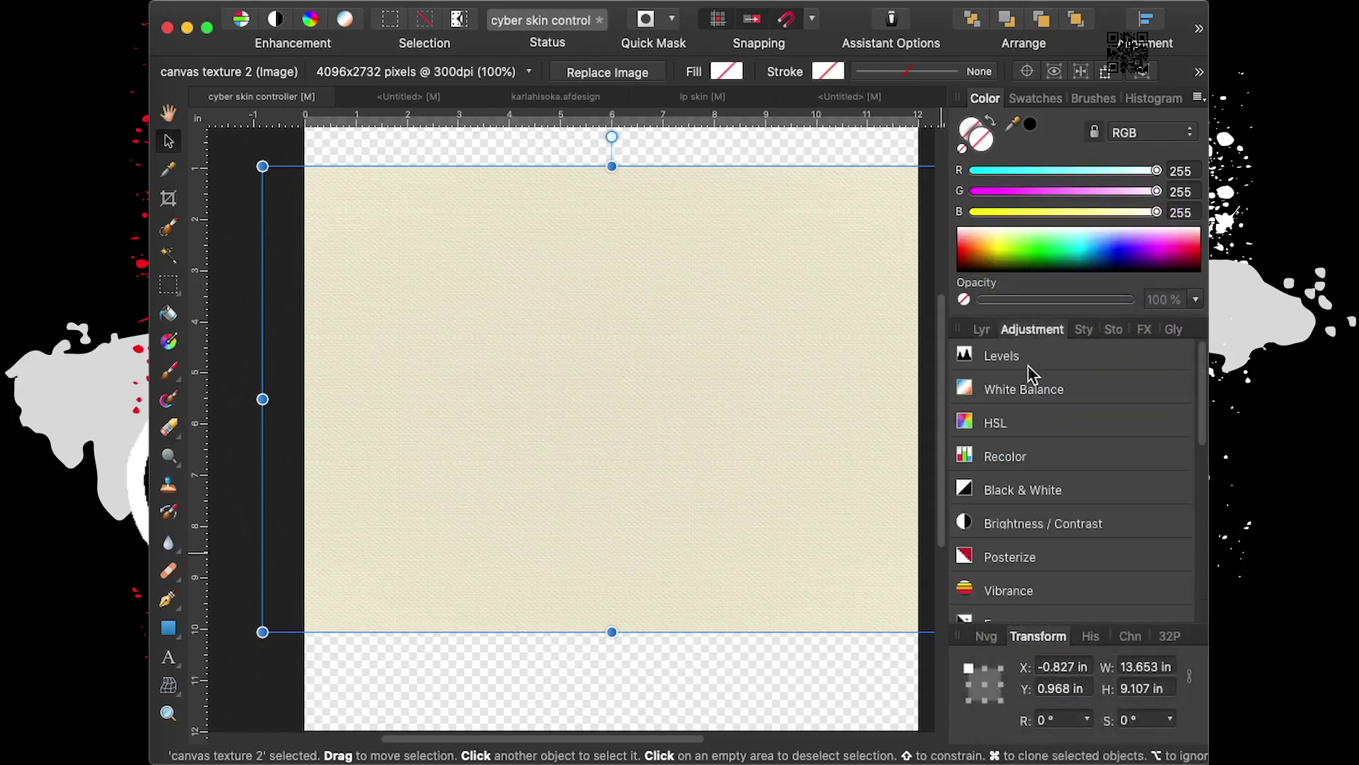
click(982, 330)
click(1117, 354)
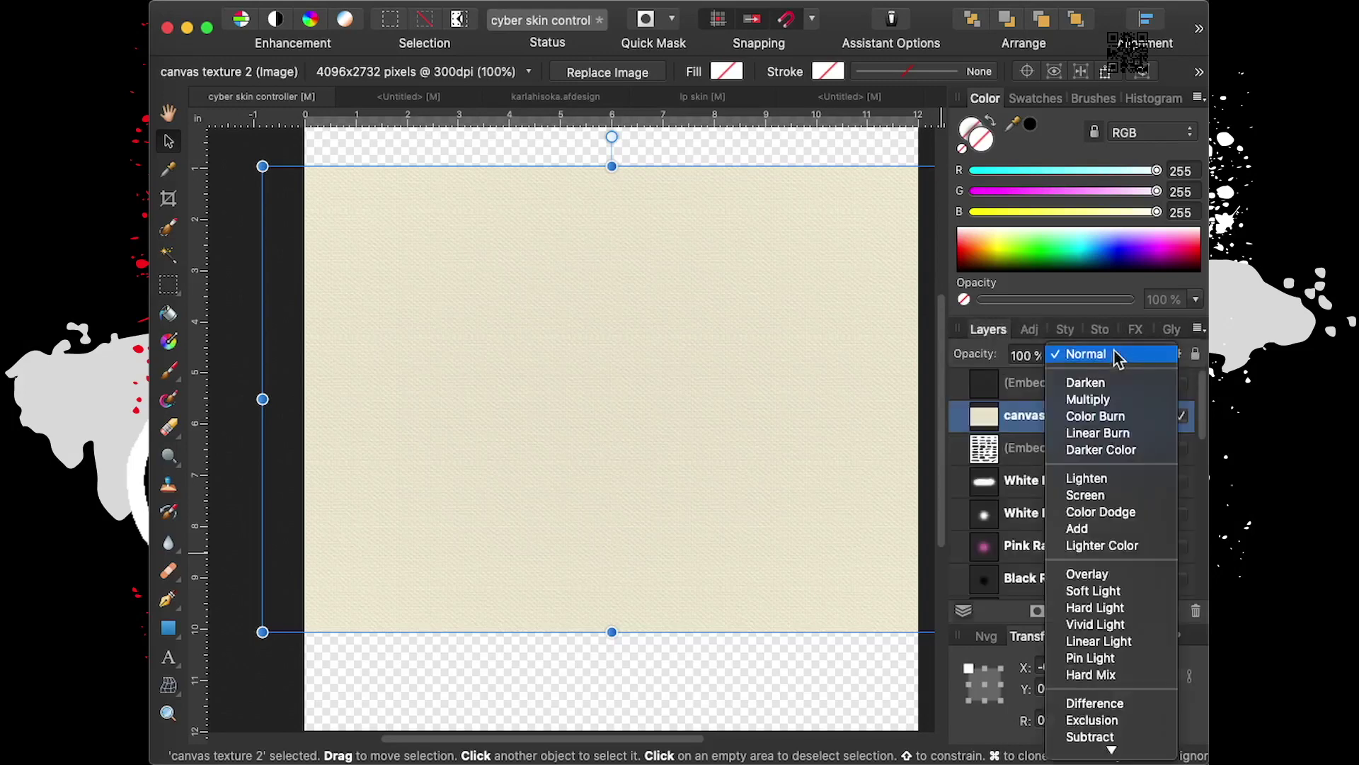
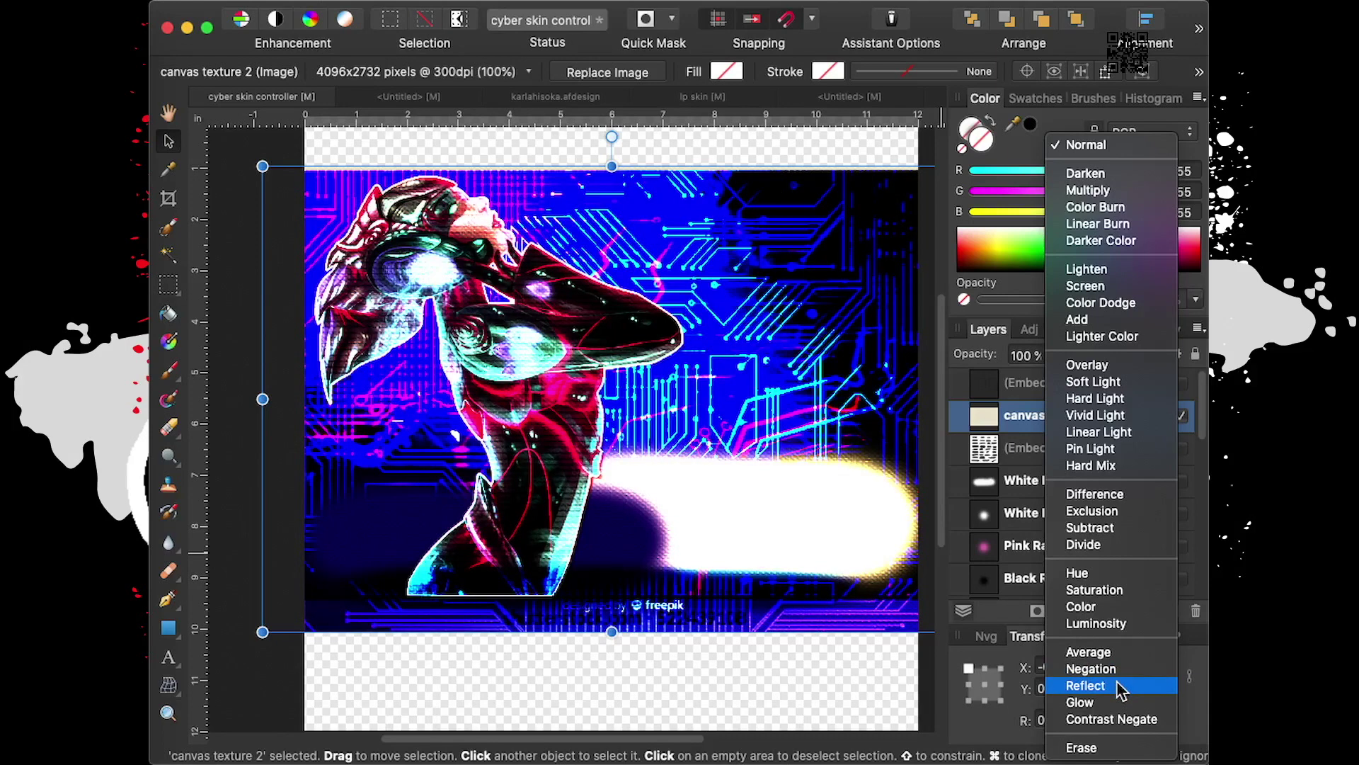
Blend canvas texture 2 with Reflect, show White Fade, and place the texture beneath pngegg-204
click(1118, 685)
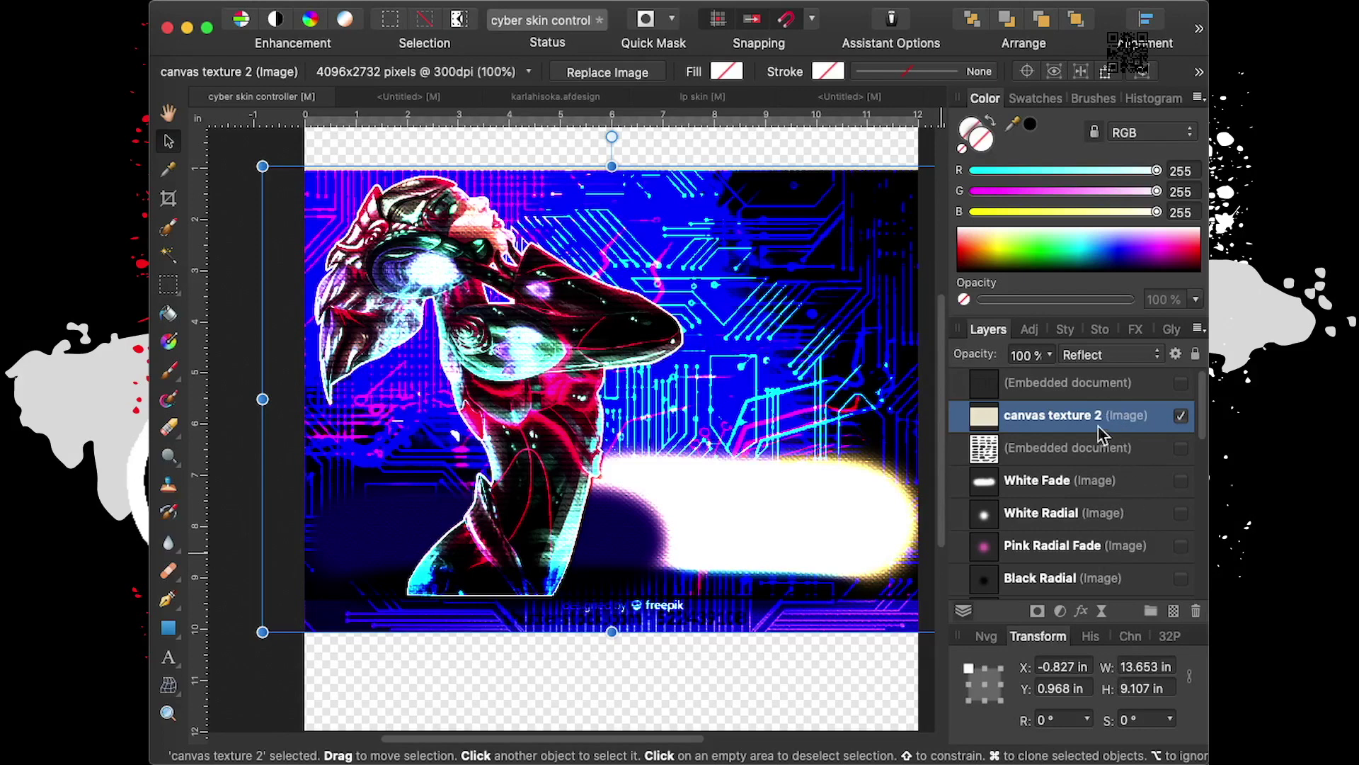
click(1180, 480)
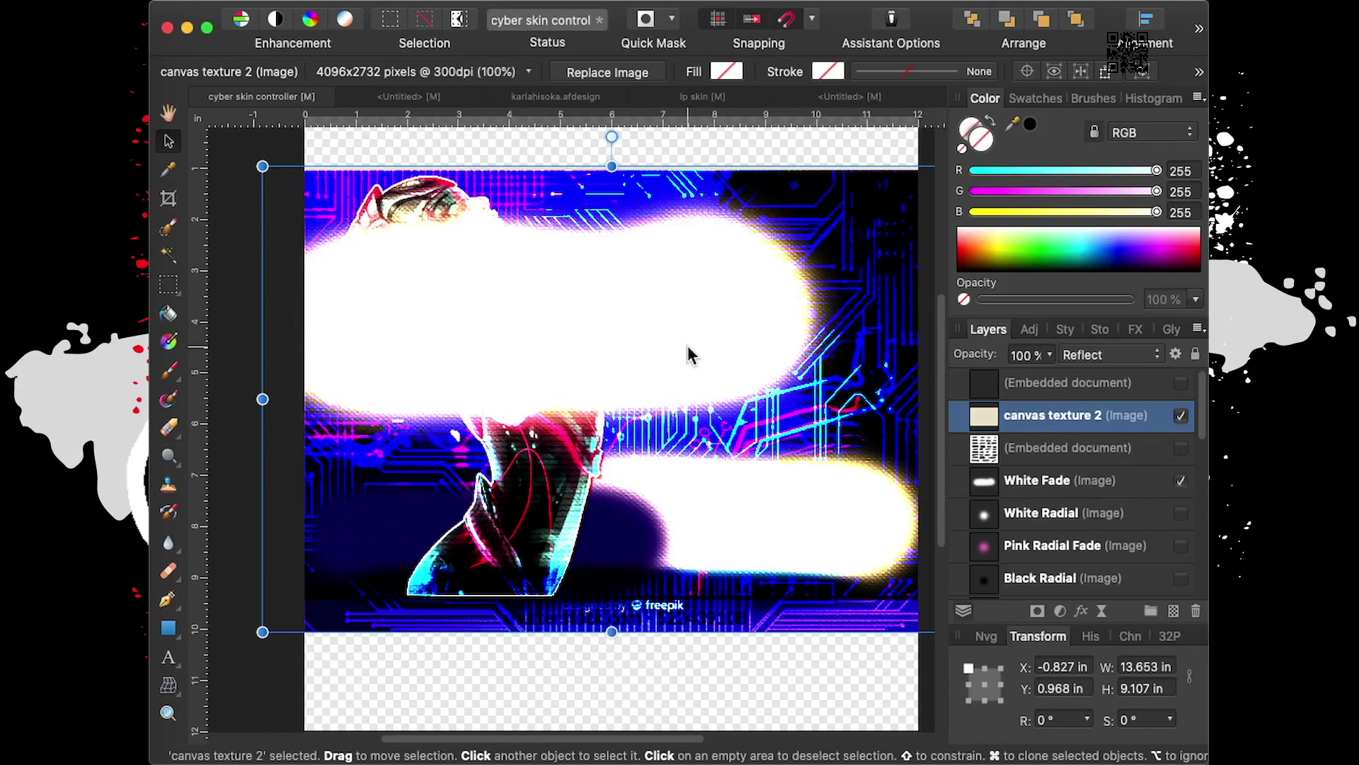
drag(1049, 422, 1040, 569)
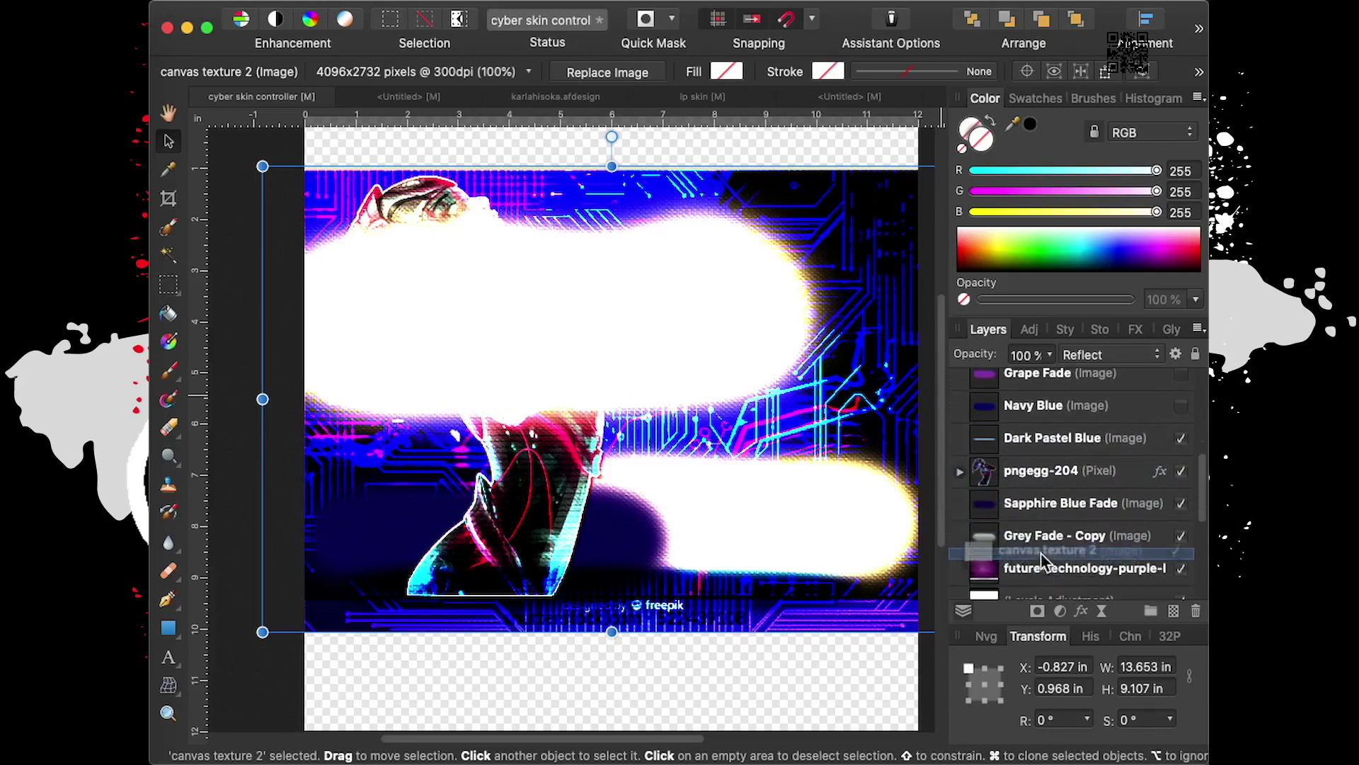
drag(1038, 564, 1060, 496)
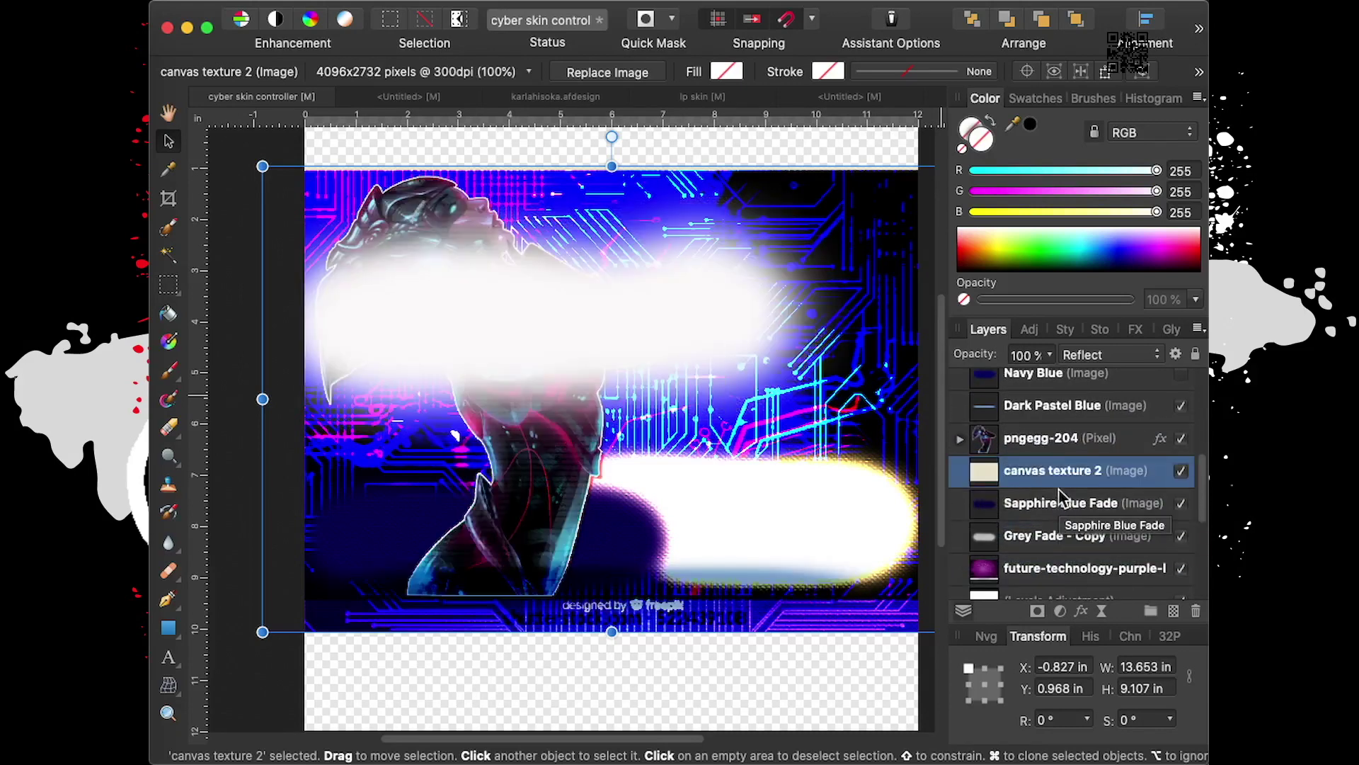
click(1062, 442)
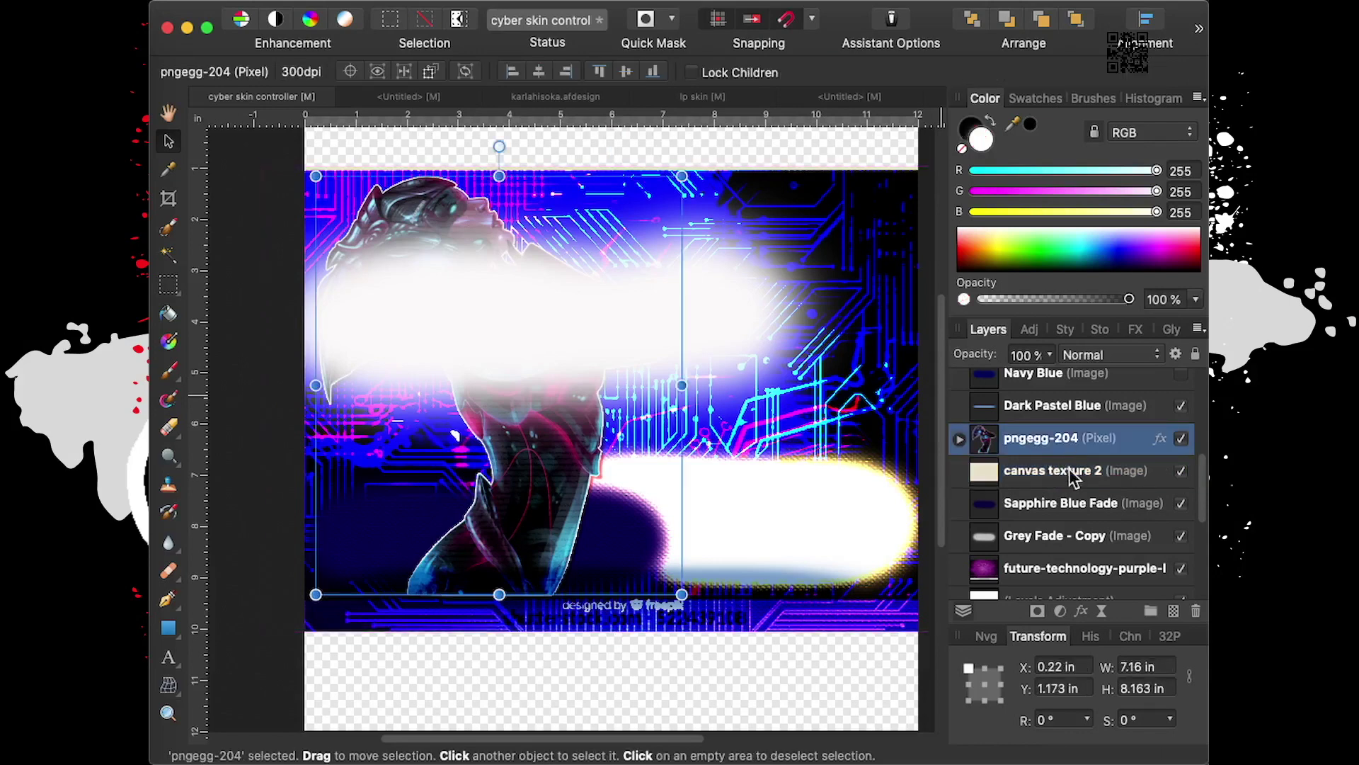
click(1069, 470)
click(1073, 446)
Move the White Fade layer just below the pngegg-204 figure in the stack
scroll(1070, 444, up, 5)
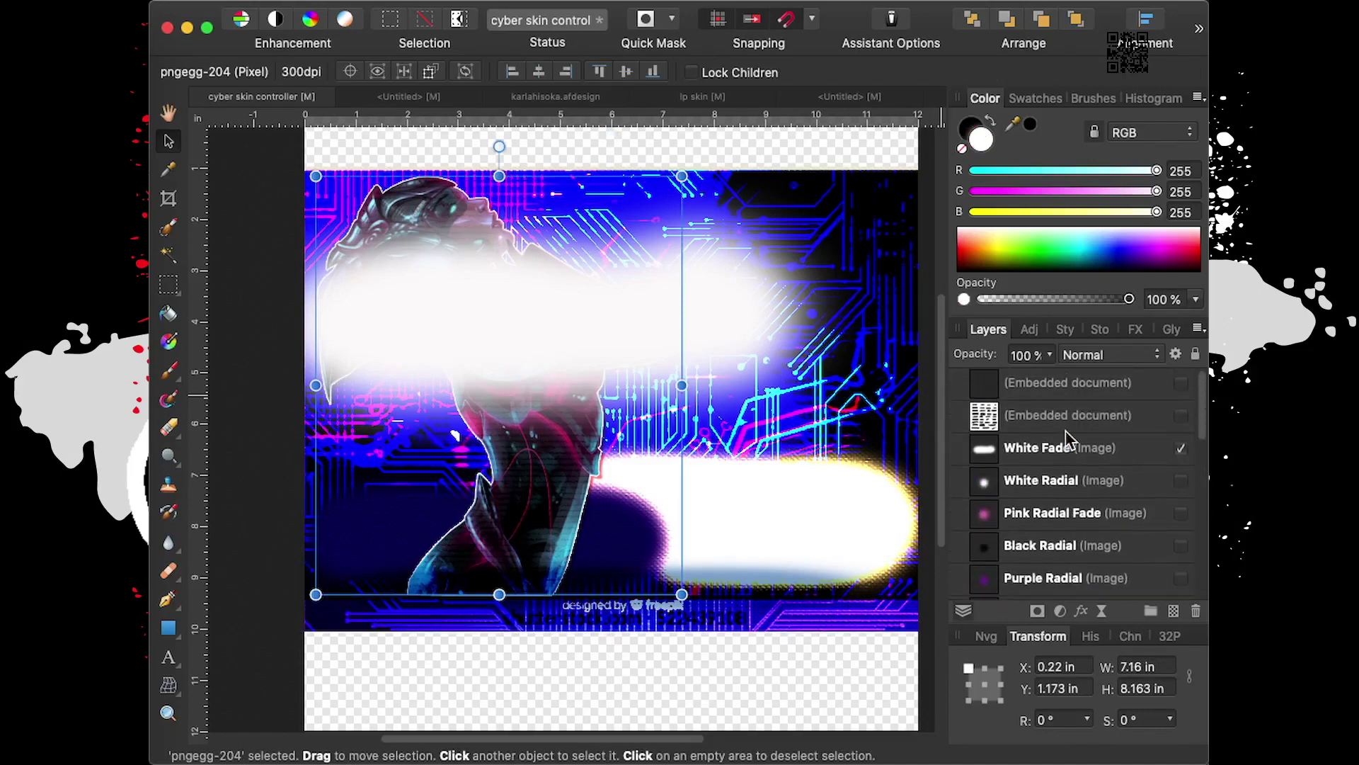
drag(1063, 451, 1077, 542)
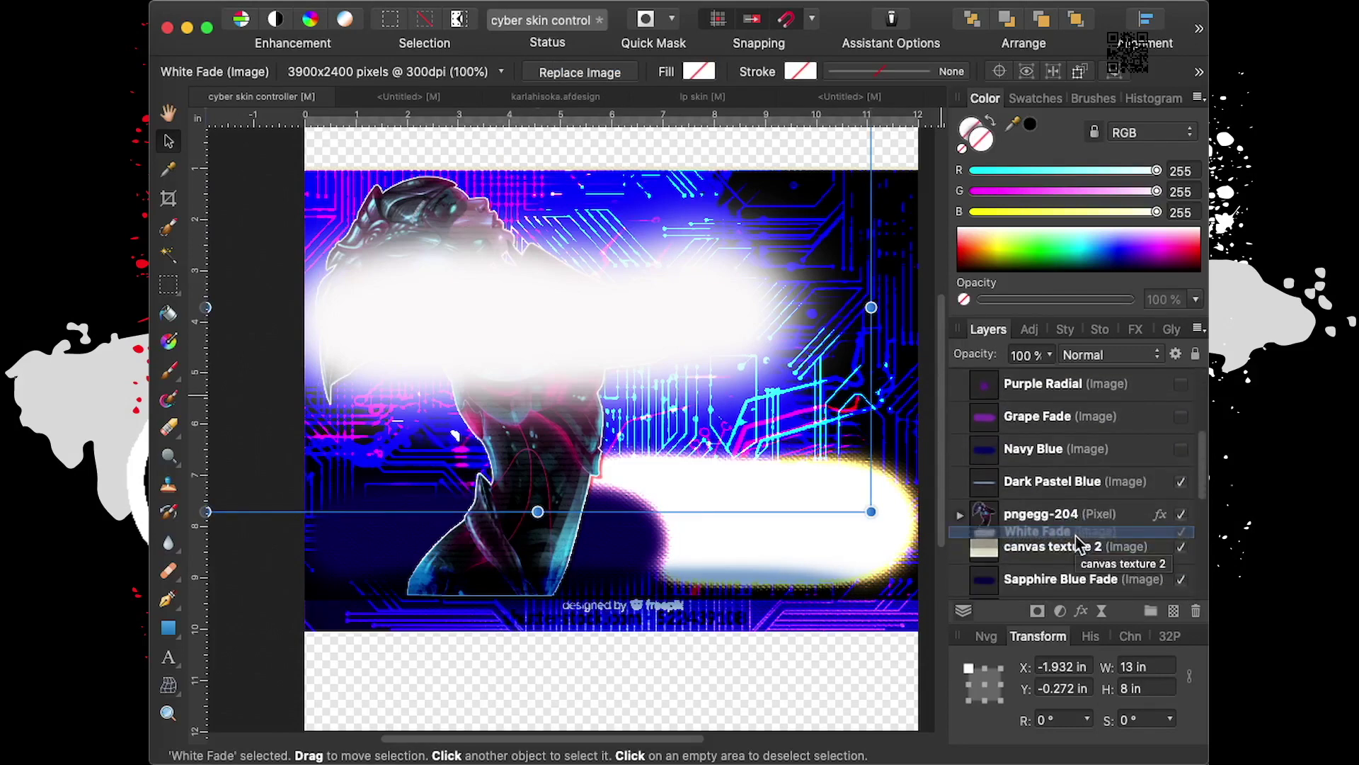
drag(1076, 539, 1075, 534)
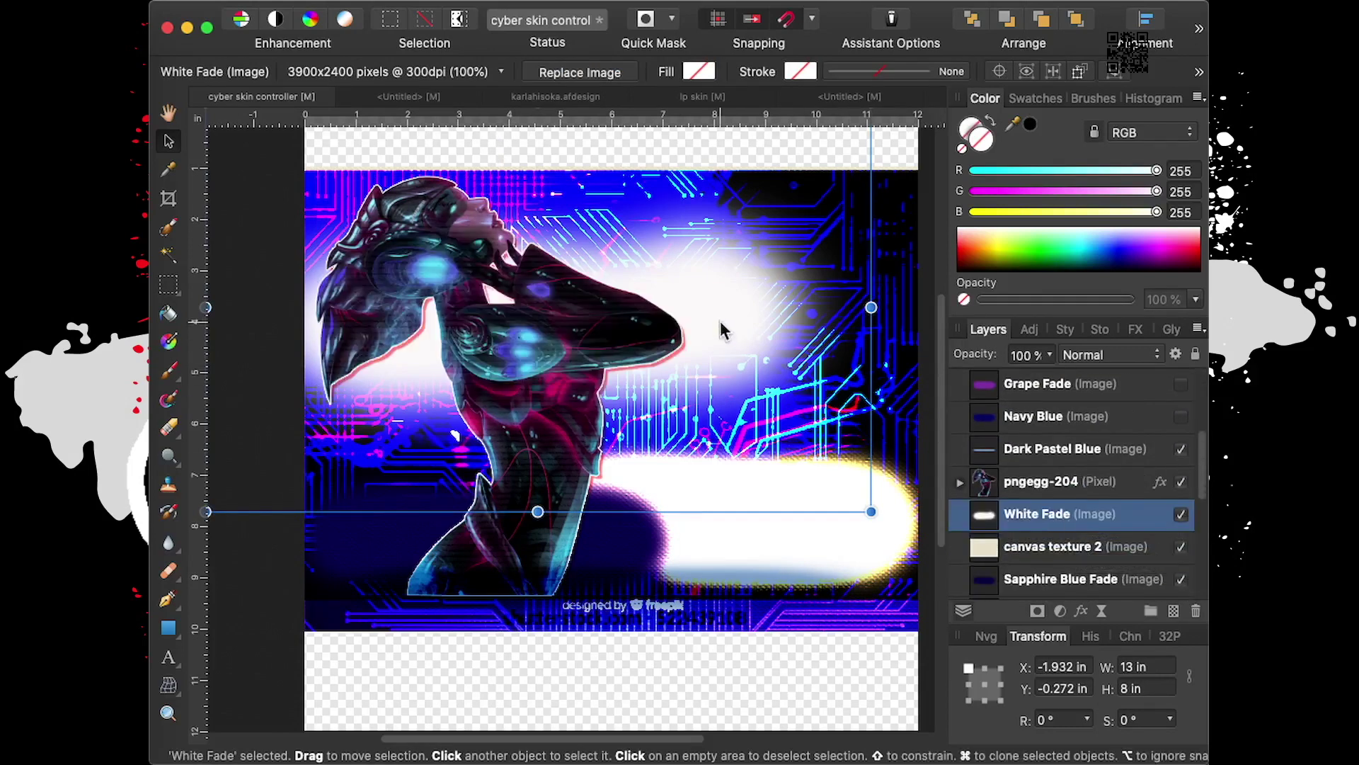
Shift the white glow down and right over the lower part of the artwork
drag(729, 331, 789, 504)
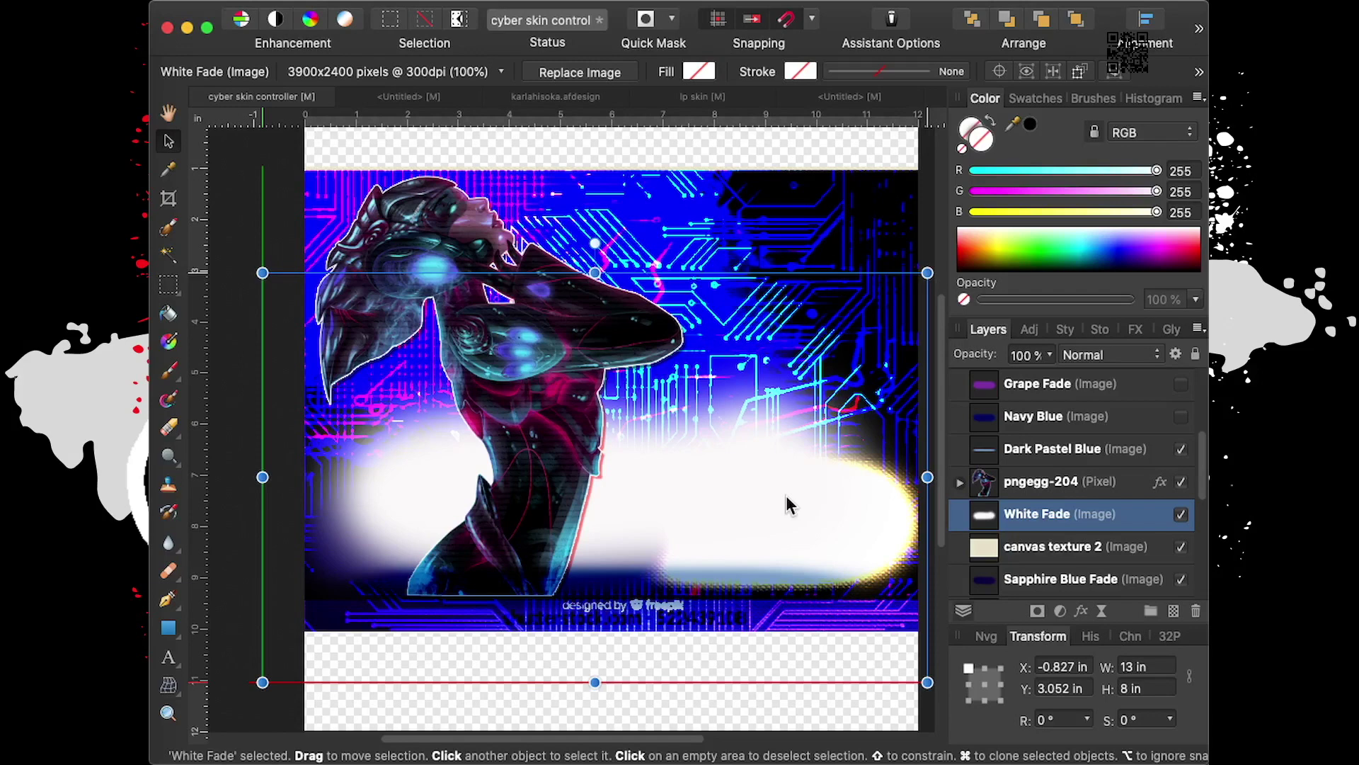
mouse_move(790, 504)
mouse_down()
mouse_move(764, 516)
mouse_move(781, 519)
mouse_up()
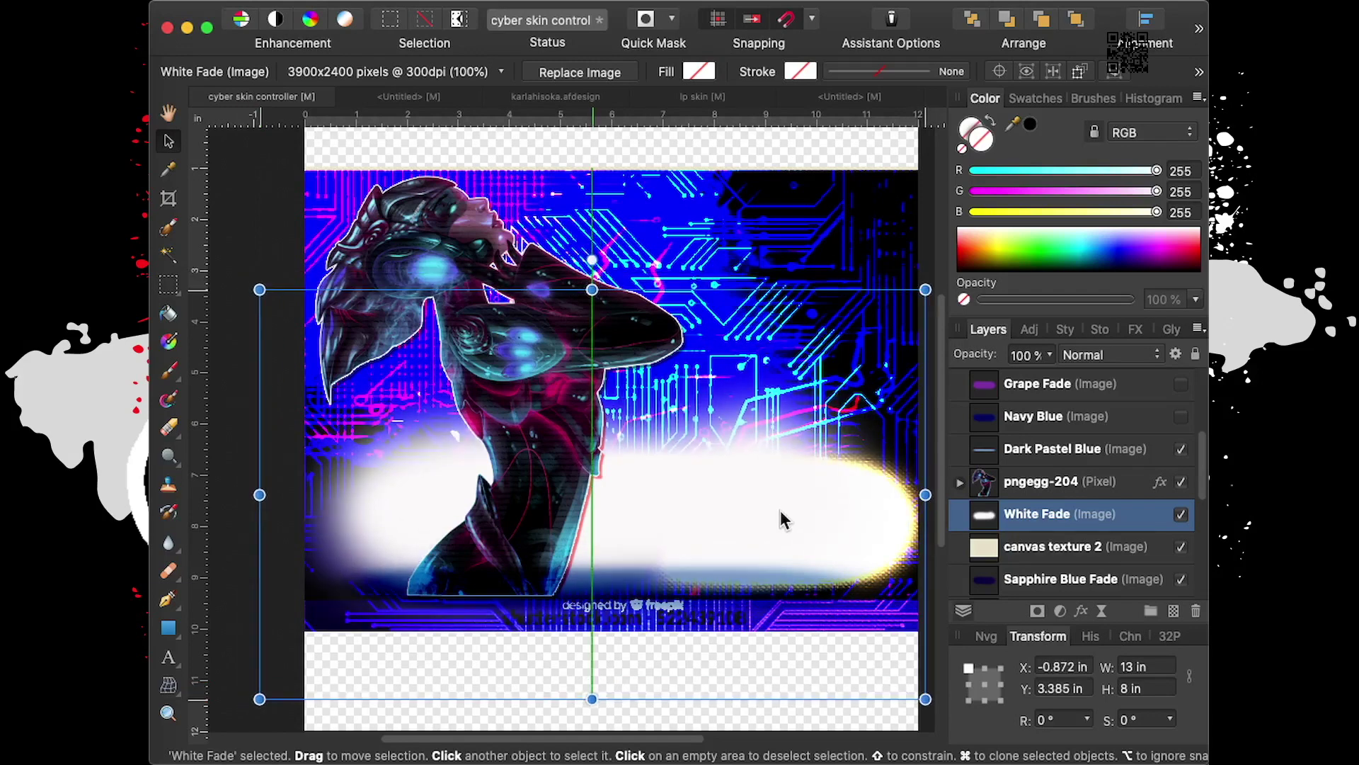
mouse_move(781, 520)
mouse_down()
mouse_move(795, 525)
mouse_move(800, 509)
mouse_up()
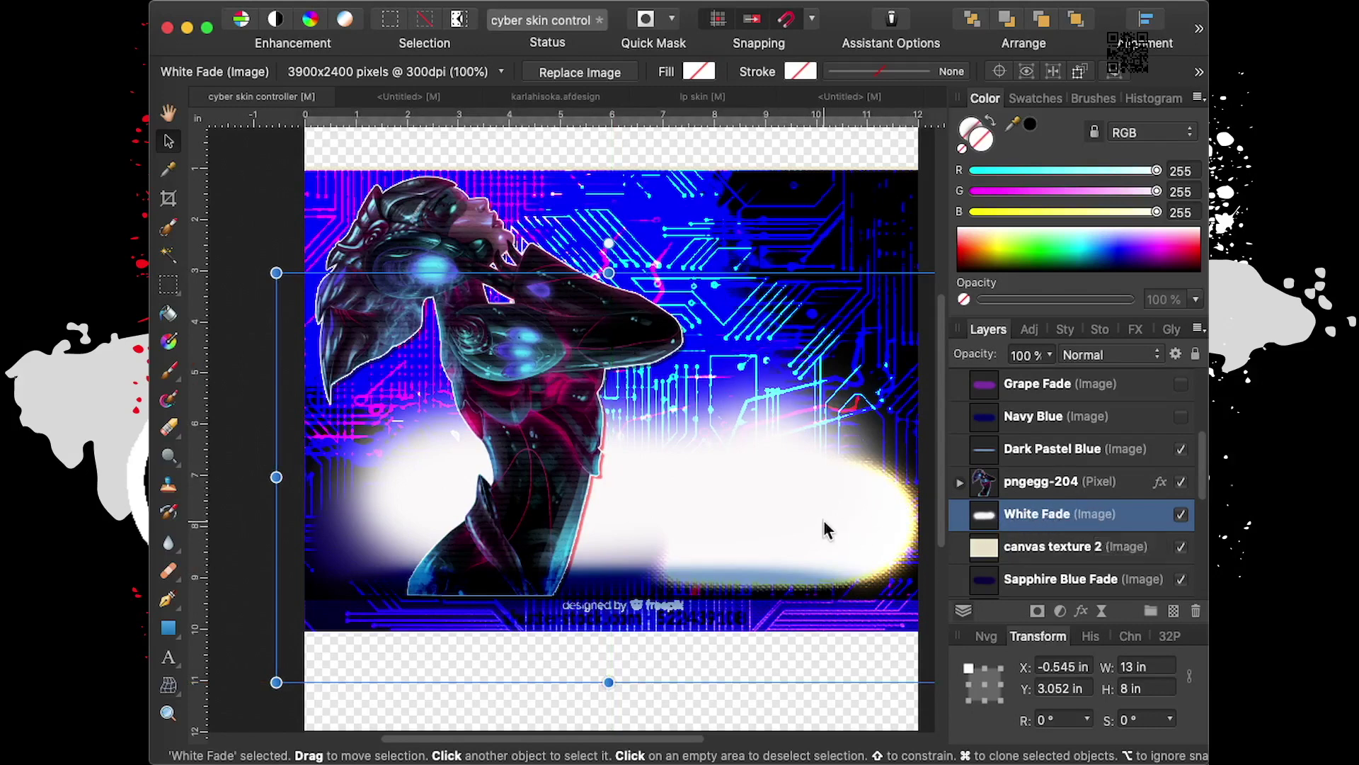
scroll(1066, 552, down, 5)
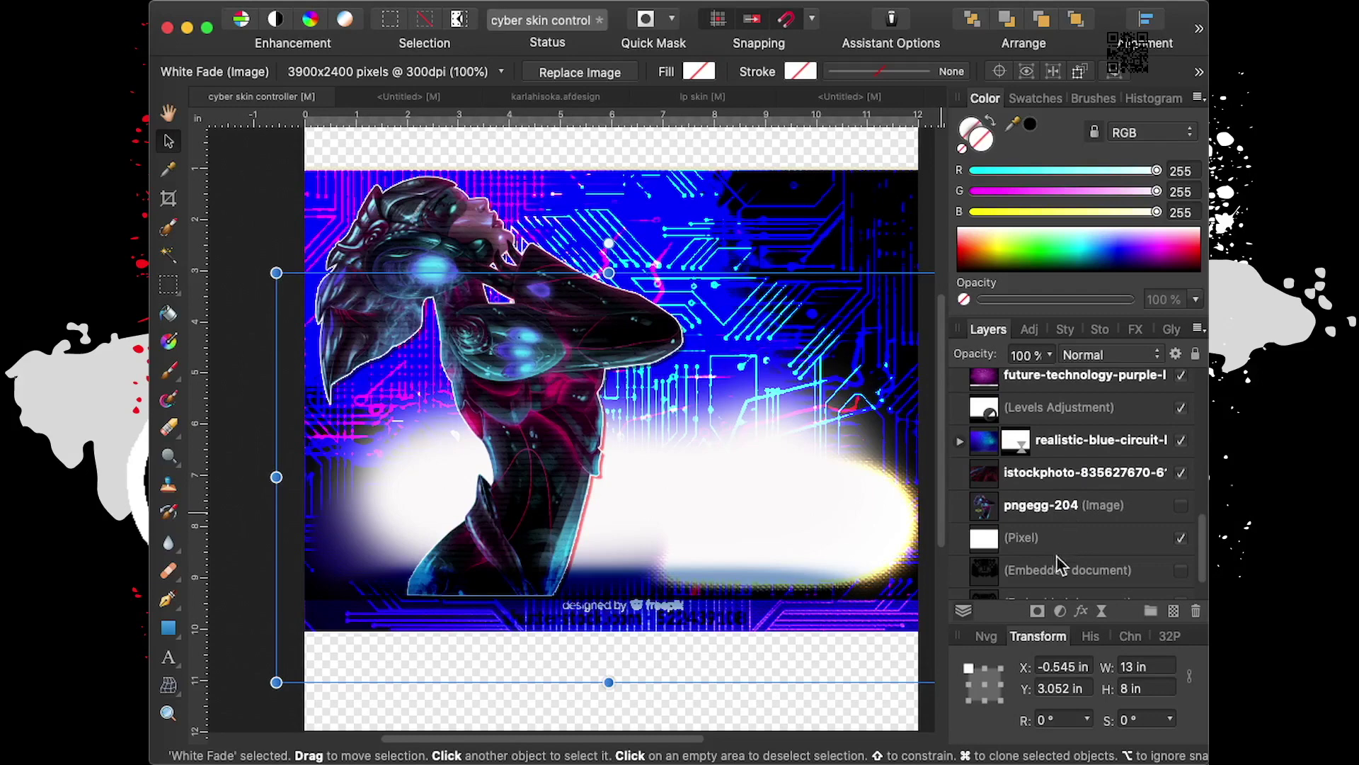
scroll(1076, 551, down, 2)
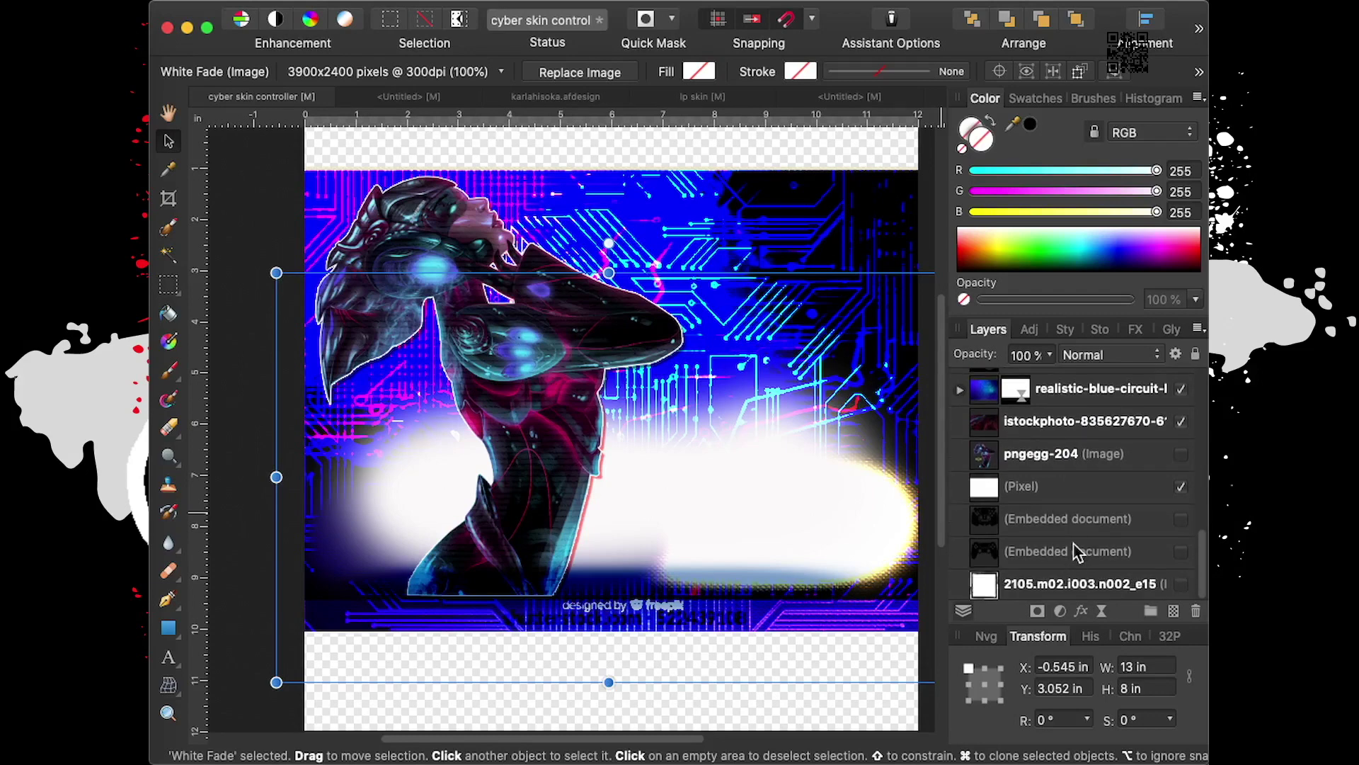
Duplicate the embedded controller template layer
click(1066, 524)
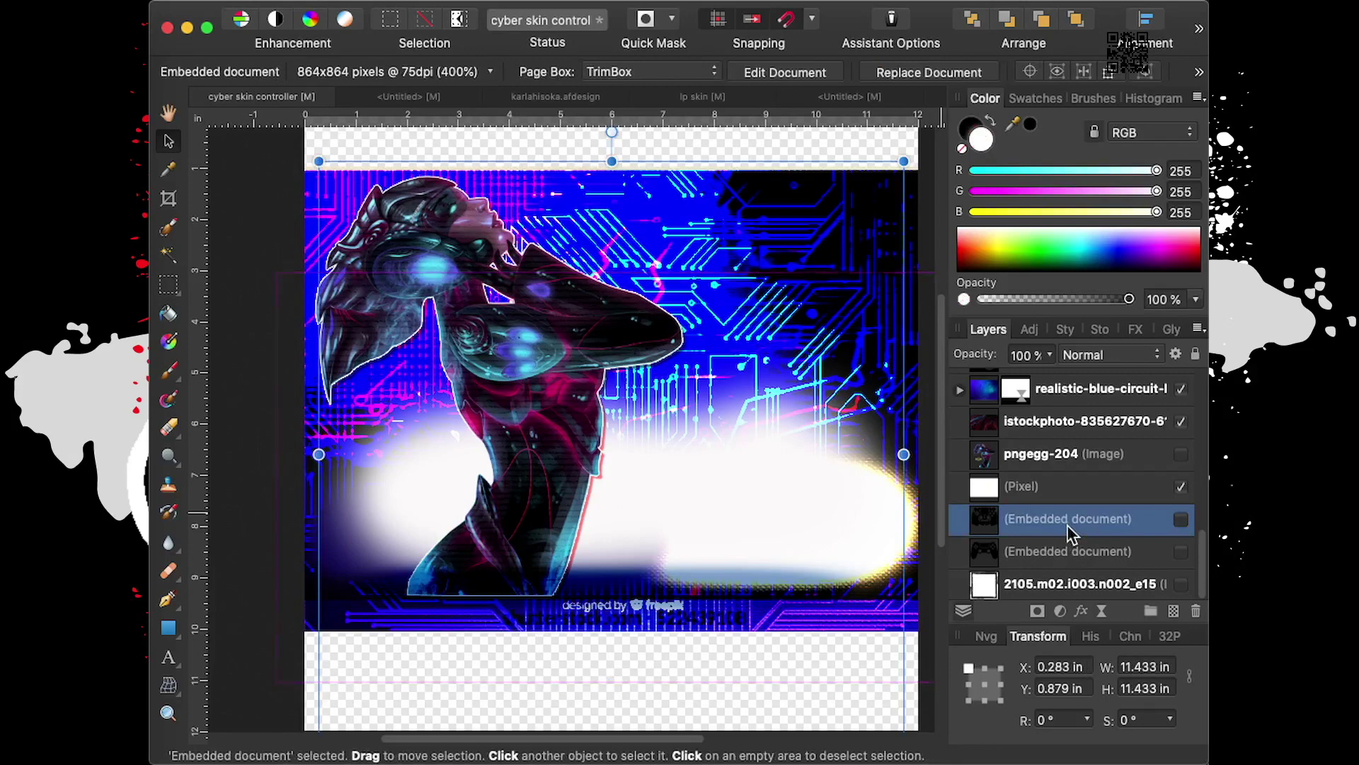
click(1181, 521)
click(1180, 521)
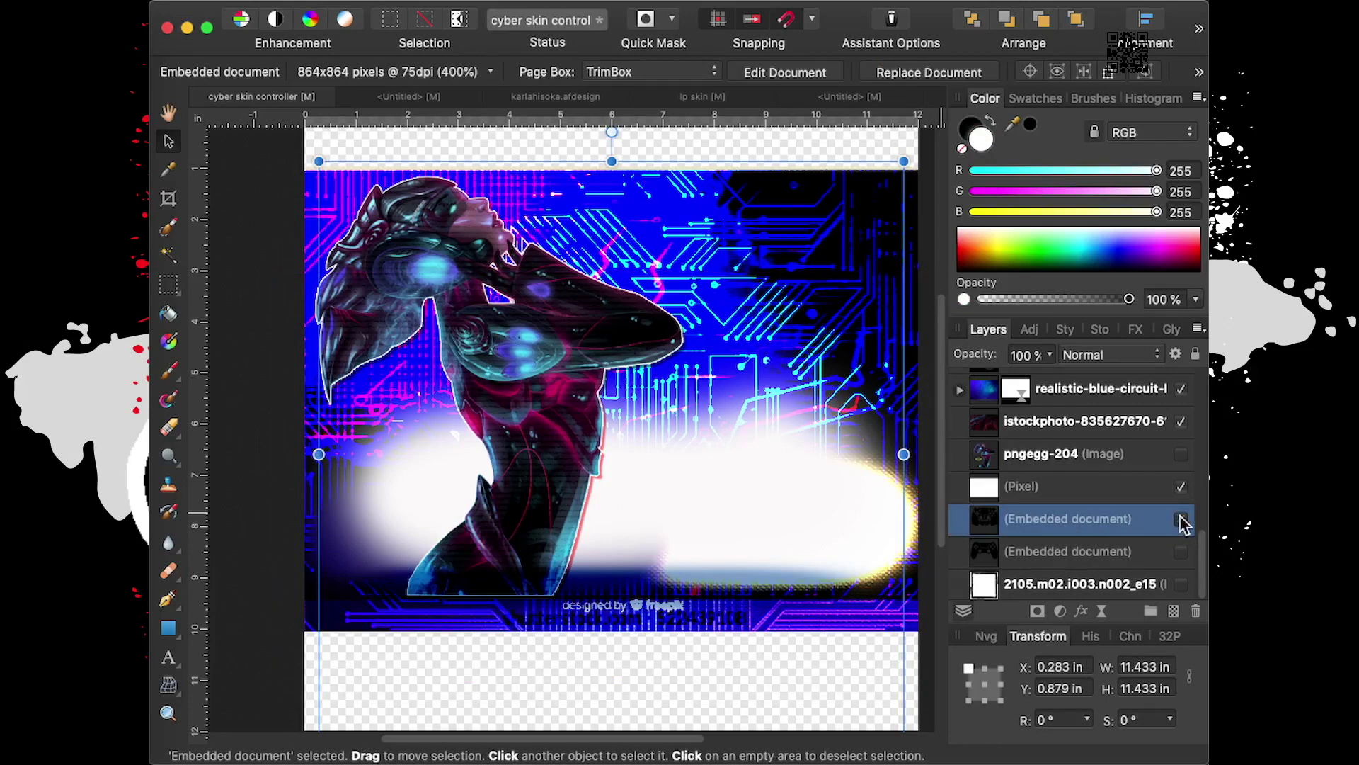
right_click(1088, 520)
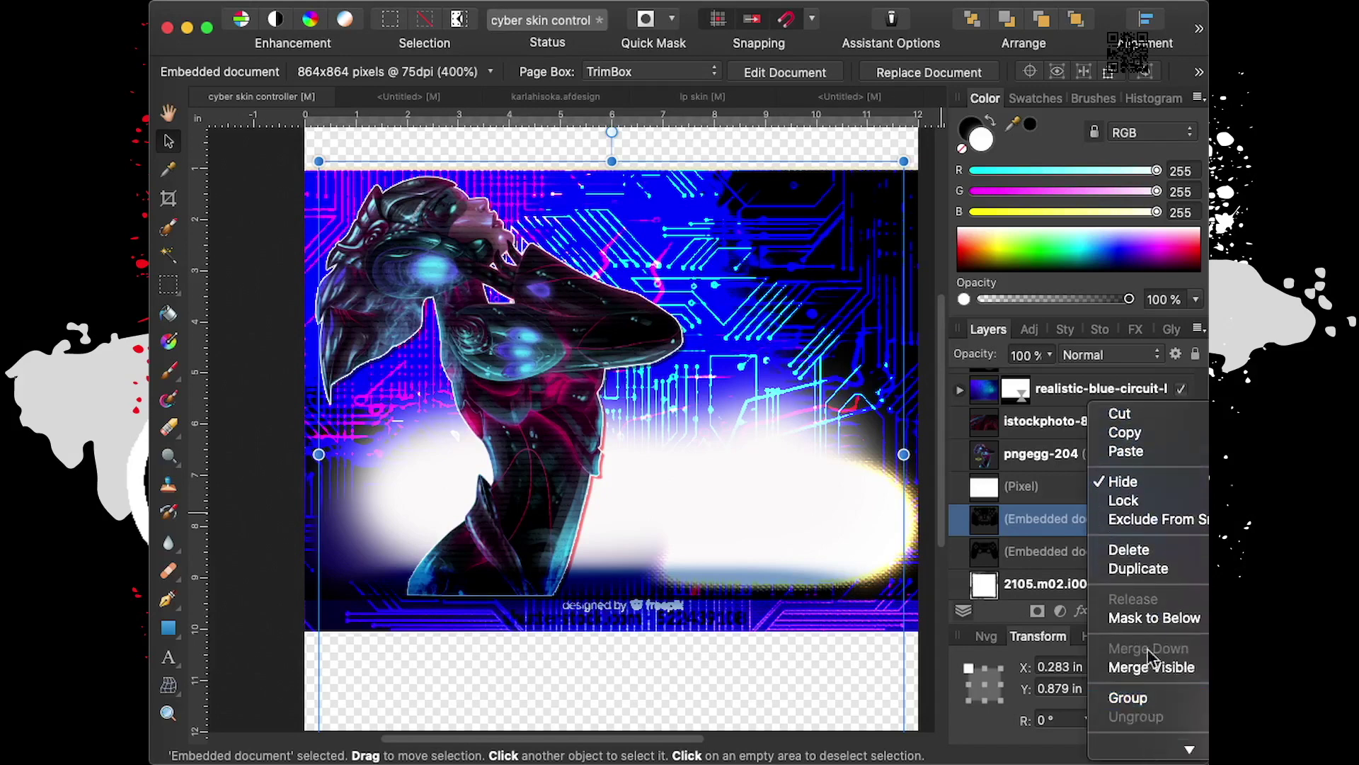
click(1148, 568)
Move the visible template copy above pngegg-204 and apply Mask to Below
drag(1079, 537, 1114, 451)
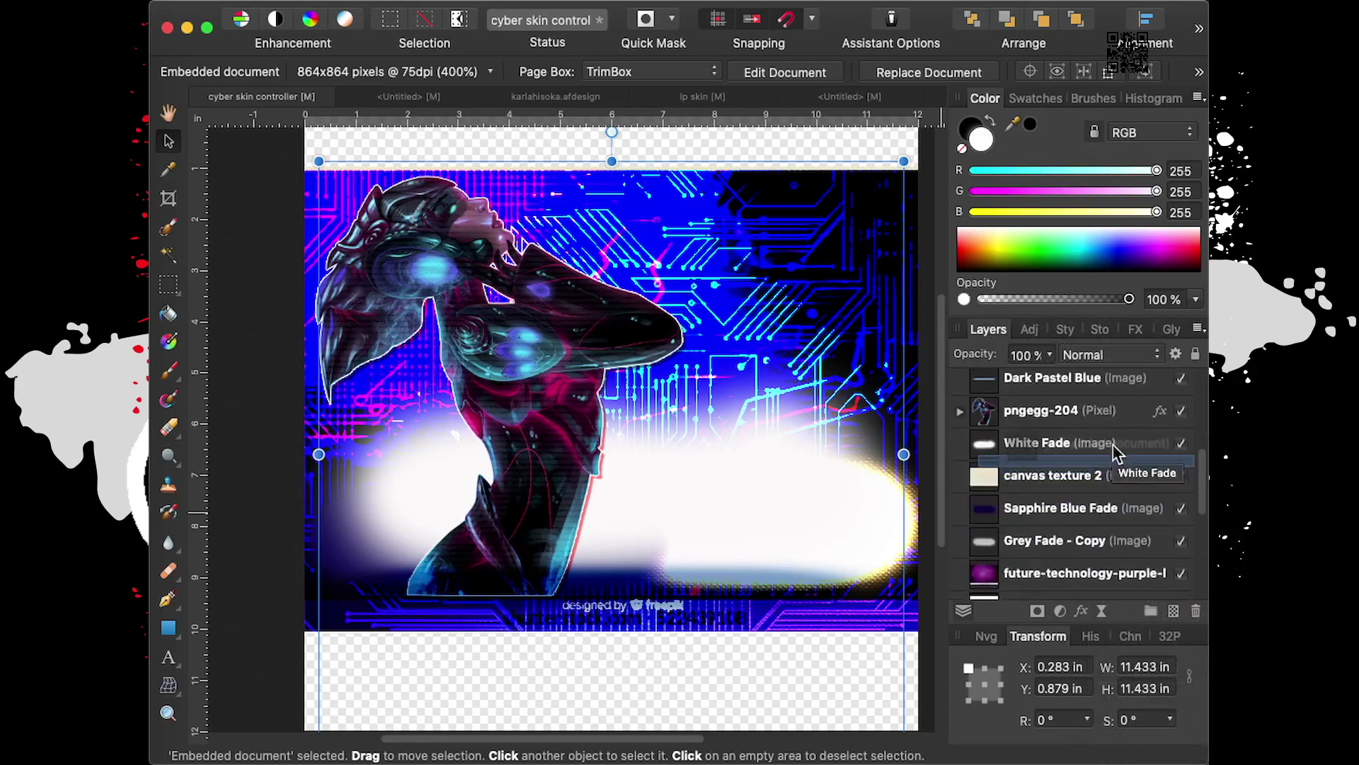
drag(1114, 451, 1106, 418)
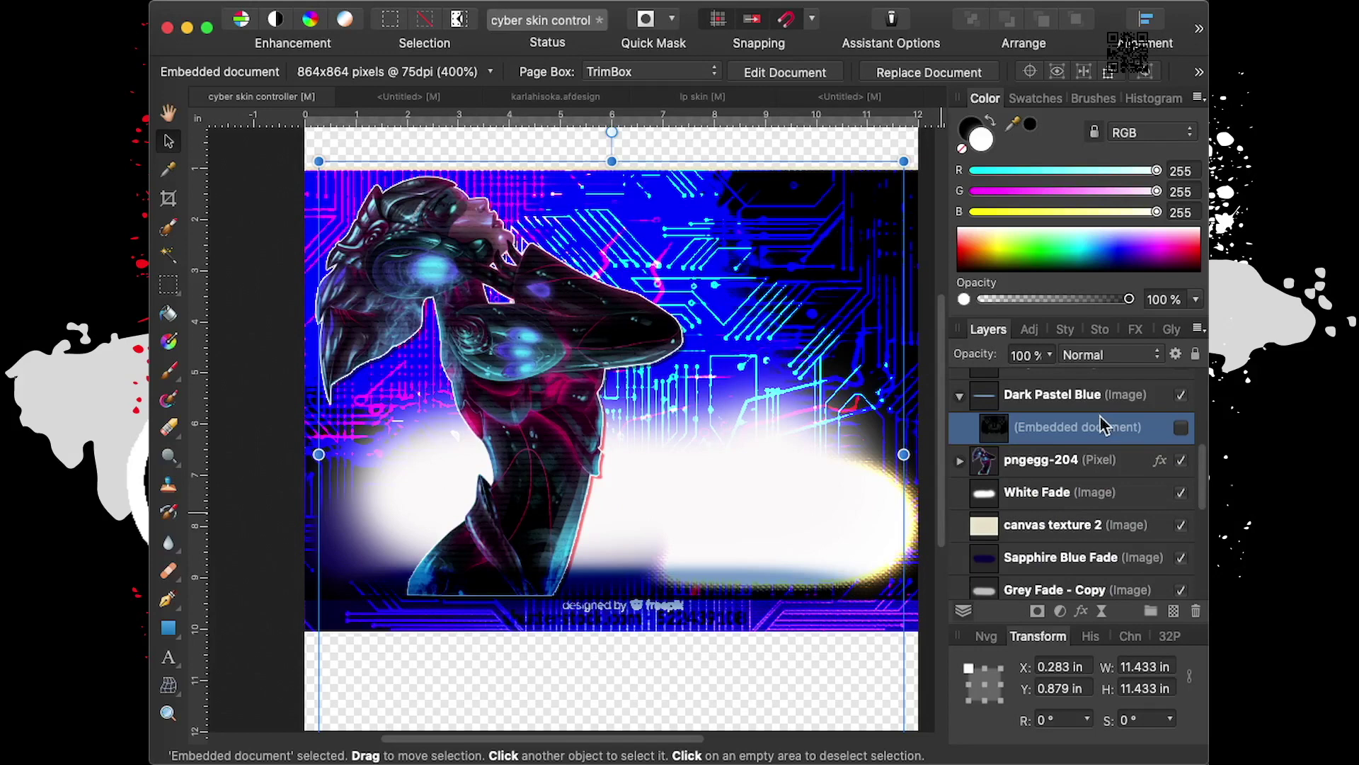
drag(1088, 428, 994, 429)
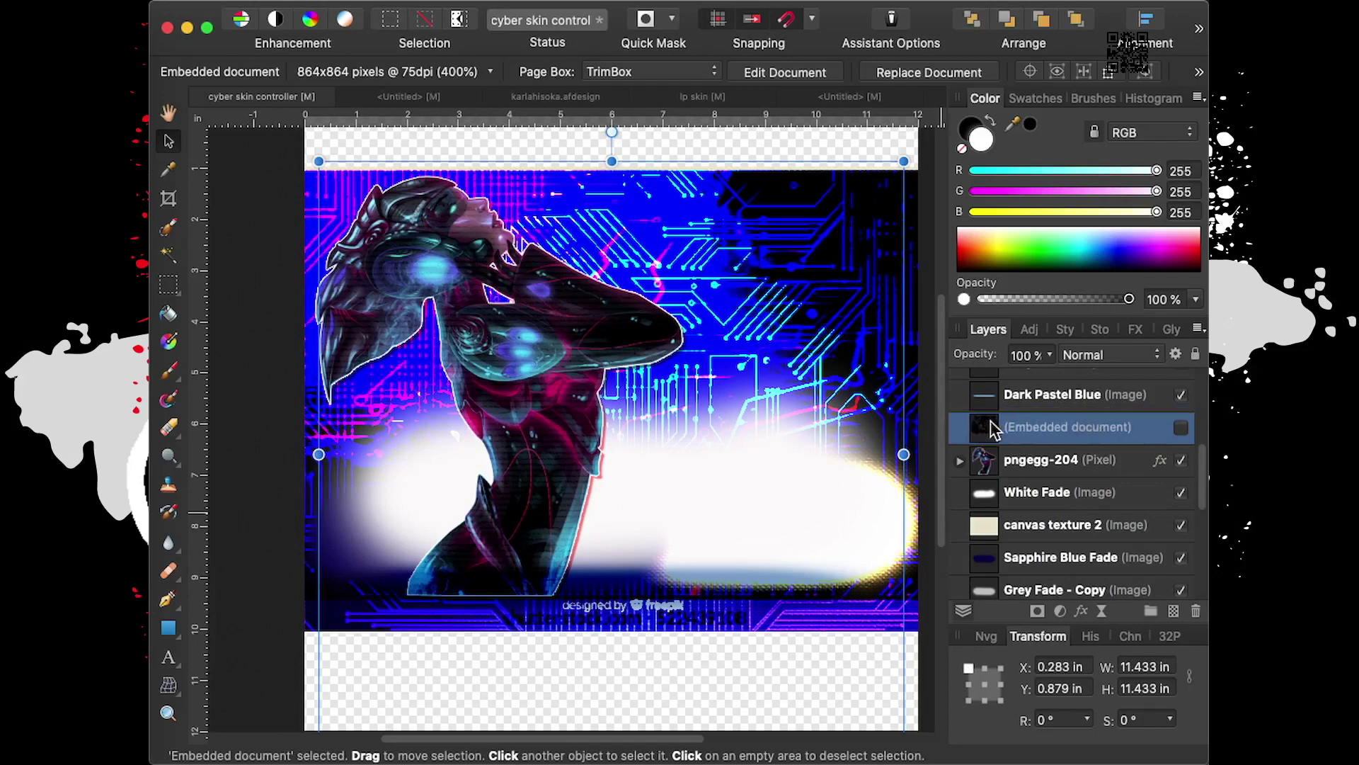
click(1181, 428)
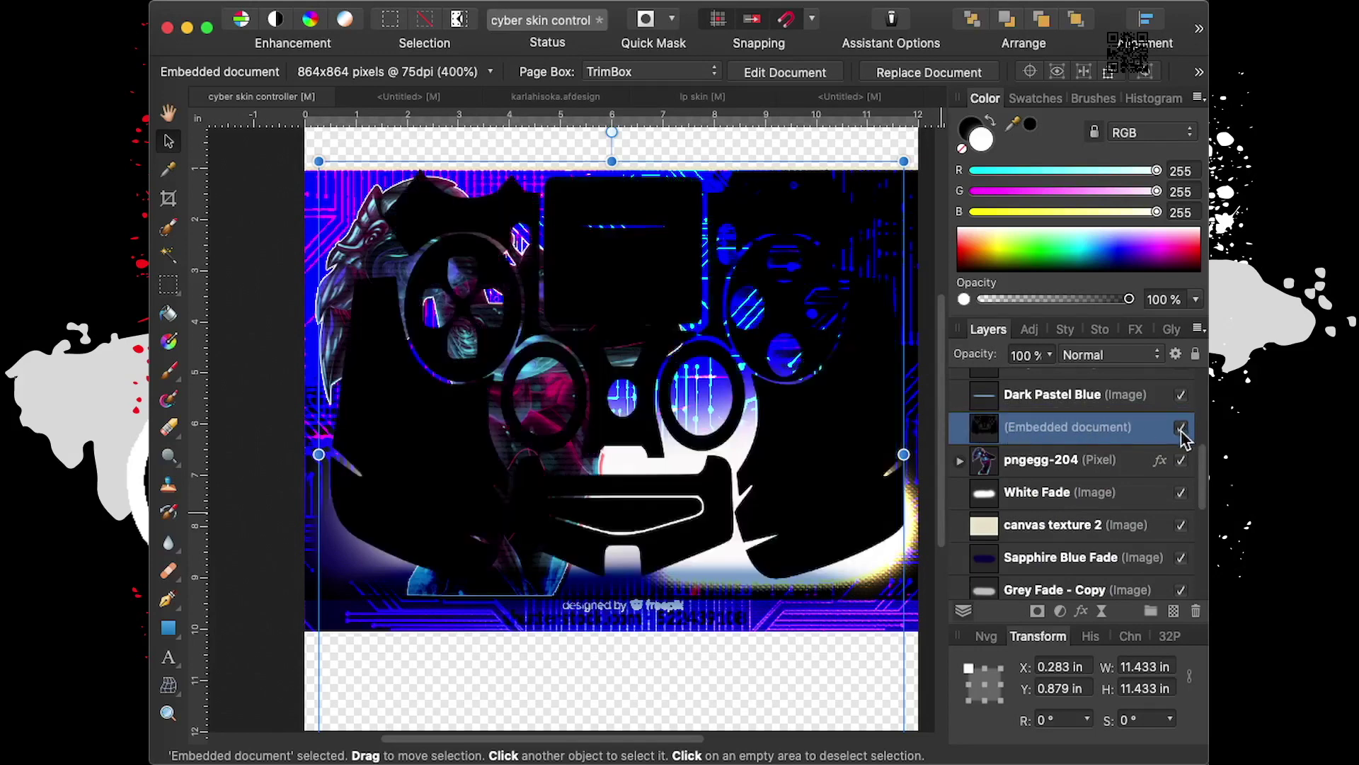
right_click(991, 429)
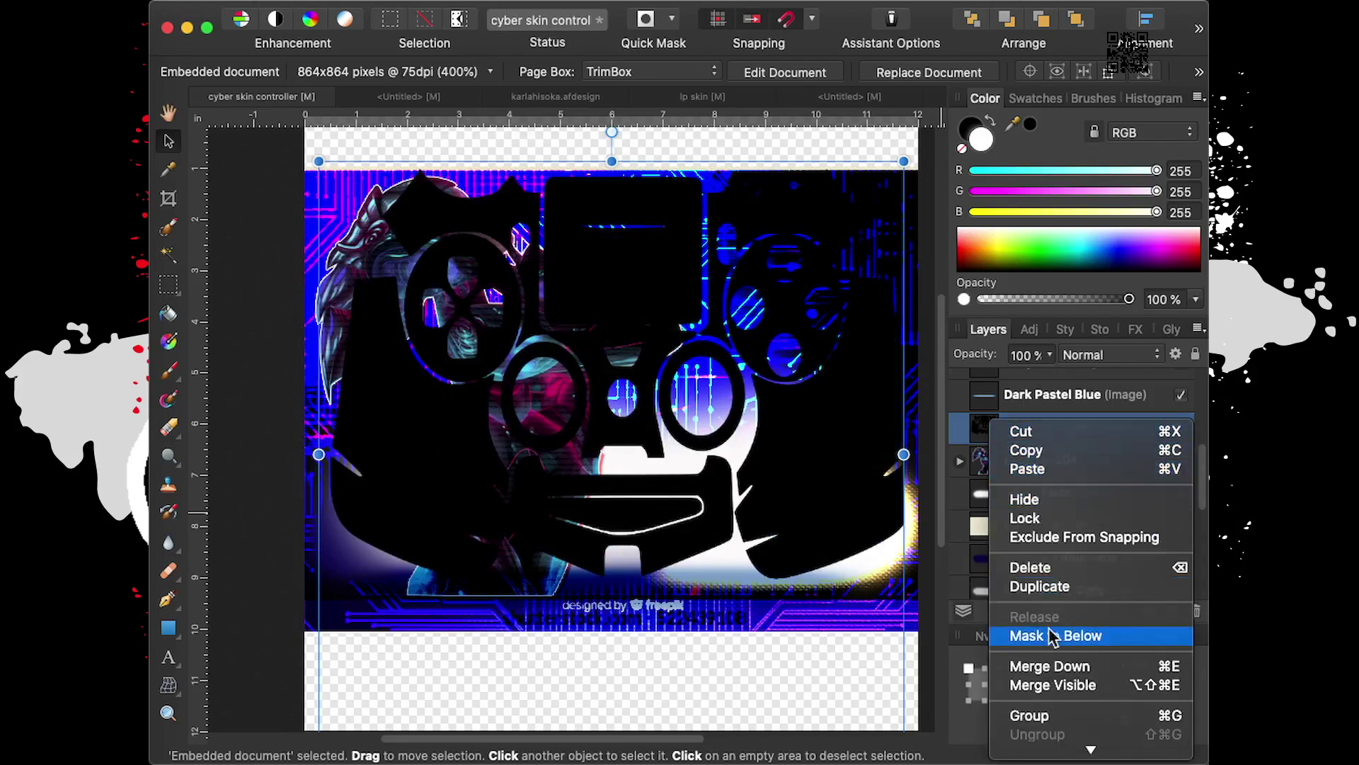
click(1054, 637)
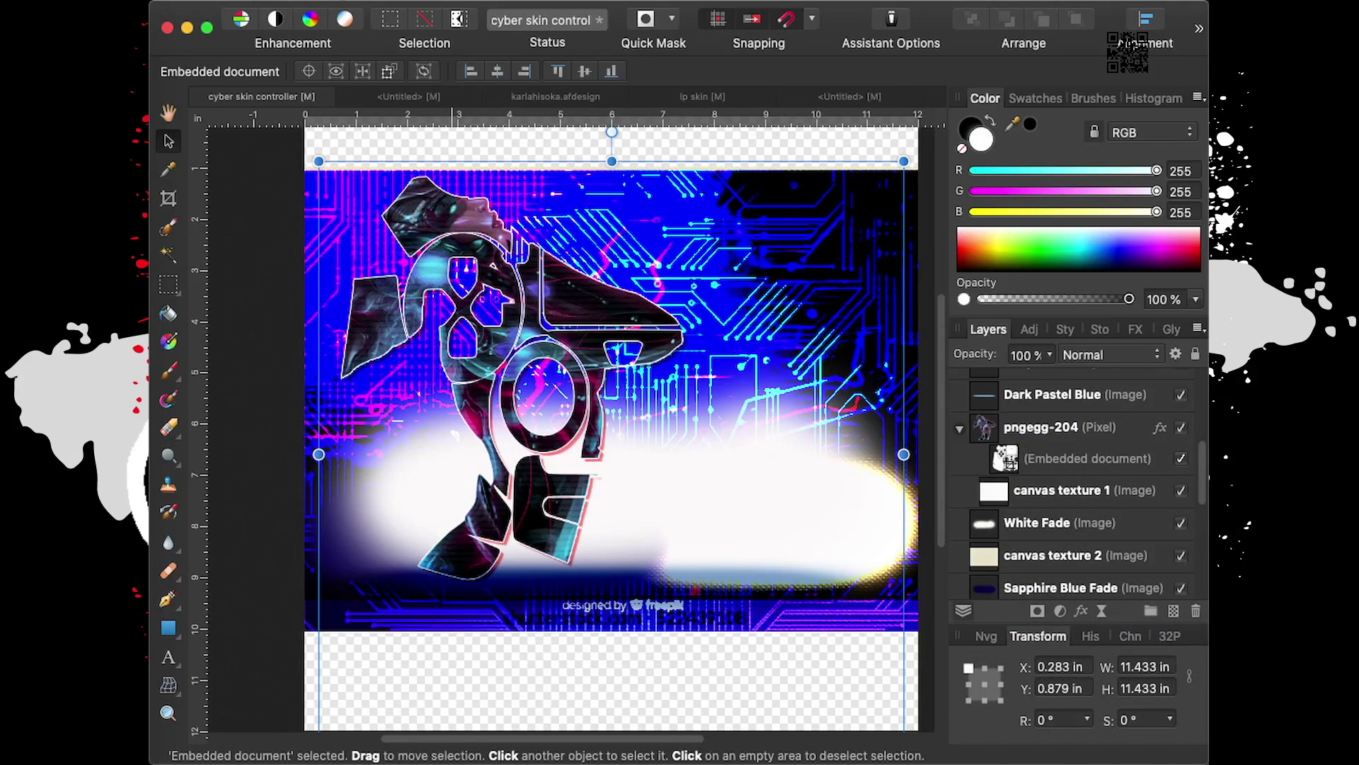
click(339, 5)
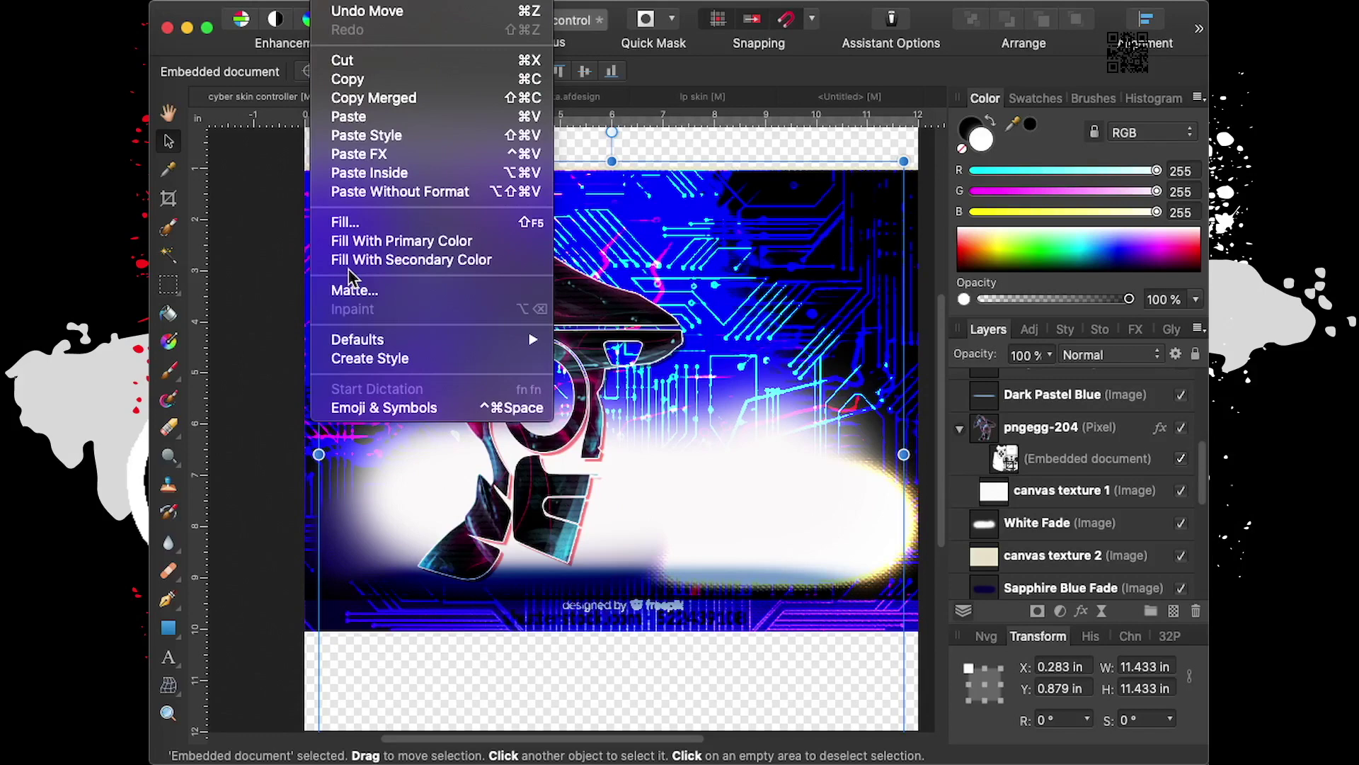
Undo the mask, then stretch the controller template to X 0 and W 12 in
click(375, 11)
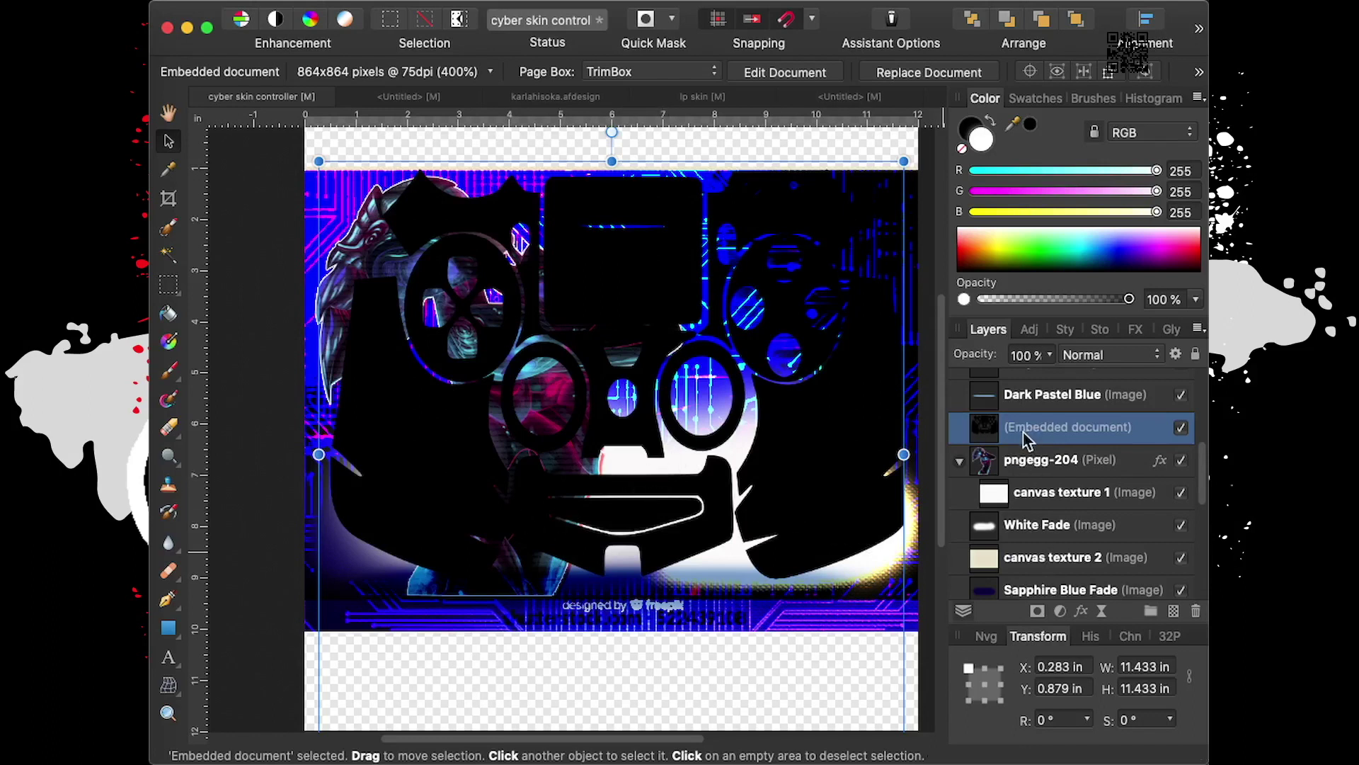
drag(1007, 454, 305, 455)
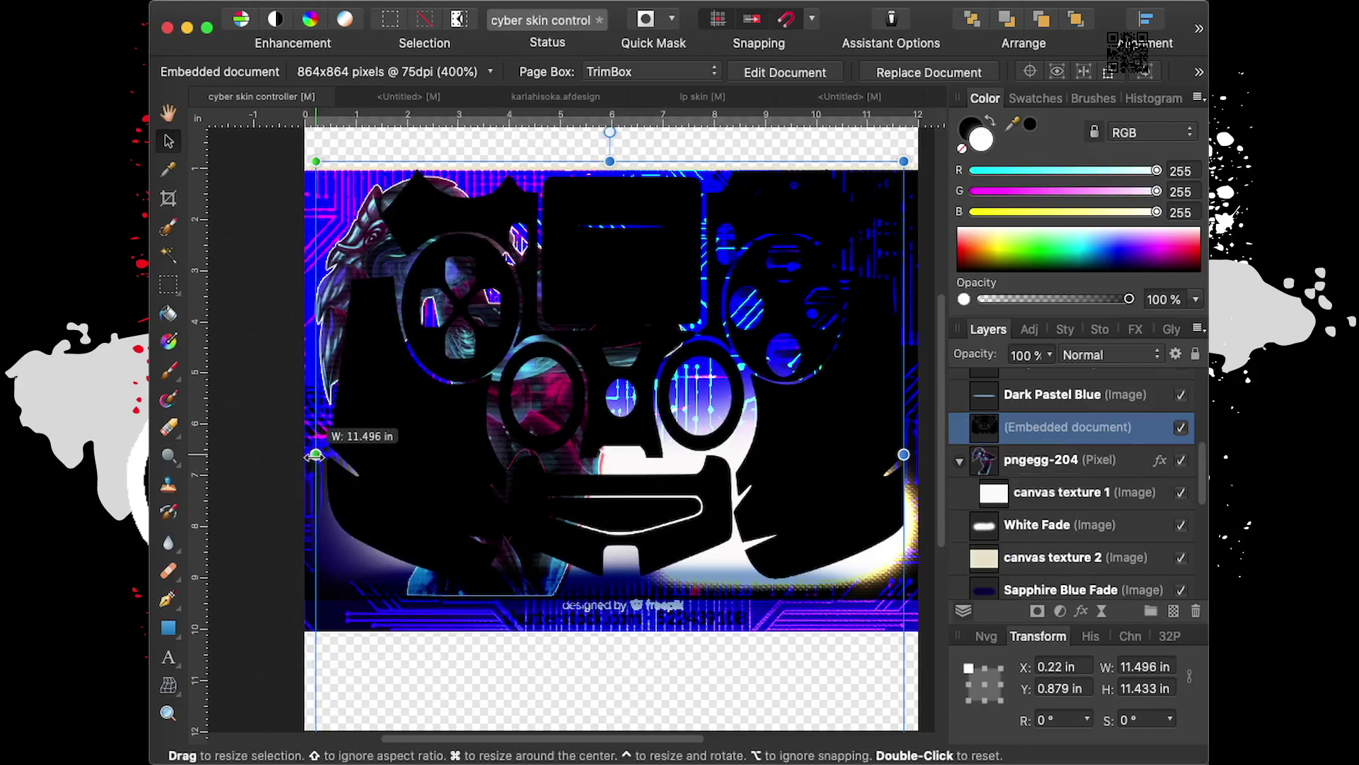
drag(305, 457, 305, 457)
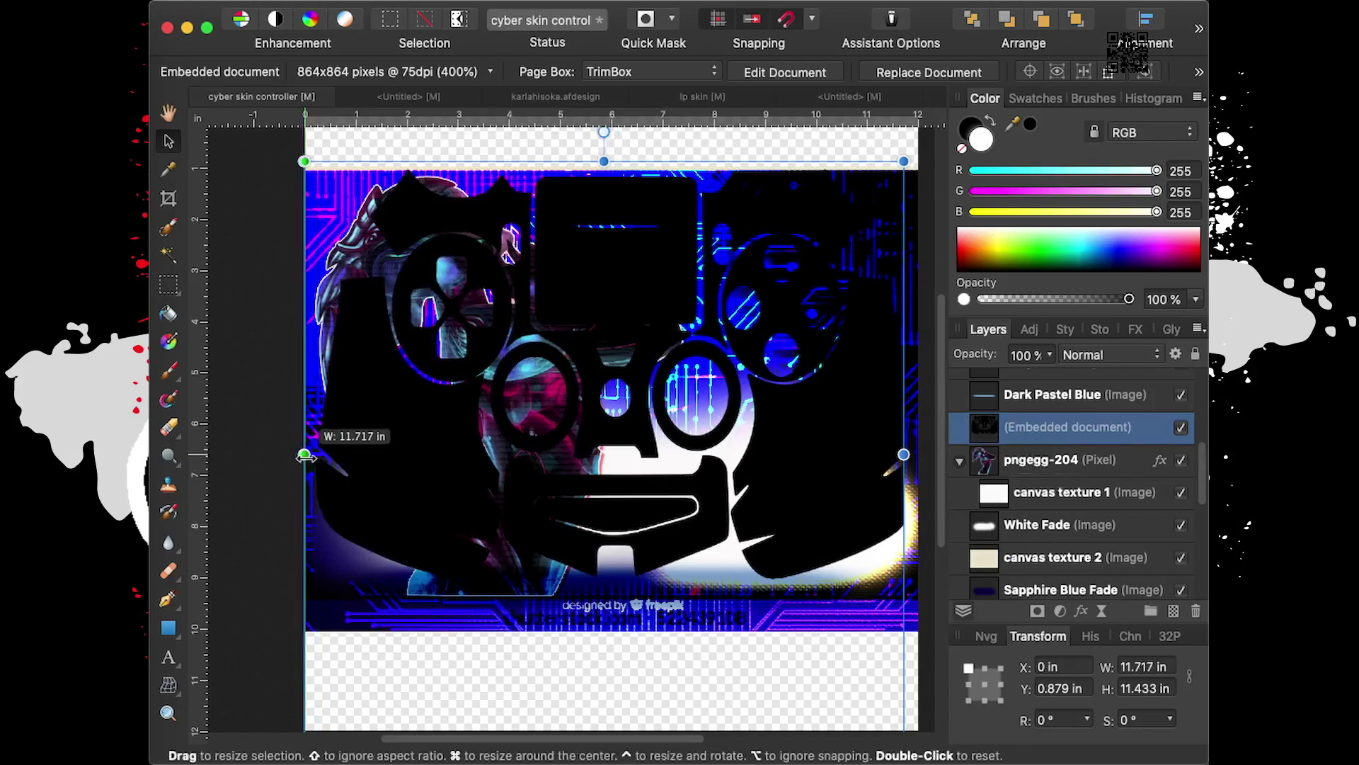
scroll(719, 446, down, 1)
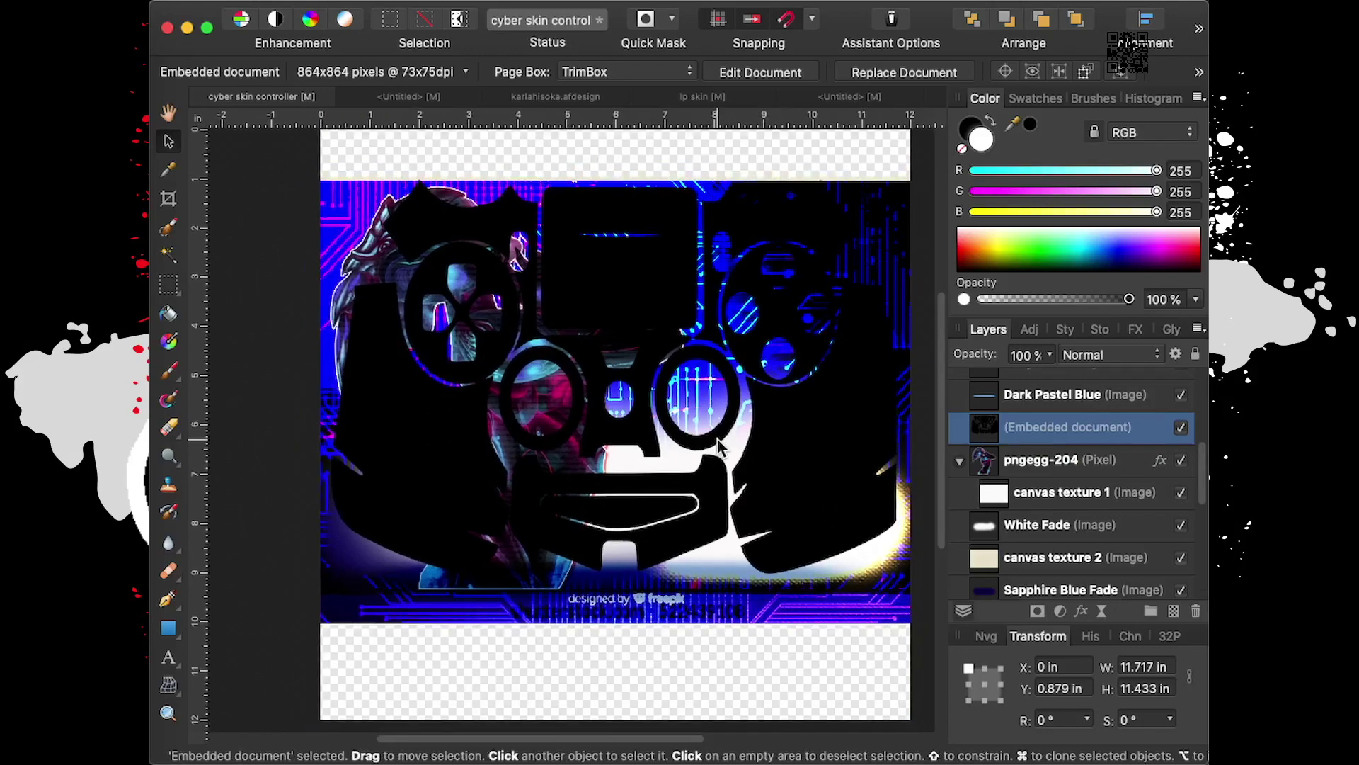
drag(898, 454, 910, 454)
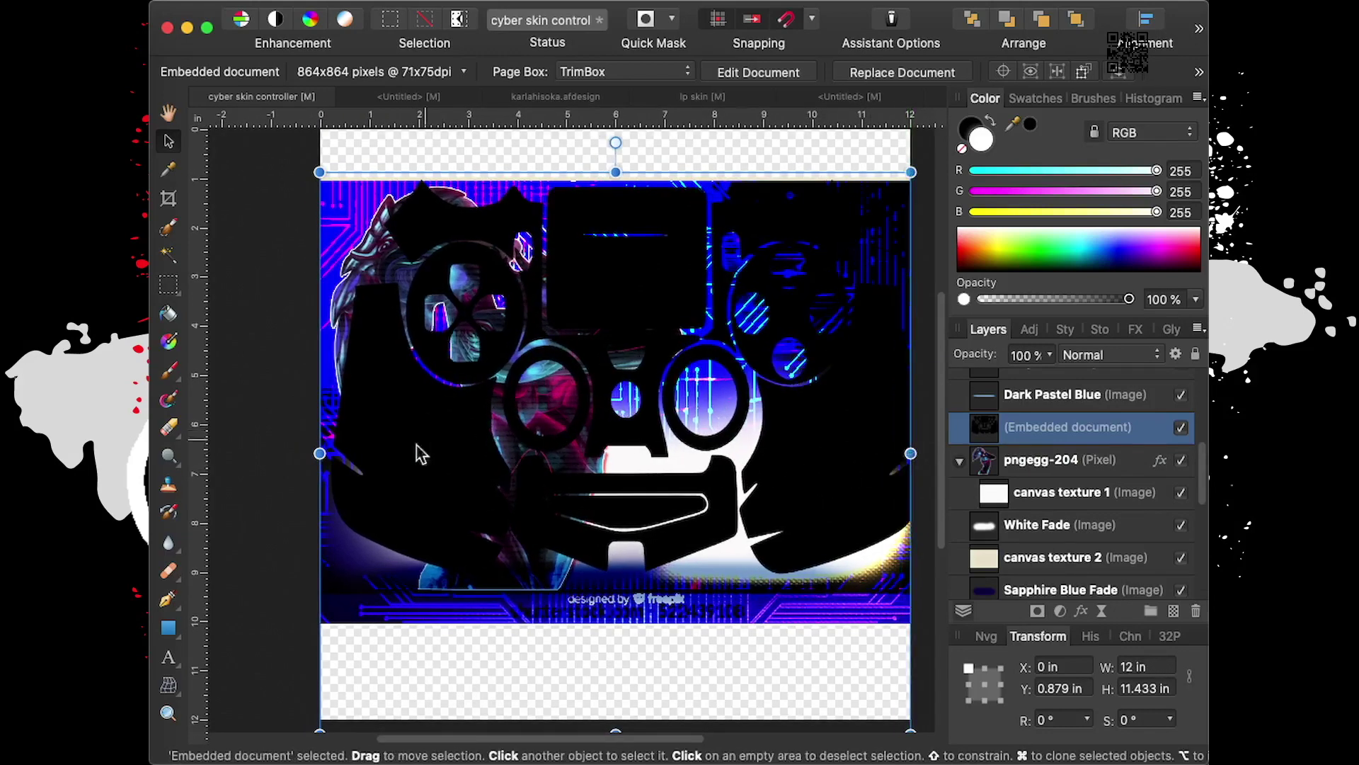
drag(317, 453, 321, 453)
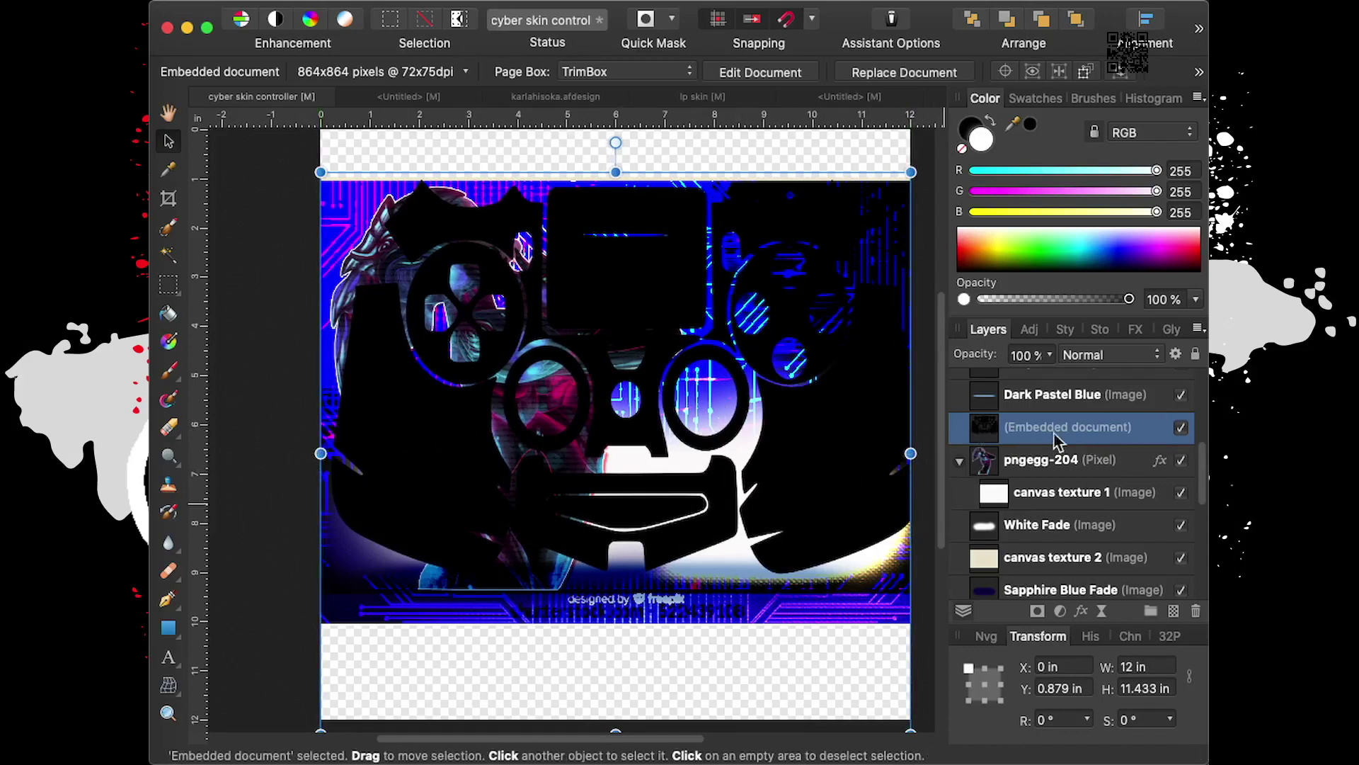
right_click(993, 444)
scroll(1048, 566, down, 3)
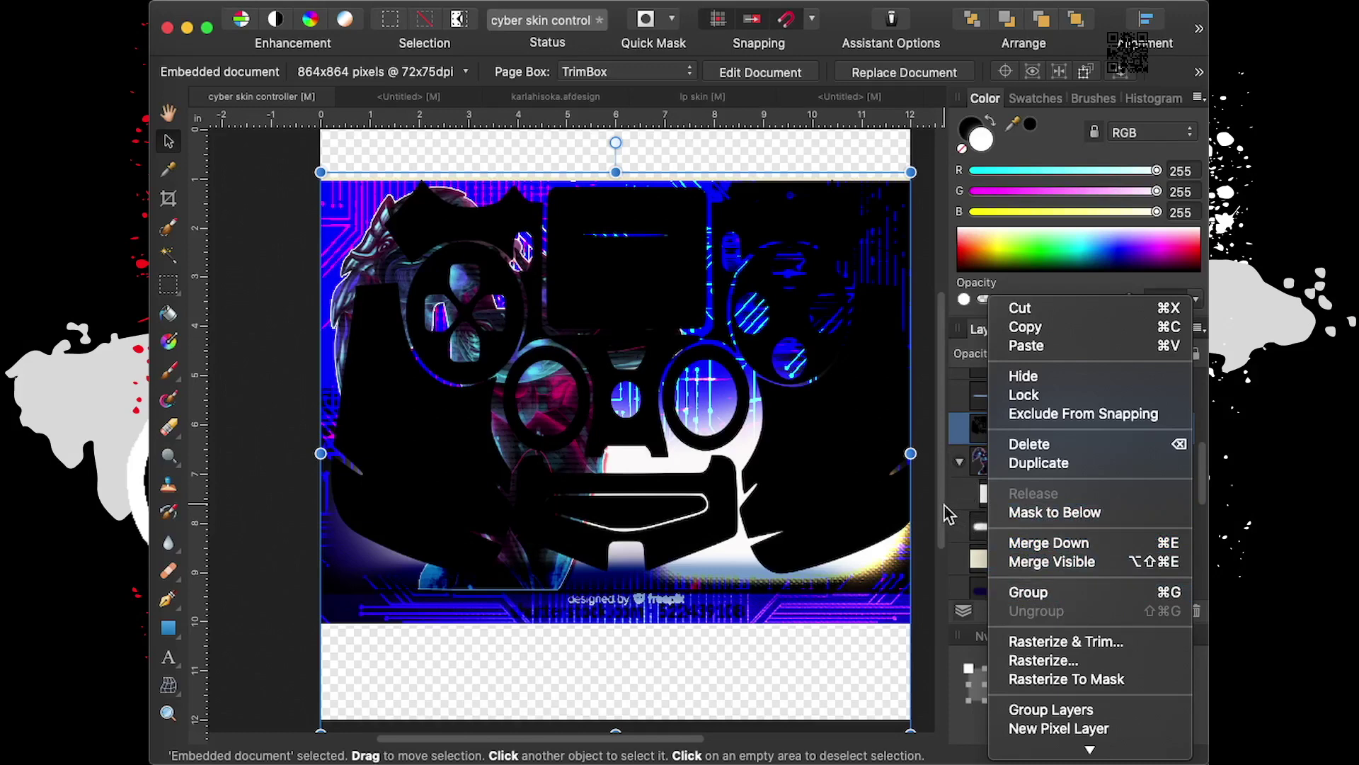
click(975, 505)
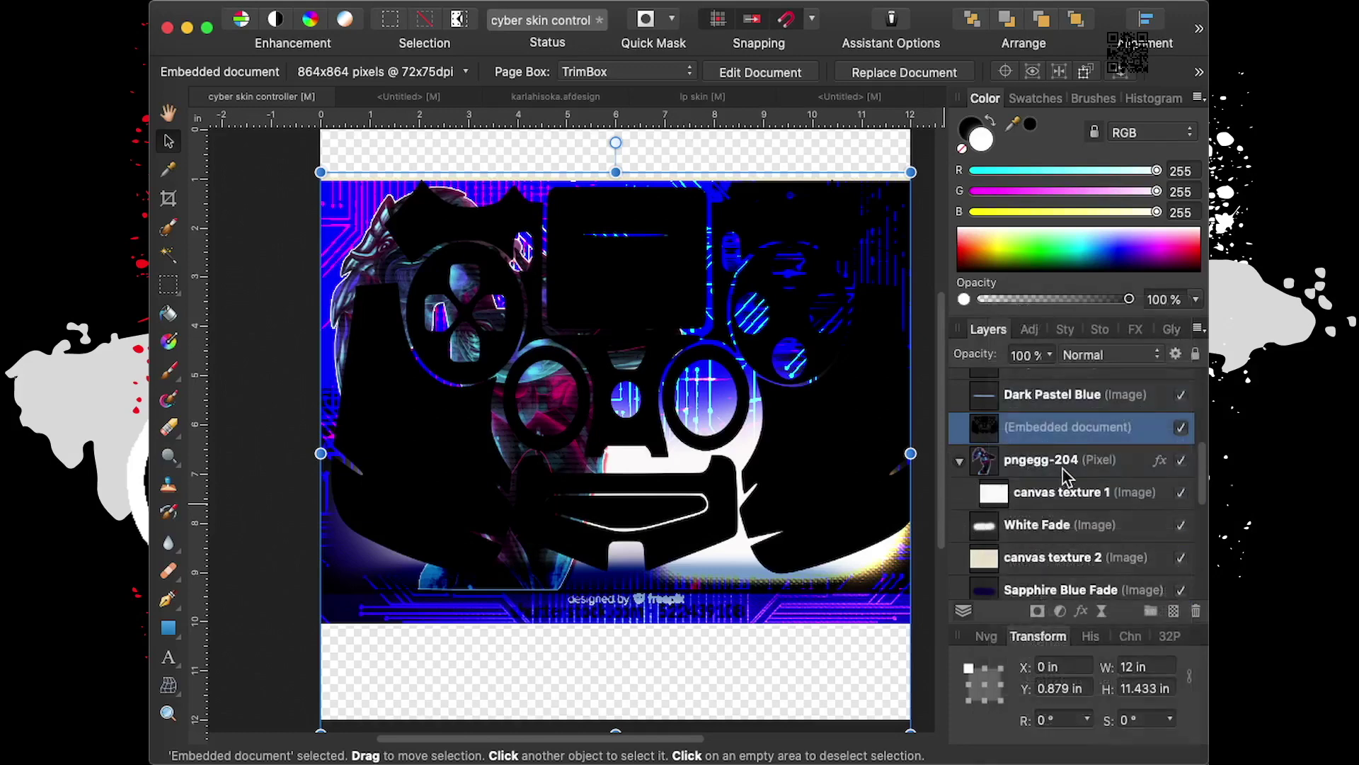
click(1064, 470)
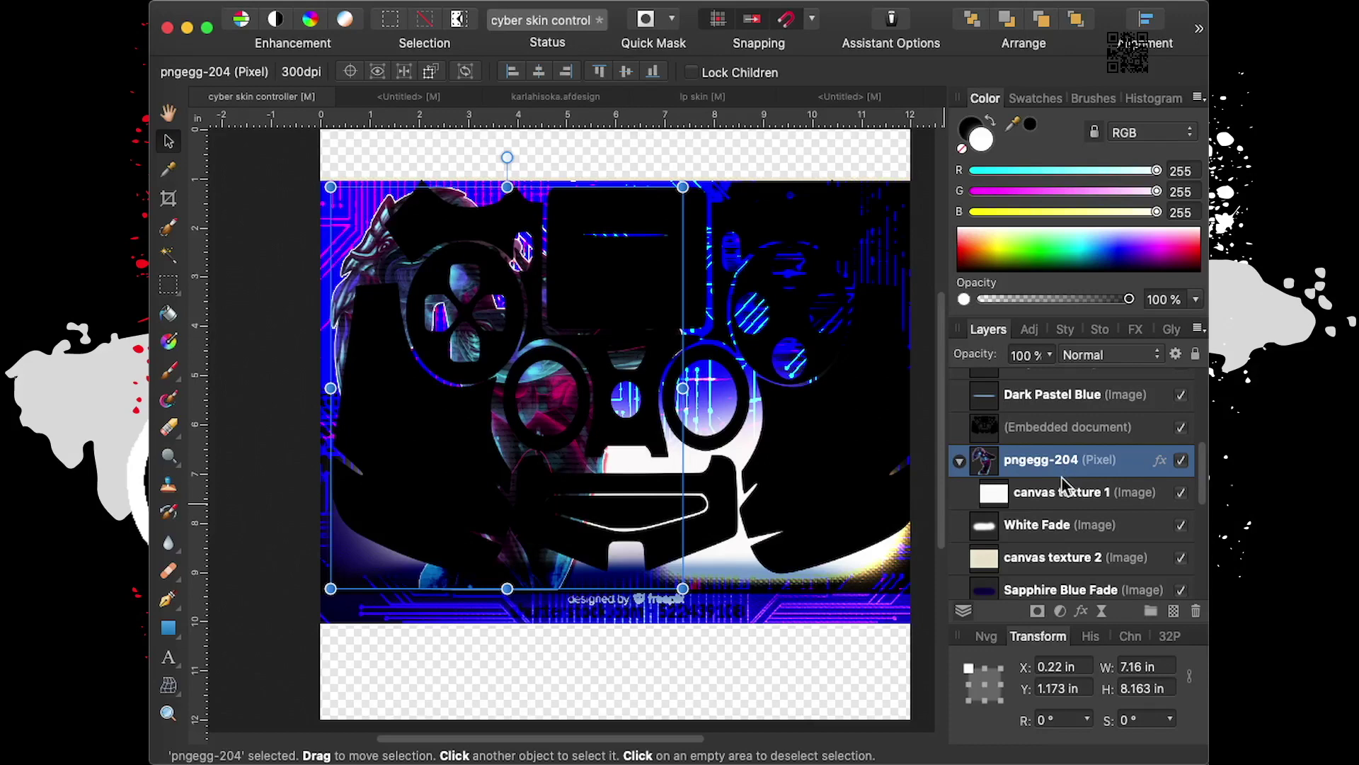
scroll(1061, 477, down, 2)
scroll(1061, 477, down, 5)
scroll(1061, 478, up, 5)
scroll(1059, 477, down, 8)
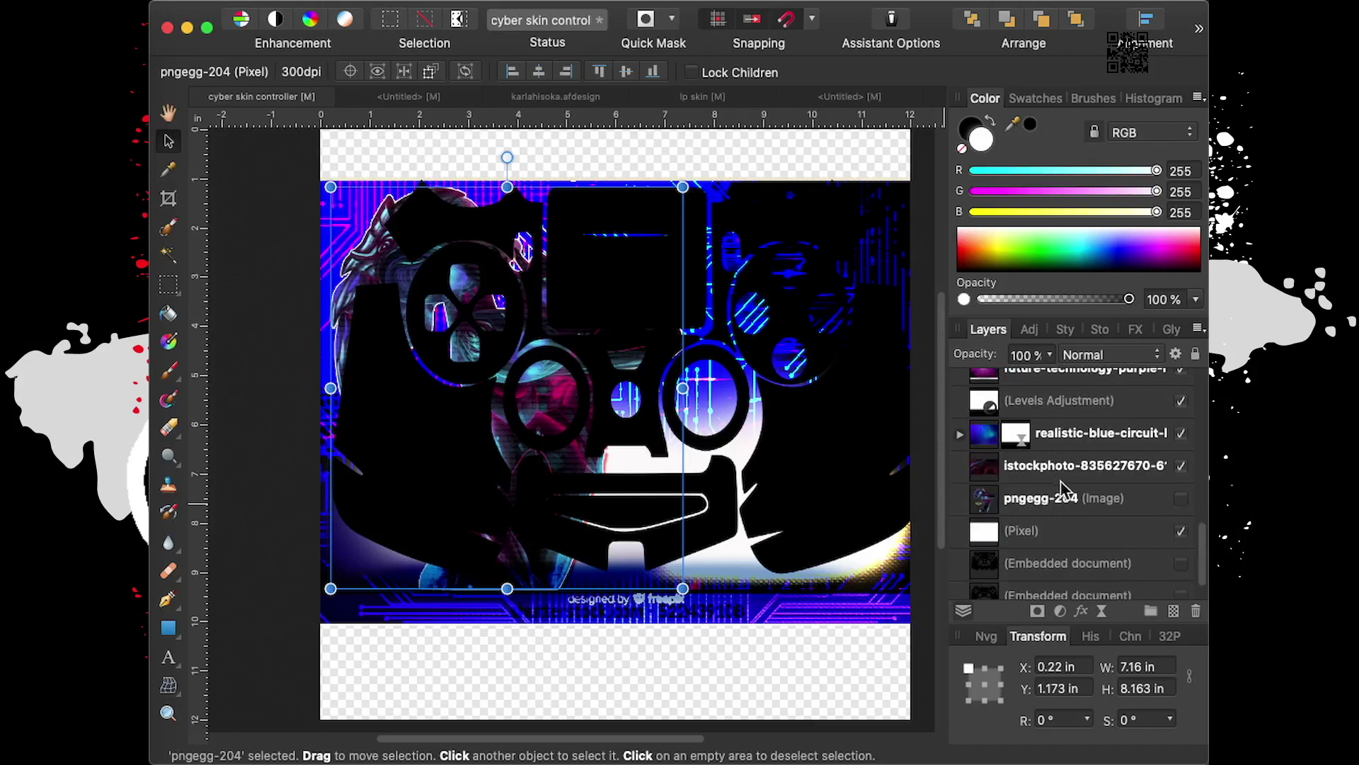
shift+click(1074, 542)
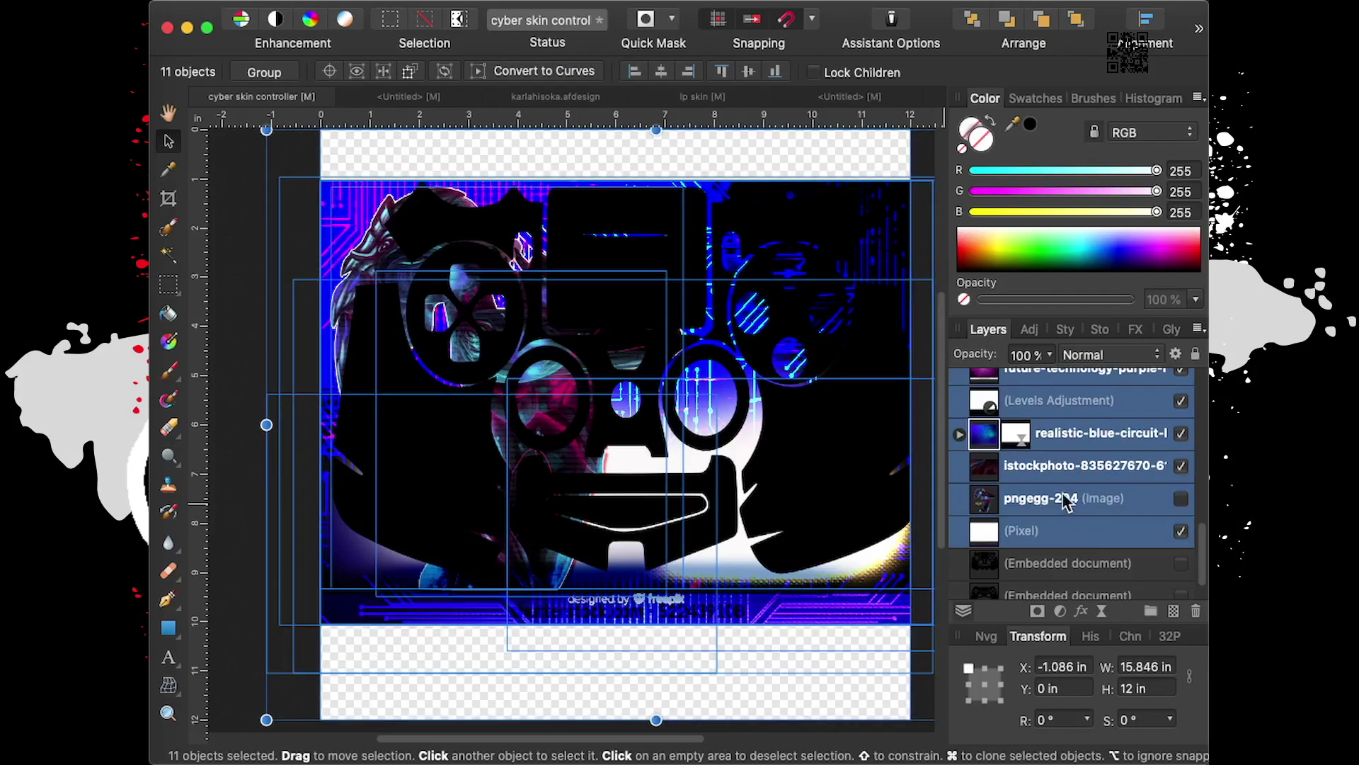
scroll(1067, 501, up, 5)
scroll(1066, 499, up, 5)
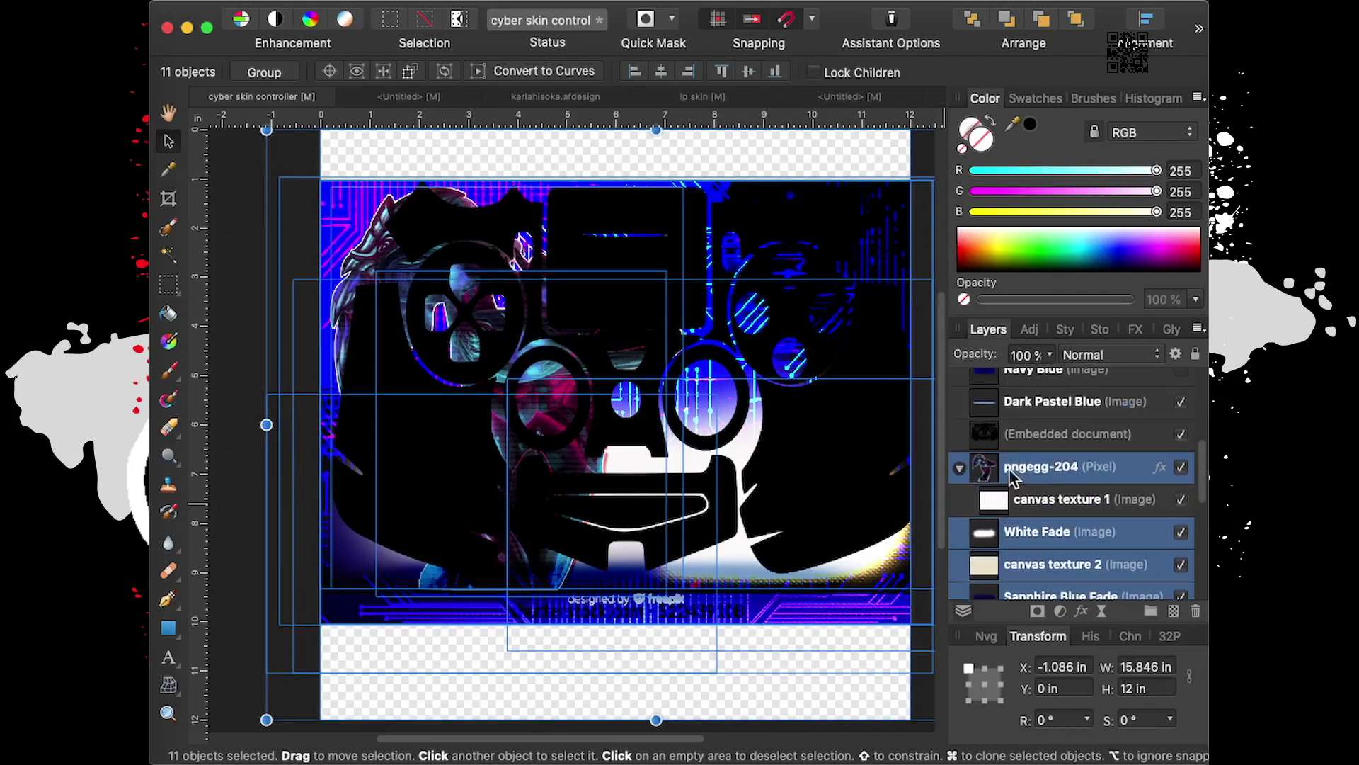
drag(991, 471, 1049, 452)
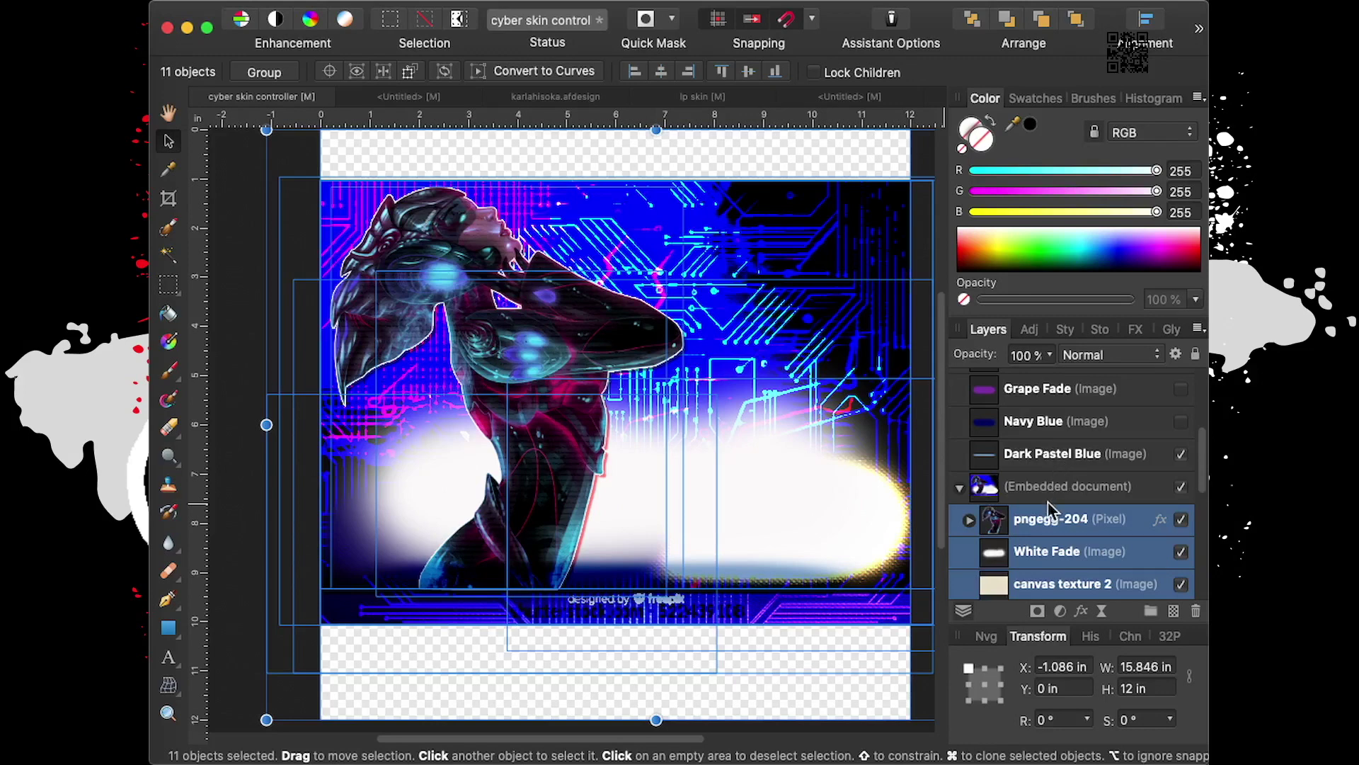
scroll(1059, 469, up, 2)
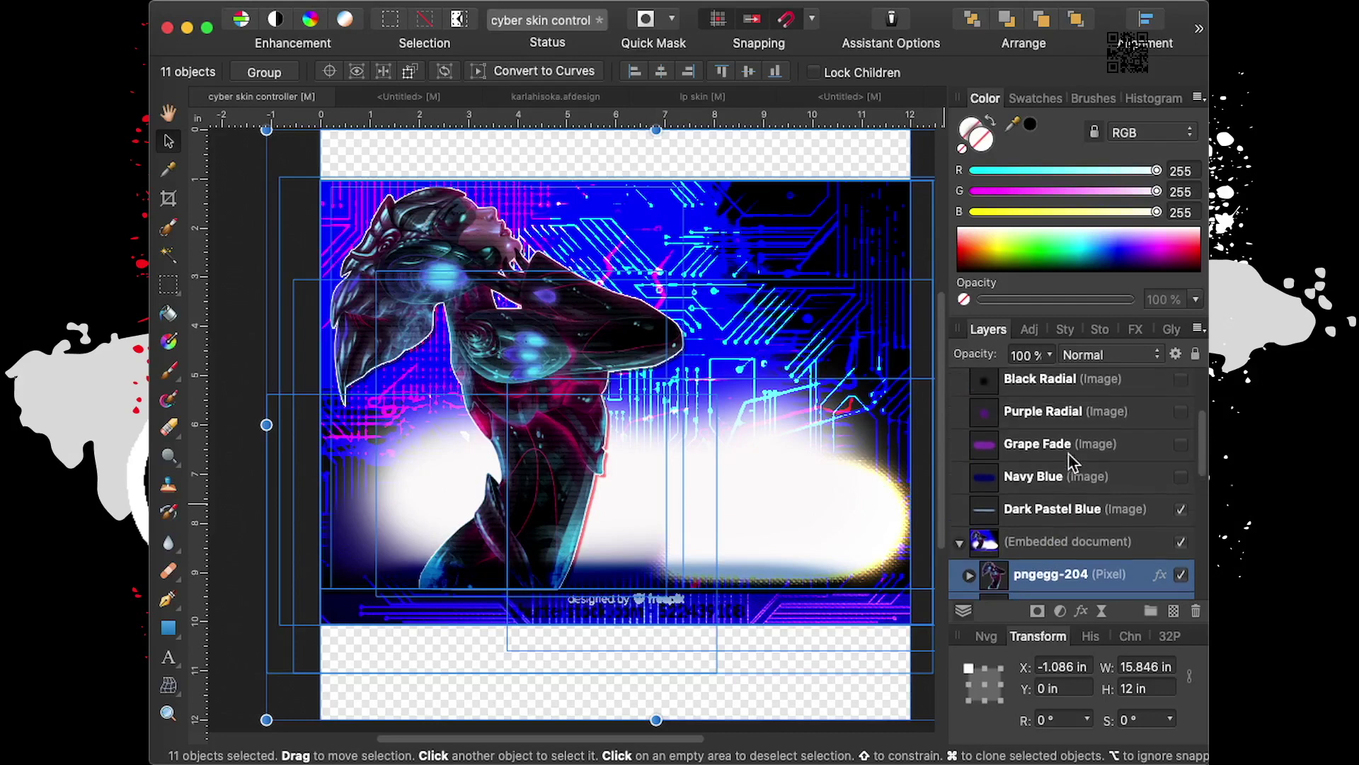
scroll(1062, 466, up, 2)
scroll(1066, 463, up, 2)
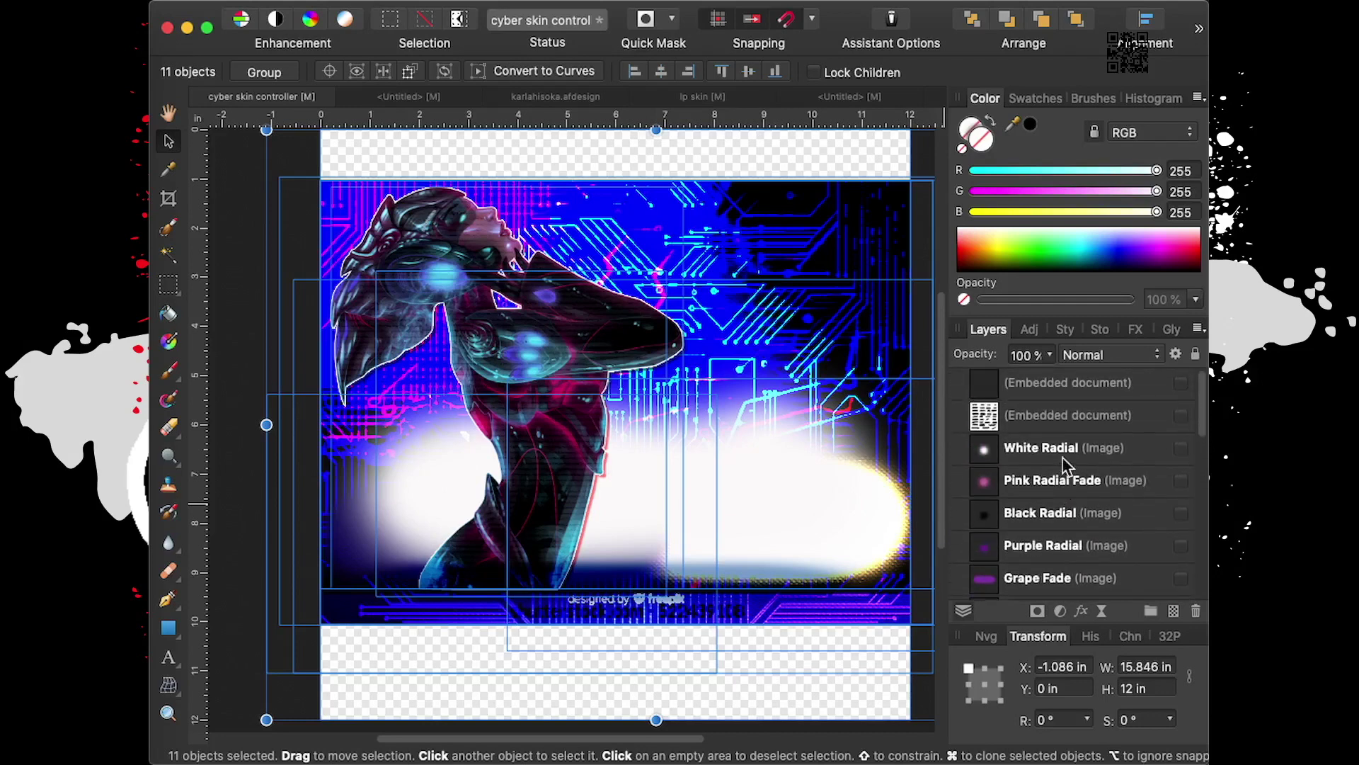
scroll(1065, 465, down, 2)
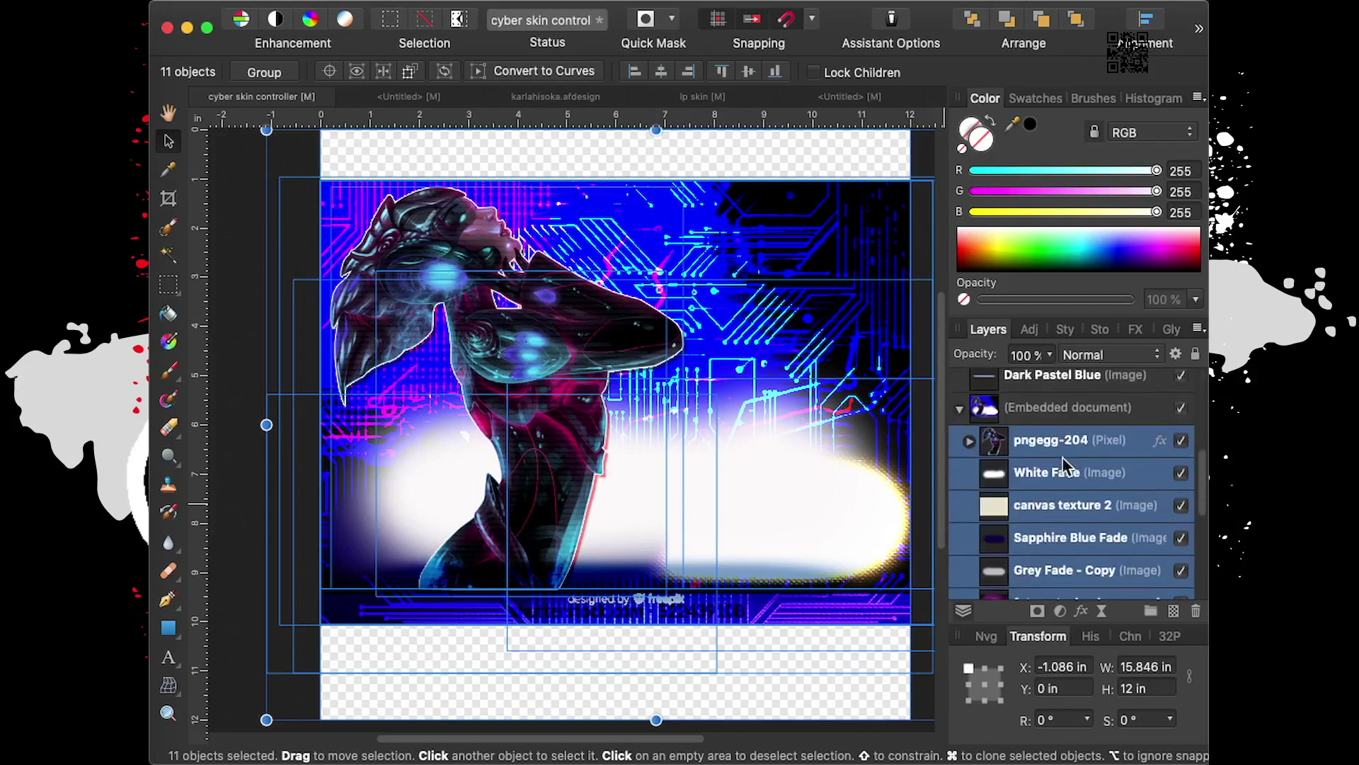
click(1181, 409)
click(1181, 409)
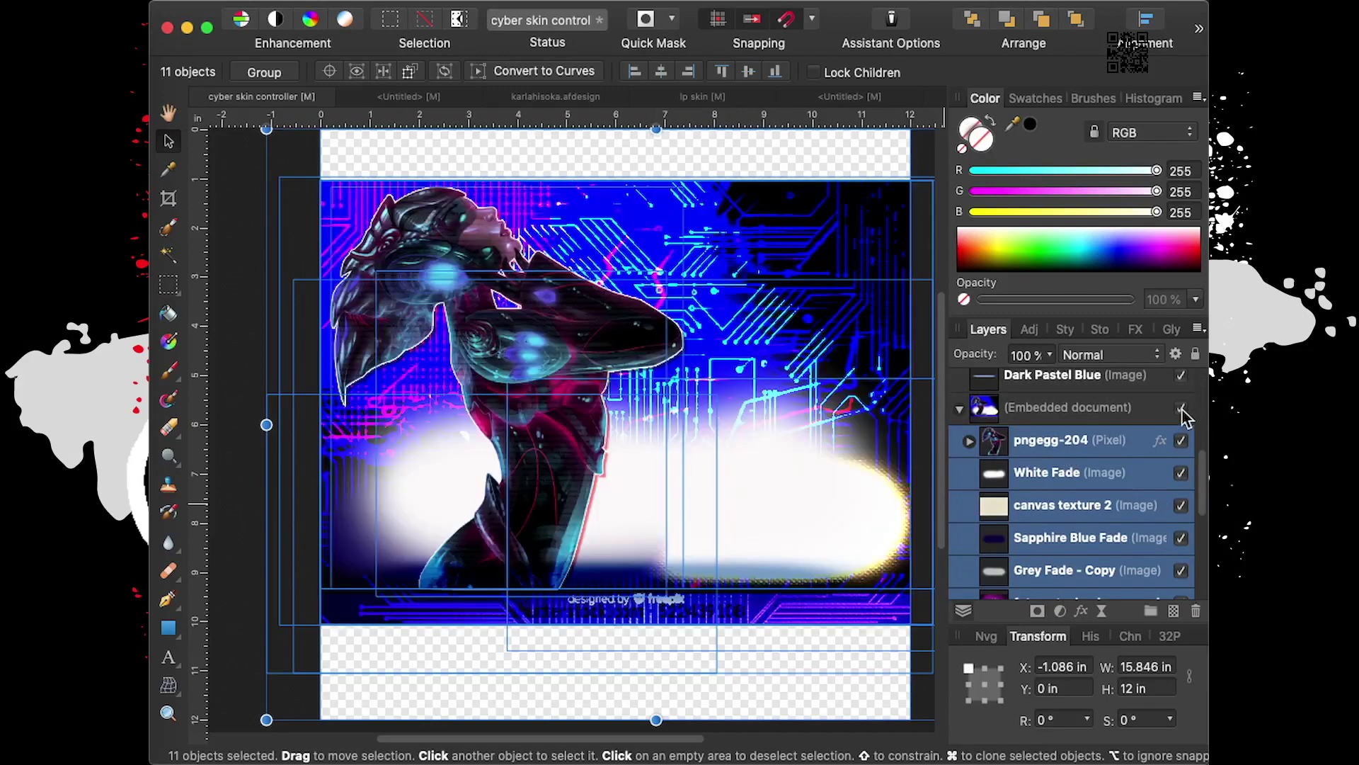
click(1181, 439)
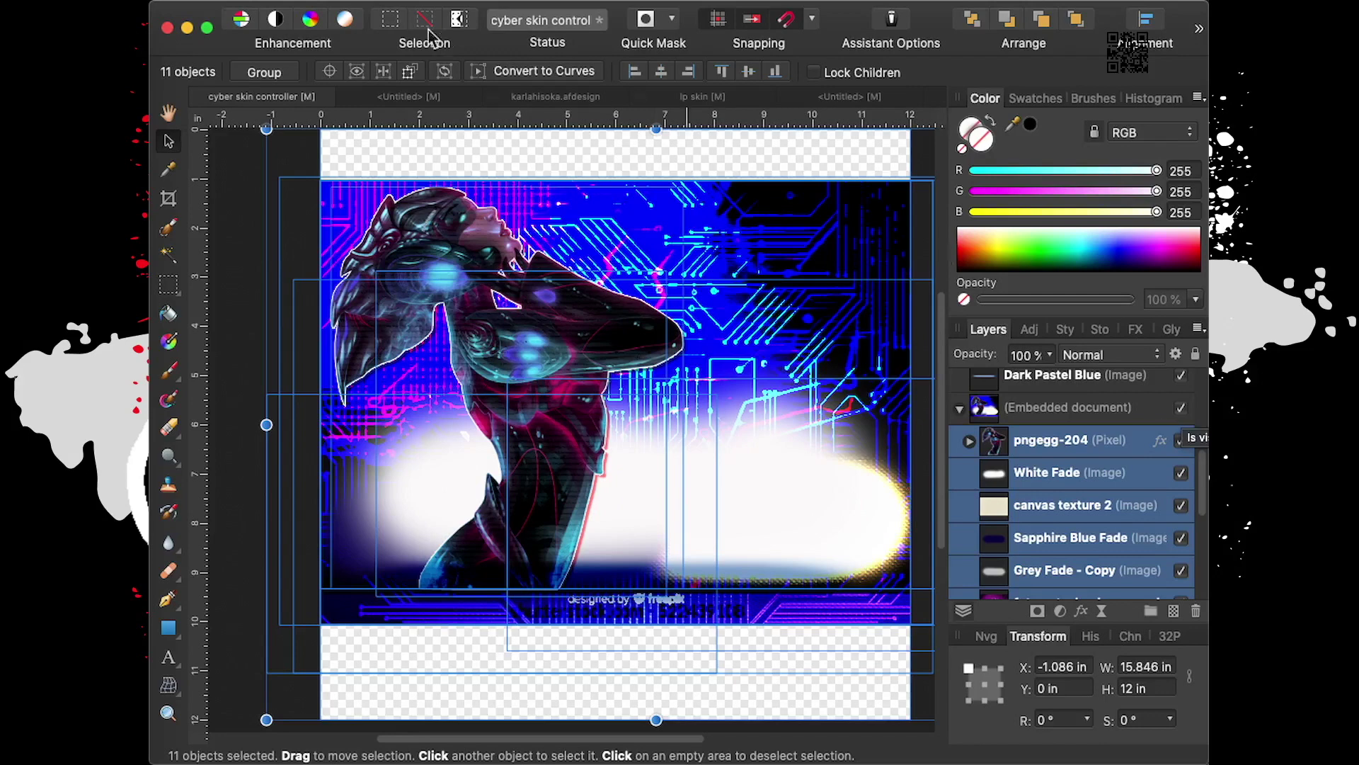
click(332, 2)
click(345, 9)
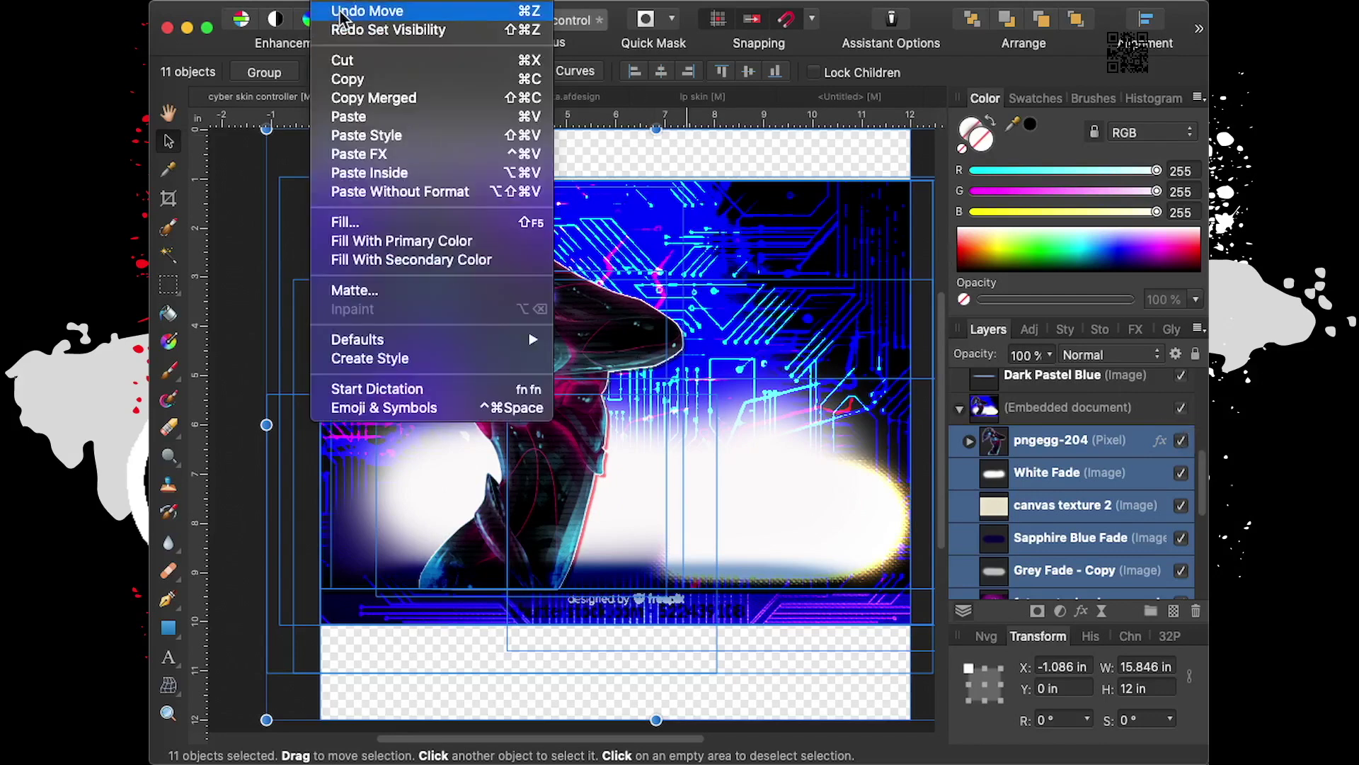
click(358, 12)
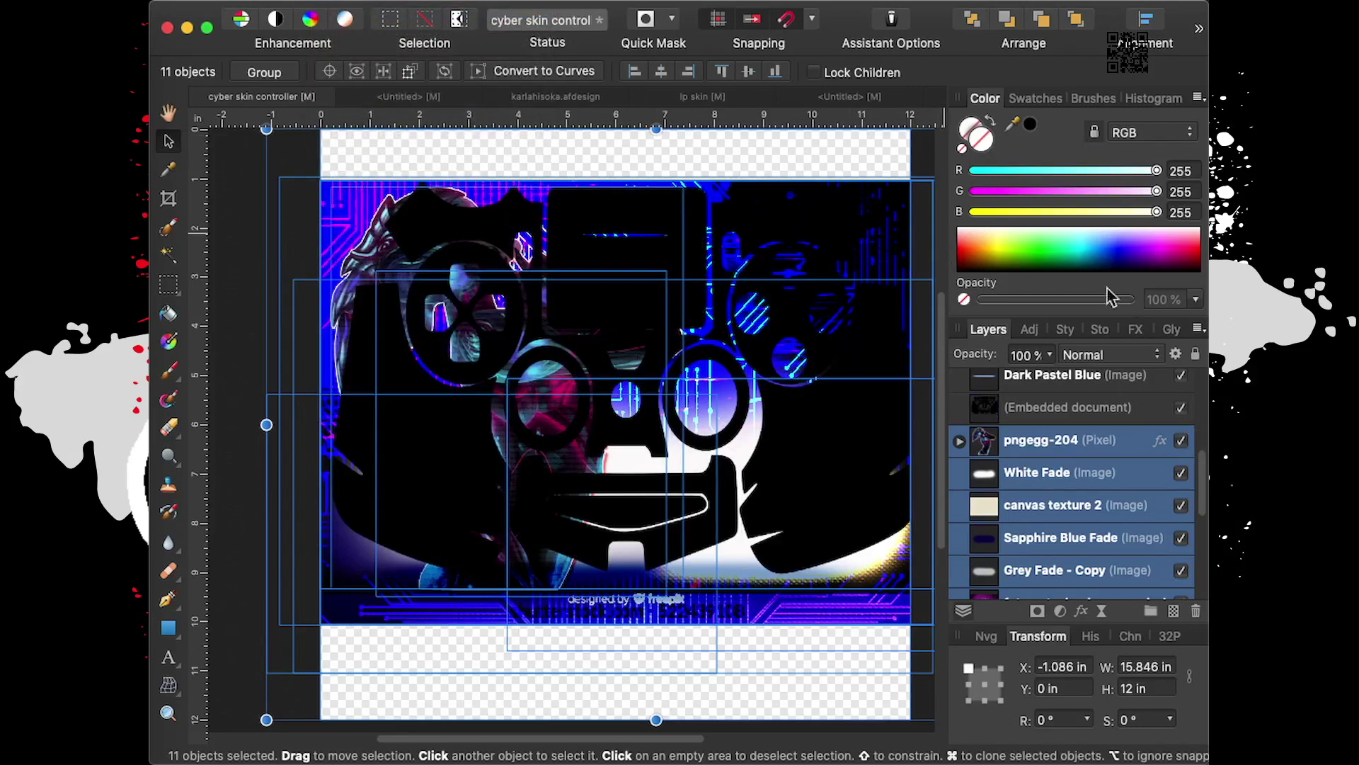
drag(988, 443, 1056, 412)
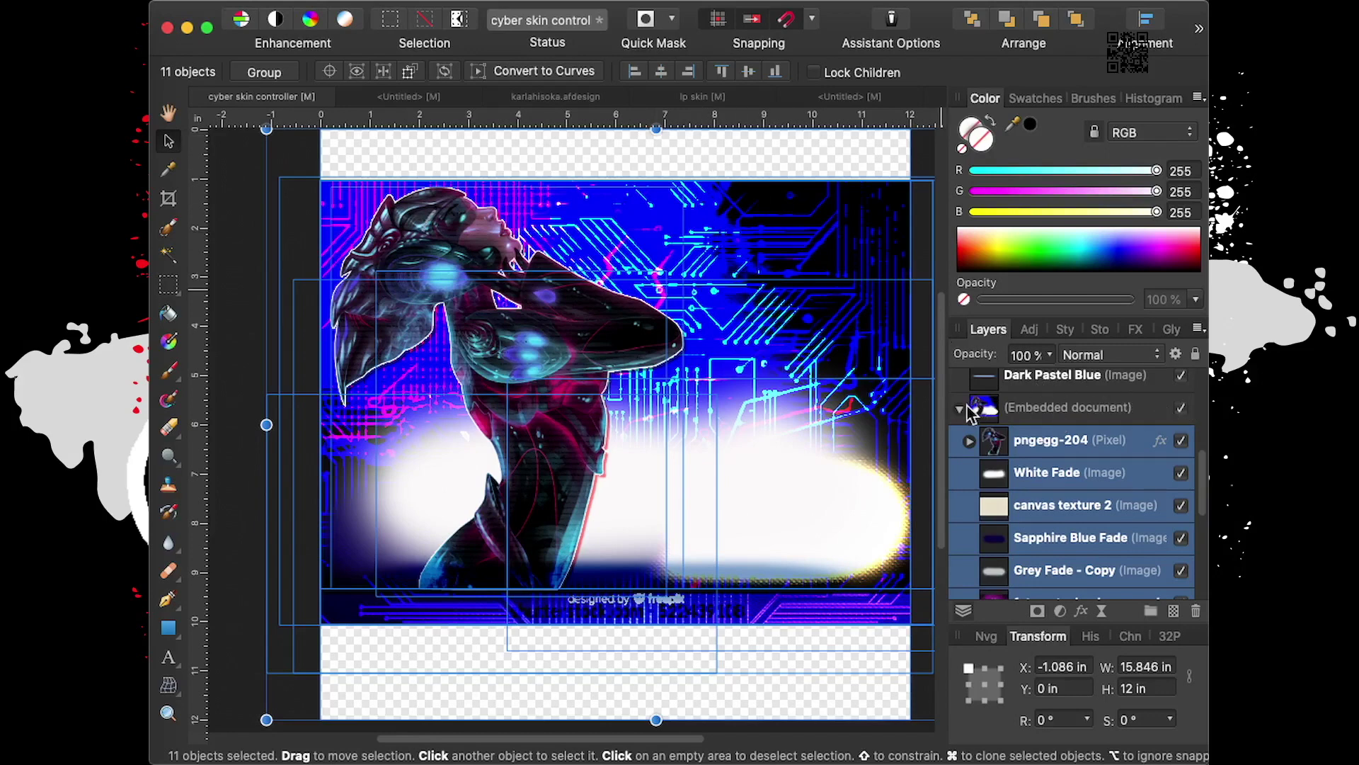
click(328, 2)
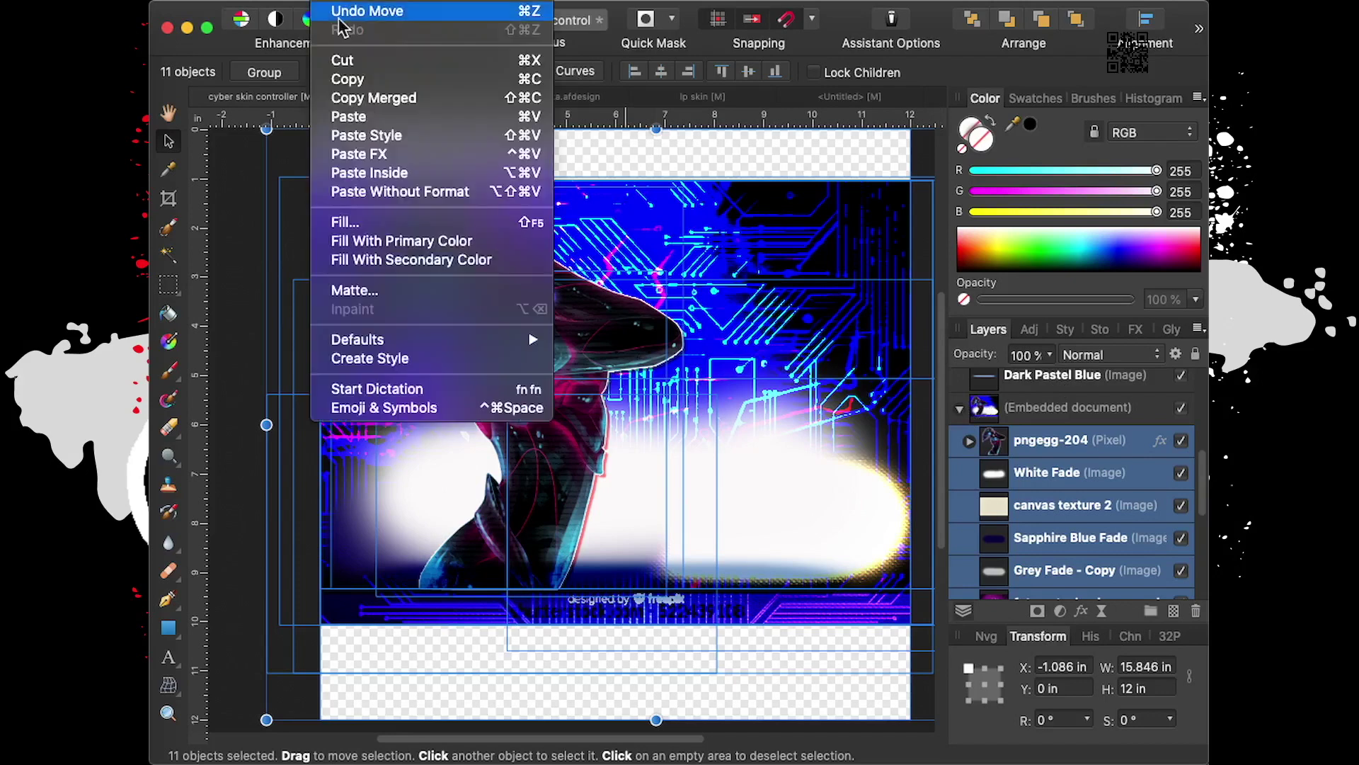
click(340, 19)
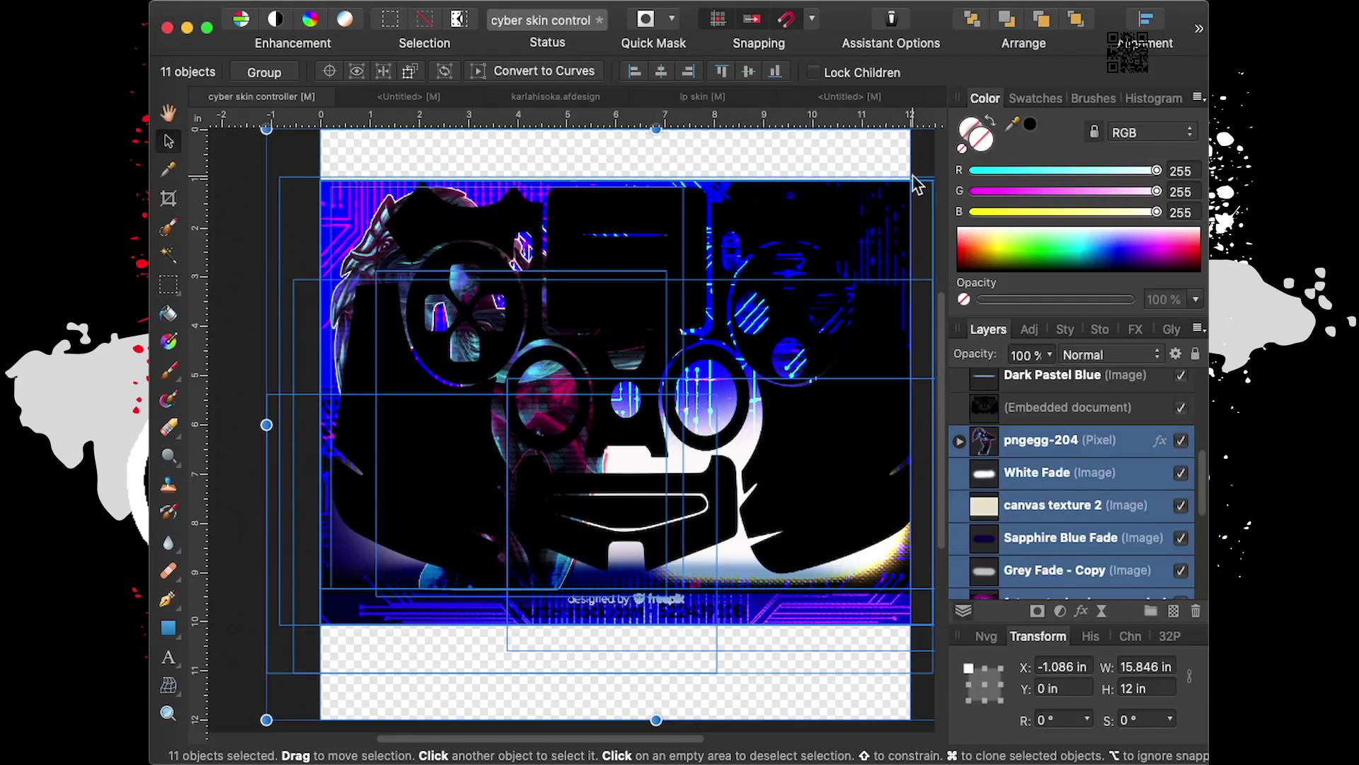
click(1029, 418)
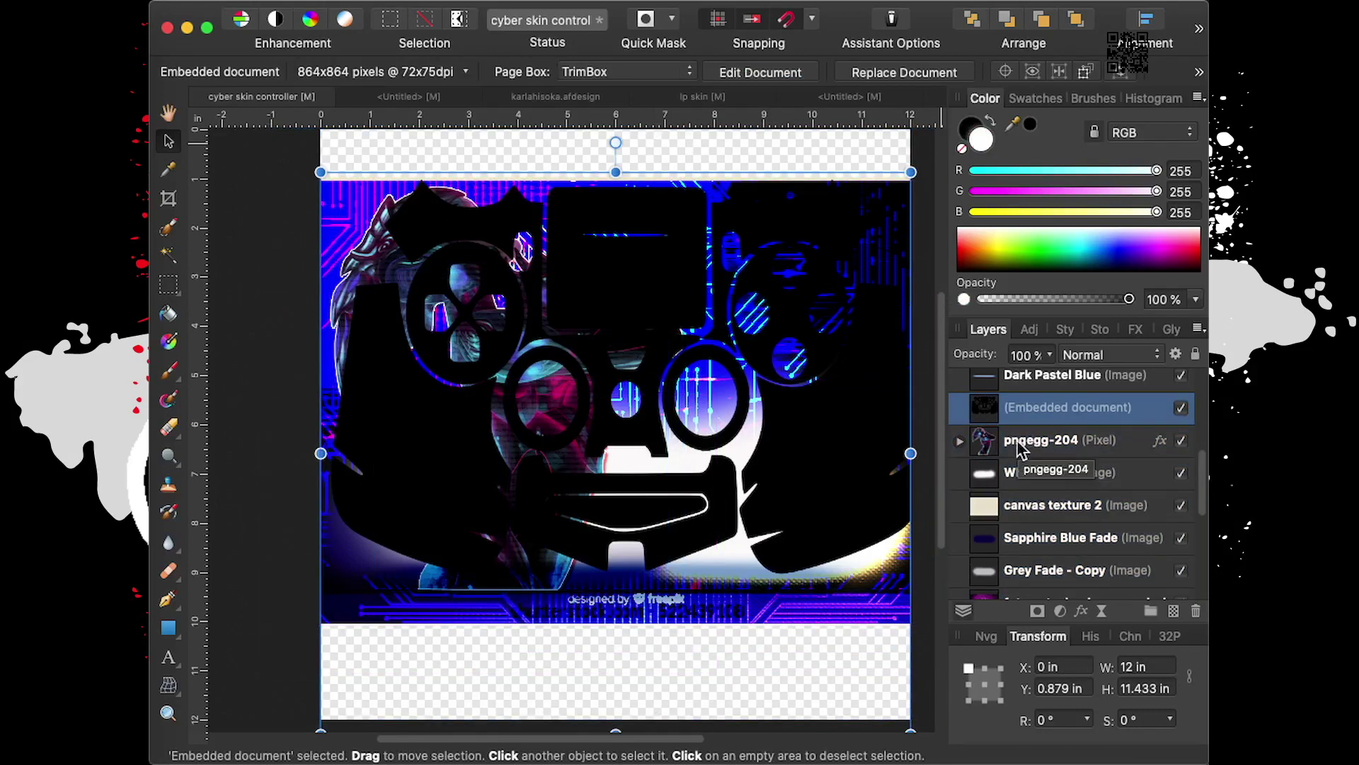
Nest pngegg-204 inside the Embedded document, then undo the nesting
drag(1020, 449, 1074, 444)
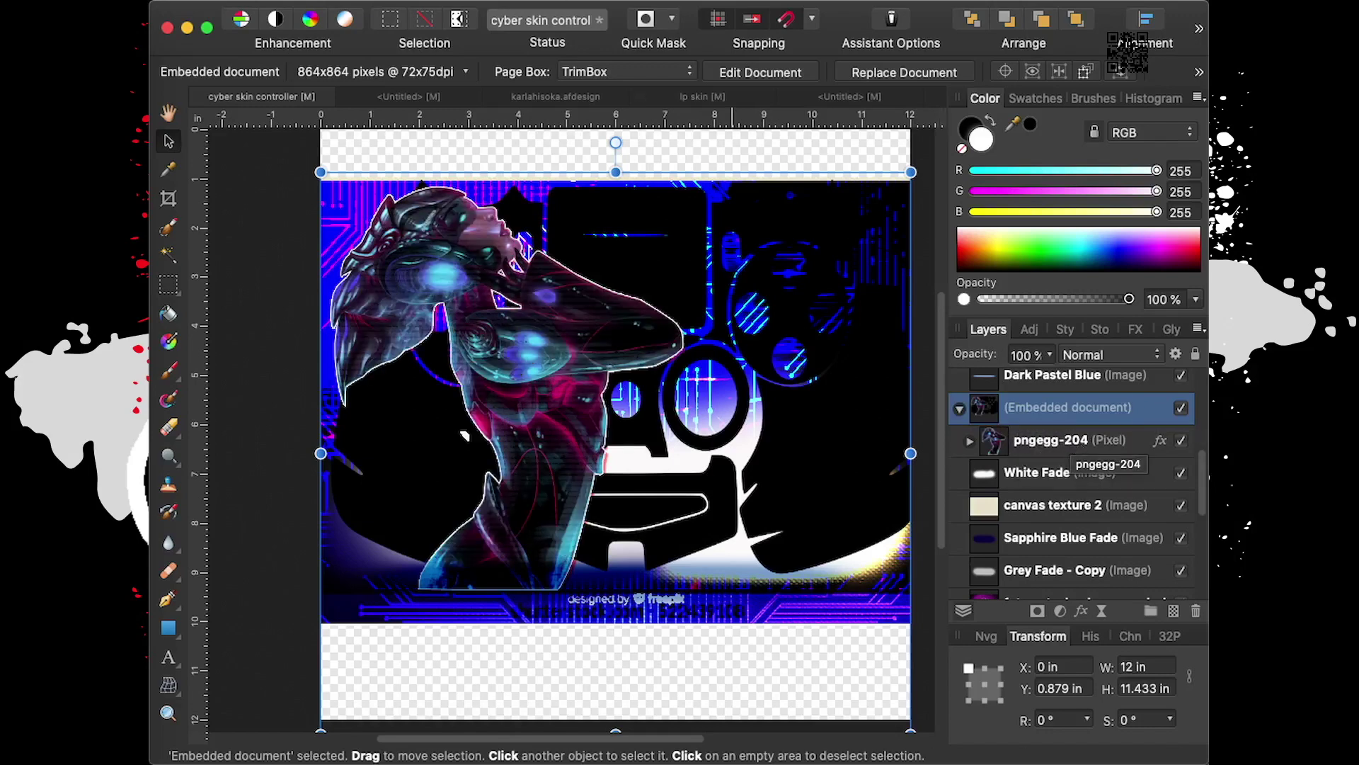
click(344, 3)
click(342, 12)
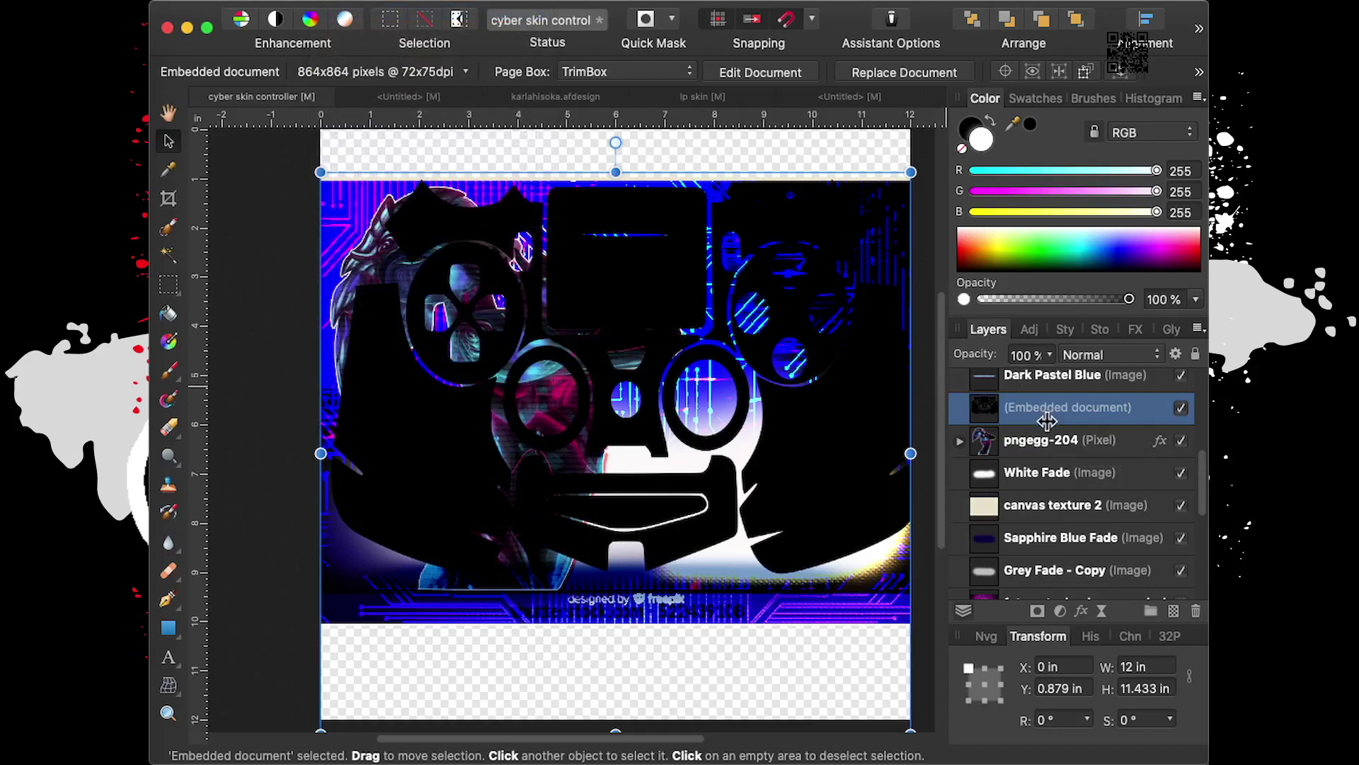
Rasterize the Embedded document to a Pixel layer with Rasterize To Mask
right_click(983, 409)
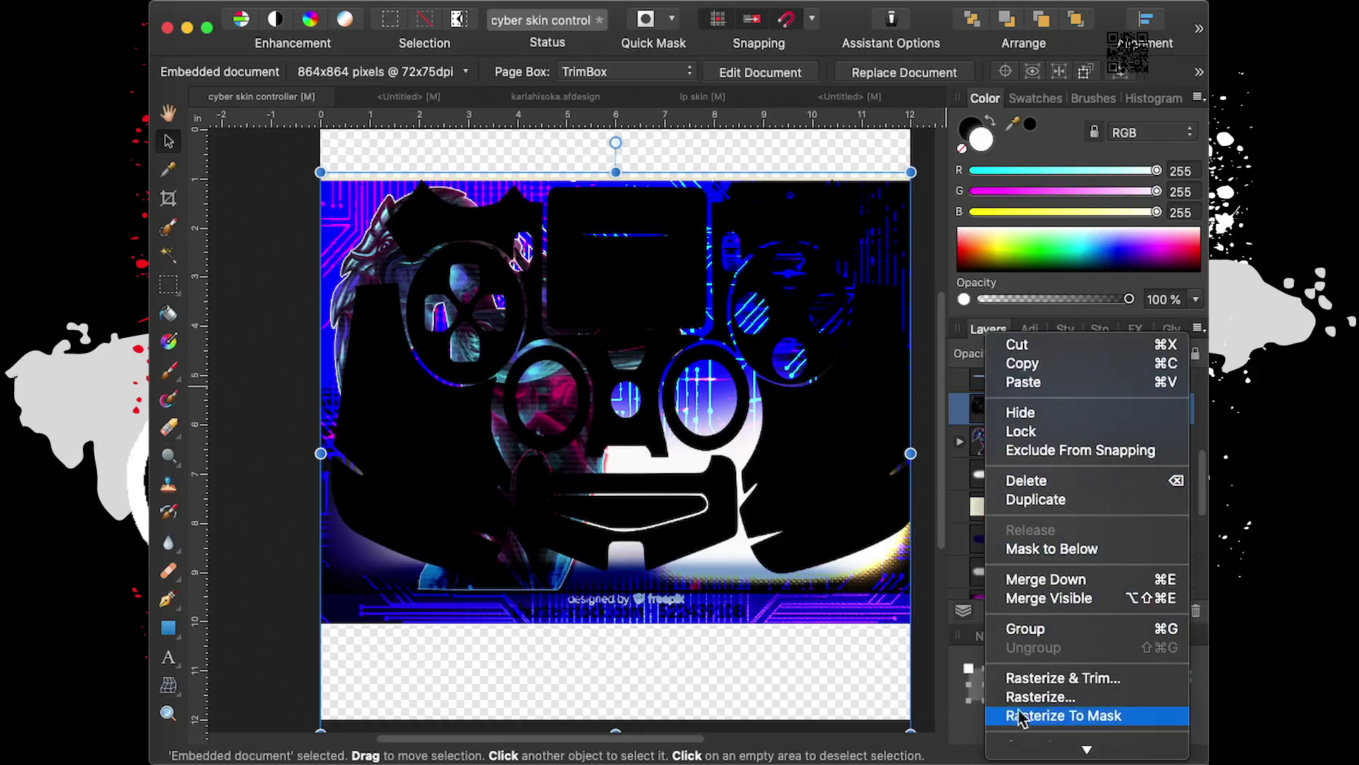
click(1019, 697)
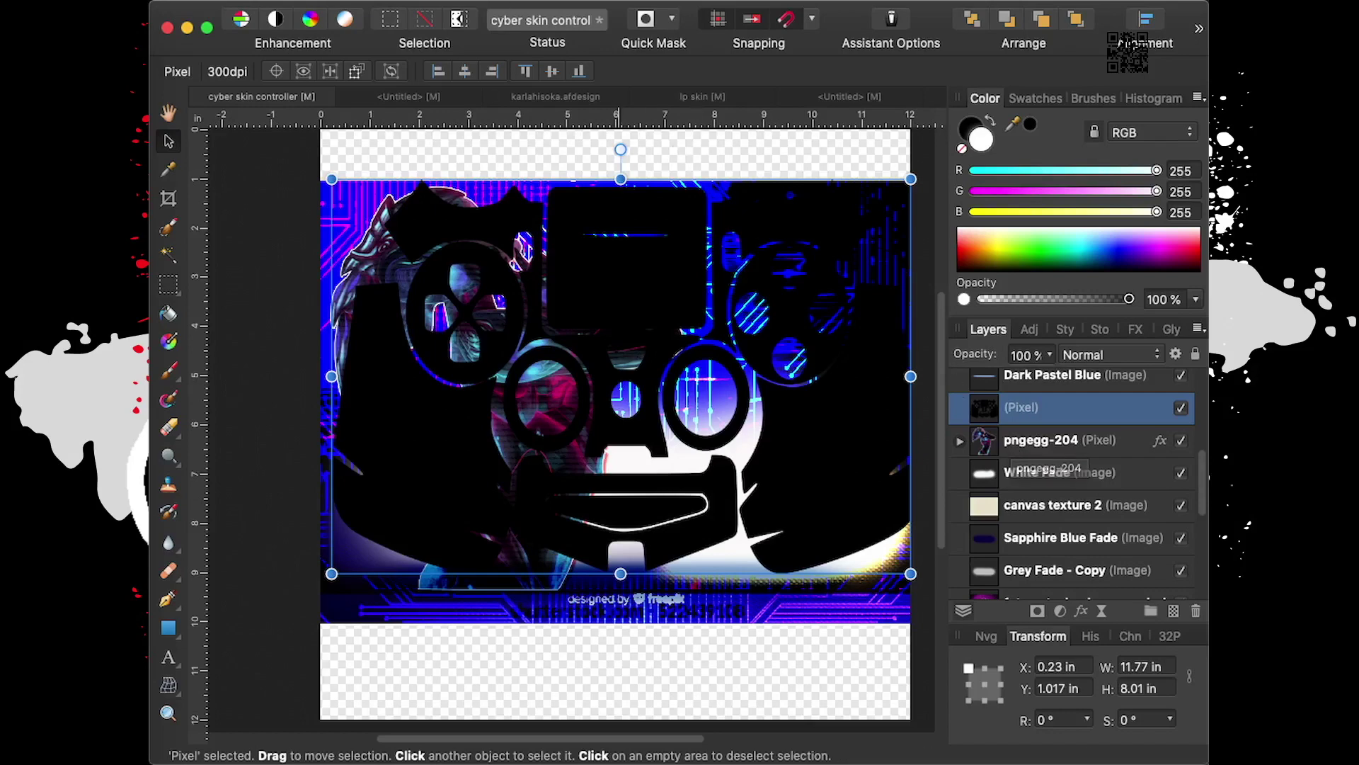
click(333, 1)
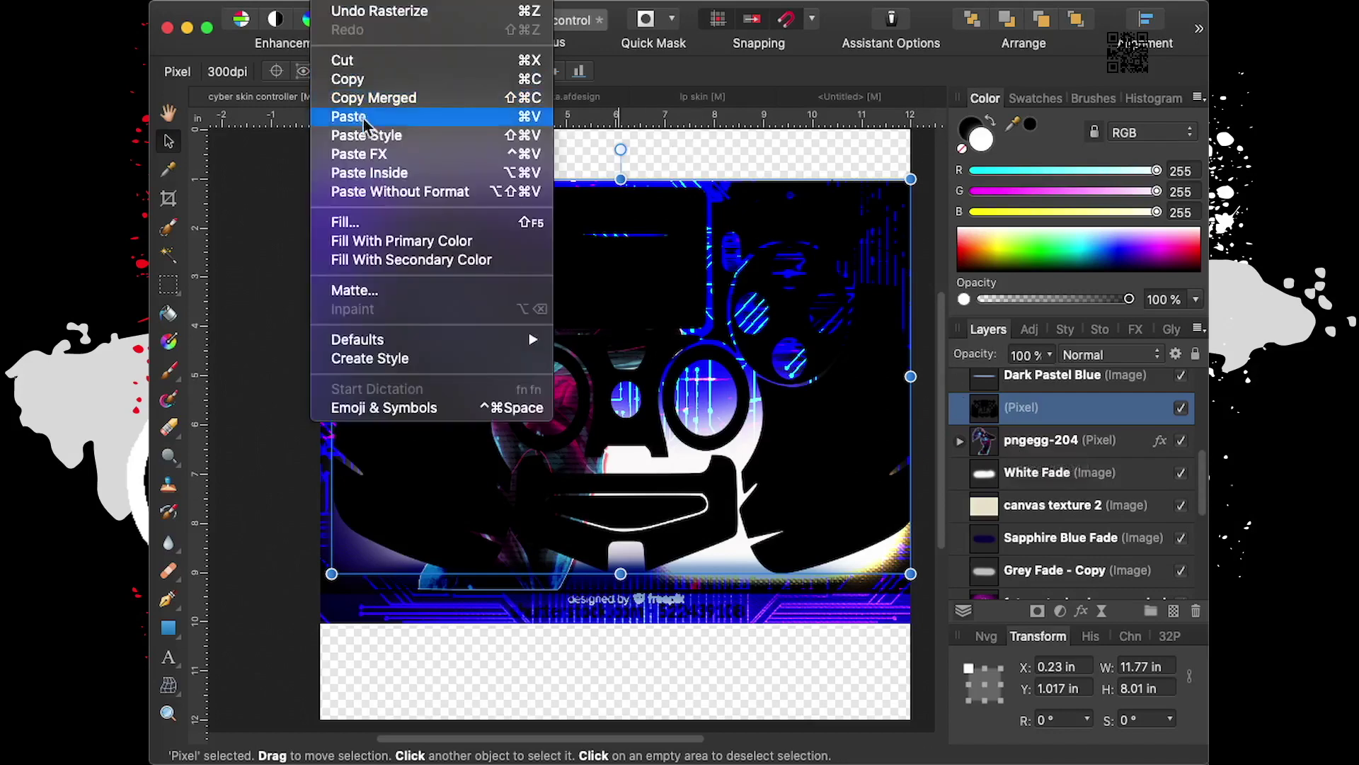
click(1046, 448)
Select the eleven layers from pngegg-204 down to the white (Pixel) base layer
click(1046, 440)
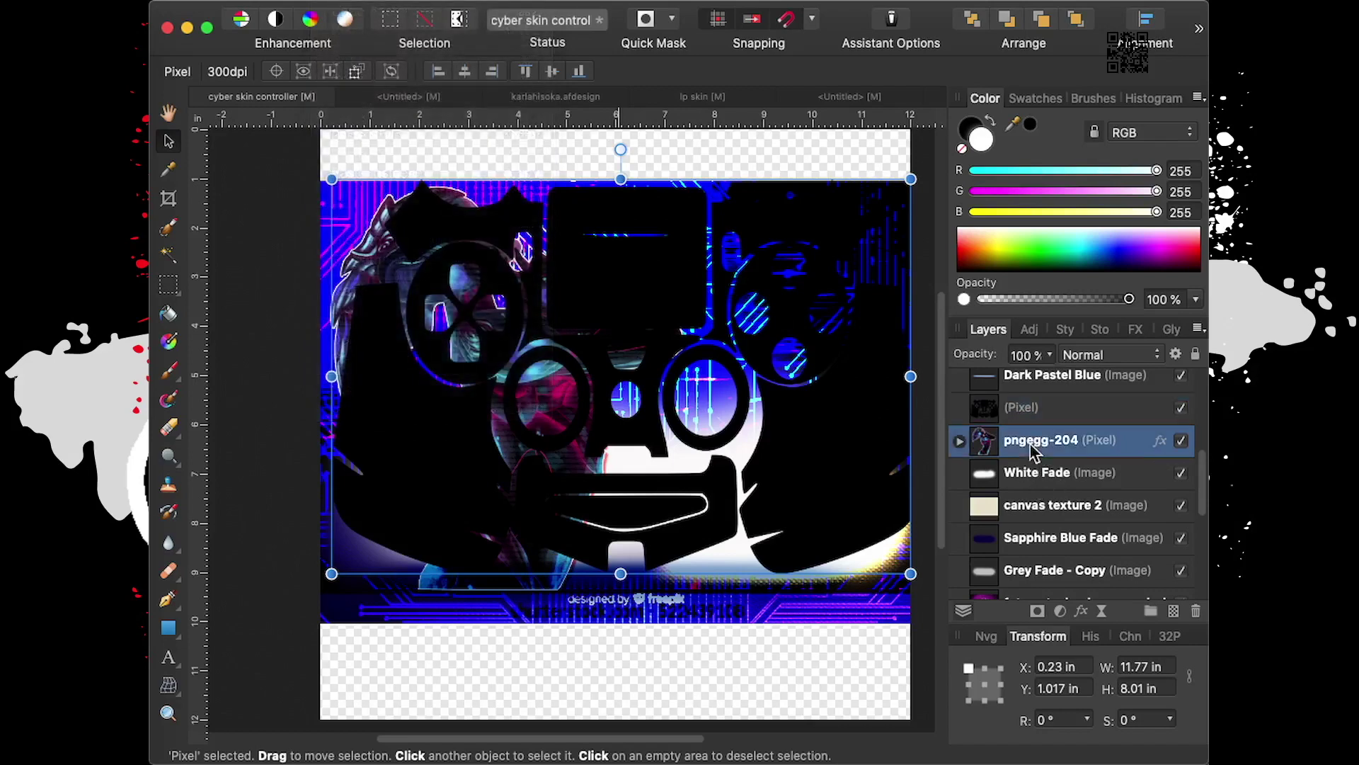
scroll(1046, 538, down, 5)
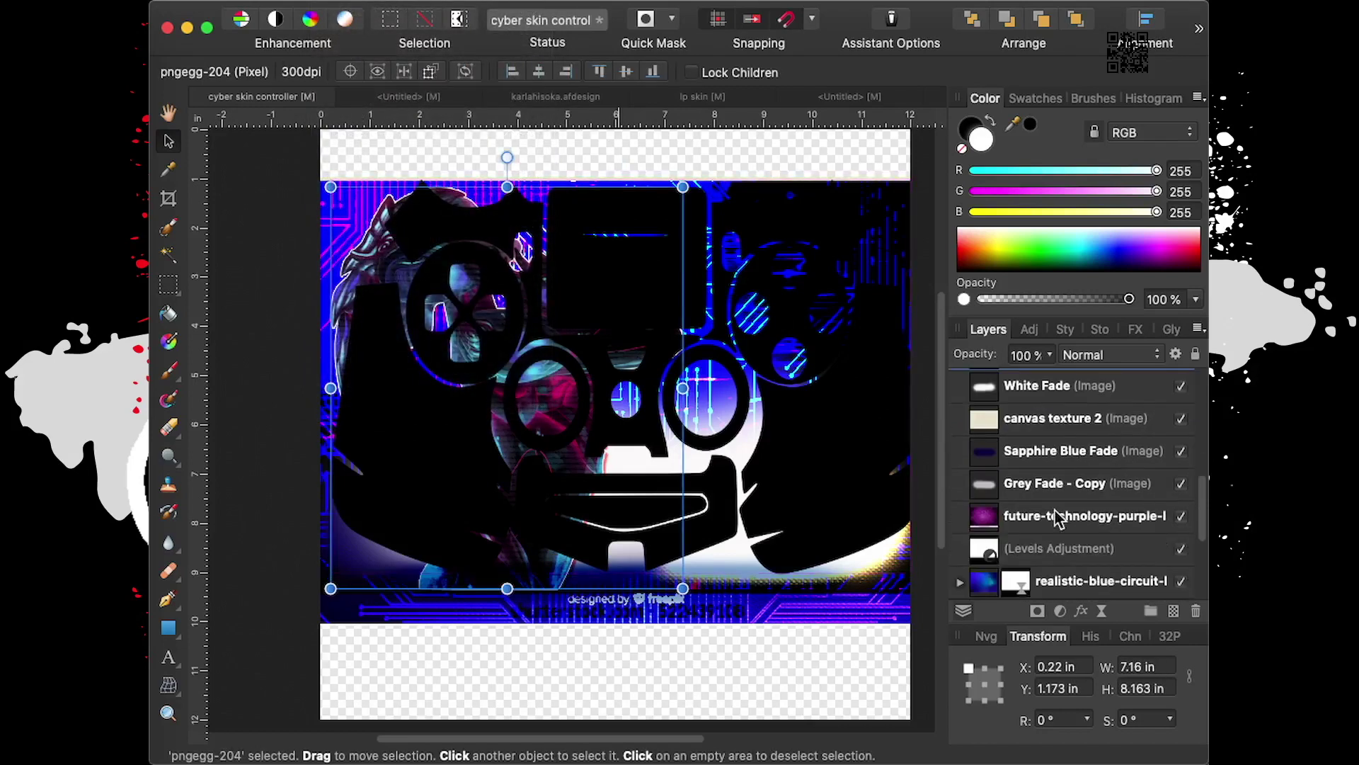
scroll(1054, 511, down, 1)
scroll(1055, 511, down, 1)
scroll(1055, 512, down, 1)
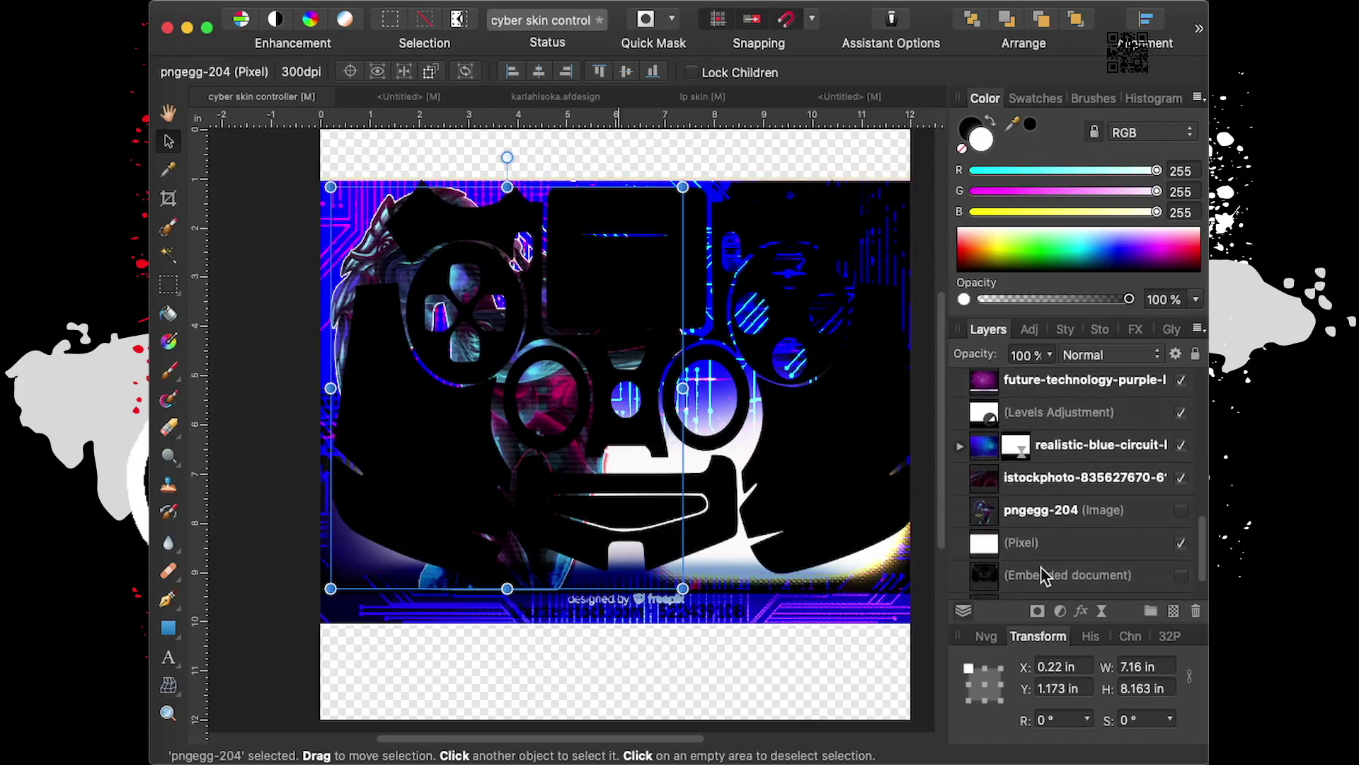
shift+click(1048, 544)
scroll(1054, 537, down, 2)
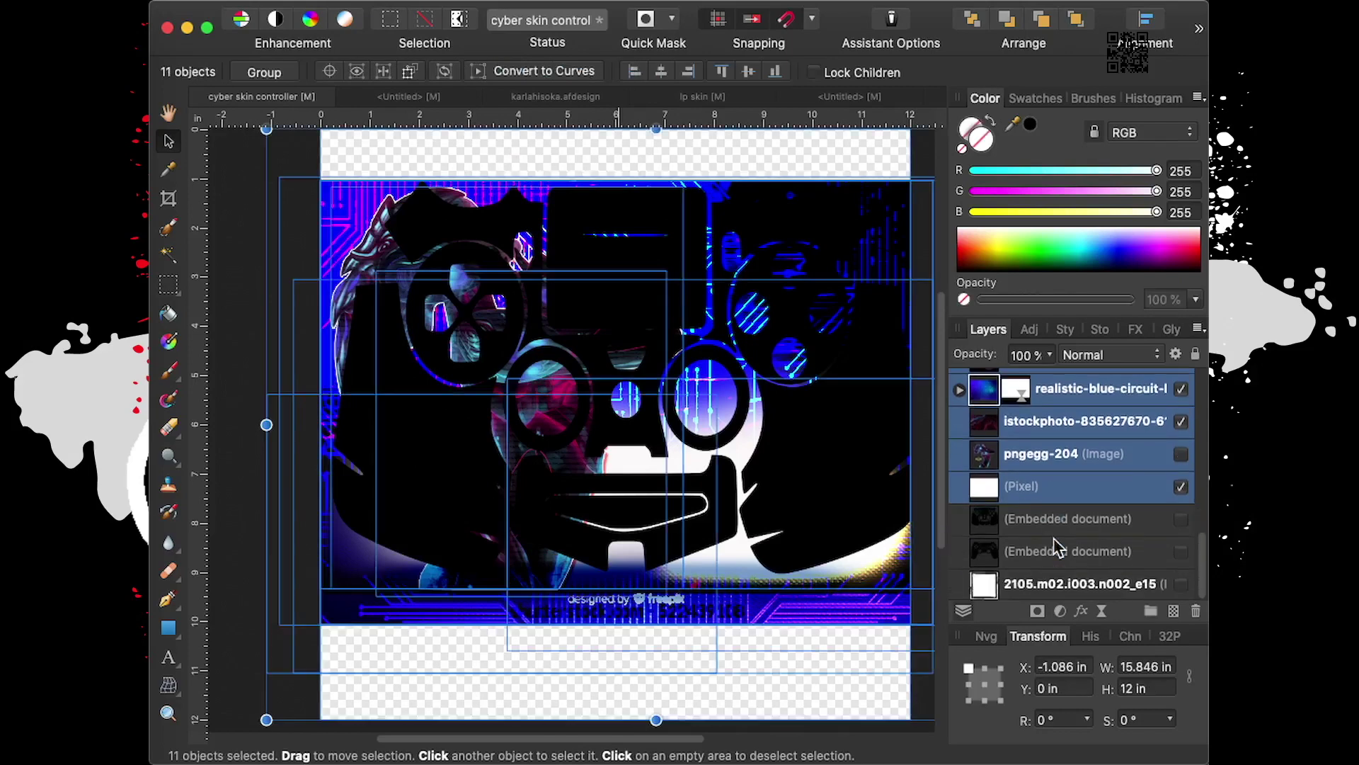
Nest the selected artwork layers inside the (Pixel) controller layer and deselect
scroll(1053, 537, up, 3)
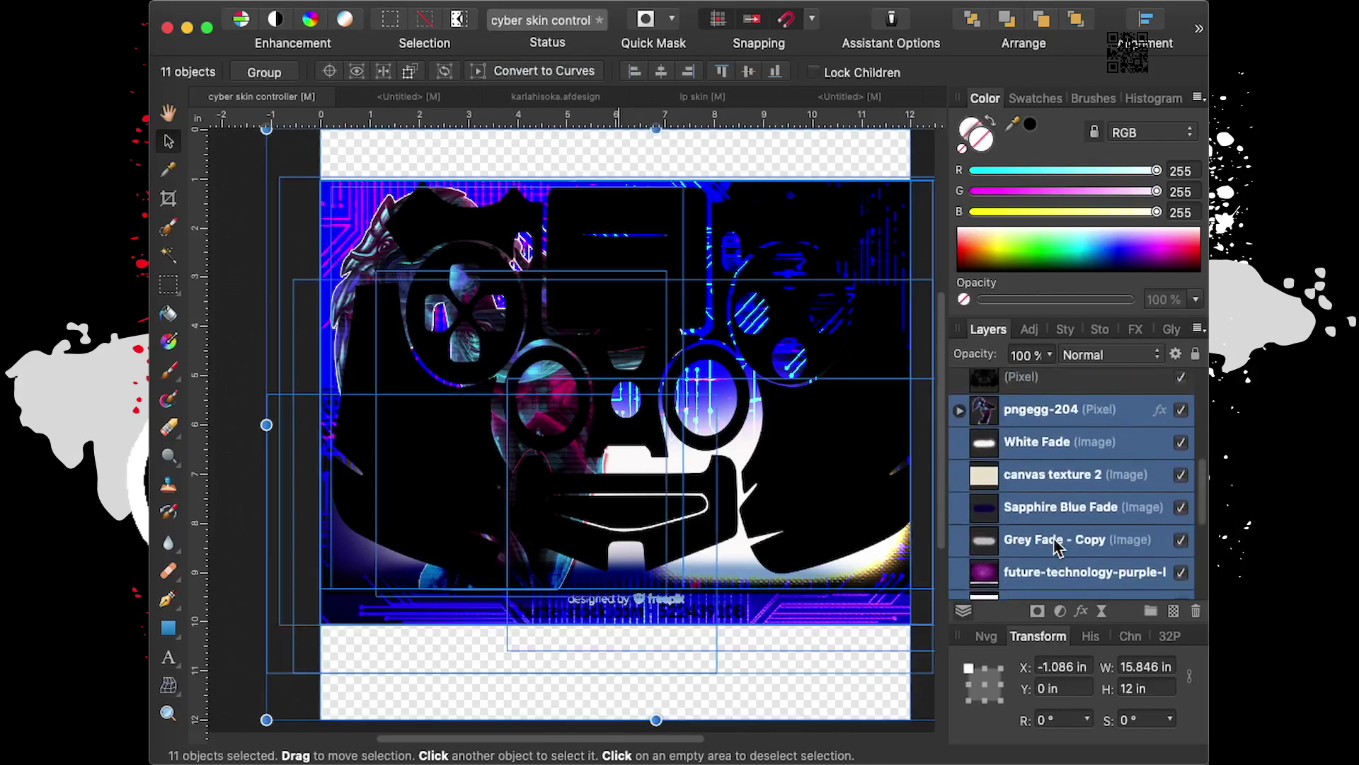
scroll(1053, 538, up, 1)
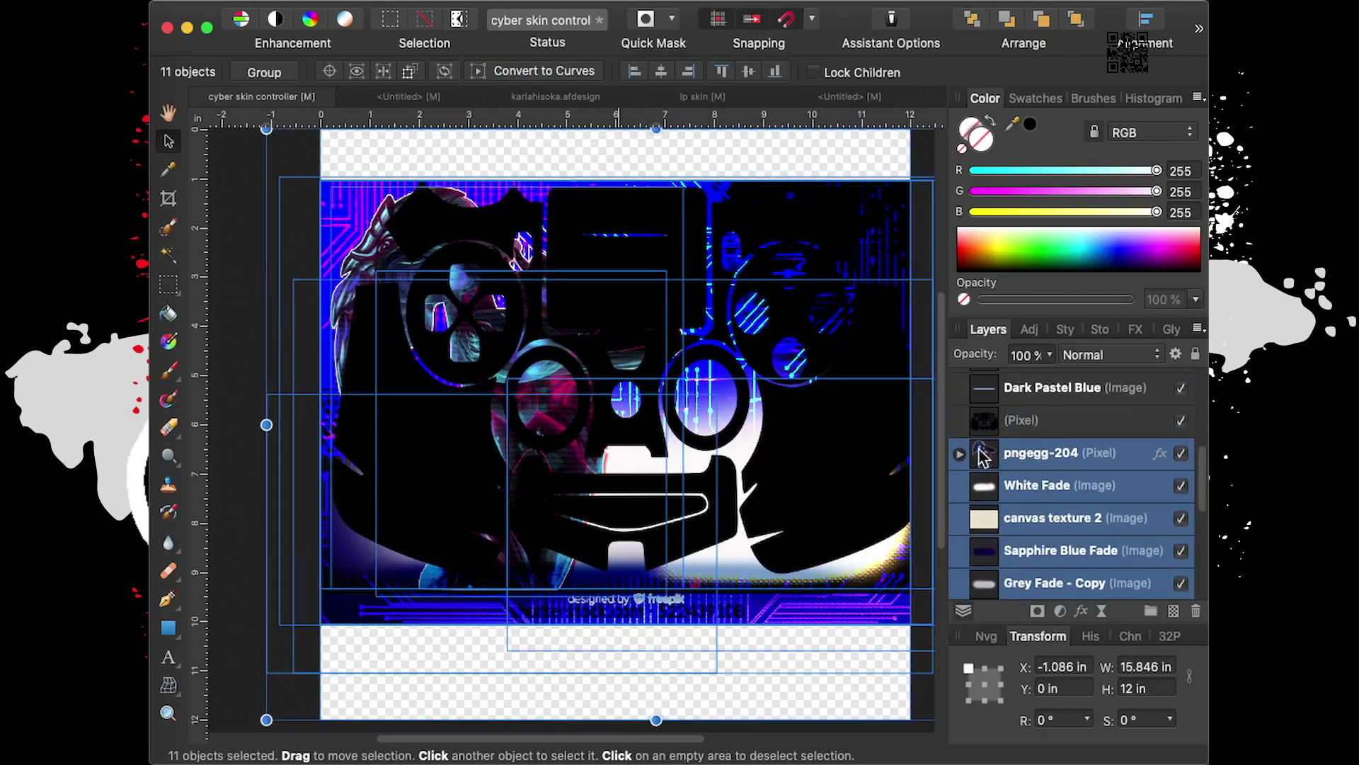
drag(987, 455, 1043, 436)
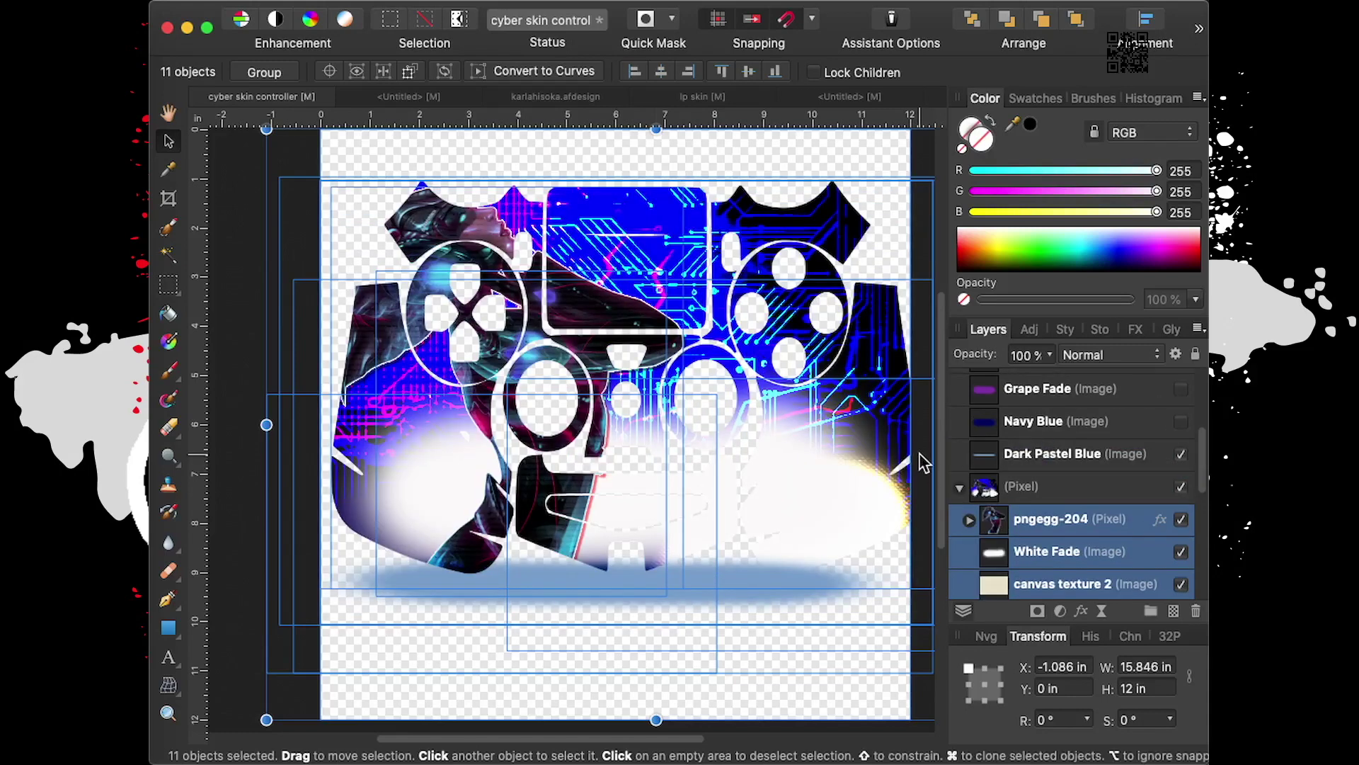
click(780, 143)
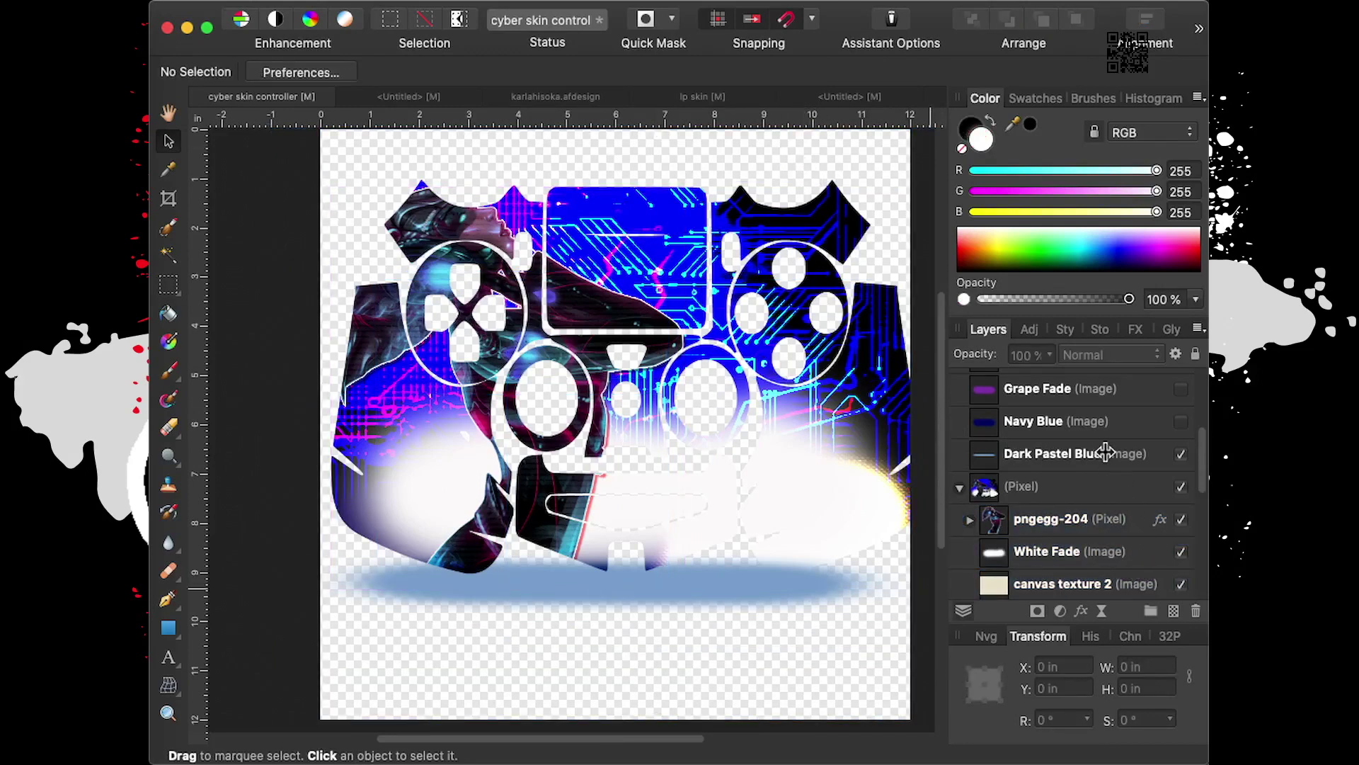
Hide Dark Pastel Blue, Grey Fade - Copy and White Fade, then select pngegg-204
click(1181, 454)
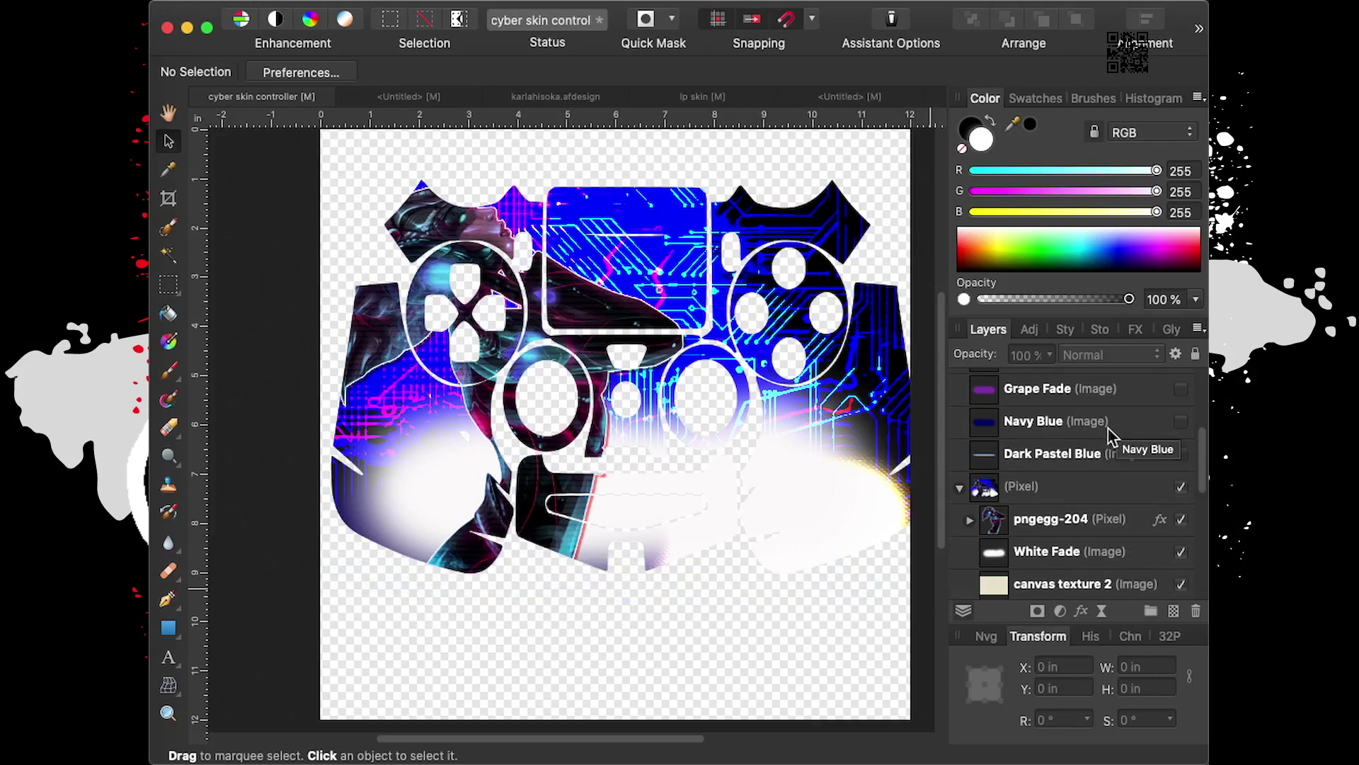
scroll(1118, 432, down, 2)
scroll(1112, 437, down, 1)
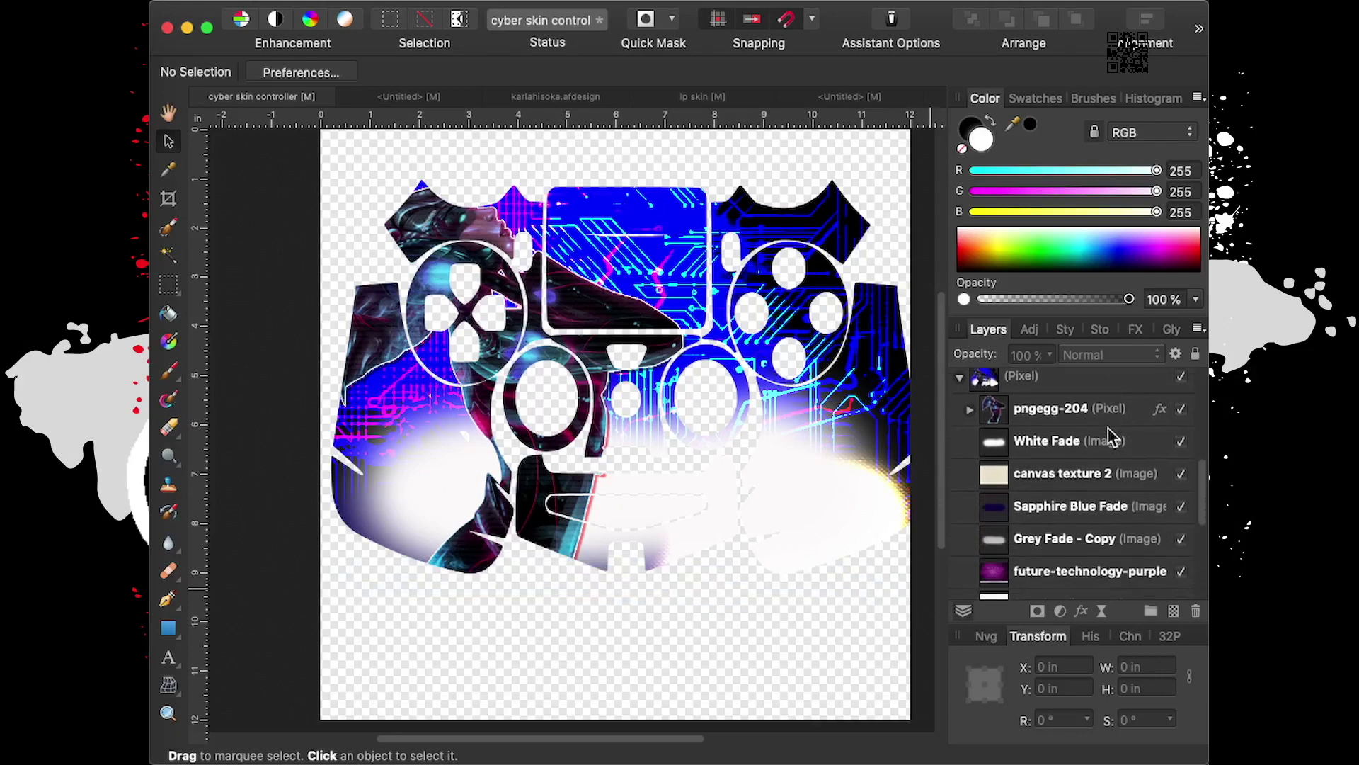
scroll(1110, 437, down, 1)
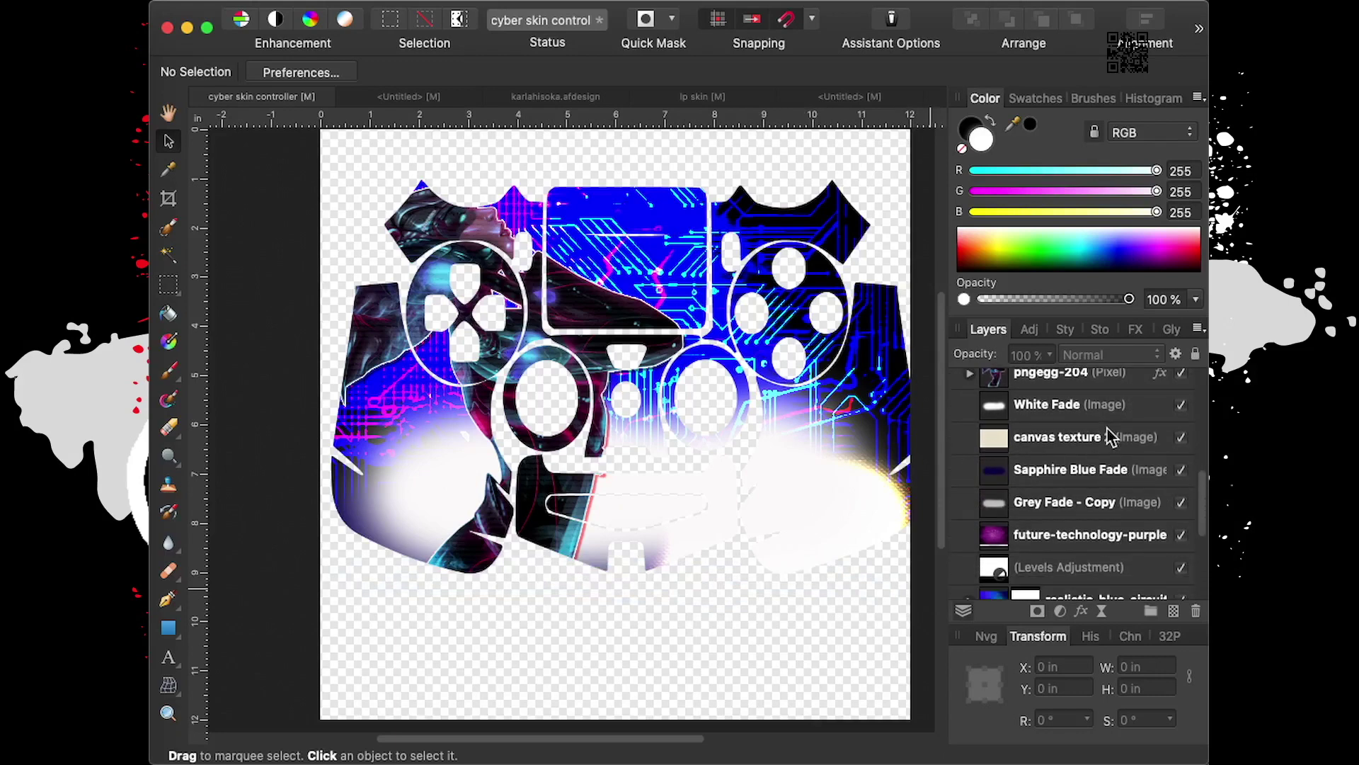
click(1181, 501)
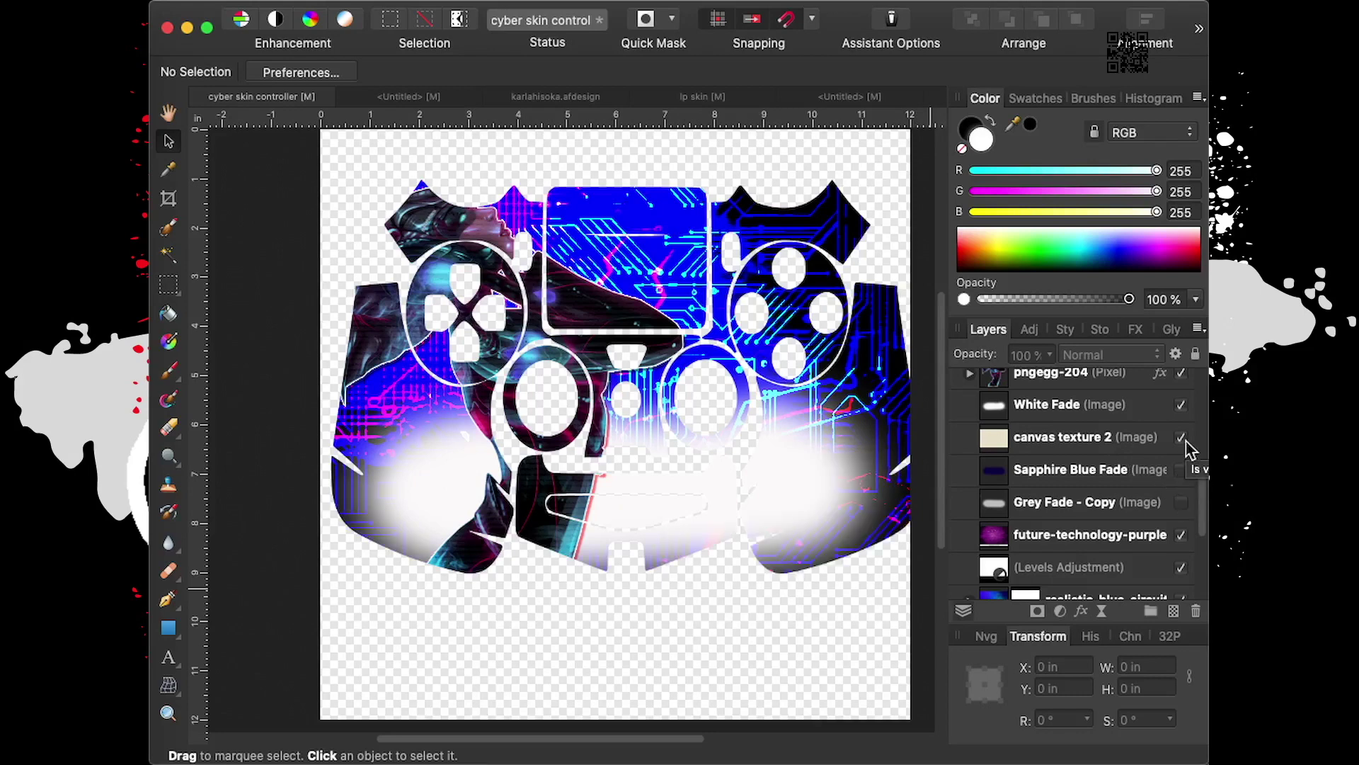
click(1180, 405)
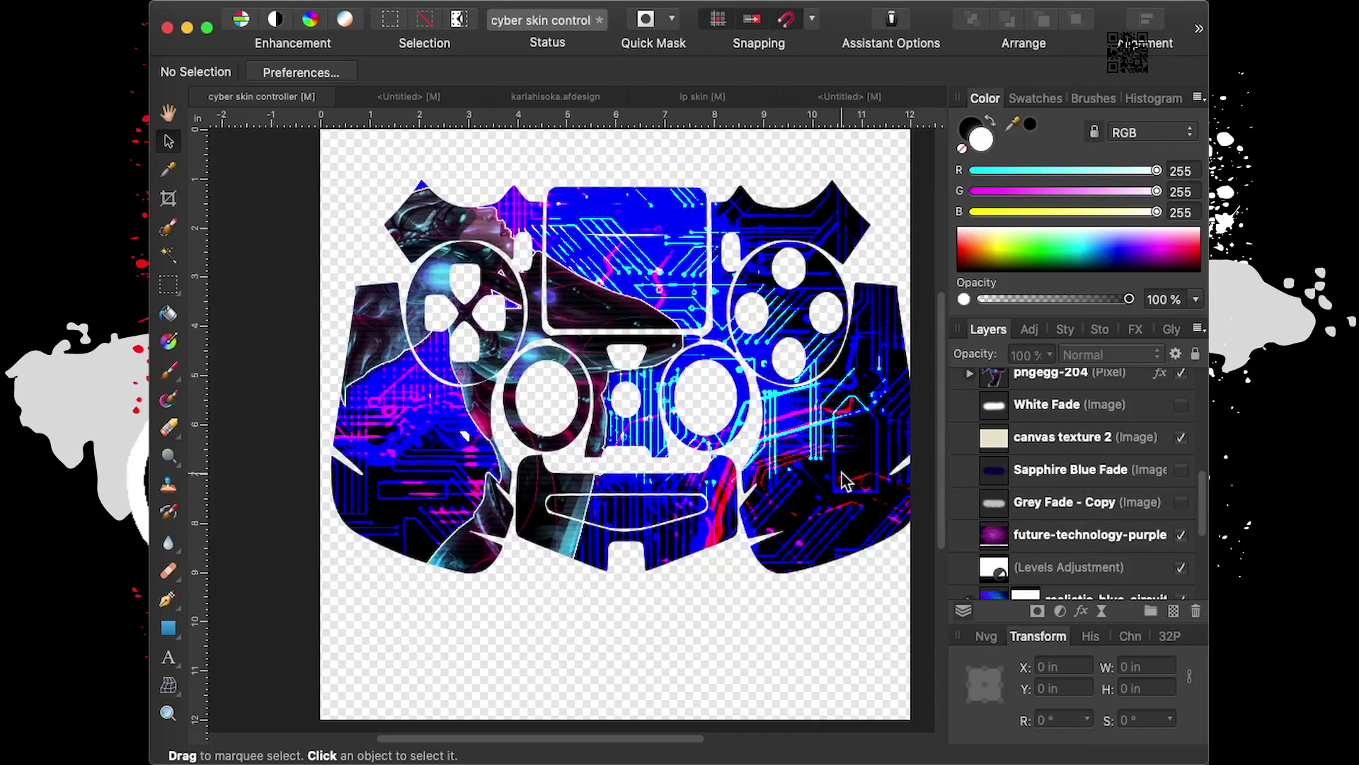
click(1106, 381)
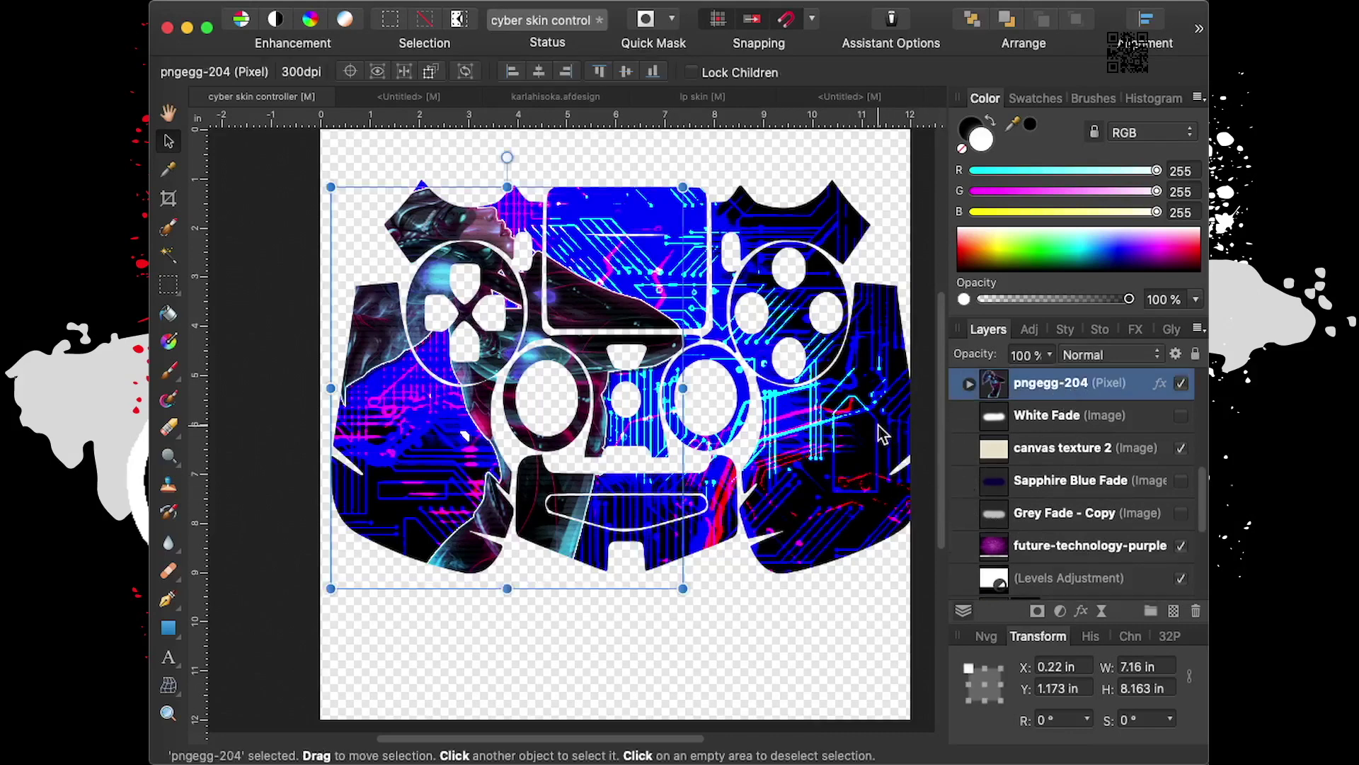
click(878, 425)
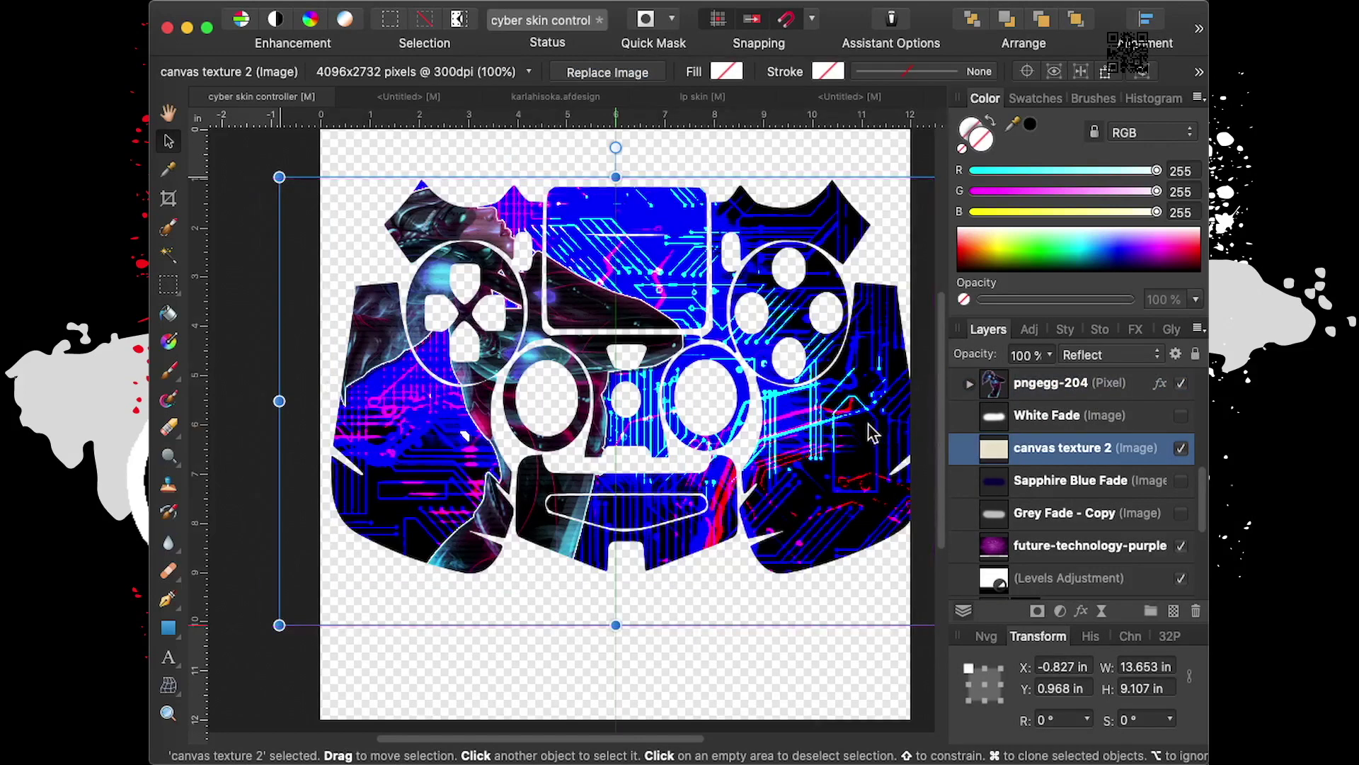
drag(878, 433, 867, 431)
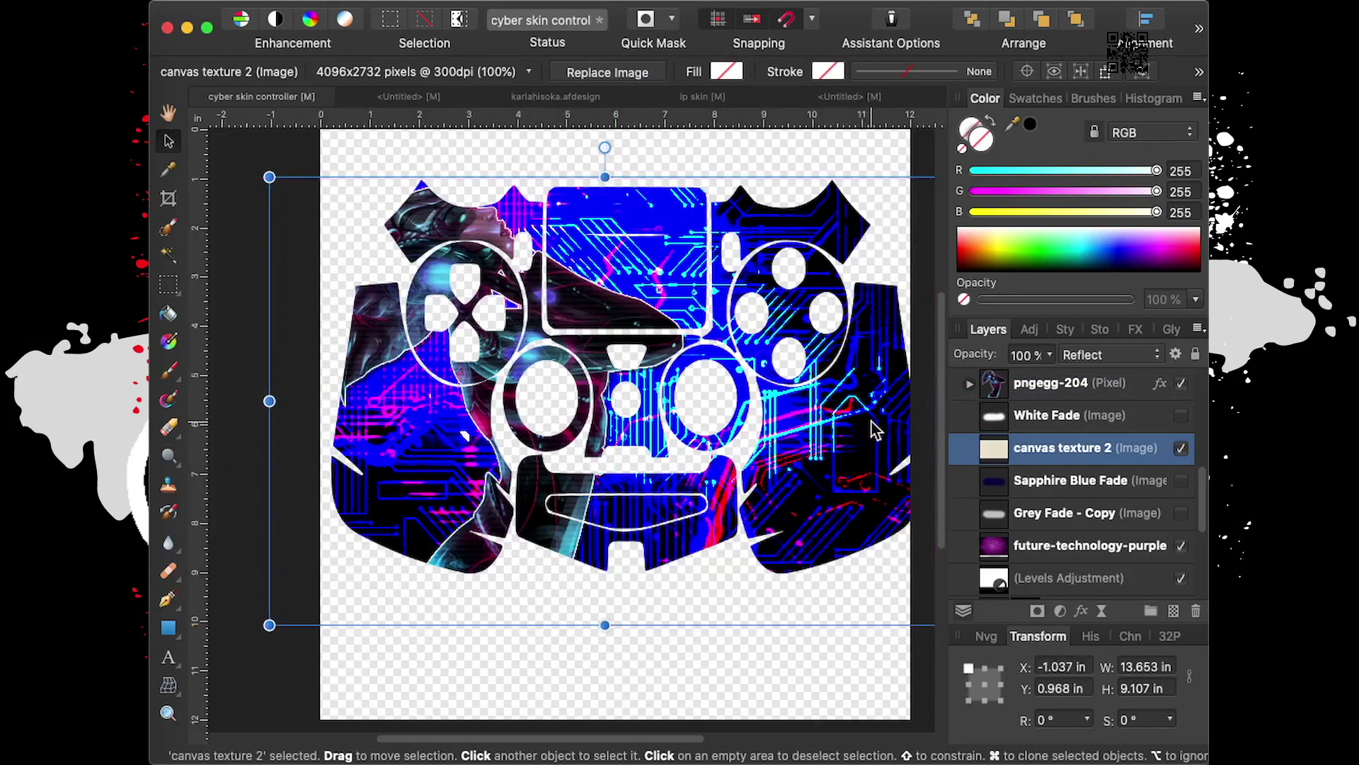
drag(869, 432, 838, 410)
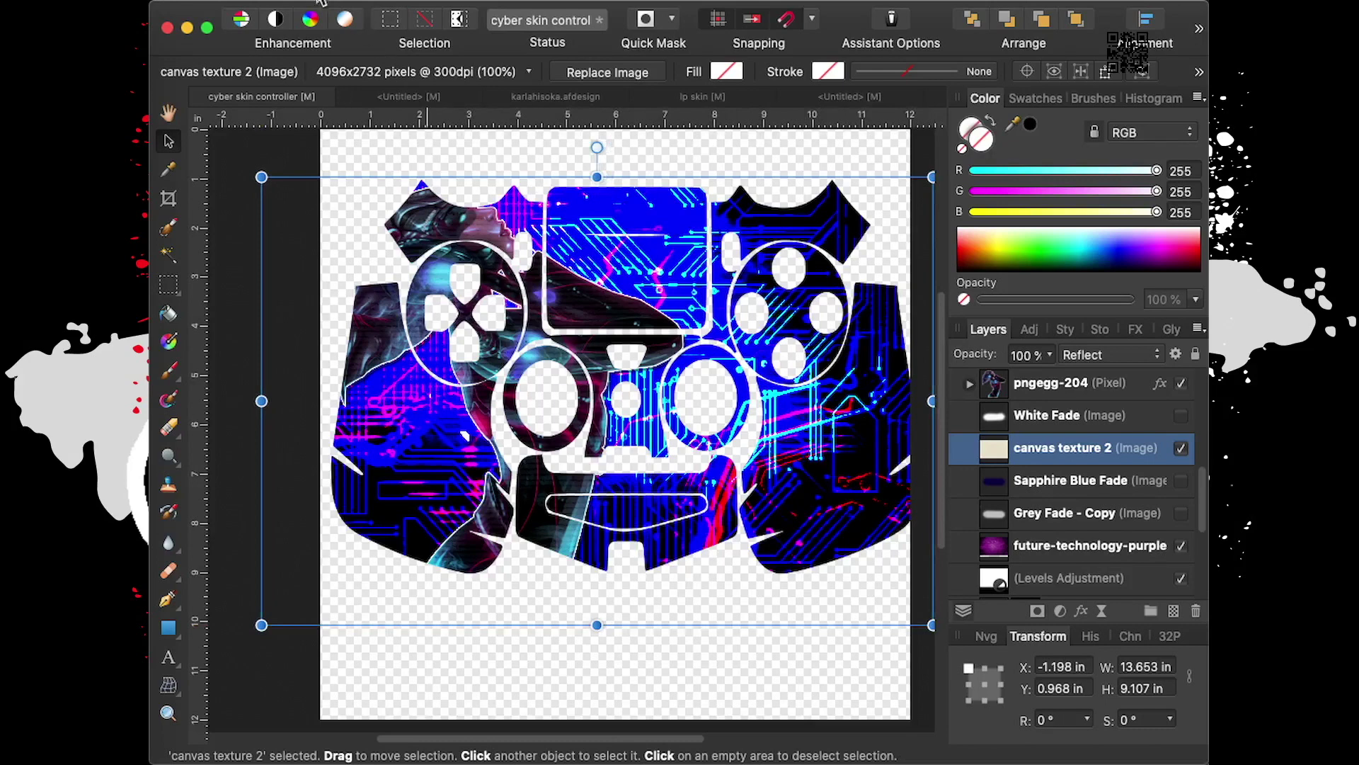
click(333, 12)
click(325, 2)
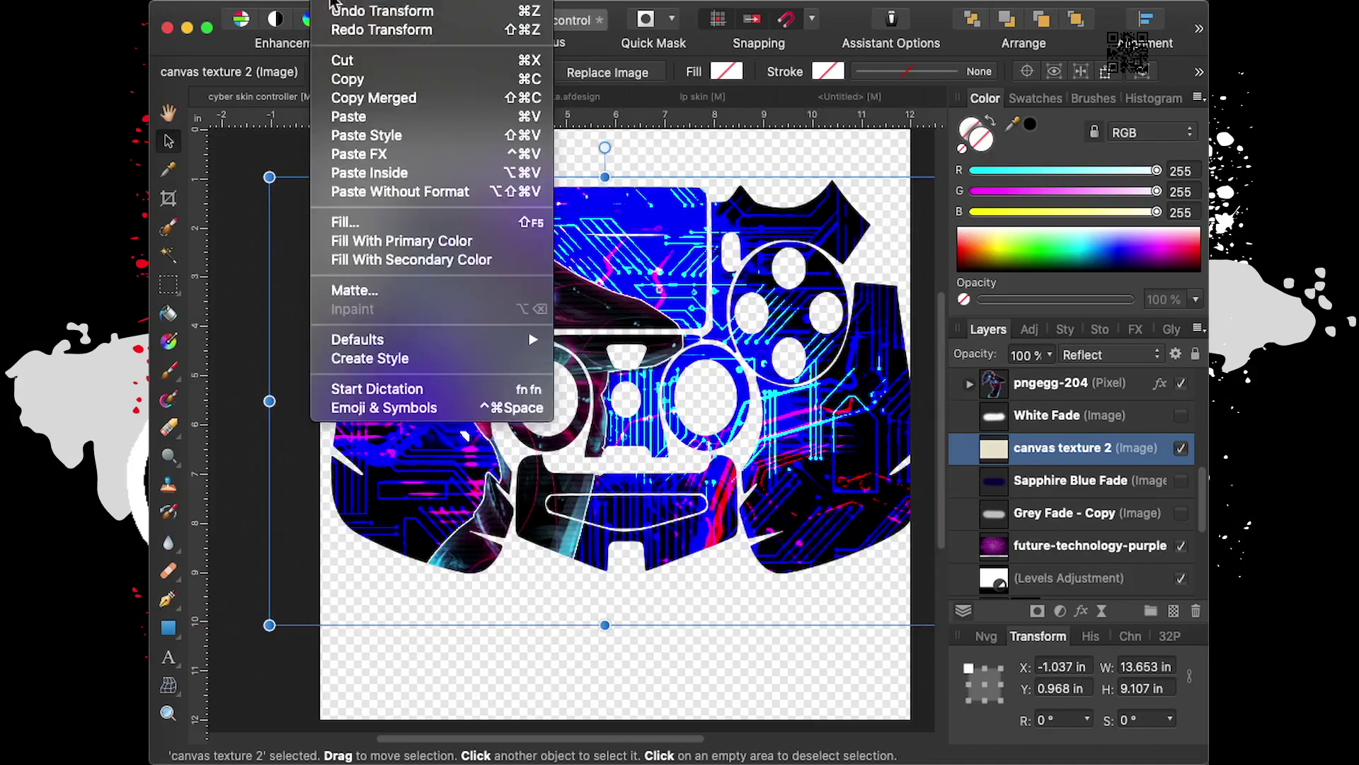
click(347, 10)
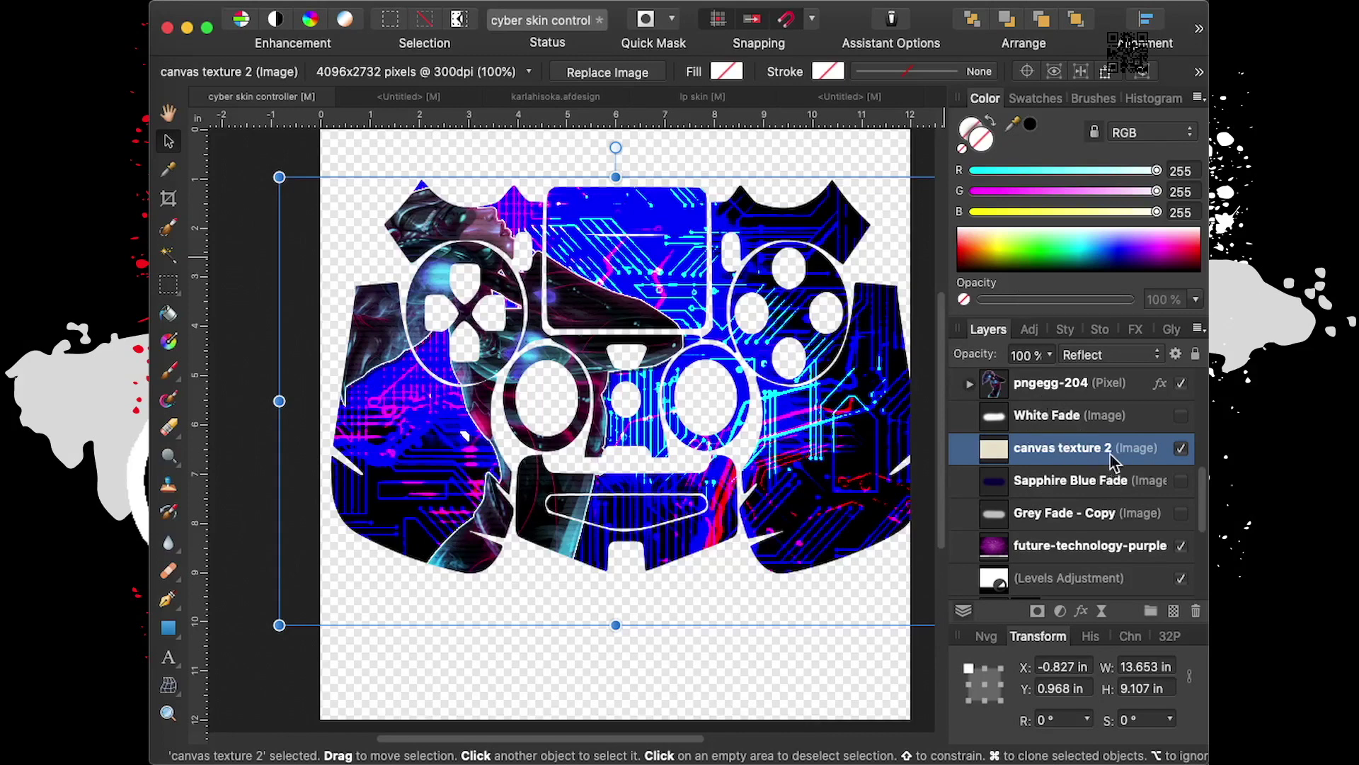
click(1058, 383)
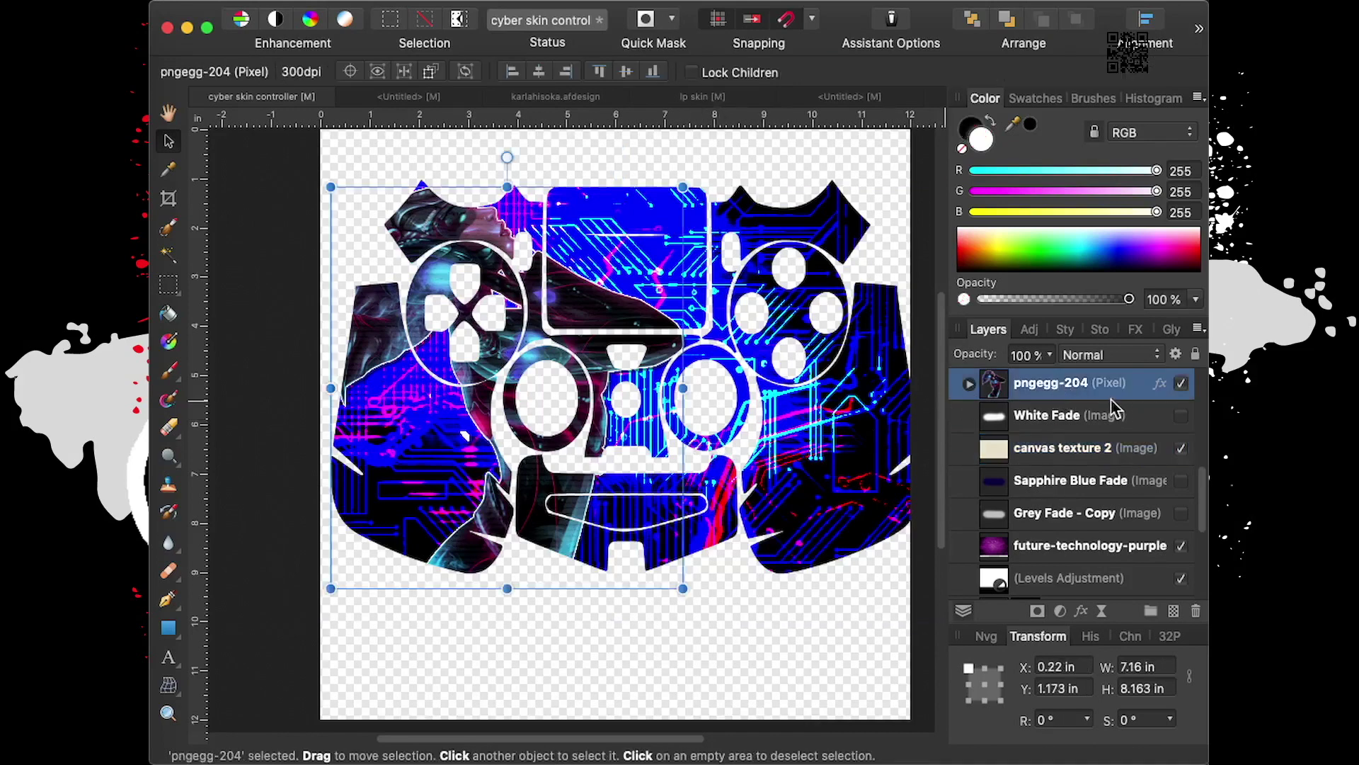
Duplicate the pngegg-204 figure layer and hide the original
drag(1060, 383, 1056, 391)
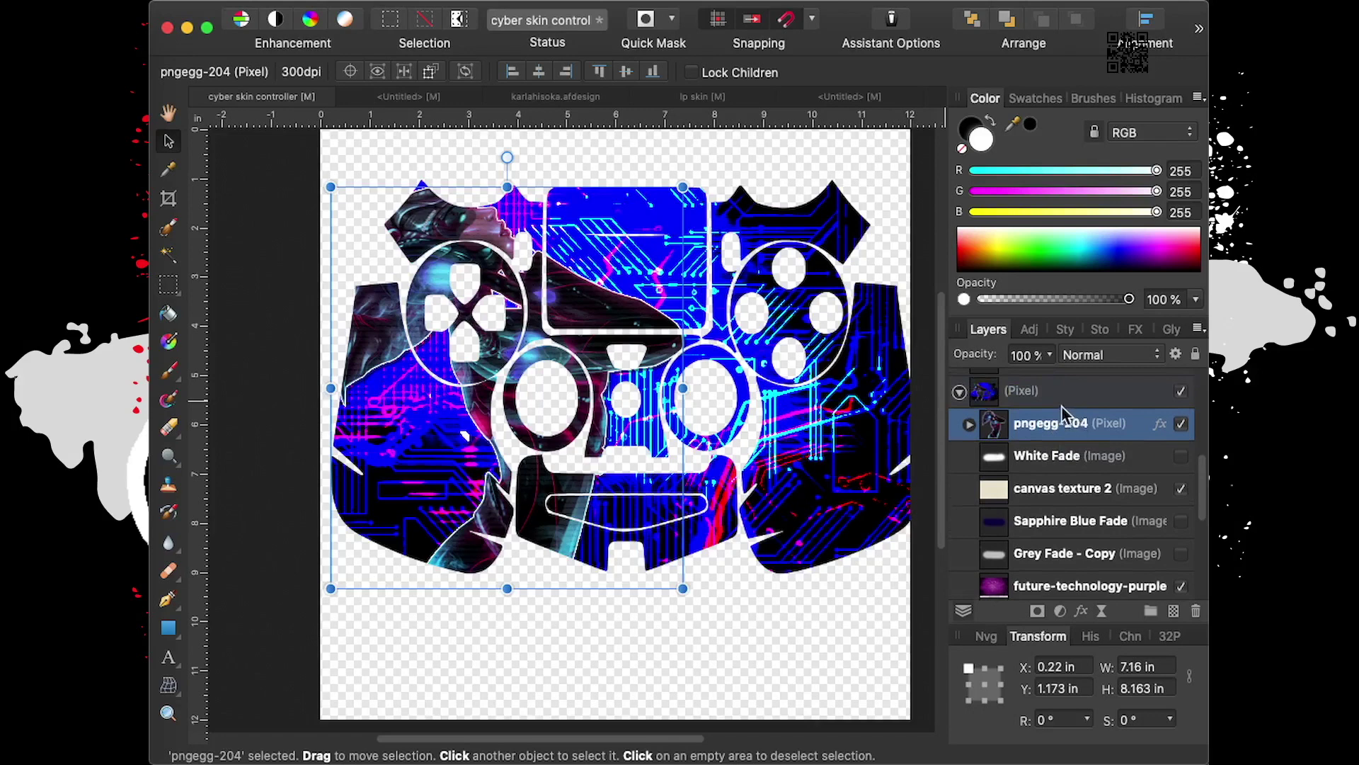
right_click(1036, 428)
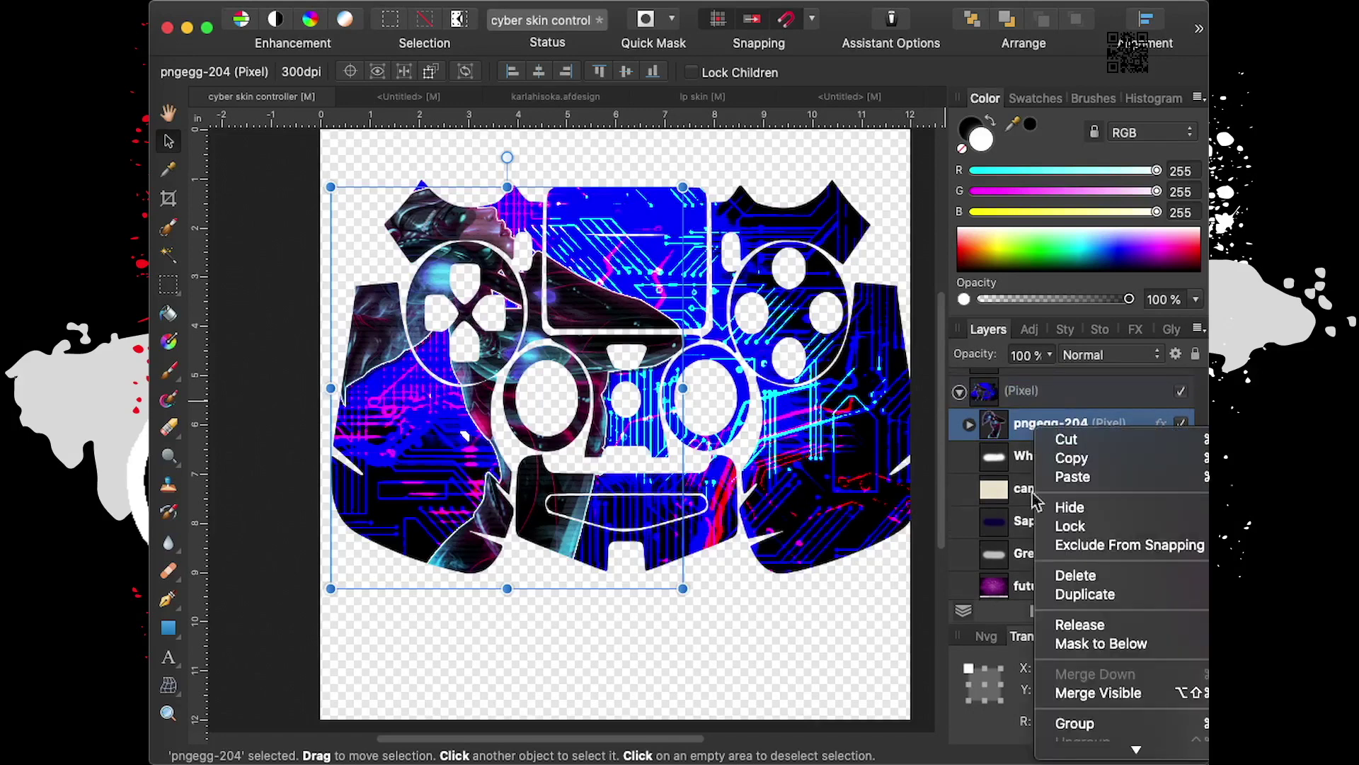
click(1066, 594)
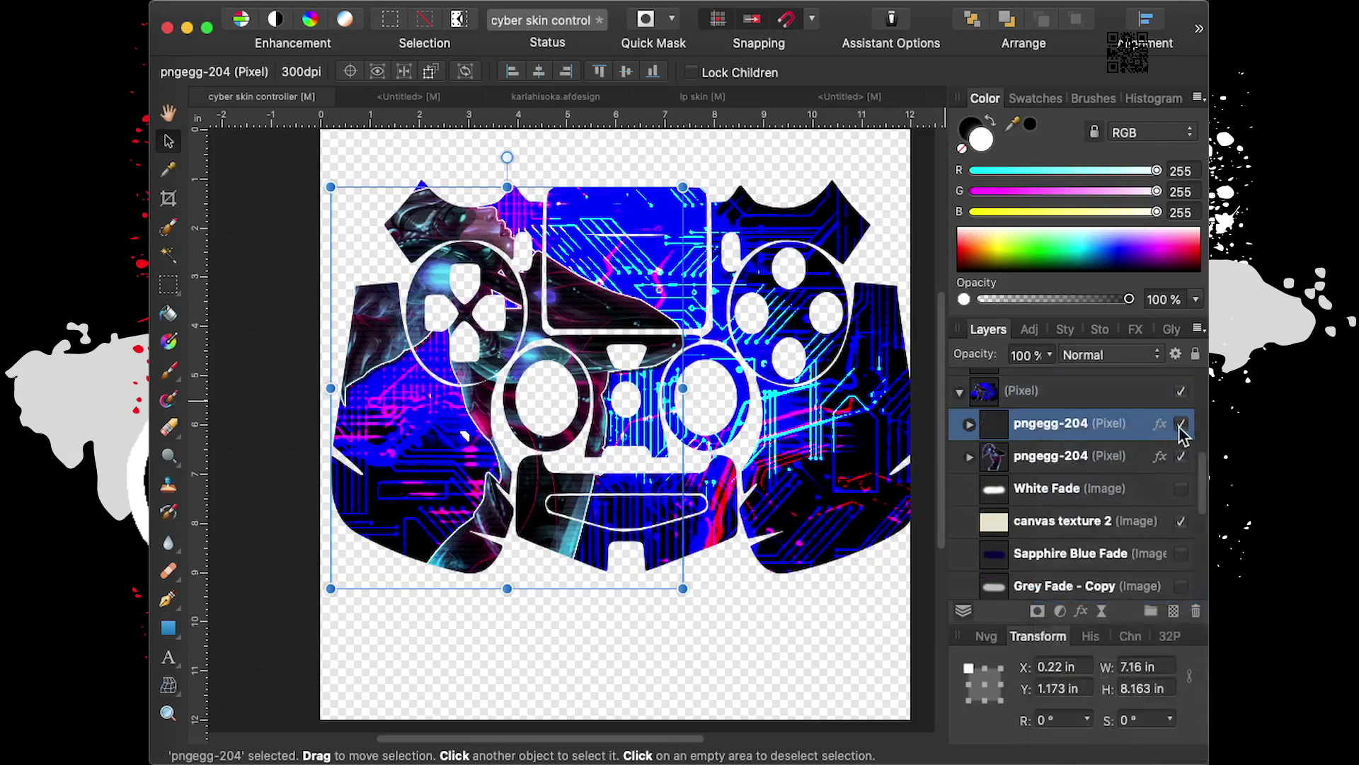
click(1184, 460)
Shrink the figure copy and position it on the controller's left grip
drag(331, 185, 439, 383)
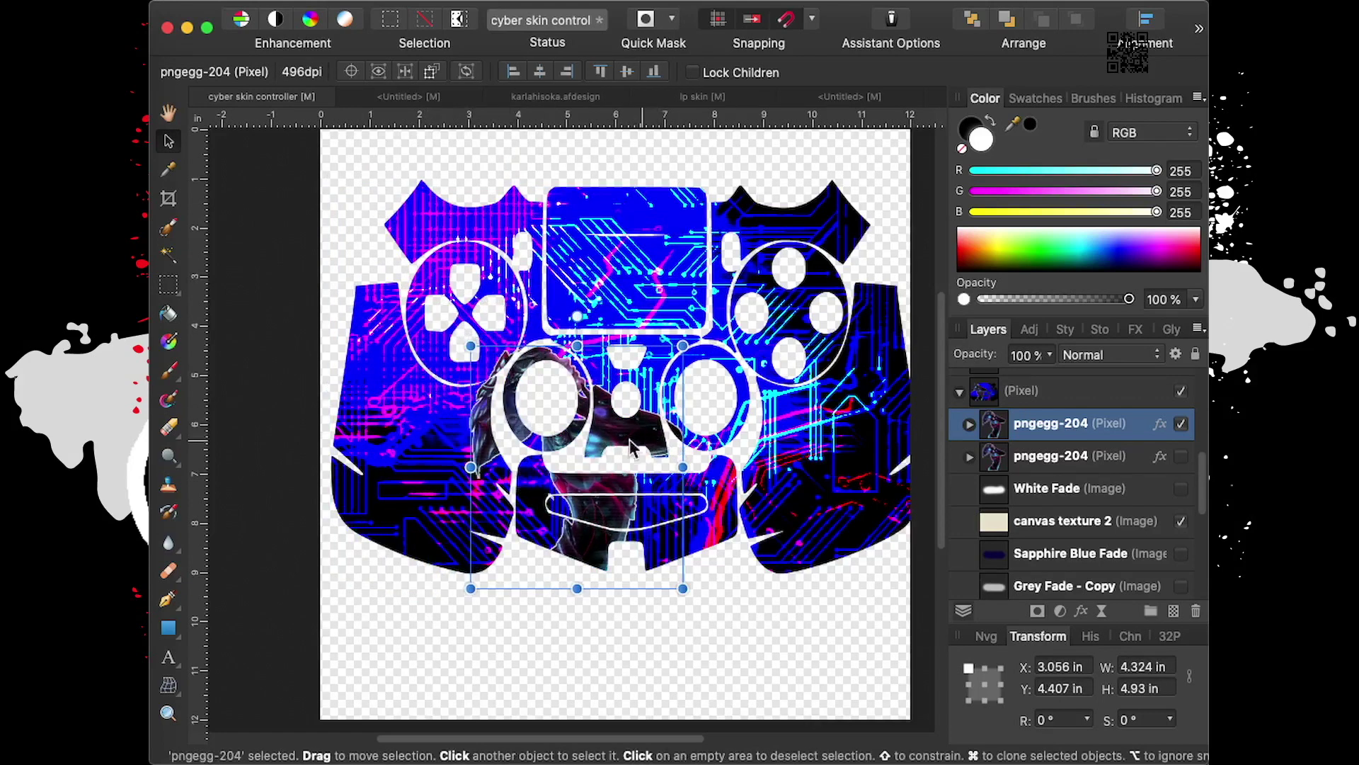
mouse_move(598, 446)
mouse_down()
mouse_move(446, 446)
mouse_move(464, 442)
mouse_up()
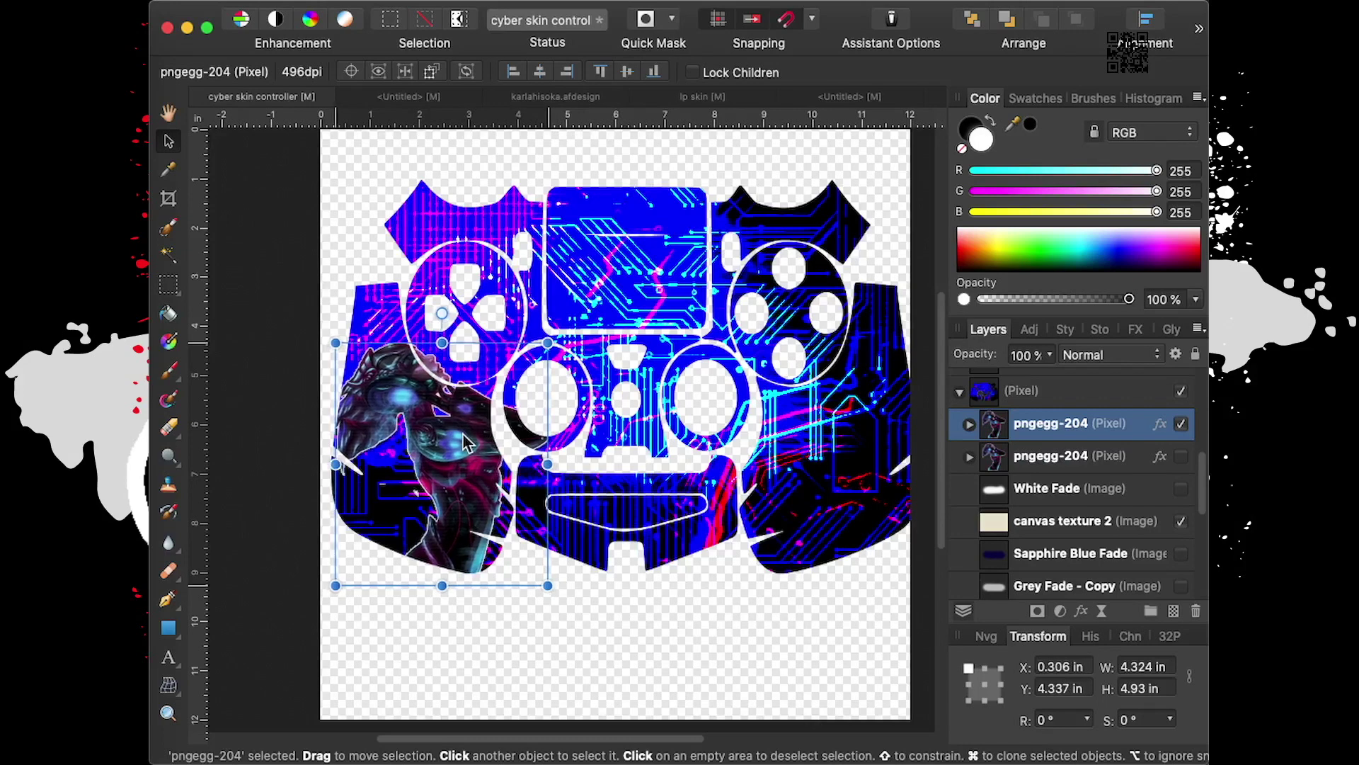
drag(464, 442, 464, 442)
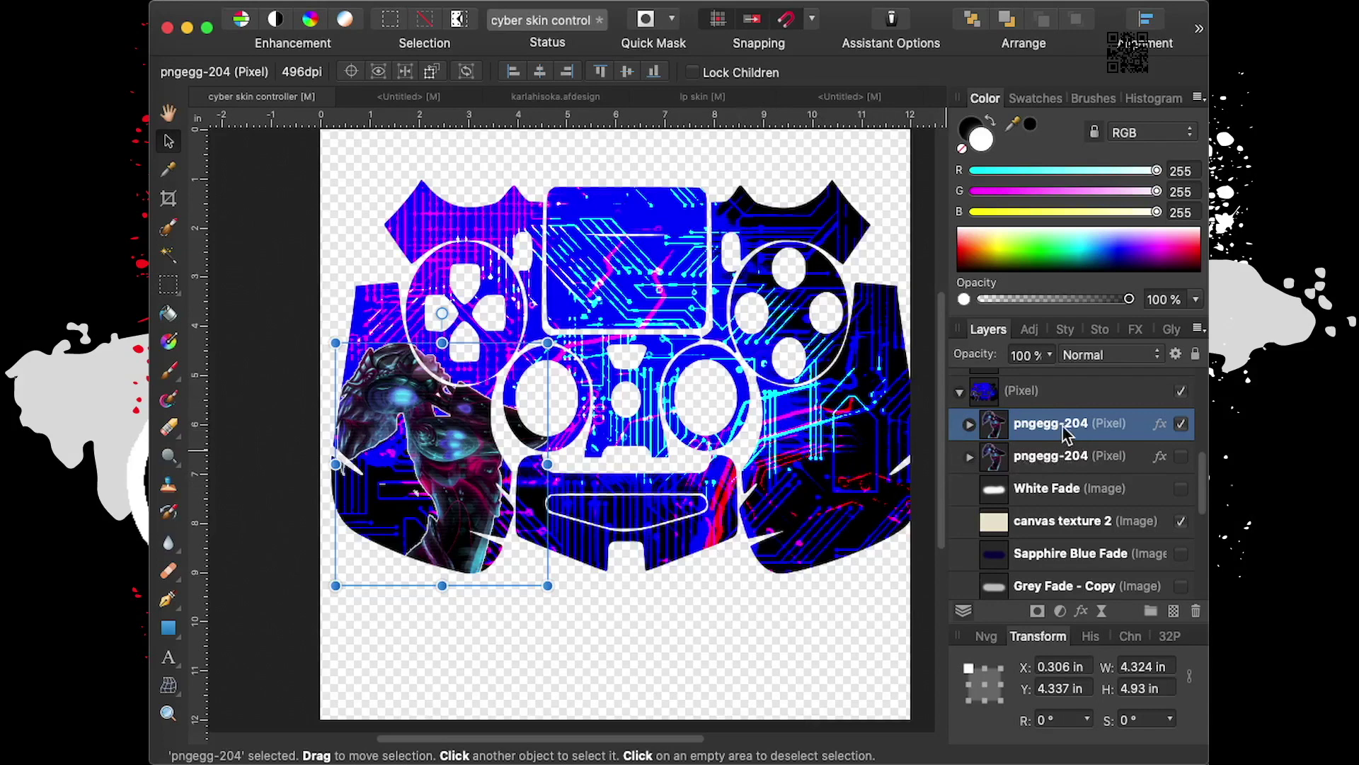
right_click(1035, 426)
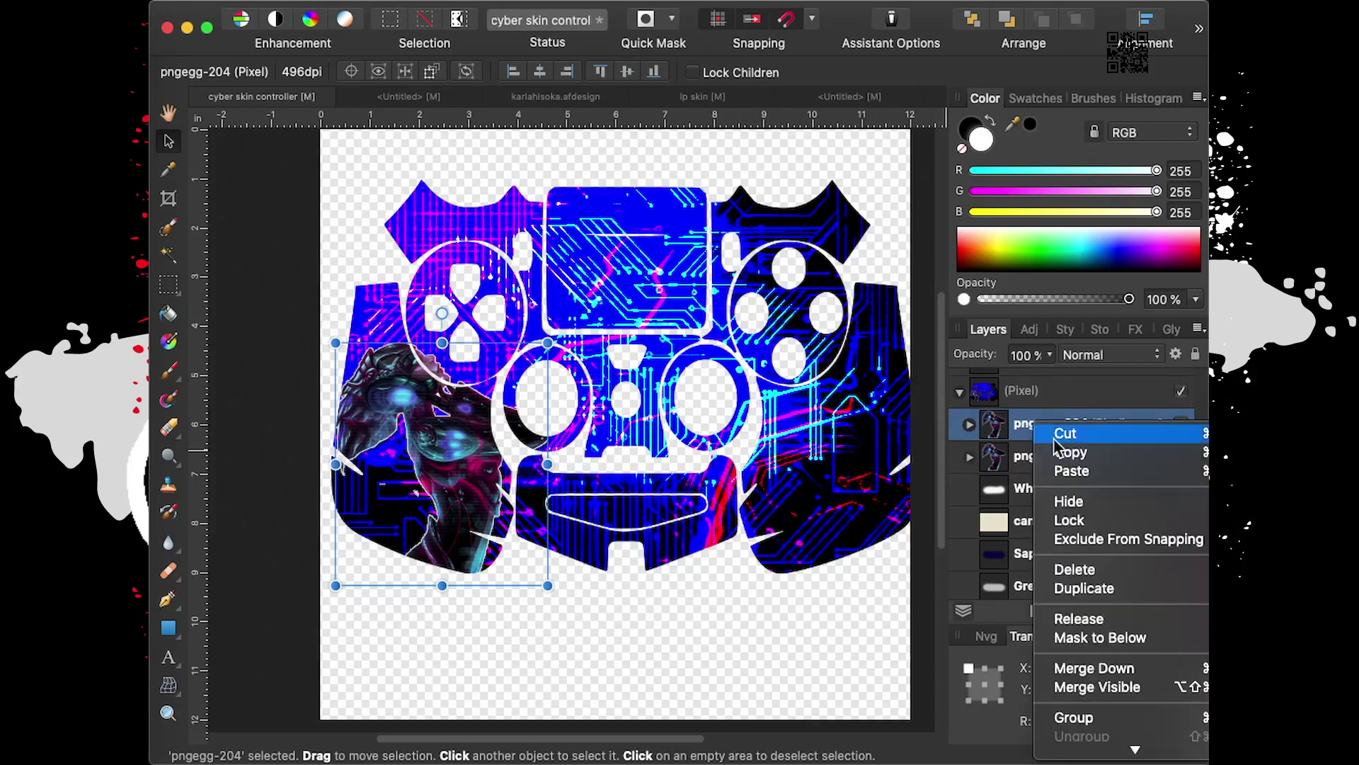
Duplicate the left-grip figure, move the copy to the top centre and shrink it
click(1084, 589)
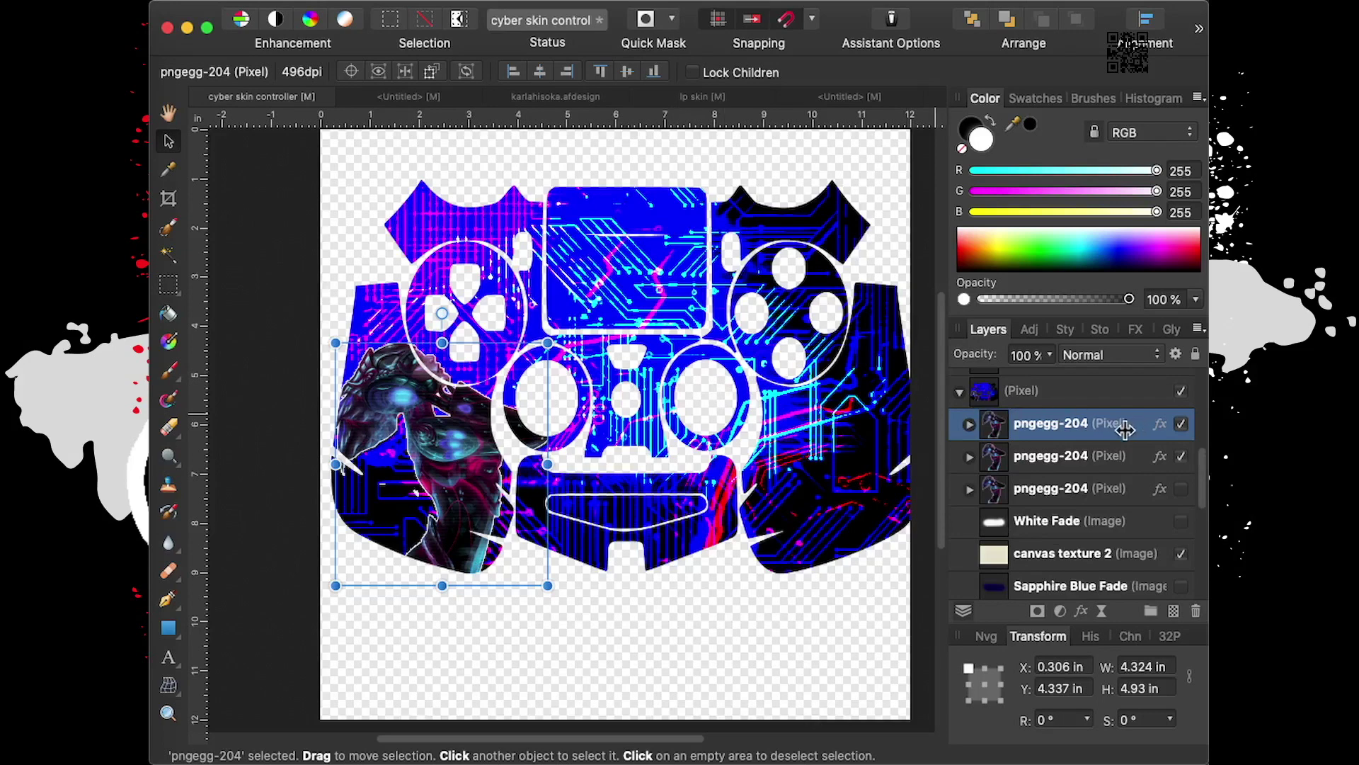
mouse_move(452, 443)
mouse_down()
mouse_move(637, 296)
mouse_move(651, 302)
mouse_up()
drag(746, 439, 650, 317)
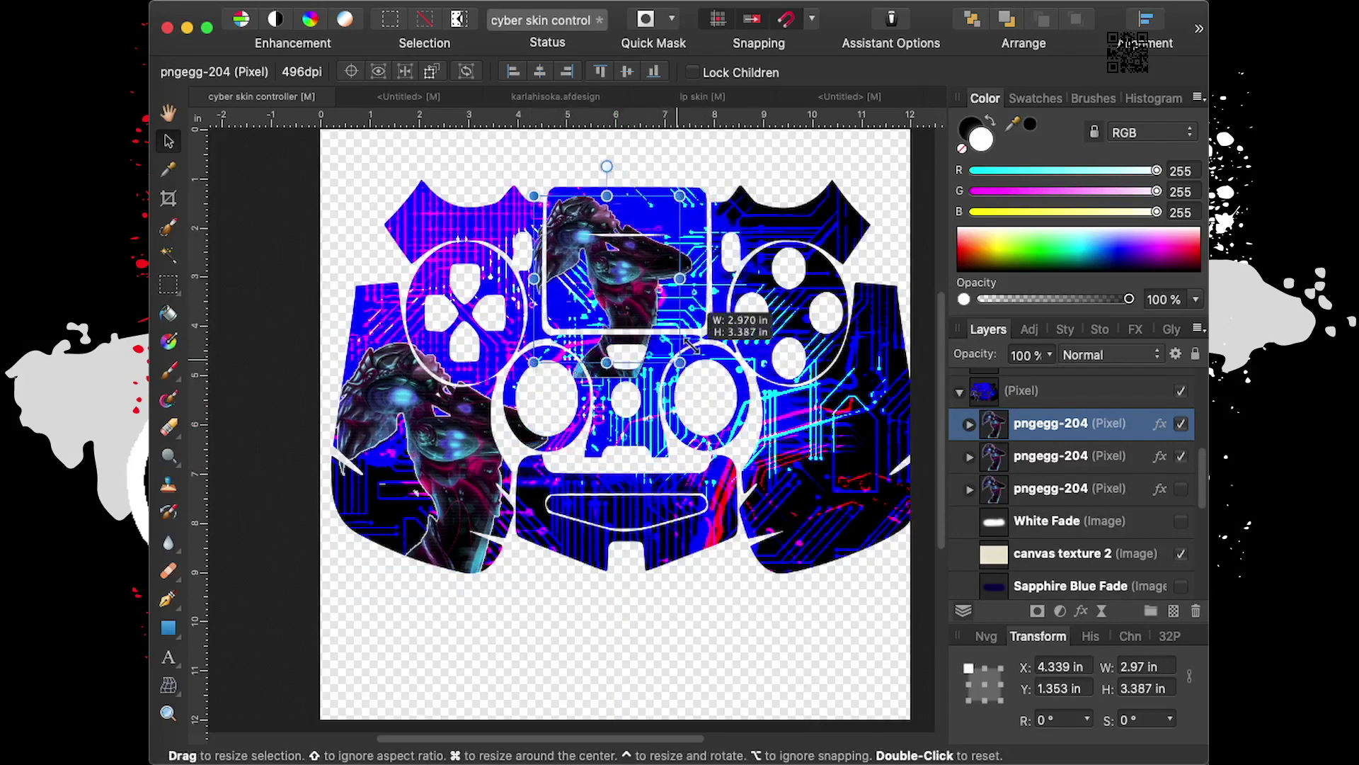
Zoom in and settle the figure inside the touchpad panel, then open its layer effects
scroll(637, 283, up, 2)
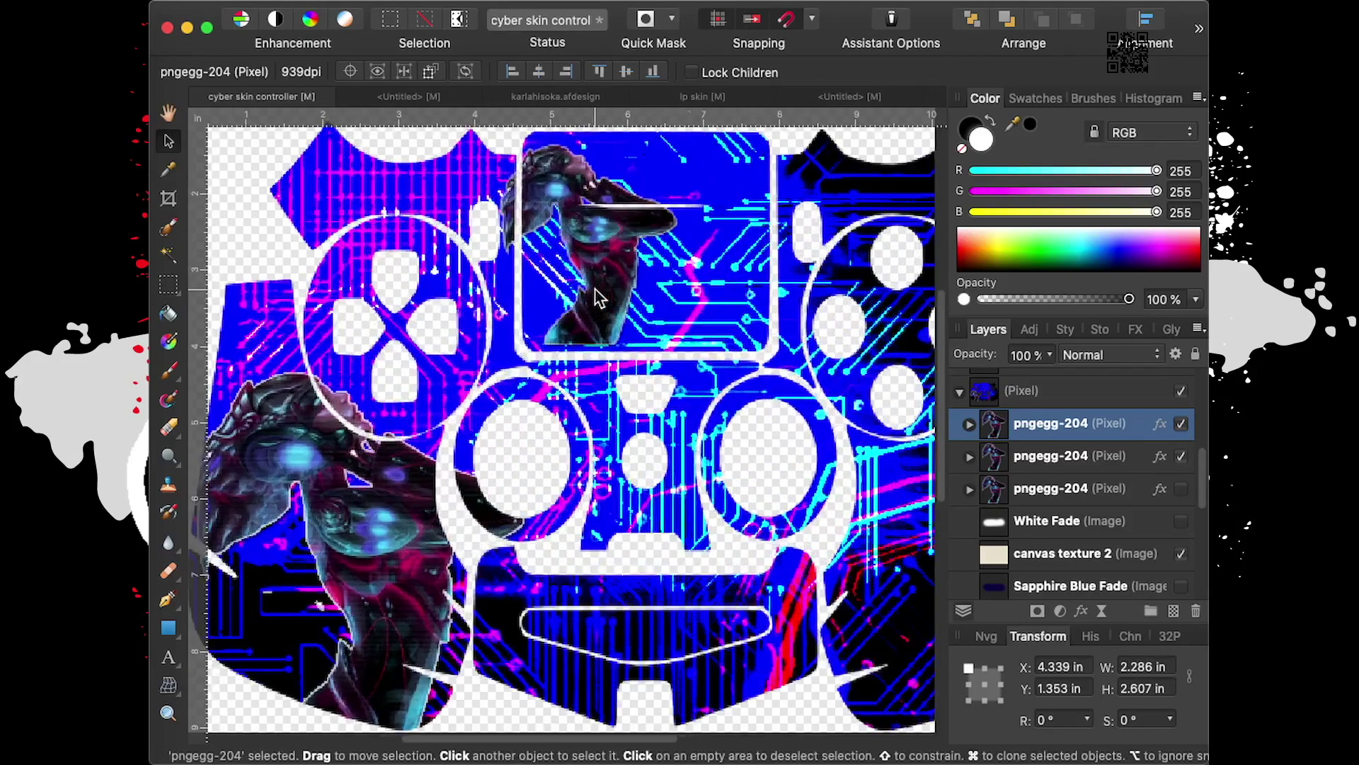
scroll(623, 291, up, 2)
scroll(630, 269, up, 2)
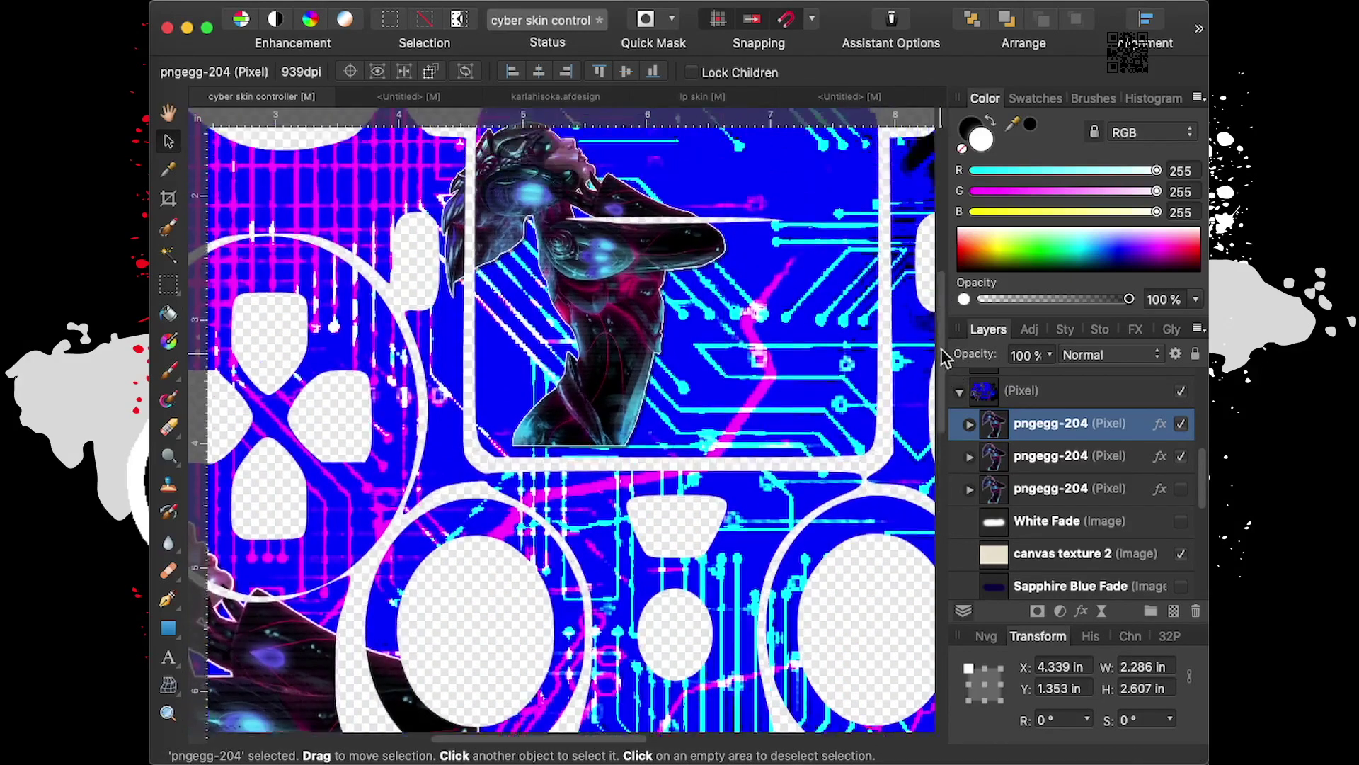
drag(942, 378, 945, 326)
drag(635, 405, 640, 382)
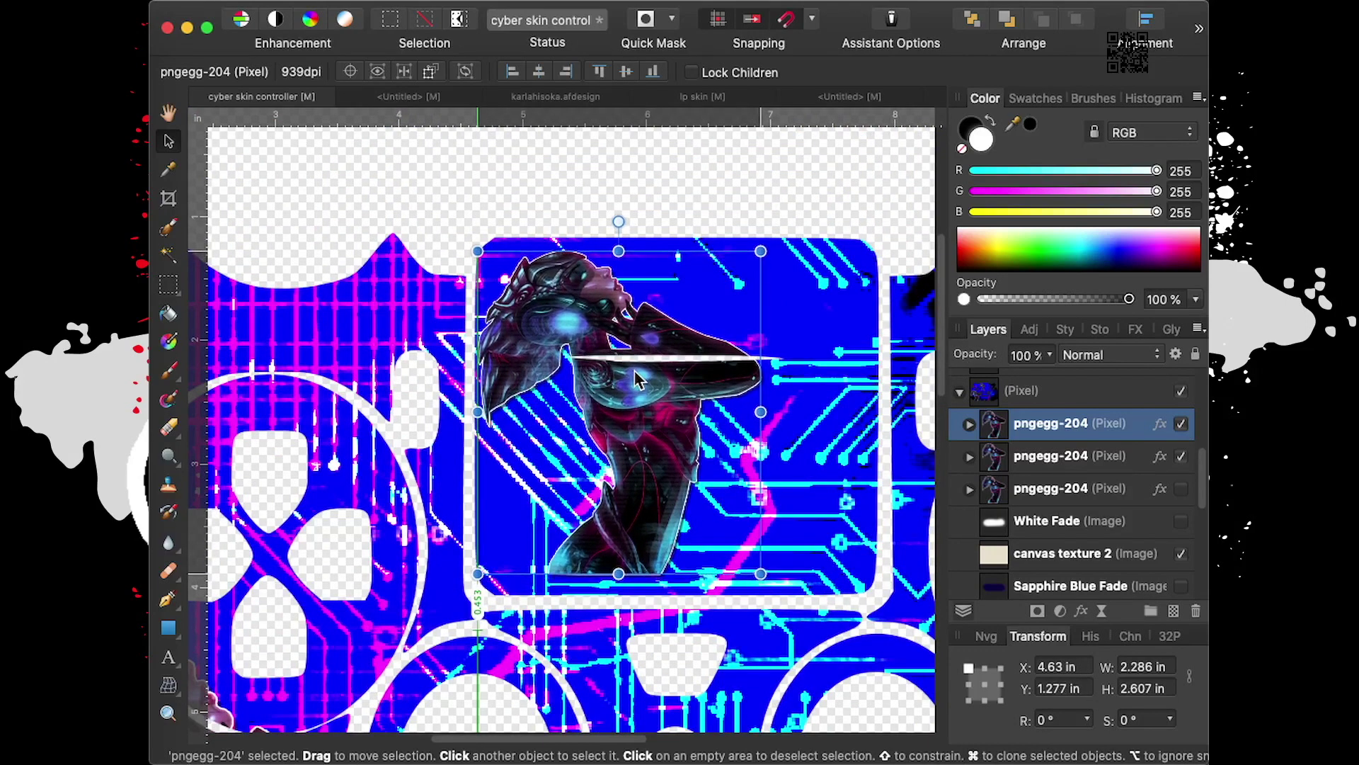
drag(639, 382, 634, 401)
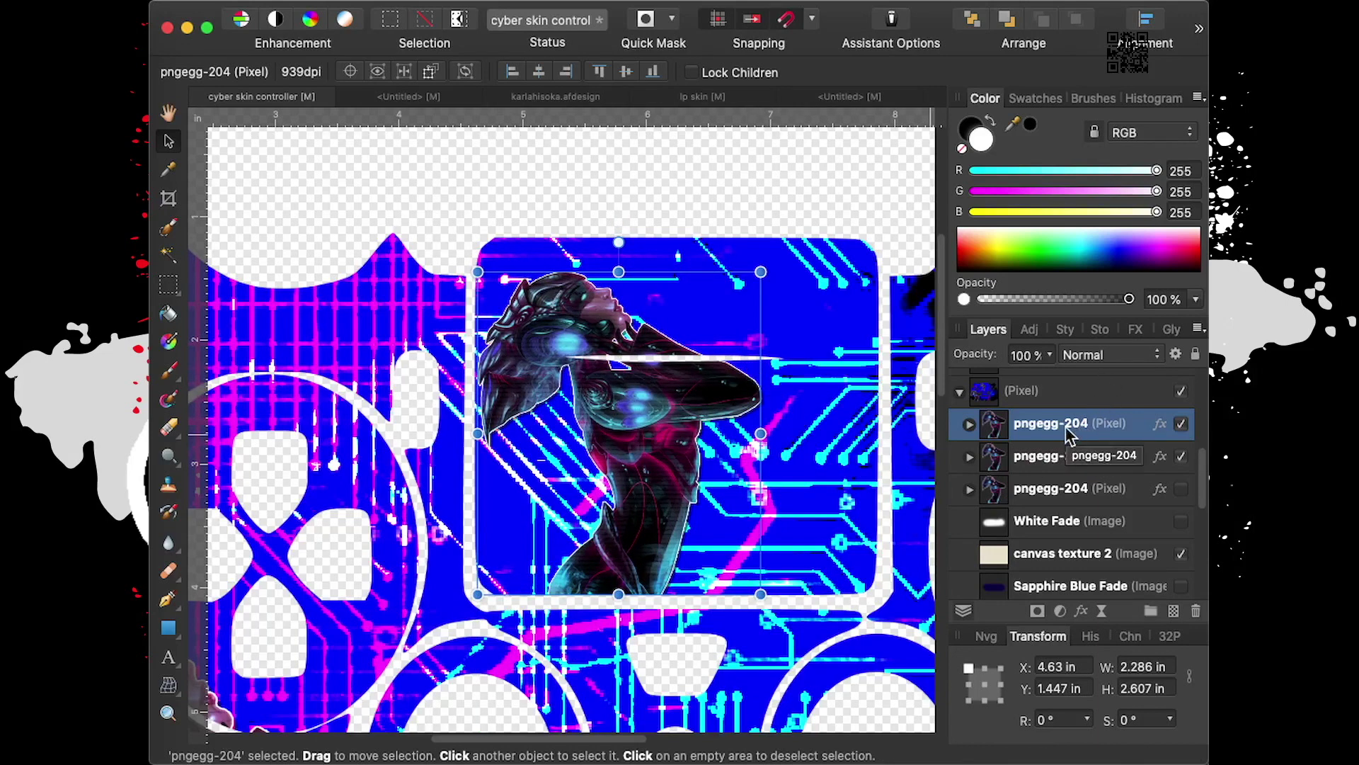
click(1079, 611)
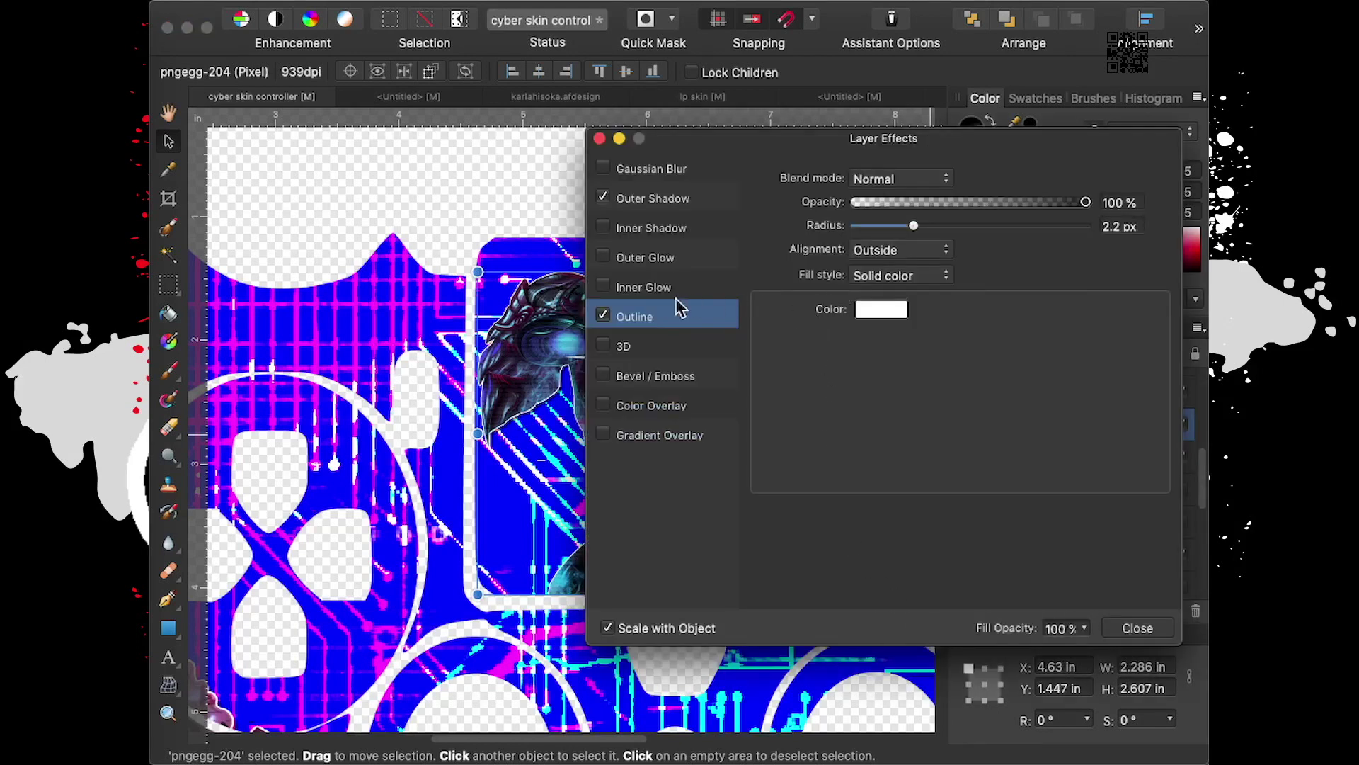
Set the figure's Outer Shadow blend mode to Hard Light and close Layer Effects
click(641, 202)
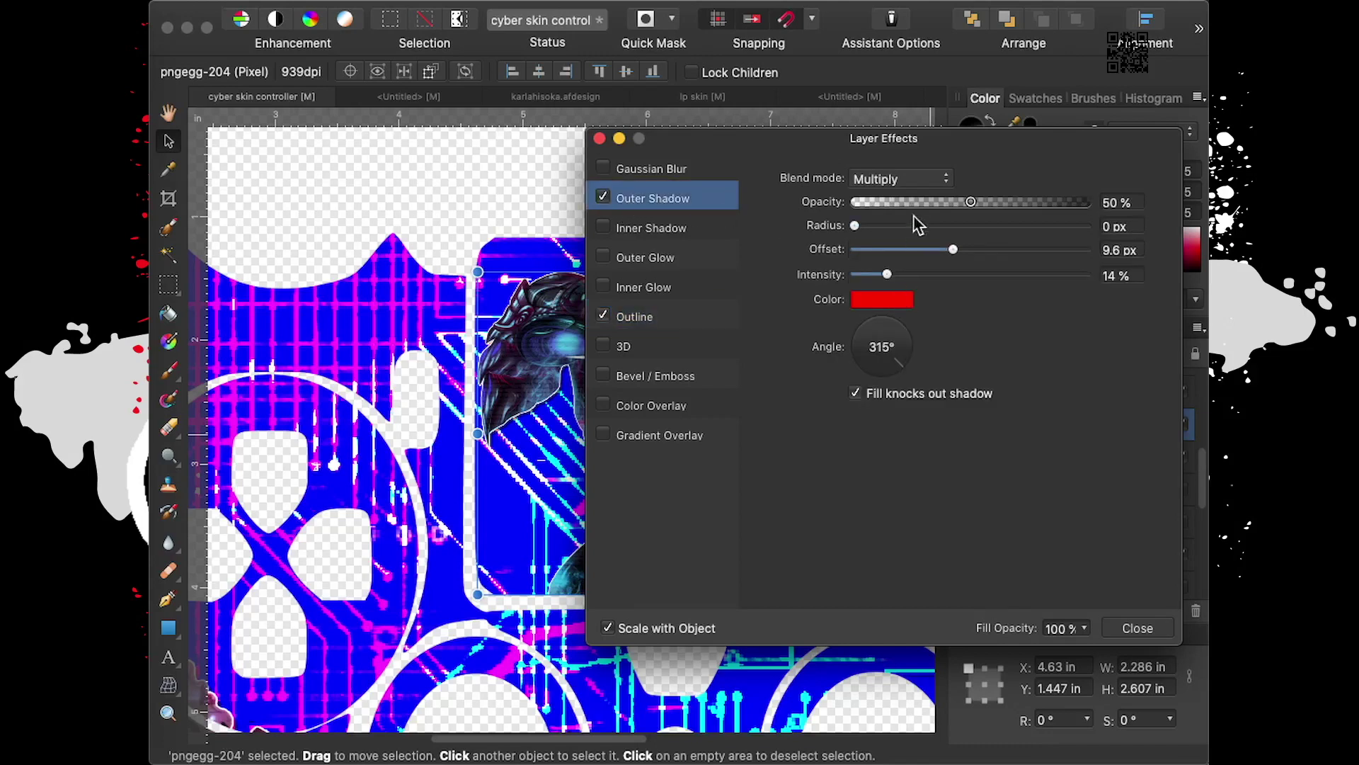
click(913, 179)
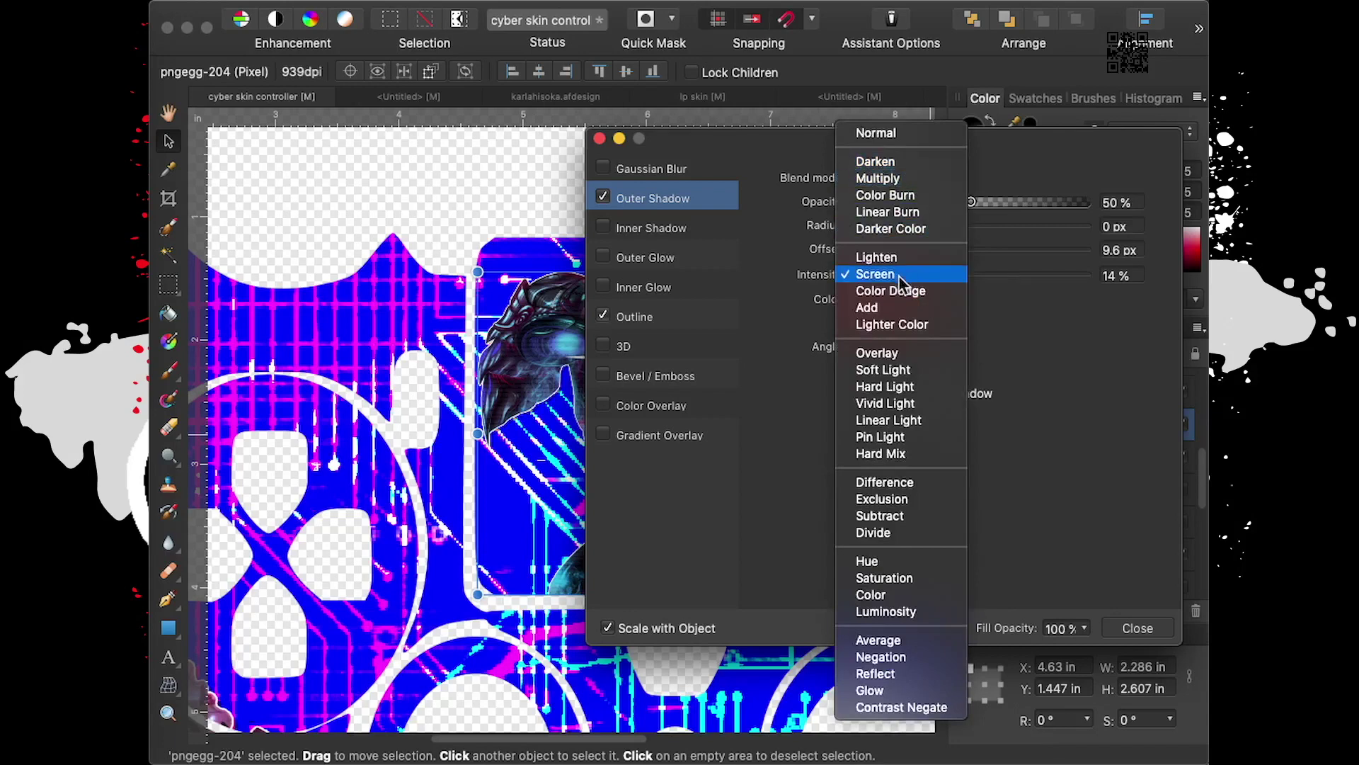
click(909, 392)
click(1147, 628)
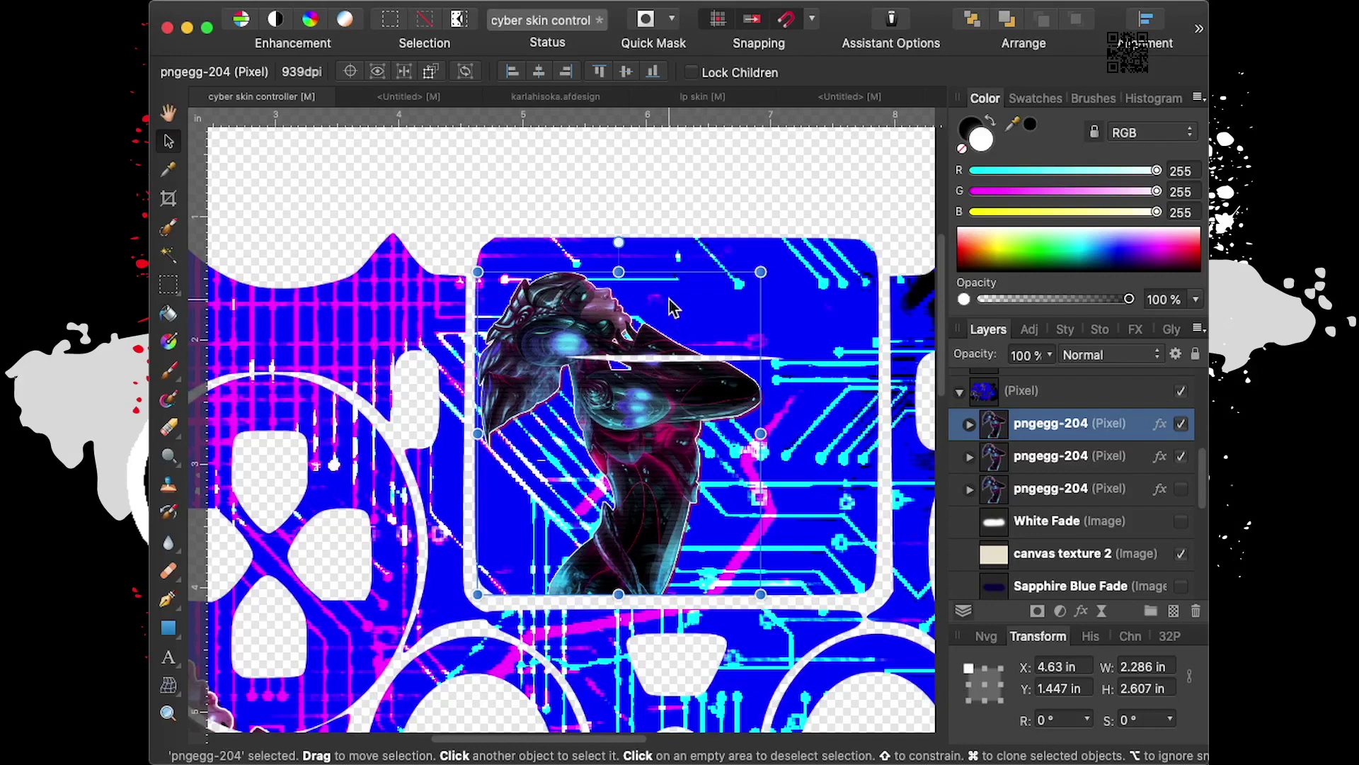
Shrink the touchpad figure slightly, deselect it, then zoom out and pan across the skin
drag(760, 273, 740, 393)
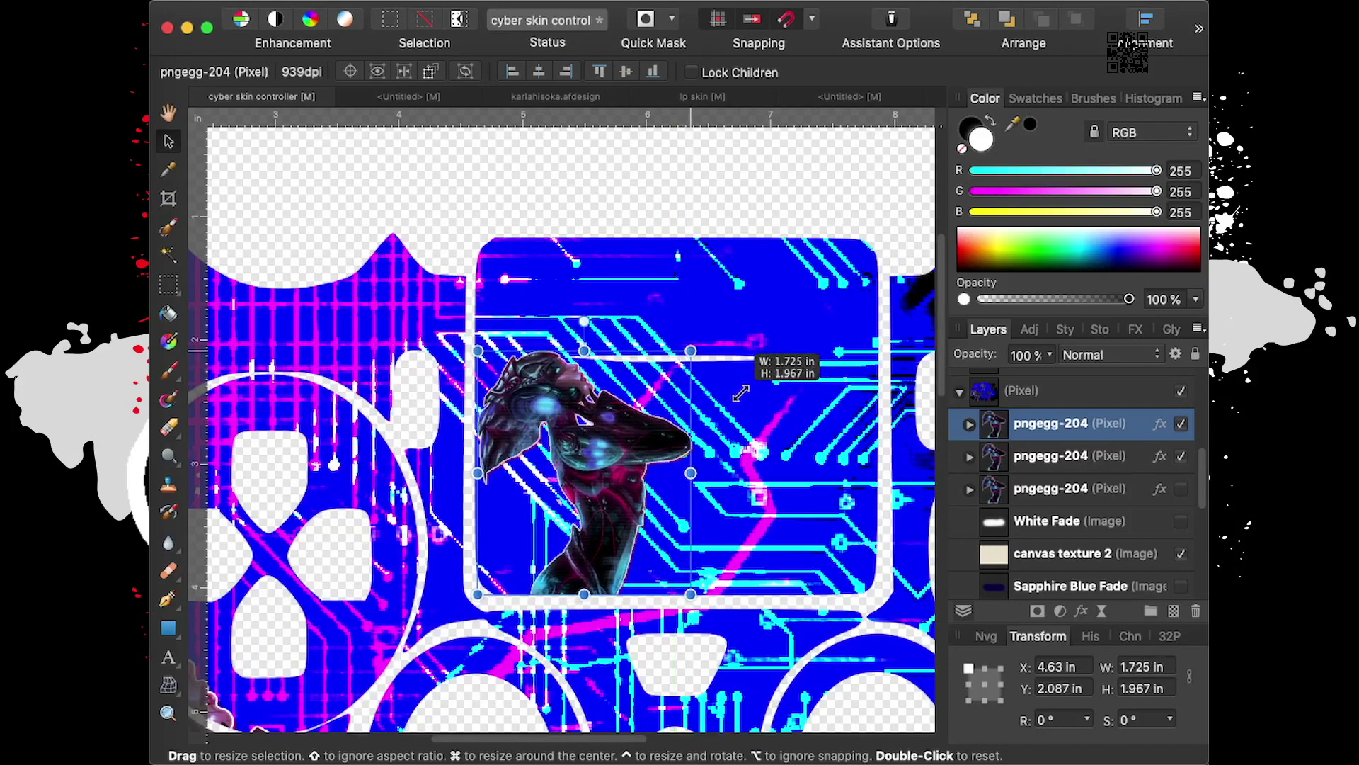
click(664, 216)
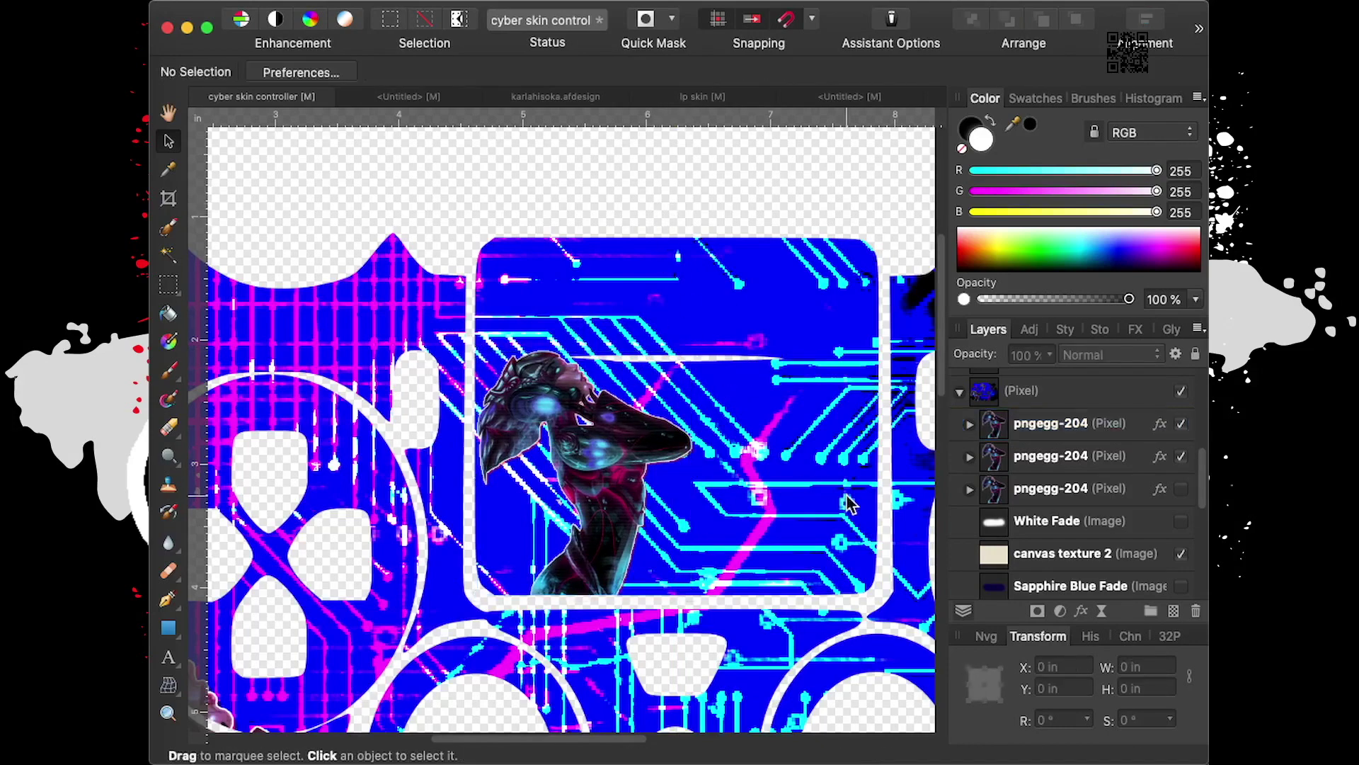
scroll(834, 443, down, 2)
scroll(834, 443, down, 2)
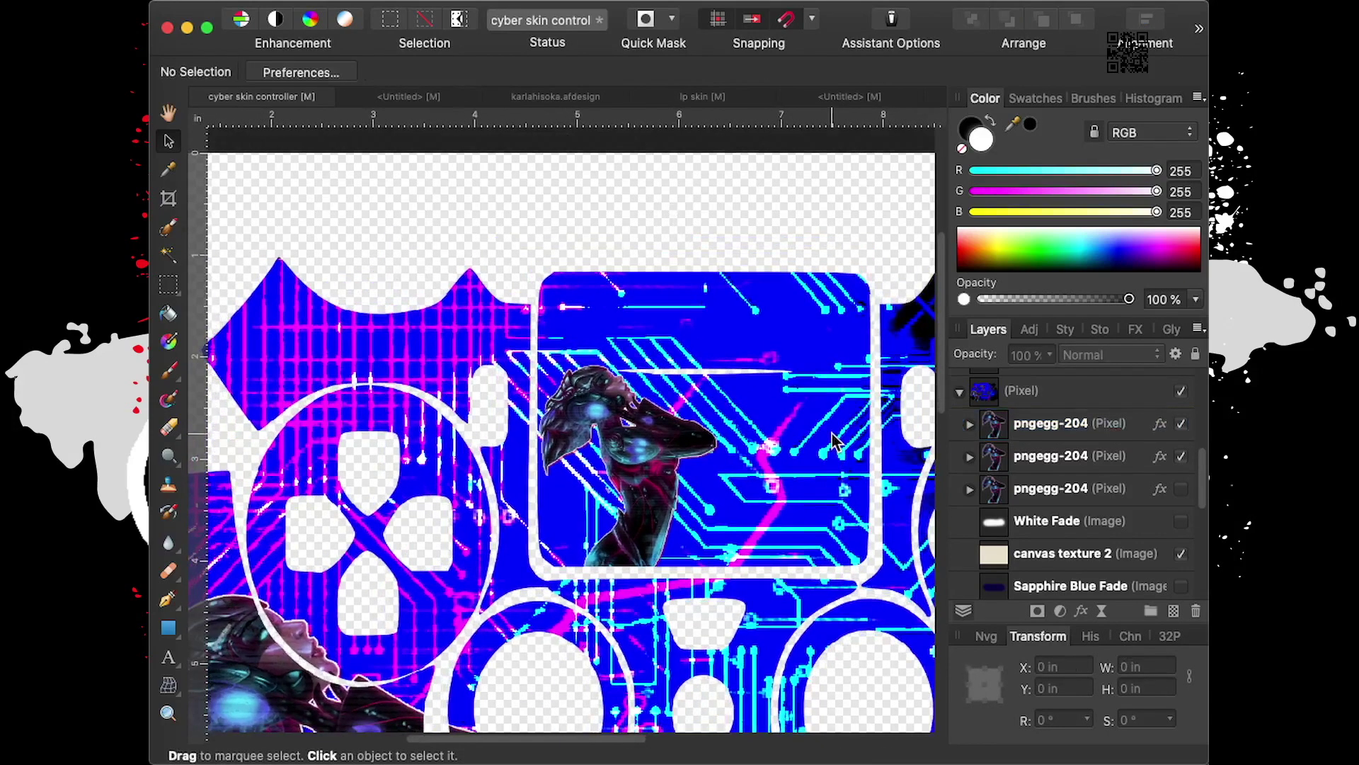
scroll(834, 442, down, 1)
scroll(834, 442, down, 1)
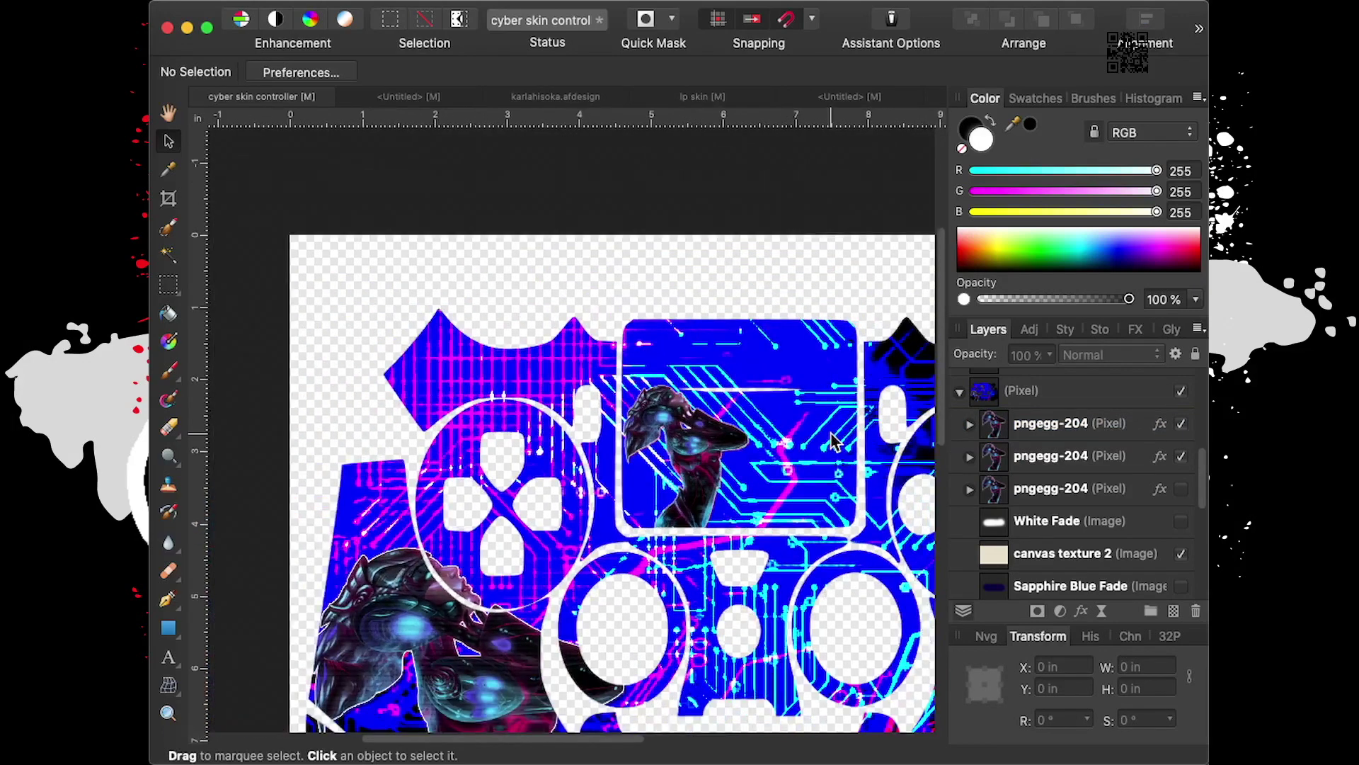
scroll(833, 443, down, 1)
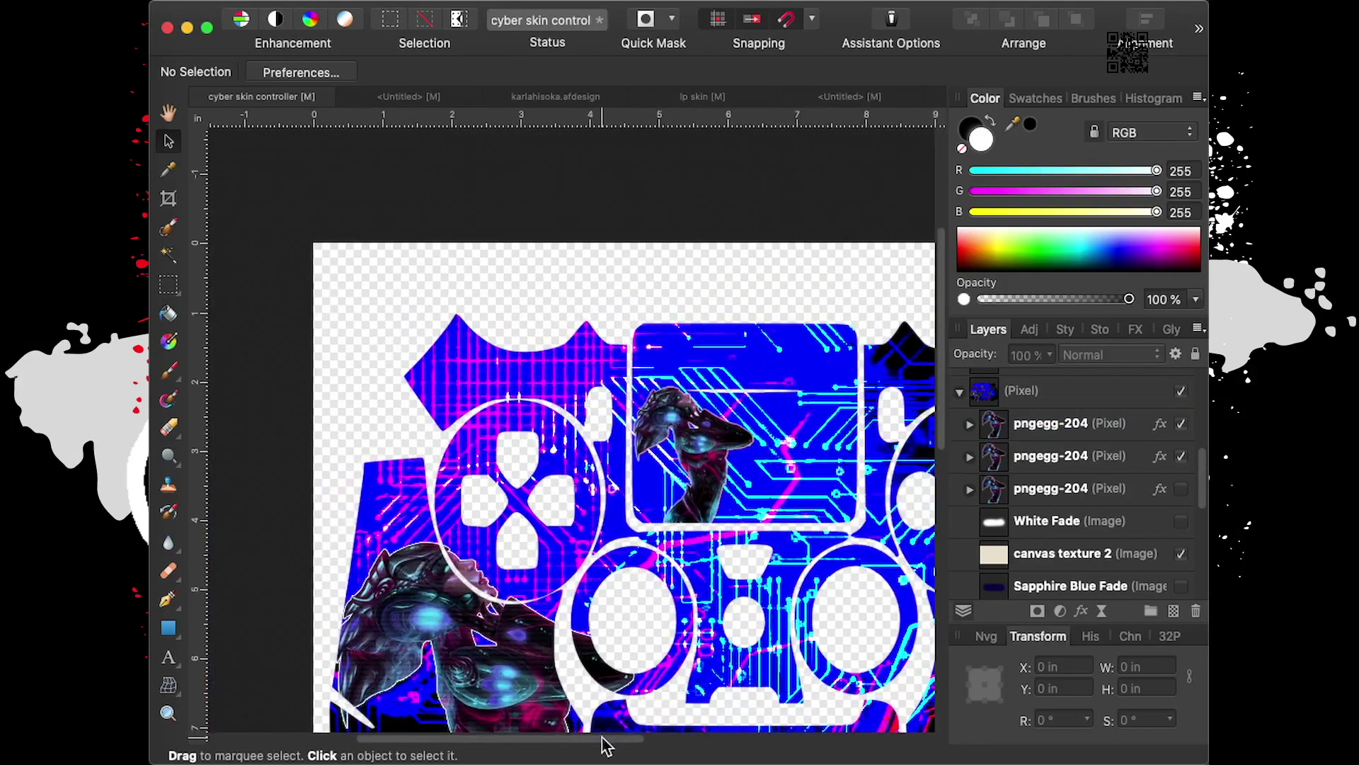
drag(603, 737, 690, 738)
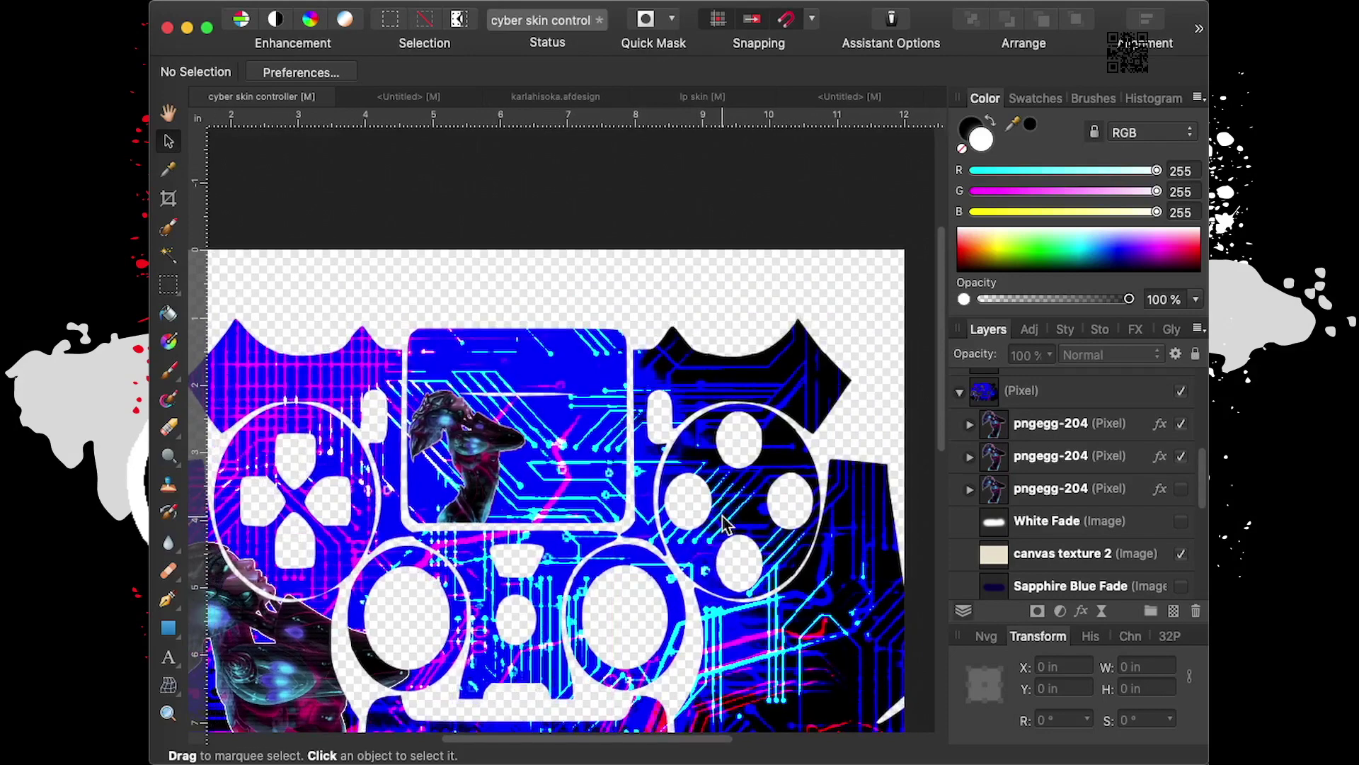
mouse_move(943, 400)
mouse_down()
mouse_move(946, 460)
mouse_move(960, 444)
mouse_up()
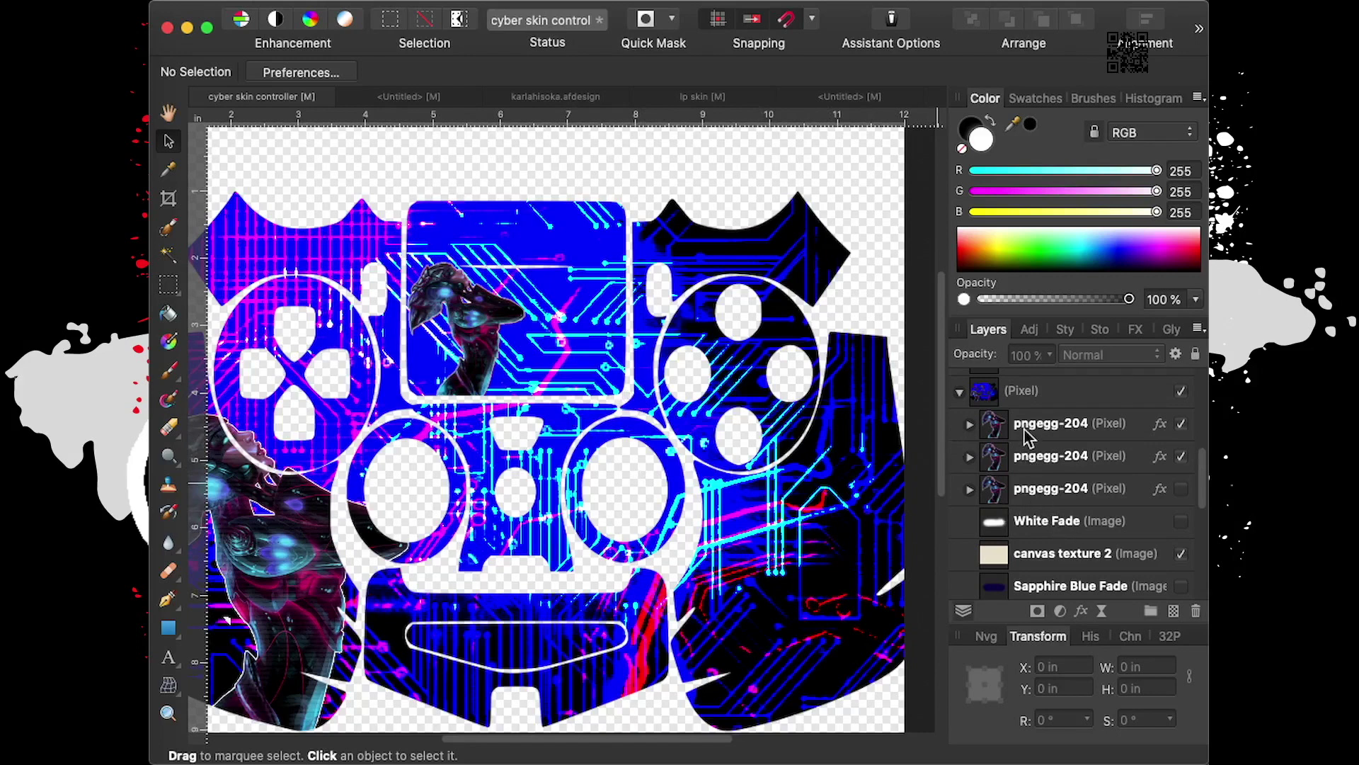
Show the White Fade layer and shrink it to about 8 by 5 inches
click(1172, 530)
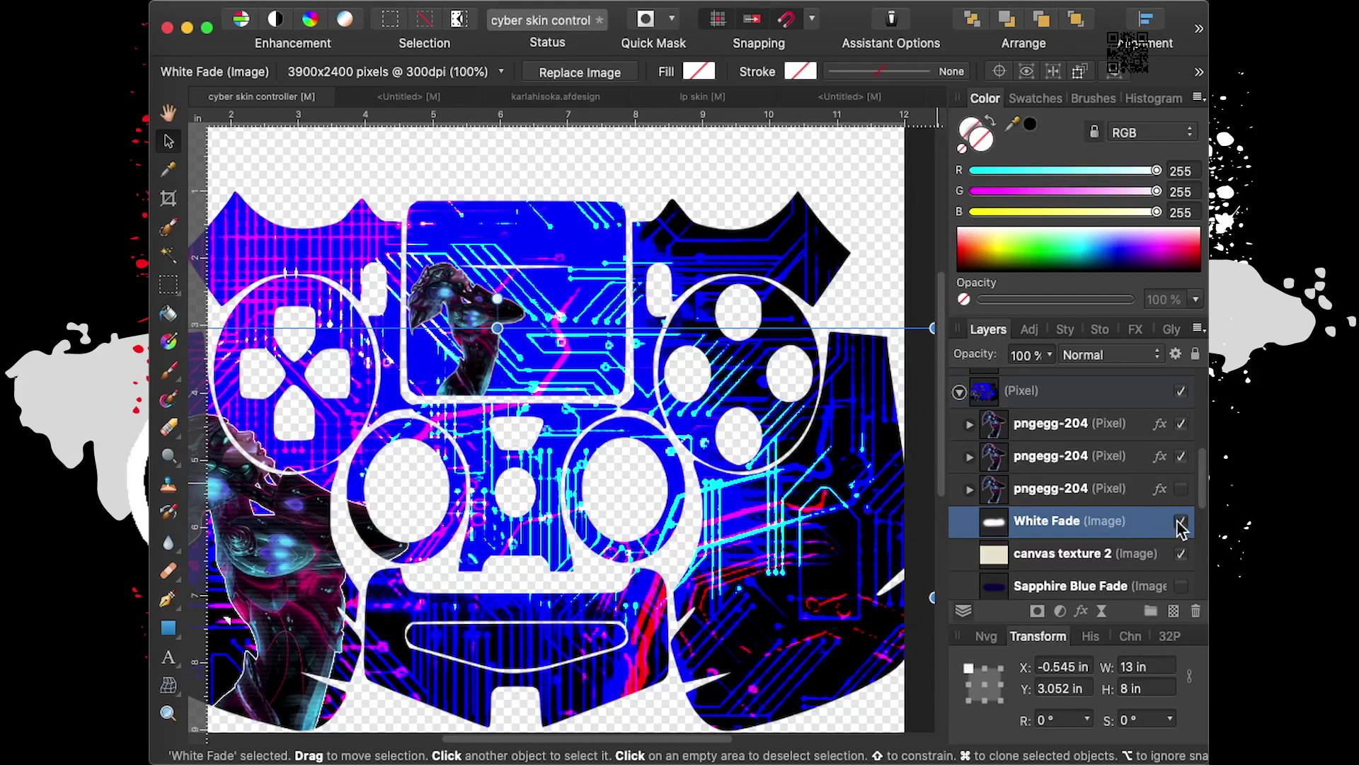
click(1179, 523)
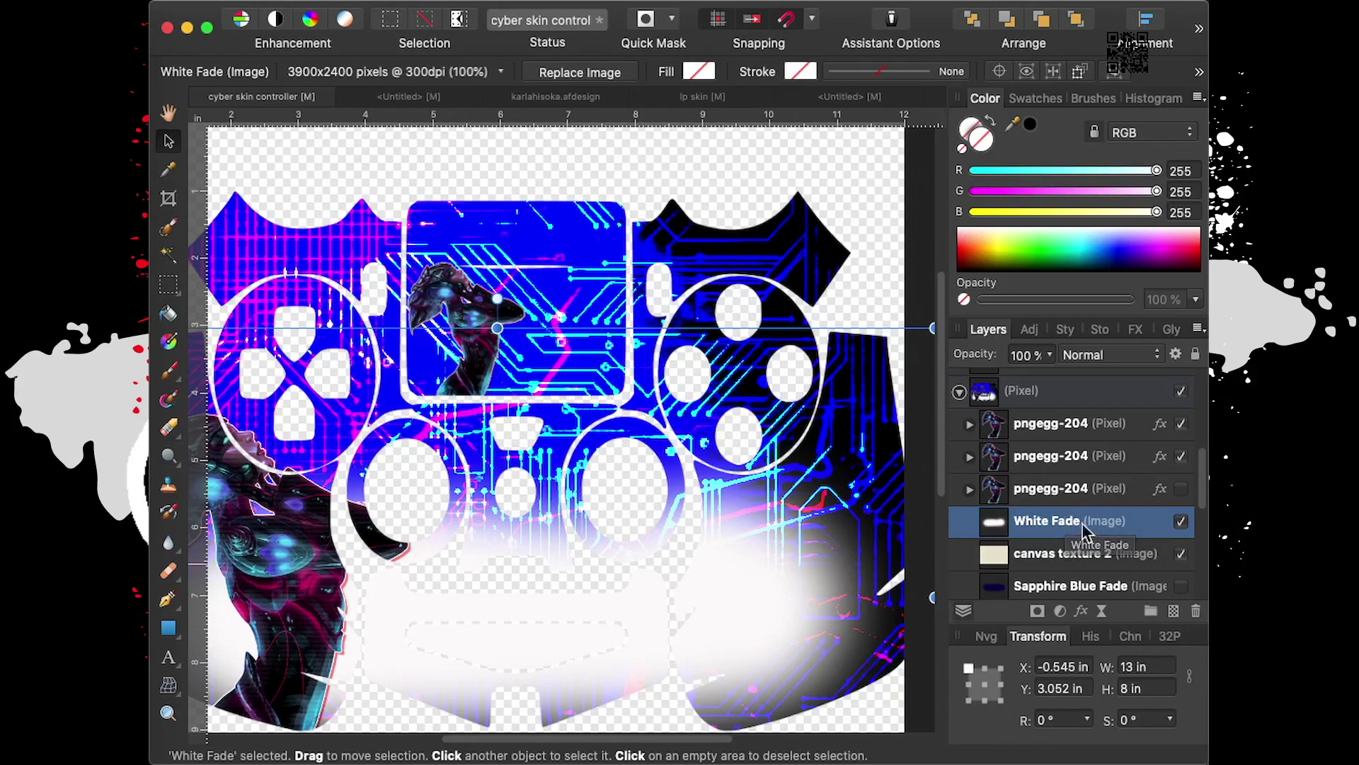
scroll(741, 536, down, 3)
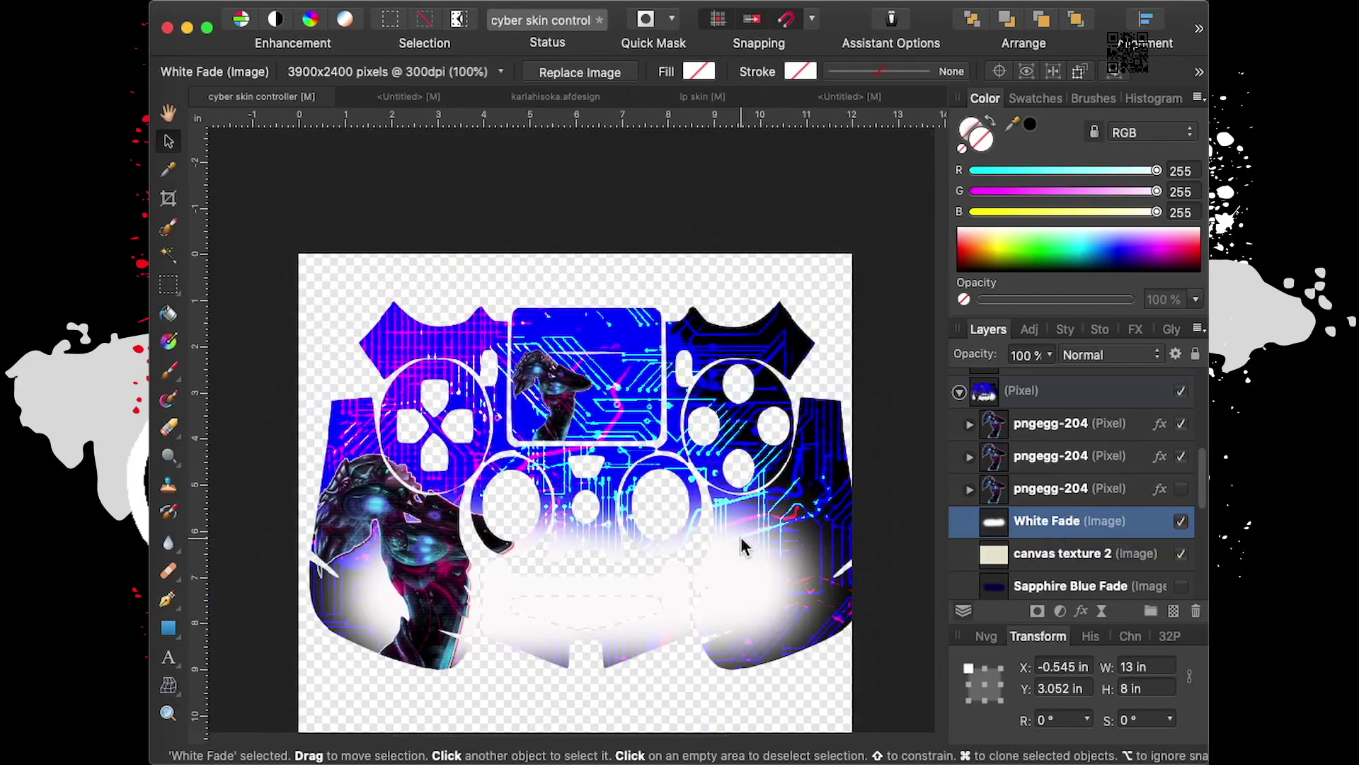
drag(276, 389, 345, 420)
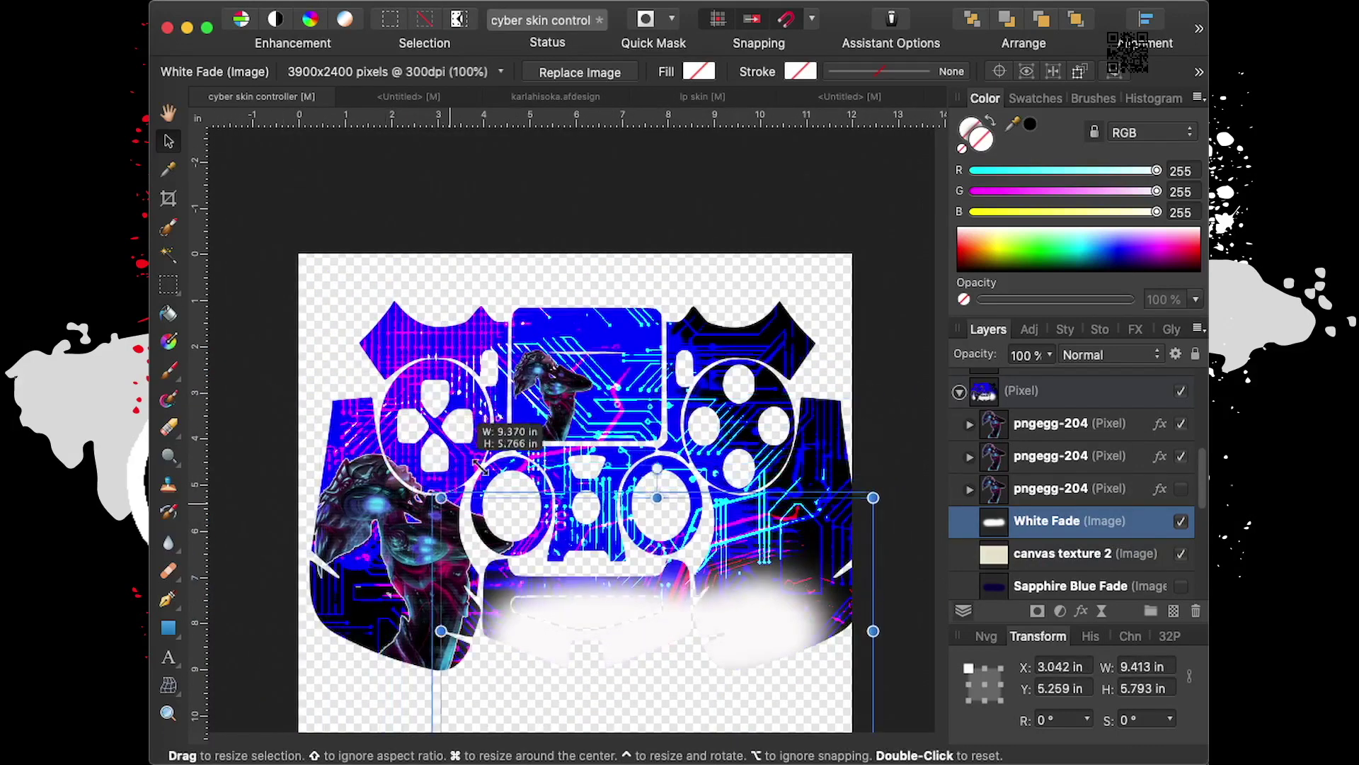
drag(345, 421, 496, 531)
Position the White Fade glow at the bottom of the left grip, trimming it slightly smaller
mouse_move(759, 644)
mouse_down()
mouse_move(722, 564)
mouse_move(475, 632)
mouse_up()
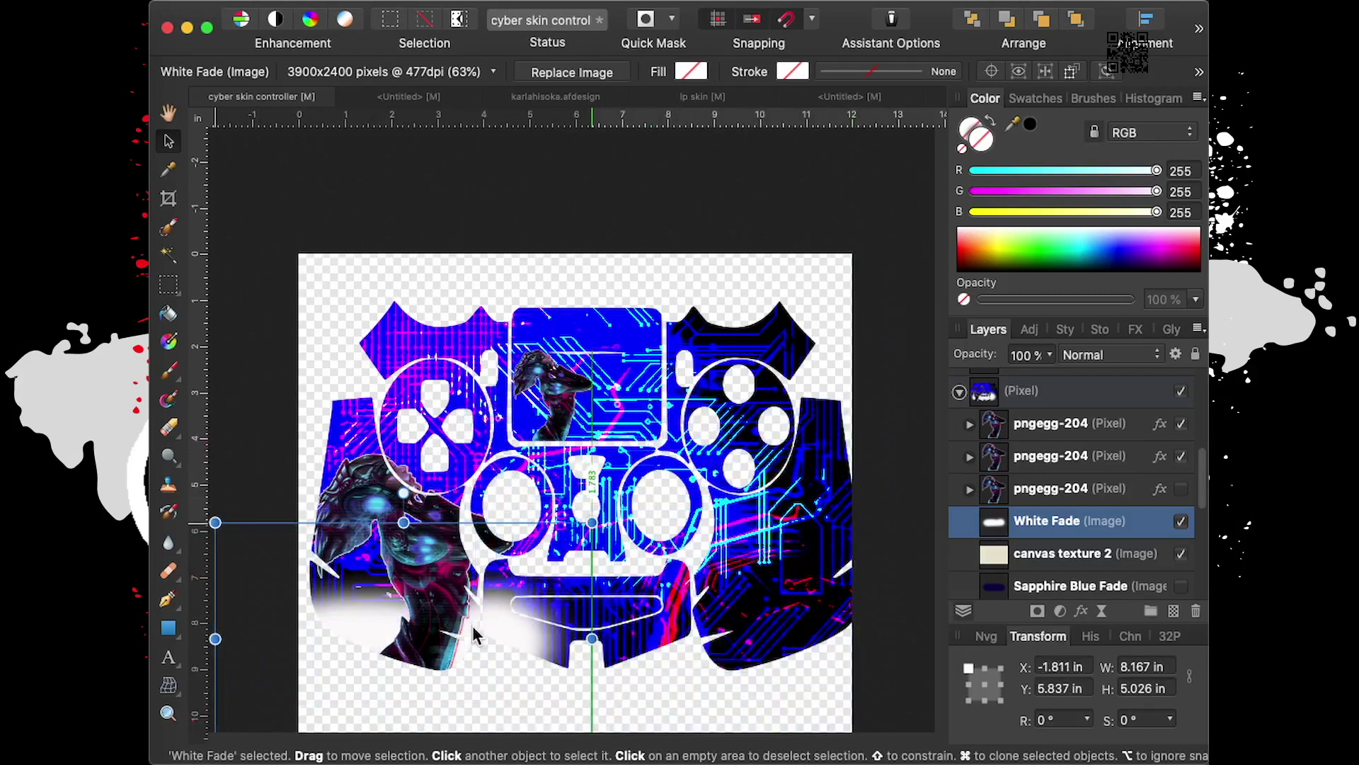
drag(475, 632, 477, 638)
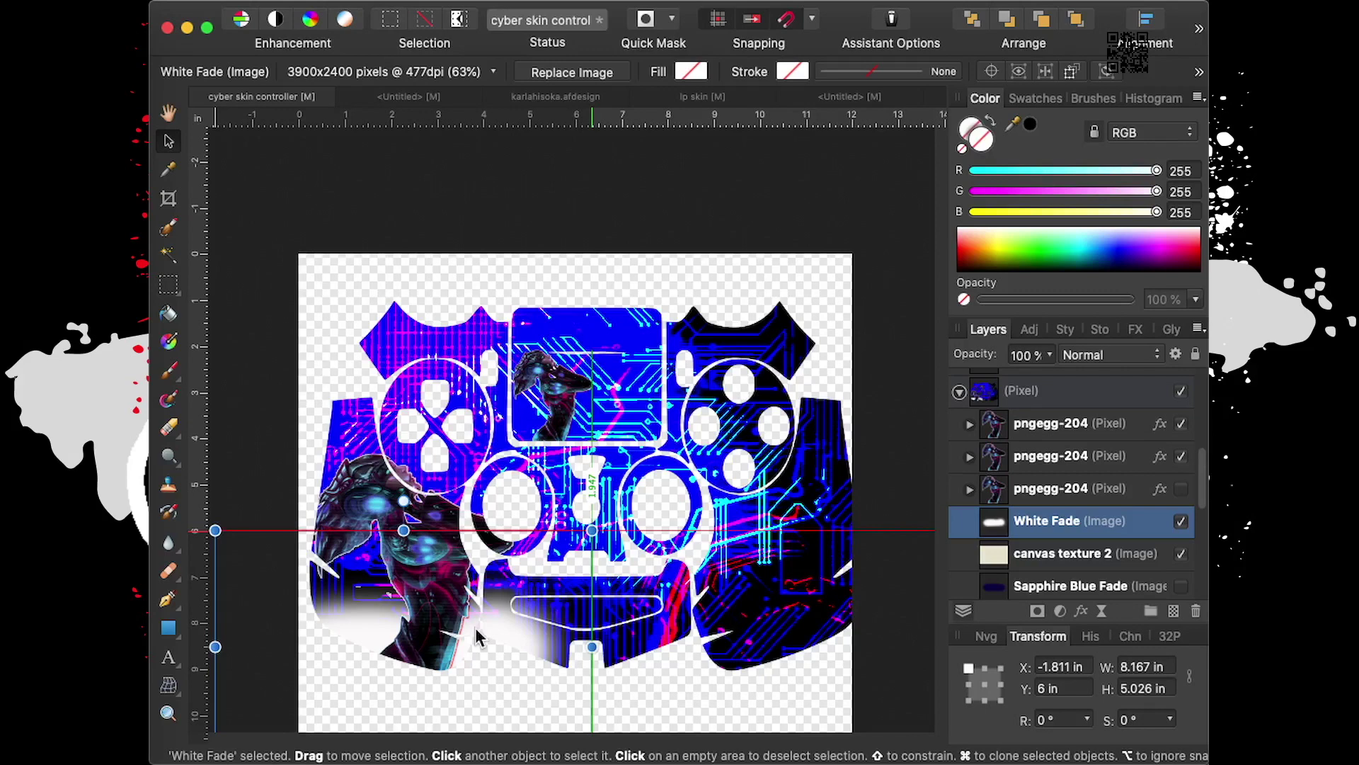
drag(591, 530, 560, 553)
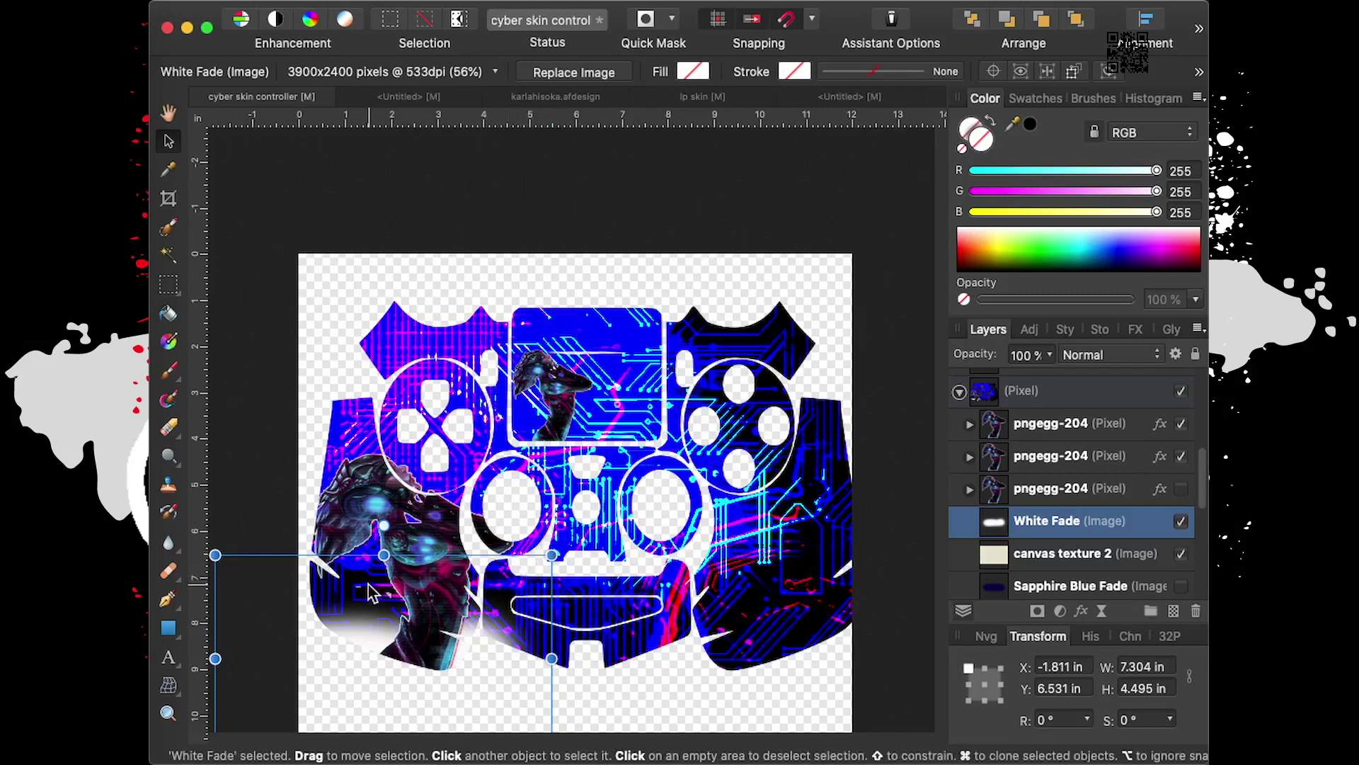
drag(358, 627, 343, 619)
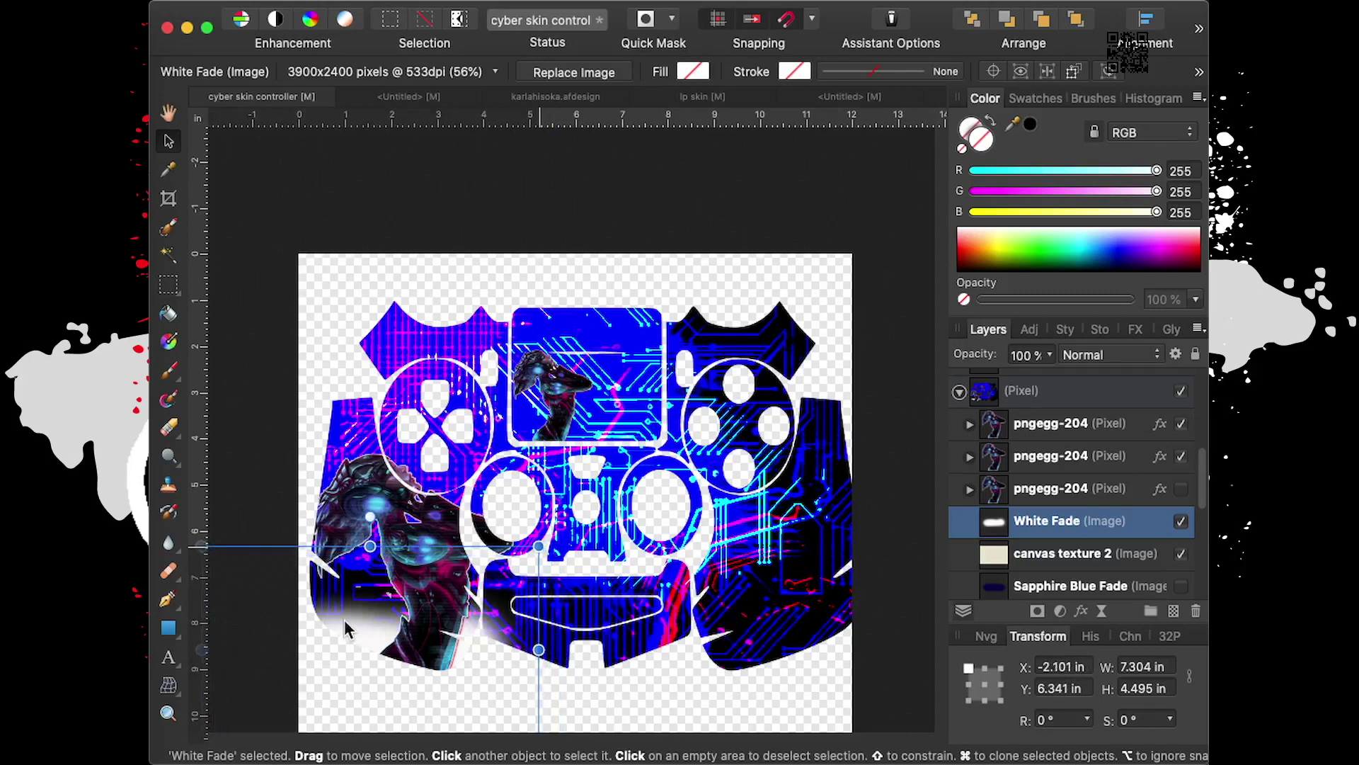
drag(343, 619, 342, 618)
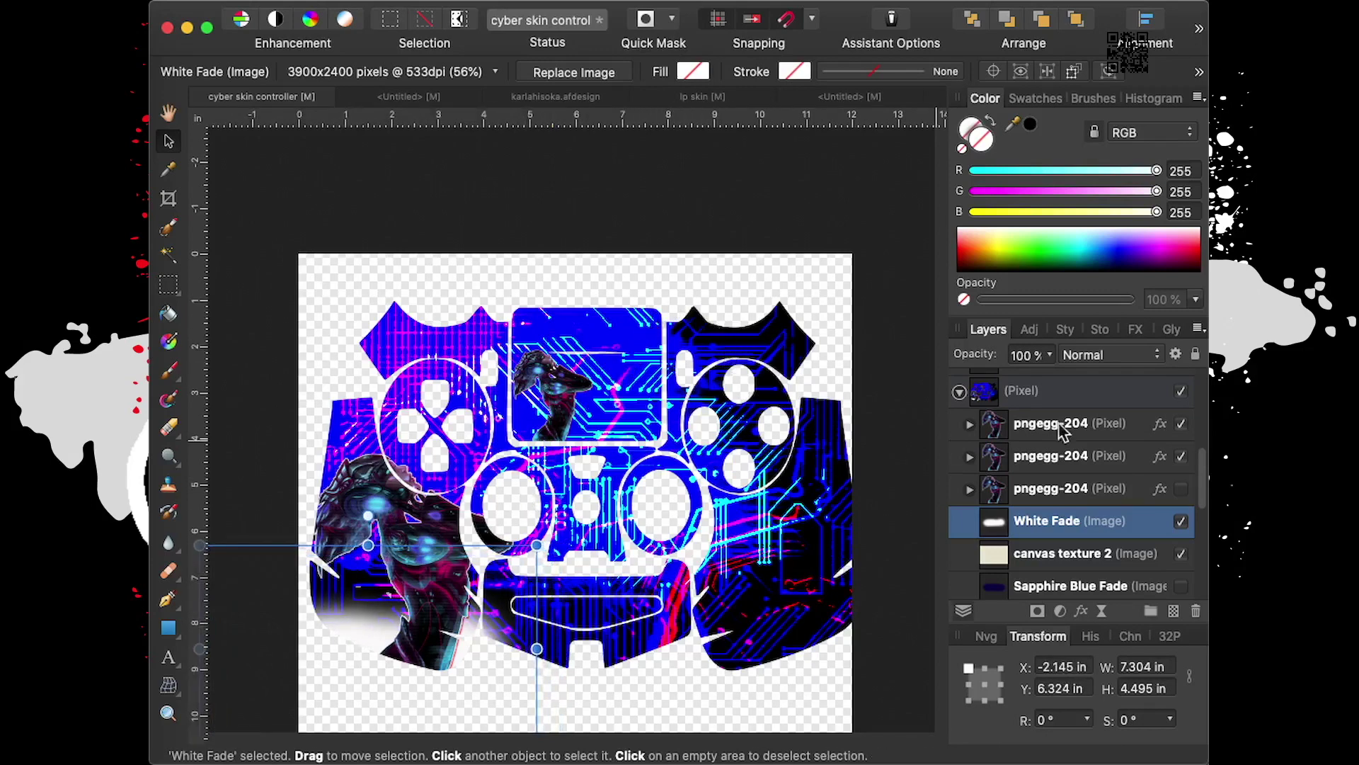
scroll(1136, 382, up, 2)
scroll(1132, 388, up, 2)
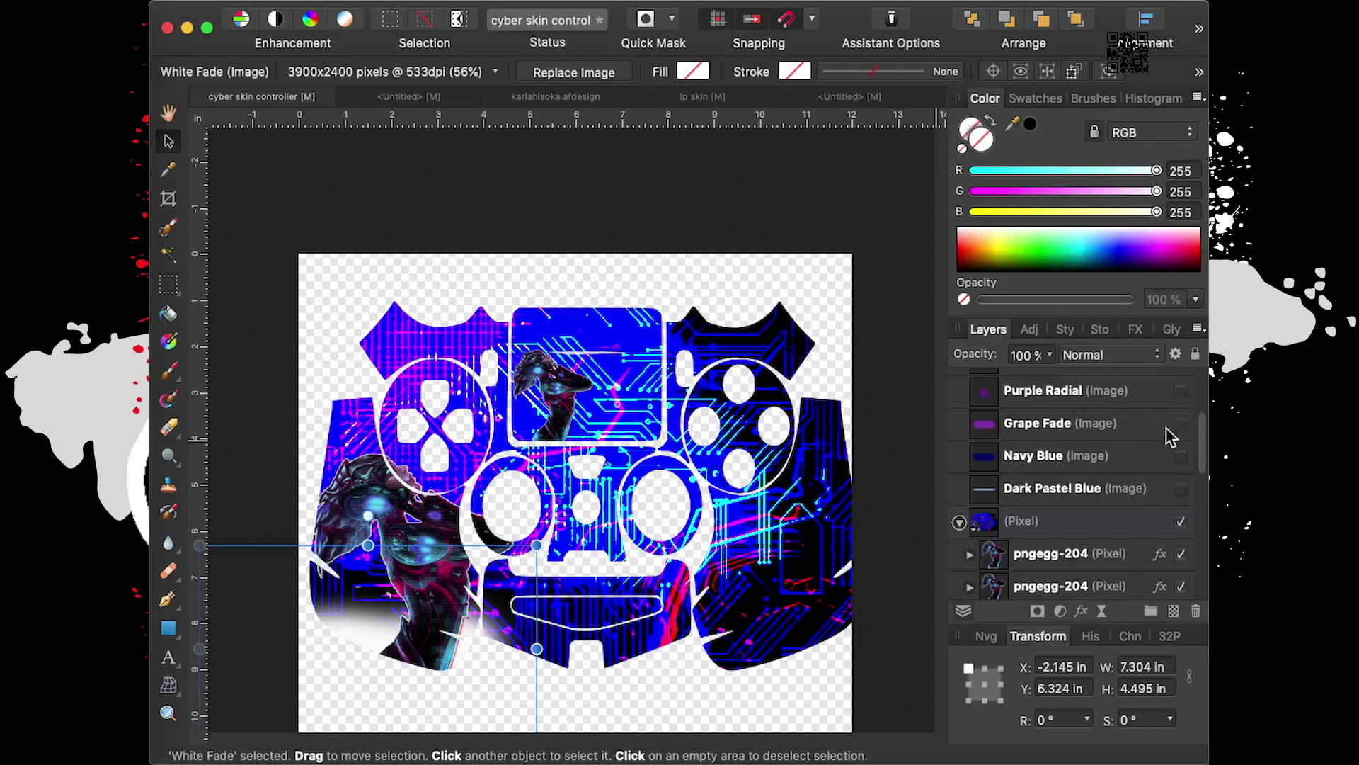
Show the Dark Pastel Blue ellipse, move it up across the controller and nest it under pngegg-204
click(1168, 496)
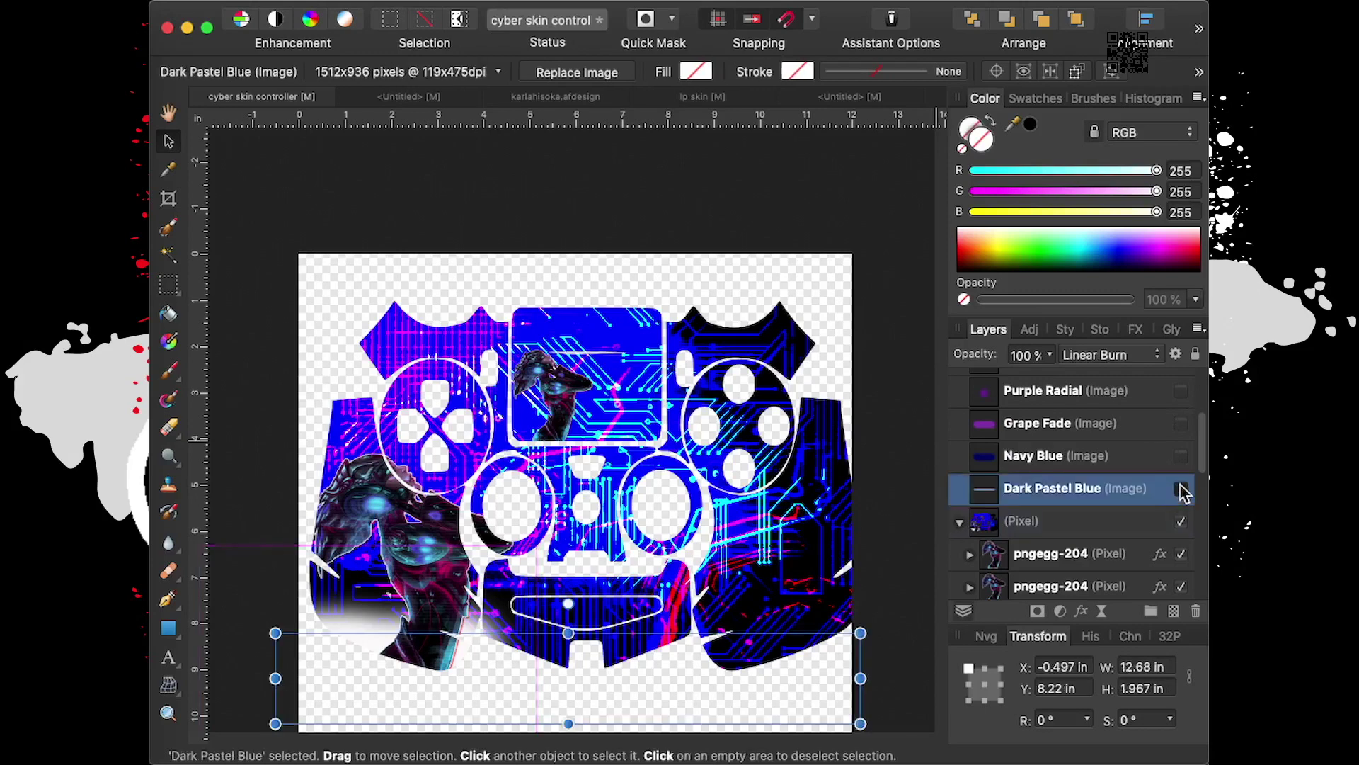
click(1181, 489)
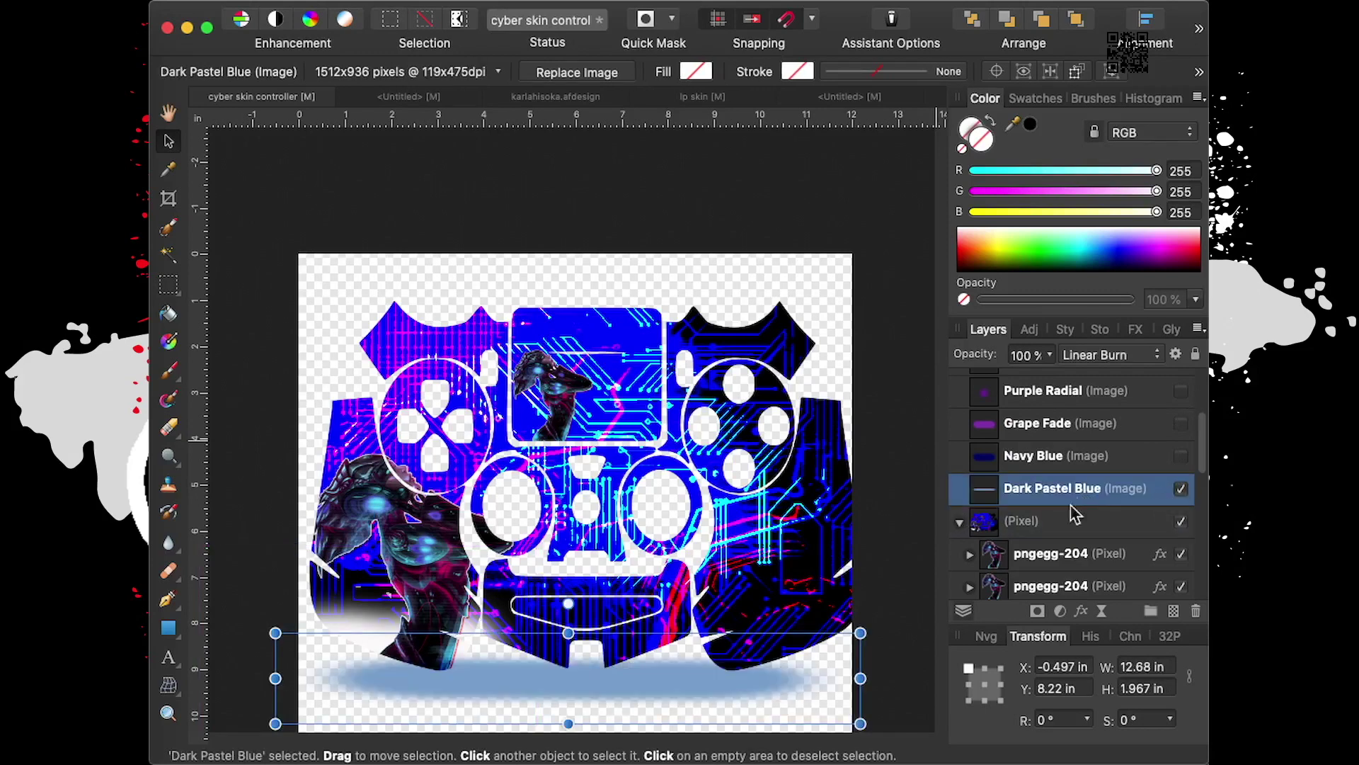
mouse_move(615, 687)
mouse_down()
mouse_move(656, 476)
mouse_move(761, 453)
mouse_up()
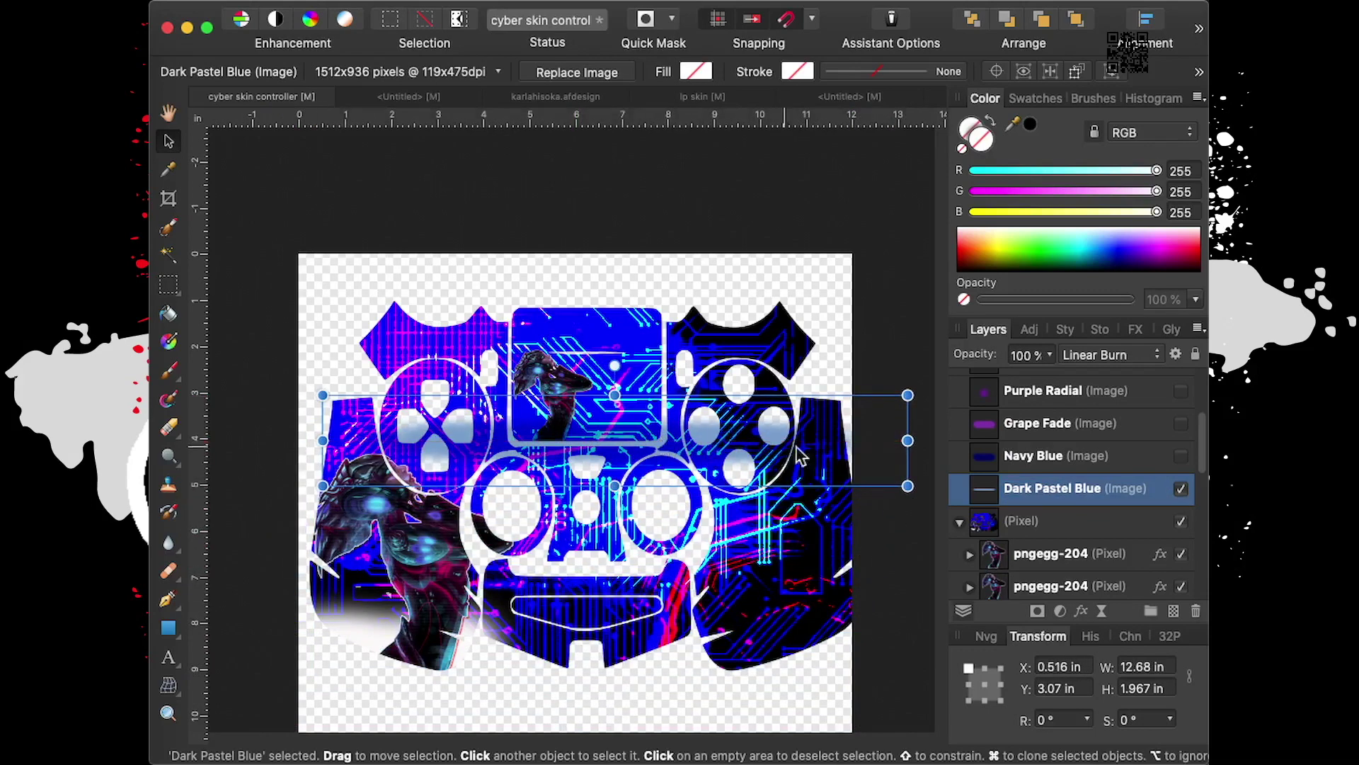
mouse_move(1079, 490)
mouse_down()
mouse_move(1111, 557)
mouse_move(1078, 567)
mouse_up()
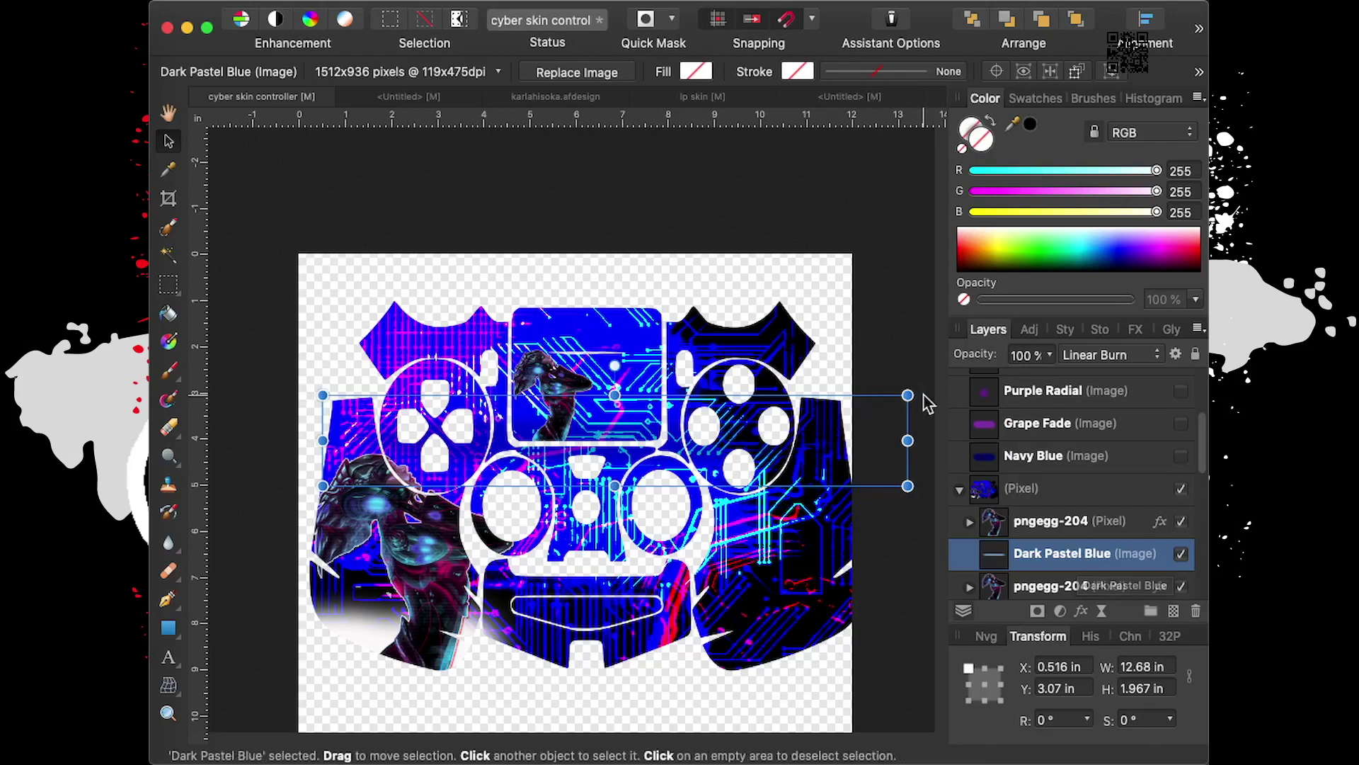
mouse_move(908, 394)
mouse_down()
mouse_move(918, 366)
mouse_move(795, 349)
mouse_up()
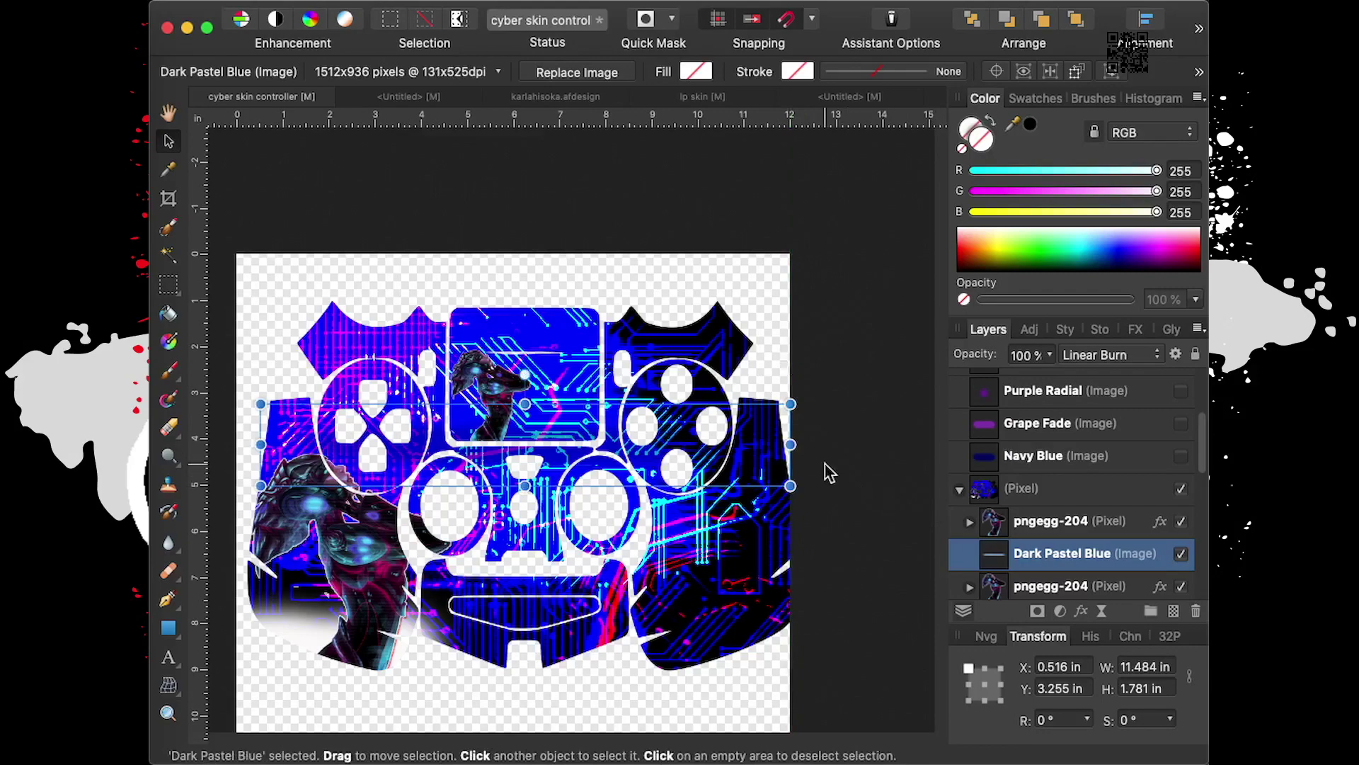
Pull Dark Pastel Blue out of its group, then undo the move and resize
scroll(556, 456, up, 3)
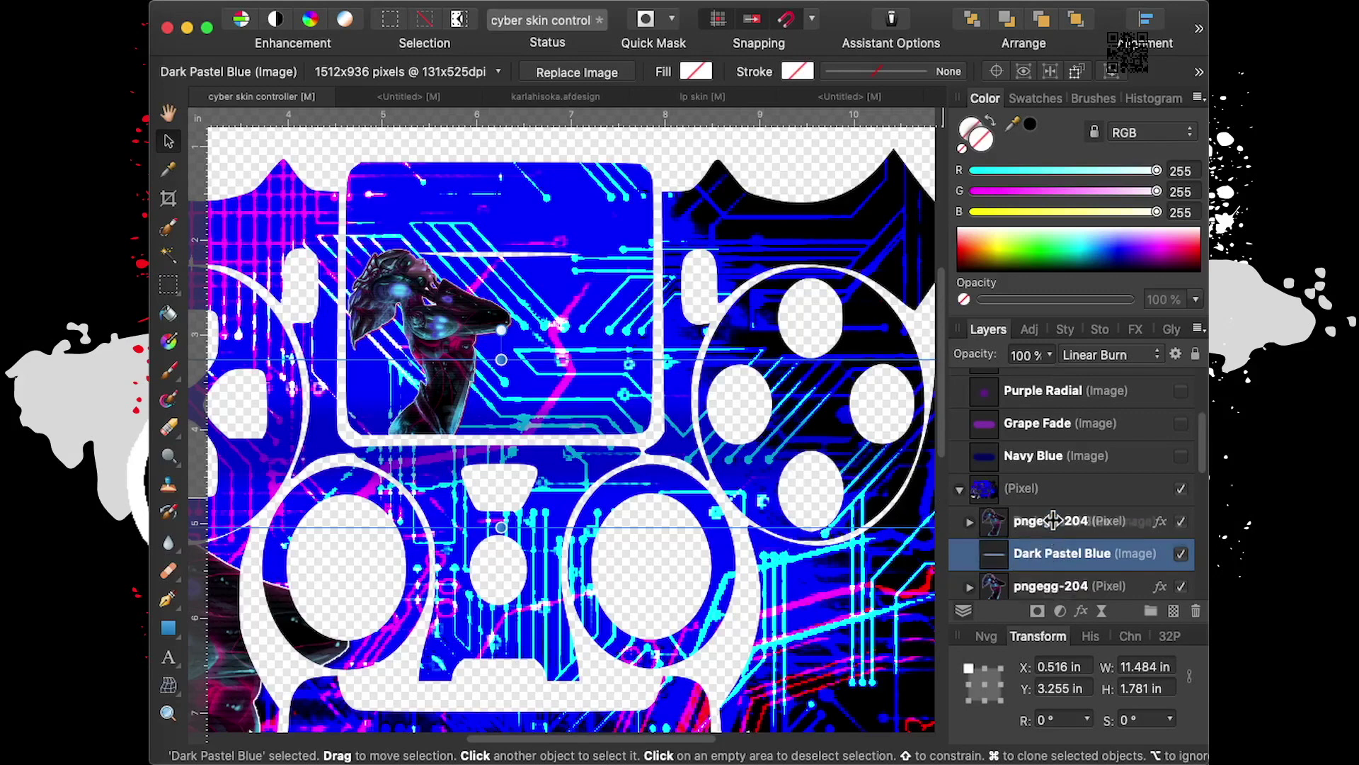
drag(1050, 559, 1044, 504)
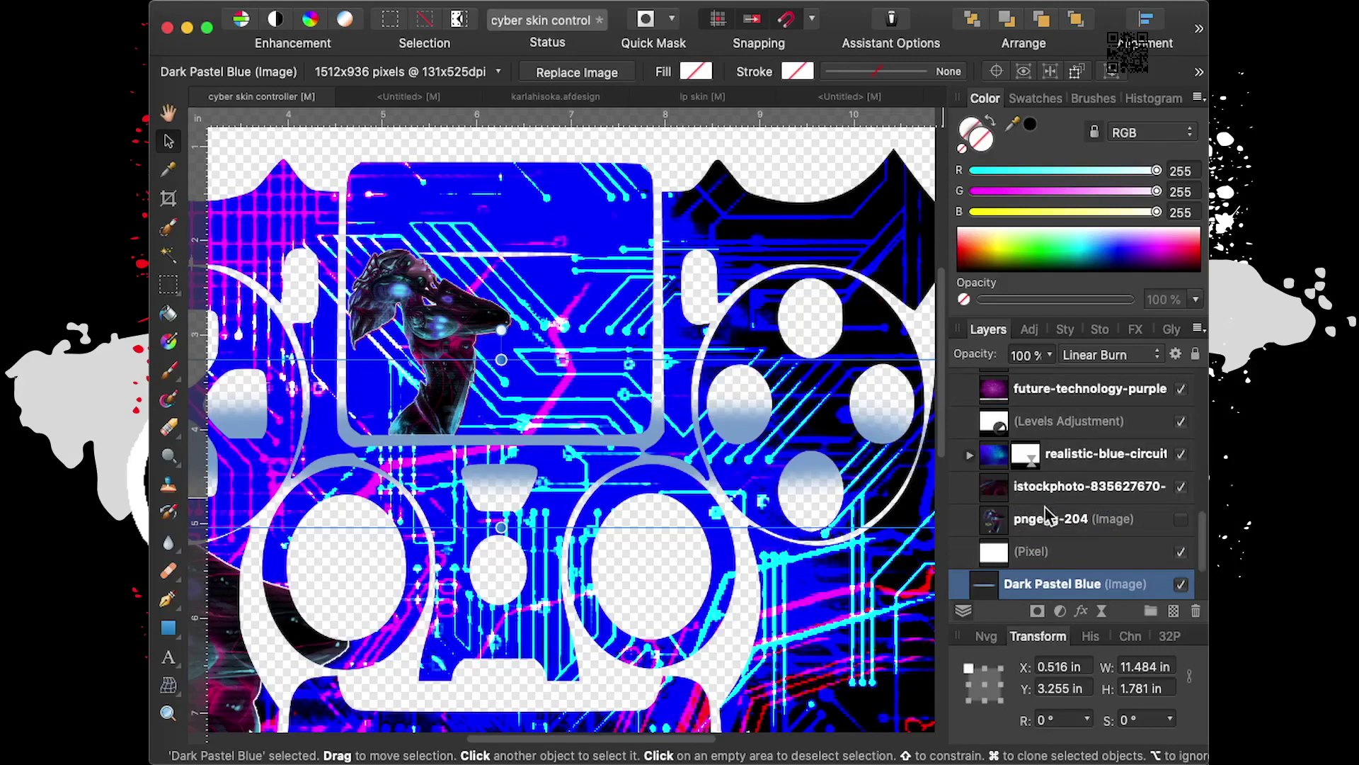
click(333, 4)
key(super+z)
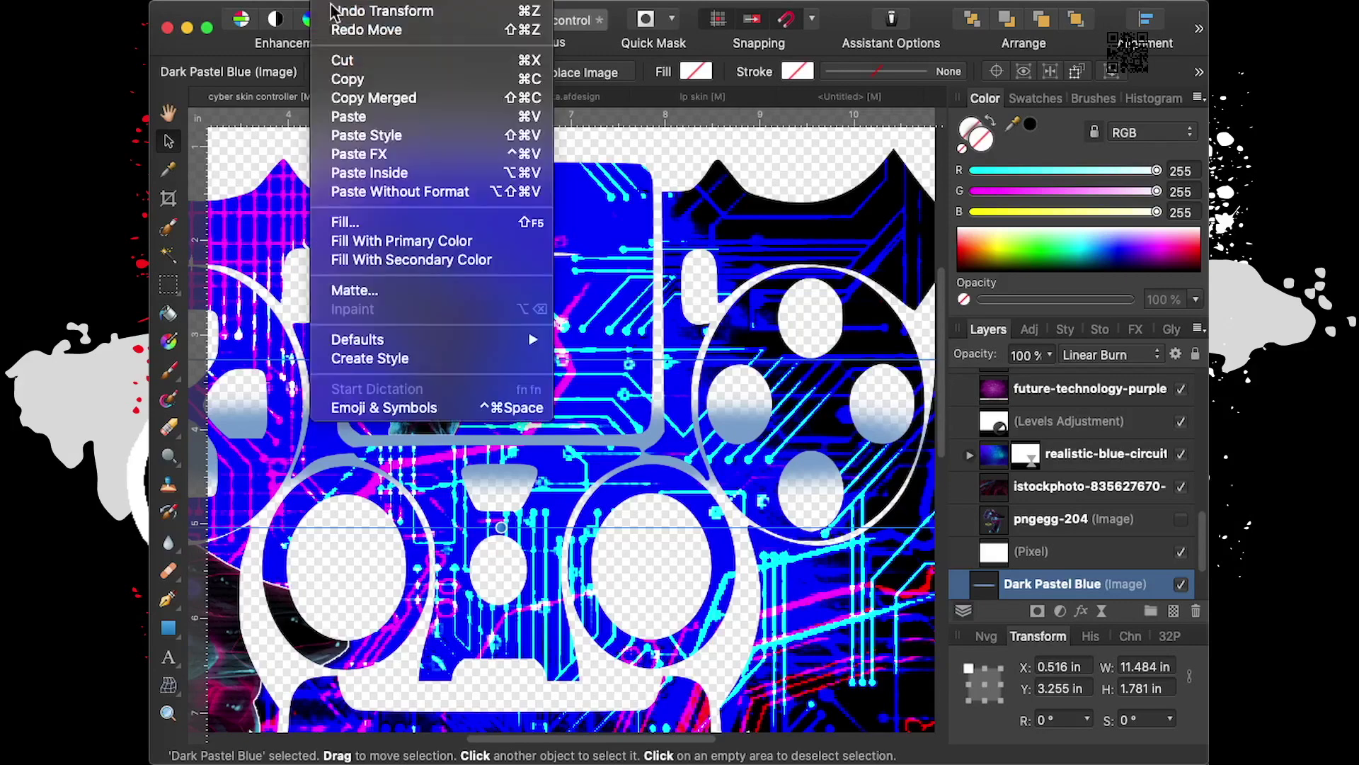
click(334, 12)
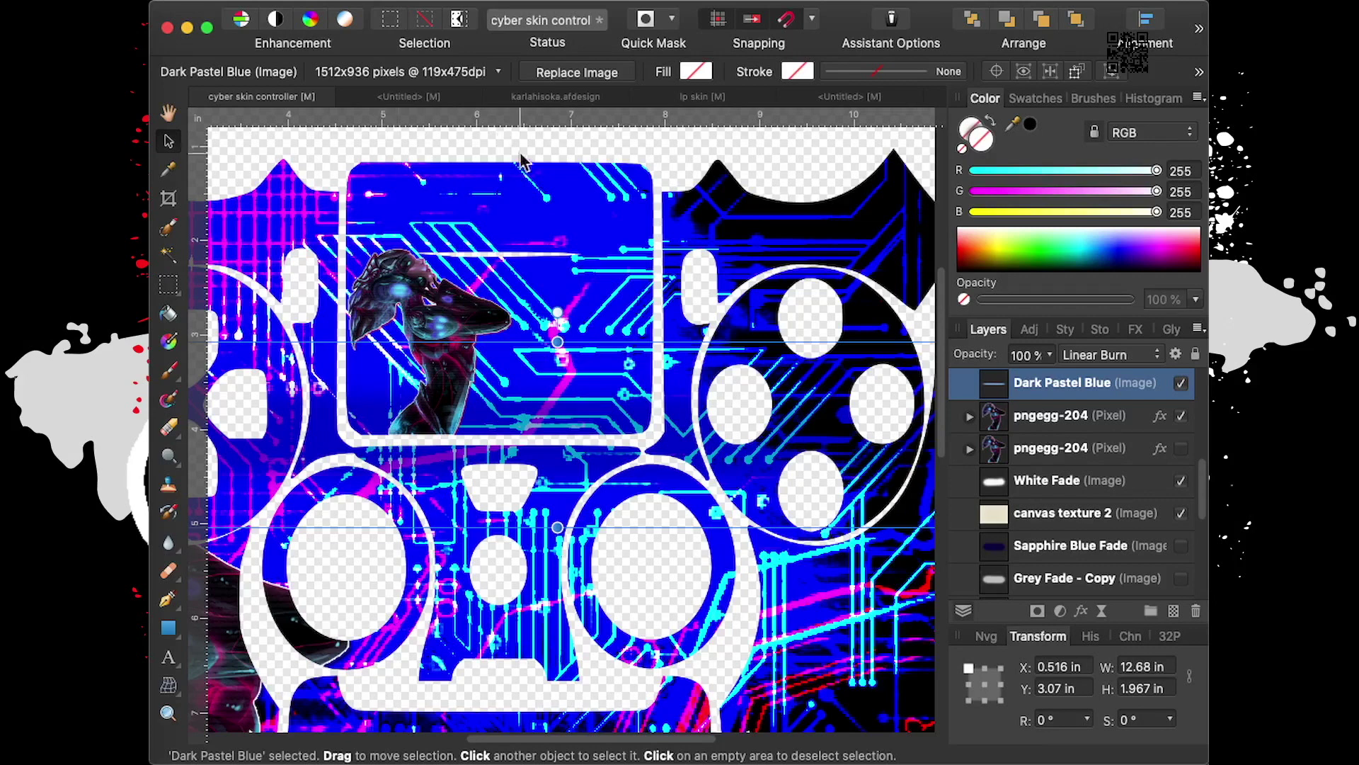
Put Dark Pastel Blue back below pngegg-204 with its blend mode set to Normal
key(super+bracketleft)
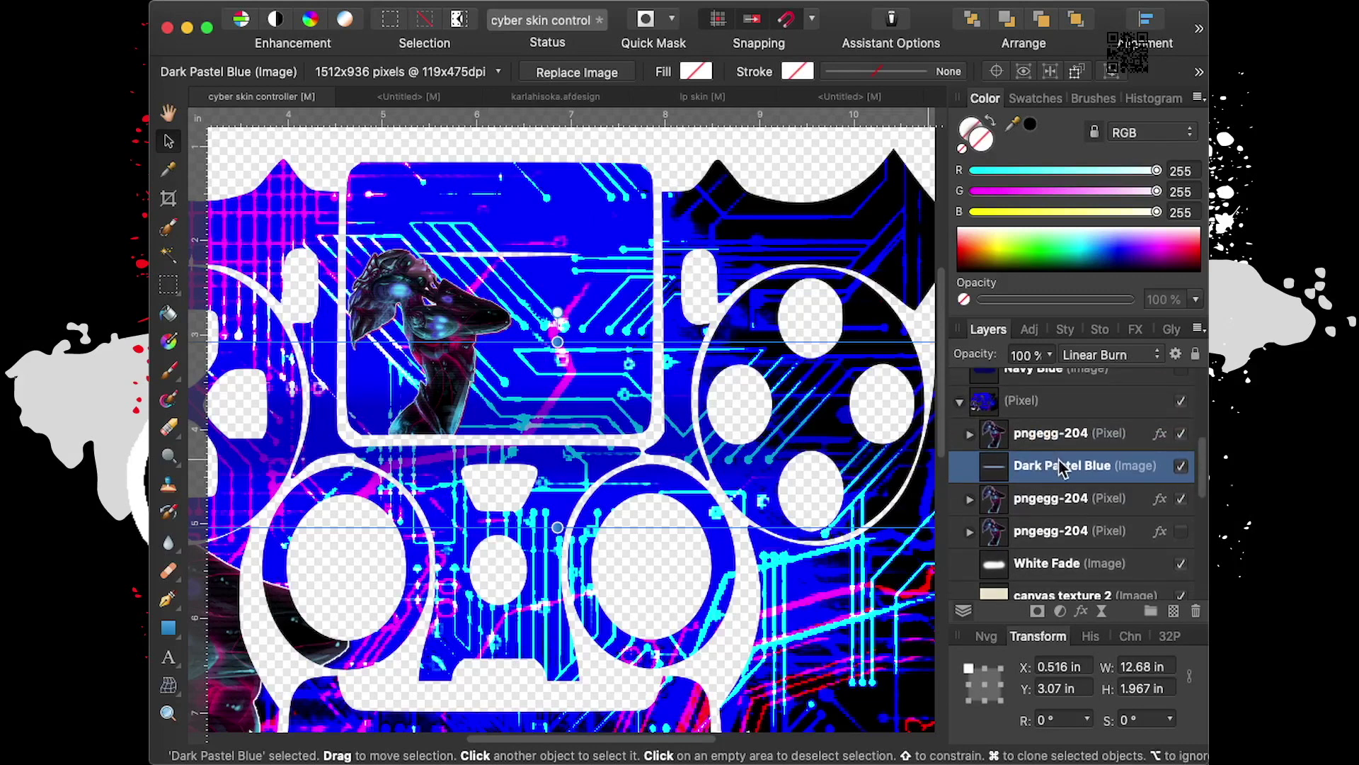
click(1080, 354)
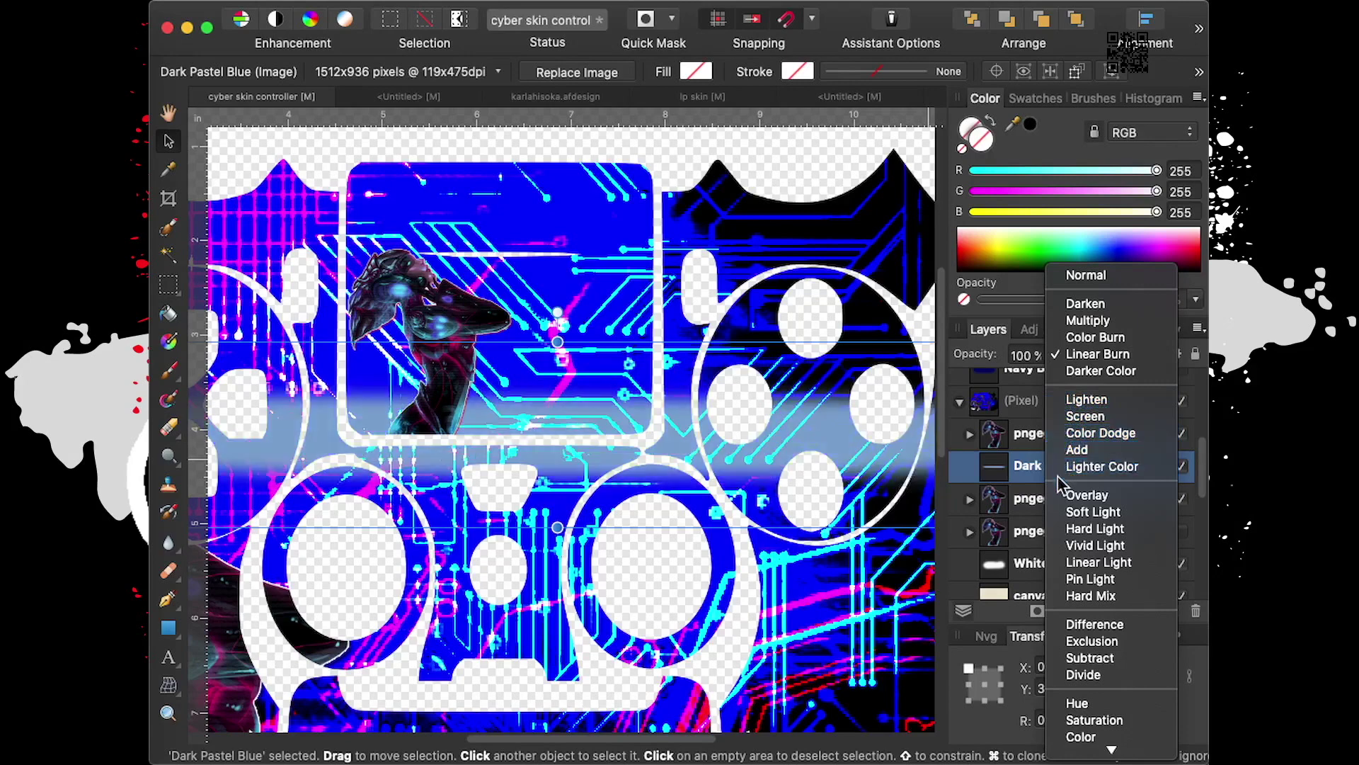
click(1099, 279)
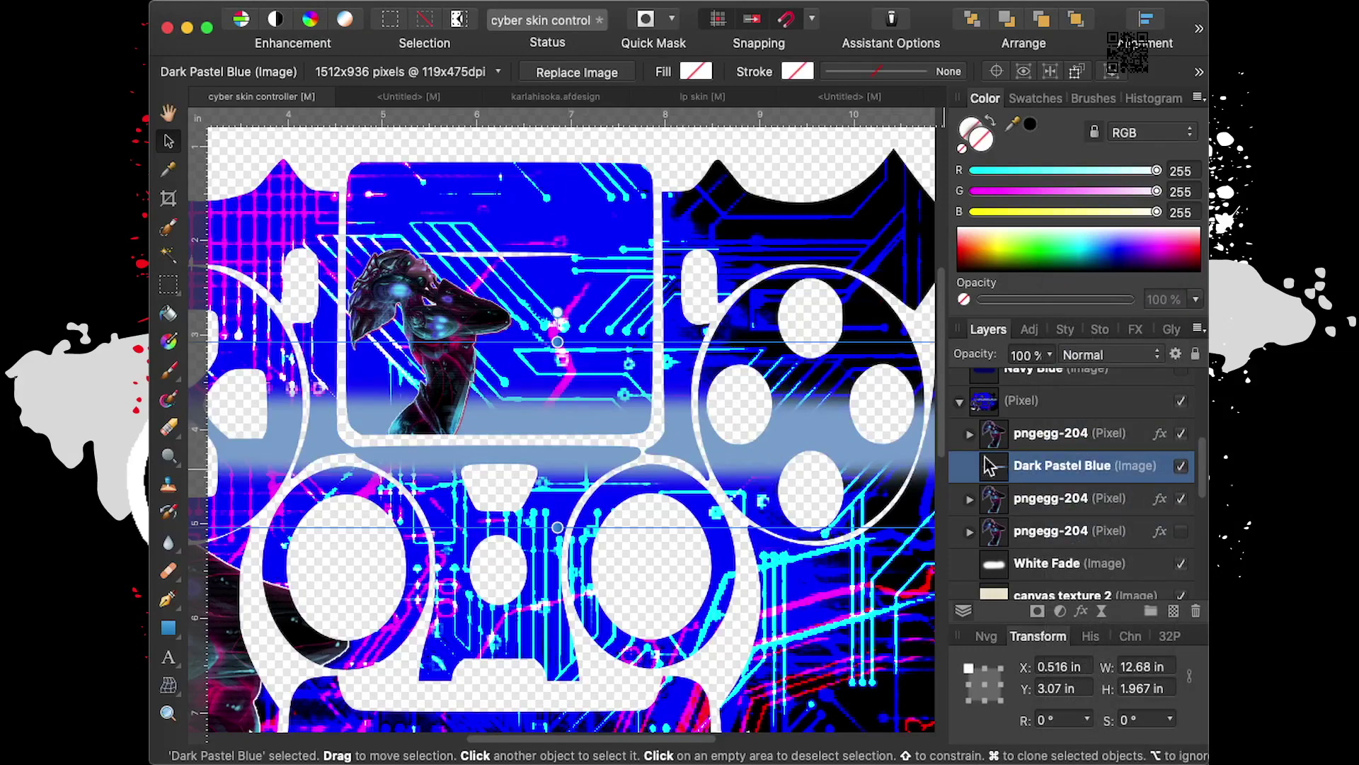
scroll(792, 451, down, 2)
scroll(728, 414, down, 3)
scroll(779, 425, down, 3)
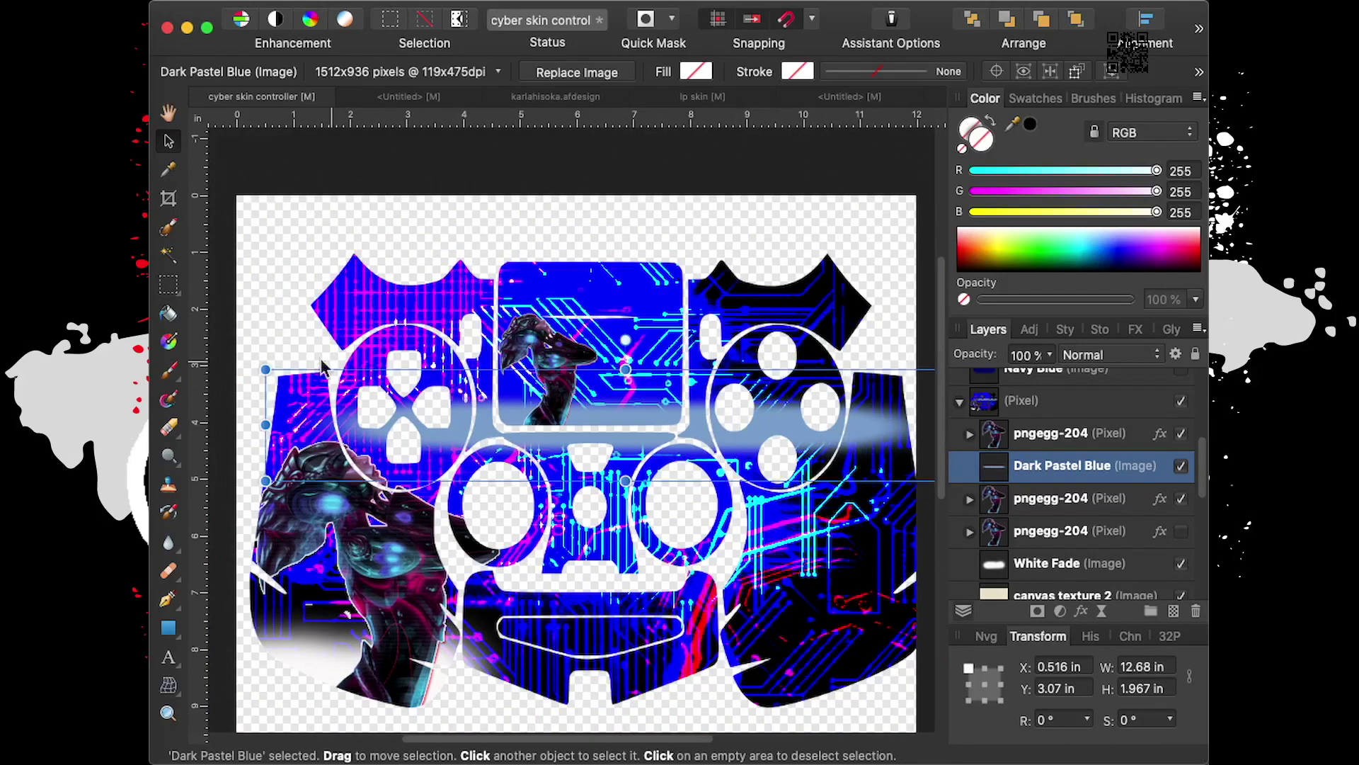
Shrink Dark Pastel Blue to a thin 3.6-inch band under the cyborg and show Black Radial
mouse_move(266, 369)
mouse_down()
mouse_move(443, 382)
mouse_move(469, 401)
mouse_up()
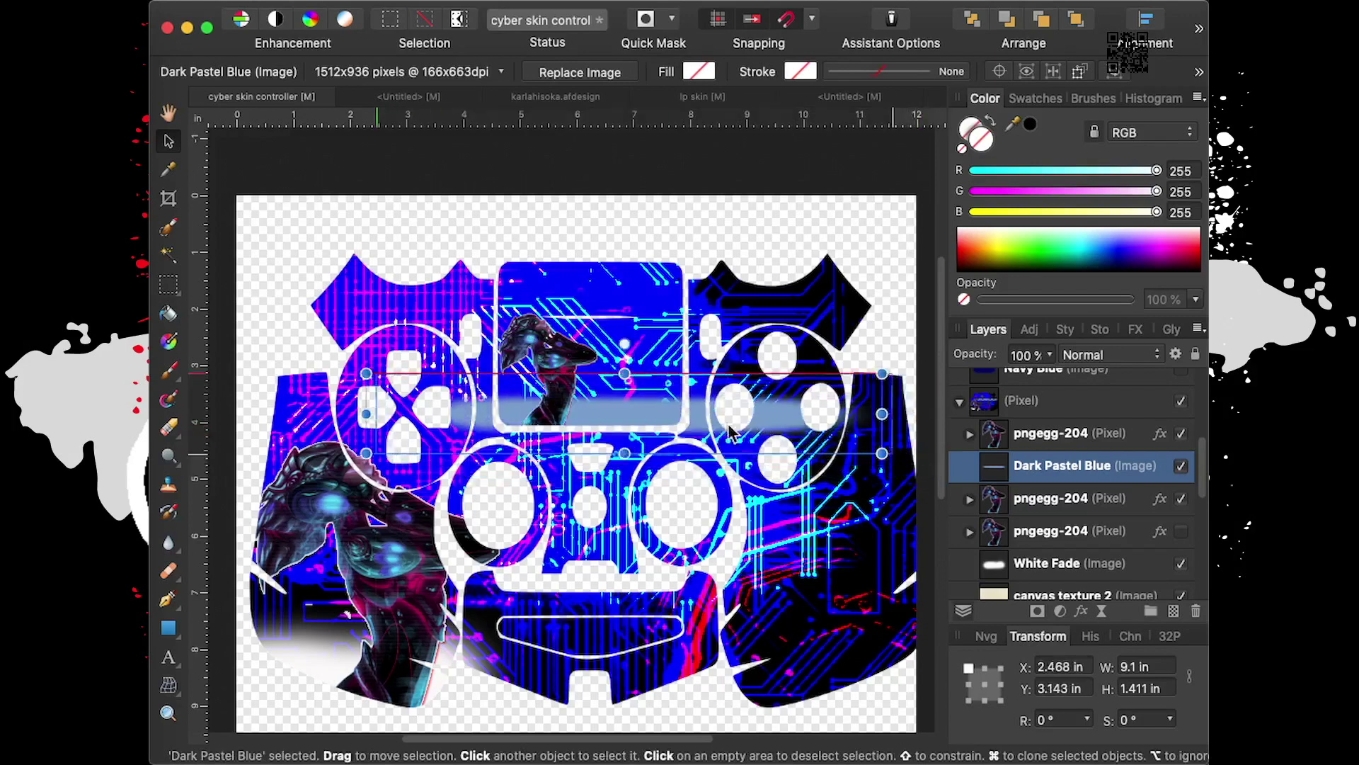
drag(835, 458, 664, 443)
drag(828, 462, 639, 424)
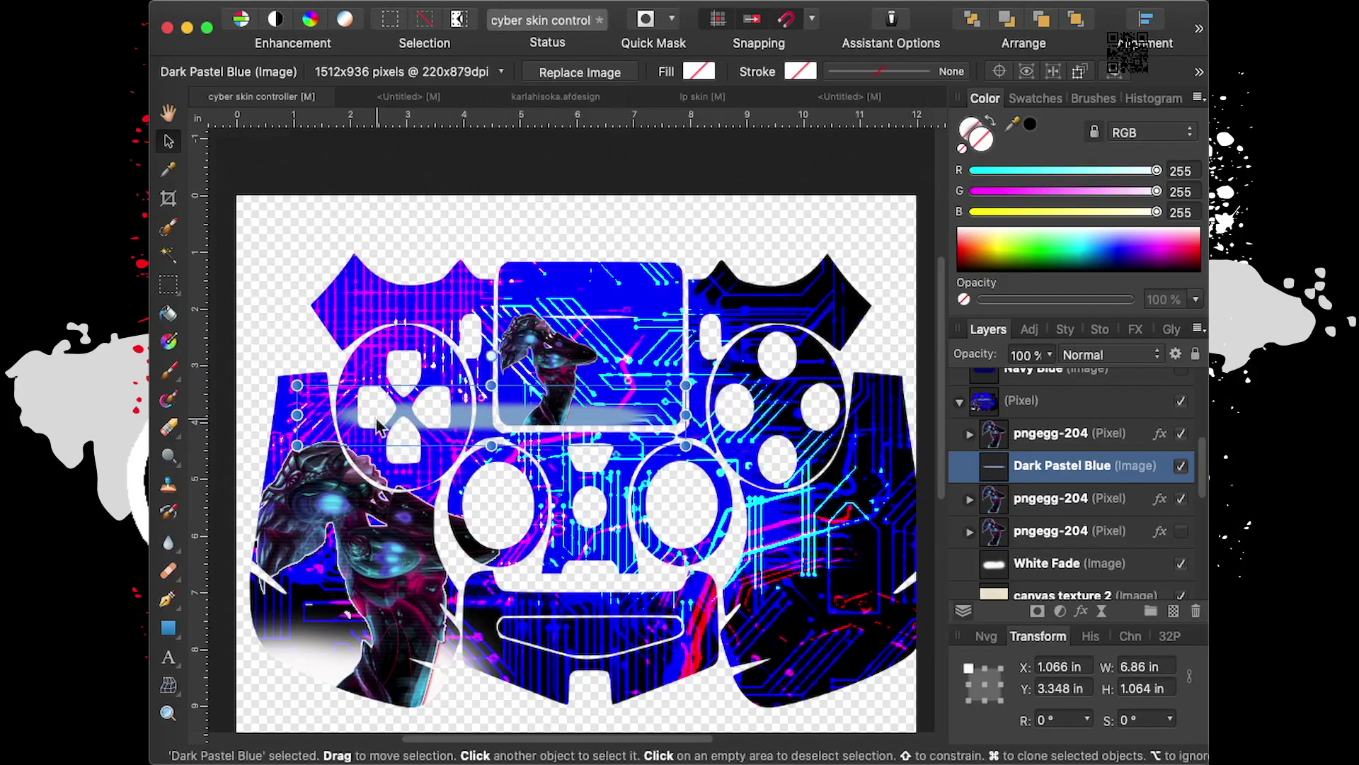
drag(297, 444, 484, 468)
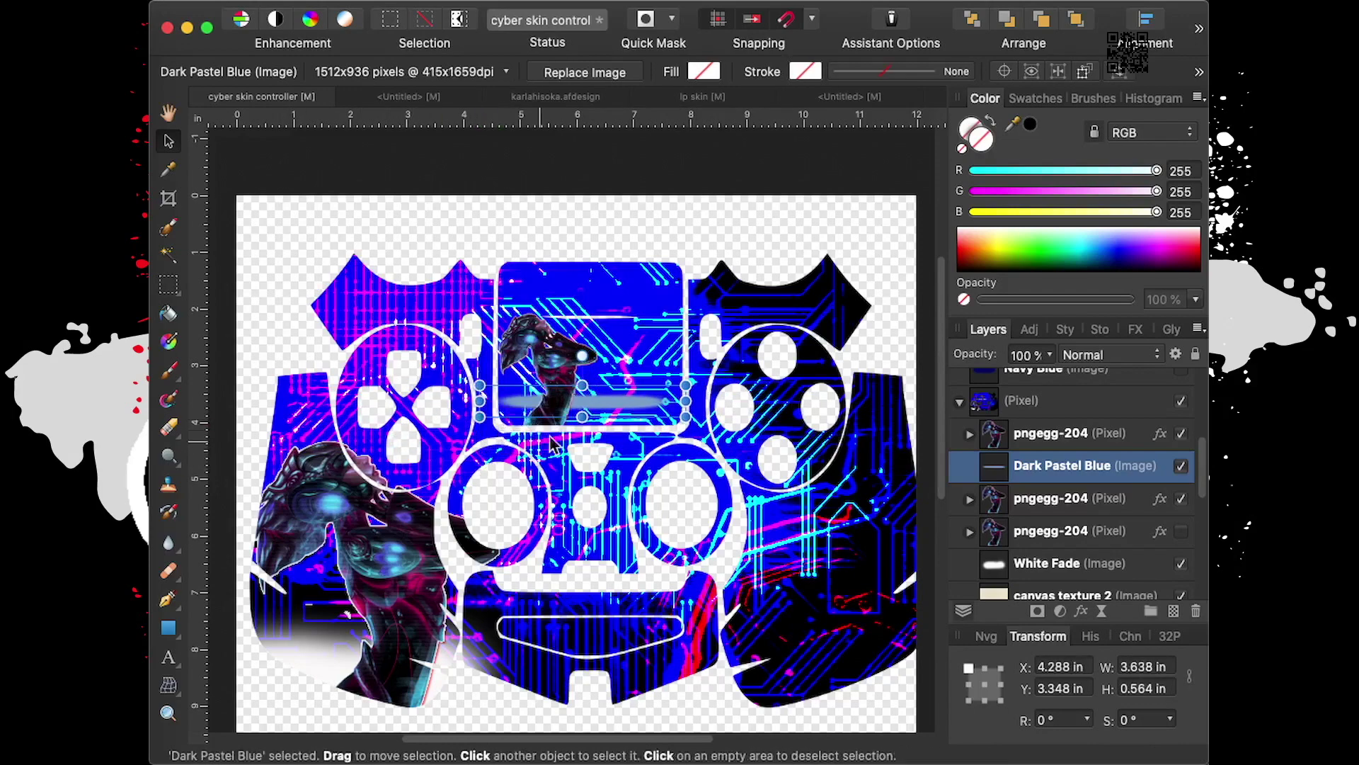
scroll(553, 404, up, 2)
scroll(559, 398, up, 2)
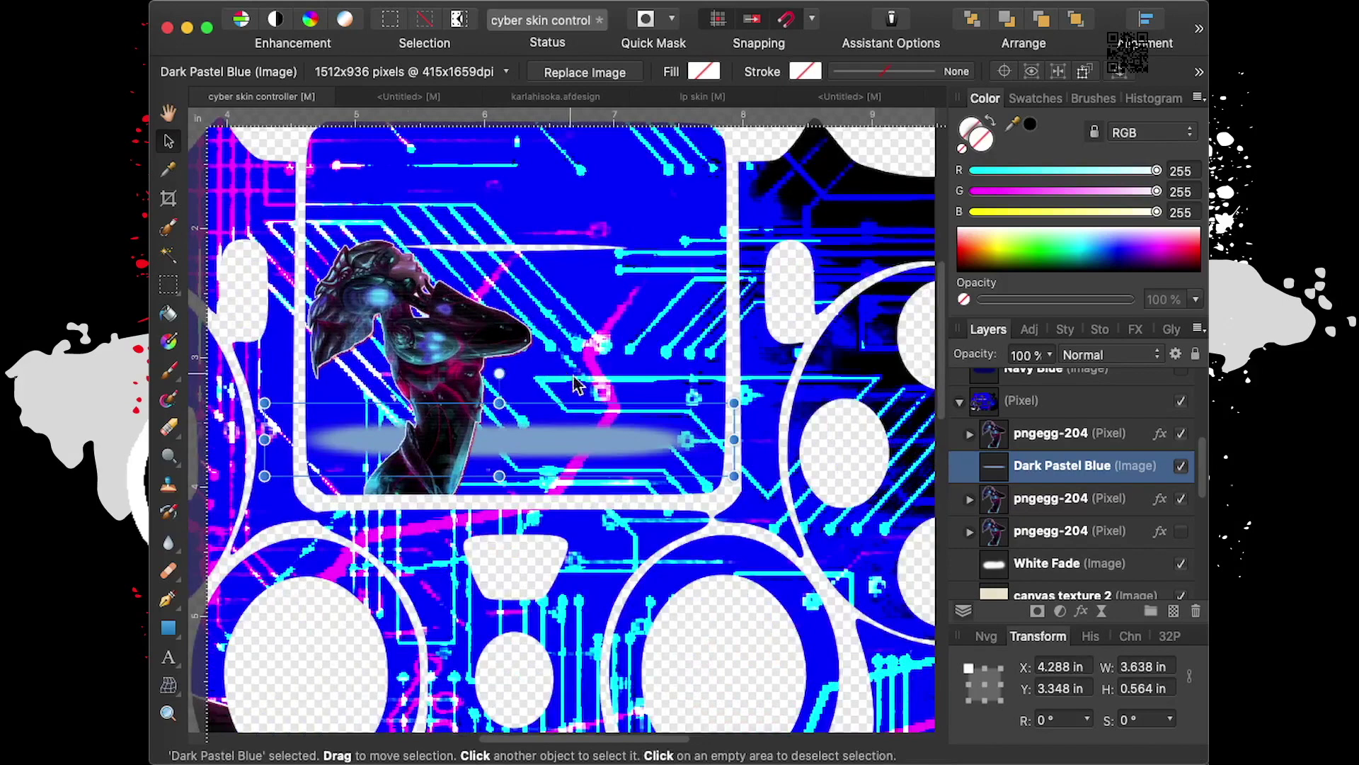
drag(530, 443, 525, 480)
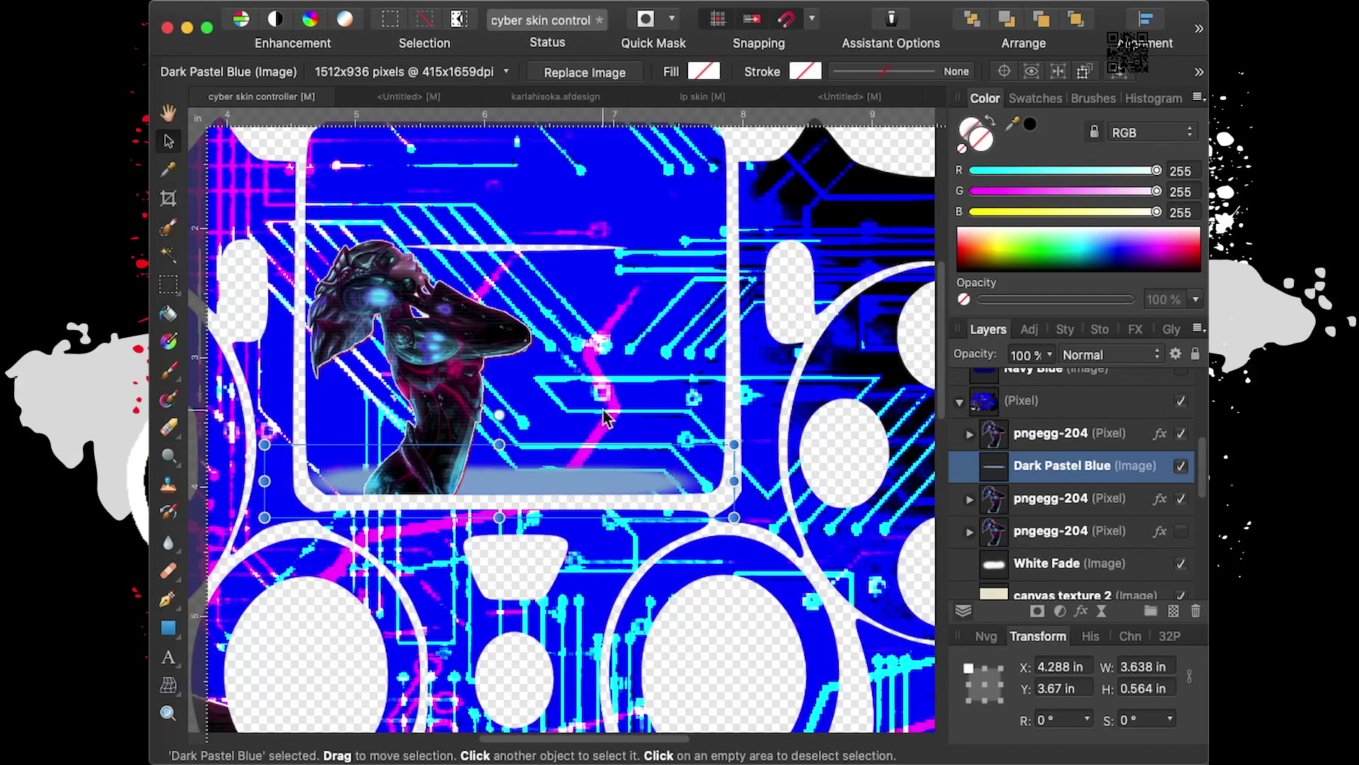
scroll(1058, 482, up, 5)
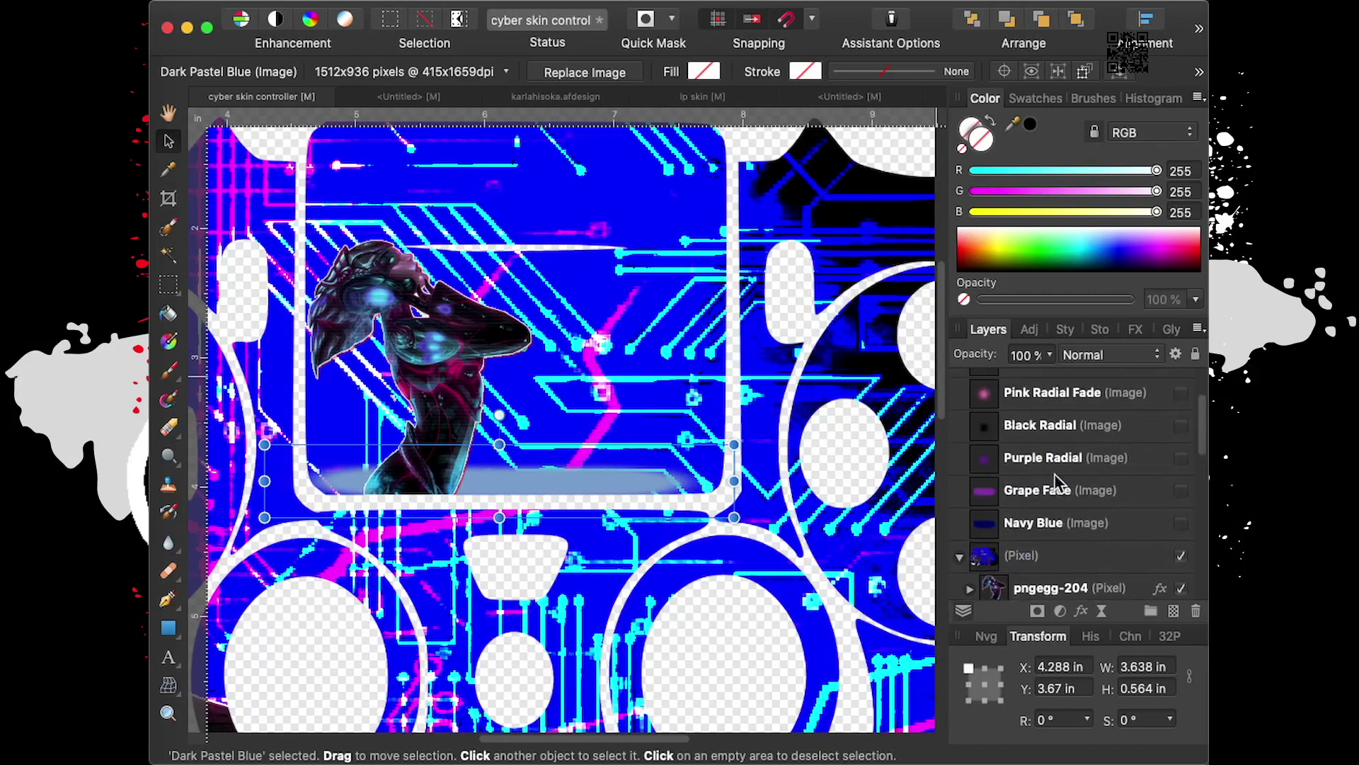
click(1180, 425)
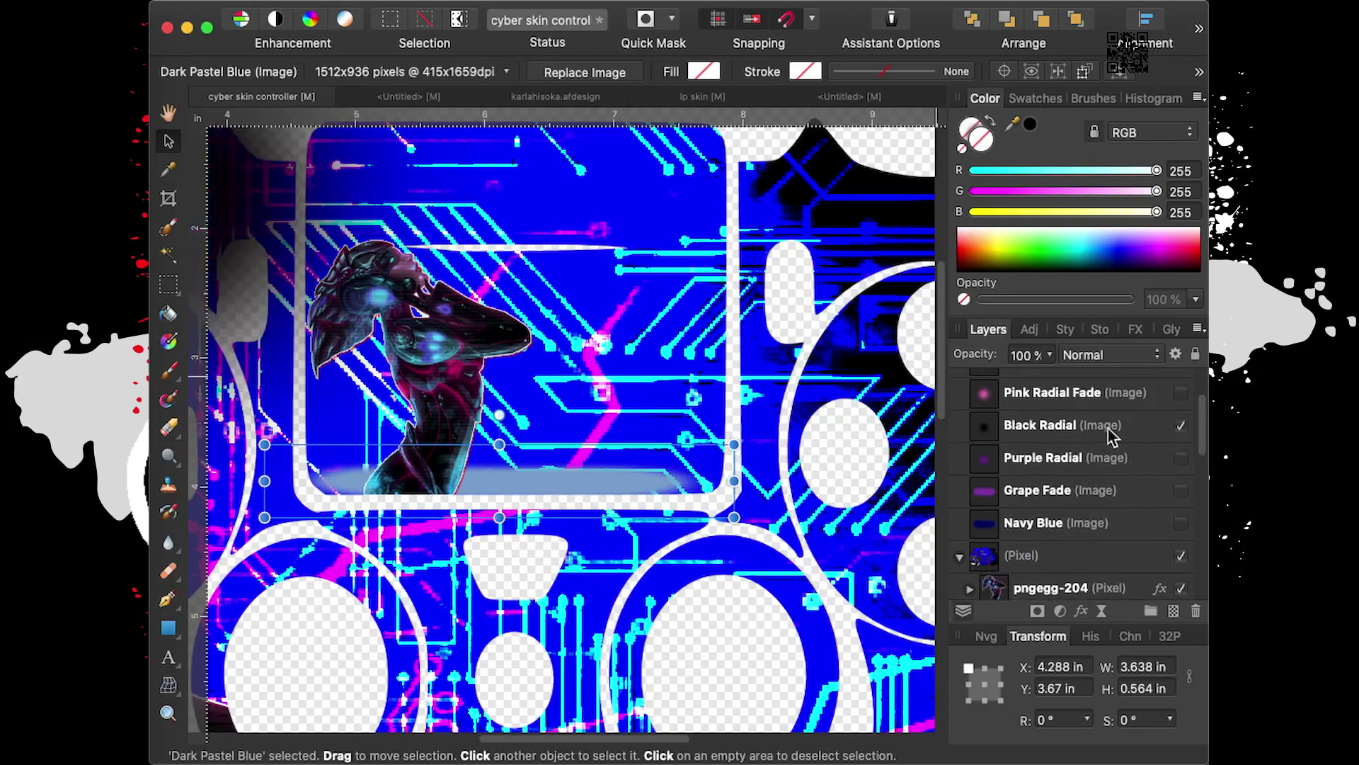
Move the Black Radial glow onto the top-centre panel and shift it within the layer stack
click(1108, 427)
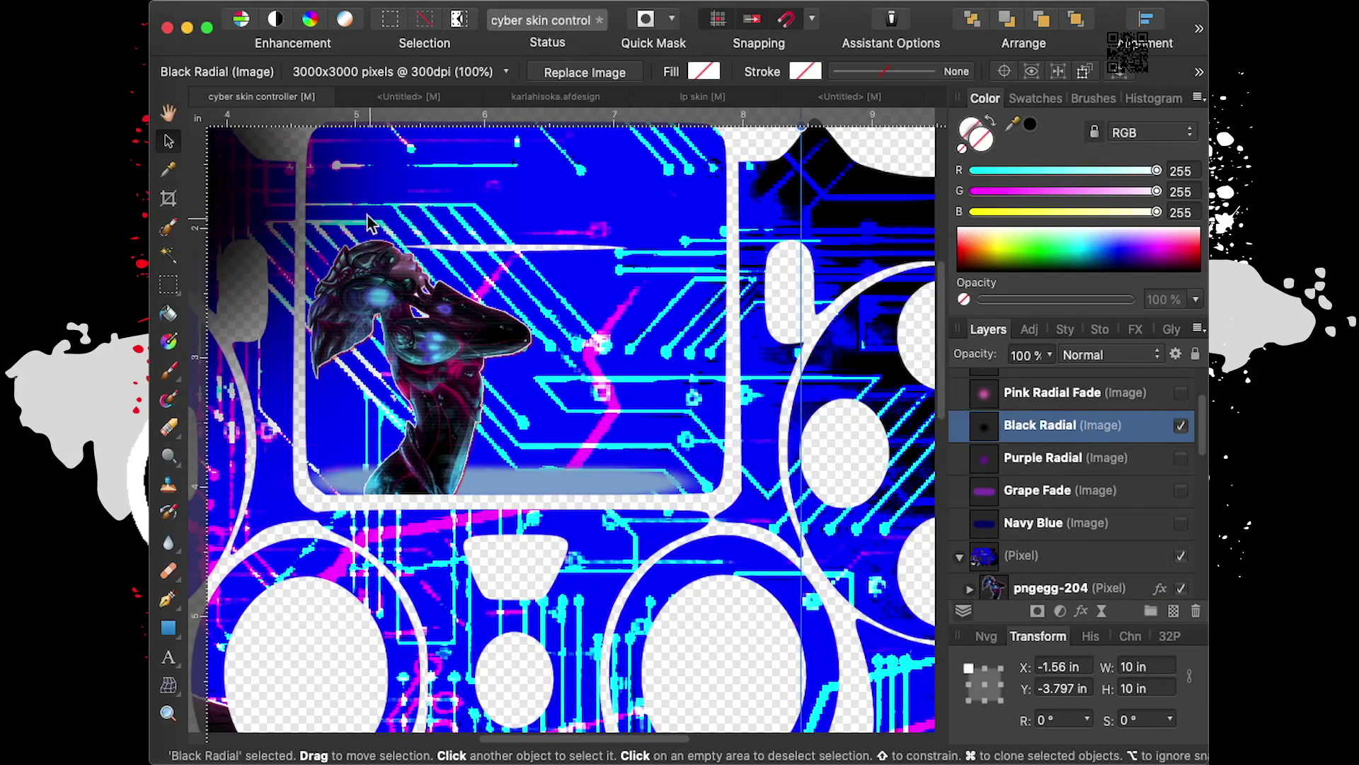
mouse_move(239, 205)
mouse_down()
mouse_move(616, 327)
mouse_move(613, 363)
mouse_move(616, 322)
mouse_move(618, 339)
mouse_up()
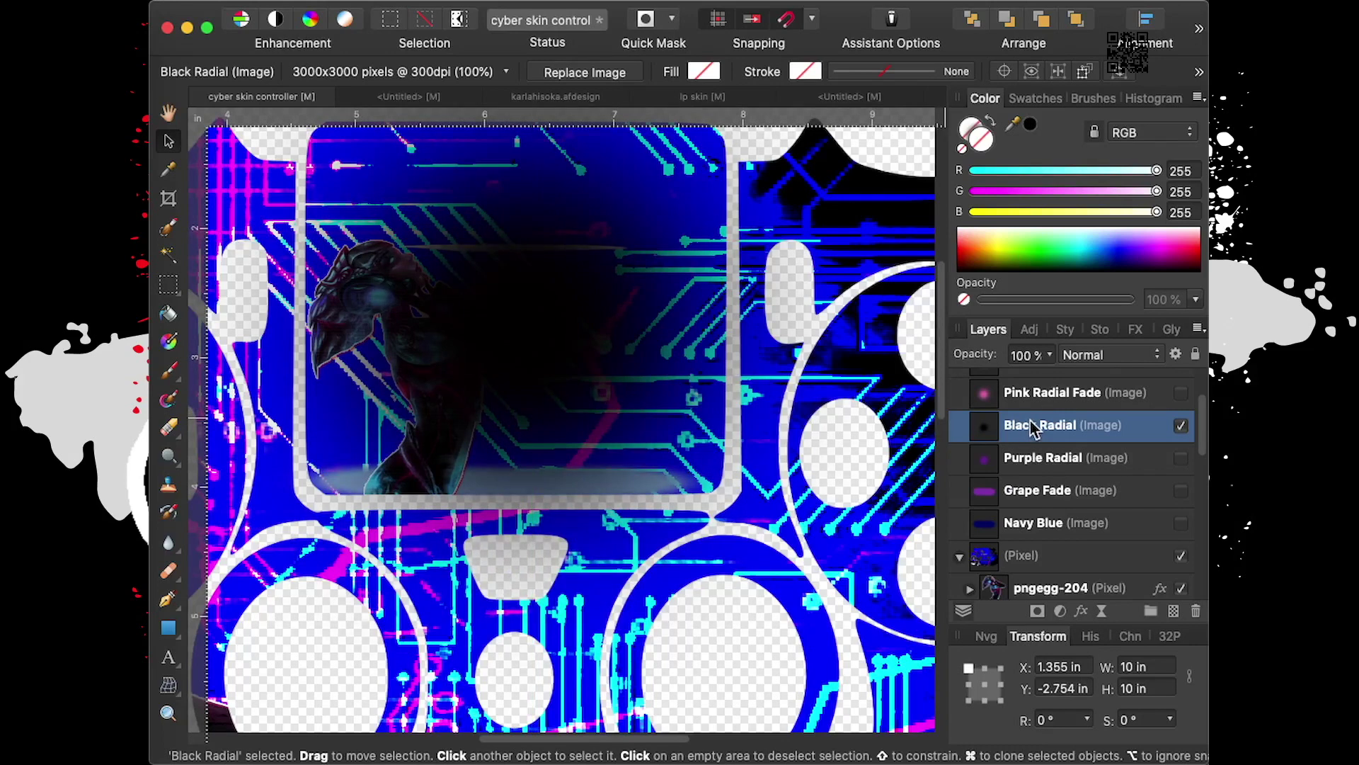
drag(1032, 427, 1017, 608)
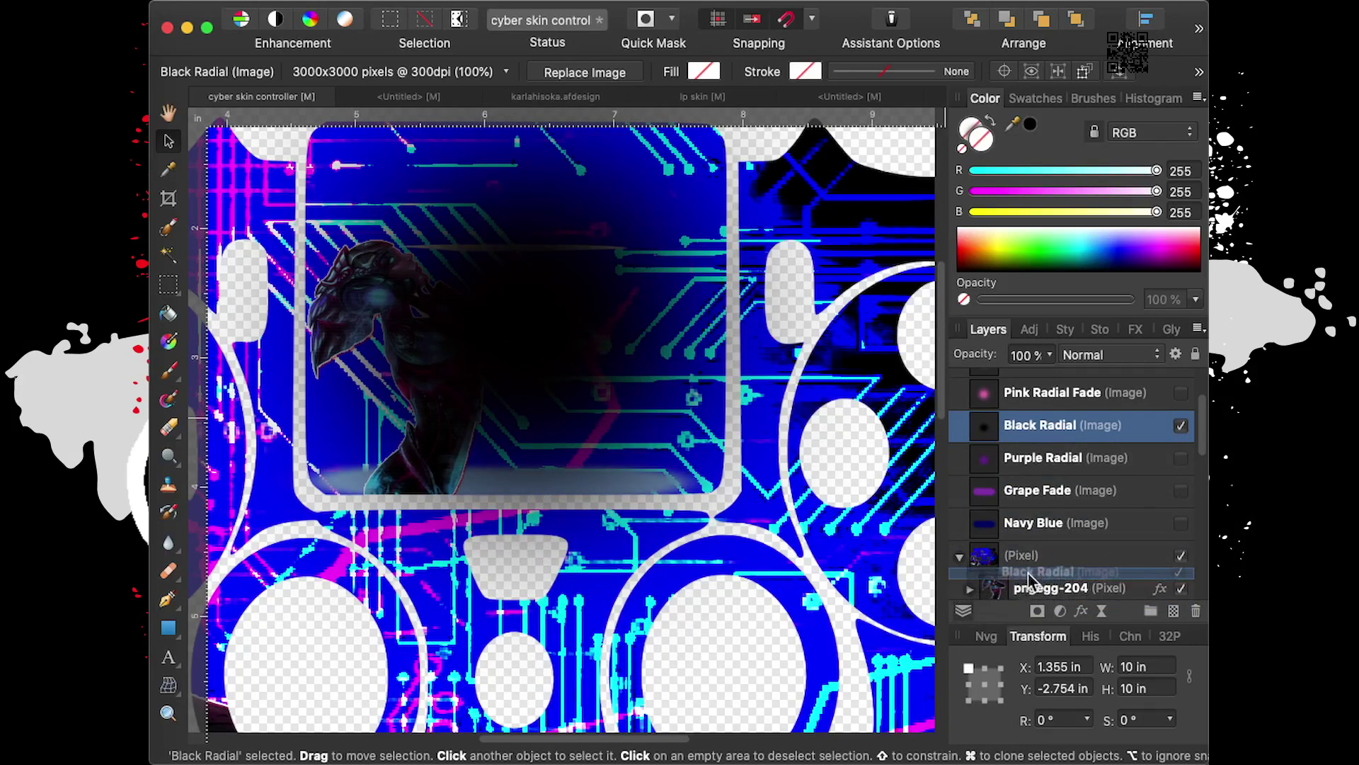
drag(1017, 608, 1027, 571)
scroll(1069, 423, down, 1)
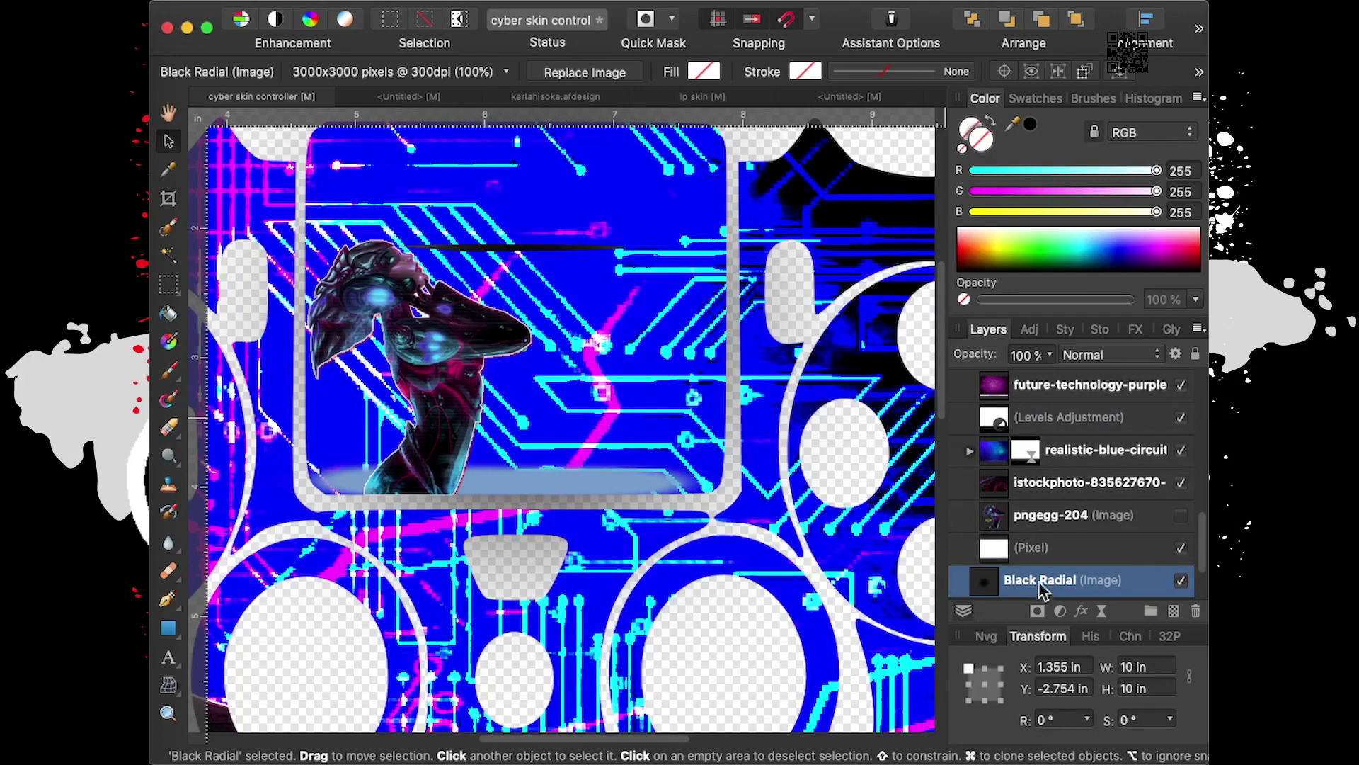
drag(1038, 580, 1061, 411)
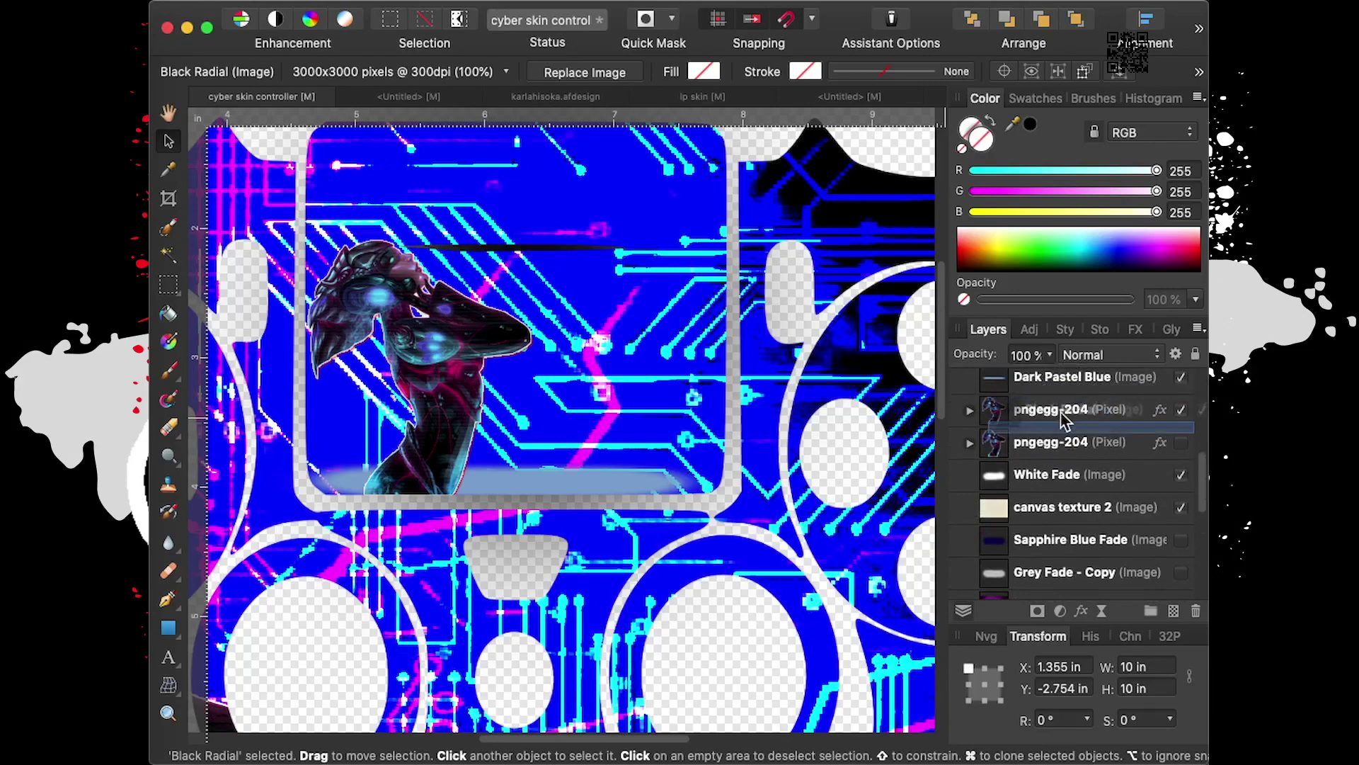
drag(1060, 411, 1086, 477)
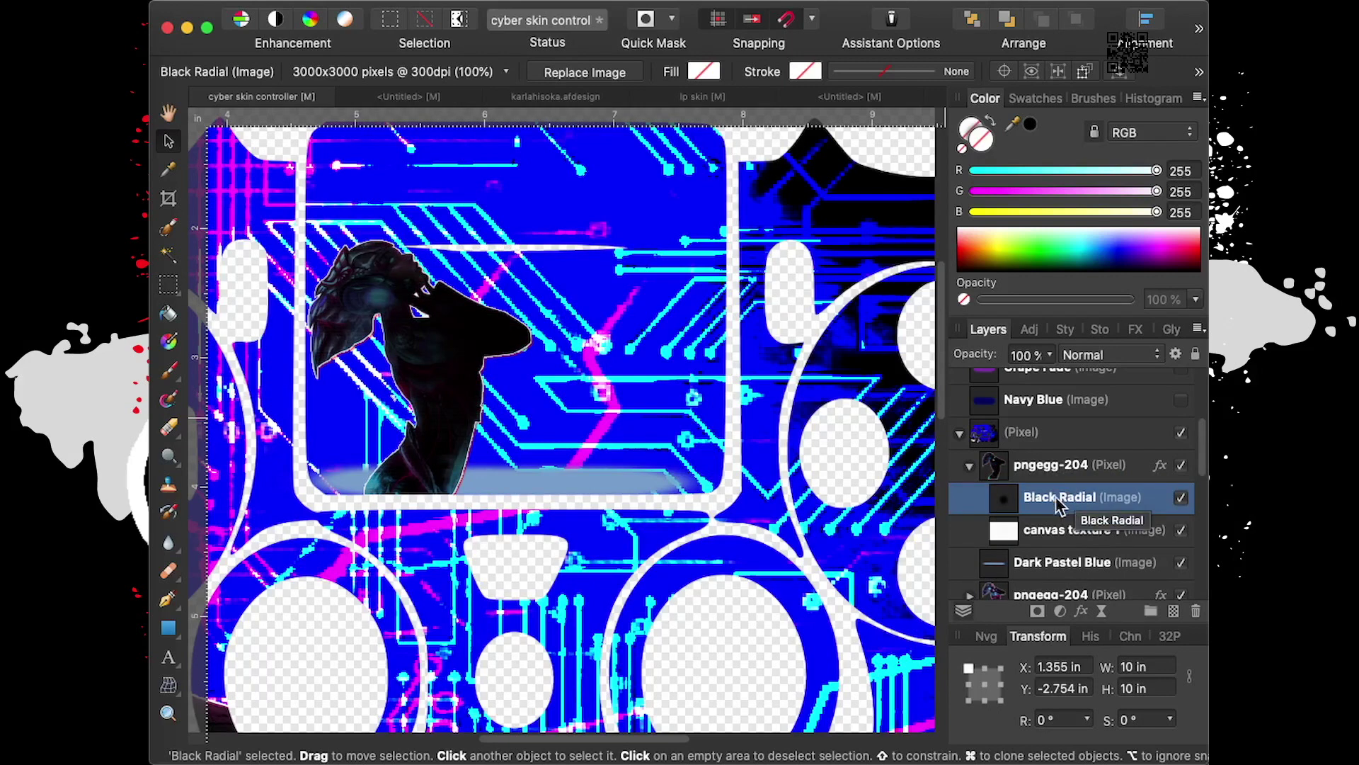
Nest Black Radial under canvas texture 1 in pngegg-204, with Dark Pastel Blue stacked above it
drag(1055, 504, 1038, 553)
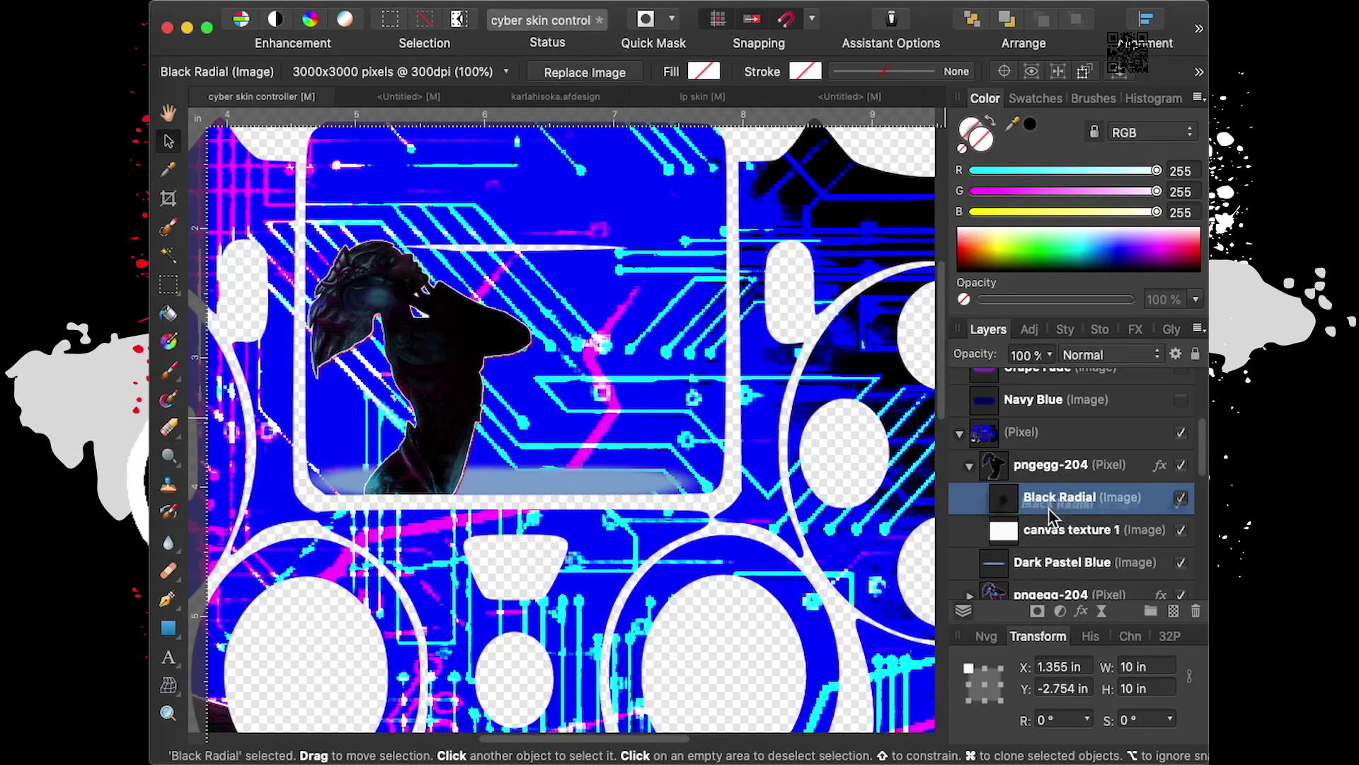
mouse_move(1050, 536)
mouse_down()
mouse_move(1055, 514)
mouse_move(1055, 572)
mouse_up()
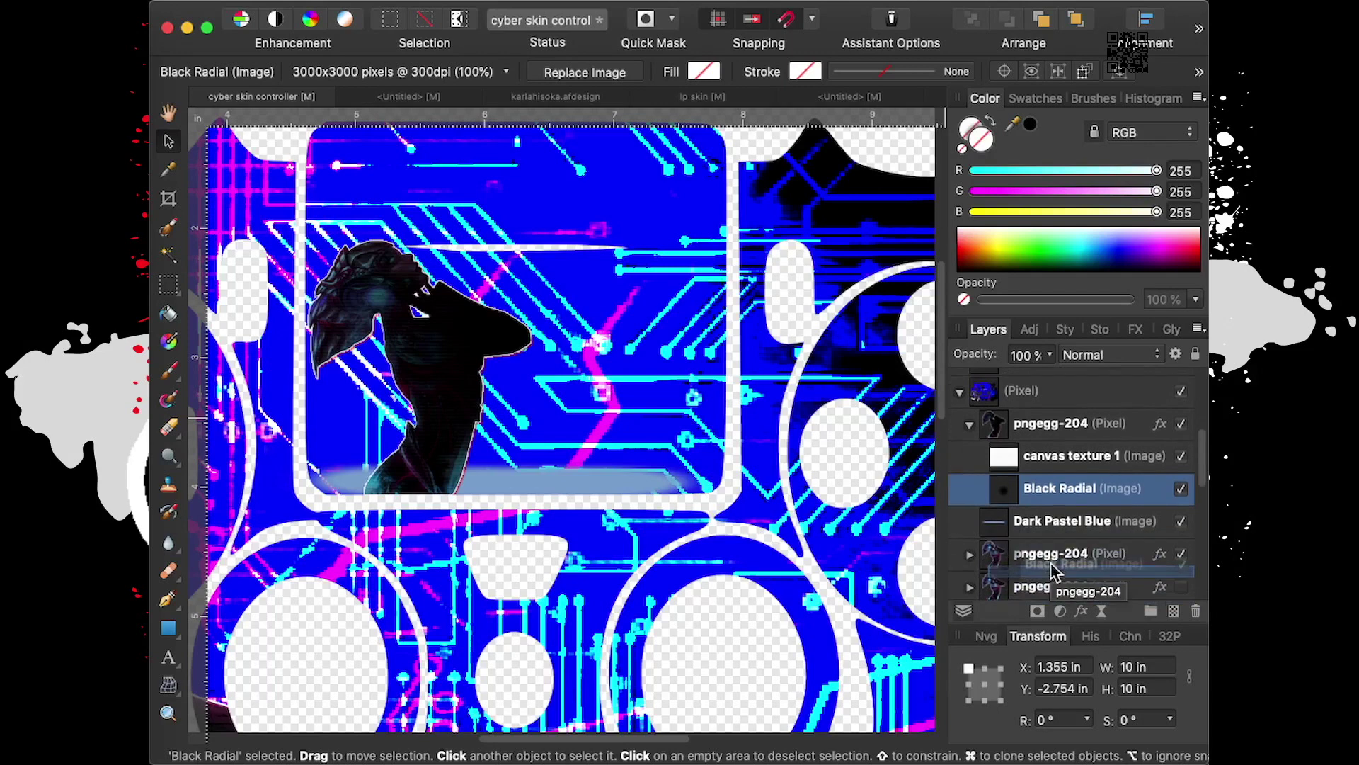
drag(1055, 572, 1078, 435)
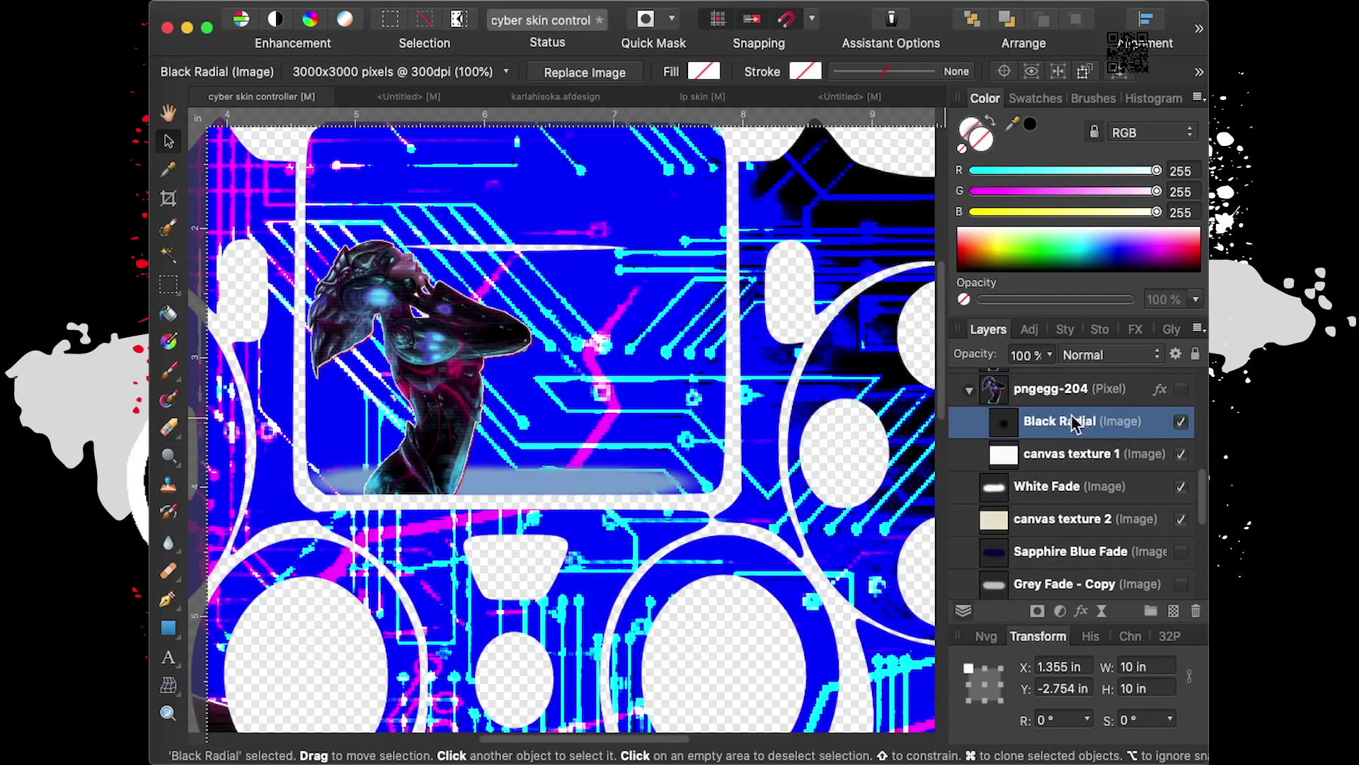
drag(1070, 423, 1038, 538)
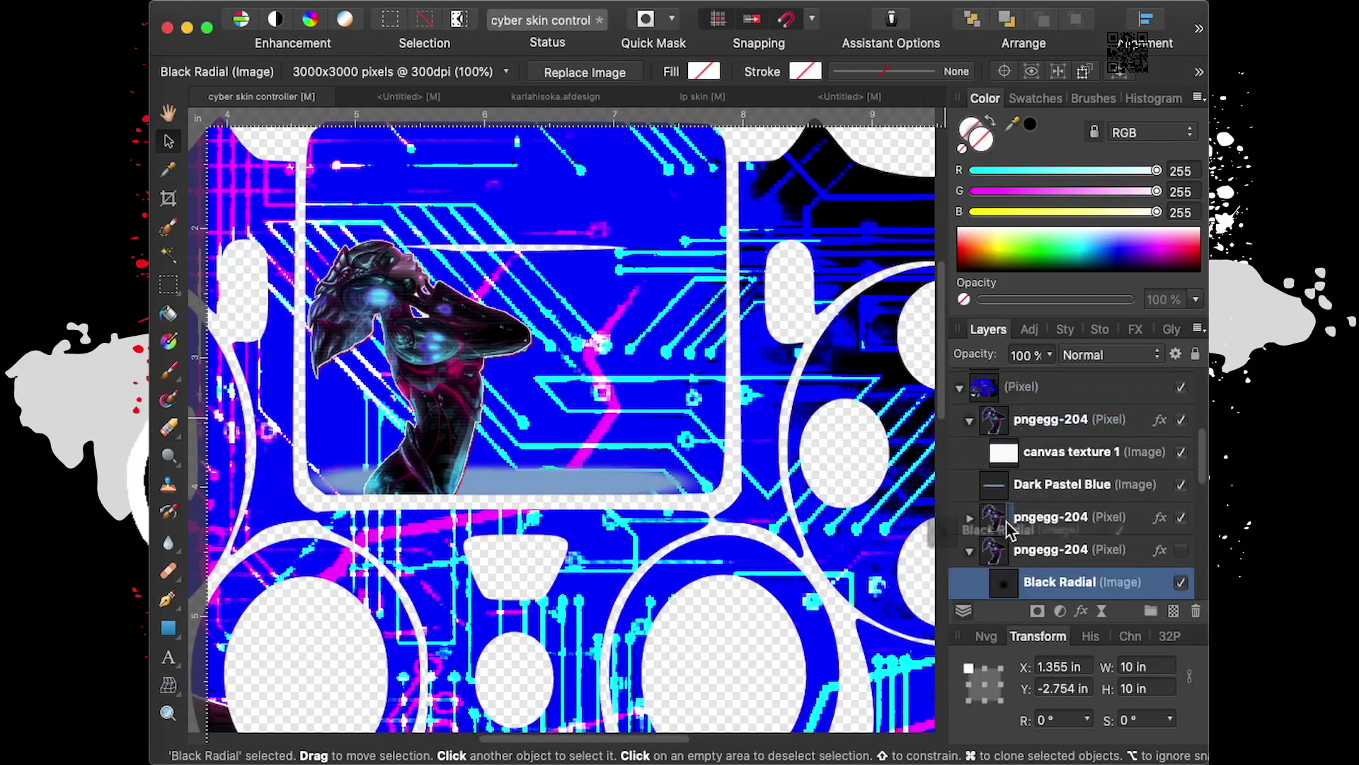
drag(1038, 538, 1076, 545)
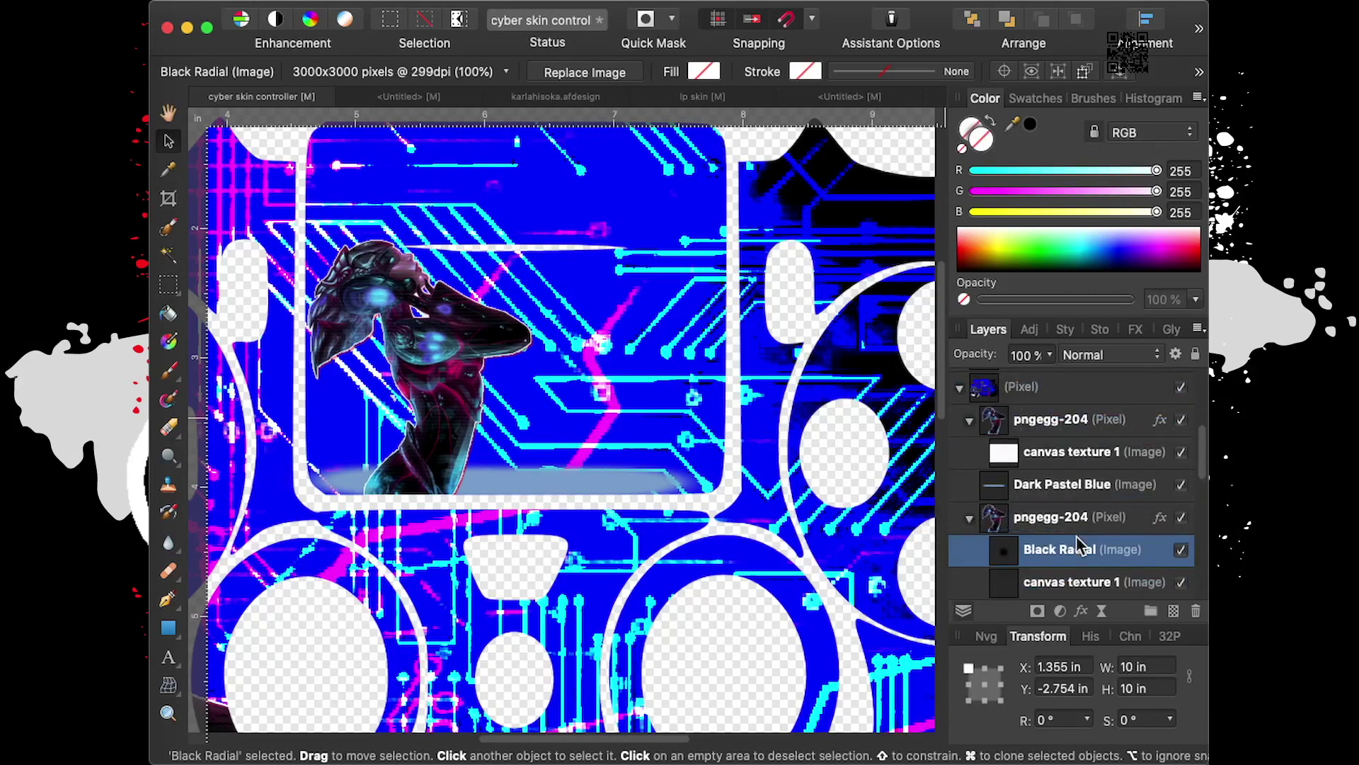
scroll(1077, 532, down, 2)
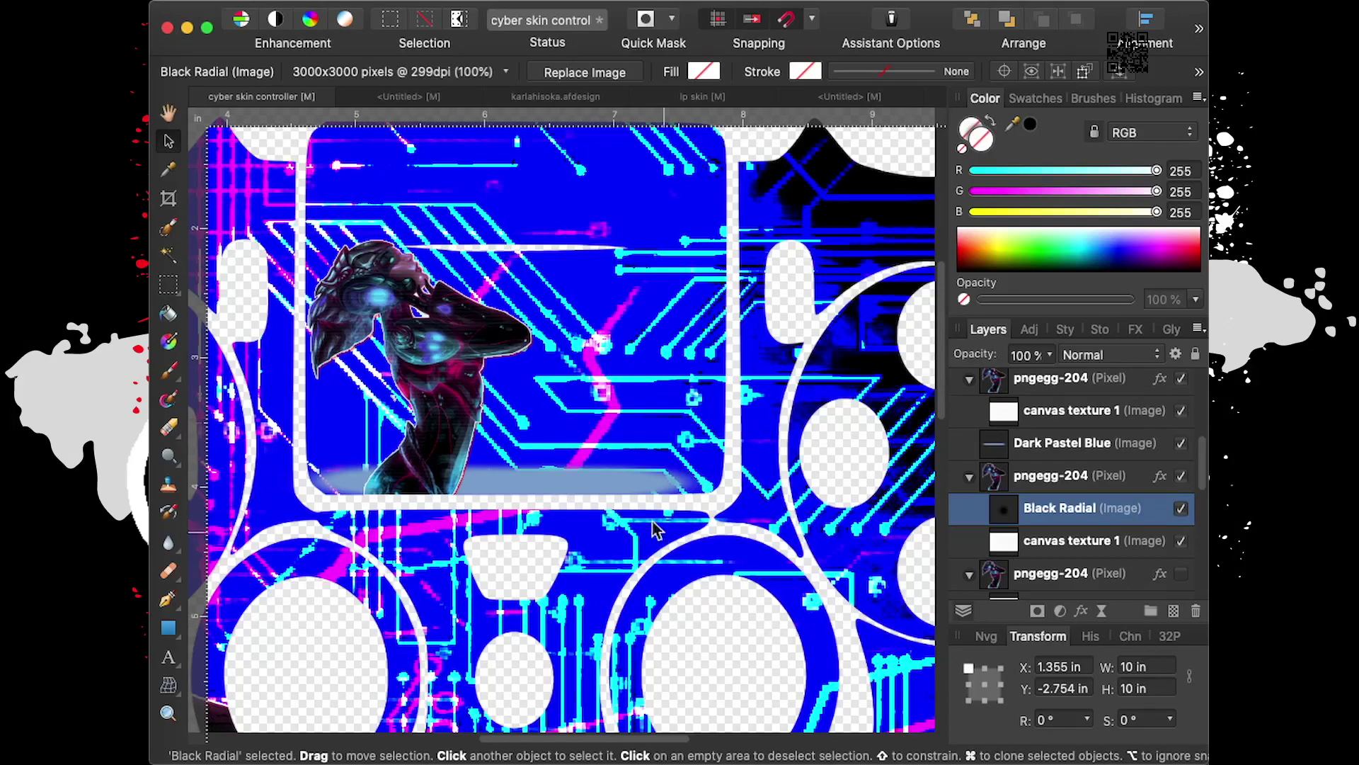
scroll(652, 529, down, 2)
scroll(644, 510, down, 2)
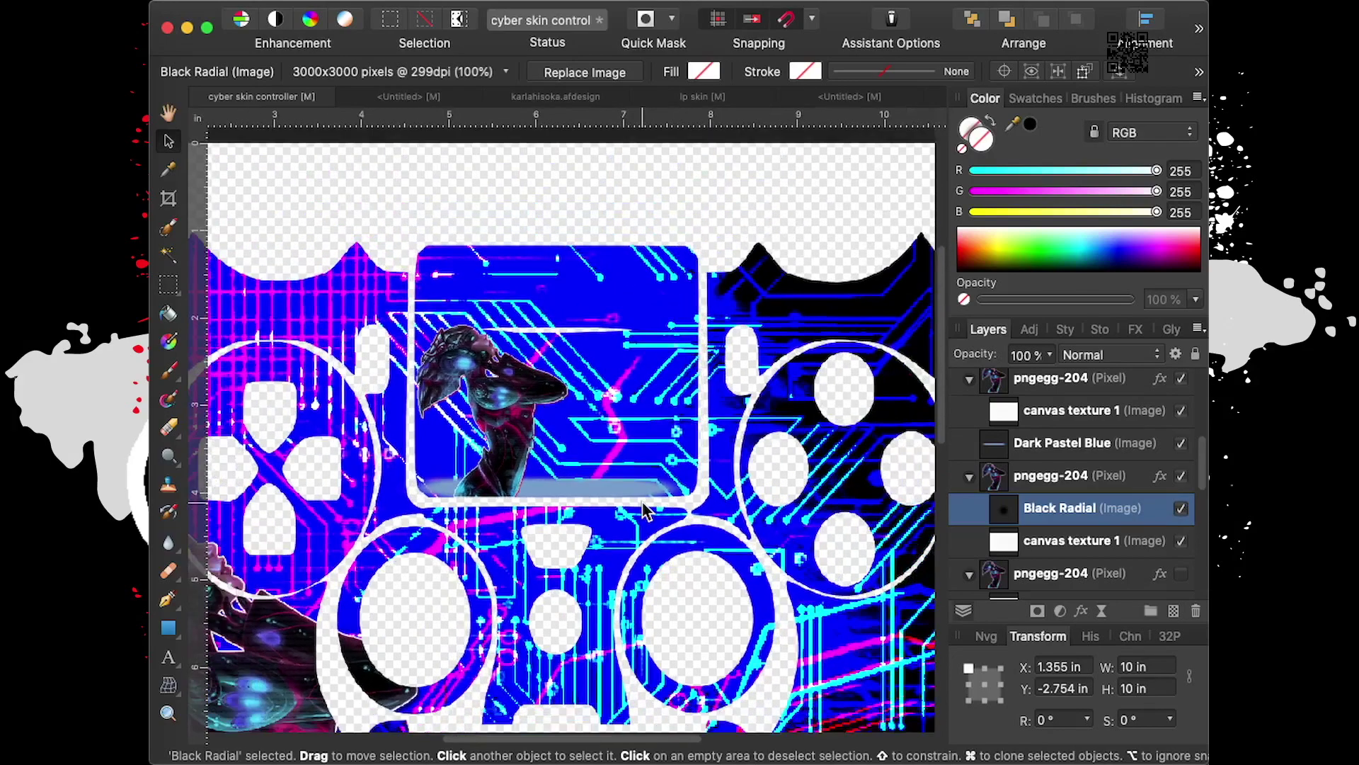
scroll(645, 509, up, 1)
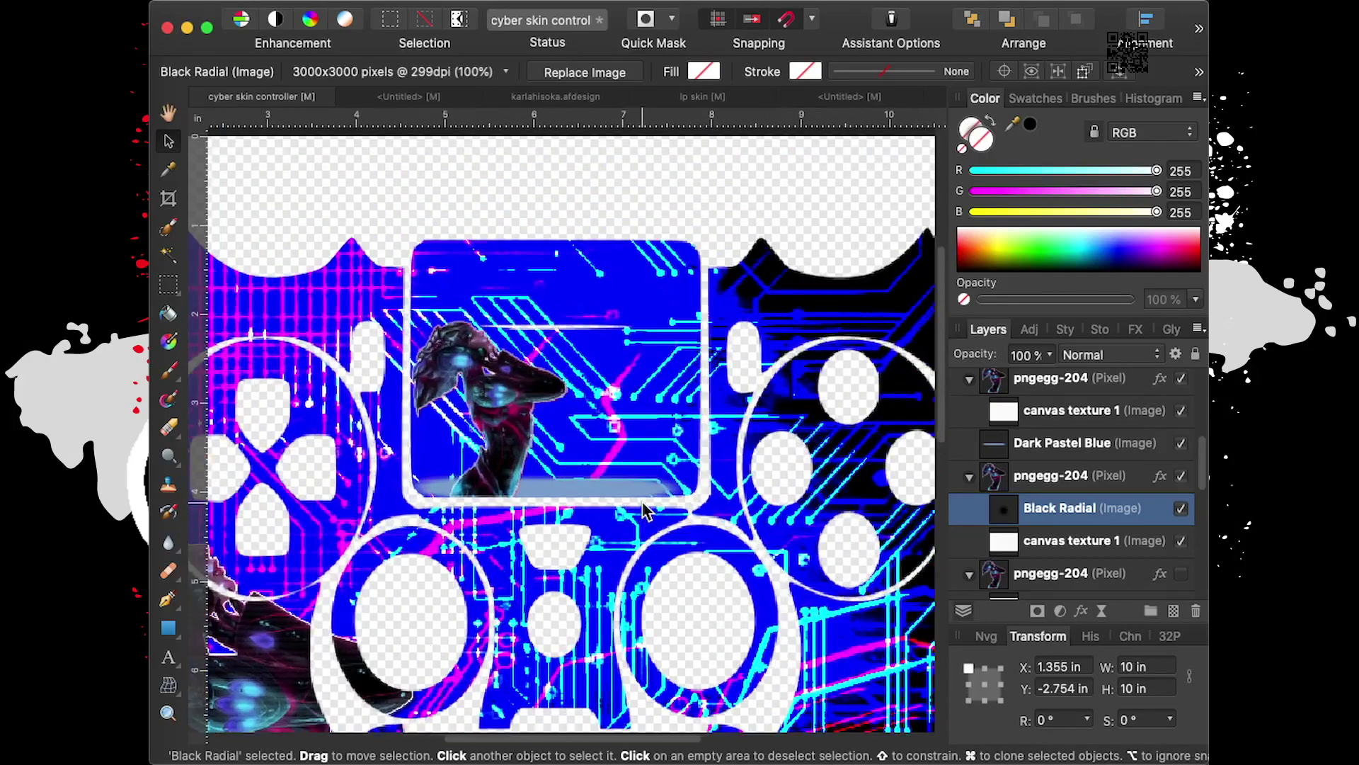
scroll(655, 507, up, 1)
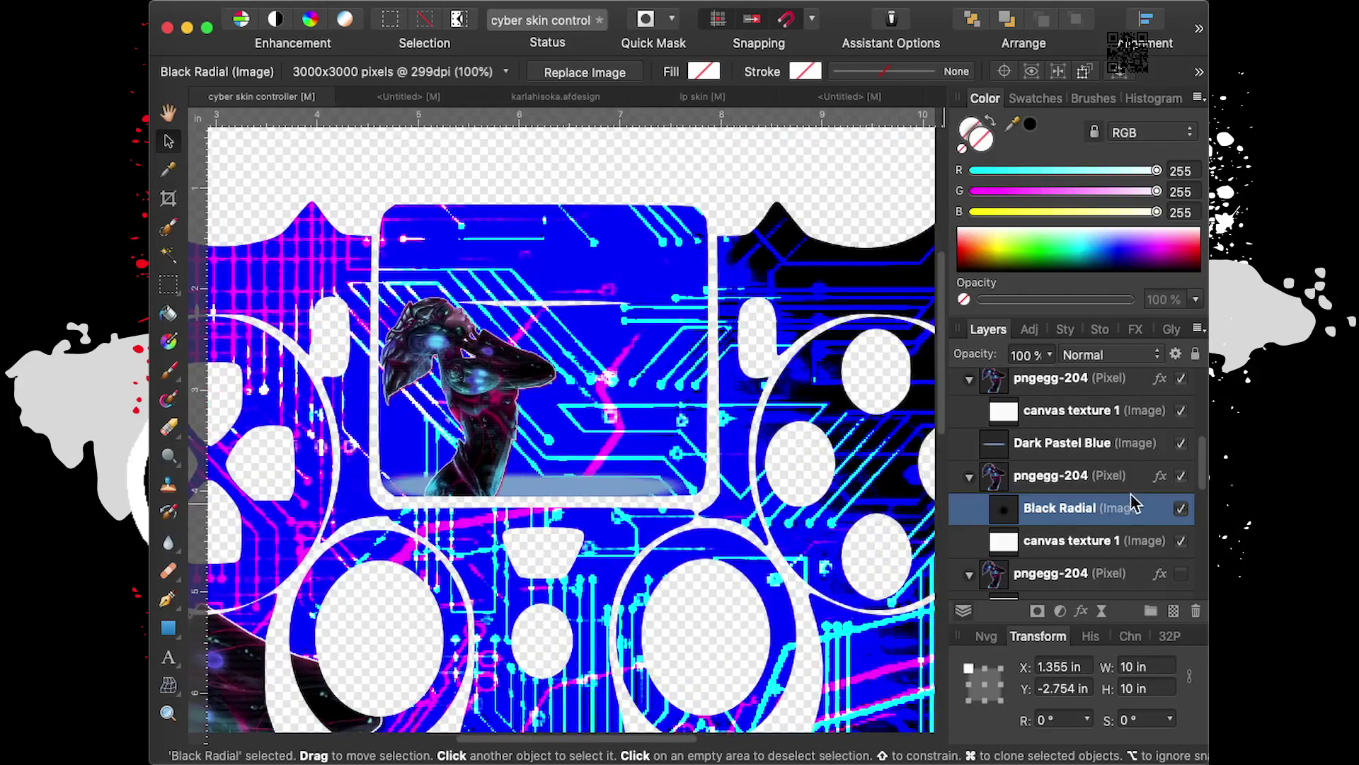
drag(1032, 508, 1076, 421)
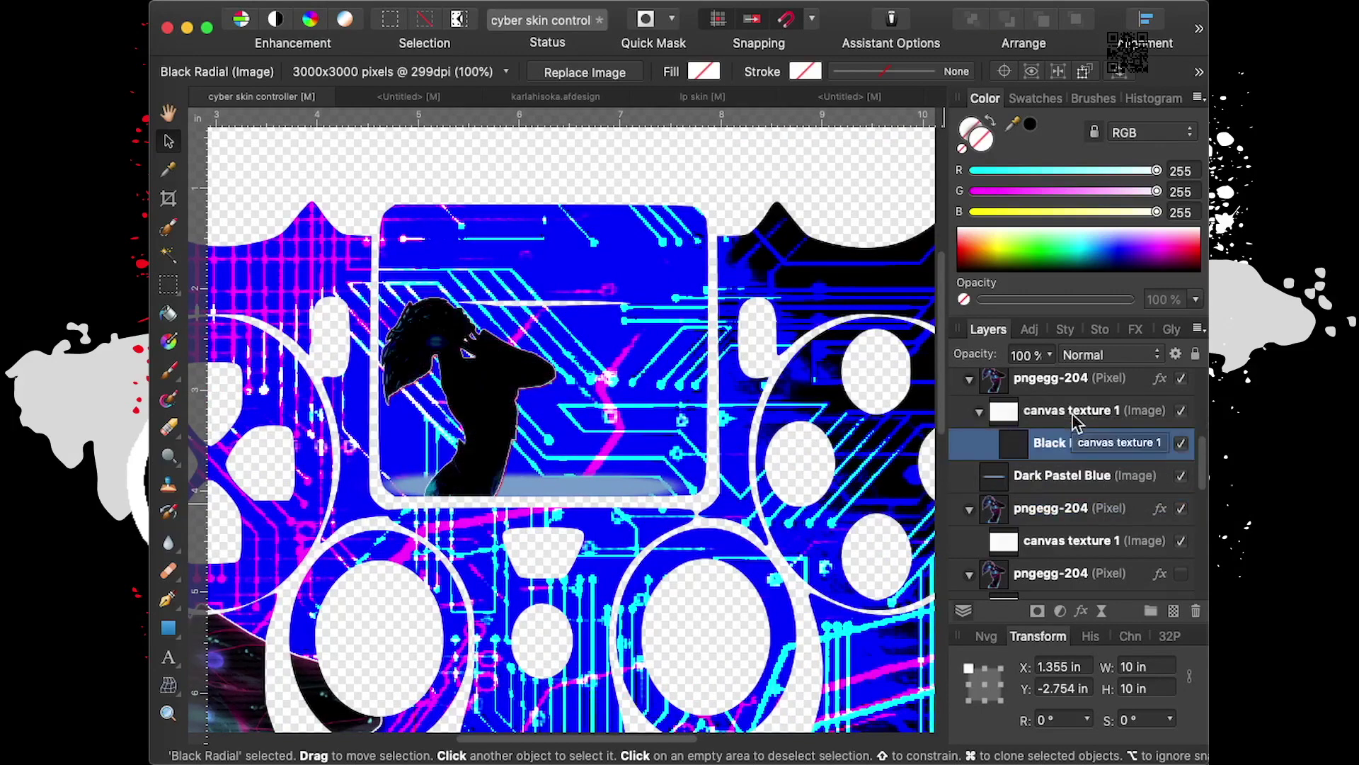
mouse_move(1053, 438)
mouse_down()
mouse_move(1023, 395)
mouse_move(1007, 409)
mouse_up()
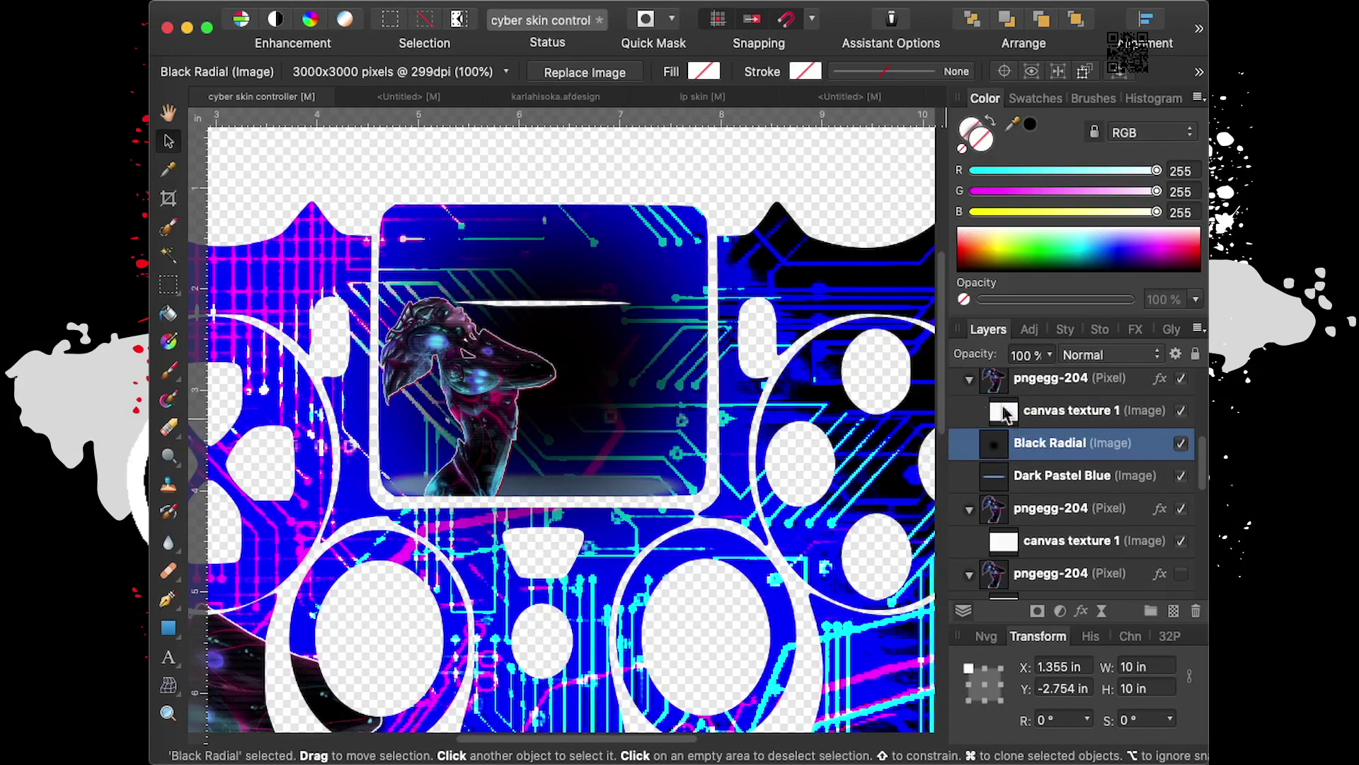
drag(1052, 470, 1059, 434)
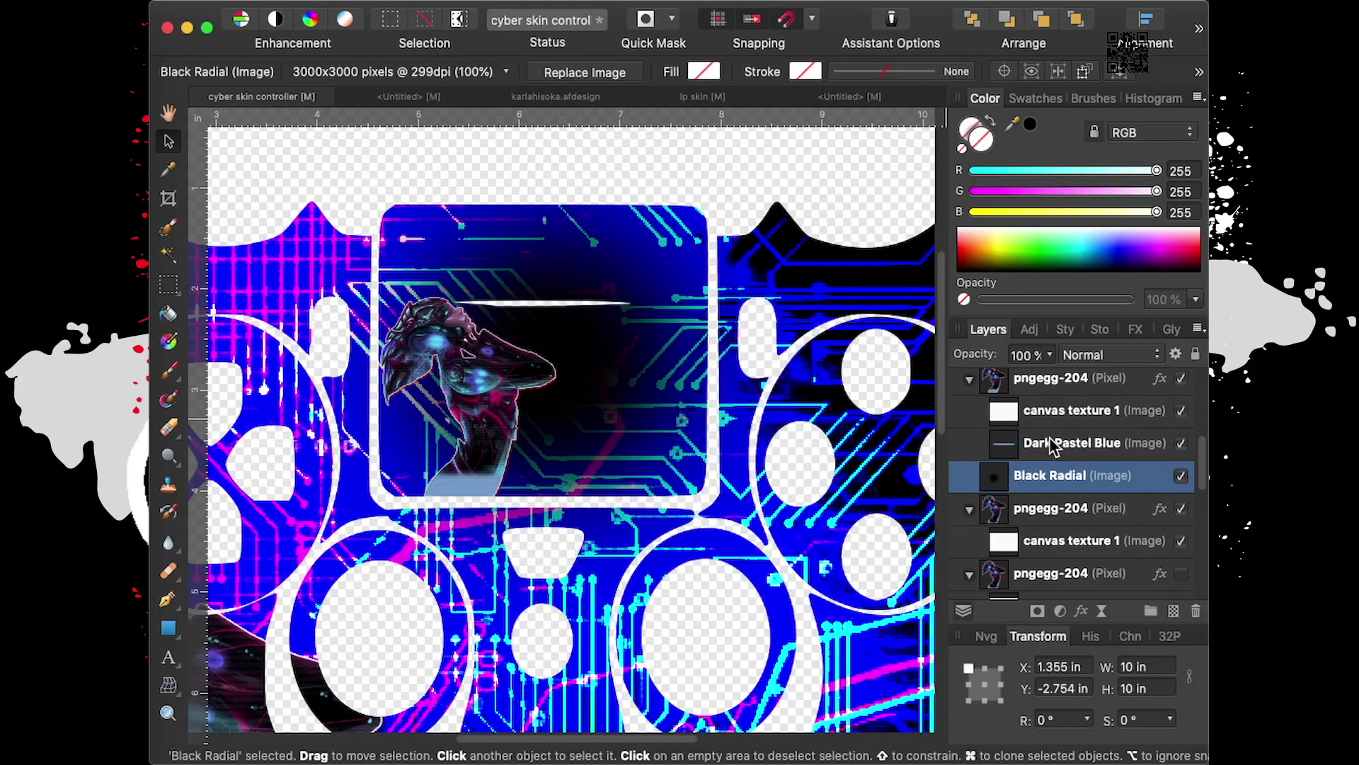
Reselect Black Radial and shrink it to about 8 inches, shifting it left and down
scroll(443, 357, up, 5)
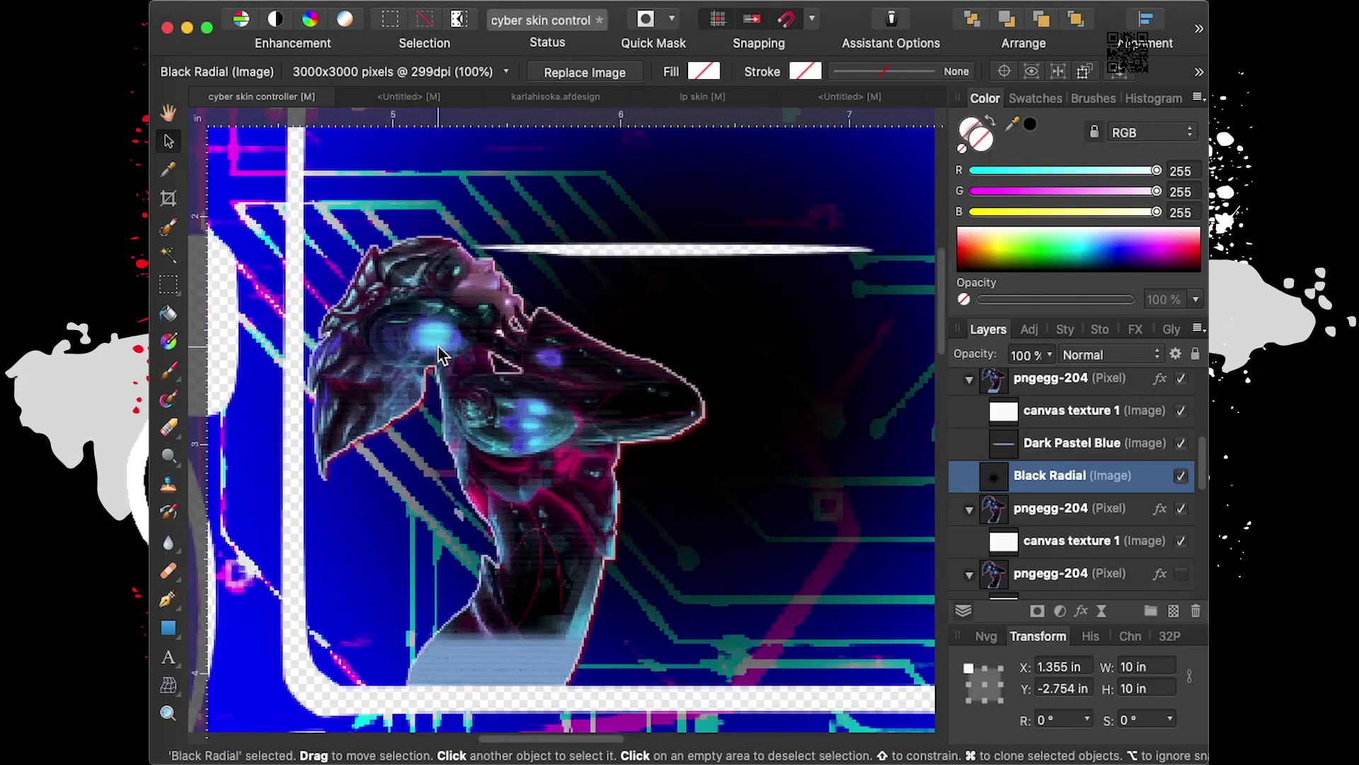
scroll(600, 340, down, 1)
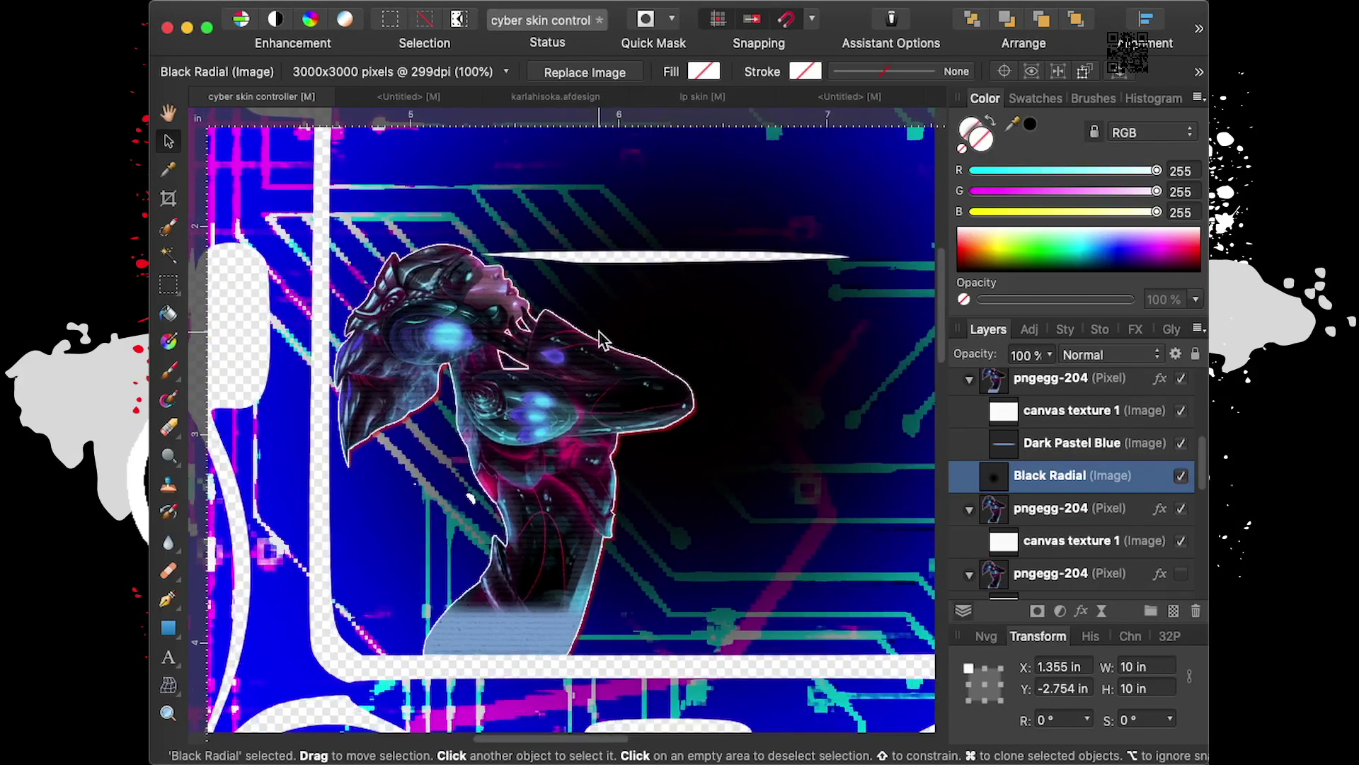
scroll(637, 338, down, 1)
scroll(674, 337, down, 1)
scroll(820, 354, down, 1)
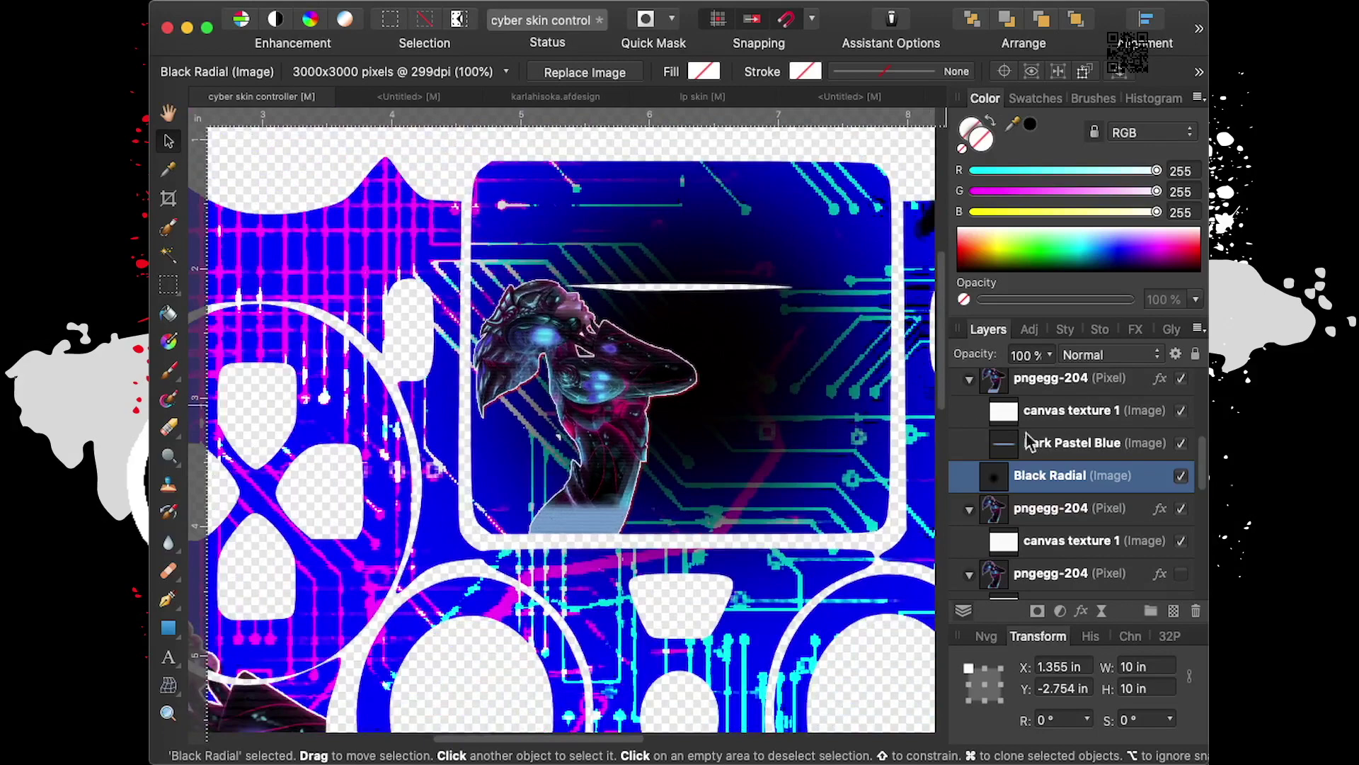
double_click(1086, 468)
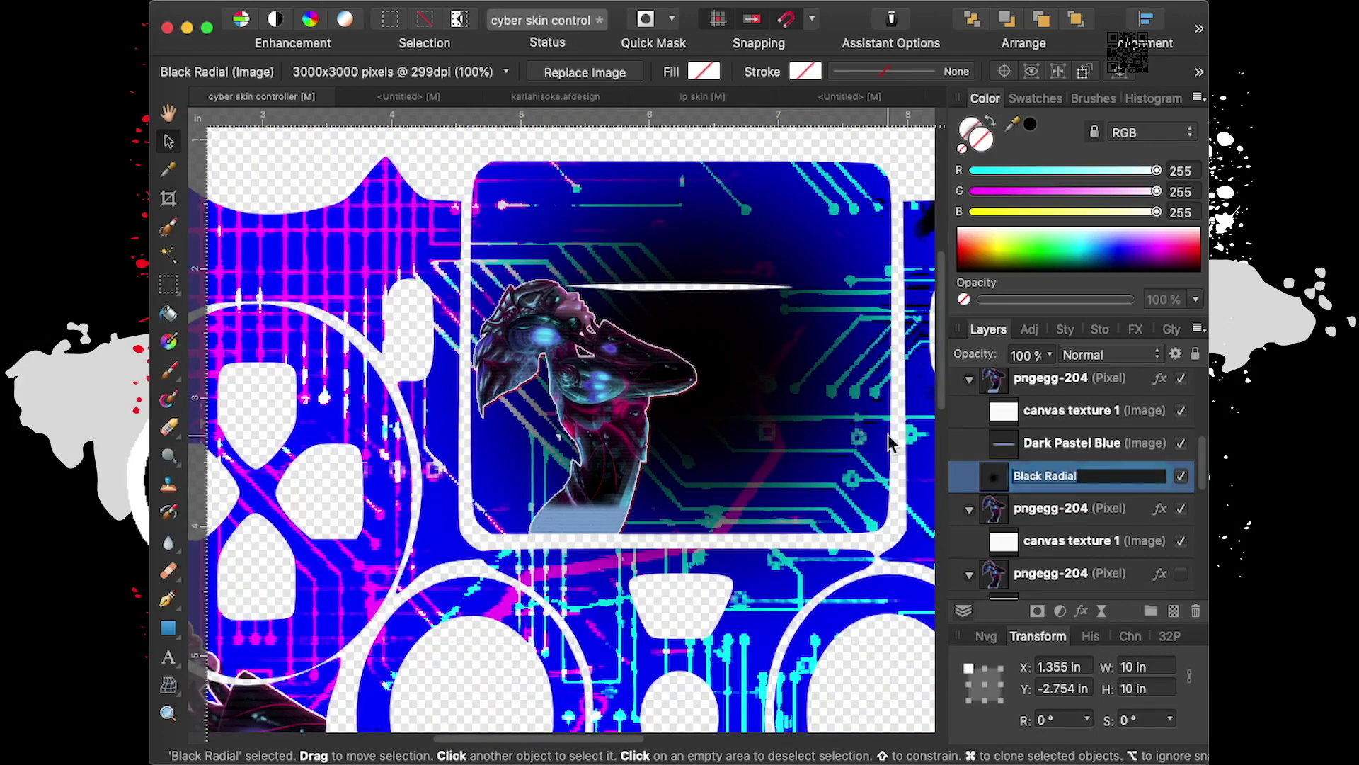
click(1047, 445)
click(1015, 478)
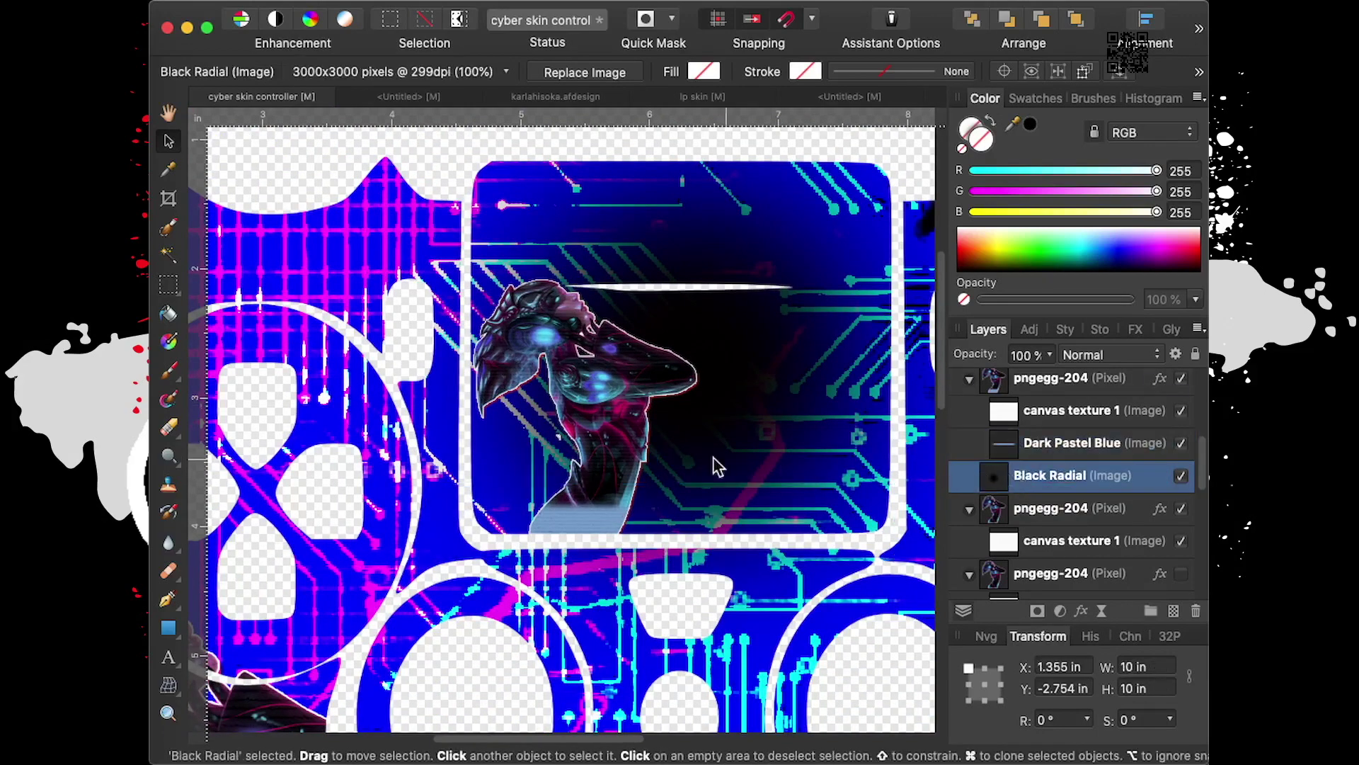
scroll(637, 340, down, 1)
scroll(651, 330, down, 1)
scroll(652, 327, down, 1)
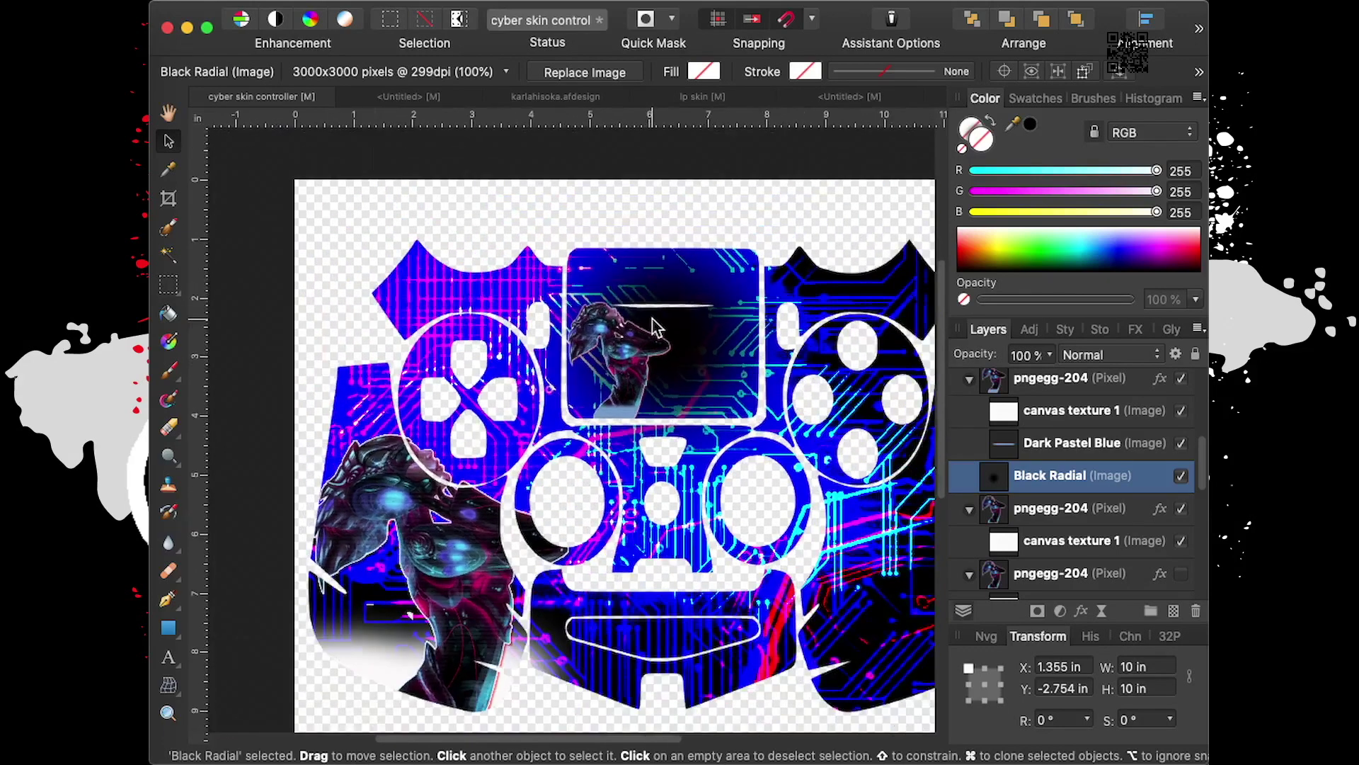
drag(376, 607, 495, 487)
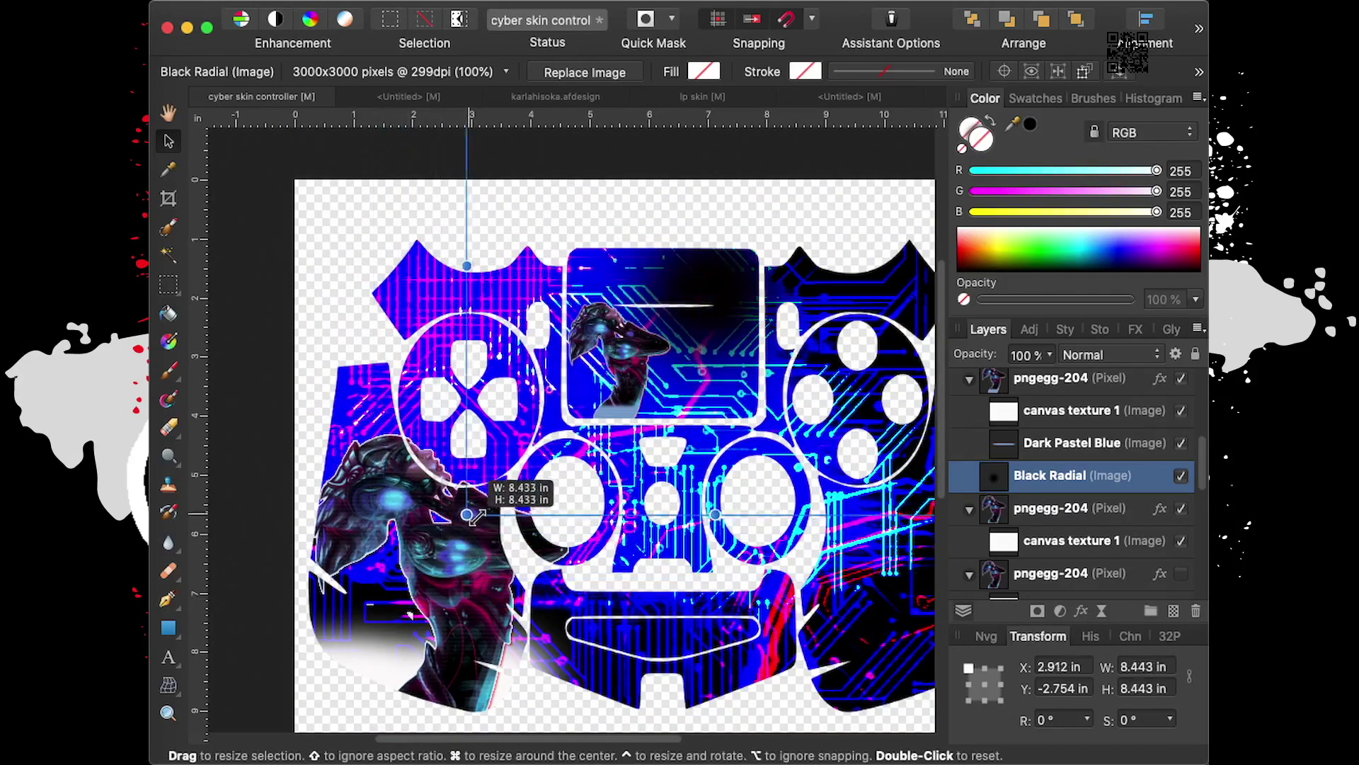
drag(722, 273, 627, 351)
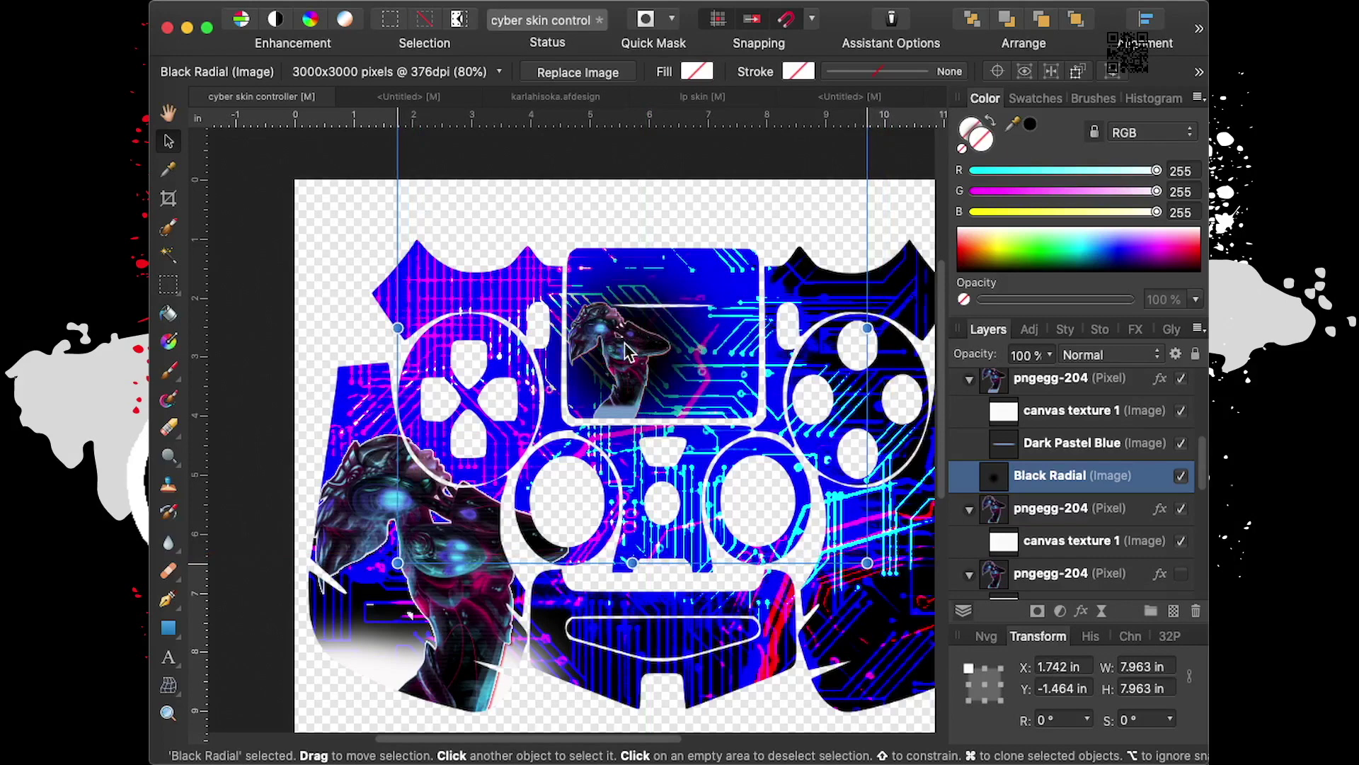
drag(398, 562, 408, 553)
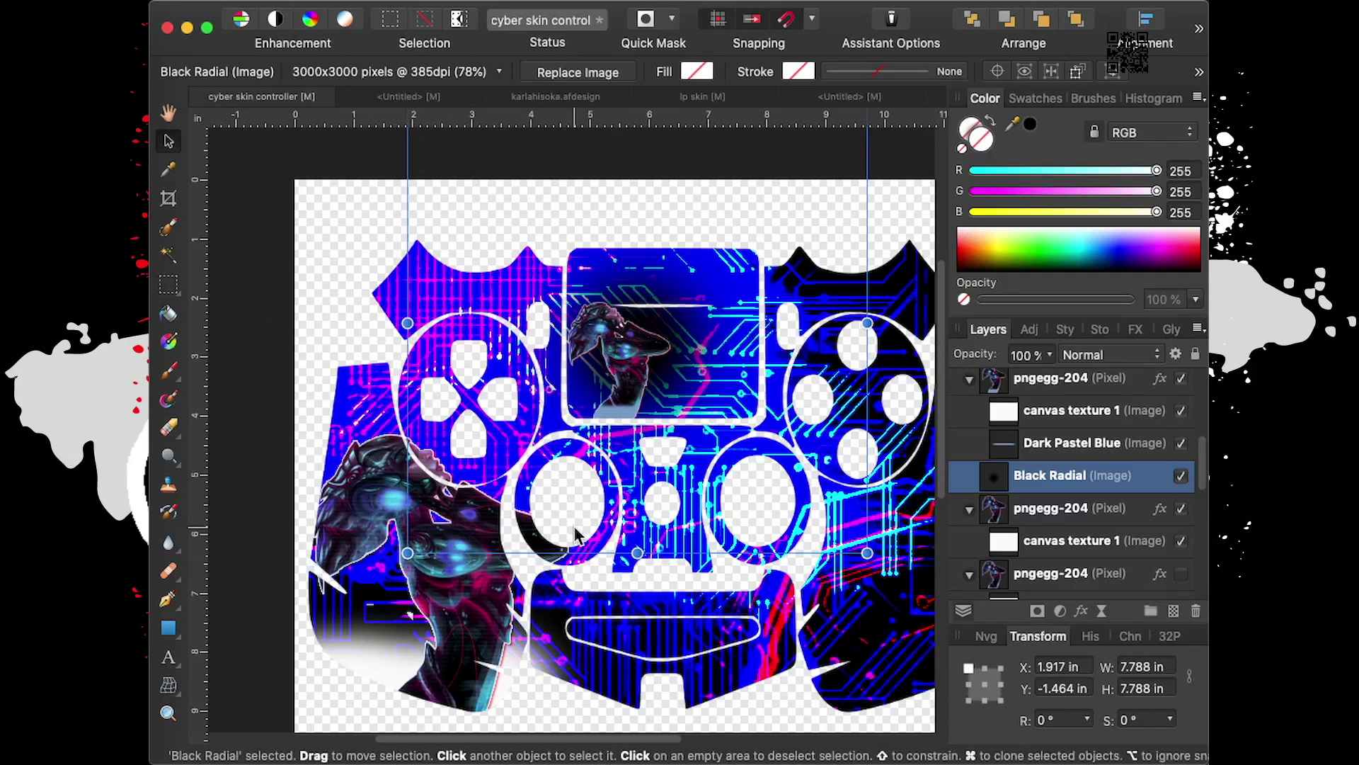
Shrink the Black Radial glow to about 6 inches and place it behind the top-centre cyborg
scroll(644, 426, up, 2)
scroll(644, 426, up, 2)
scroll(658, 414, up, 3)
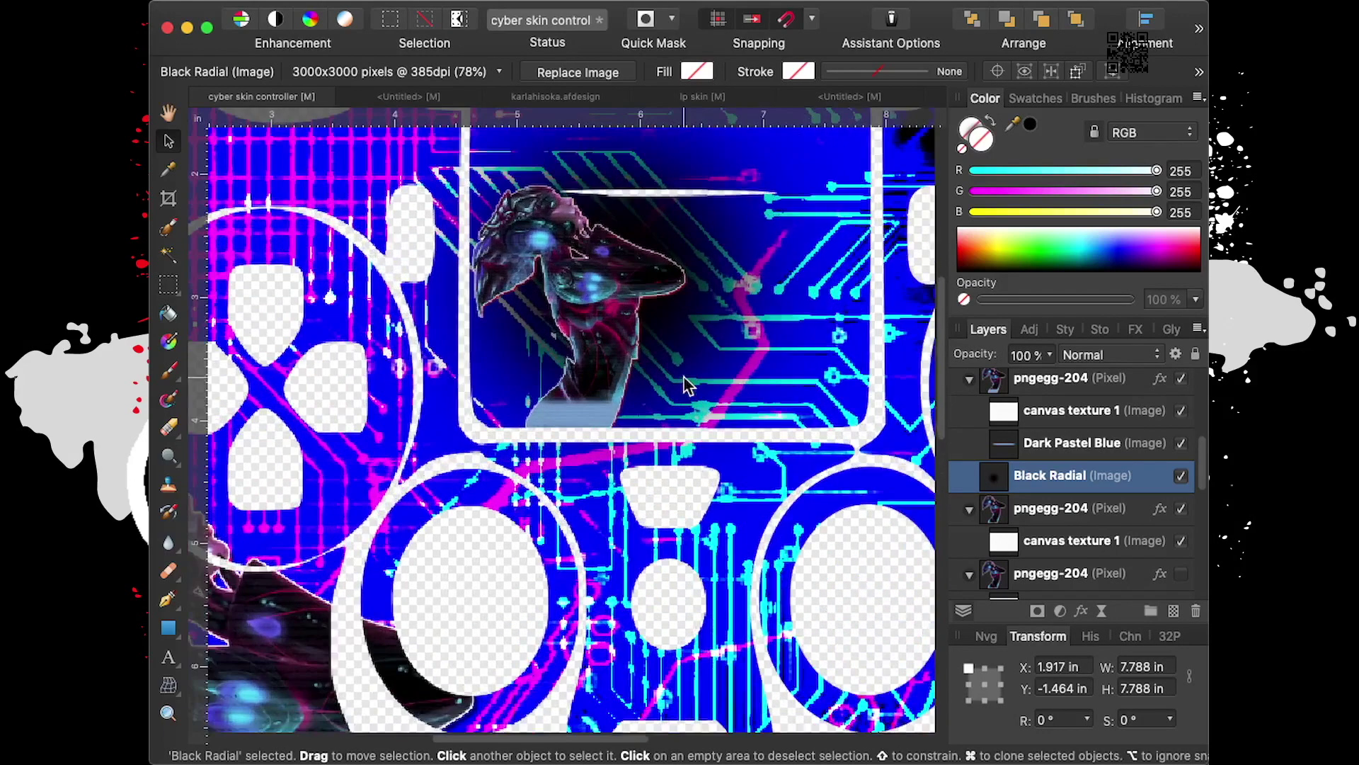
scroll(944, 361, up, 3)
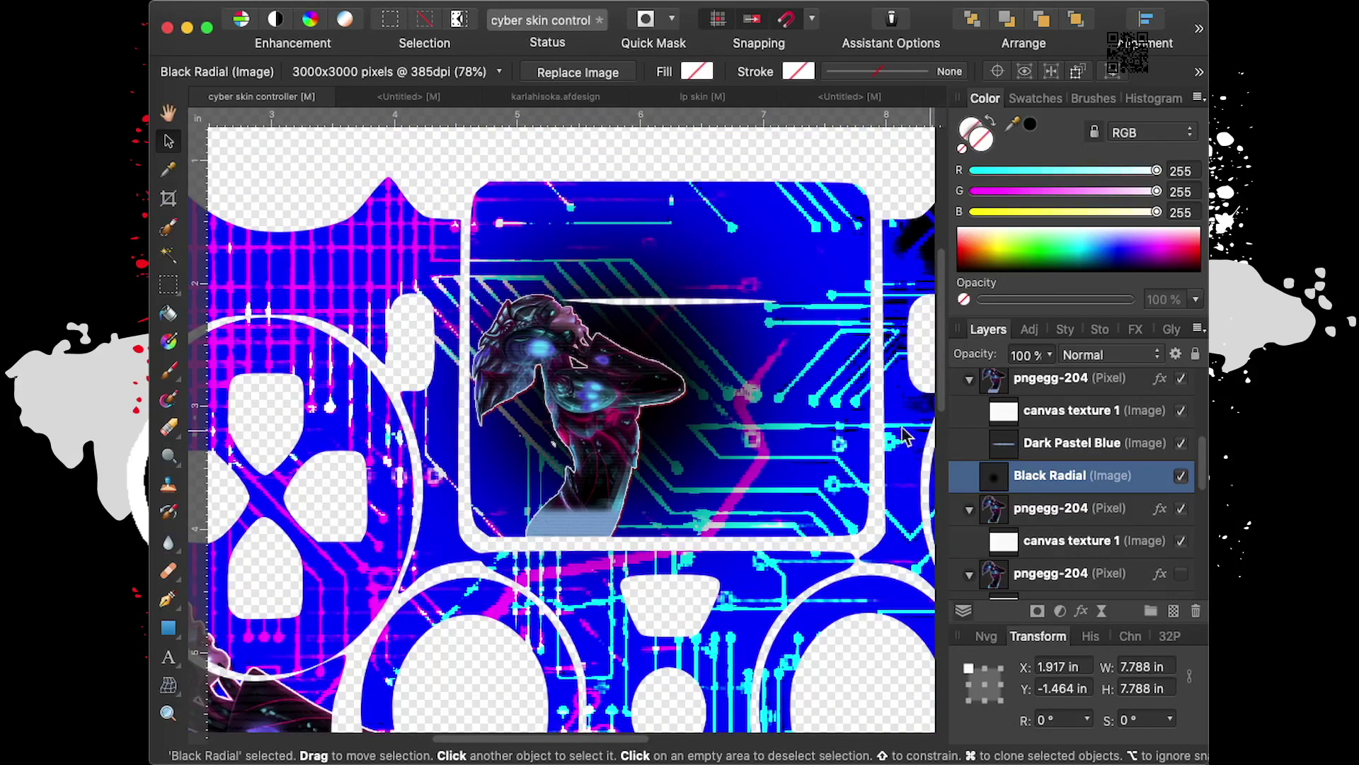
scroll(623, 404, down, 3)
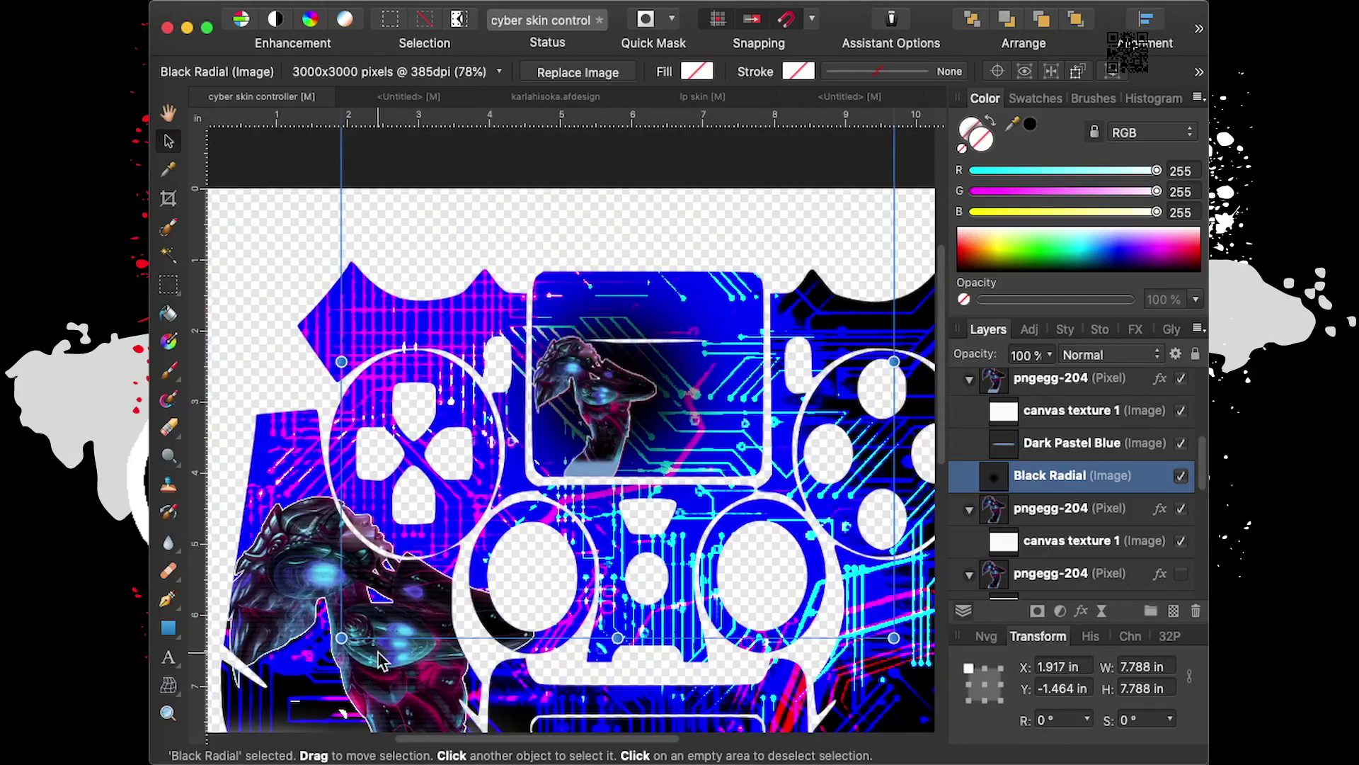
mouse_move(350, 648)
mouse_down()
mouse_move(400, 600)
mouse_move(478, 461)
mouse_up()
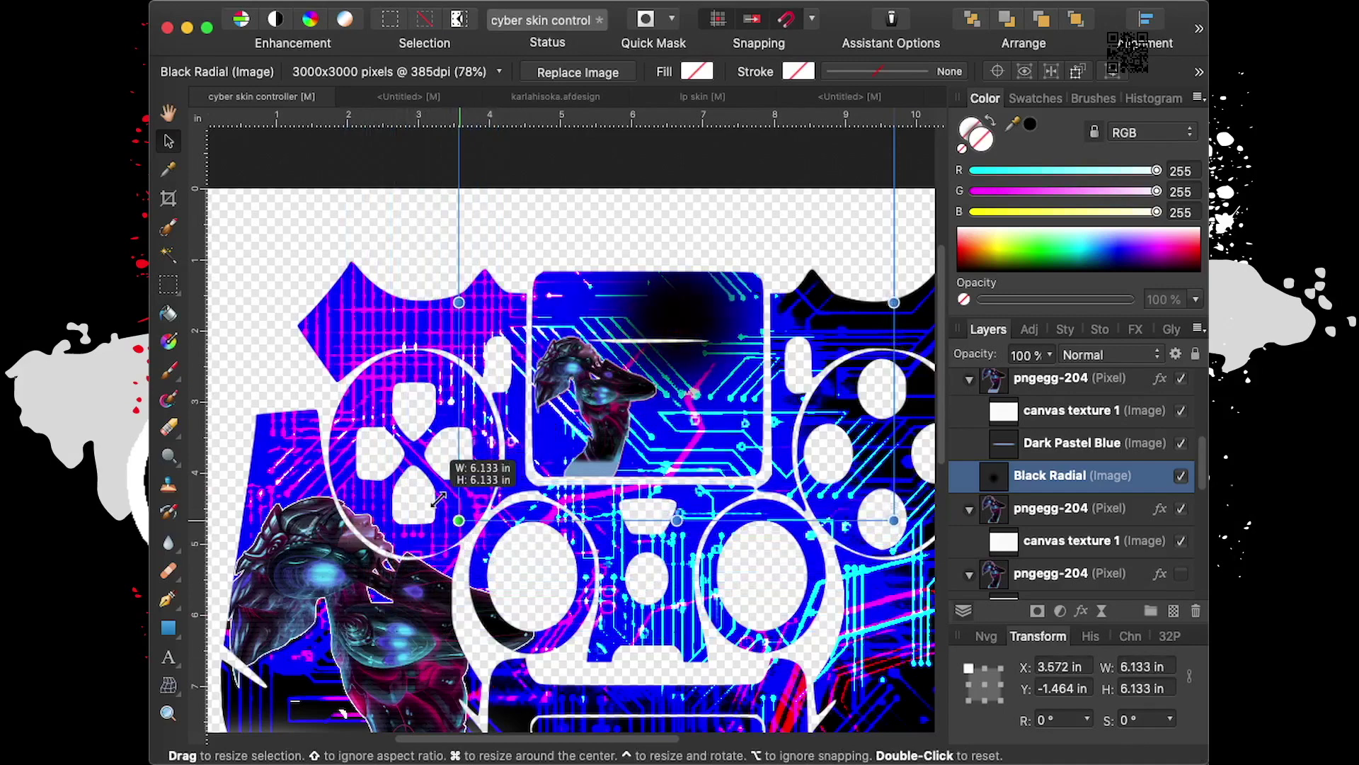
drag(479, 461, 440, 501)
drag(654, 326, 606, 398)
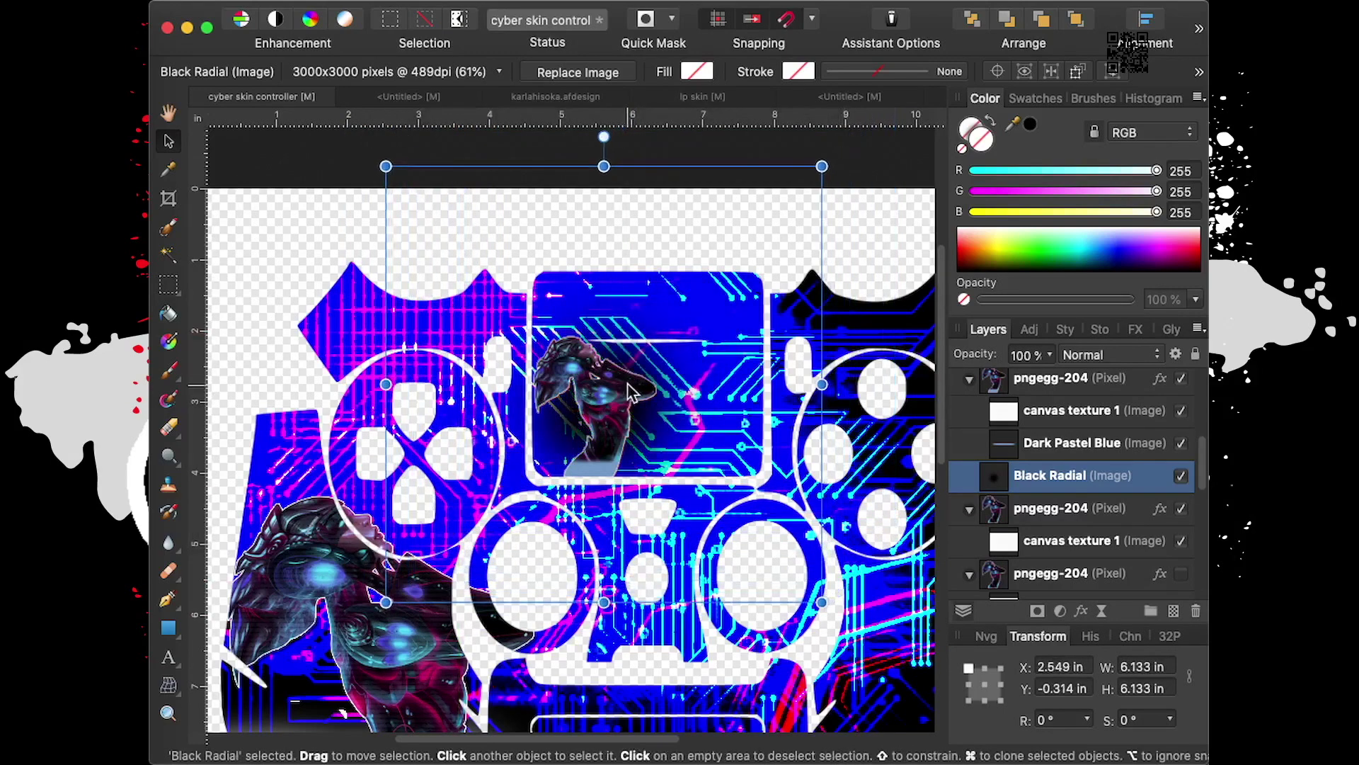
scroll(609, 396, up, 2)
scroll(623, 389, up, 2)
scroll(633, 385, up, 2)
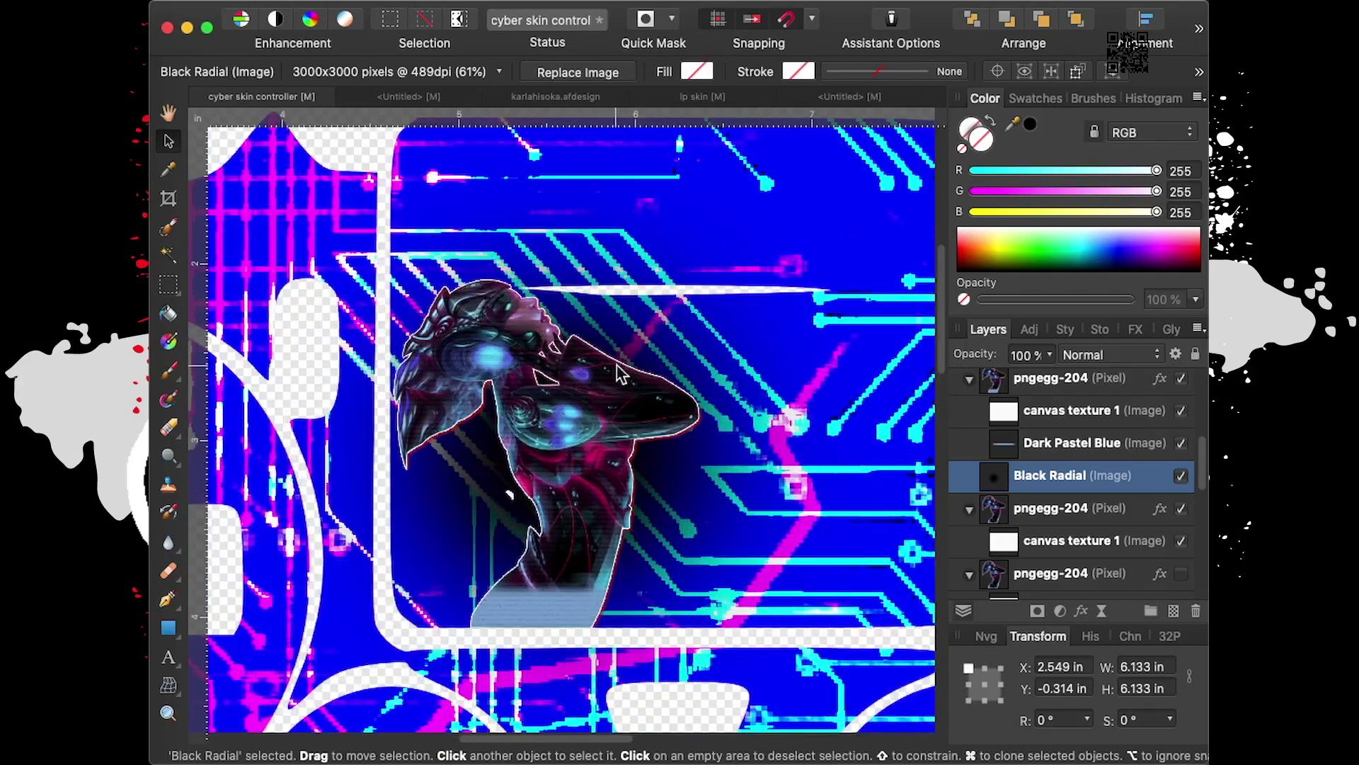
scroll(627, 368, down, 2)
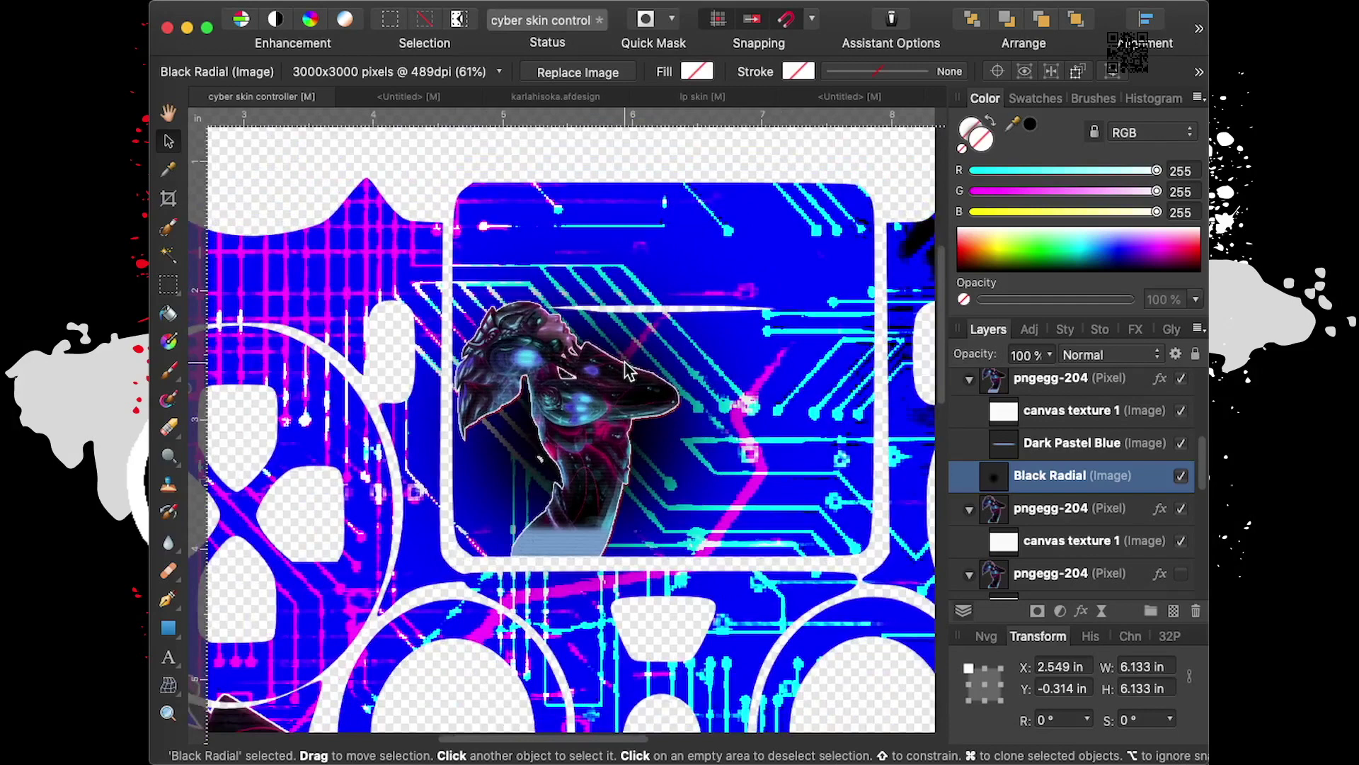
scroll(627, 368, down, 3)
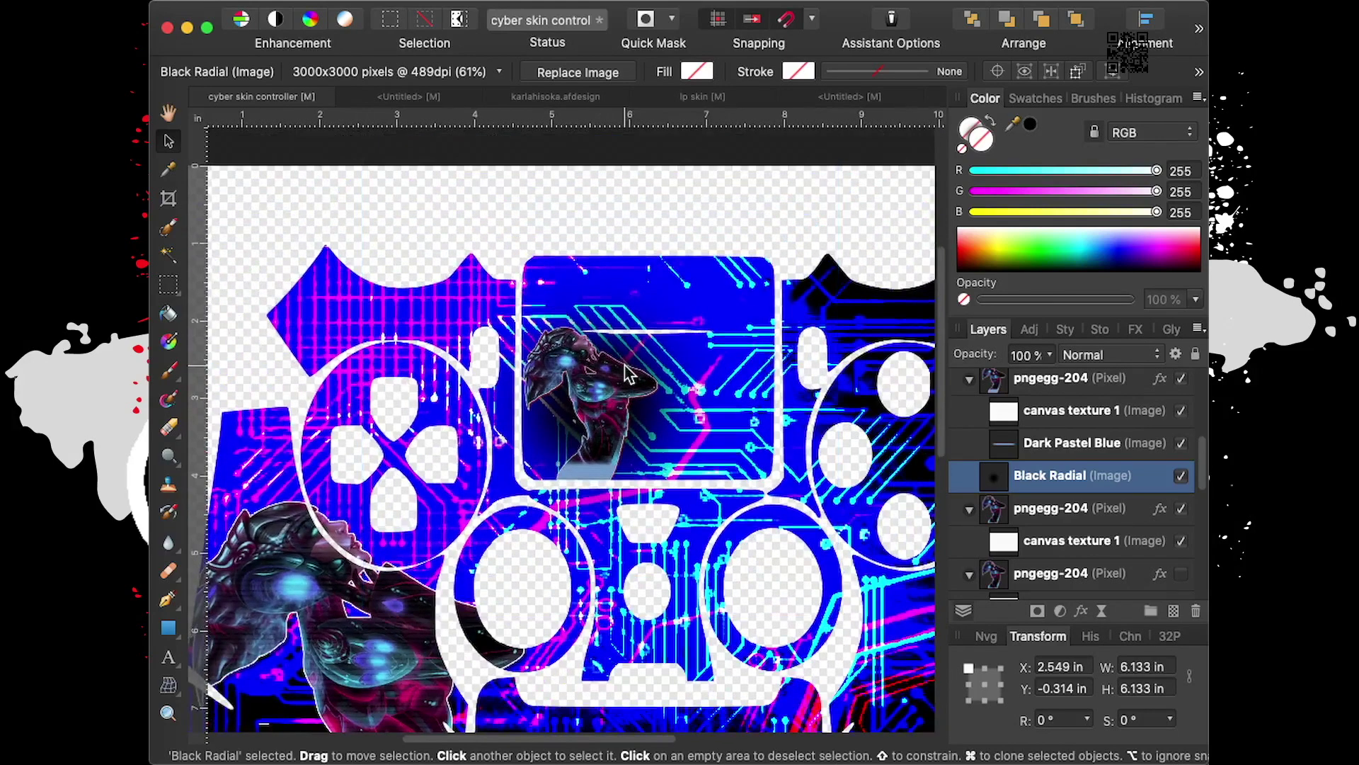
drag(666, 739, 726, 739)
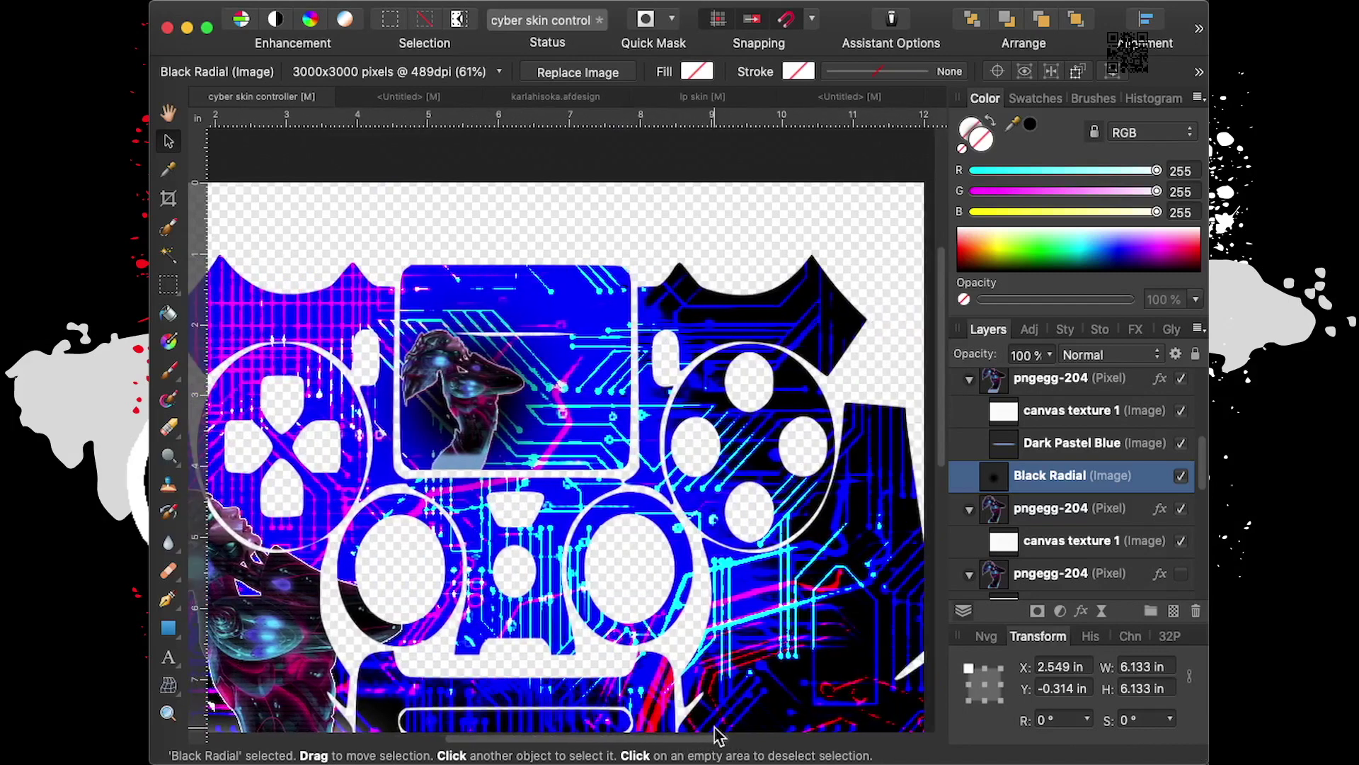
scroll(1083, 431, up, 5)
Show the Purple Radial glow, moving and enlarging it over the skin's top-left
click(1082, 420)
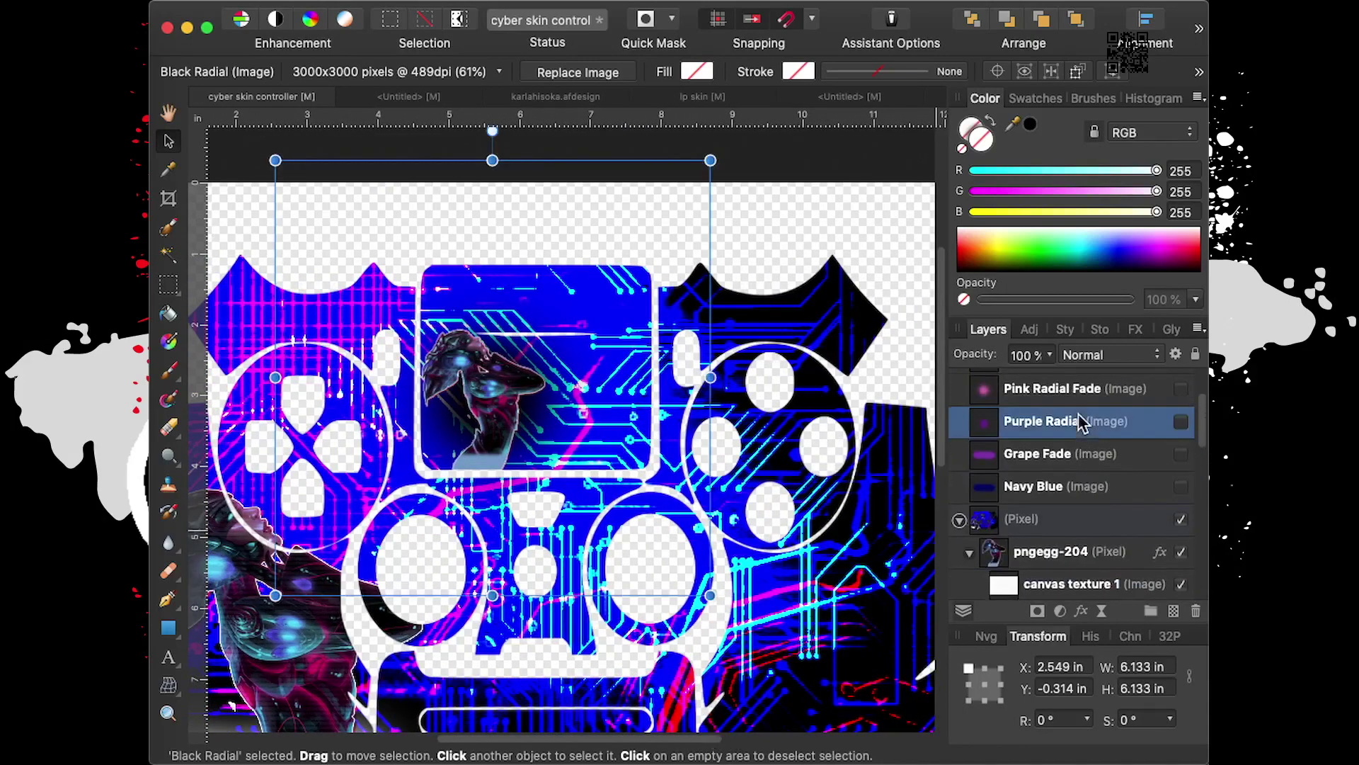
click(1180, 424)
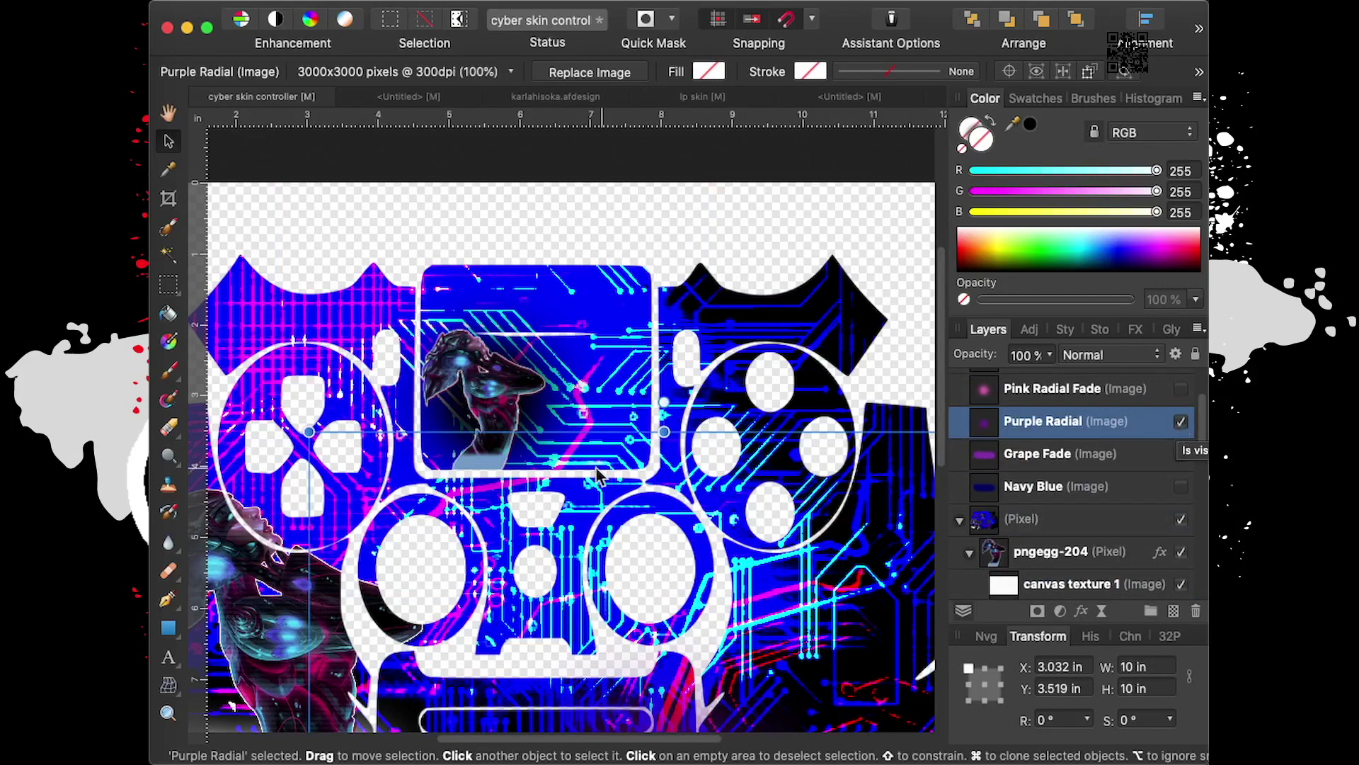
scroll(613, 480, down, 3)
scroll(595, 474, down, 1)
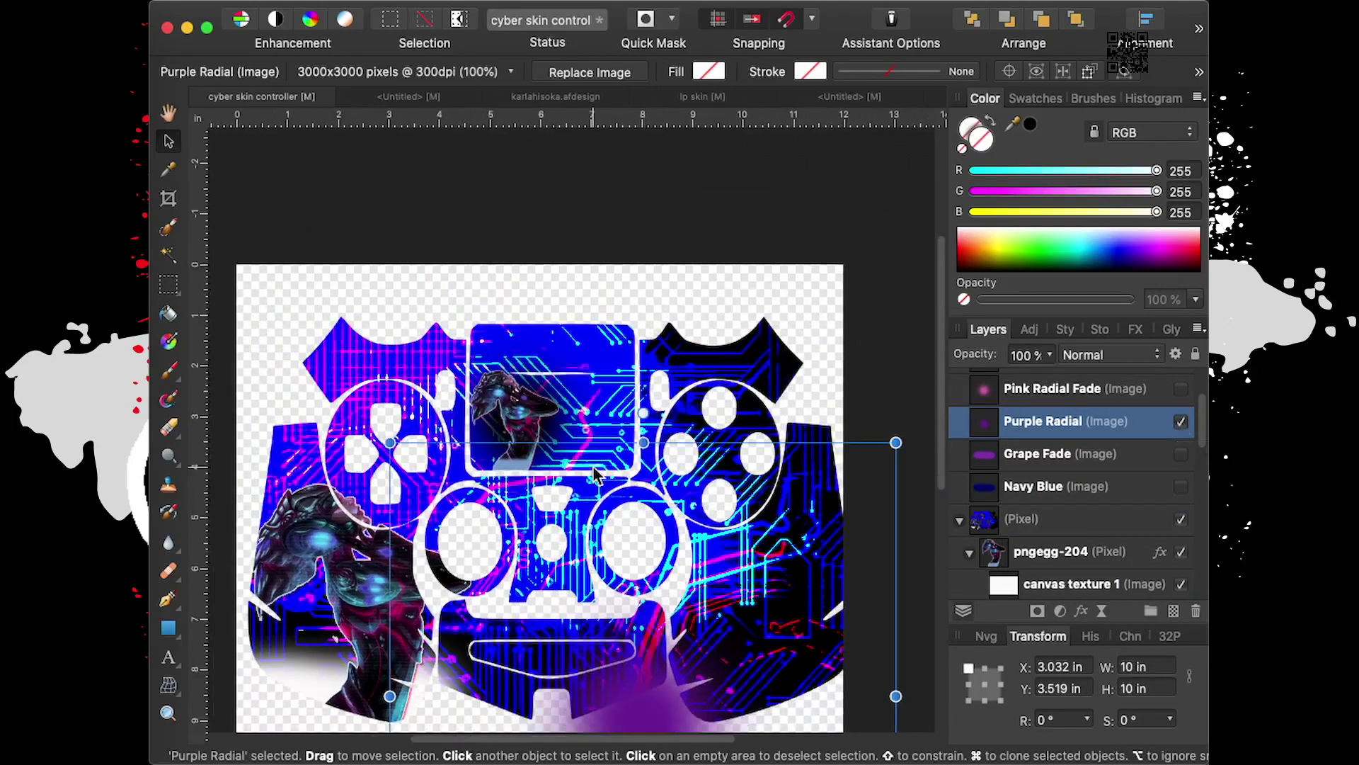
drag(649, 715, 385, 385)
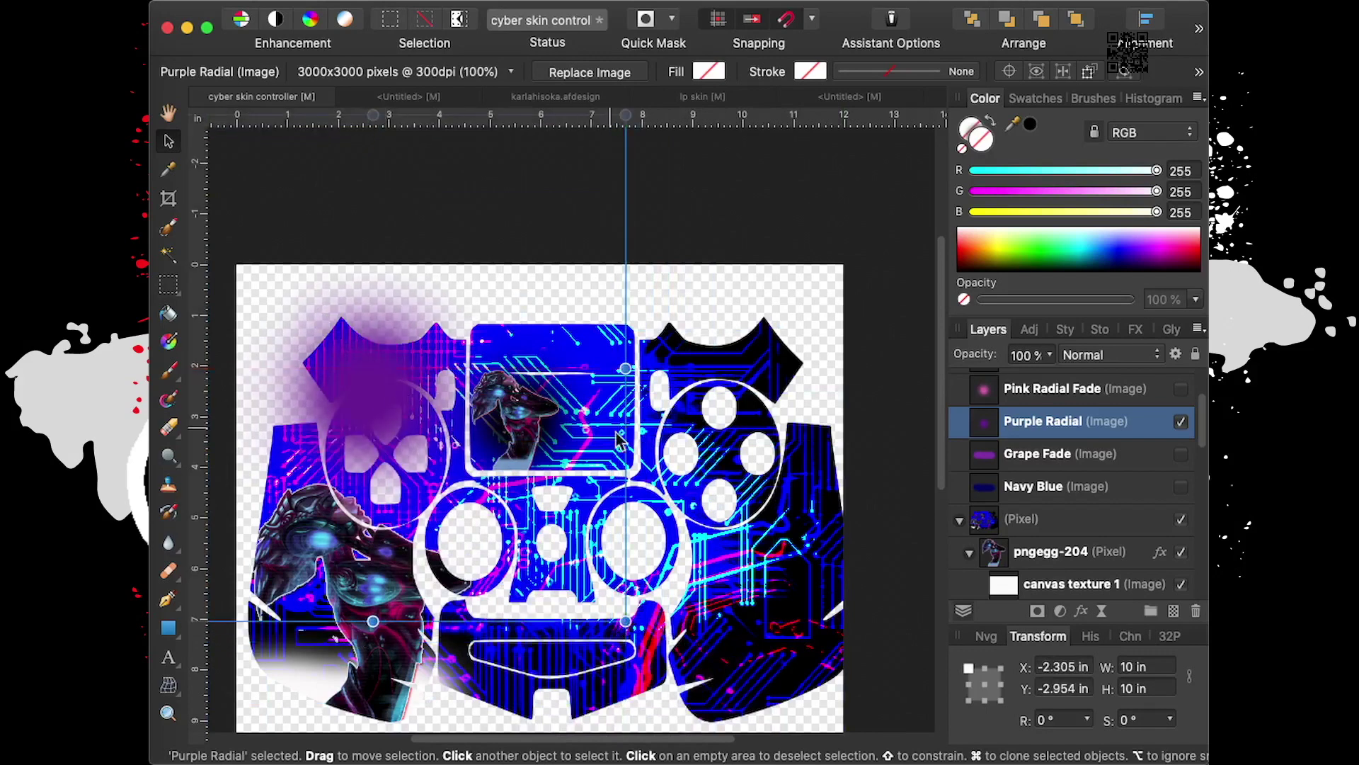
drag(625, 621, 676, 670)
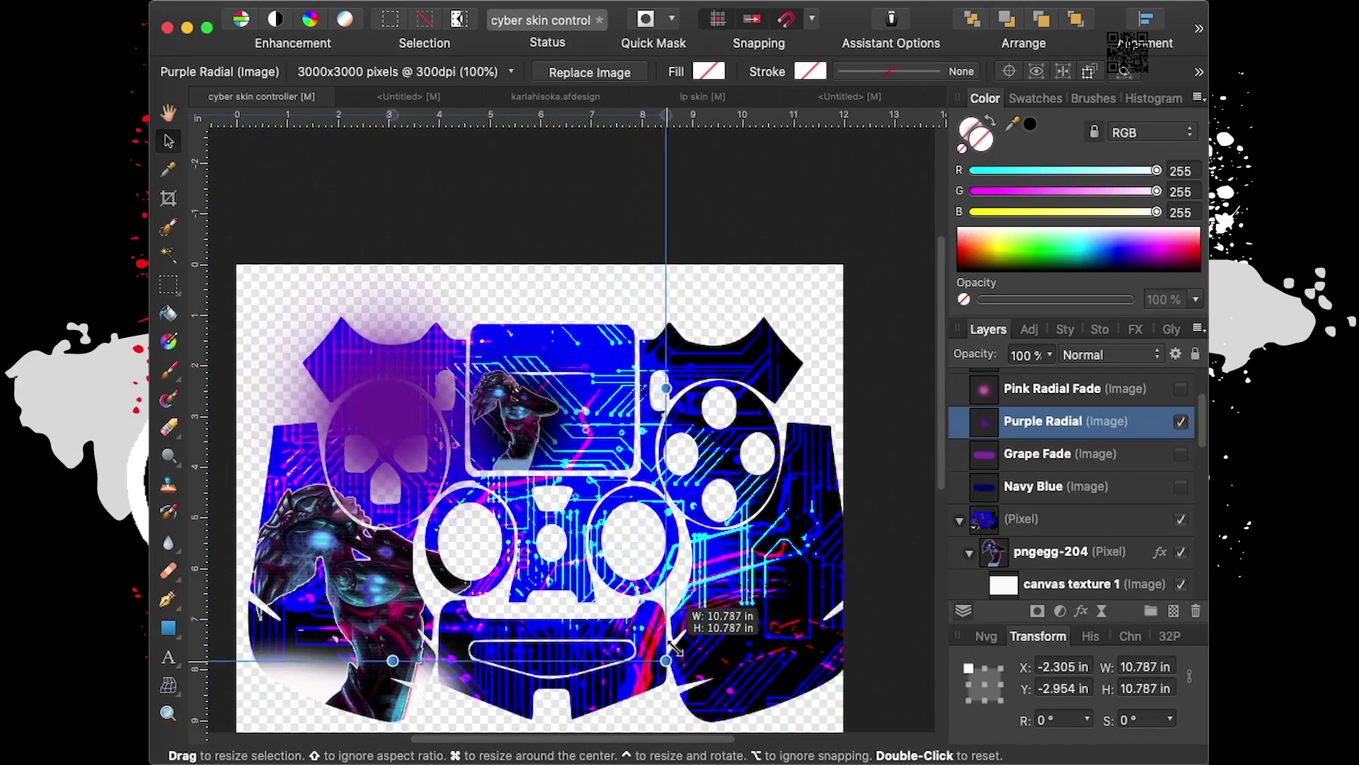
mouse_move(396, 414)
mouse_down()
mouse_move(419, 368)
mouse_move(359, 370)
mouse_up()
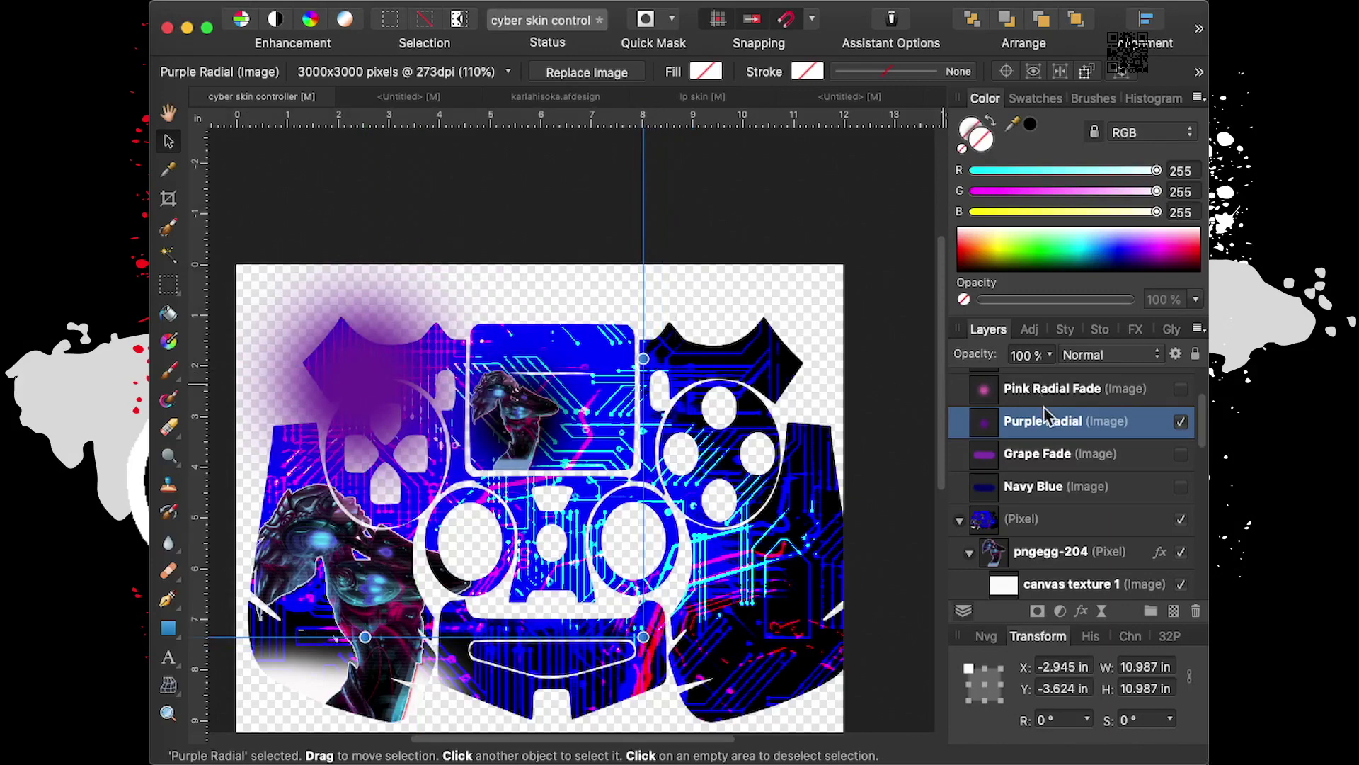
Clip Purple Radial inside the (Pixel) artwork group and settle it at about 10.5 inches
drag(1021, 427, 1014, 545)
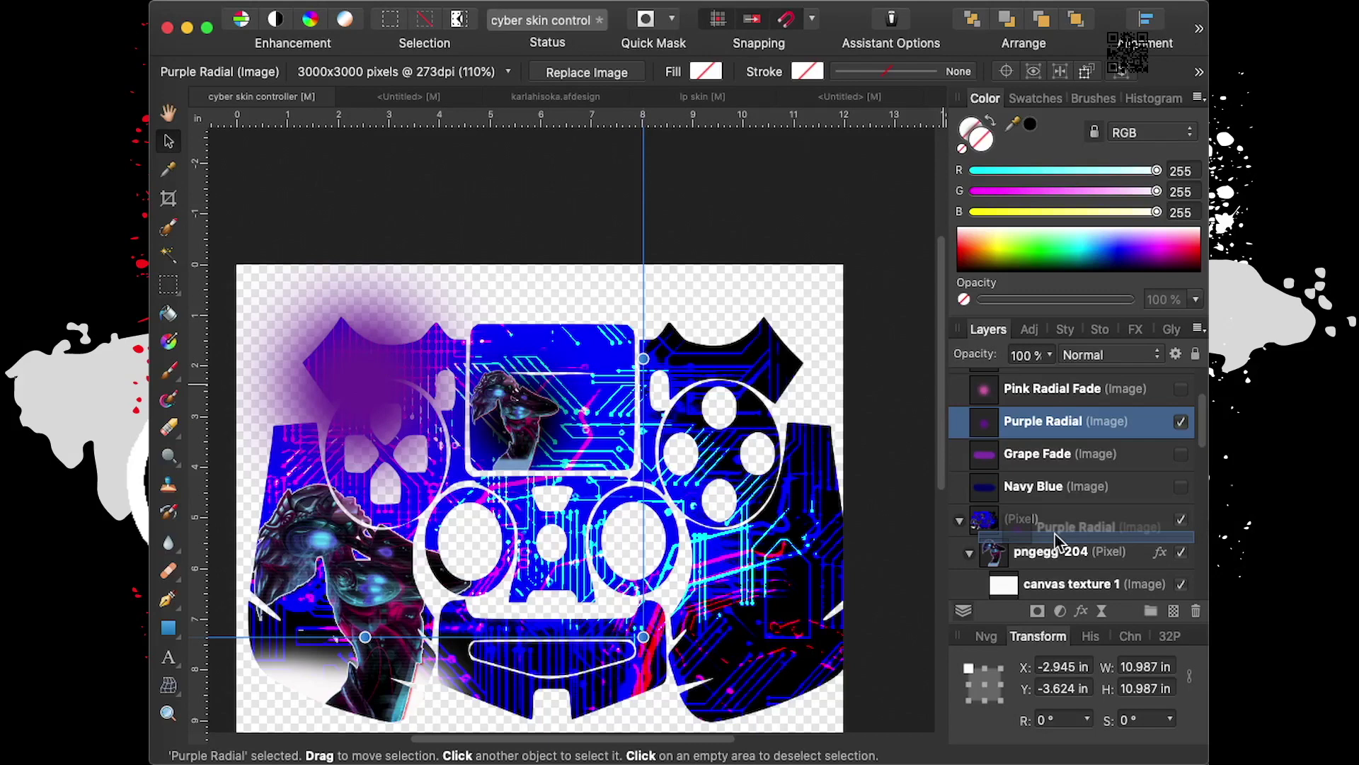
drag(1014, 539, 1055, 533)
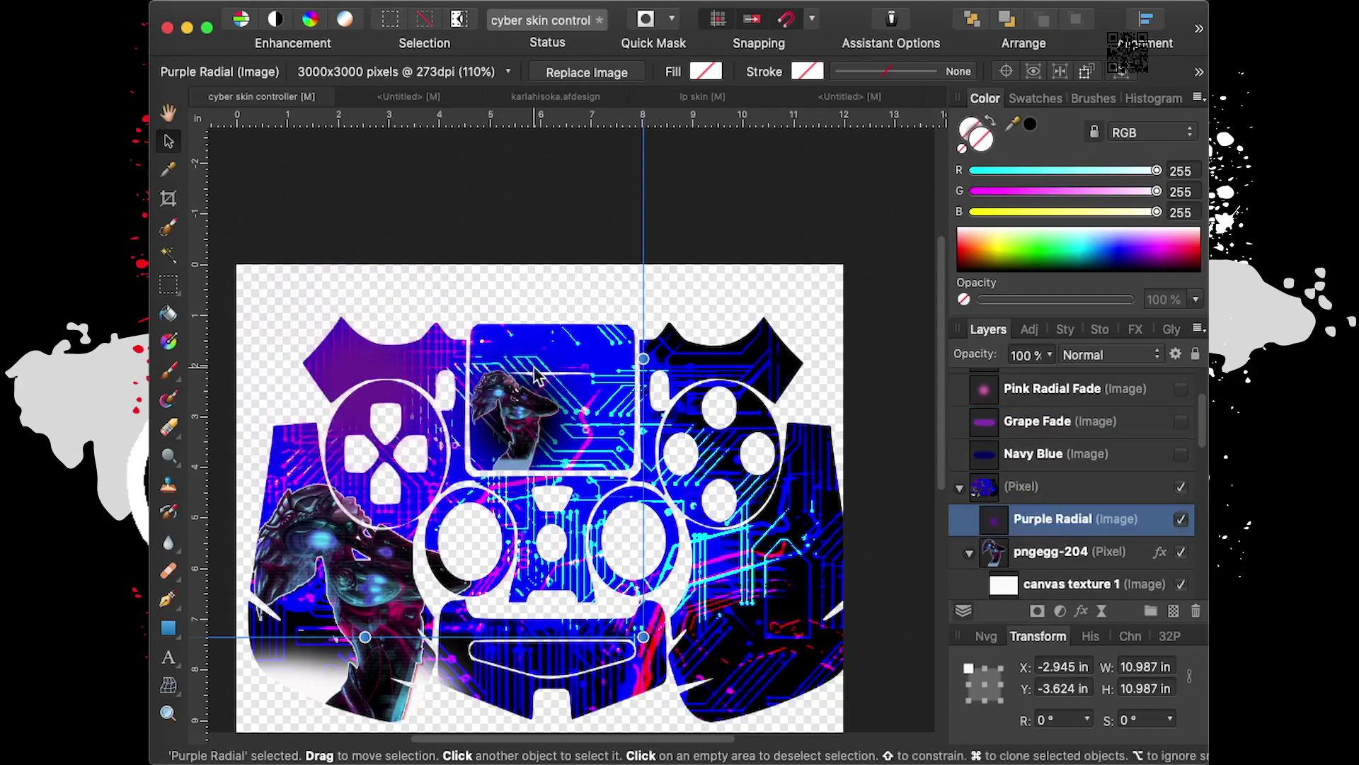
mouse_move(641, 632)
mouse_down()
mouse_move(677, 665)
mouse_move(578, 555)
mouse_move(634, 582)
mouse_up()
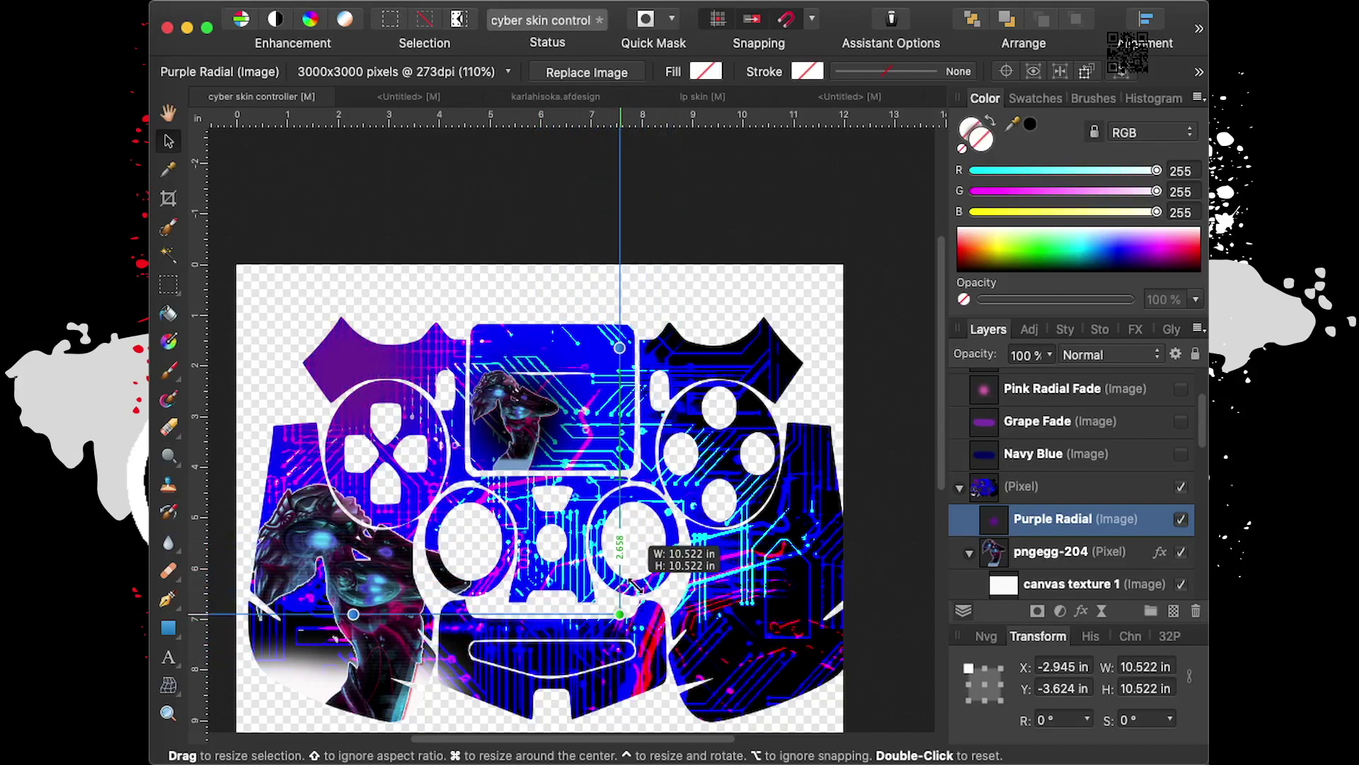
drag(634, 582, 633, 582)
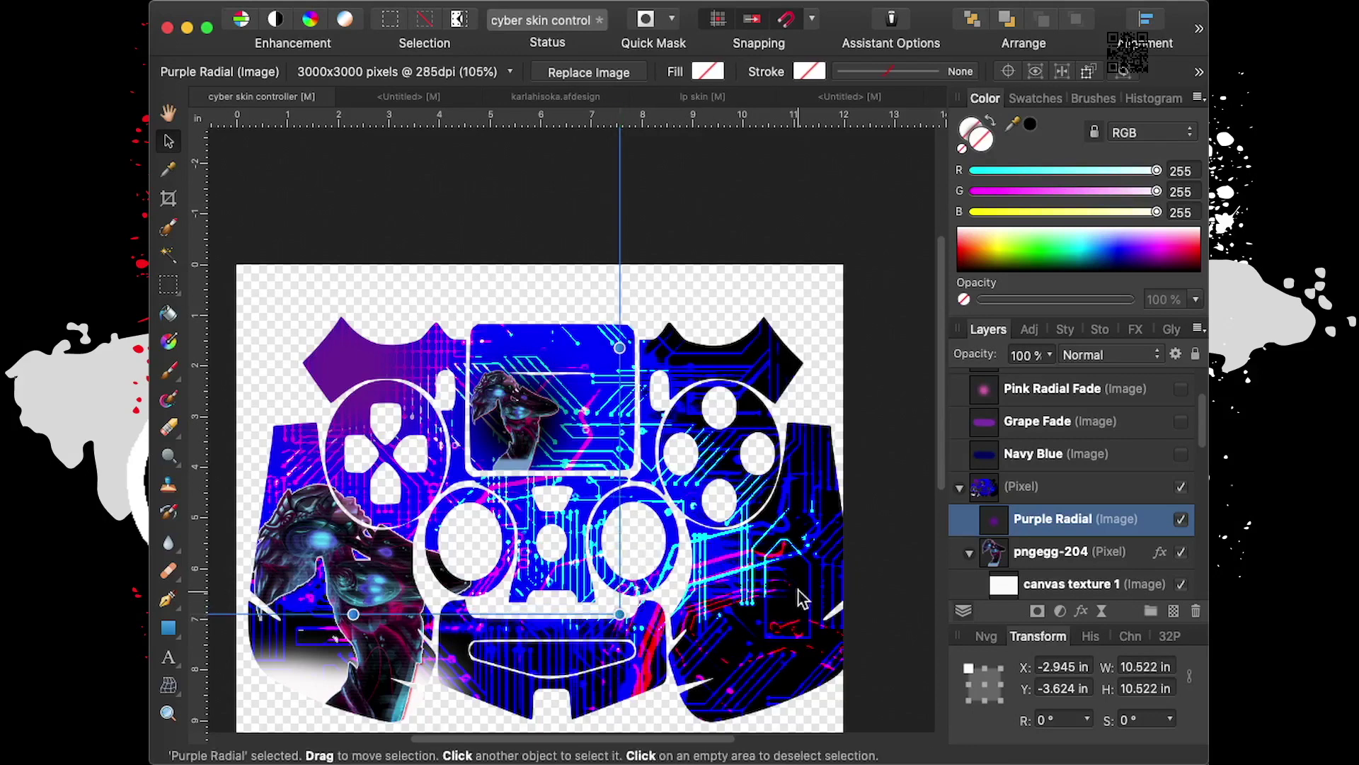
Nudge the (Pixel) artwork group to centre it horizontally on the page
click(778, 606)
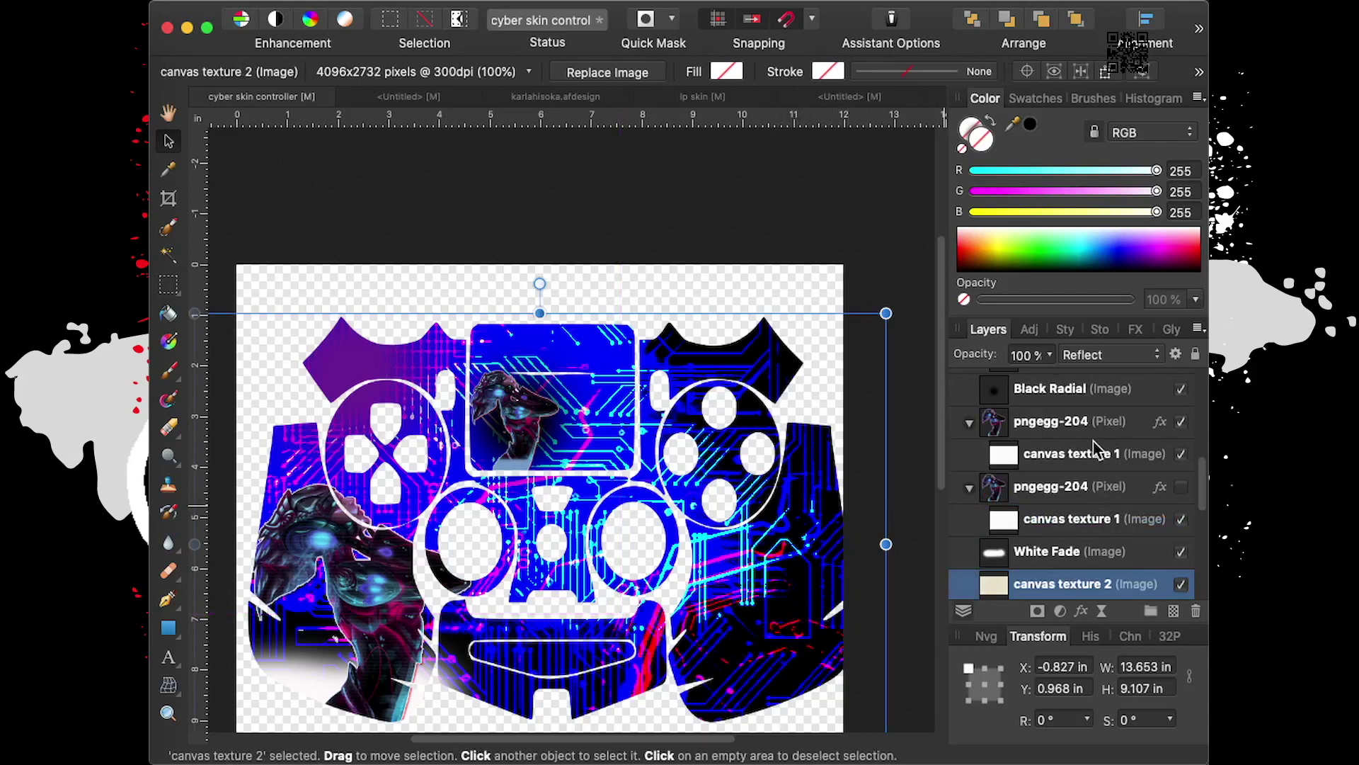
scroll(1093, 453, up, 4)
scroll(1066, 460, up, 3)
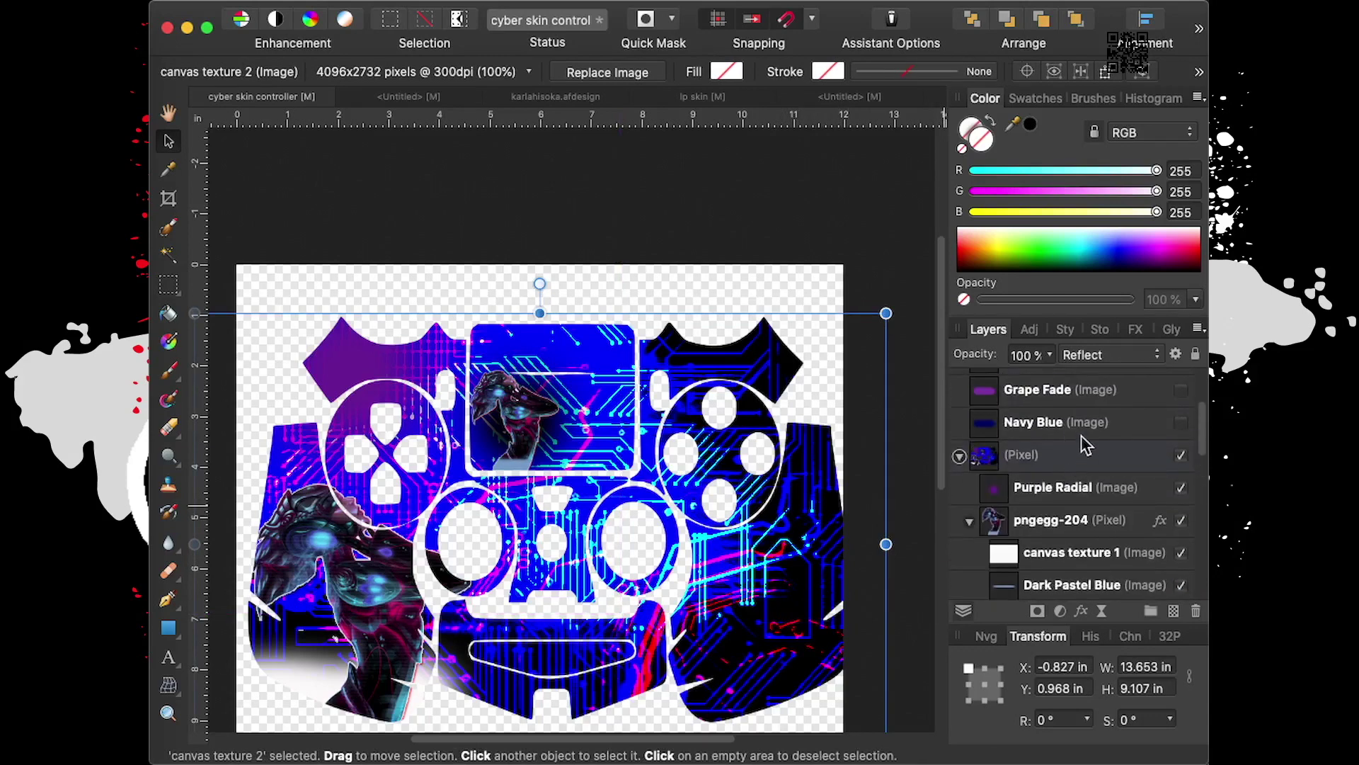
click(1080, 431)
click(1075, 457)
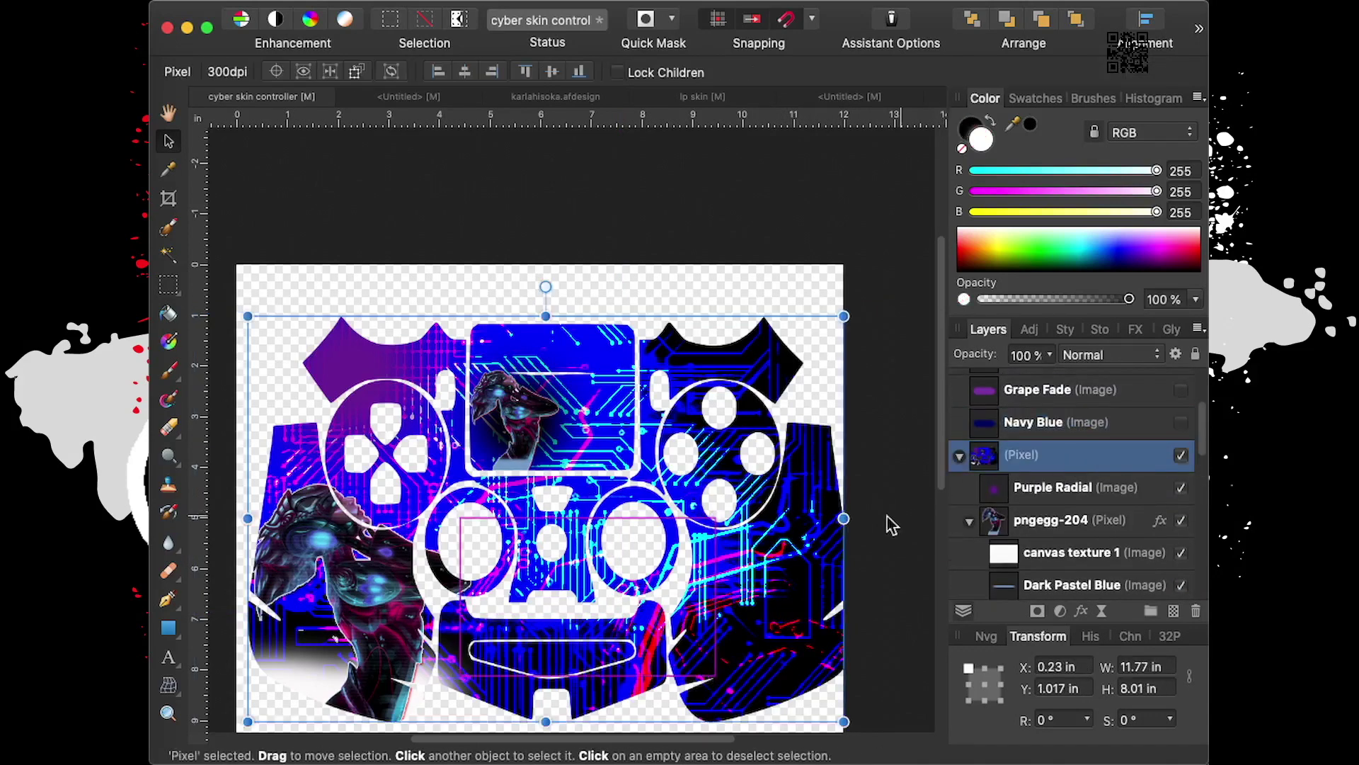
drag(792, 548, 787, 549)
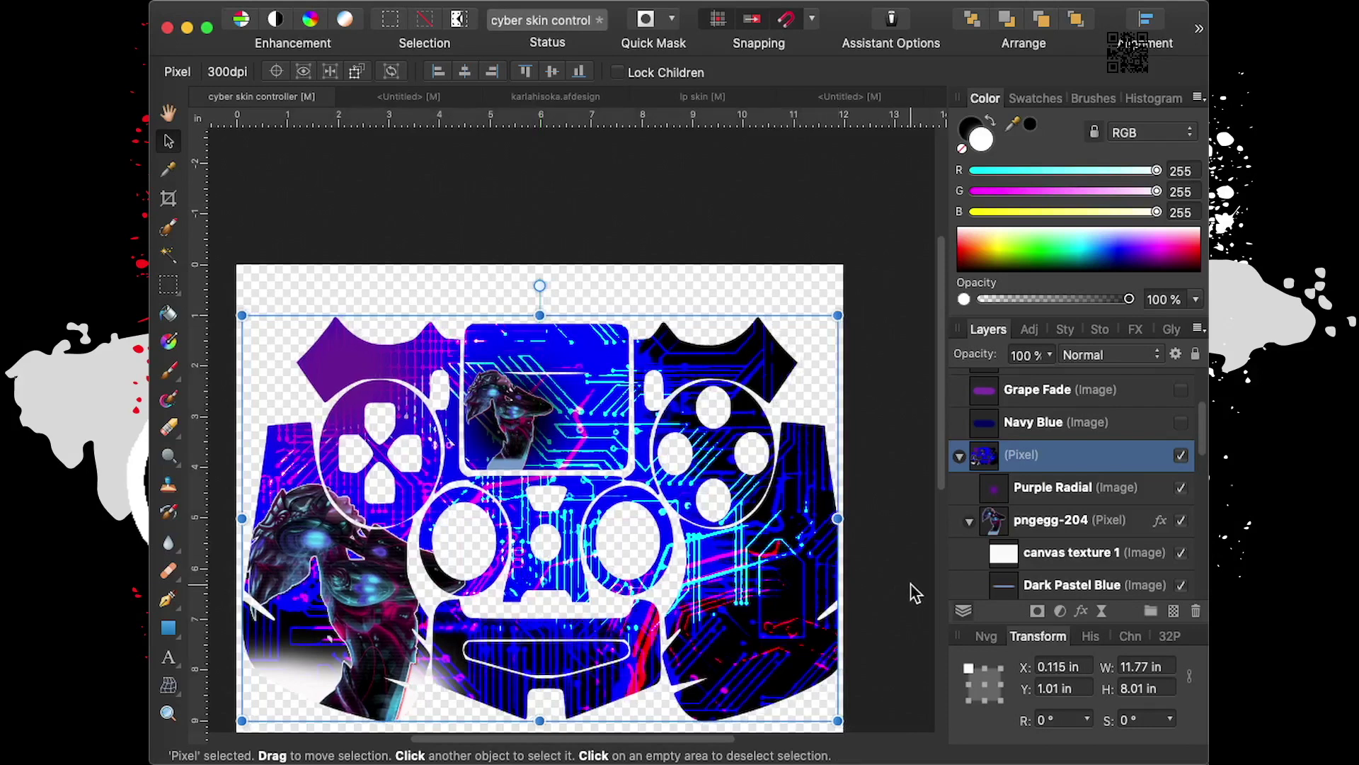
click(754, 257)
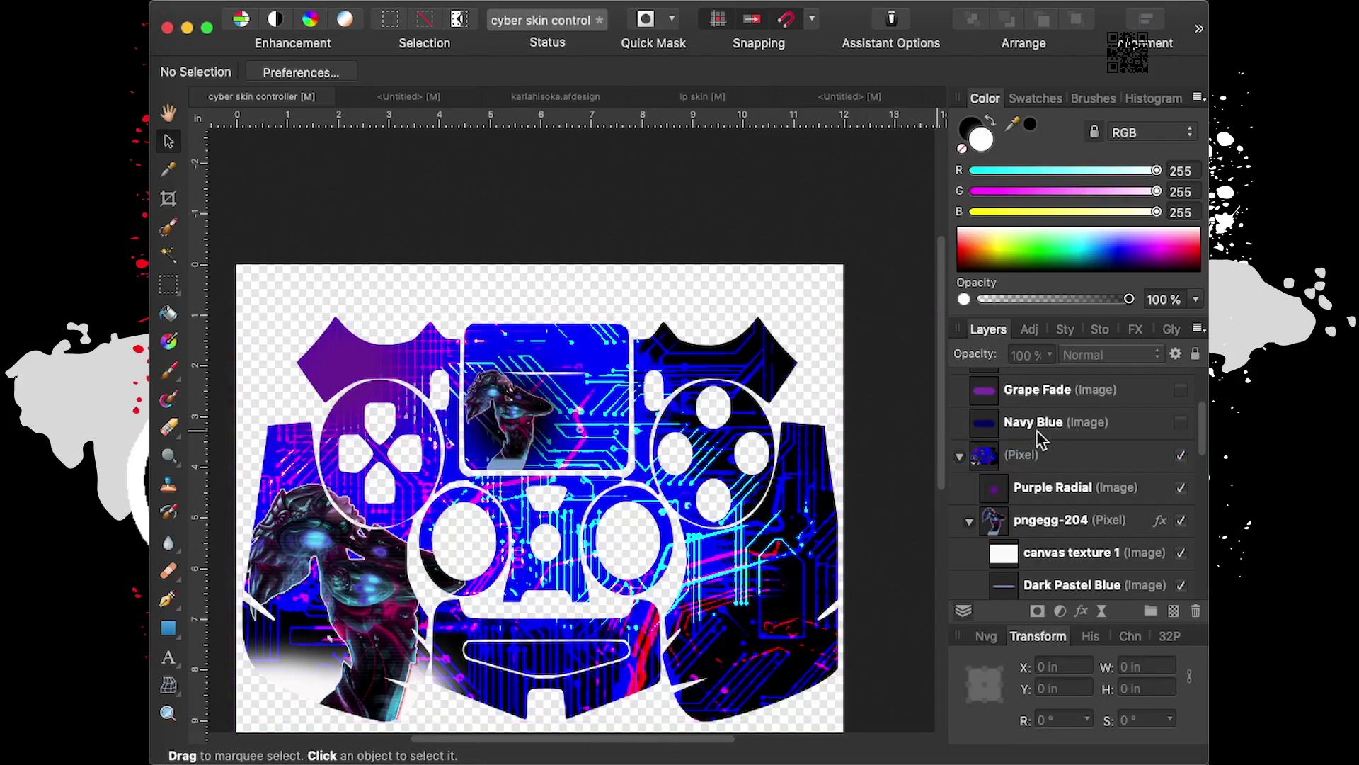
scroll(1090, 397, up, 3)
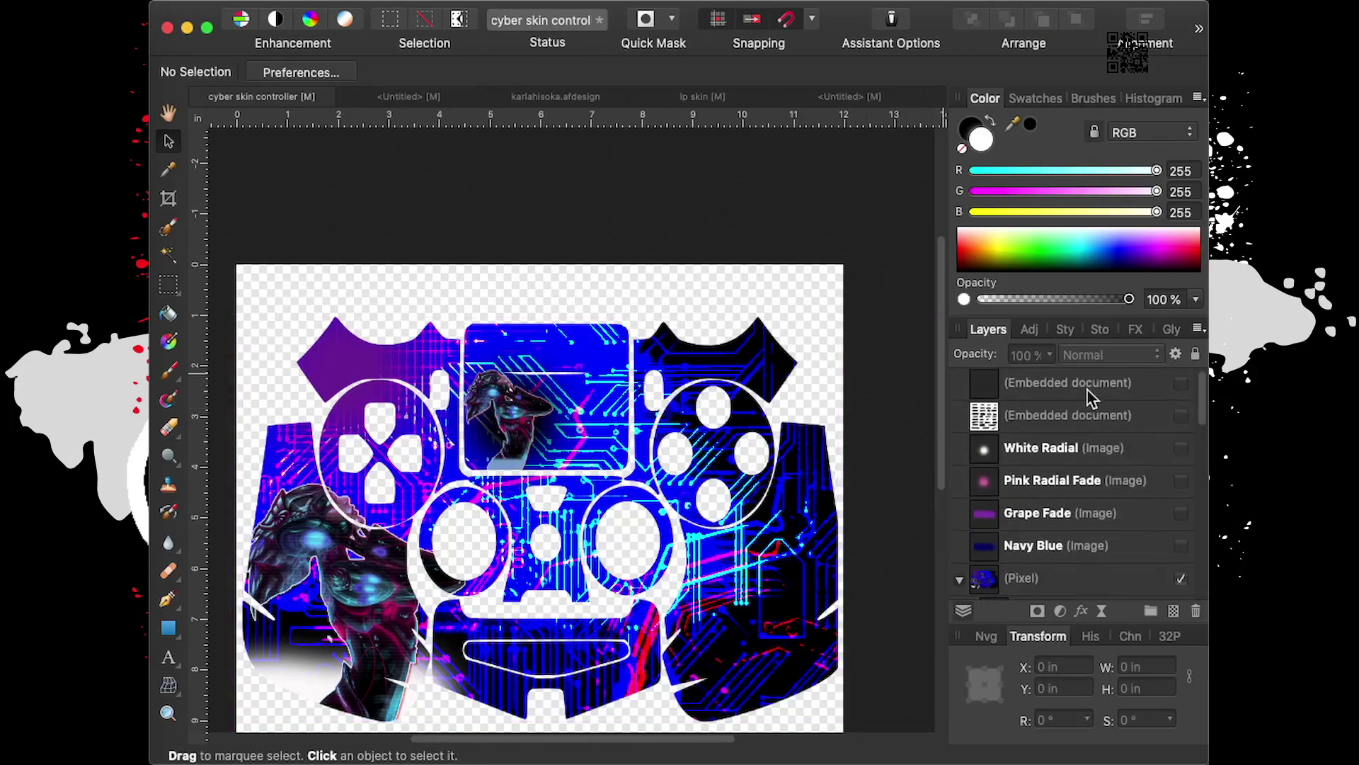
click(1053, 424)
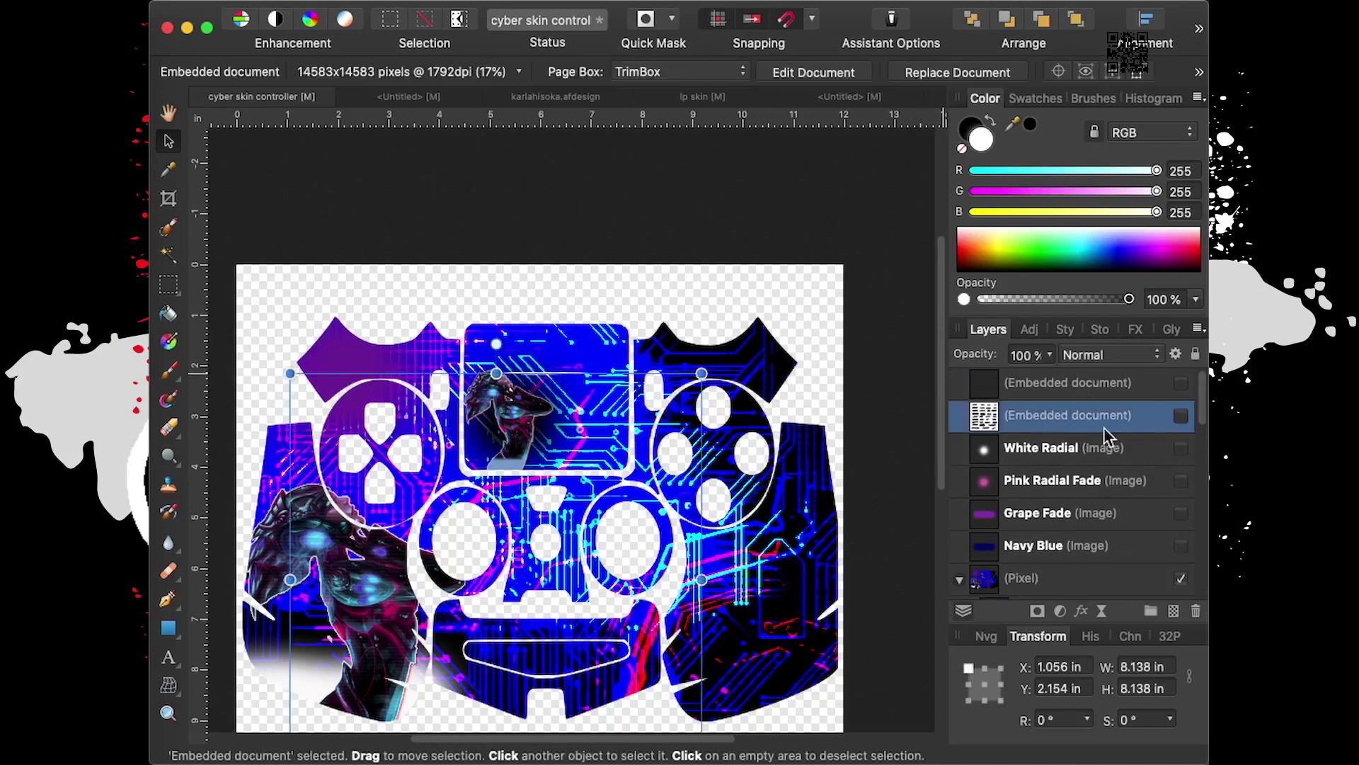
Show the brush-stroke embedded document and open it in its own <Embedded> tab
click(1181, 417)
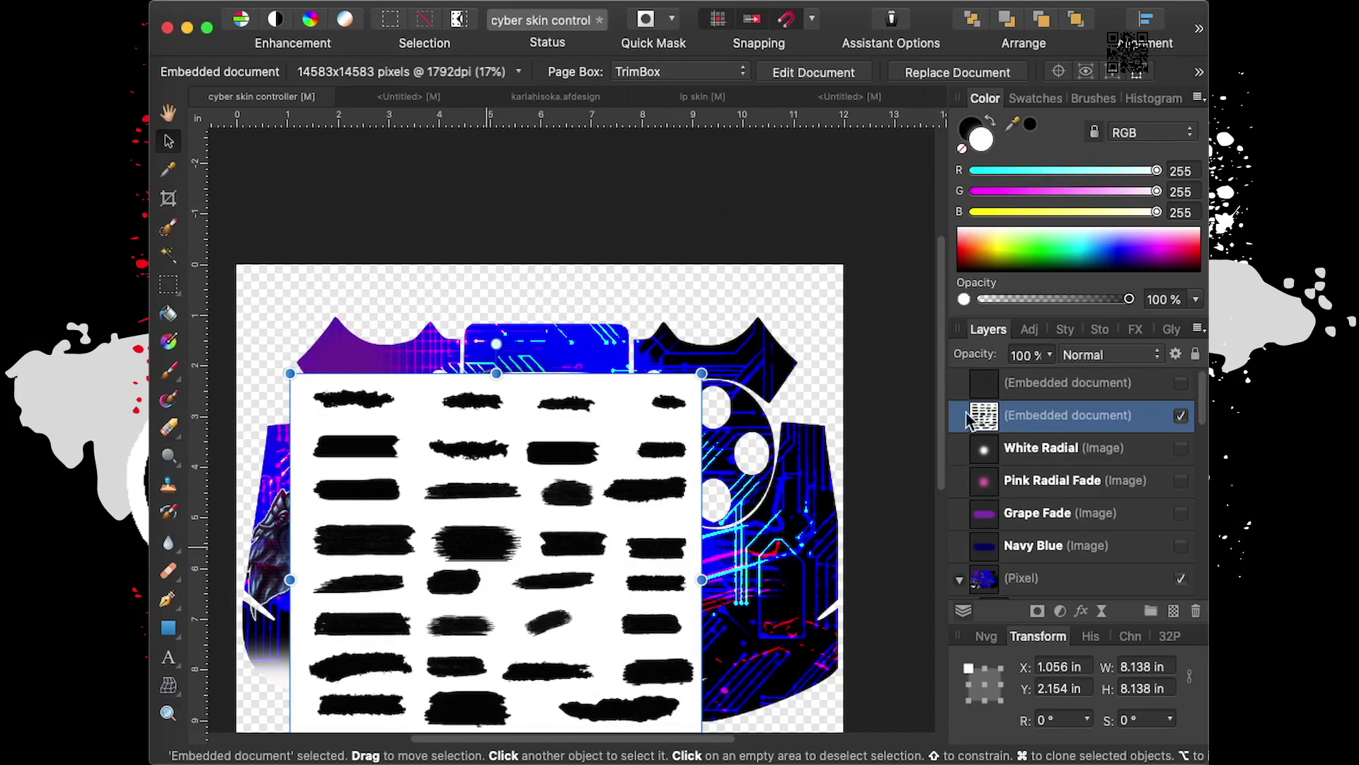
double_click(993, 421)
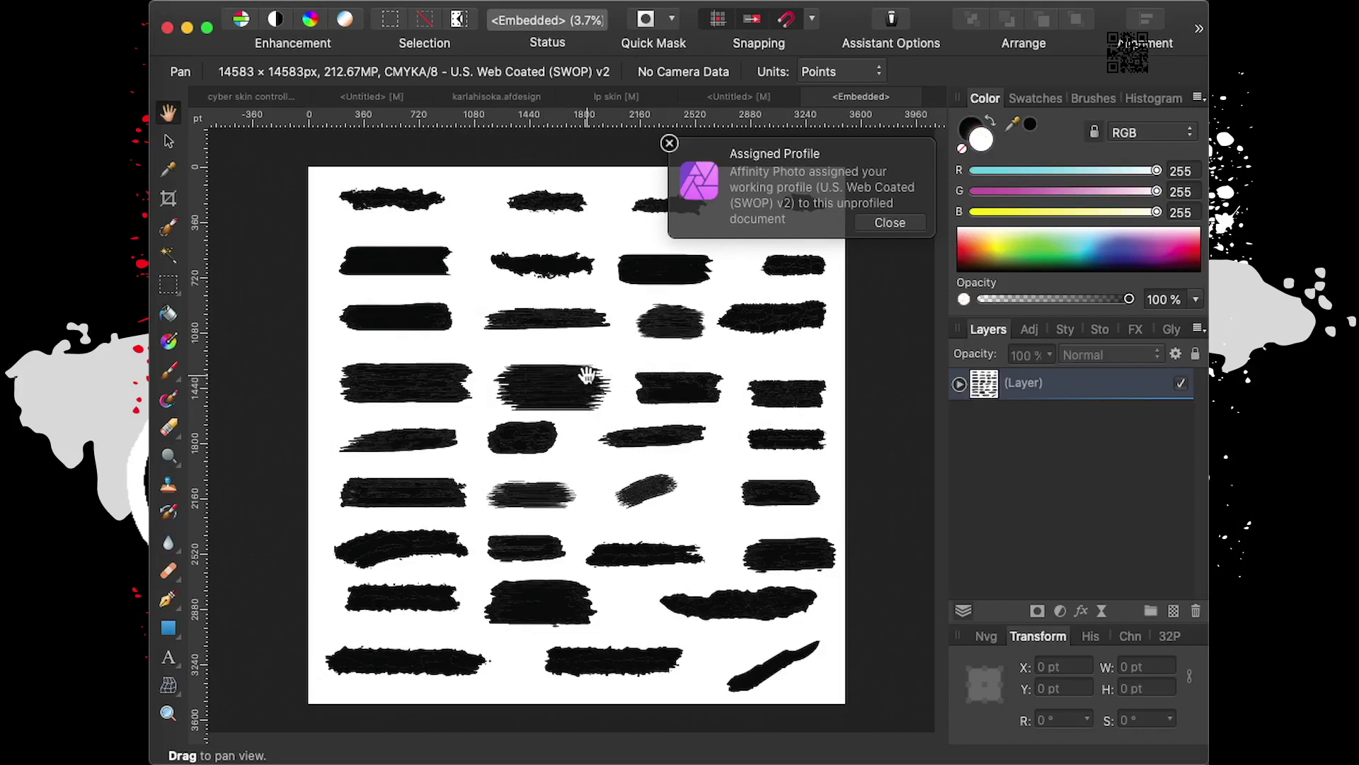
Expand the brush sheet's (Layer) and select its stroke groups with the Move tool
click(959, 384)
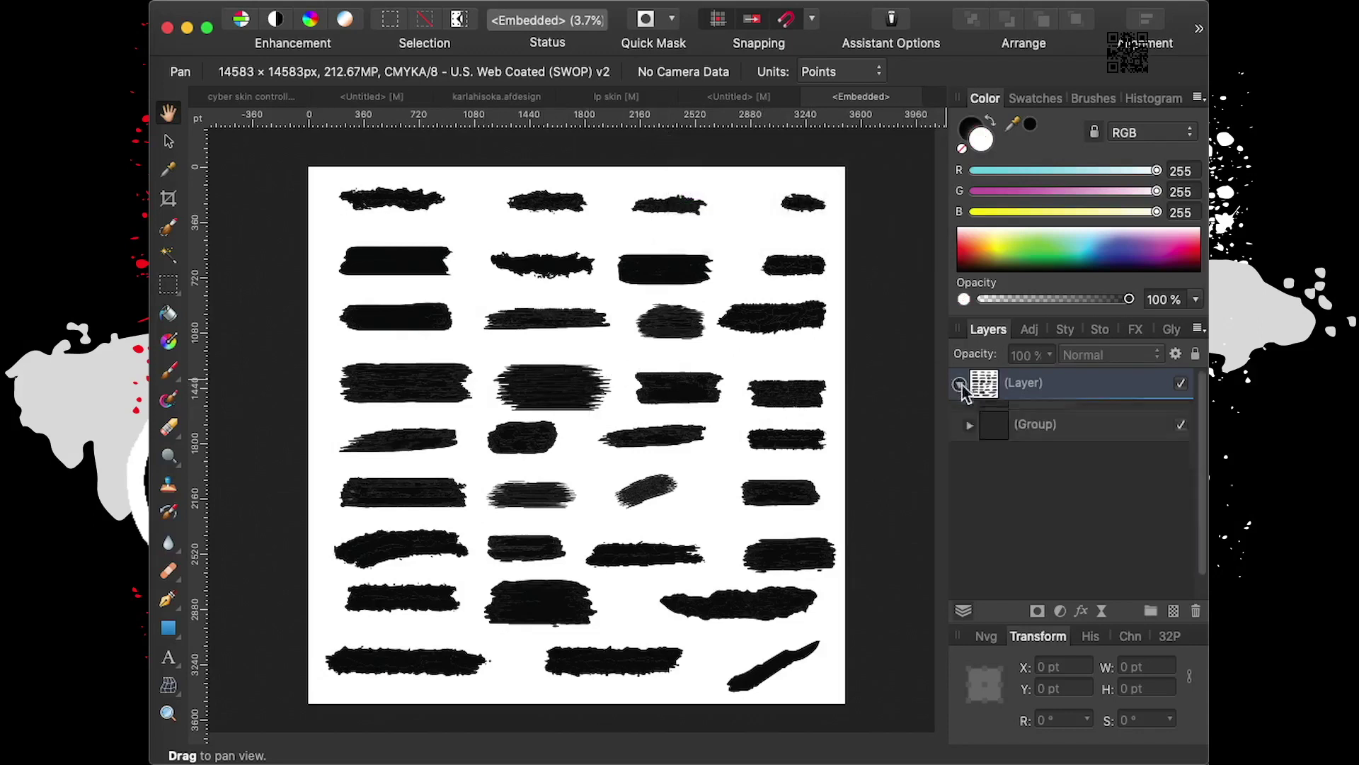
click(1054, 421)
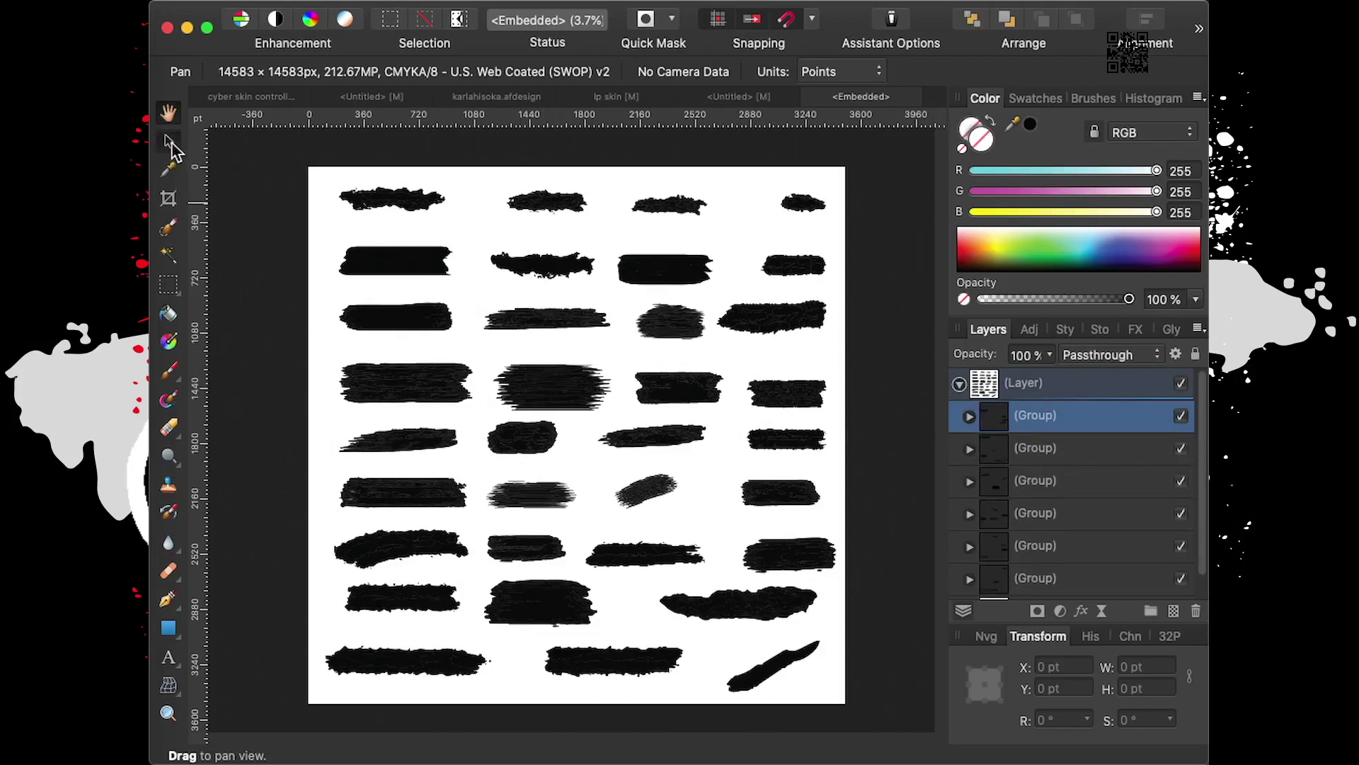
click(170, 142)
click(558, 315)
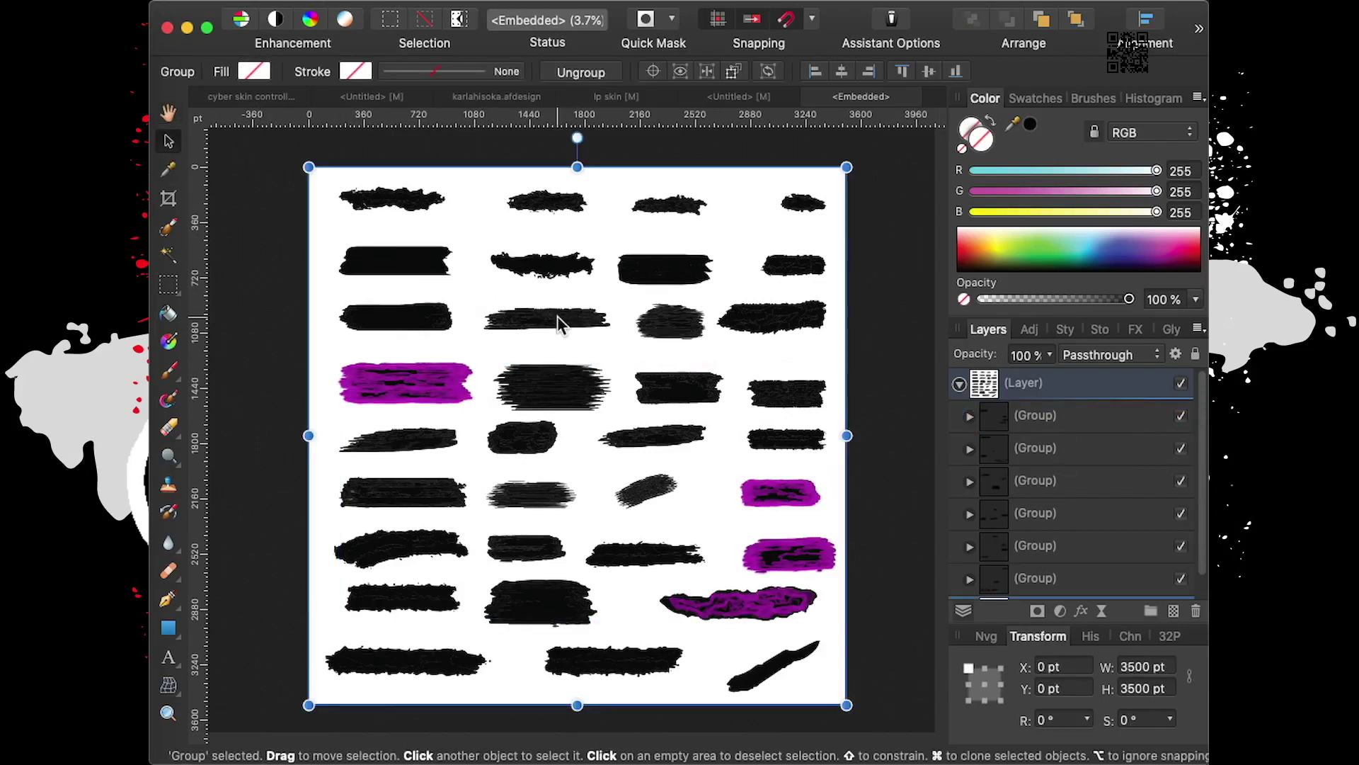
click(557, 316)
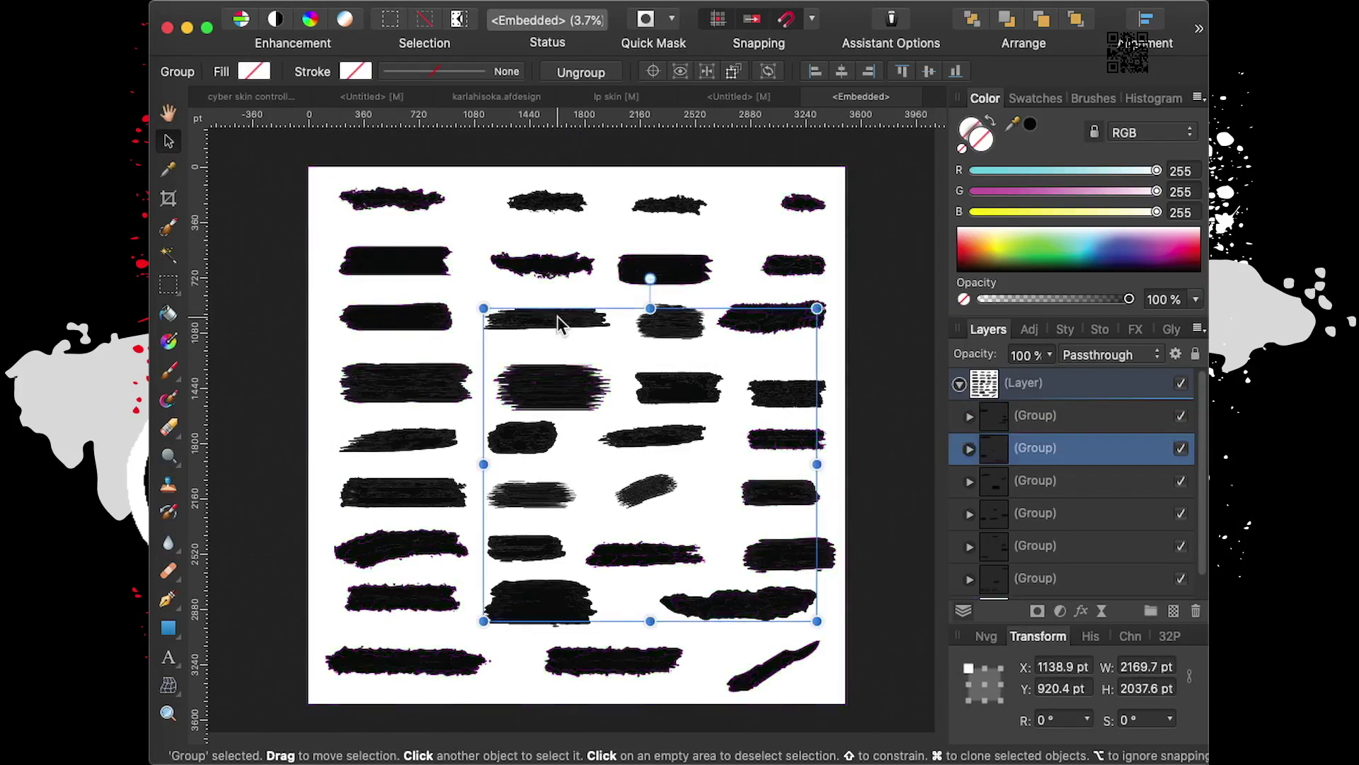
Expand one stroke group and select its individual curve layers in turn
scroll(1071, 511, down, 2)
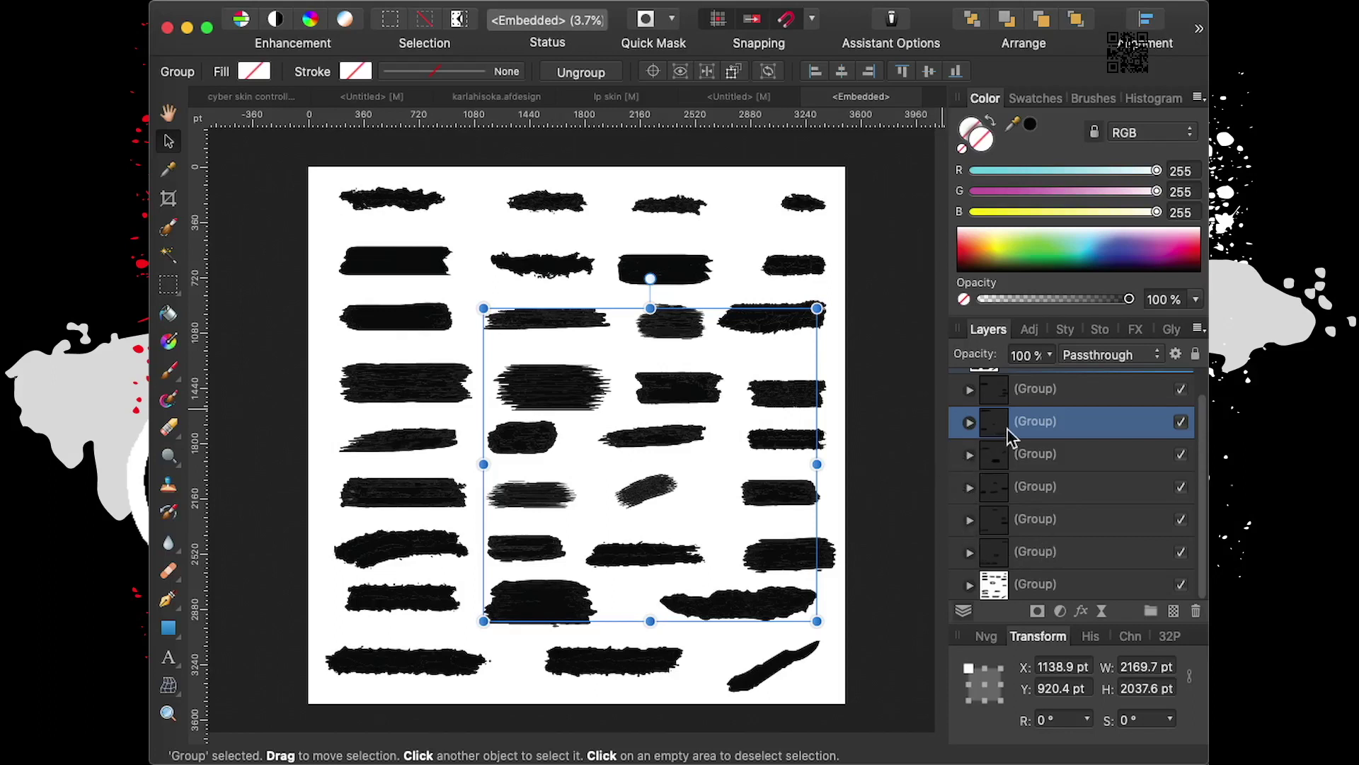
click(969, 422)
click(1060, 464)
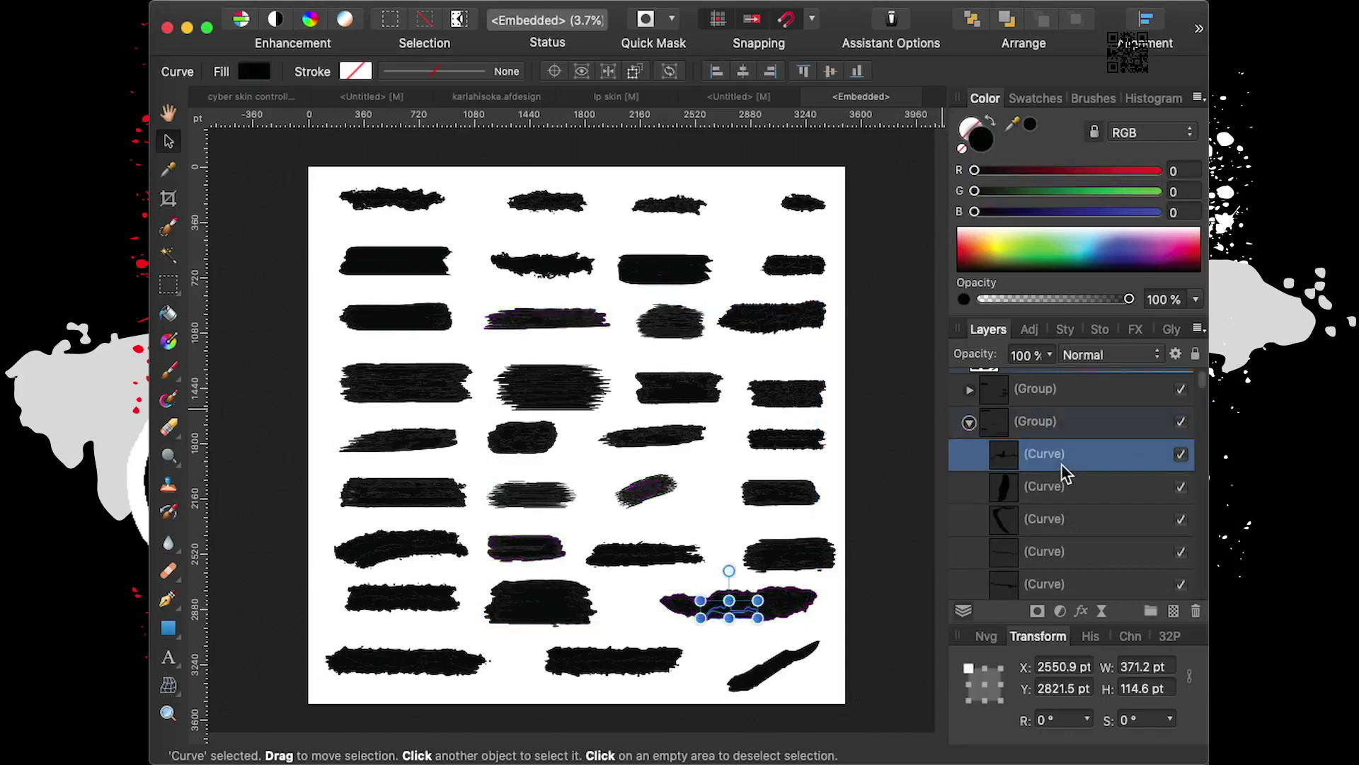
click(1060, 492)
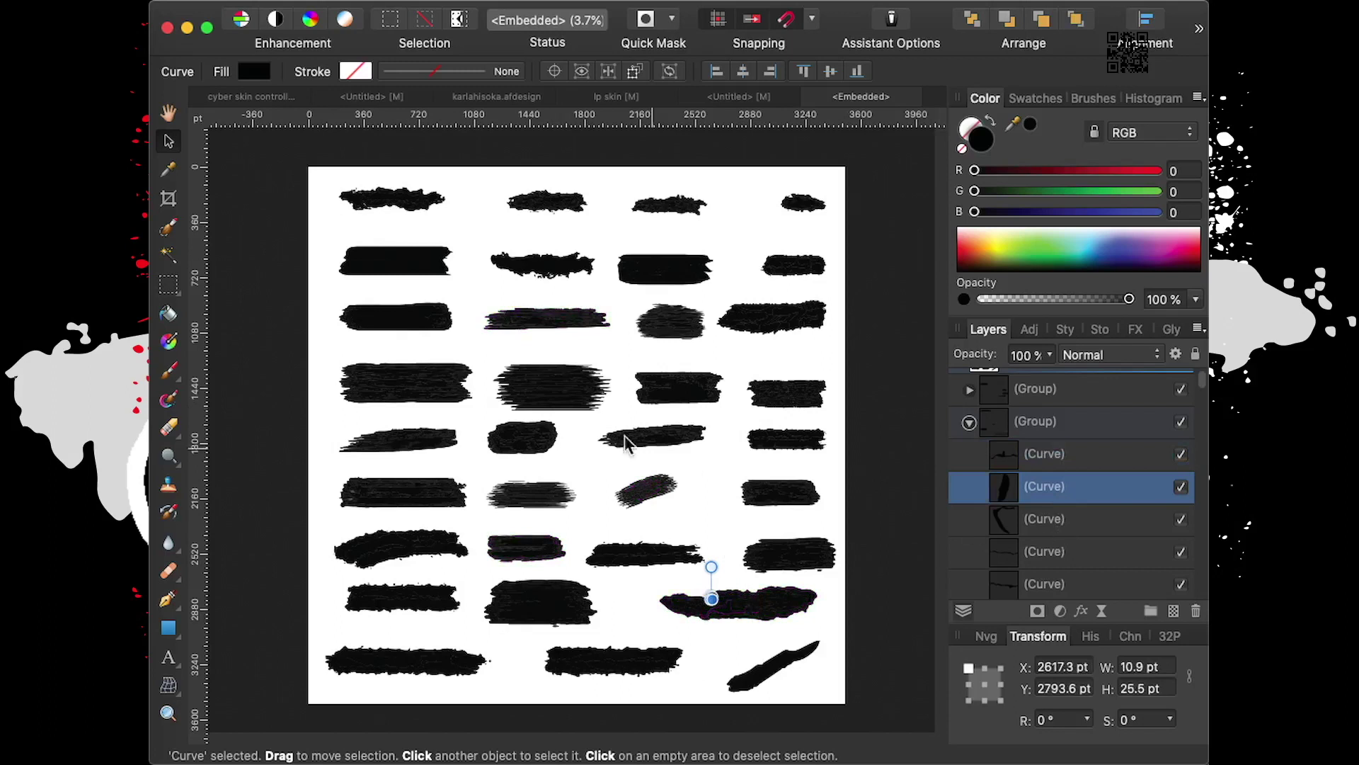
click(531, 320)
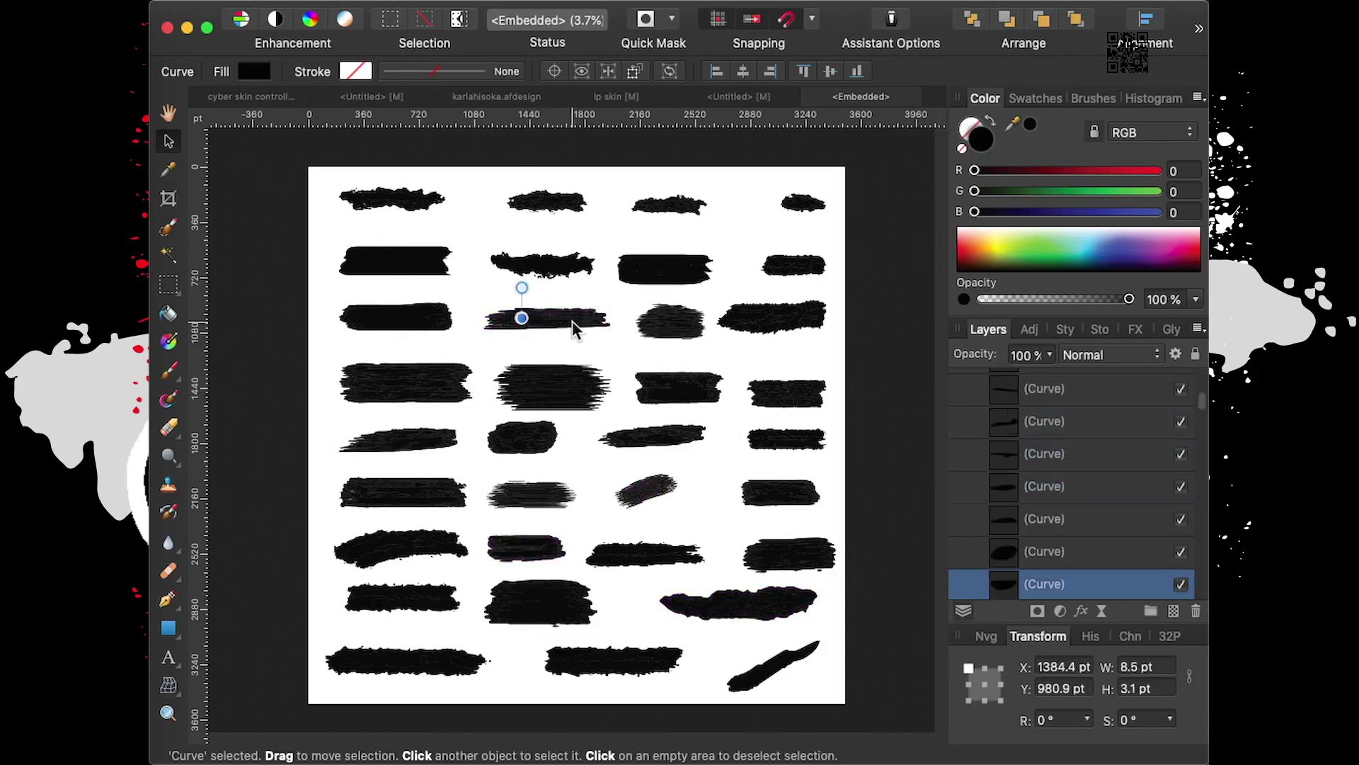
key(super+z)
key(super+z)
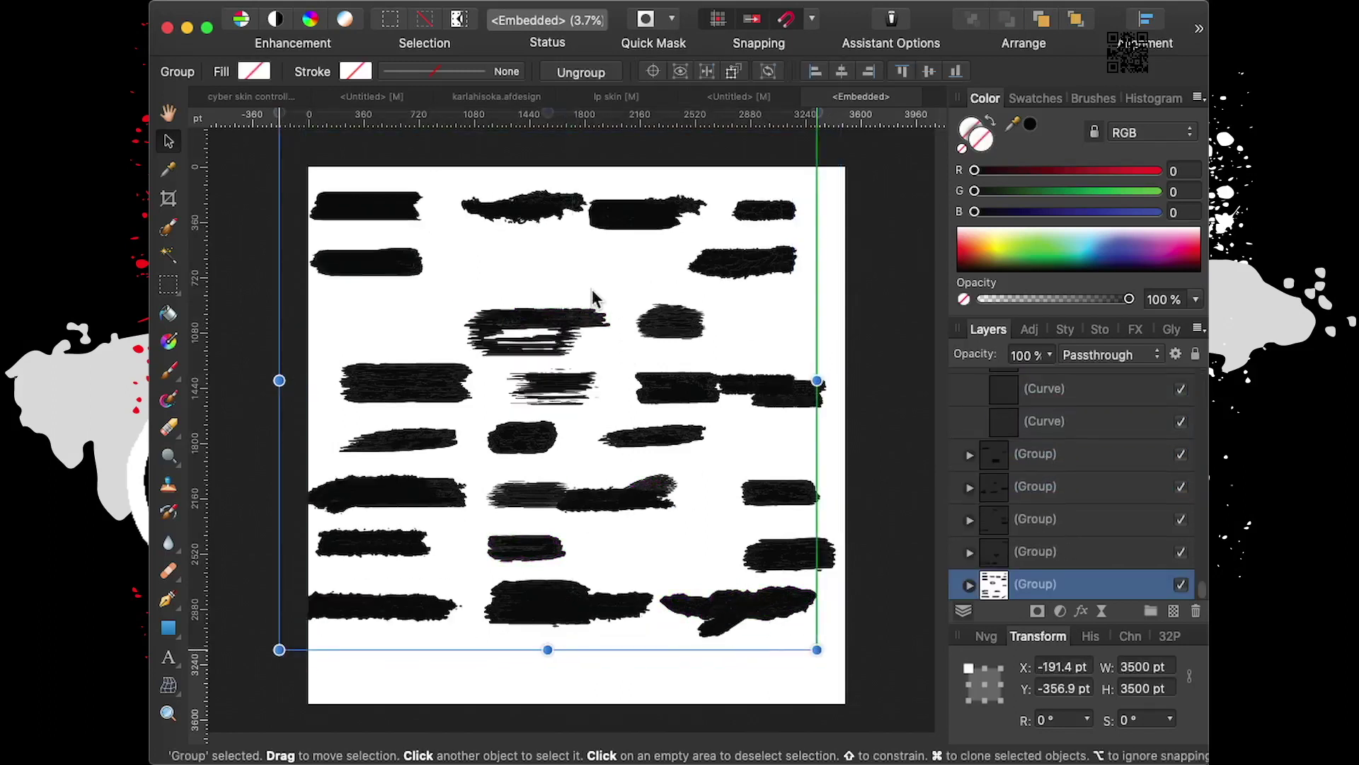
mouse_move(604, 290)
mouse_down()
mouse_move(685, 382)
mouse_move(549, 316)
mouse_move(542, 357)
mouse_up()
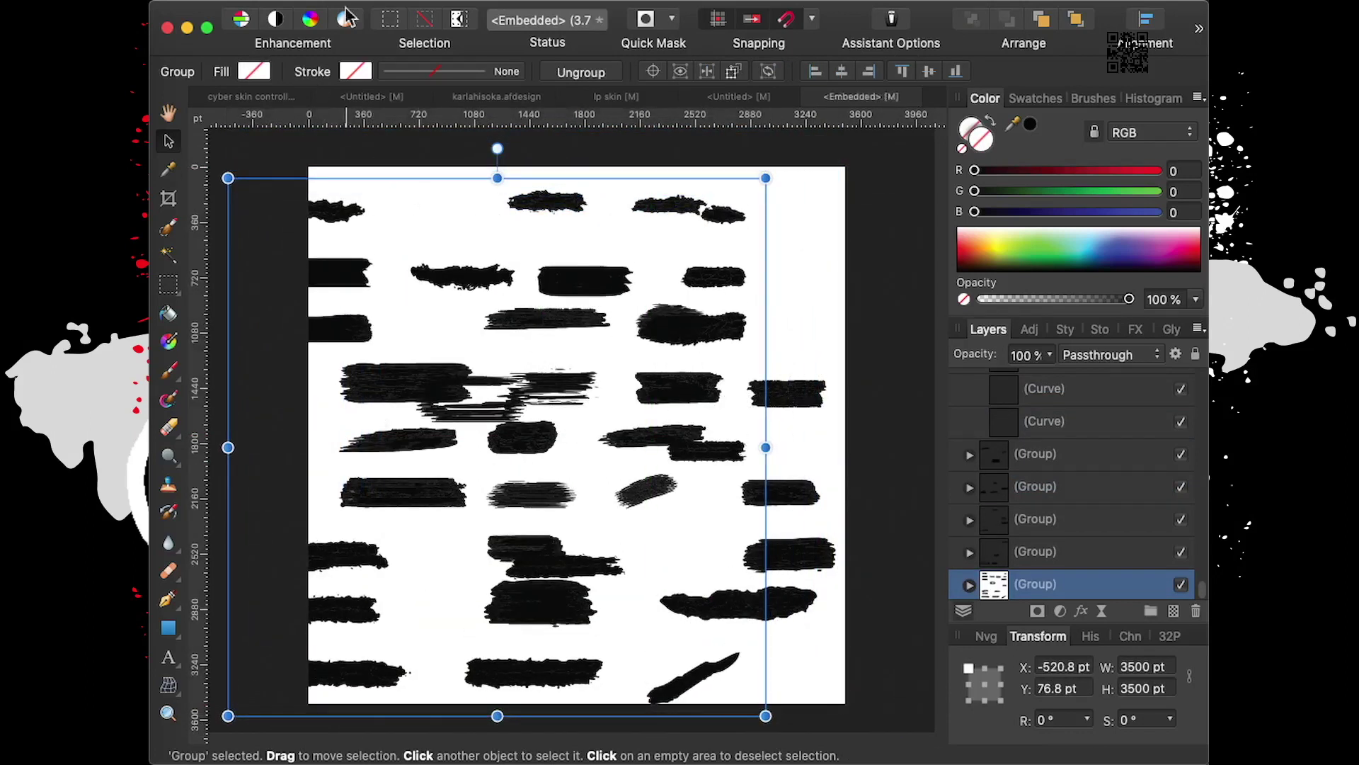
click(325, 0)
click(382, 6)
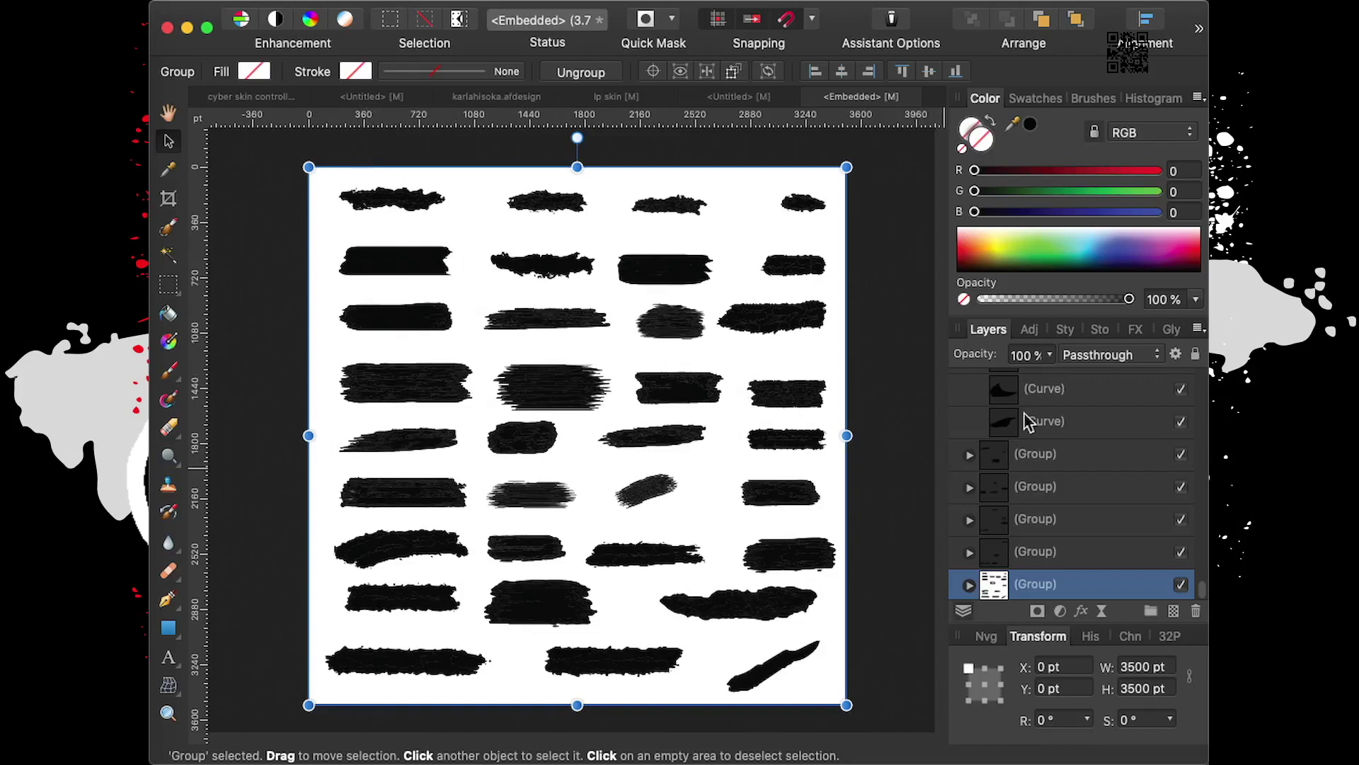
click(968, 585)
scroll(1074, 535, down, 5)
click(1058, 448)
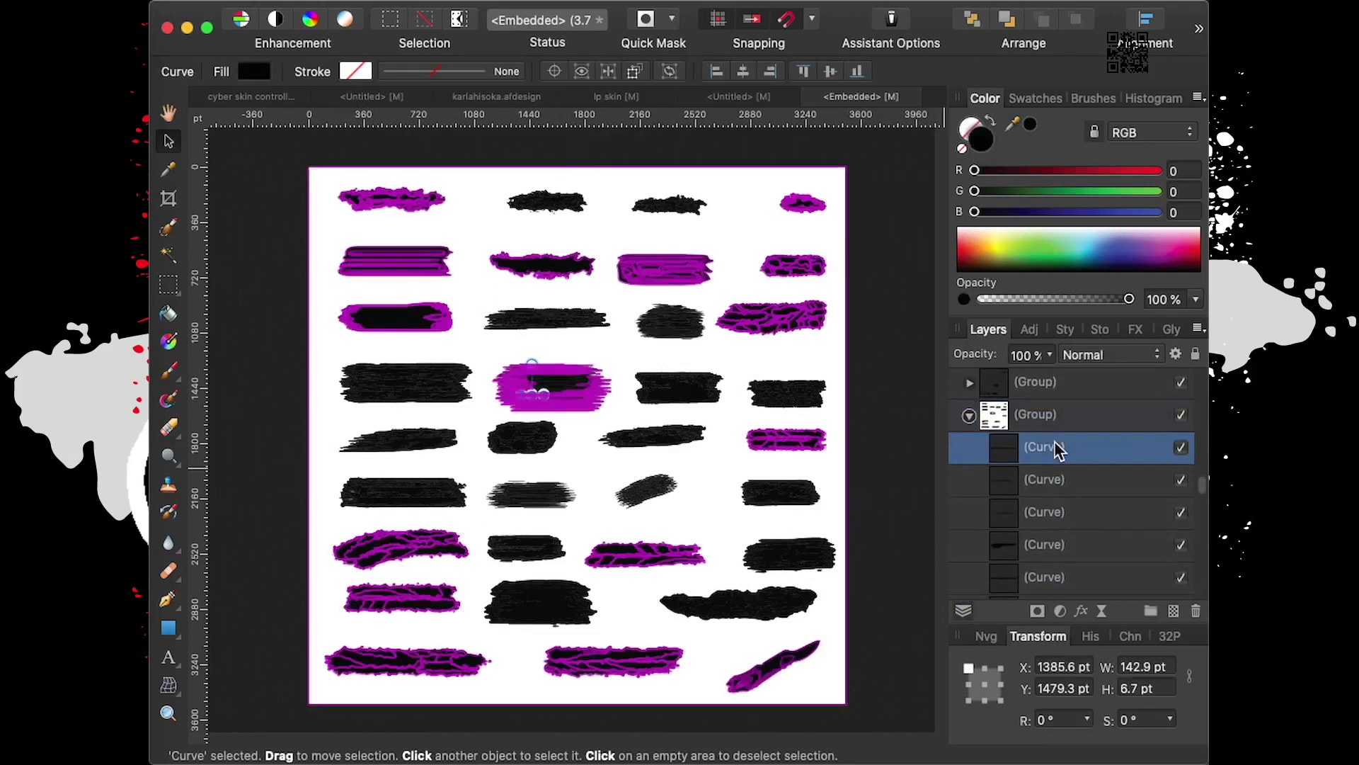
click(1077, 513)
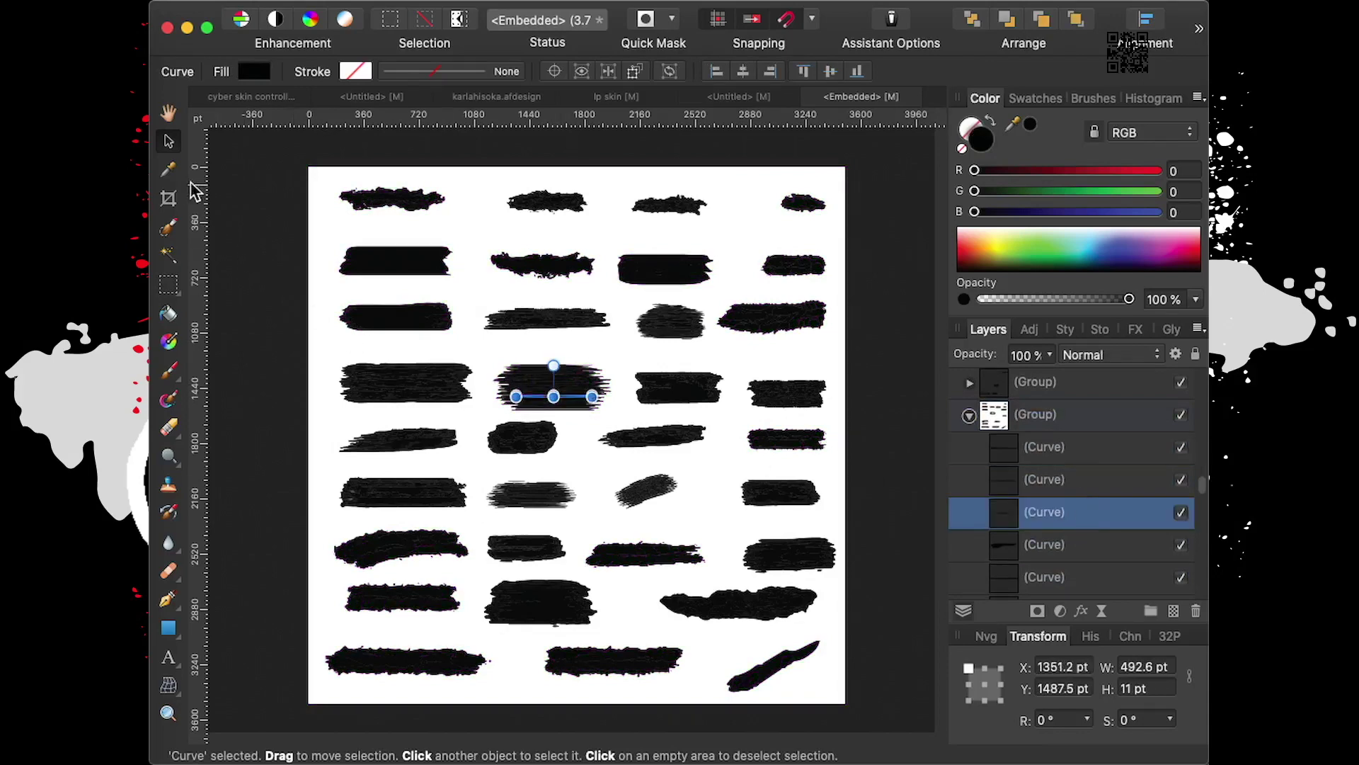
scroll(617, 419, up, 2)
scroll(602, 368, up, 1)
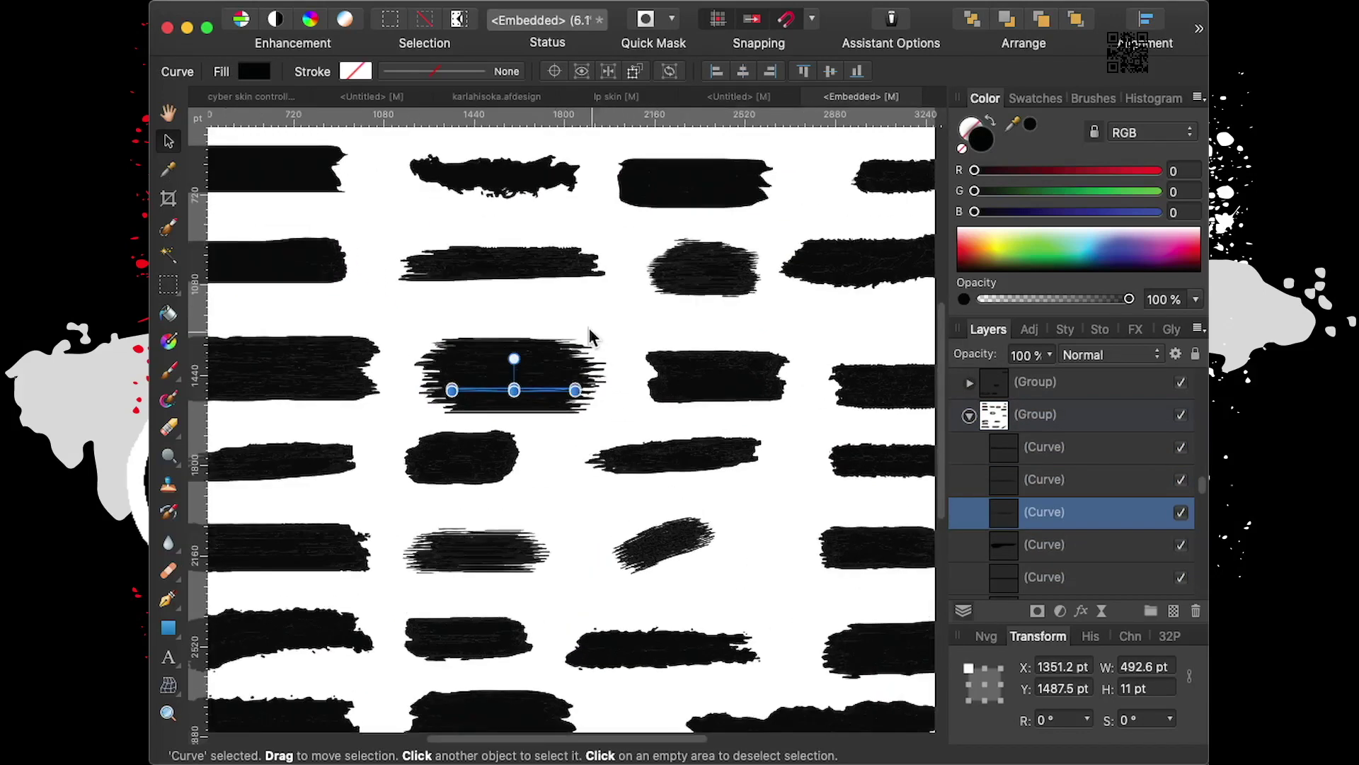
scroll(574, 305, up, 1)
click(542, 259)
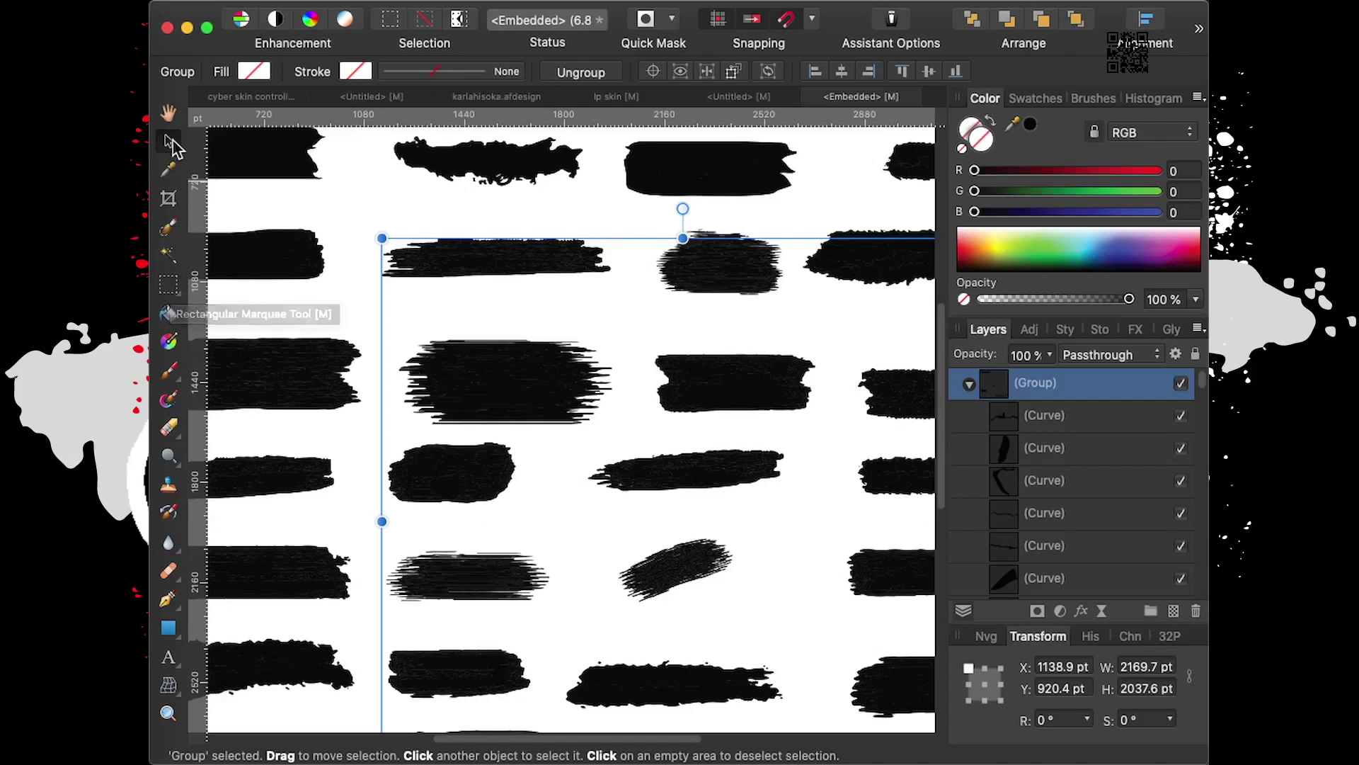
scroll(439, 213, down, 2)
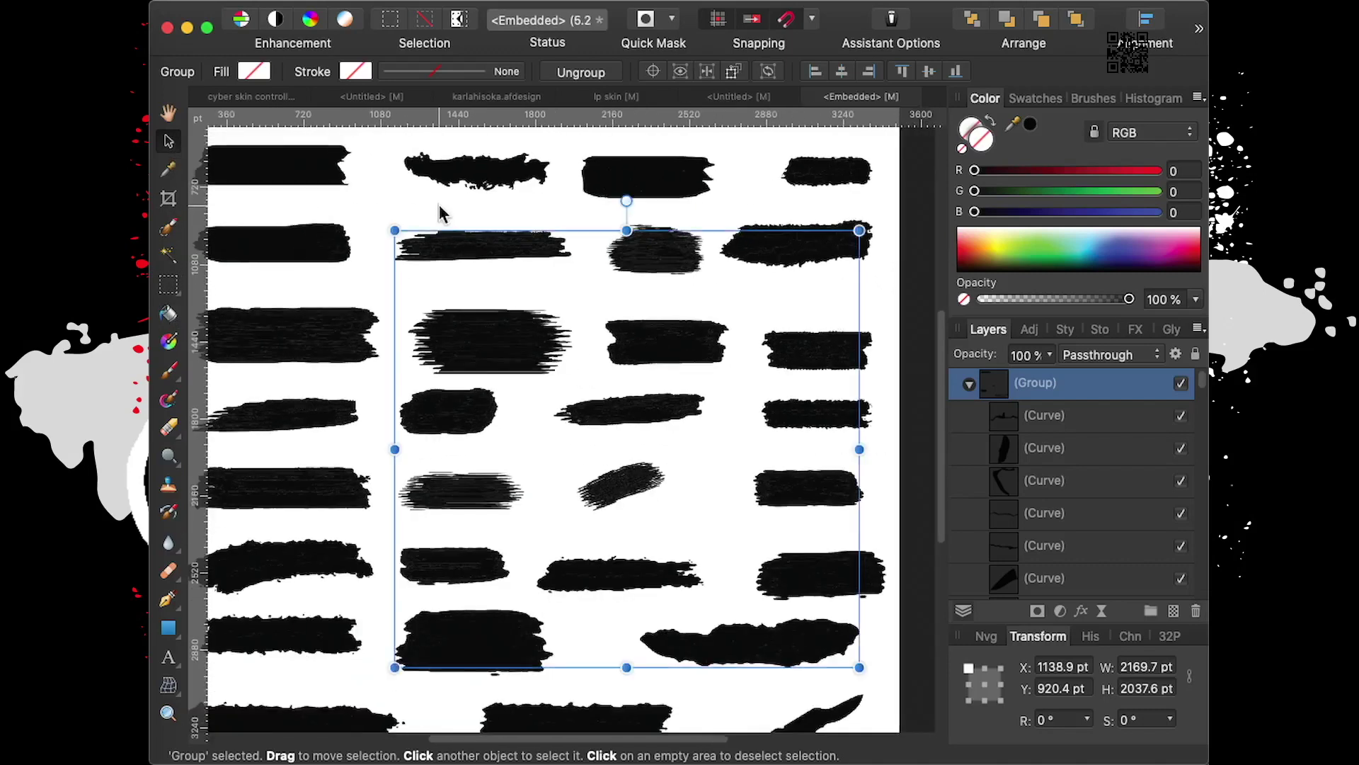
click(920, 206)
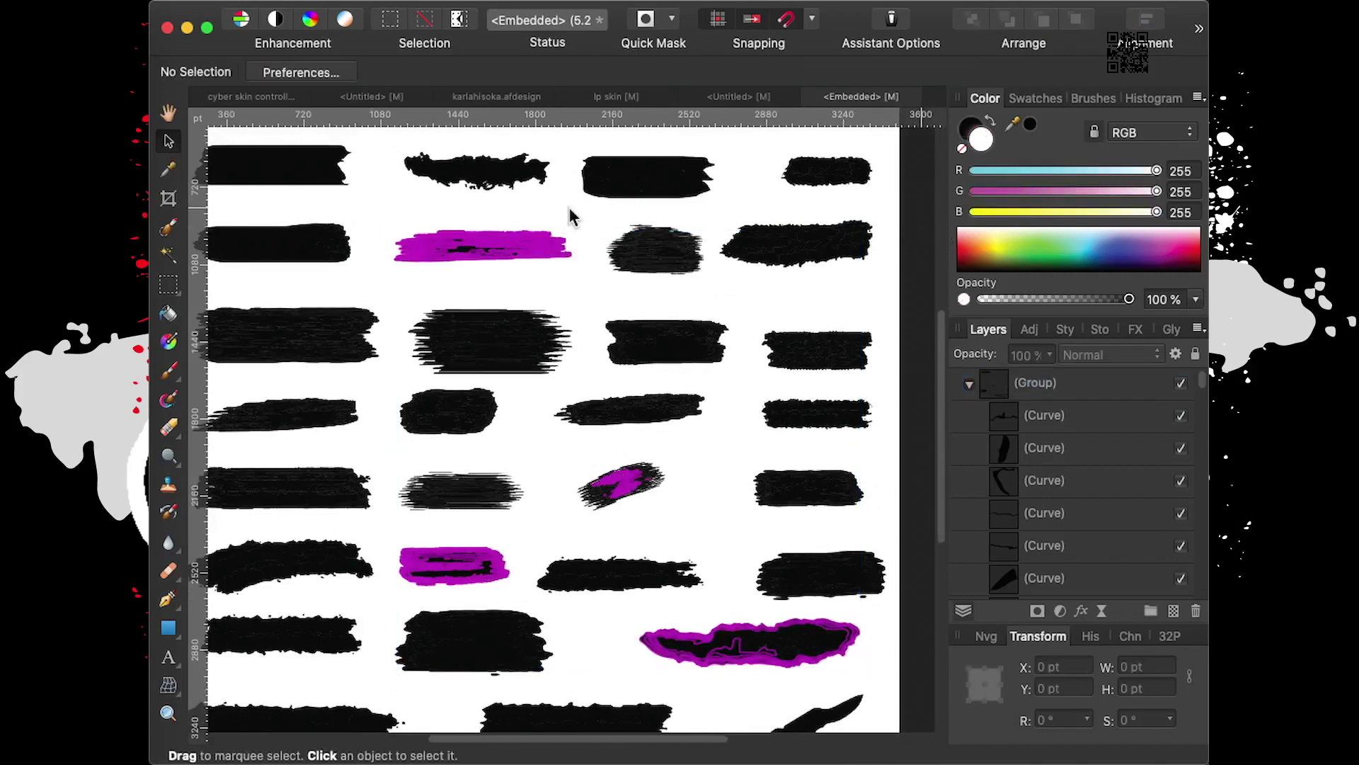
click(593, 222)
drag(593, 222, 582, 221)
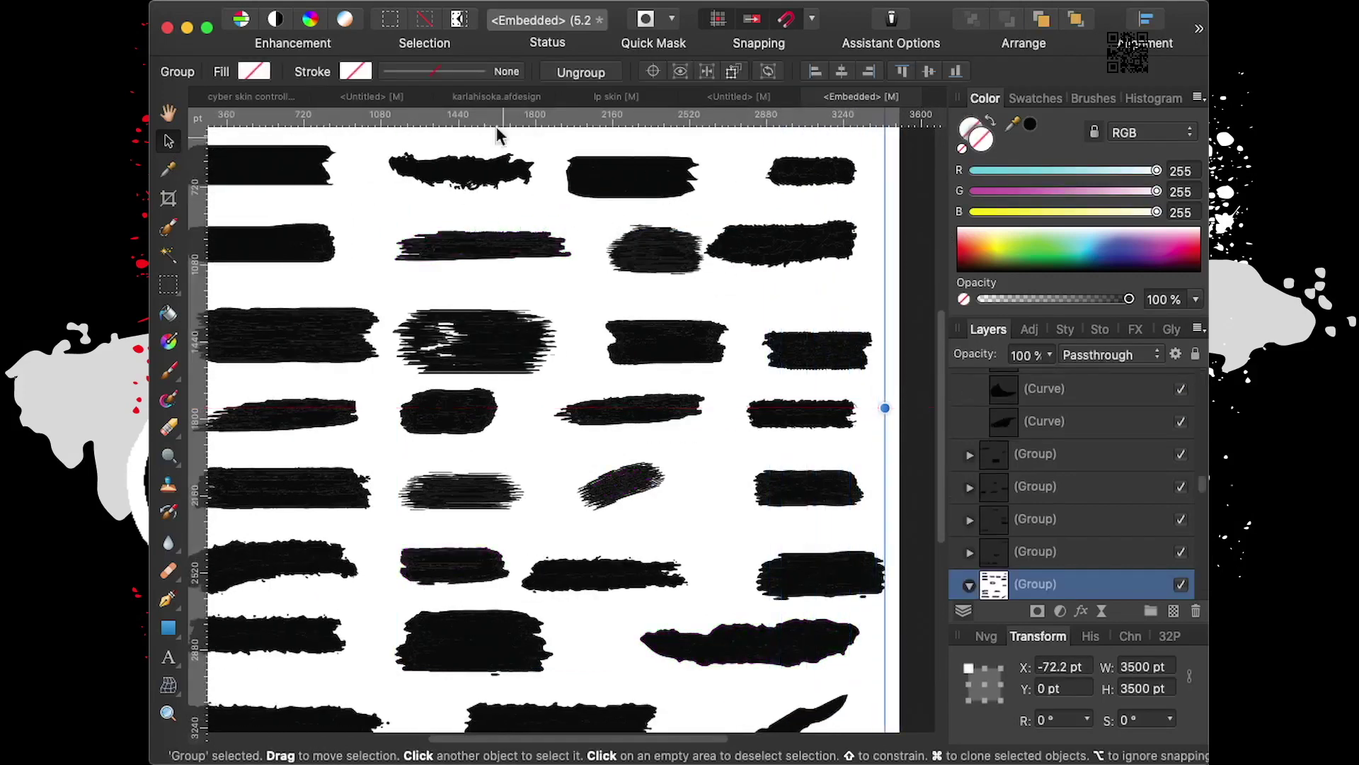
click(333, 12)
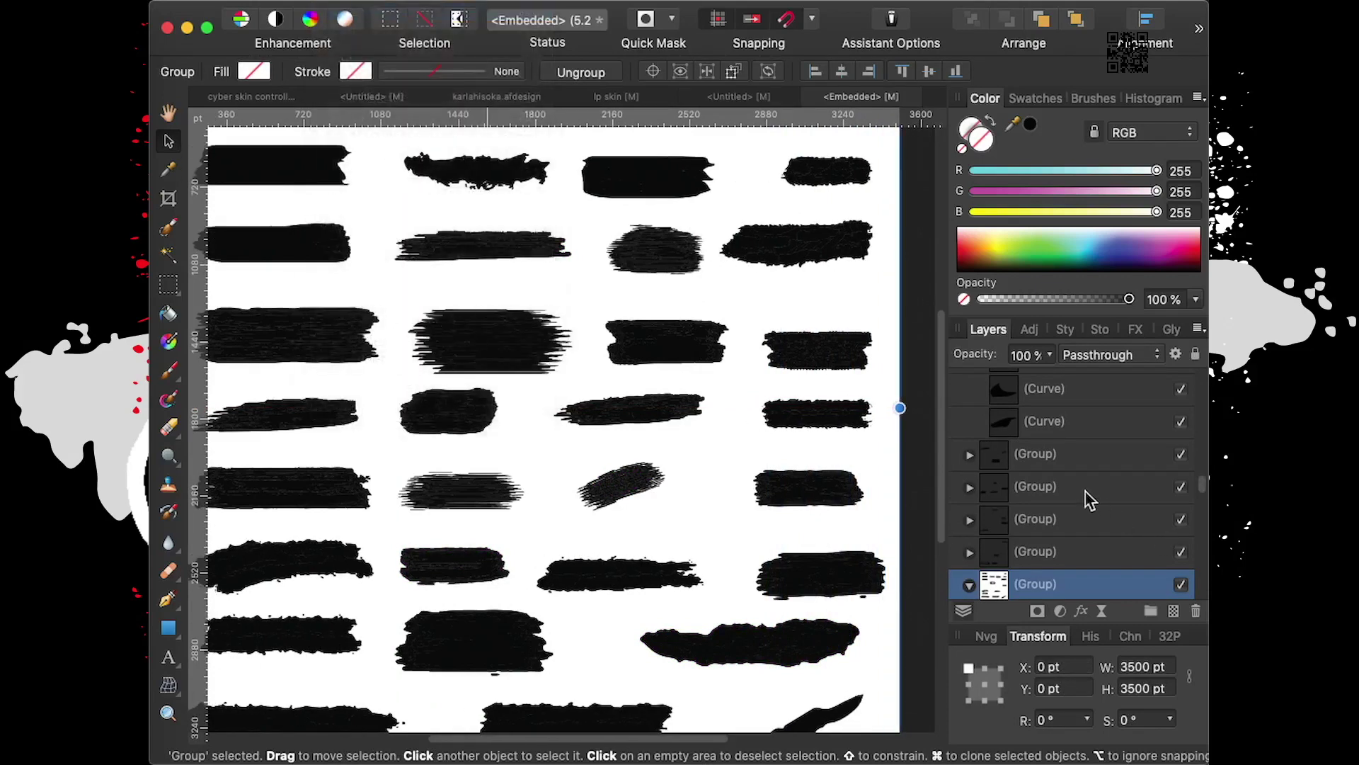
click(532, 253)
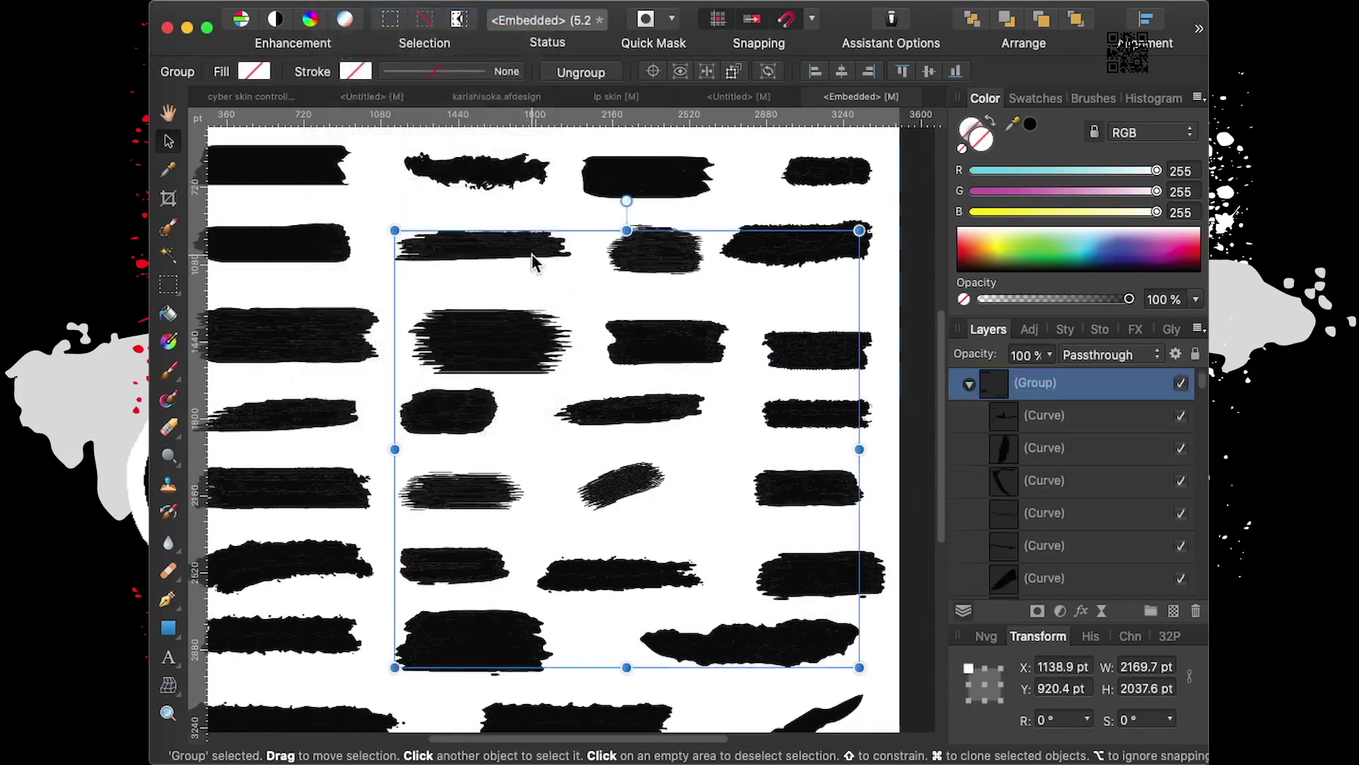
Draw a rectangular marquee around the long second-row brush stroke
scroll(1076, 480, down, 2)
scroll(1076, 480, down, 1)
scroll(1076, 480, down, 1)
scroll(1076, 480, down, 1)
scroll(1076, 484, down, 1)
scroll(1076, 484, down, 1)
scroll(1076, 484, down, 1)
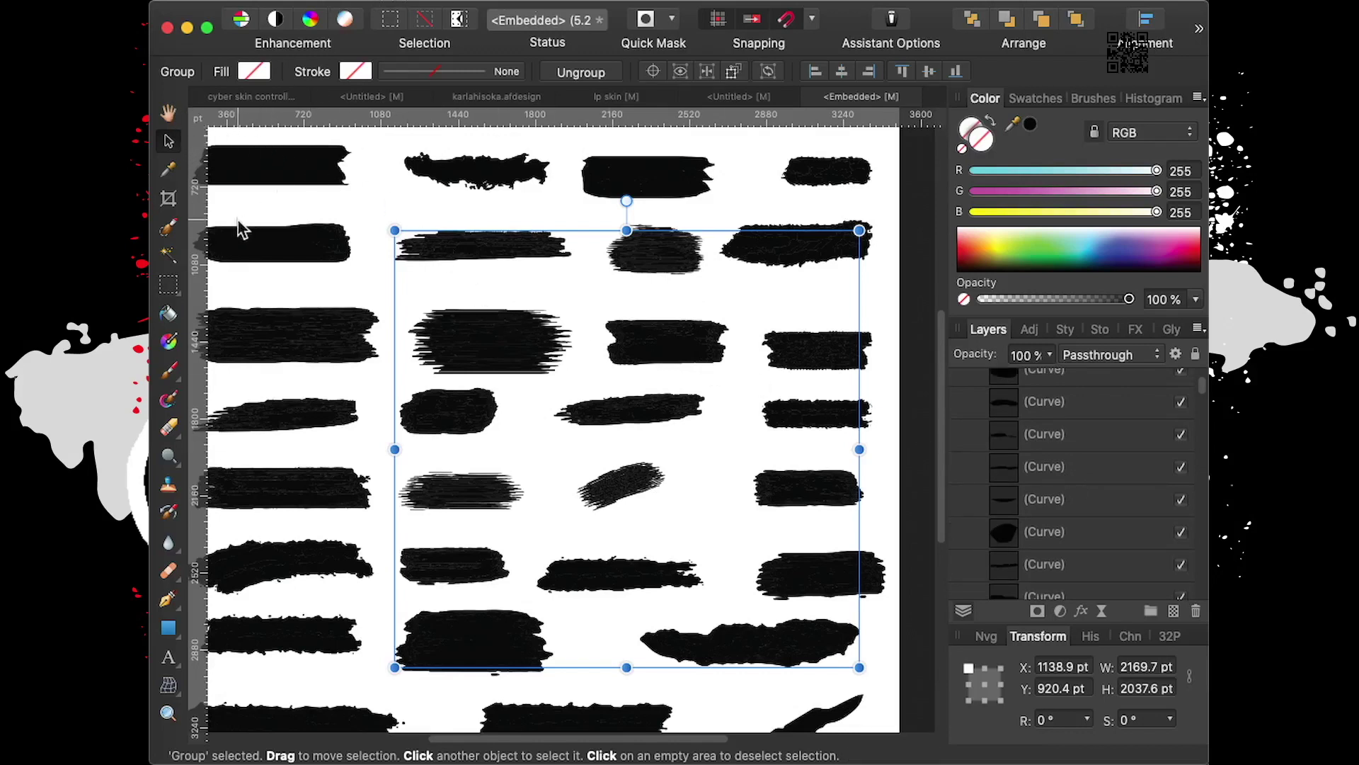
click(168, 283)
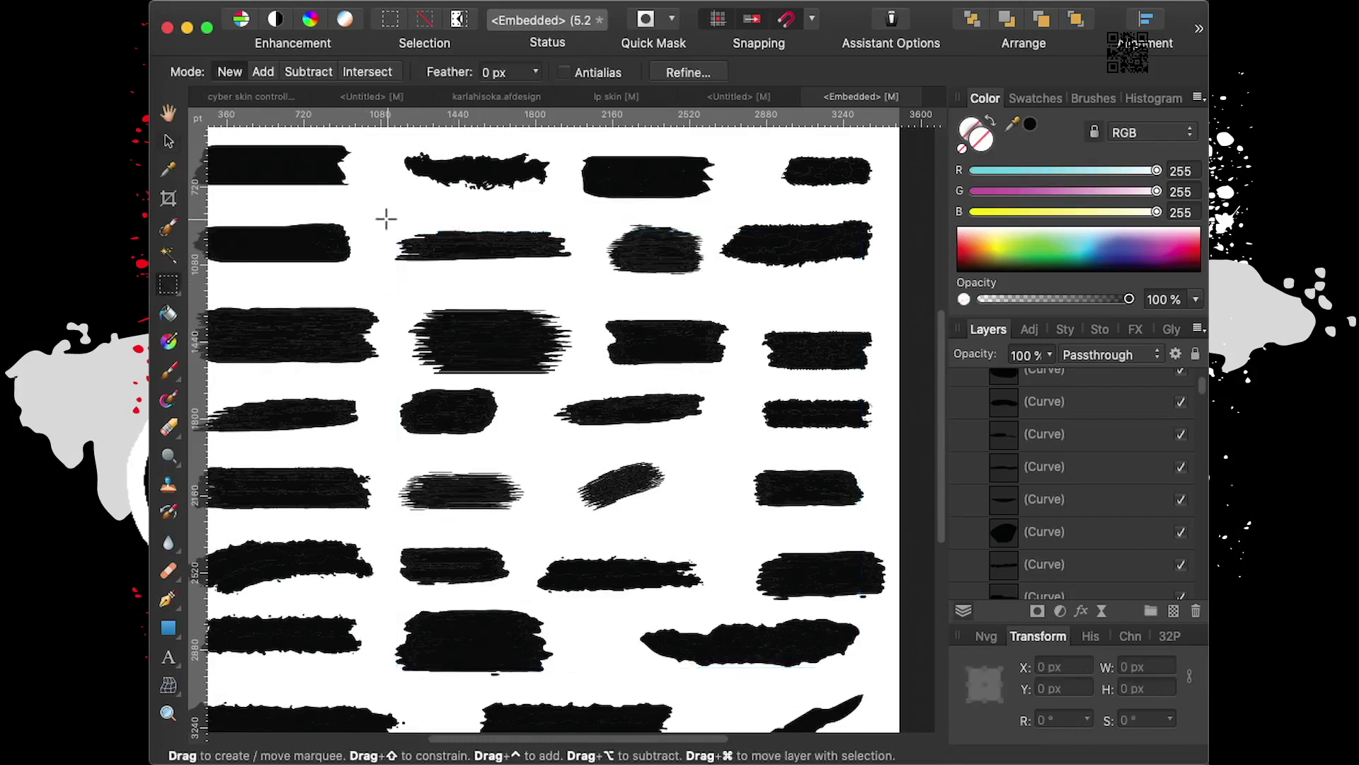
drag(386, 220, 582, 271)
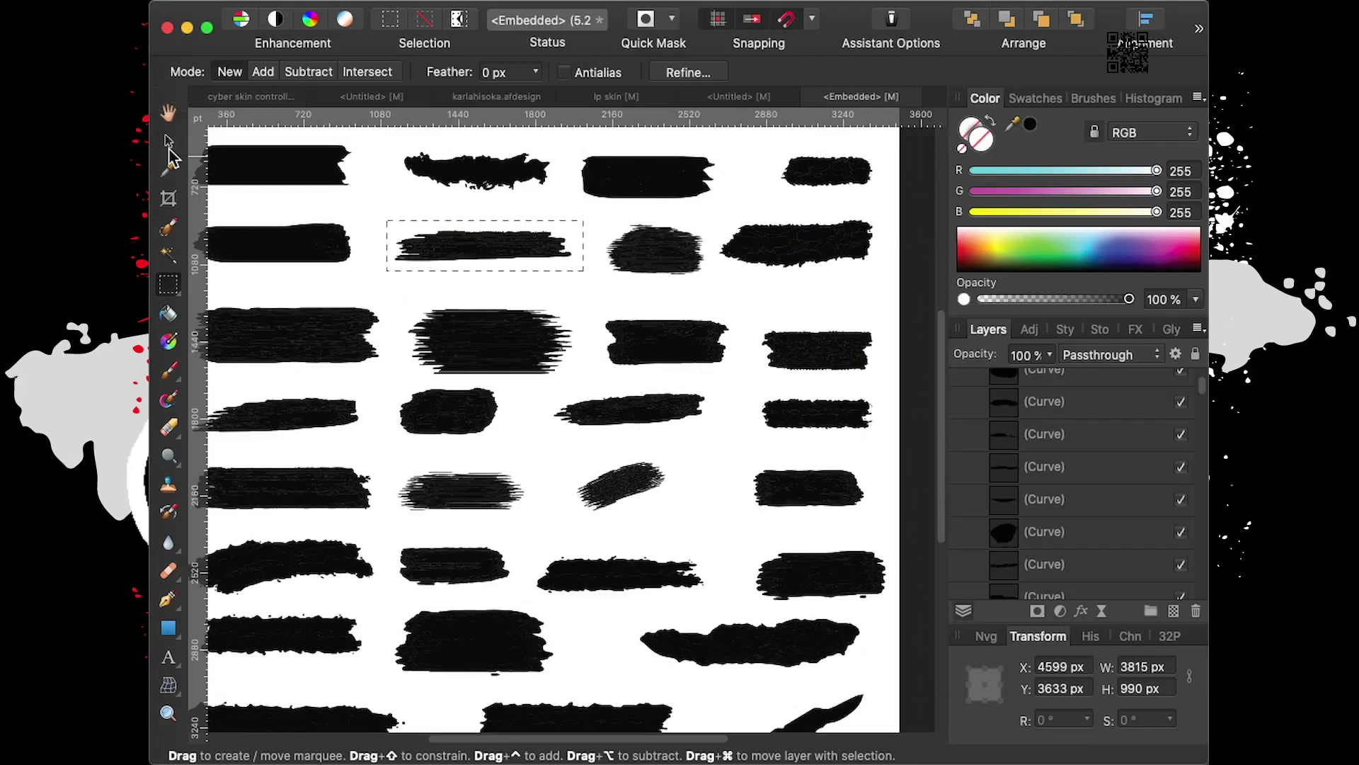
Copy the selected stroke group and return to the cyber skin controller document
click(168, 143)
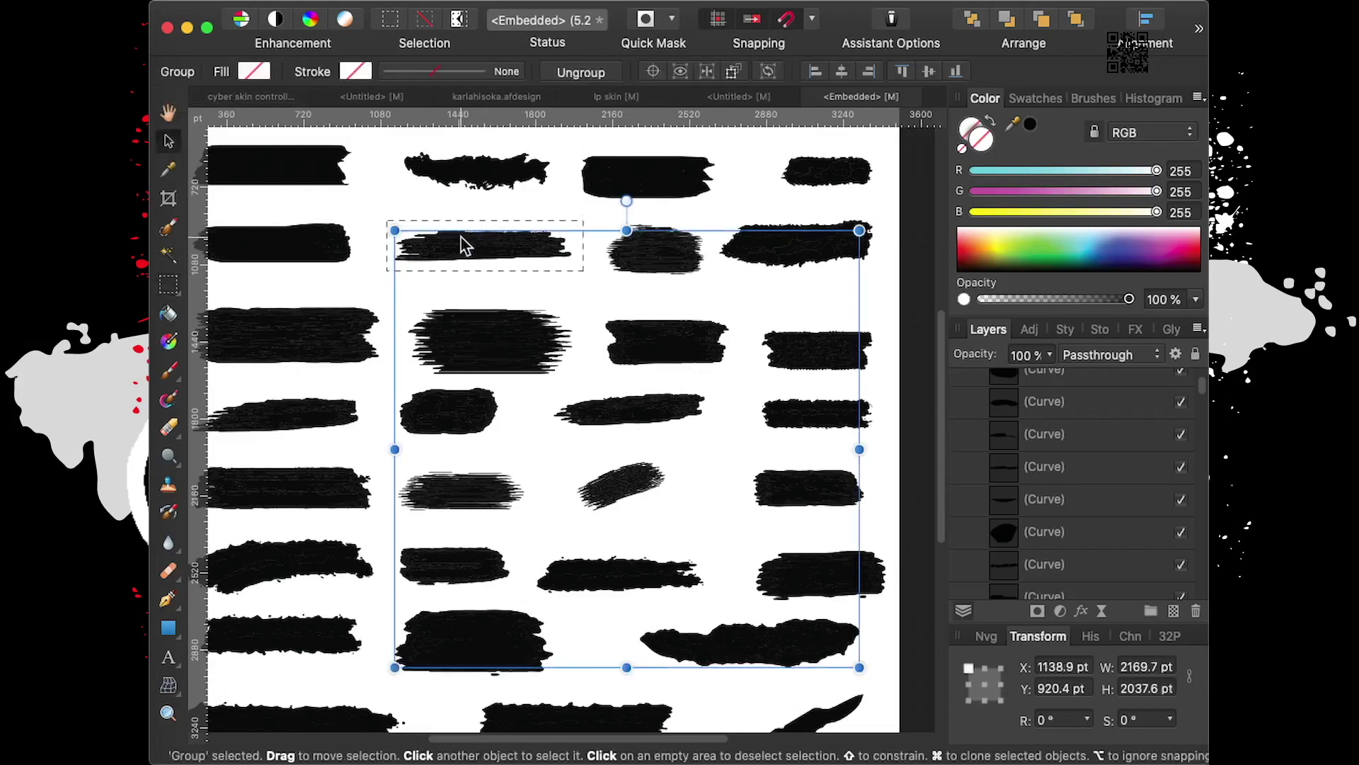
right_click(461, 238)
click(504, 265)
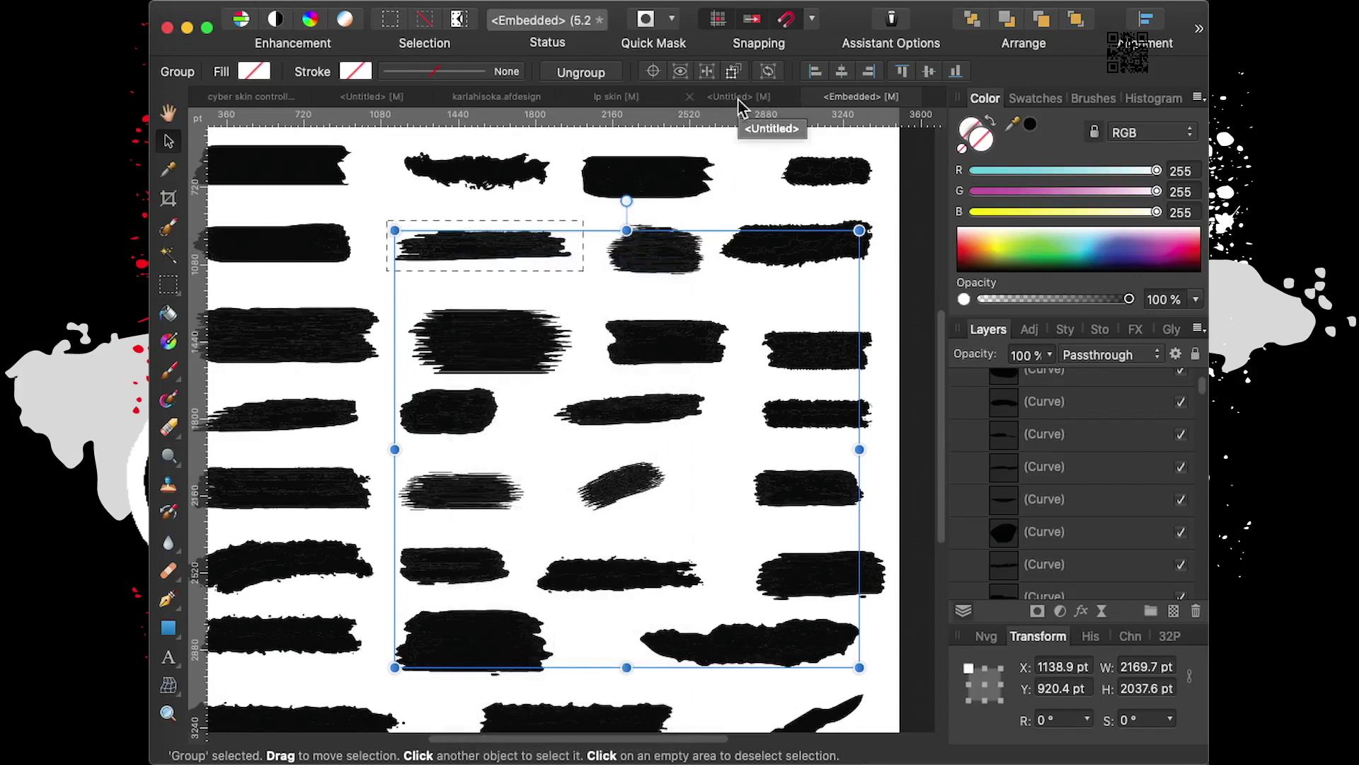
click(245, 98)
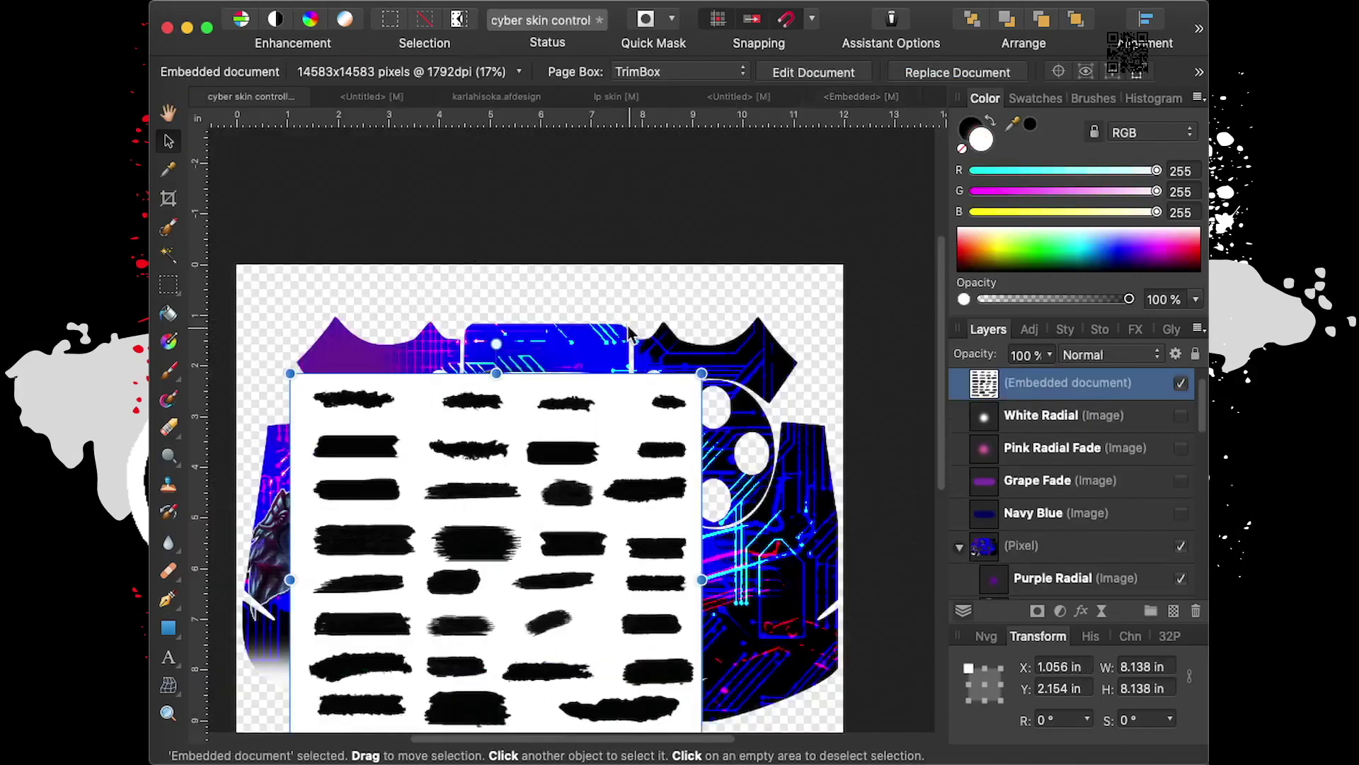
Paste the copied brush strokes into the design and hide the white brush-stroke sheet
right_click(426, 295)
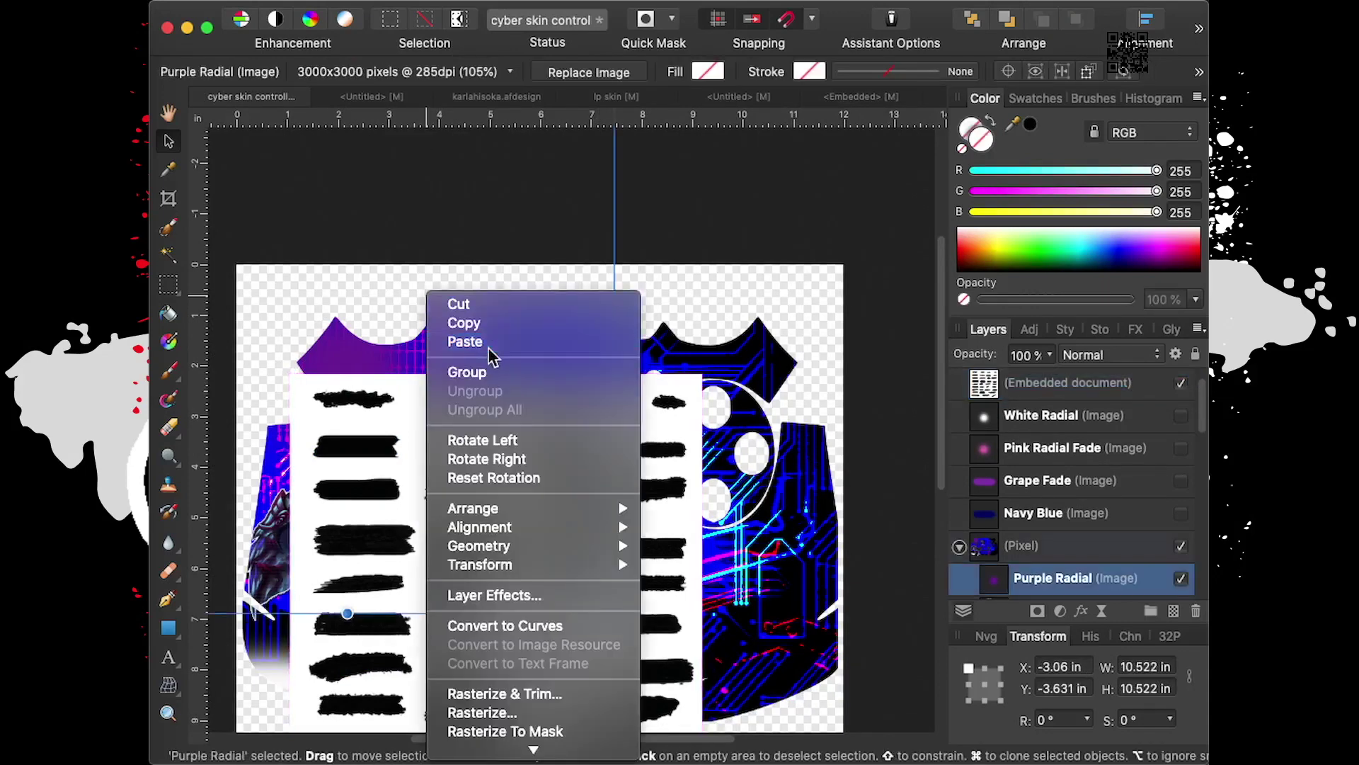
click(745, 391)
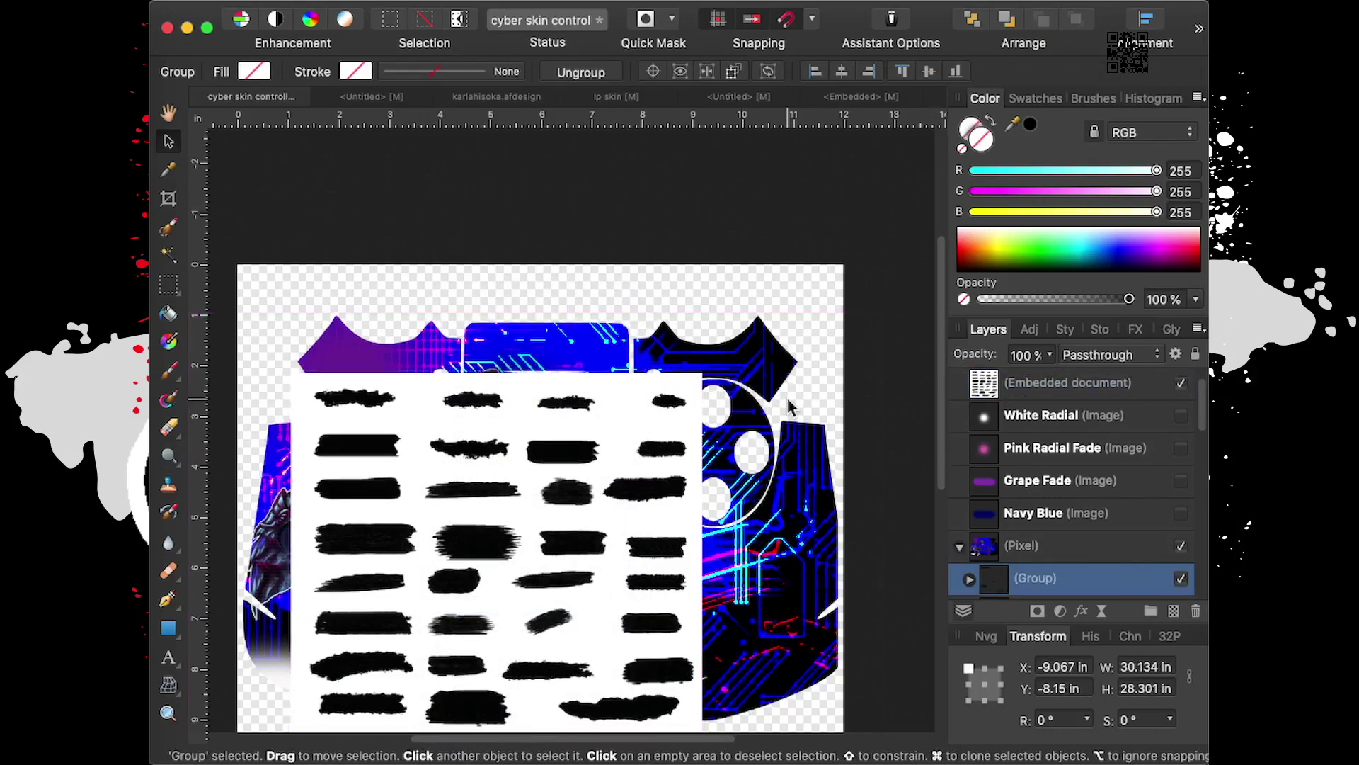
scroll(788, 398, down, 2)
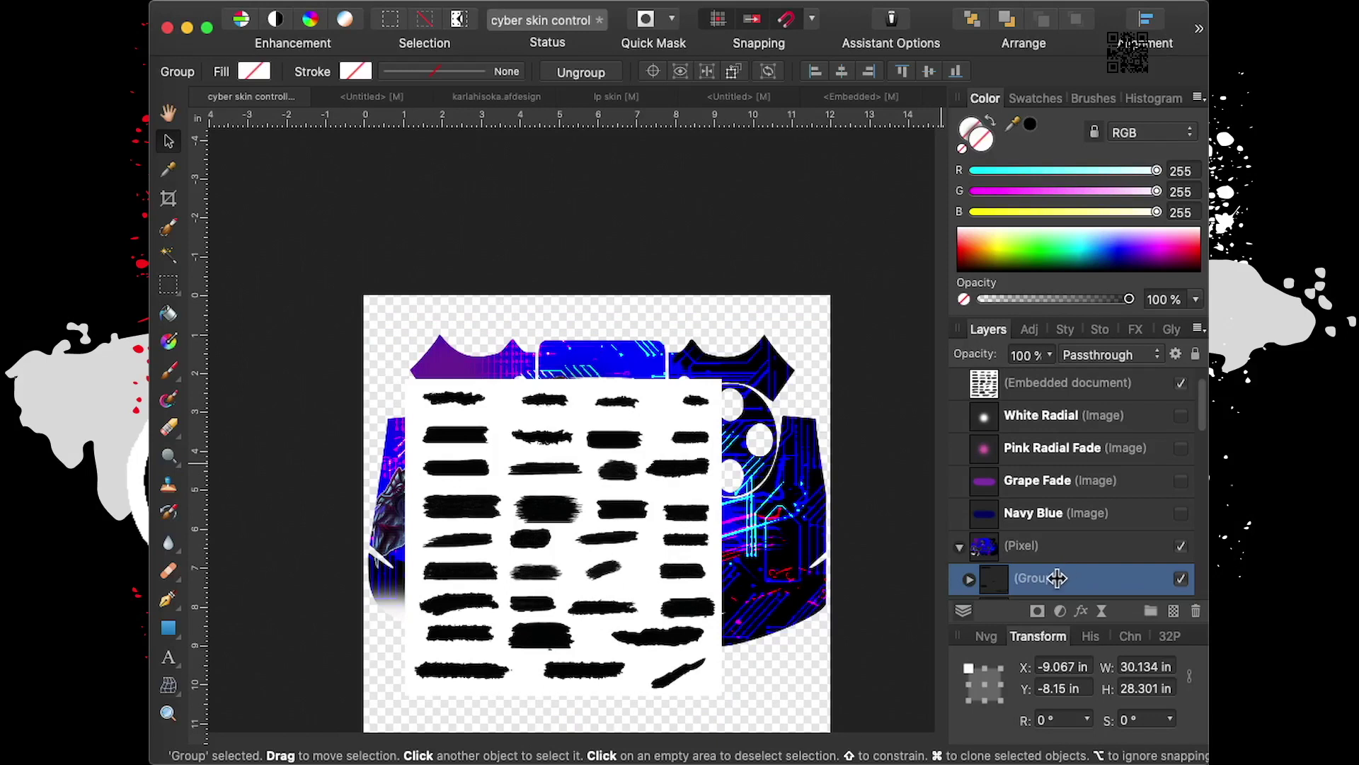
click(1180, 382)
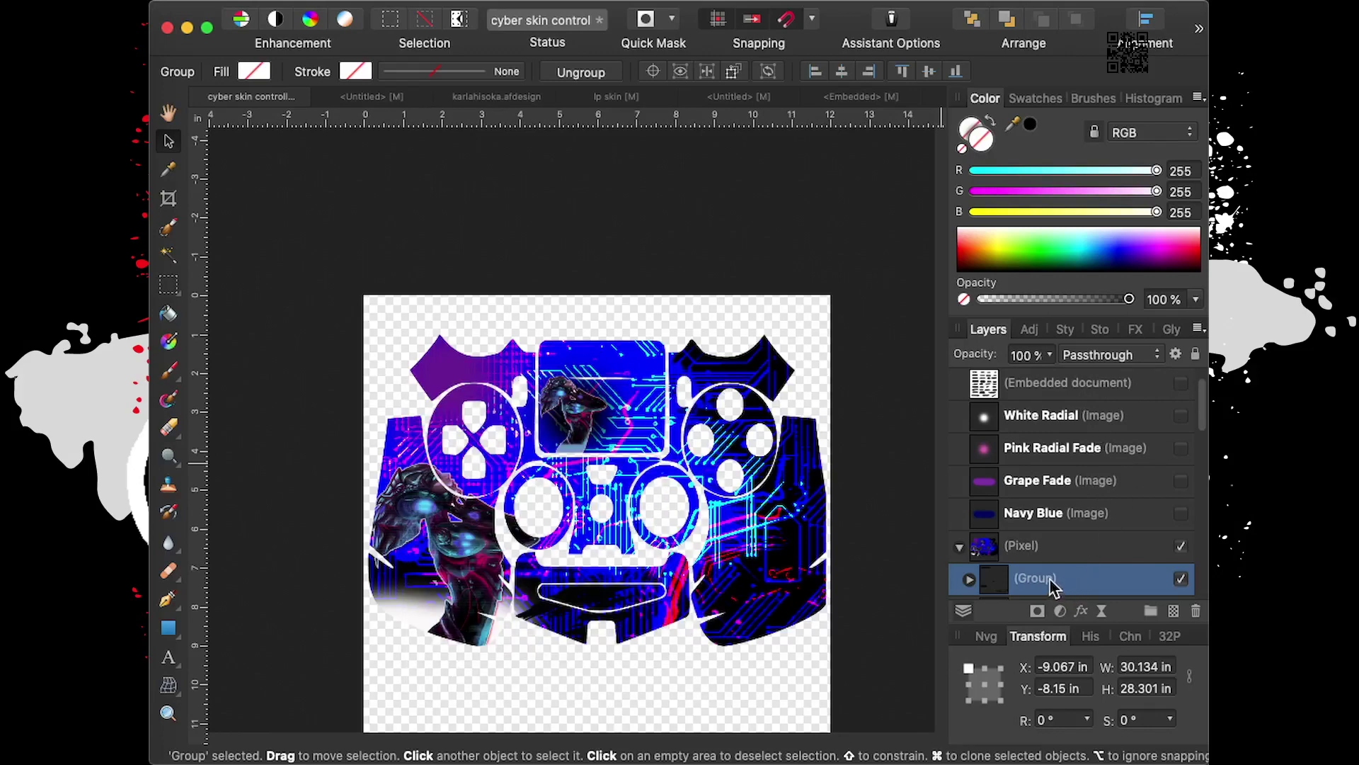
Move the brush-stroke group up the layer stack into the (Pixel) layer below Dark Pastel Blue
drag(1053, 587, 1052, 458)
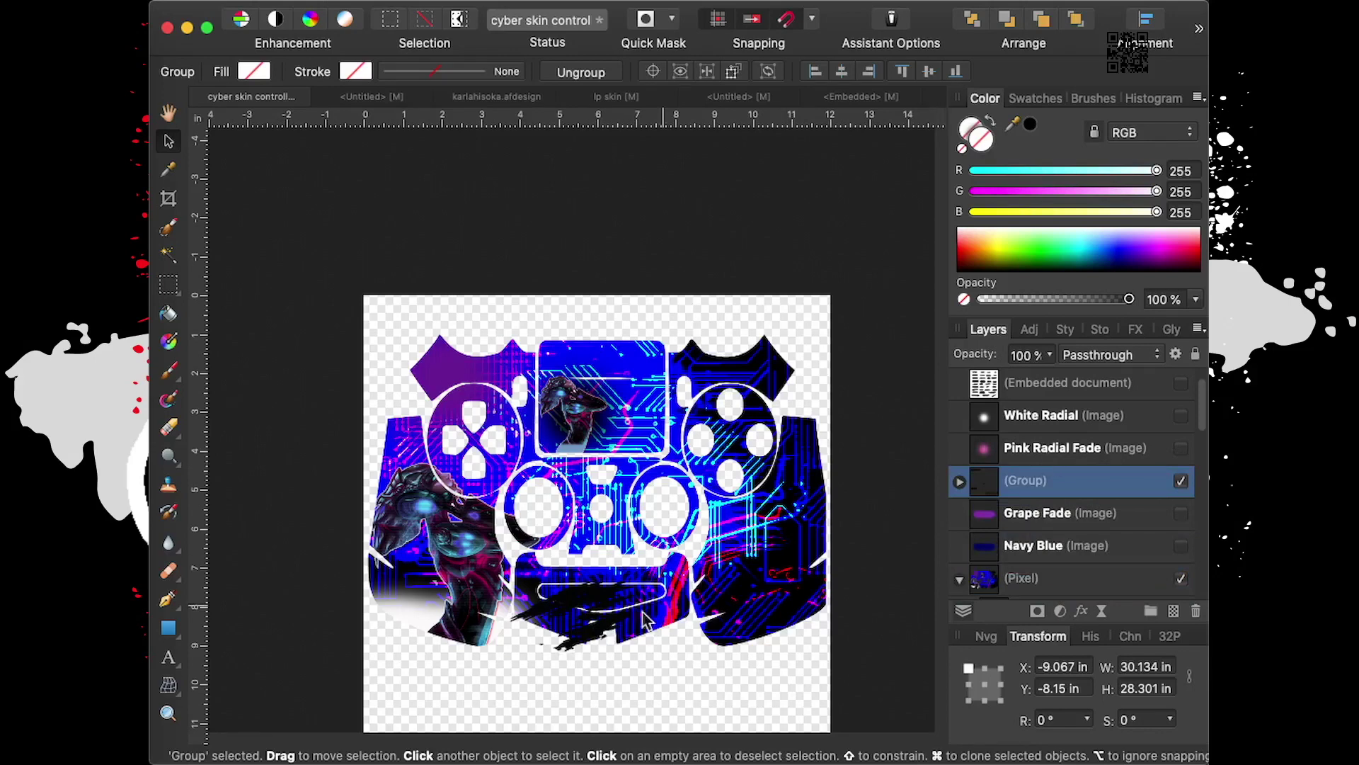
scroll(548, 637, up, 5)
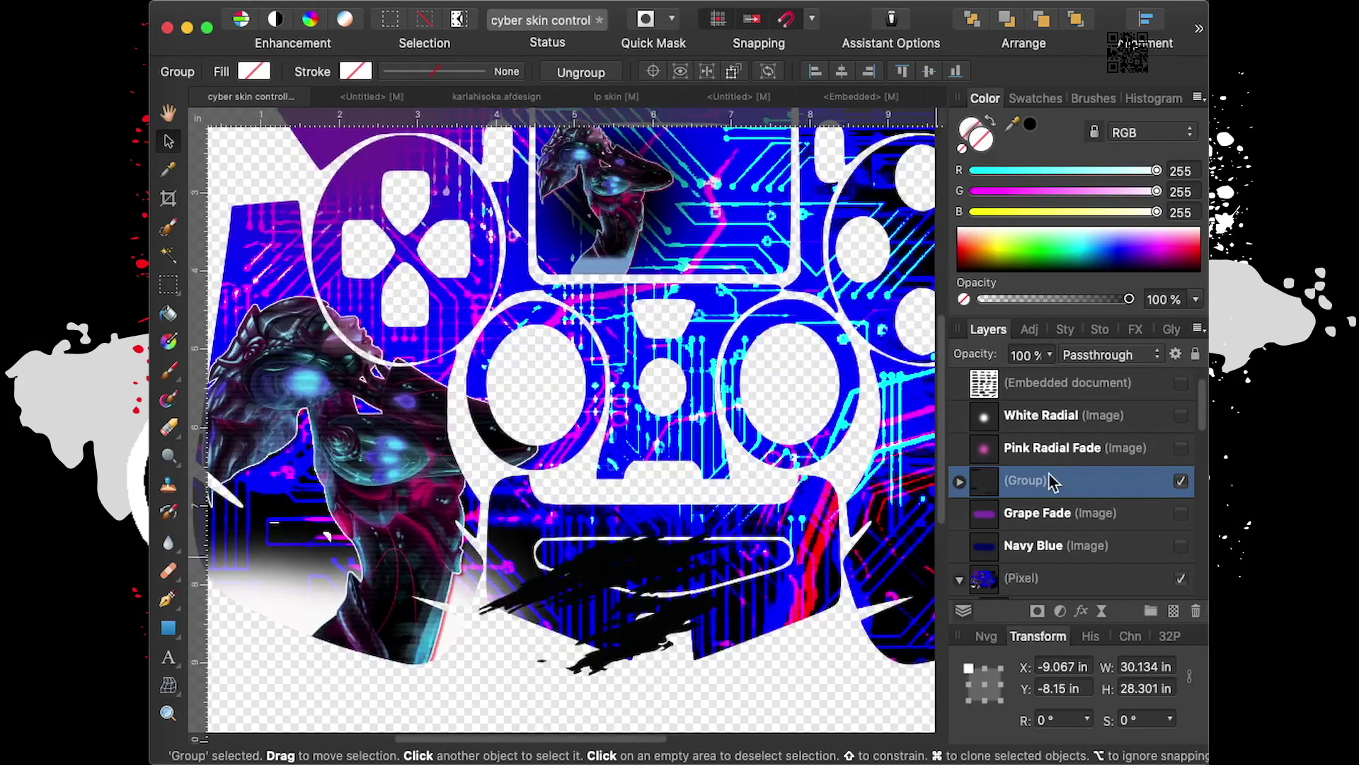
drag(1051, 482, 1053, 460)
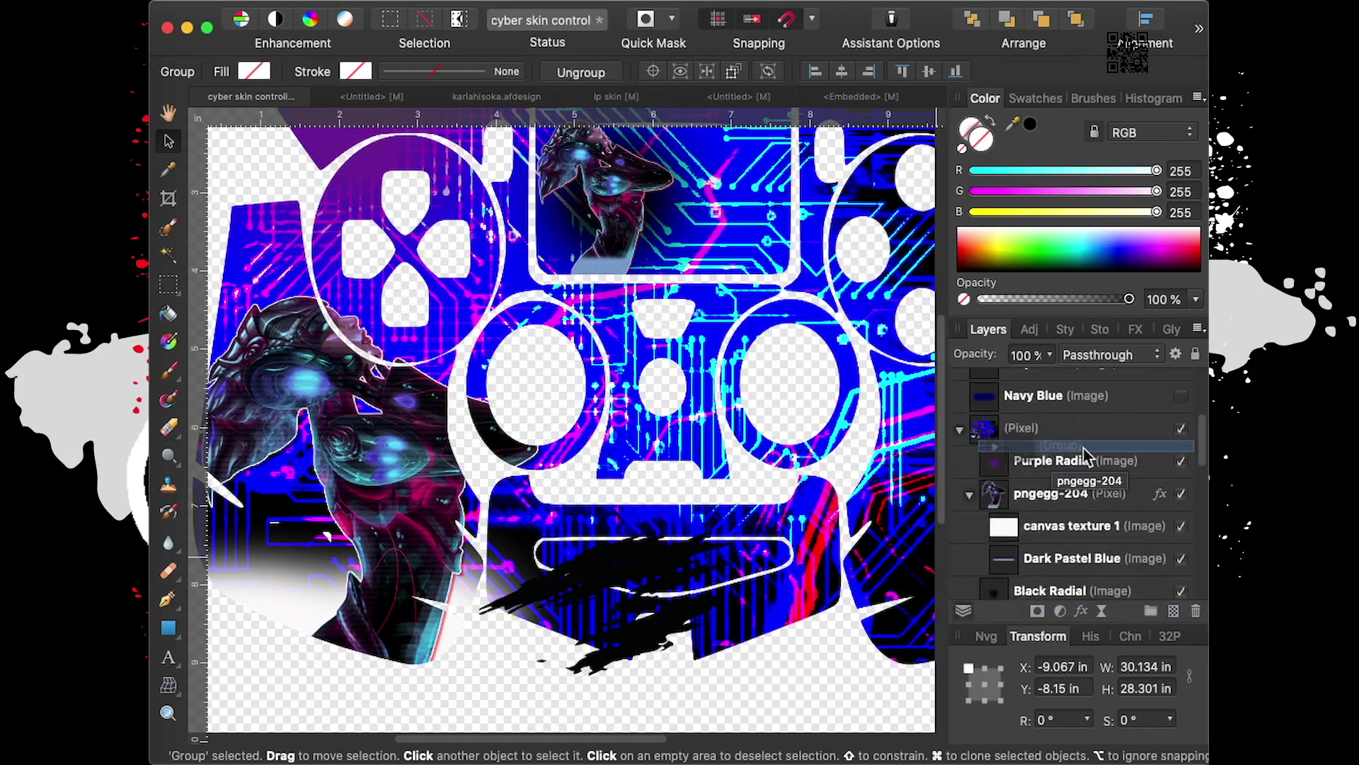
drag(1052, 460, 1055, 453)
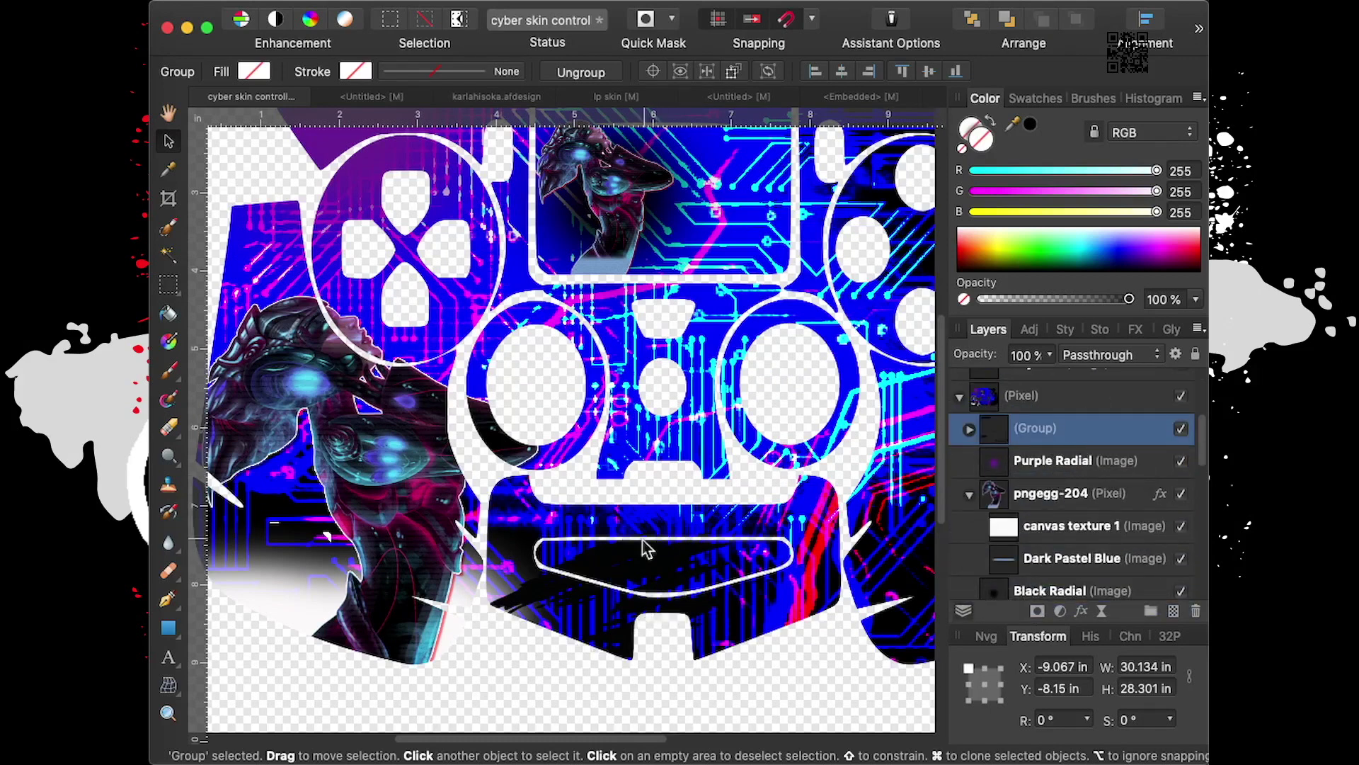
Position the black brush strokes over the top-centre cyborg panel, layered just above Black Radial
drag(630, 570, 697, 181)
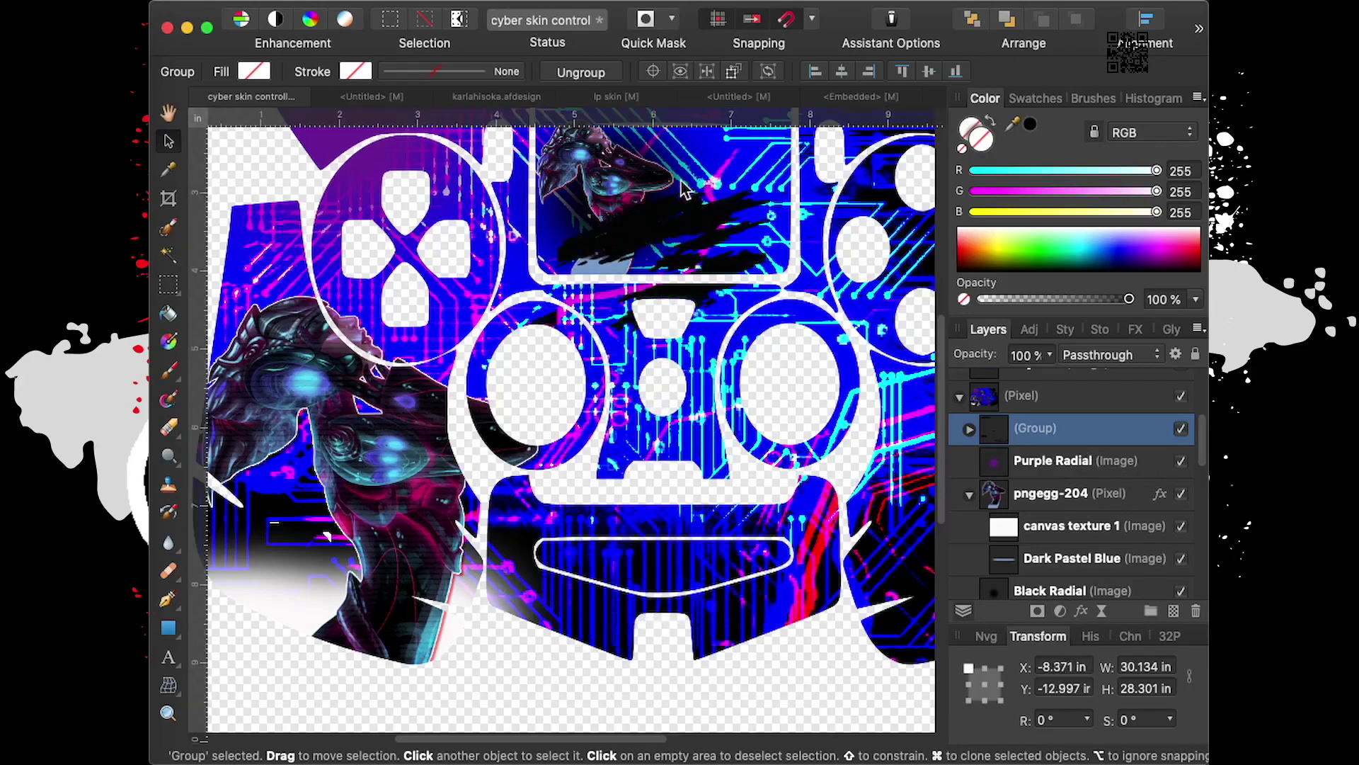
drag(698, 181, 706, 174)
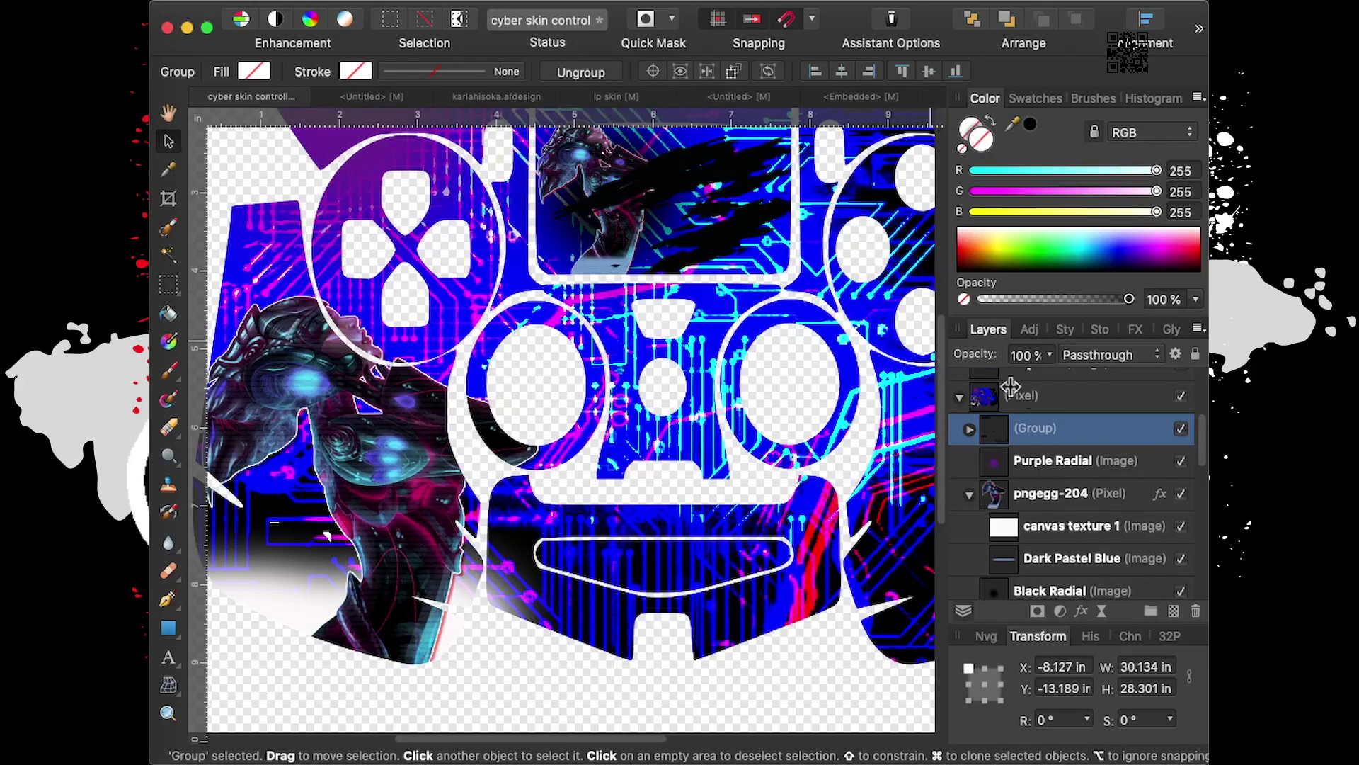
drag(1024, 429, 1031, 528)
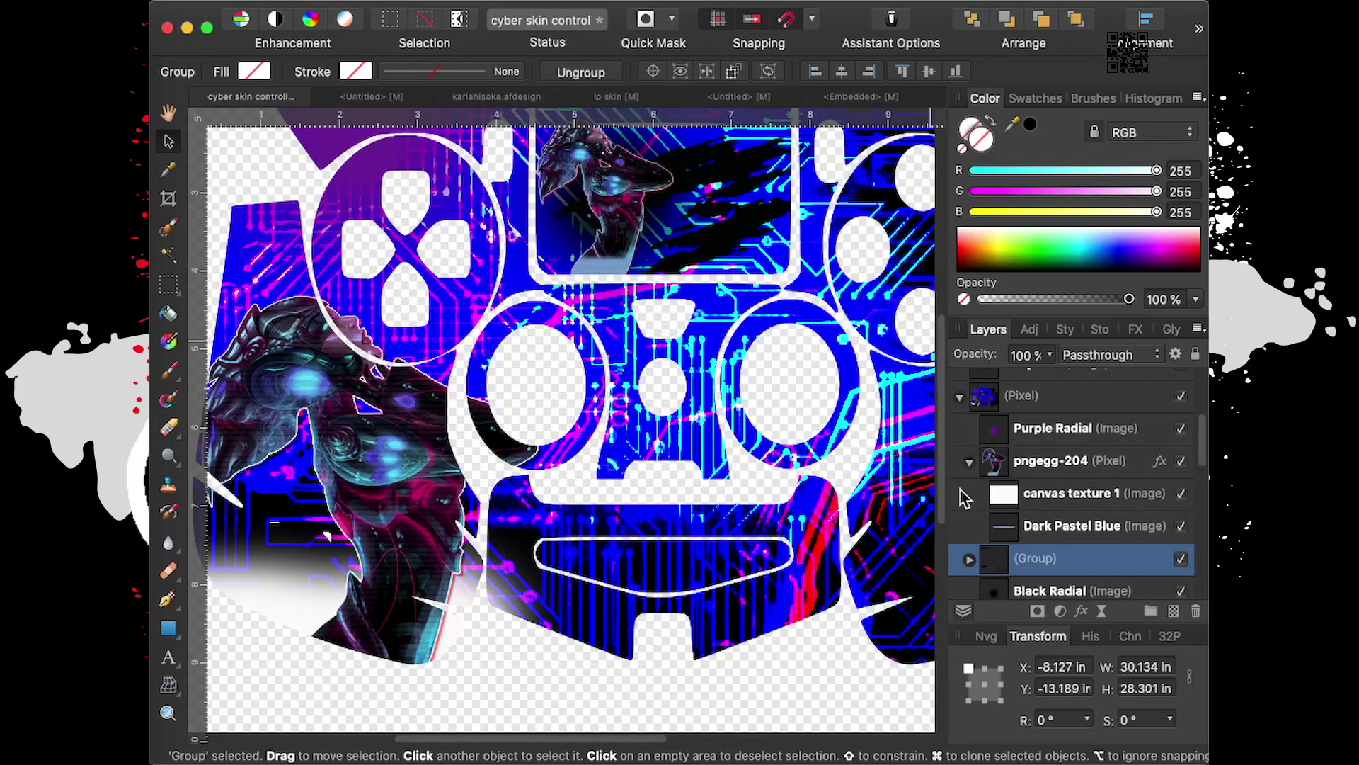
scroll(746, 359, up, 2)
scroll(750, 333, down, 3)
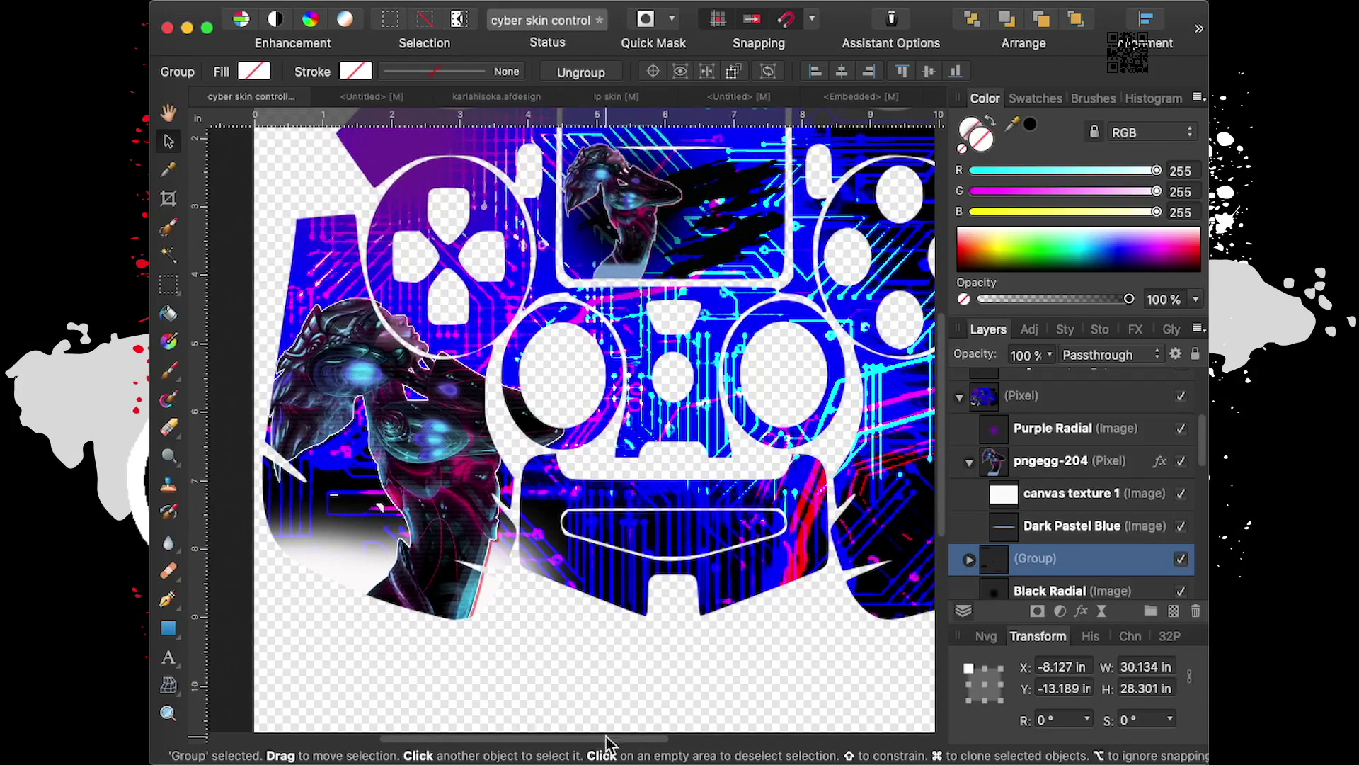
scroll(608, 743, right, 2)
scroll(770, 405, up, 2)
scroll(771, 405, down, 2)
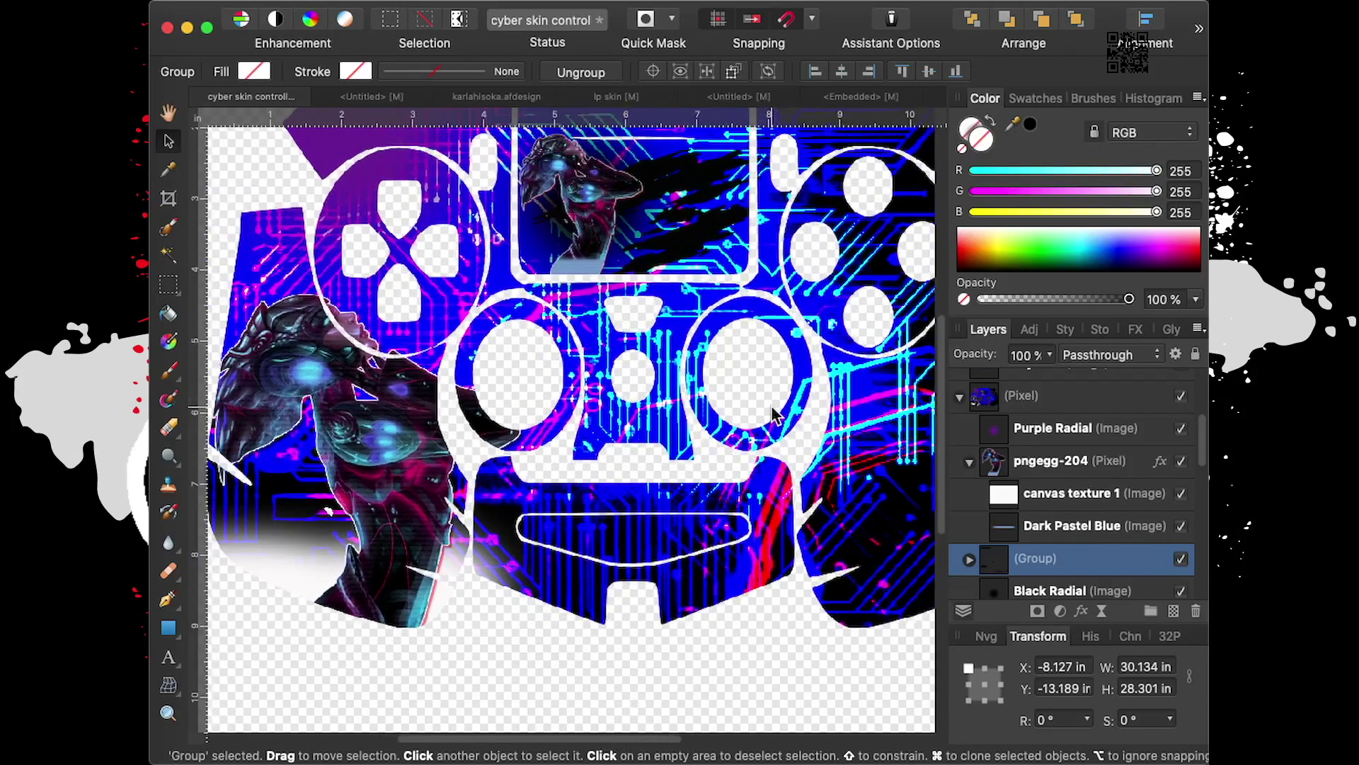
scroll(771, 405, down, 1)
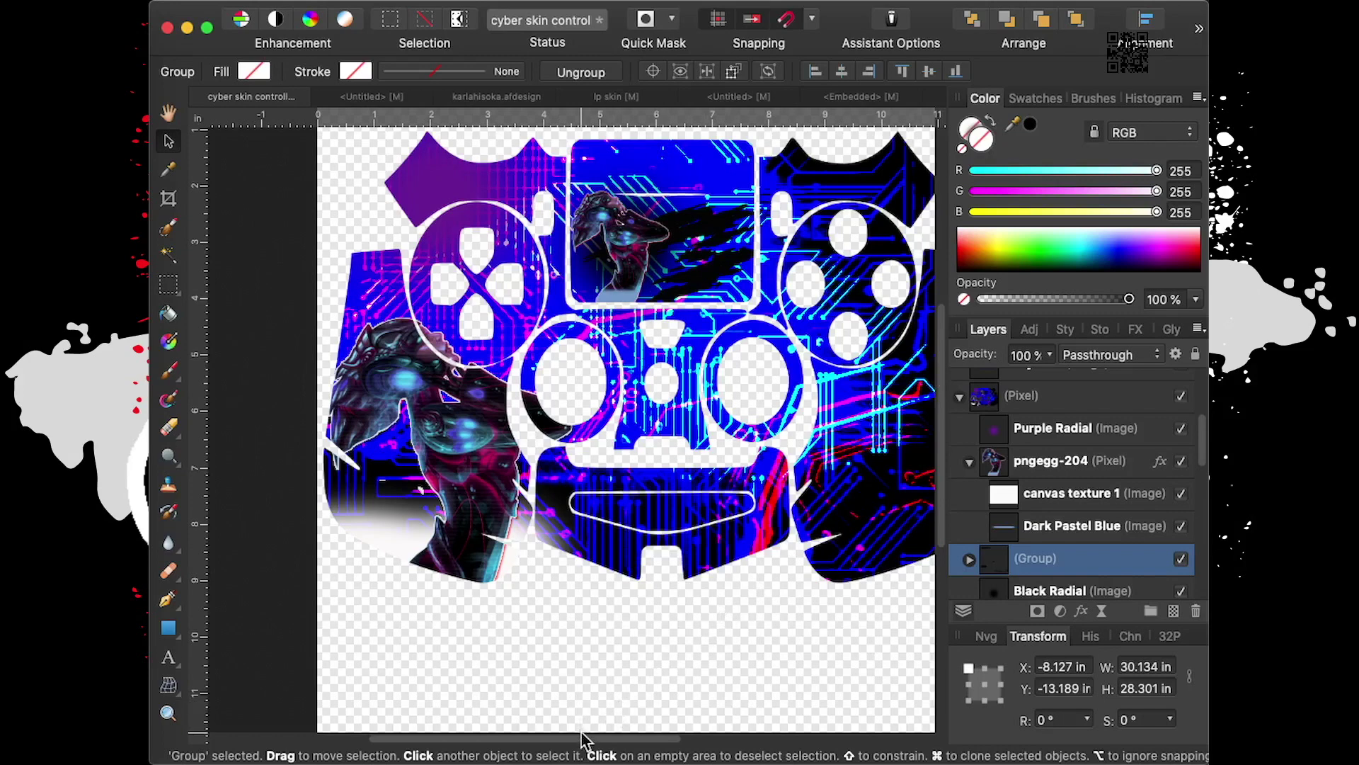
scroll(610, 743, left, 2)
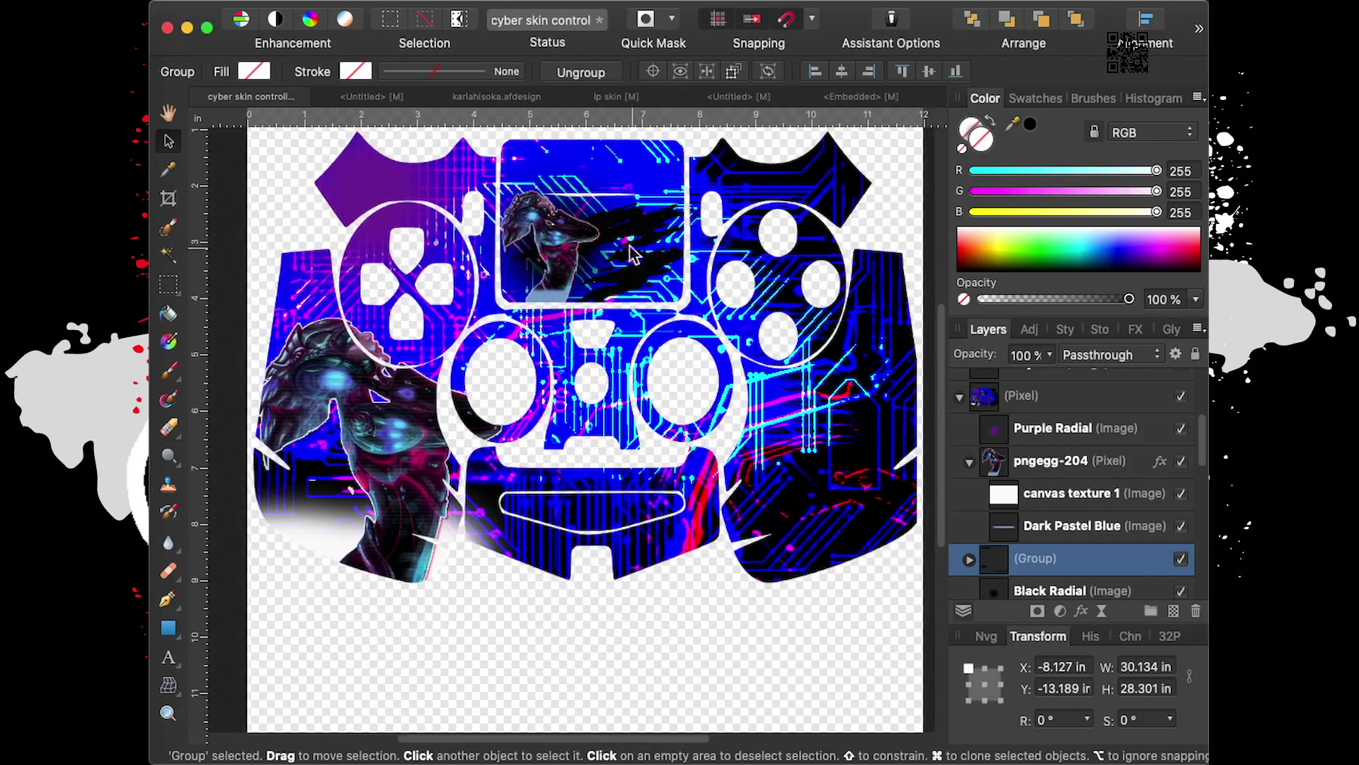
scroll(1062, 391, up, 5)
click(1057, 384)
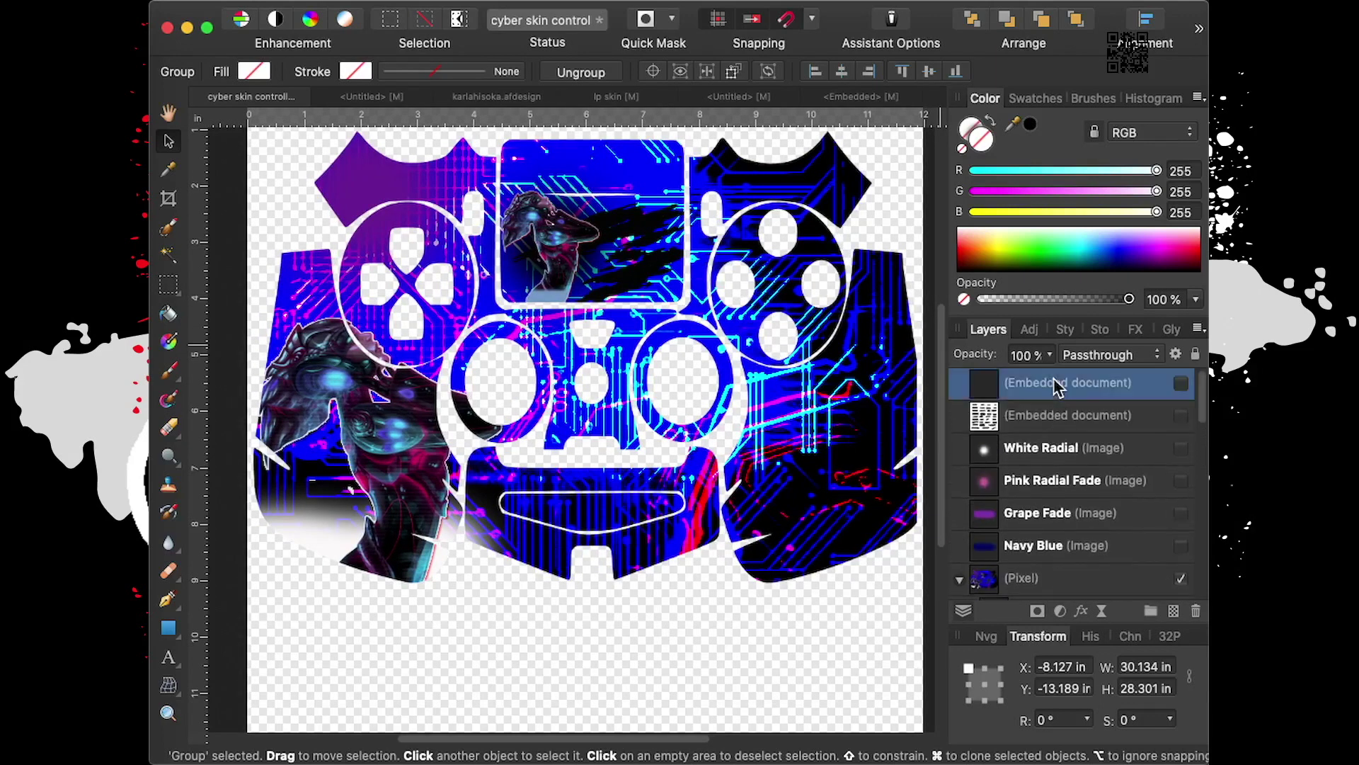
Toggle the embedded frame sheet on and off, leaving it hidden, and choose the Artistic Text Tool
click(1181, 382)
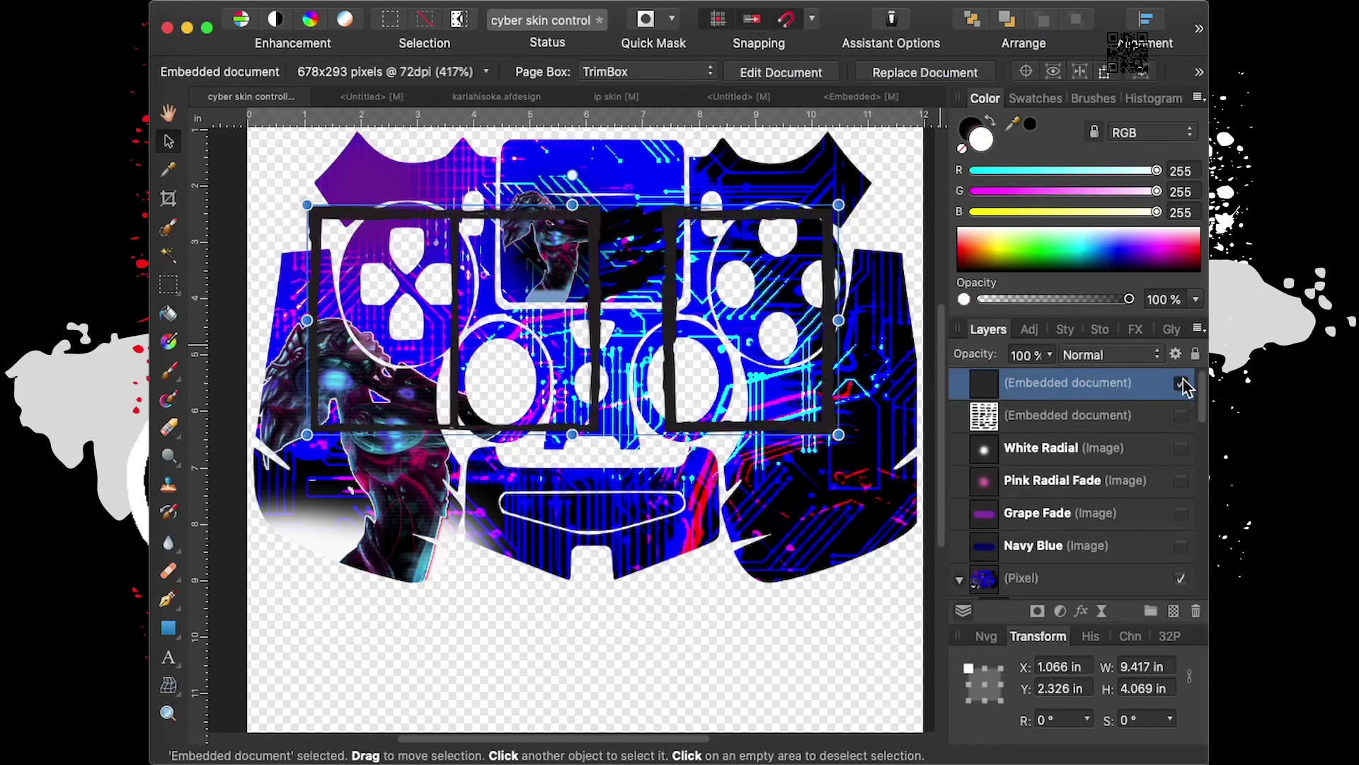
click(1181, 383)
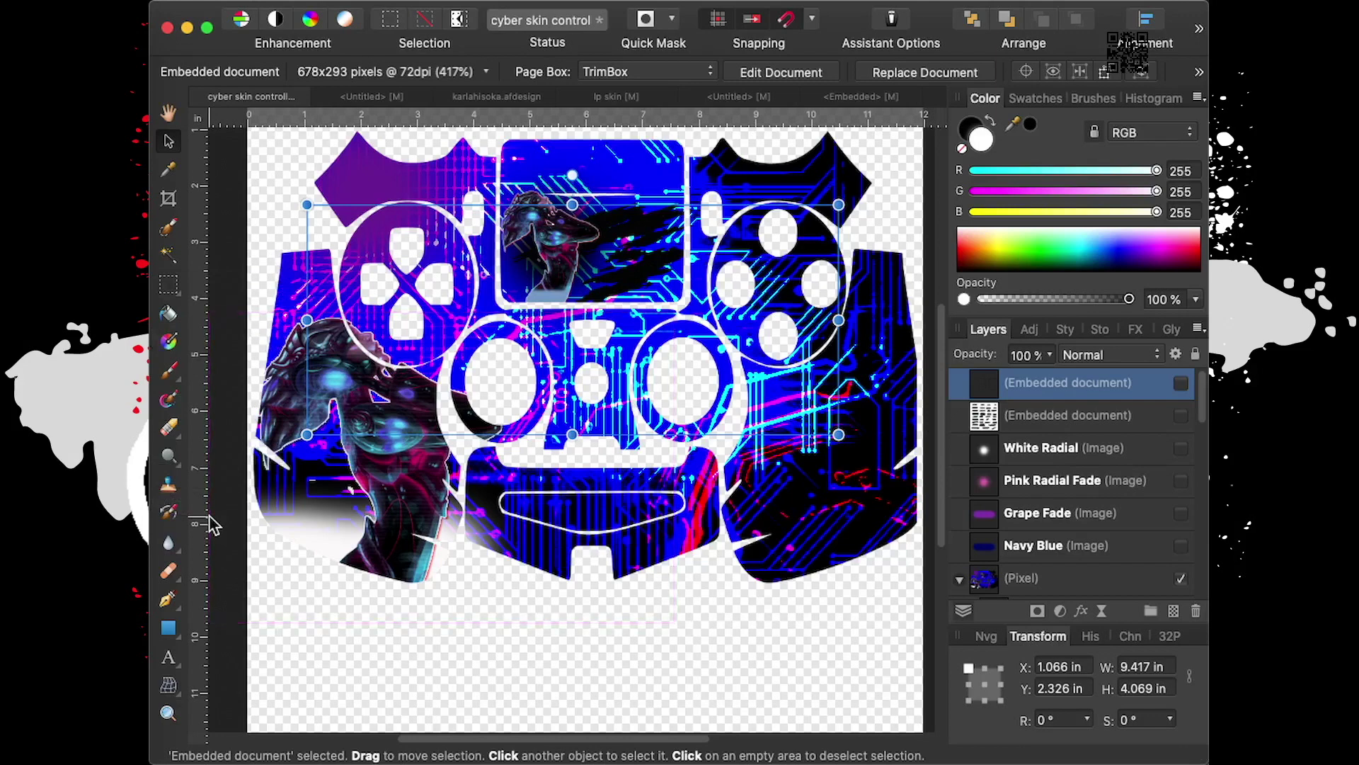
click(168, 657)
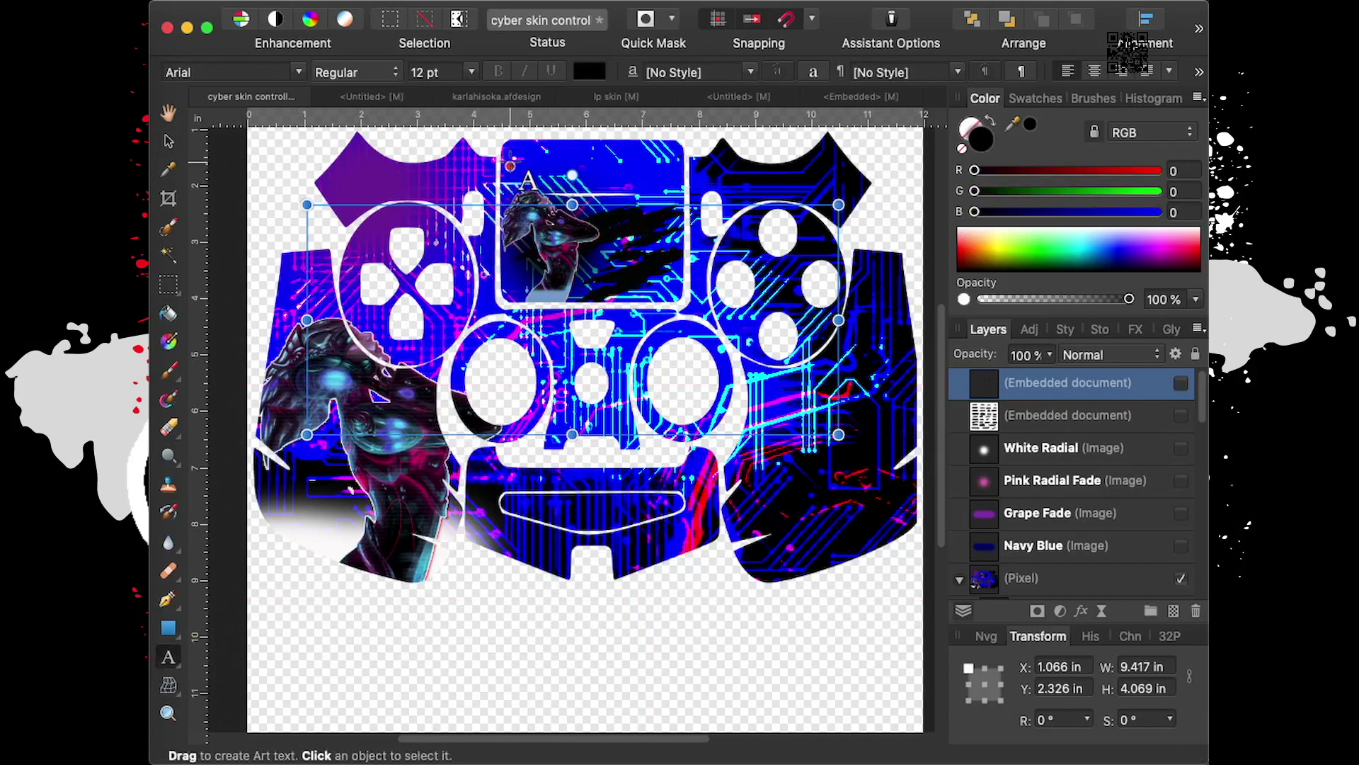
Create large black 'CYBER' art text across the top centre and bring up the font list
drag(515, 165, 516, 203)
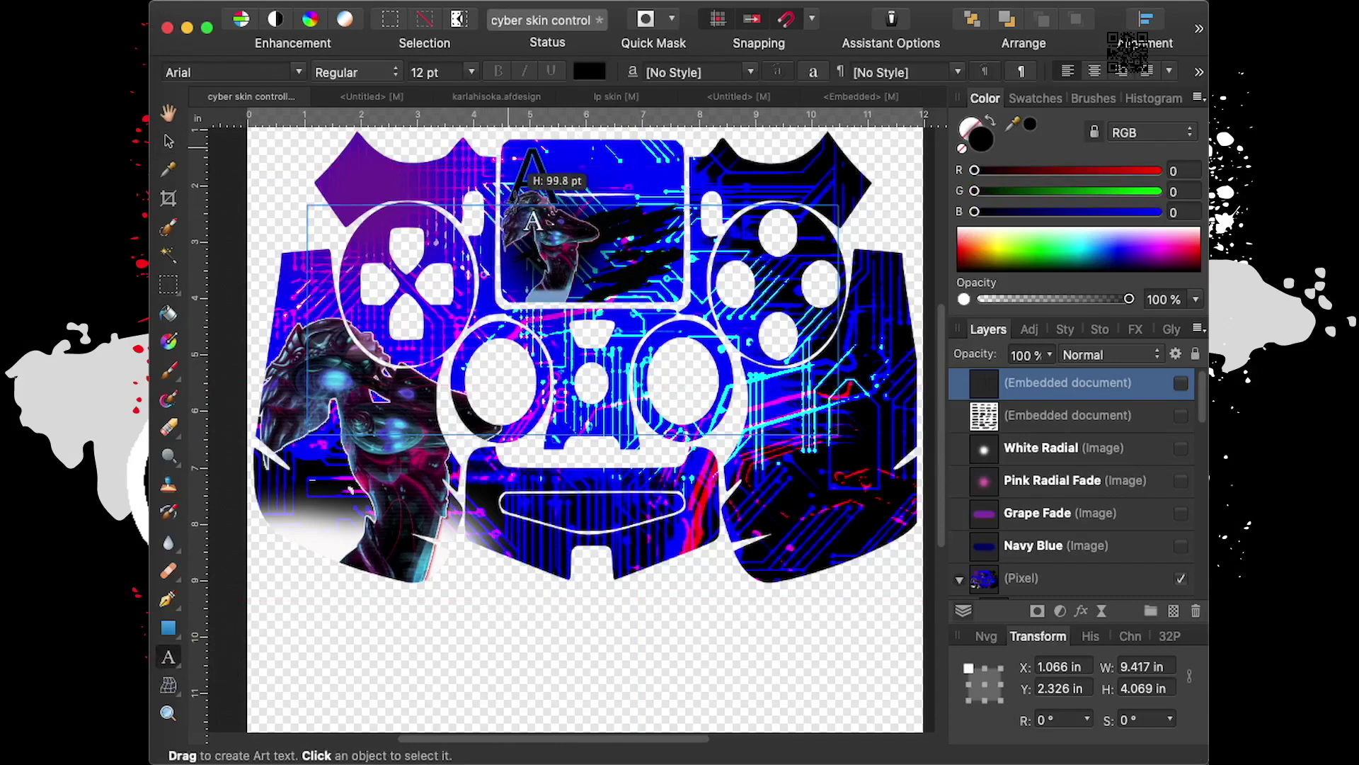
text(C)
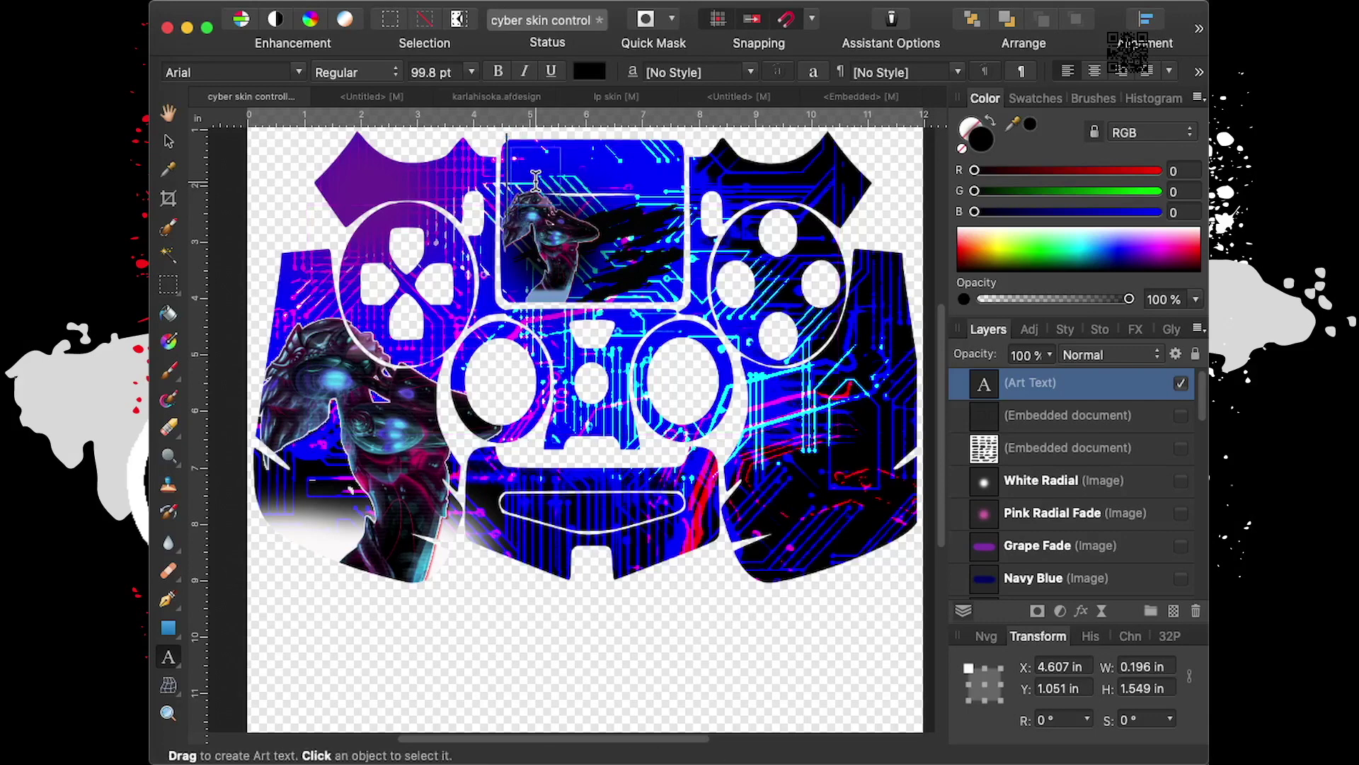
text(YBER)
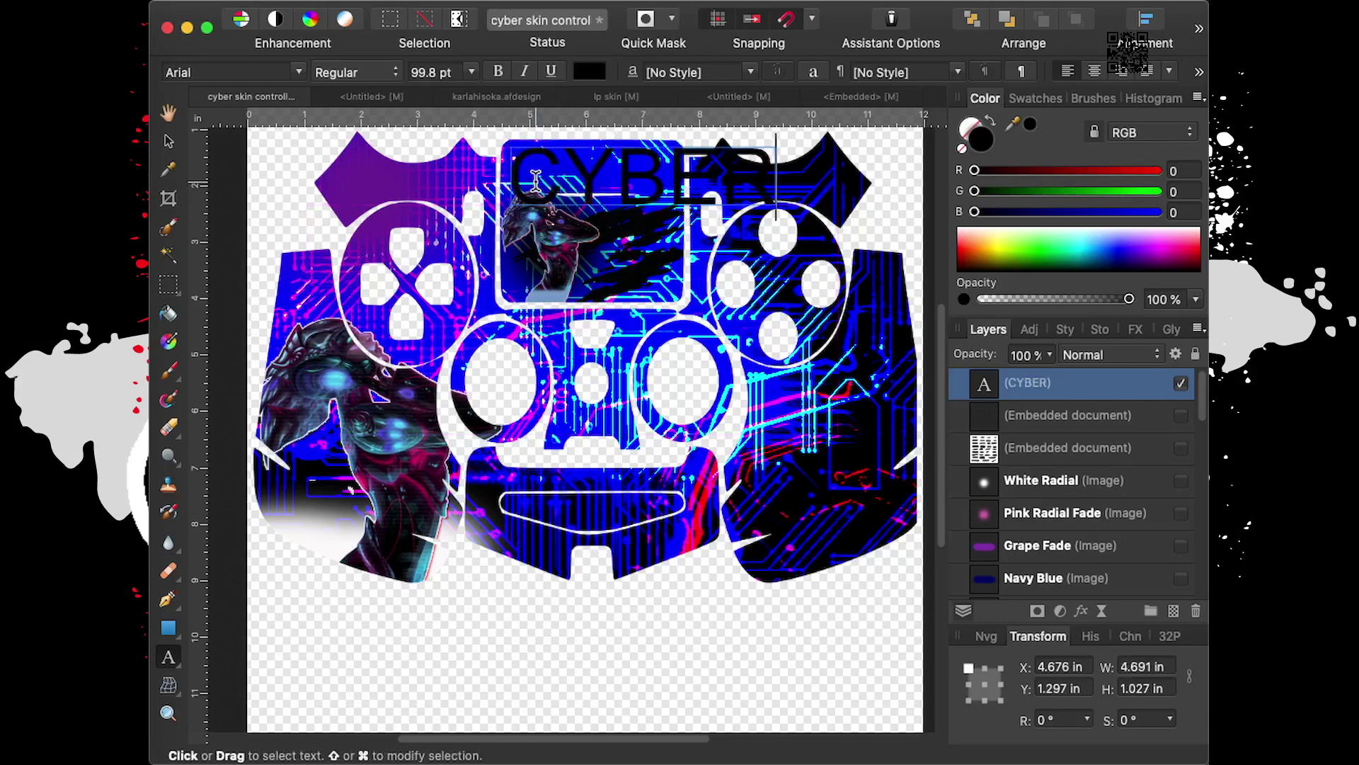
key(Escape)
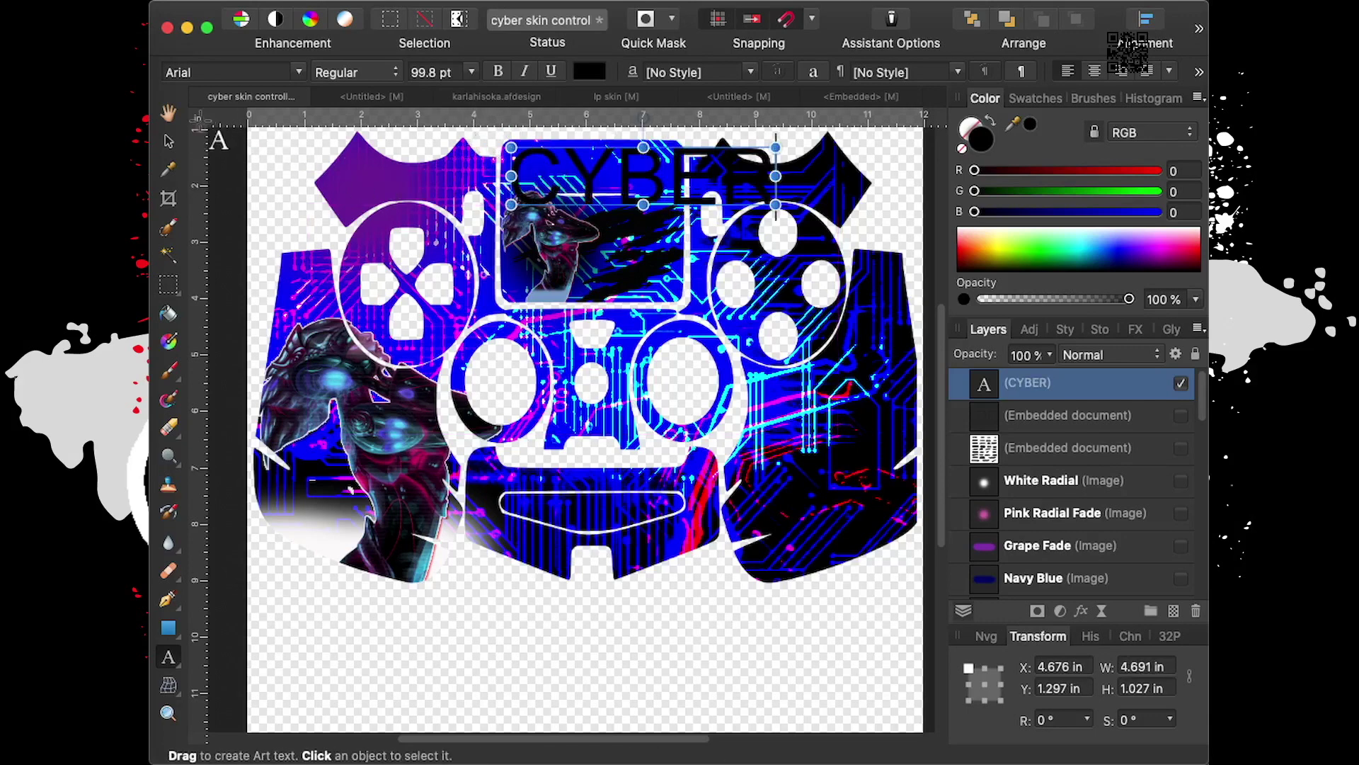
click(299, 72)
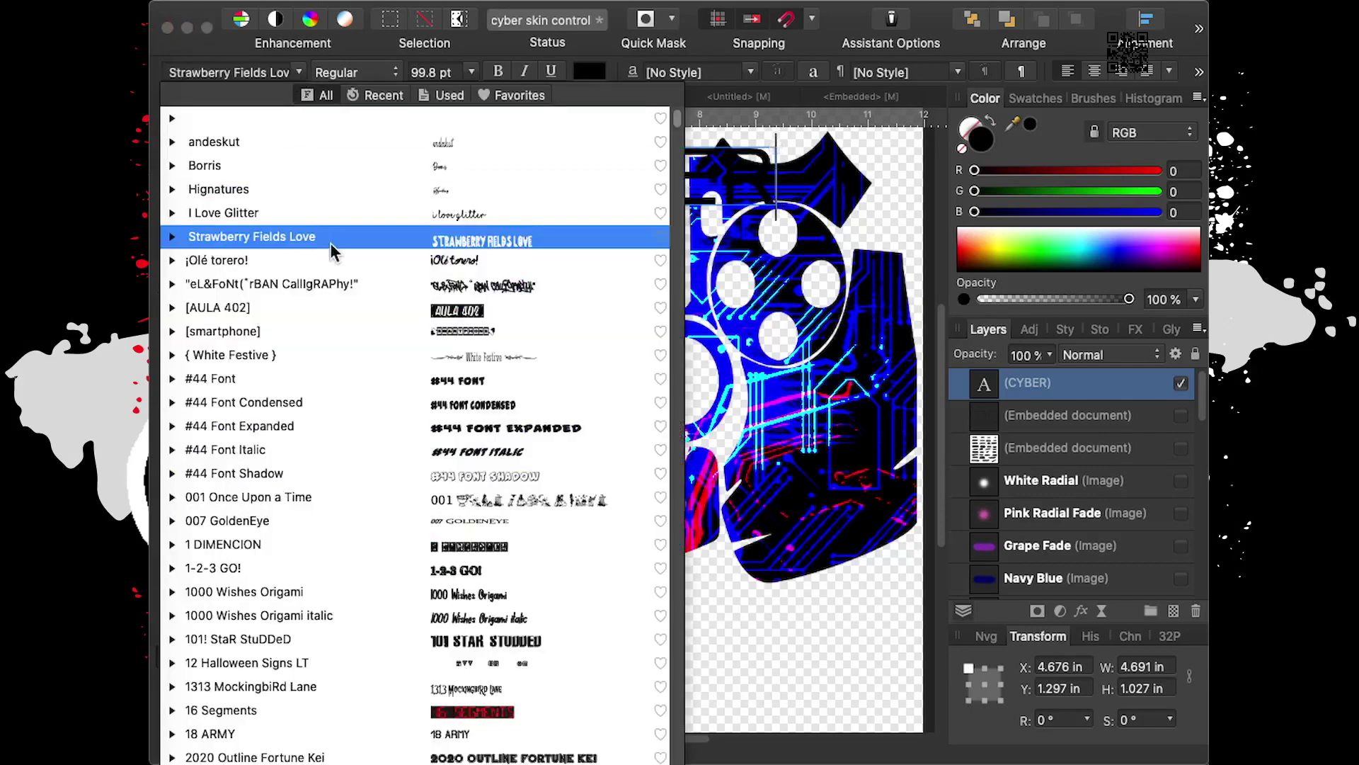
Close and reopen the font list and scroll through the available fonts
key(Escape)
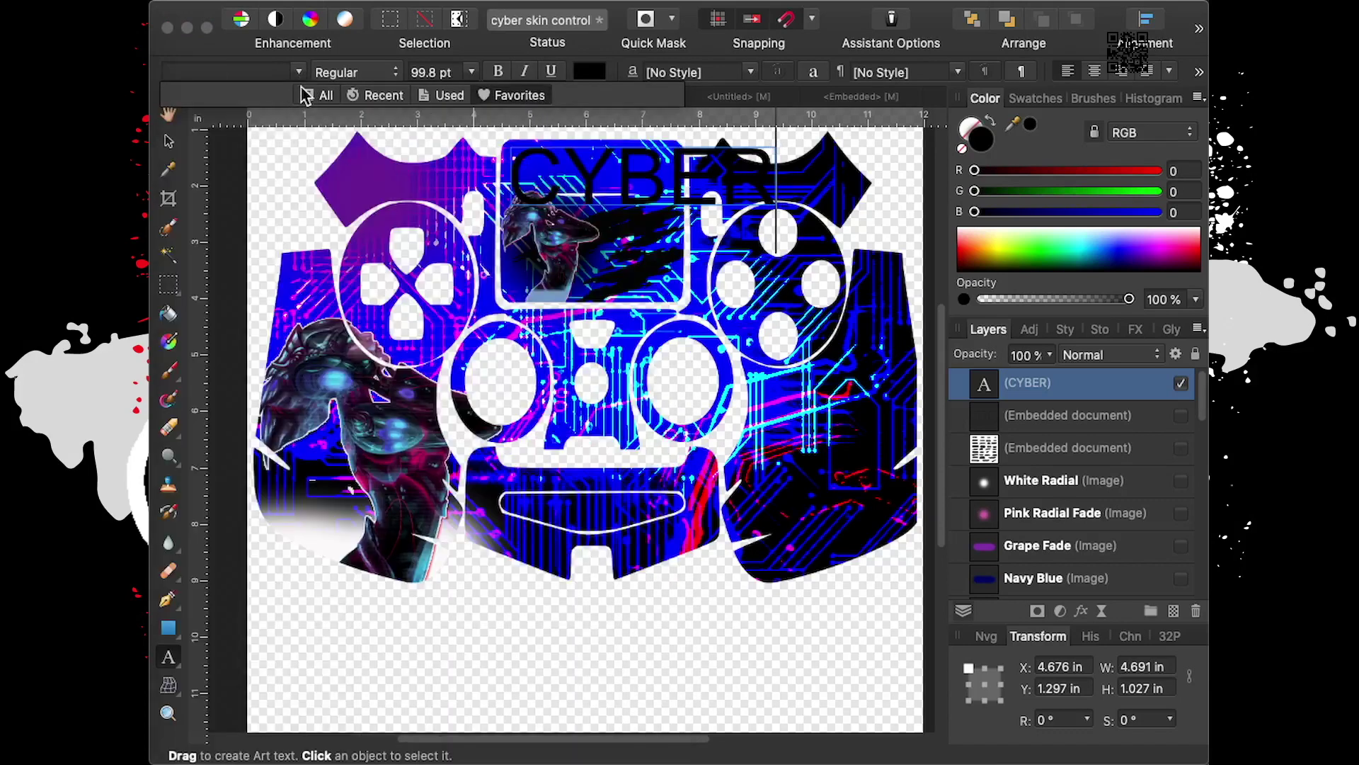
click(325, 95)
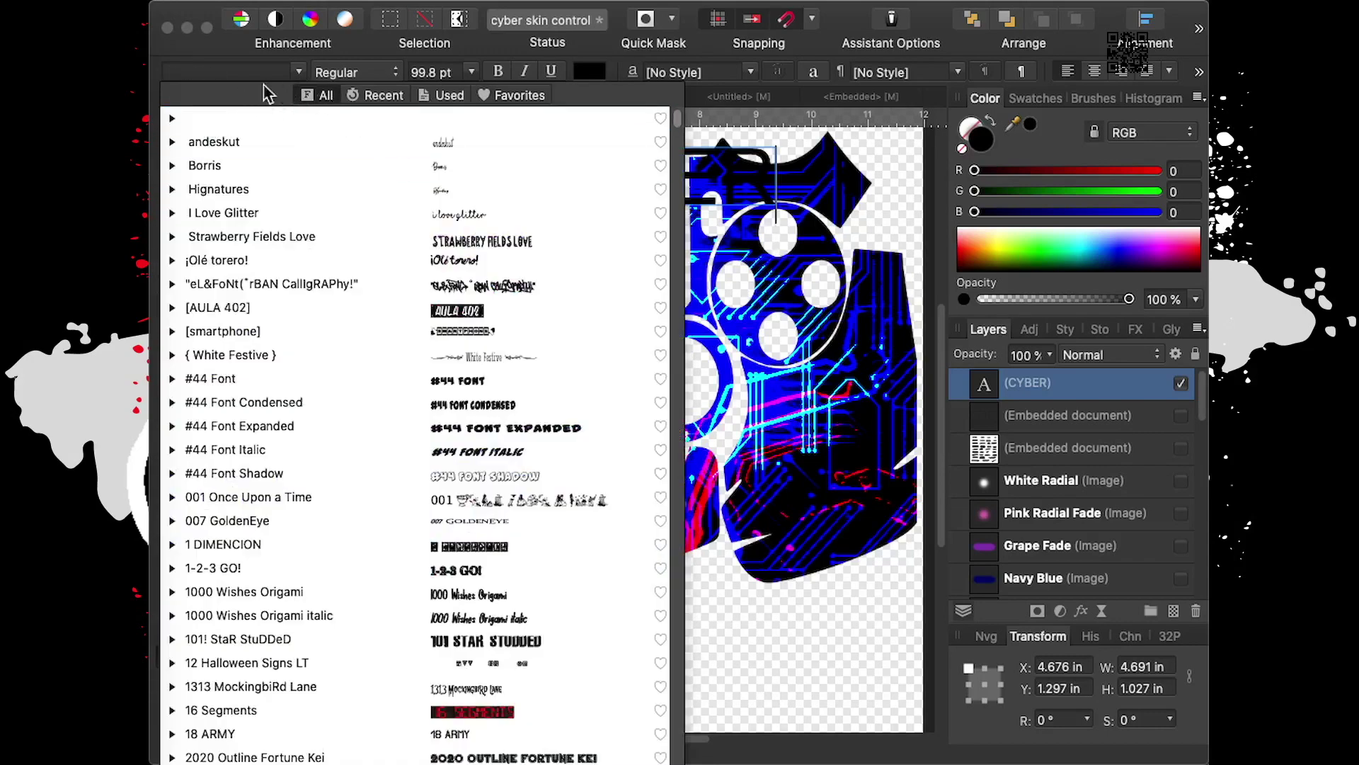
scroll(364, 203, down, 5)
scroll(366, 200, down, 5)
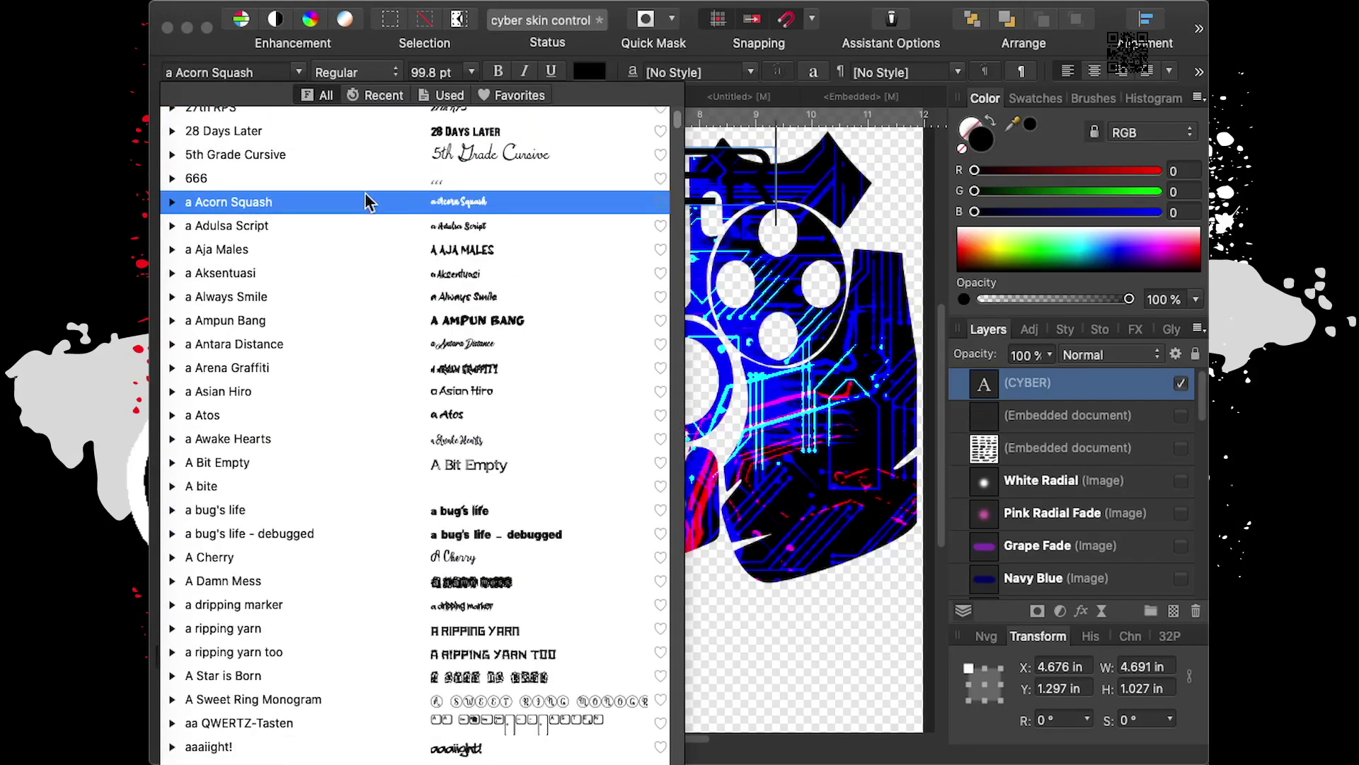
scroll(366, 201, down, 5)
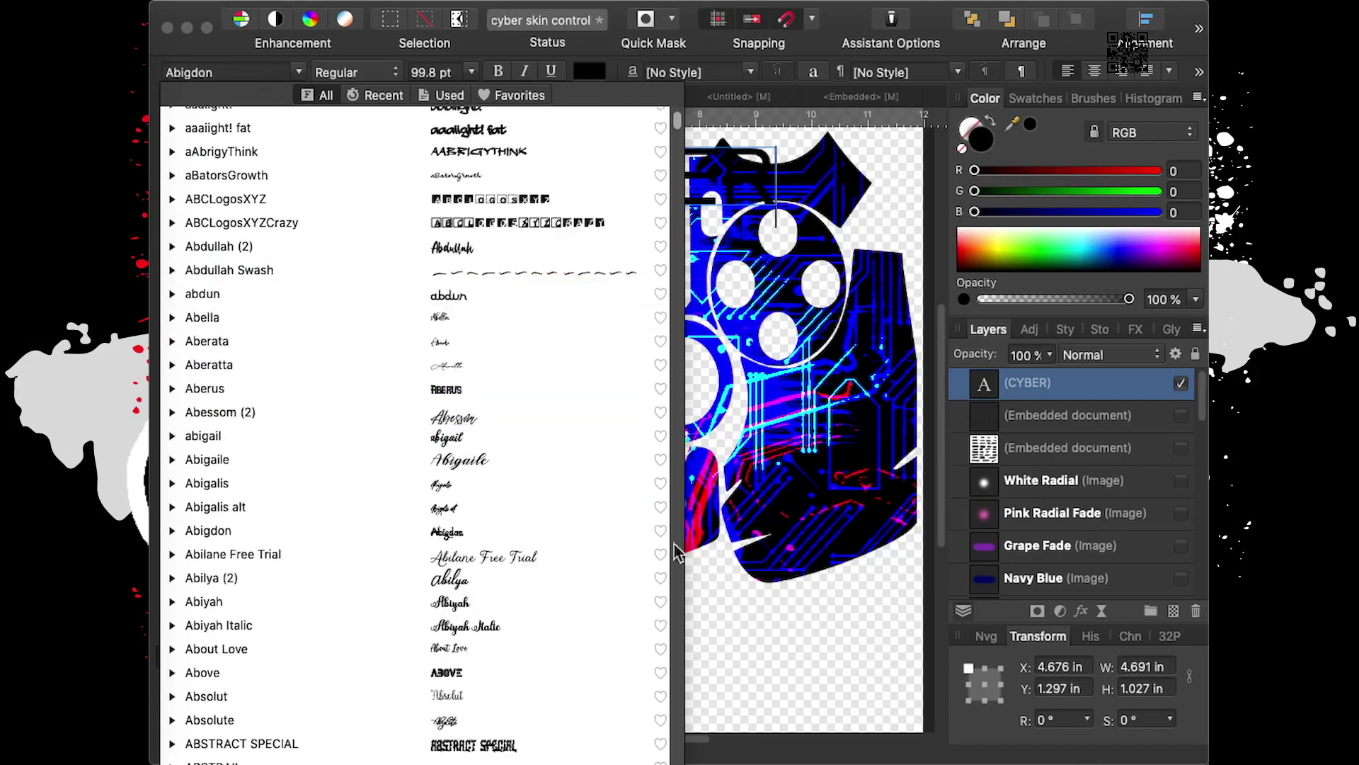
scroll(552, 417, down, 1)
scroll(507, 372, down, 3)
scroll(509, 368, down, 5)
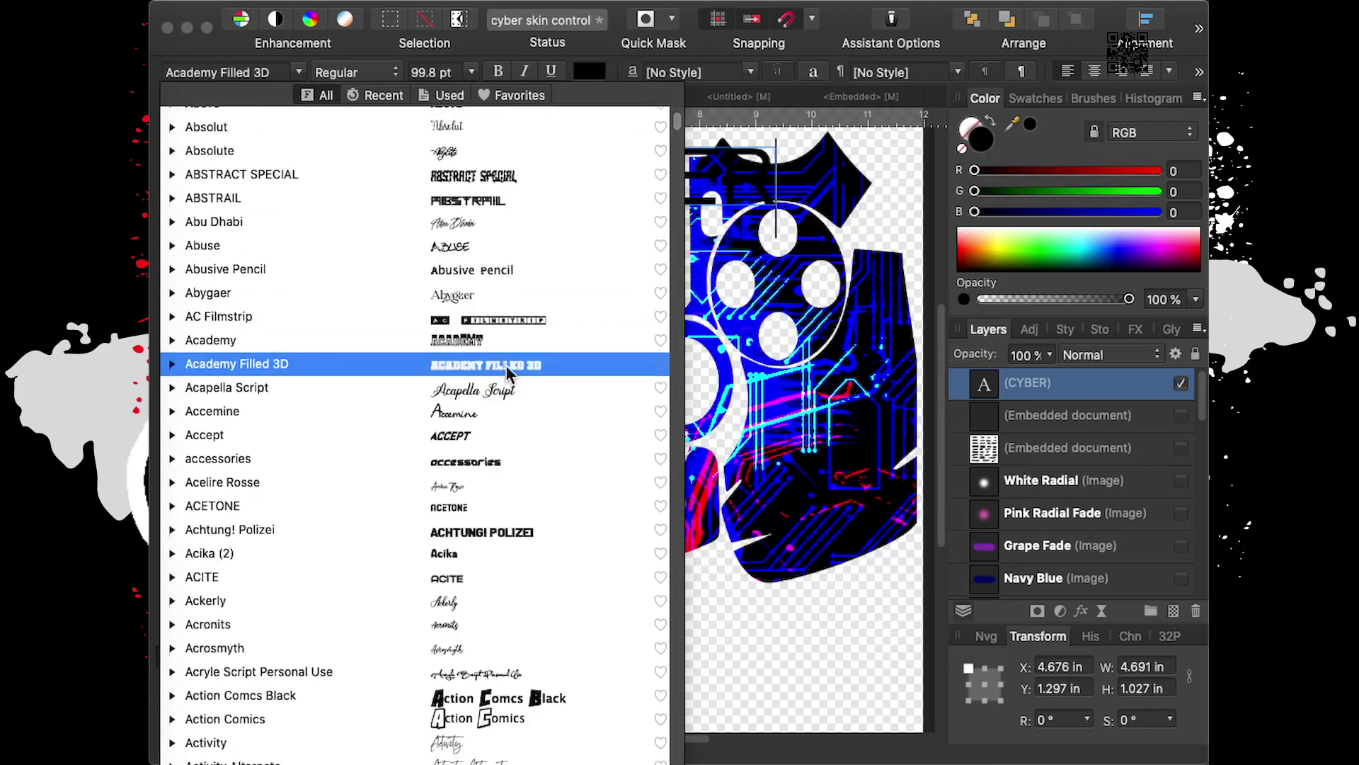
scroll(467, 319, down, 4)
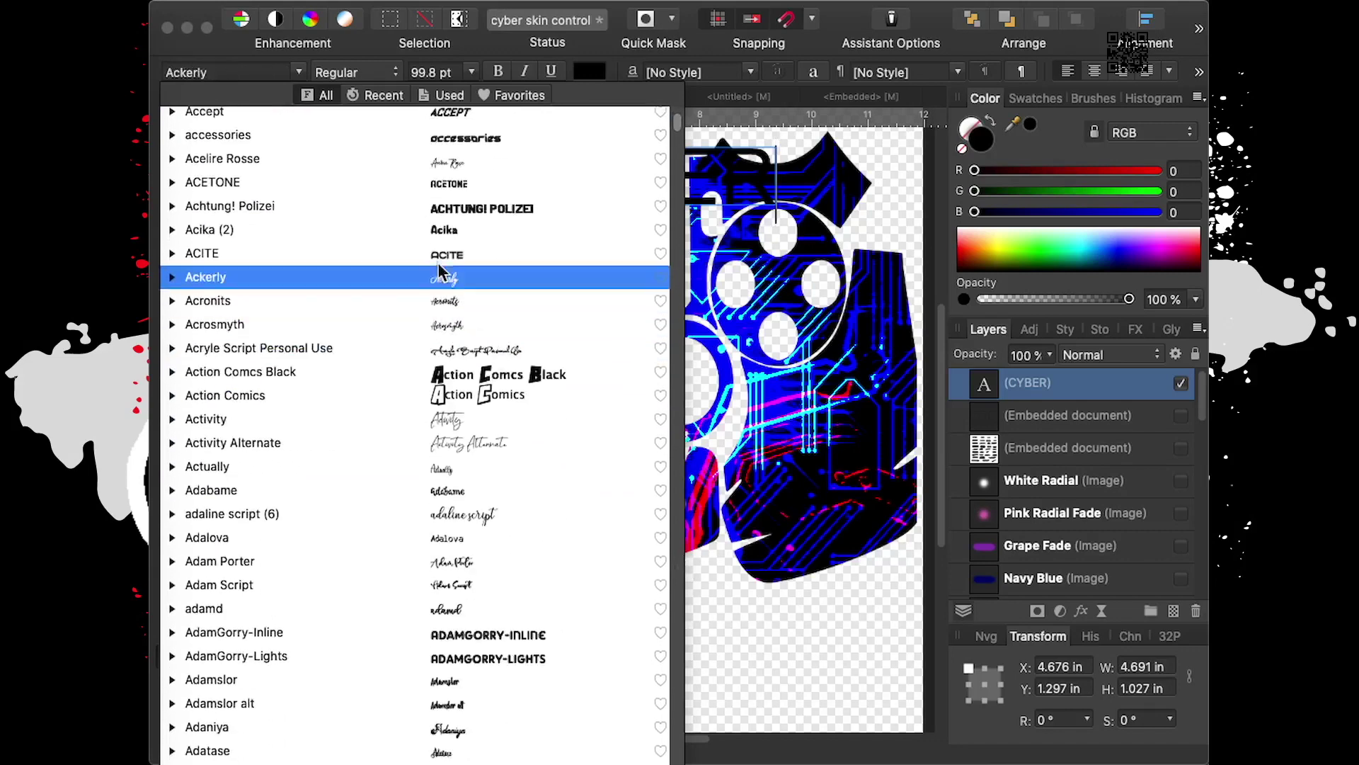
Search the font list for 'impact' and mark Impact as a favourite without applying it
click(231, 73)
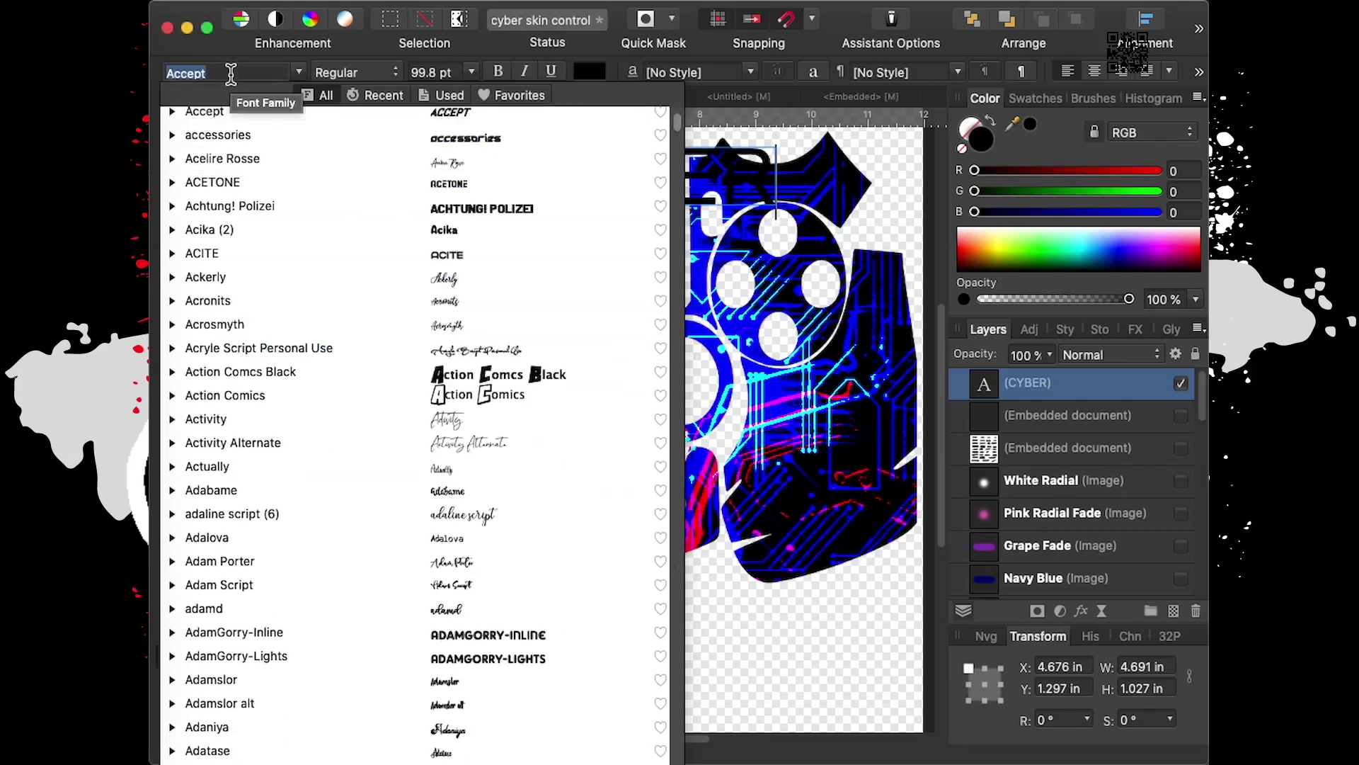
text(m)
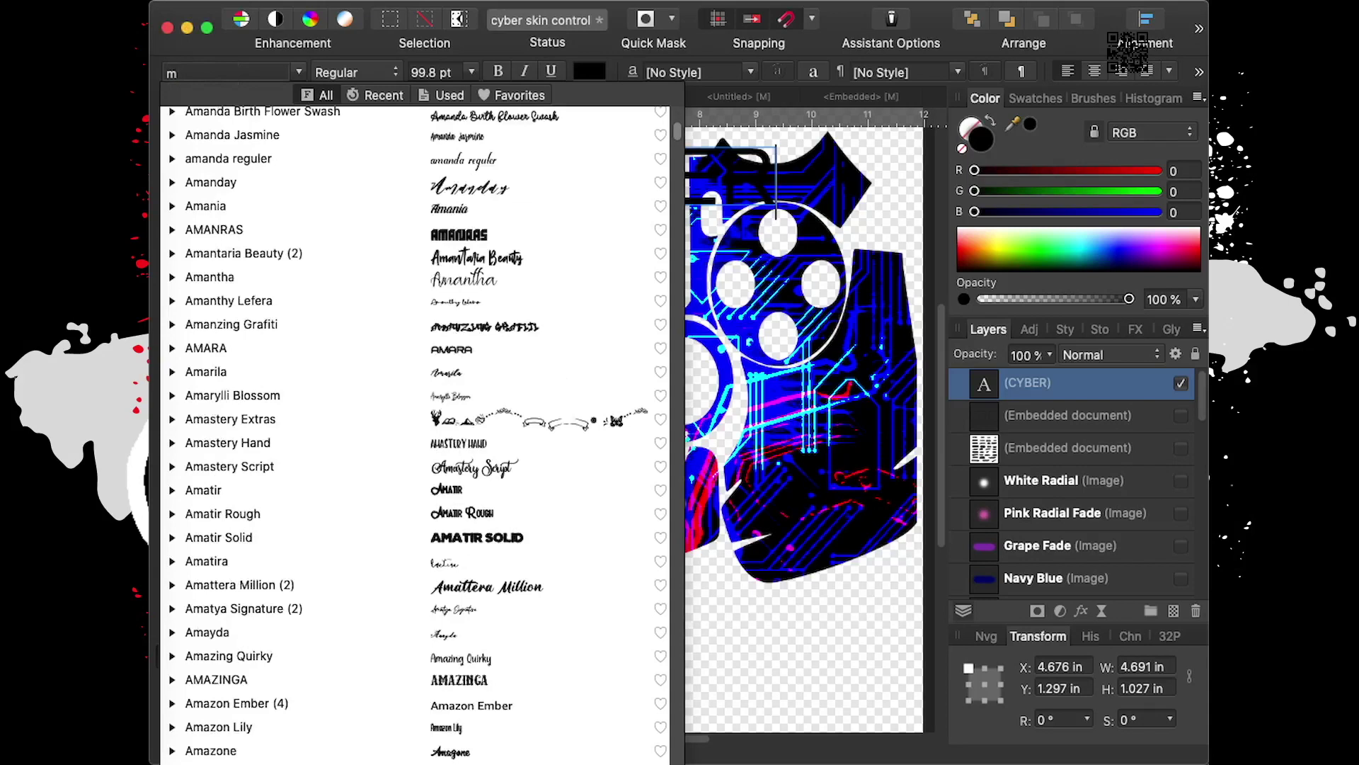
key(BackSpace)
text(im)
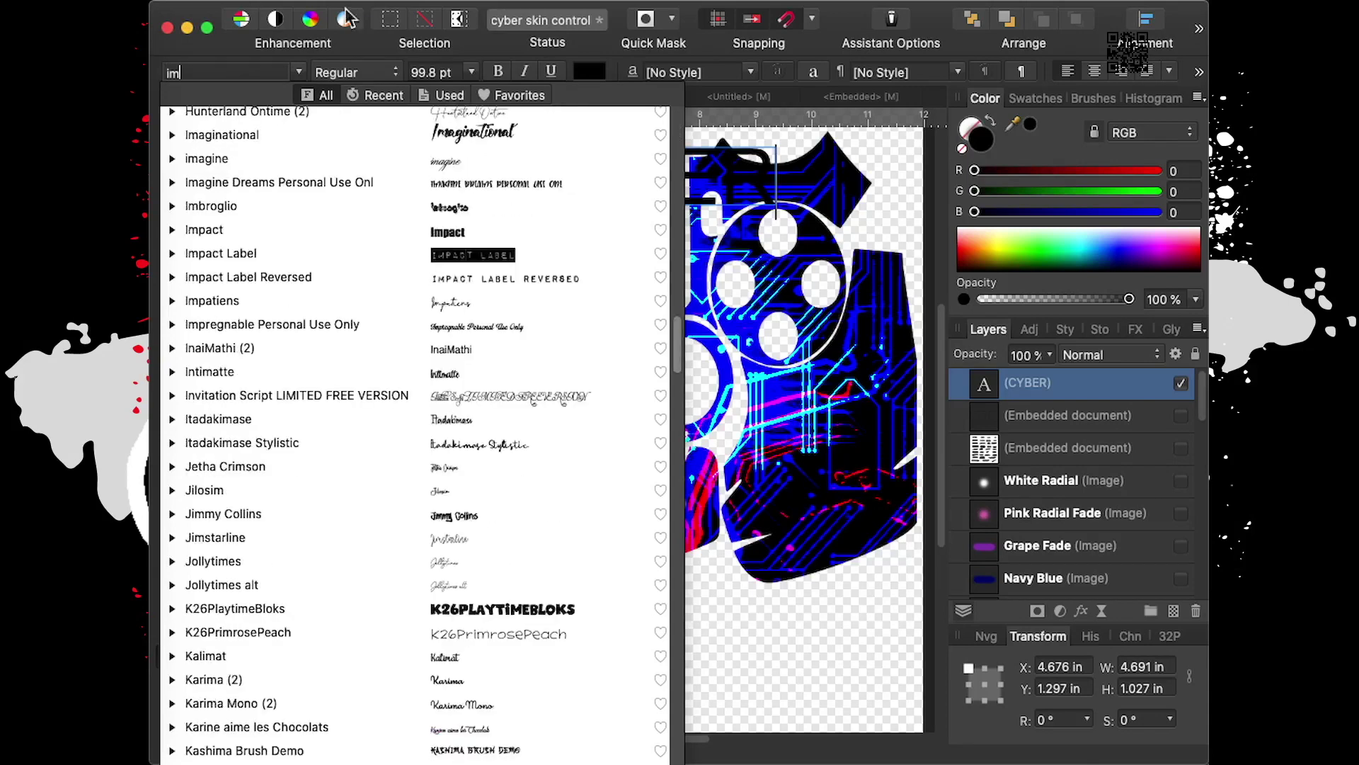
text(pact)
click(660, 230)
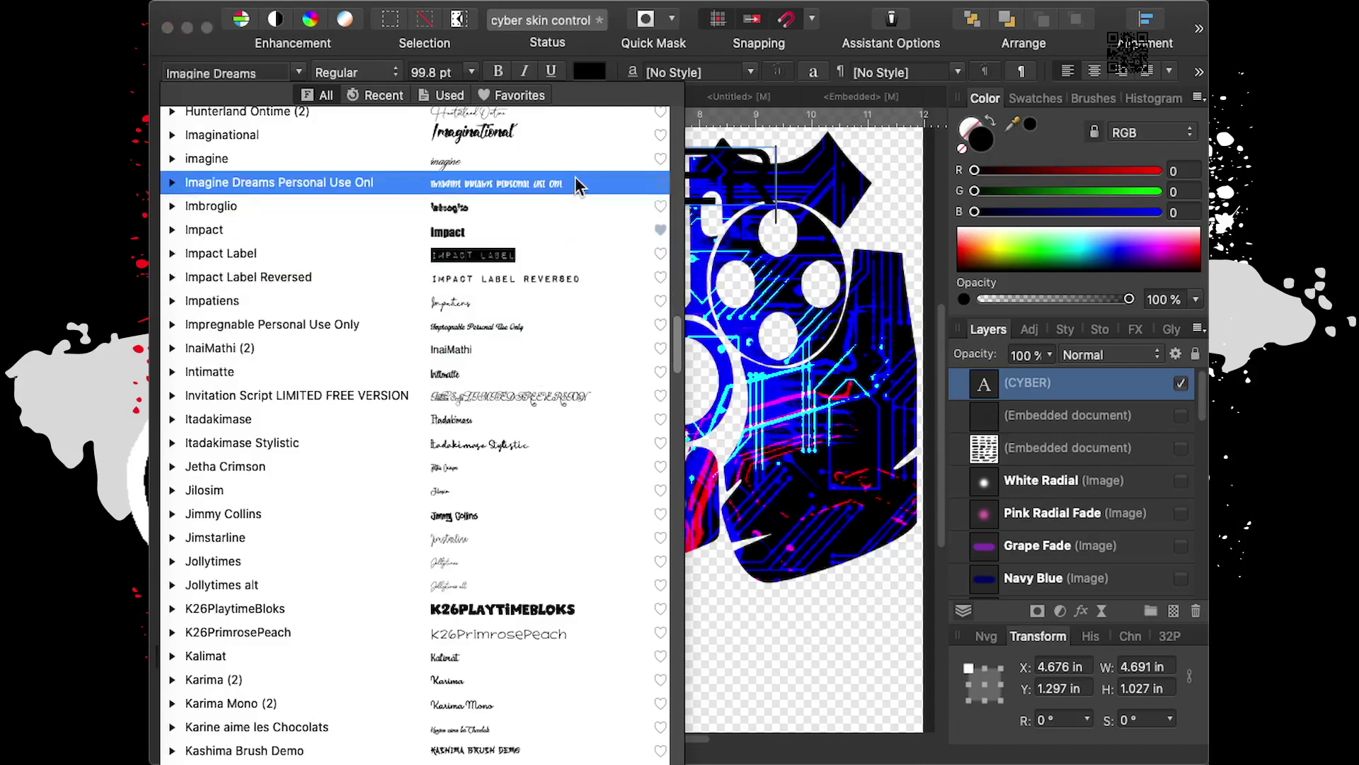
scroll(567, 241, down, 1)
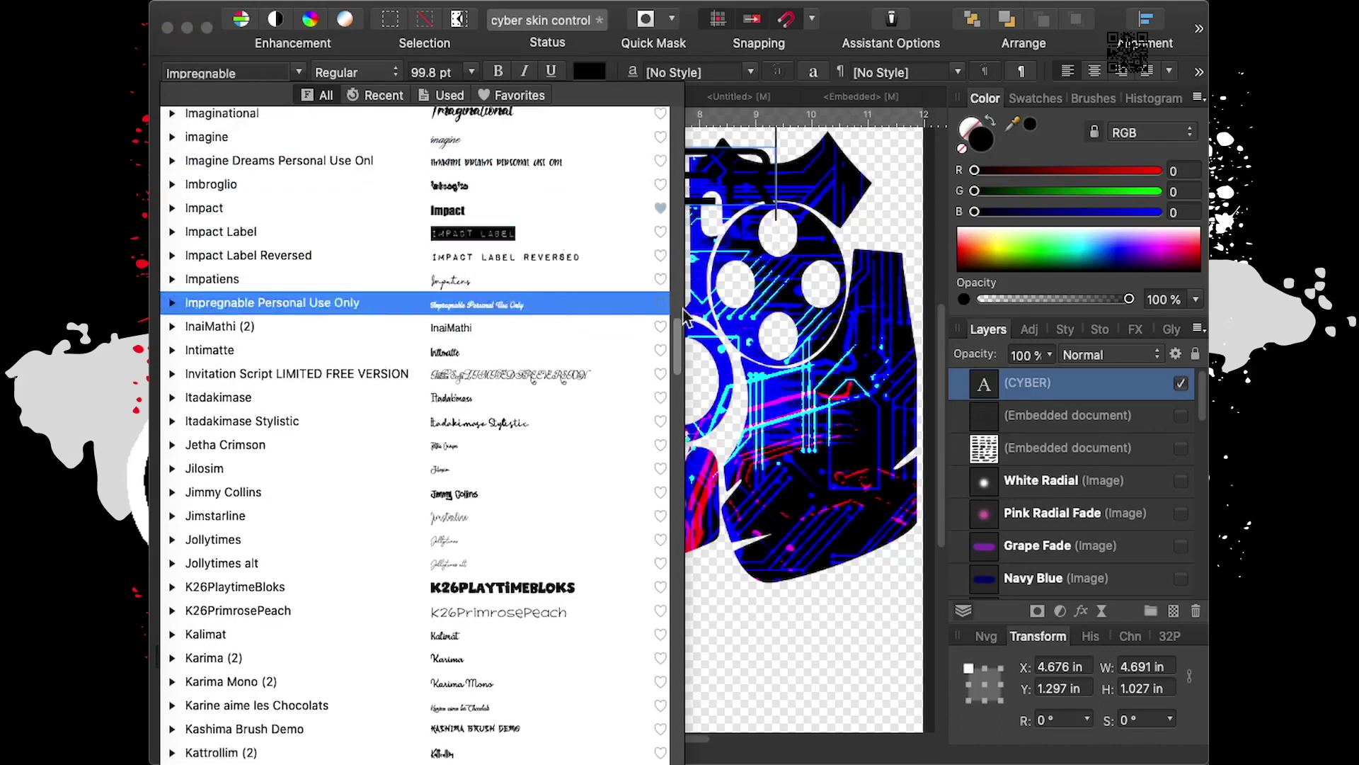
scroll(519, 253, up, 1)
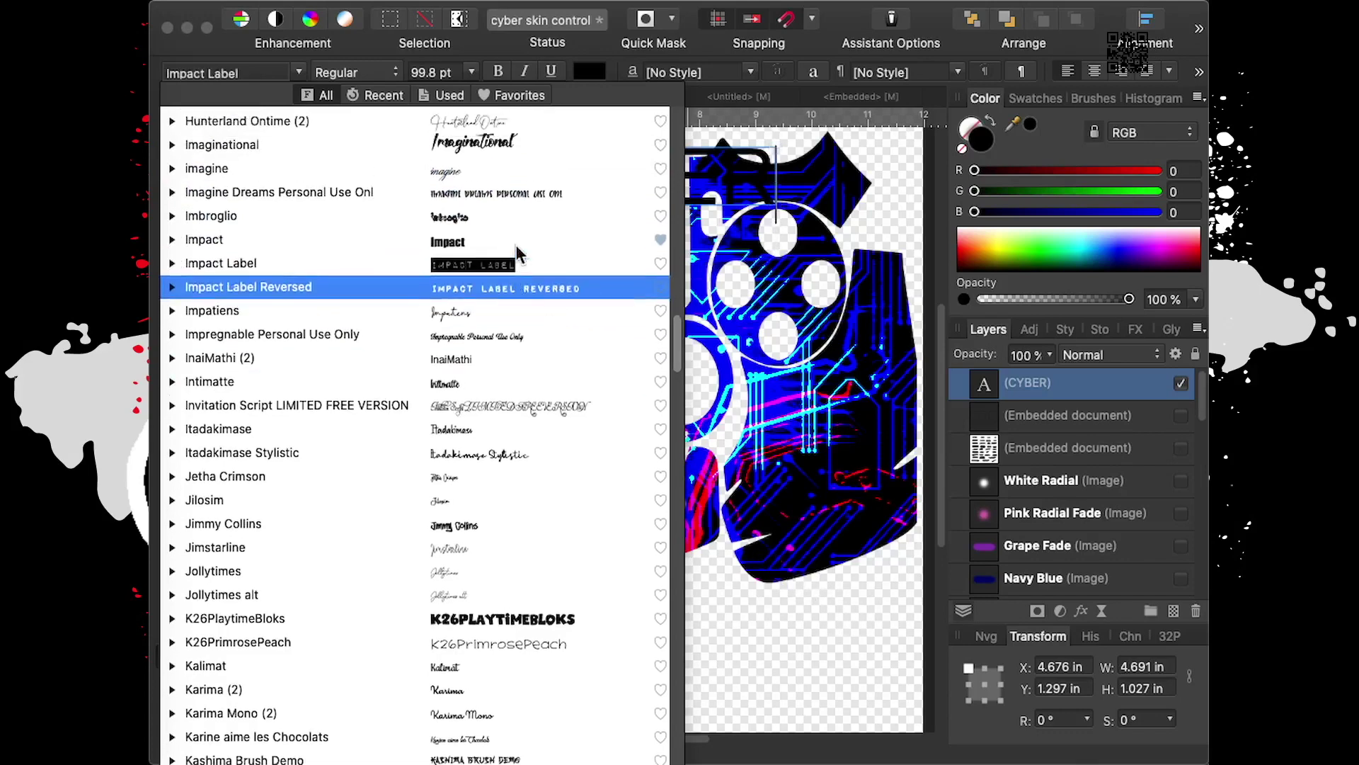
click(754, 642)
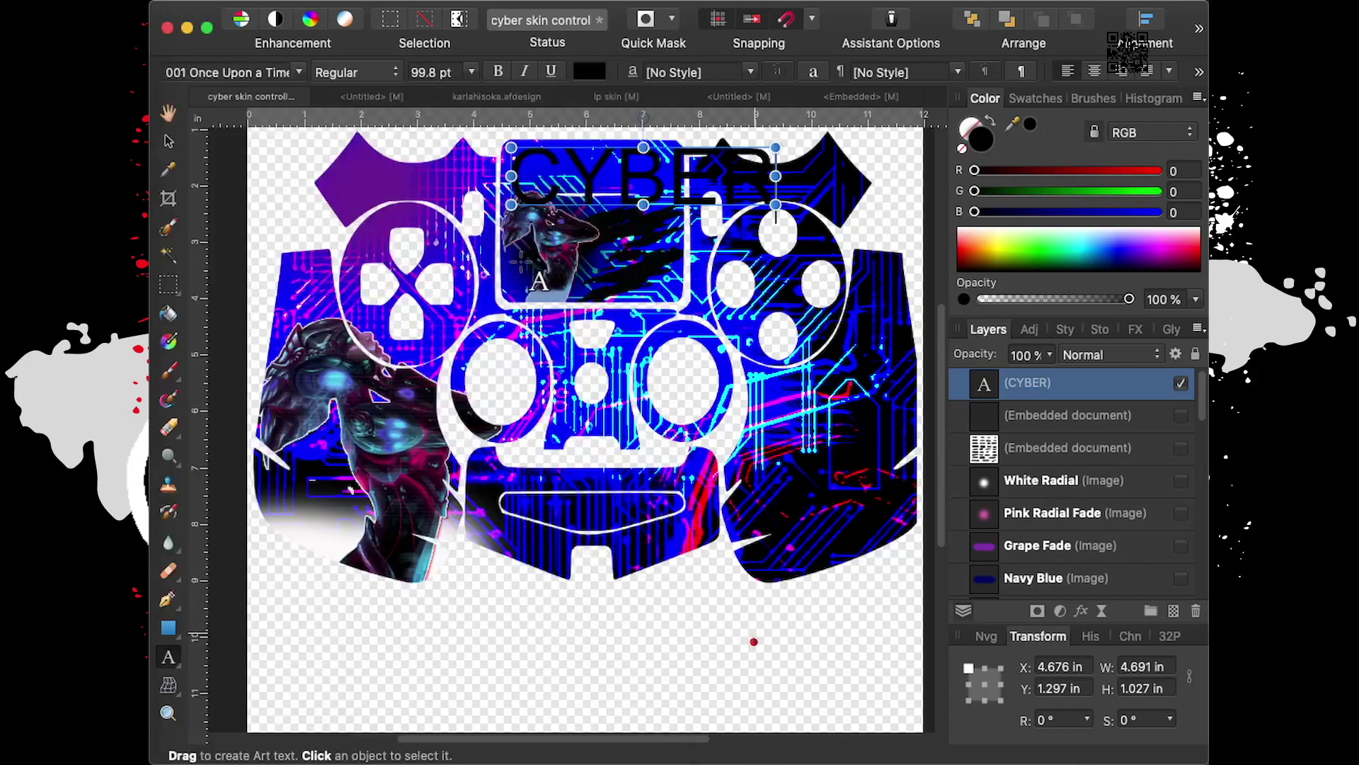
Select all of the CYBER title text and bring the font list back up
click(559, 177)
key(ctrl+a)
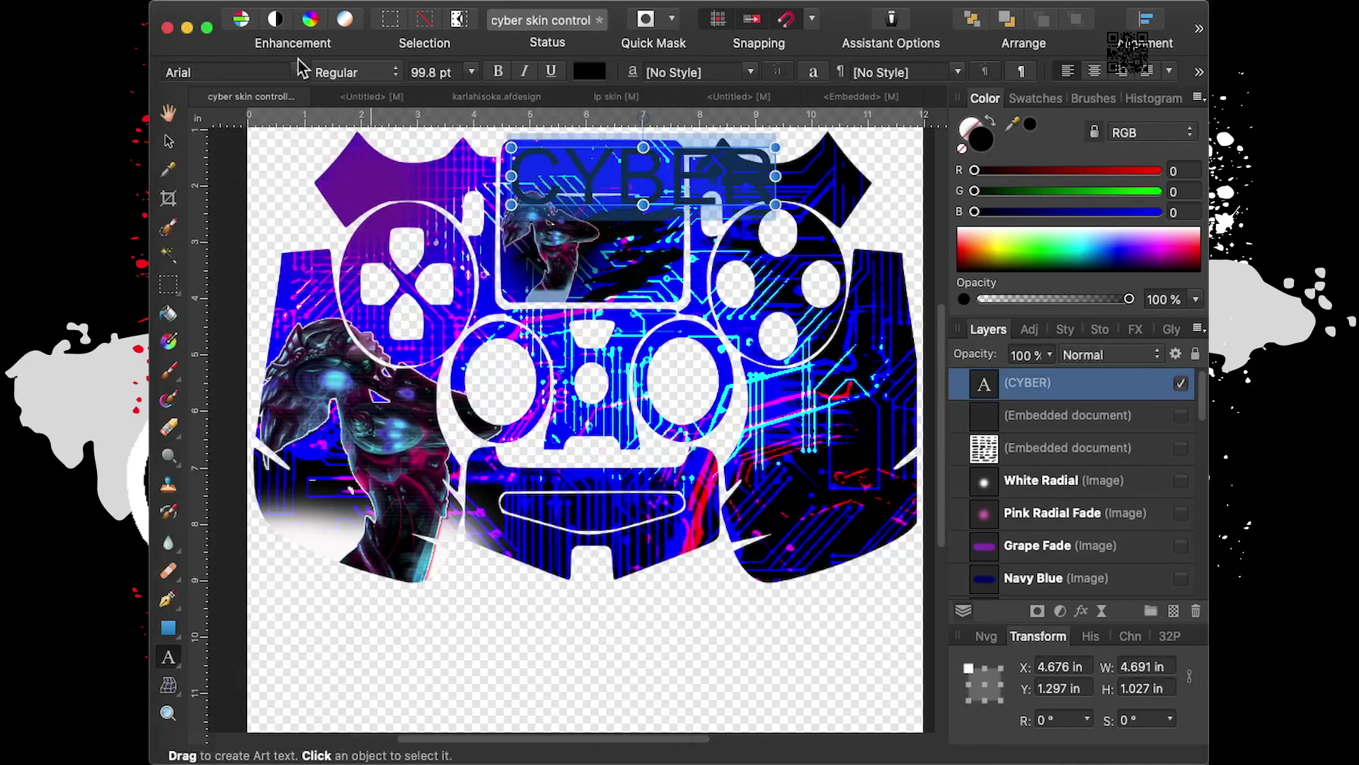
click(299, 73)
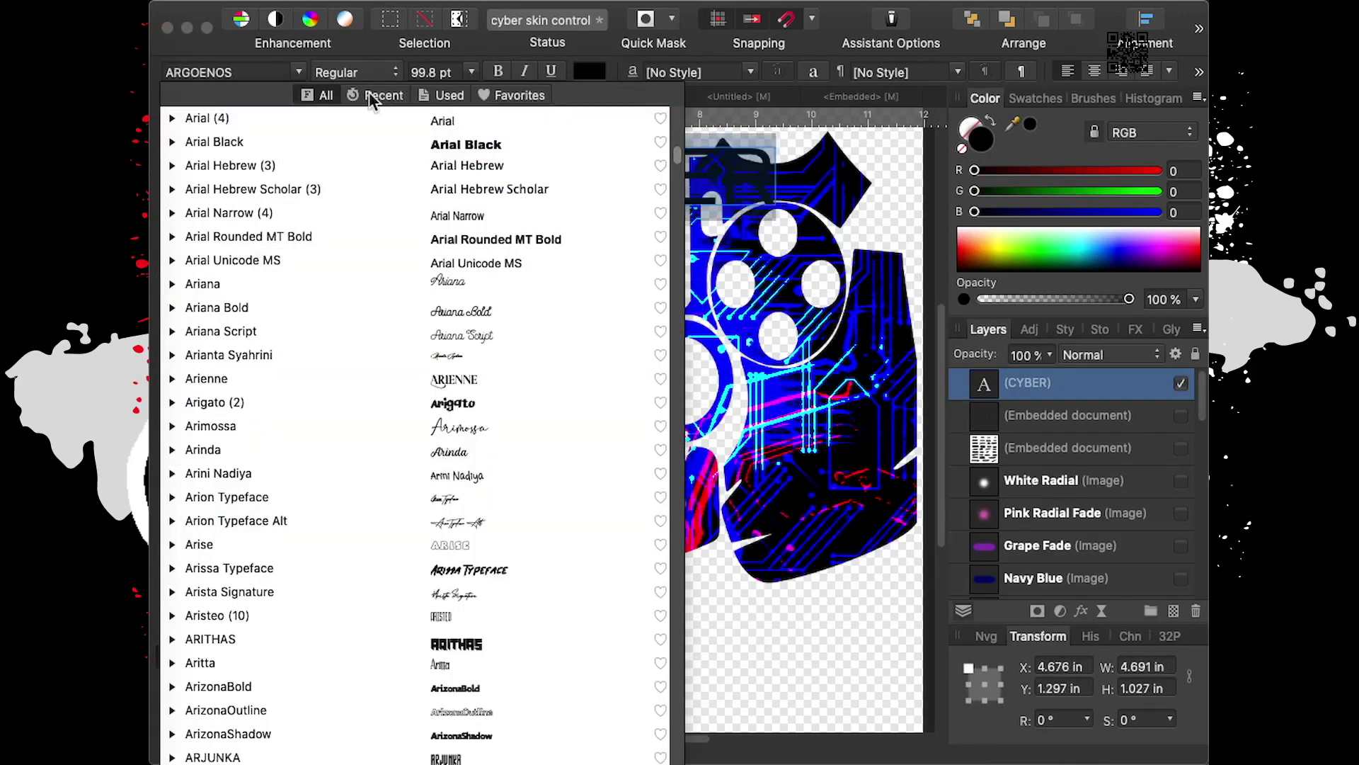
Apply Impact to the CYBER title from the Favorites font list
click(371, 99)
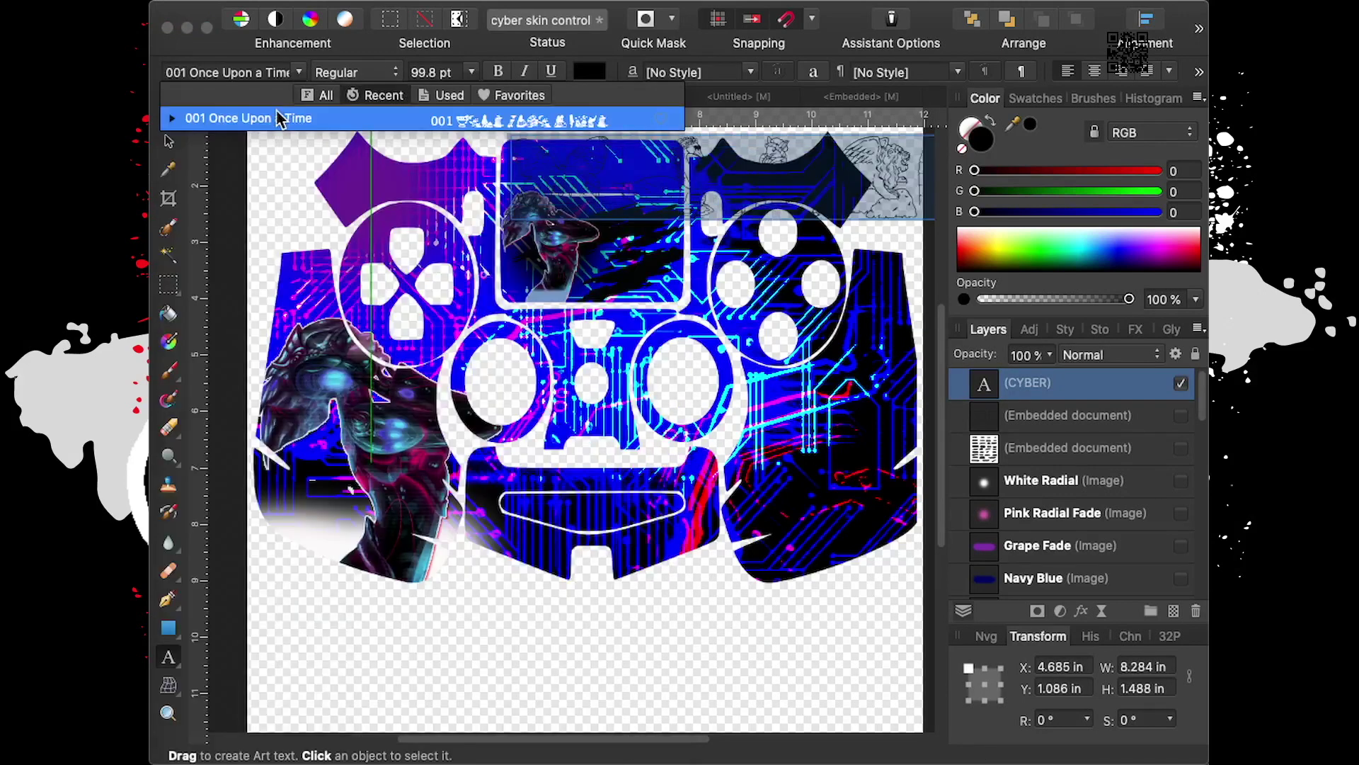
click(511, 95)
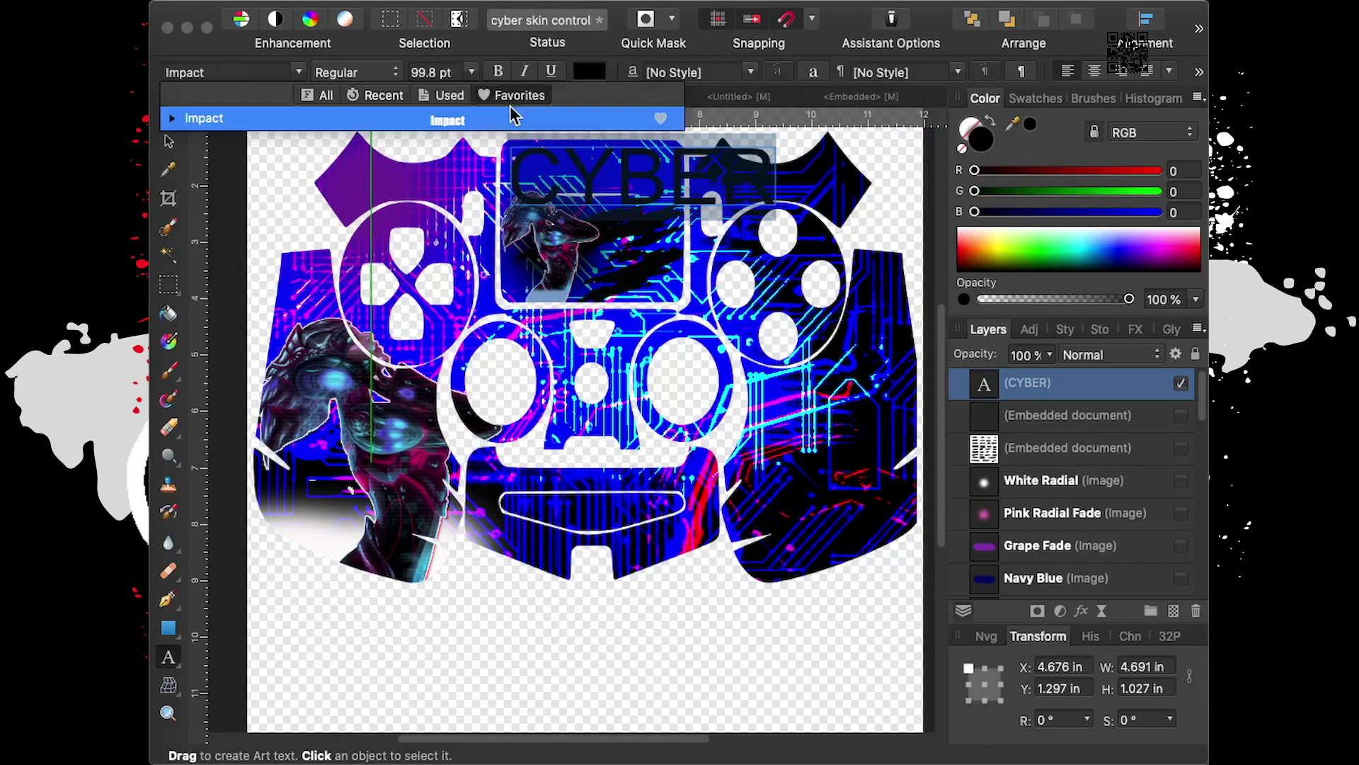
click(513, 119)
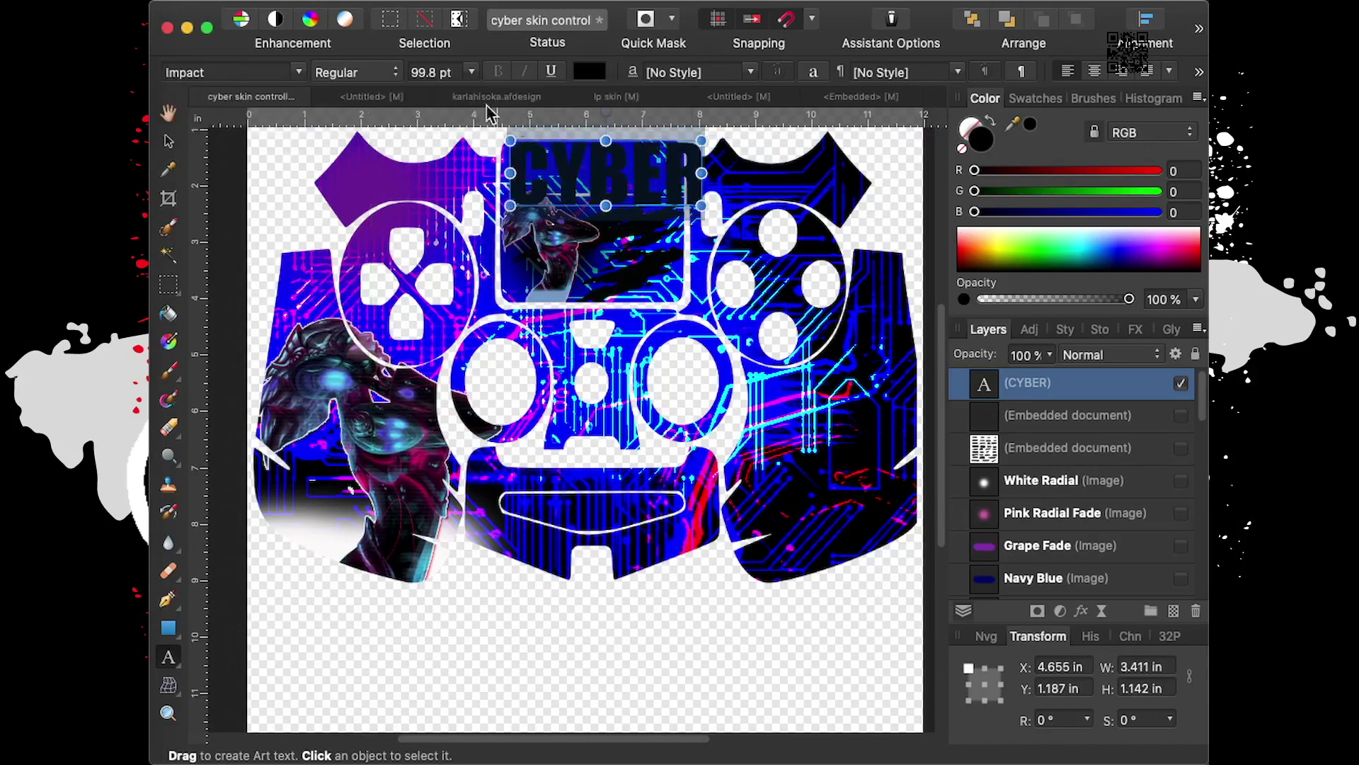
Browse the full font list, then close it keeping Impact
click(300, 73)
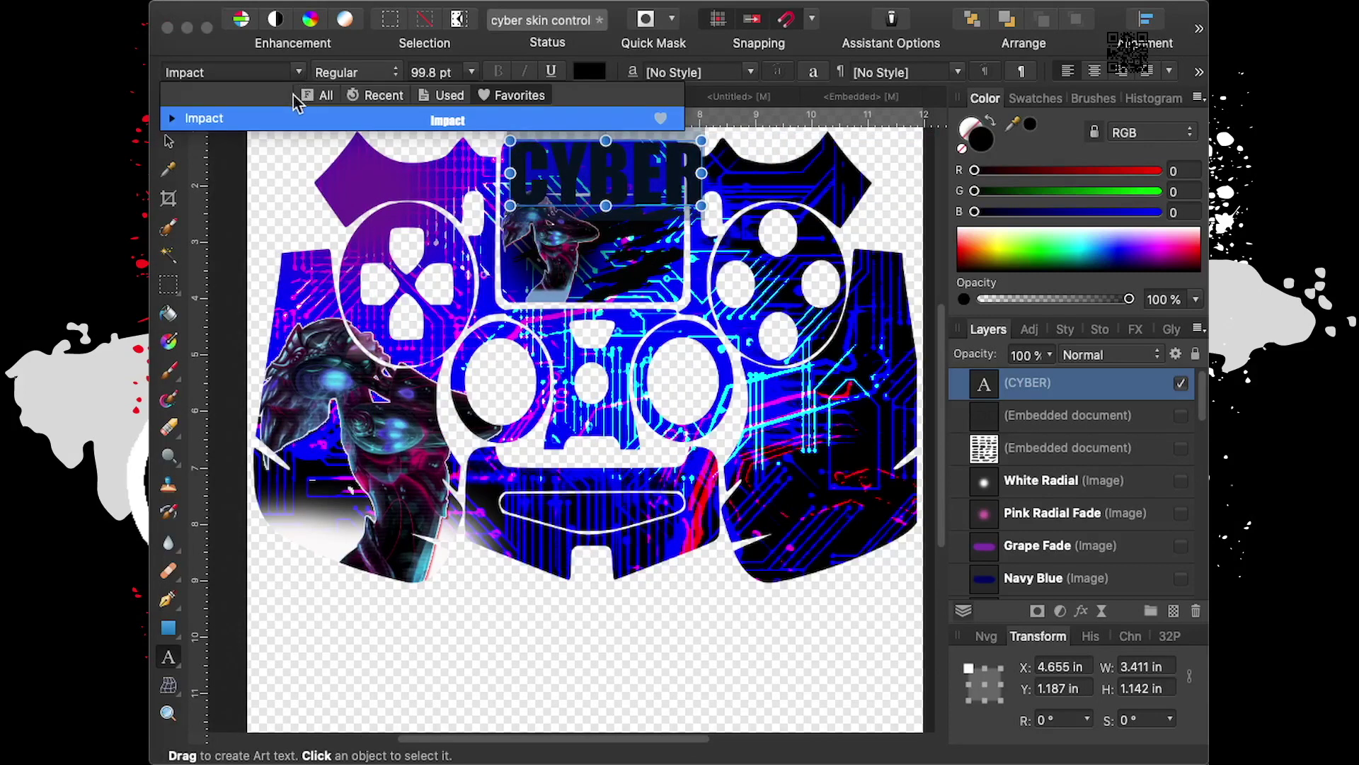
click(322, 95)
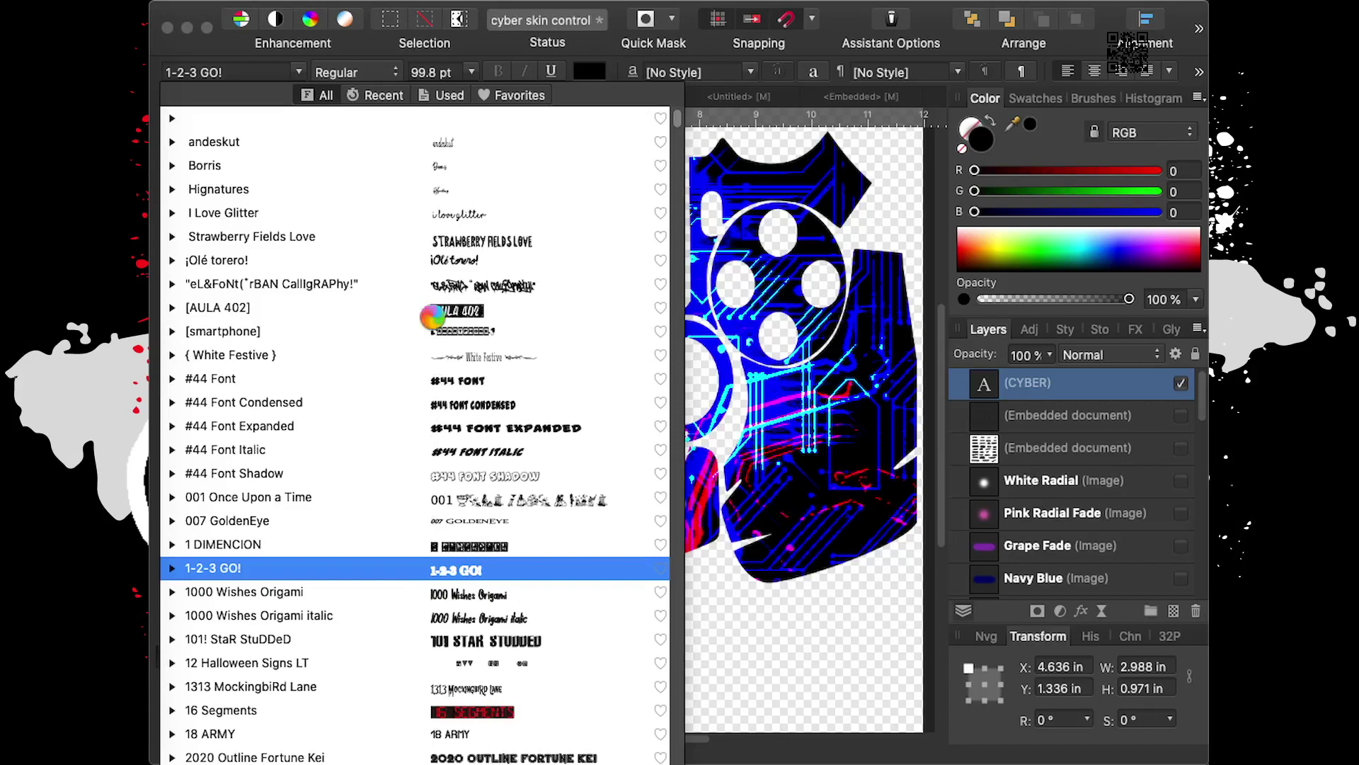
scroll(432, 317, down, 2)
scroll(434, 306, down, 2)
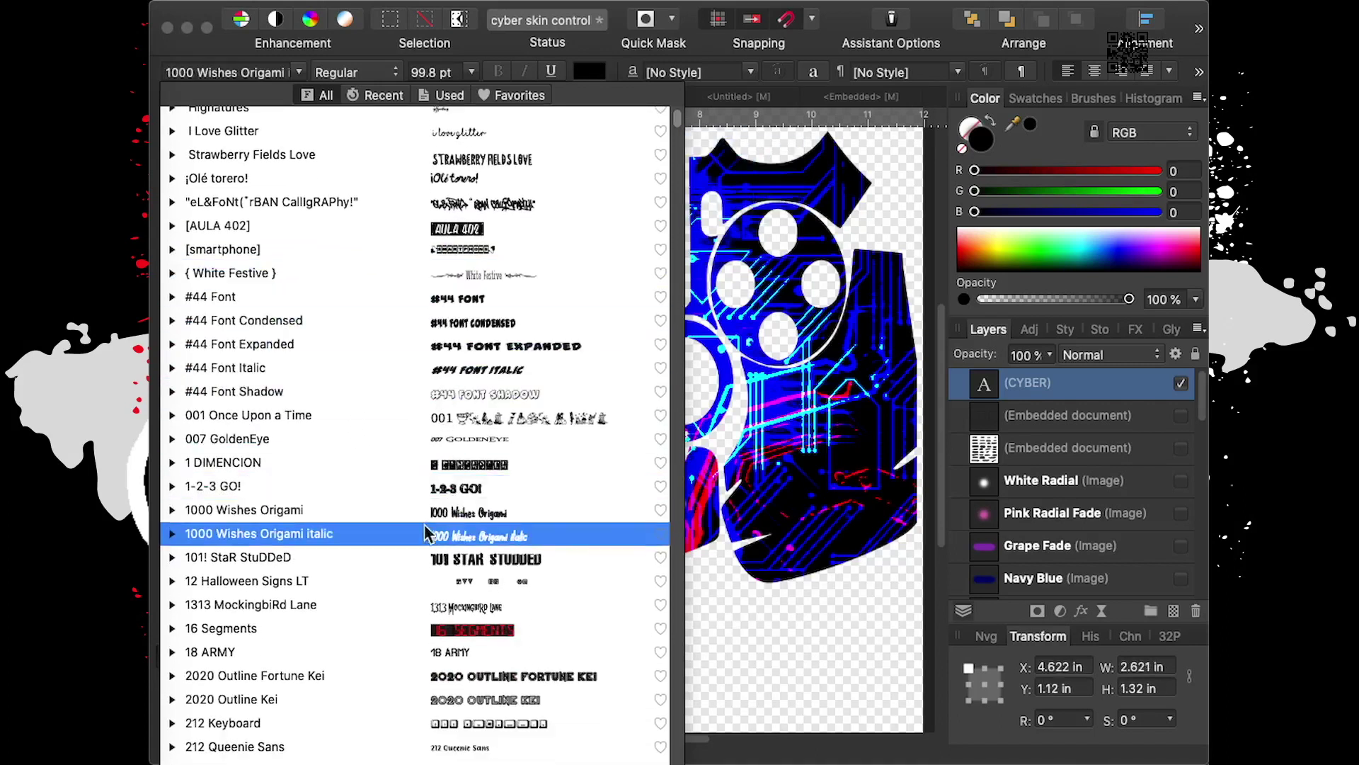
scroll(433, 559, down, 10)
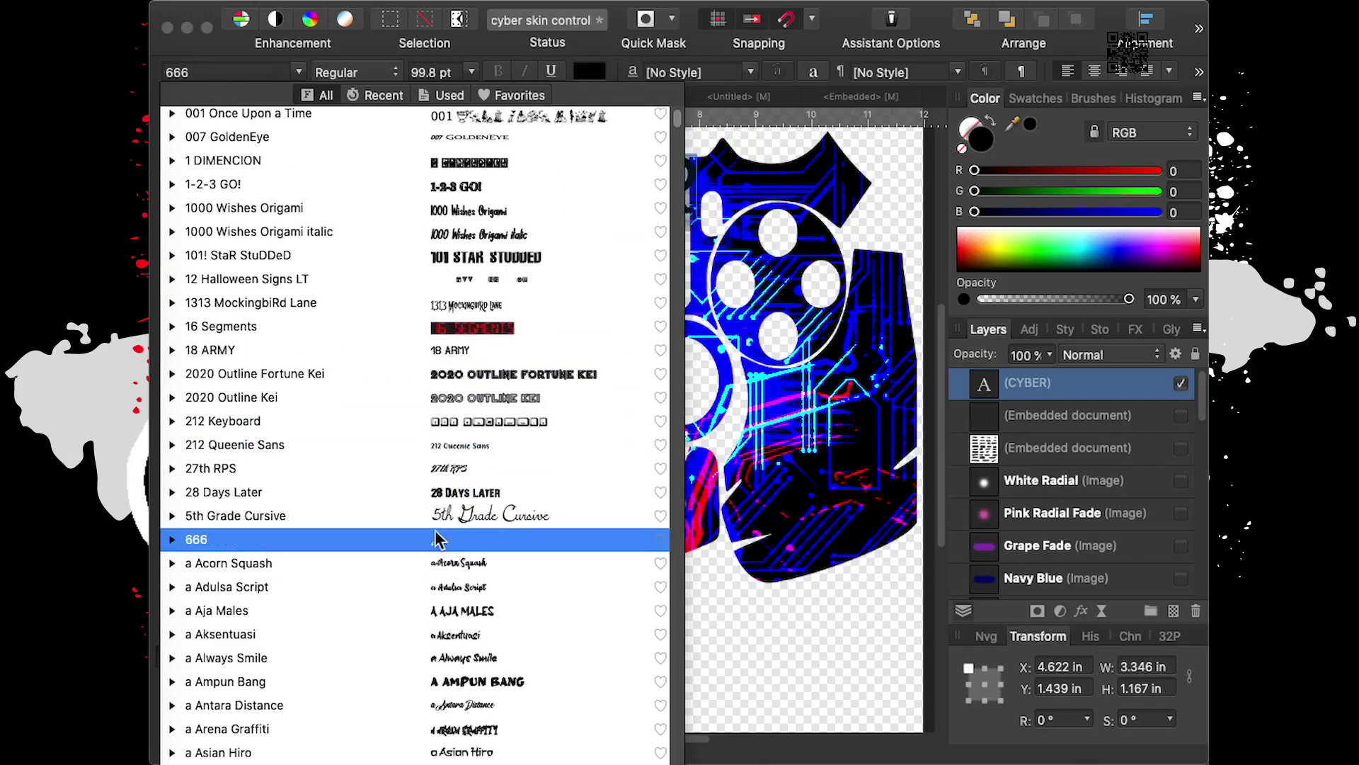
scroll(432, 608, down, 4)
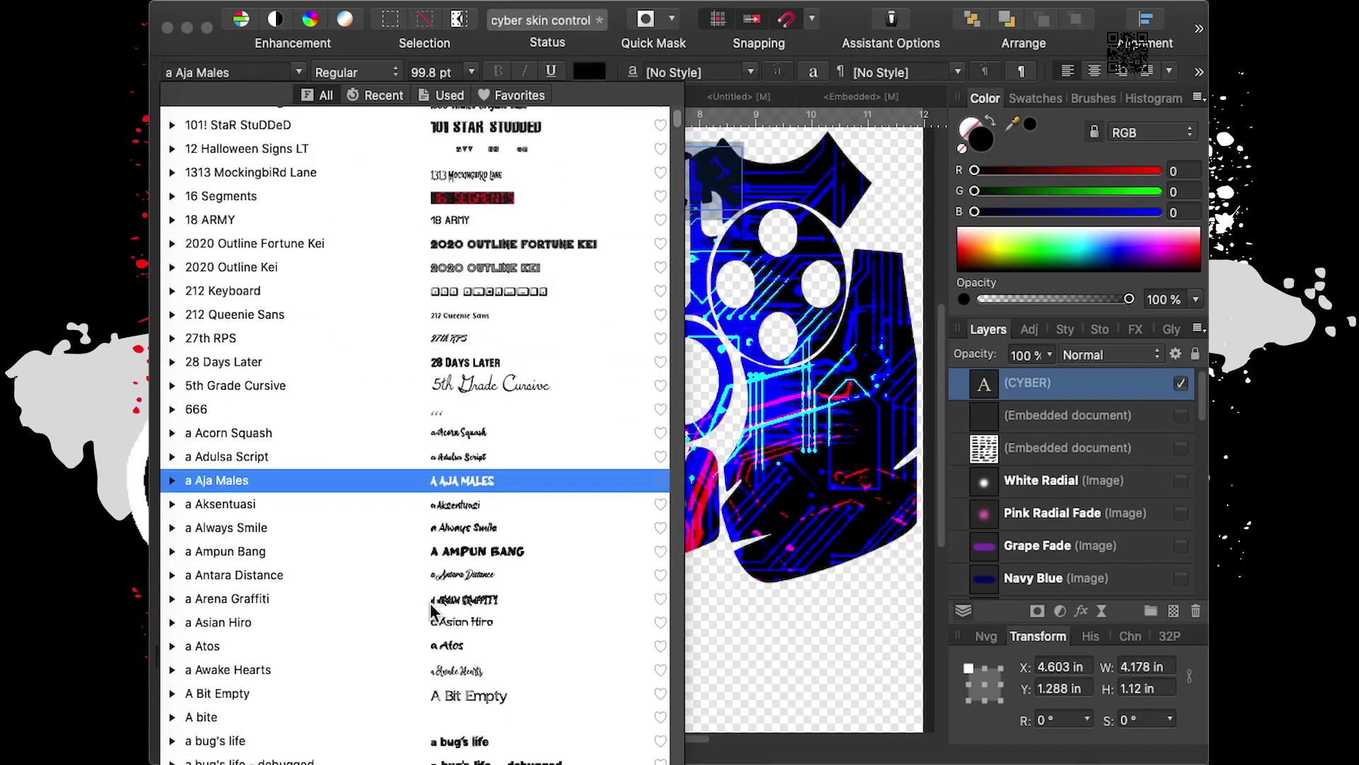
scroll(430, 598, down, 7)
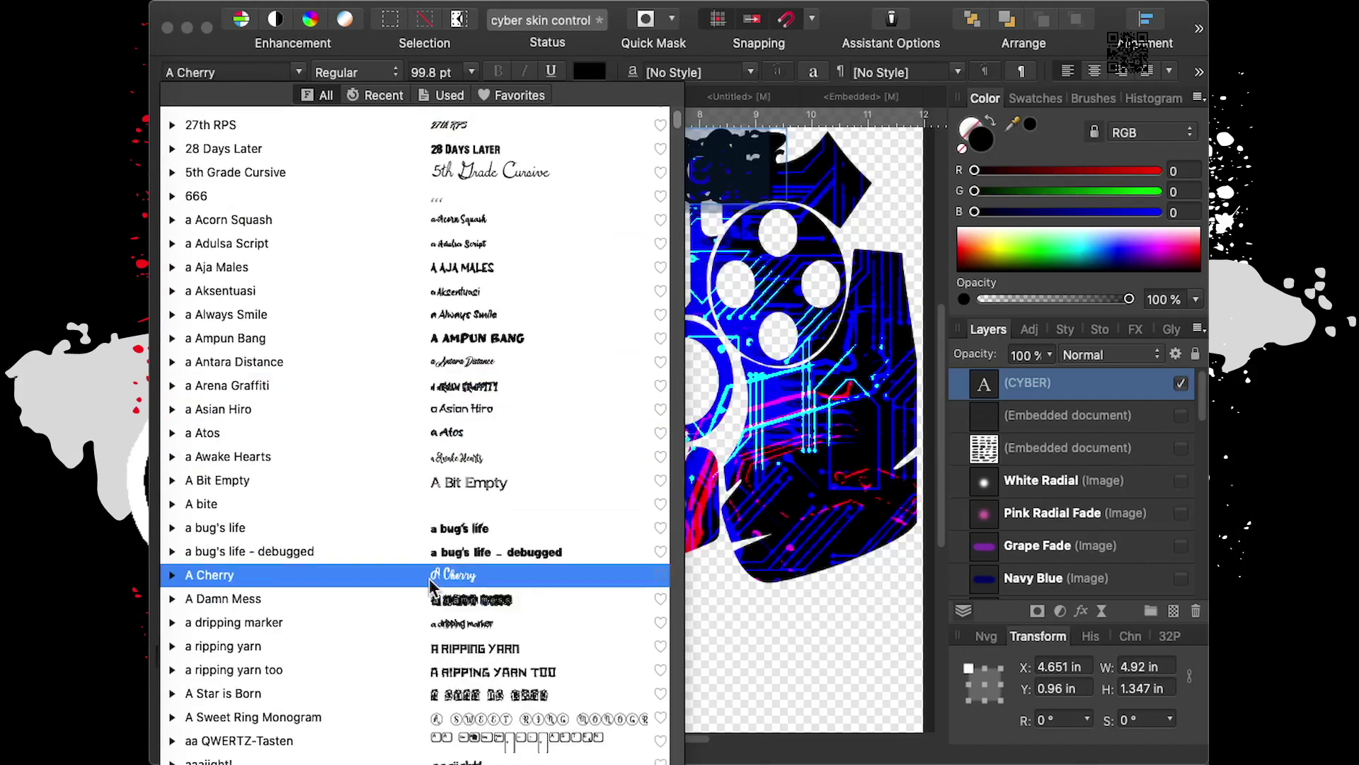
scroll(432, 584, down, 4)
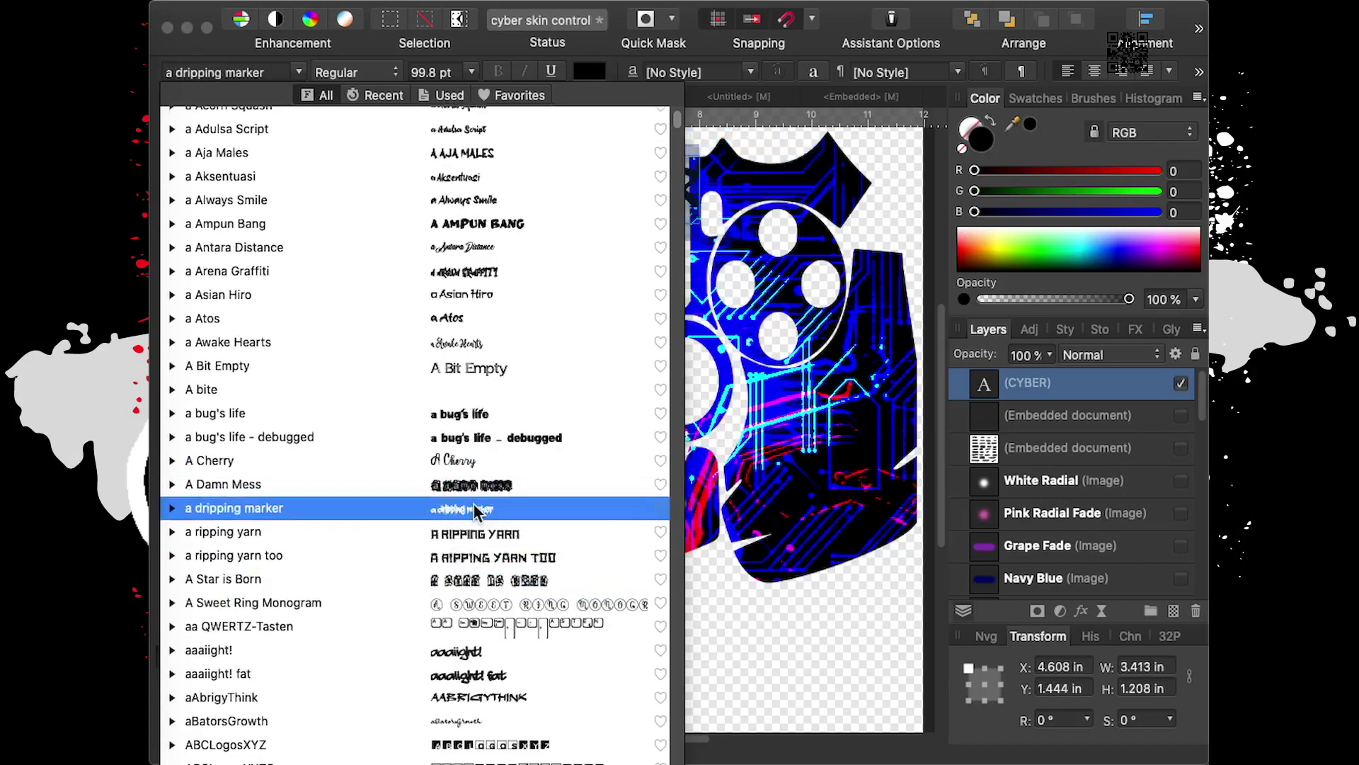
scroll(473, 524, down, 4)
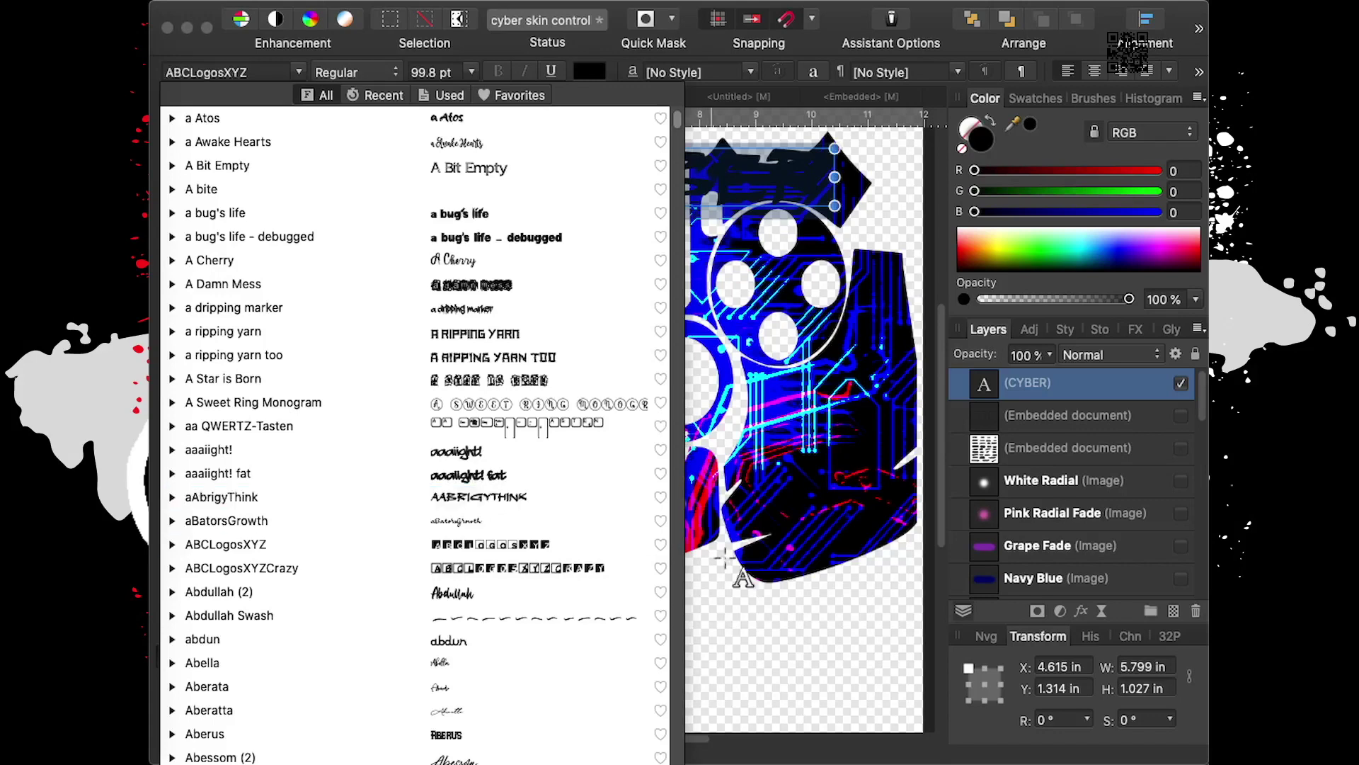
key(Escape)
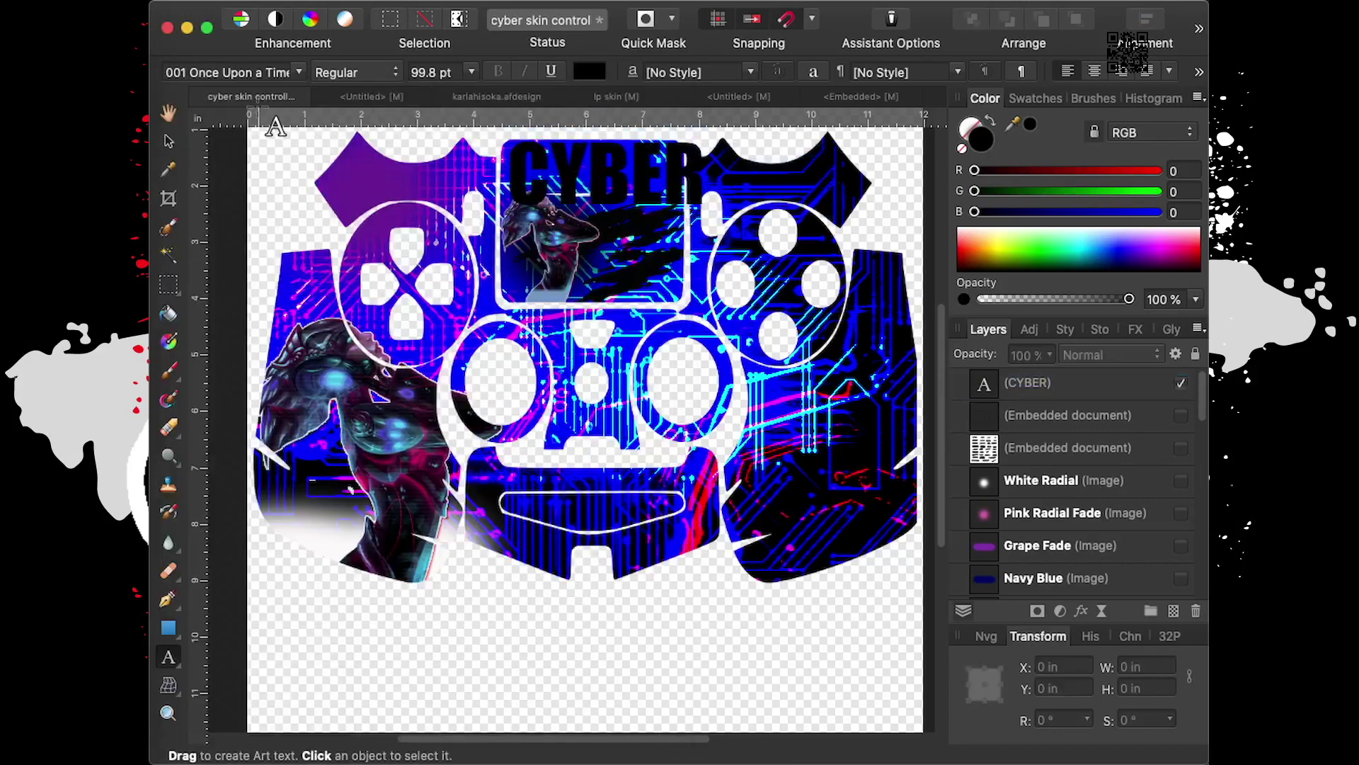
Move the Impact CYBER title into the top centre panel and shrink it to 65.2 pt
click(167, 142)
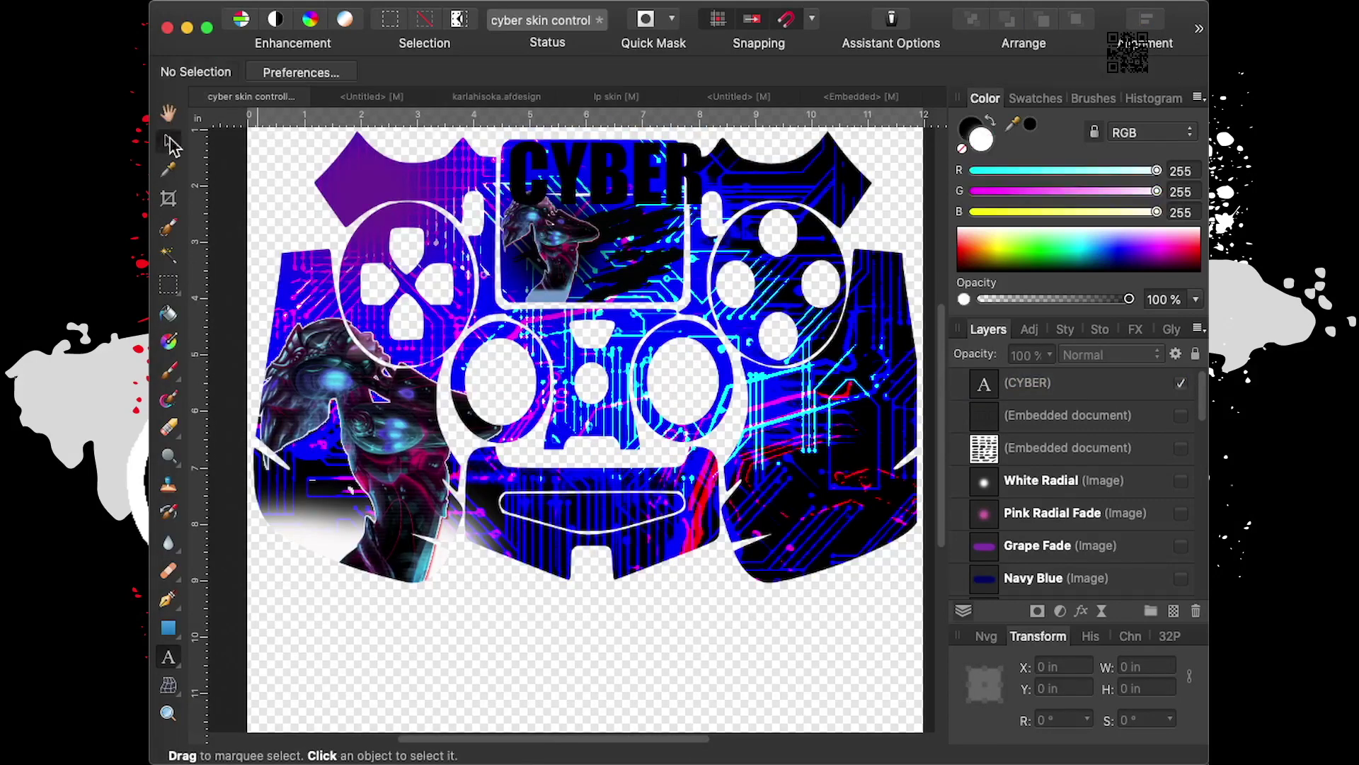
mouse_move(650, 189)
mouse_down()
mouse_move(625, 228)
mouse_move(643, 299)
mouse_move(657, 282)
mouse_up()
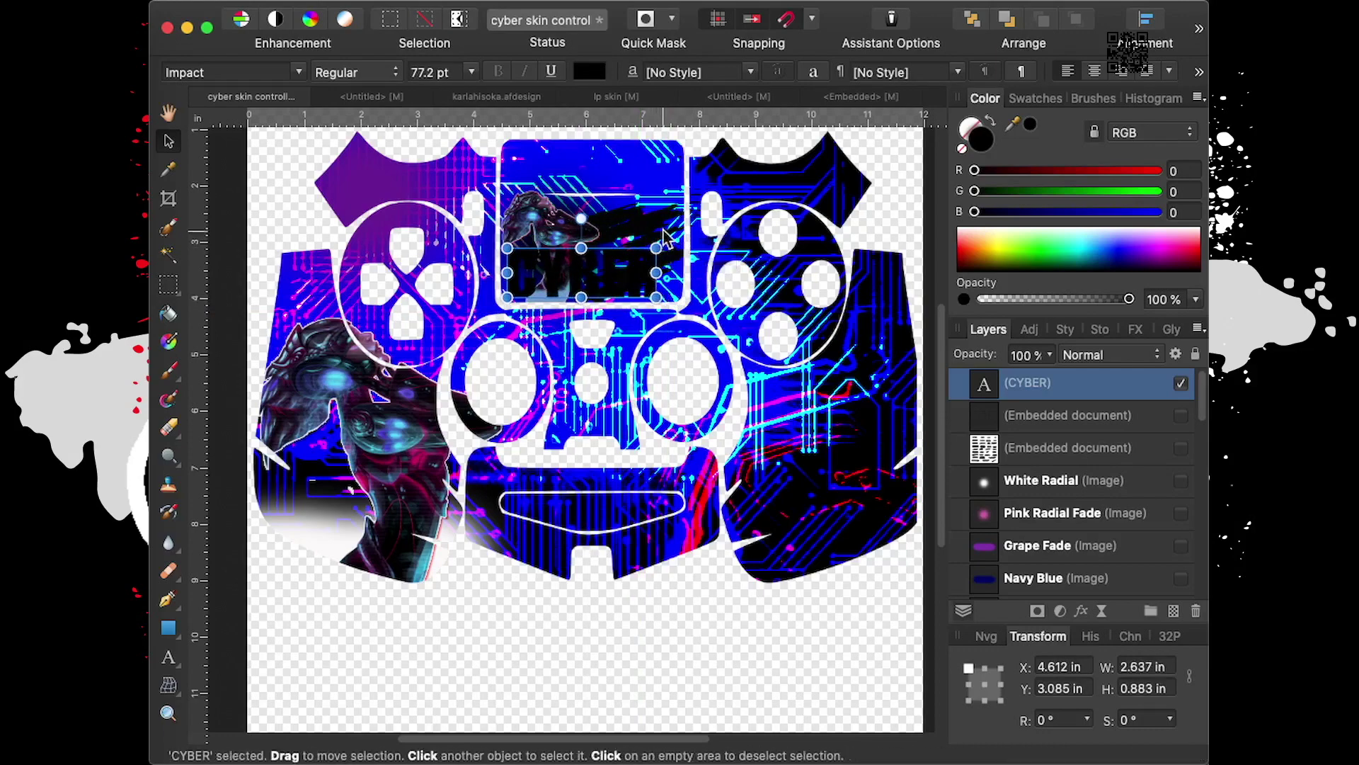
scroll(663, 232, up, 5)
drag(542, 346, 583, 345)
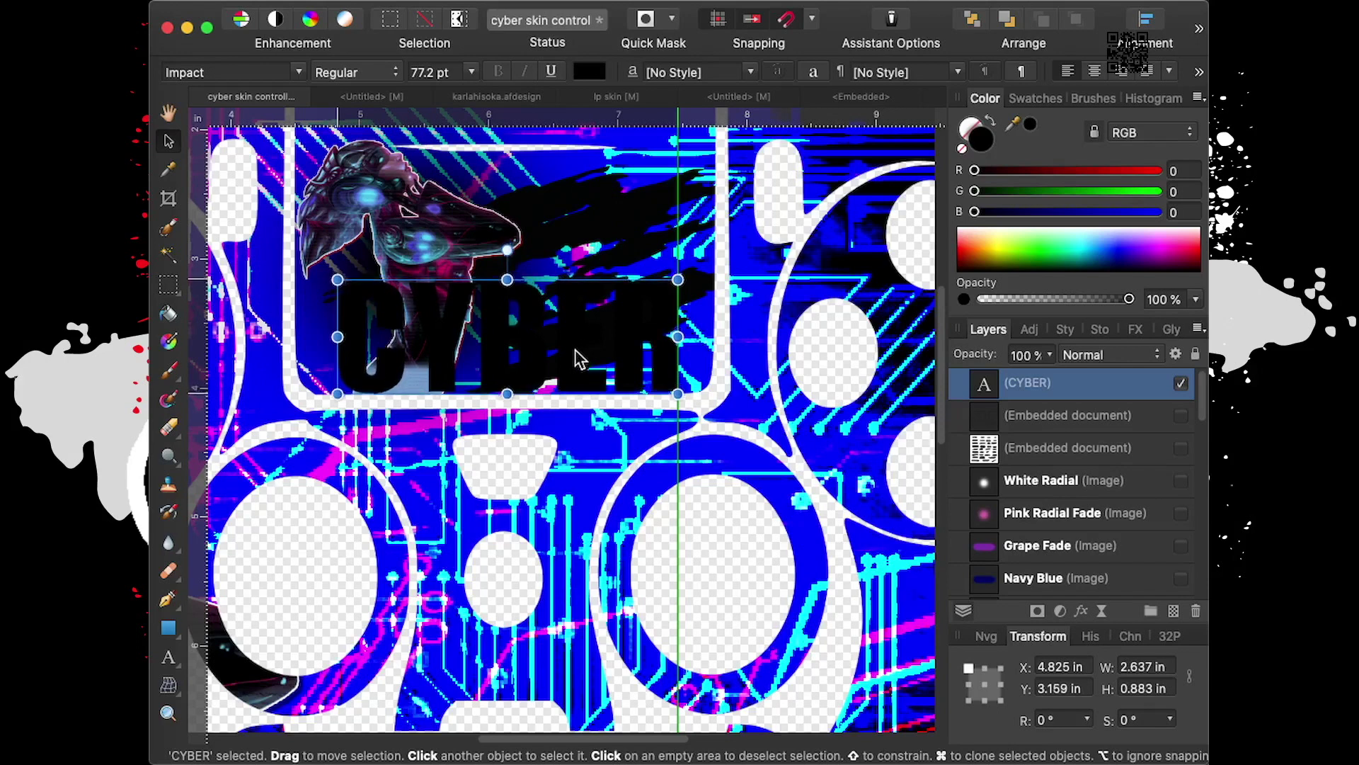
drag(584, 354, 585, 357)
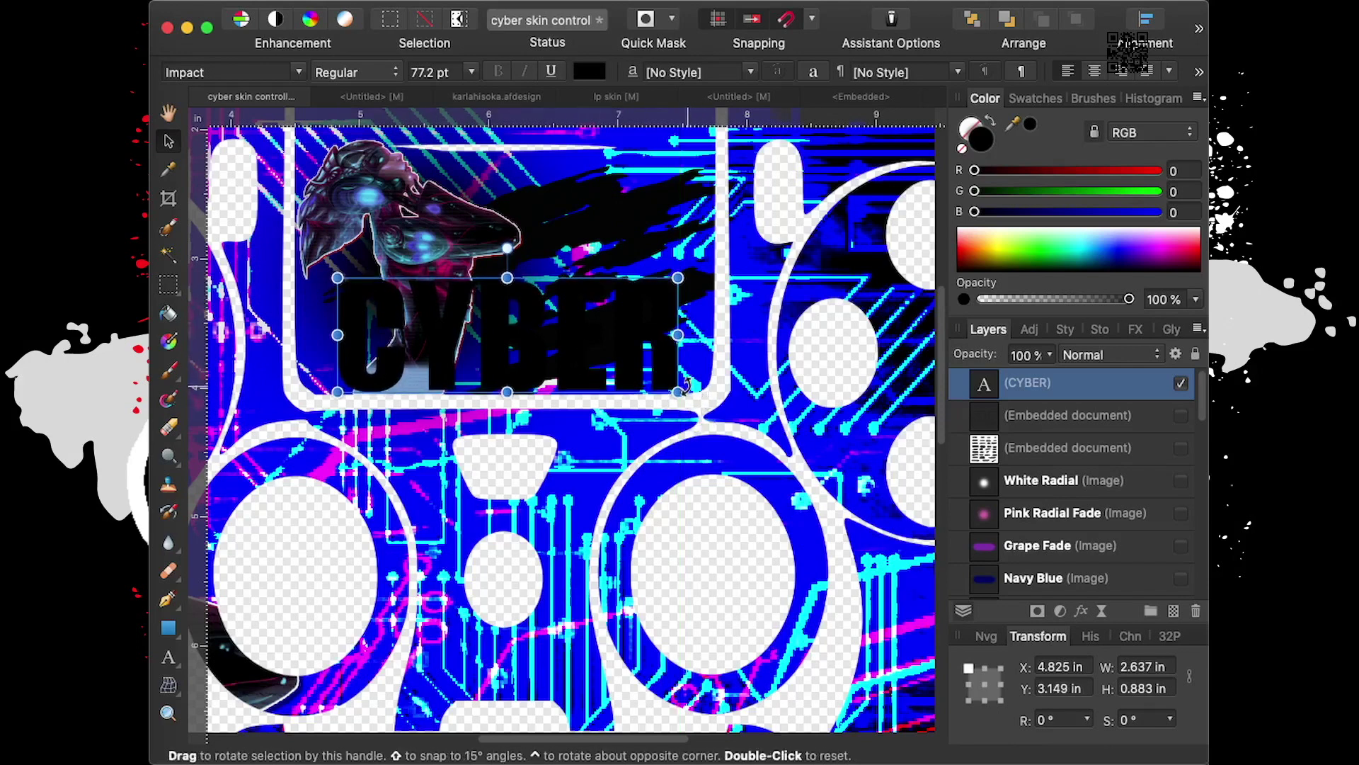
drag(678, 392, 623, 356)
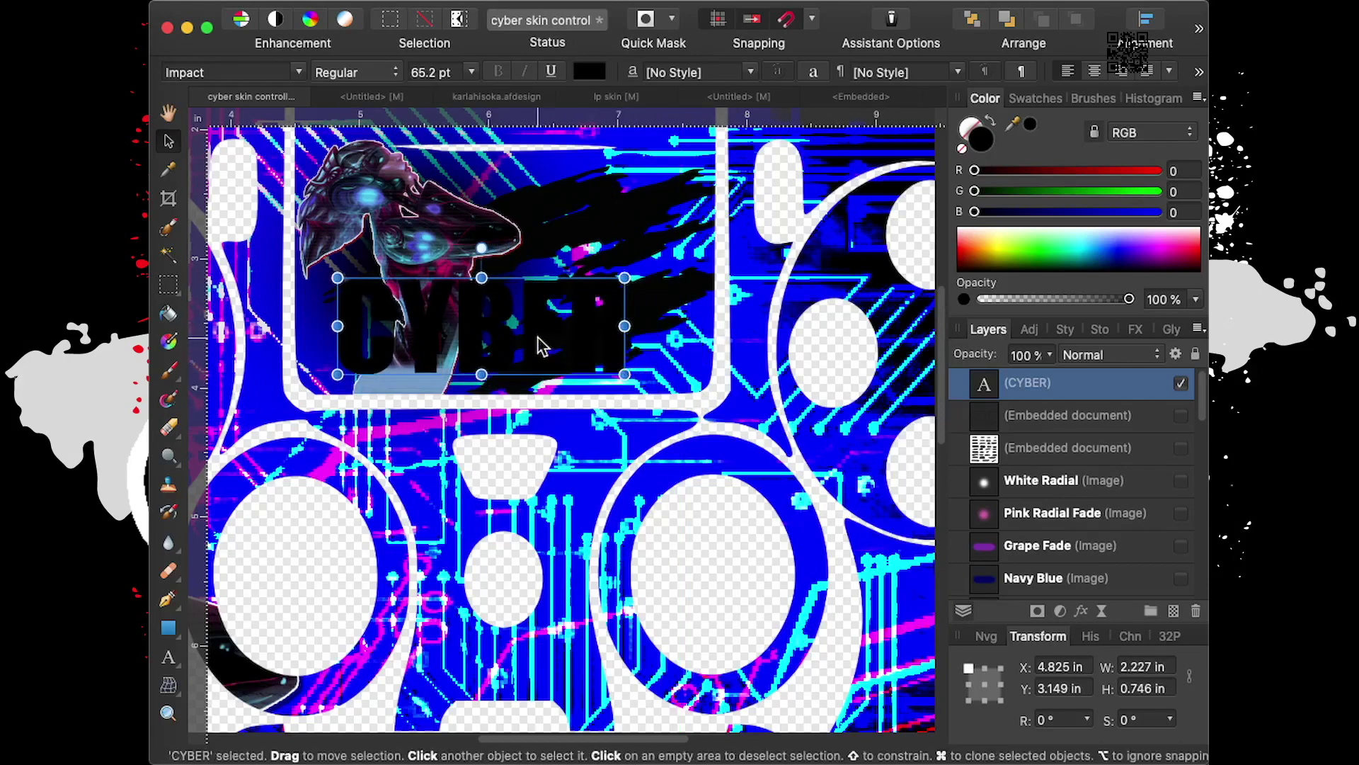
drag(540, 344, 555, 364)
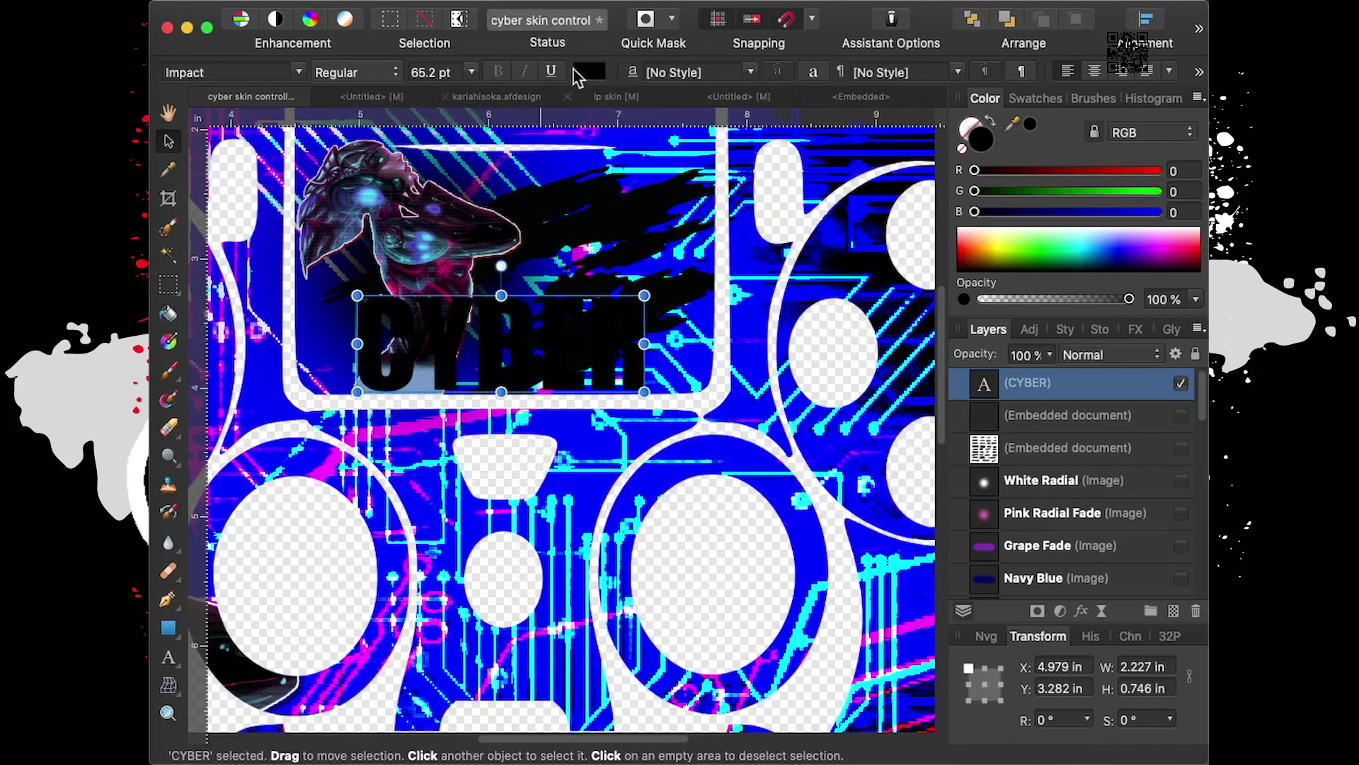
click(591, 73)
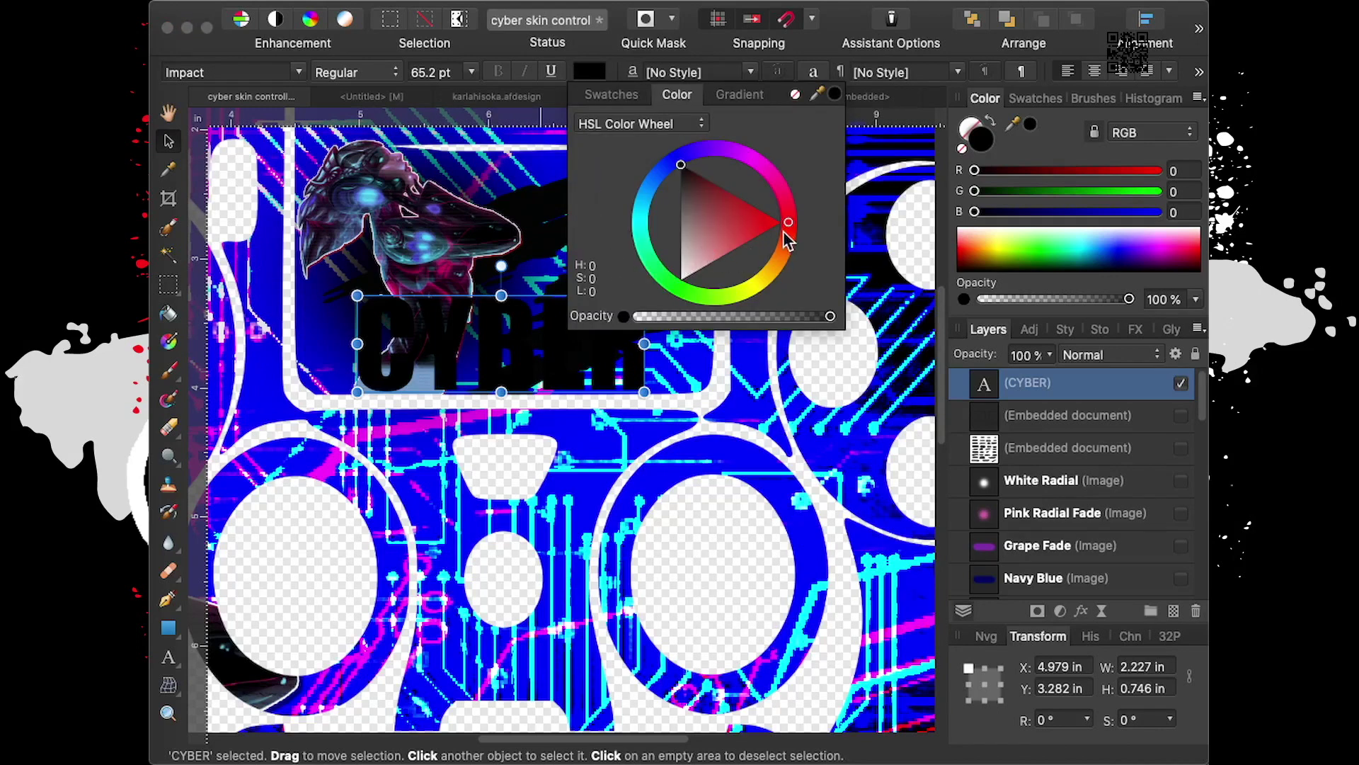
Give the CYBER title a pale pink fill (S22 L77) and shrink it to 53.4 pt
mouse_move(682, 167)
mouse_down()
mouse_move(694, 264)
mouse_move(710, 236)
mouse_move(694, 260)
mouse_up()
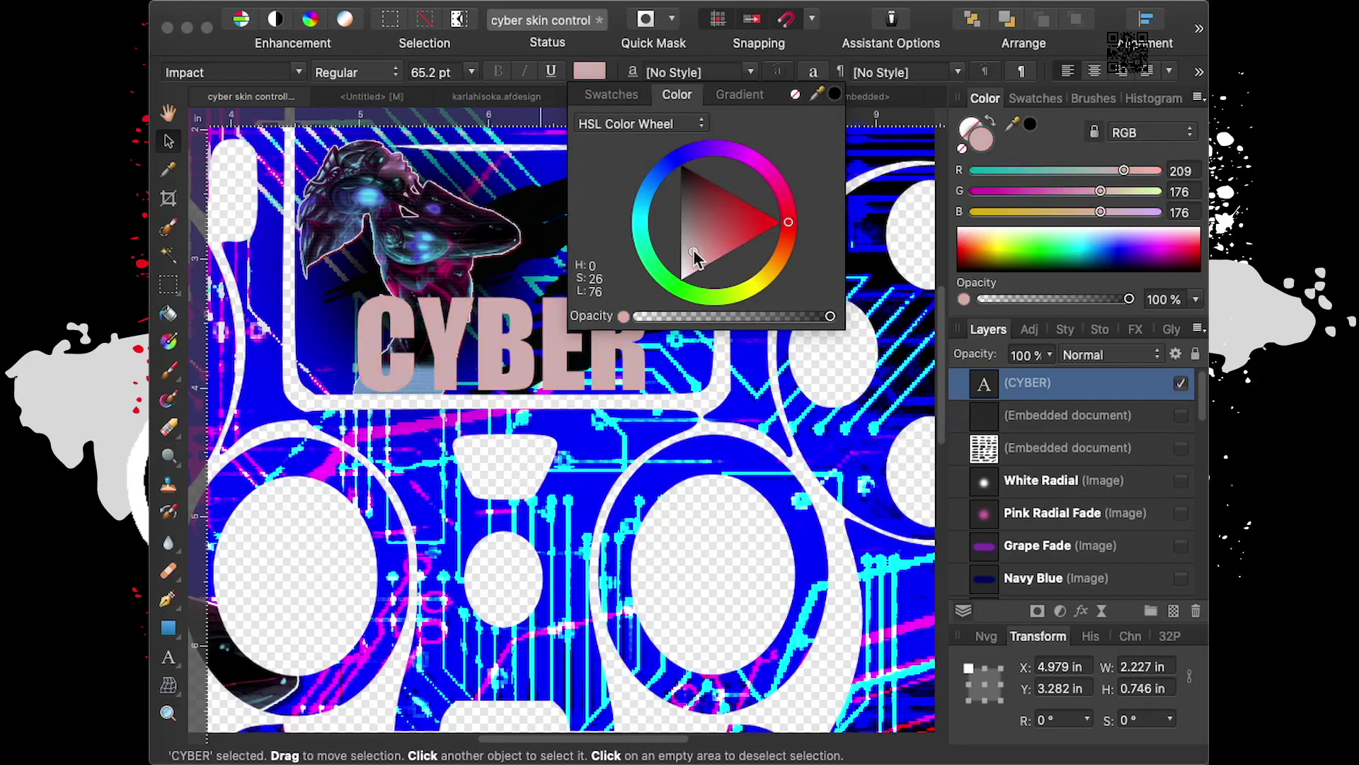
drag(692, 254, 690, 253)
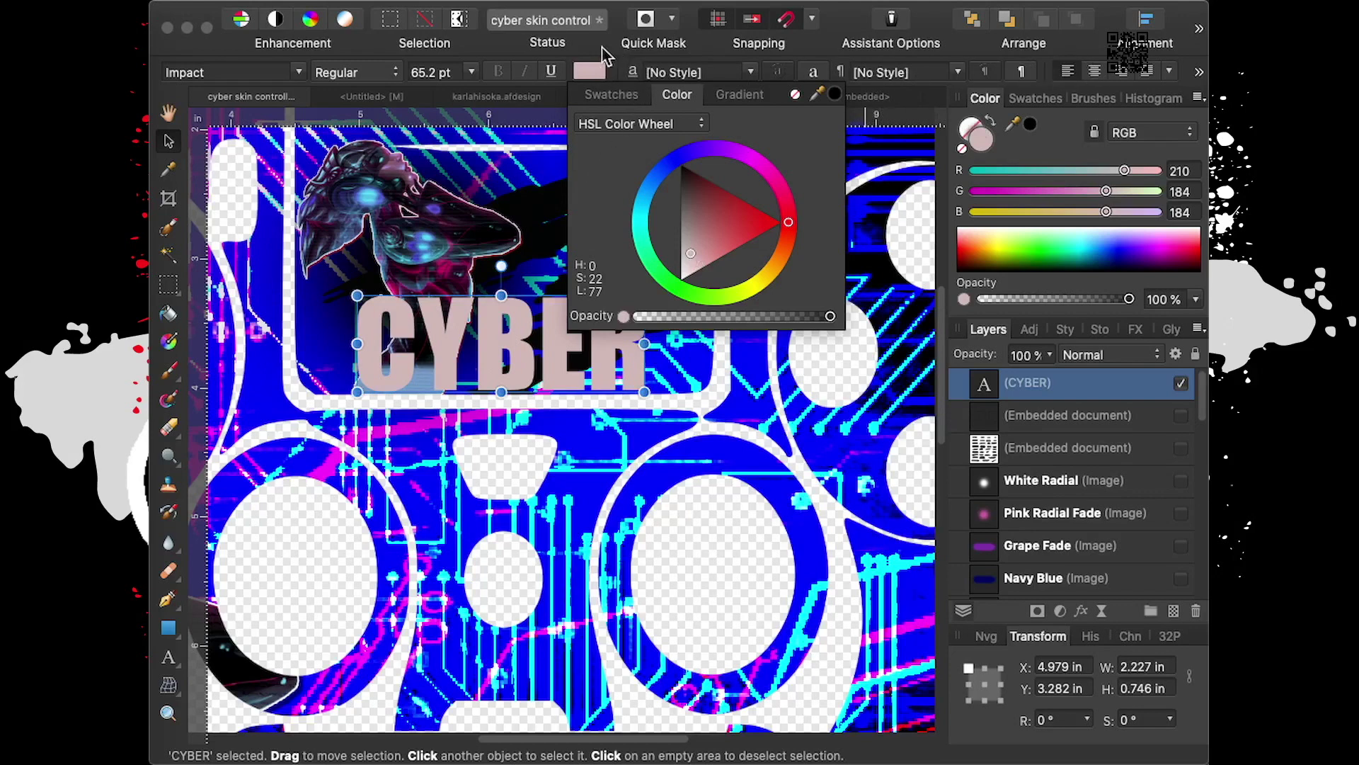
click(601, 47)
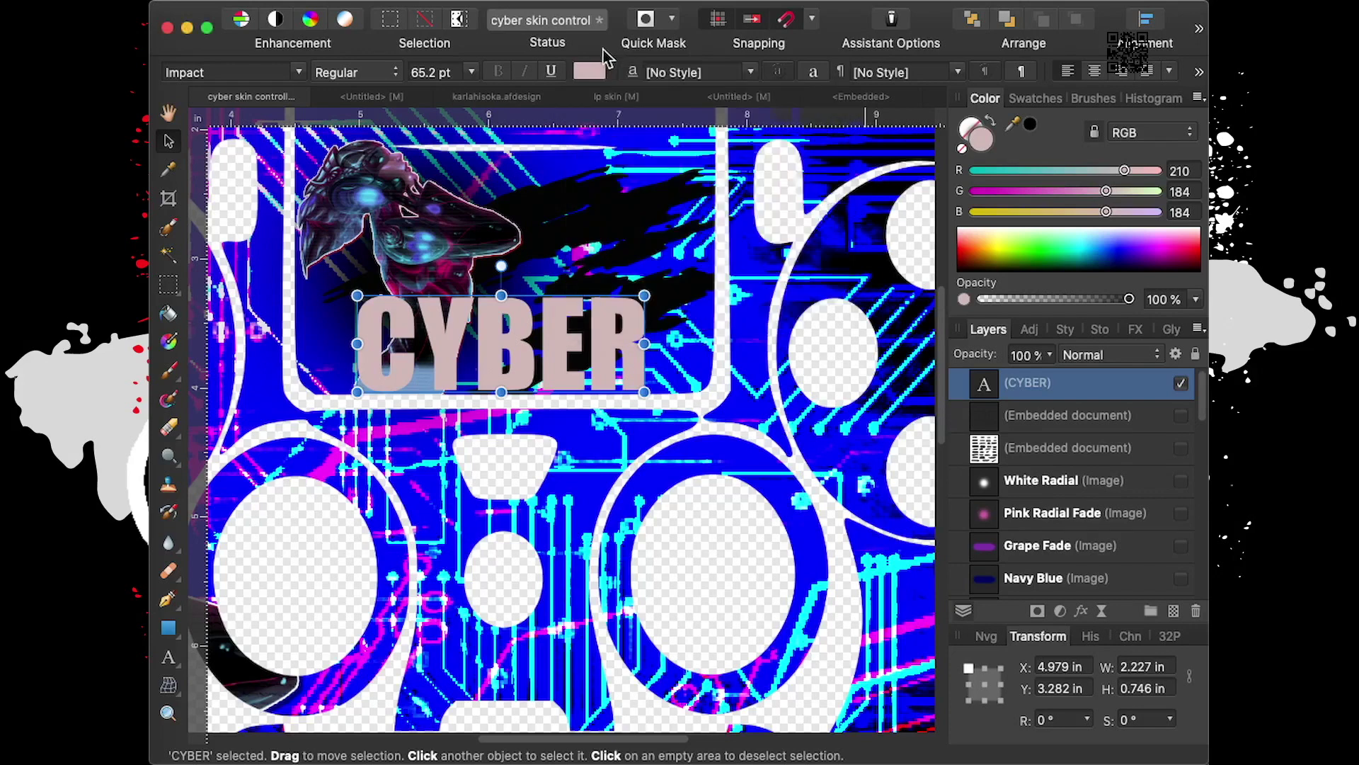
drag(643, 299, 601, 342)
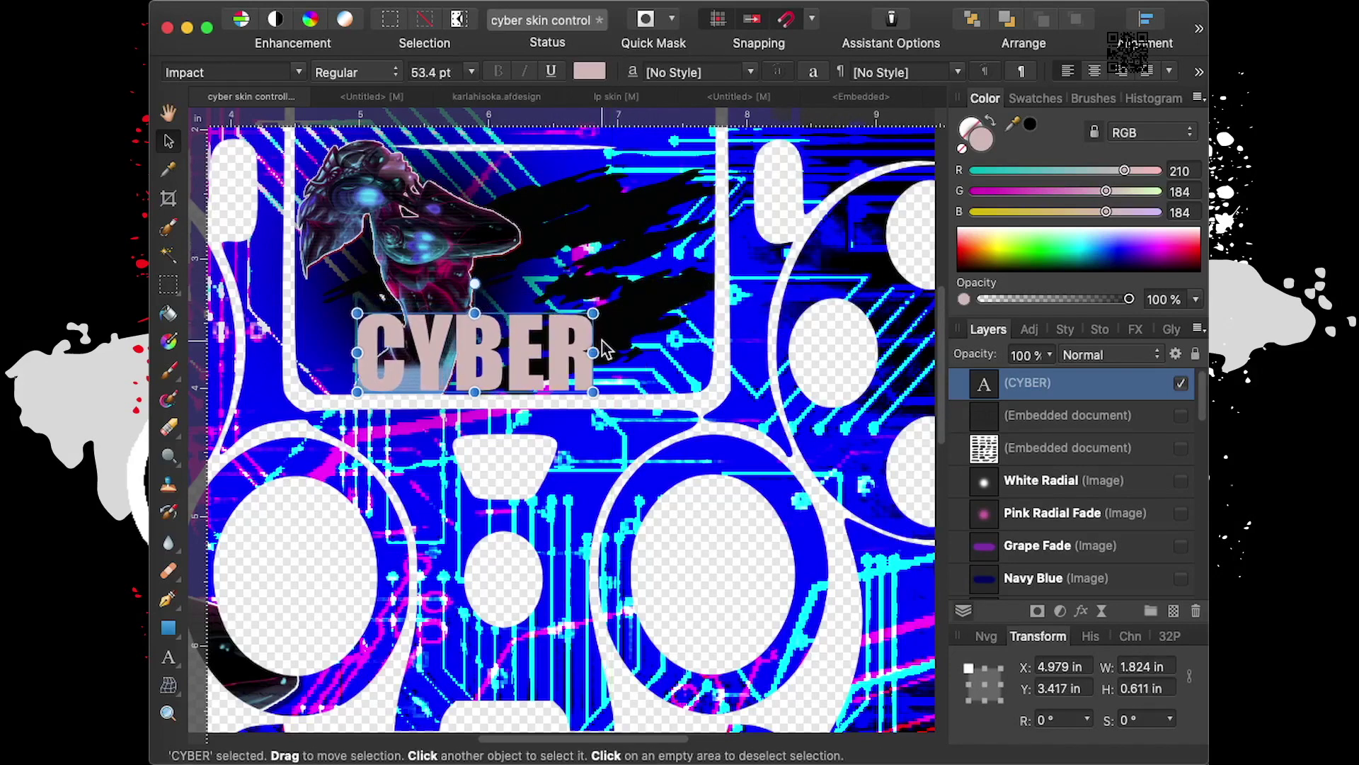
Nudge CYBER left, then glance at the character style and extra text options without changes
mouse_move(521, 373)
mouse_down()
mouse_move(481, 374)
mouse_move(493, 371)
mouse_up()
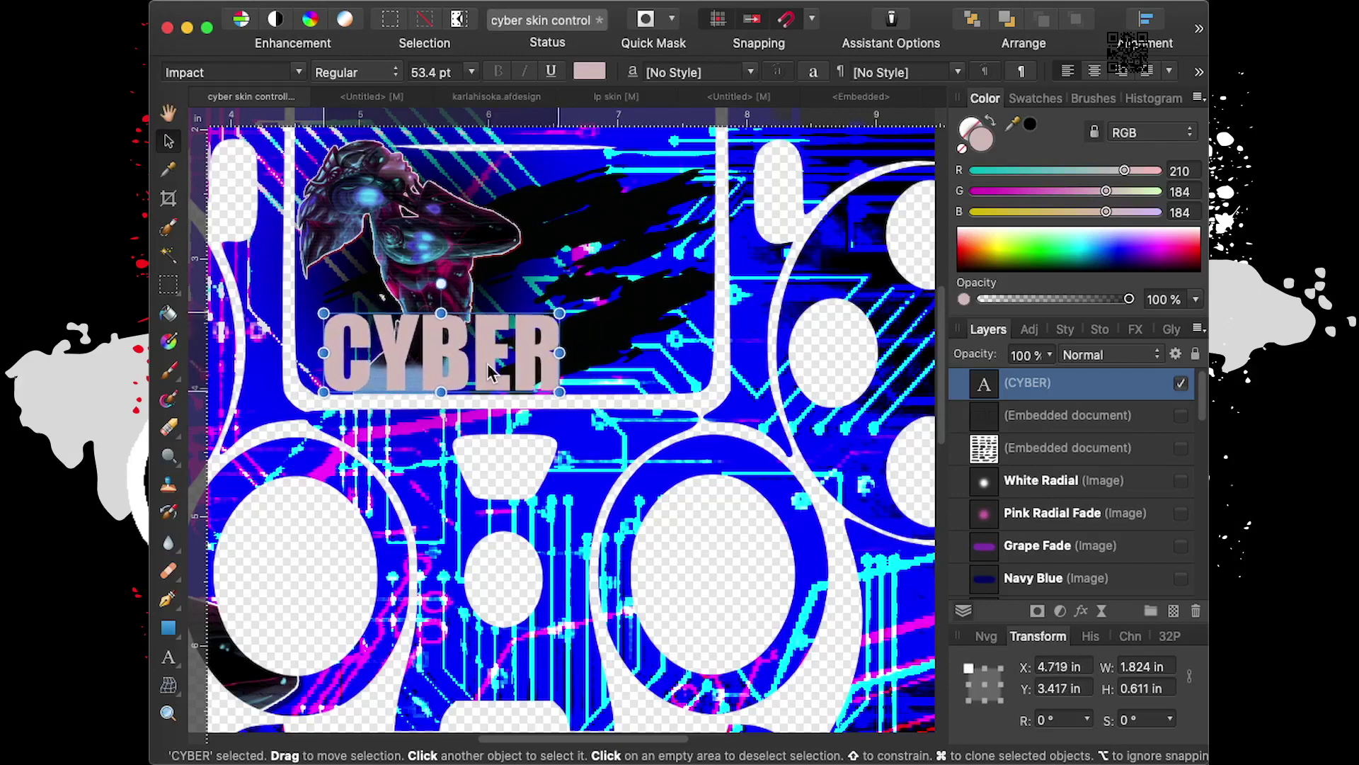
drag(494, 371, 495, 373)
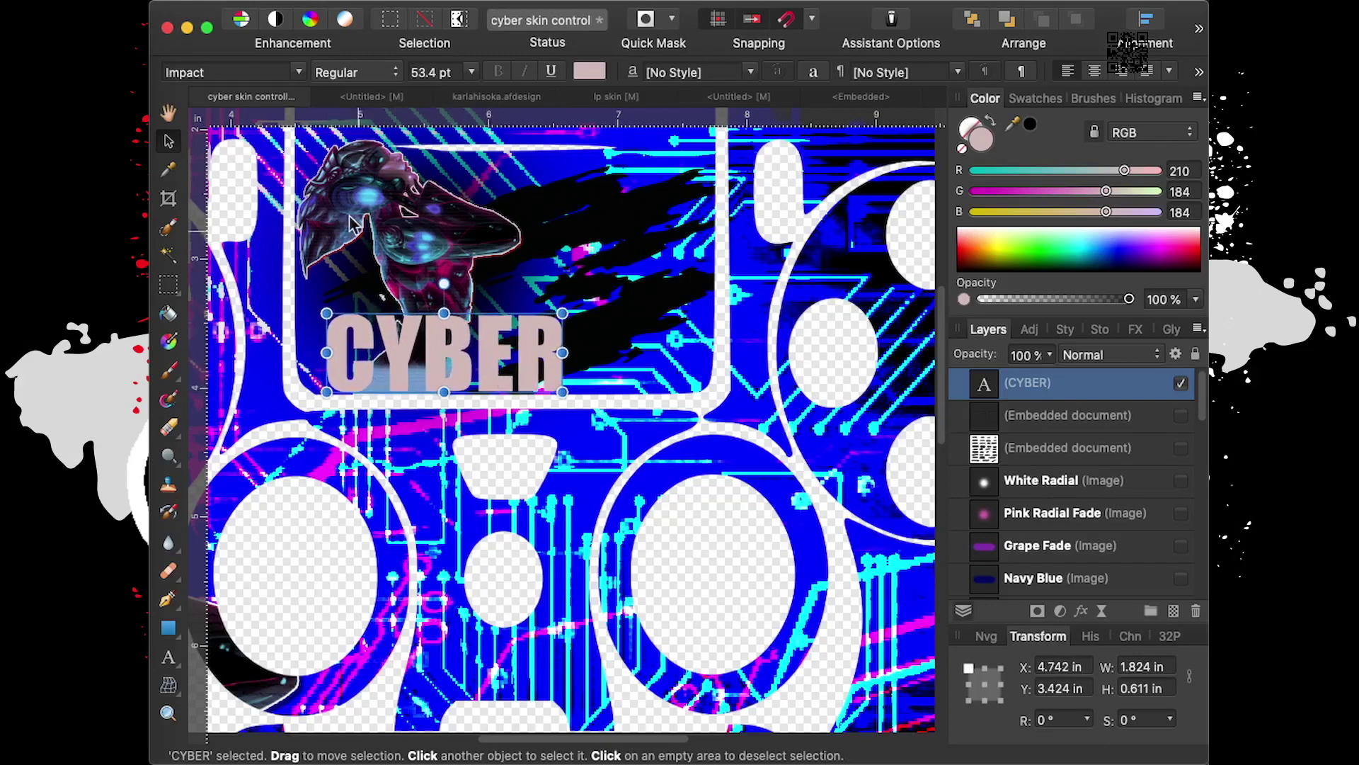
mouse_move(615, 96)
click(754, 72)
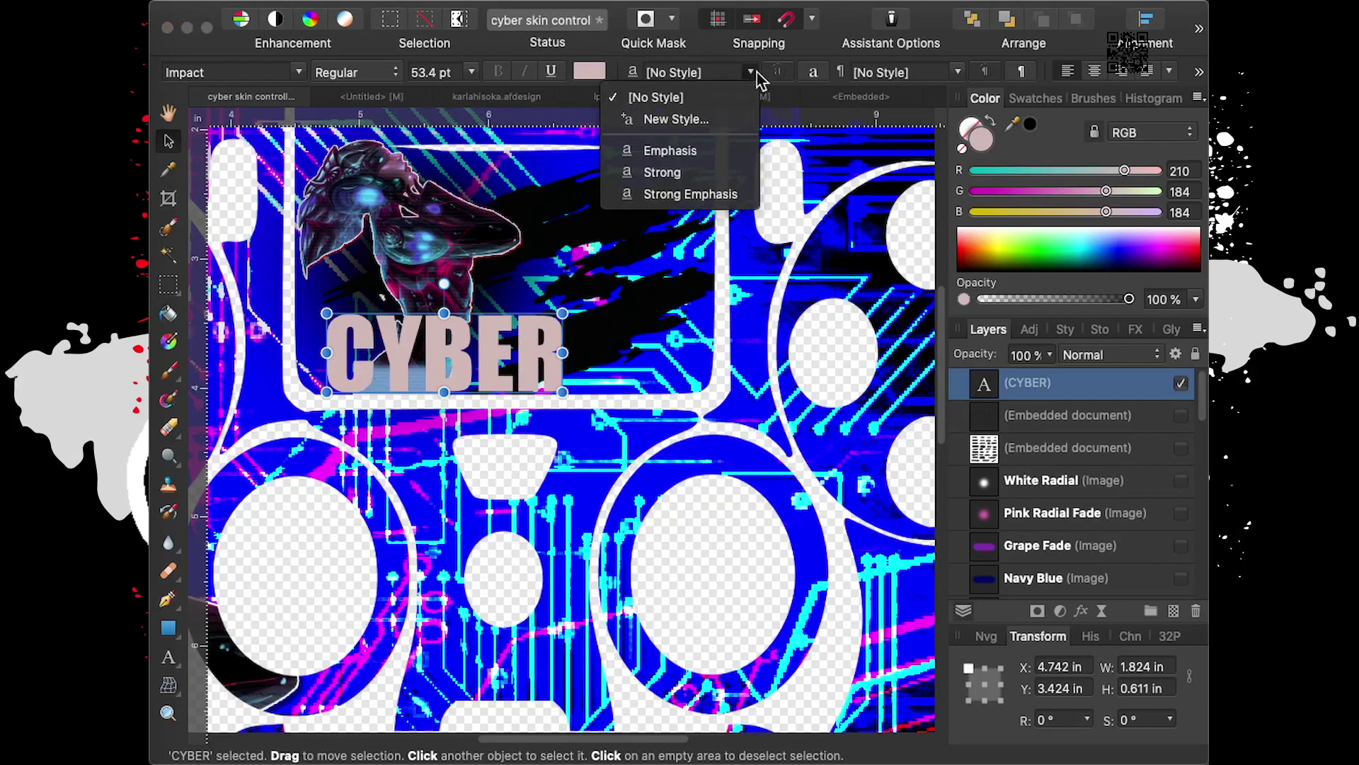
click(778, 72)
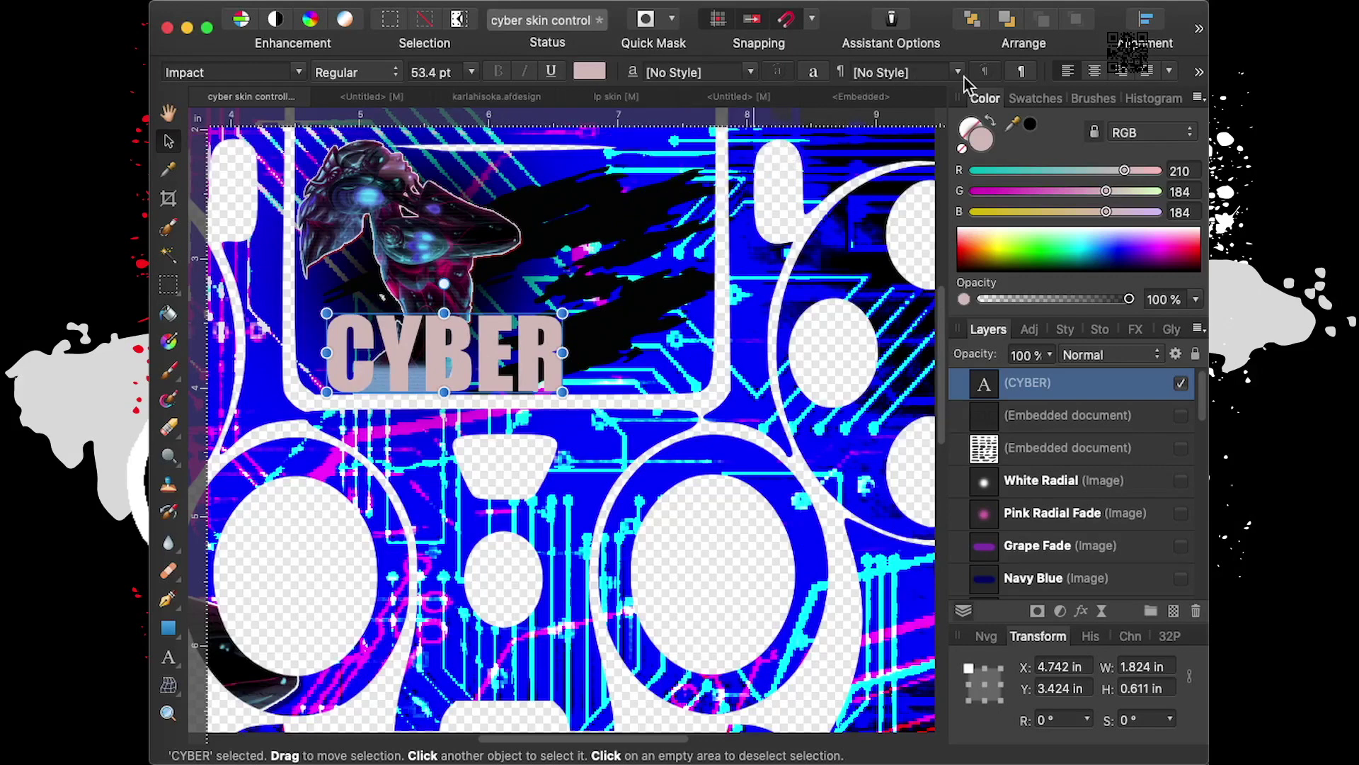
click(1198, 72)
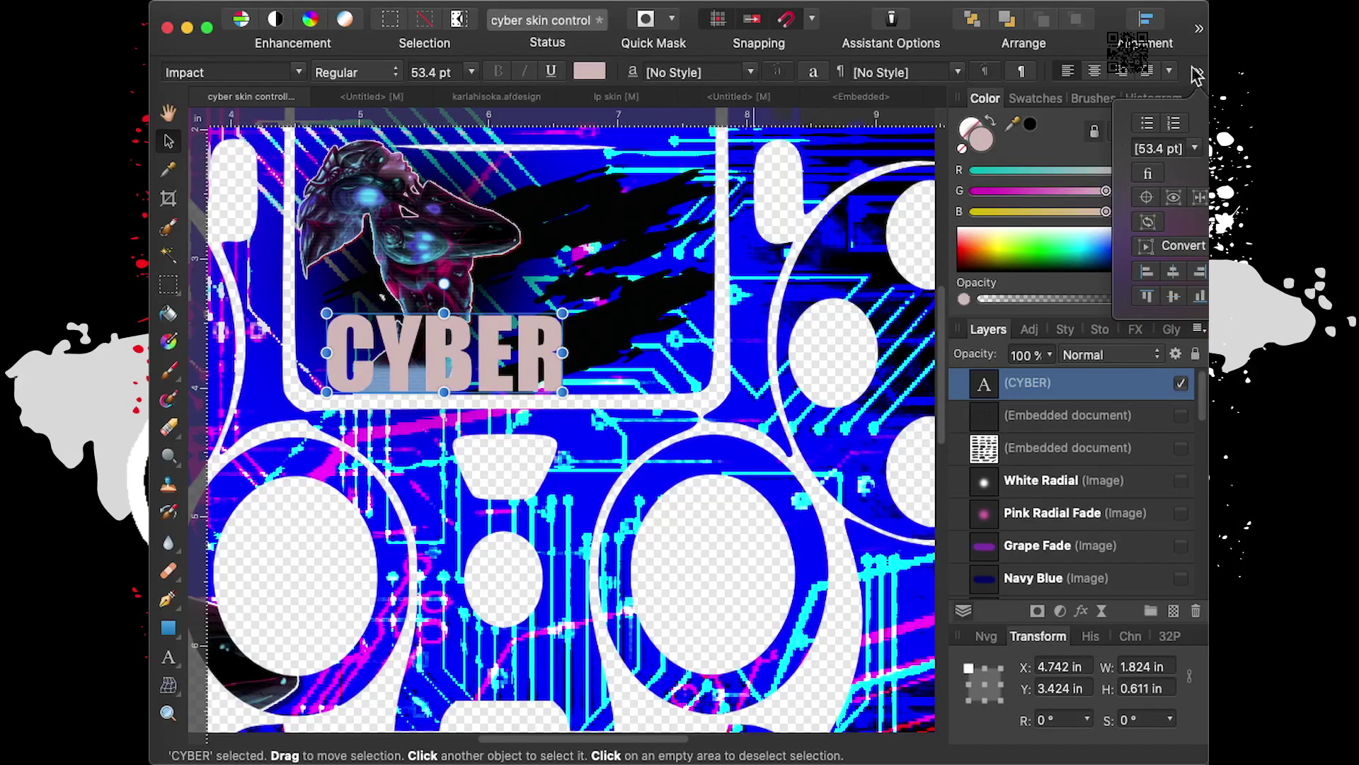
click(949, 435)
Reselect CYBER and drag it right until it is centred on the top panel
scroll(611, 309, down, 2)
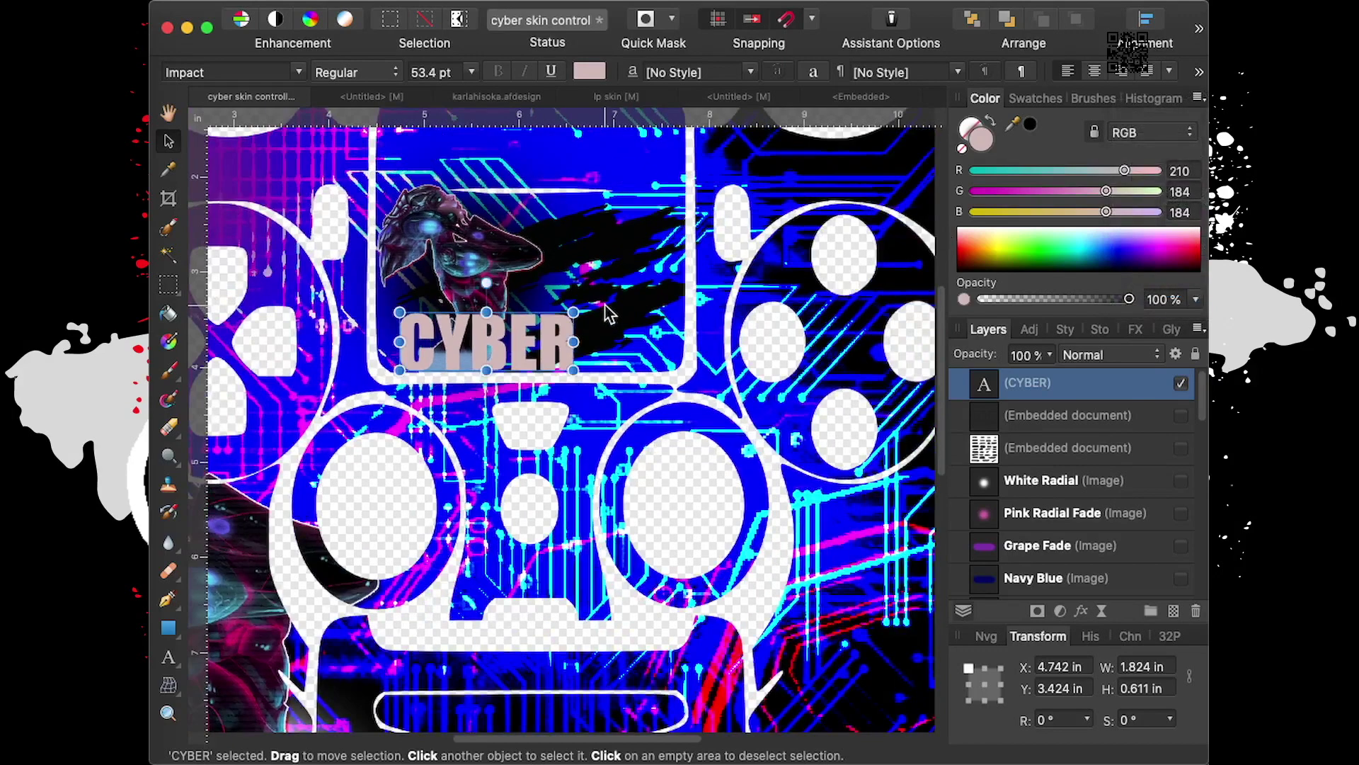
scroll(610, 309, down, 2)
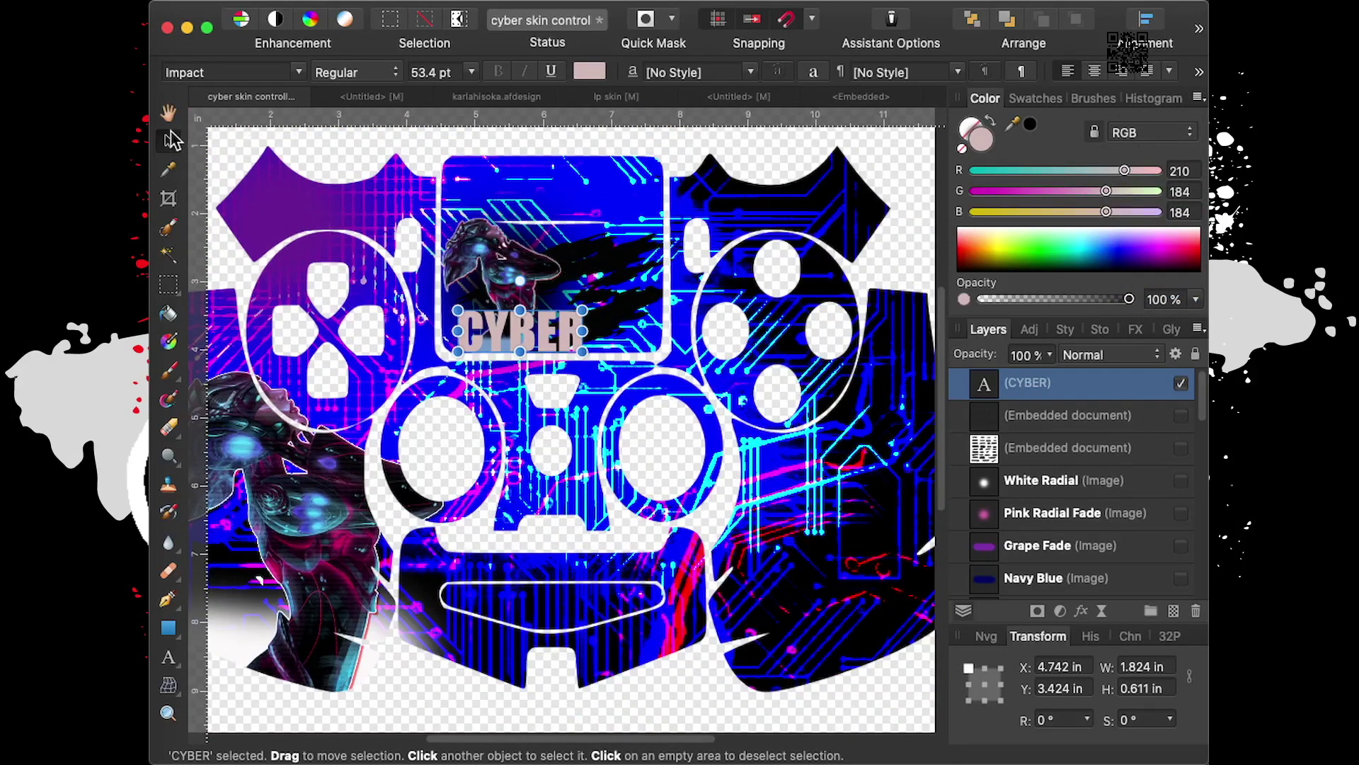
click(437, 141)
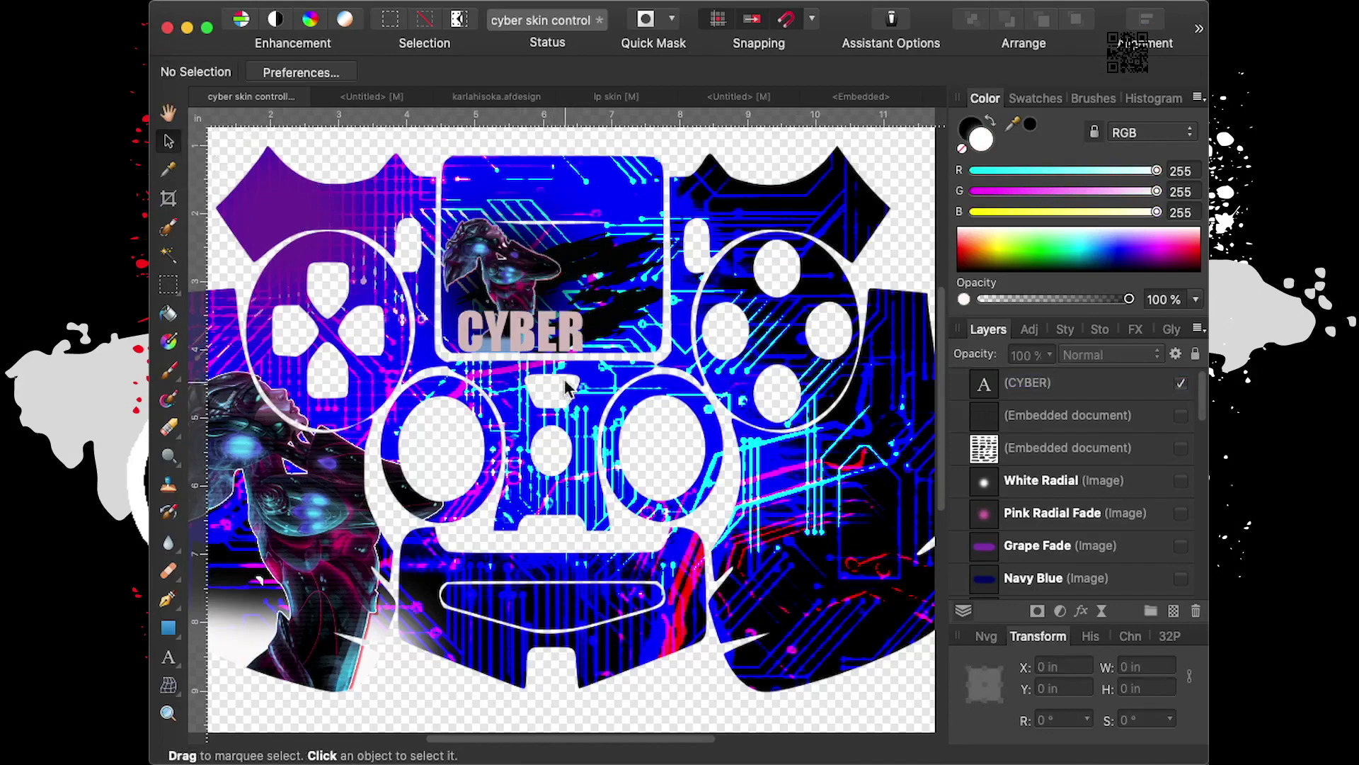
click(542, 342)
drag(547, 342, 577, 338)
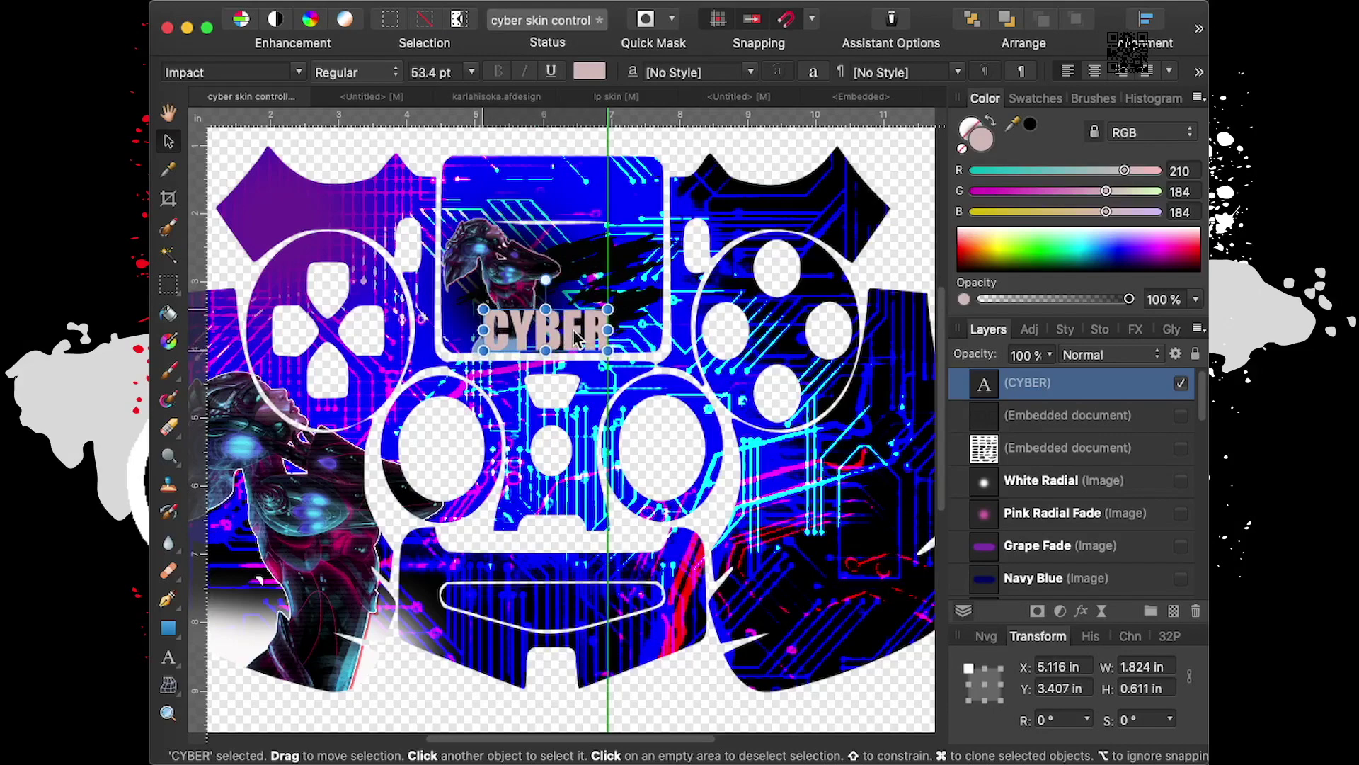
scroll(595, 402, down, 2)
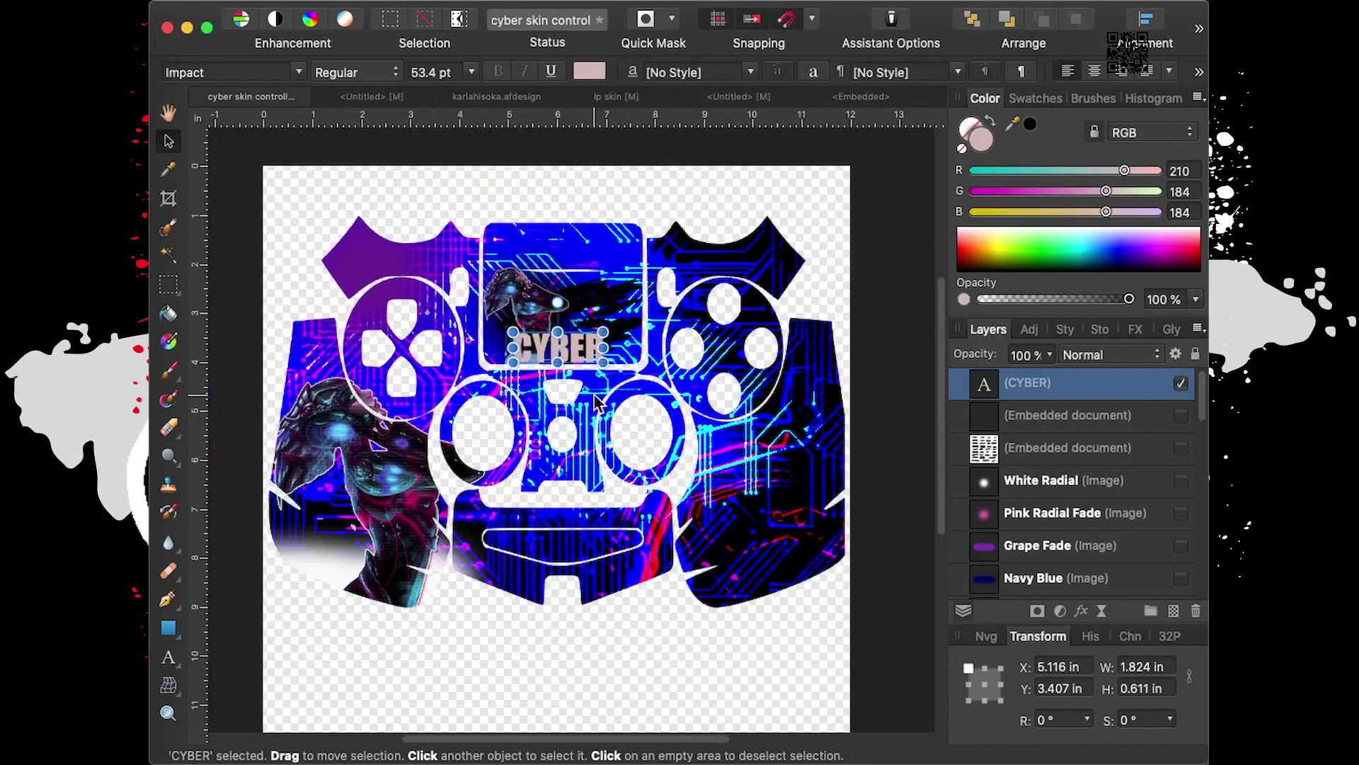
scroll(594, 402, up, 1)
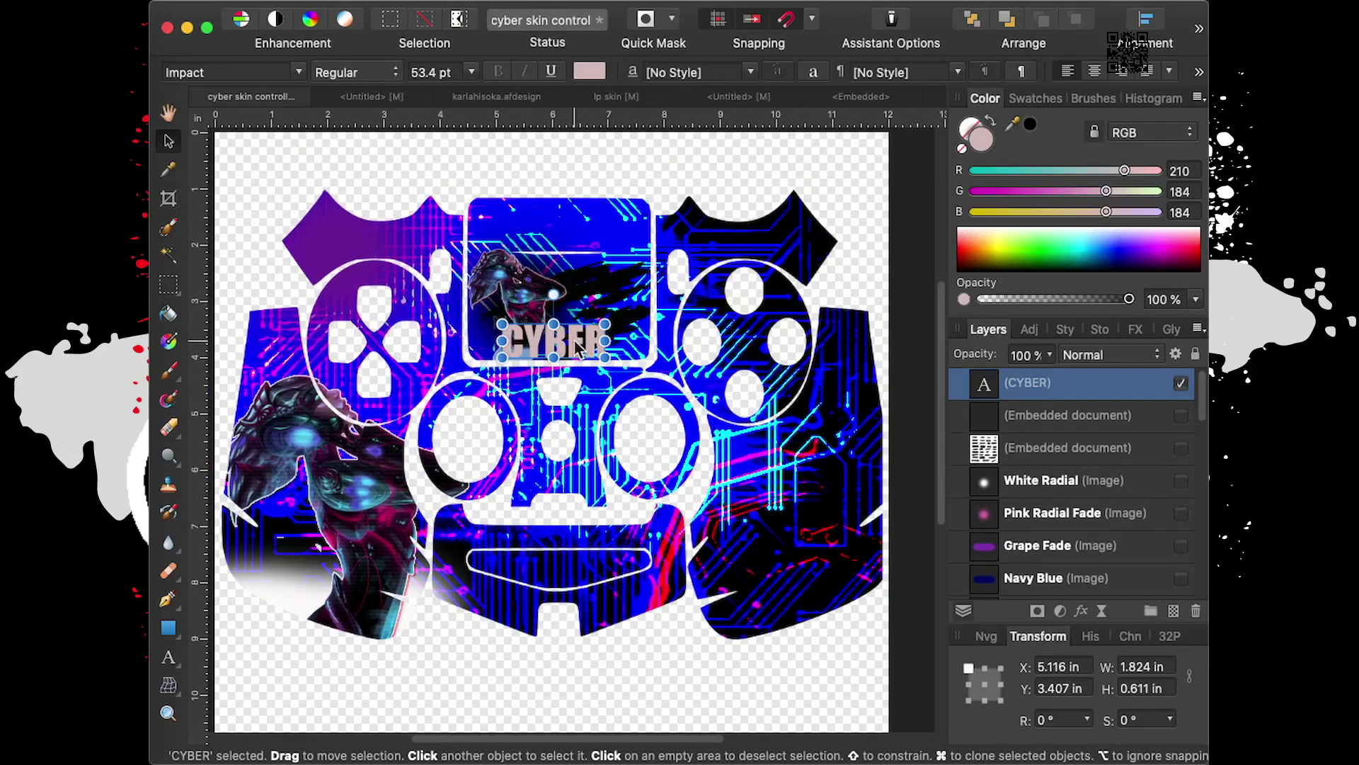
Move the CYBER layer into the (Pixel) group just above Purple Radial
right_click(577, 345)
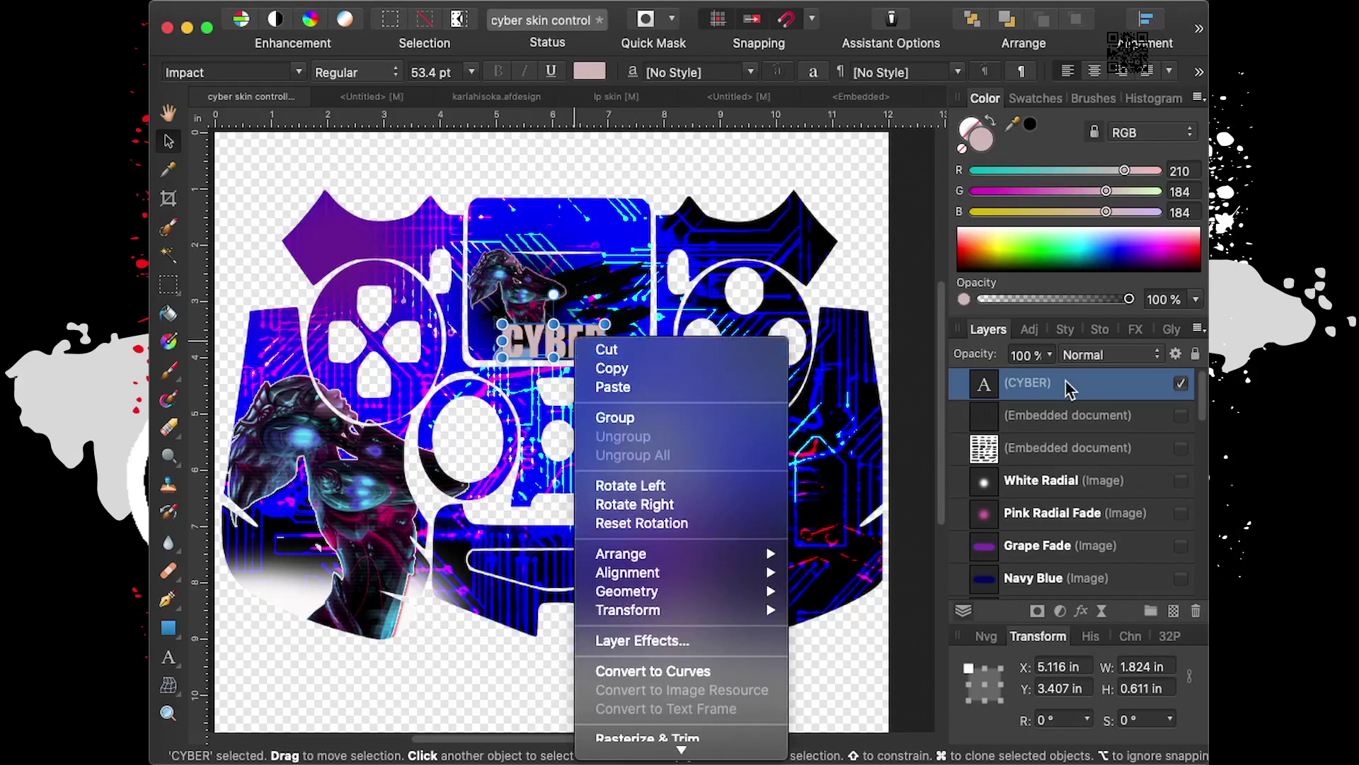
click(1067, 389)
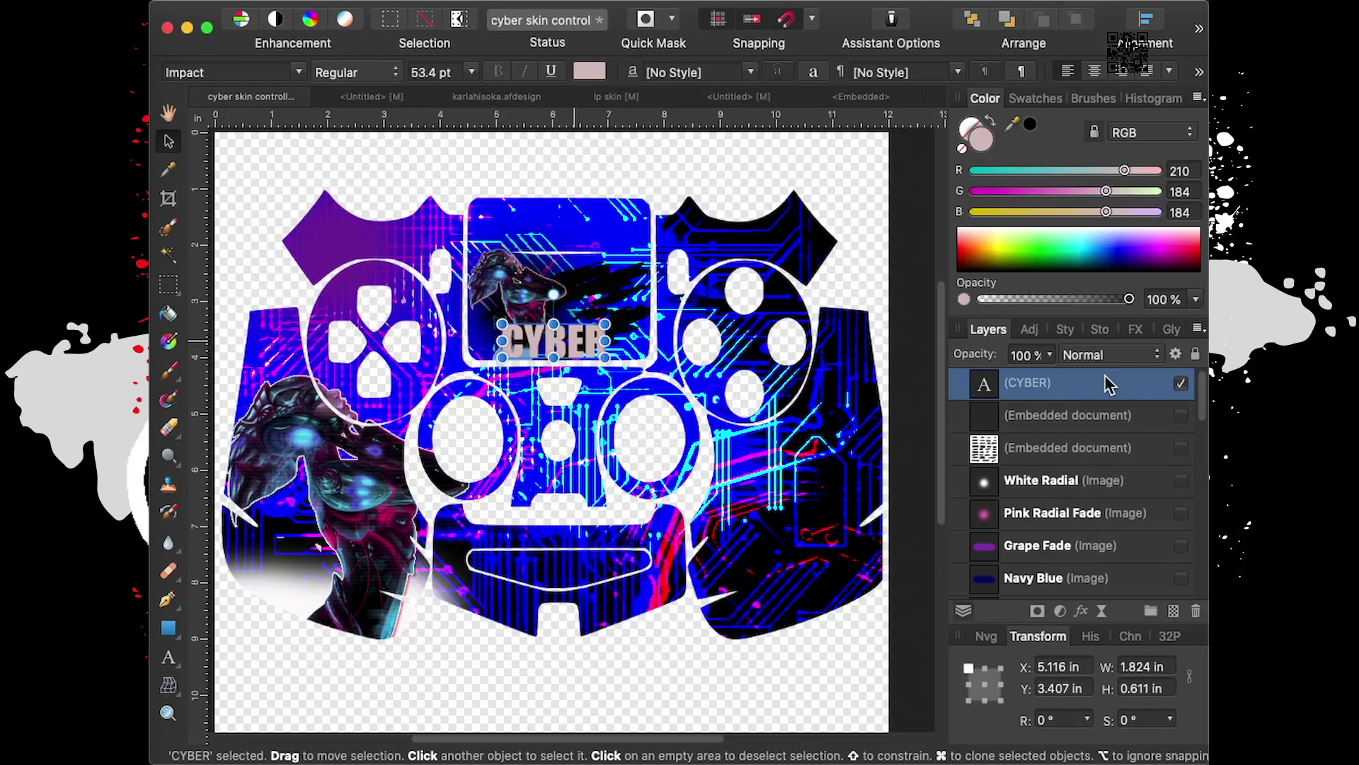
drag(1090, 382, 989, 576)
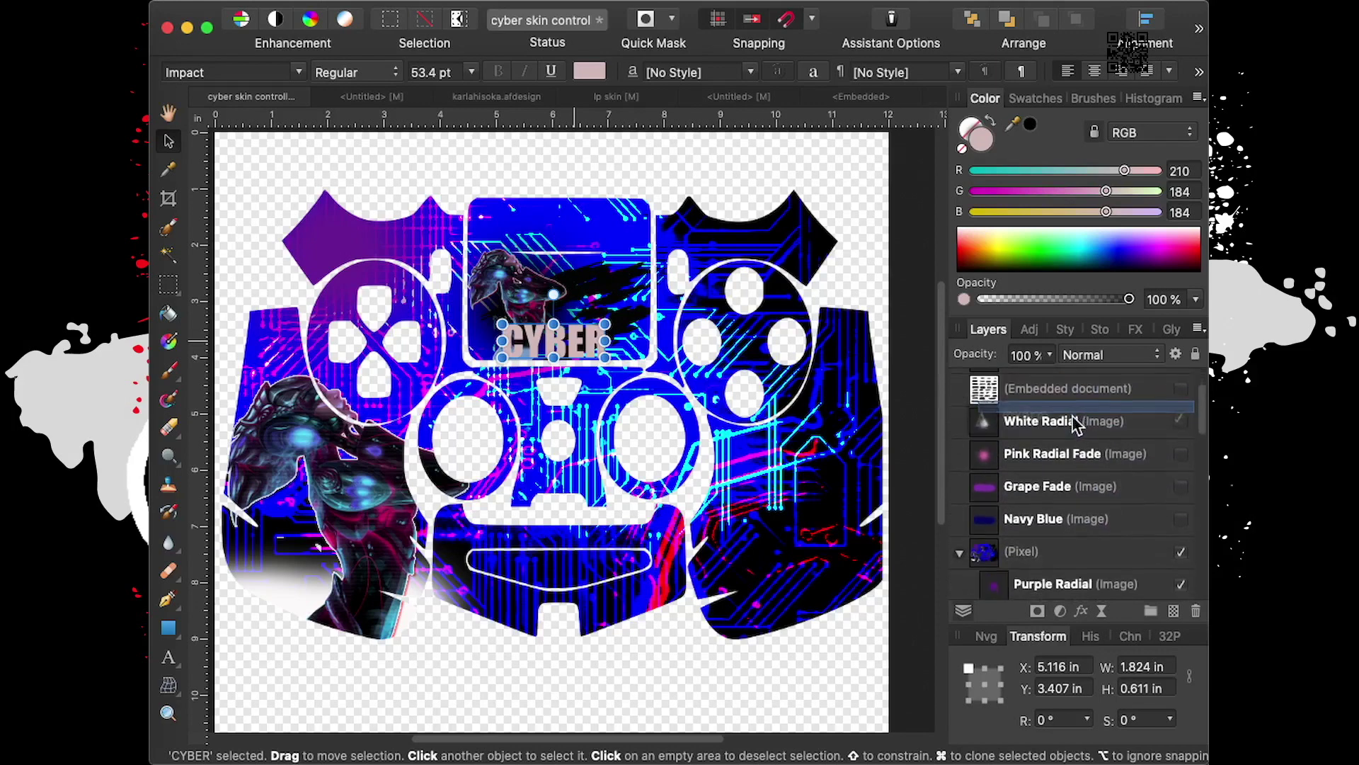
drag(989, 576, 1089, 570)
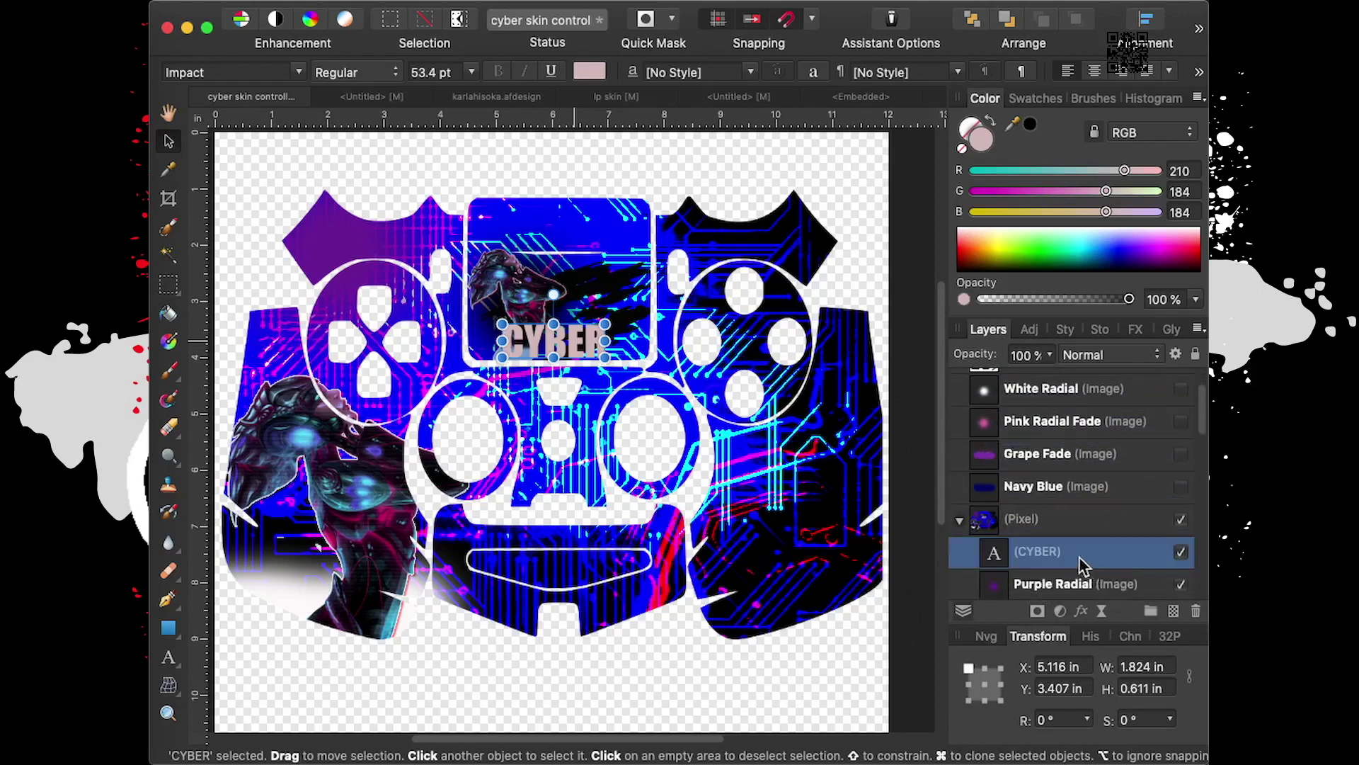
Duplicate the CYBER layer and move the copy to the top of the stack
right_click(1074, 558)
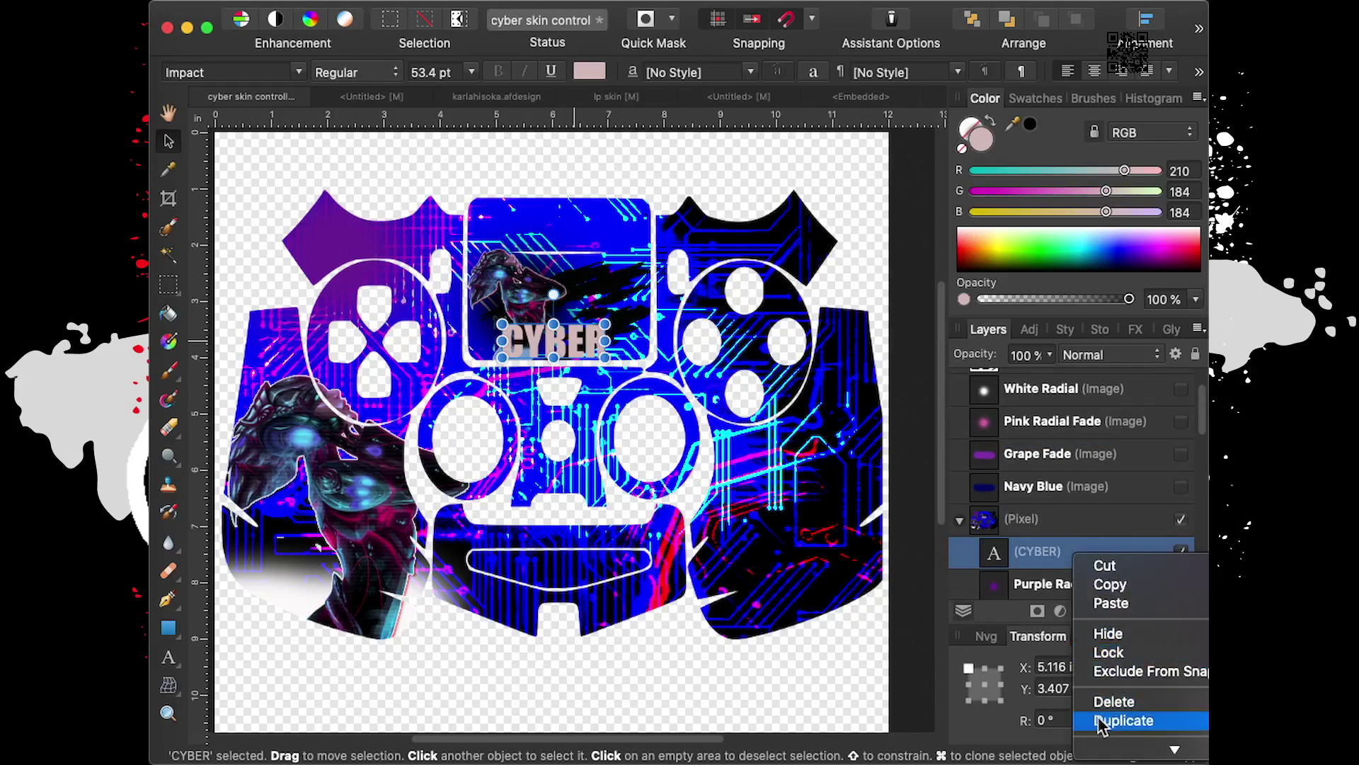
click(1124, 720)
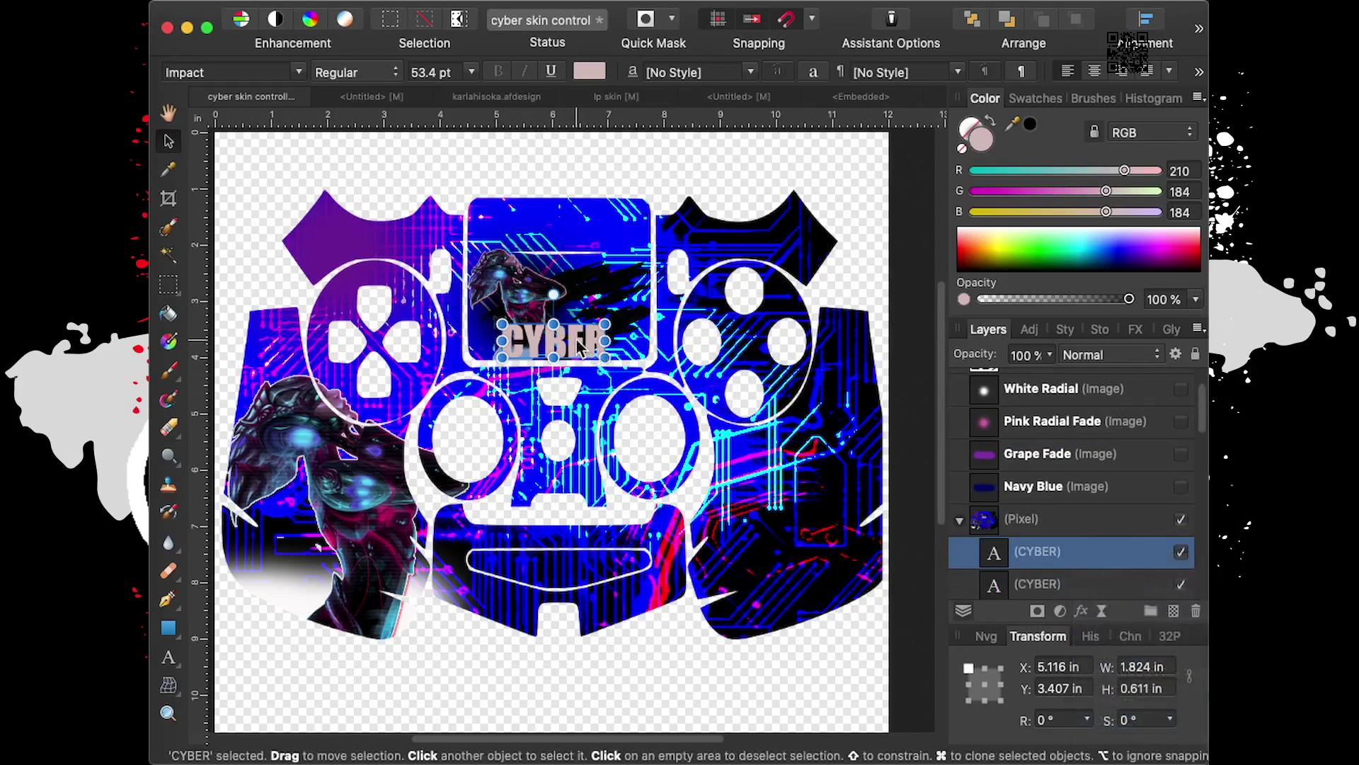
mouse_move(1083, 550)
mouse_down()
mouse_move(1100, 412)
mouse_move(1080, 379)
mouse_up()
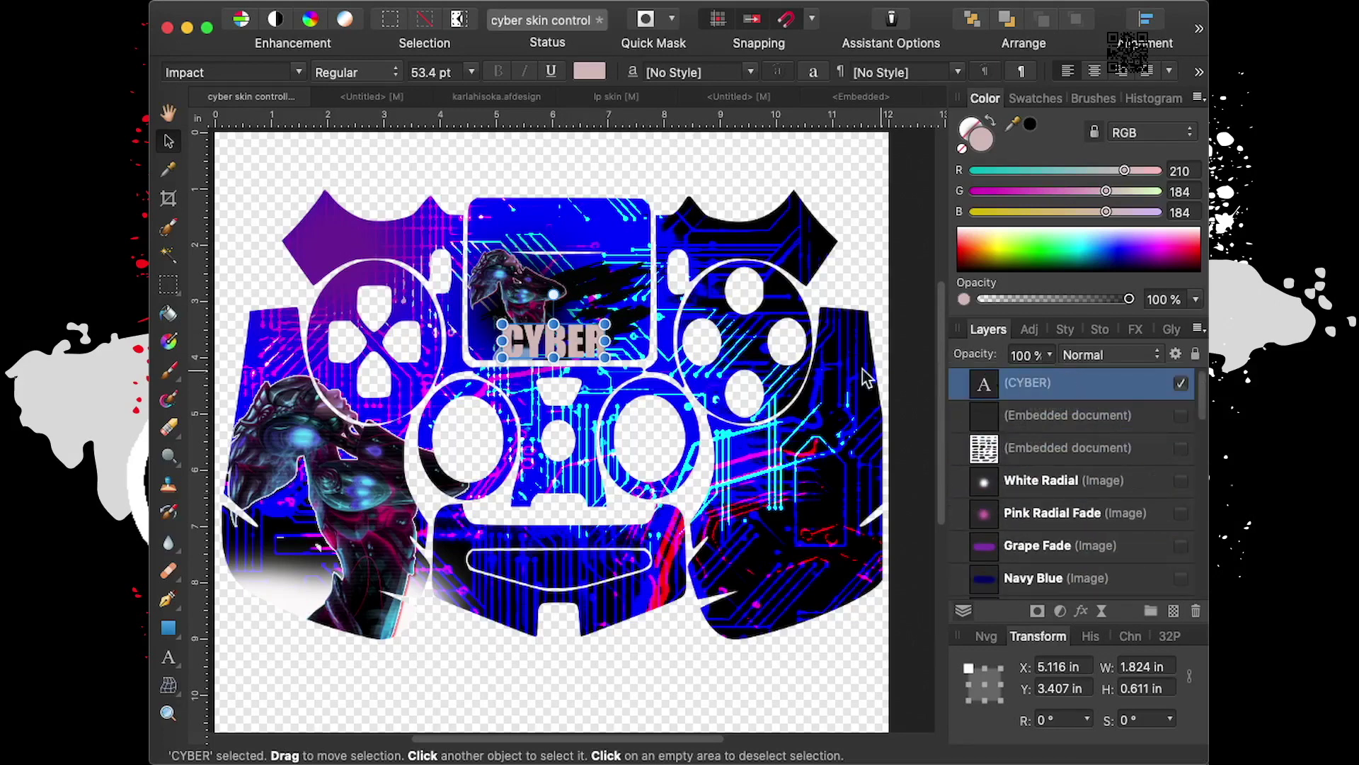
Move the CYBER copy to the lower-right grip and tilt it to about 25.4°
drag(567, 342, 736, 580)
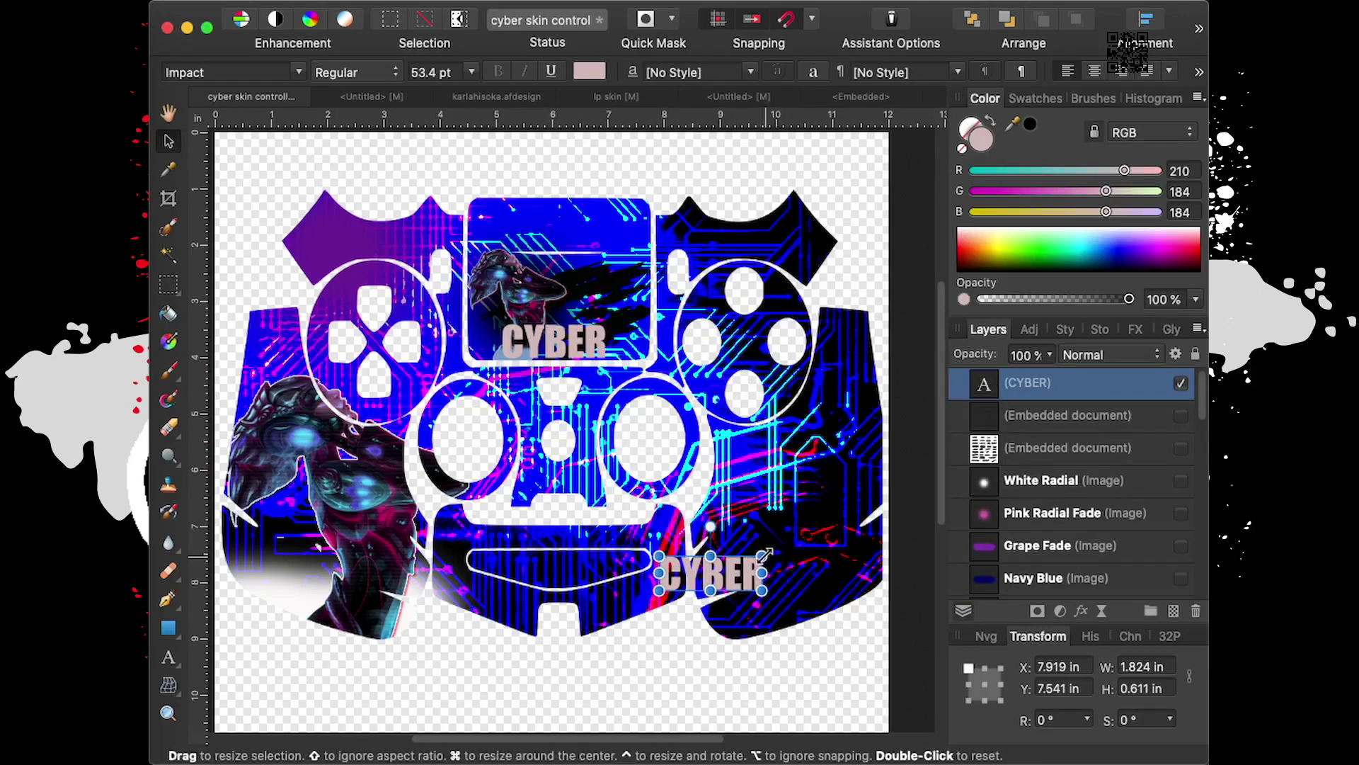
drag(710, 526, 707, 524)
drag(716, 577, 801, 599)
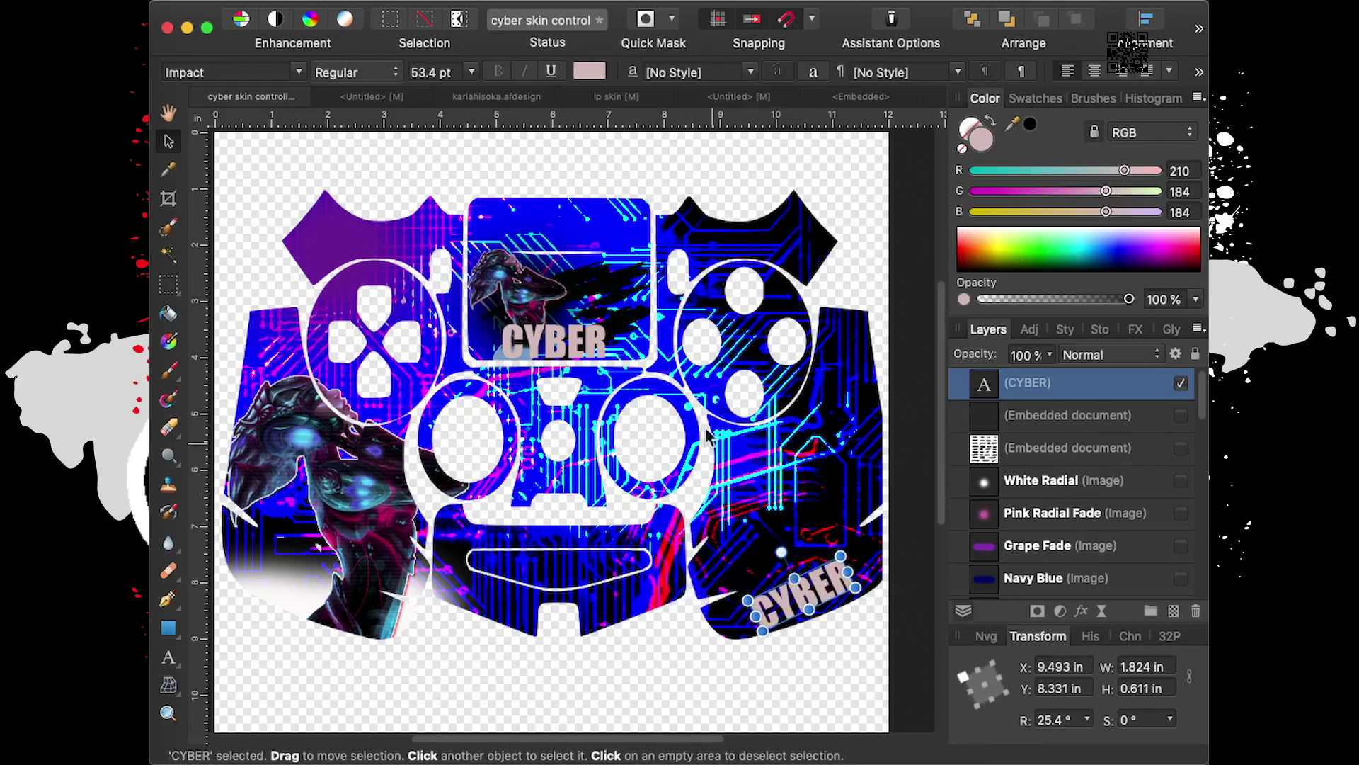
Set the tilted CYBER copy in the INDEPENDENT font and drop its layer into (Pixel)
click(298, 73)
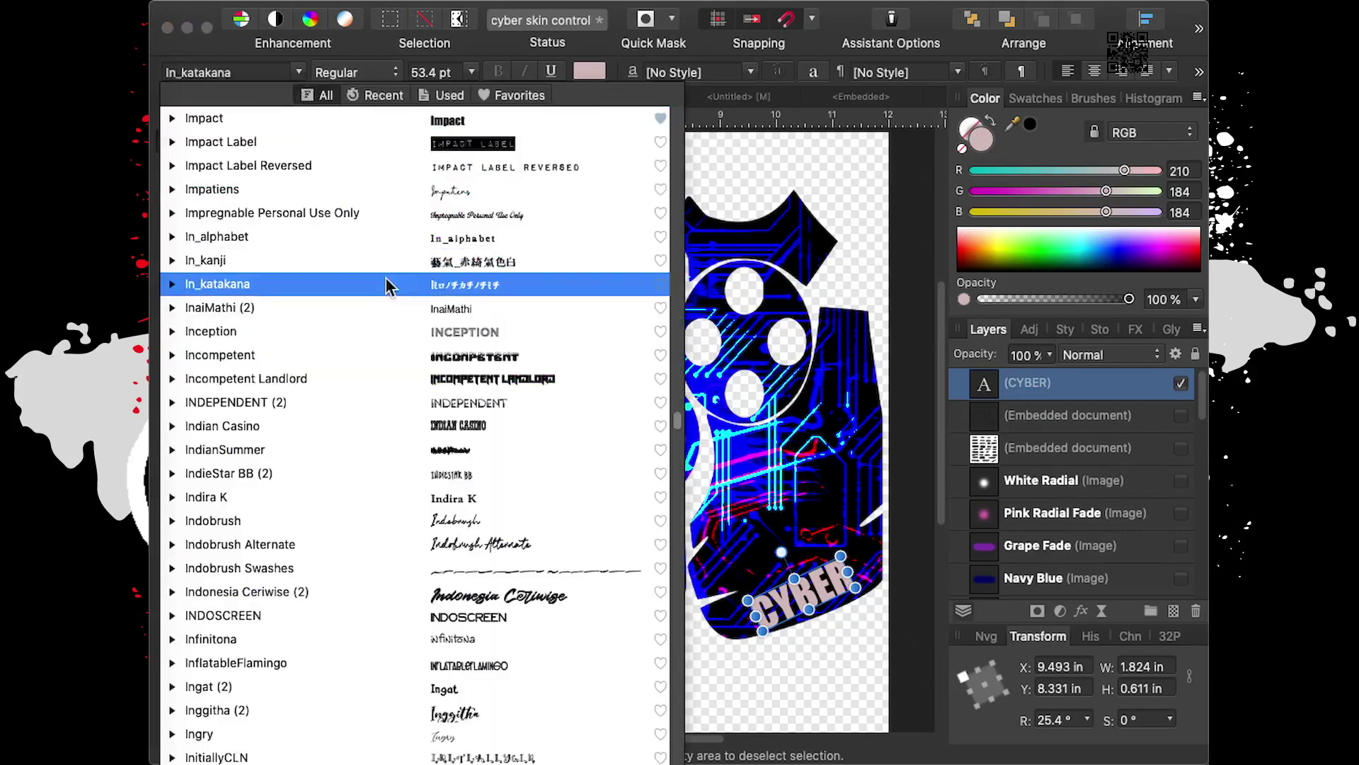
click(394, 402)
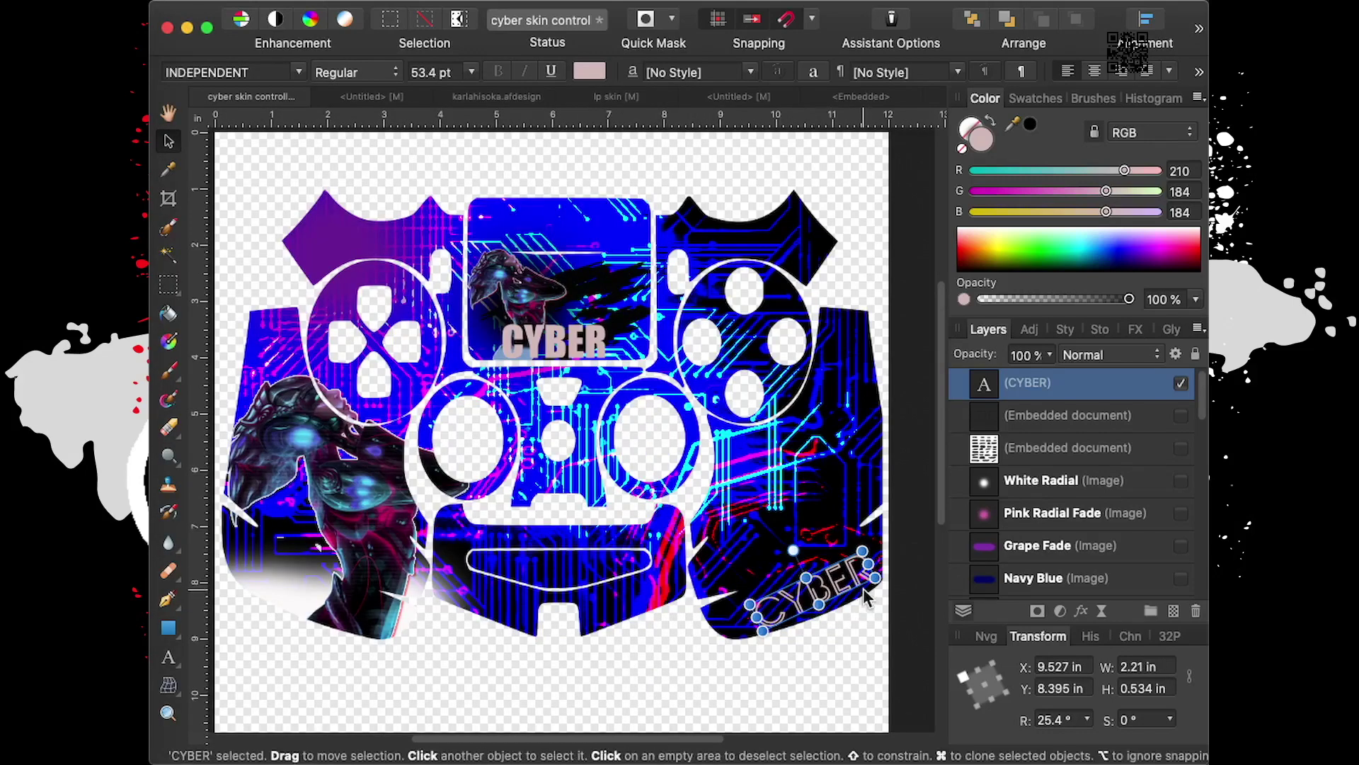
drag(805, 606, 798, 610)
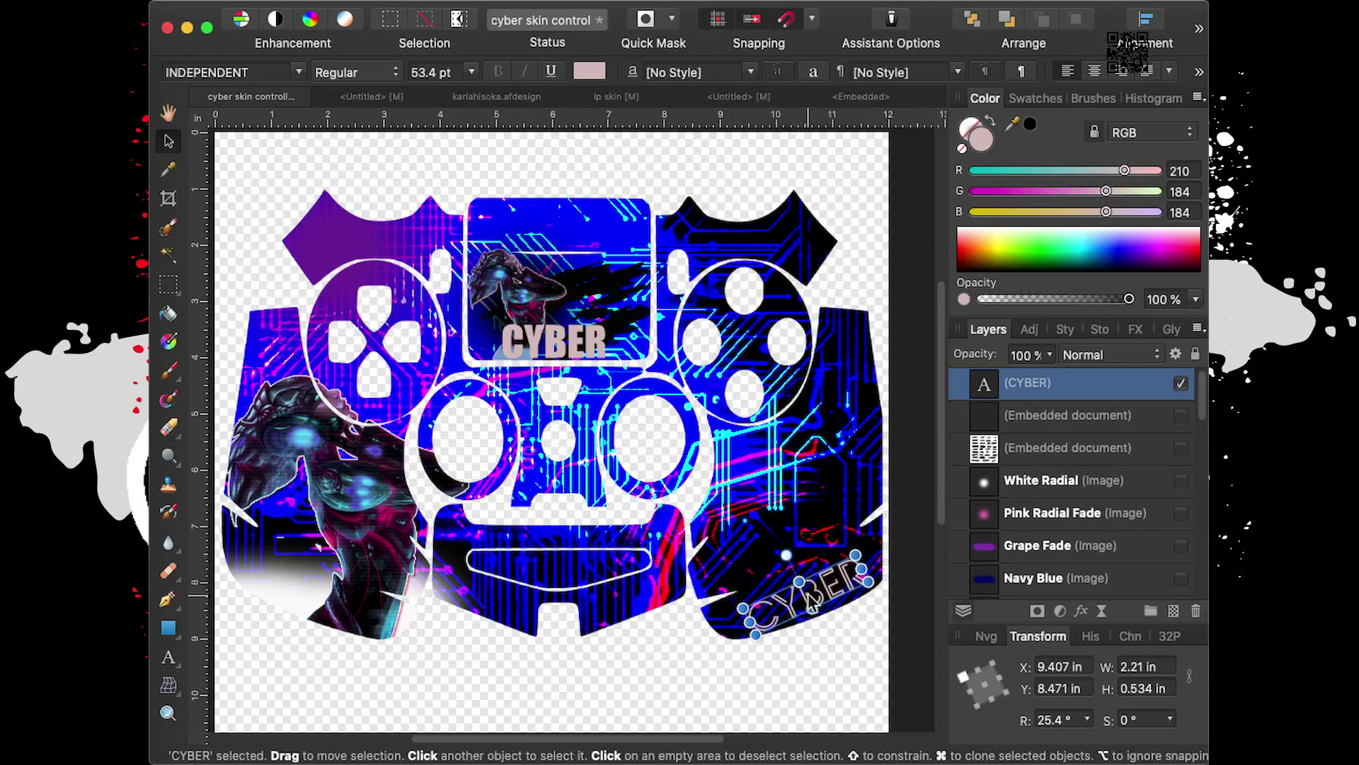
click(575, 711)
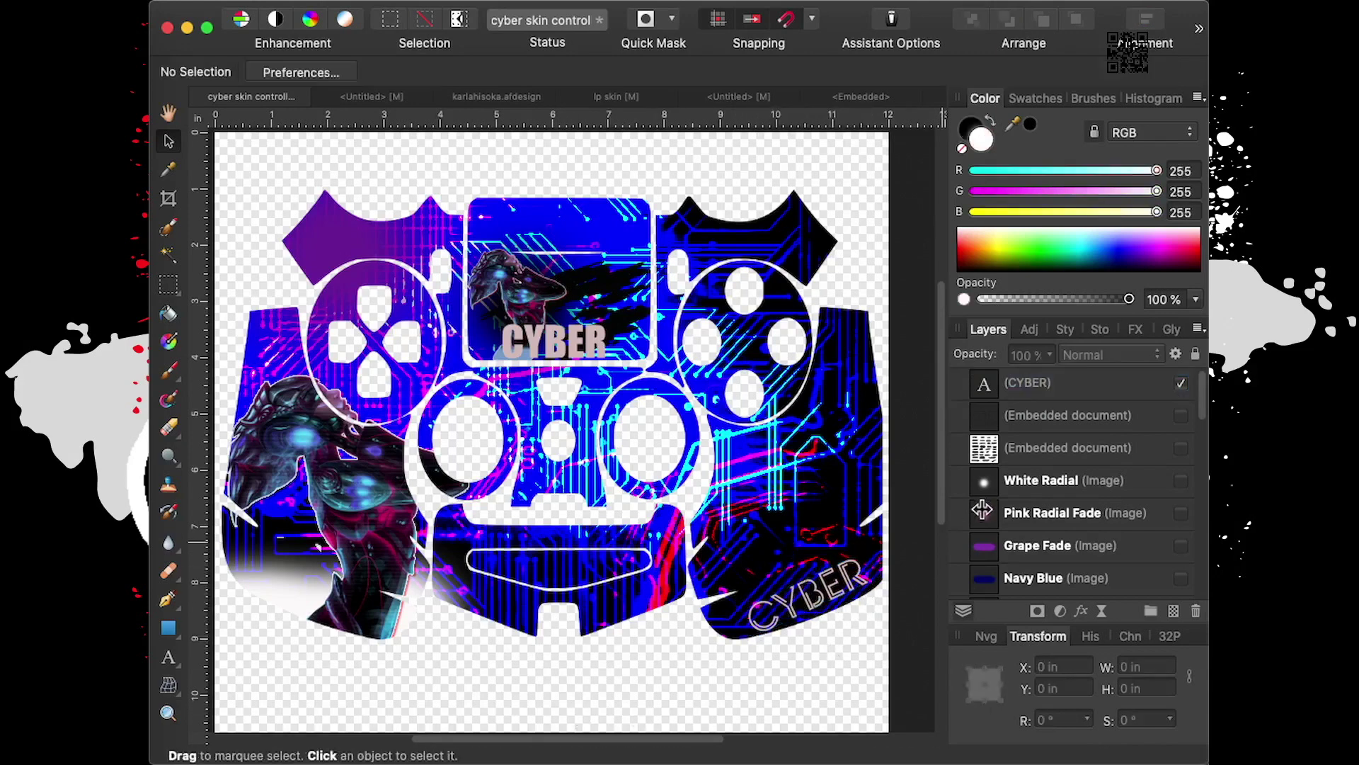
mouse_move(1080, 393)
mouse_down()
mouse_move(1056, 547)
mouse_move(1069, 441)
mouse_up()
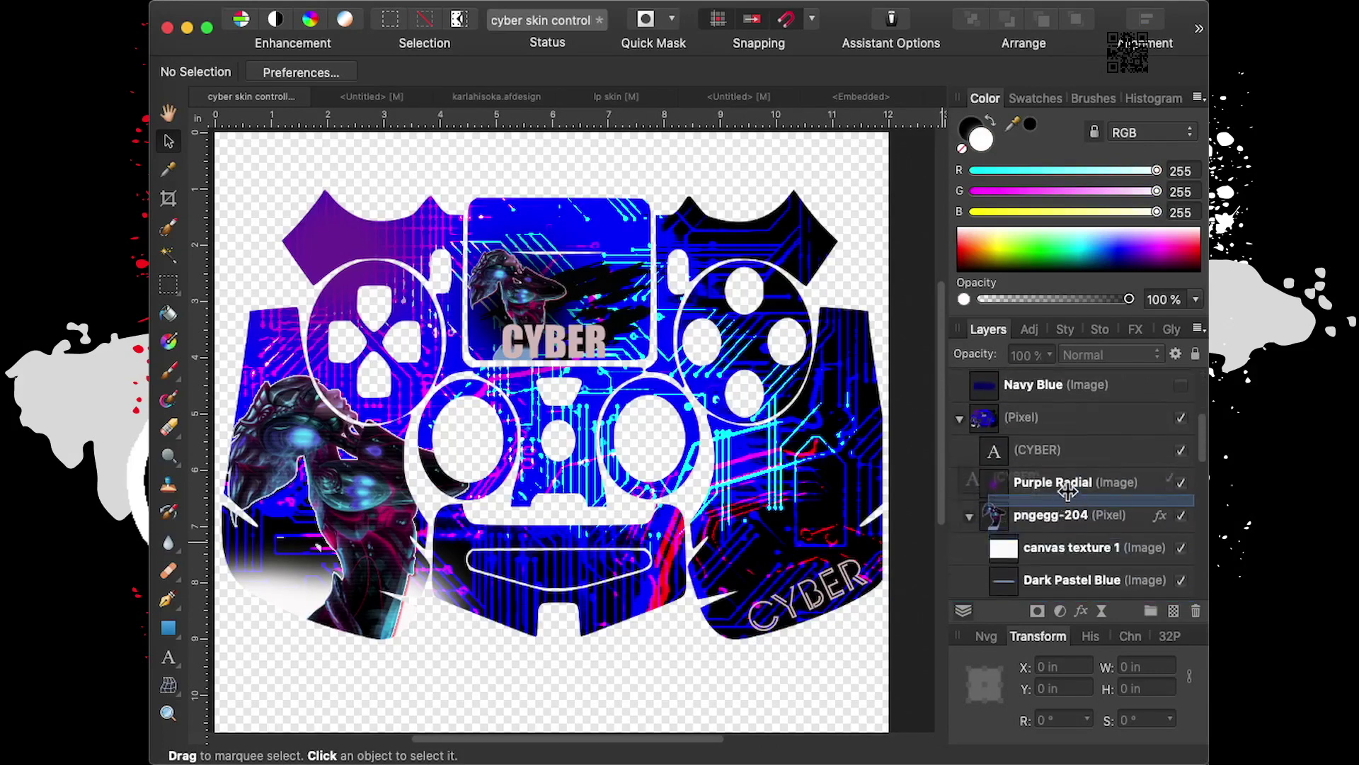
drag(1069, 440, 1097, 449)
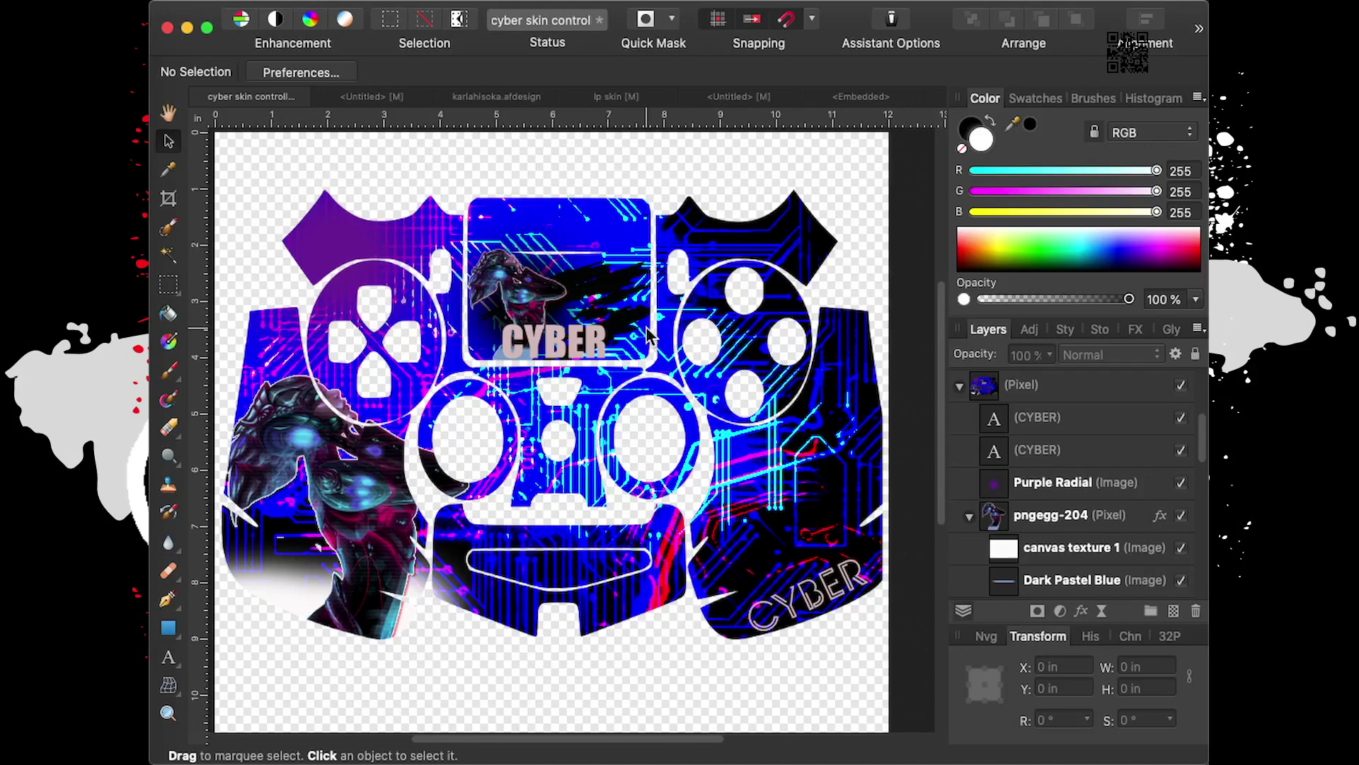
Select the hidden Grape Fade layer and make it visible
key(super+v)
click(795, 612)
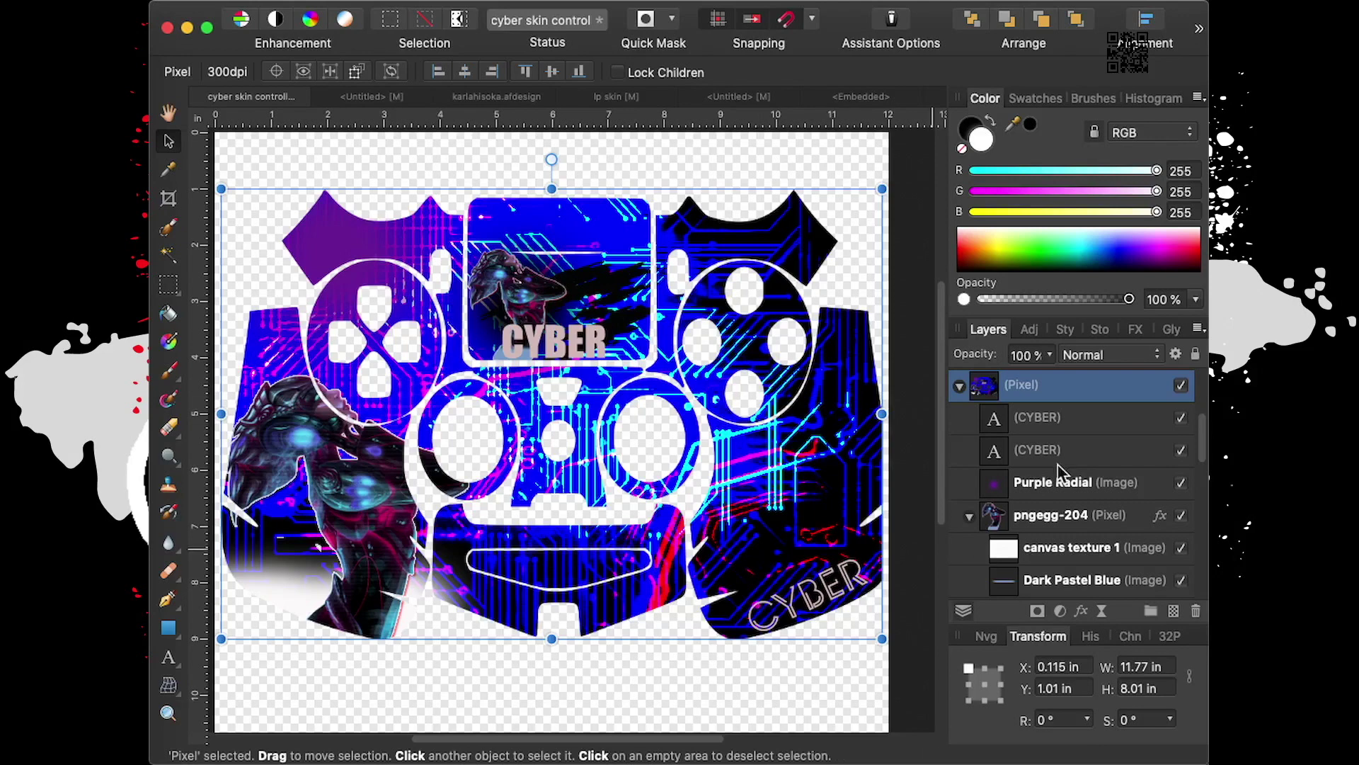
scroll(1049, 449, up, 5)
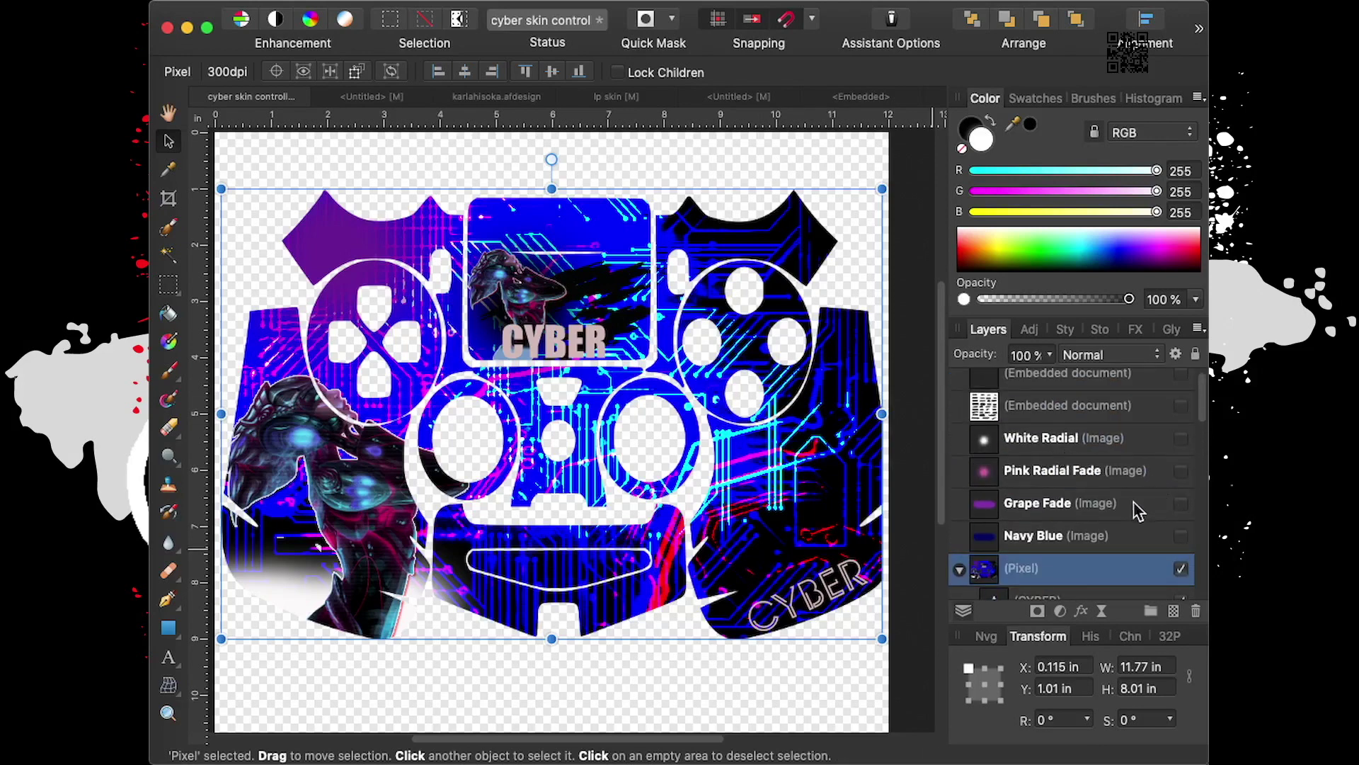
click(1154, 504)
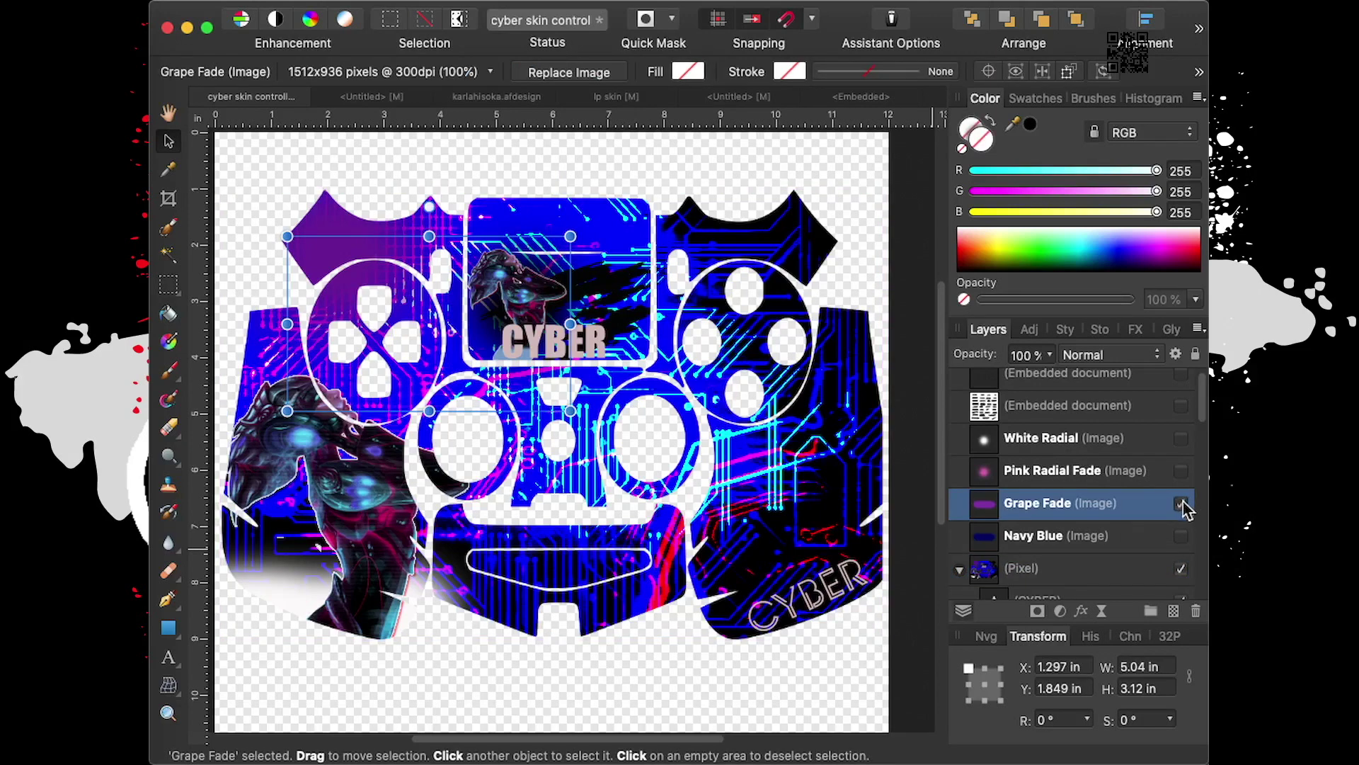
click(1180, 503)
Move the purple swash to the lower-right grip and tilt it about fifteen degrees
drag(485, 343, 762, 586)
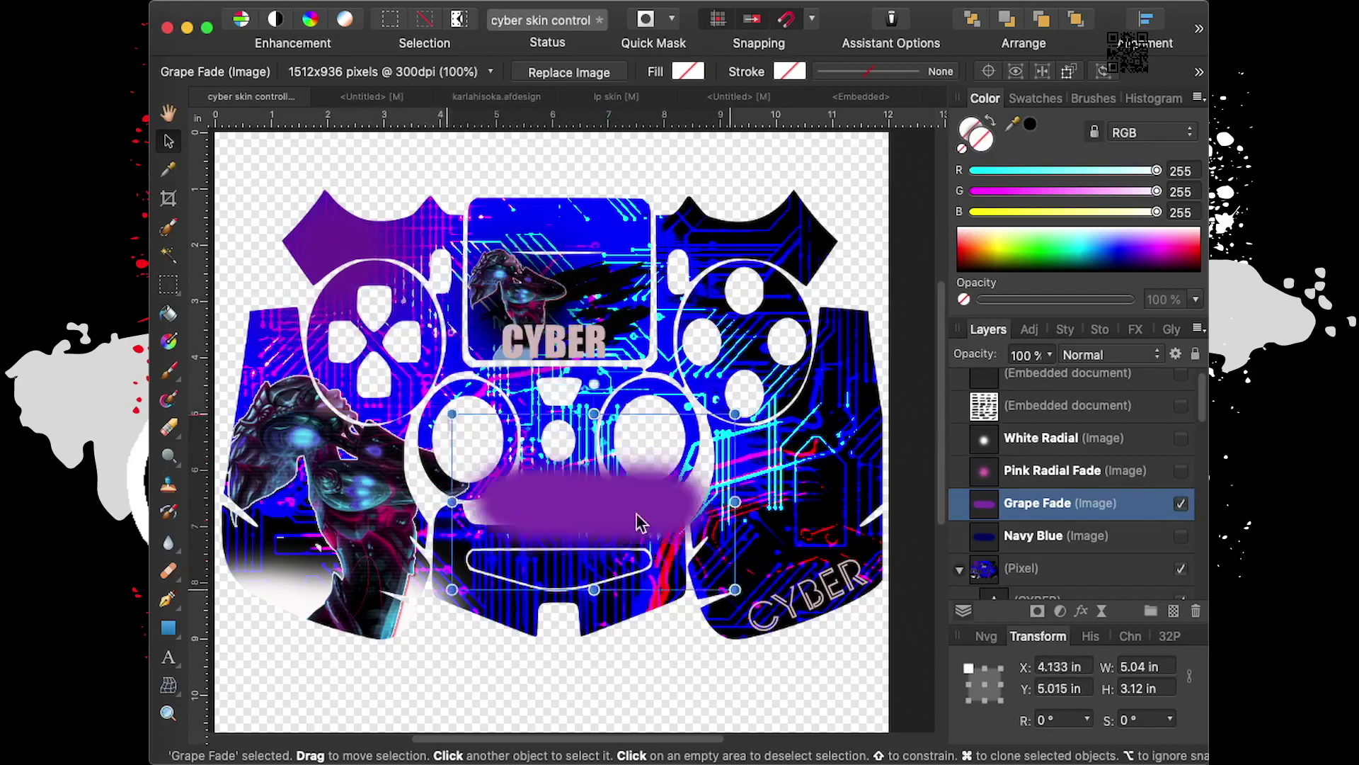
drag(728, 465, 684, 433)
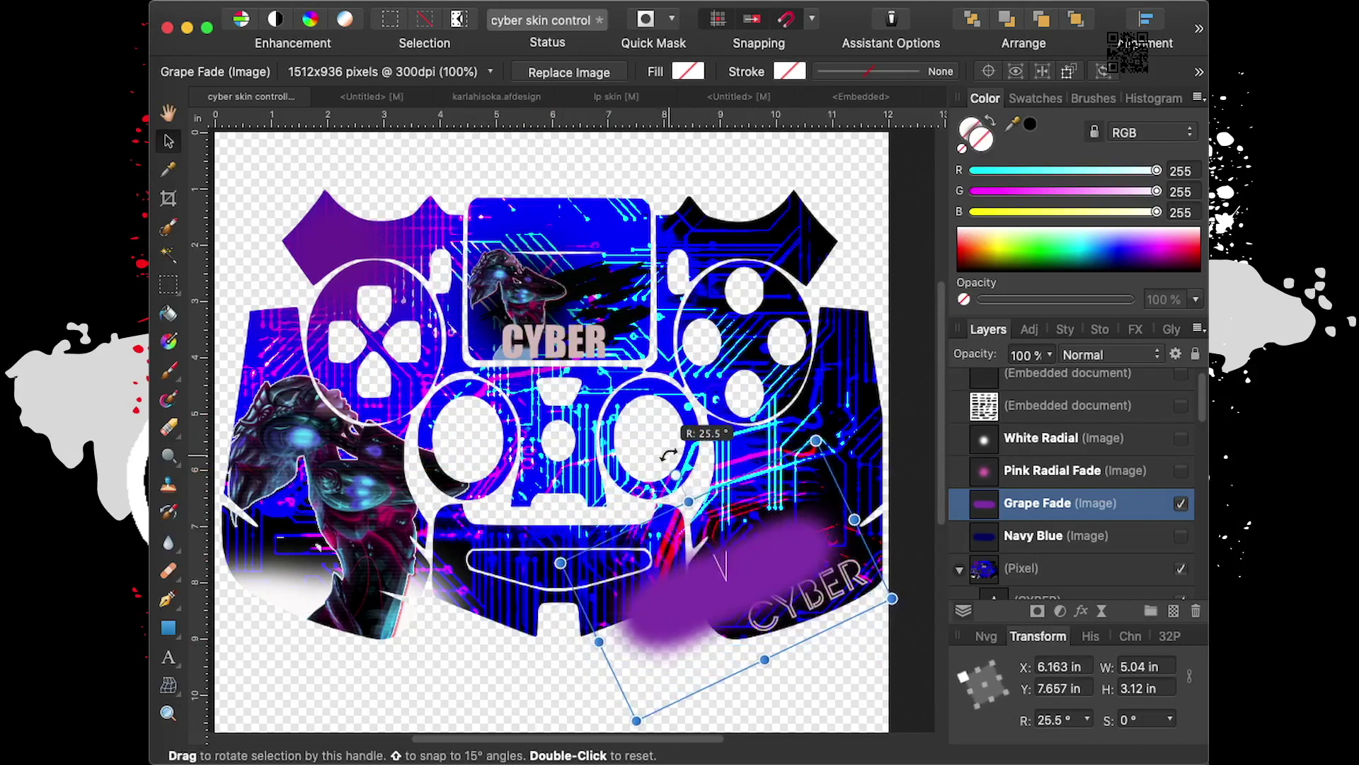
drag(728, 575, 811, 603)
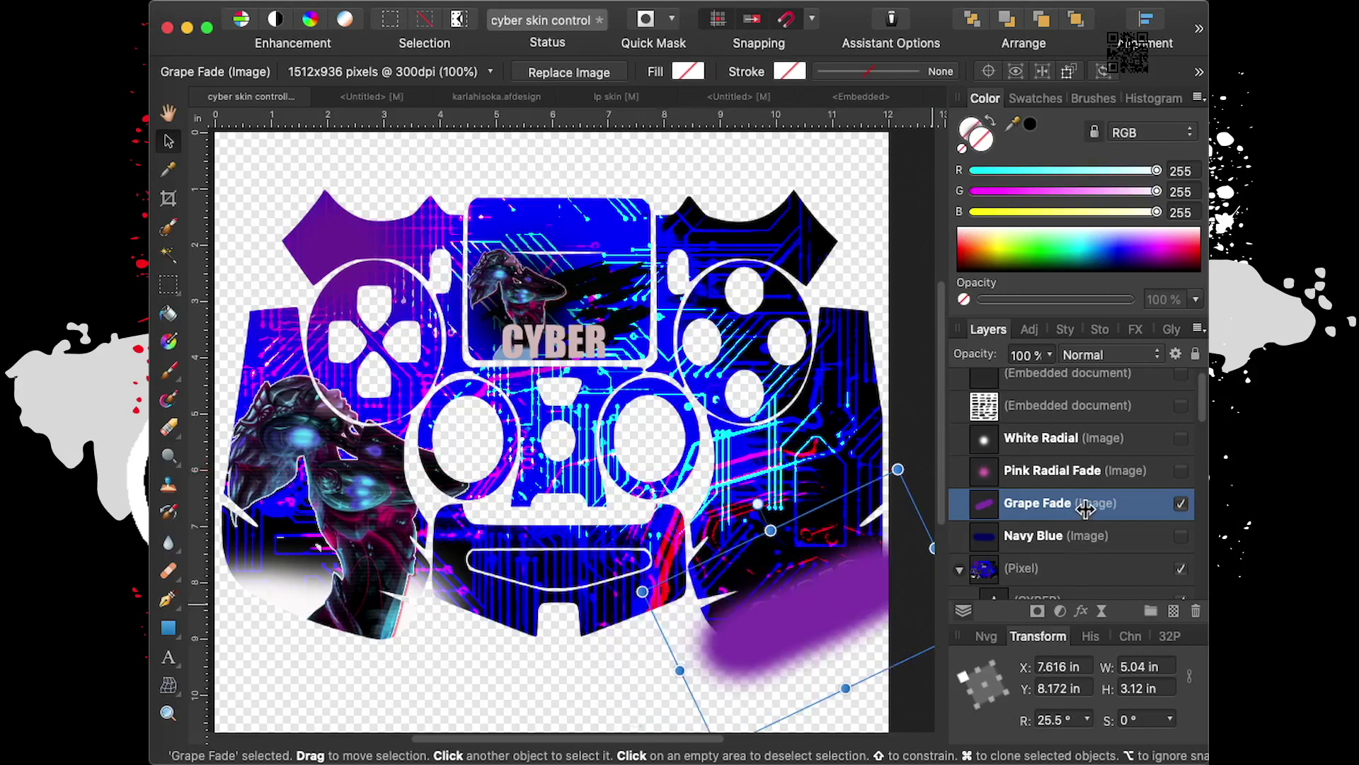
Clip Grape Fade into the CYBER text, then undo the clip
scroll(1085, 511, down, 2)
drag(1114, 444, 1117, 438)
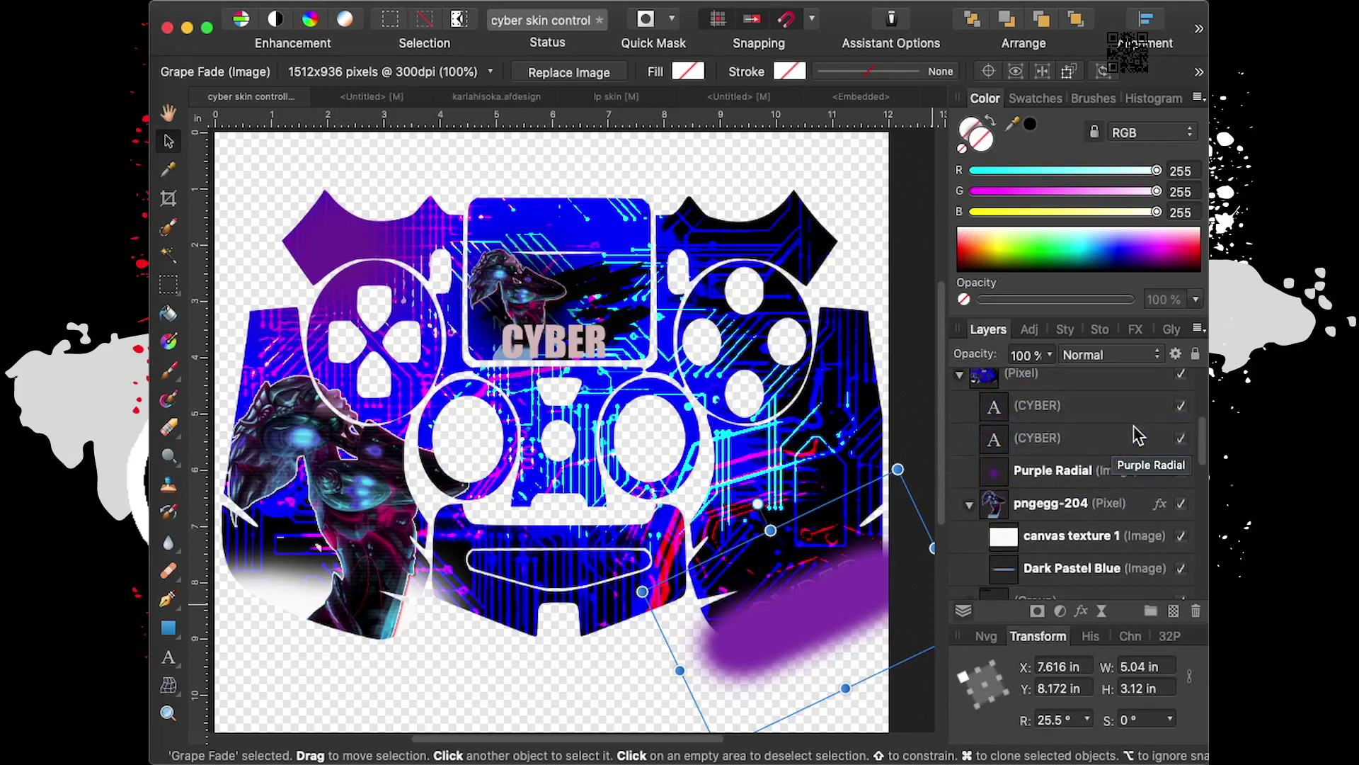
drag(1116, 439, 1136, 436)
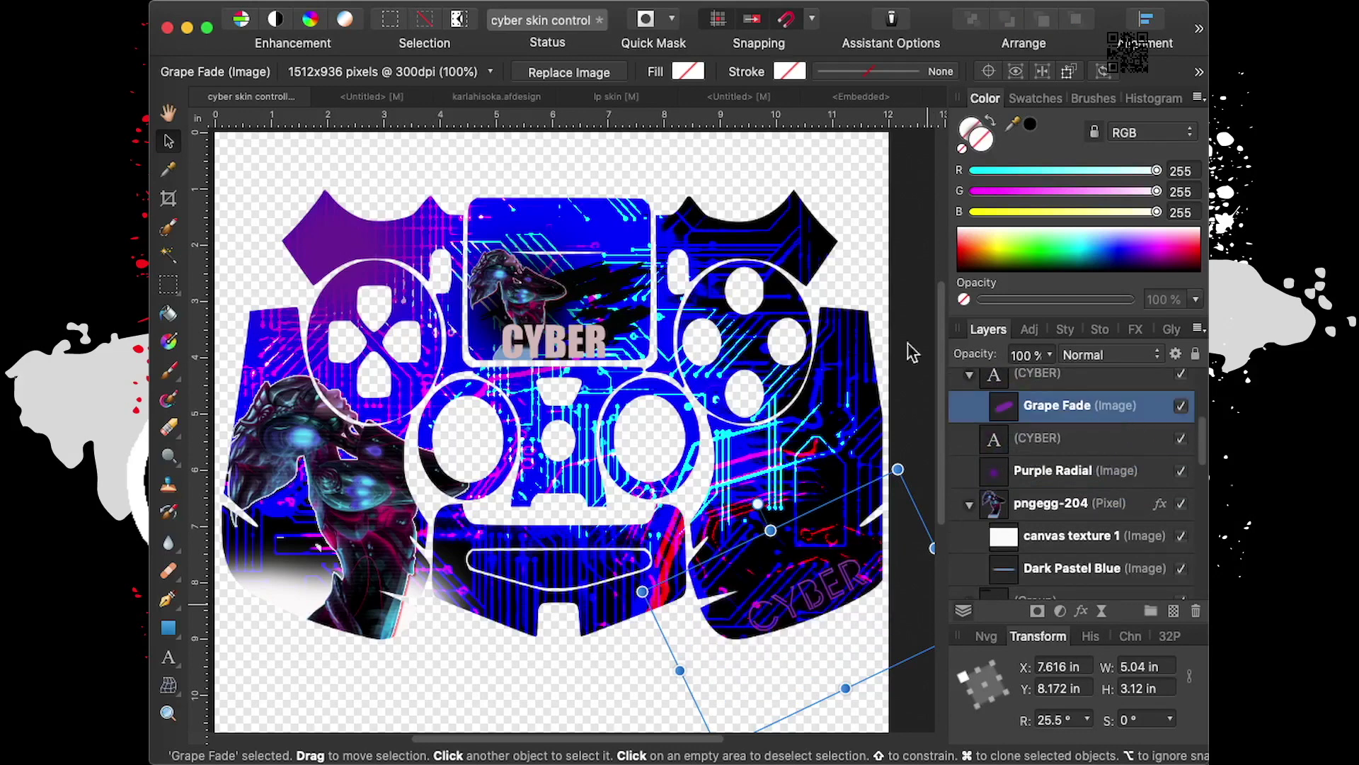
click(349, 1)
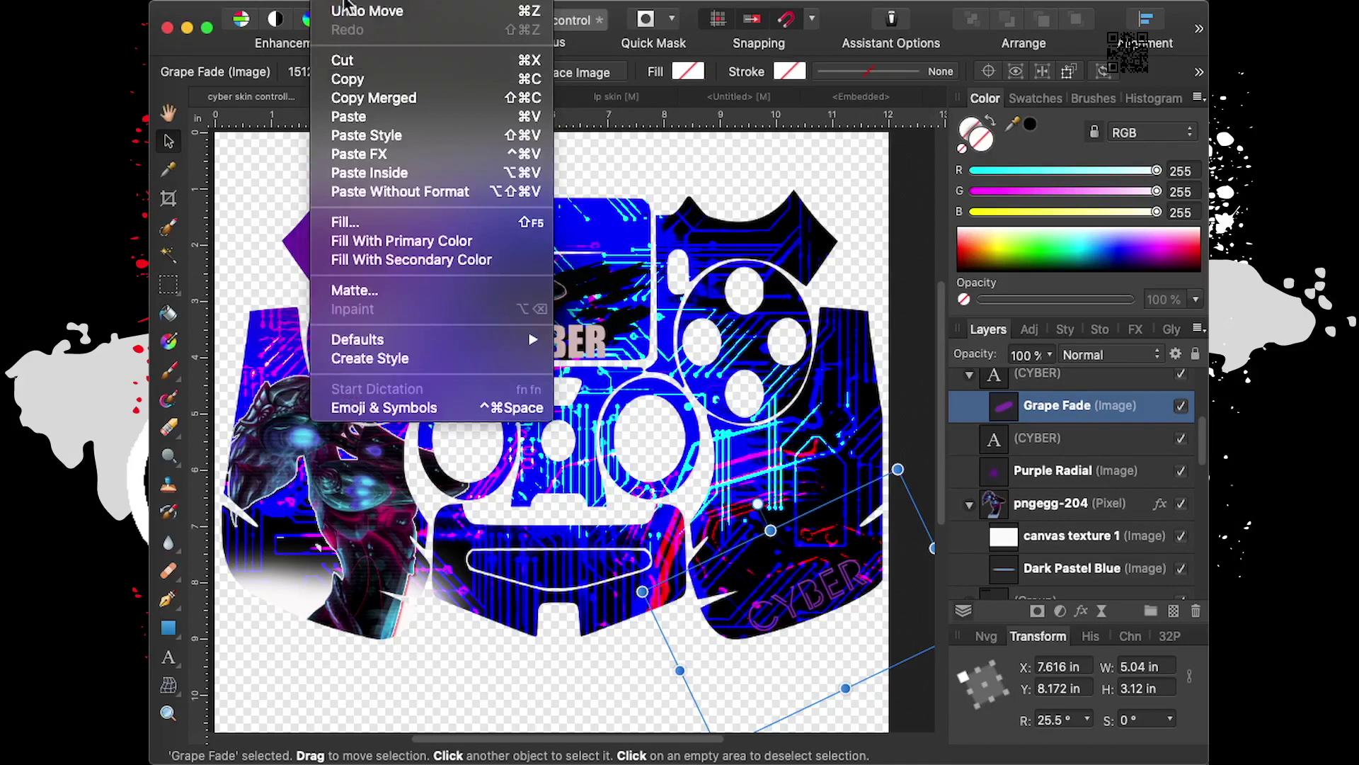
Undo the last layer move and try nesting Grape Fade under the Levels Adjustment
click(368, 12)
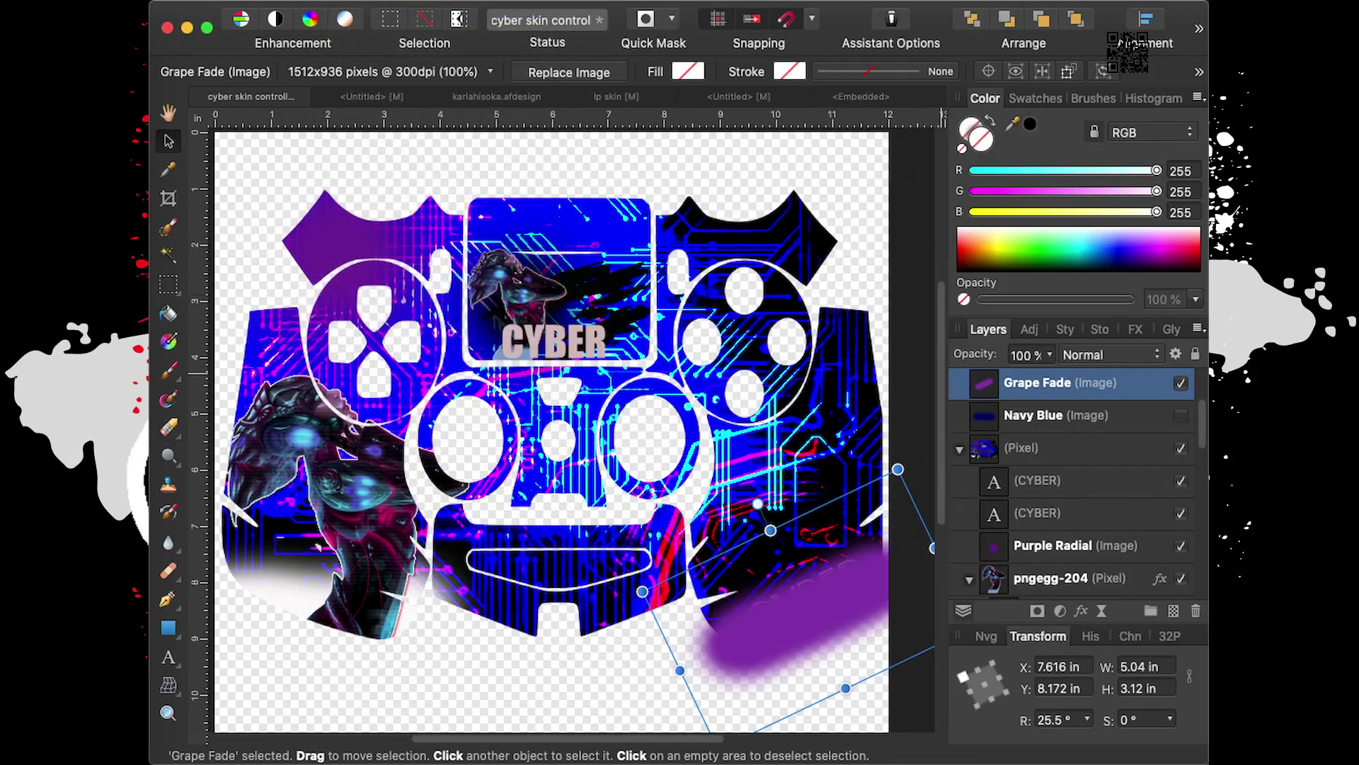
drag(1086, 381, 1088, 508)
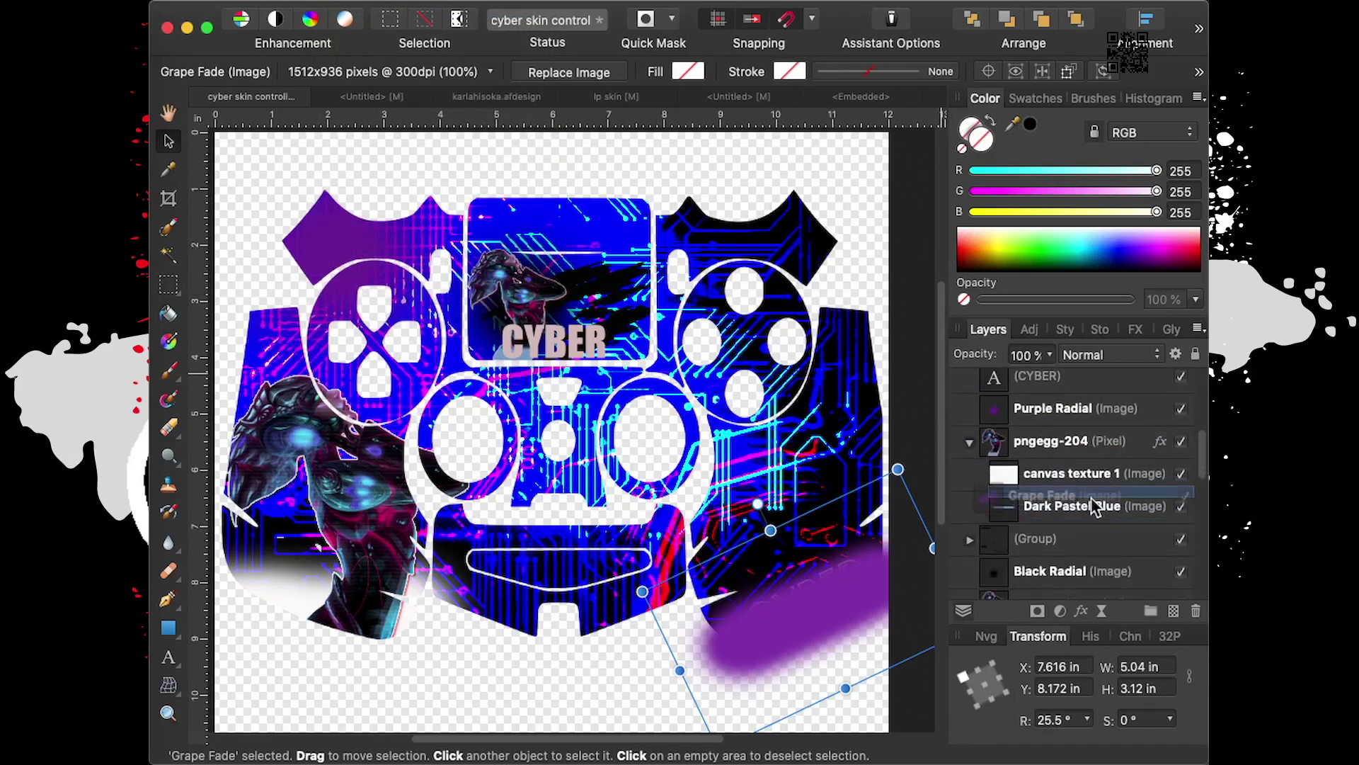
drag(1089, 509, 1100, 500)
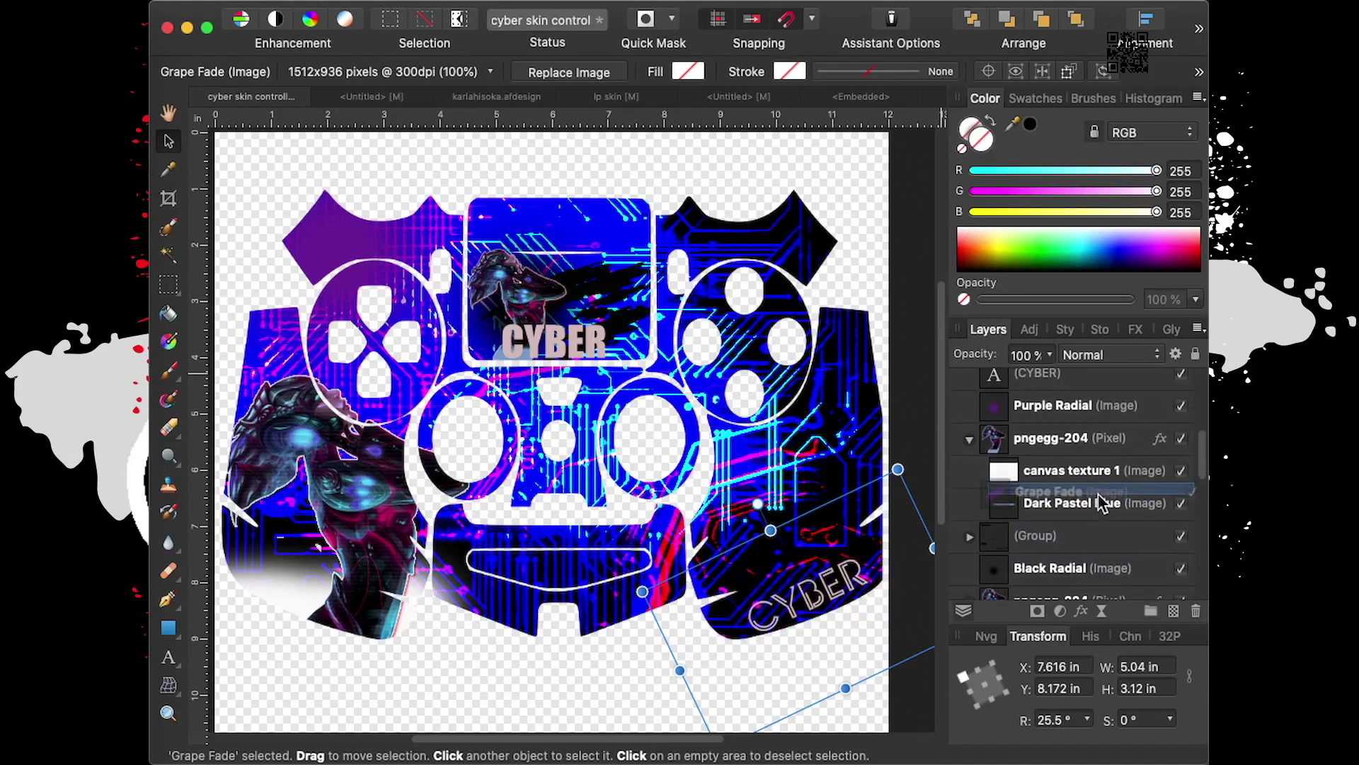
drag(1100, 500, 1102, 501)
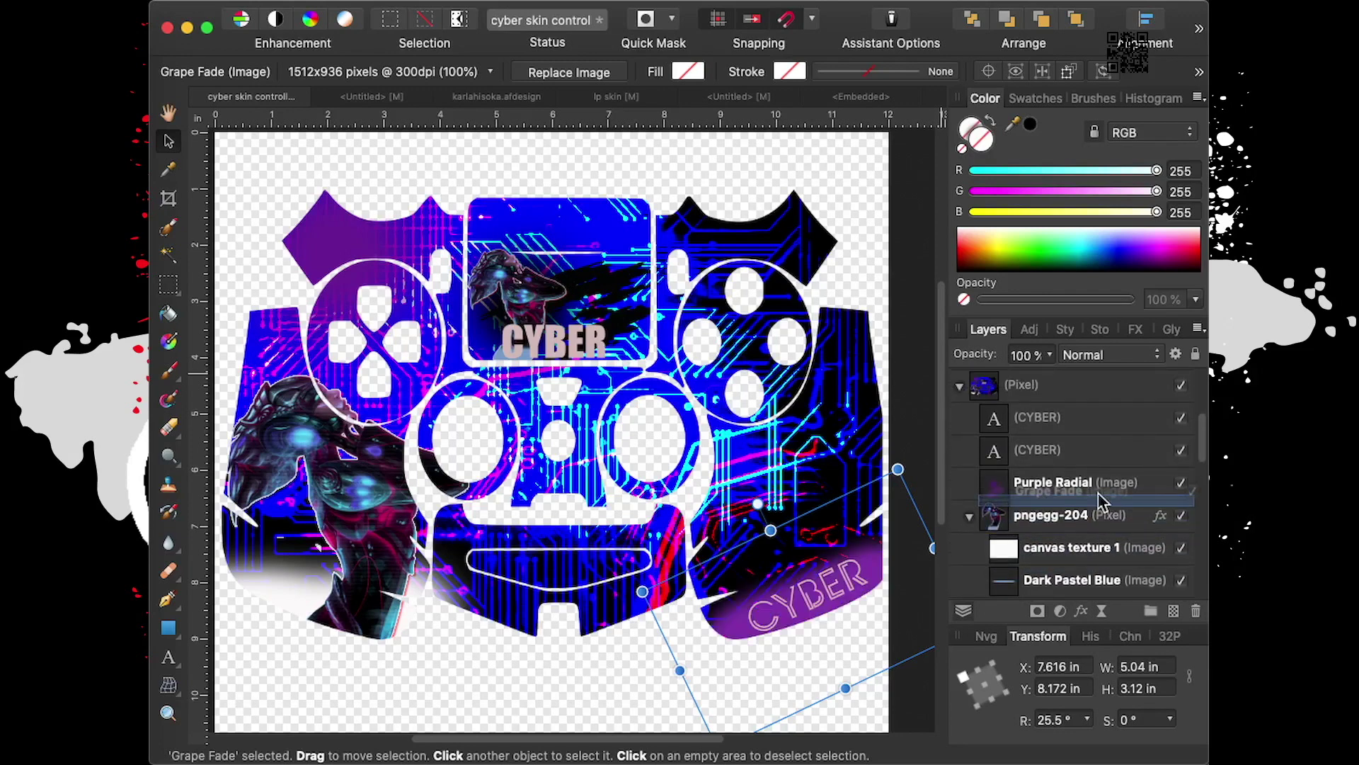
drag(1099, 501, 1099, 419)
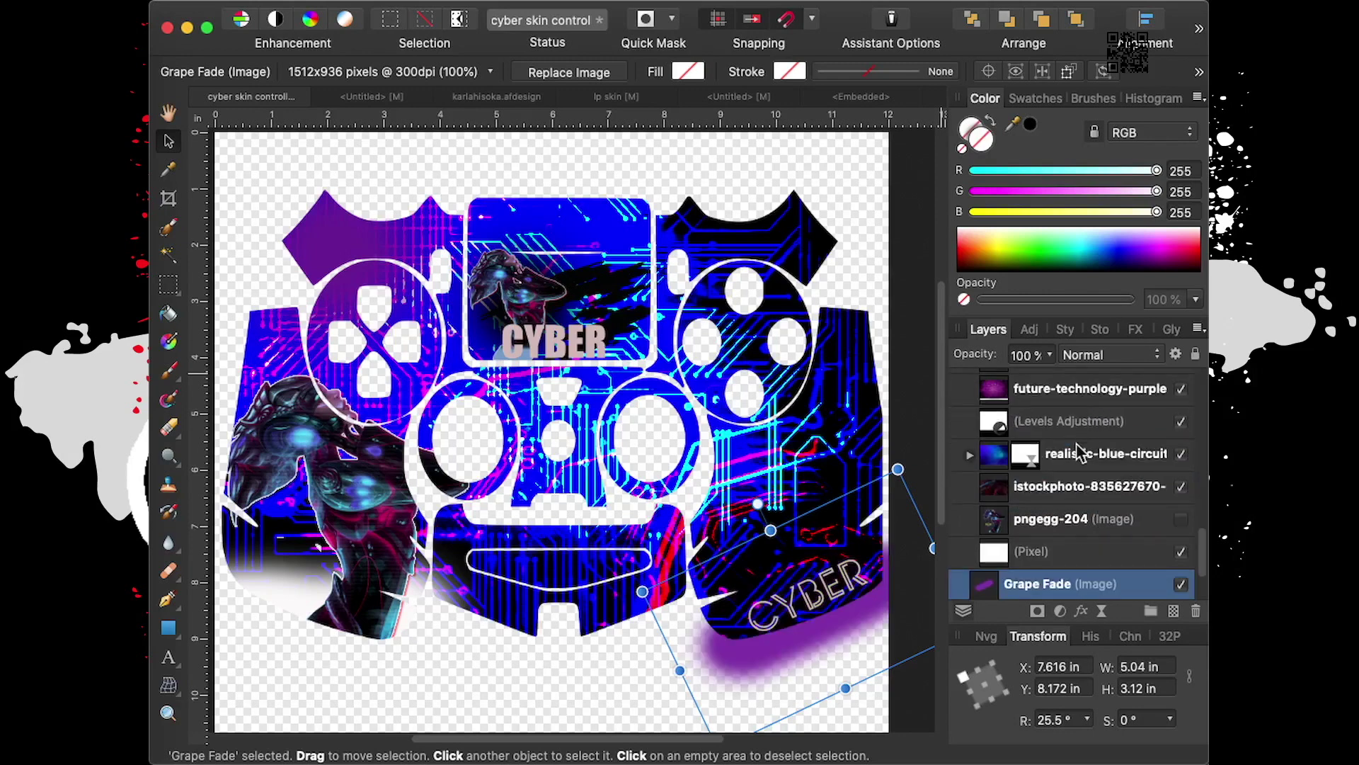
drag(1069, 584, 1114, 405)
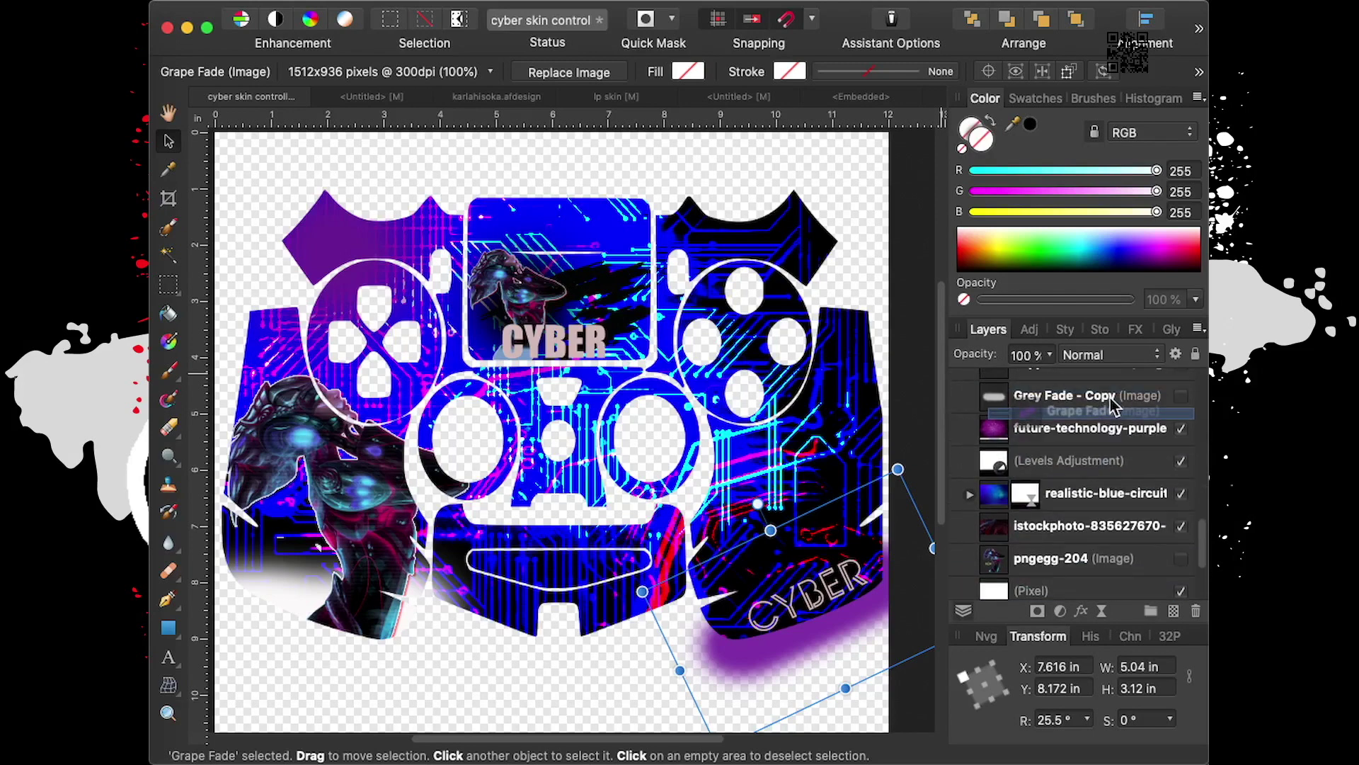
drag(1114, 405, 1115, 411)
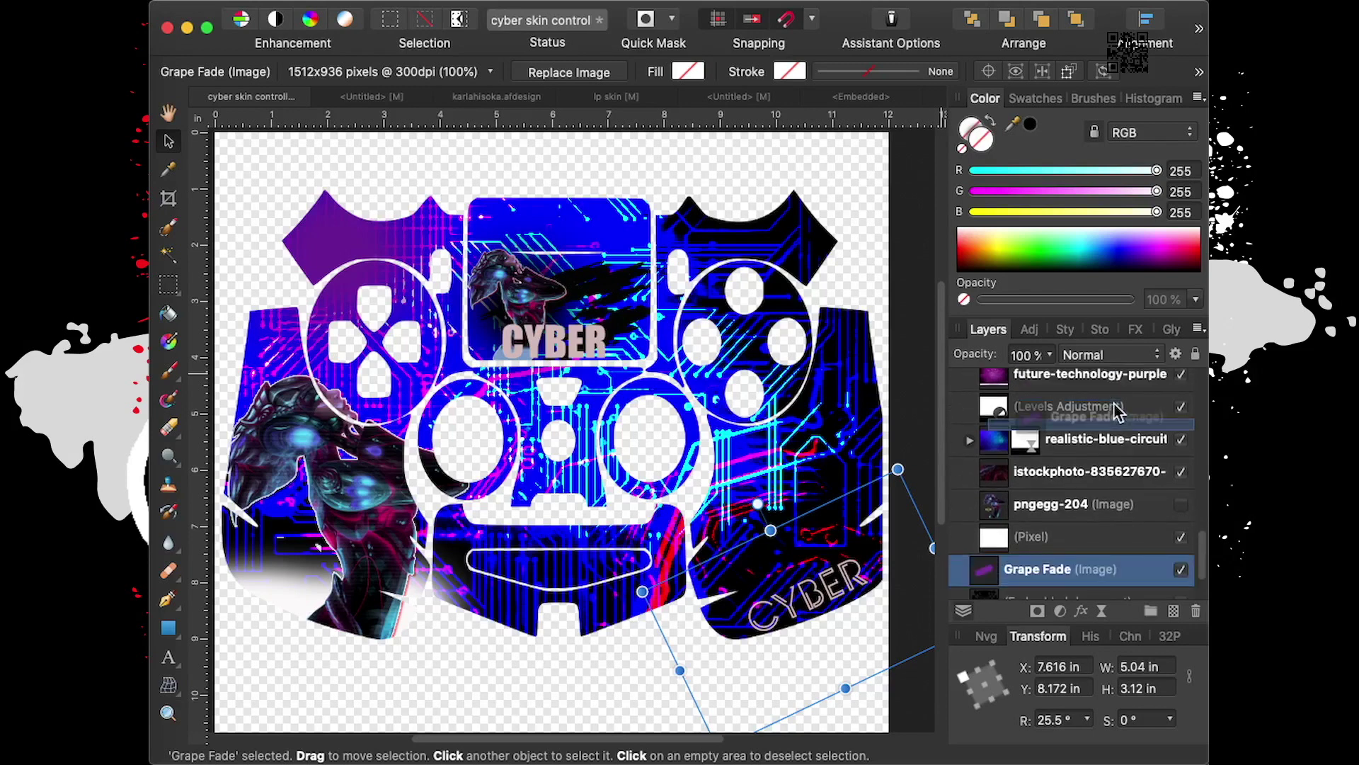
drag(1115, 410, 1116, 412)
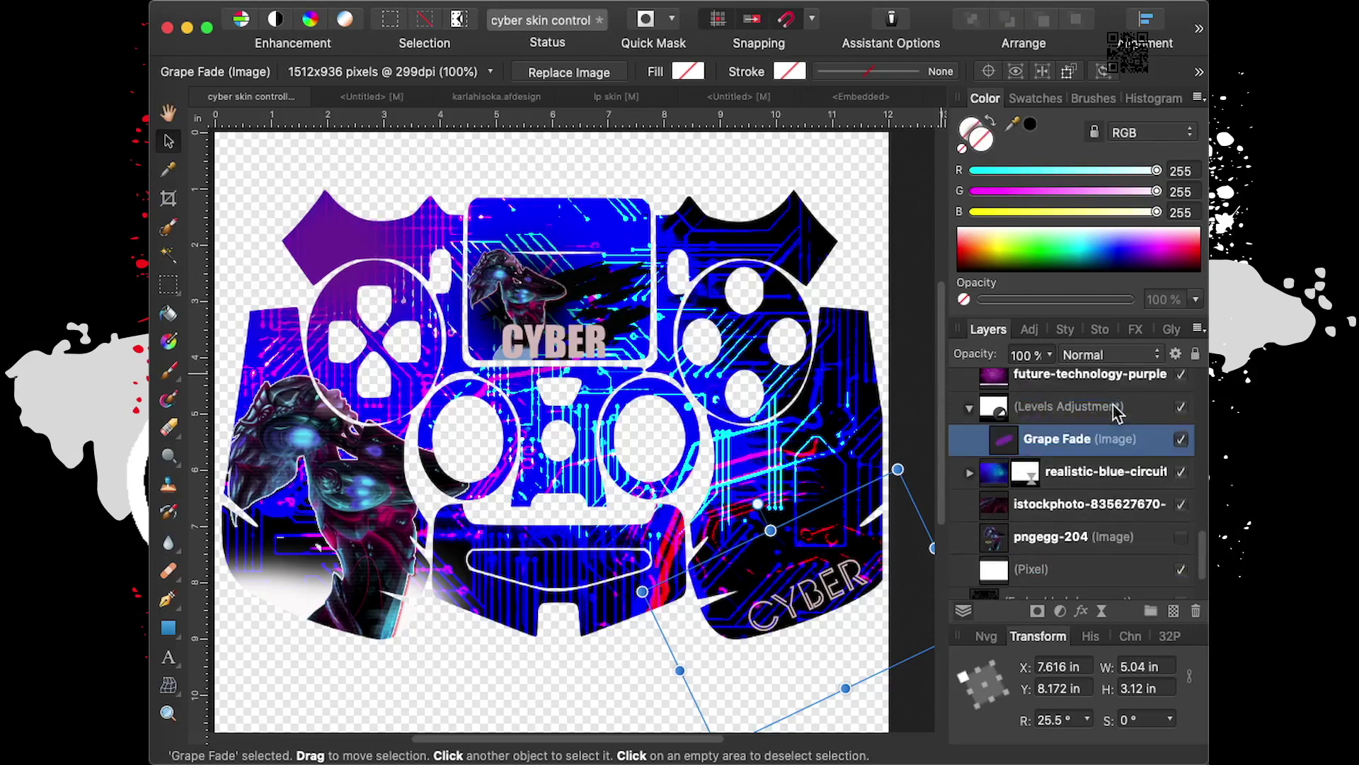
Settle Grape Fade below canvas texture 2 in the pngegg-204 group
drag(1111, 436, 1115, 390)
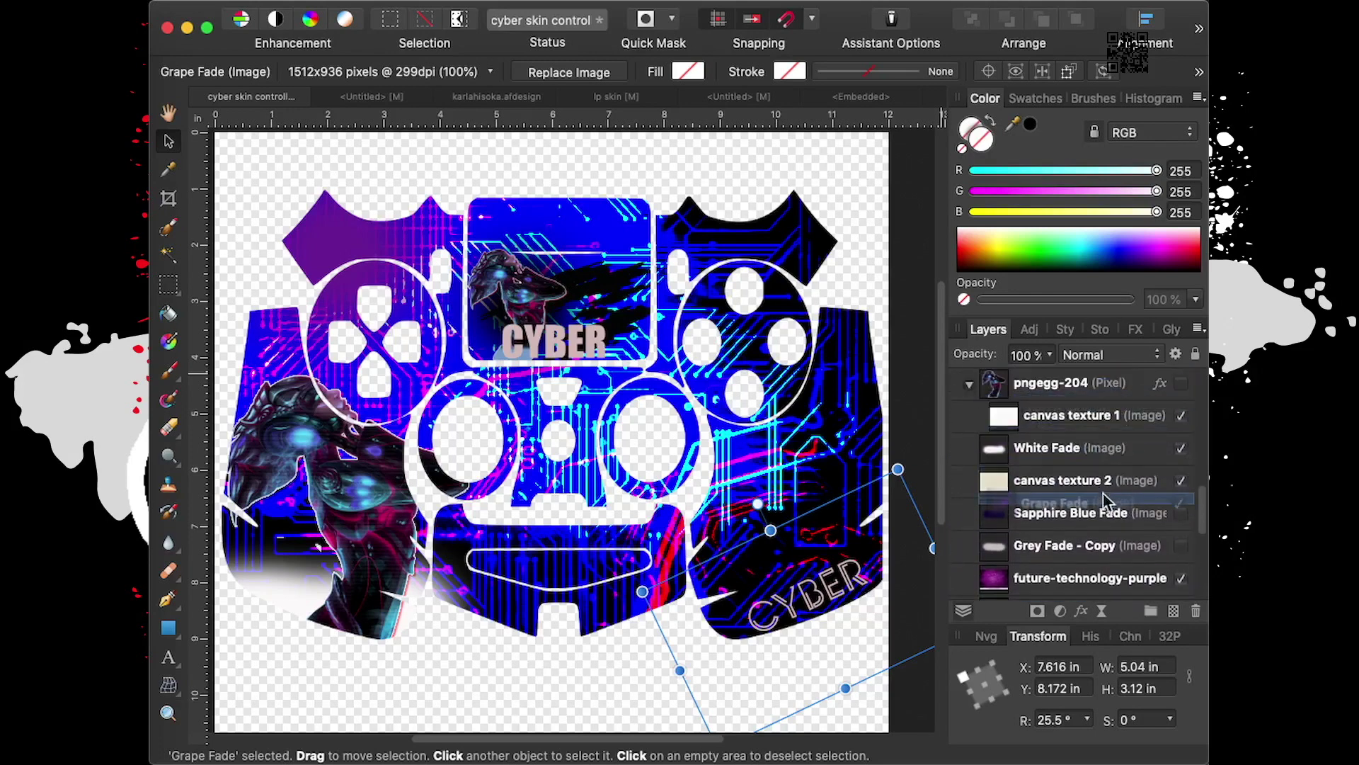
drag(1113, 391, 1101, 503)
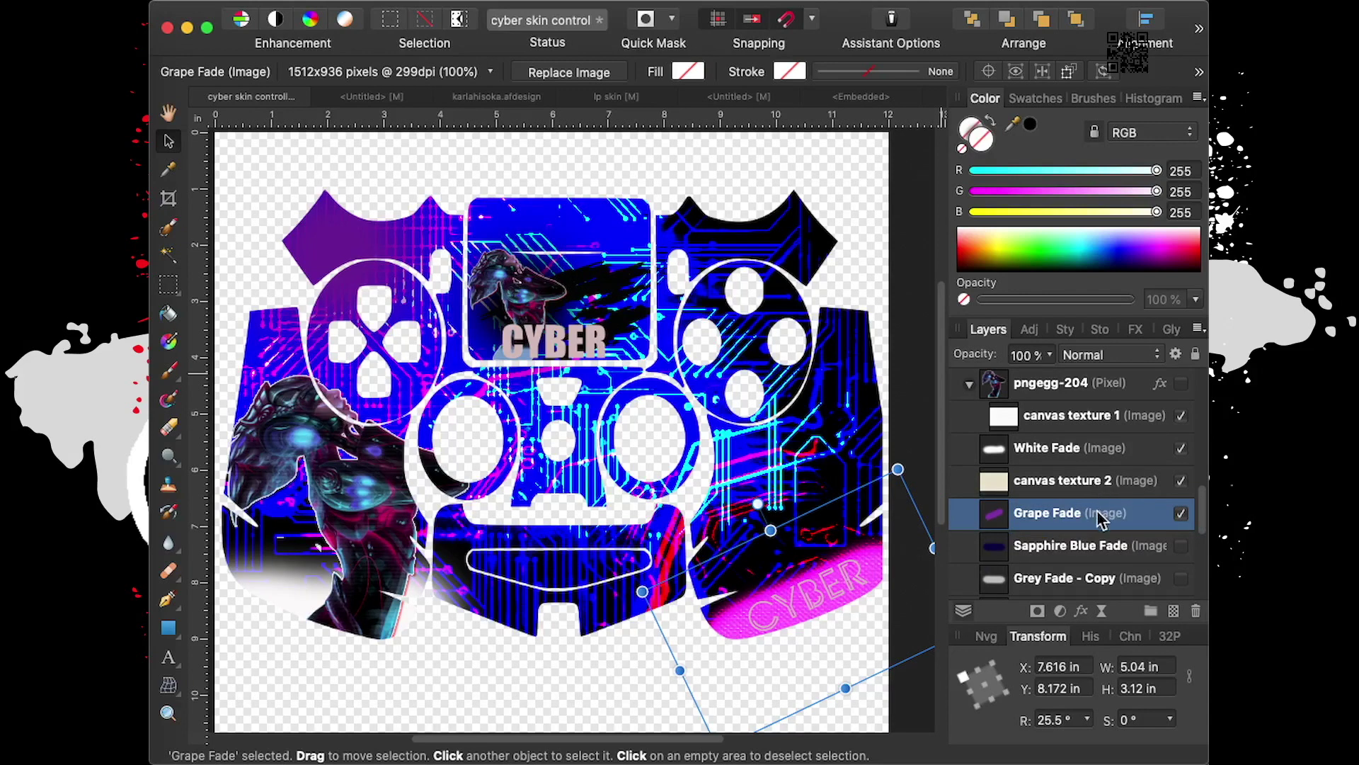
drag(1098, 520, 1115, 467)
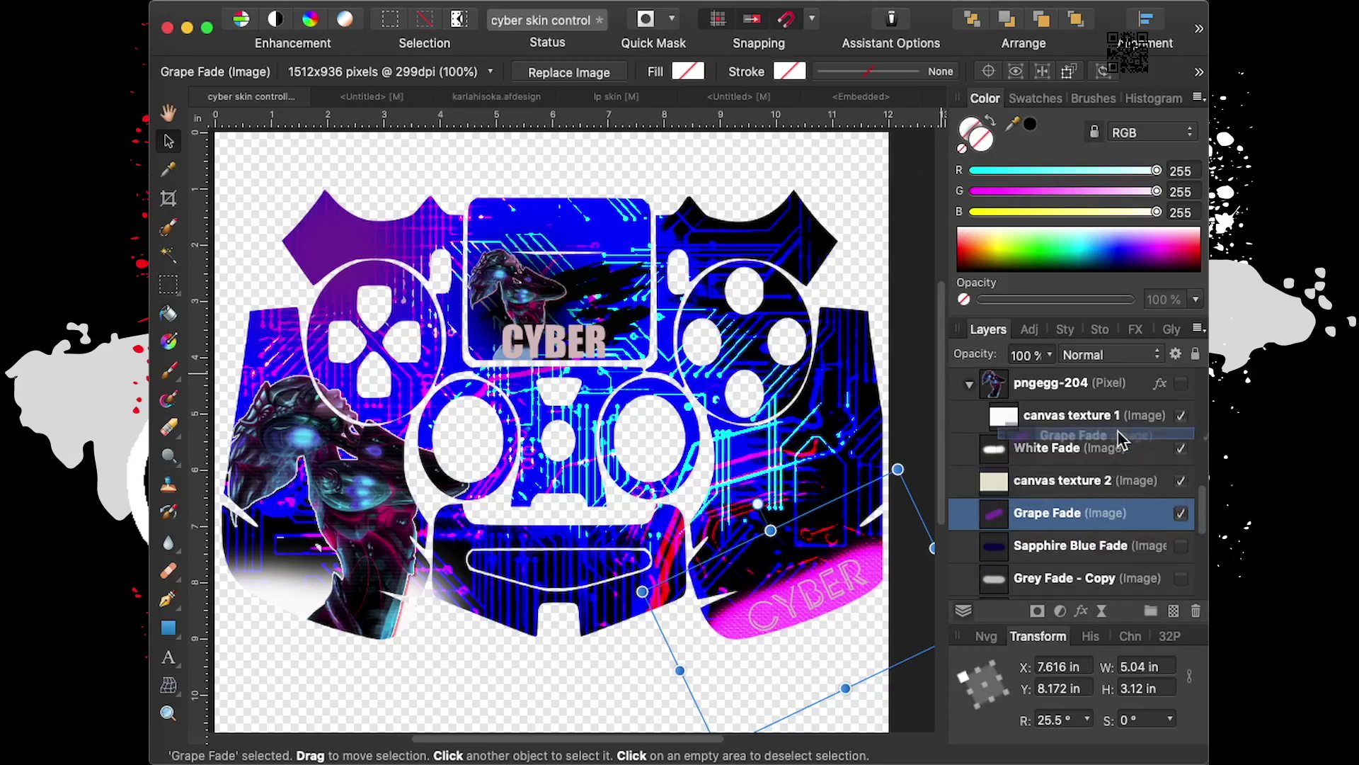
mouse_move(1115, 467)
mouse_down()
mouse_move(1108, 443)
mouse_move(1103, 487)
mouse_up()
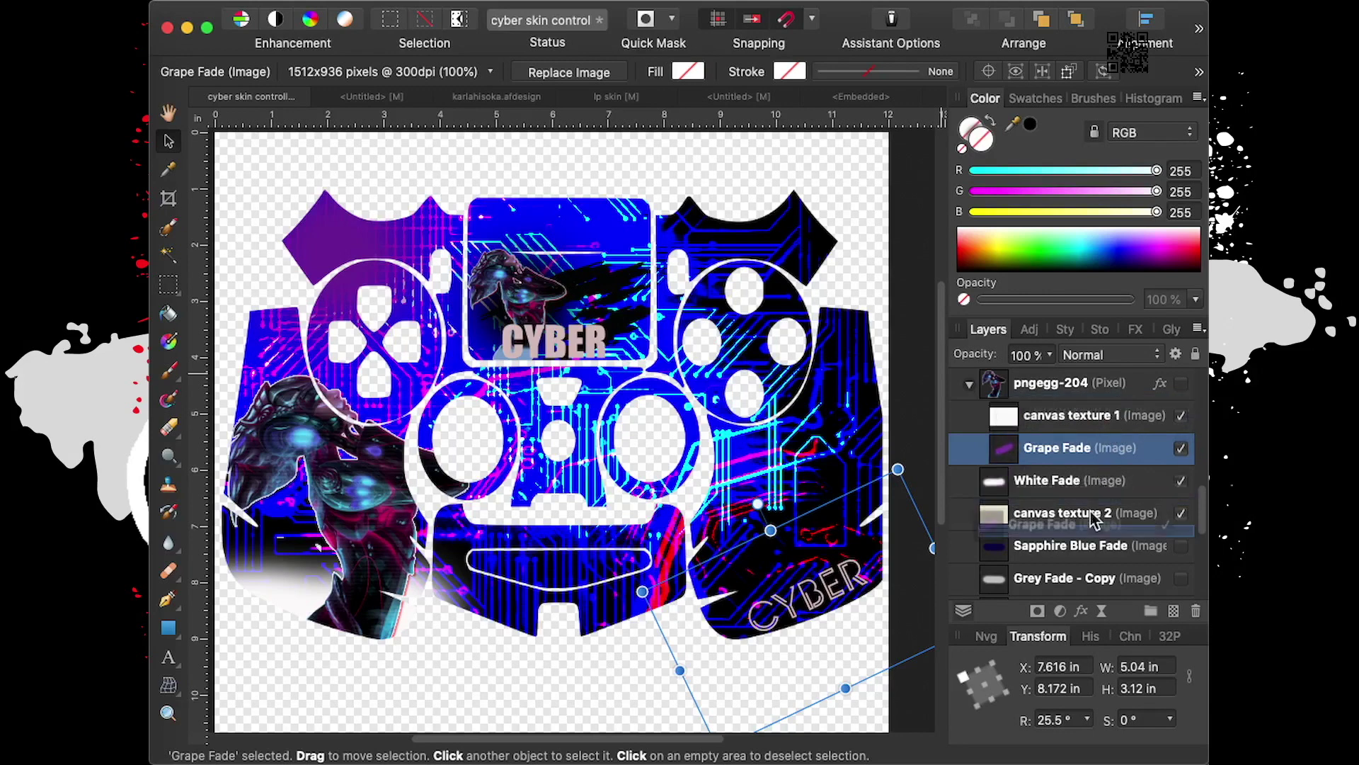
drag(1103, 487, 1091, 530)
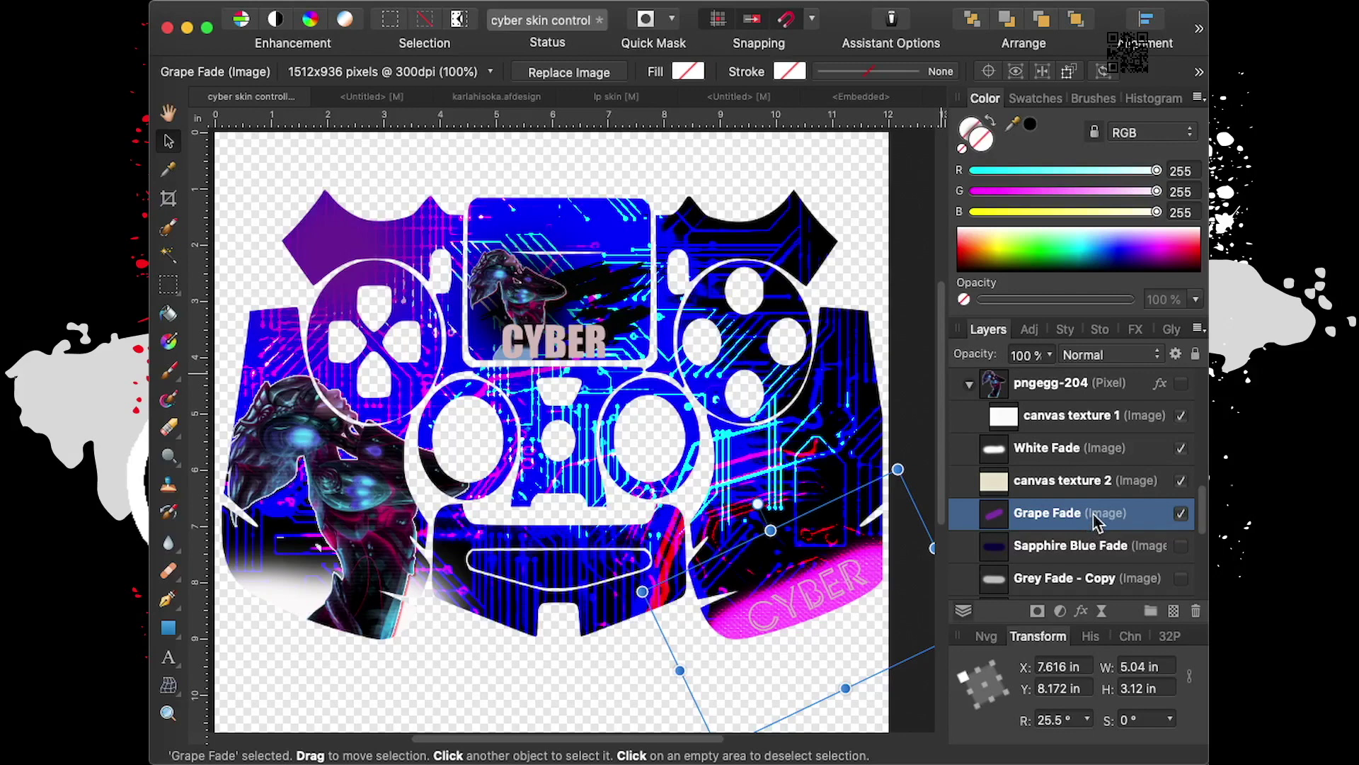
Show the Sapphire Blue Fade layer and briefly toggle Grey Fade - Copy on and off
click(1182, 546)
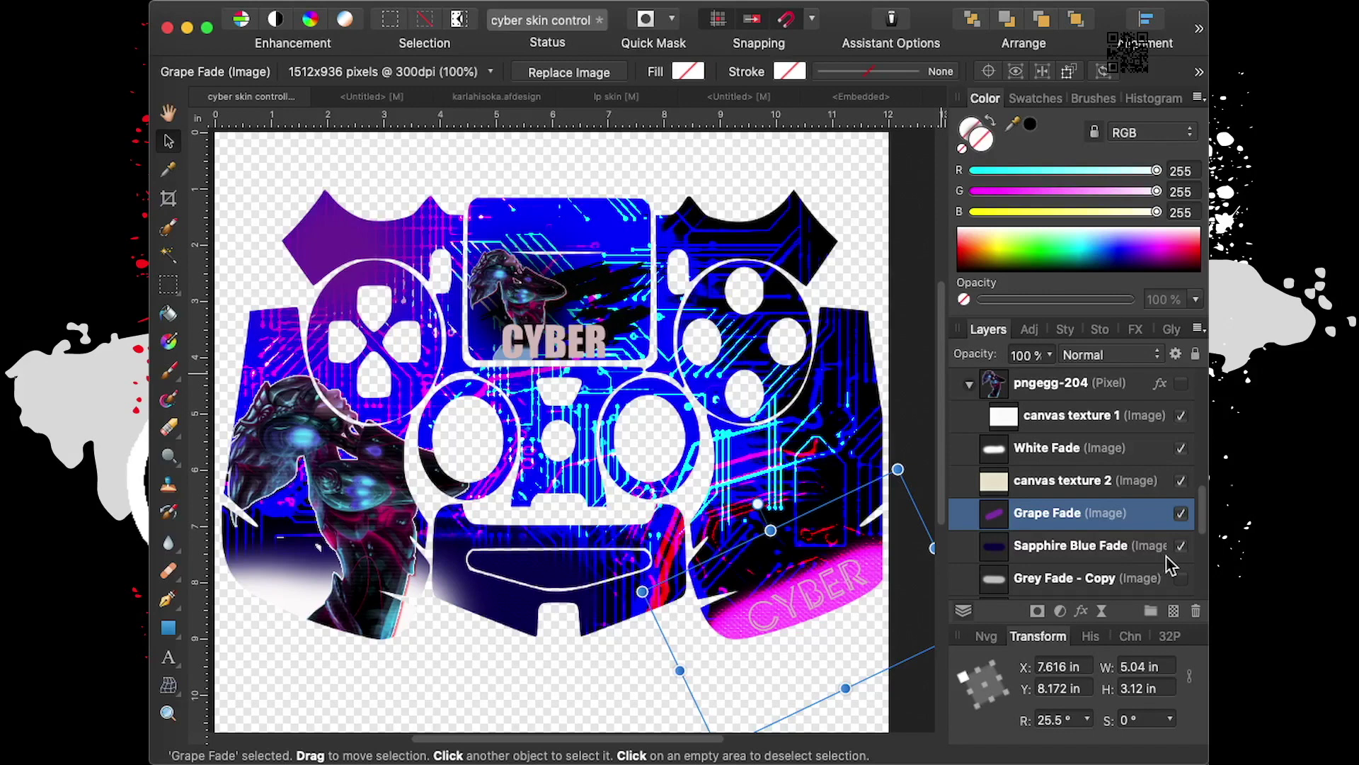
click(1181, 578)
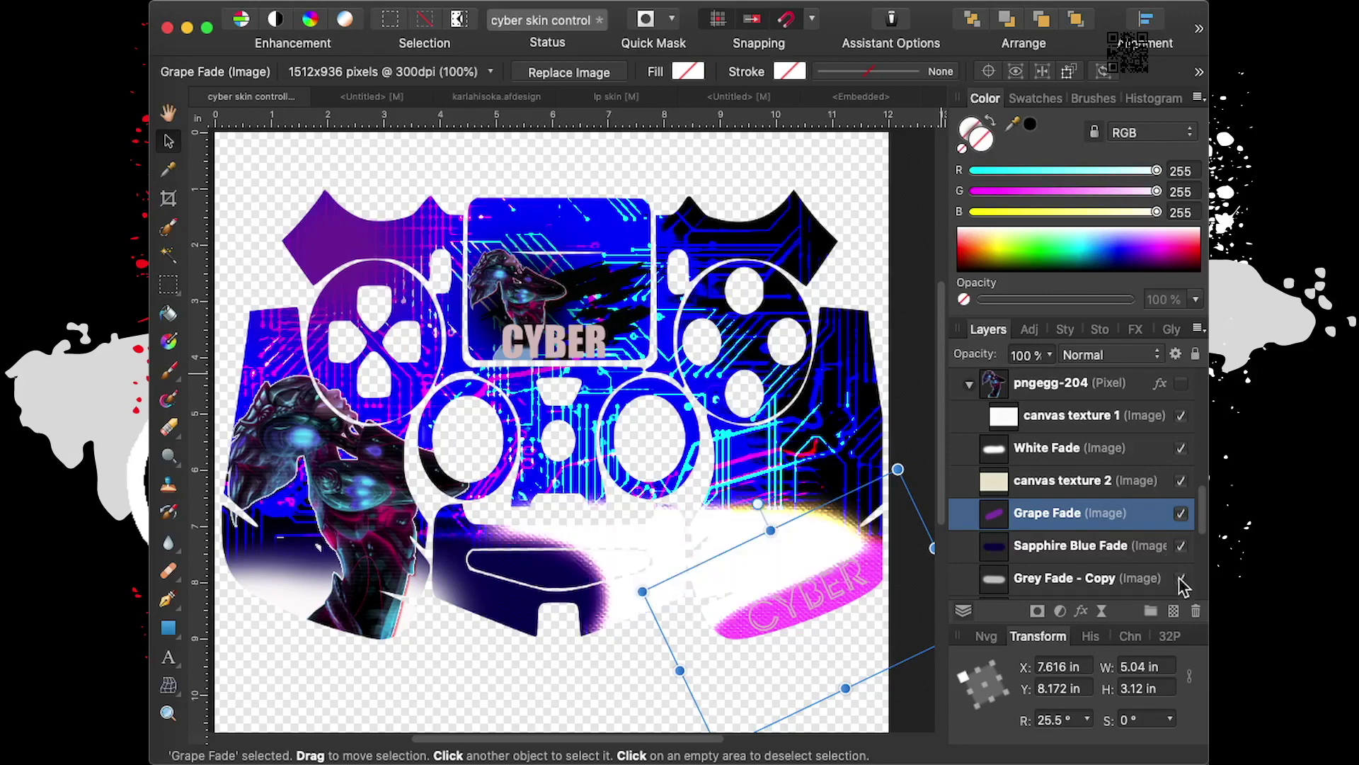
click(1181, 578)
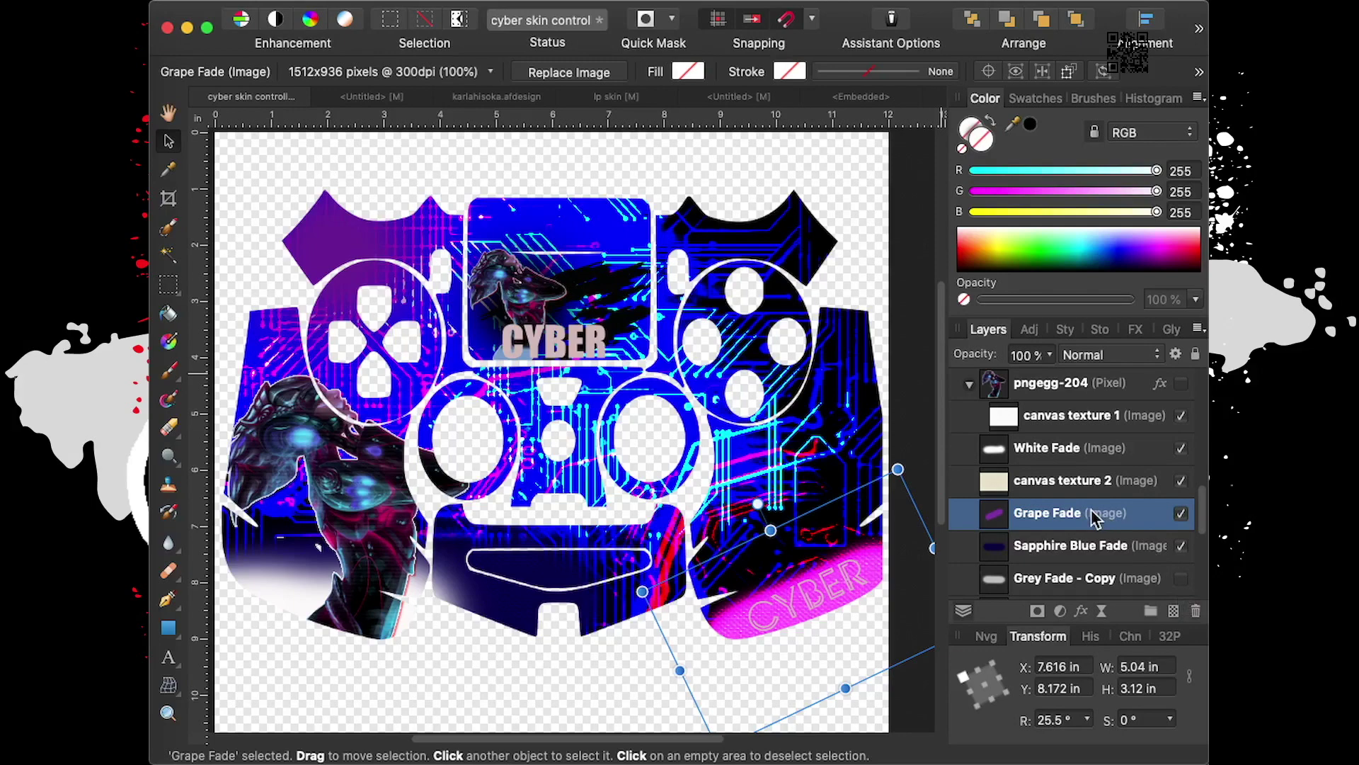
Zoom and scroll the view into the lower right of the skin
scroll(821, 576, up, 1)
scroll(822, 566, up, 3)
scroll(828, 538, up, 2)
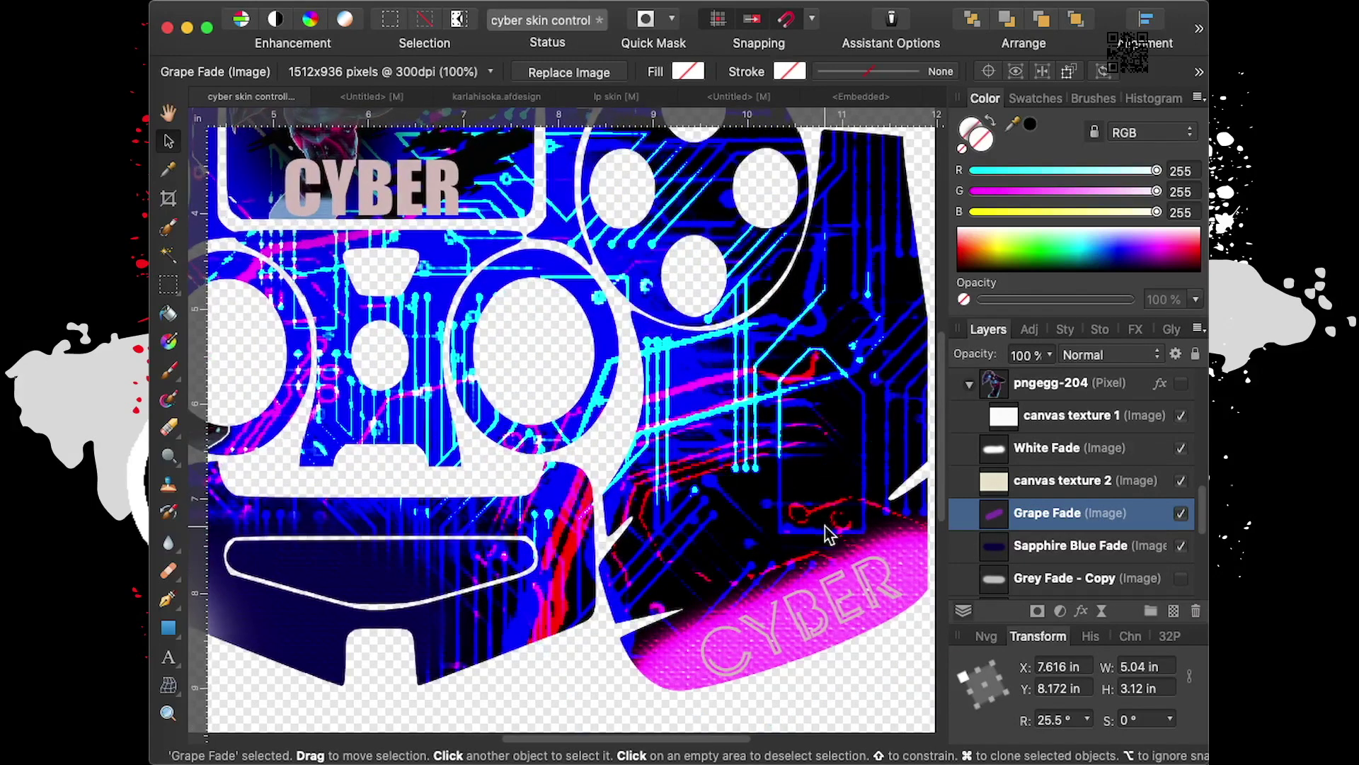
scroll(829, 536, up, 2)
scroll(827, 538, down, 1)
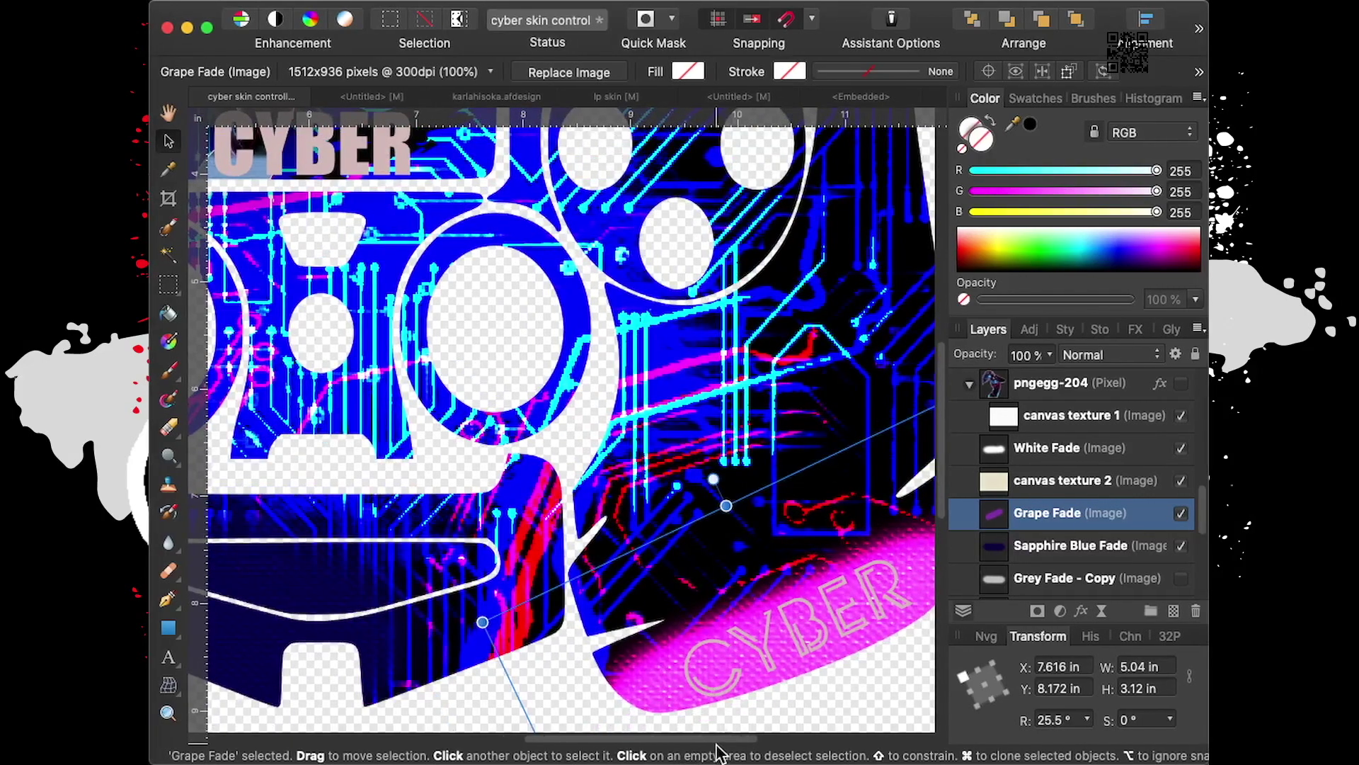
scroll(740, 743, right, 3)
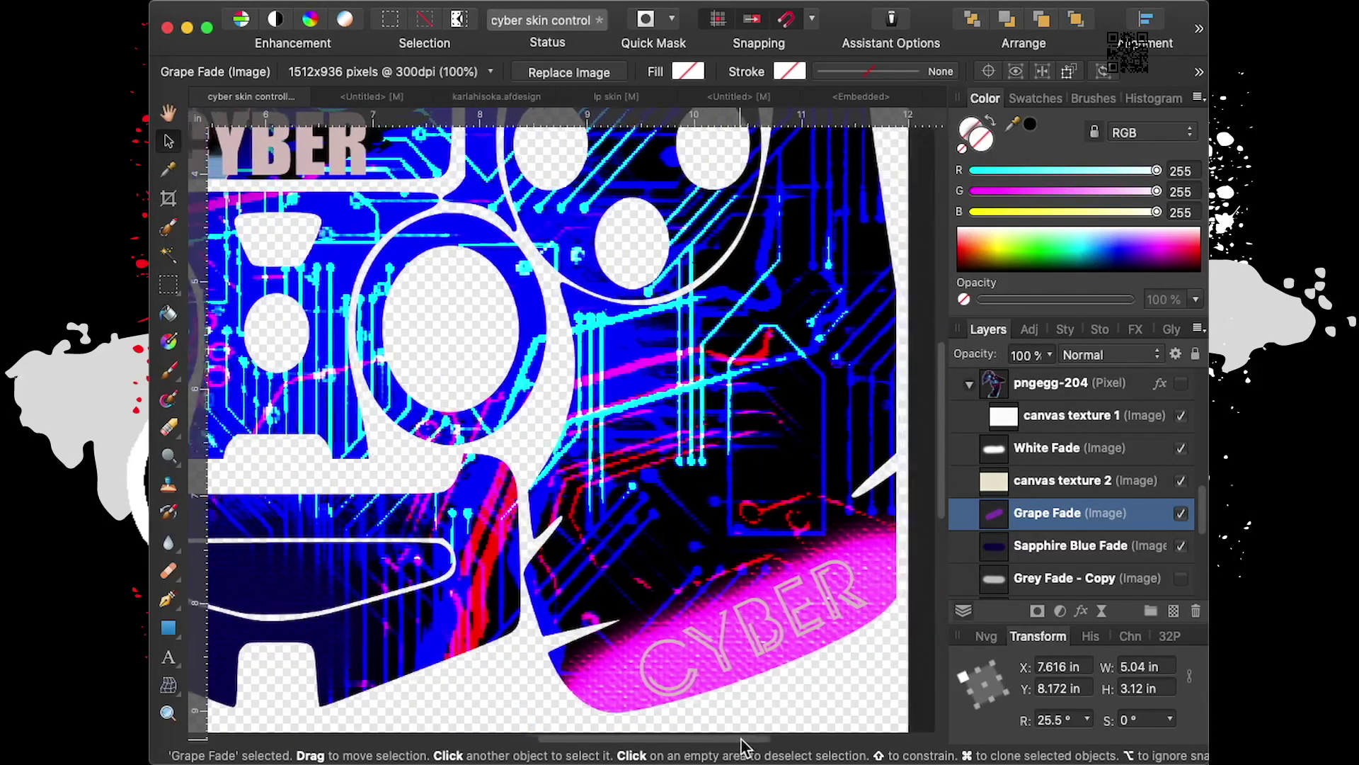
scroll(747, 744, right, 2)
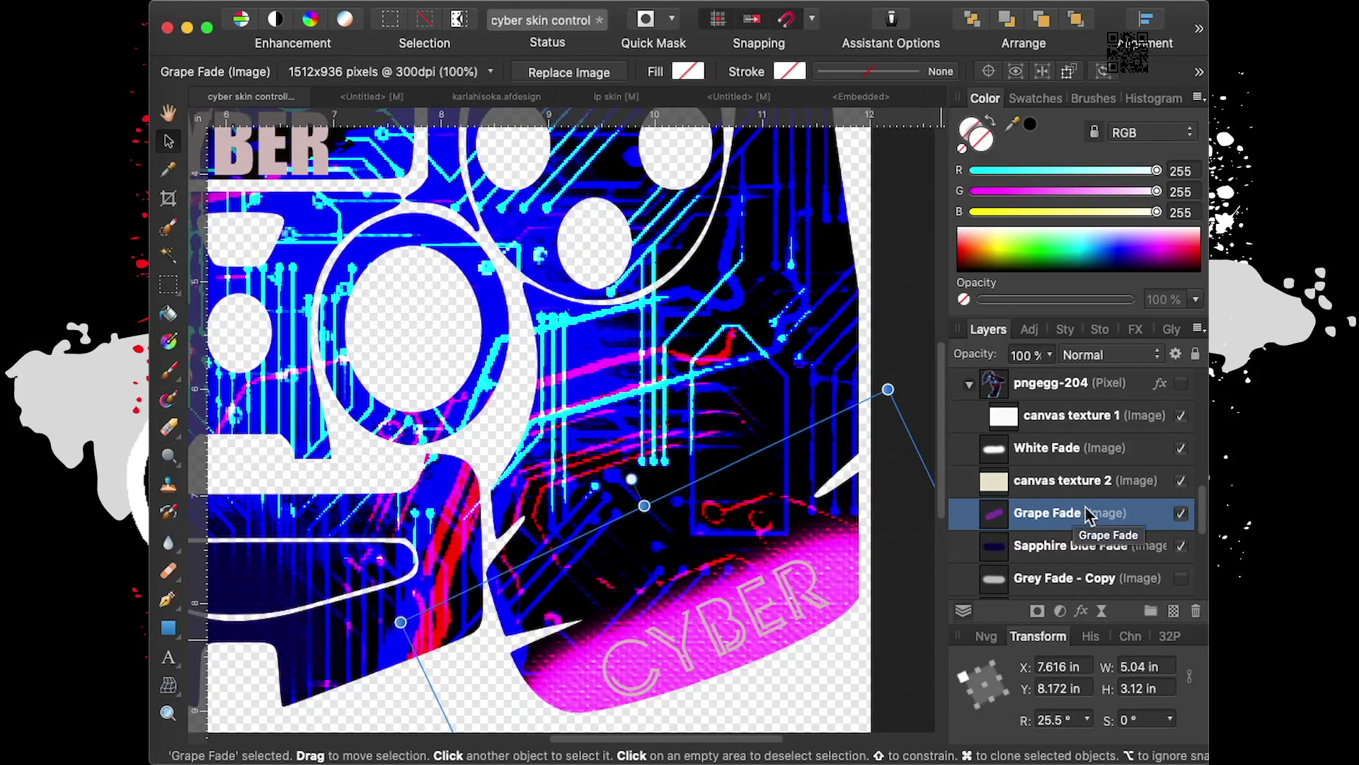
scroll(1060, 470, up, 3)
scroll(1061, 470, up, 3)
scroll(1060, 475, up, 2)
scroll(1062, 476, up, 2)
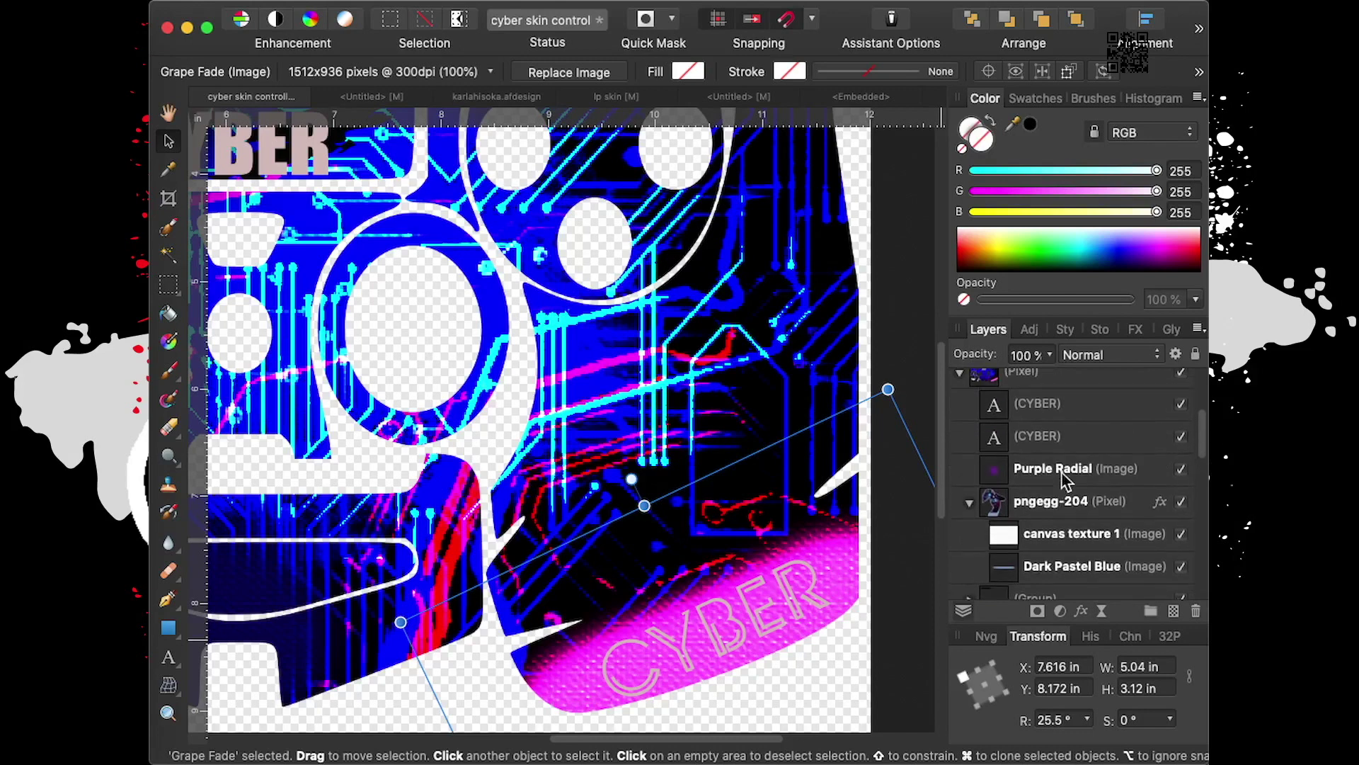
Select the first CYBER text layer and bring up its Layer Effects
click(1059, 409)
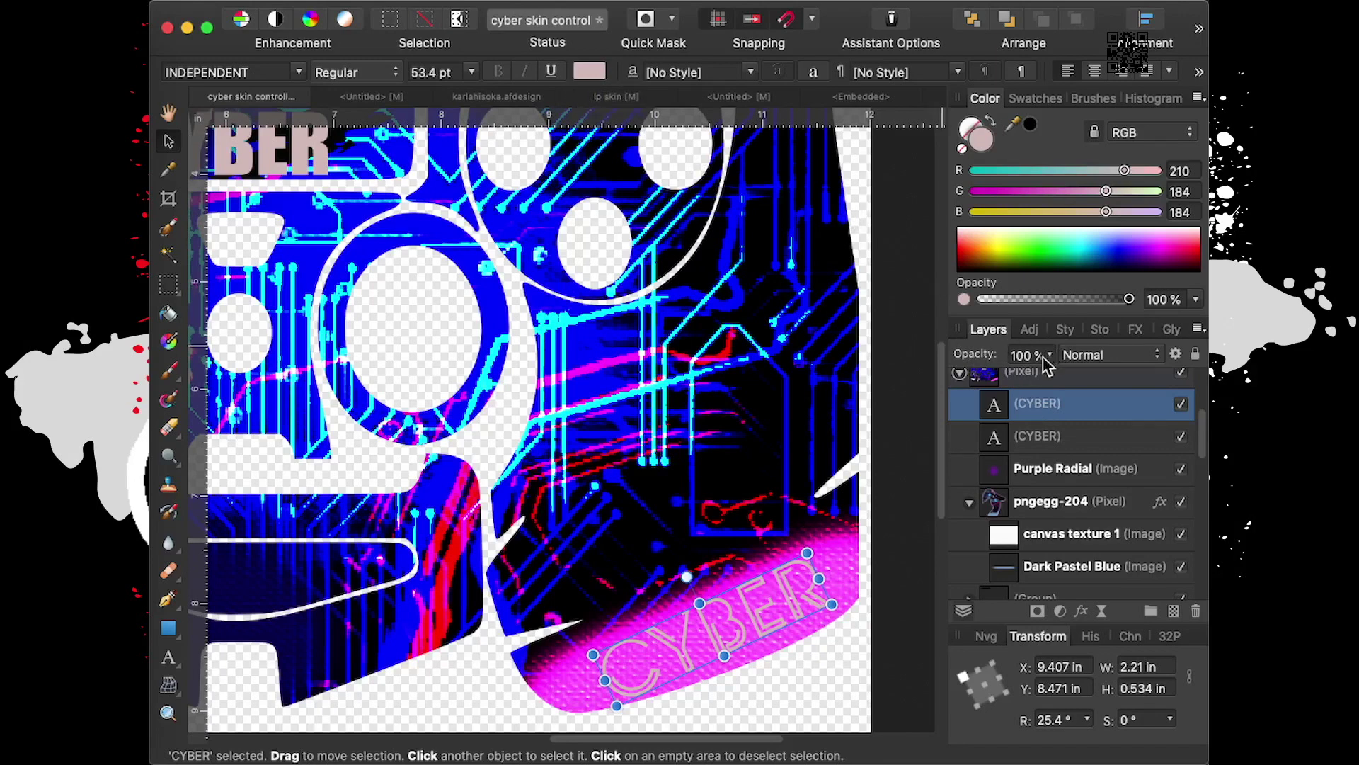
right_click(1053, 410)
key(Escape)
click(1080, 611)
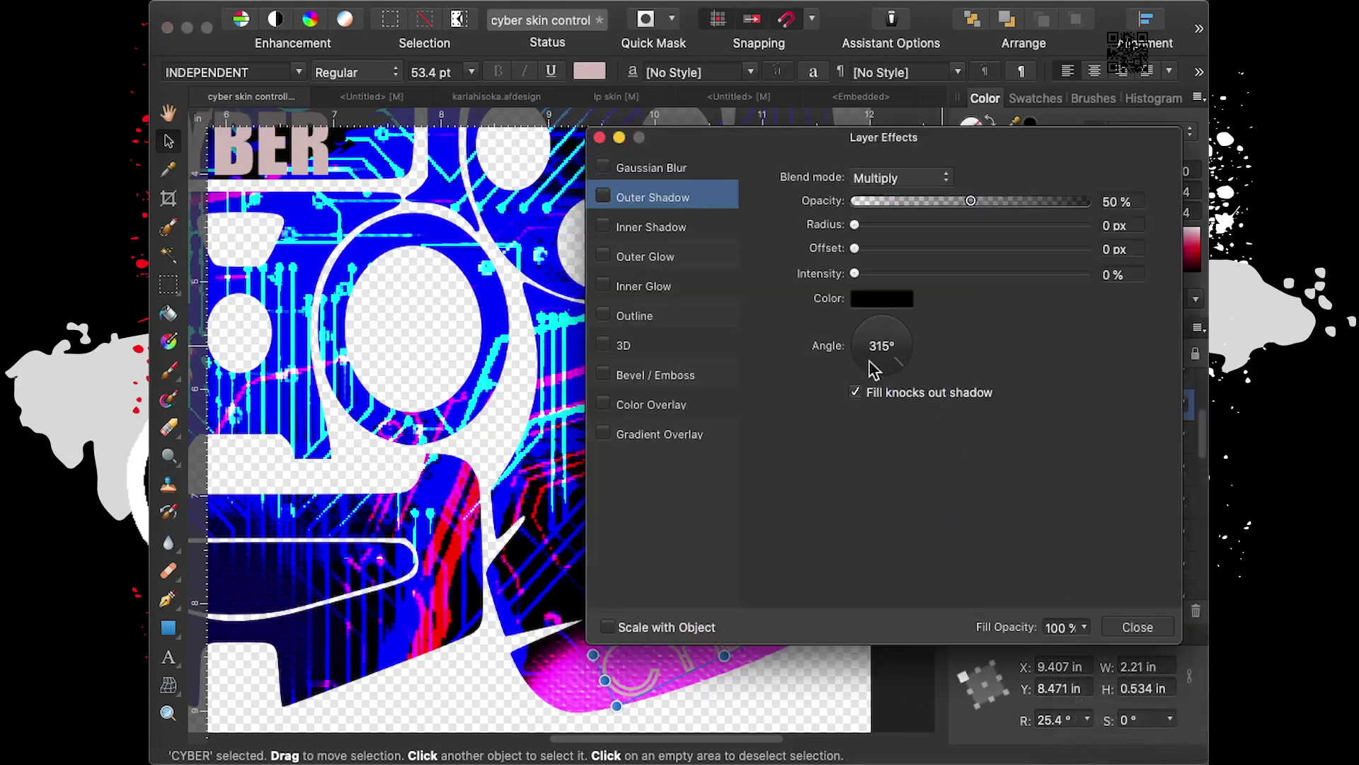
drag(685, 151, 375, 28)
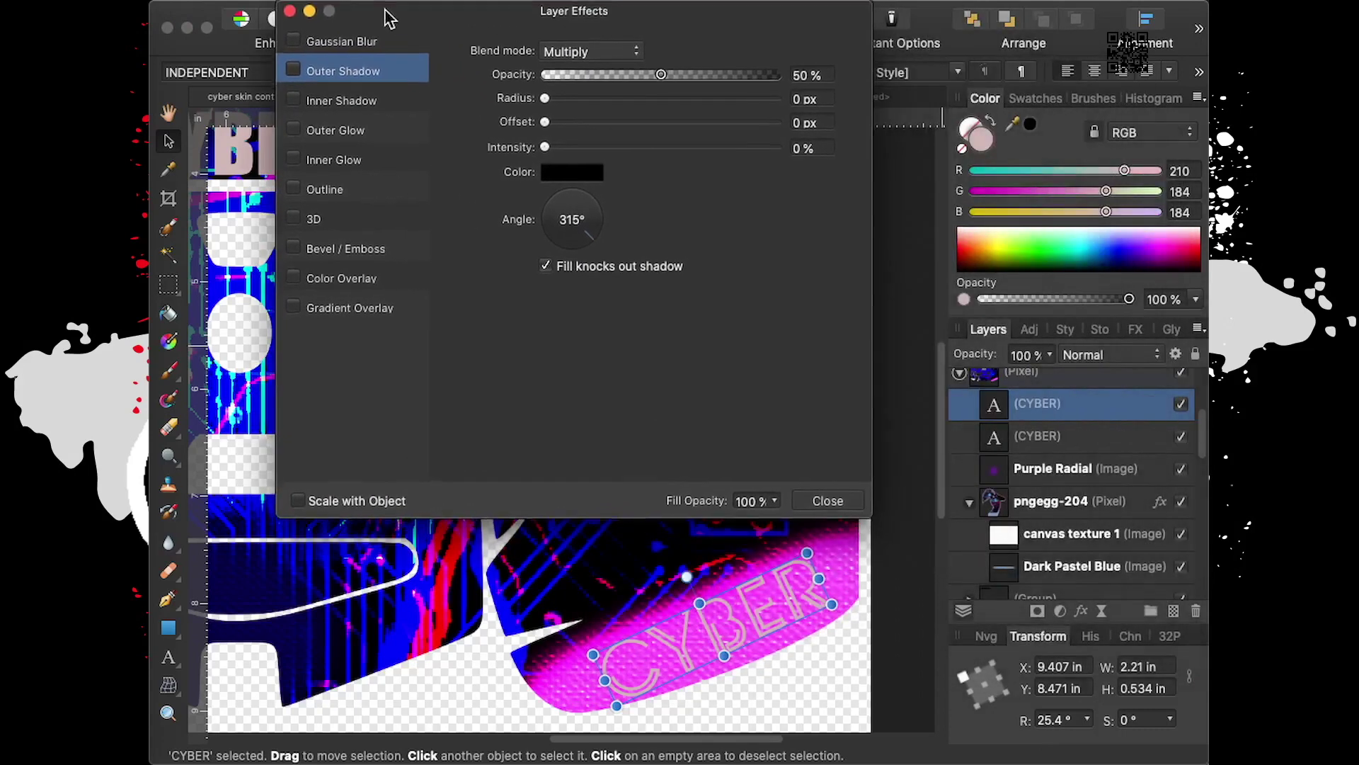
Enable a 3D effect and a 0.7 px outline on CYBER, toggling each to compare
click(326, 196)
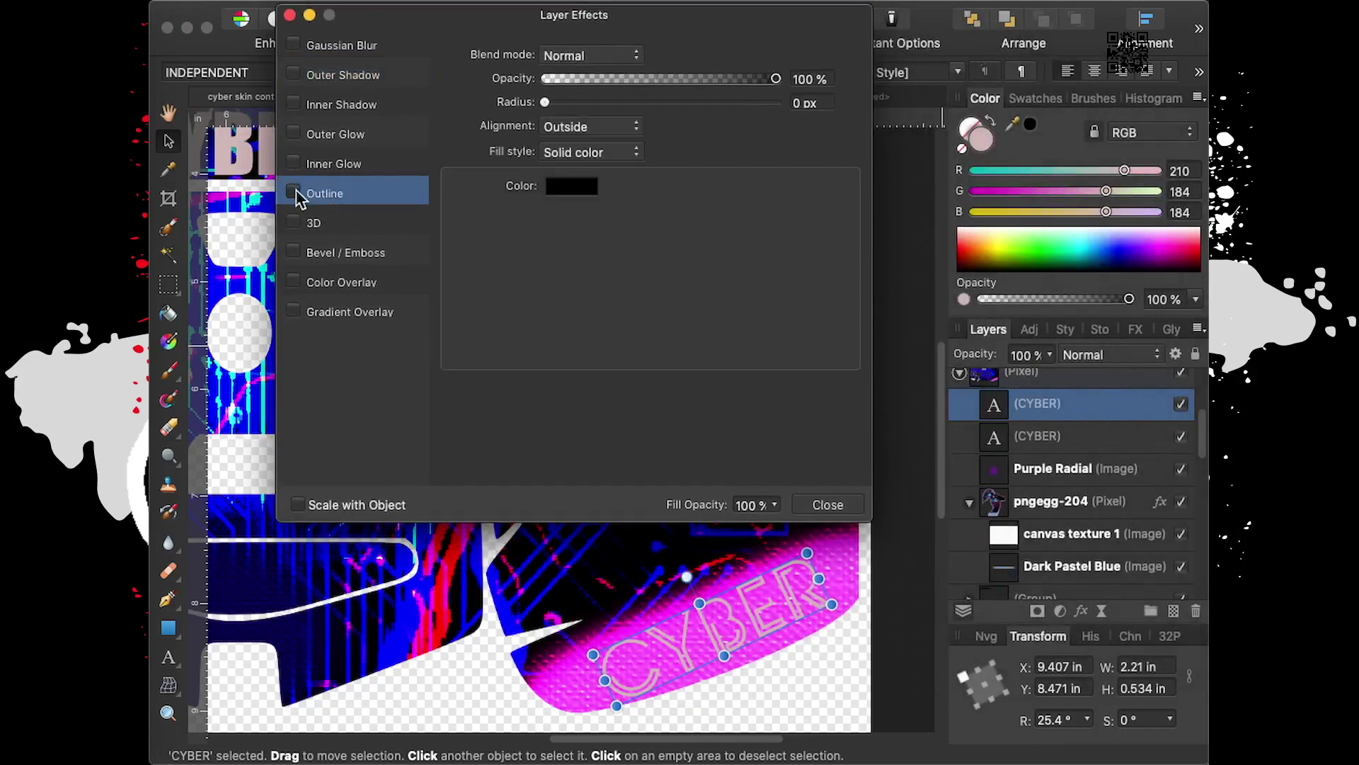
click(292, 222)
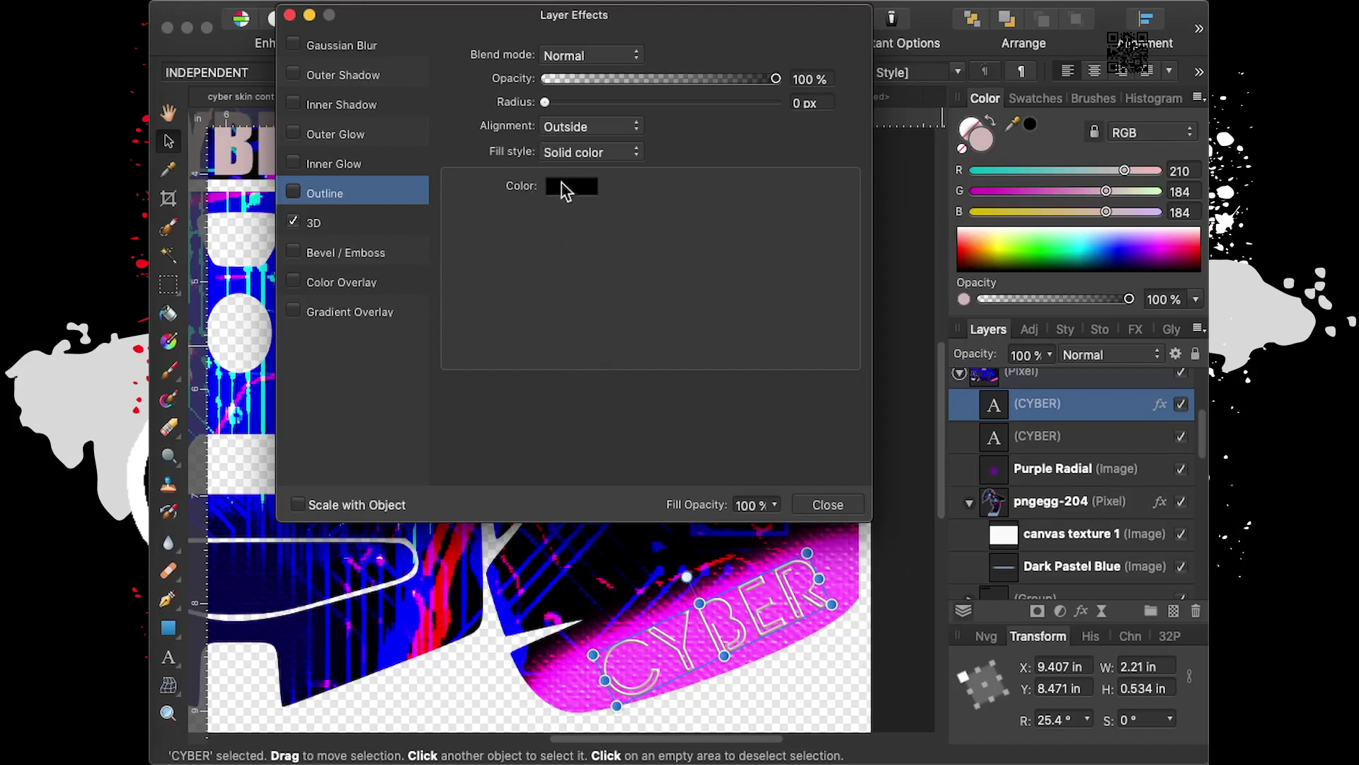
mouse_move(547, 104)
mouse_down()
mouse_move(603, 104)
mouse_move(580, 103)
mouse_up()
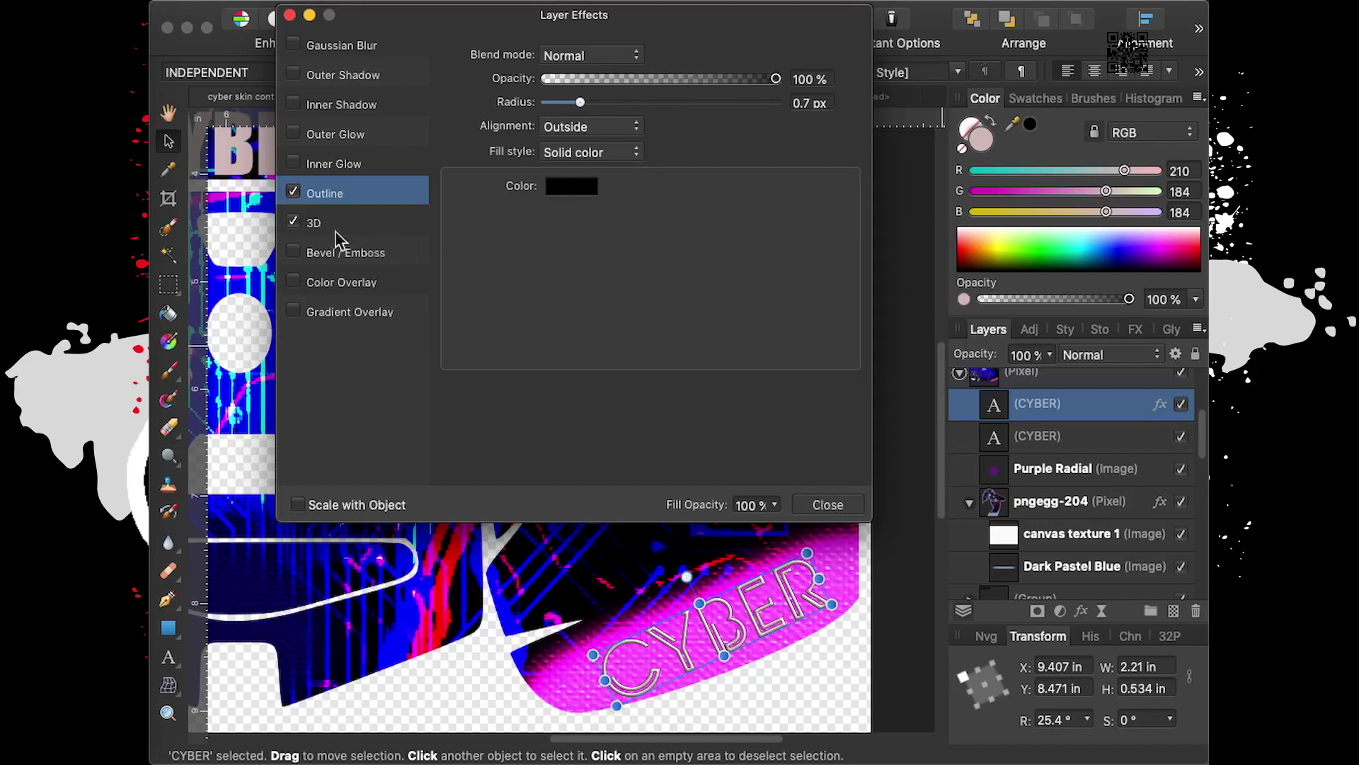
click(298, 190)
click(299, 190)
click(291, 223)
click(291, 224)
Add an inner shadow with a larger offset and apply the effects
click(358, 112)
drag(546, 126, 650, 132)
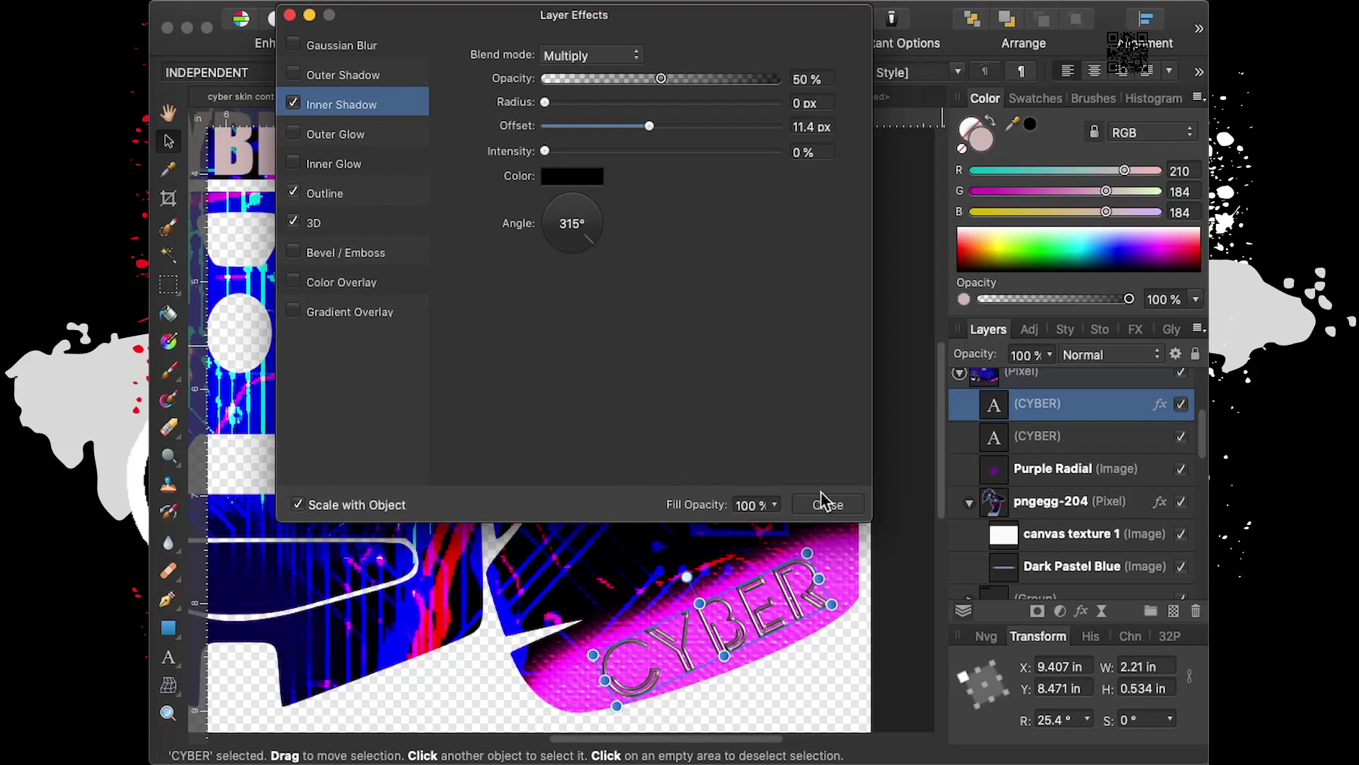
click(390, 198)
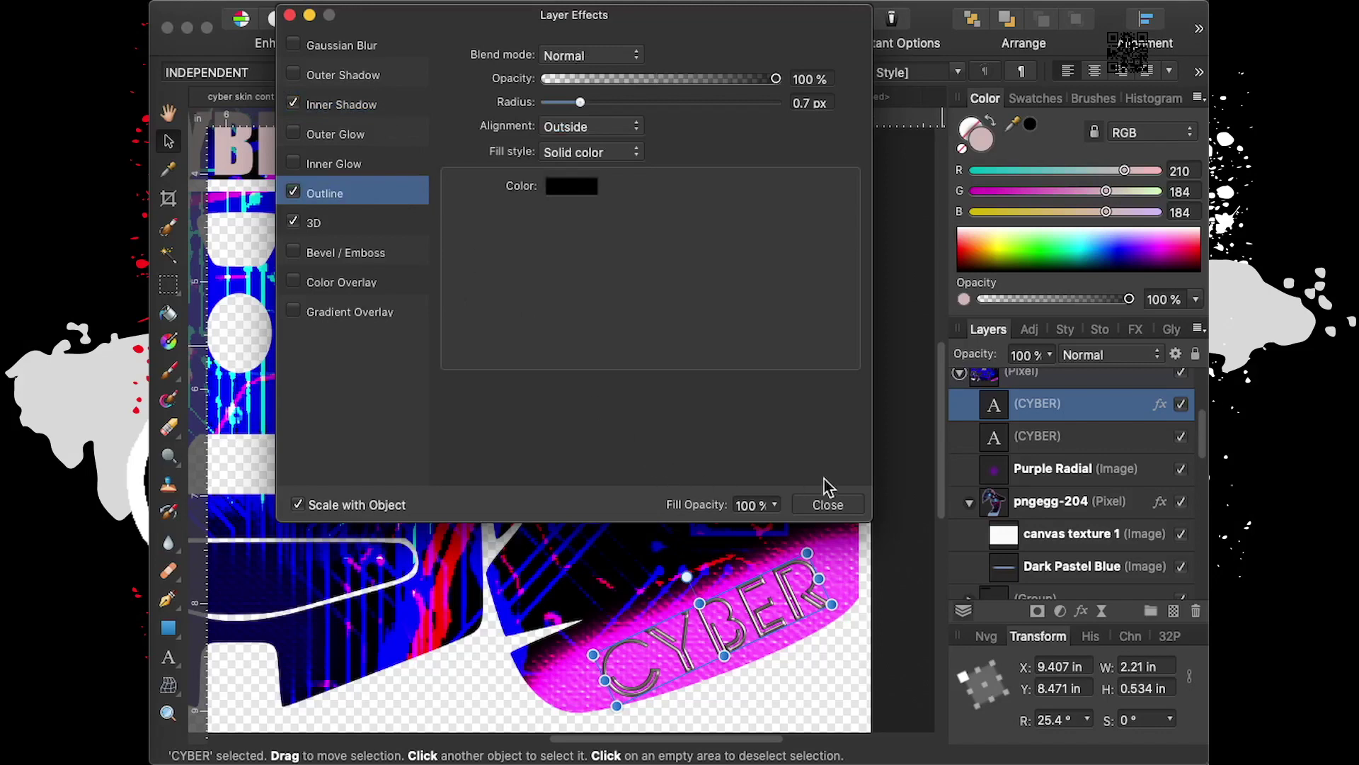
click(836, 502)
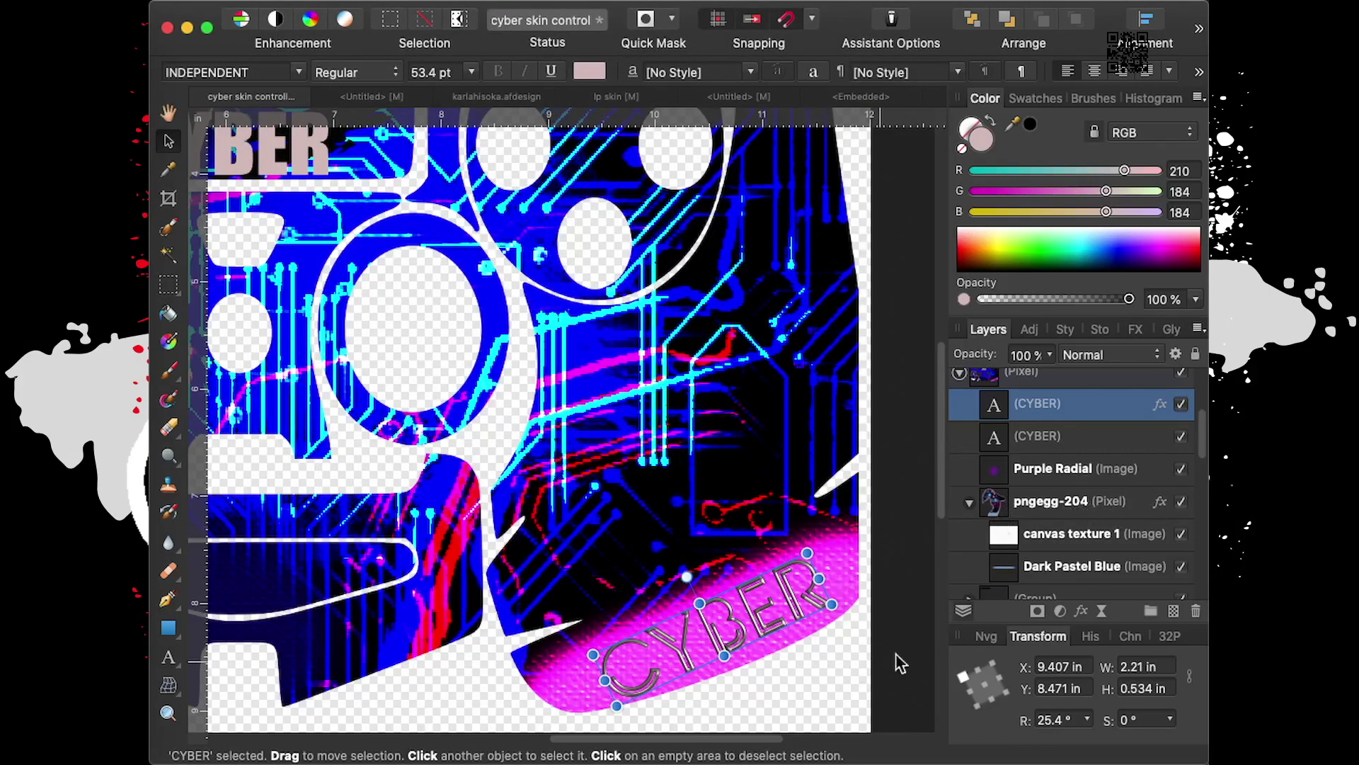
Select the Grape Fade layer and lower its opacity
scroll(1093, 499, down, 2)
scroll(1090, 492, down, 2)
scroll(1093, 489, down, 2)
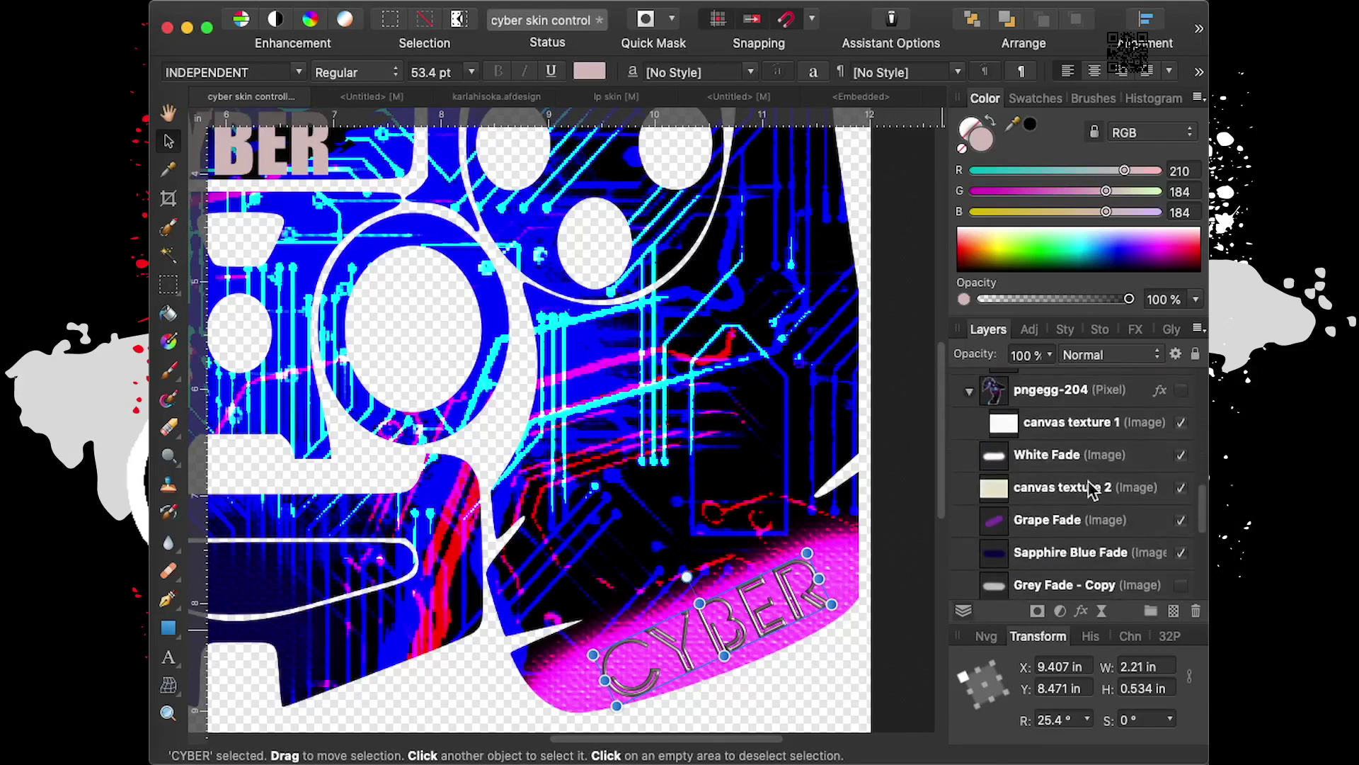
click(1071, 522)
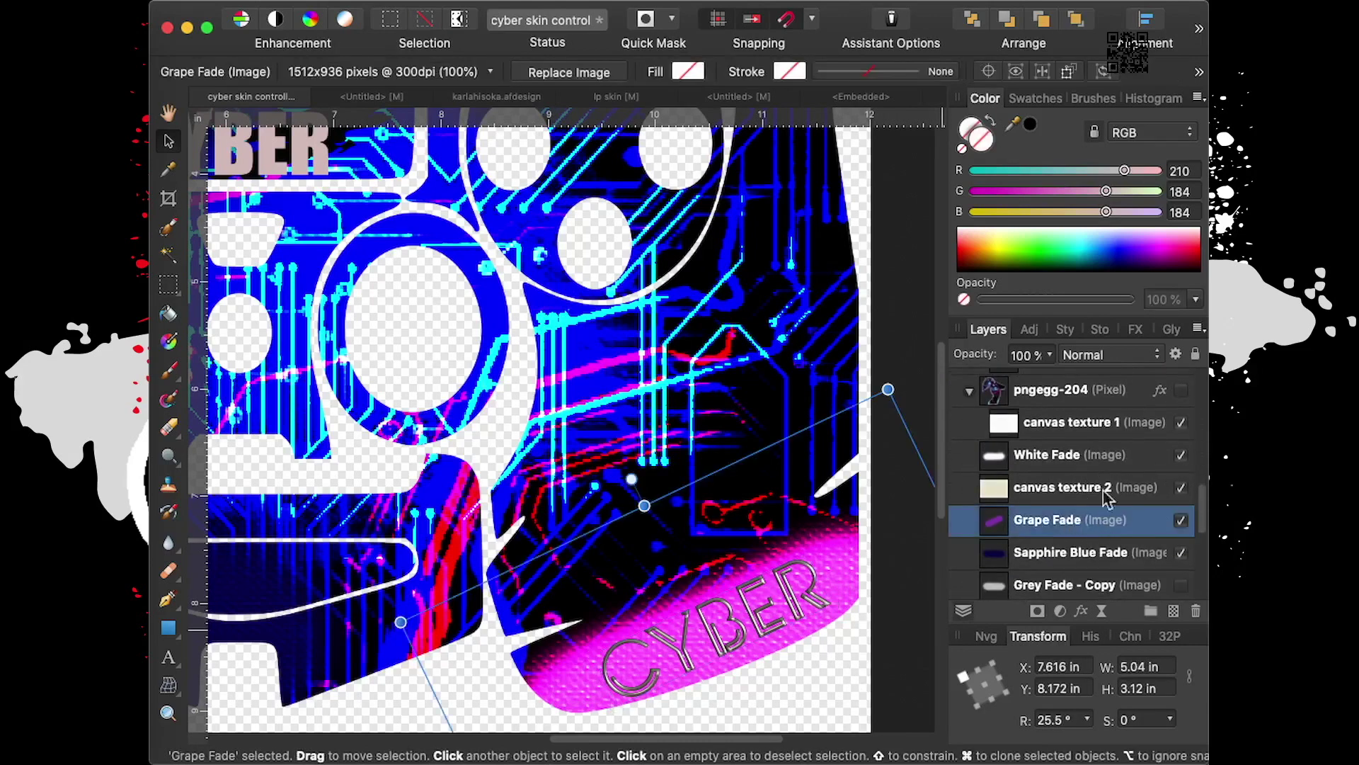
click(1050, 355)
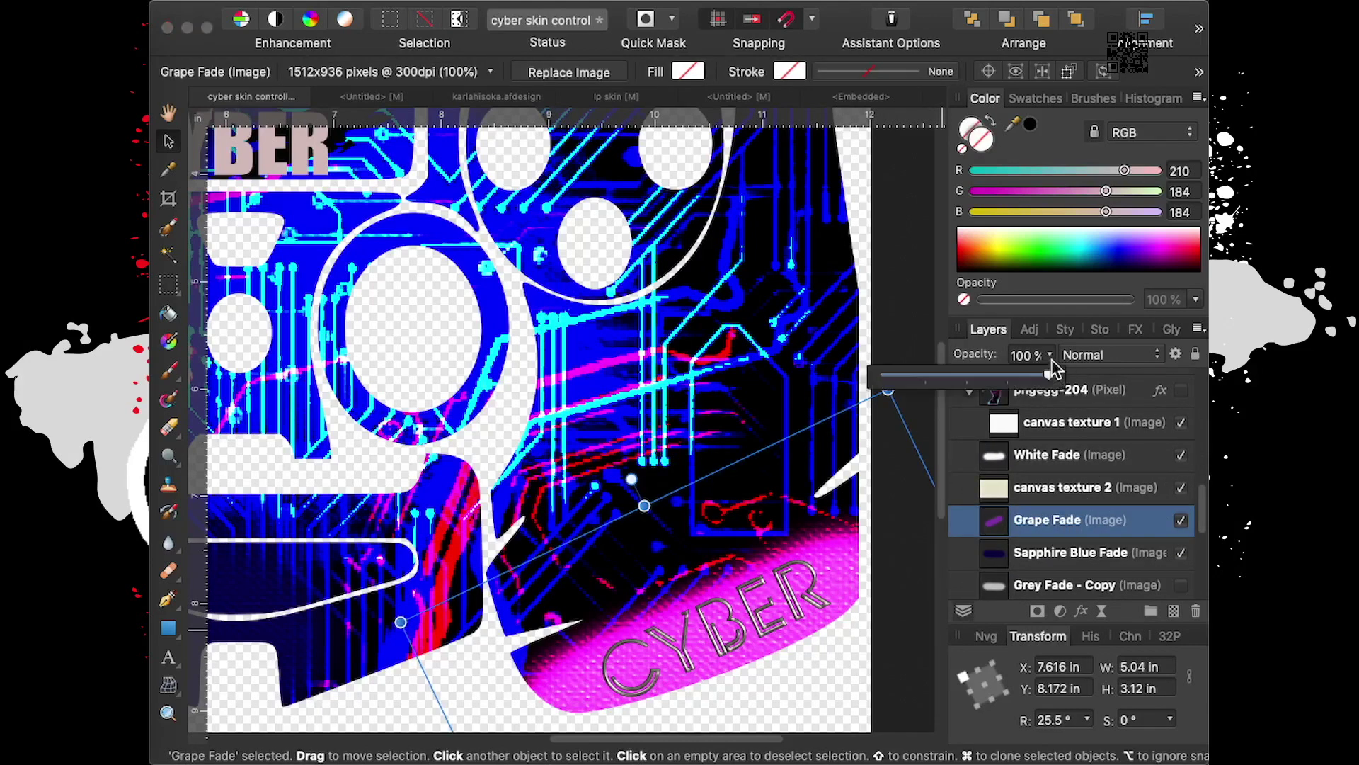
mouse_move(1055, 375)
mouse_down()
mouse_move(970, 388)
mouse_move(994, 386)
mouse_move(984, 380)
mouse_up()
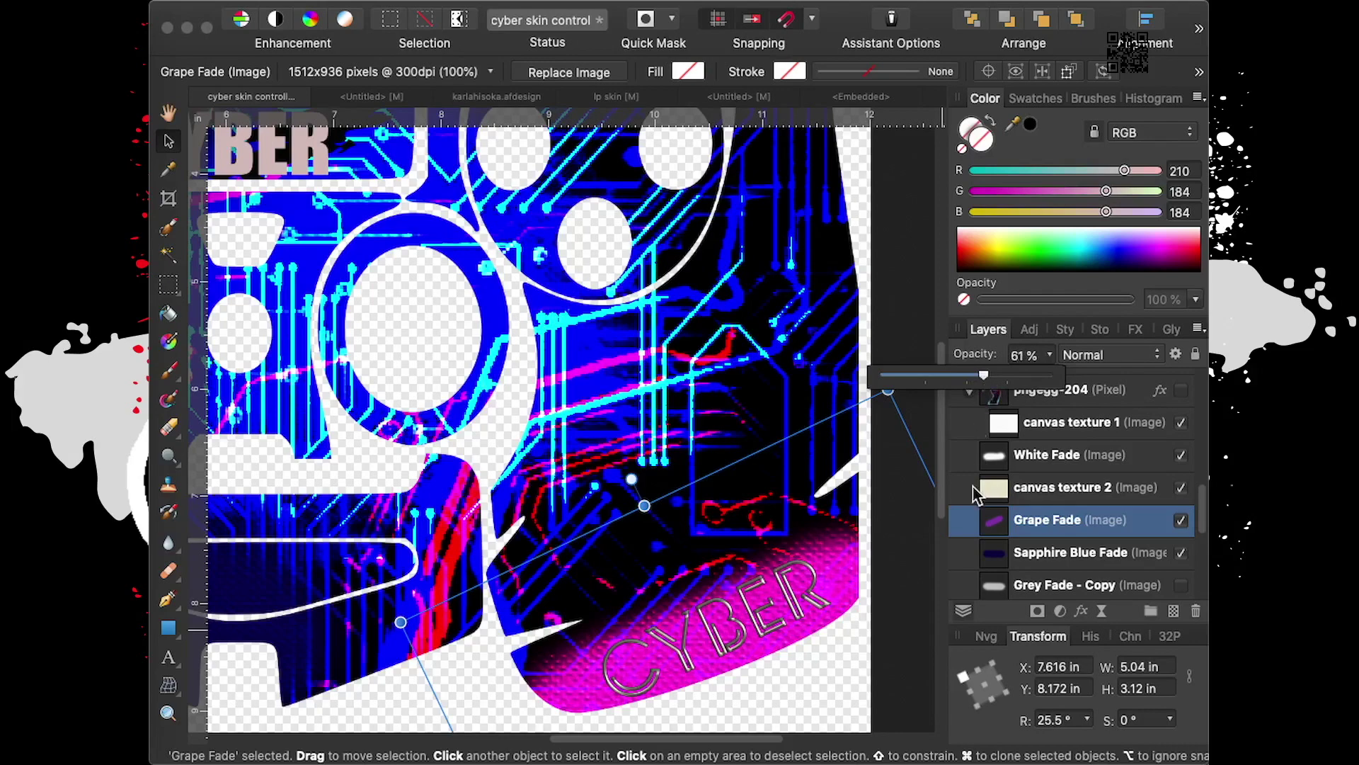
Nudge Grape Fade slightly upward and settle its opacity at 55%
scroll(715, 439, down, 1)
scroll(711, 433, down, 2)
scroll(711, 433, down, 1)
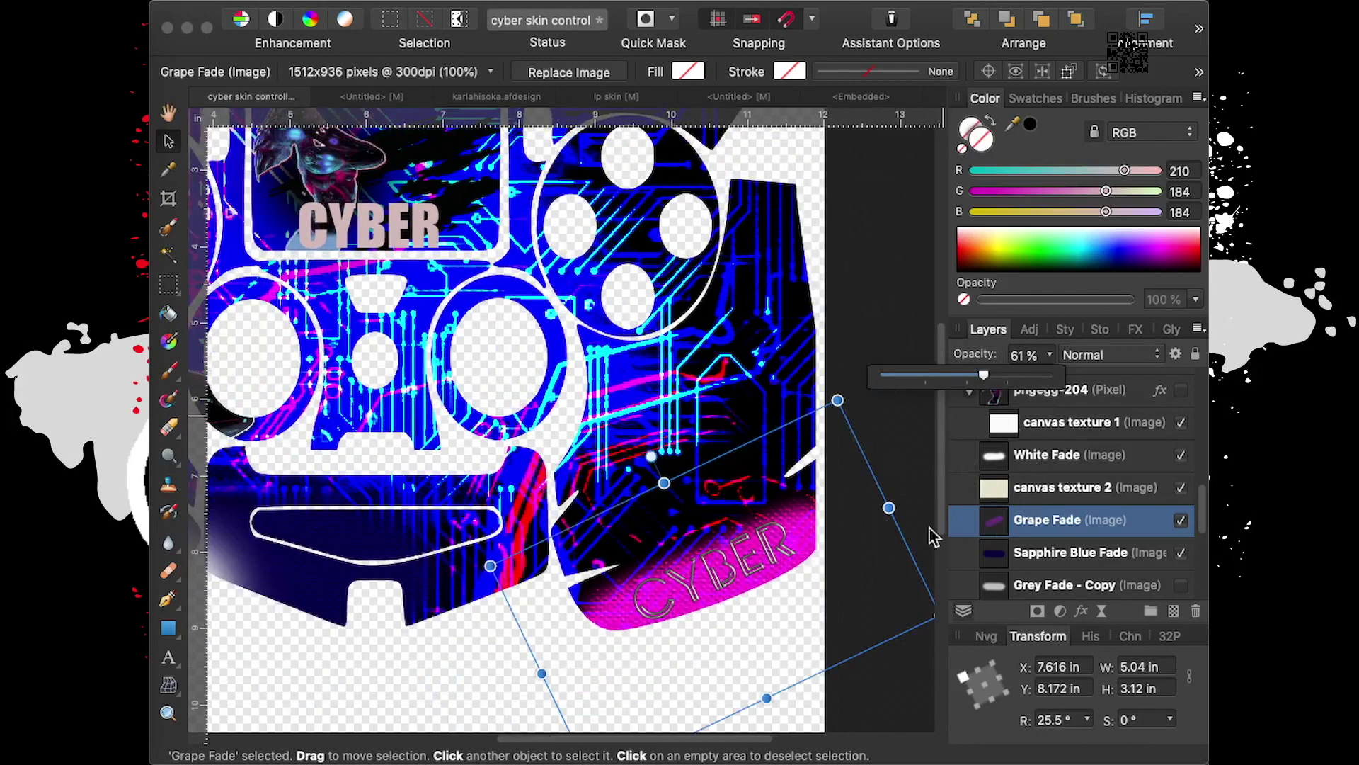
drag(801, 535, 800, 520)
click(1049, 354)
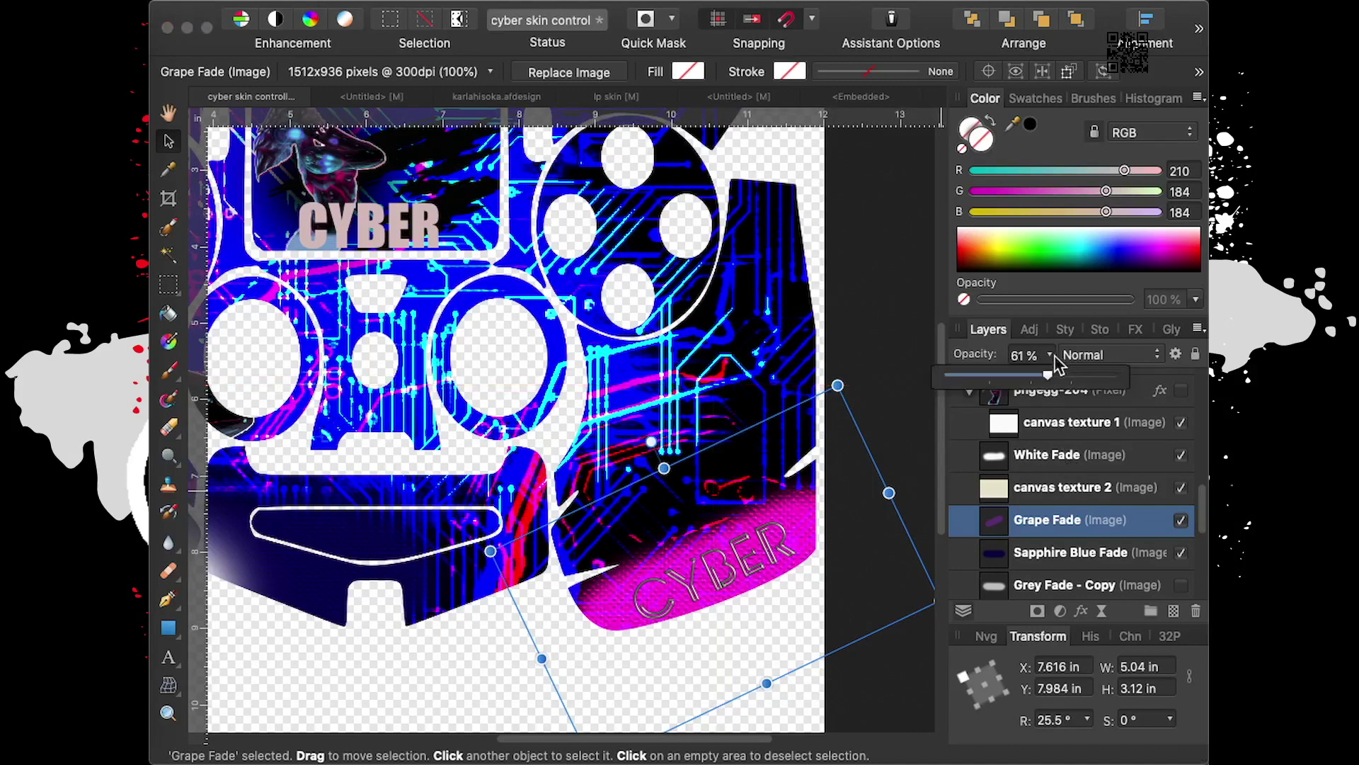
drag(1051, 376, 1037, 379)
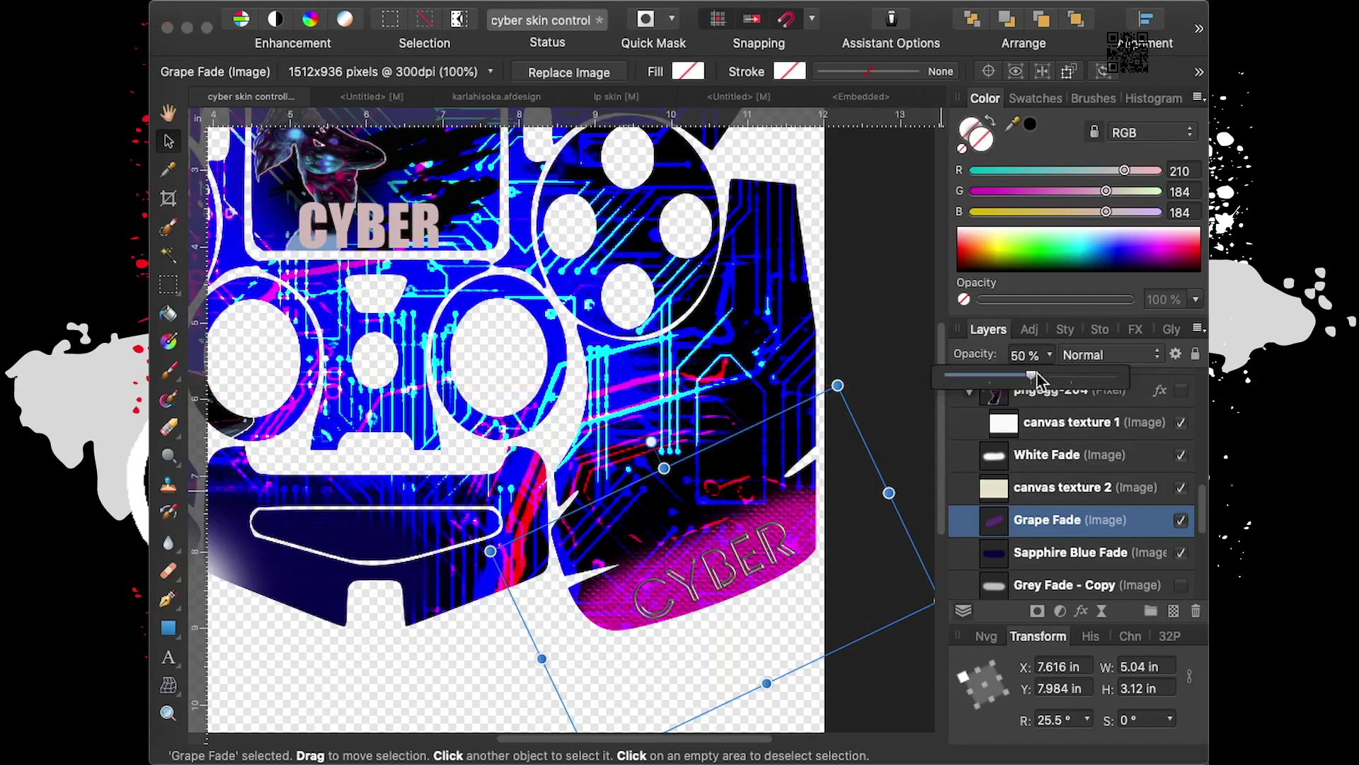
drag(1038, 379, 1042, 380)
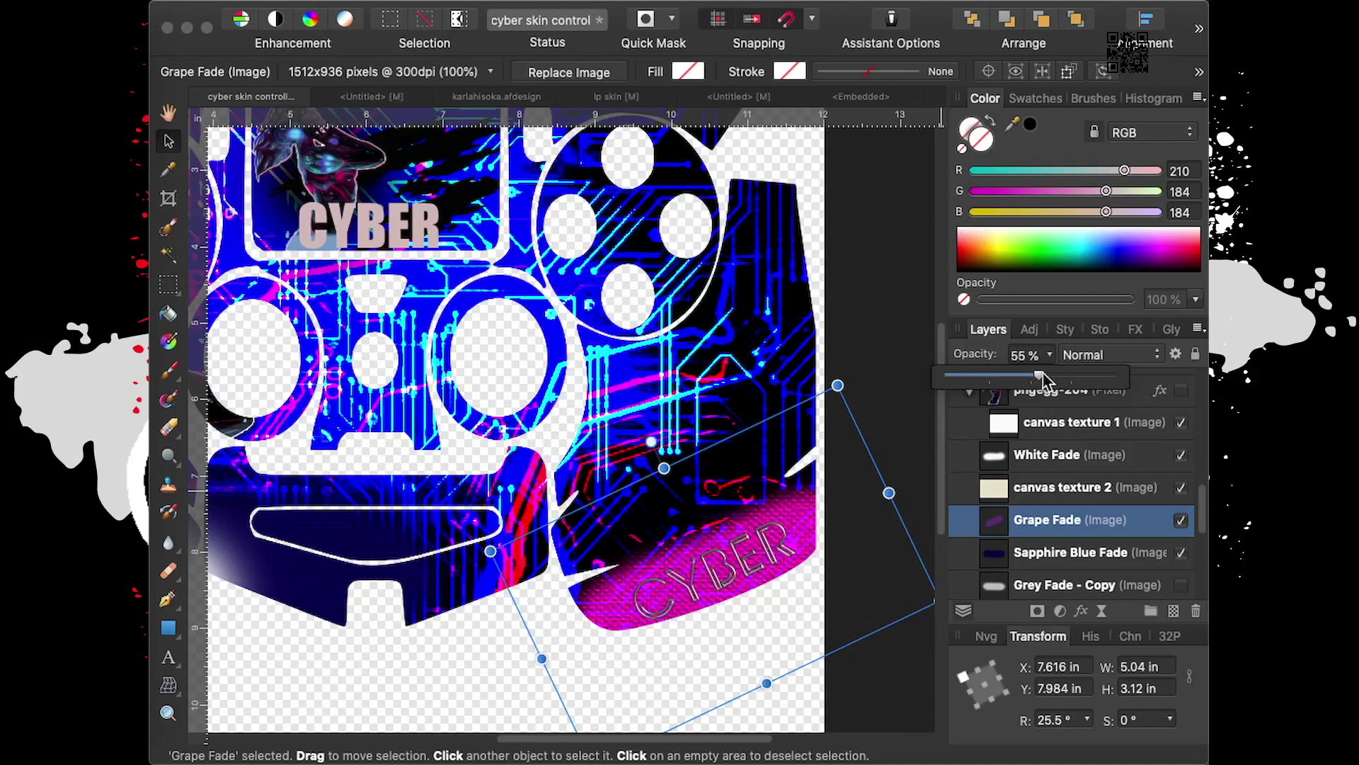
click(780, 542)
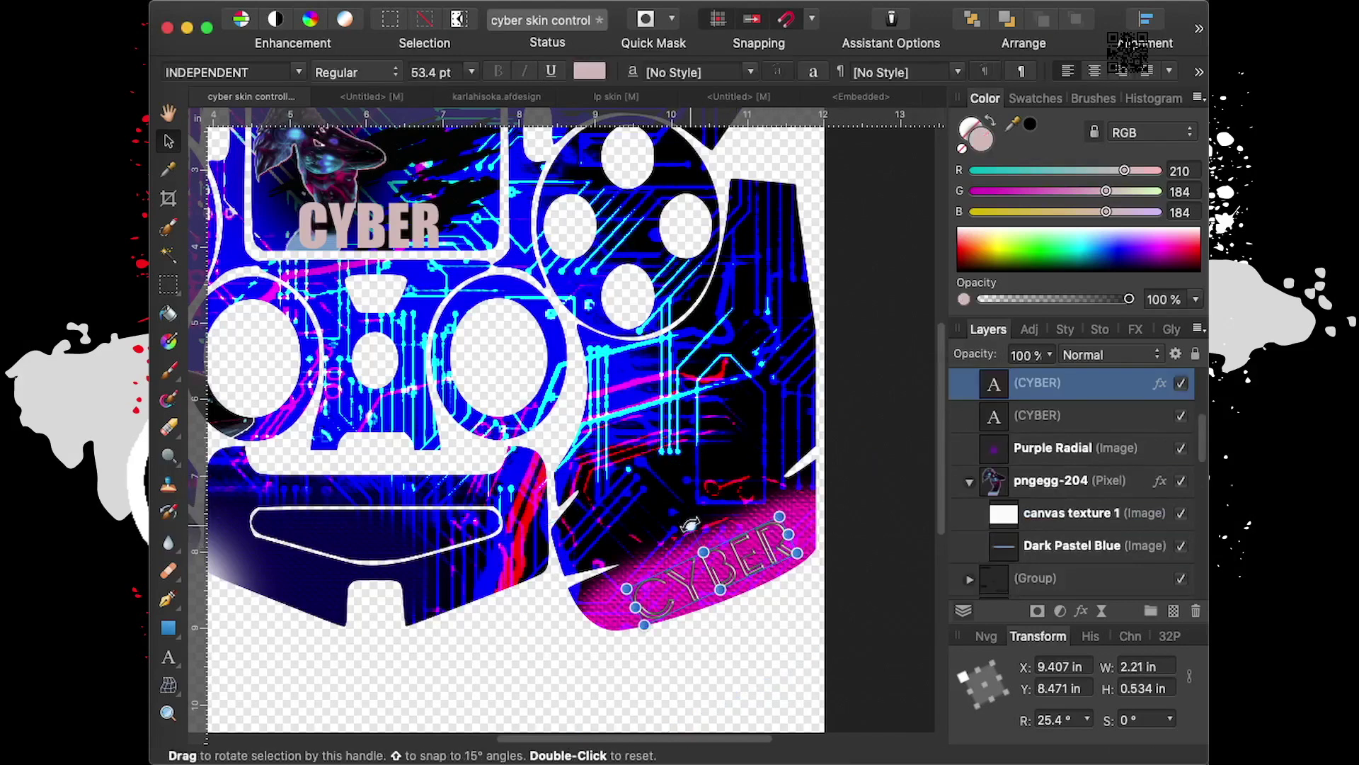
Rotate the pink-panel CYBER text to about 22.1° and nudge it slightly up
drag(690, 525, 694, 517)
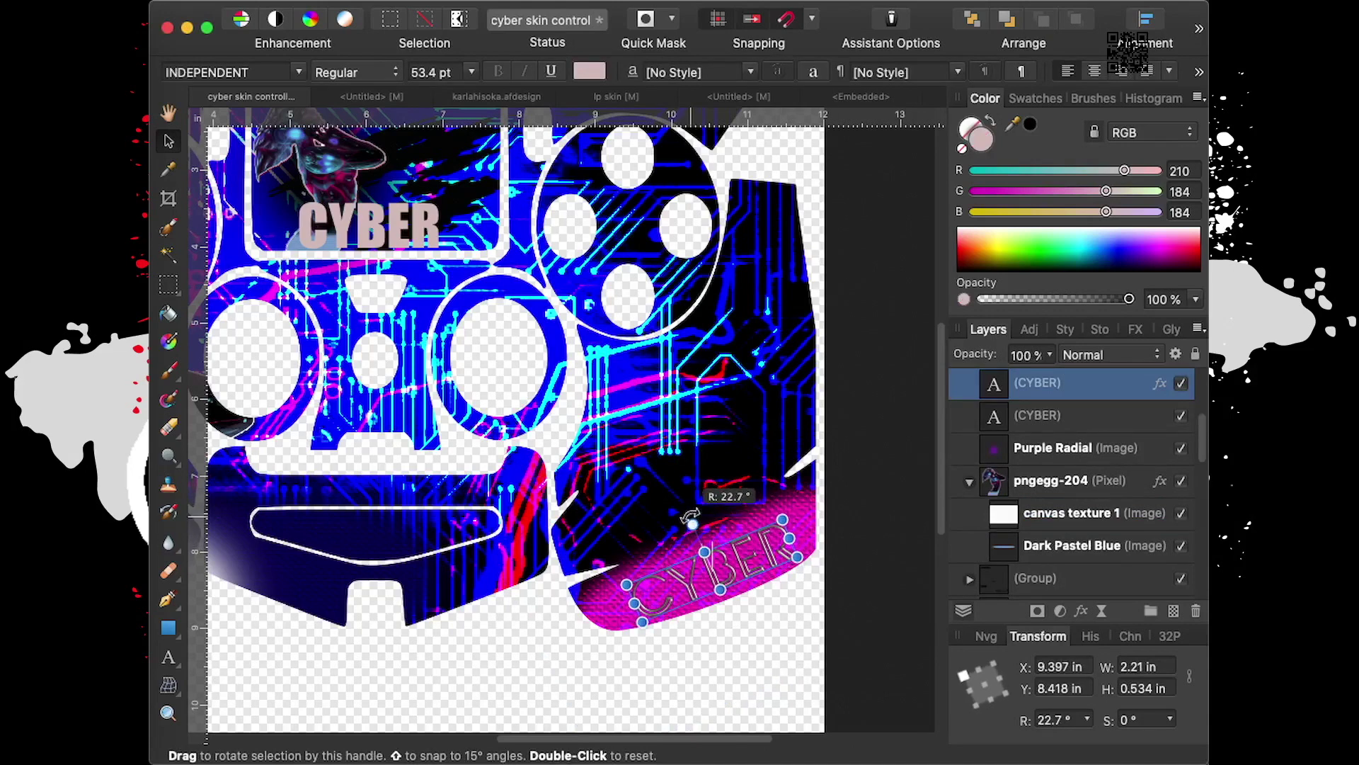
drag(694, 519, 694, 525)
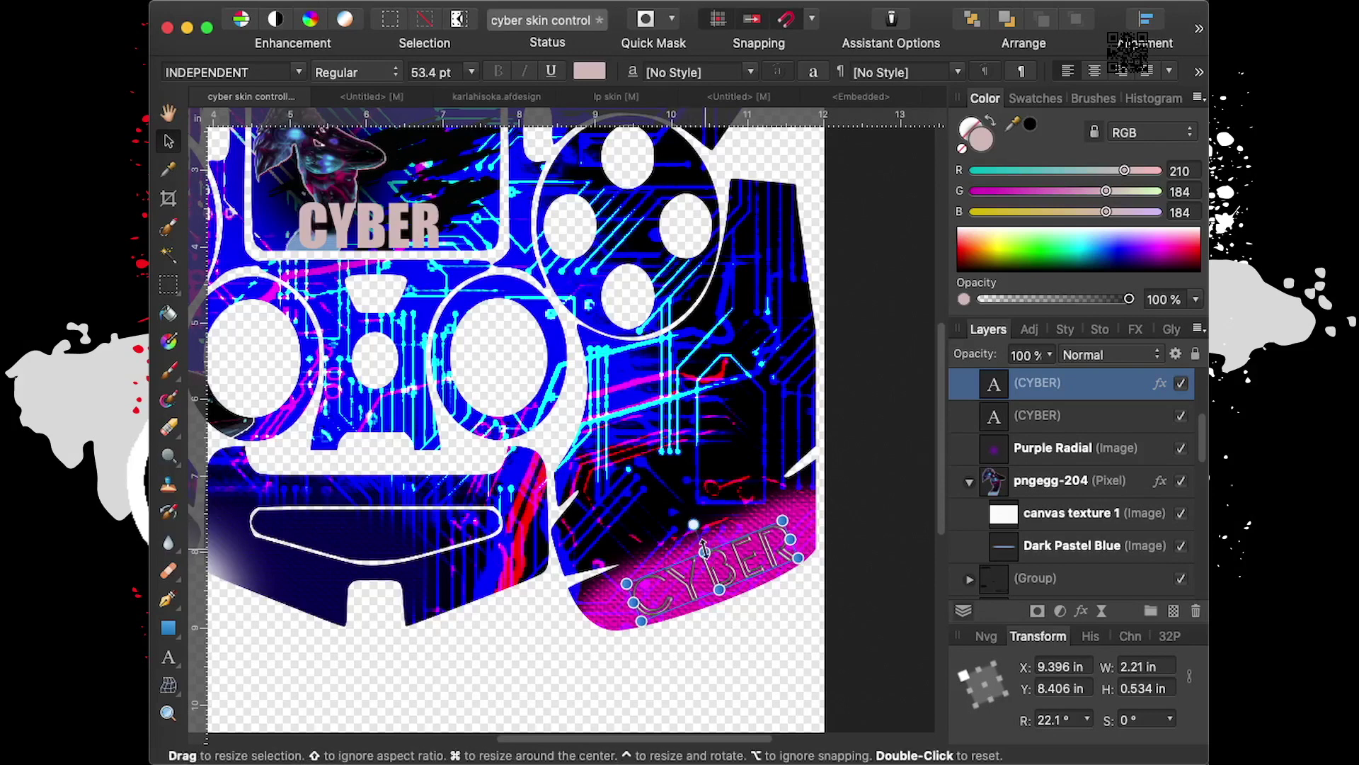
drag(732, 569, 732, 565)
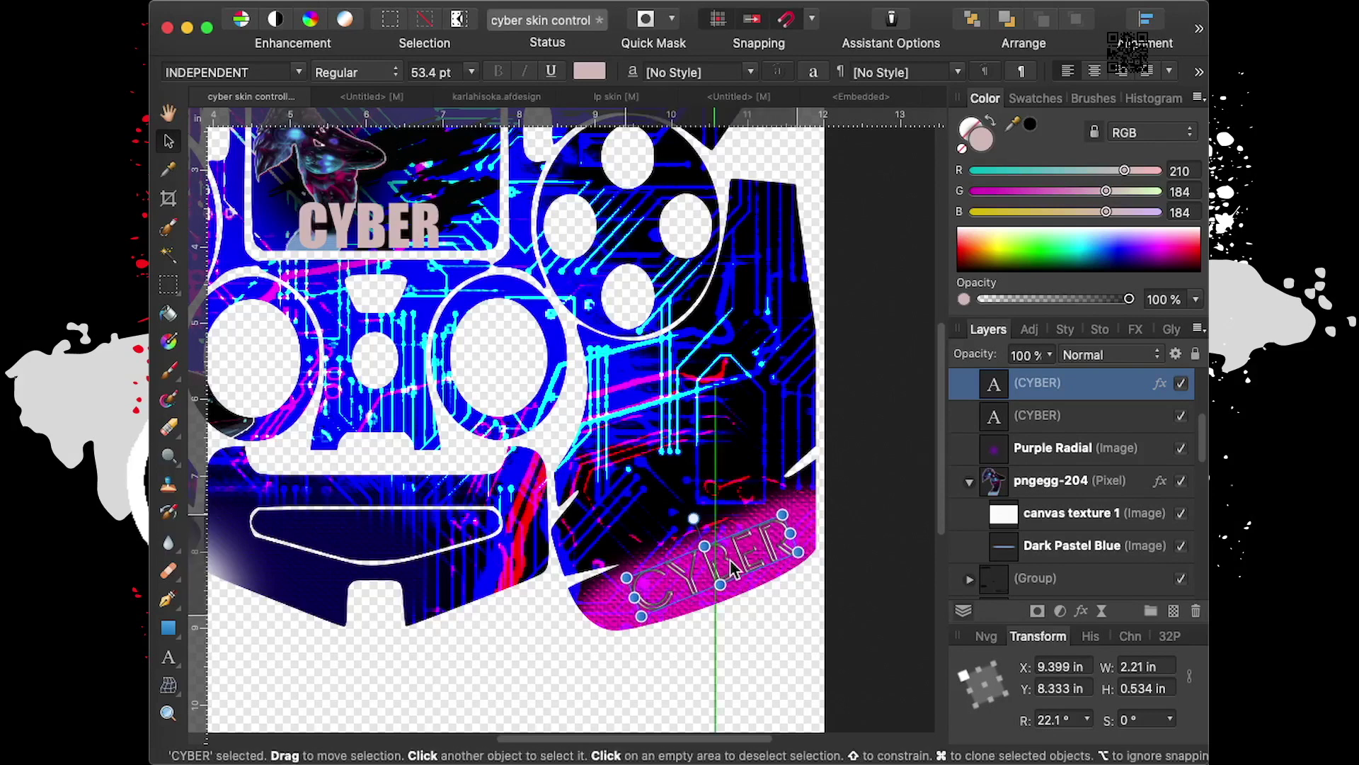
Set the CYBER text layer's blend mode to Lighter Color
click(875, 567)
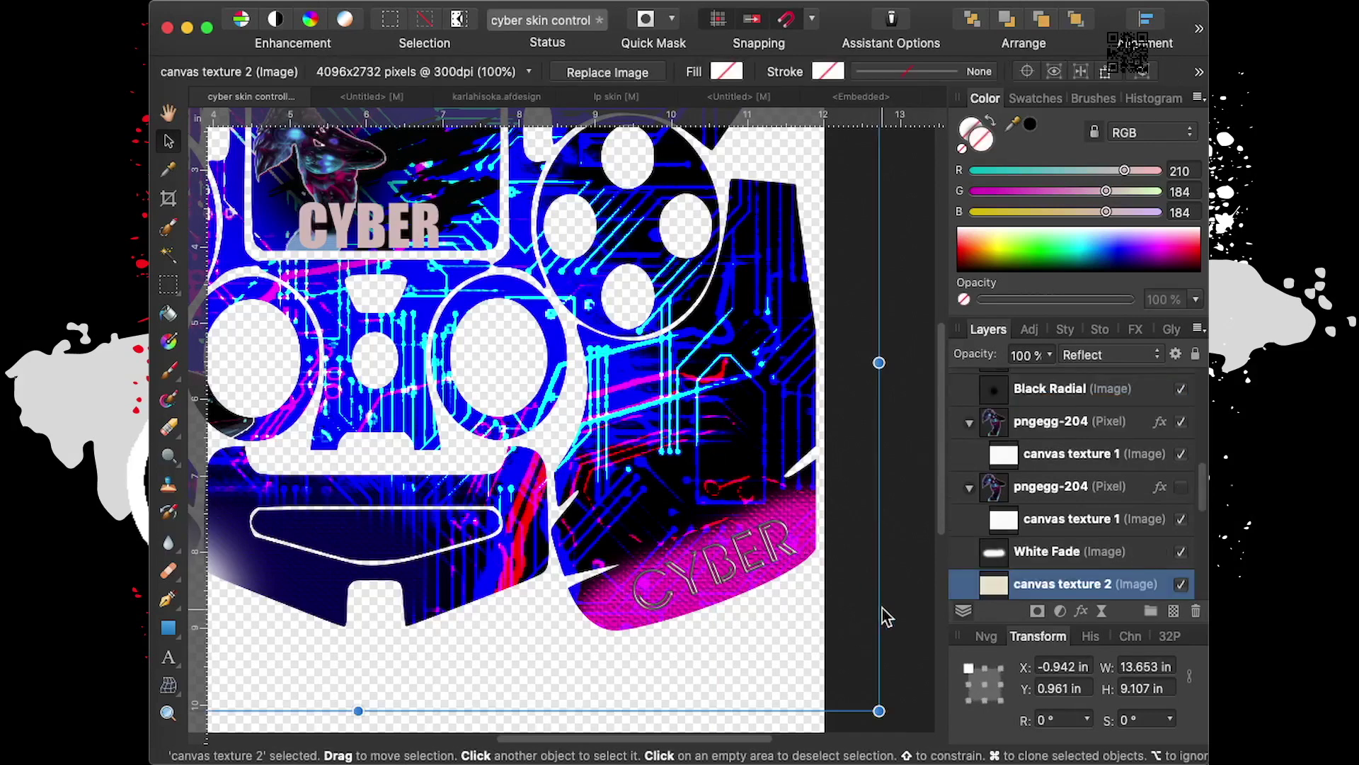
click(861, 477)
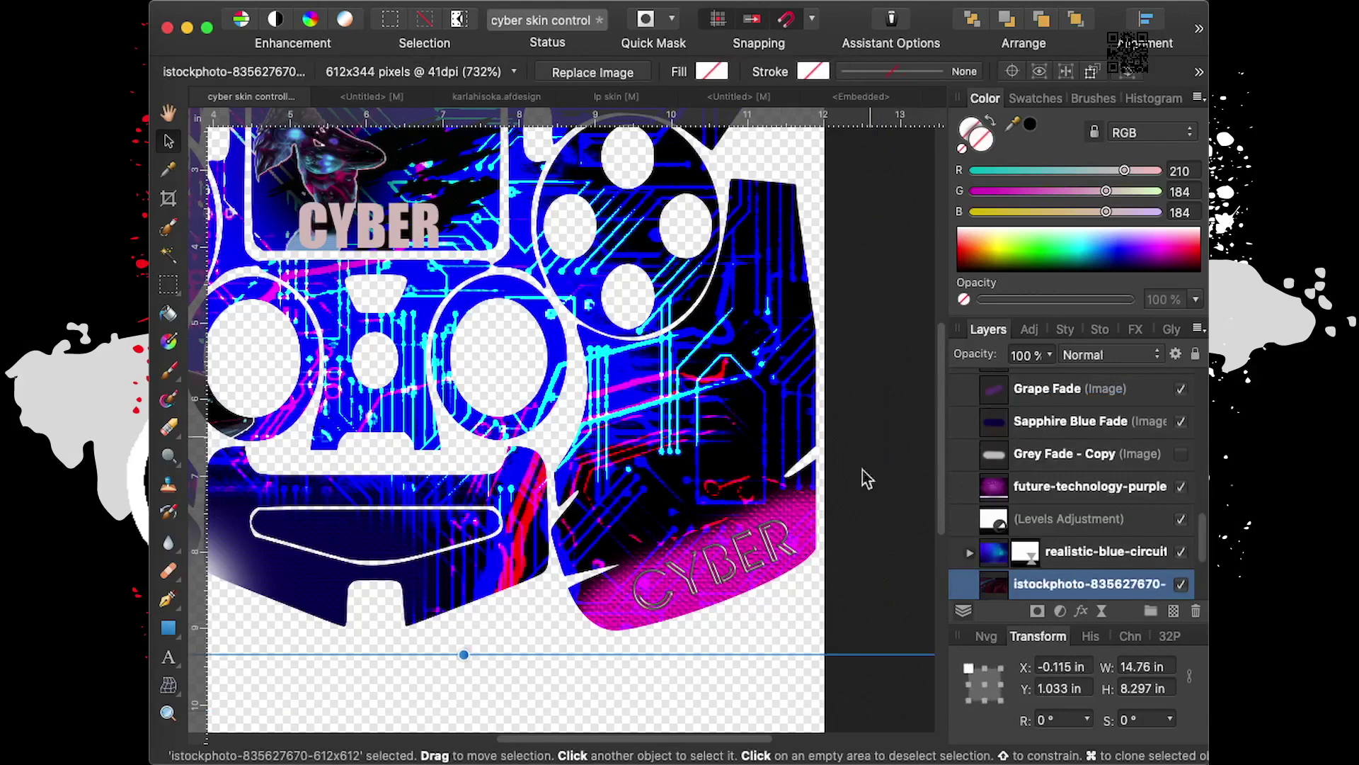
click(673, 686)
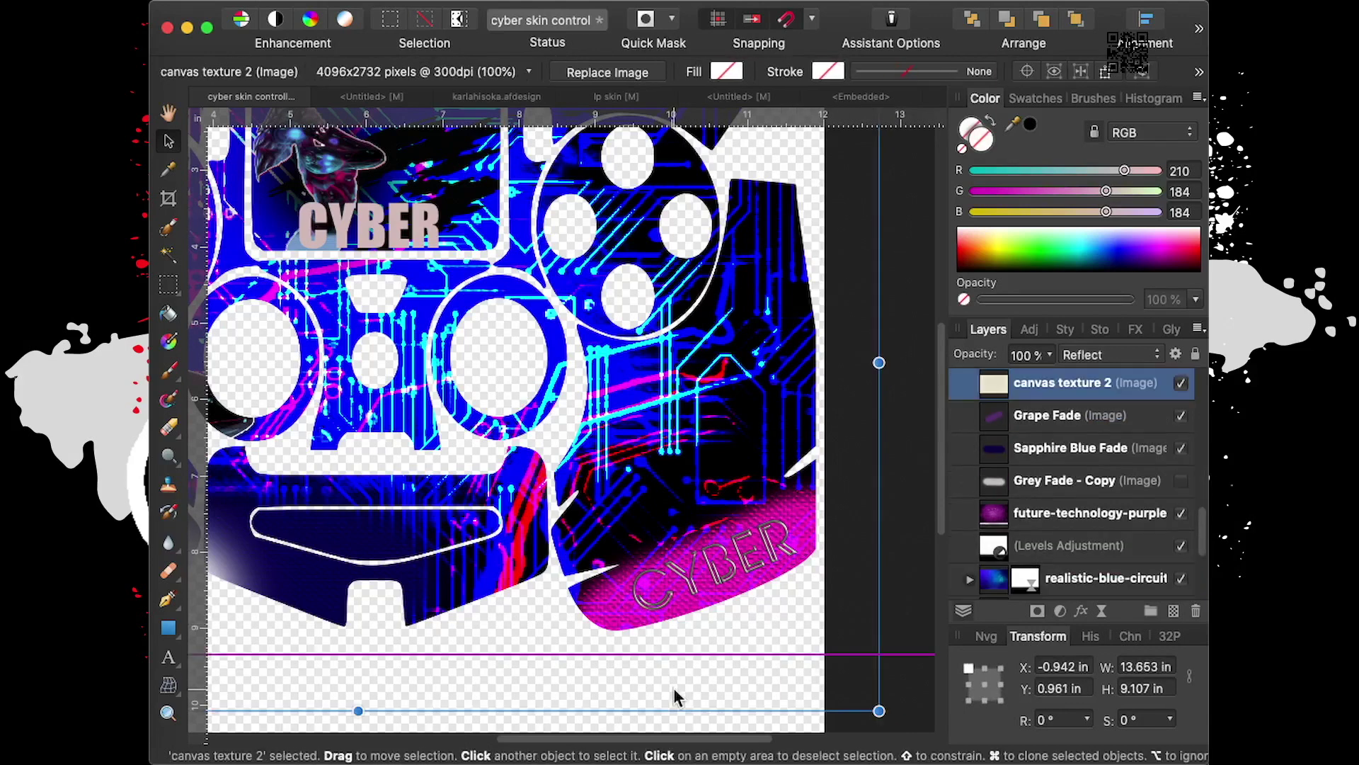
click(737, 567)
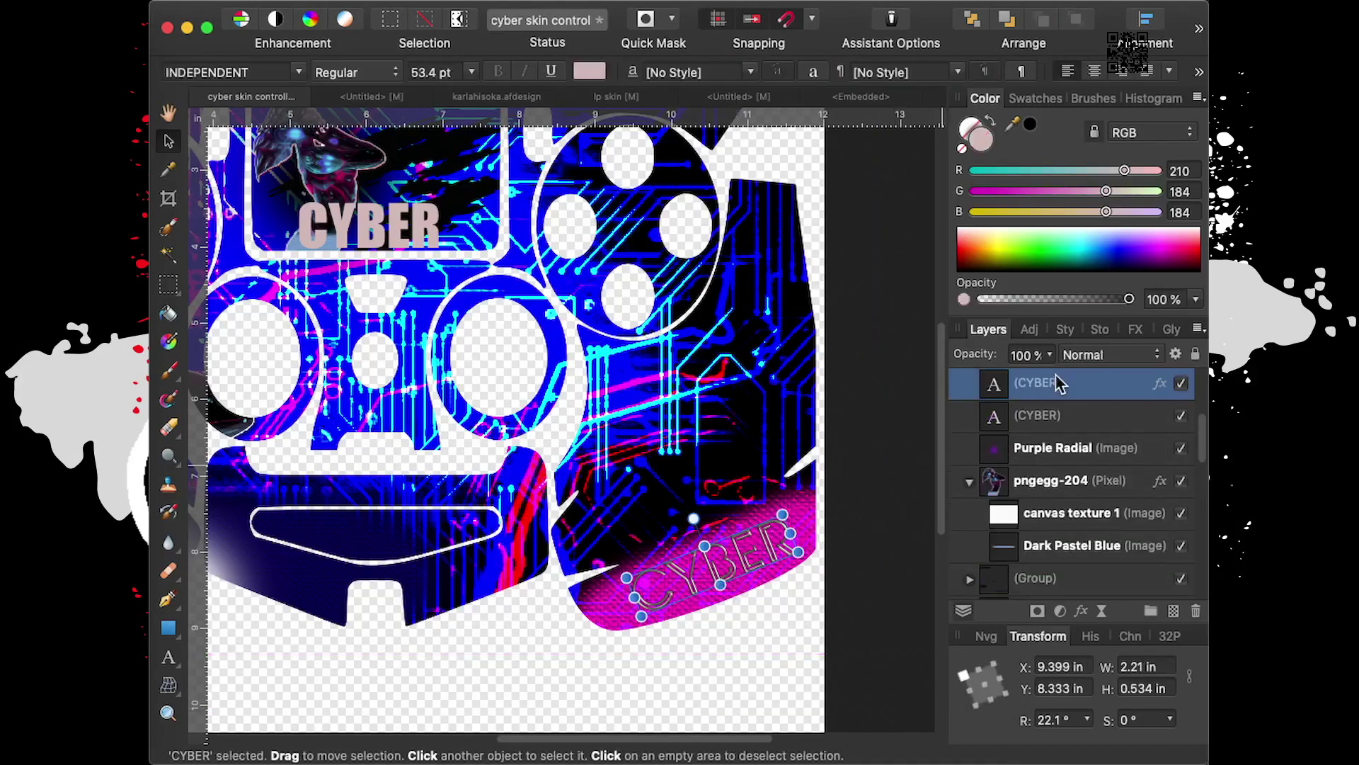
click(1090, 355)
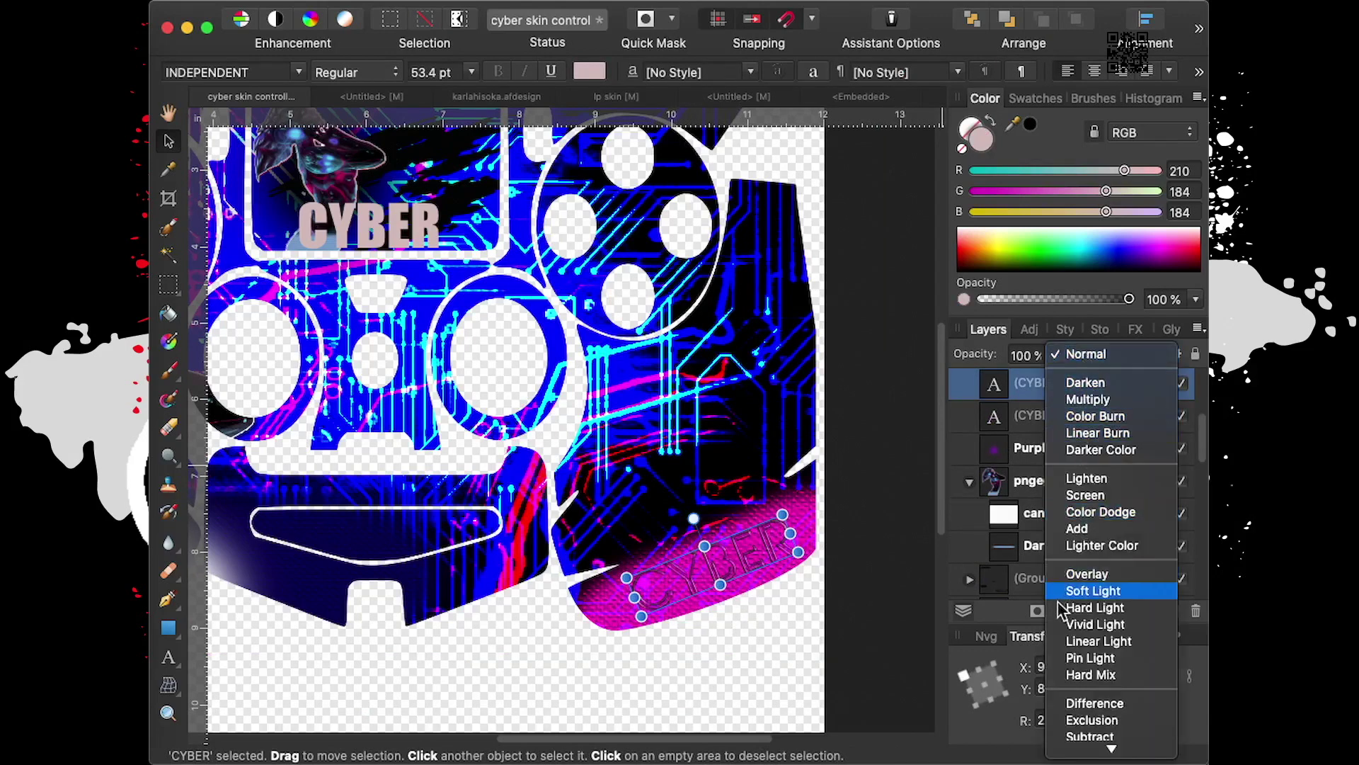
click(1081, 545)
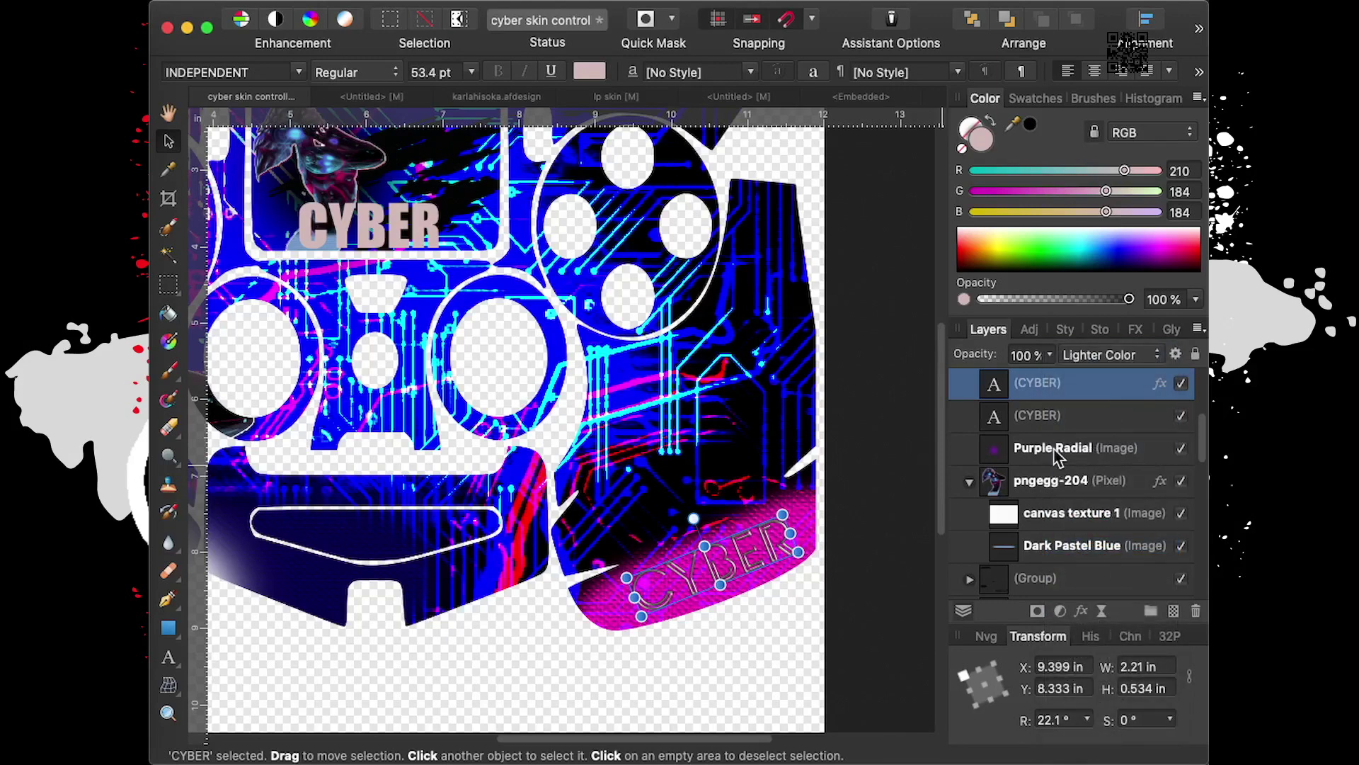
click(1059, 448)
Browse the layer stack, selecting the purple technology image, CYBER and canvas texture 2 layers
scroll(1076, 492, down, 2)
scroll(1076, 492, down, 3)
scroll(1076, 490, down, 3)
scroll(1076, 490, down, 2)
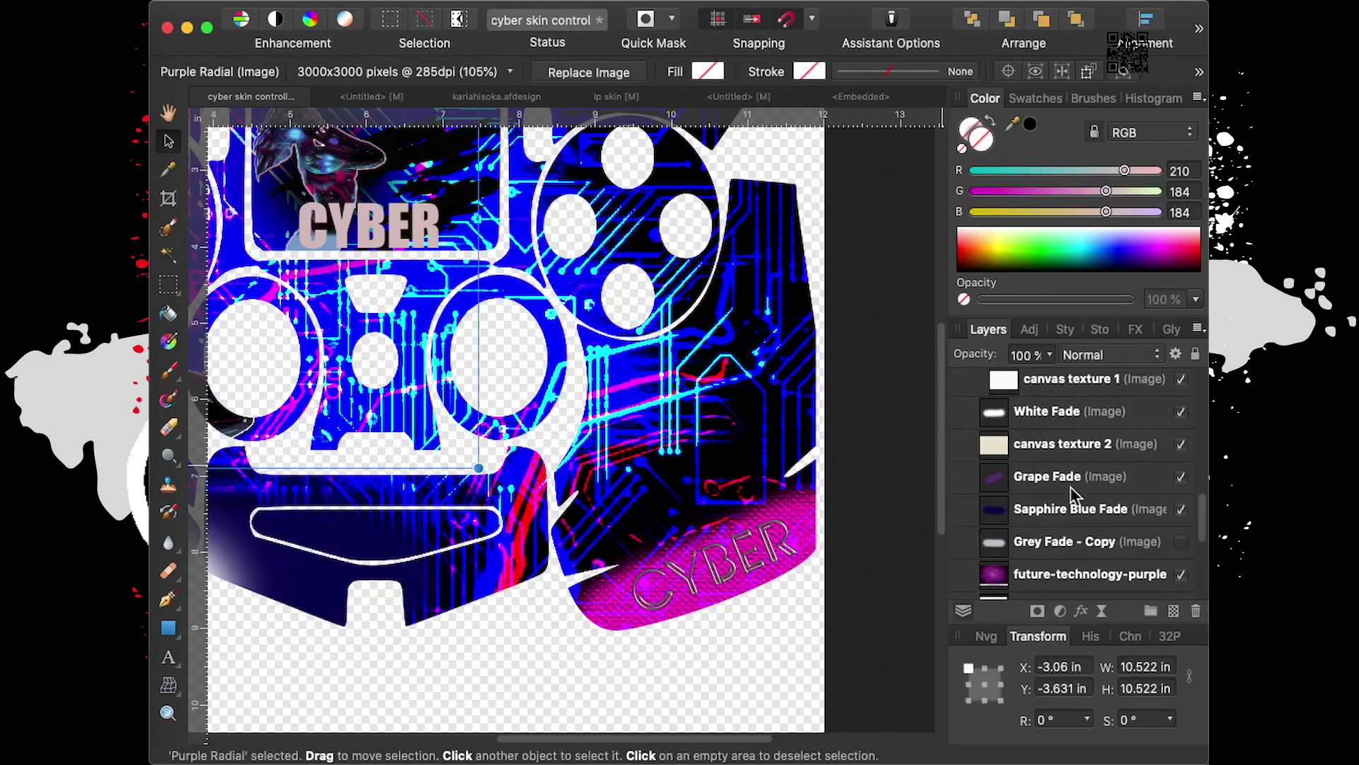
click(1059, 577)
scroll(1068, 517, down, 1)
scroll(1068, 517, down, 5)
scroll(1067, 513, up, 5)
scroll(1067, 510, up, 4)
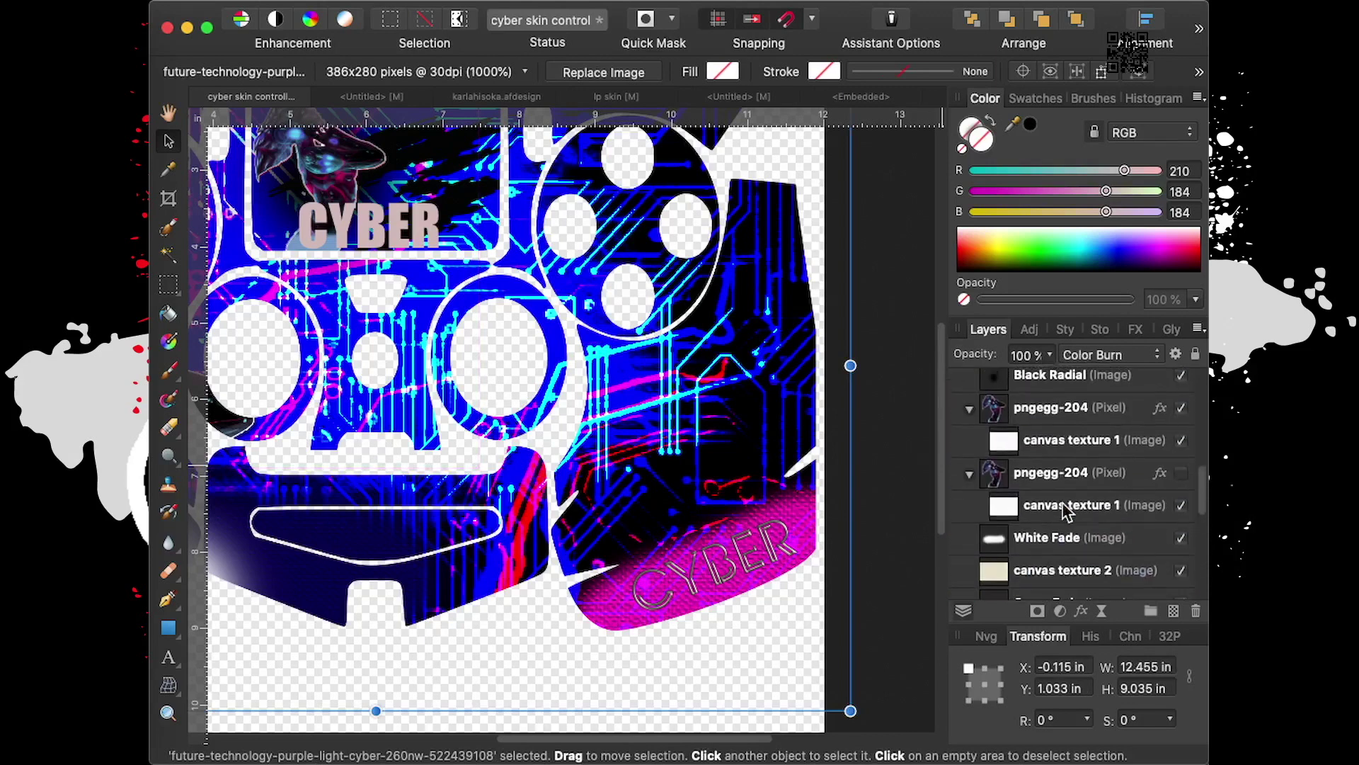
scroll(1066, 508, up, 4)
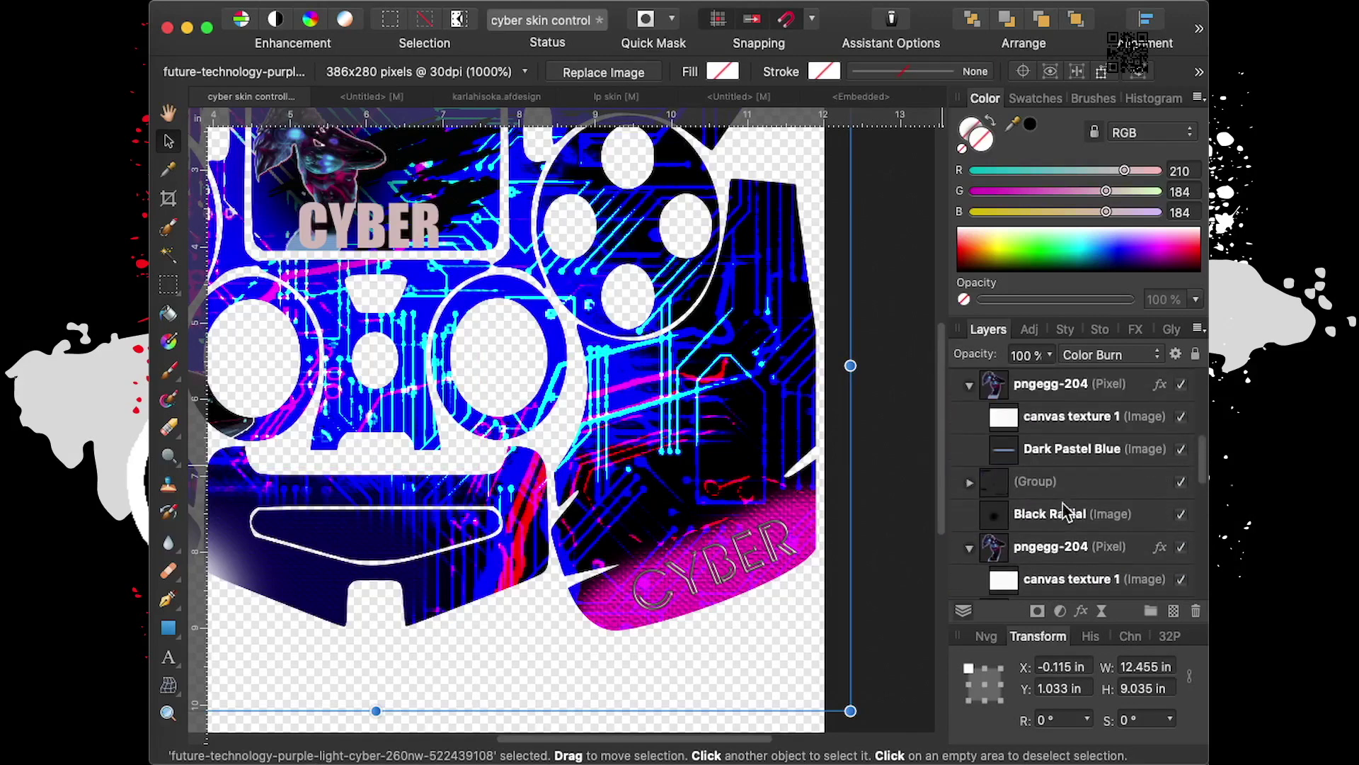
click(810, 542)
click(807, 526)
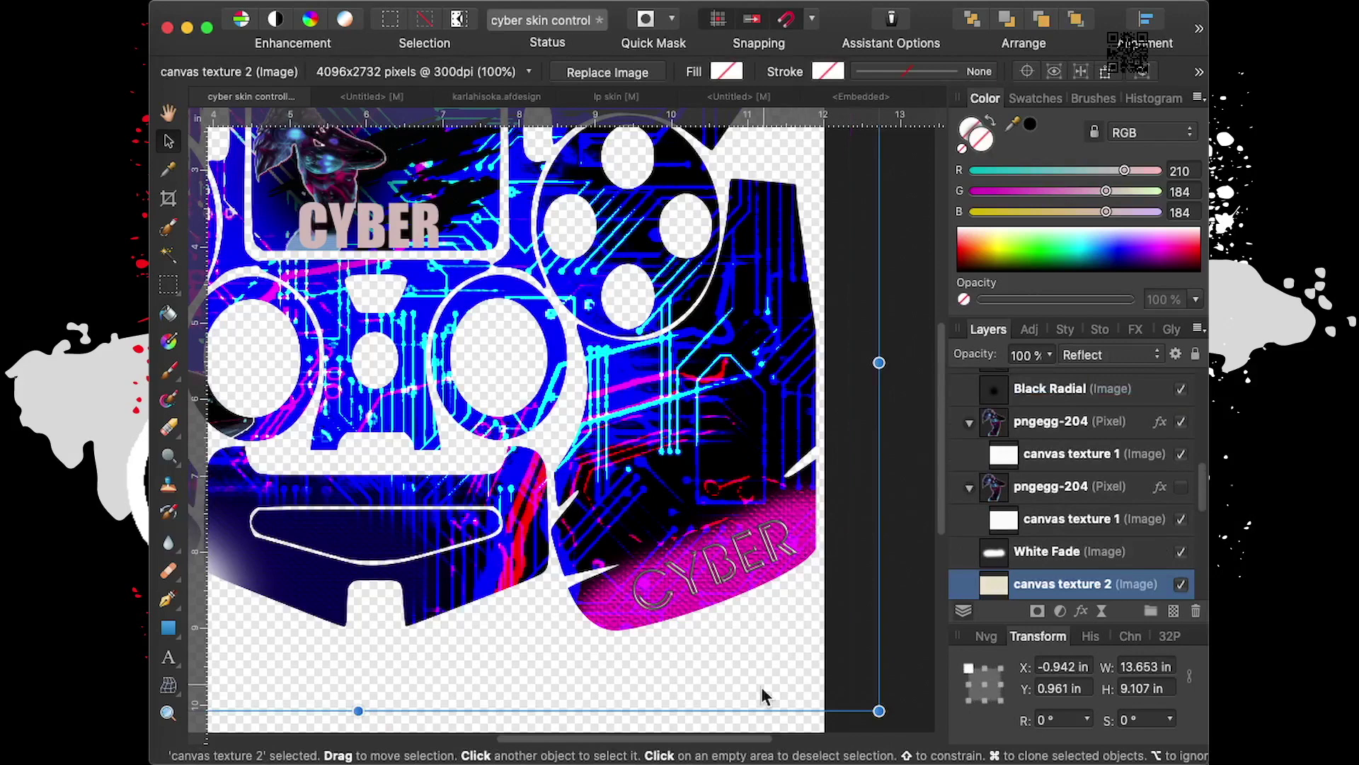
click(740, 736)
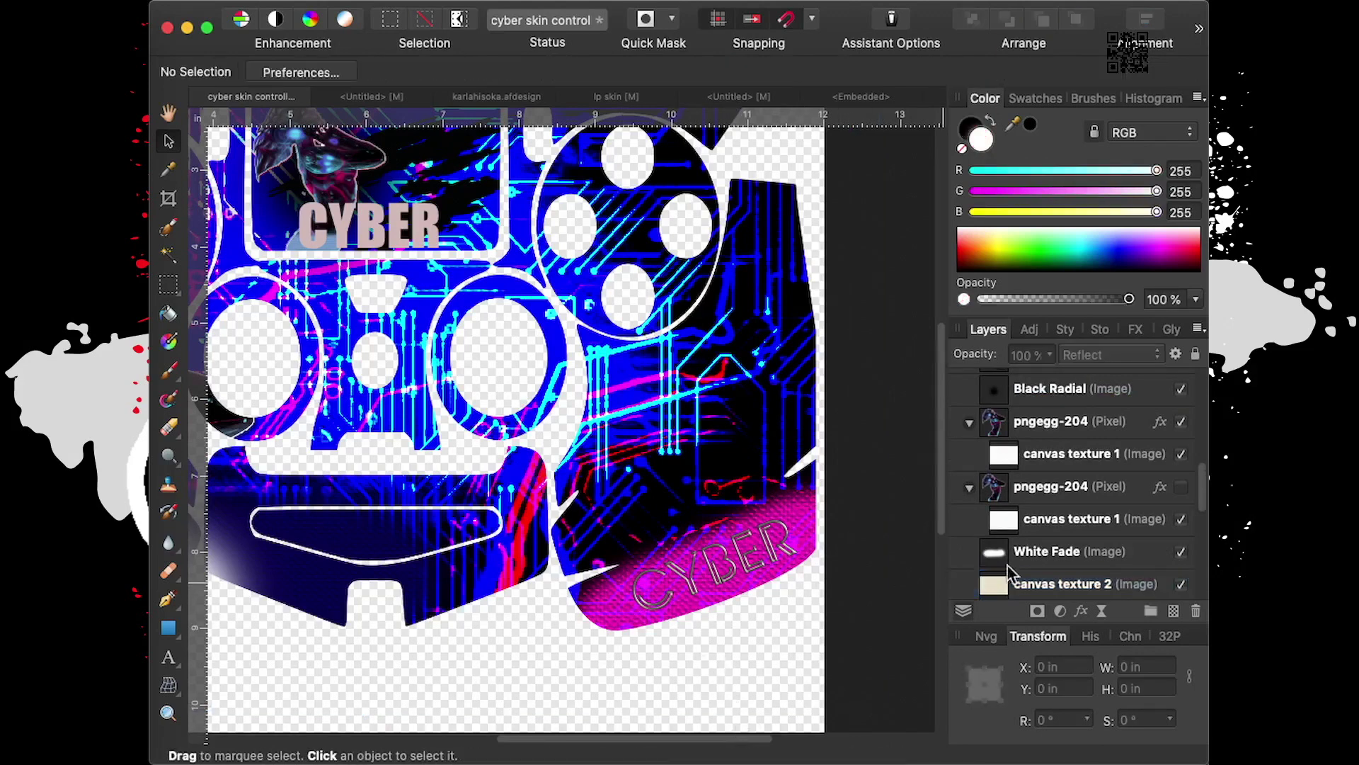
scroll(1046, 529, down, 5)
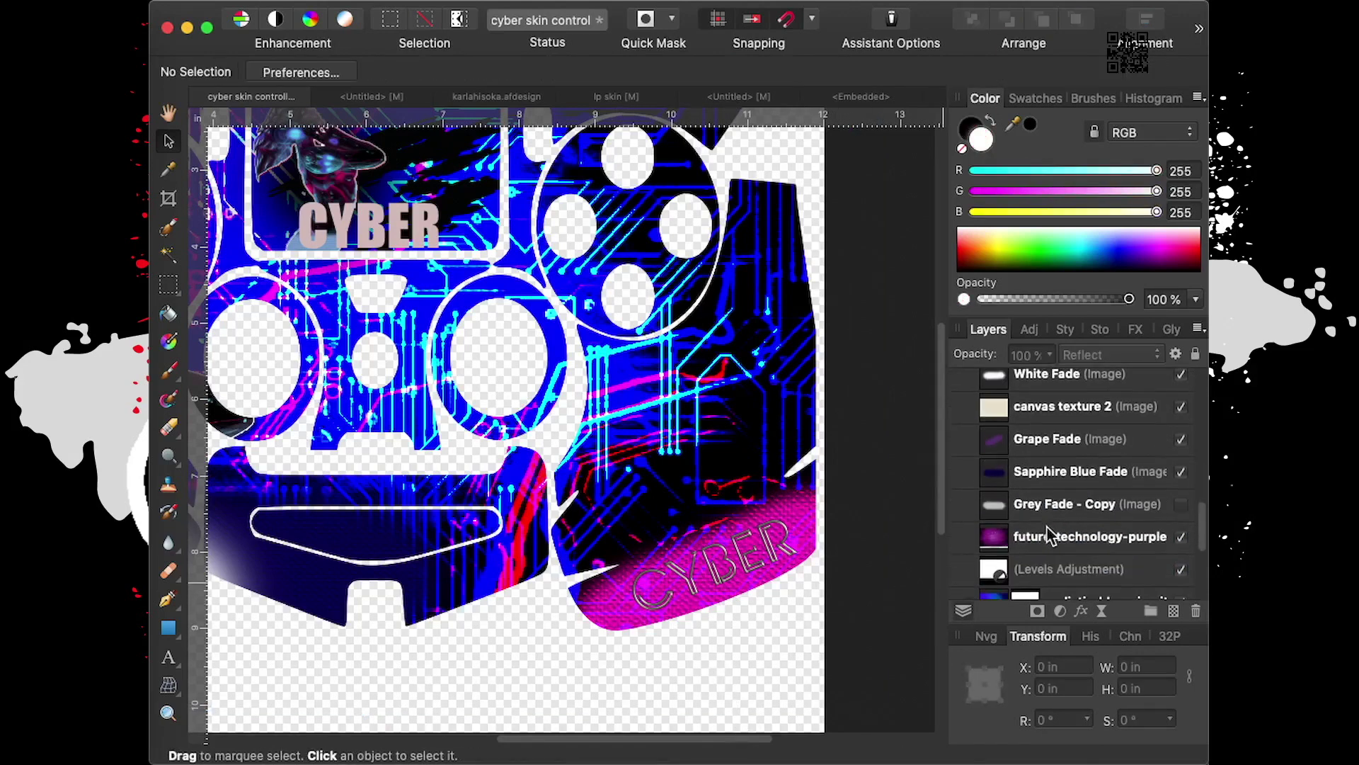
click(1047, 527)
scroll(1049, 513, down, 5)
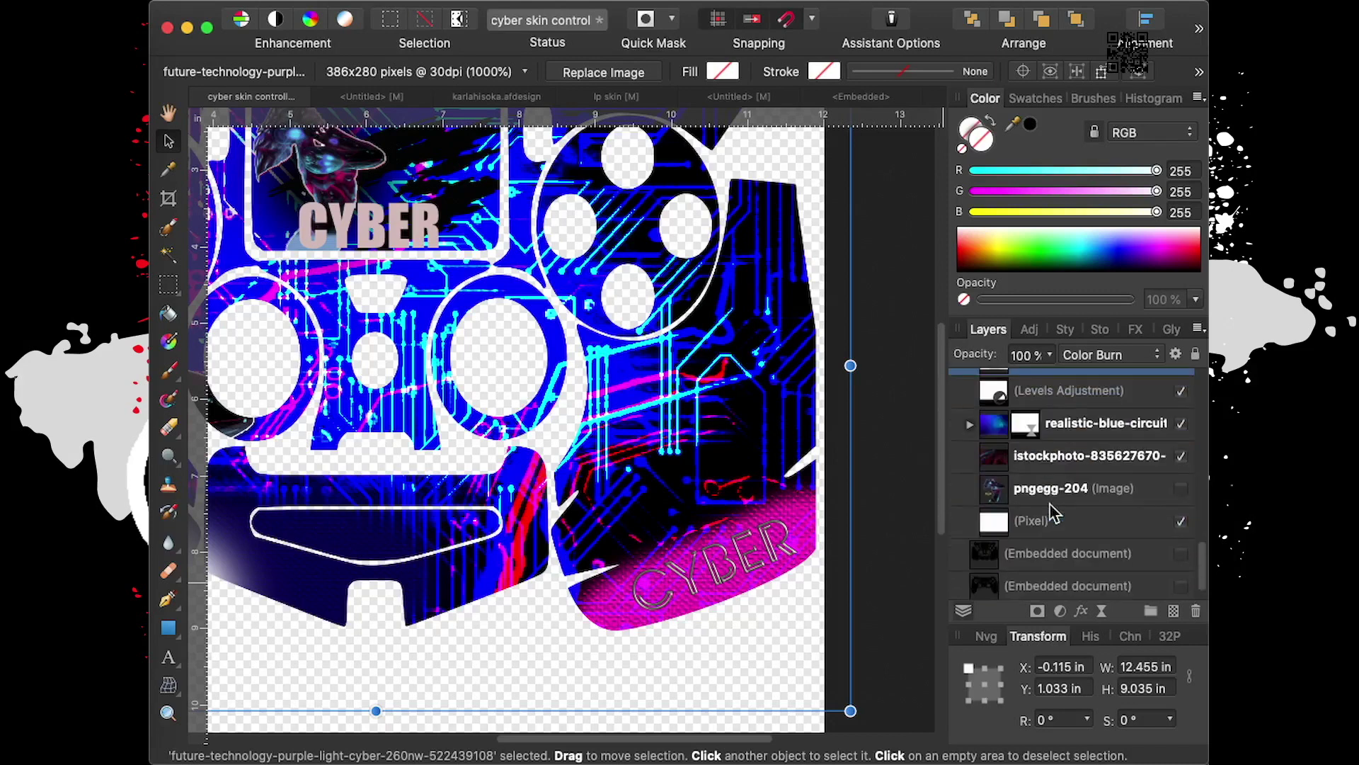
scroll(1053, 512, up, 2)
scroll(1053, 512, up, 2)
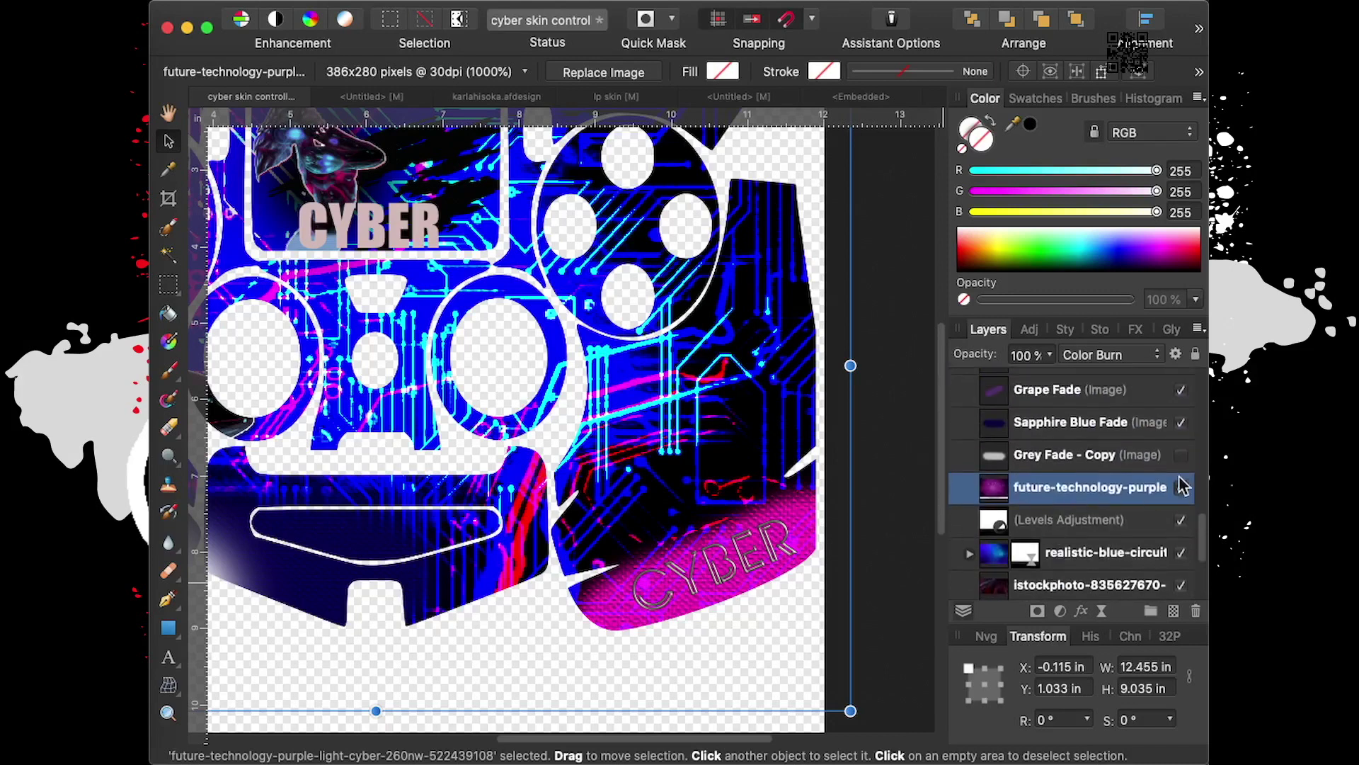
Toggle Grey Fade - Copy's visibility on and off to compare its white fade
click(1163, 454)
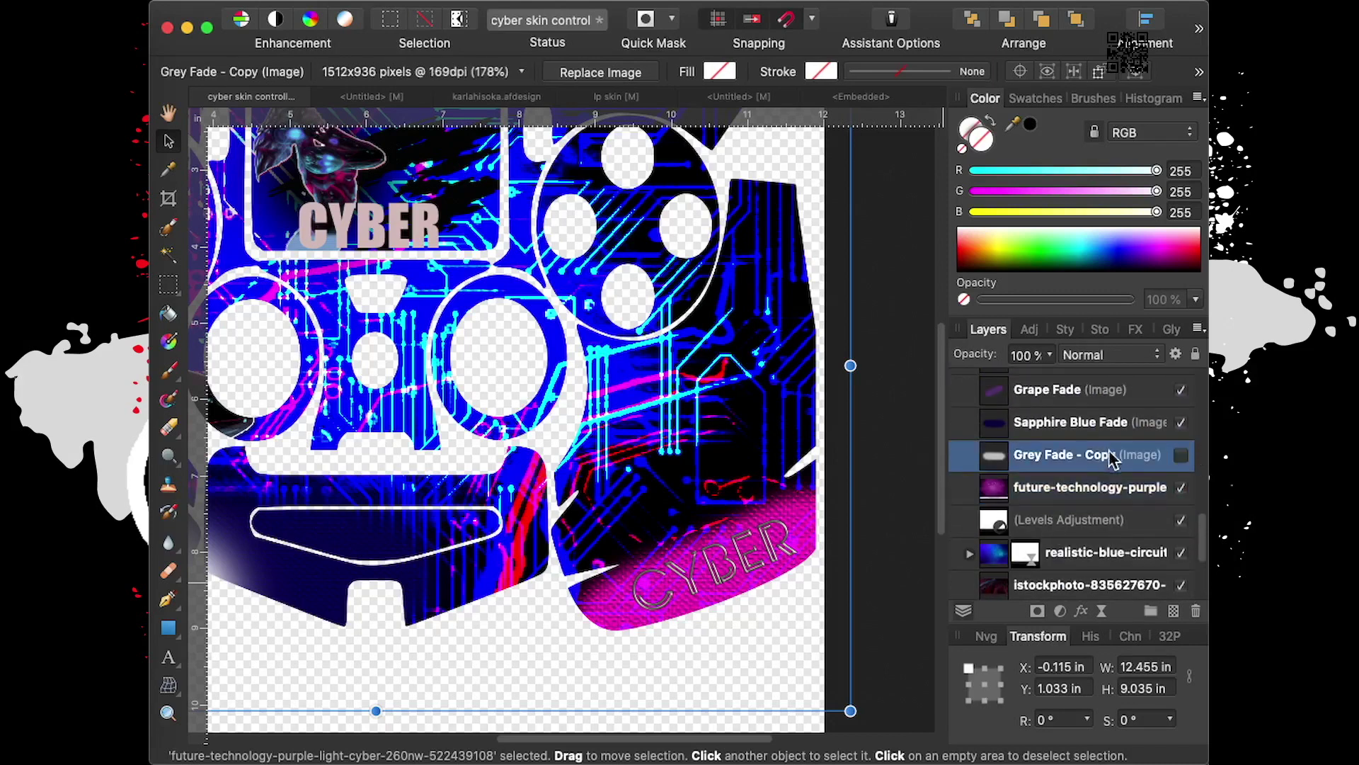
click(1182, 455)
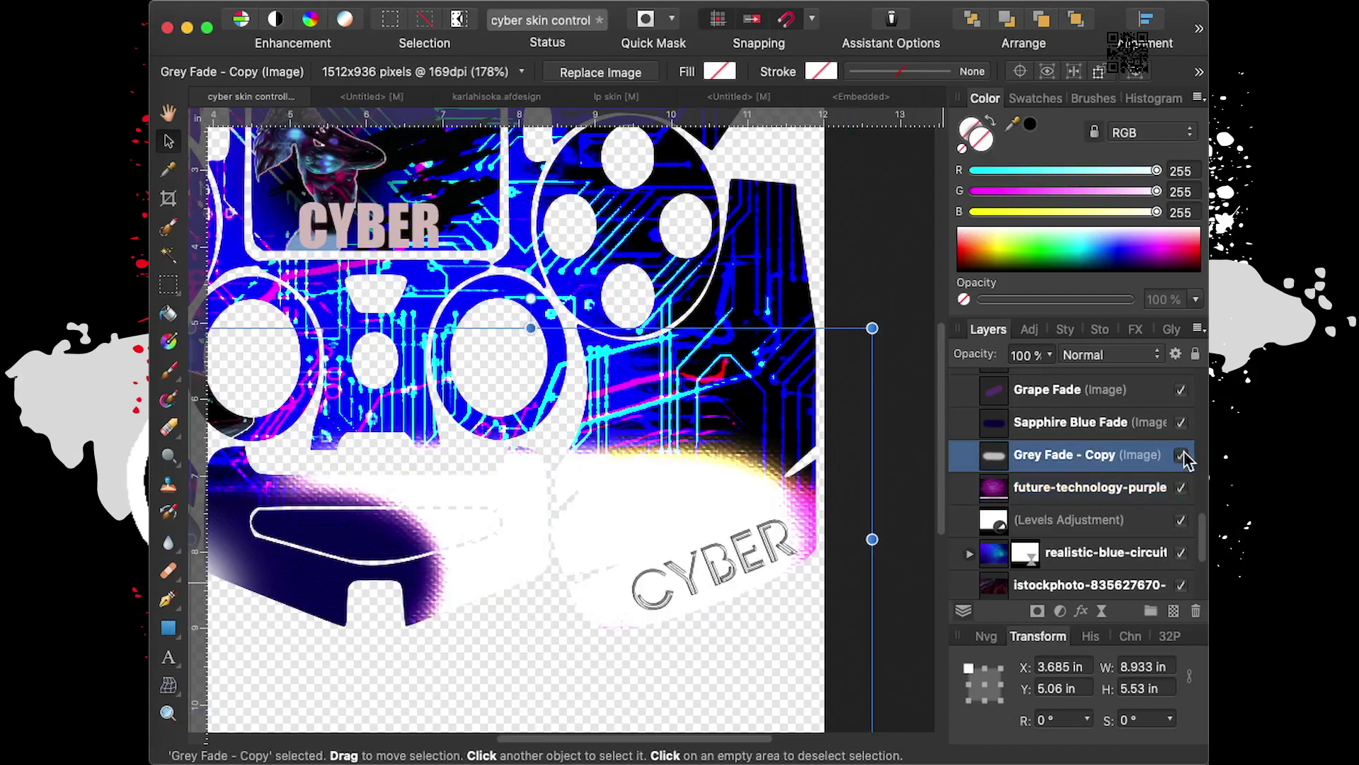
click(1181, 455)
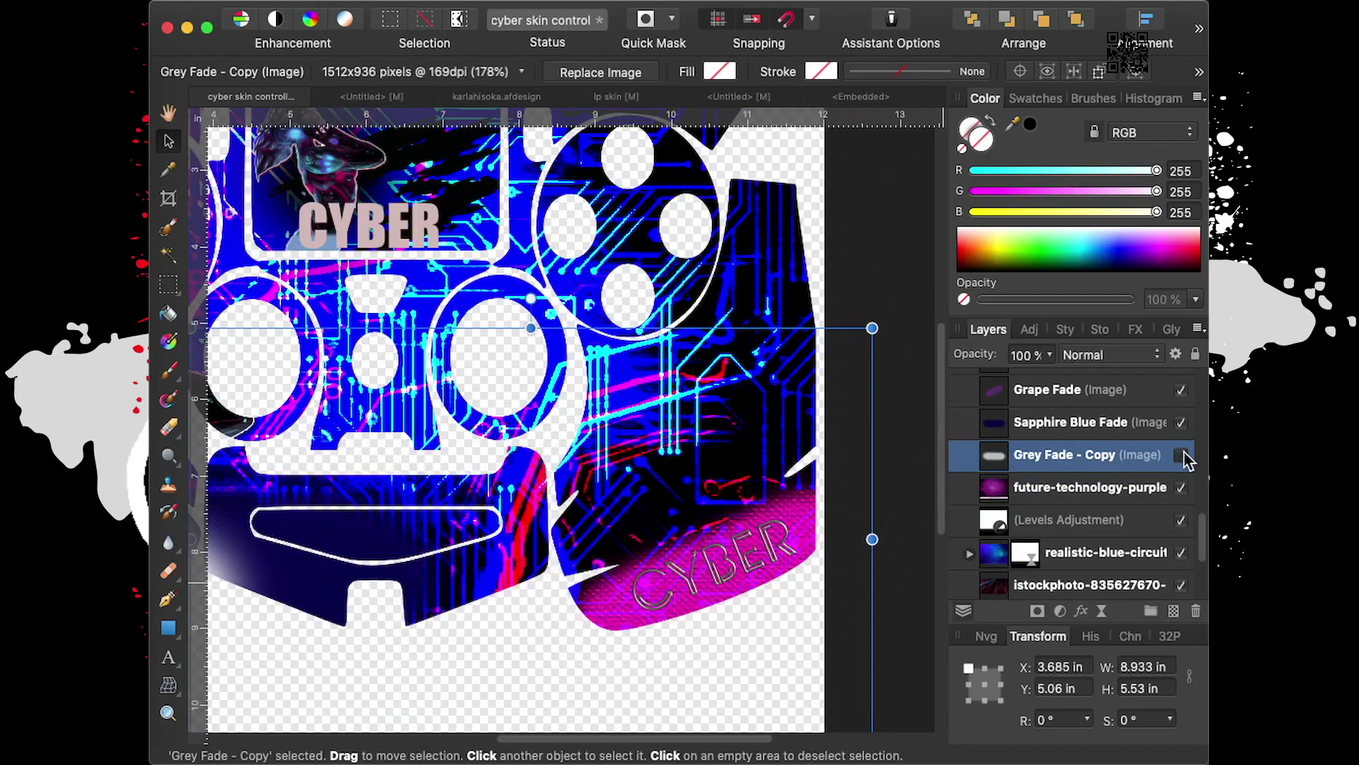
click(1181, 455)
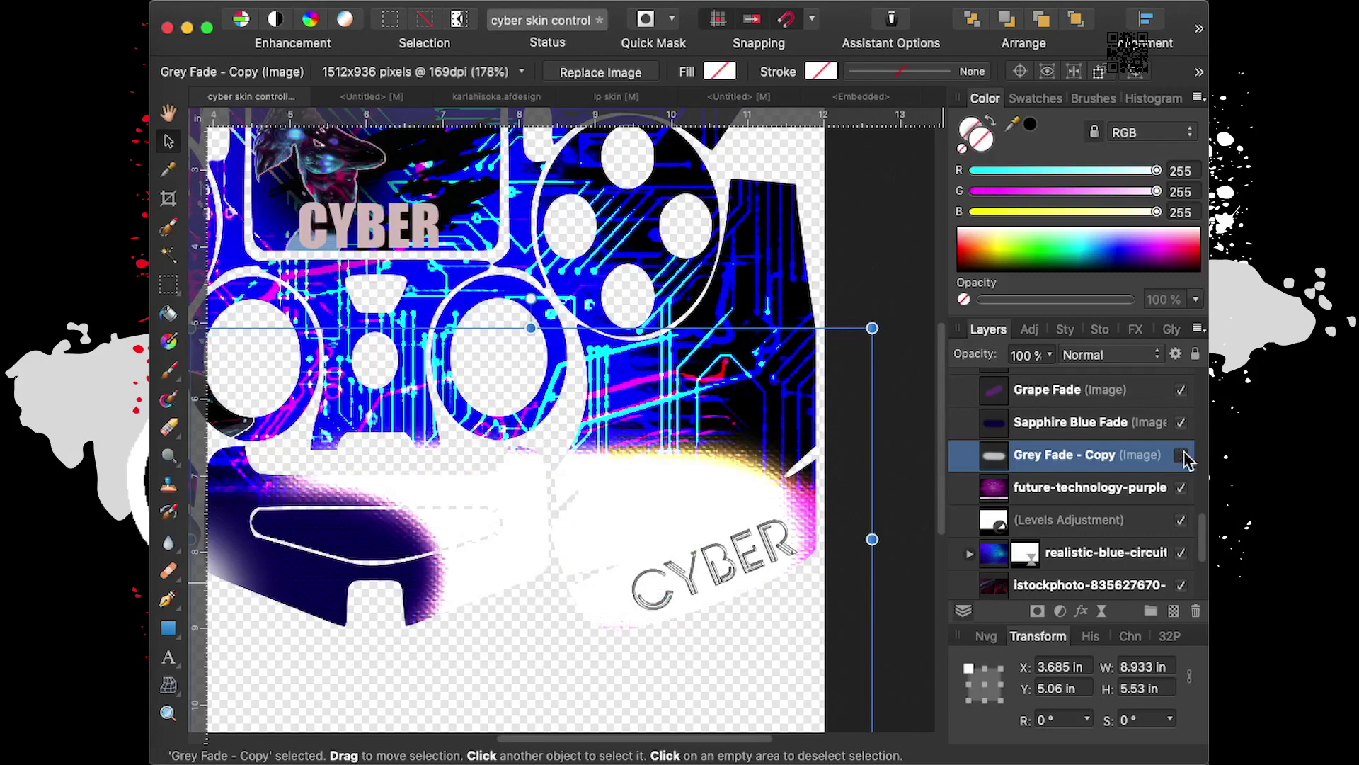
click(1181, 455)
Drag Grey Fade - Copy up the stack between the two CYBER text layers
mouse_move(1068, 460)
mouse_down()
mouse_move(1045, 408)
mouse_move(1048, 423)
mouse_up()
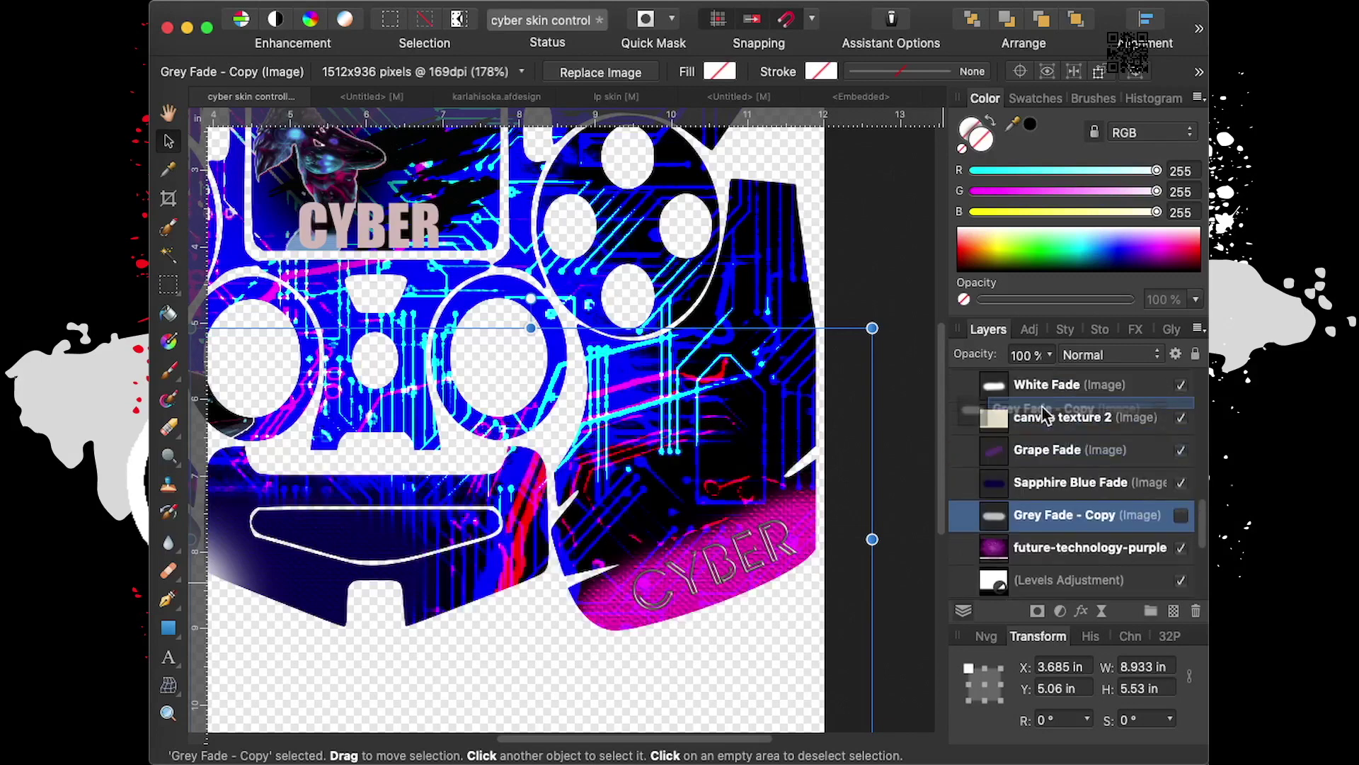
drag(1047, 423, 1049, 425)
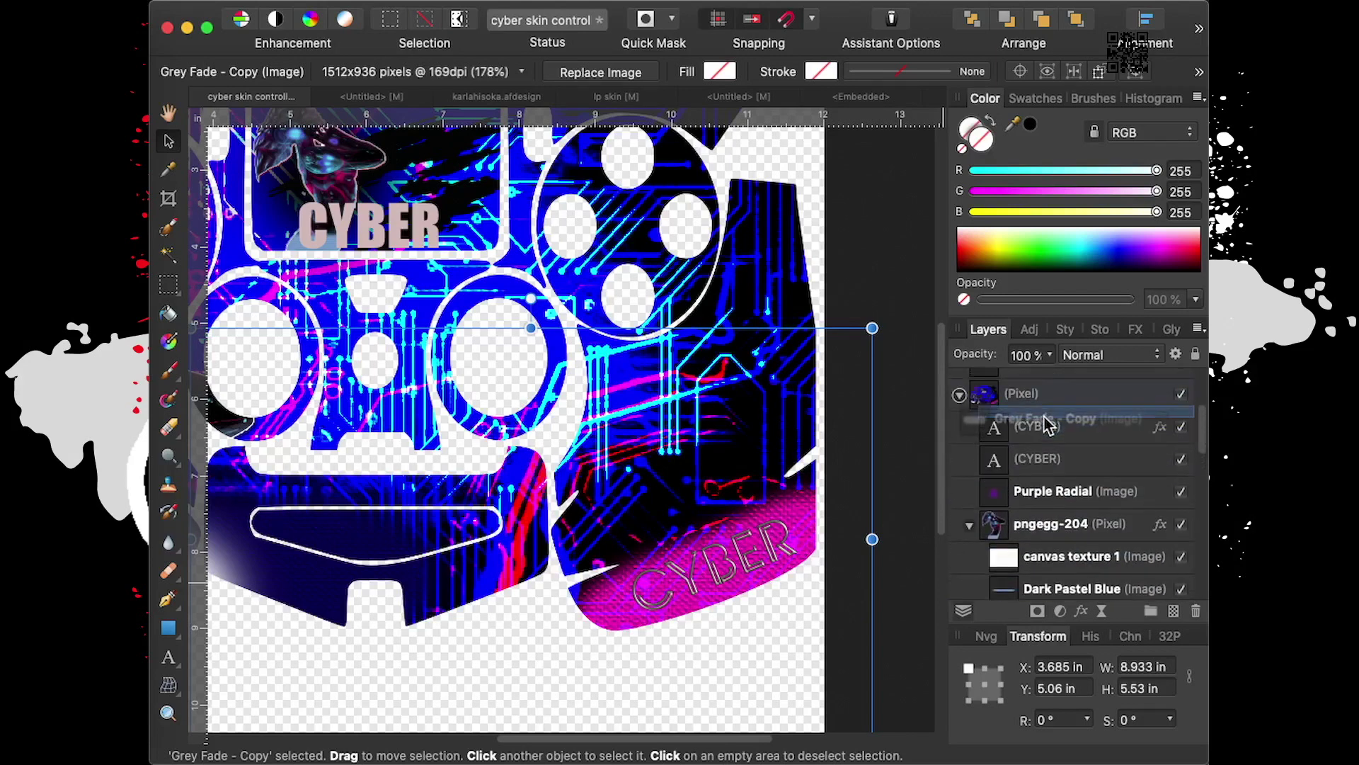
drag(1047, 424, 1048, 451)
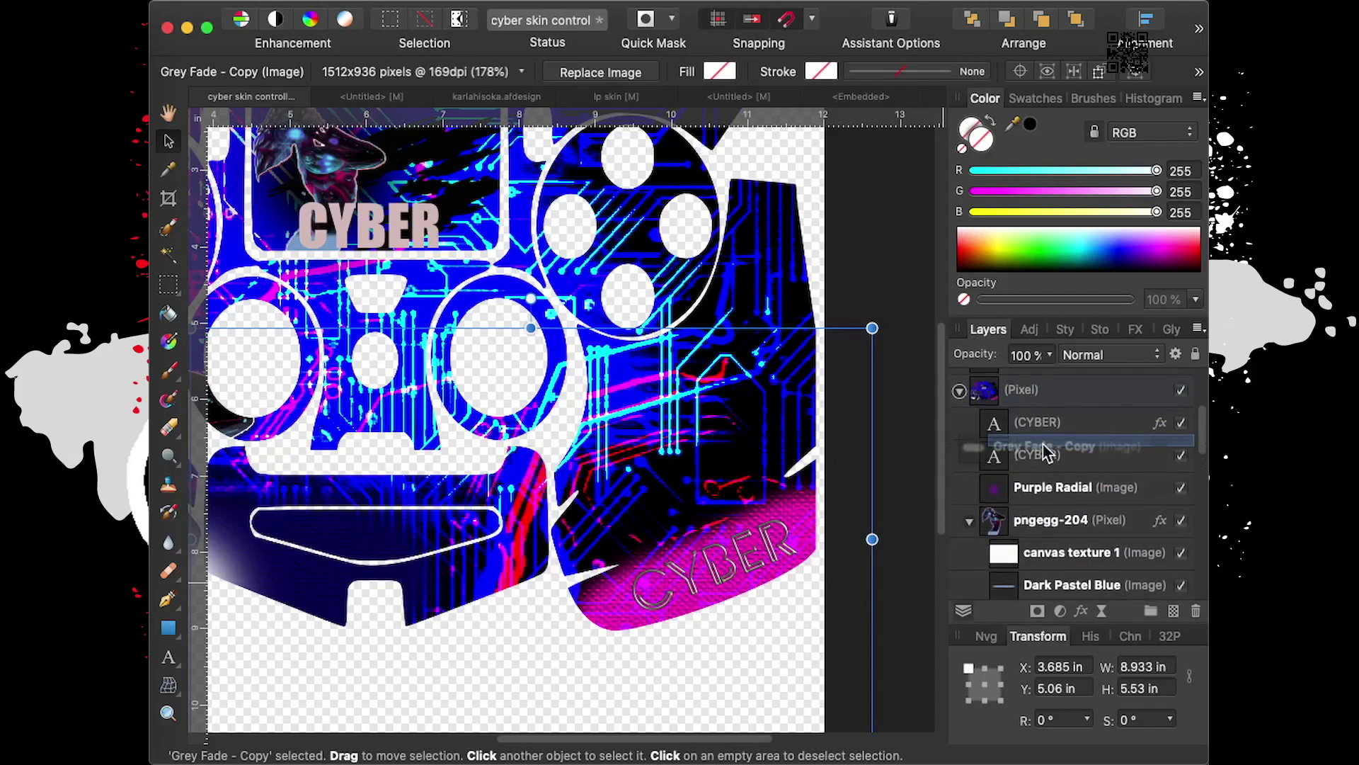
drag(1048, 448, 1052, 444)
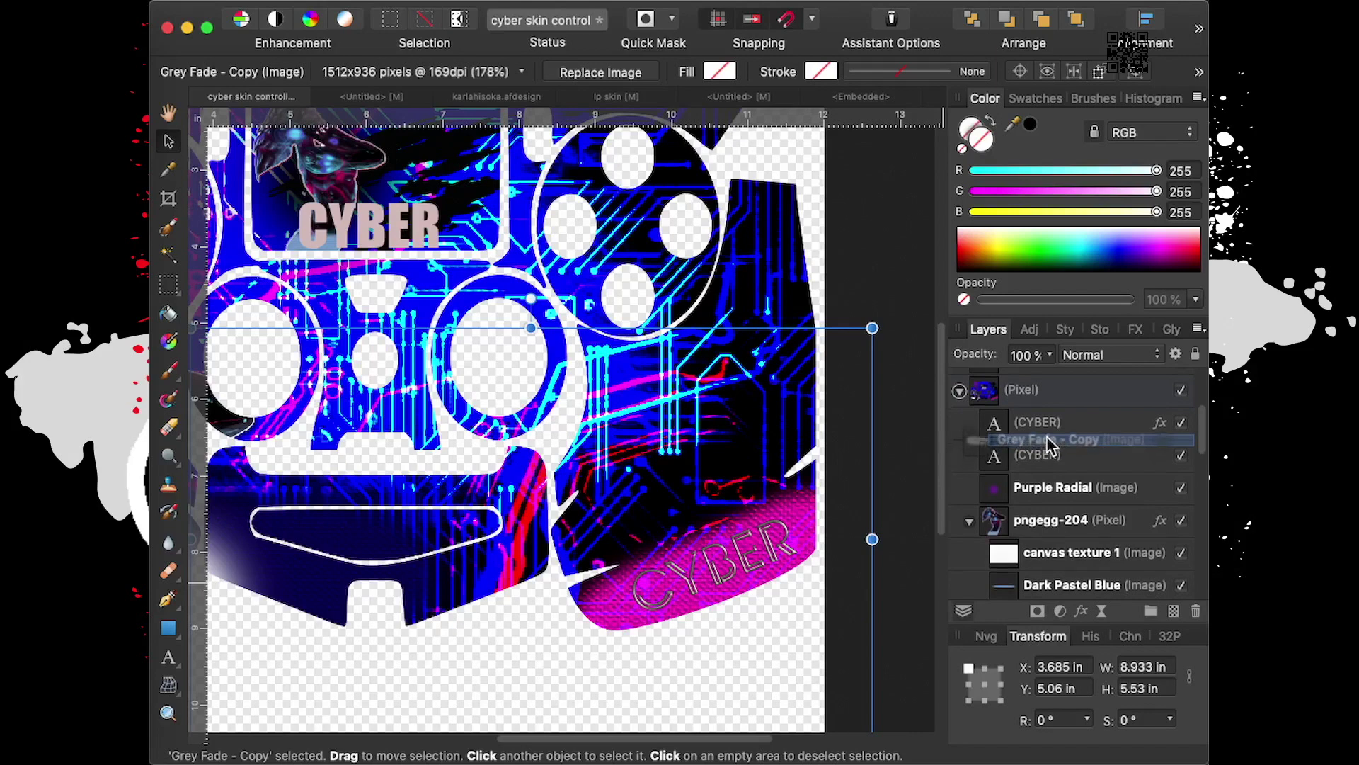
mouse_move(1052, 444)
mouse_down()
mouse_move(1050, 410)
mouse_move(1052, 485)
mouse_up()
Show the grey fade again and shift it down and left on the skin
click(1181, 476)
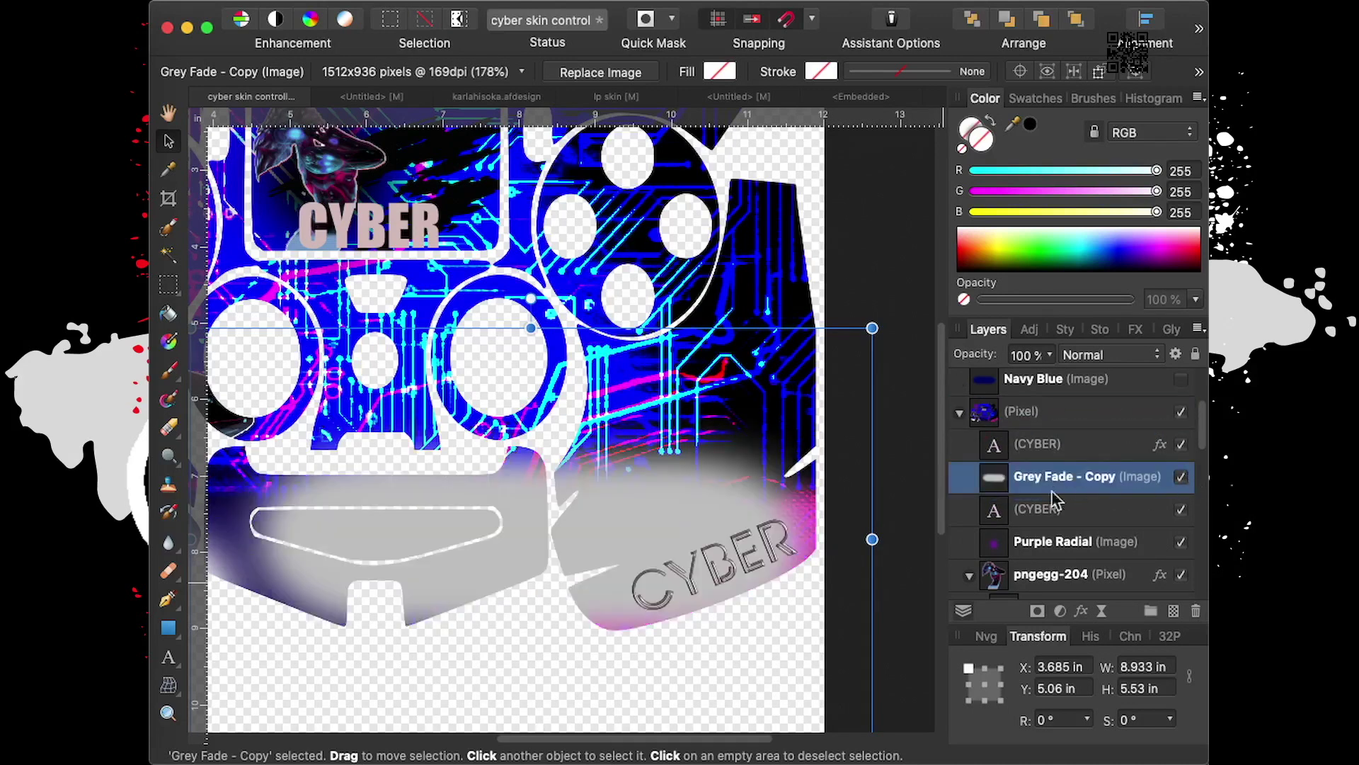
scroll(603, 432, down, 3)
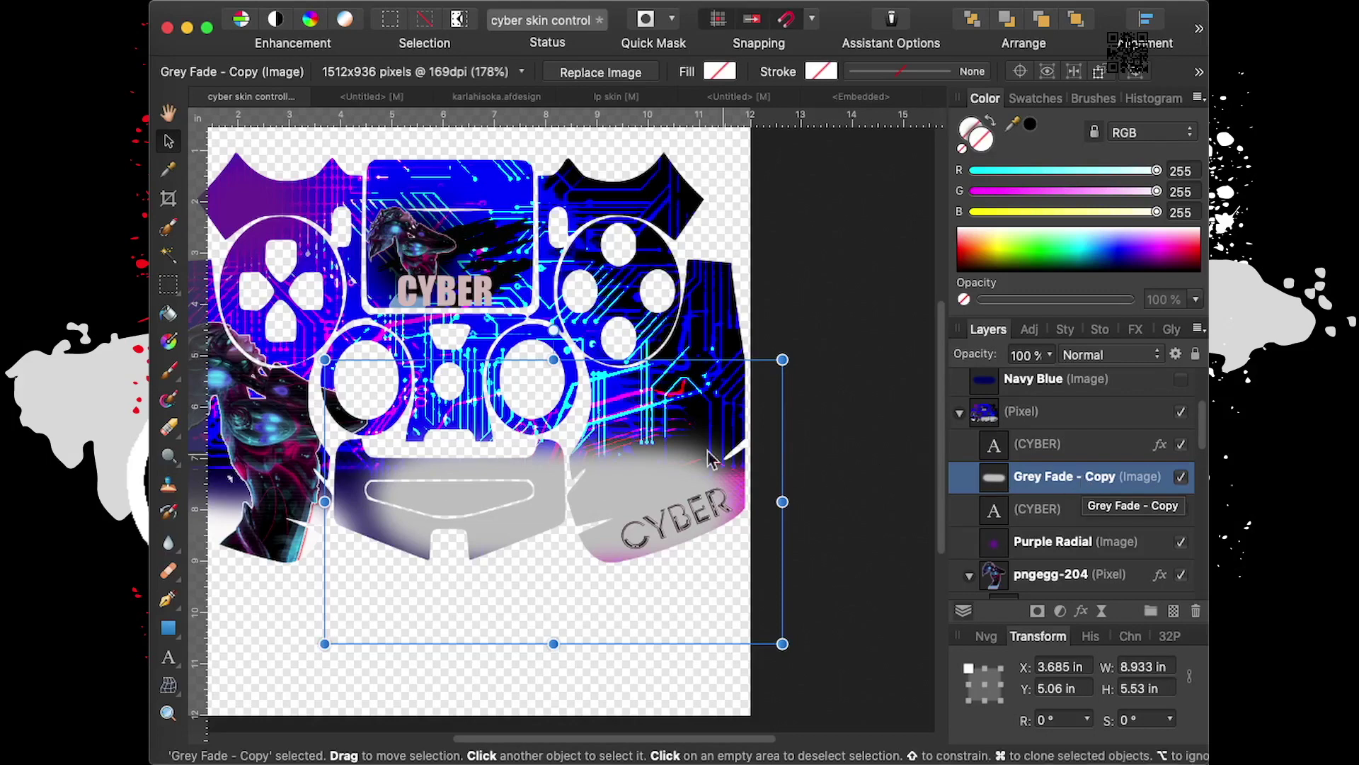
mouse_move(607, 488)
mouse_down()
mouse_move(576, 447)
mouse_move(497, 553)
mouse_move(509, 545)
mouse_up()
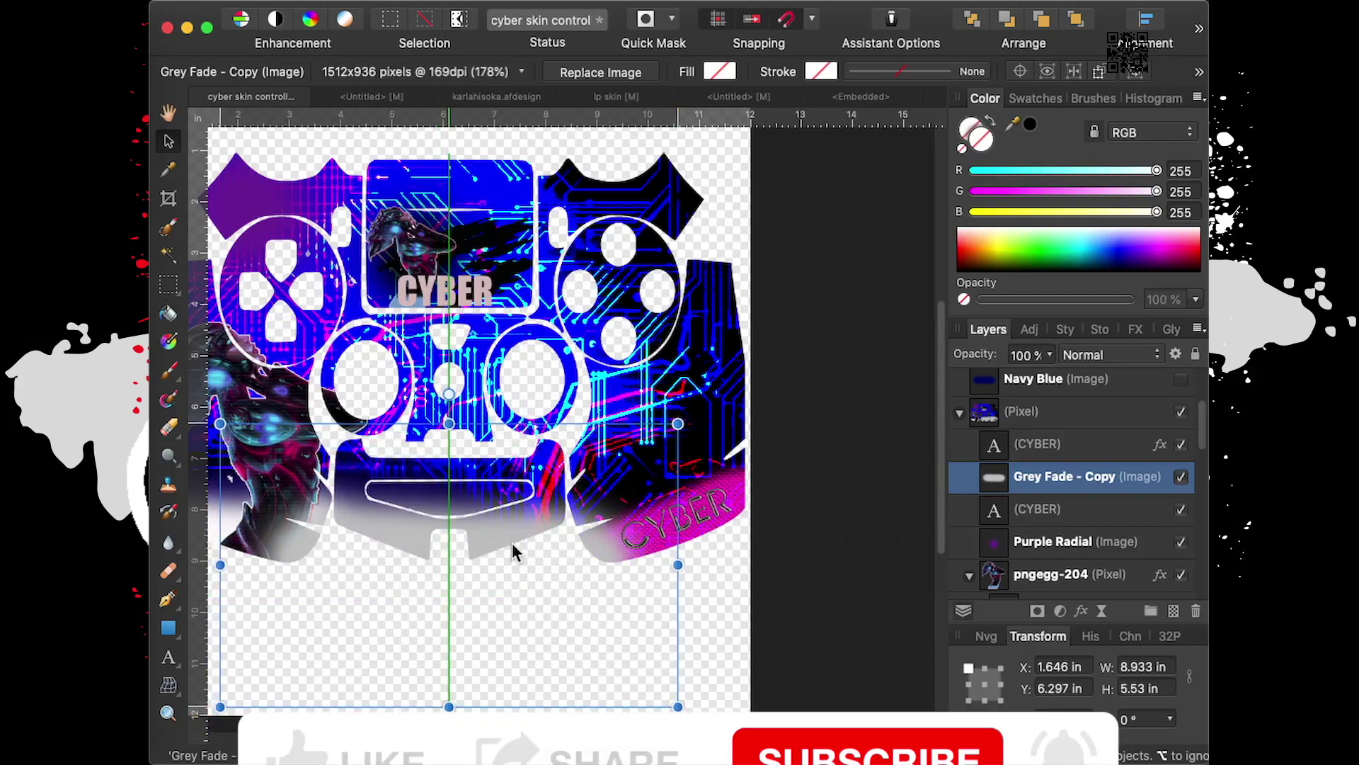
Move the grey fade over the top of the skin and its layer just below White Fade
mouse_move(513, 551)
mouse_down()
mouse_move(672, 336)
mouse_move(645, 190)
mouse_move(651, 240)
mouse_up()
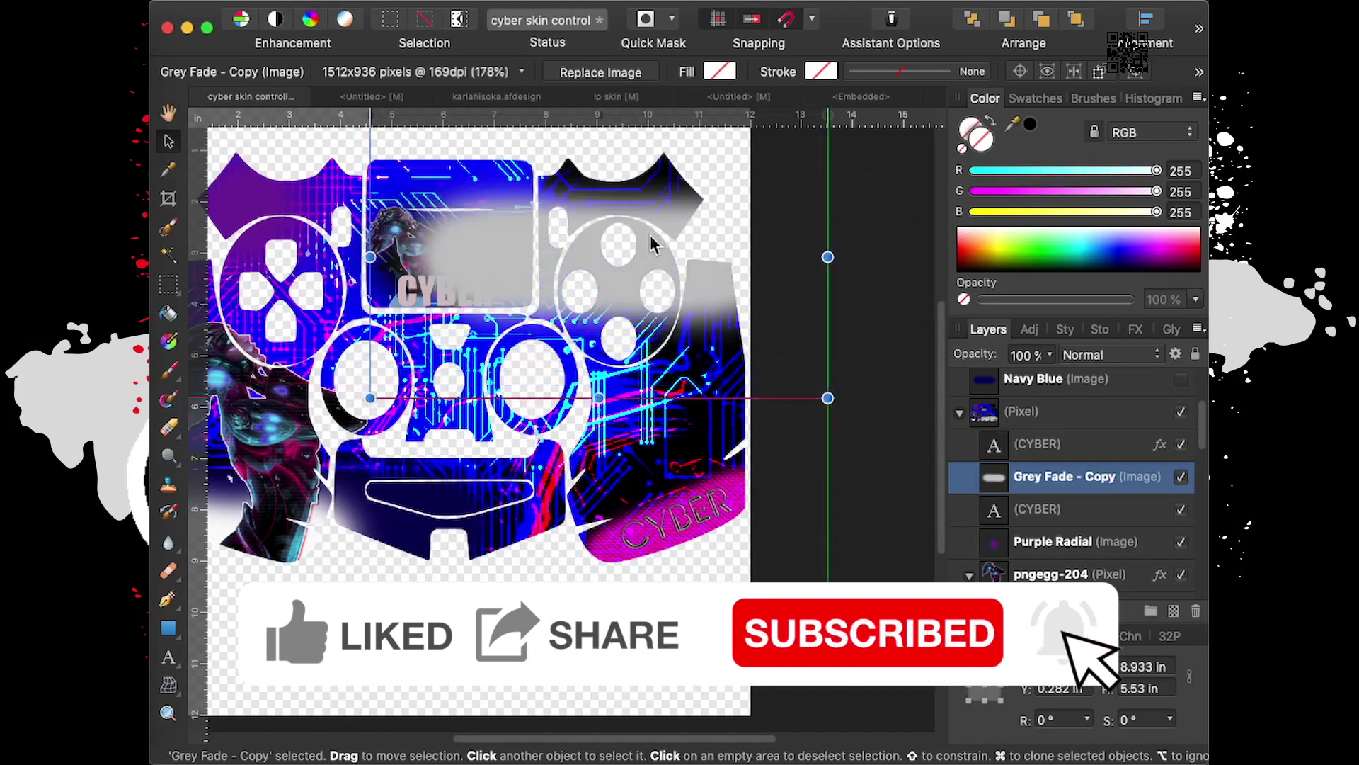
drag(1067, 509, 1073, 501)
scroll(1069, 504, down, 3)
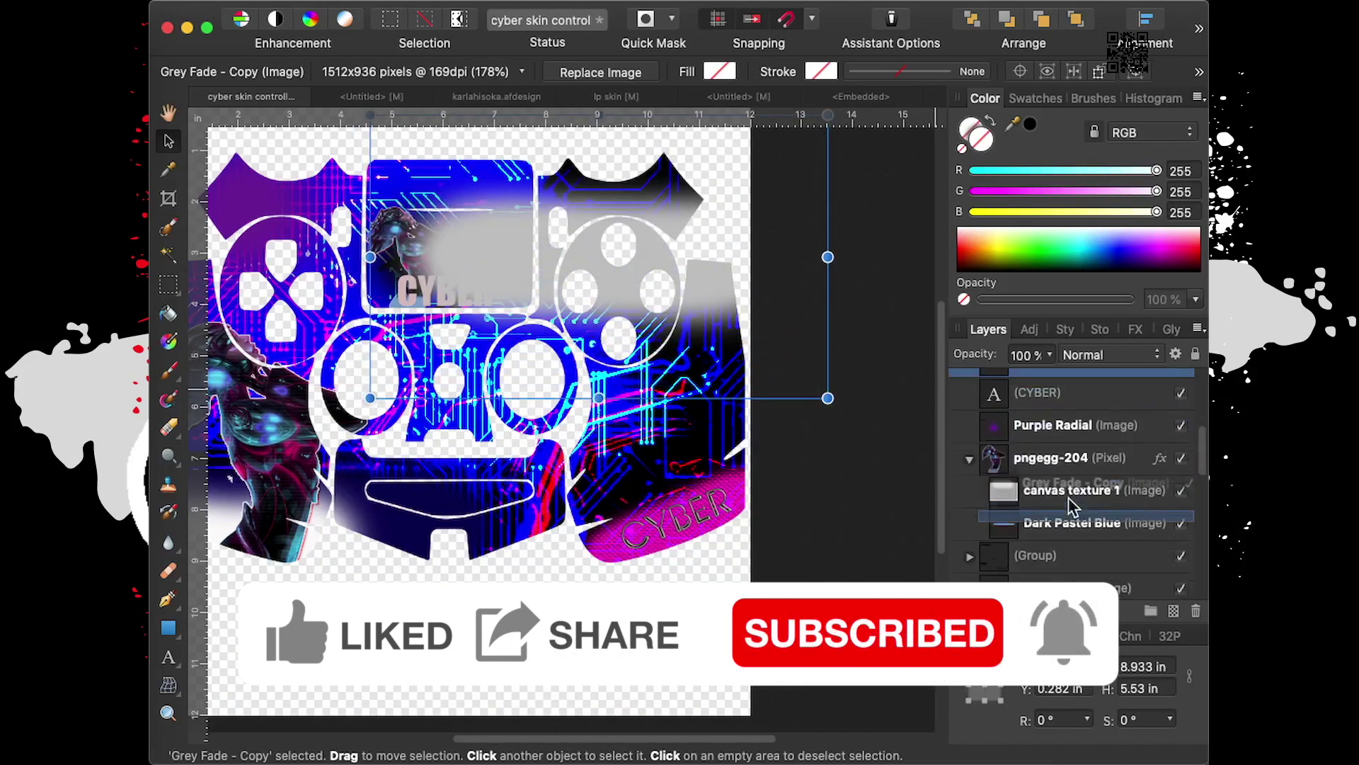
mouse_move(1072, 502)
mouse_down()
mouse_move(1060, 593)
mouse_move(1077, 515)
mouse_up()
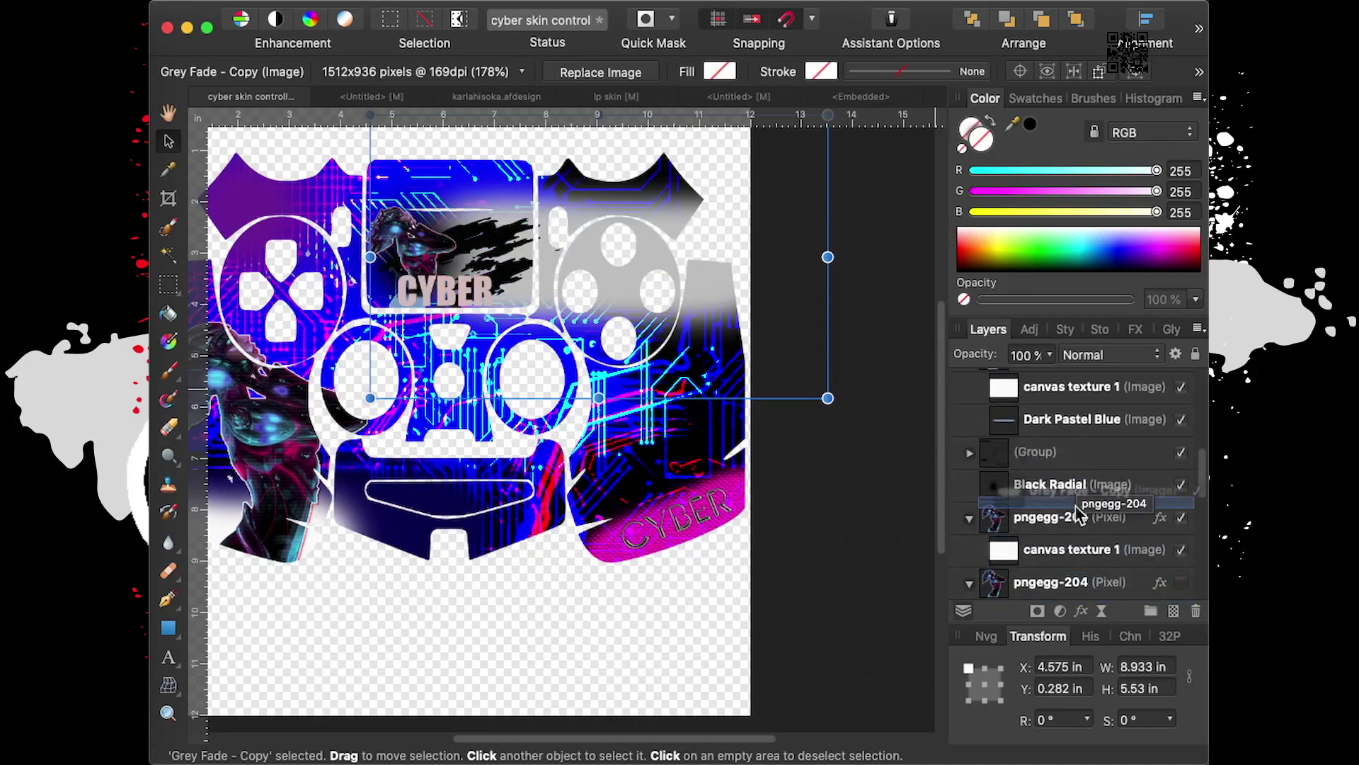
drag(1077, 516, 1064, 519)
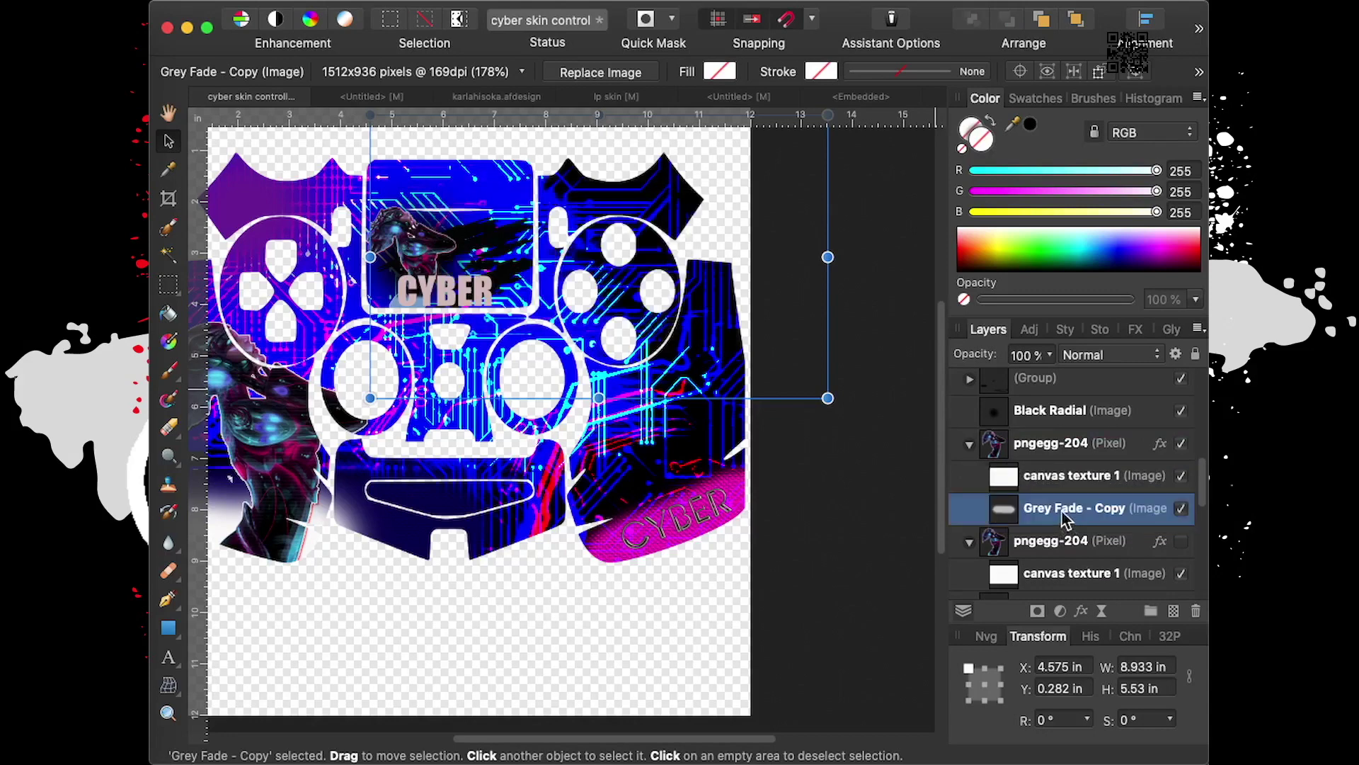
mouse_move(1064, 519)
mouse_down()
mouse_move(1027, 435)
mouse_move(992, 444)
mouse_move(1000, 524)
mouse_move(971, 565)
mouse_up()
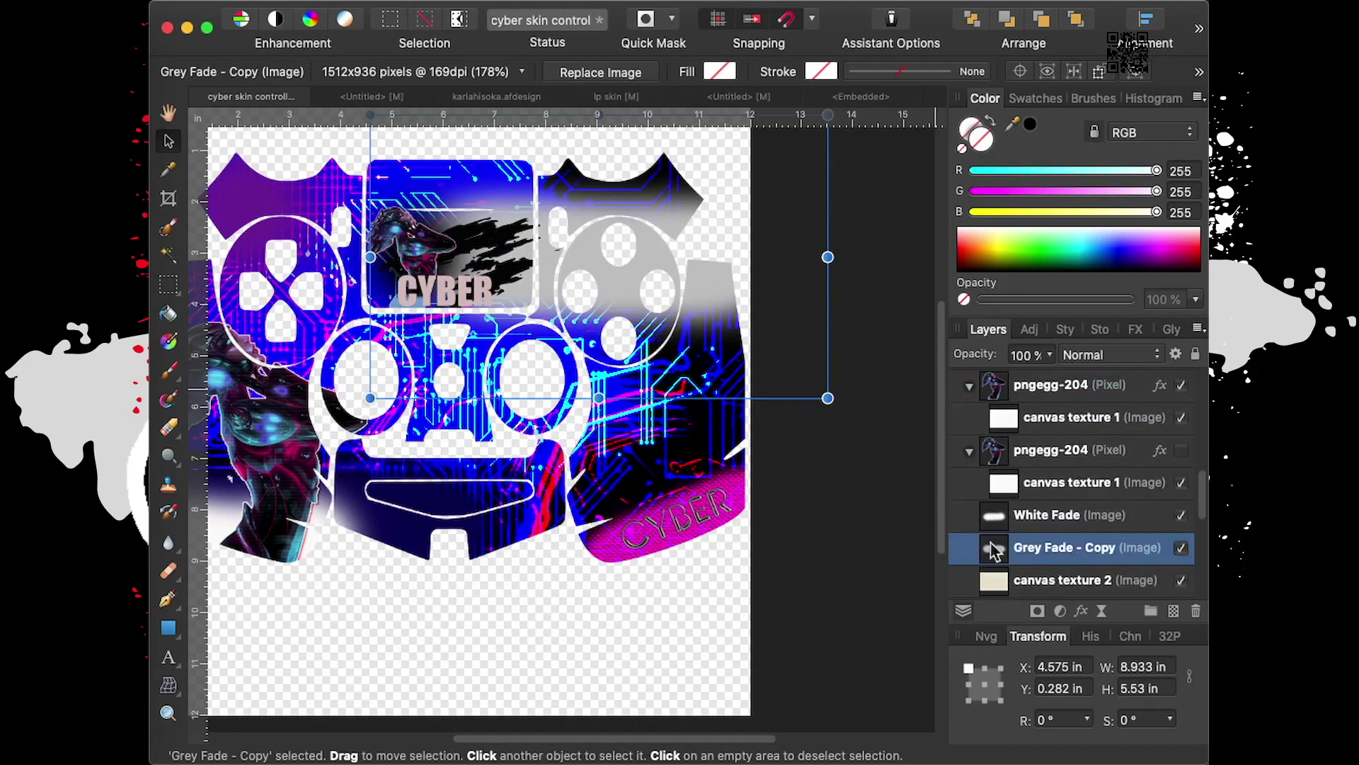
drag(1004, 552, 986, 573)
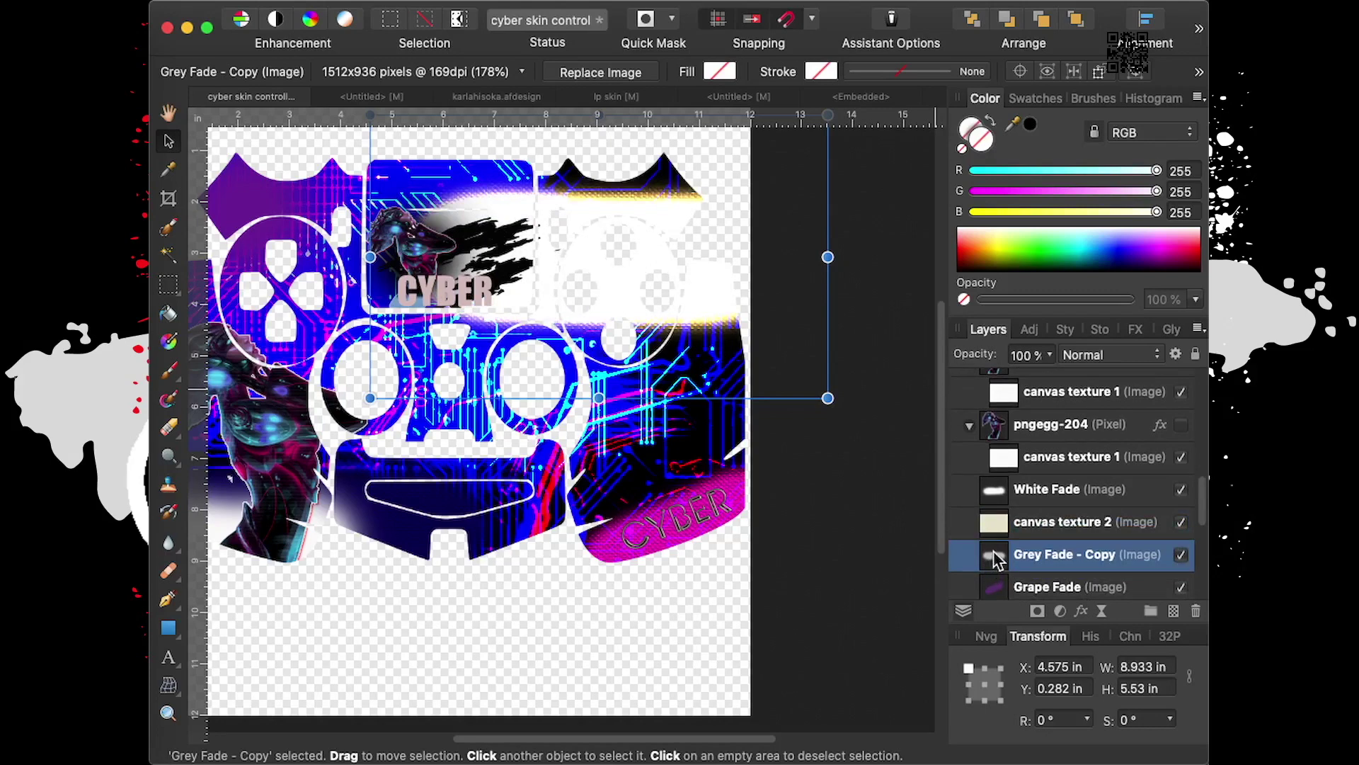
Put the grey fade layer under Navy Blue, shrink it and move it to lower centre
scroll(994, 552, down, 2)
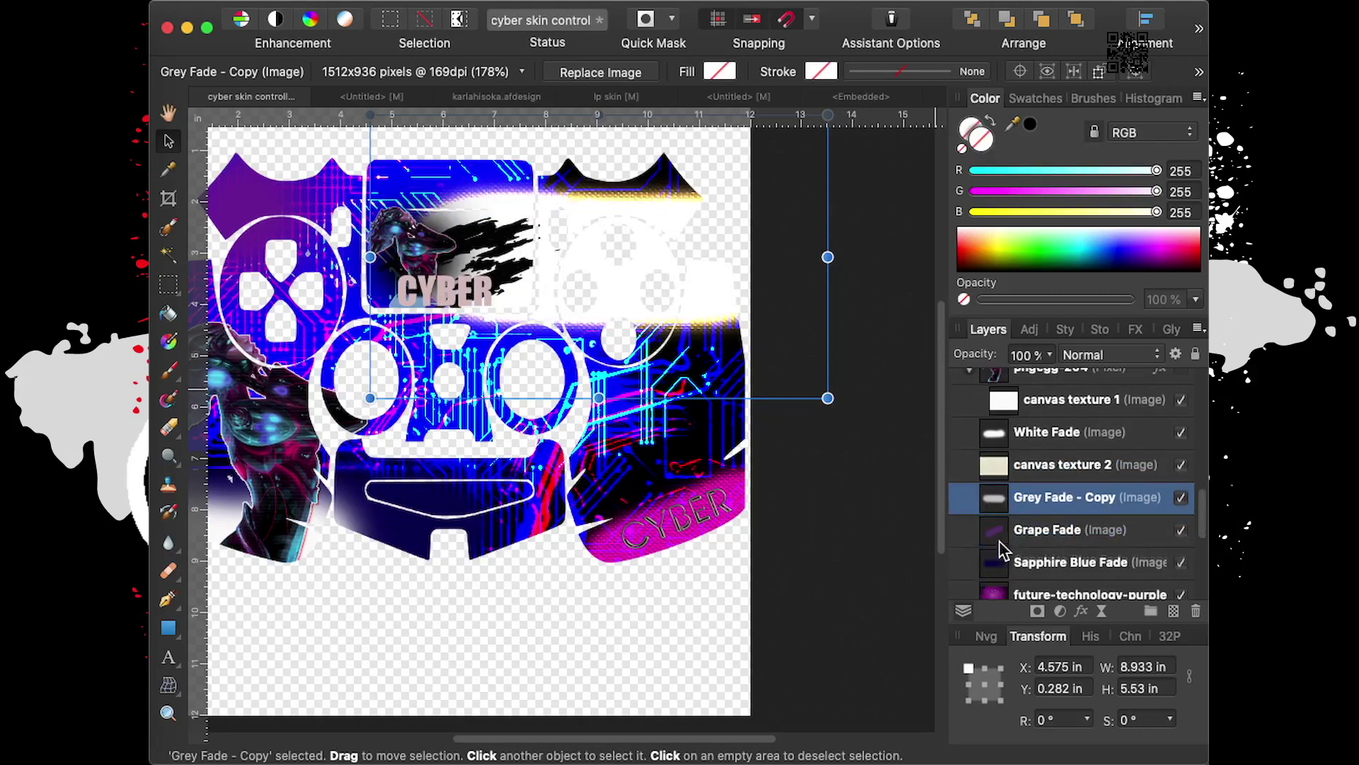
drag(996, 497, 993, 536)
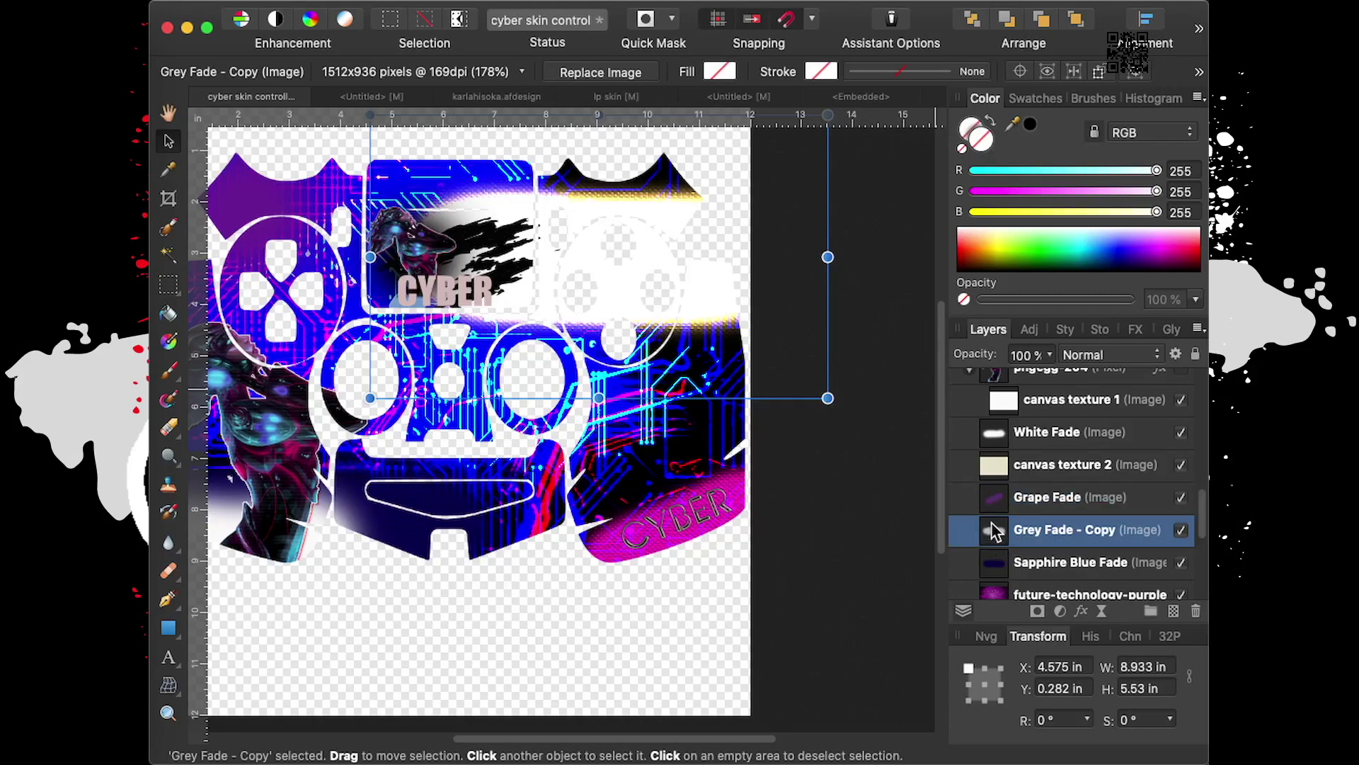
drag(1003, 532, 1036, 423)
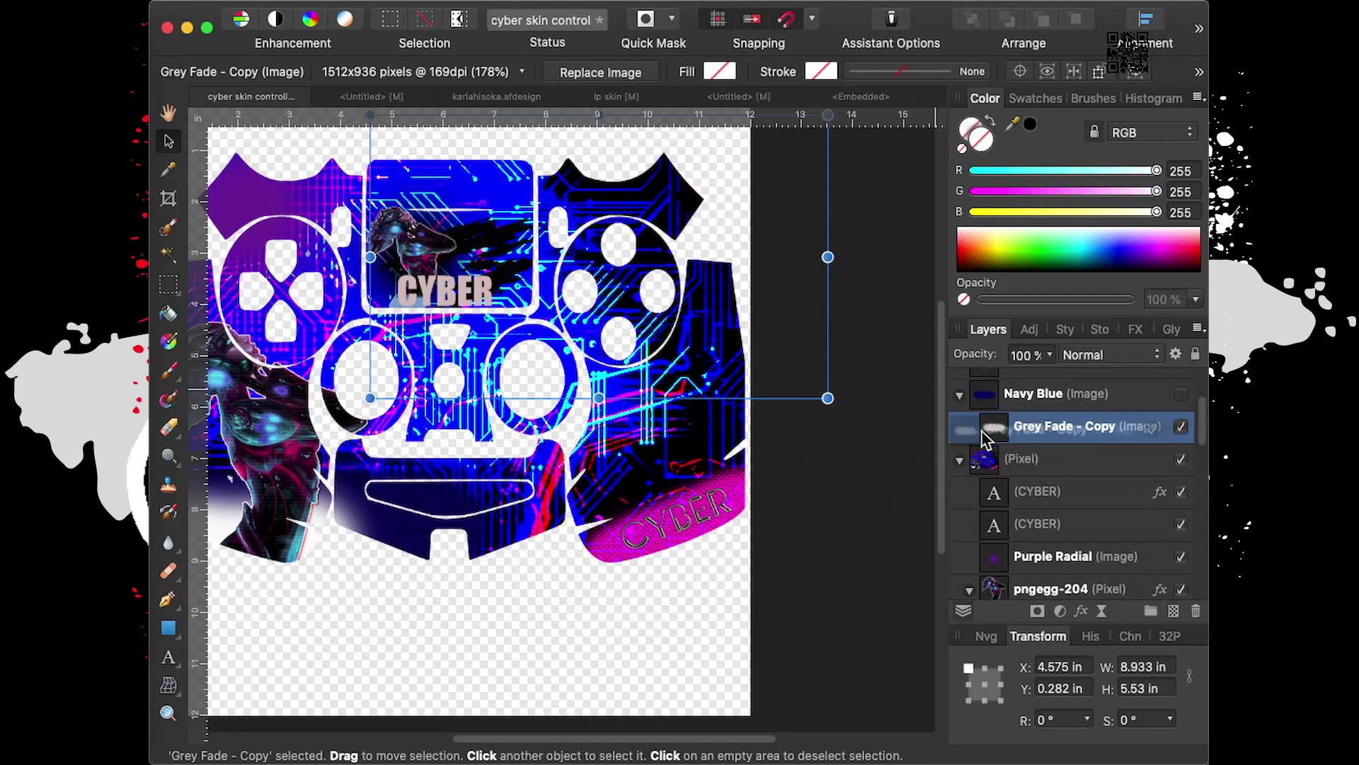
drag(994, 435, 979, 432)
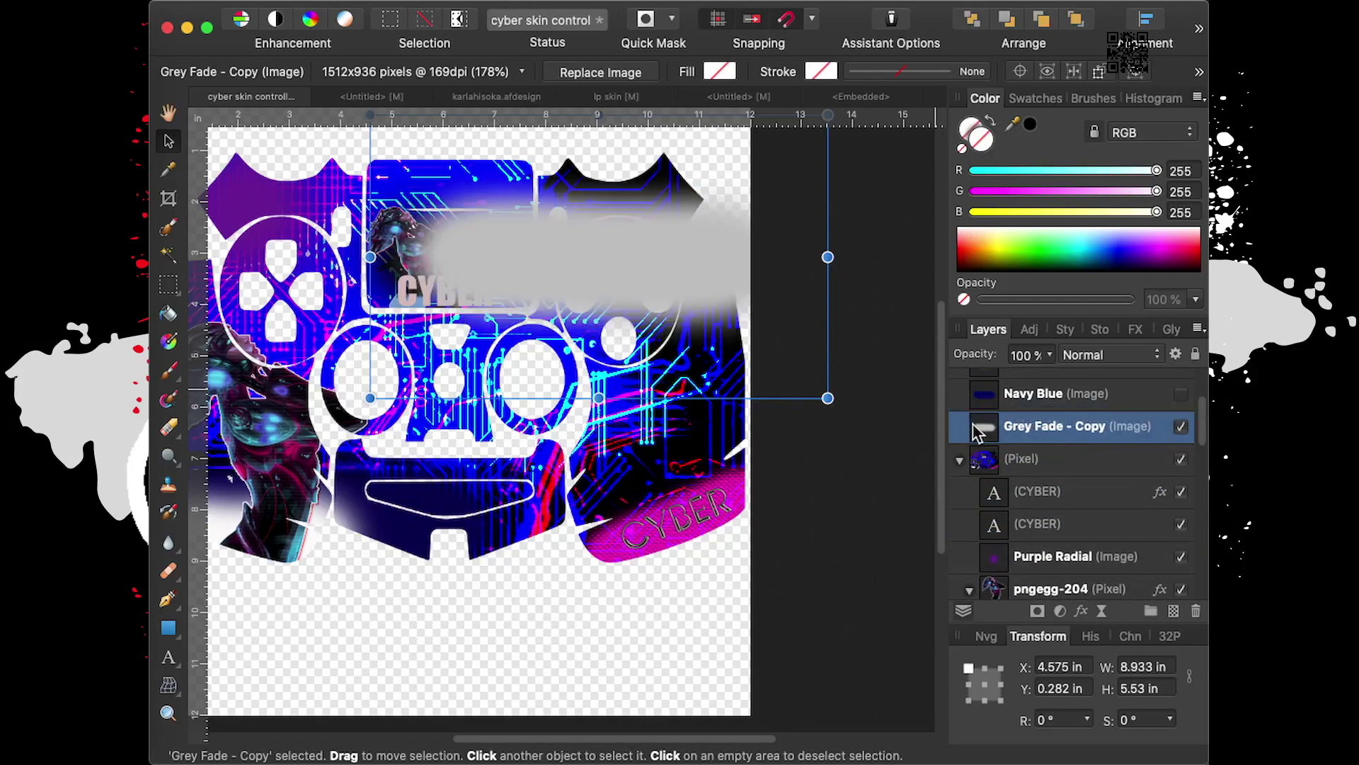
drag(827, 398, 644, 349)
mouse_move(555, 214)
mouse_down()
mouse_move(487, 478)
mouse_move(492, 416)
mouse_move(614, 468)
mouse_move(522, 628)
mouse_up()
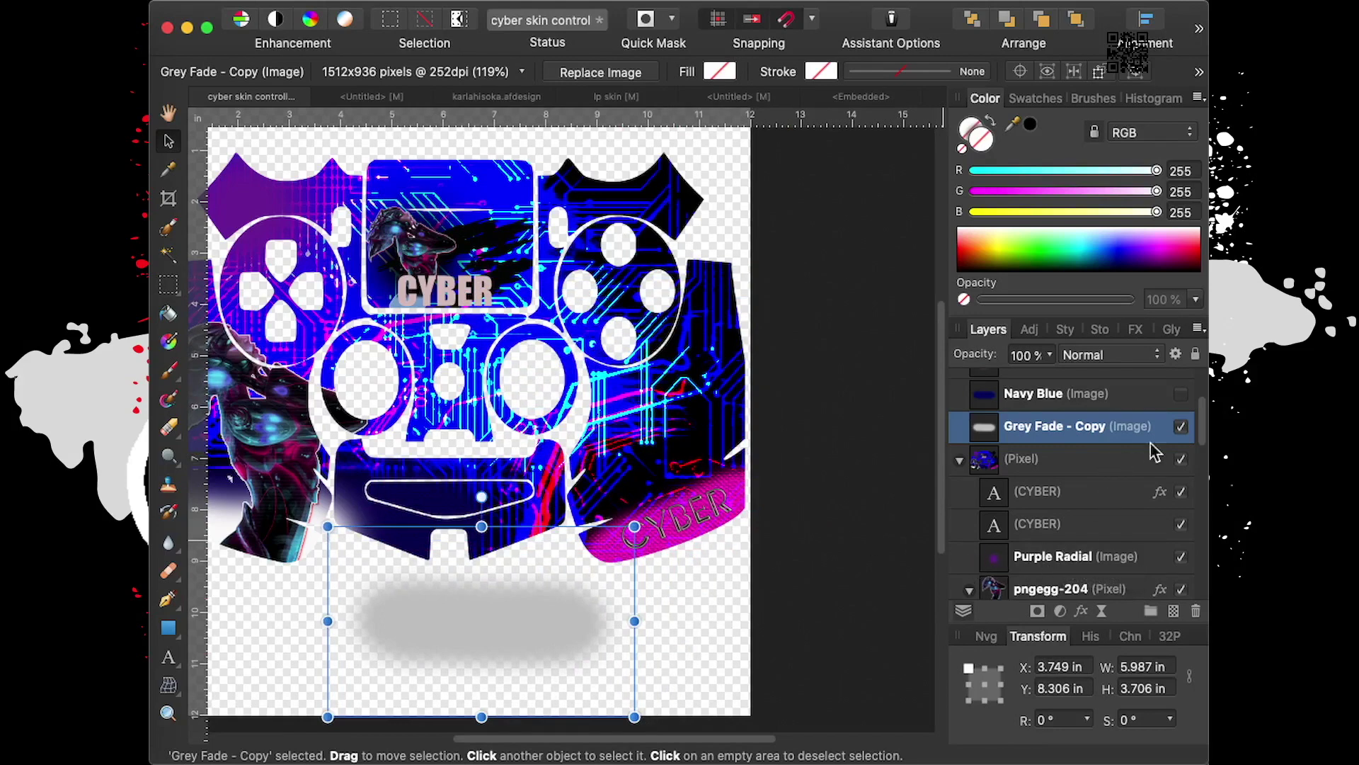
Move the grey fade to the skin's top, undo a stray move, and nest it in the (Pixel) group
click(1181, 427)
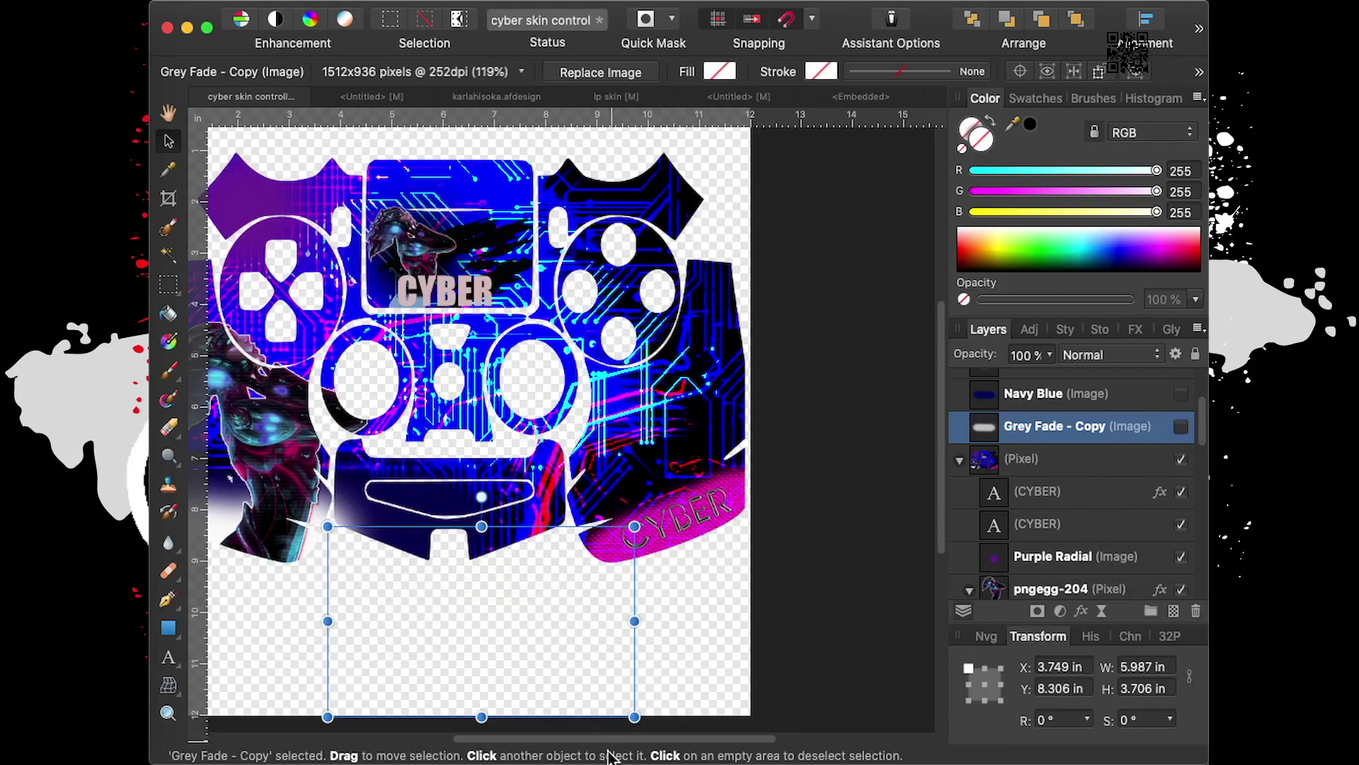
drag(610, 740, 557, 740)
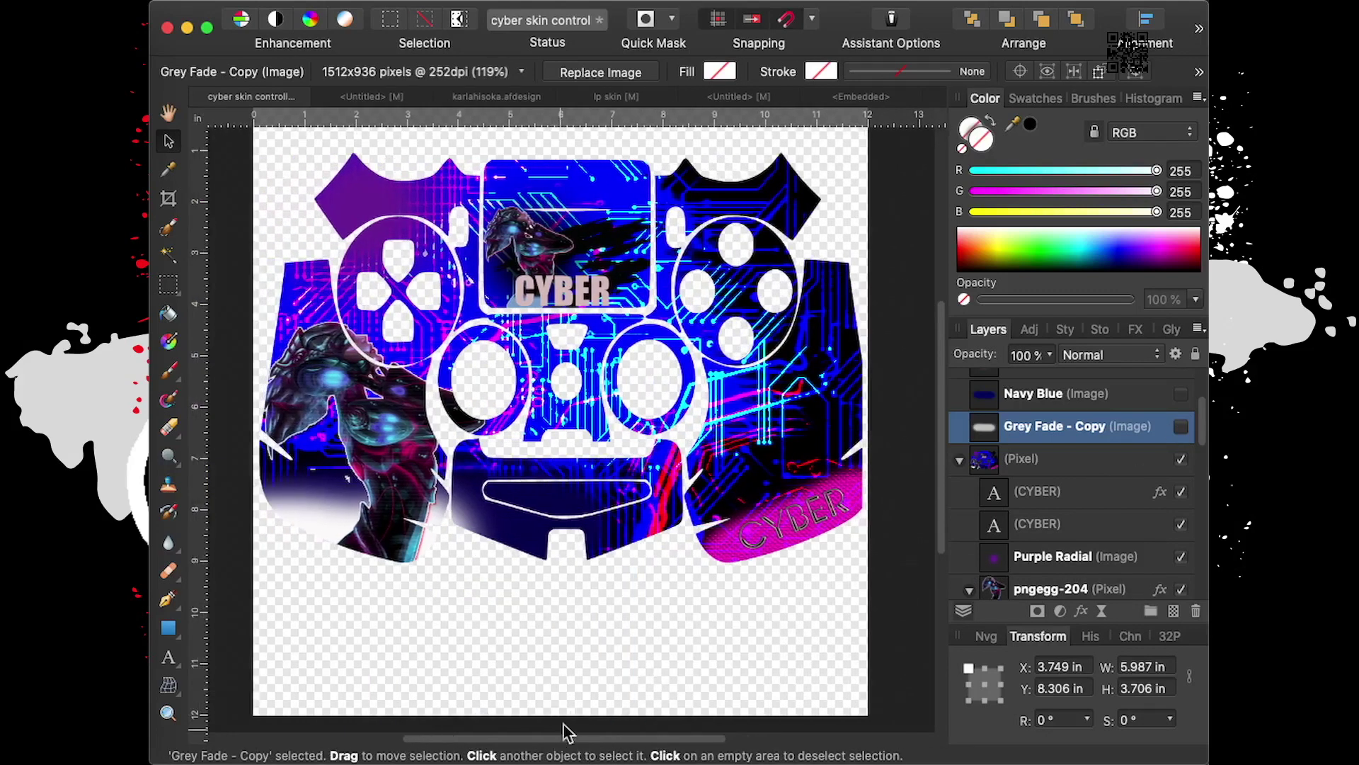
click(889, 520)
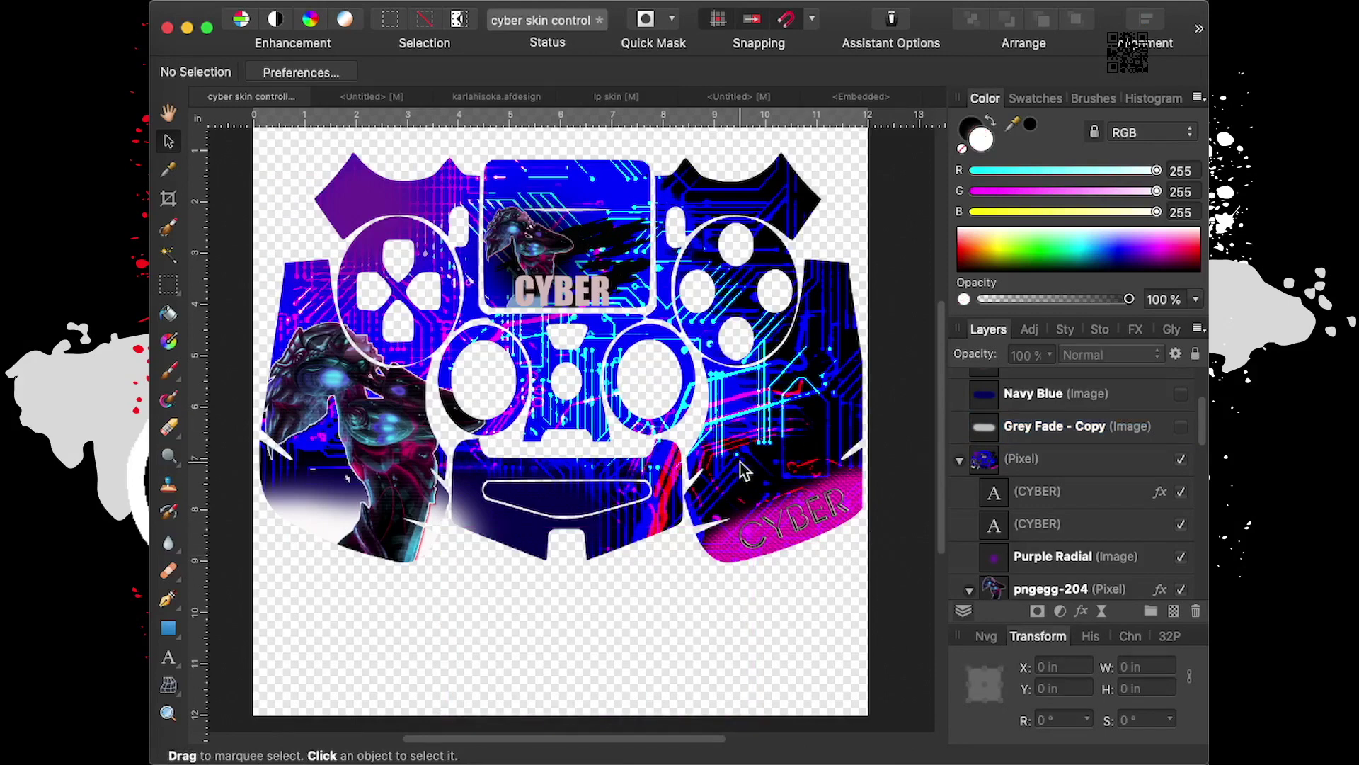
click(1180, 426)
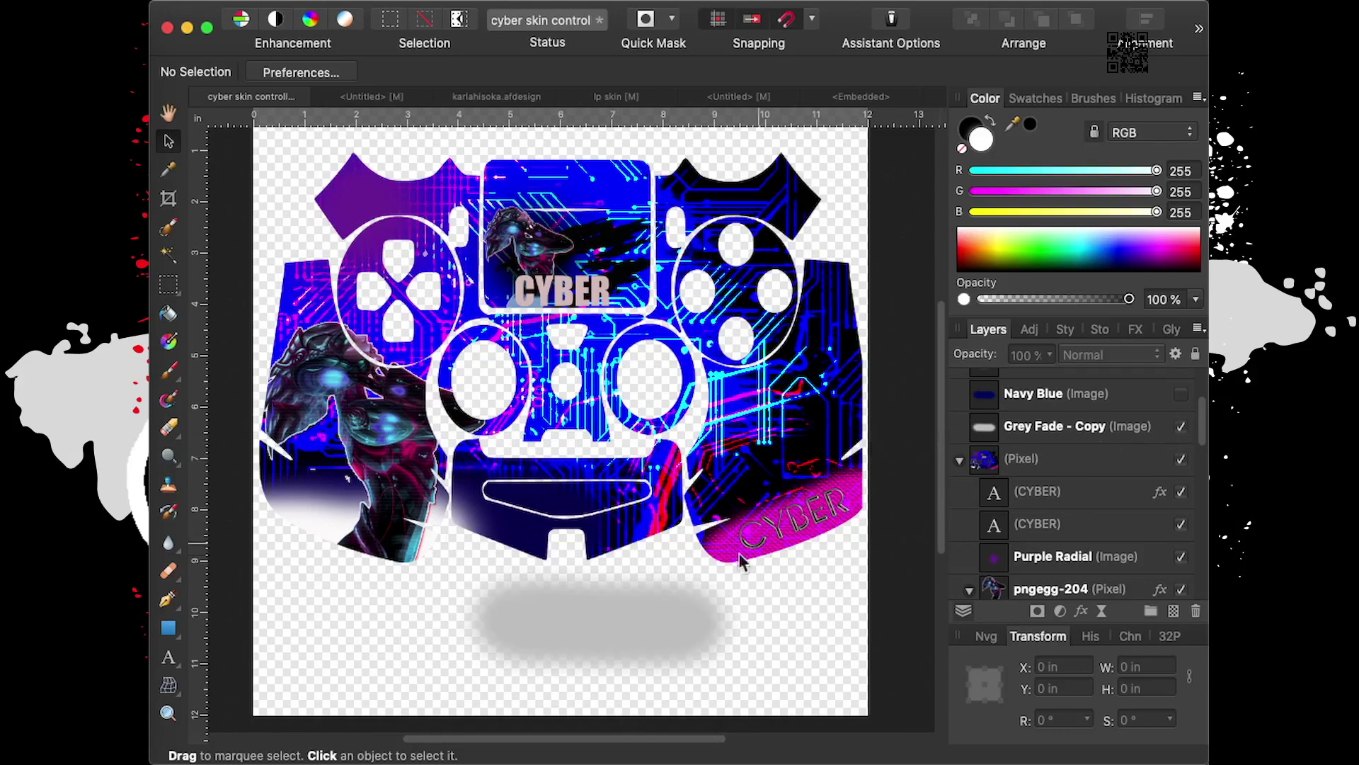
mouse_move(606, 630)
mouse_down()
mouse_move(555, 460)
mouse_move(578, 176)
mouse_up()
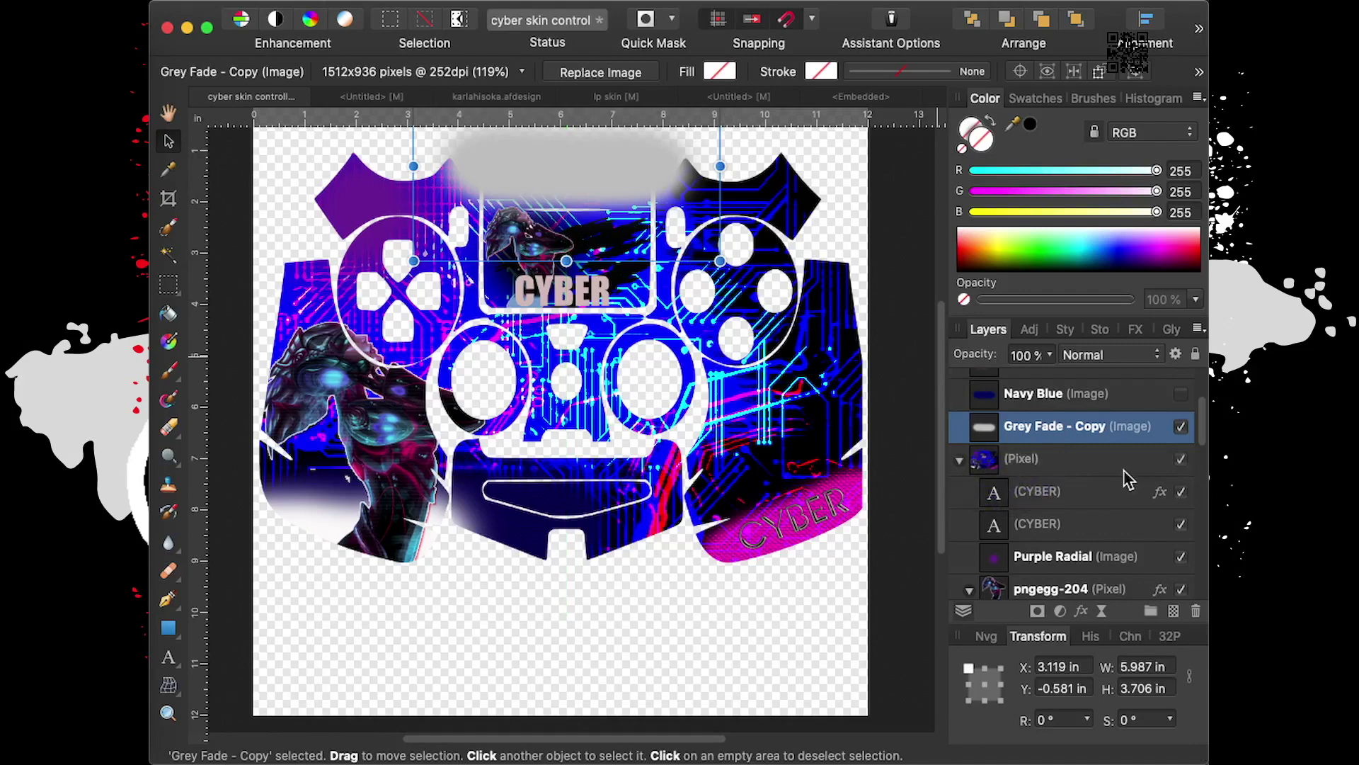
drag(976, 431, 1014, 474)
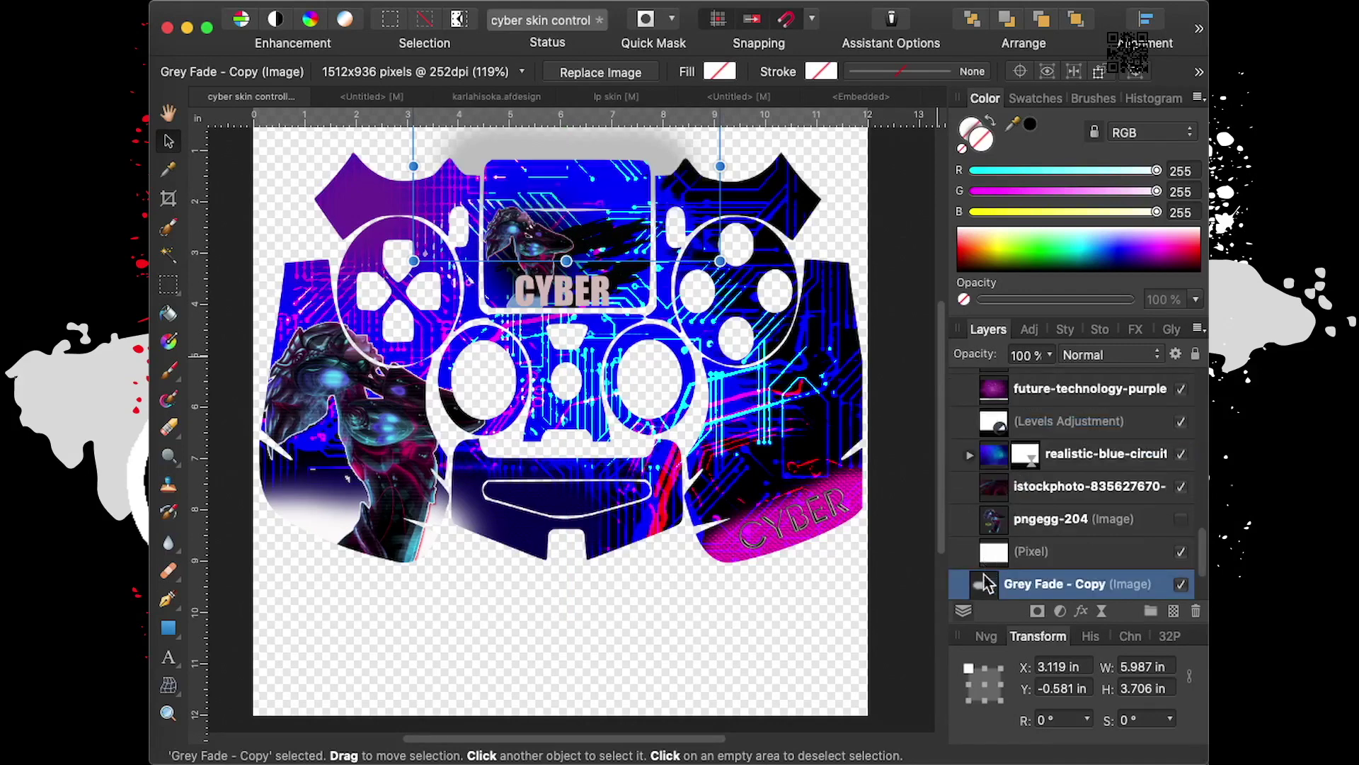
click(322, 2)
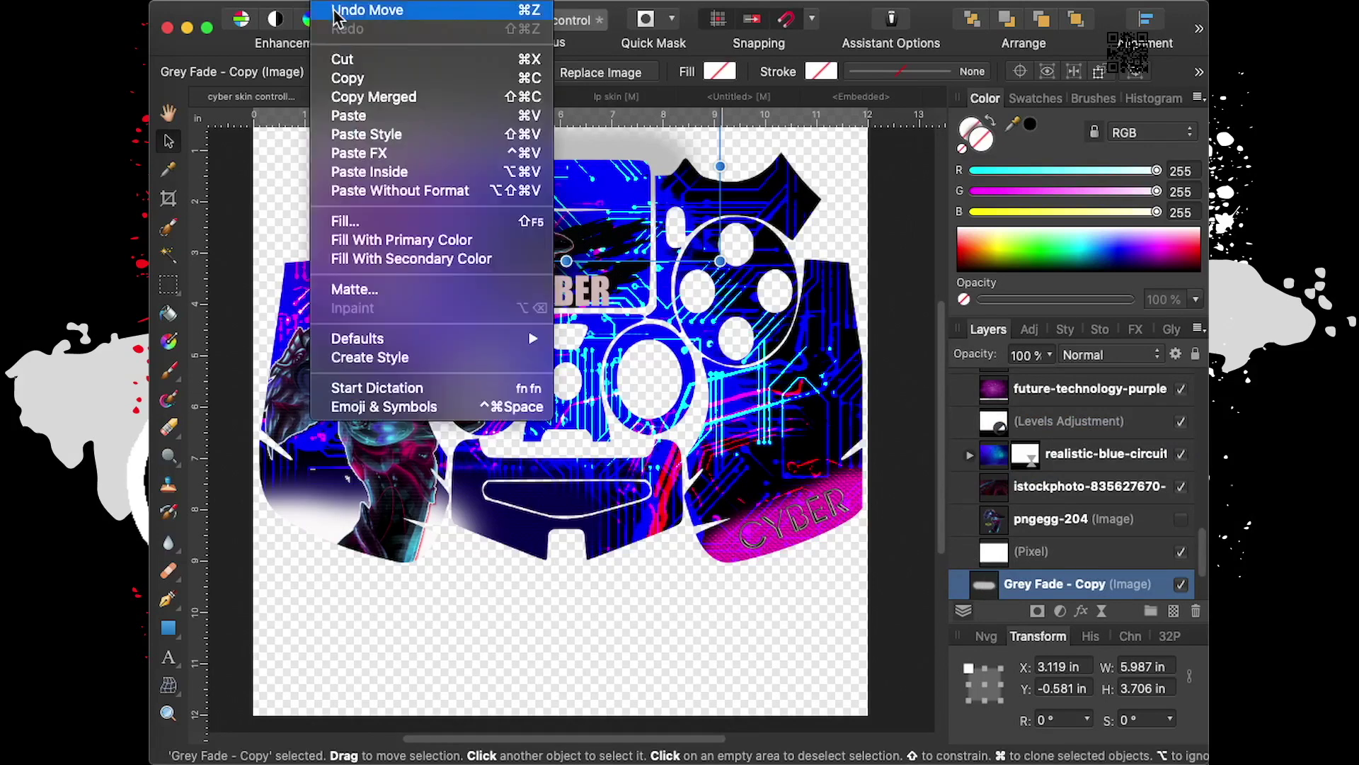
drag(990, 384, 1043, 444)
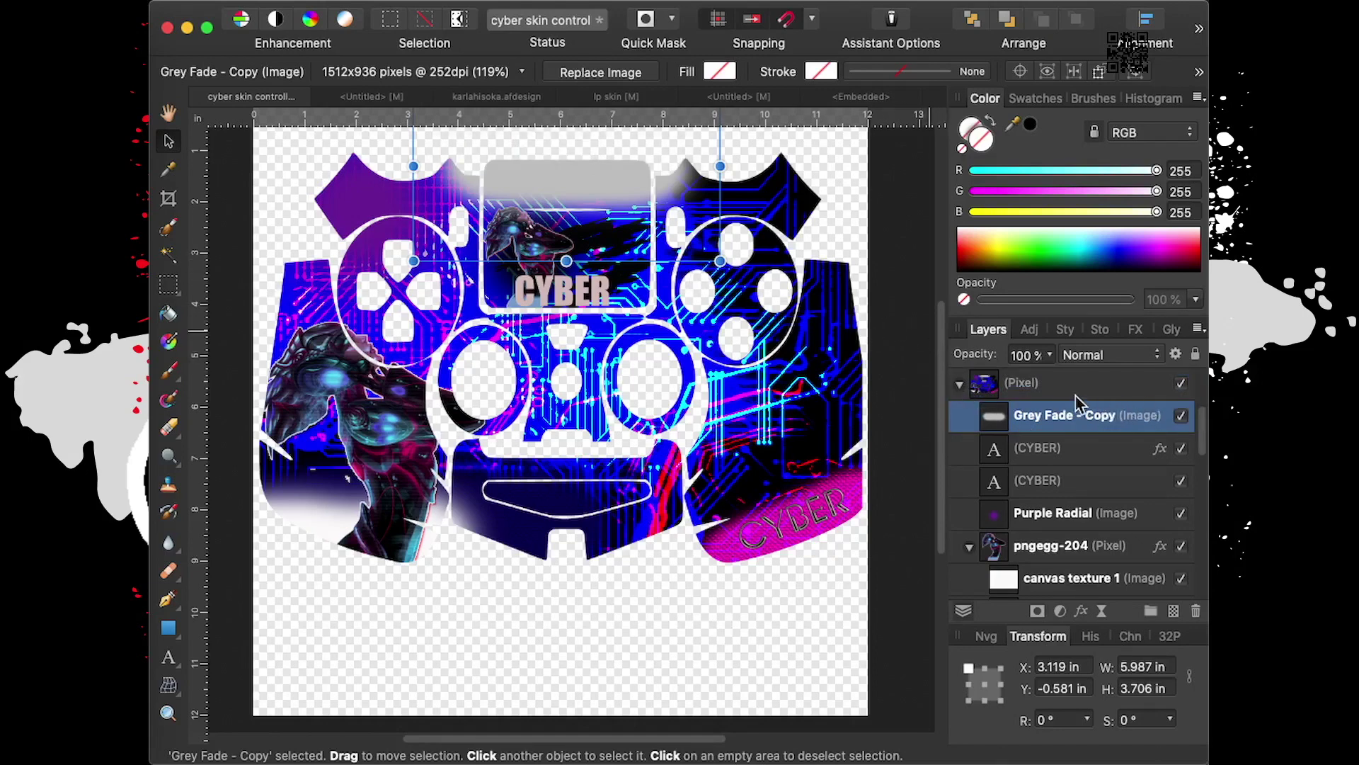
Dismiss the opacity setting and select the Grey Fade - Copy layer
click(1051, 355)
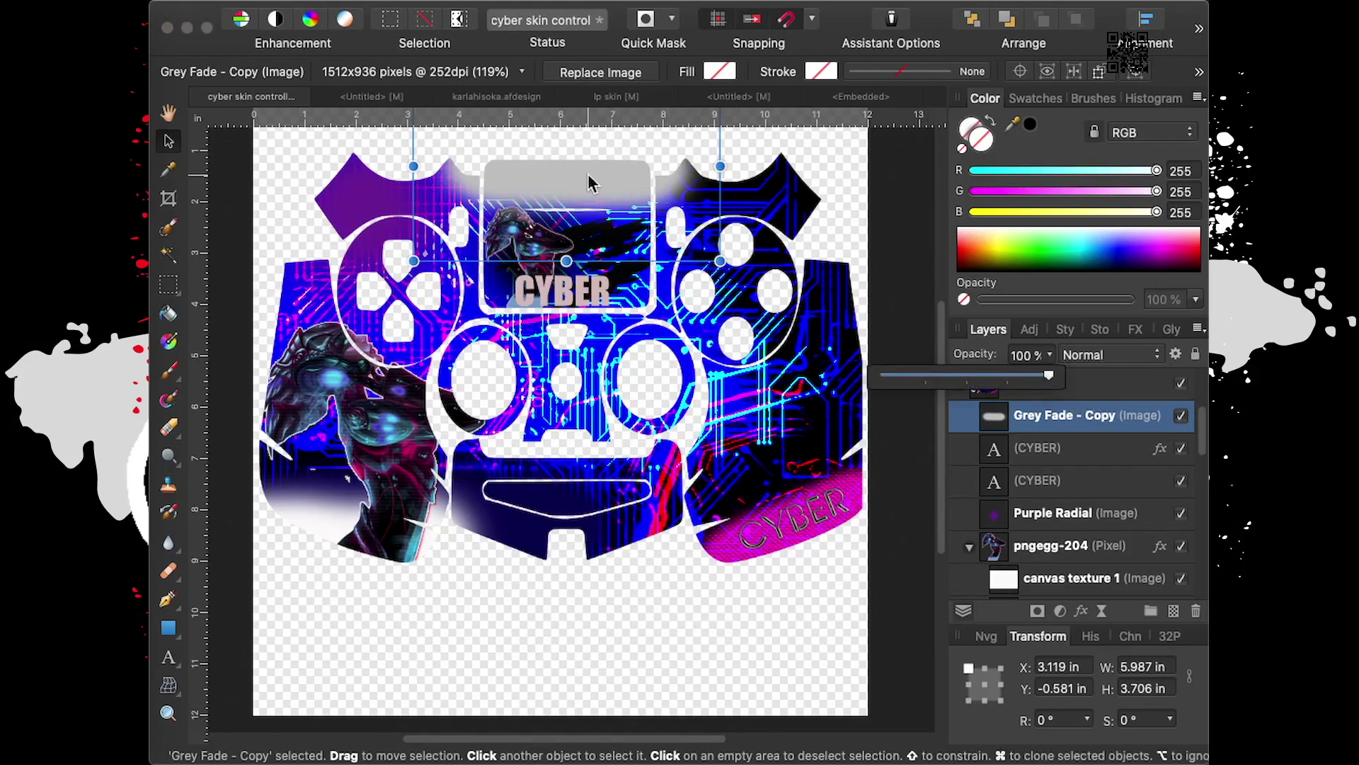
click(797, 206)
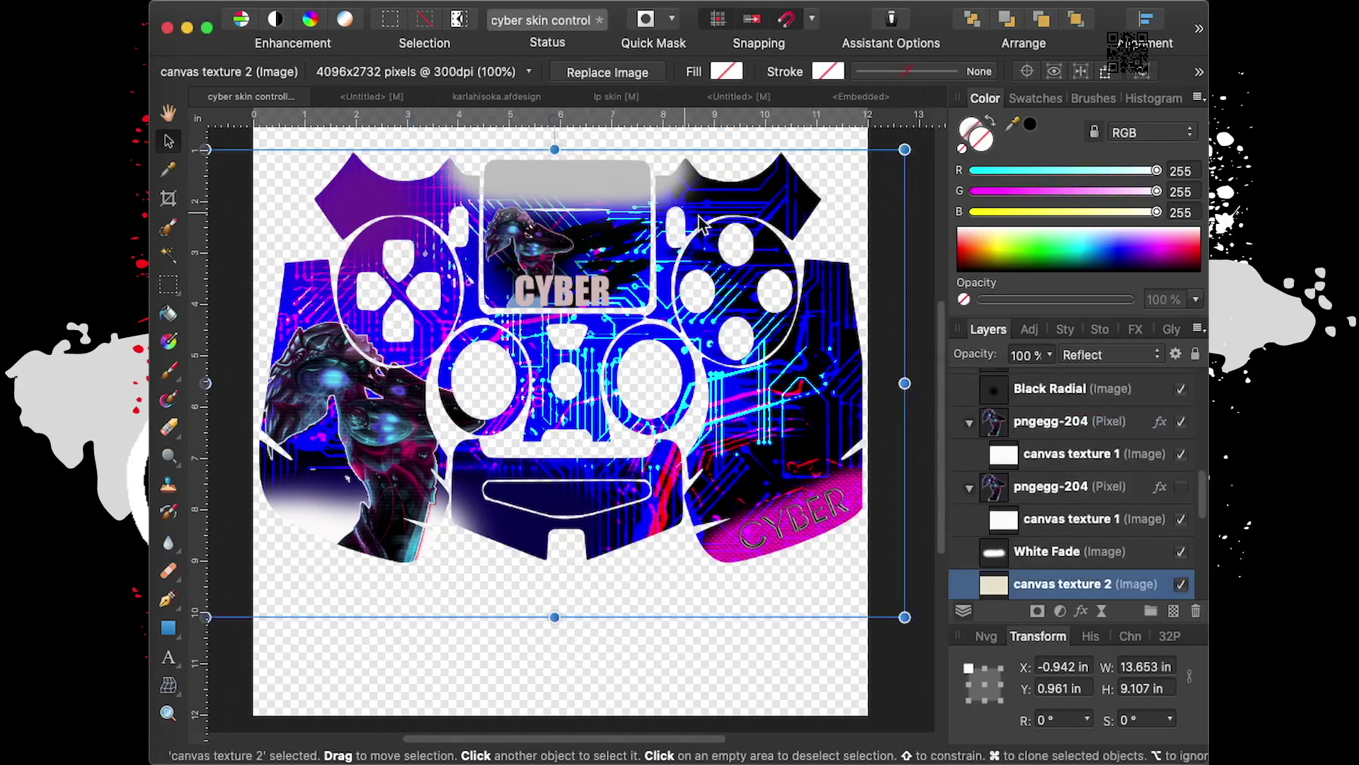
scroll(1053, 422, up, 4)
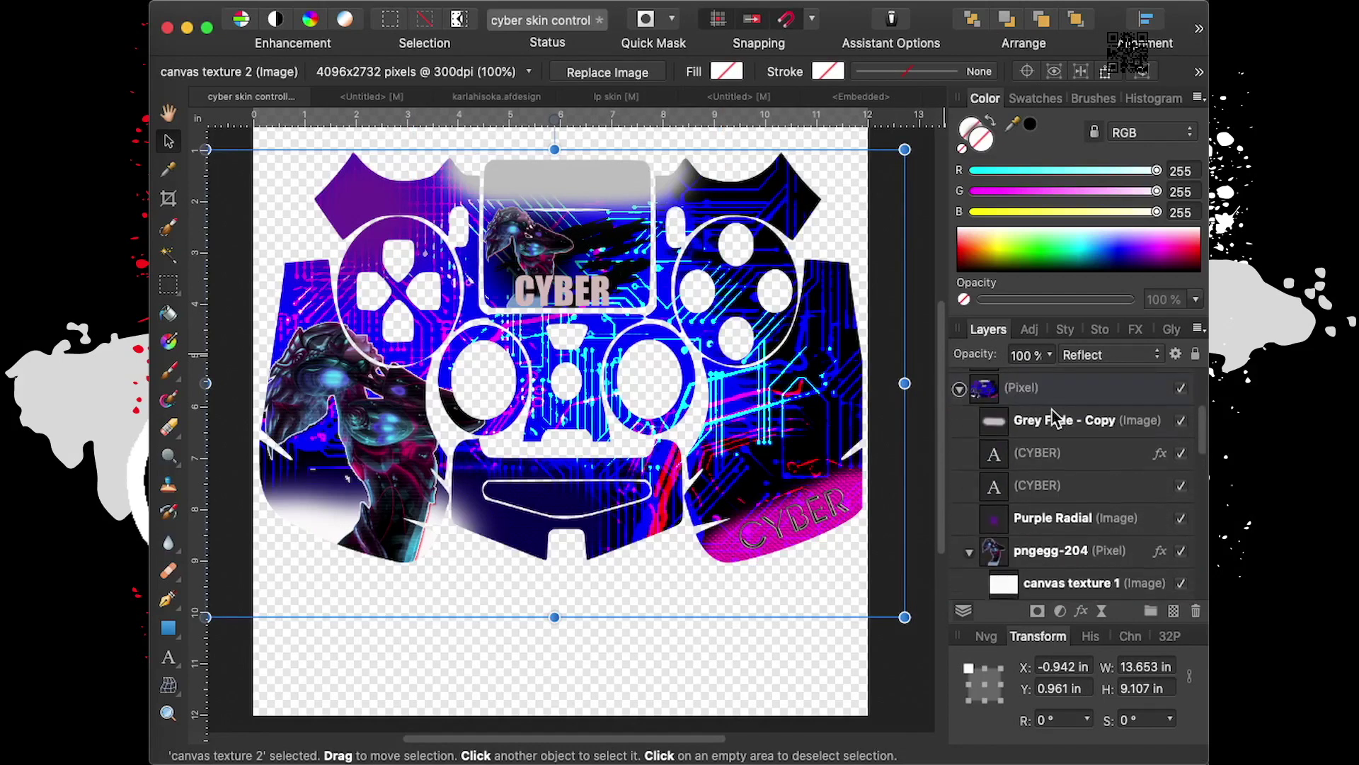
click(1053, 420)
Enlarge the grey fade slightly and centre it along the CYBER panel's top edge
drag(670, 231, 669, 231)
drag(575, 186, 594, 191)
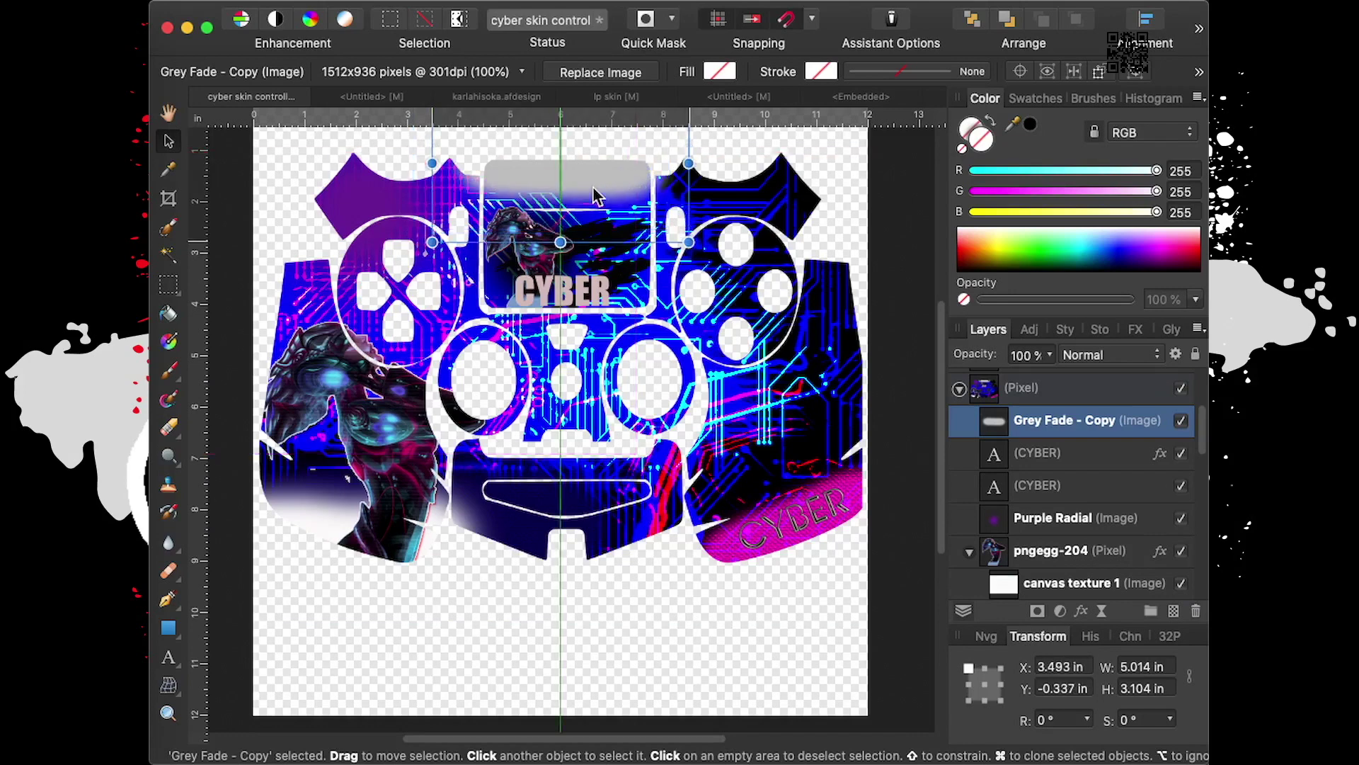
drag(594, 195, 594, 185)
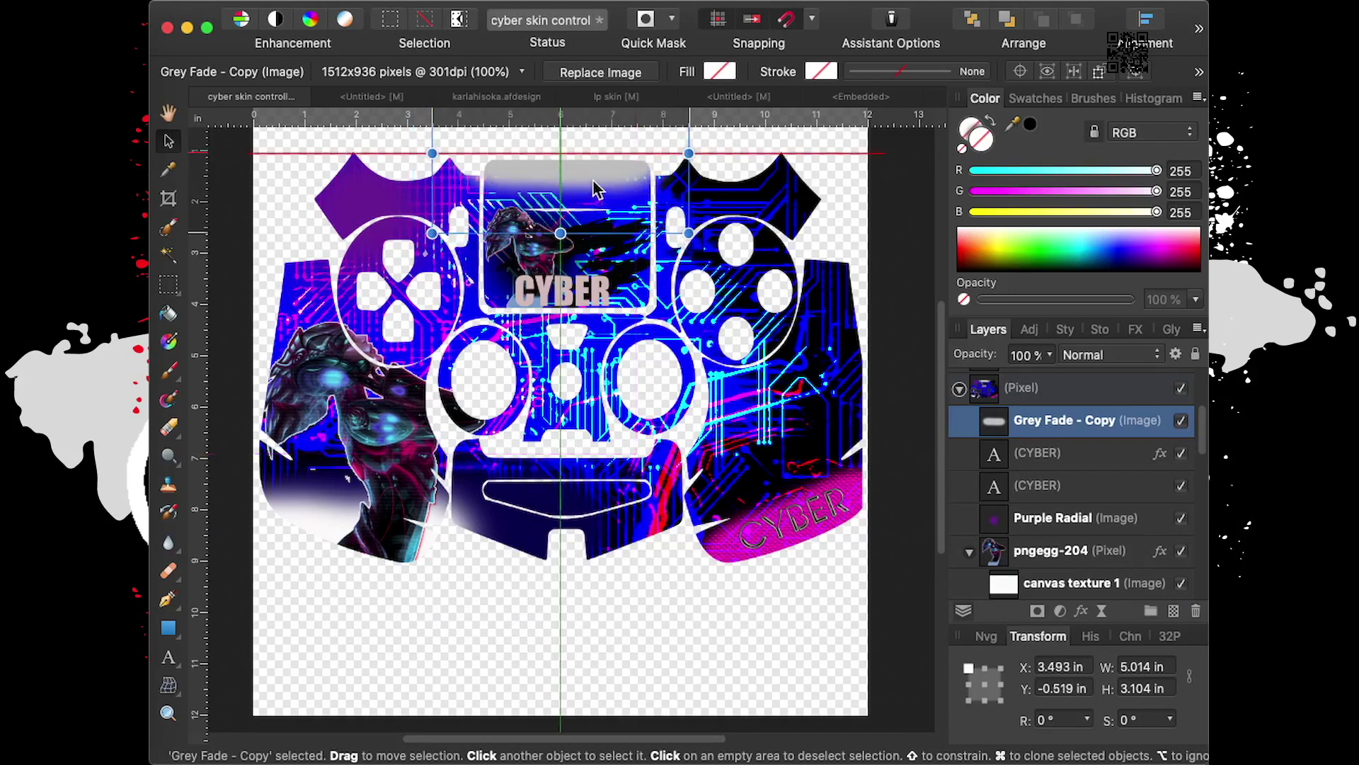
click(618, 608)
click(541, 694)
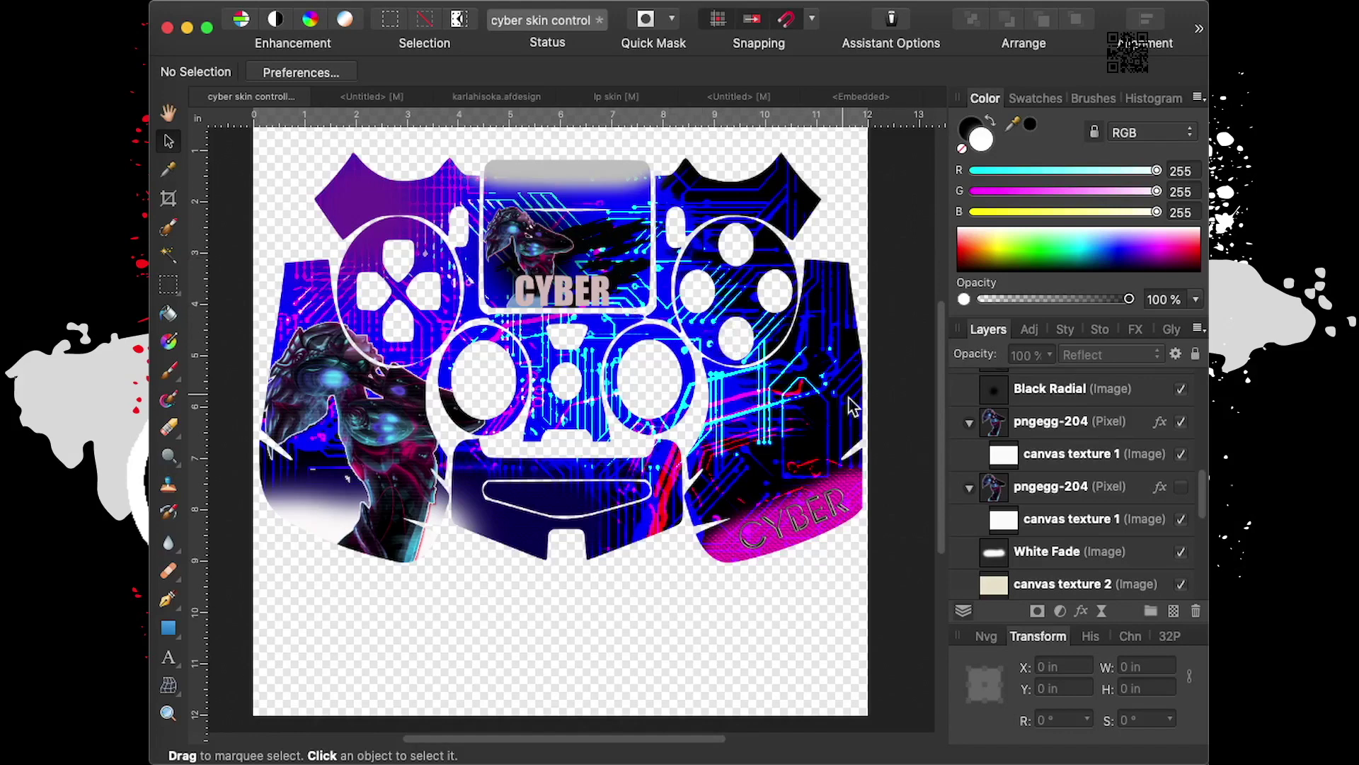
scroll(586, 164, up, 2)
Add an artistic text object reading 'K.O.F.' above the CYBER panel
scroll(584, 164, up, 2)
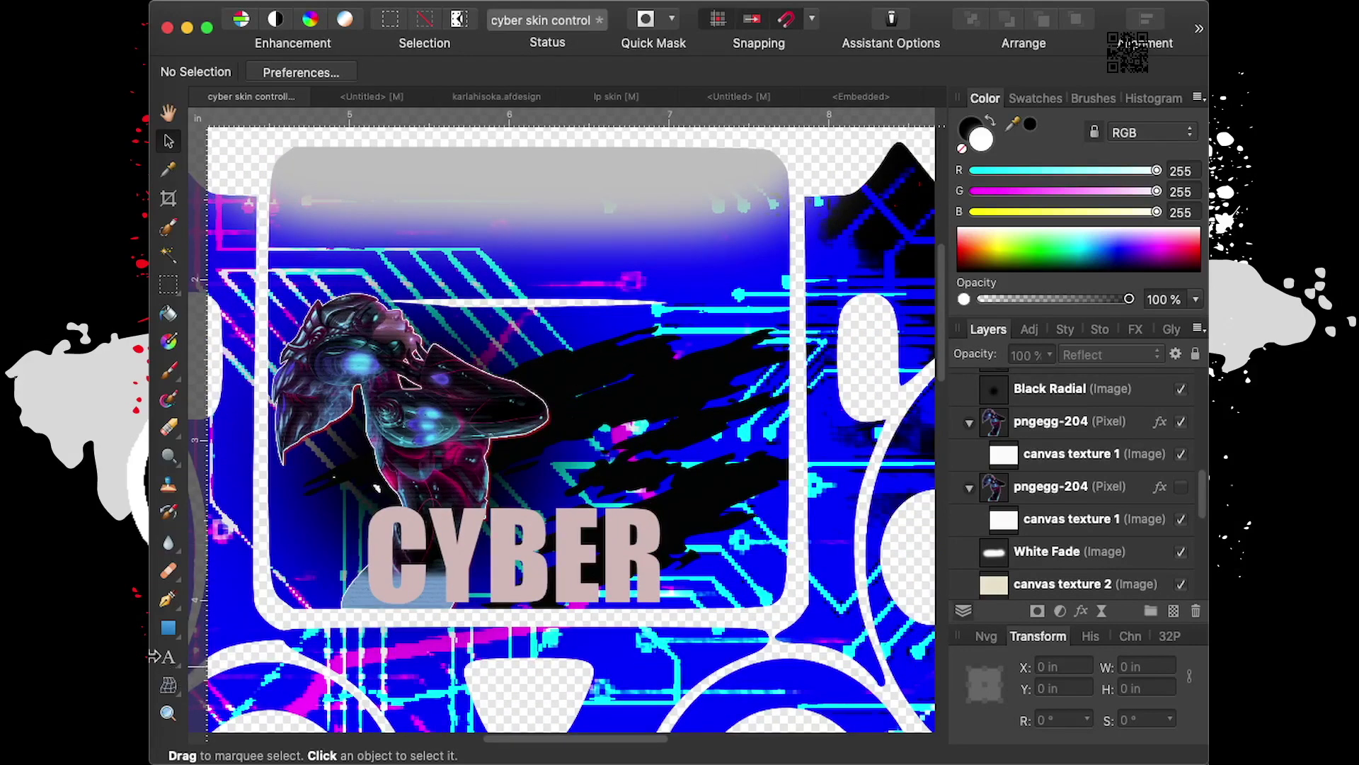
click(166, 659)
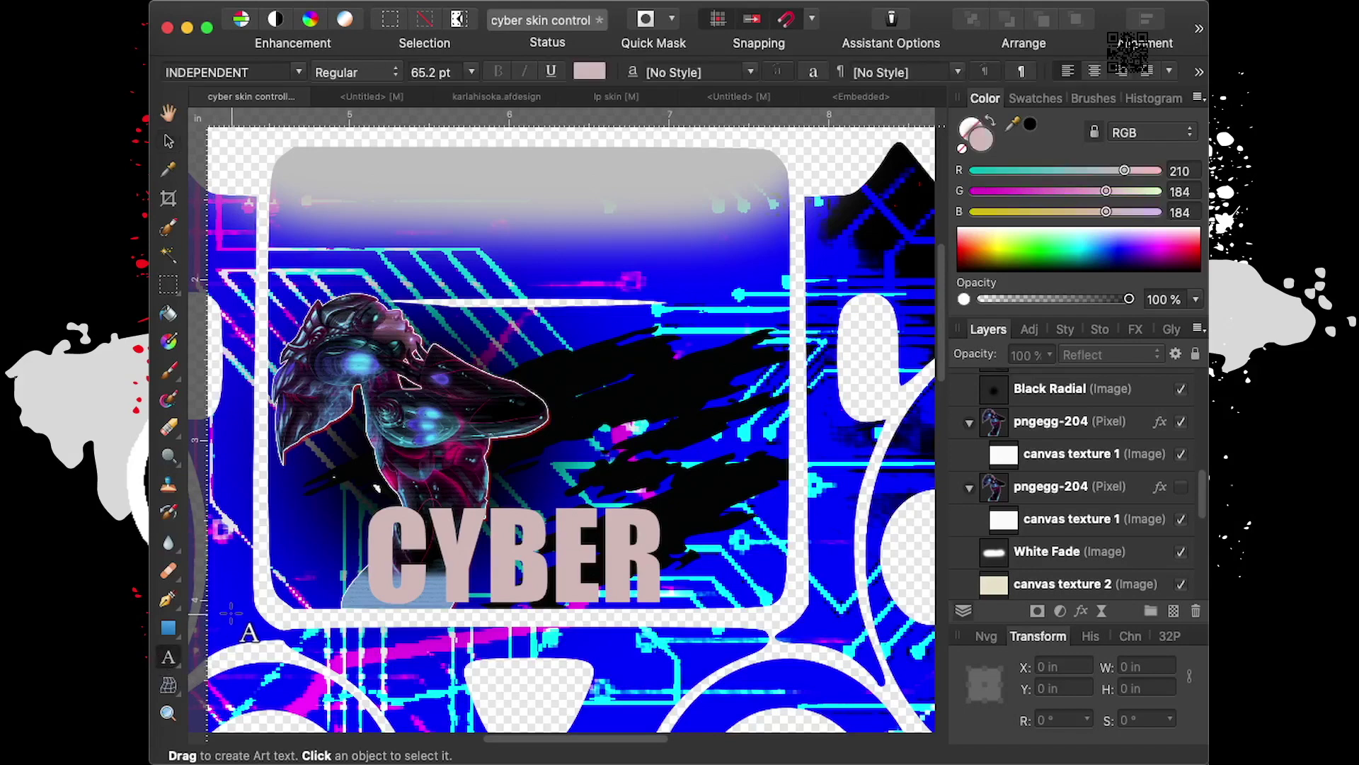
click(414, 206)
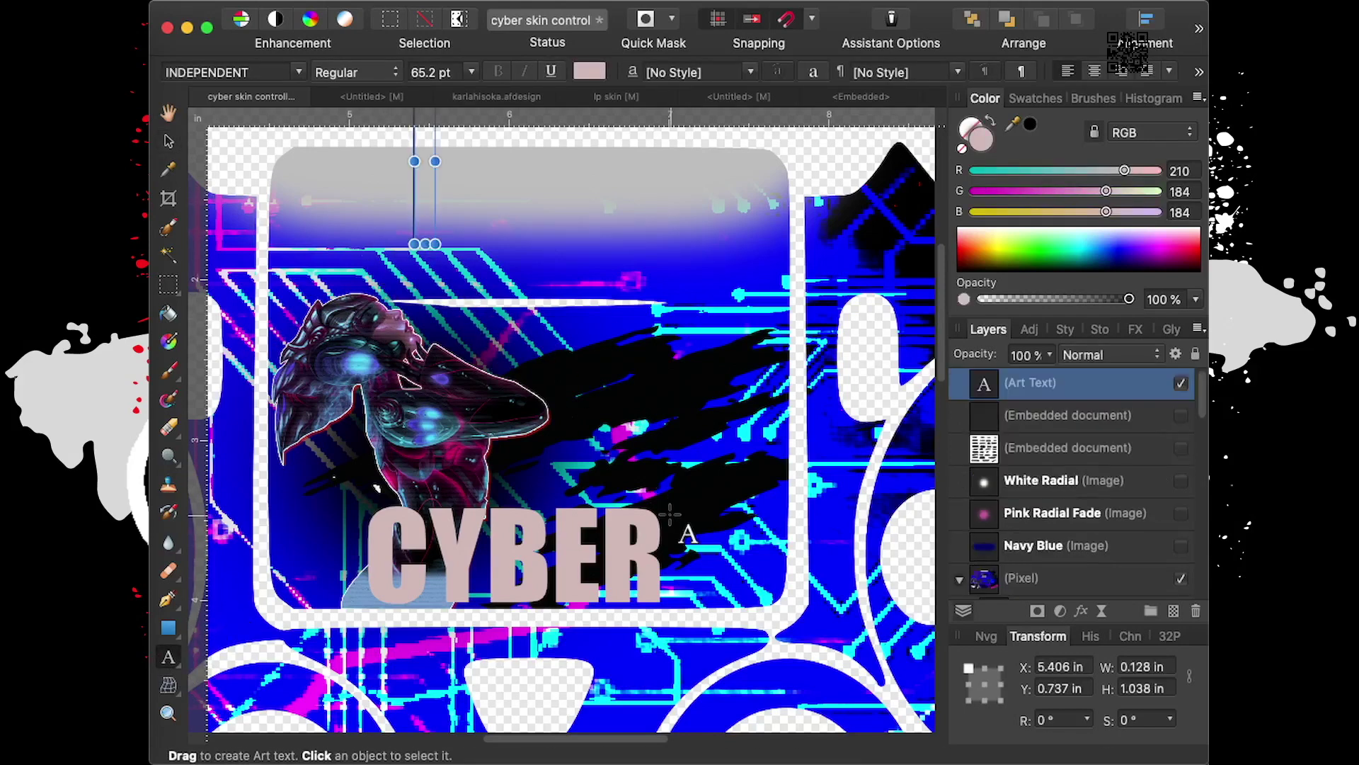
text(K)
scroll(670, 515, up, 5)
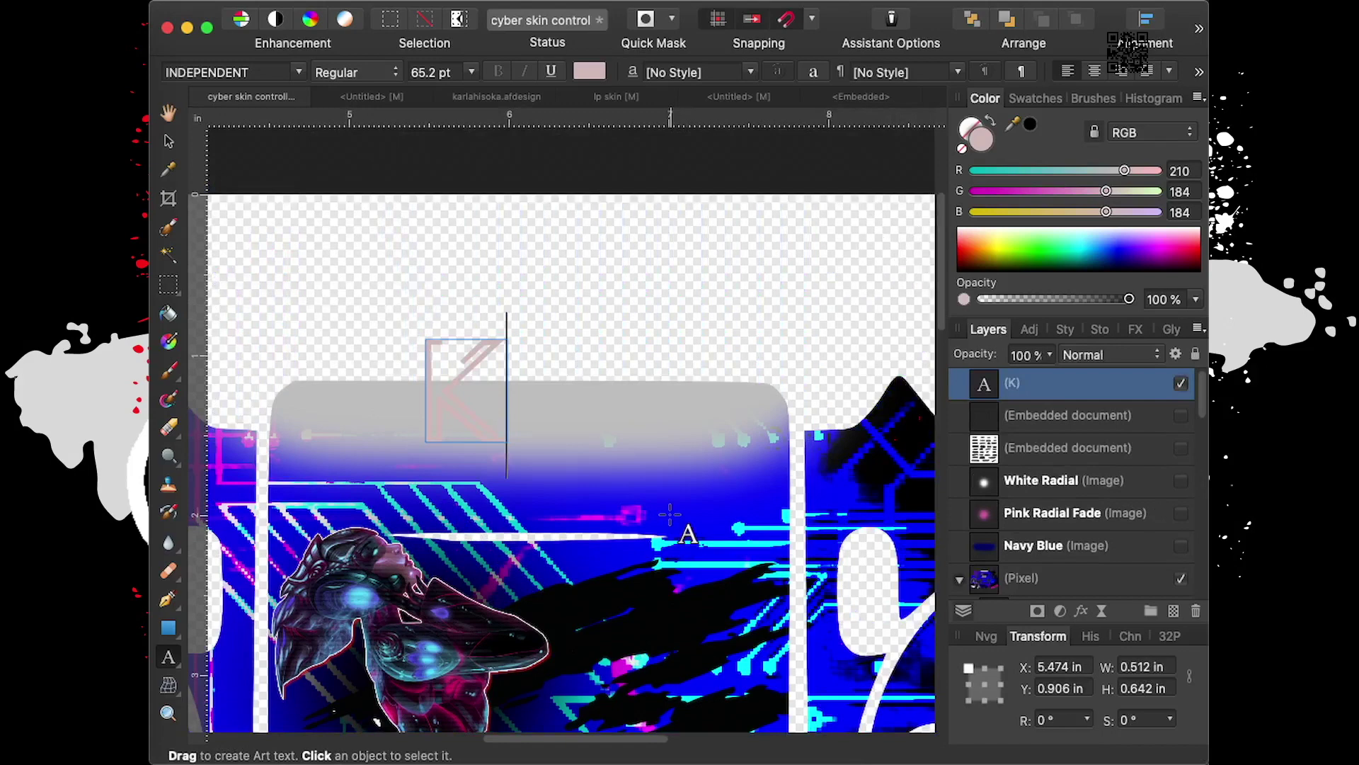
text(.O.)
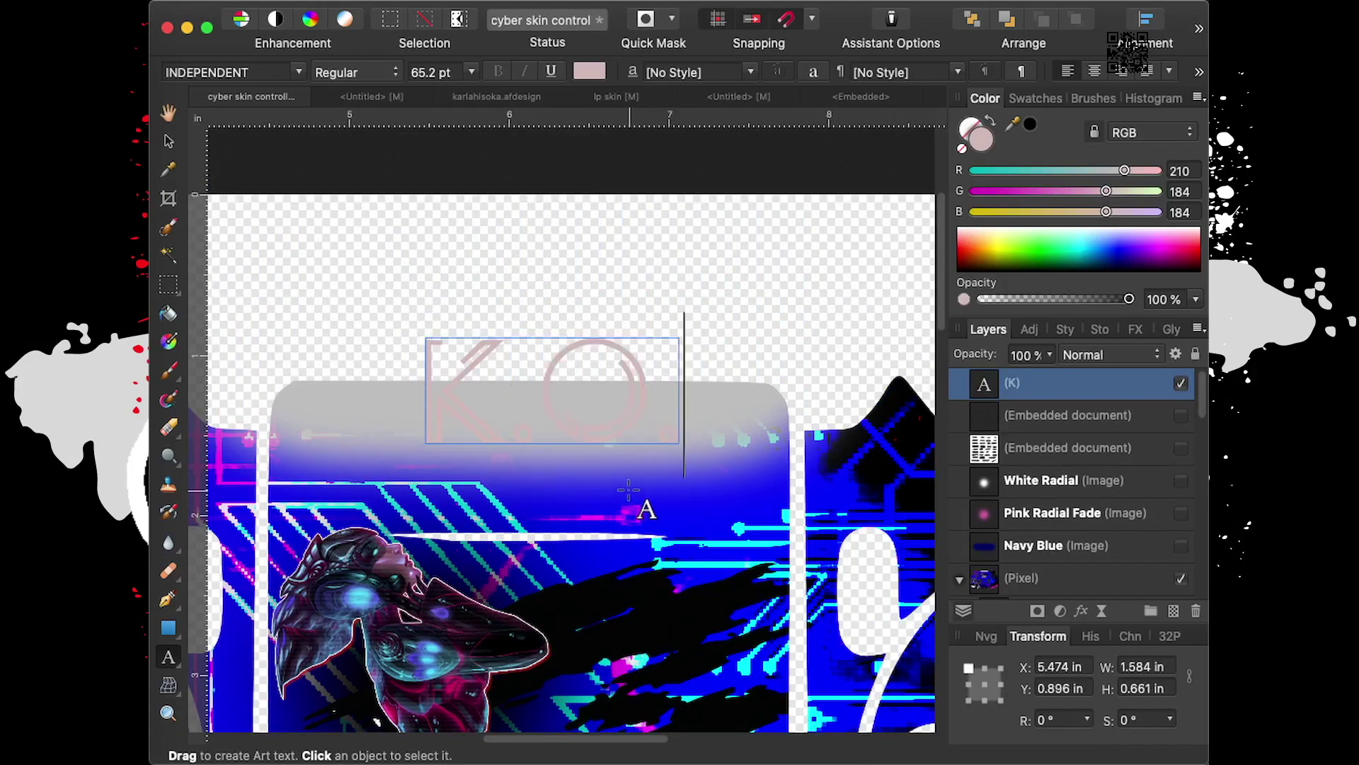
text(F.)
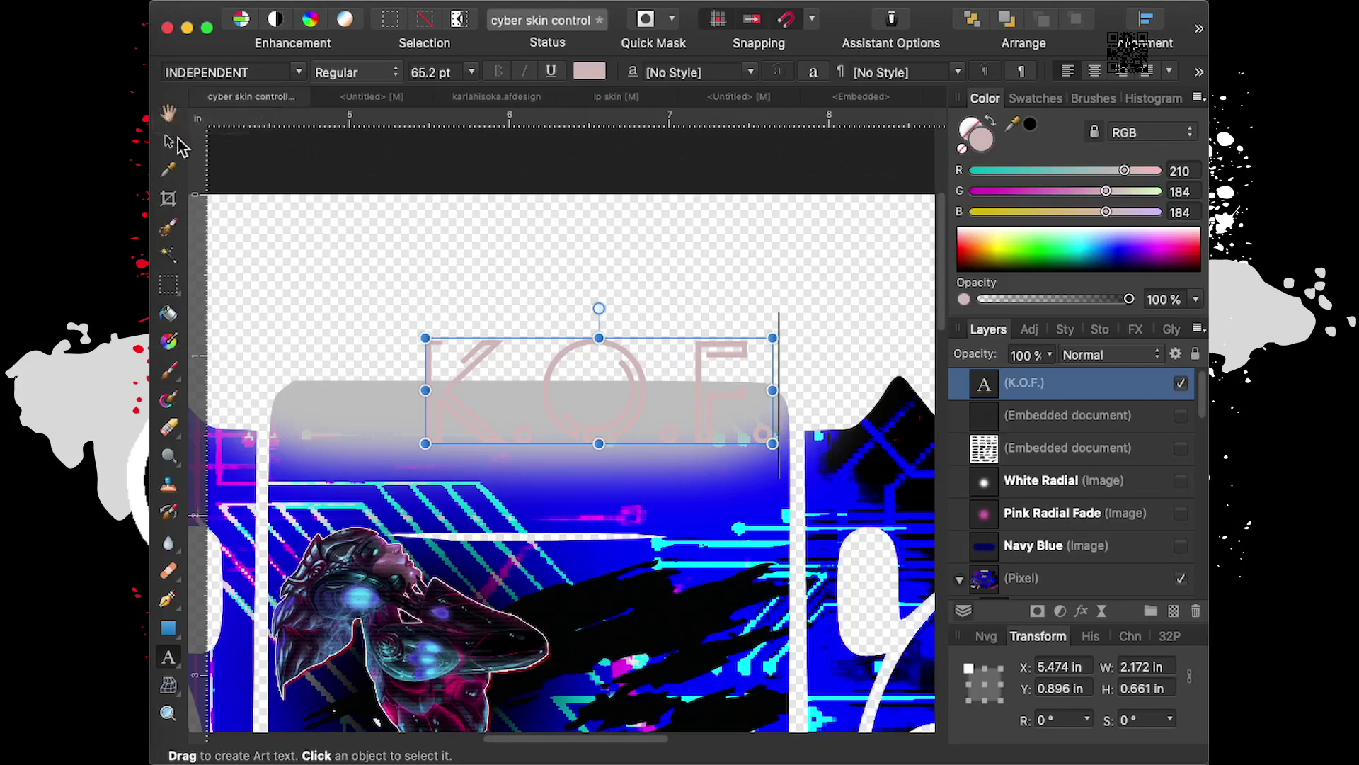
Move the K.O.F. text down onto the panel top and shrink it slightly
click(173, 141)
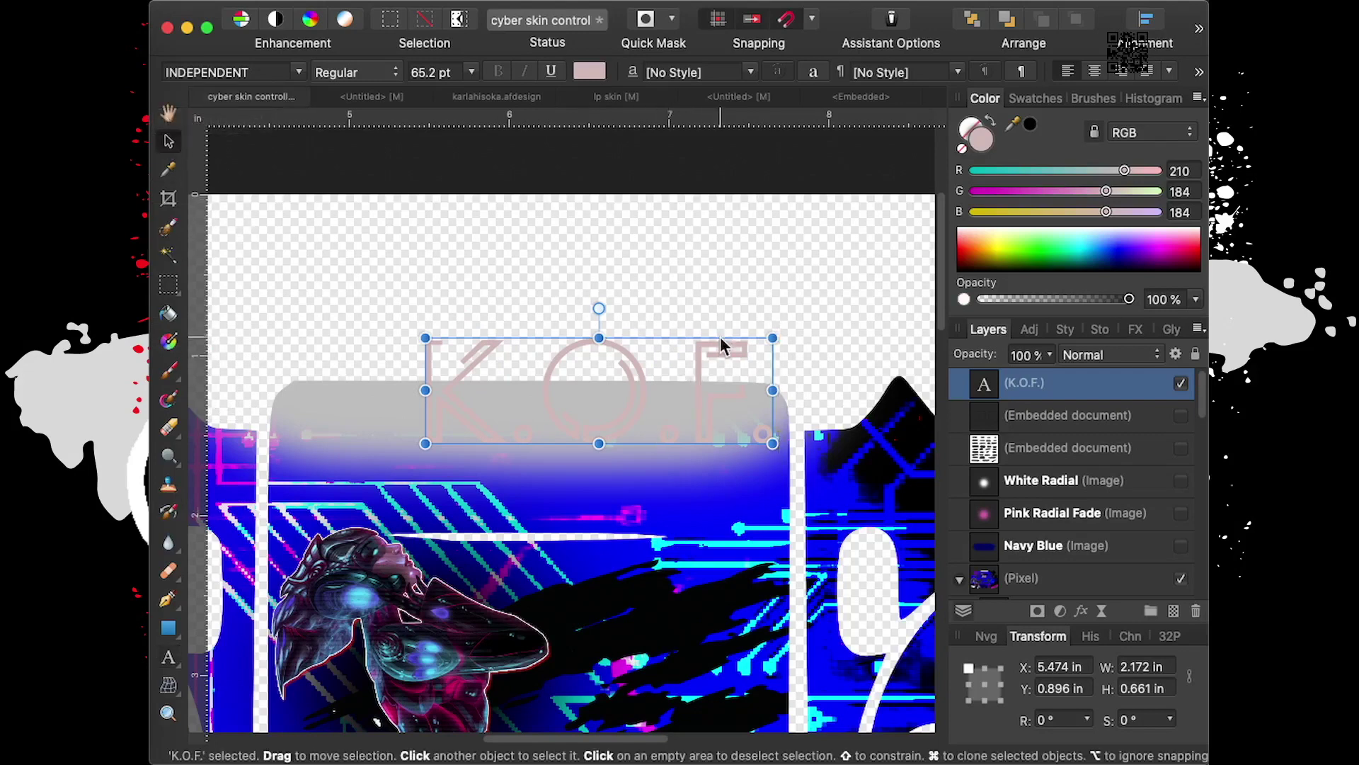
drag(720, 338, 661, 388)
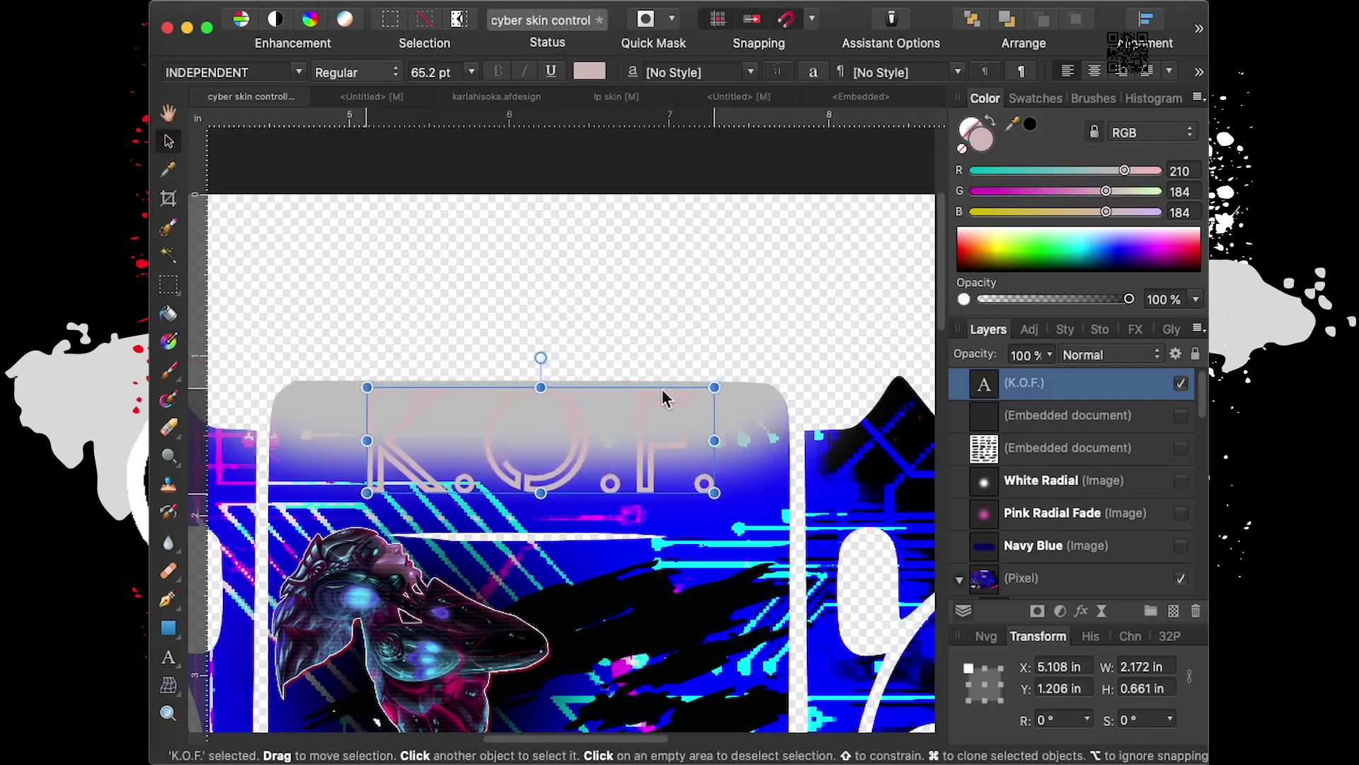
drag(714, 492, 639, 462)
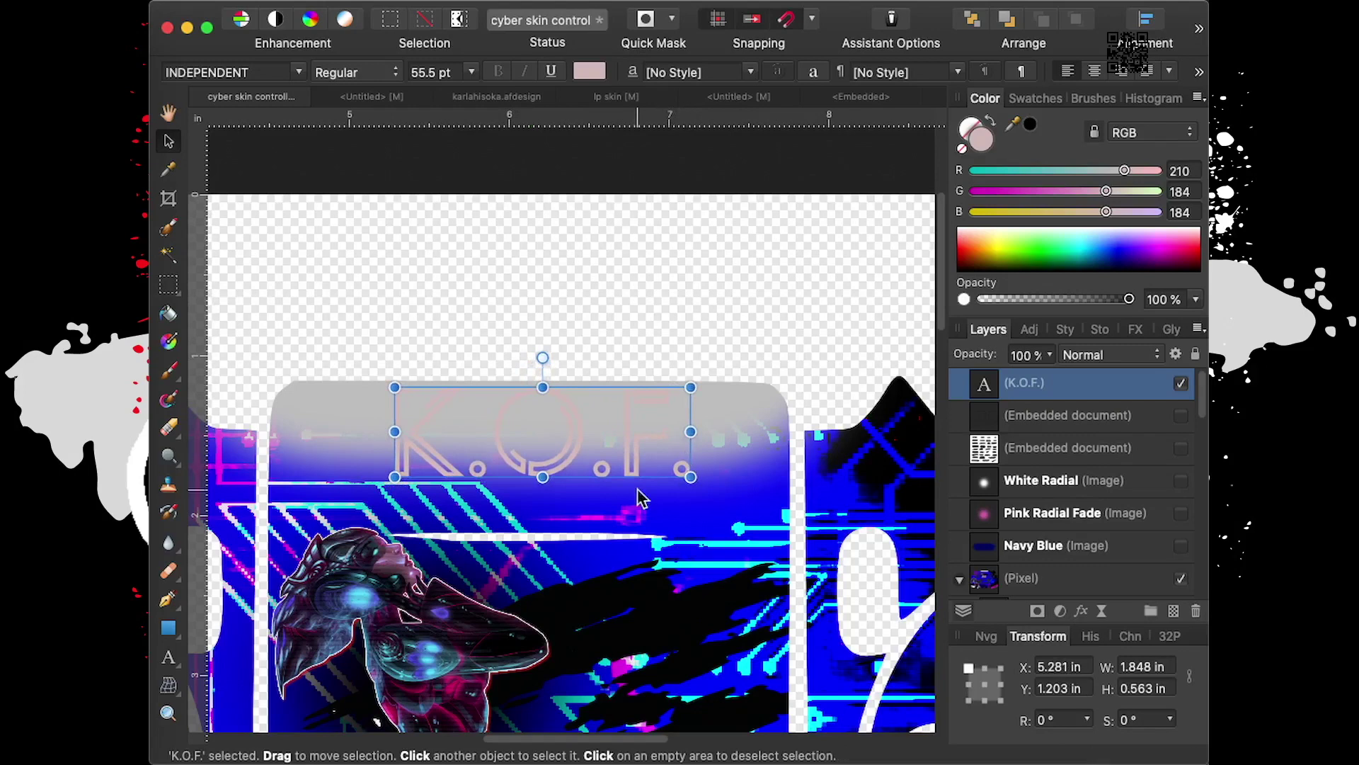
Open the K.O.F. text's context menu and the Edit menu, closing both unused
right_click(607, 460)
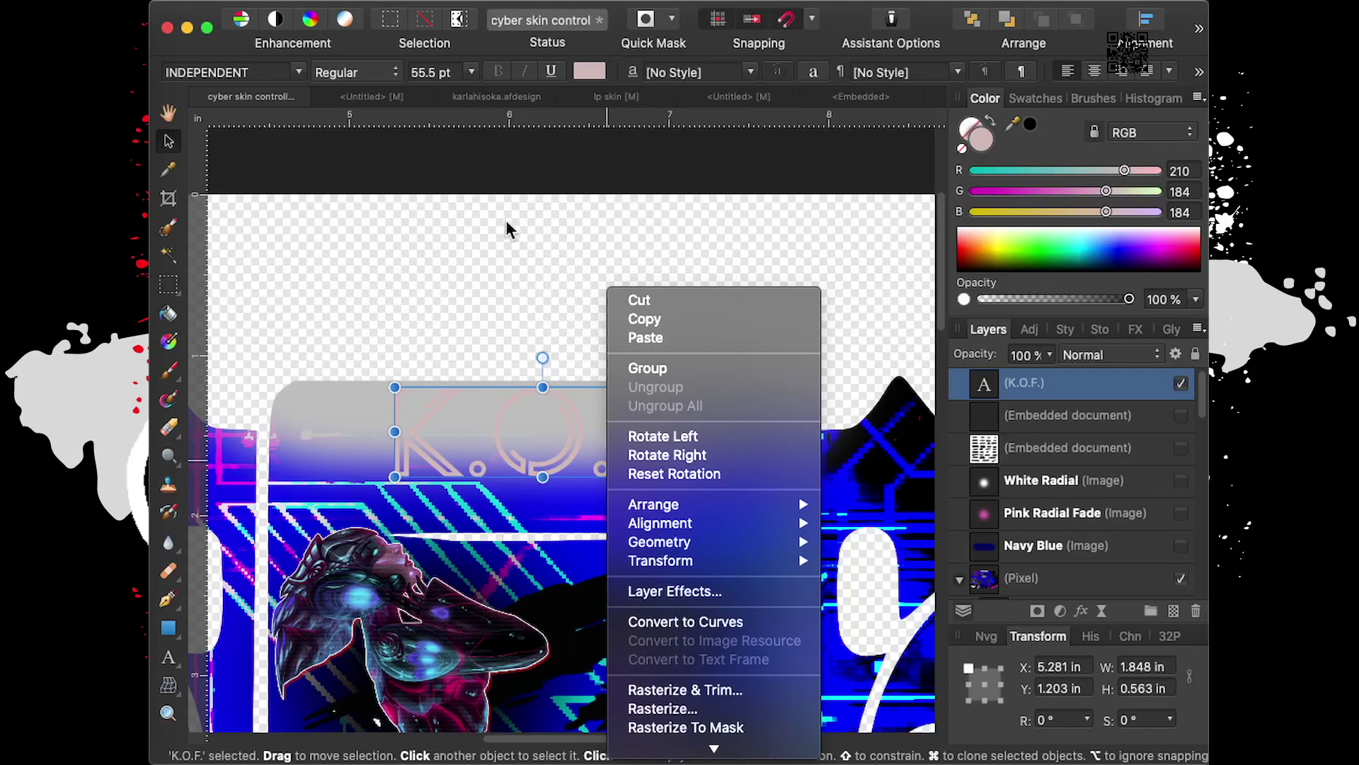
click(460, 332)
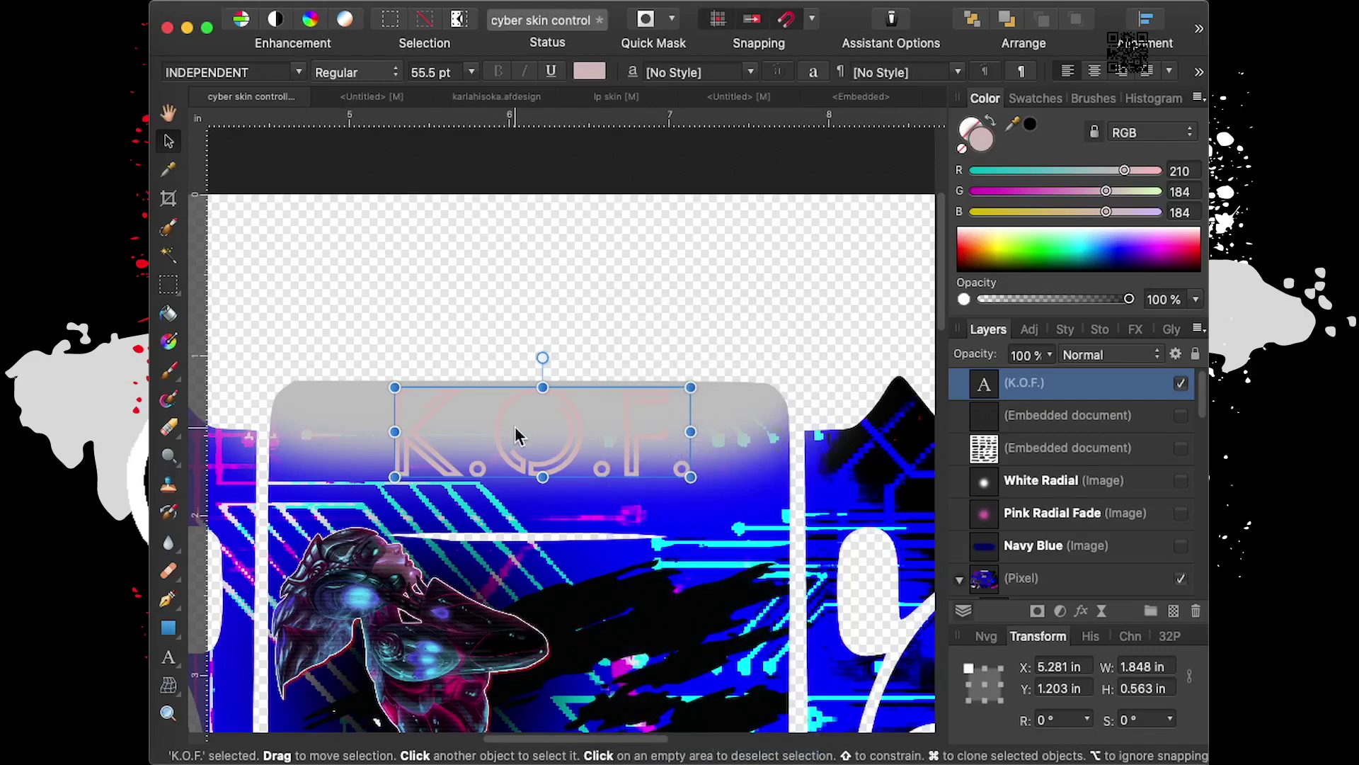
click(333, 2)
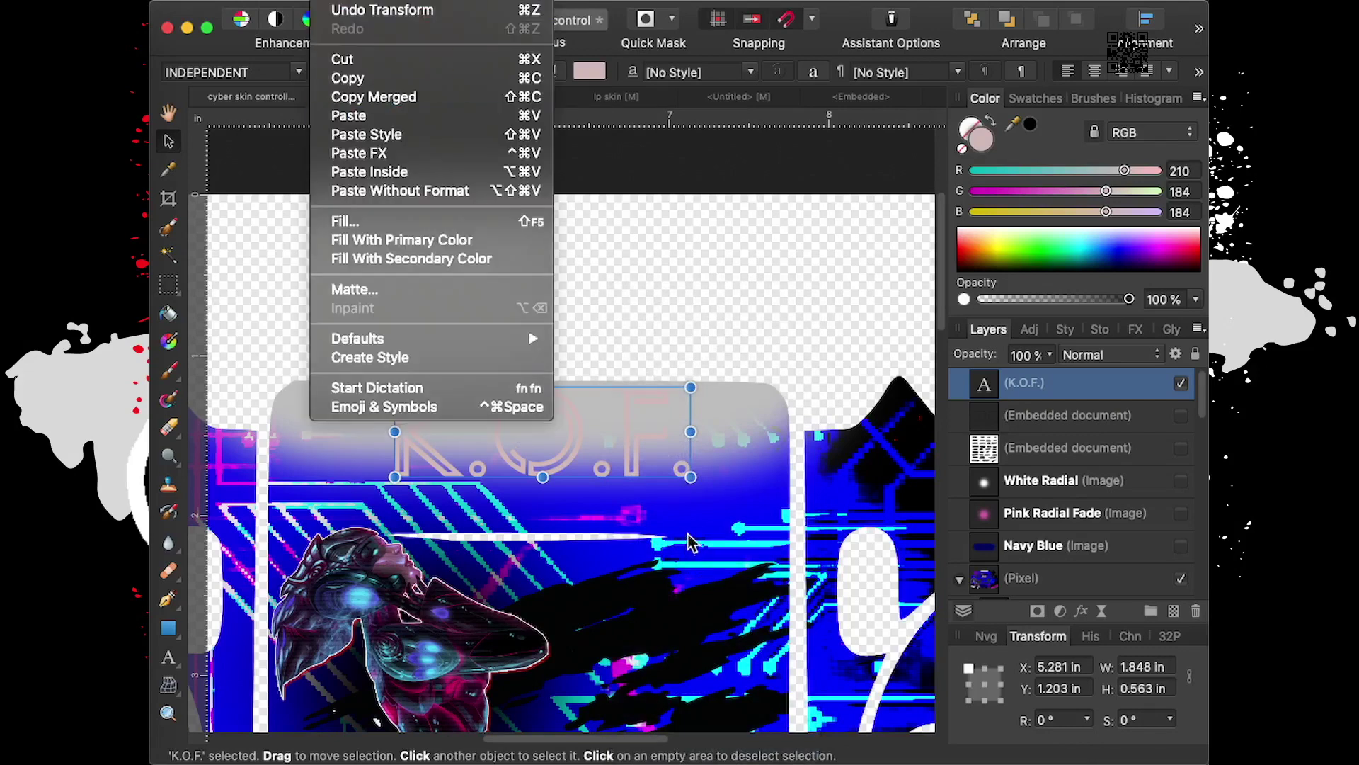
click(702, 470)
scroll(725, 358, down, 3)
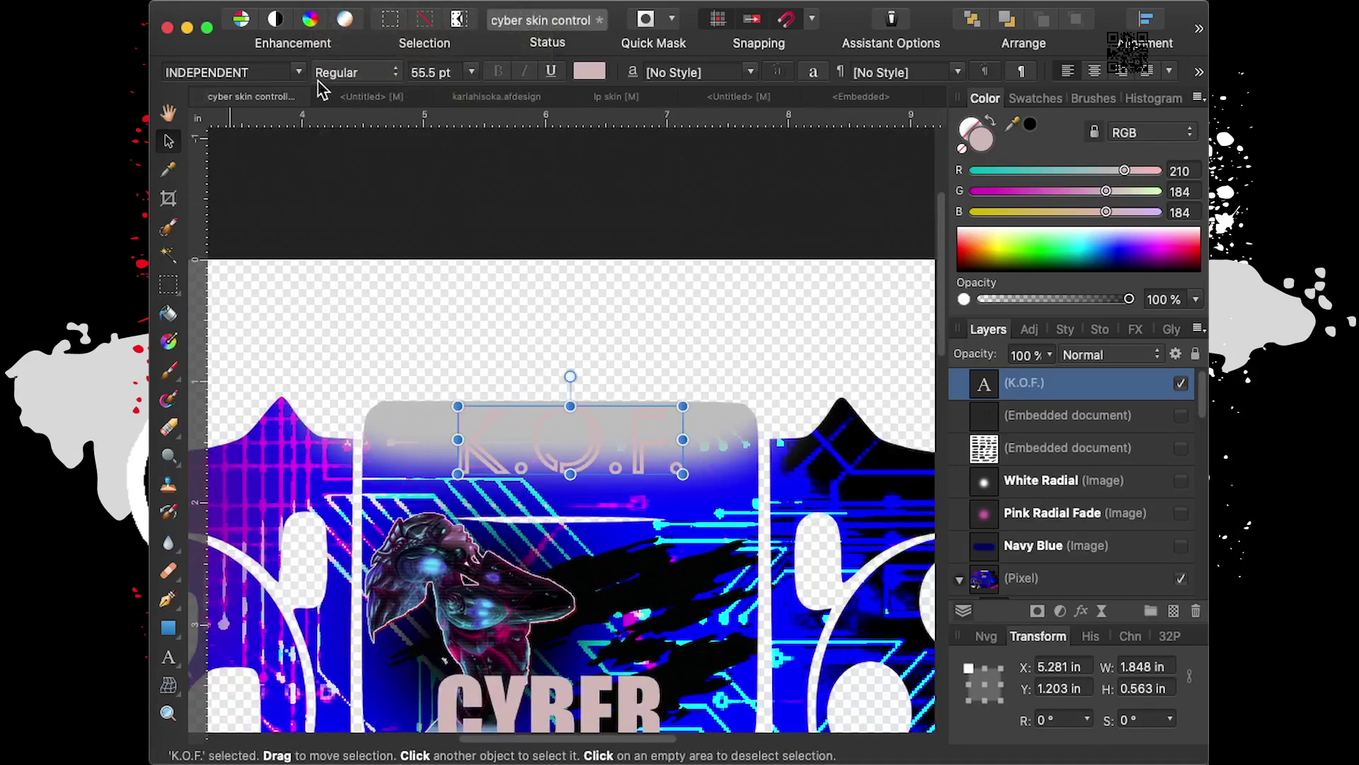
Turn the K.O.F. text white with the text colour wheel
click(593, 79)
click(593, 80)
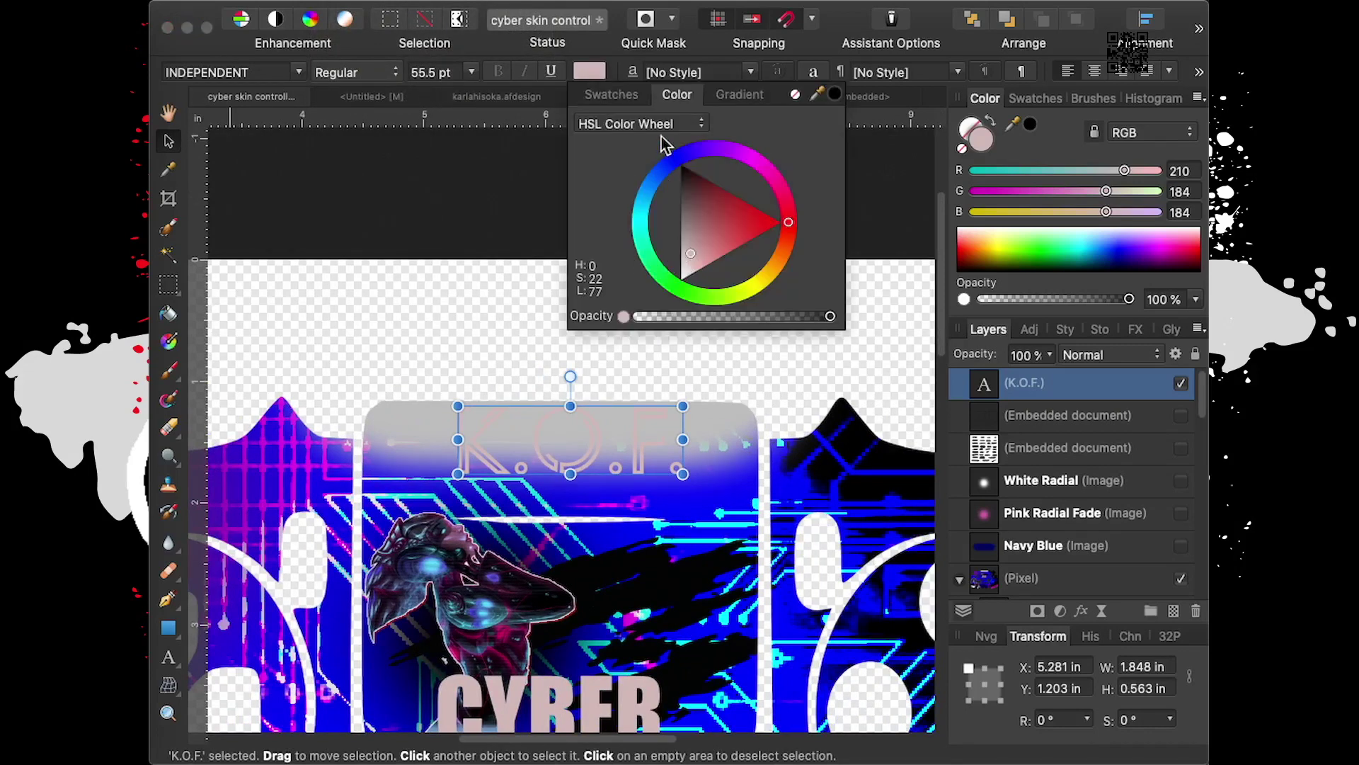
drag(691, 258, 681, 296)
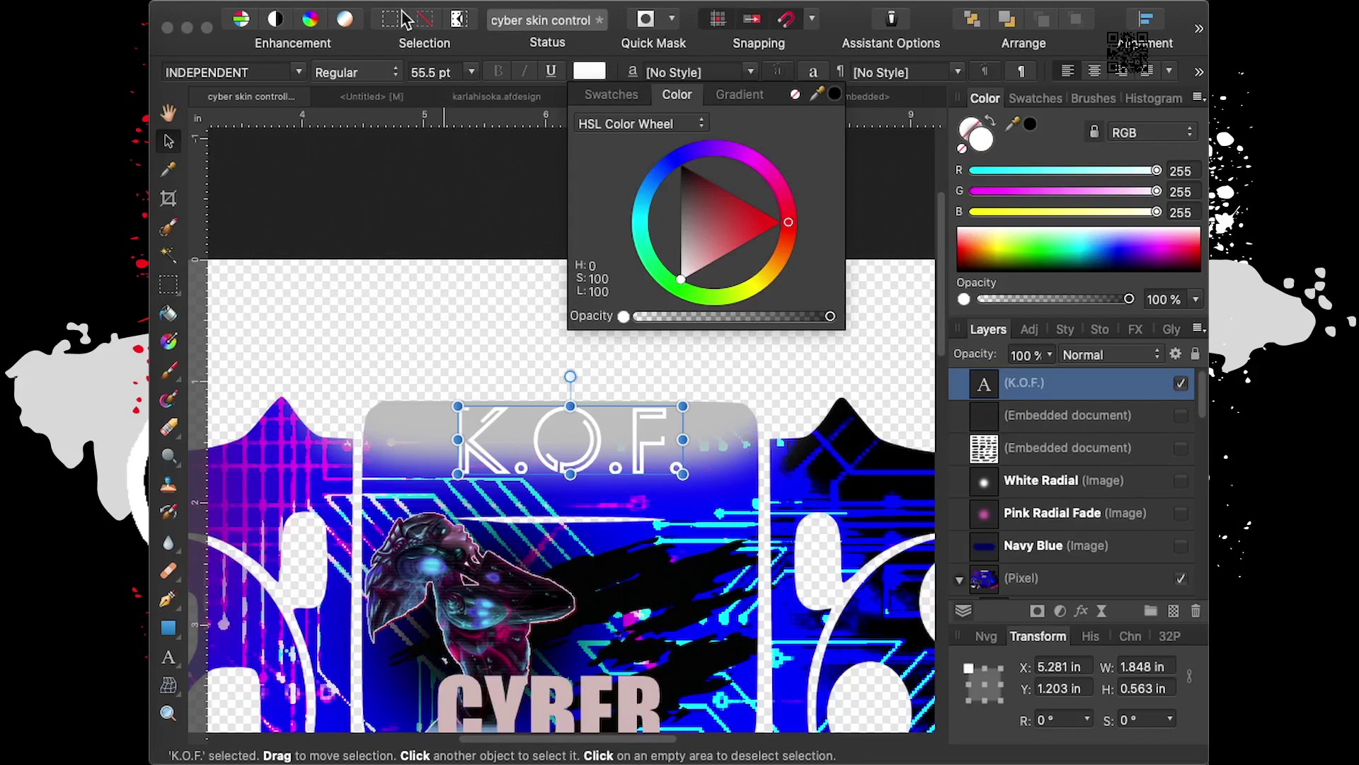
click(291, 70)
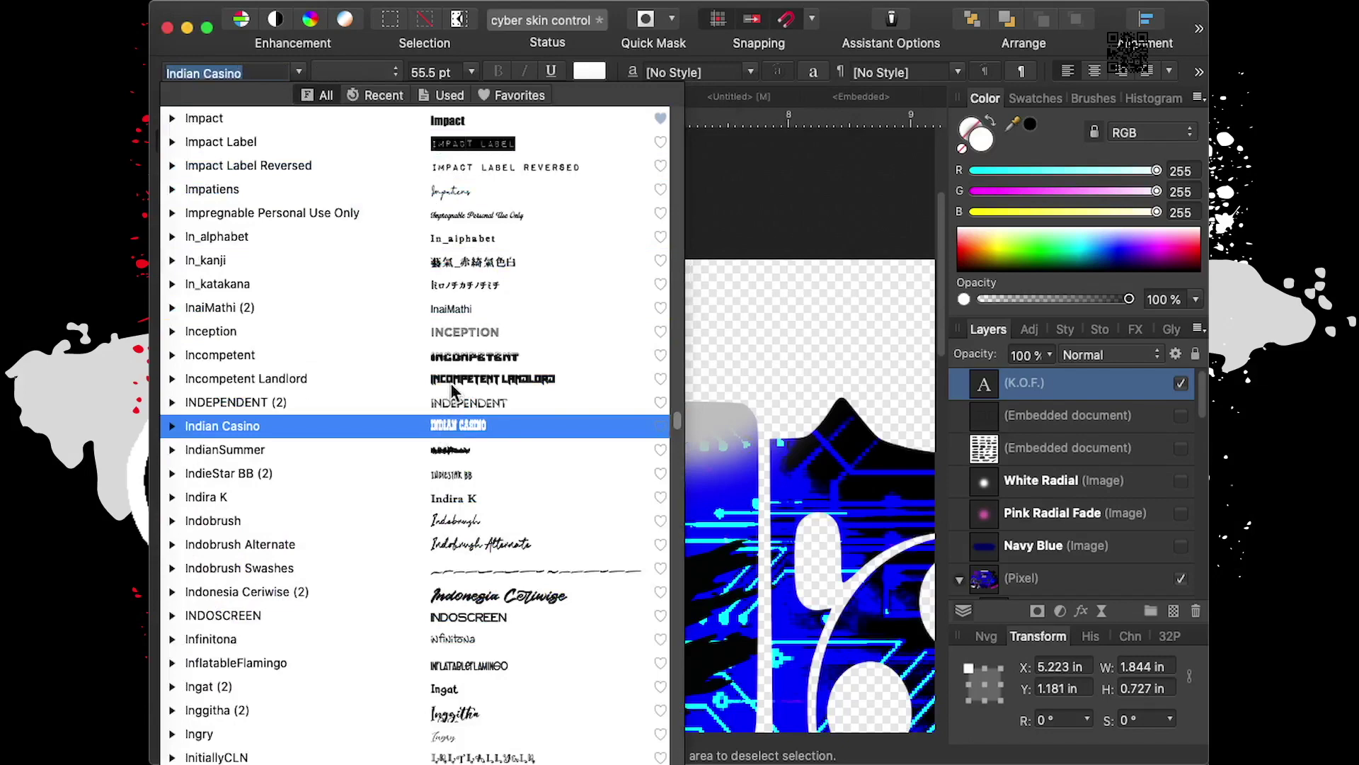
Try a new font on the K.O.F. text and reselect it
click(802, 342)
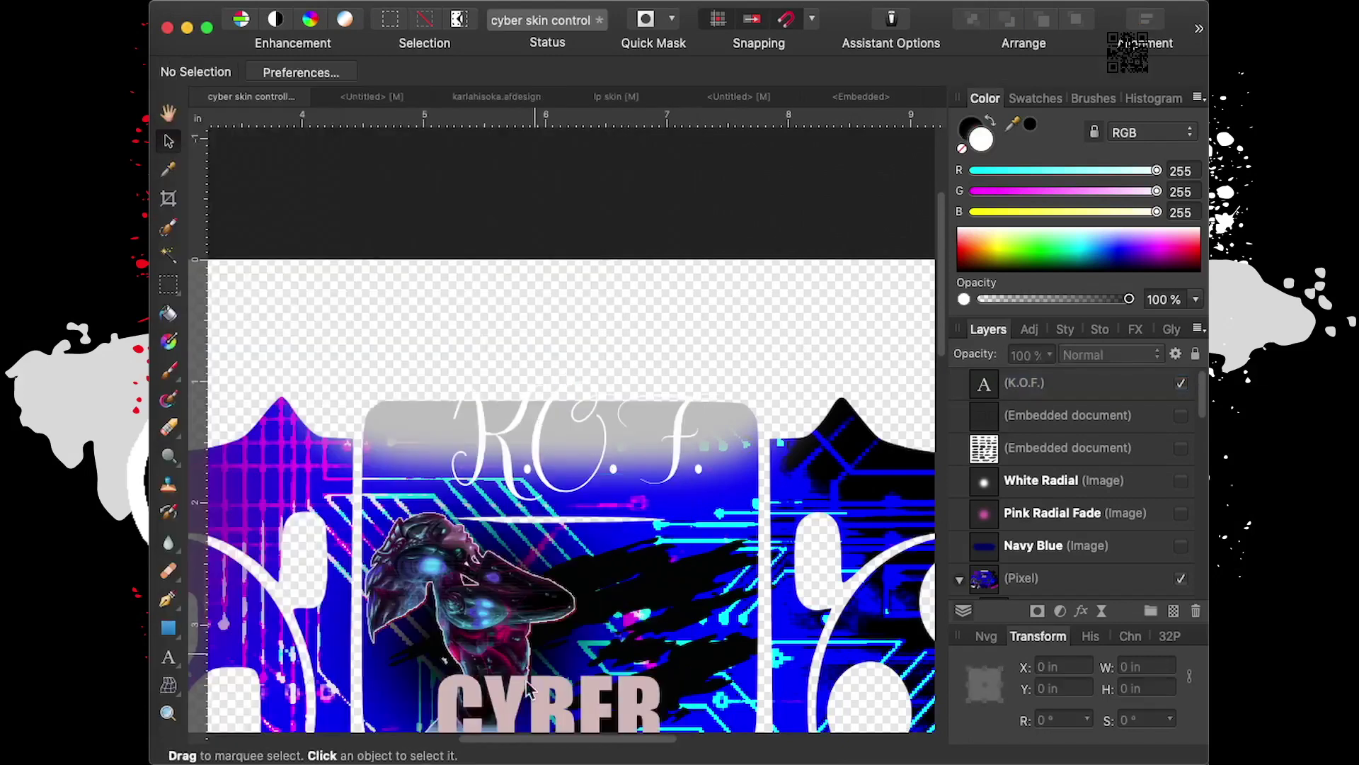
drag(527, 739, 475, 747)
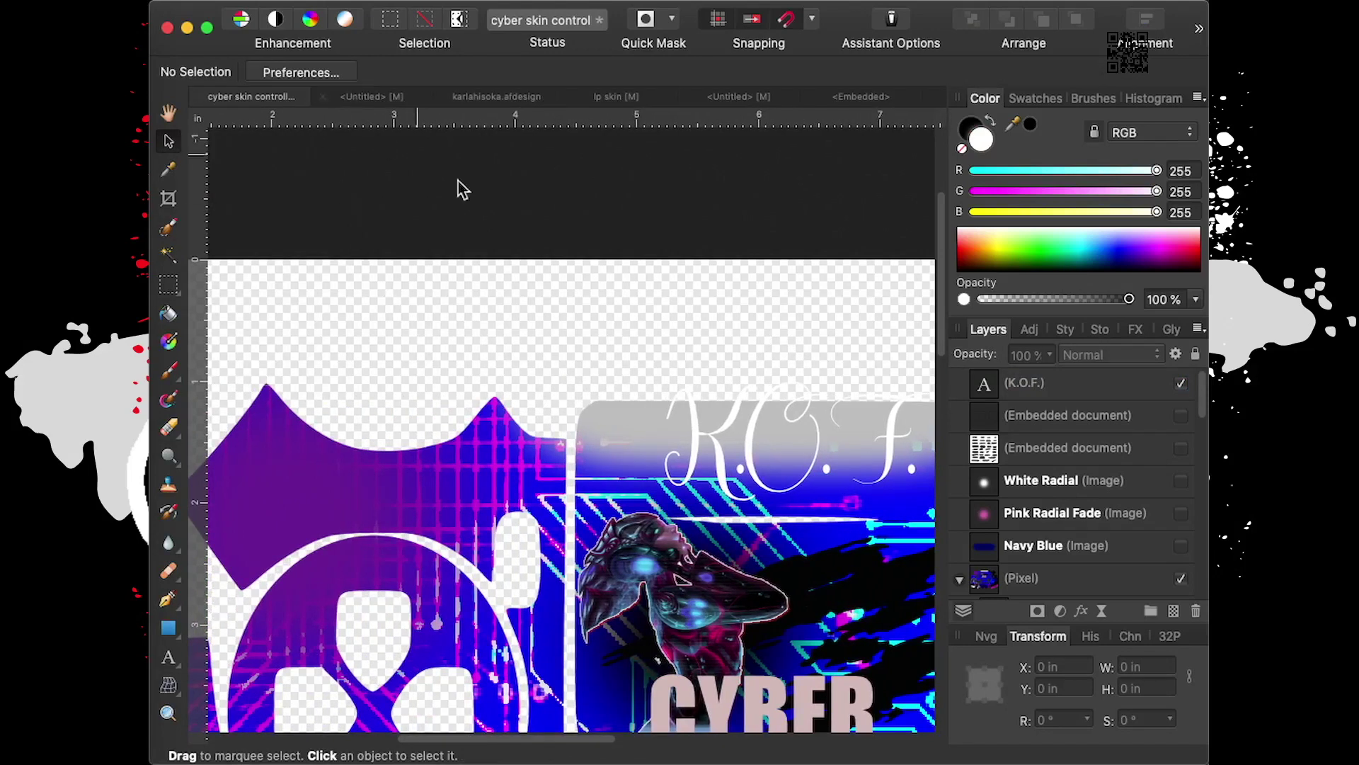
click(752, 464)
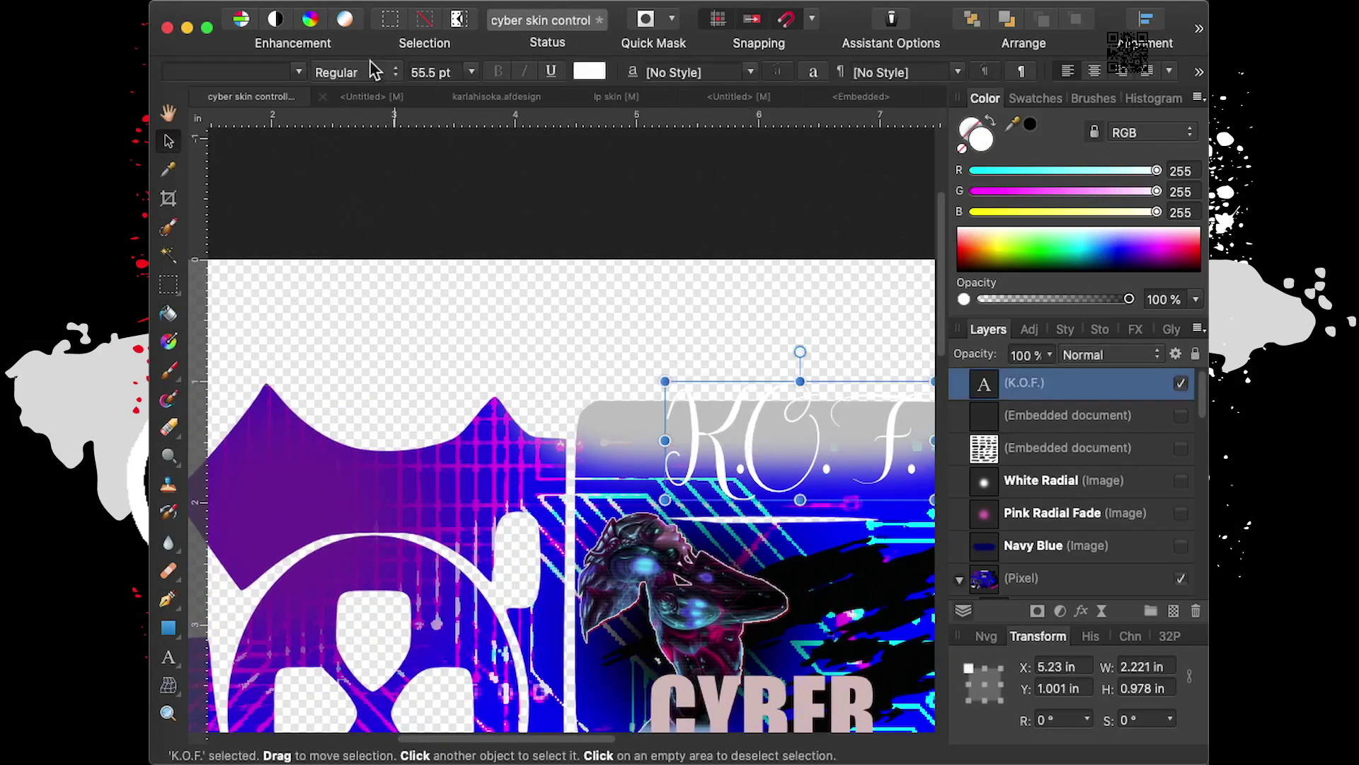
Browse the font list and apply ACETONE to the K.O.F. title
click(299, 72)
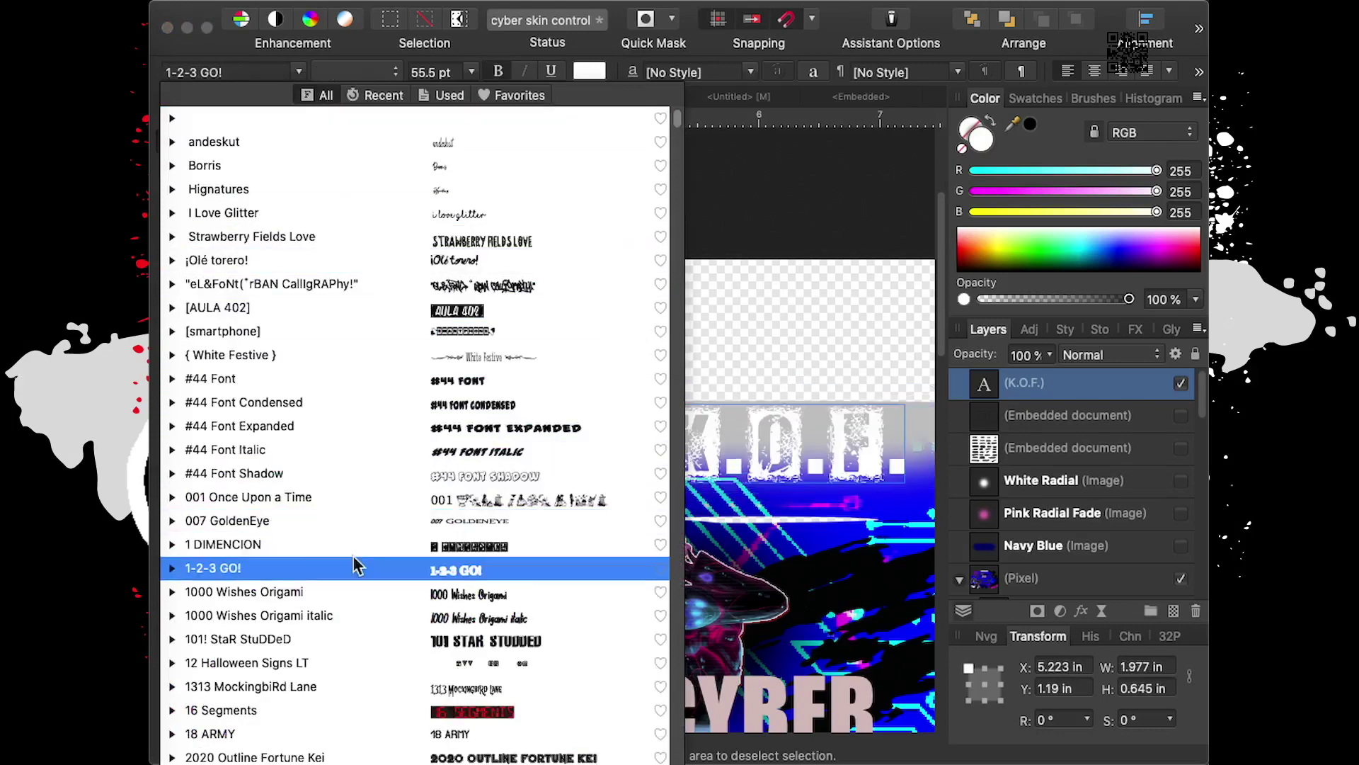
scroll(354, 555, down, 5)
scroll(356, 550, down, 3)
scroll(356, 551, down, 3)
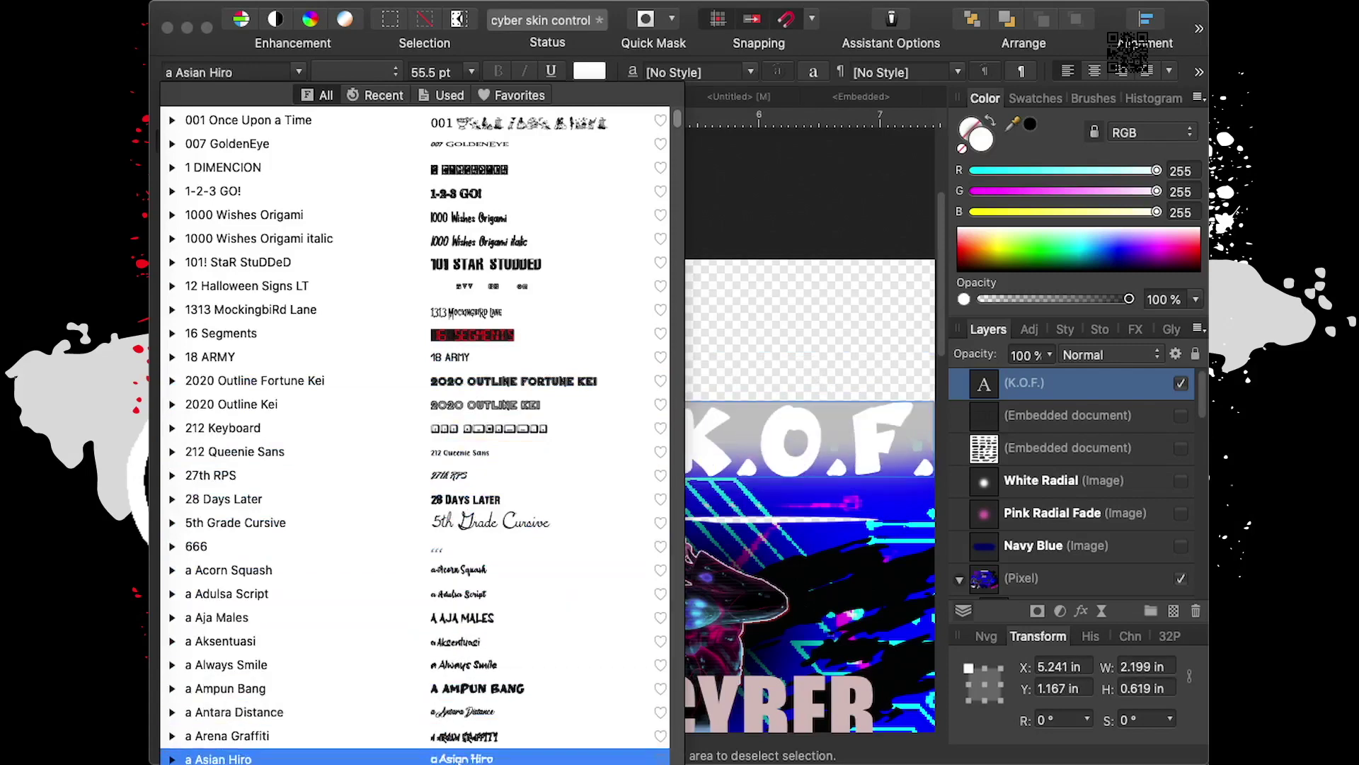
scroll(459, 751, down, 2)
scroll(459, 751, down, 5)
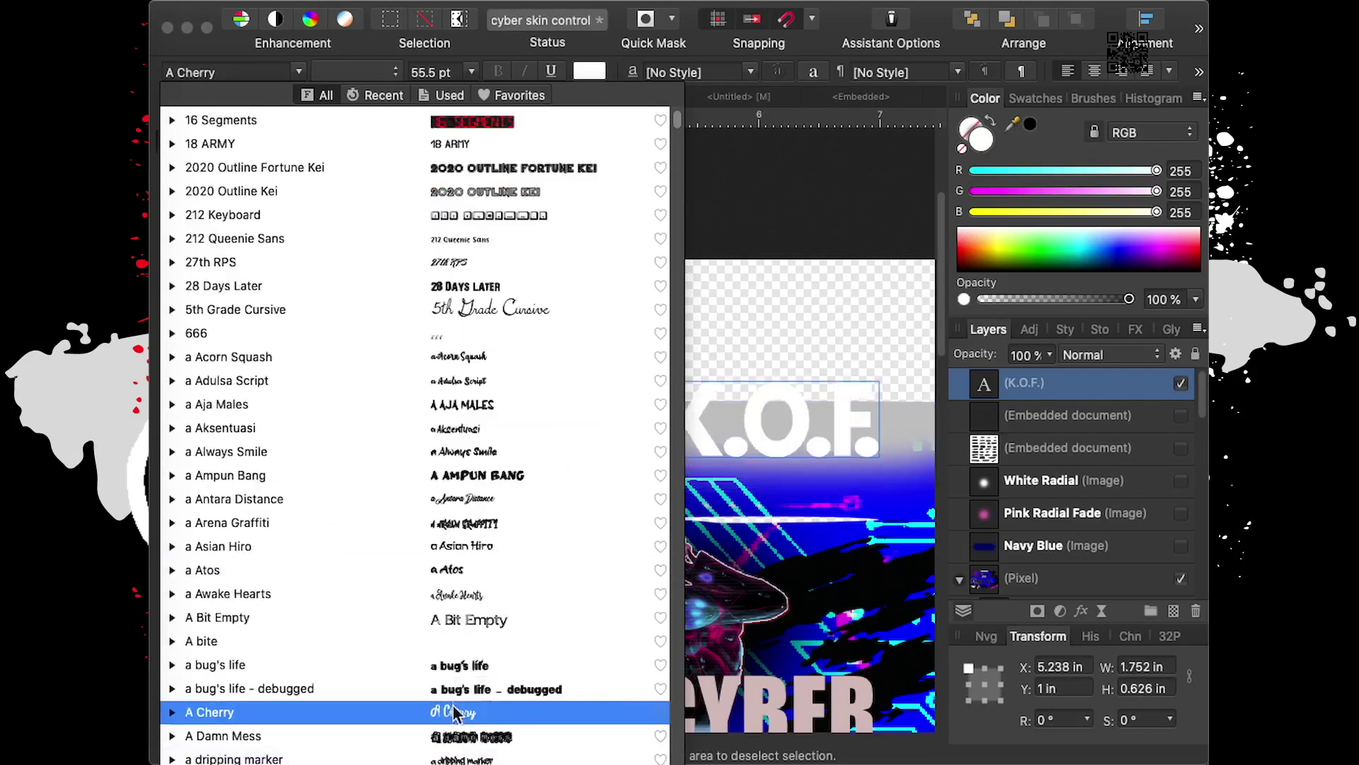
scroll(455, 746, down, 1)
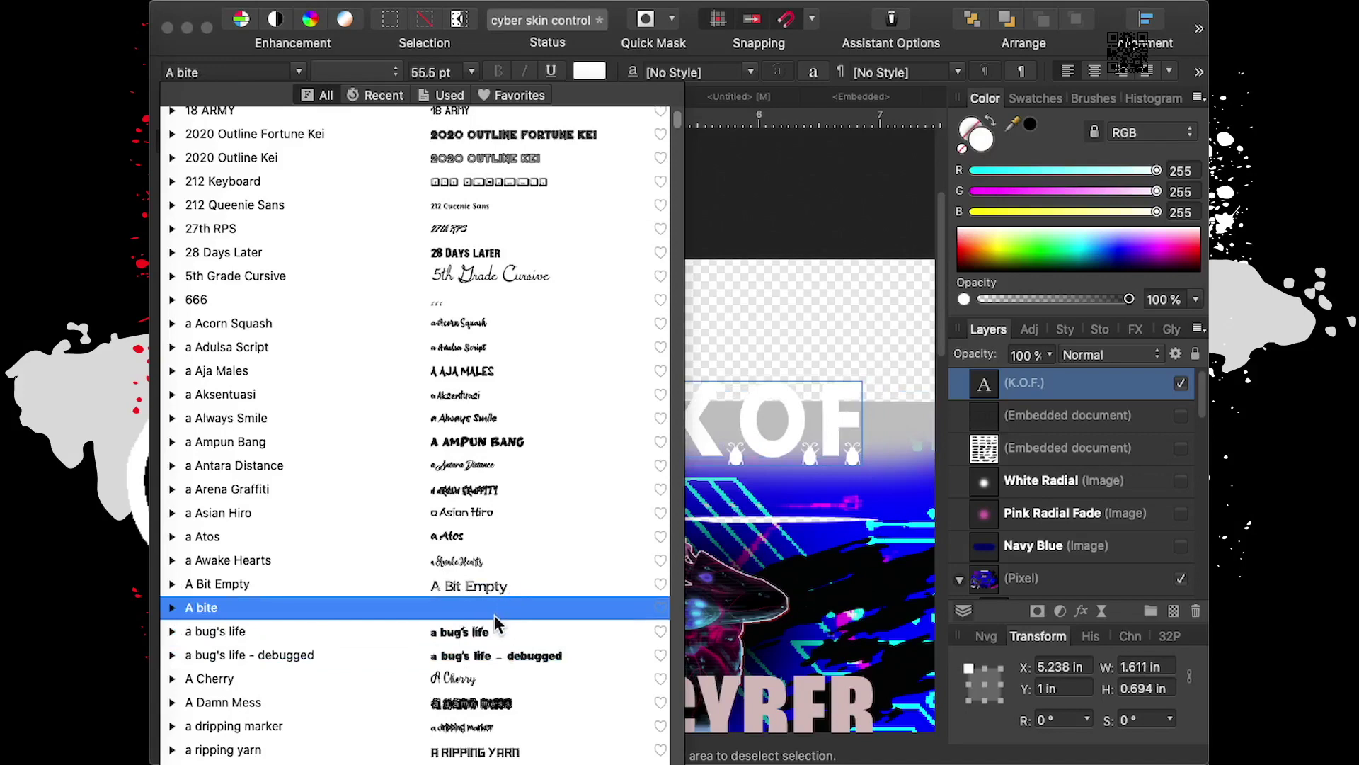
scroll(493, 613, down, 4)
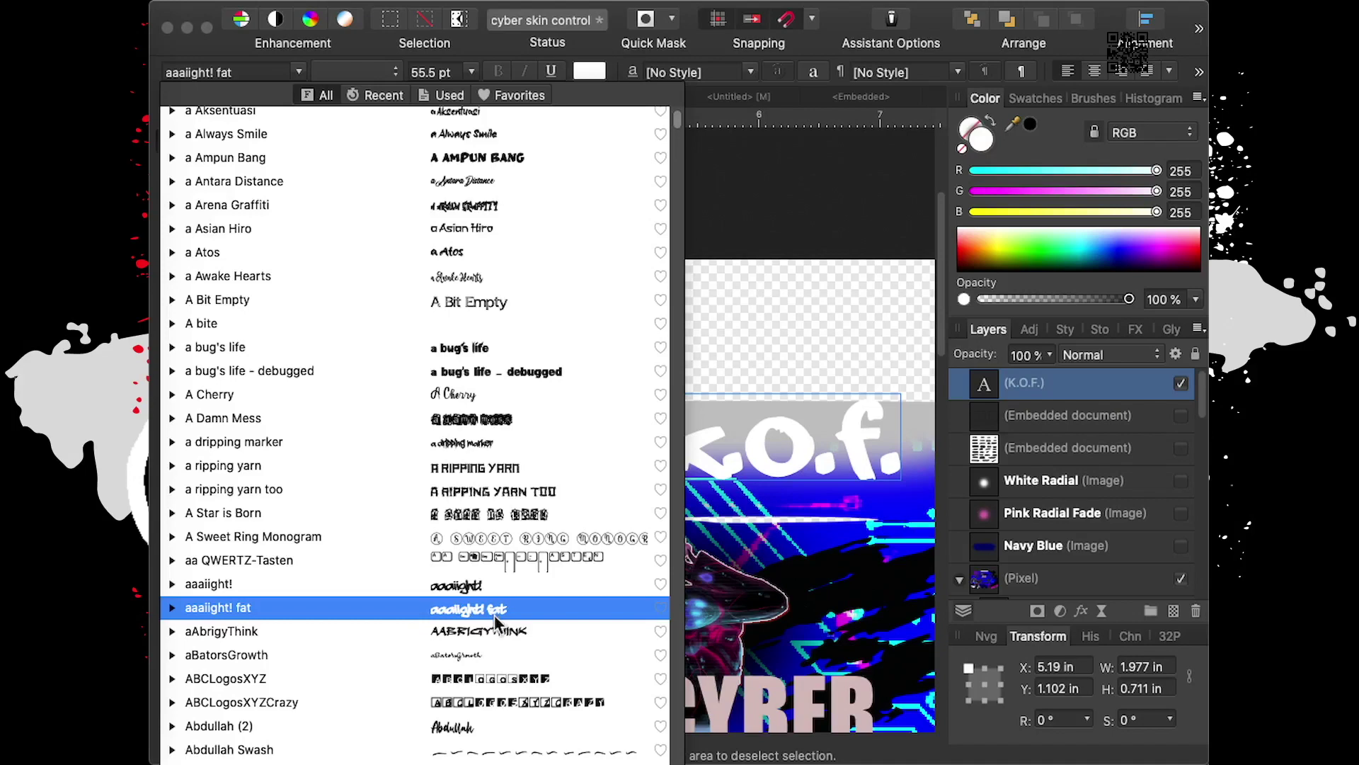
scroll(492, 636, down, 1)
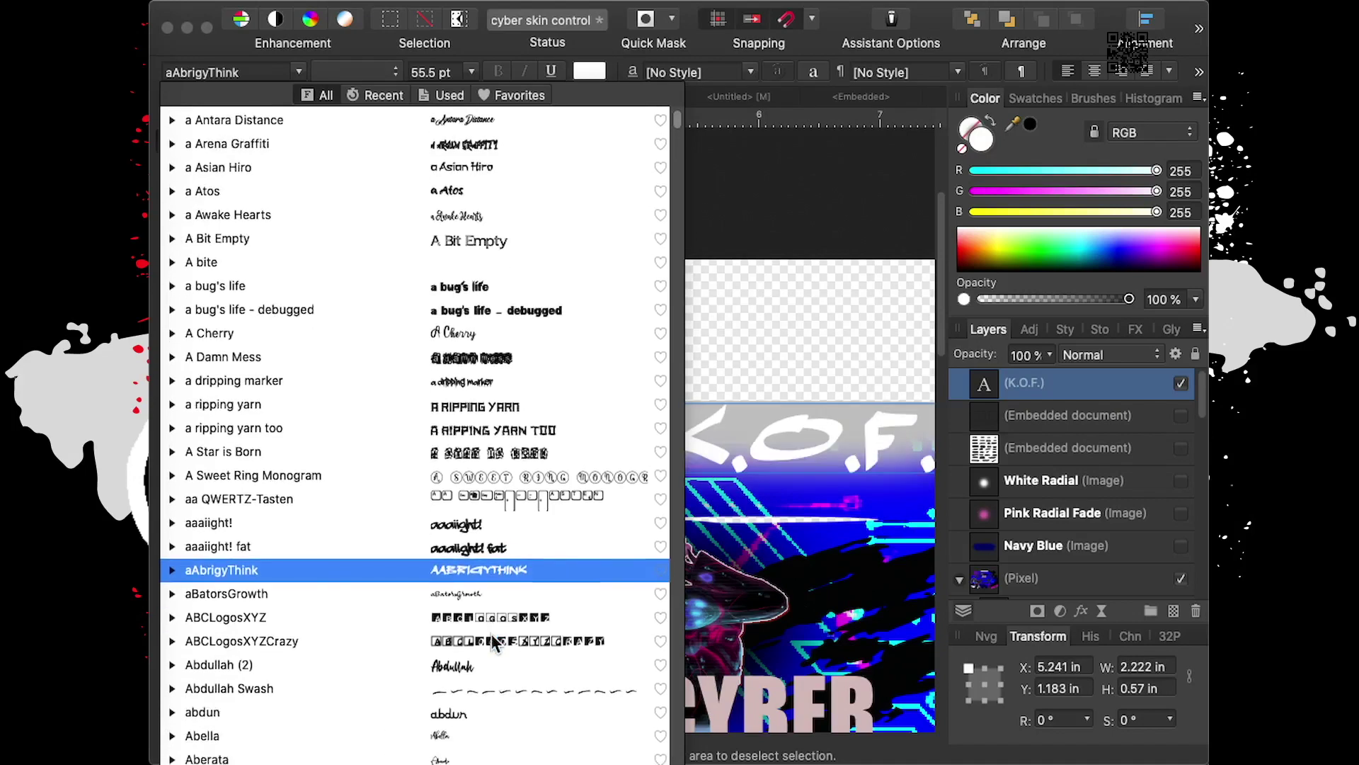
scroll(493, 641, down, 1)
scroll(493, 640, down, 2)
scroll(493, 640, down, 1)
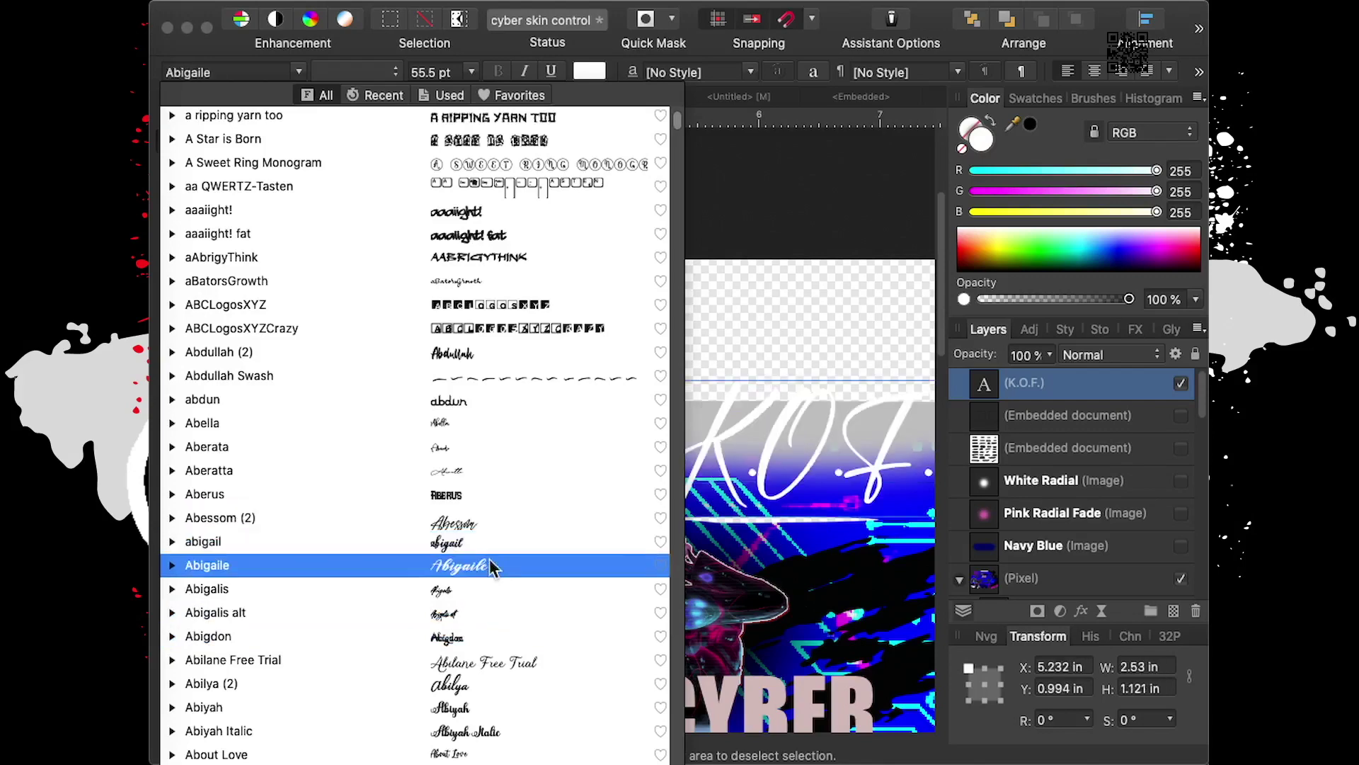
scroll(492, 588, down, 3)
scroll(492, 598, down, 2)
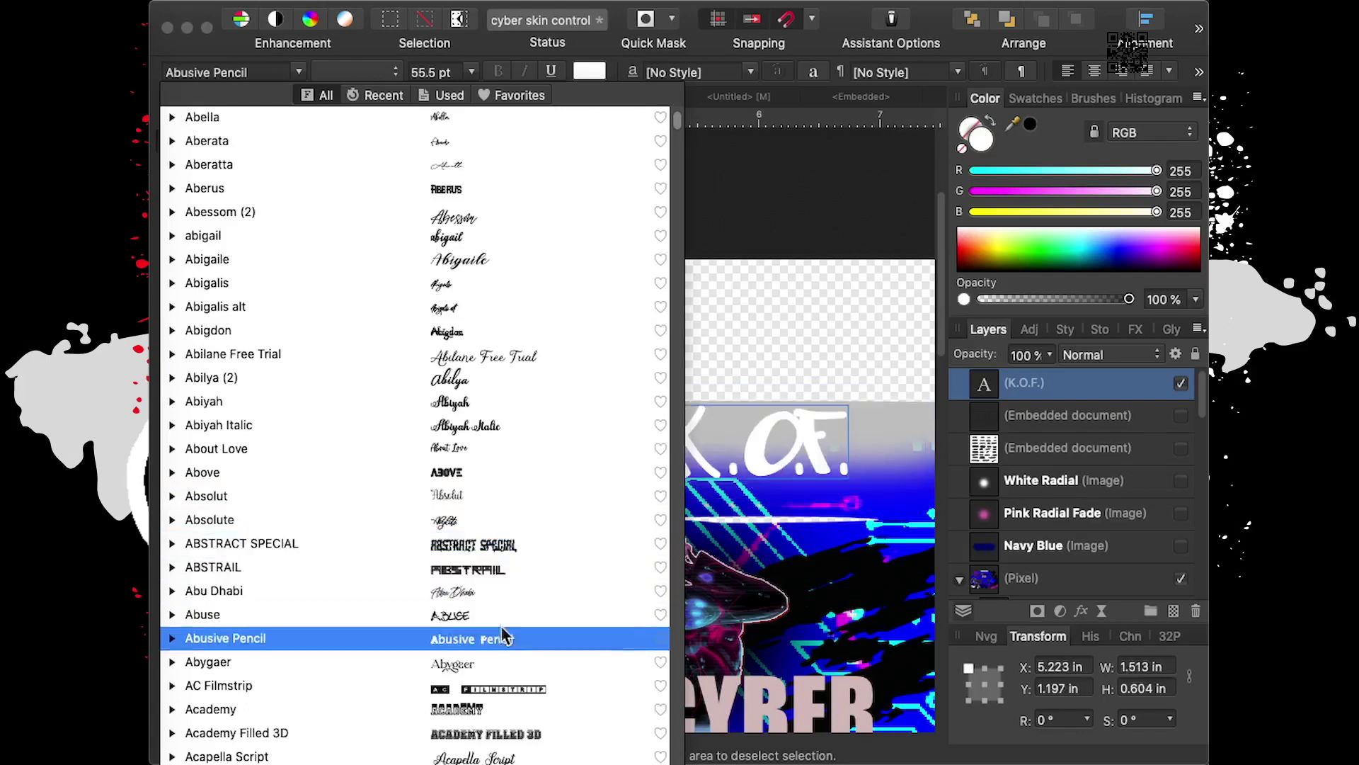
scroll(499, 691, down, 5)
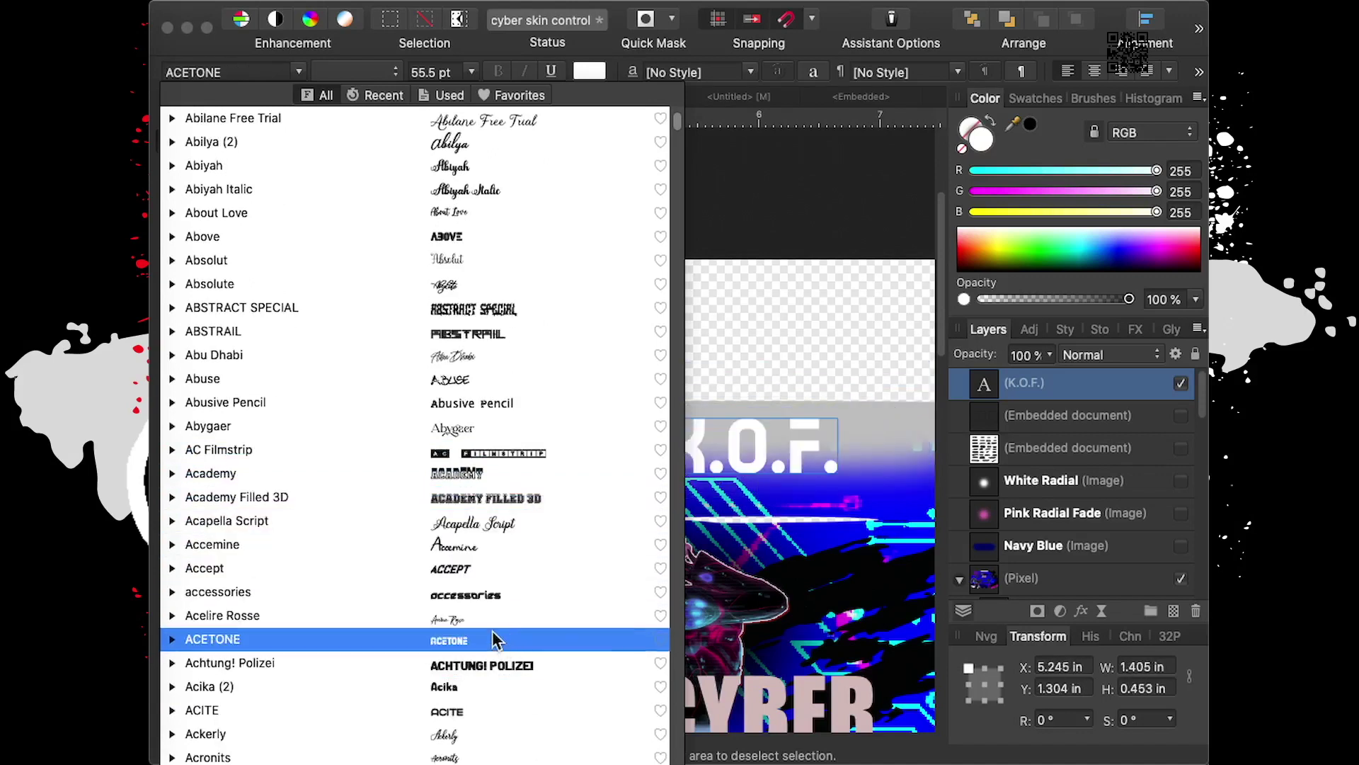
click(524, 647)
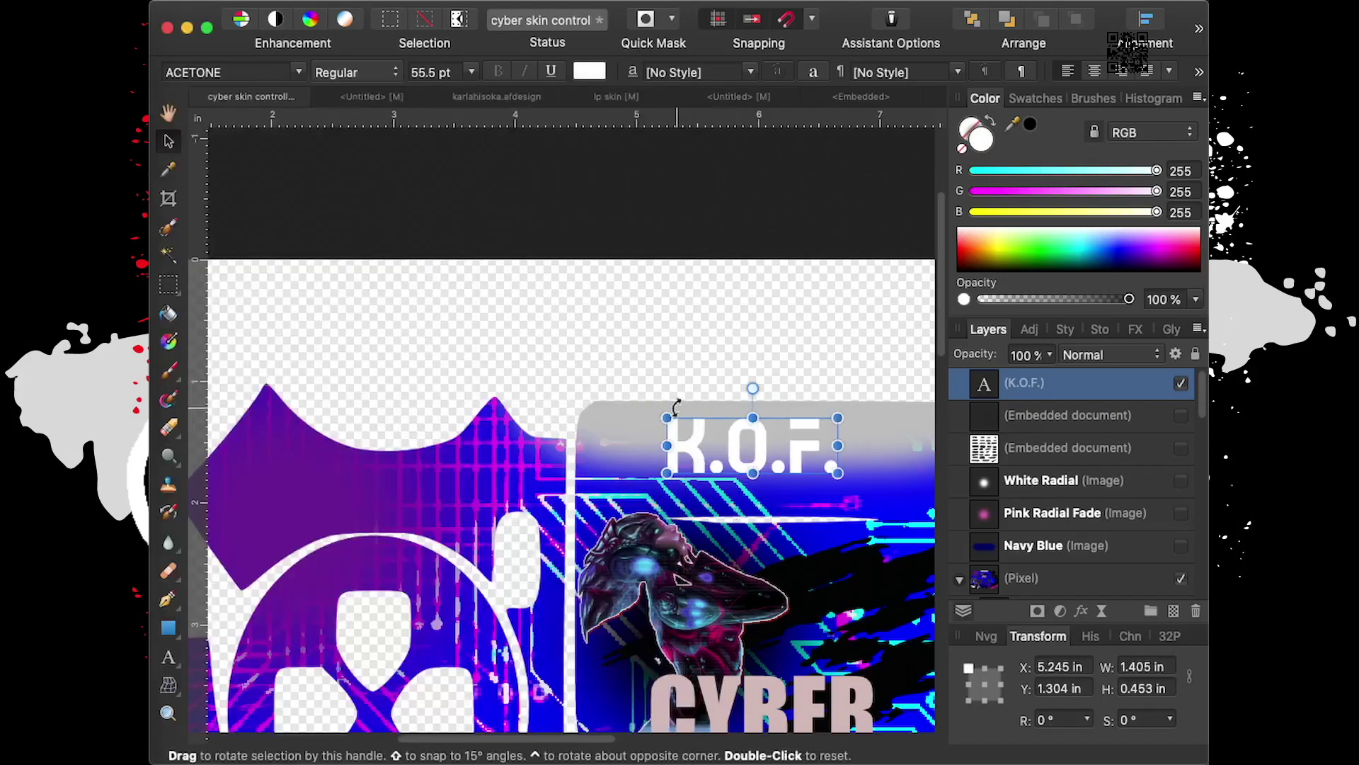
scroll(599, 637, down, 2)
scroll(598, 638, down, 2)
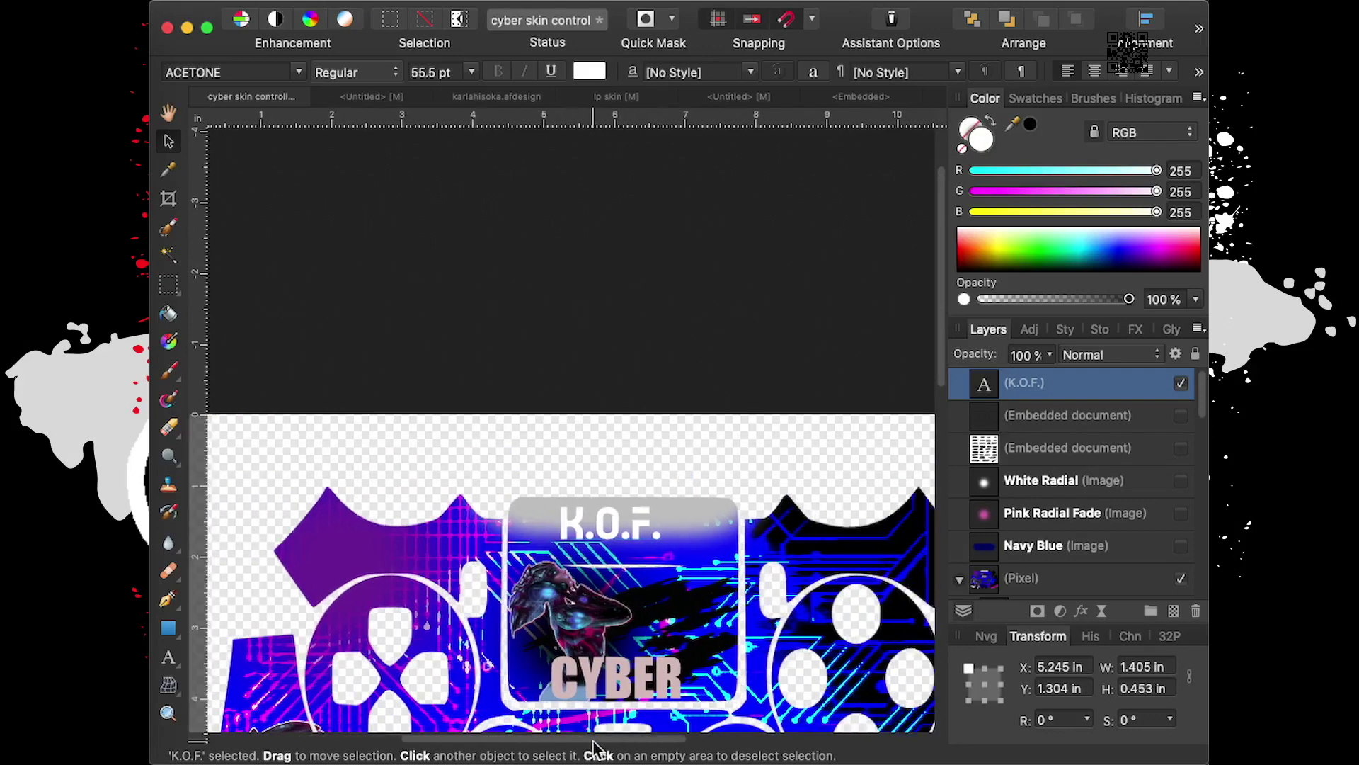
drag(566, 738, 630, 738)
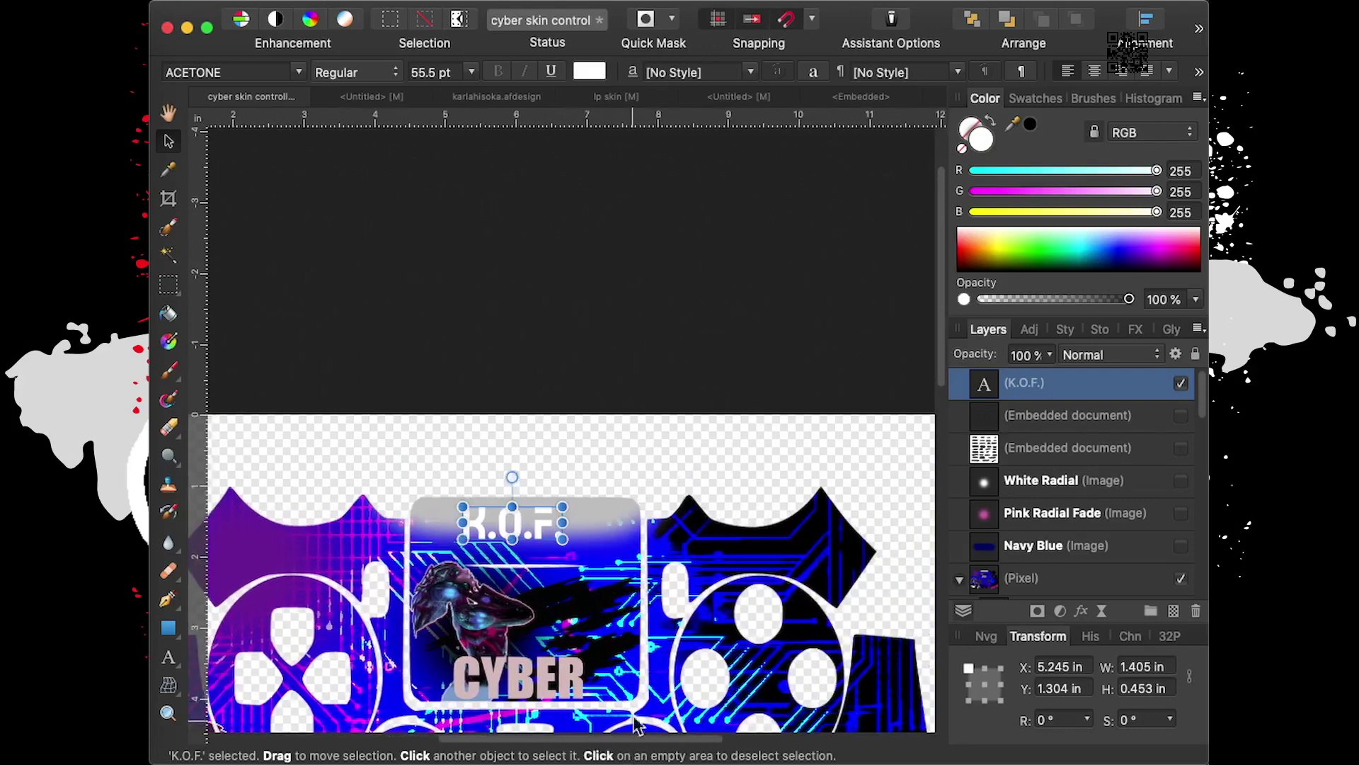
Edit the K.O.F. text into the full 'King Of …' title phrase
double_click(499, 531)
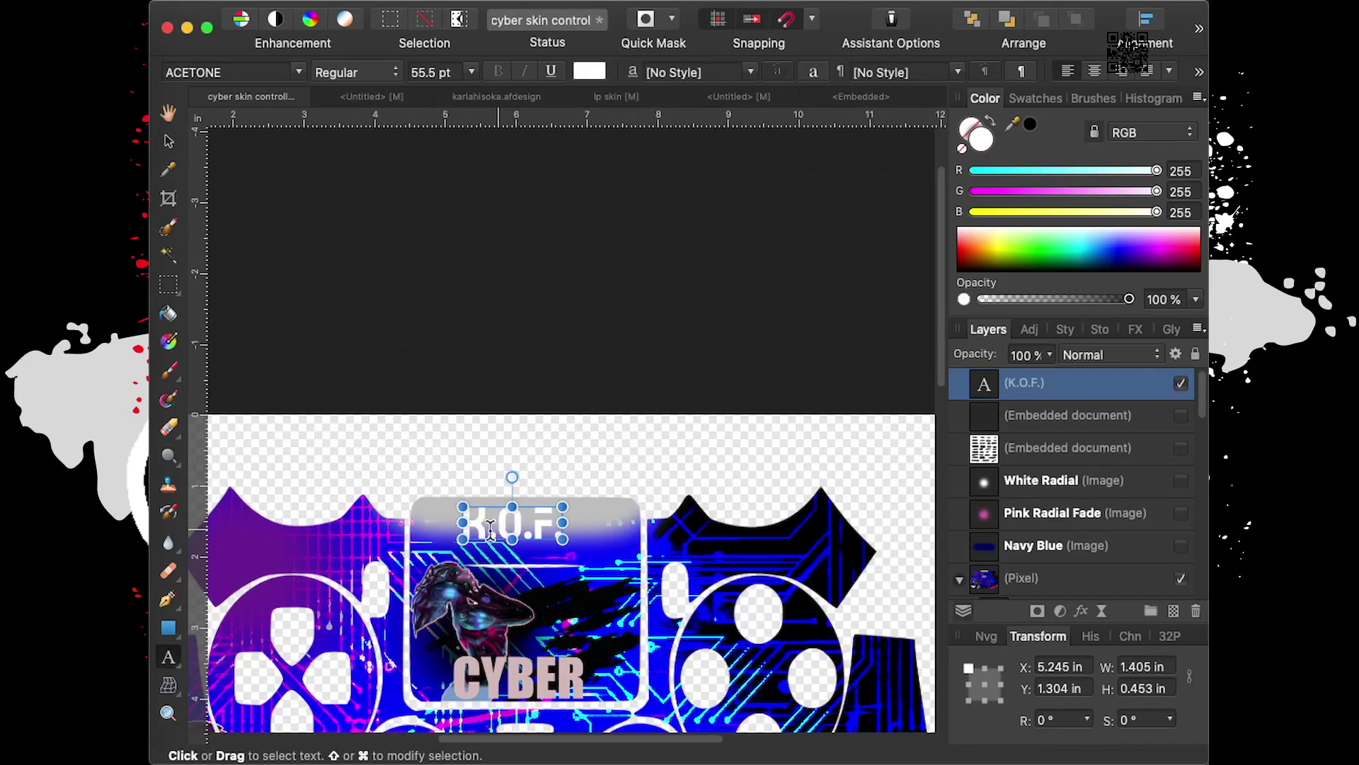
text(ing)
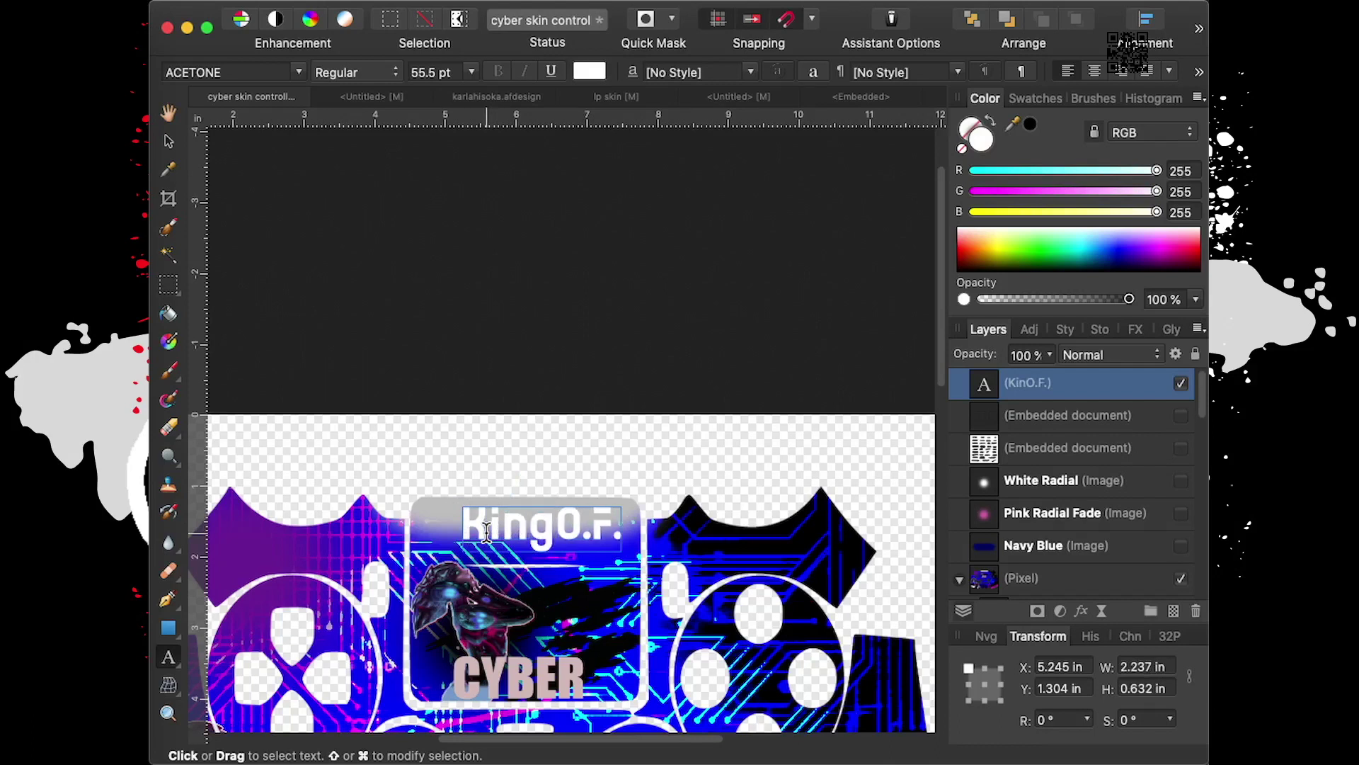
click(598, 530)
key(BackSpace)
text(f)
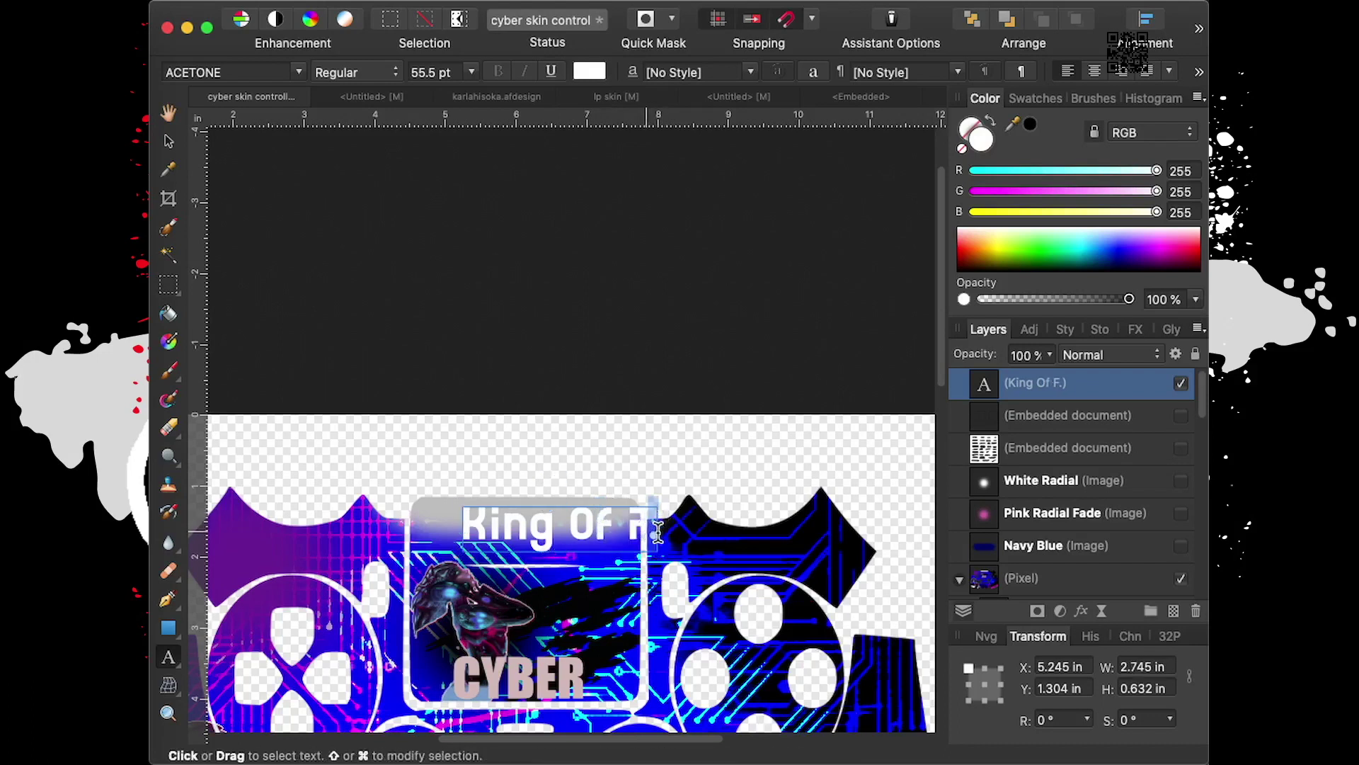
key(BackSpace)
text(uckery)
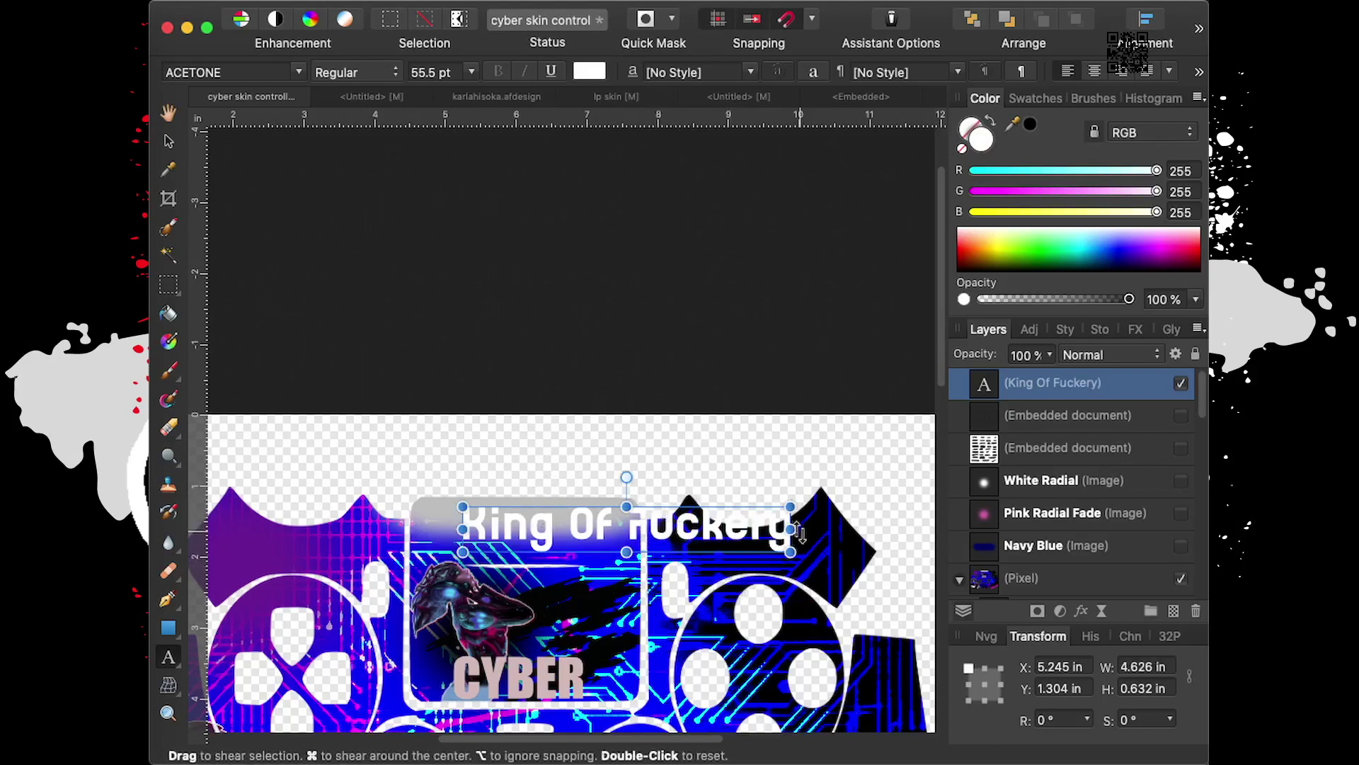
Shrink the title to about half size and shift it slightly left along the panel top
mouse_move(790, 551)
mouse_down()
mouse_move(608, 566)
mouse_move(622, 566)
mouse_up()
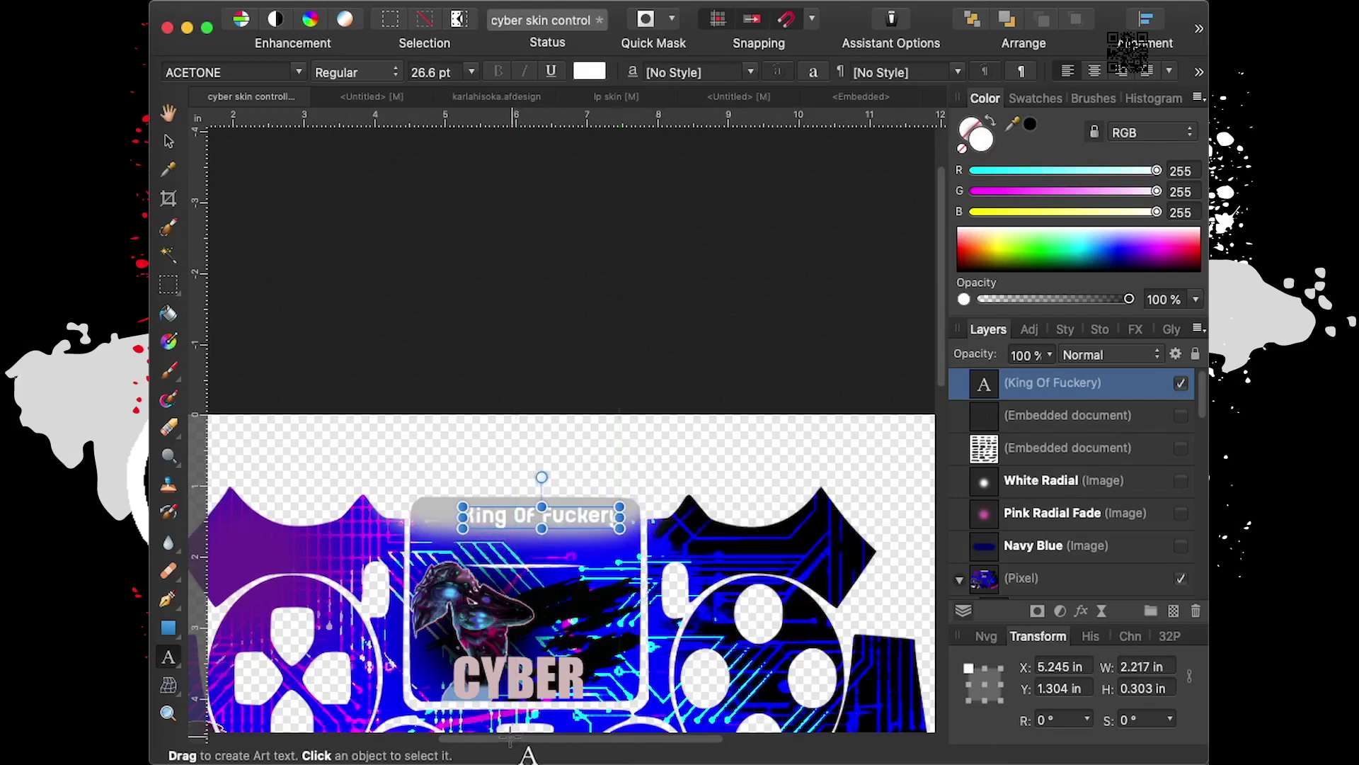
drag(513, 739, 447, 739)
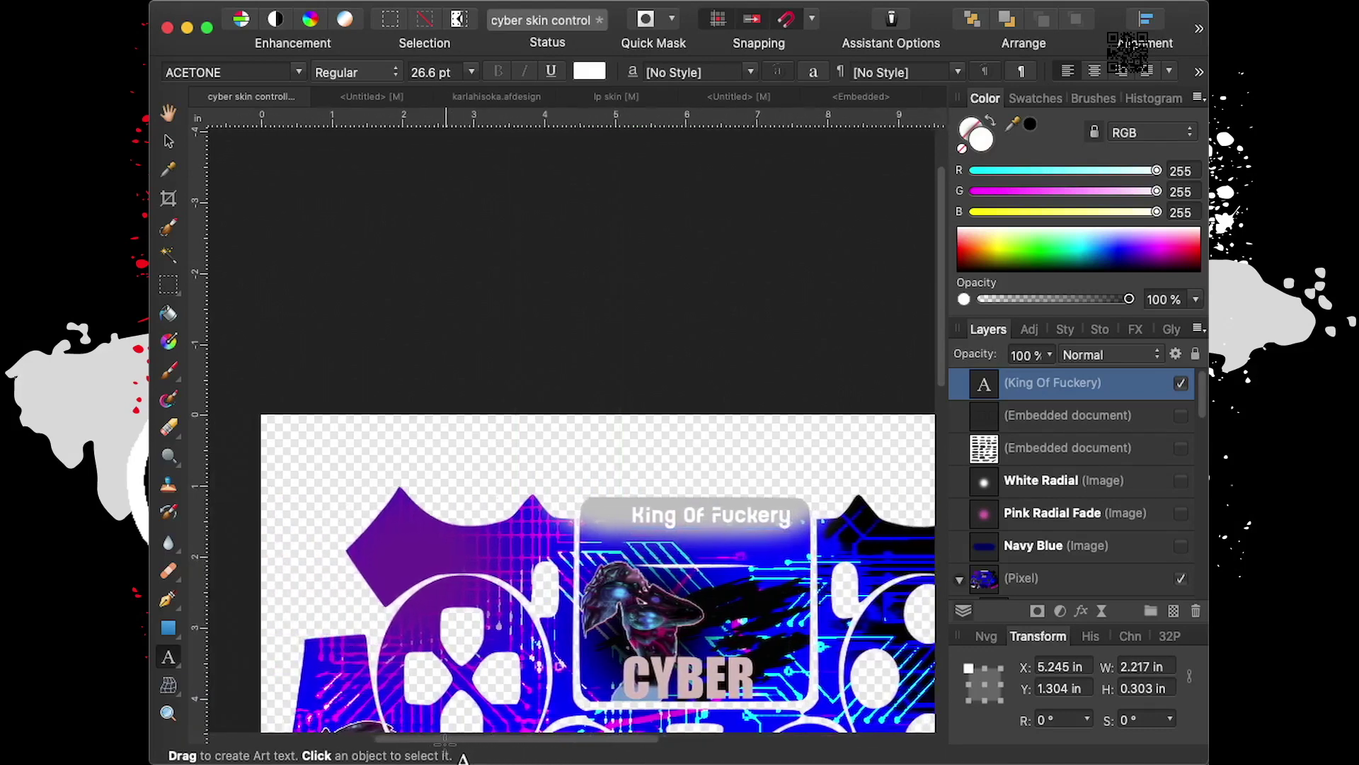
scroll(761, 602, up, 2)
scroll(761, 602, up, 2)
scroll(761, 601, up, 2)
click(783, 456)
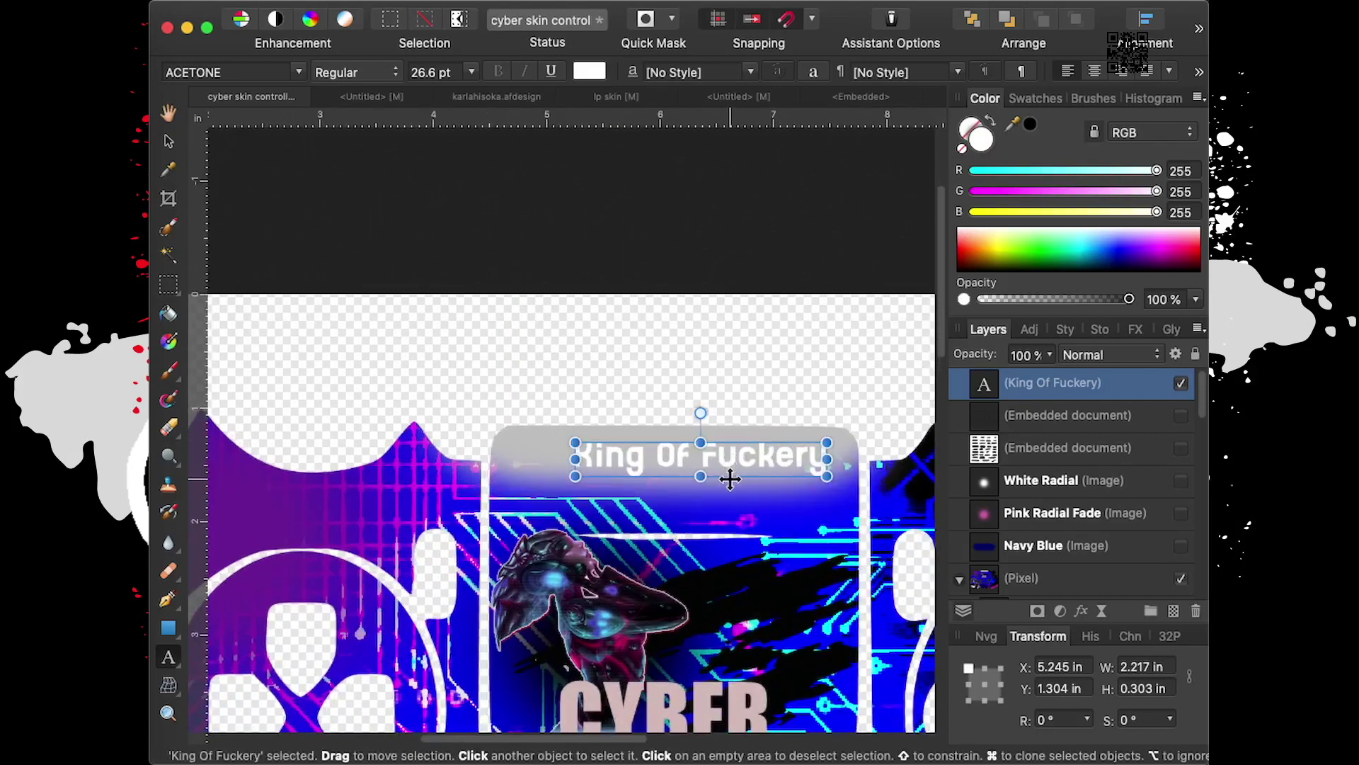
drag(730, 479, 702, 477)
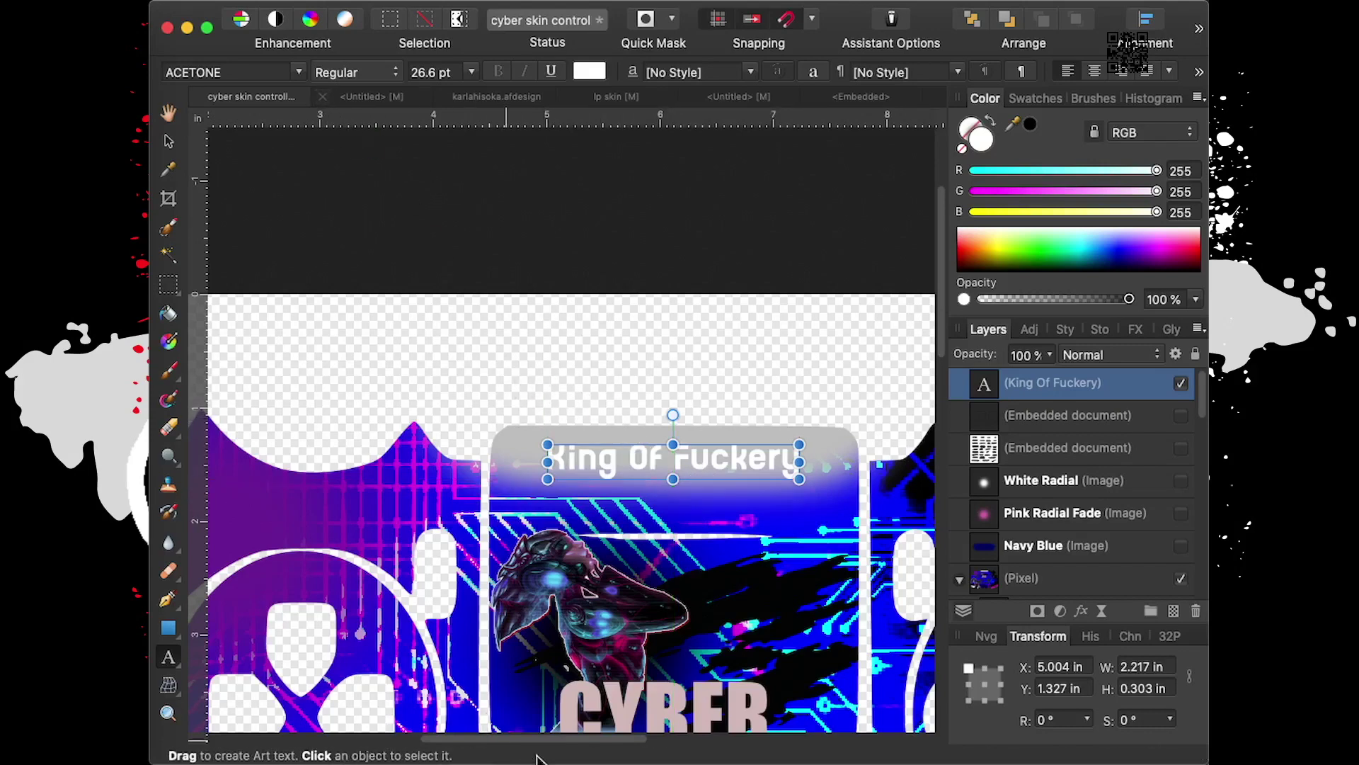
scroll(529, 750, left, 2)
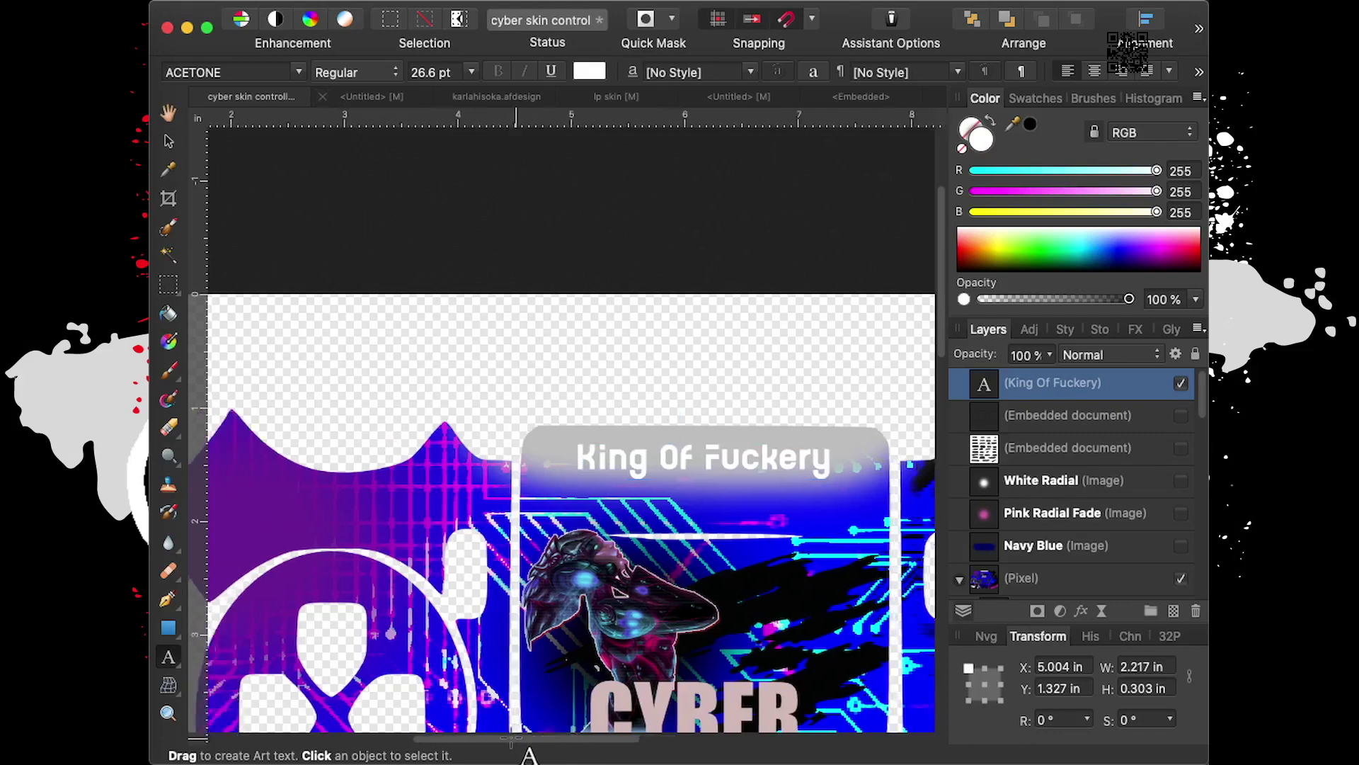
scroll(524, 747, left, 4)
scroll(524, 747, right, 2)
scroll(524, 747, left, 2)
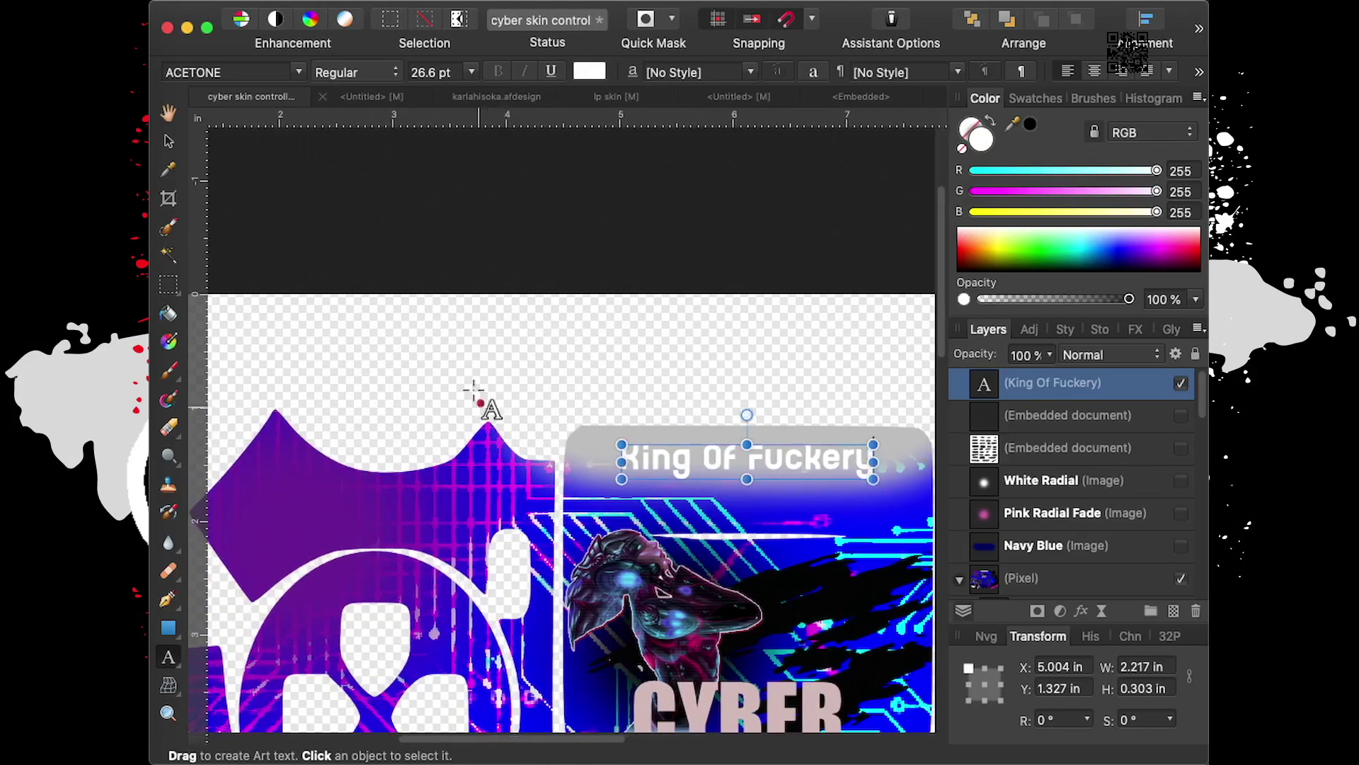
Select the whole 'King Of …' title line for restyling
click(294, 69)
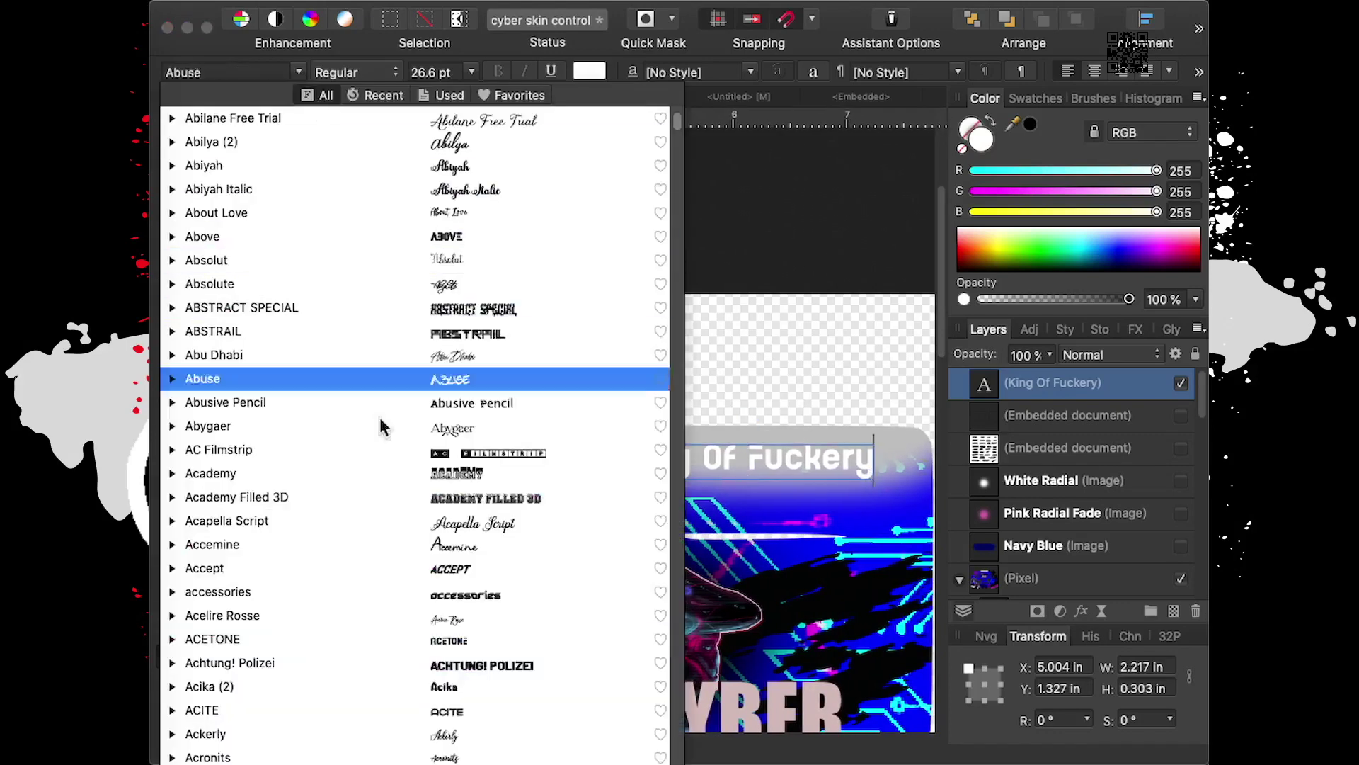
scroll(377, 579, down, 5)
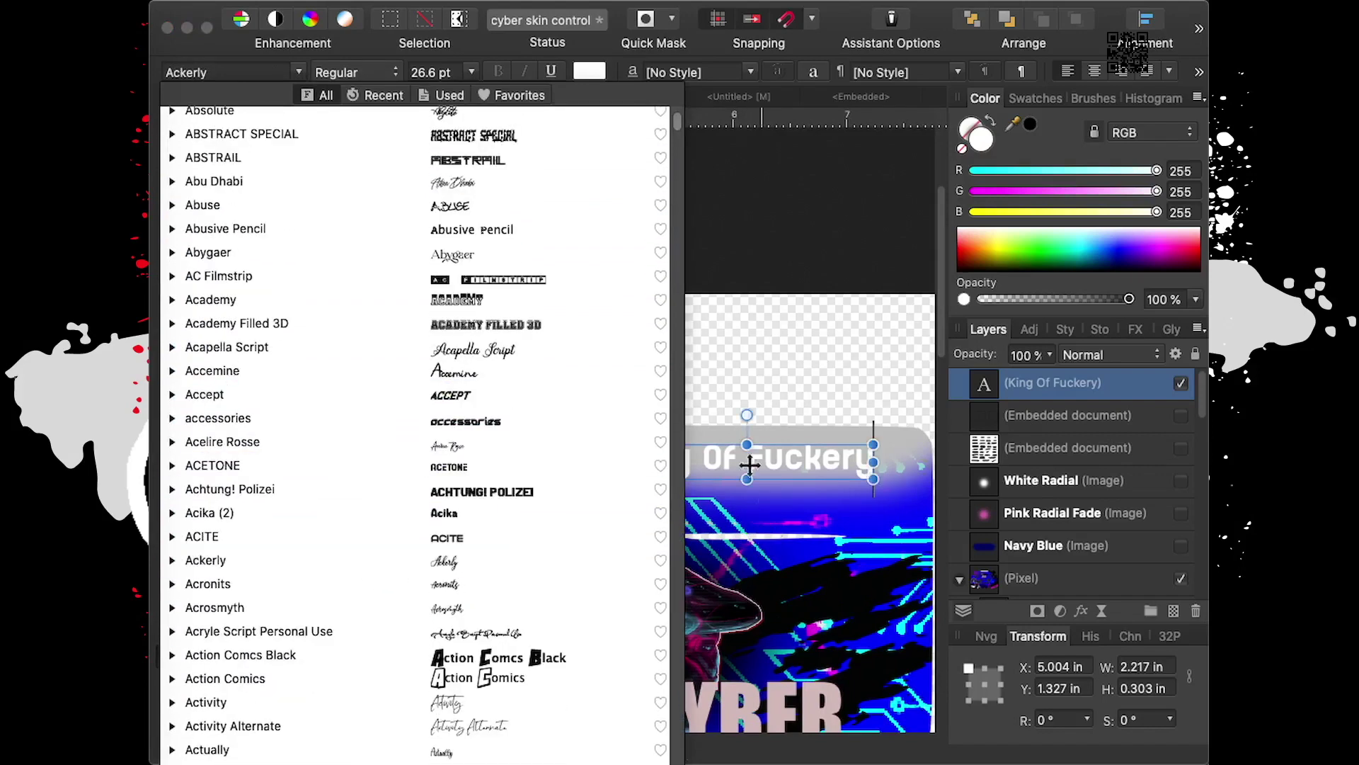
click(800, 460)
double_click(800, 458)
triple_click(800, 458)
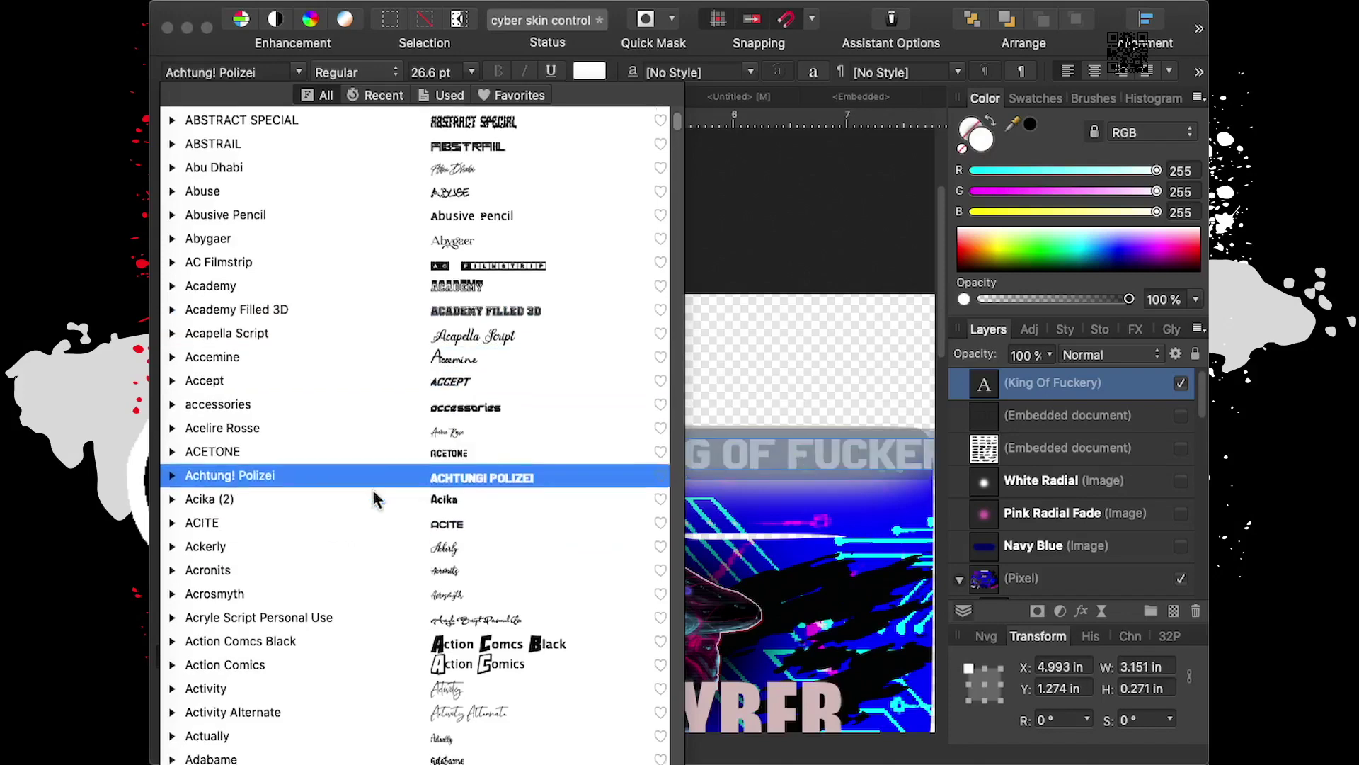
Scroll the font list and apply Advanced Architecture to the title
scroll(372, 488, down, 5)
scroll(371, 481, down, 4)
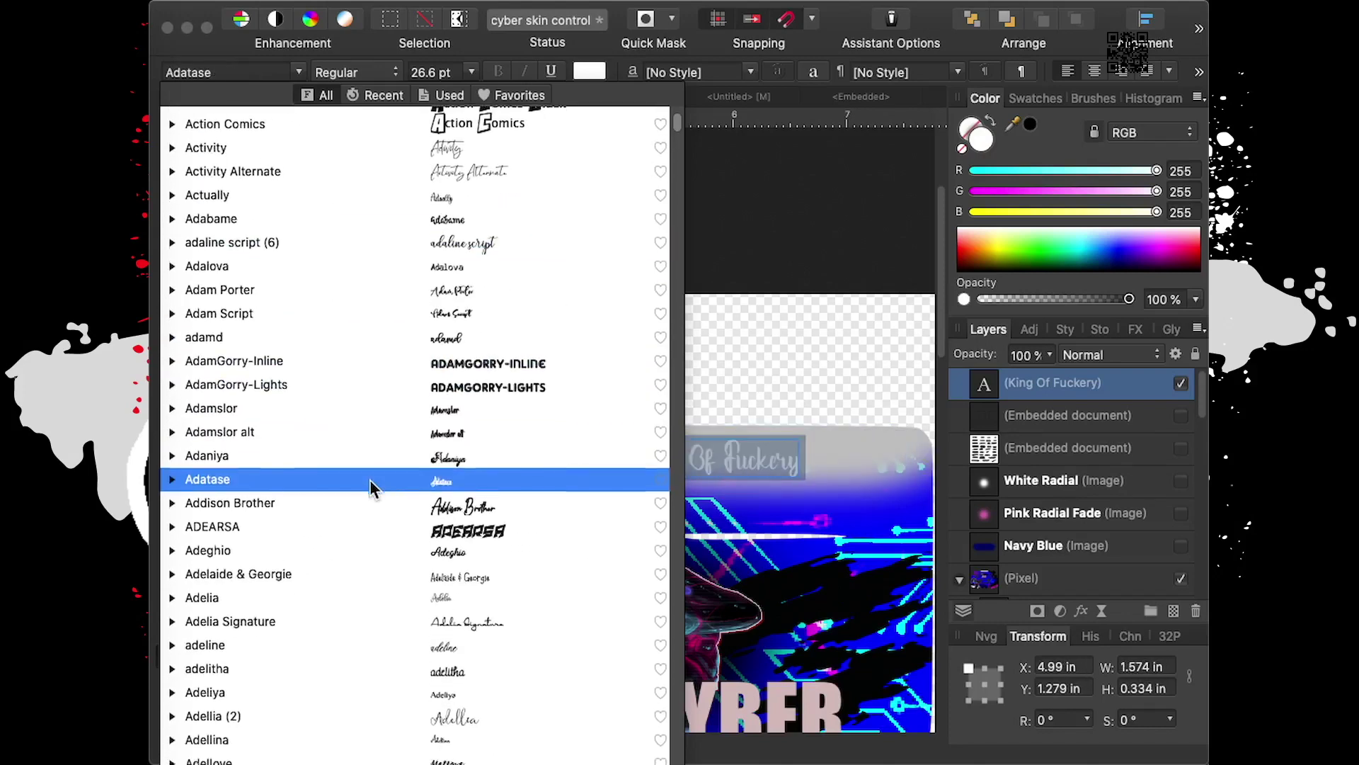
scroll(369, 478, down, 3)
scroll(371, 489, down, 4)
scroll(371, 489, down, 1)
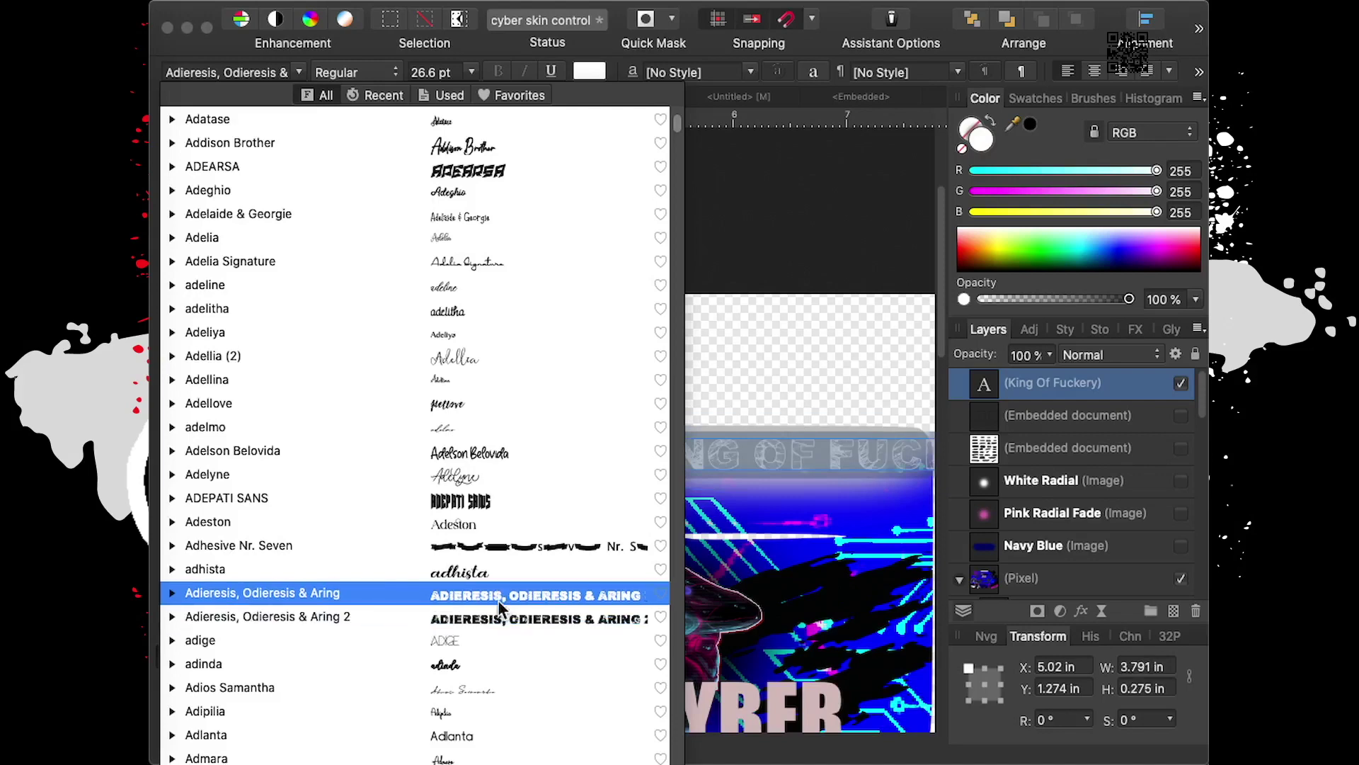
scroll(499, 601, down, 6)
scroll(499, 600, down, 4)
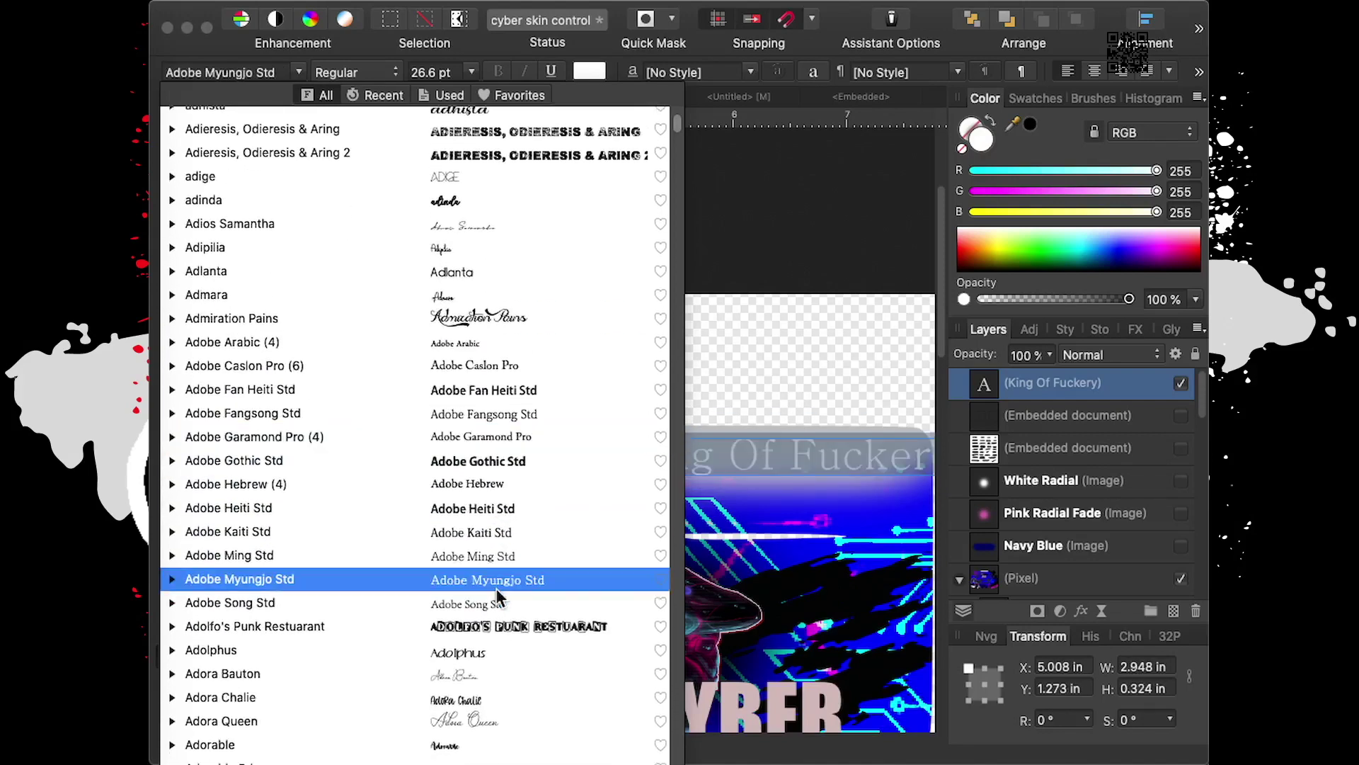
scroll(498, 633, down, 2)
scroll(496, 630, down, 2)
scroll(495, 630, down, 3)
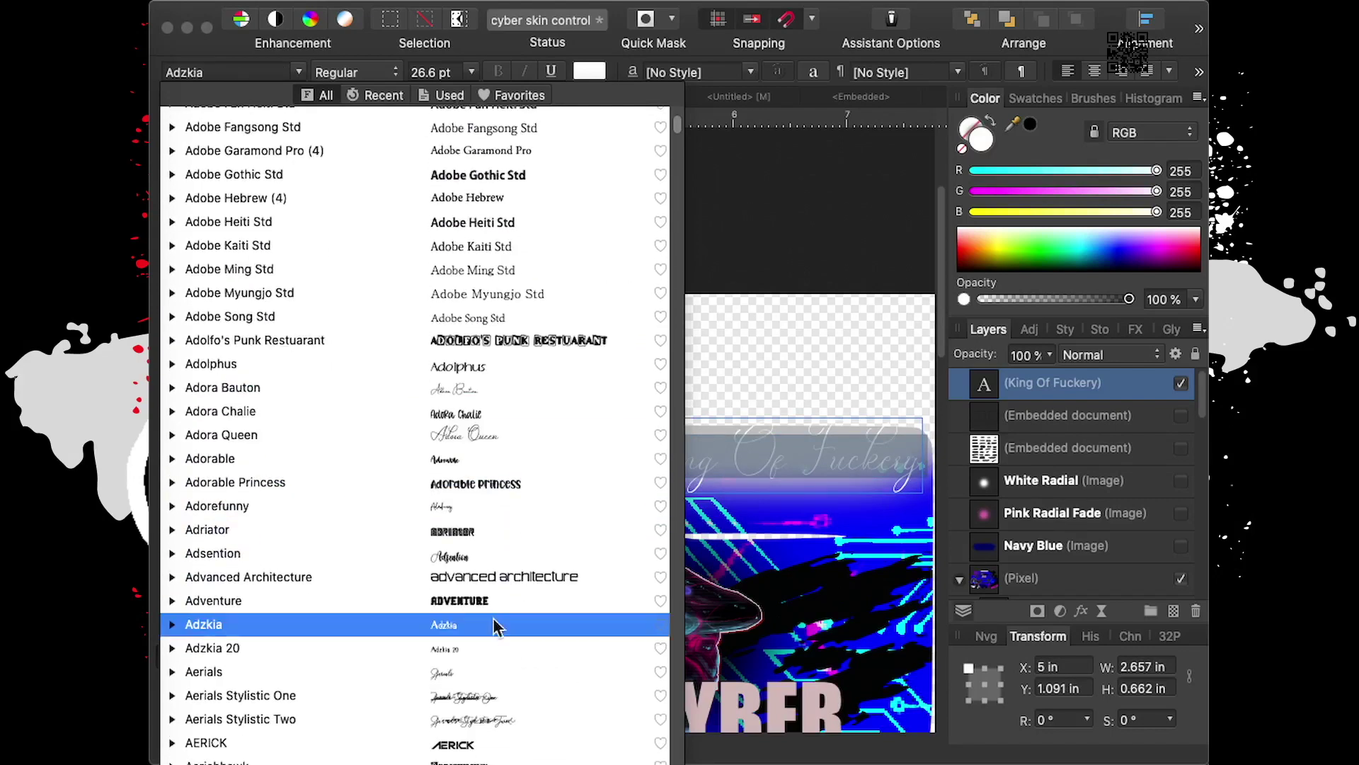
click(499, 577)
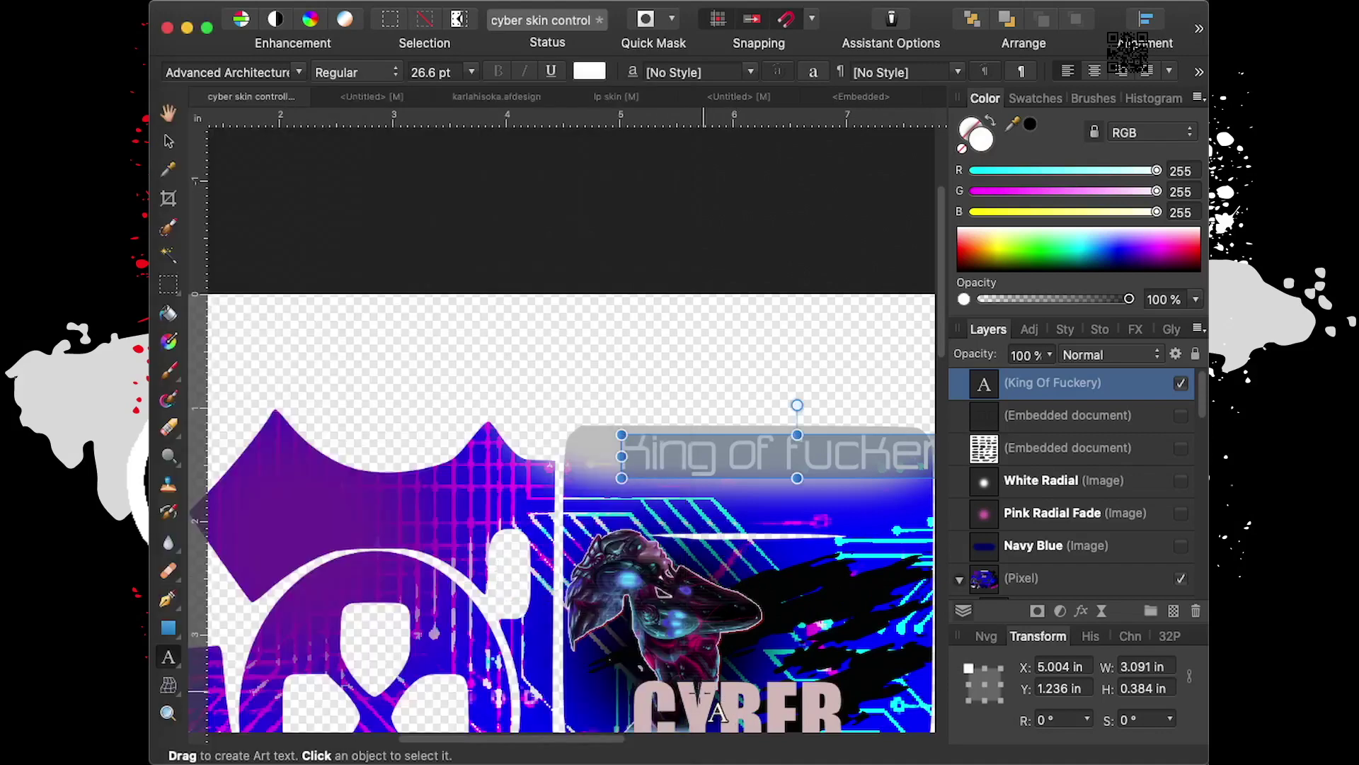
scroll(626, 637, down, 5)
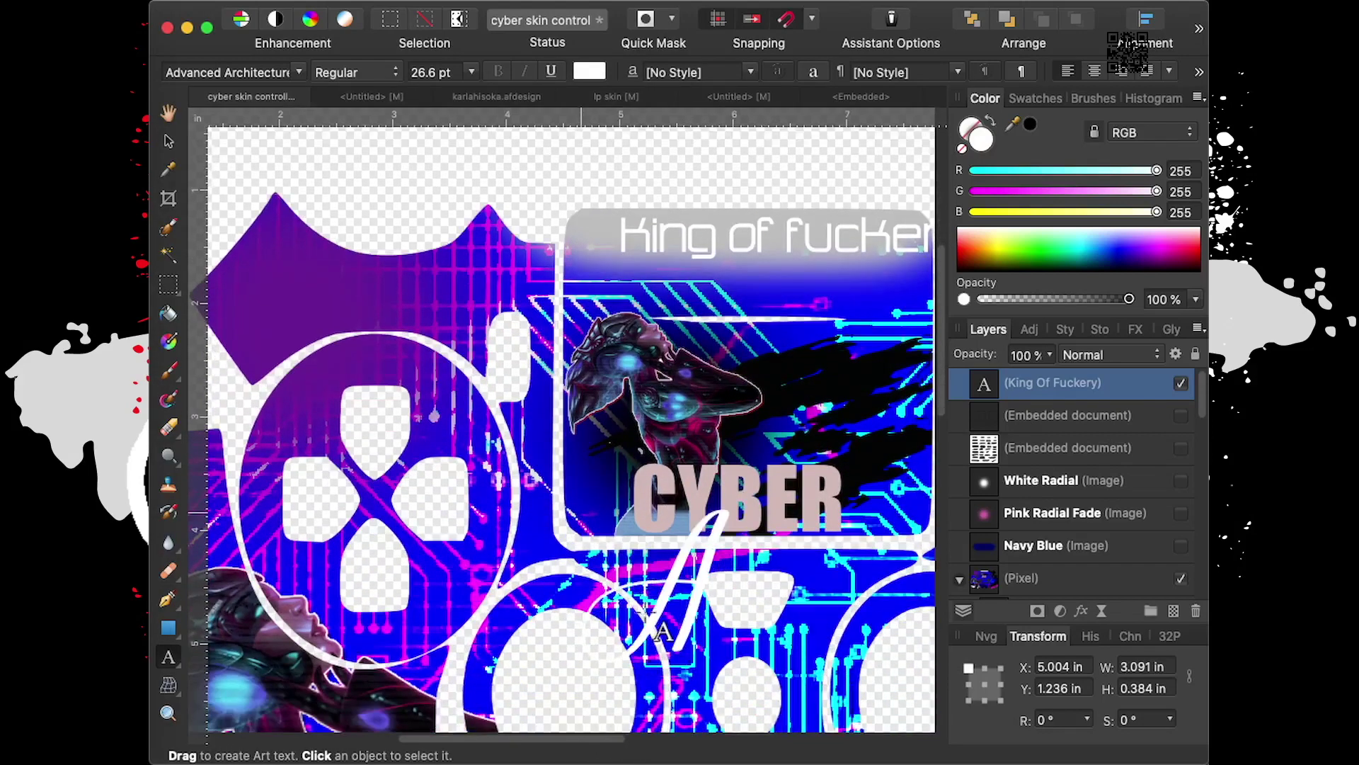
click(626, 584)
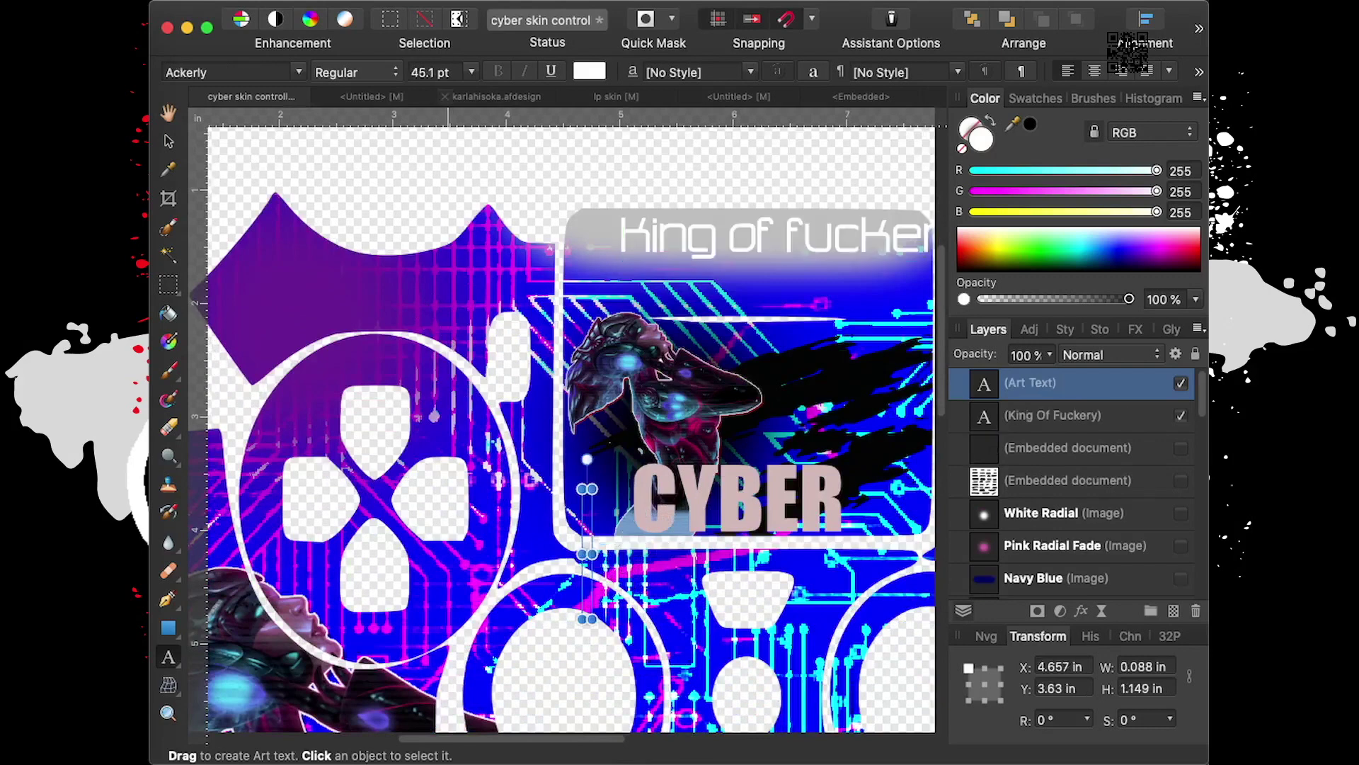
click(400, 10)
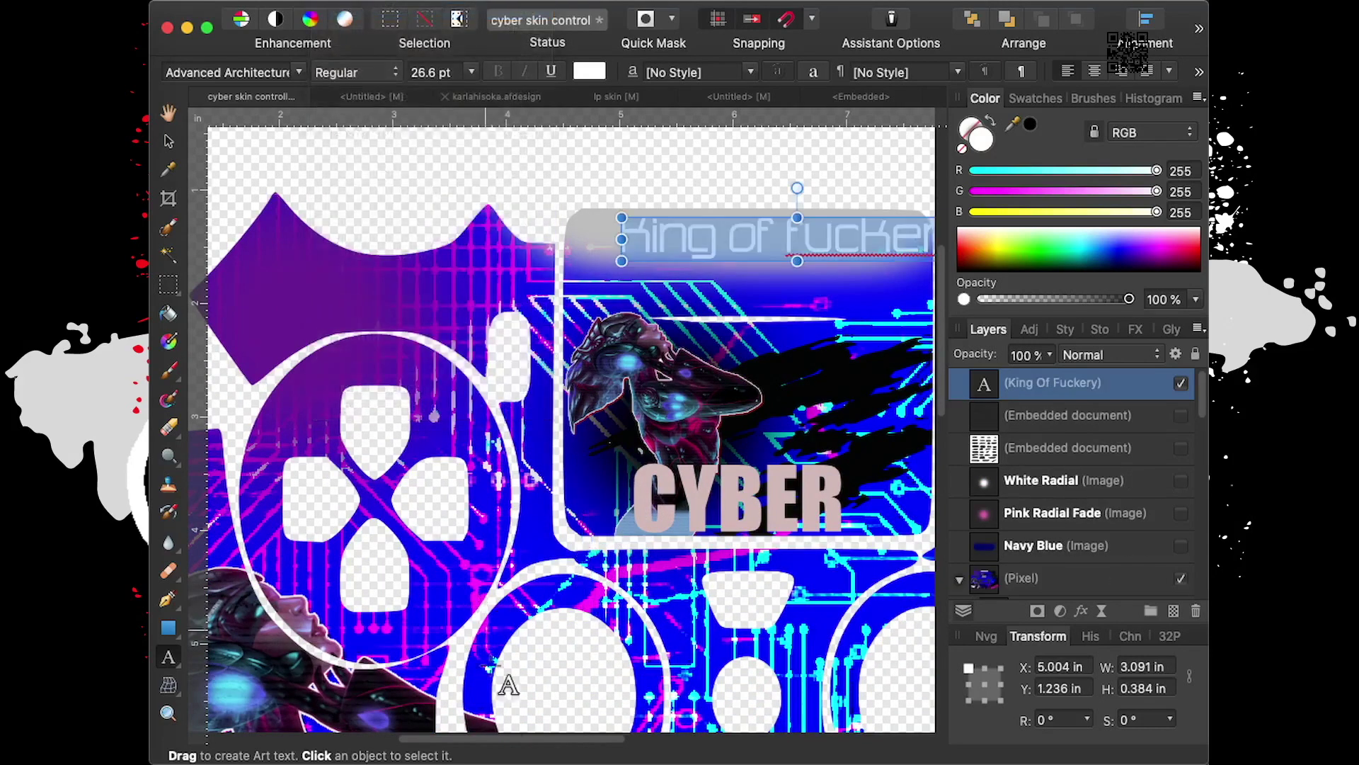
scroll(571, 743, right, 3)
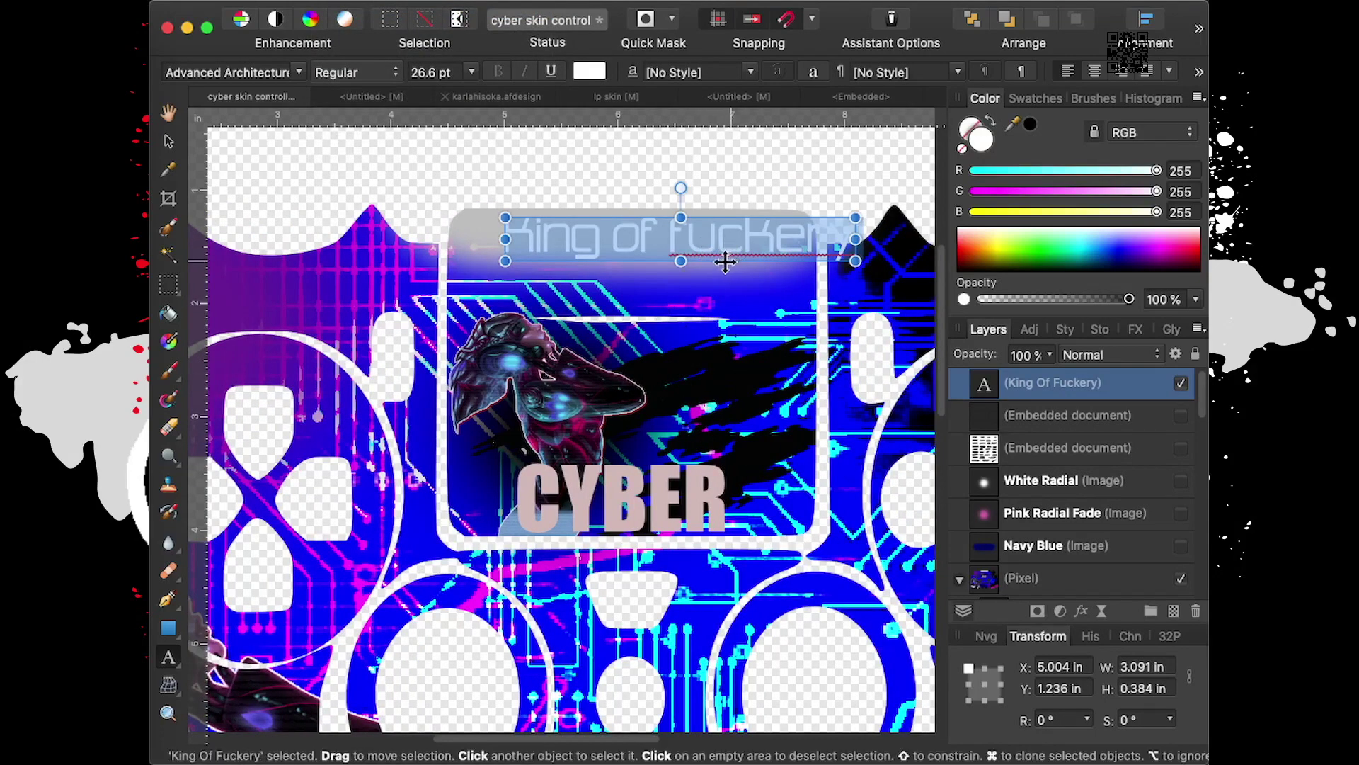
drag(727, 262, 684, 259)
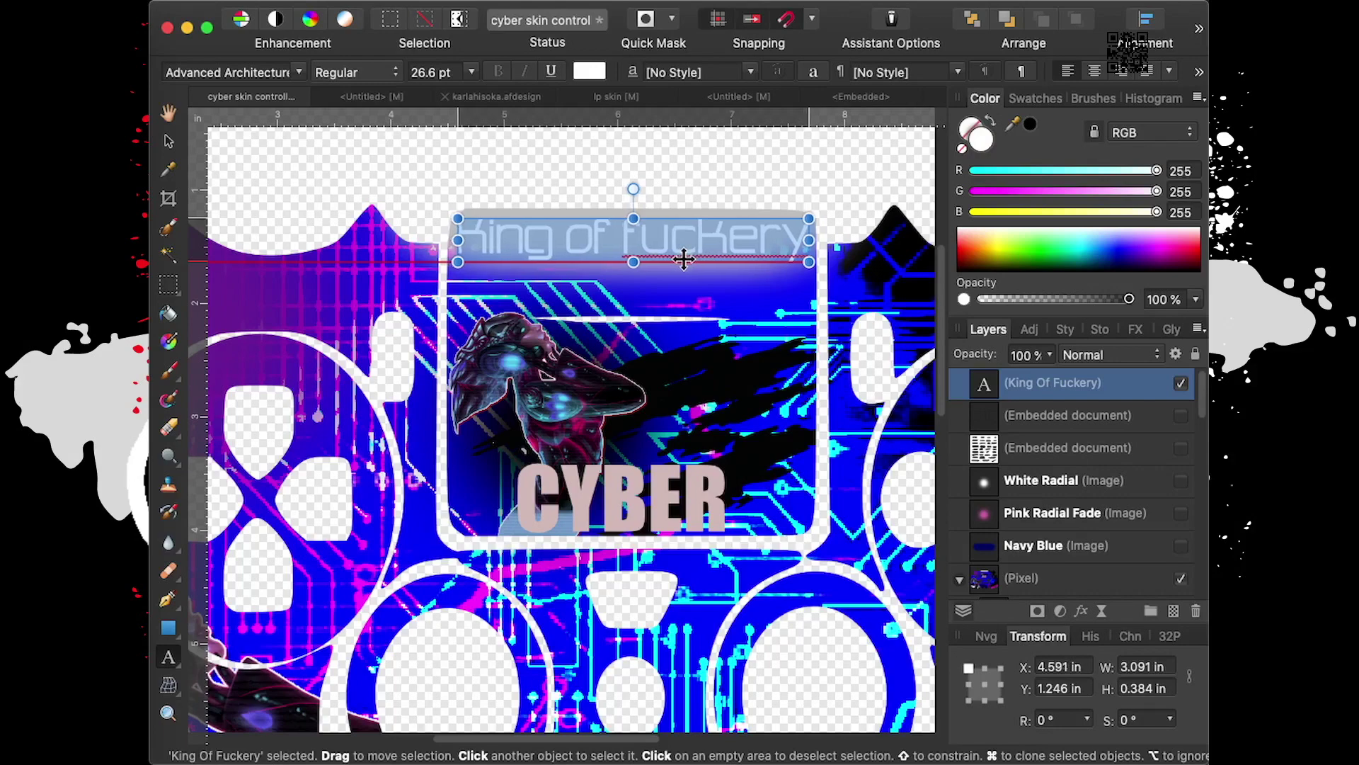
key(Escape)
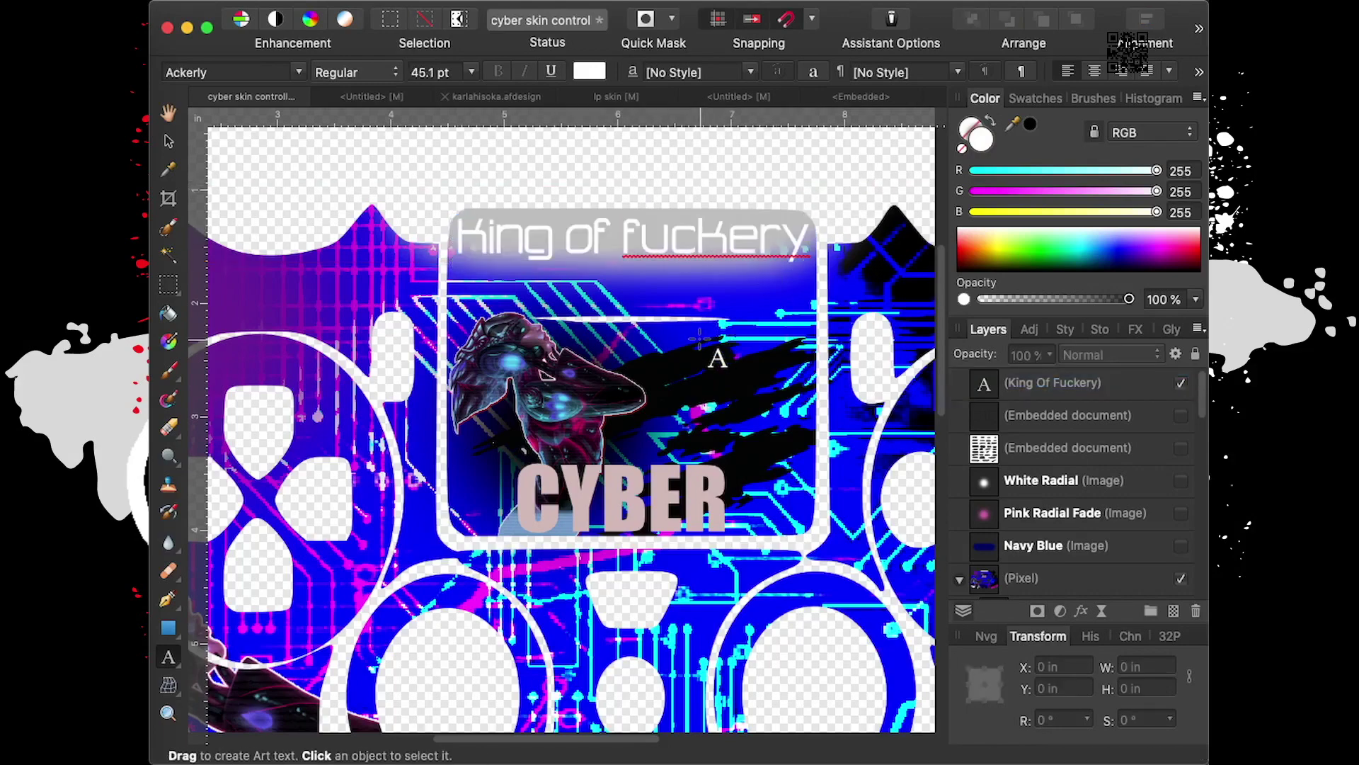
scroll(711, 348, down, 3)
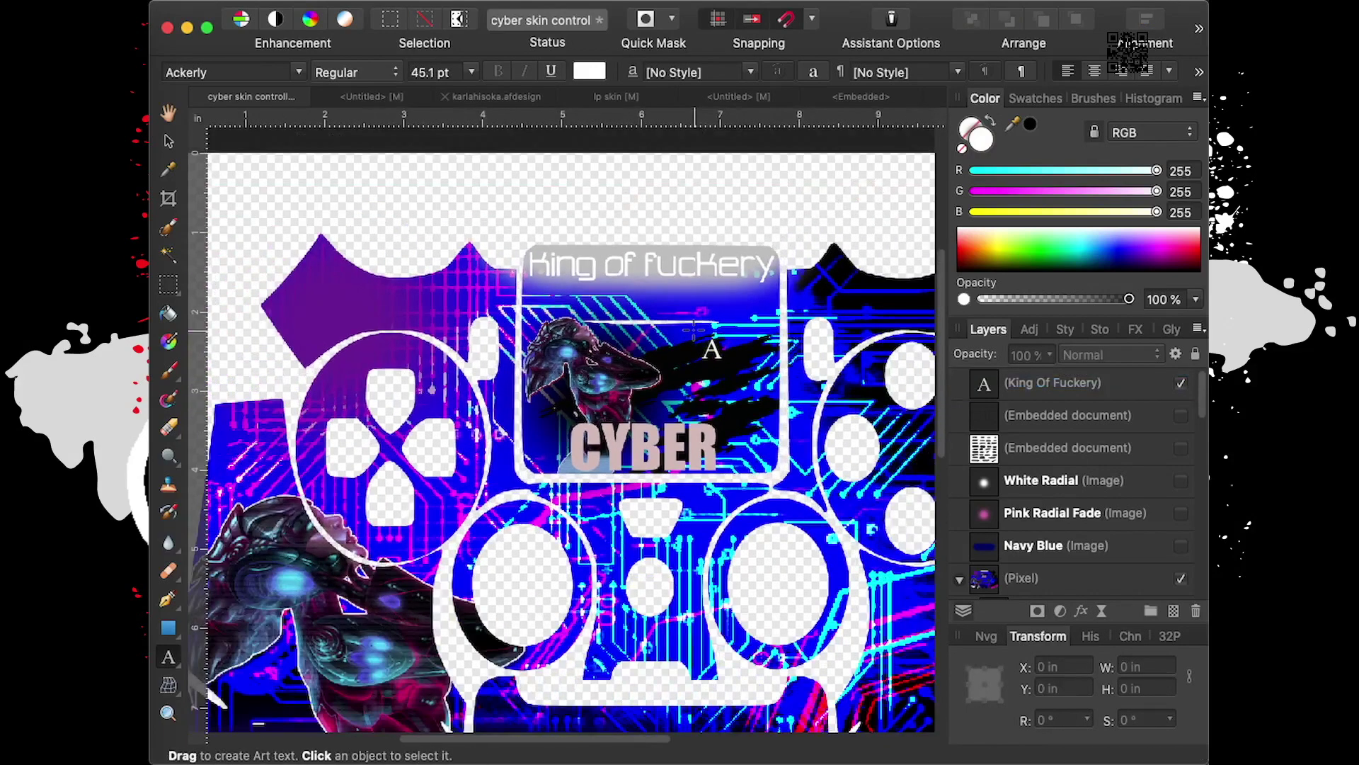
click(653, 266)
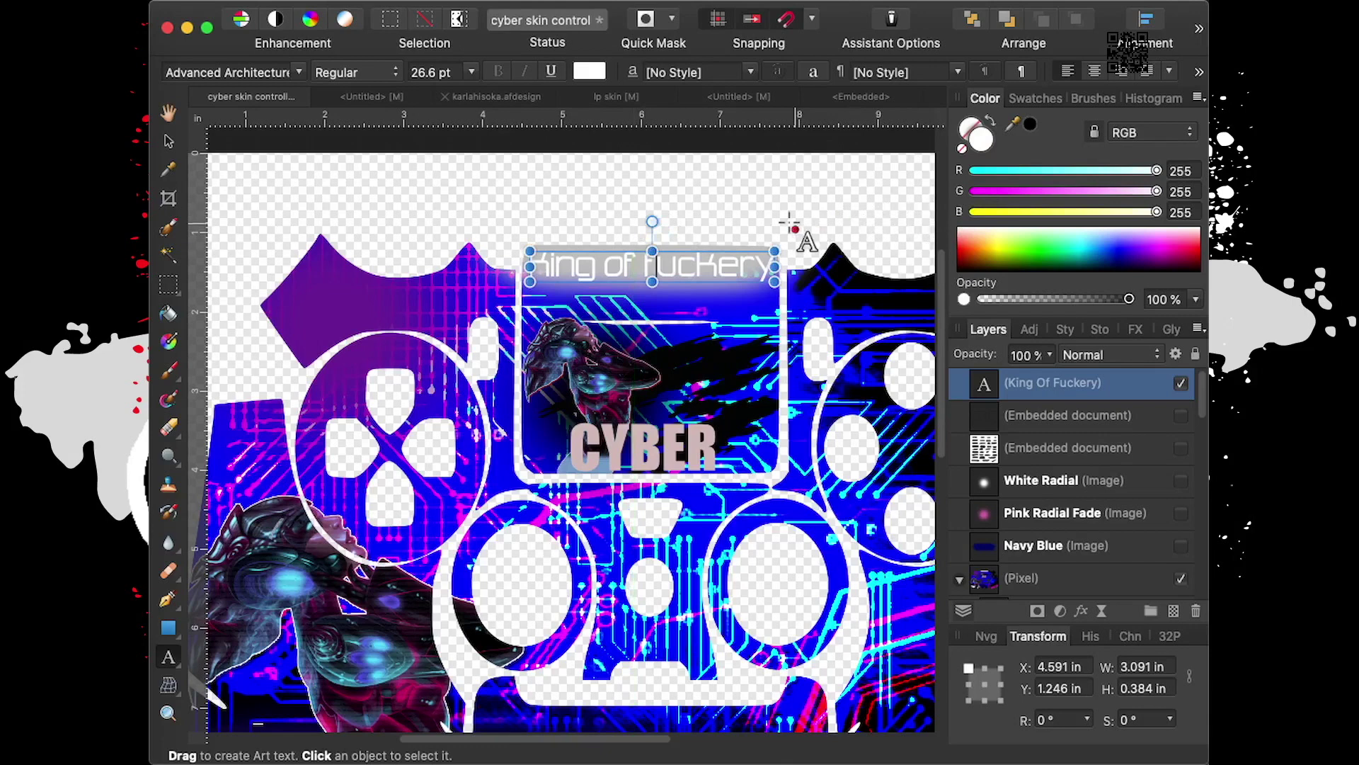
Type an L into the title's last word, exit editing and reselect the title
click(649, 266)
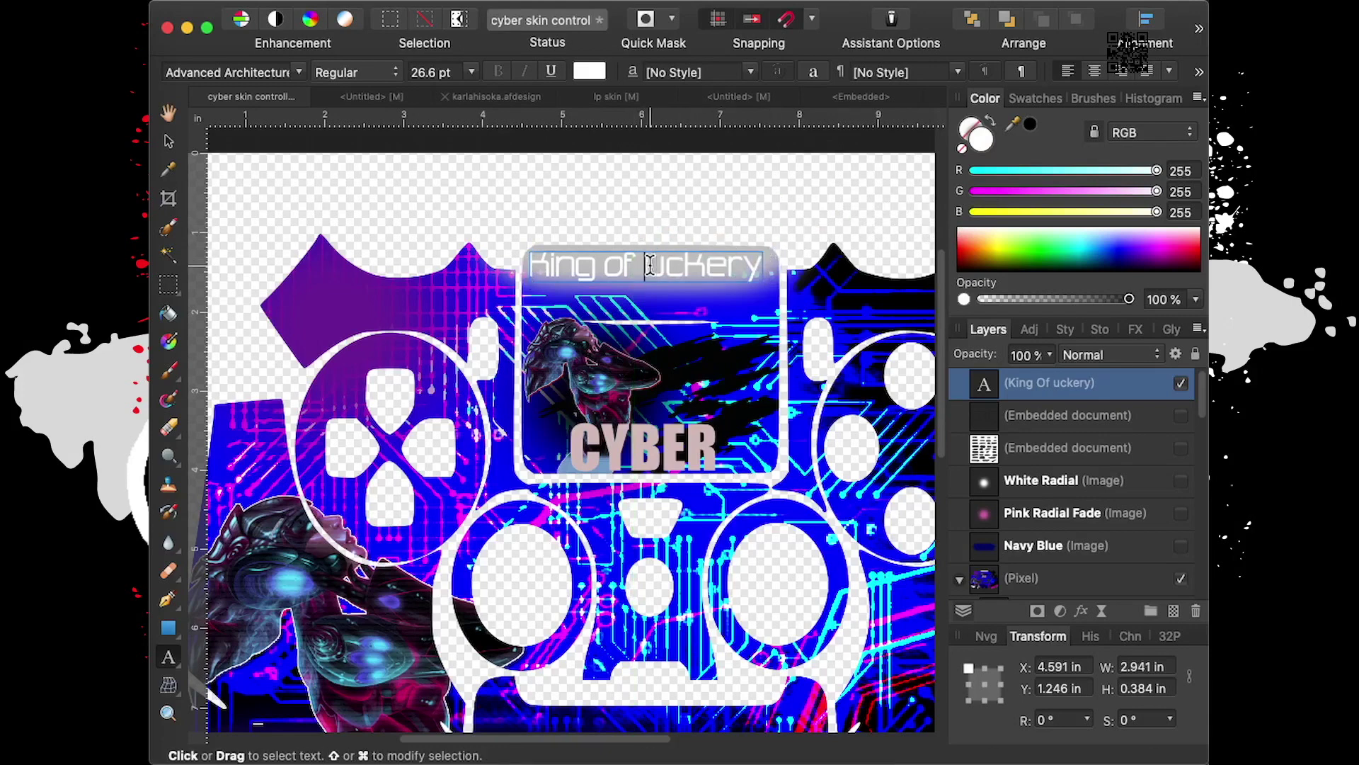
text(L)
key(Escape)
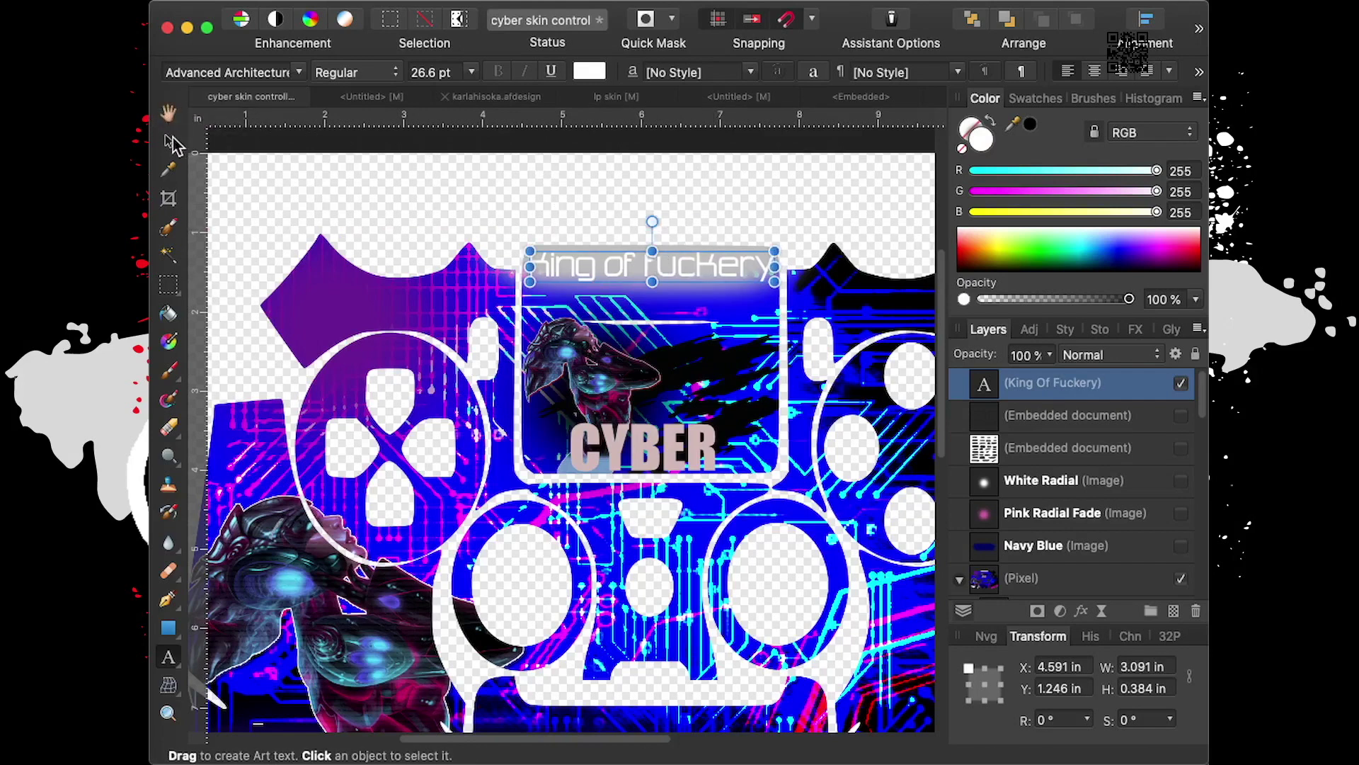
click(168, 141)
click(540, 228)
scroll(517, 358, down, 1)
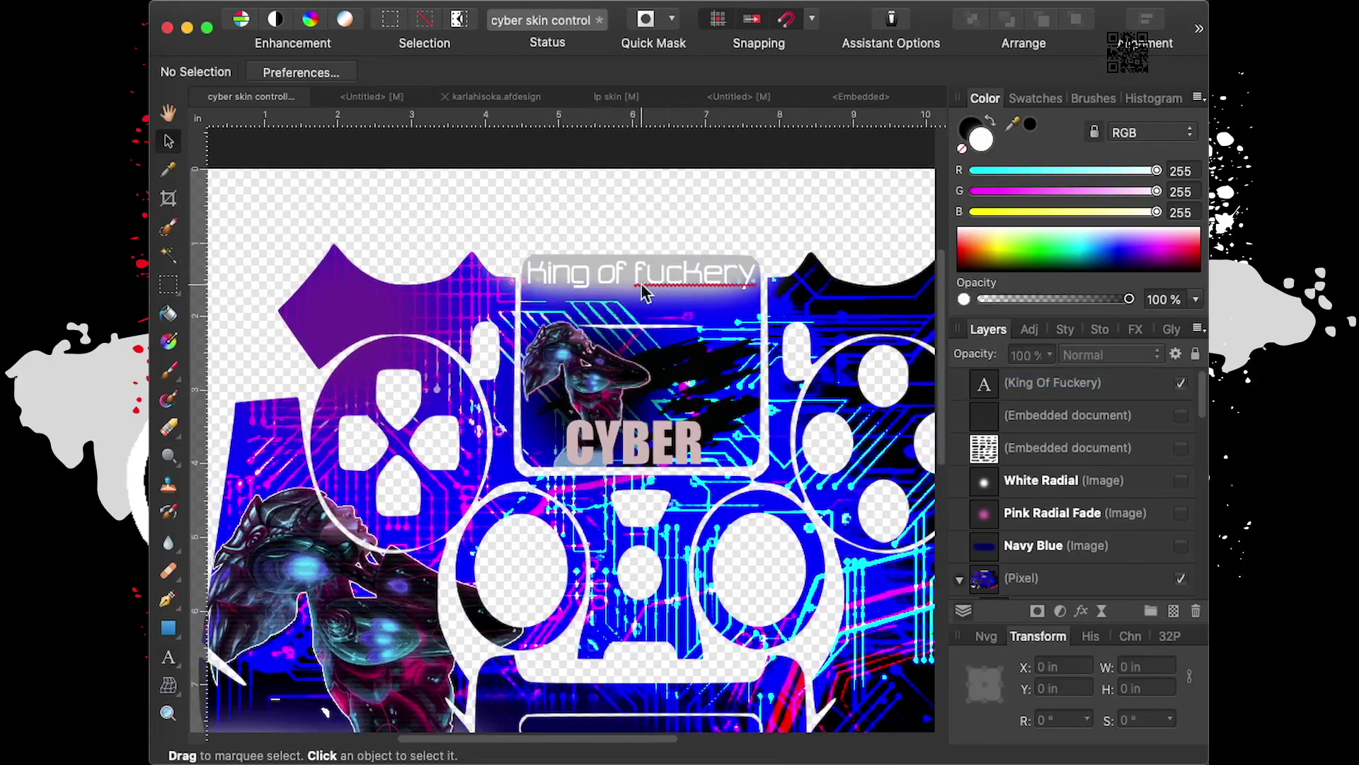
scroll(665, 283, up, 2)
scroll(676, 283, up, 1)
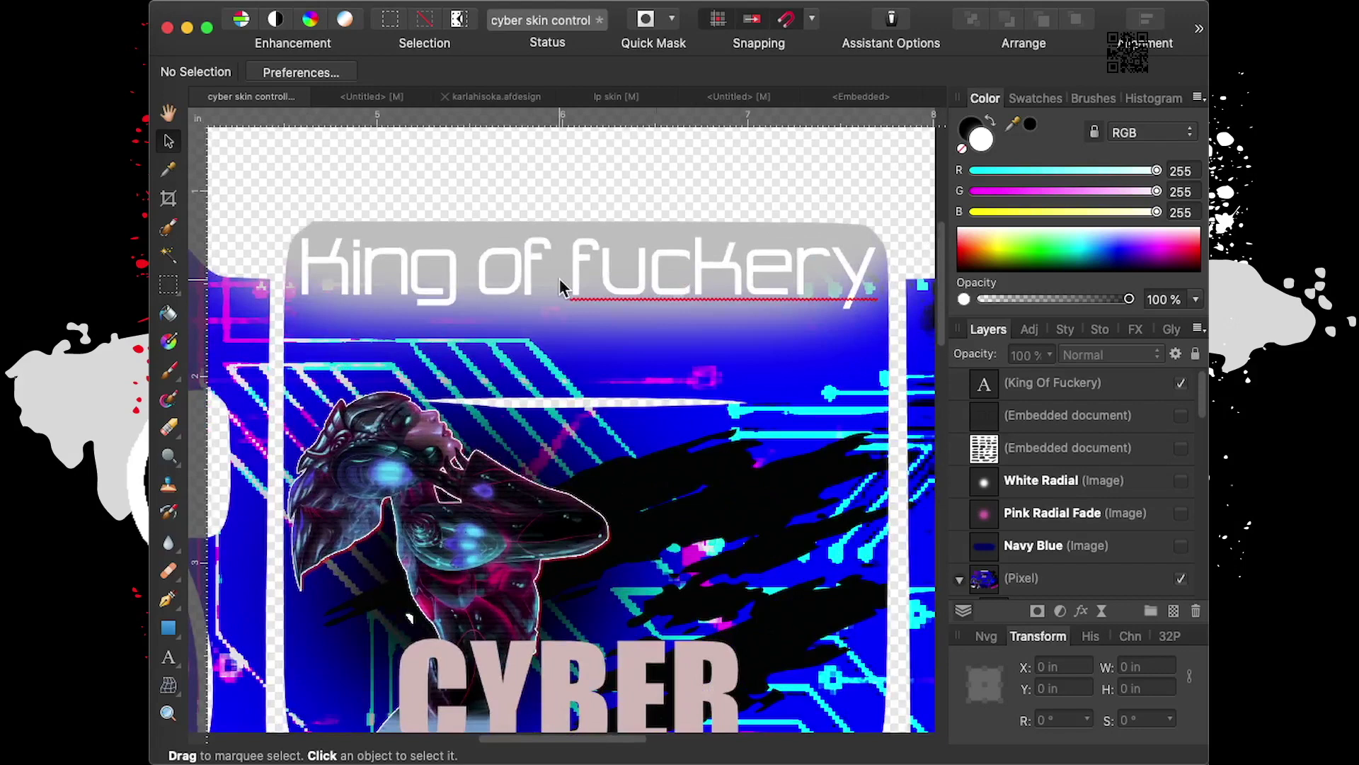
click(600, 312)
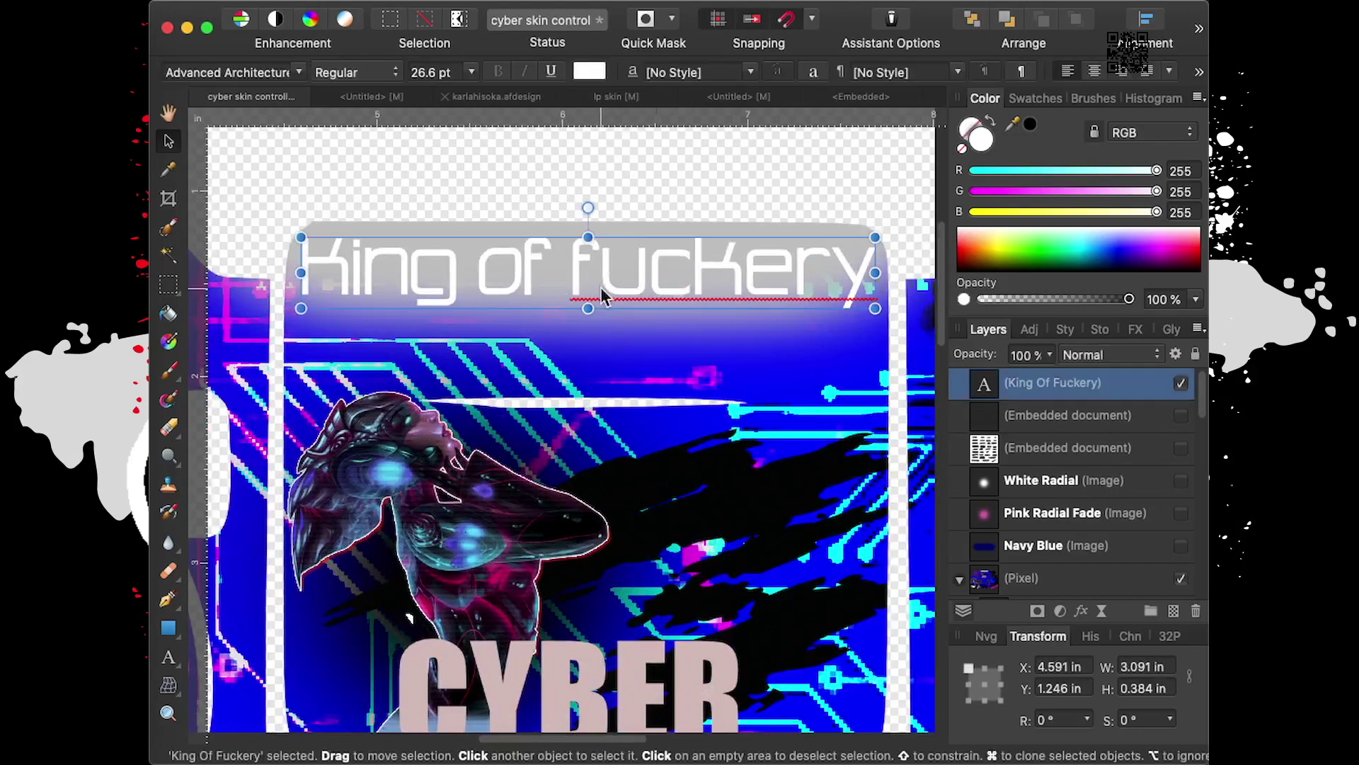
Replace the capital F starting the last word with a lowercase f
double_click(640, 290)
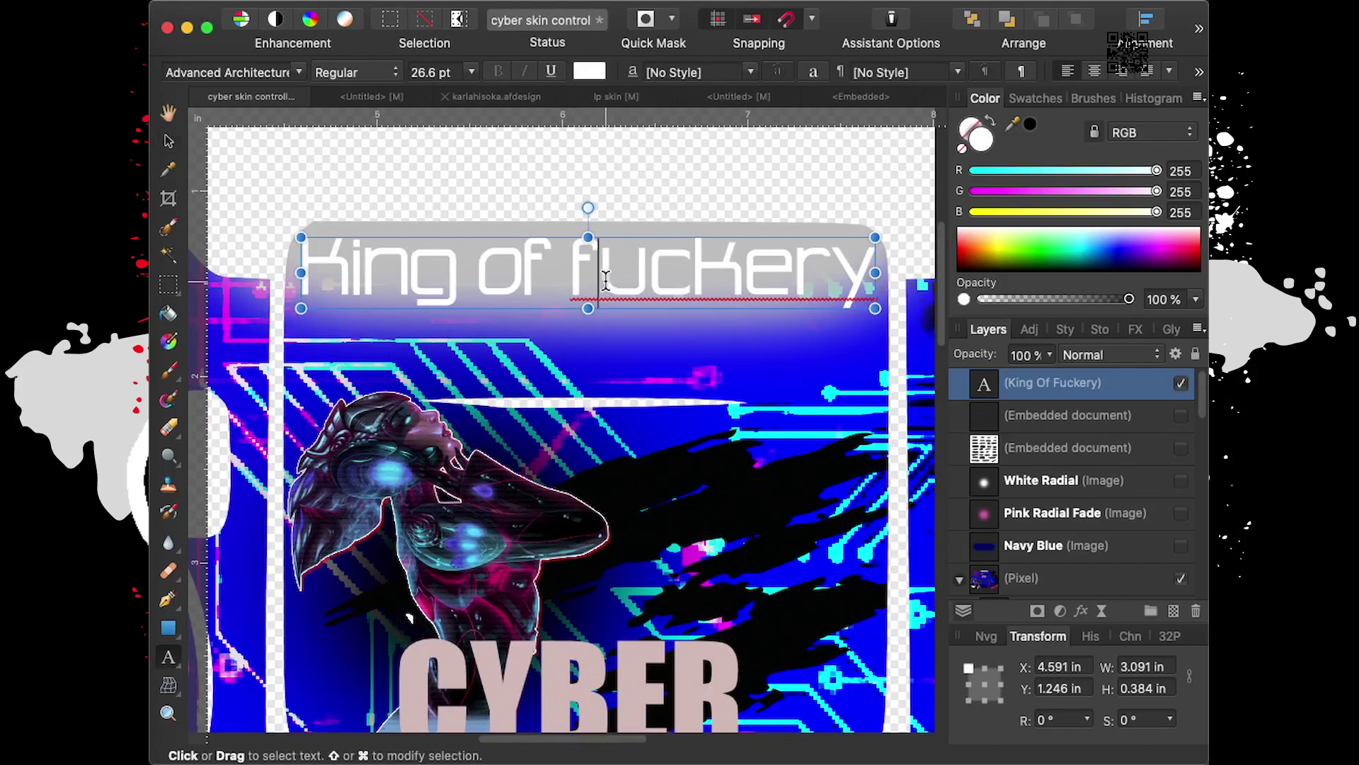
drag(600, 279, 575, 279)
text(f)
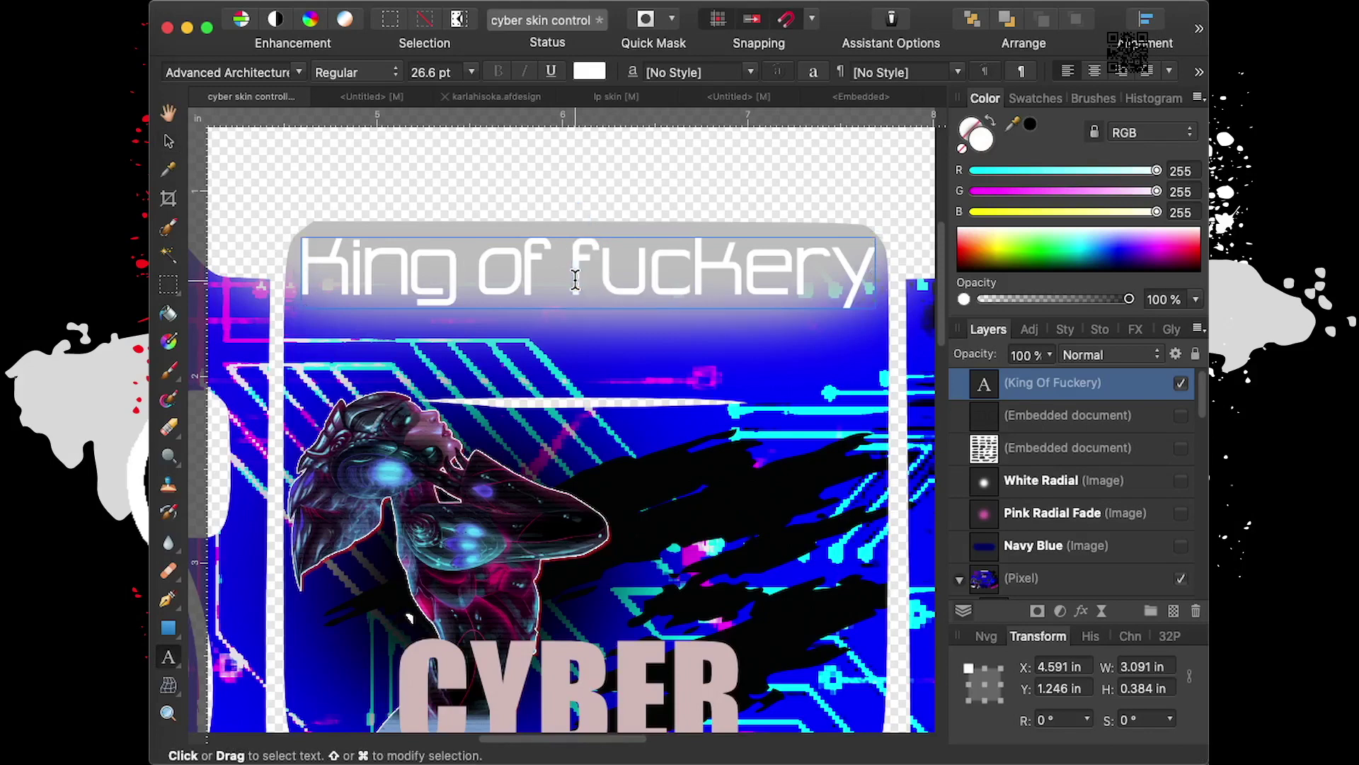
scroll(574, 280, down, 3)
scroll(575, 279, down, 2)
scroll(575, 280, down, 2)
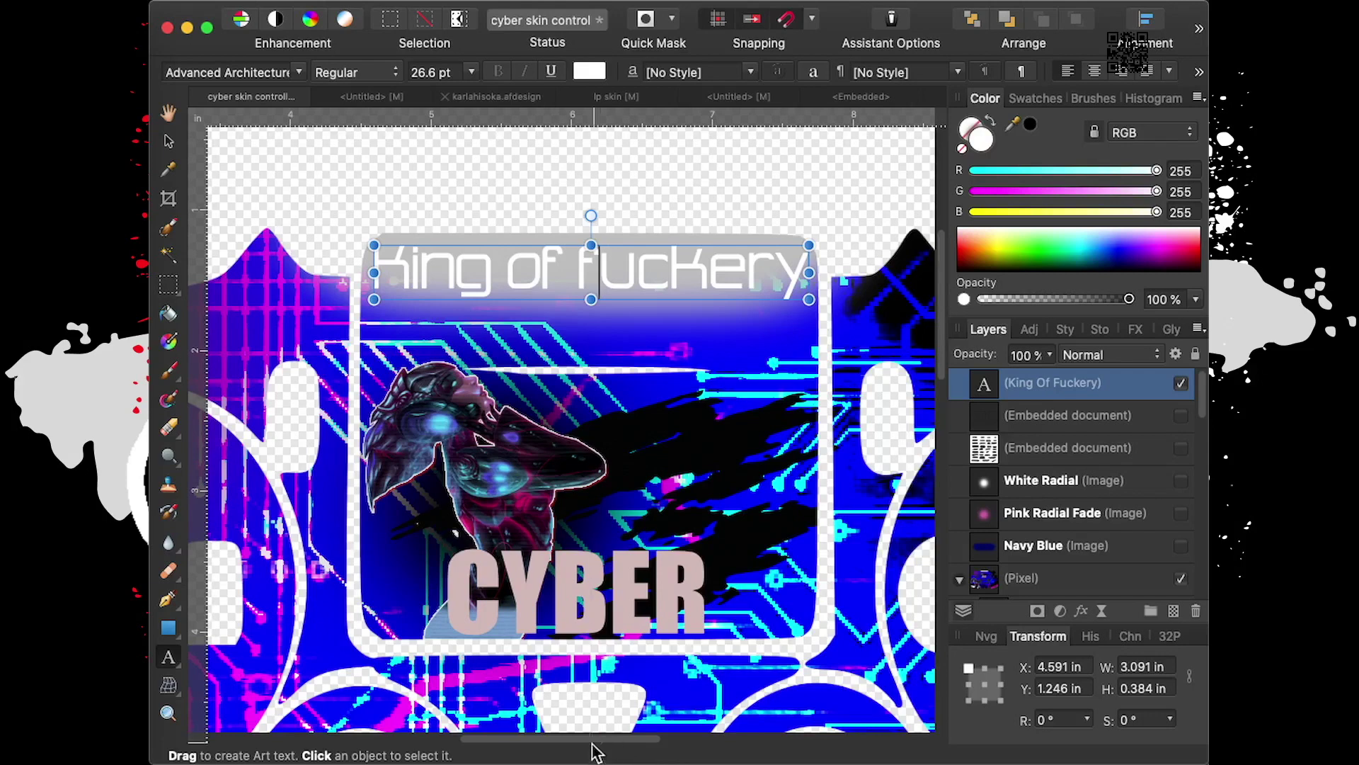
scroll(496, 495, left, 5)
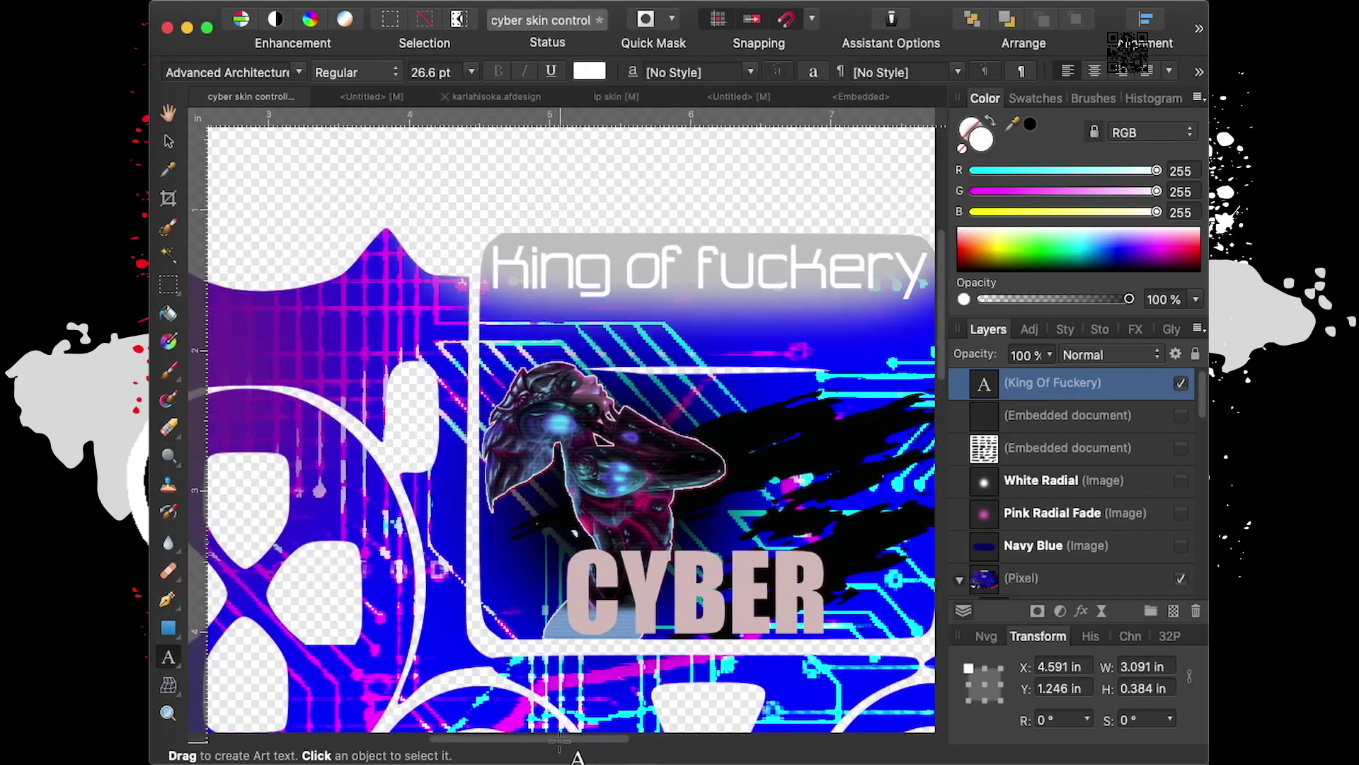
Browse the font families and apply Hemicube Type to the title's last word
click(299, 73)
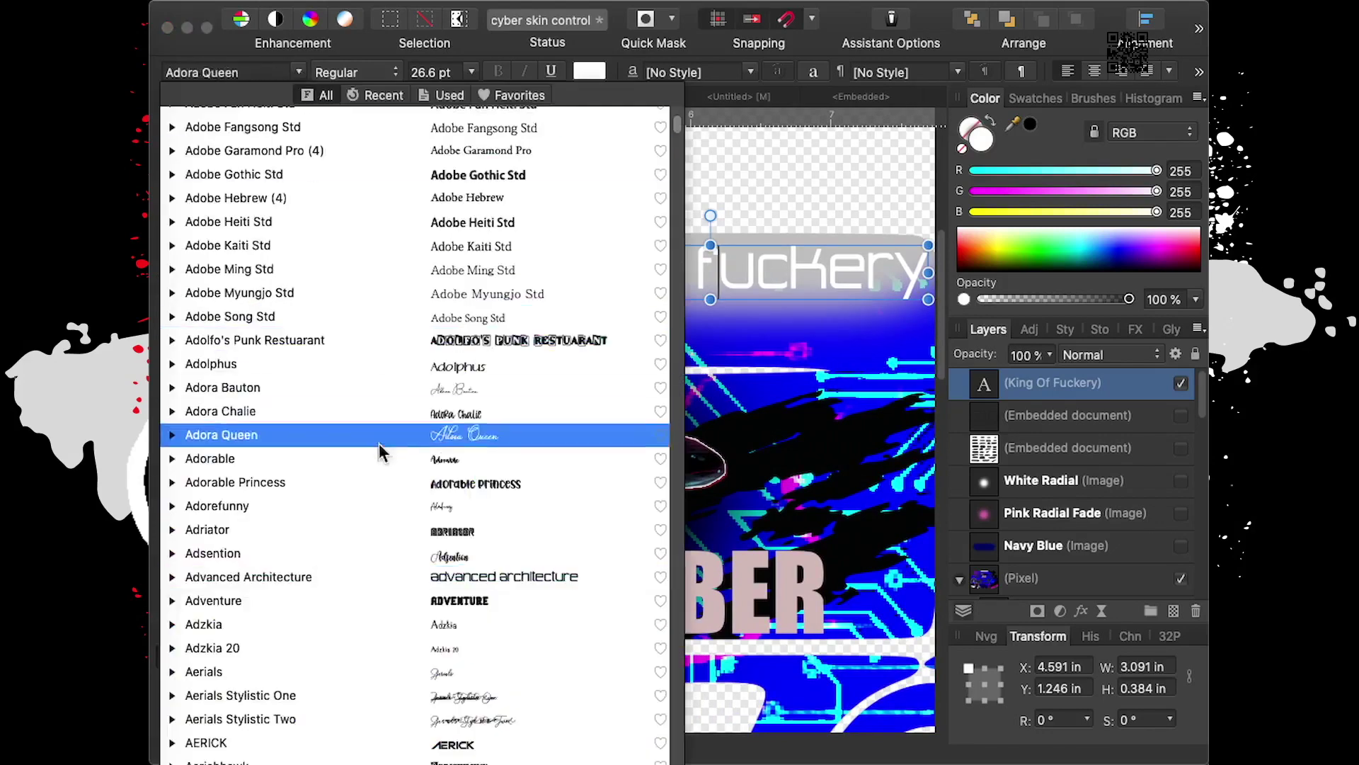
scroll(376, 460, down, 3)
scroll(378, 458, down, 5)
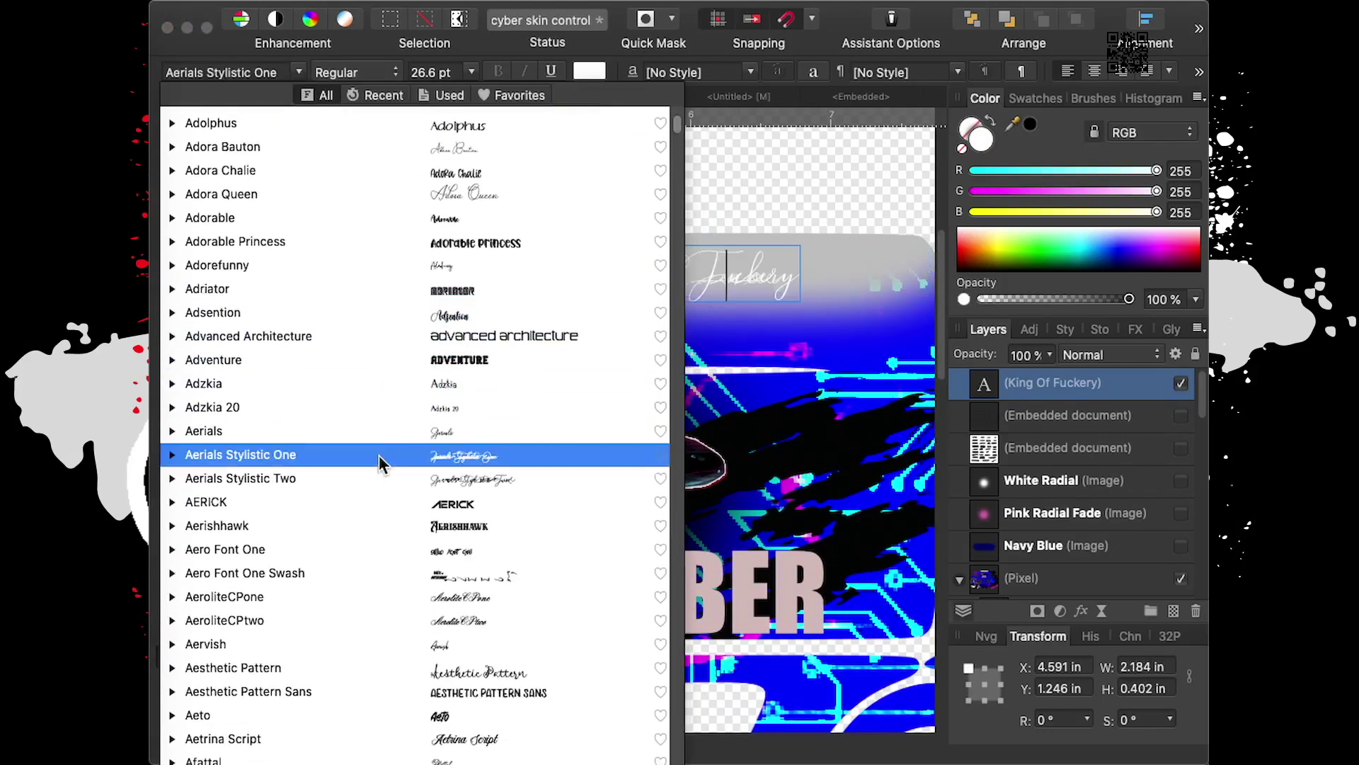
scroll(379, 457, down, 3)
scroll(380, 457, down, 5)
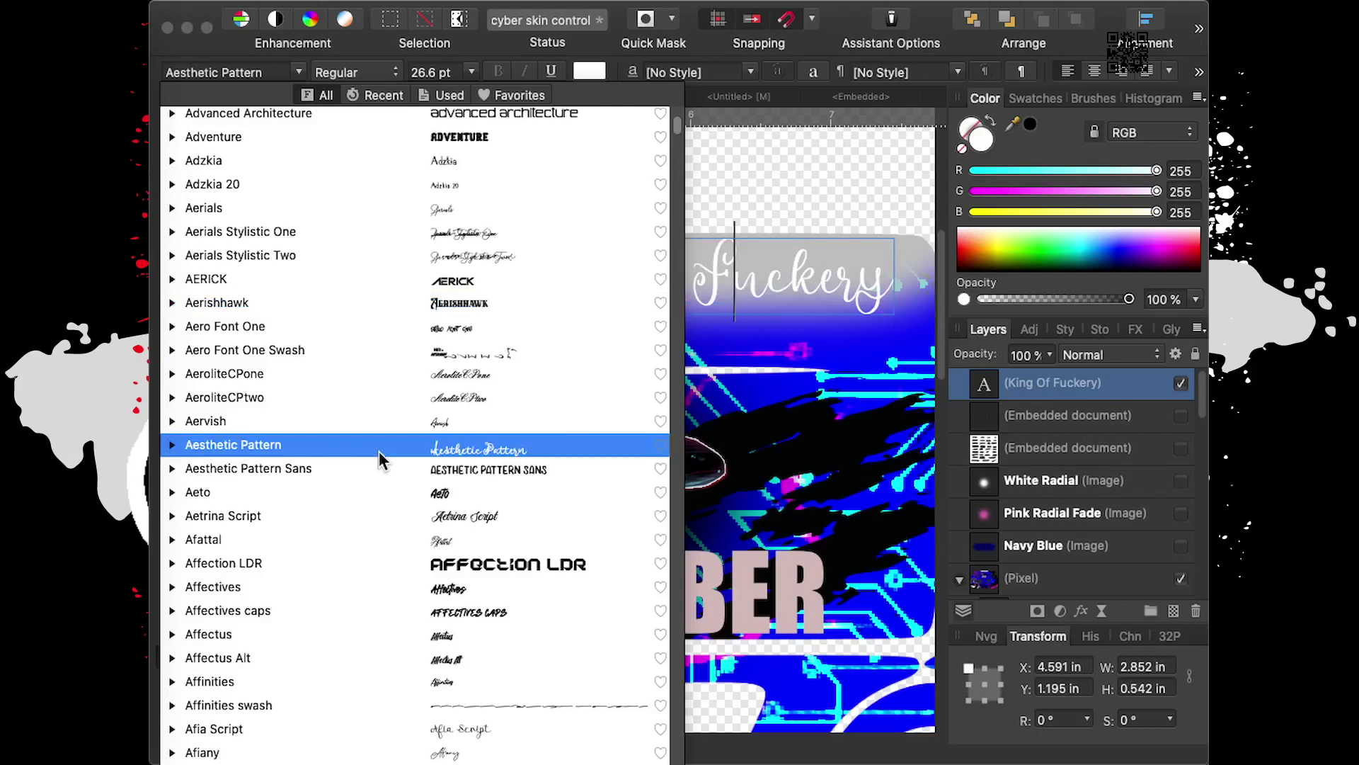
scroll(379, 452, down, 3)
scroll(379, 452, down, 3)
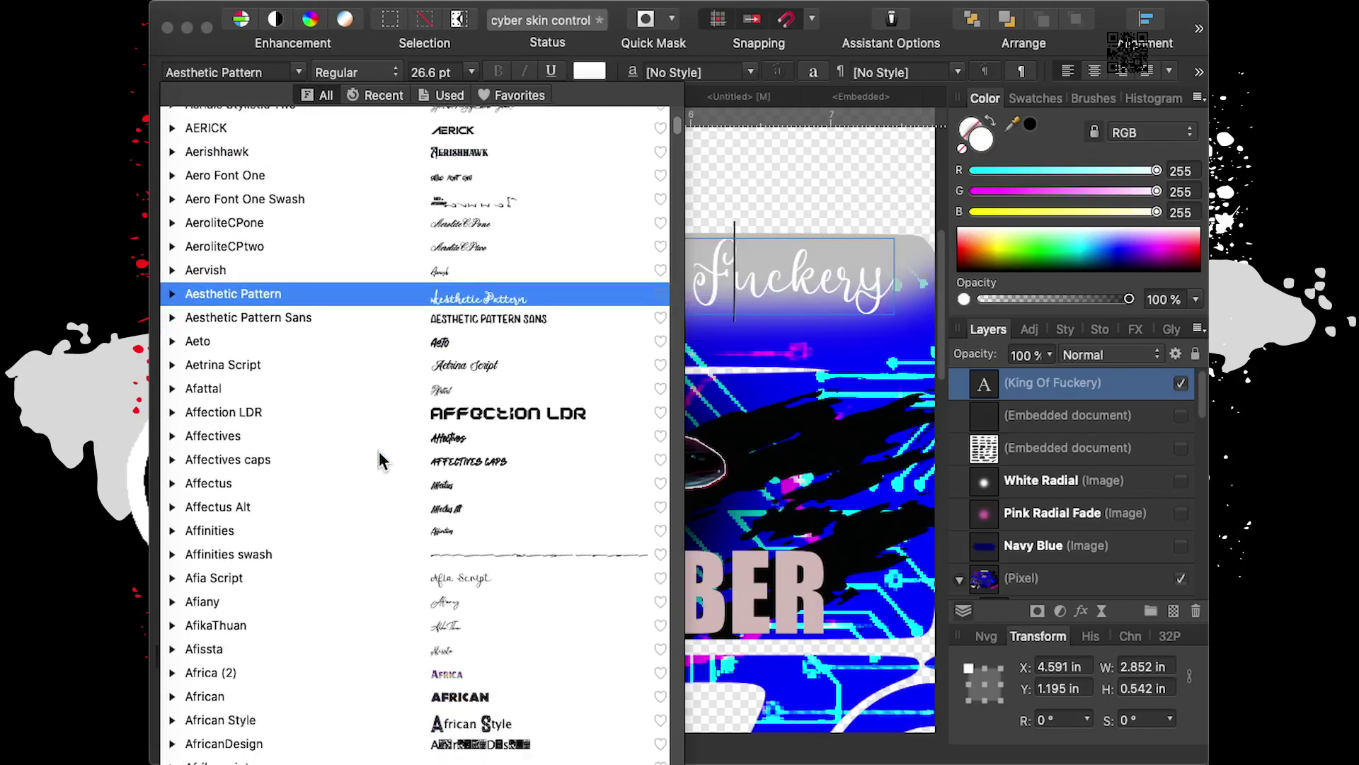
scroll(416, 420, down, 1)
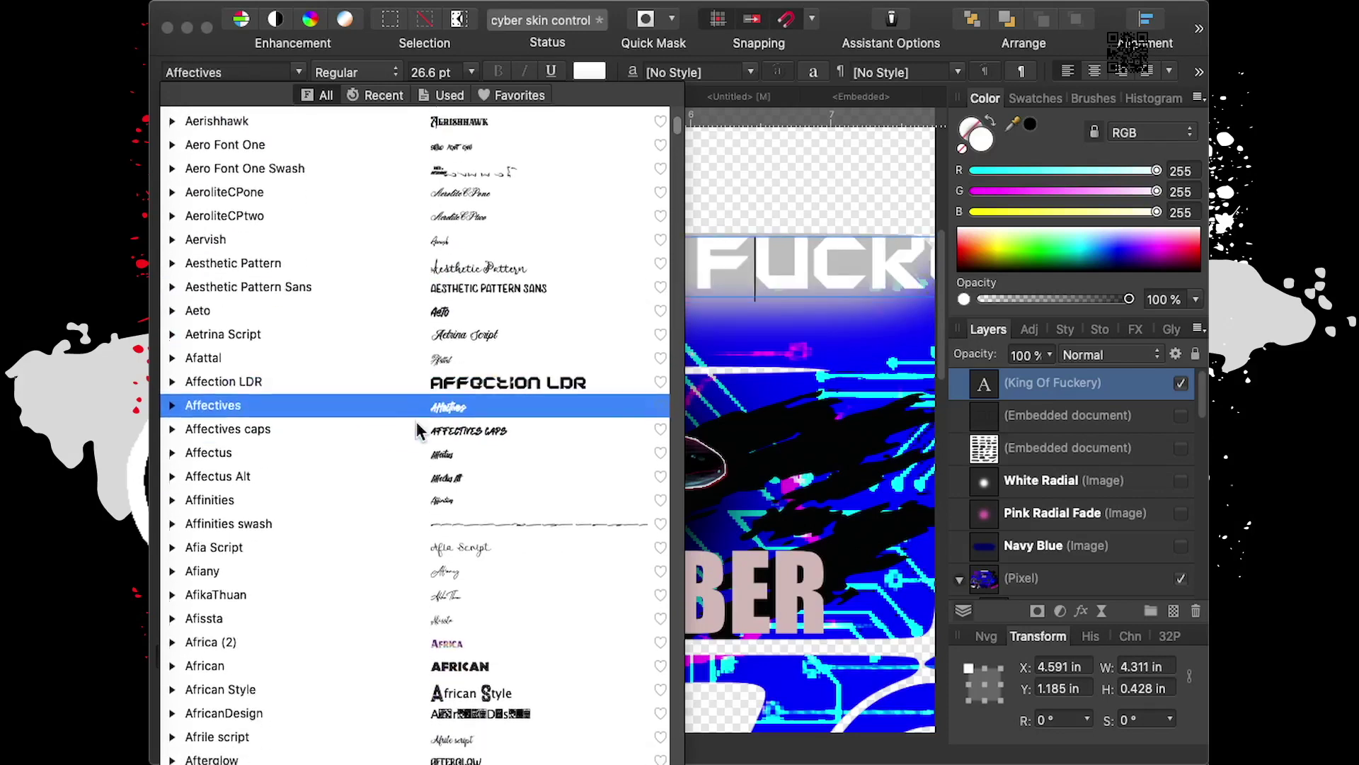
scroll(416, 420, down, 2)
scroll(417, 420, down, 4)
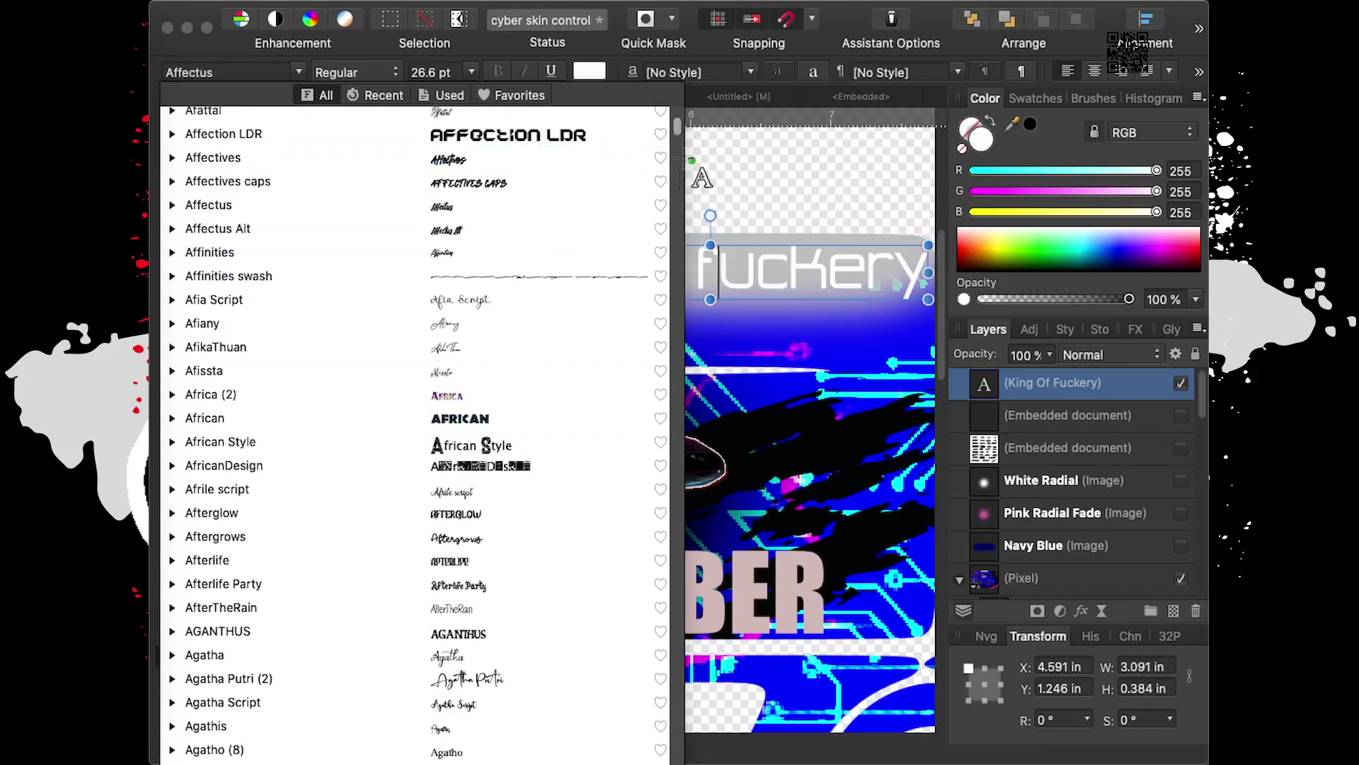
drag(677, 130, 677, 251)
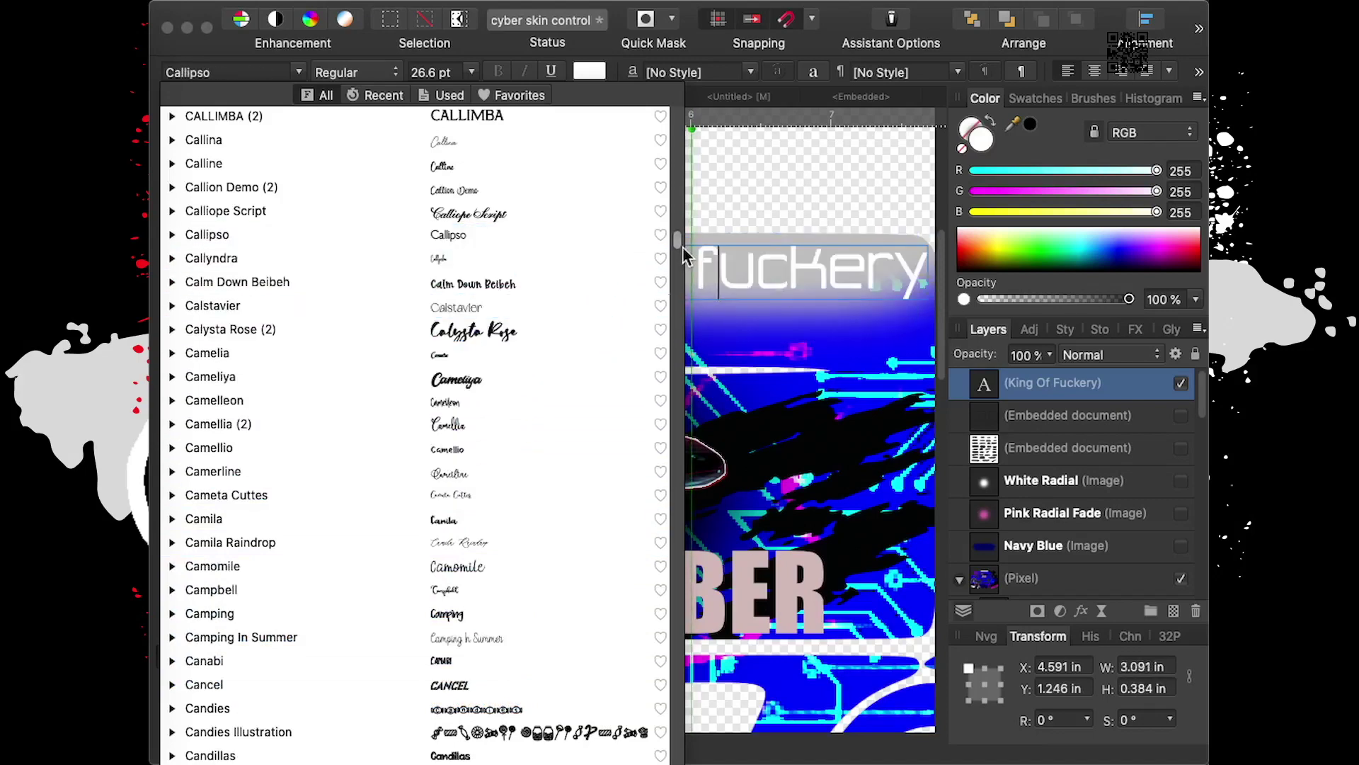
drag(678, 245, 678, 404)
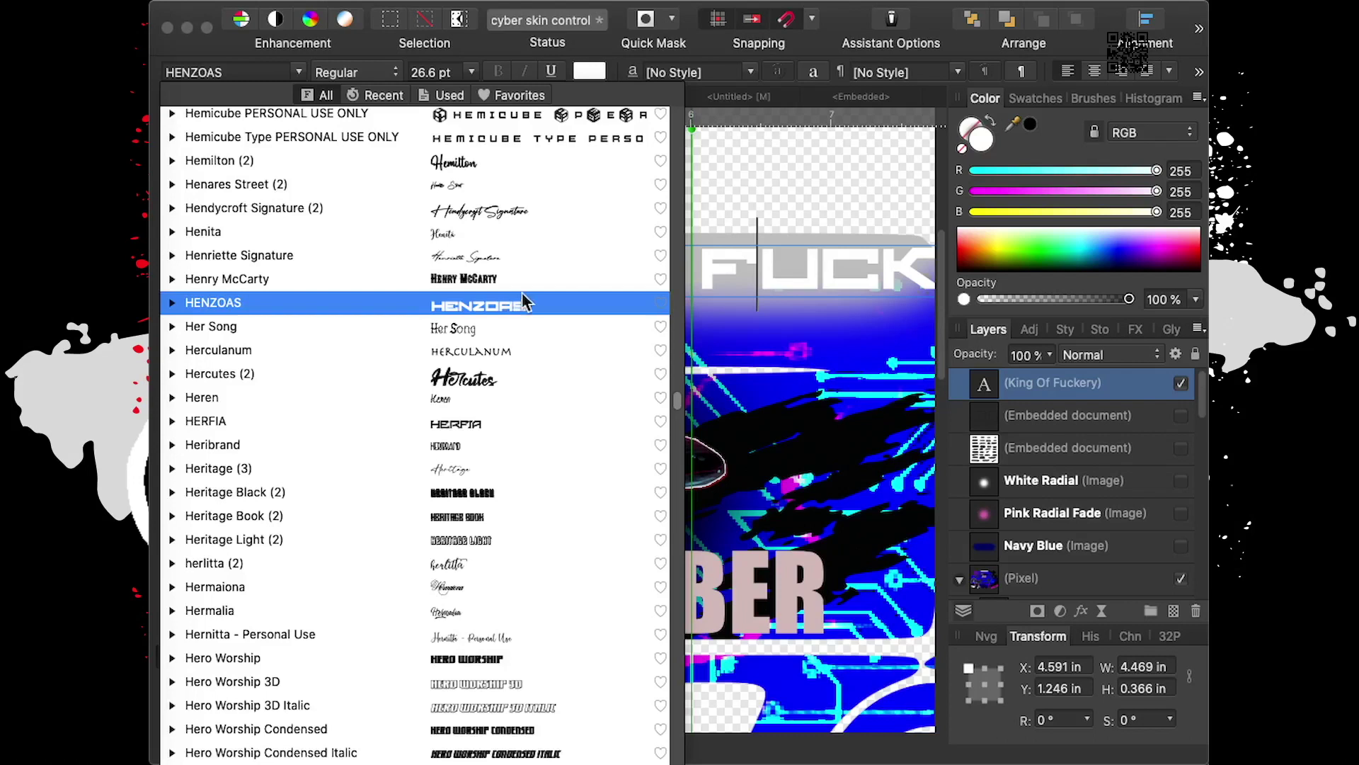
click(572, 134)
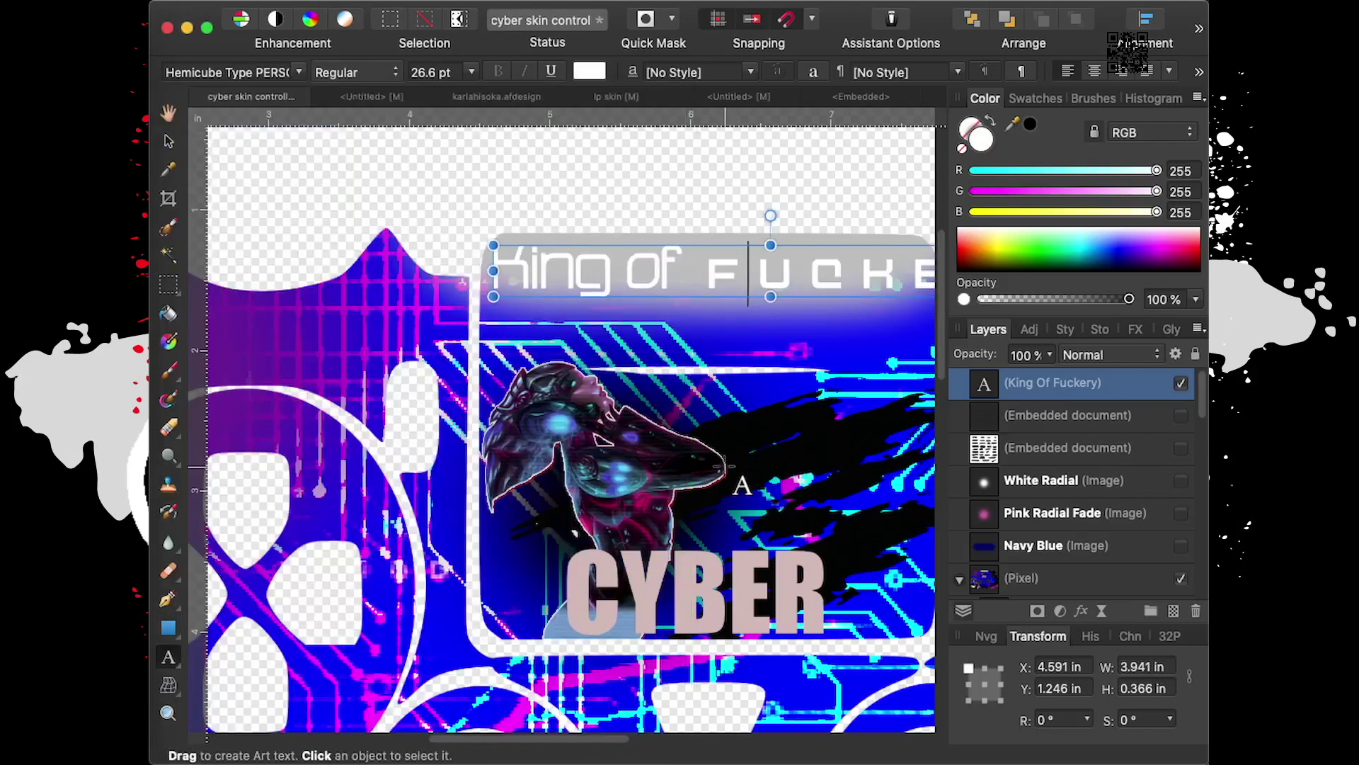
Select the entire title and apply Hemicube Type from the Recent fonts
click(588, 258)
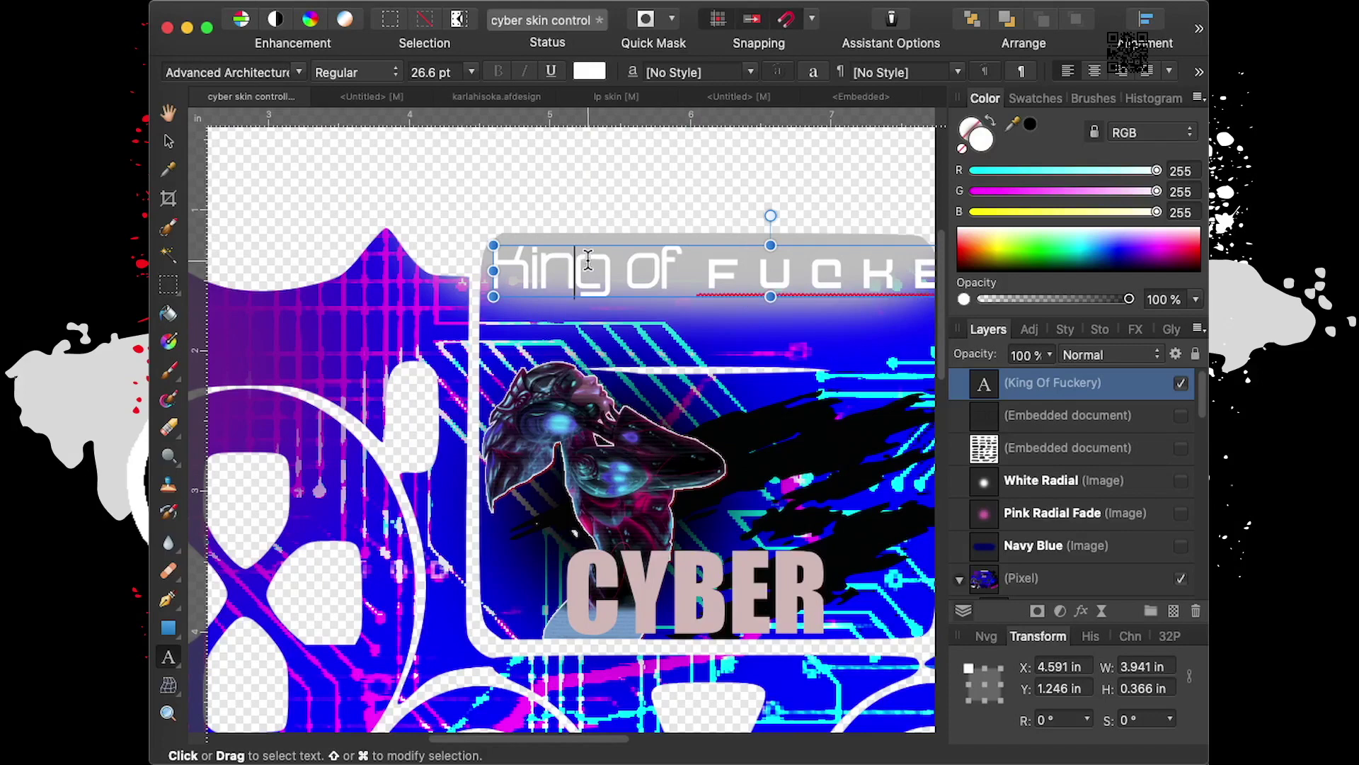
click(769, 275)
triple_click(711, 273)
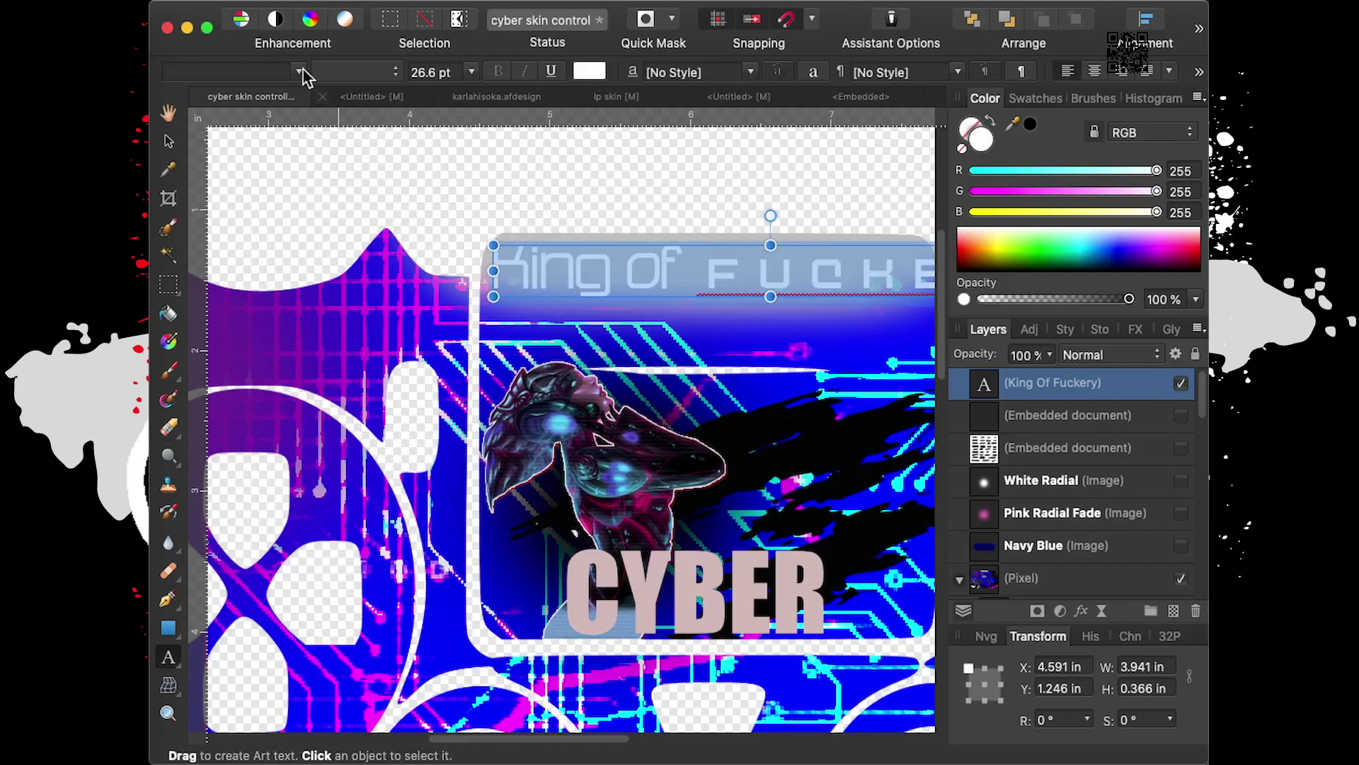
click(299, 71)
click(403, 97)
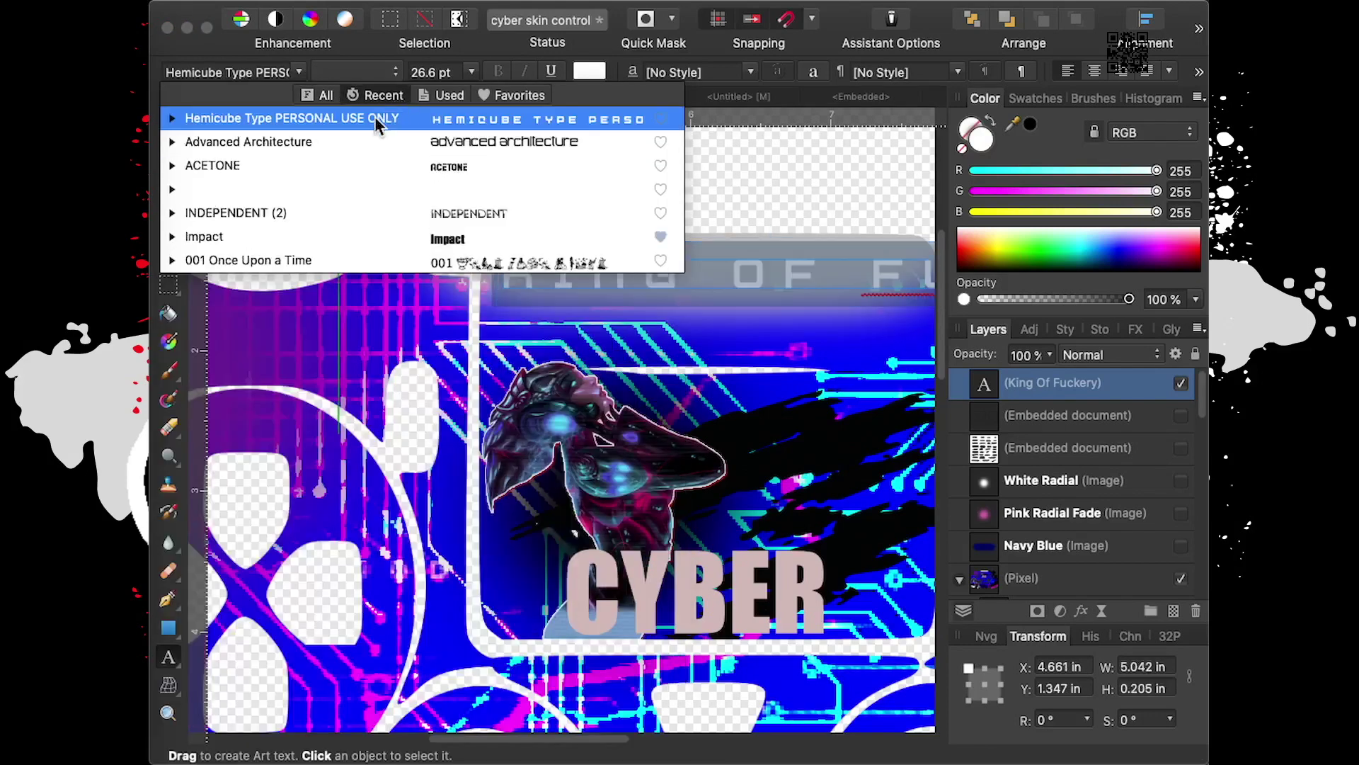
click(375, 118)
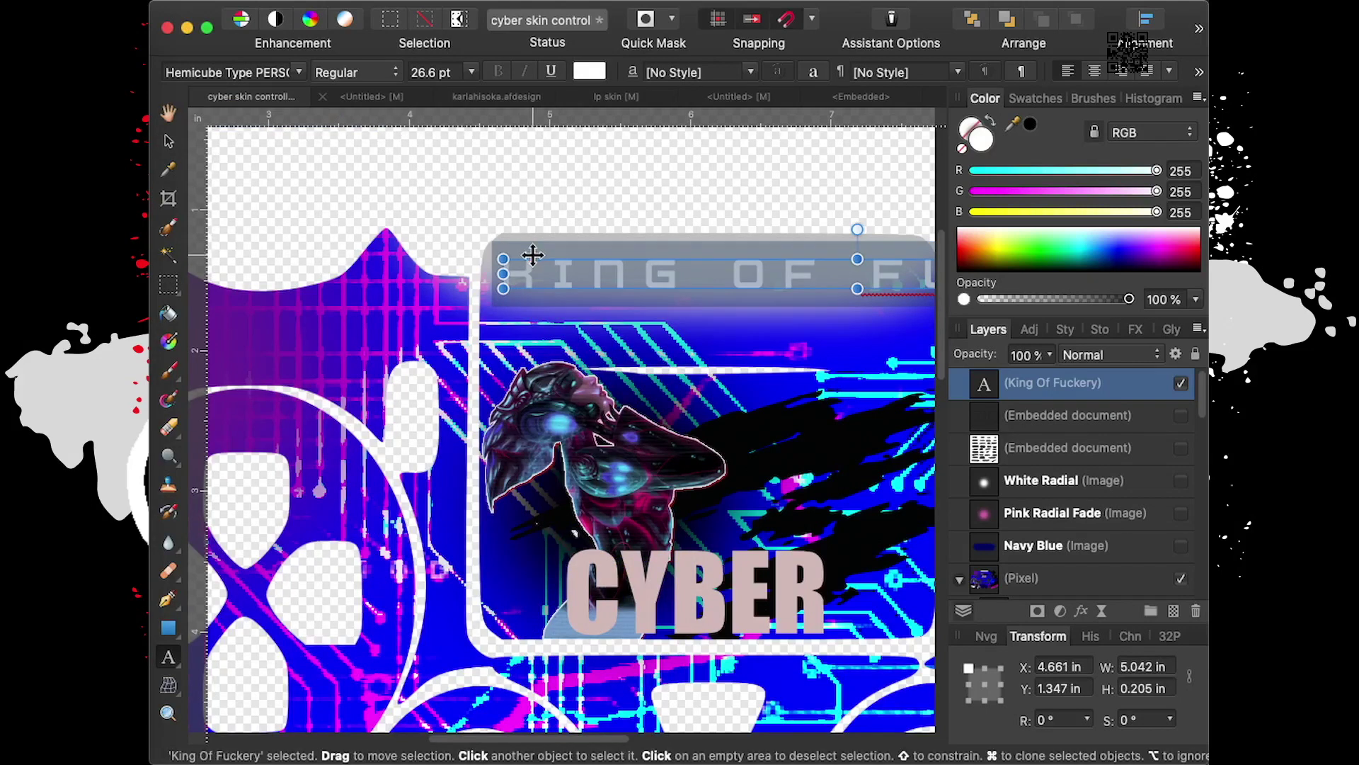
Shrink the Hemicube Type title and centre it over the CYBER panel
click(169, 142)
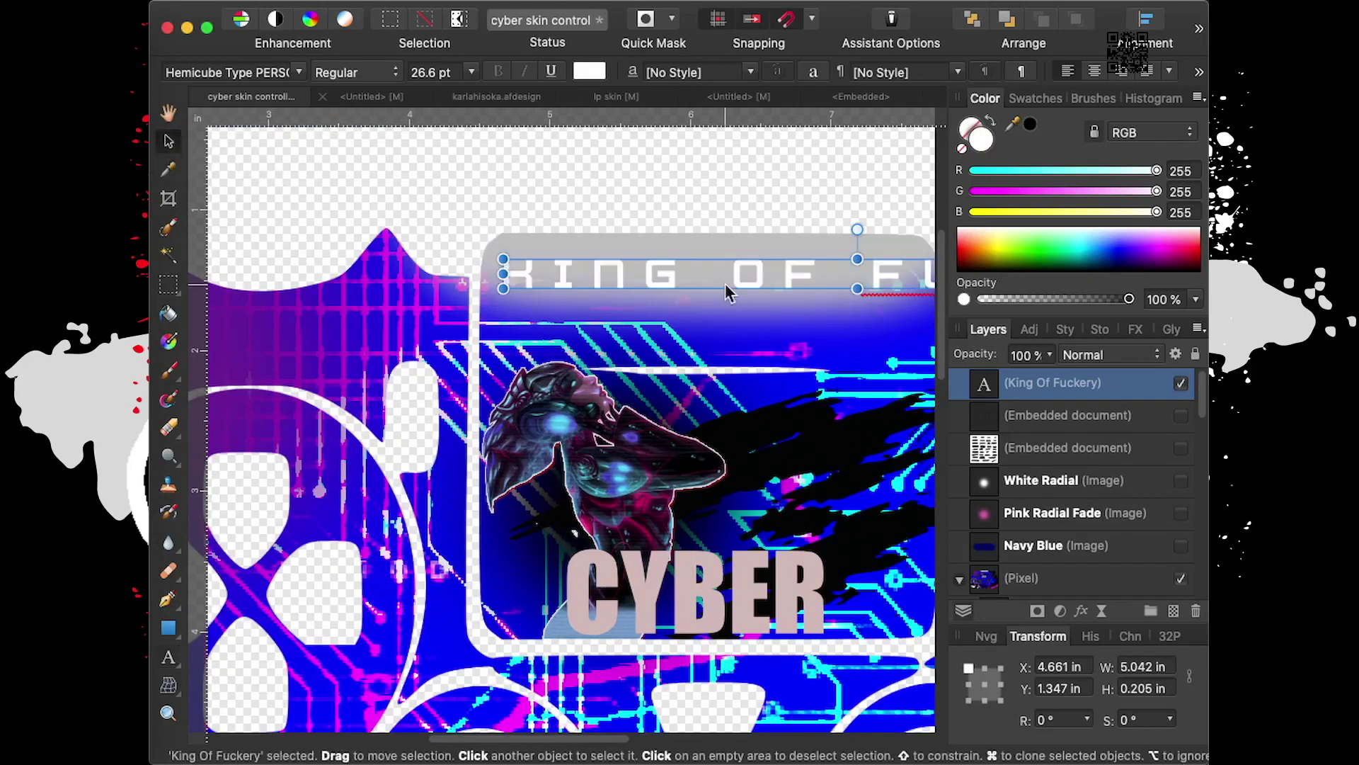
scroll(715, 278, down, 2)
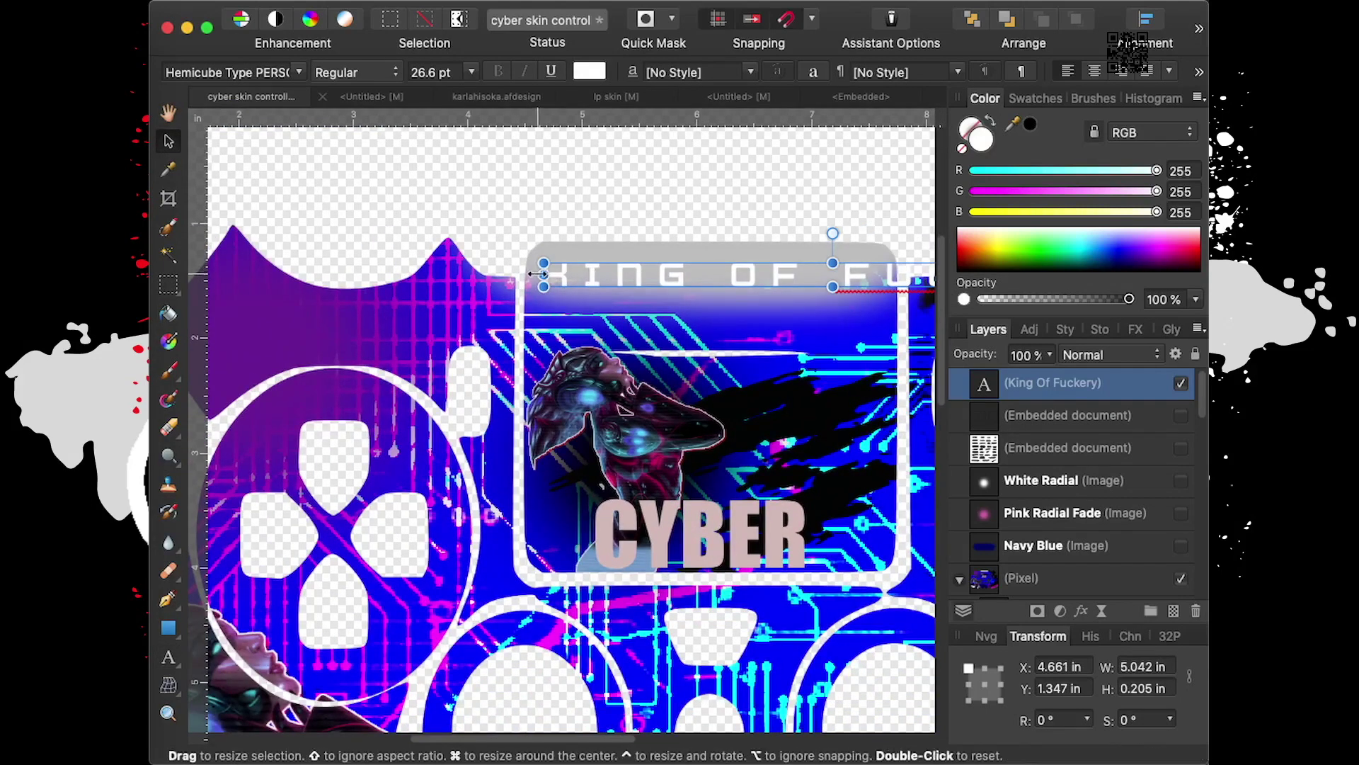
drag(544, 287, 746, 278)
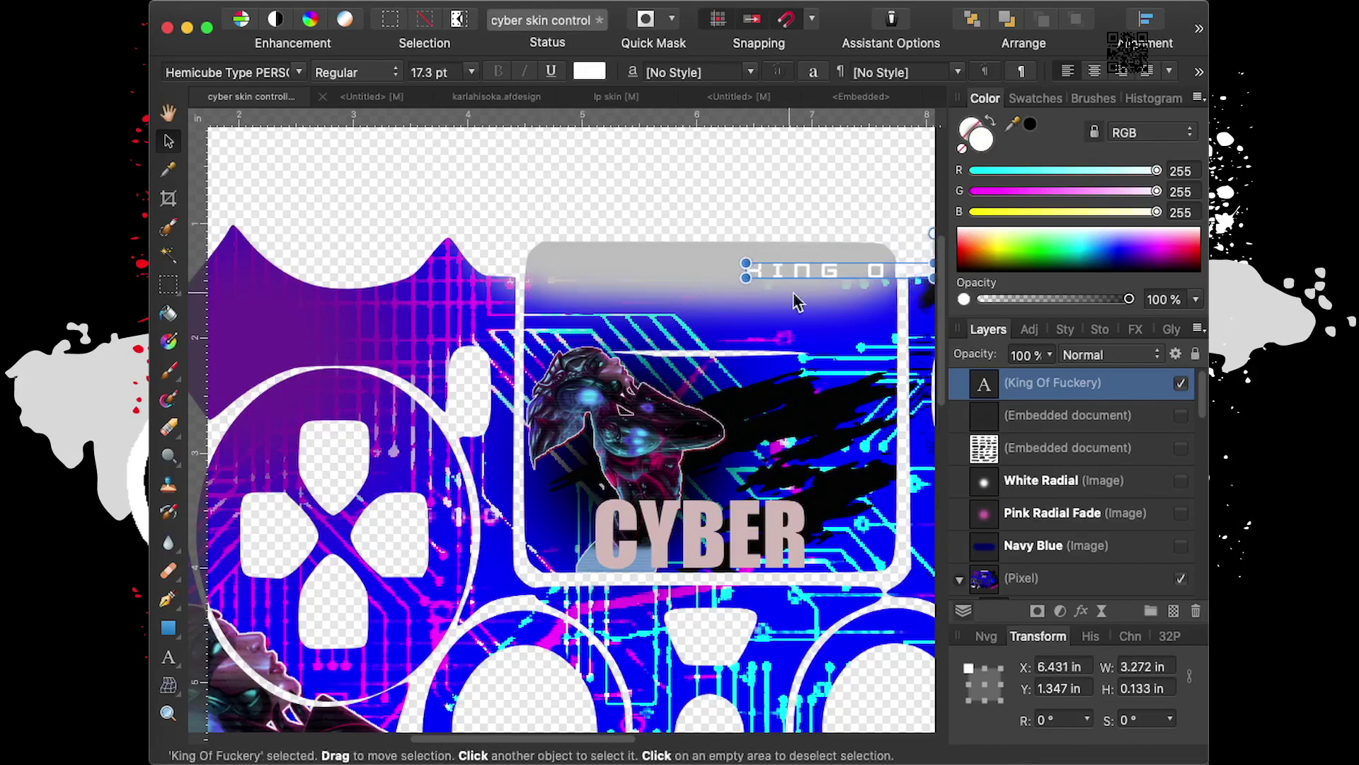
drag(824, 272, 621, 275)
drag(538, 280, 623, 275)
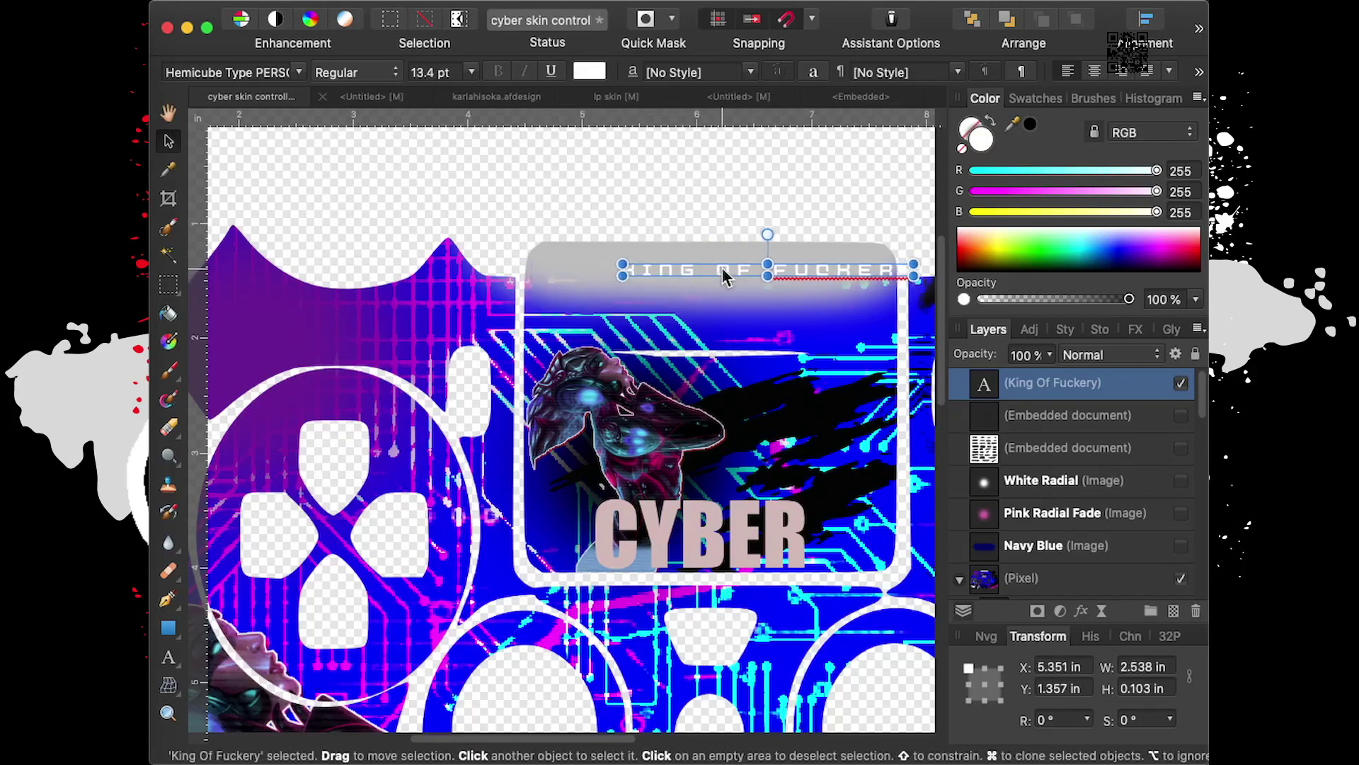
mouse_move(723, 271)
mouse_down()
mouse_move(681, 272)
mouse_move(666, 292)
mouse_move(652, 279)
mouse_up()
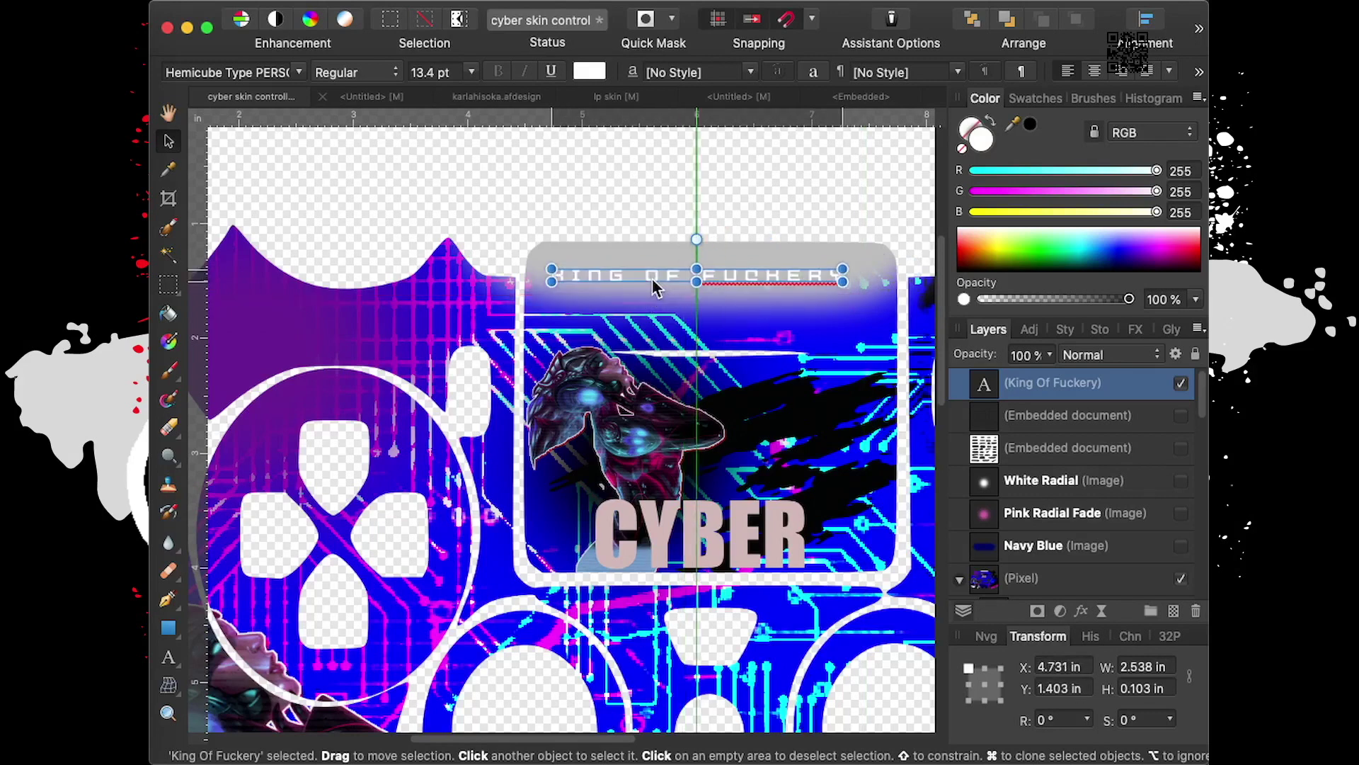
drag(652, 278, 653, 279)
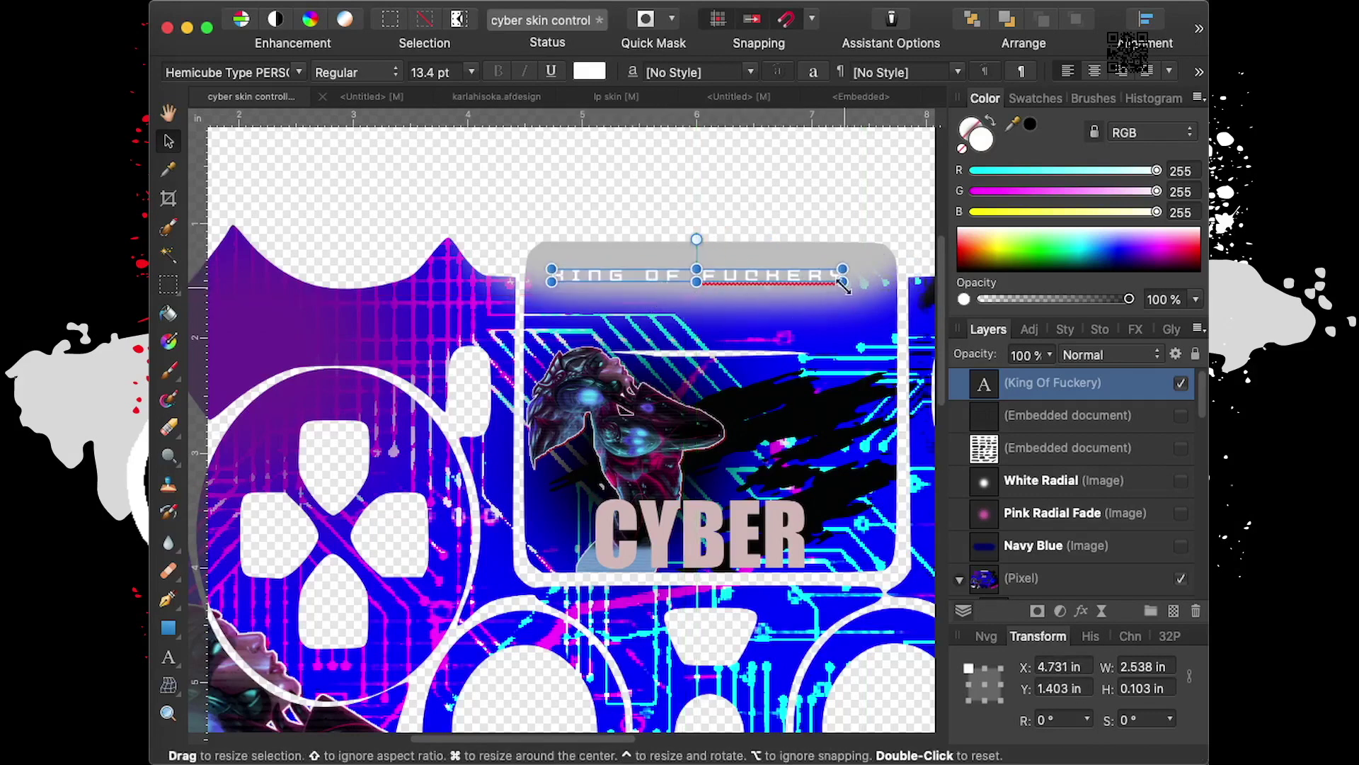
Enlarge the title slightly from 13.4 to 14.4 pt and reselect it
drag(846, 283, 863, 298)
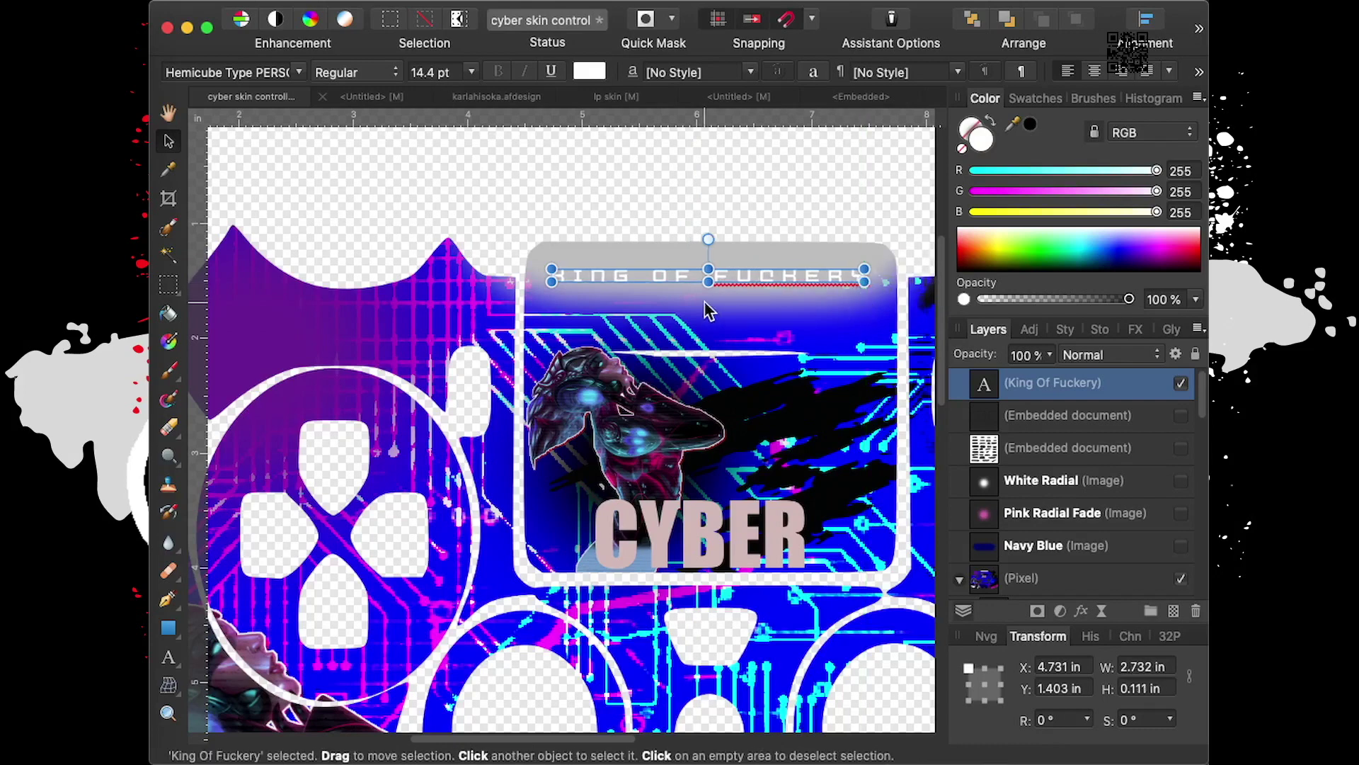
click(737, 195)
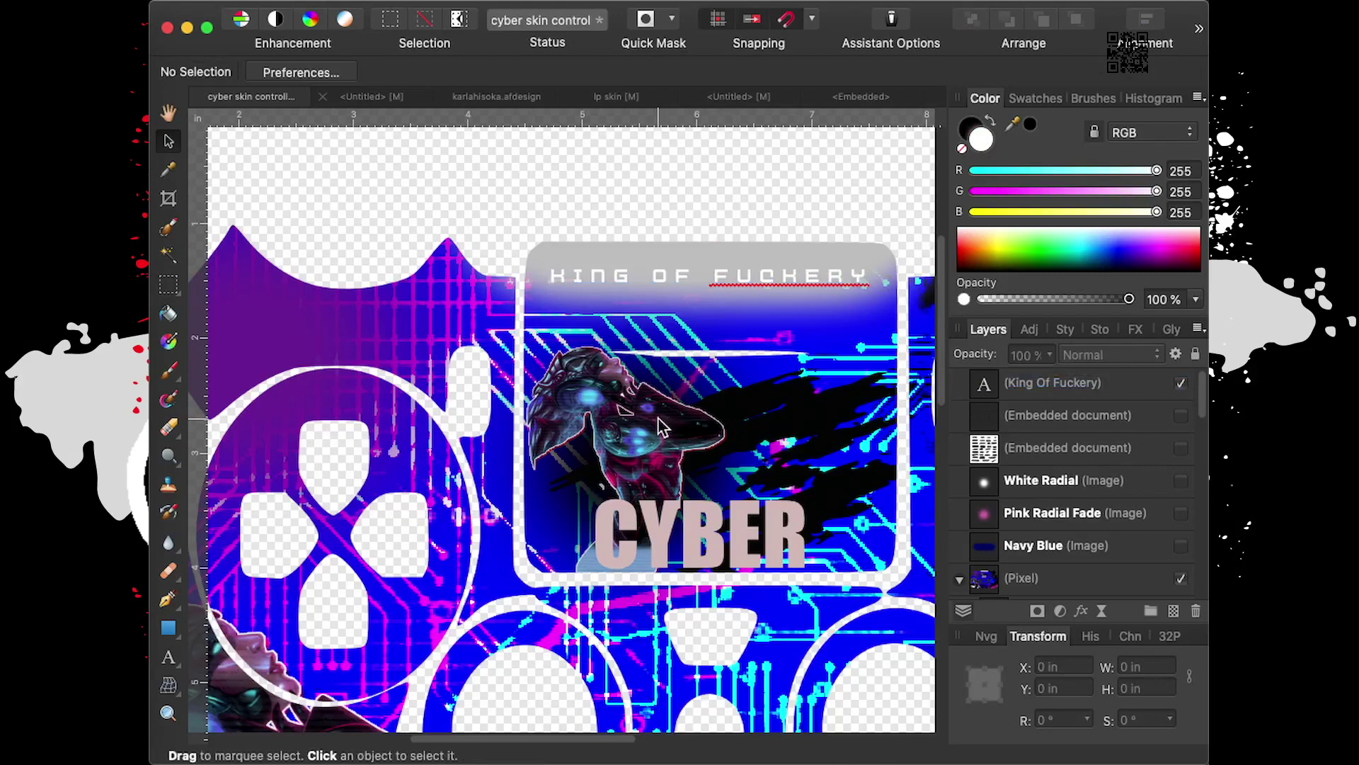
click(728, 281)
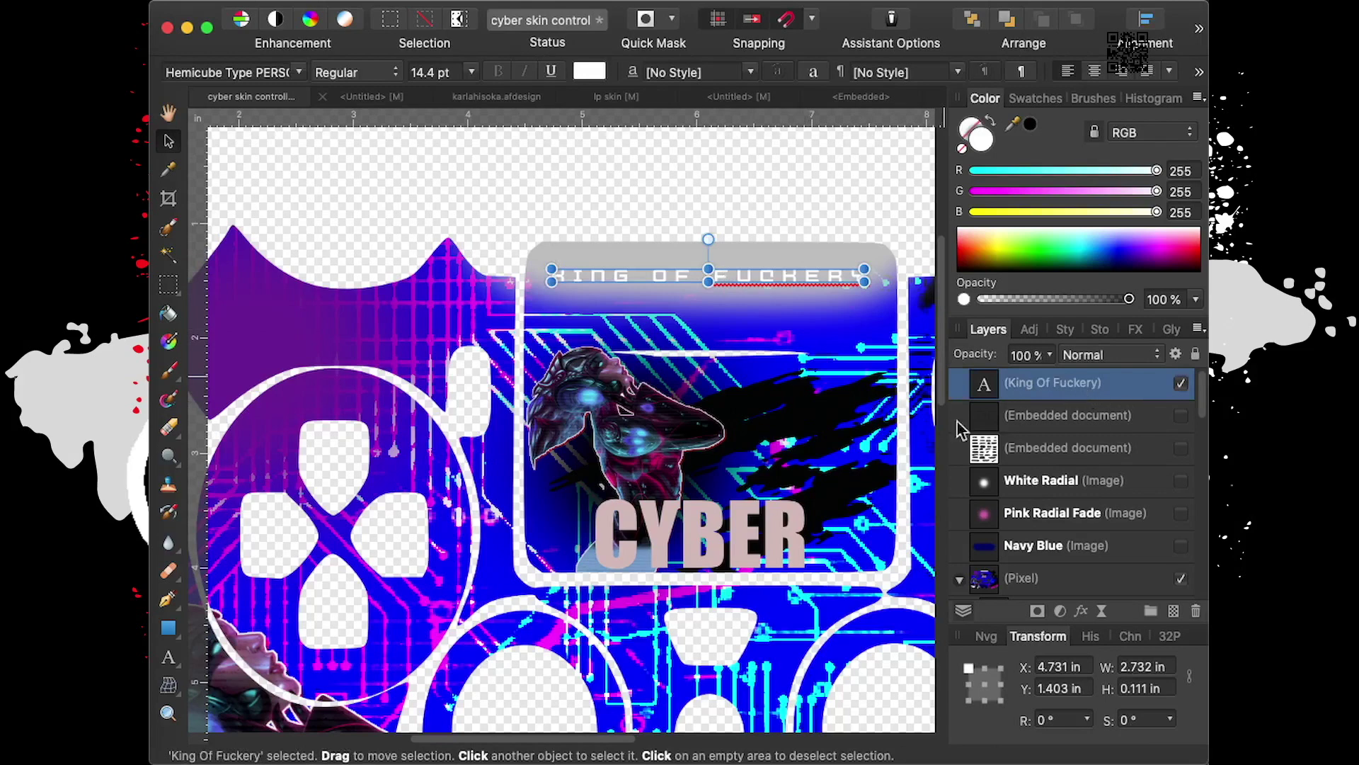
drag(627, 738, 666, 745)
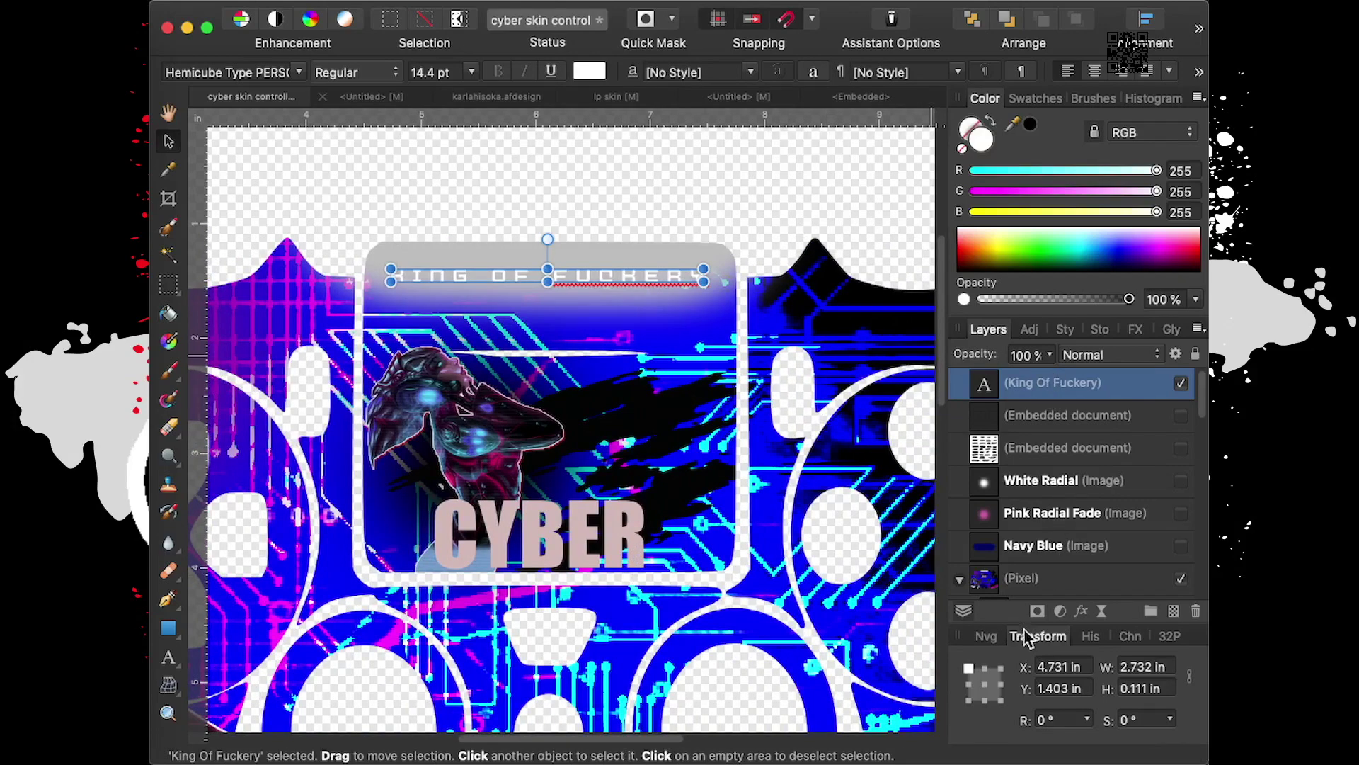
Add an outline with adjusted thickness and a bevel to the small white title
click(1081, 612)
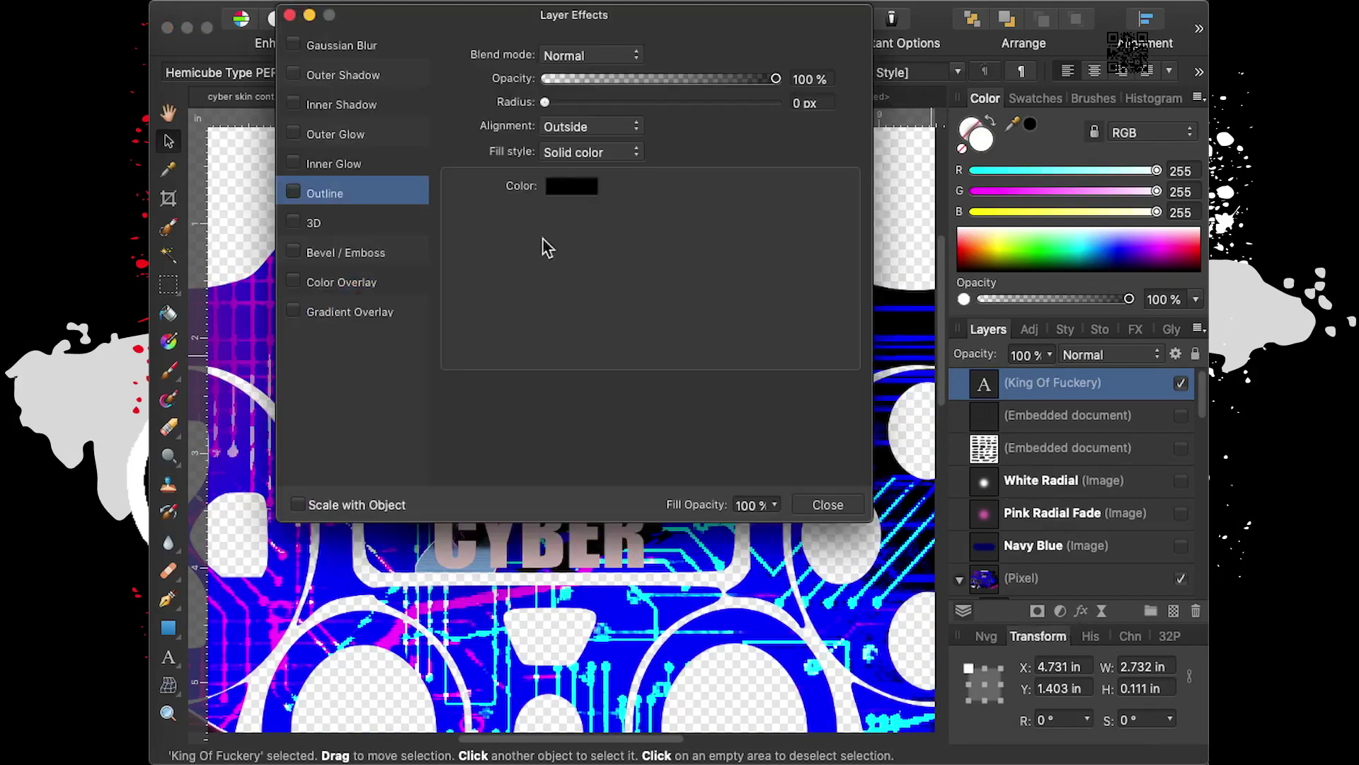
drag(425, 14, 889, 92)
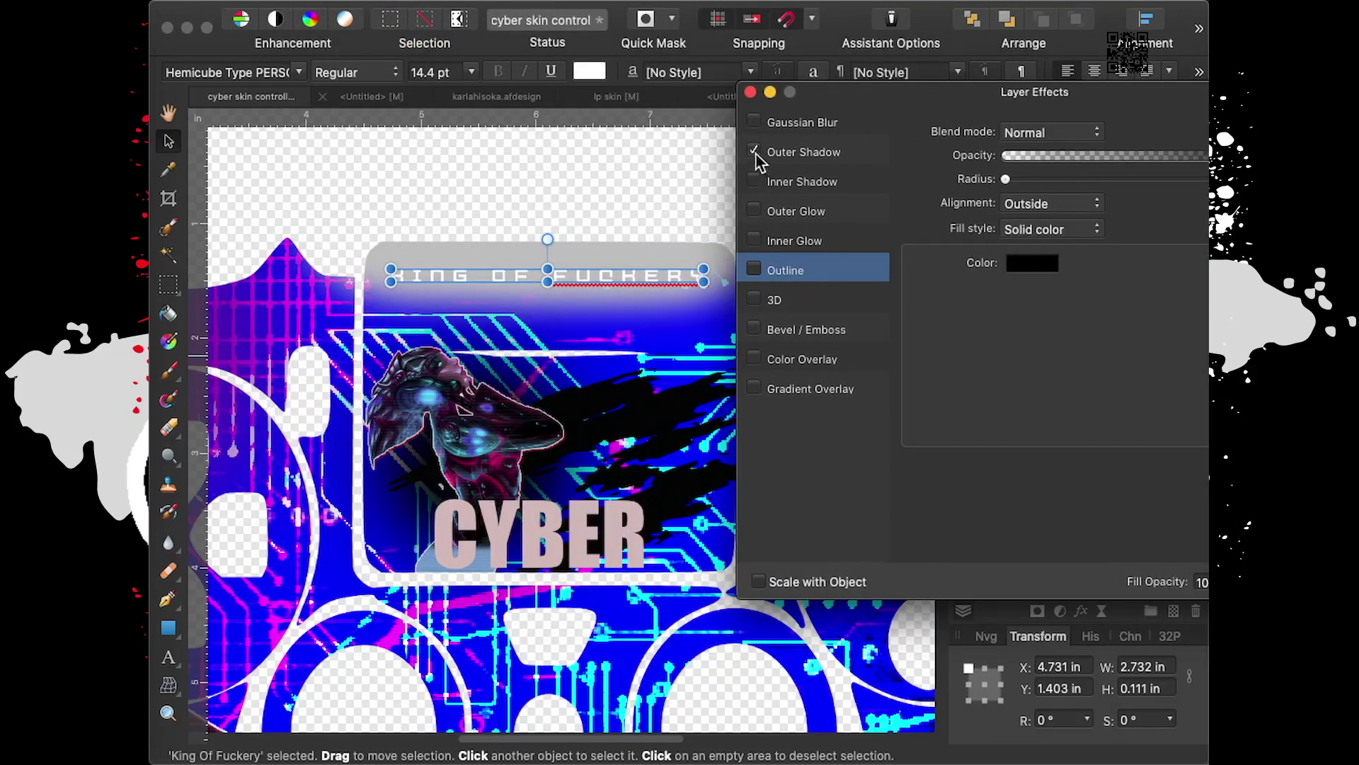
drag(1008, 178, 1011, 177)
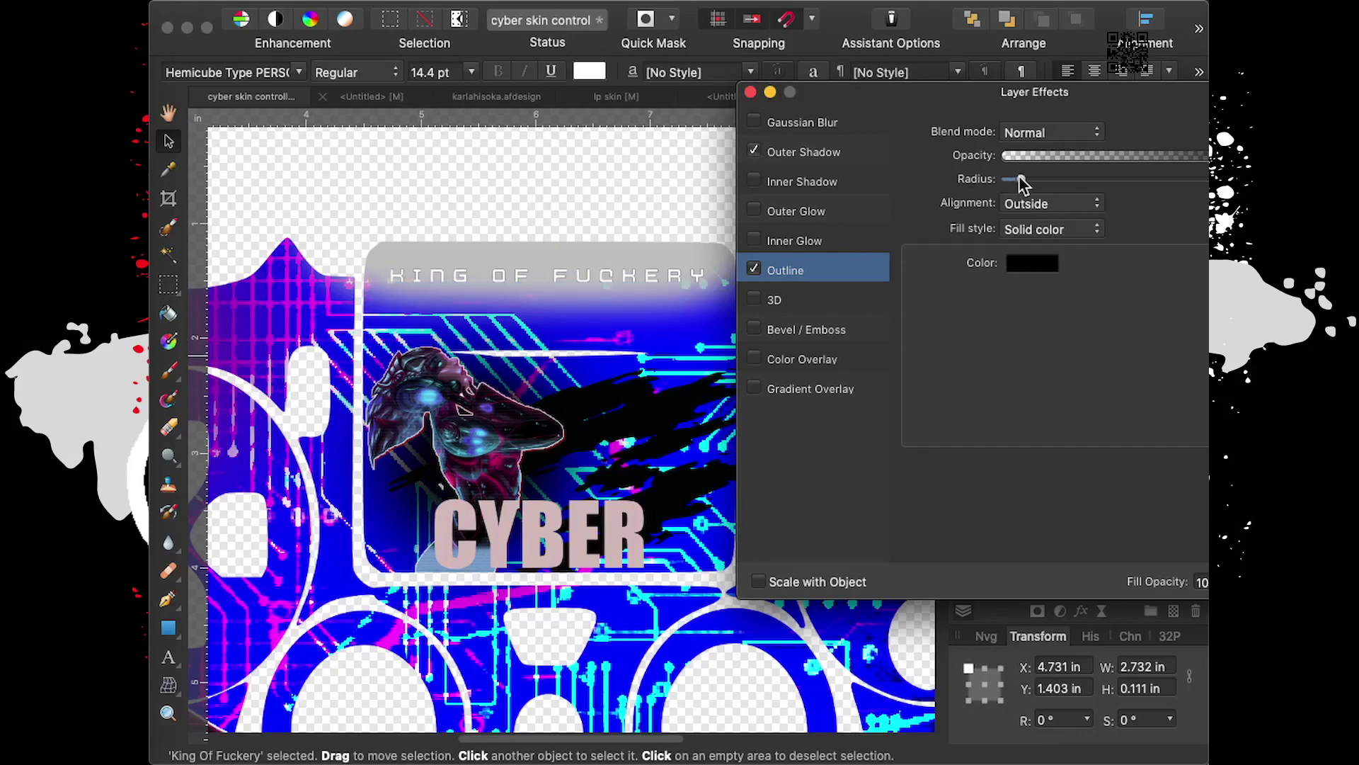
drag(1019, 177, 1019, 178)
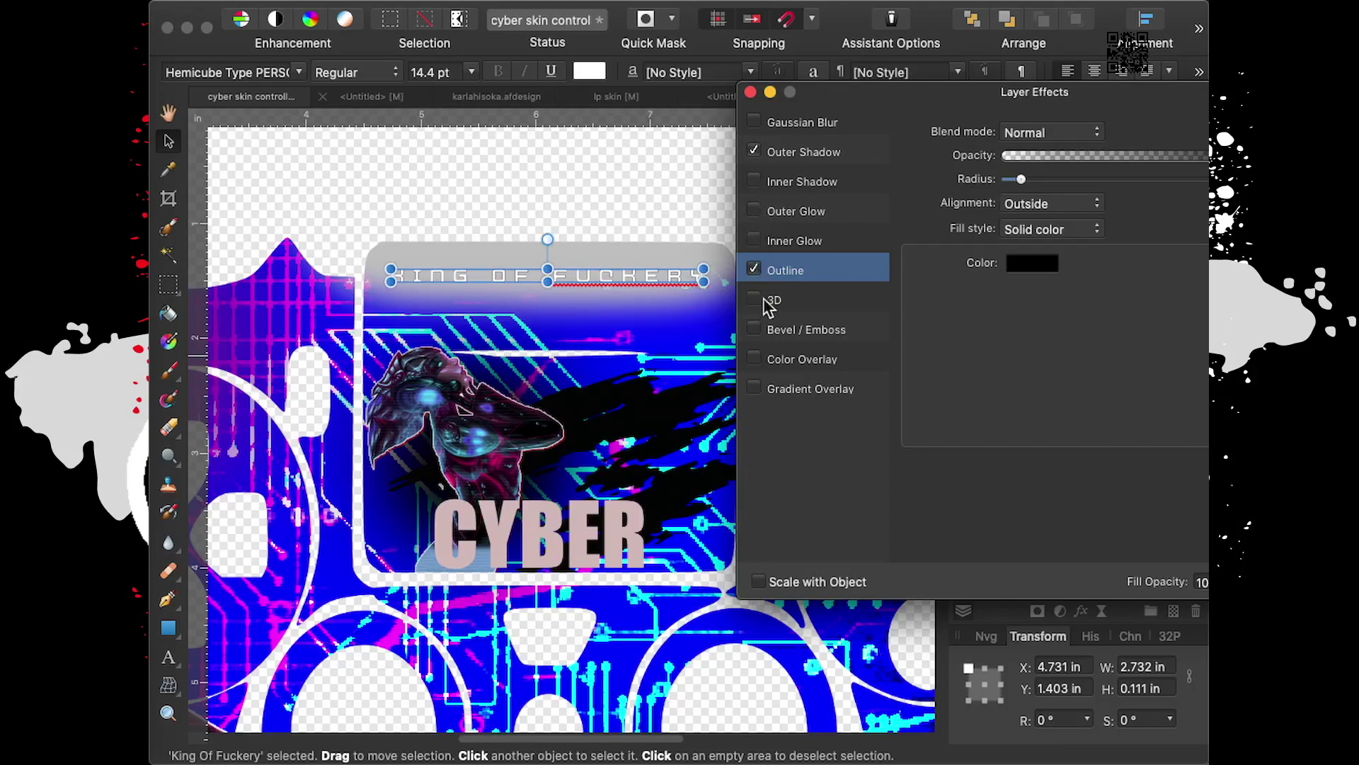
click(755, 328)
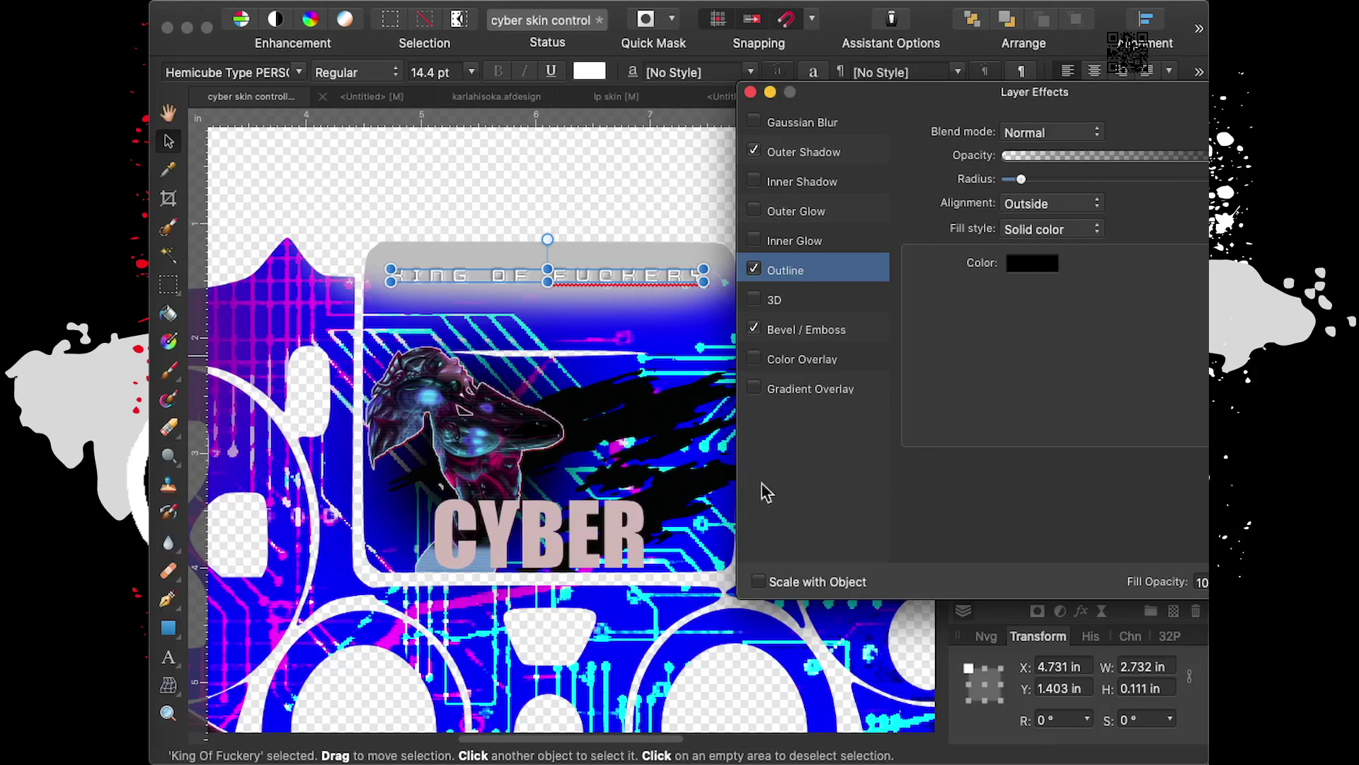
click(586, 544)
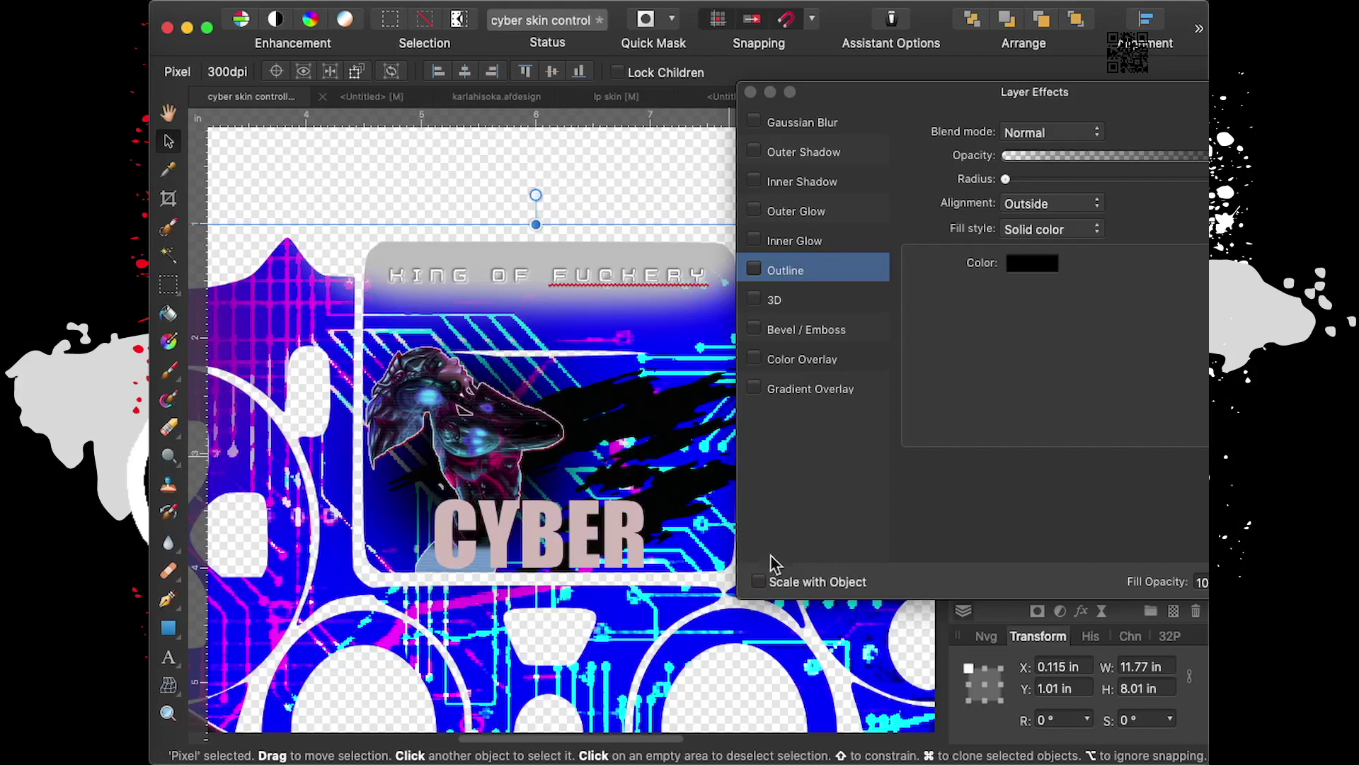
Make the title's layer effects scale with the text and close Layer Effects
click(676, 278)
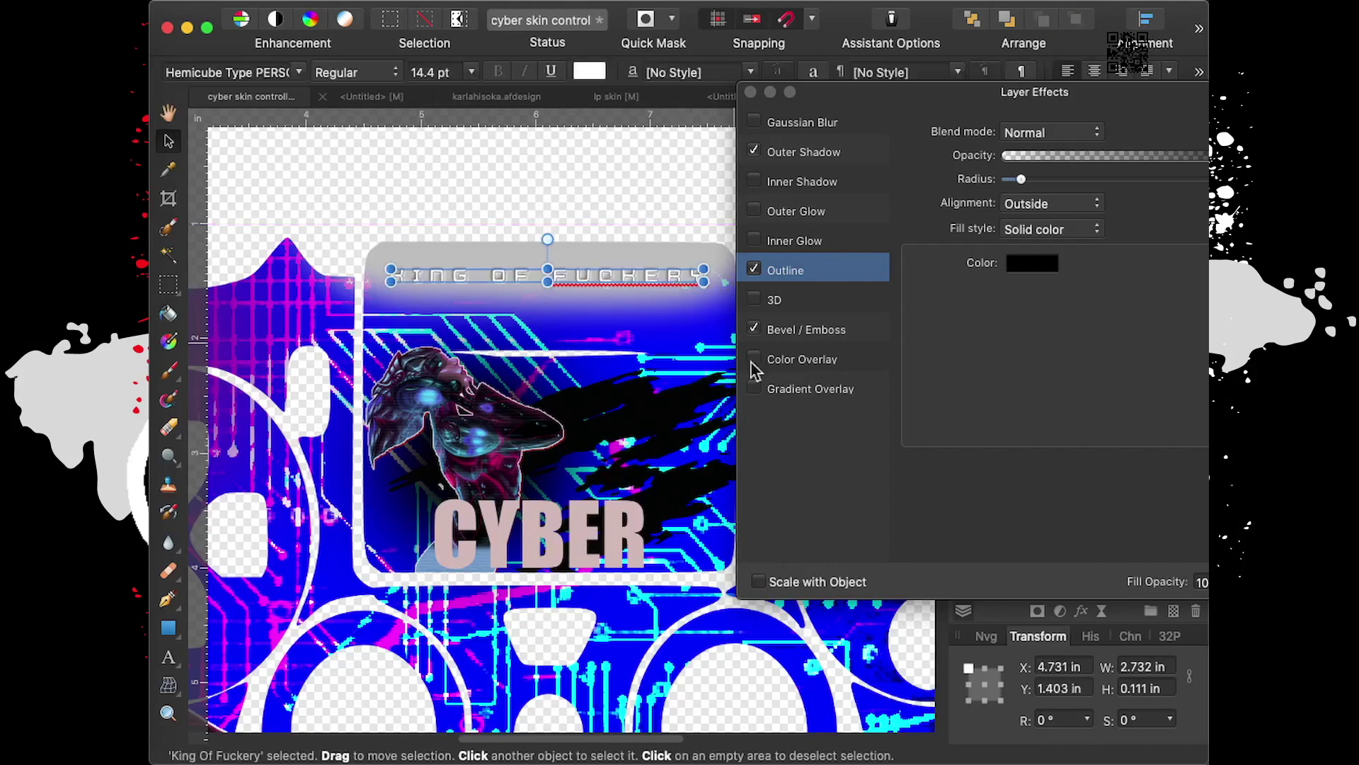
click(841, 582)
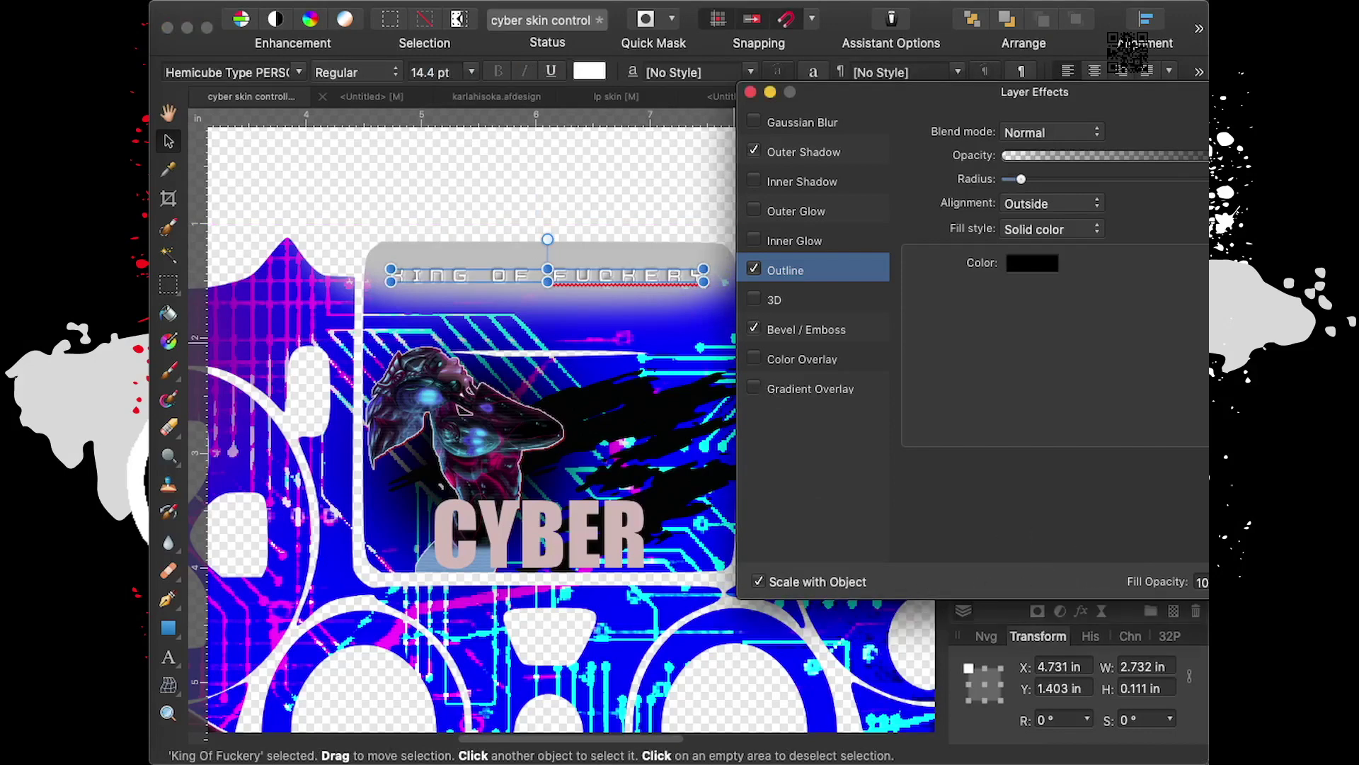
key(Return)
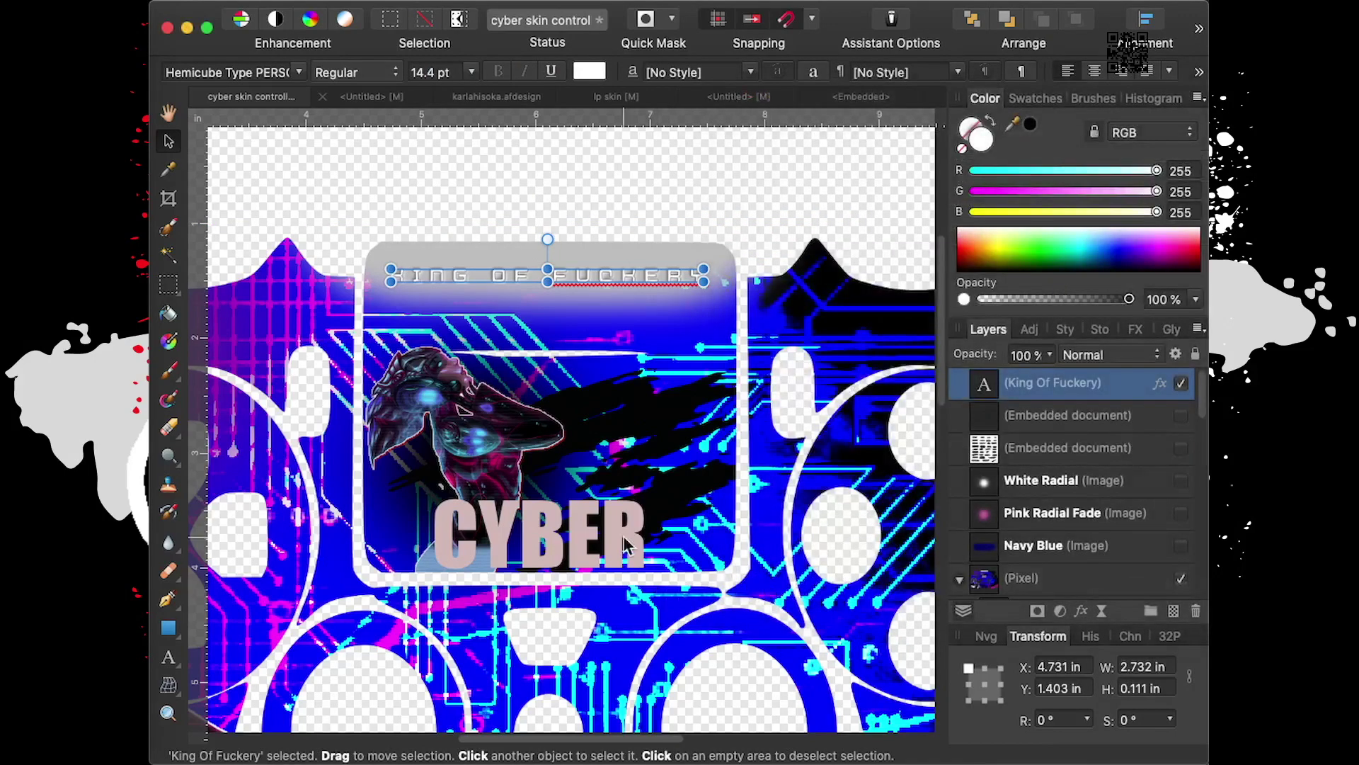
click(1014, 573)
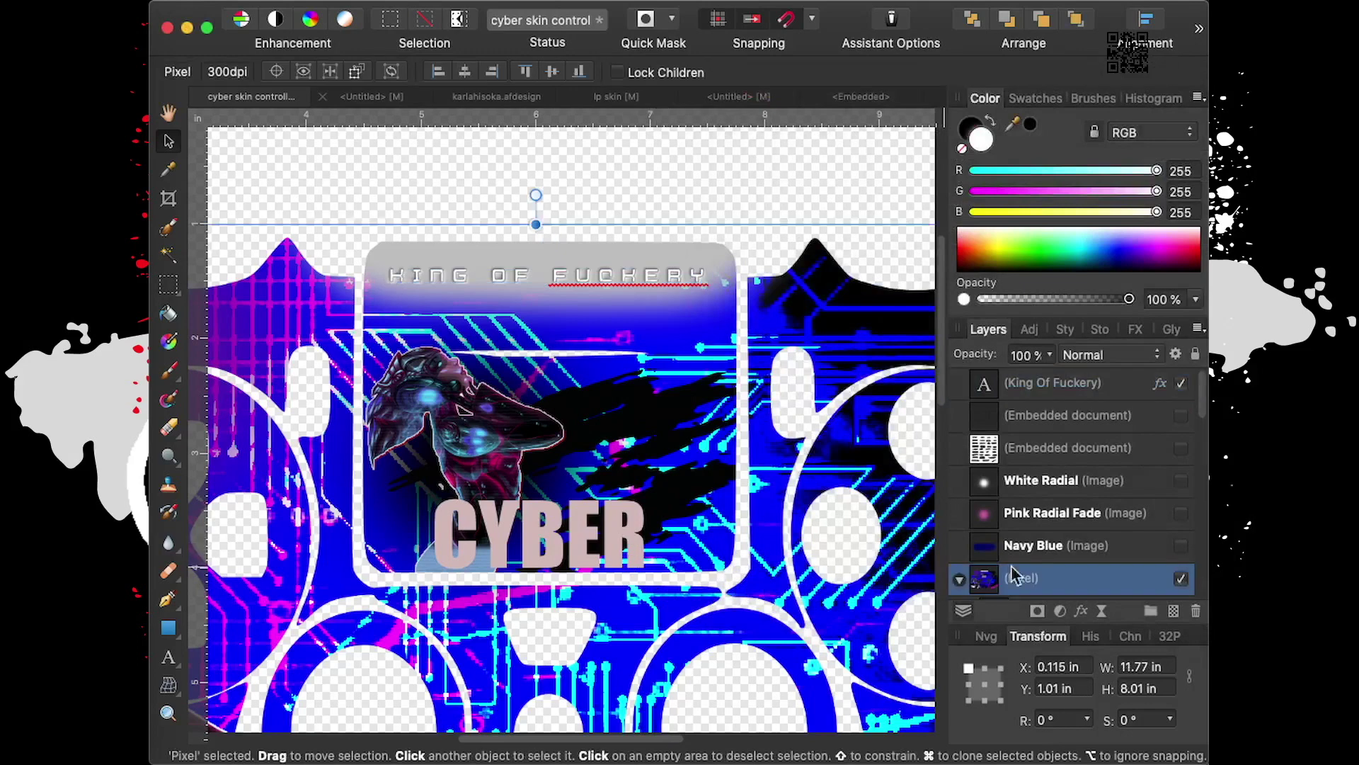
Scroll the Layers panel down and select the CYBER text layer
scroll(1047, 484, down, 3)
scroll(1048, 484, down, 2)
scroll(1048, 484, down, 2)
click(1048, 480)
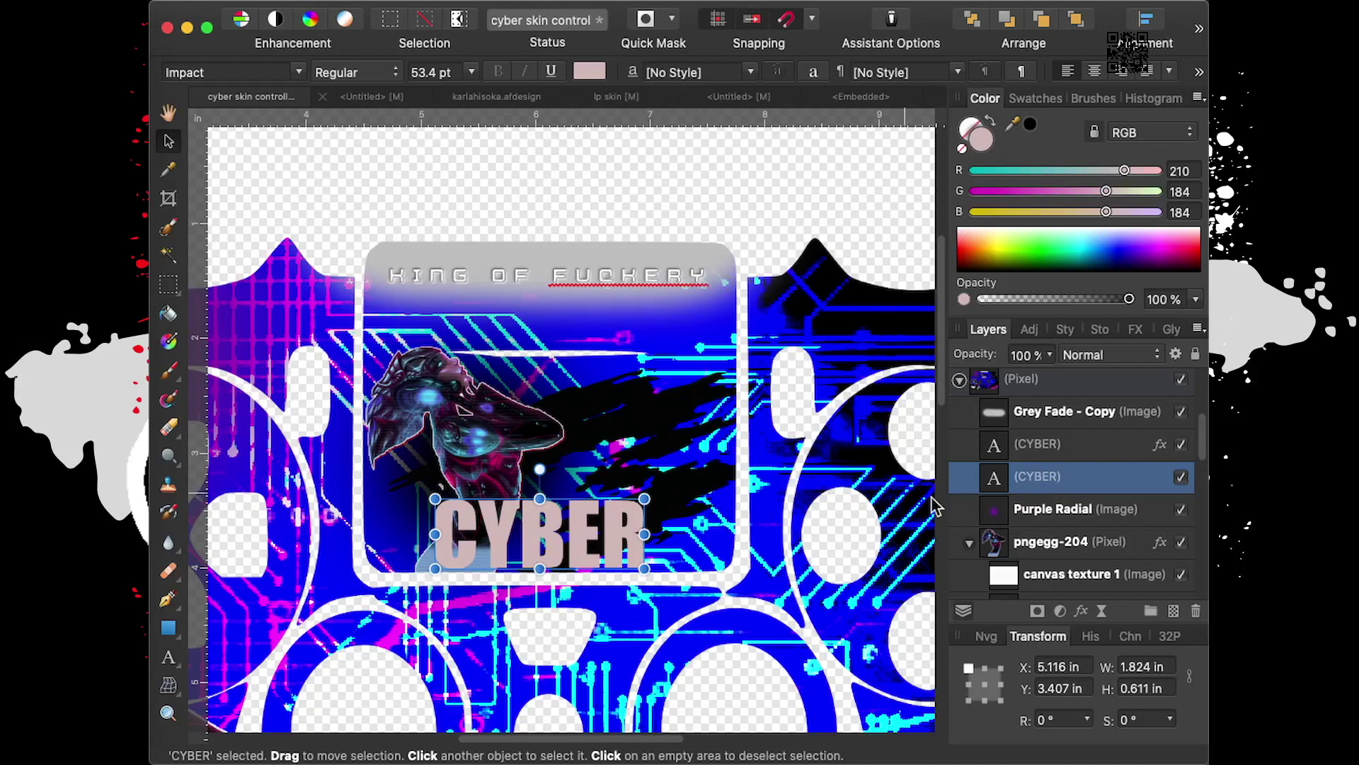
Give the CYBER text an outline and fine-tune its thickness
click(1081, 610)
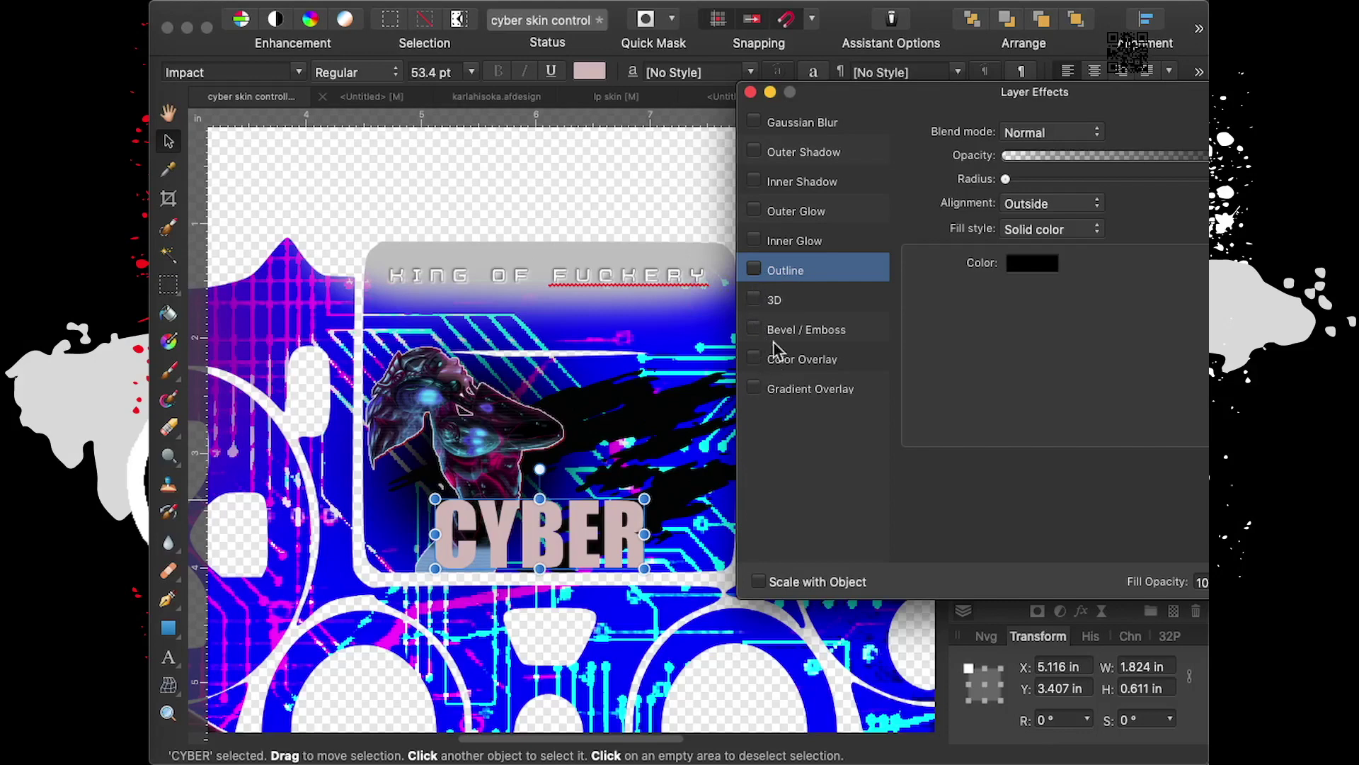
click(760, 183)
click(755, 181)
drag(1008, 179, 1074, 180)
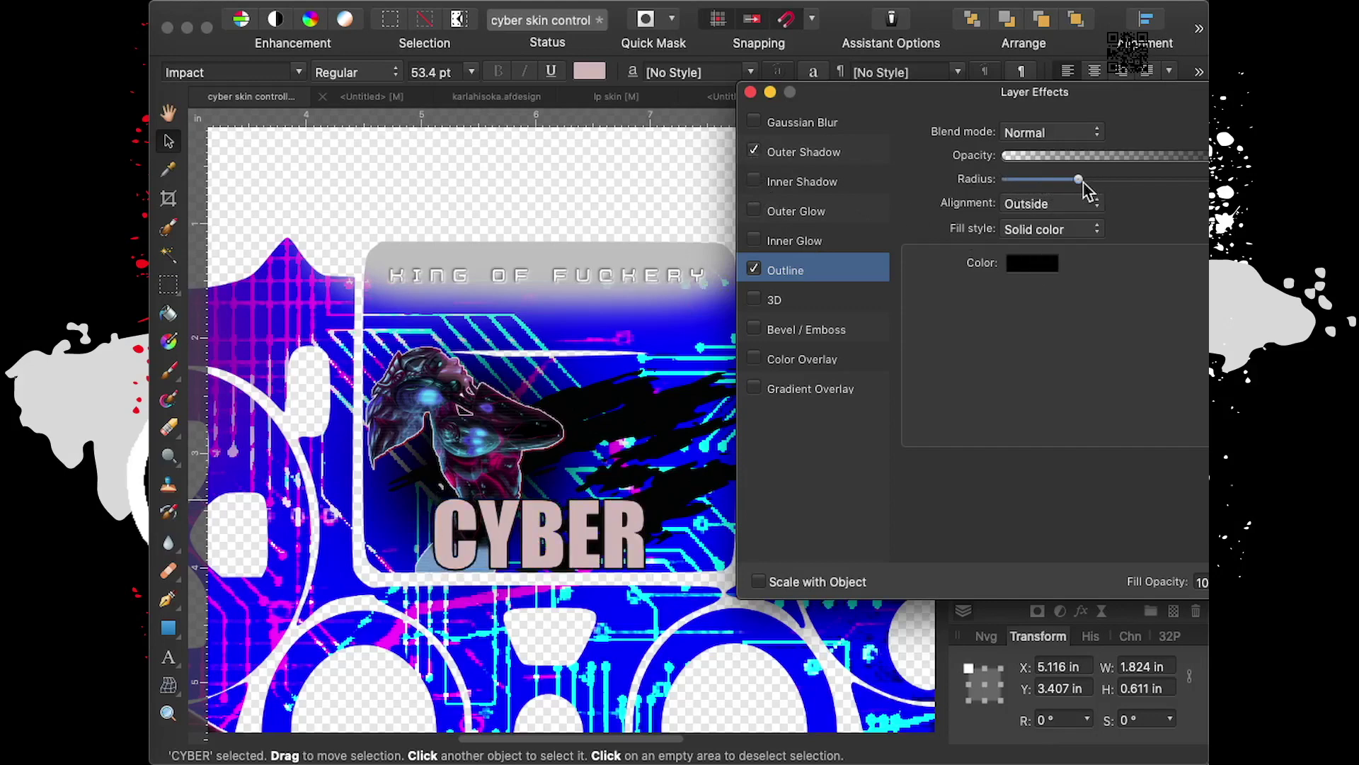
drag(1072, 181, 1052, 184)
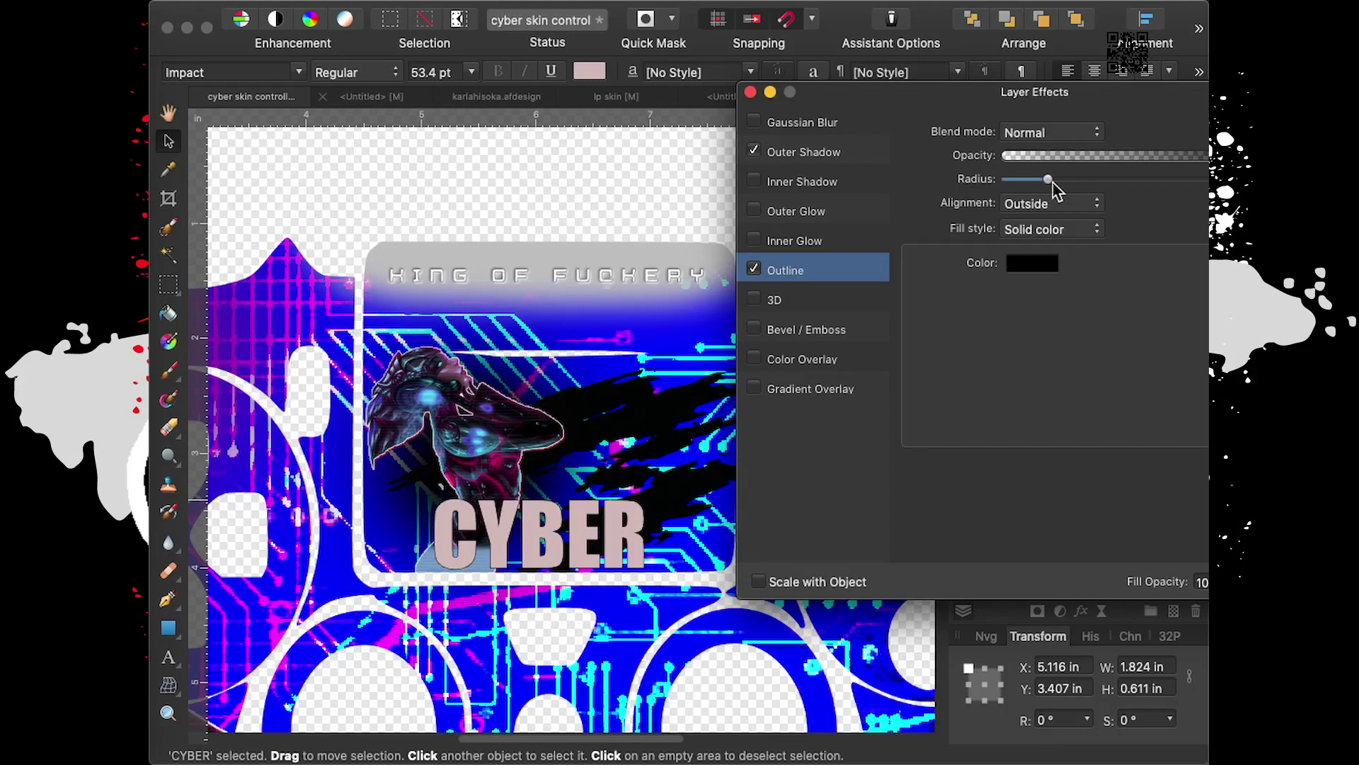
drag(1055, 185, 1062, 183)
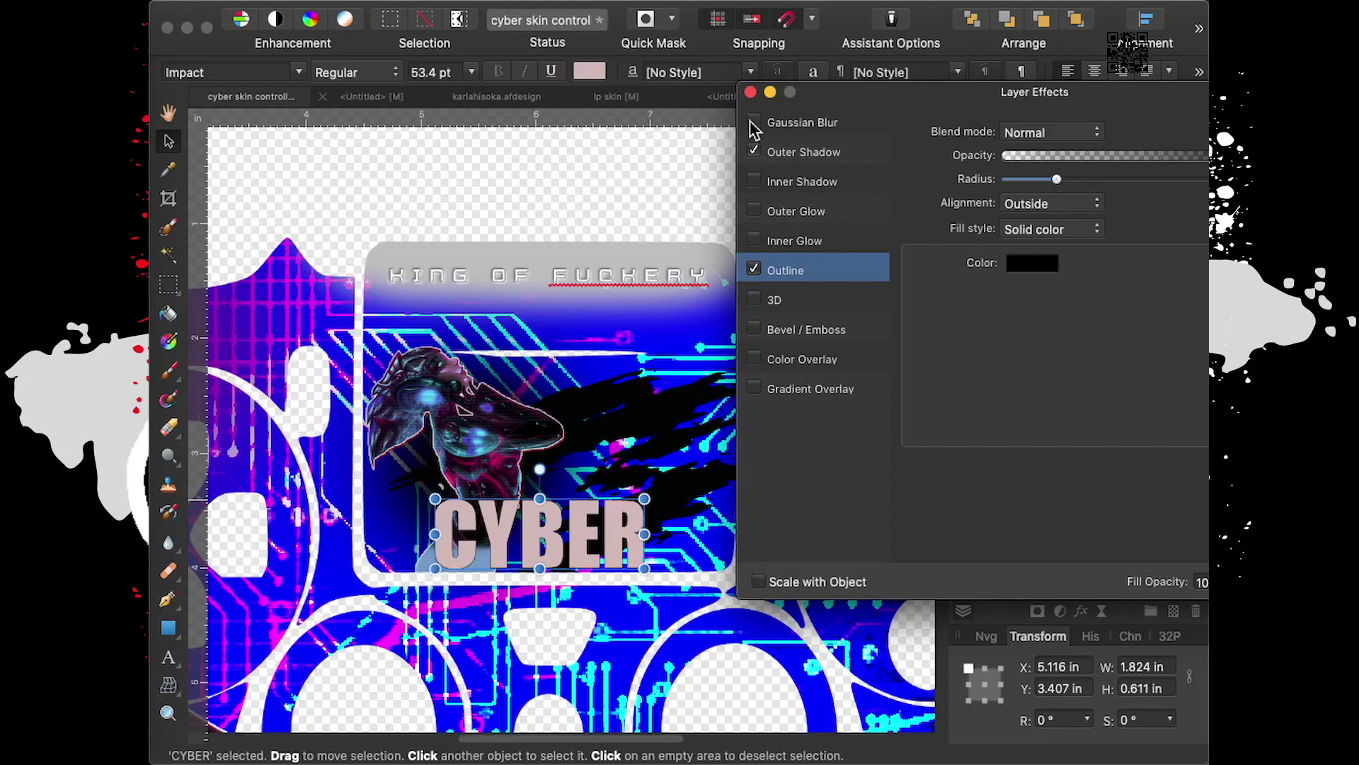
Enable an inner shadow on CYBER with maximum offset and darker intensity
click(752, 182)
click(814, 181)
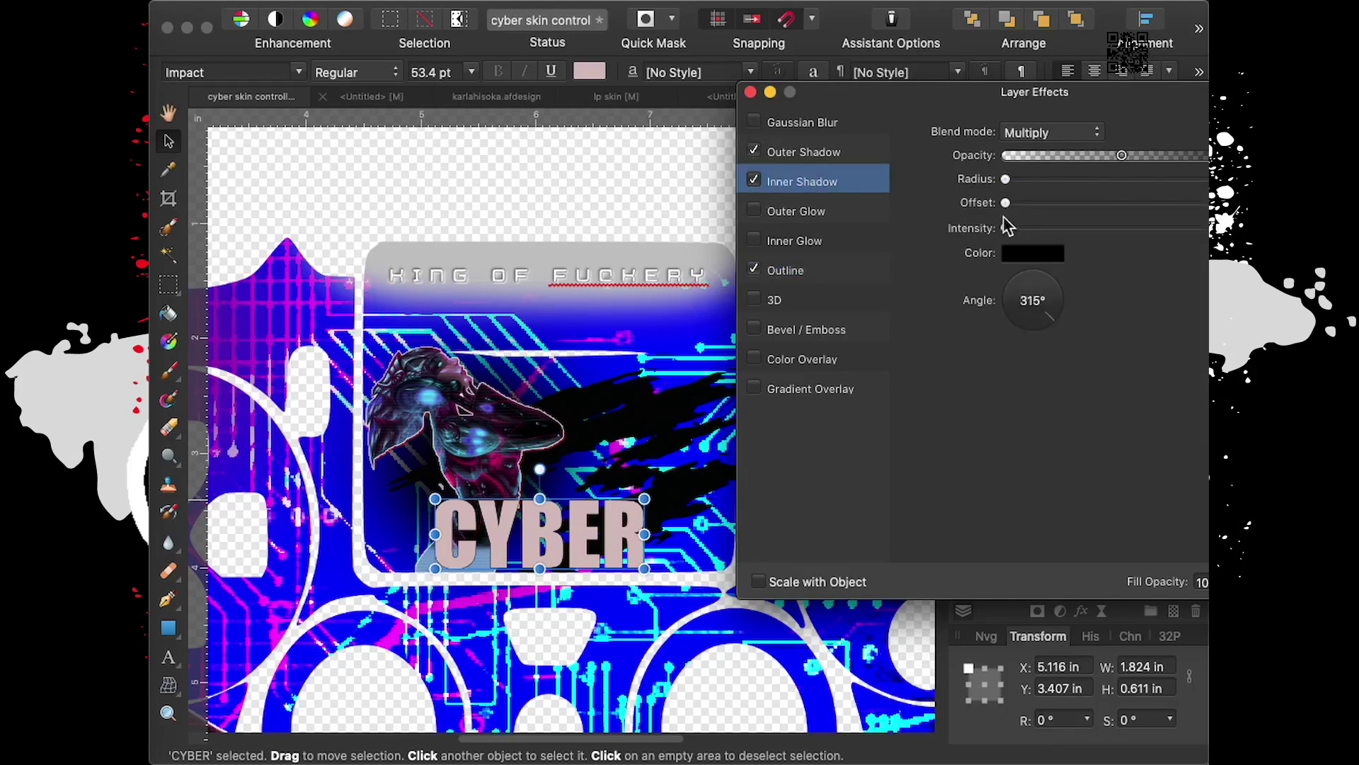
mouse_move(1005, 203)
mouse_down()
mouse_move(1205, 205)
mouse_move(1091, 205)
mouse_up()
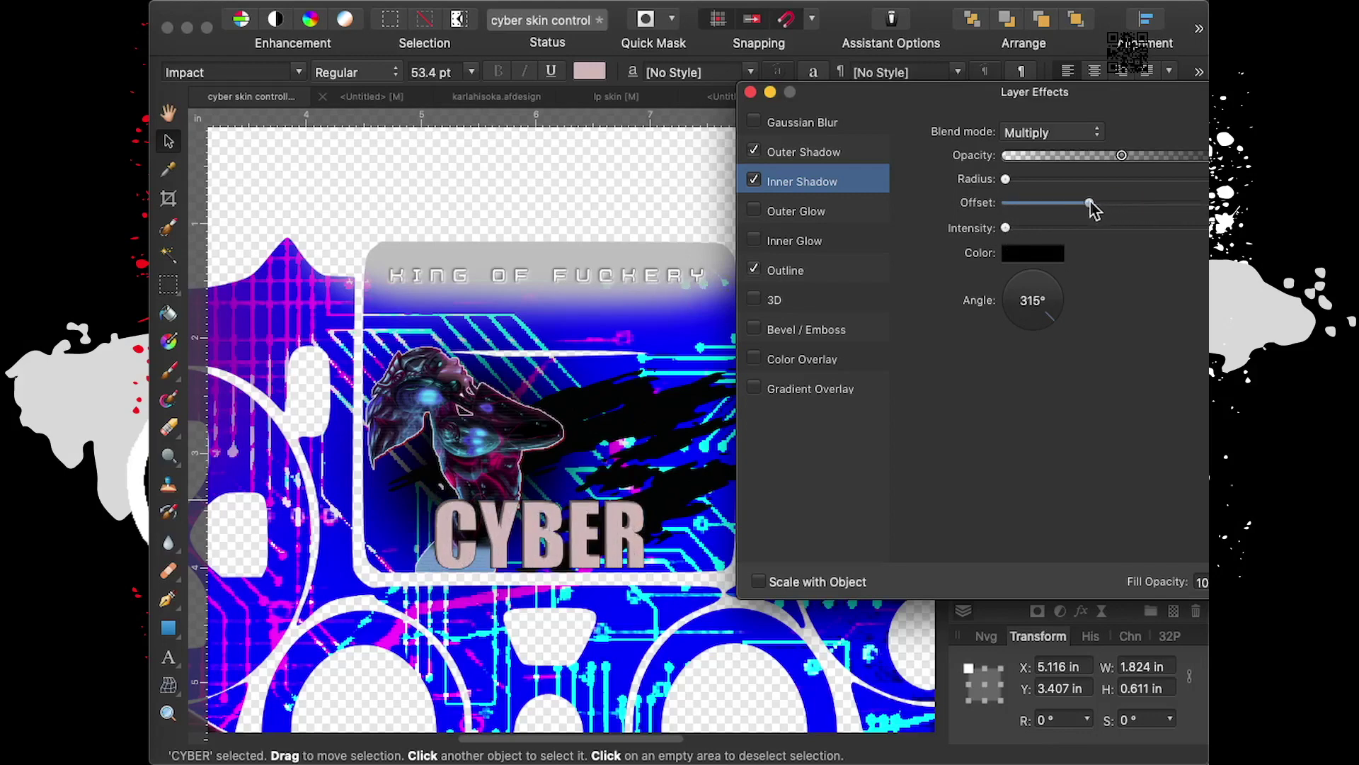
mouse_move(1006, 227)
mouse_down()
mouse_move(1138, 225)
mouse_move(999, 228)
mouse_up()
drag(1018, 226, 1017, 227)
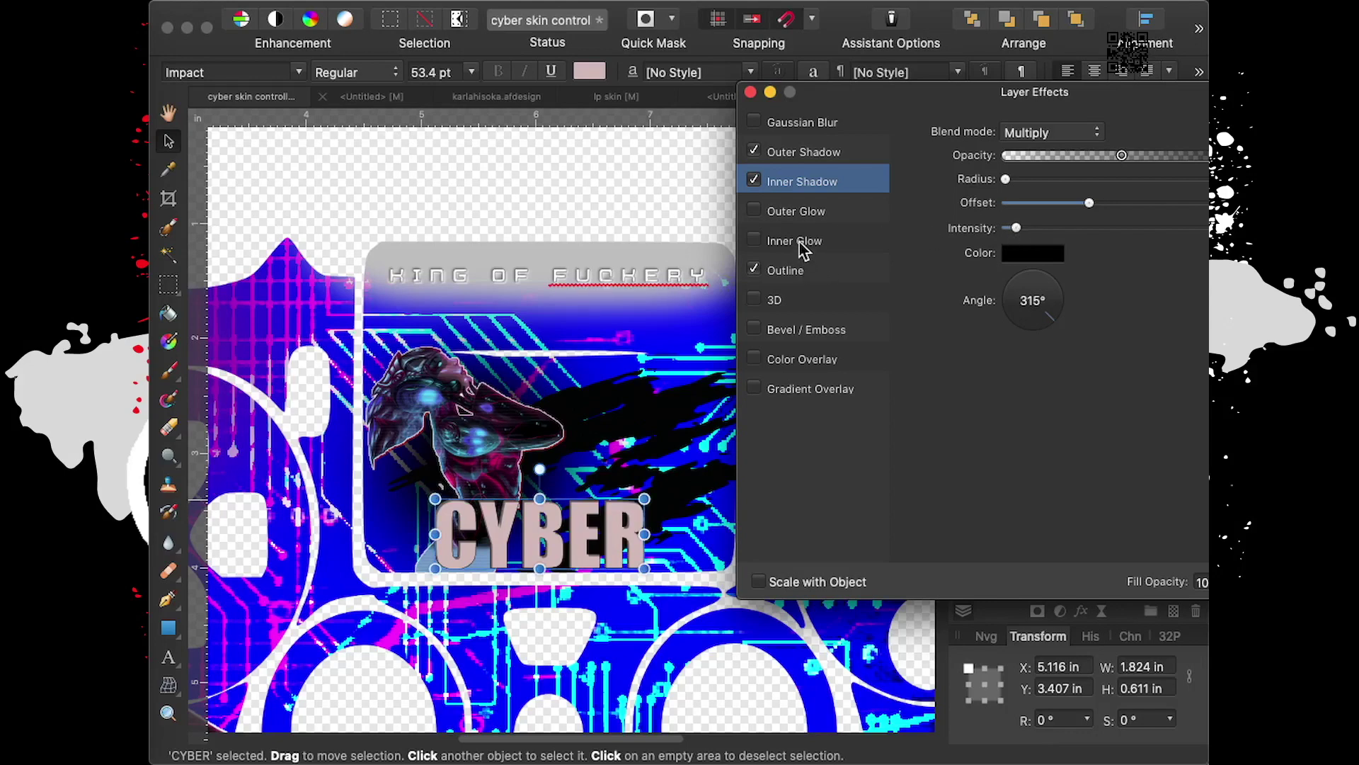
Add a white inner glow to CYBER, trying and discarding 3D and bevel effects
click(786, 245)
click(755, 240)
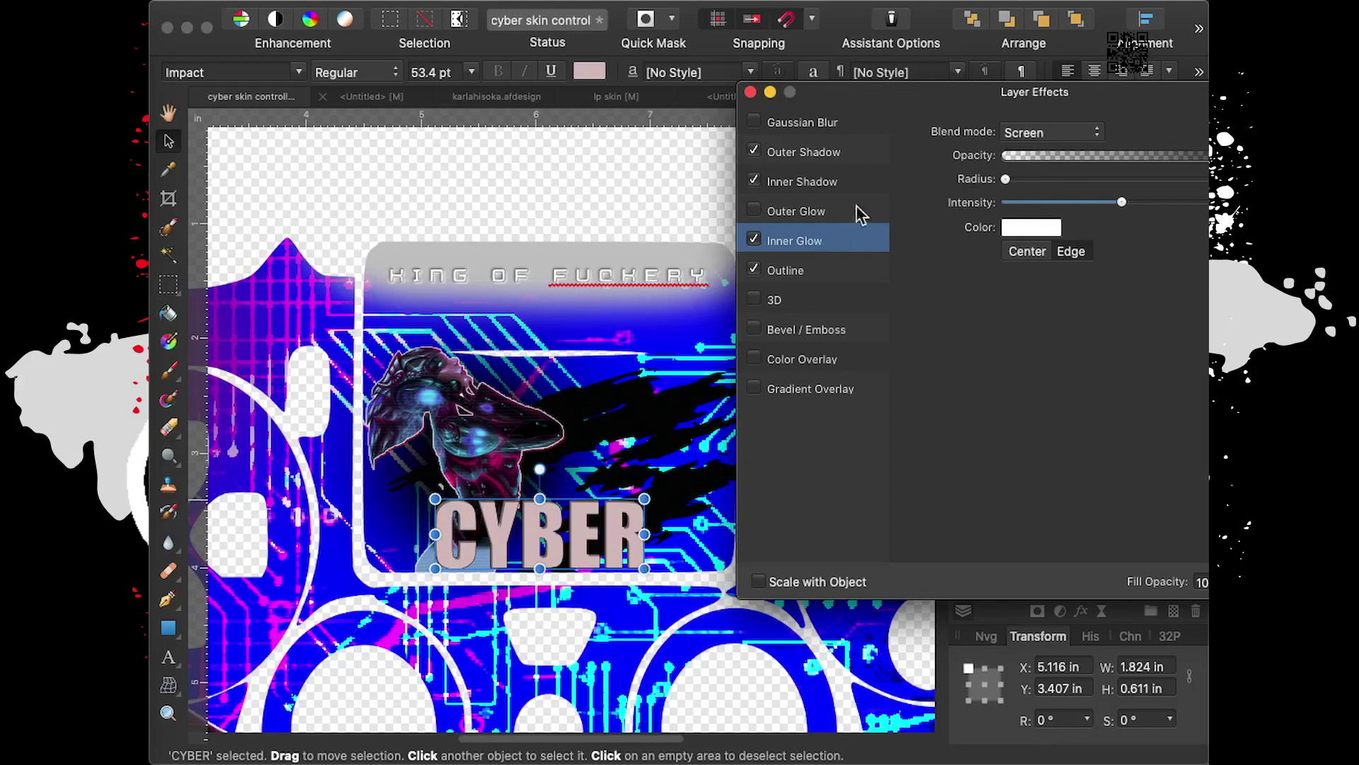
click(754, 299)
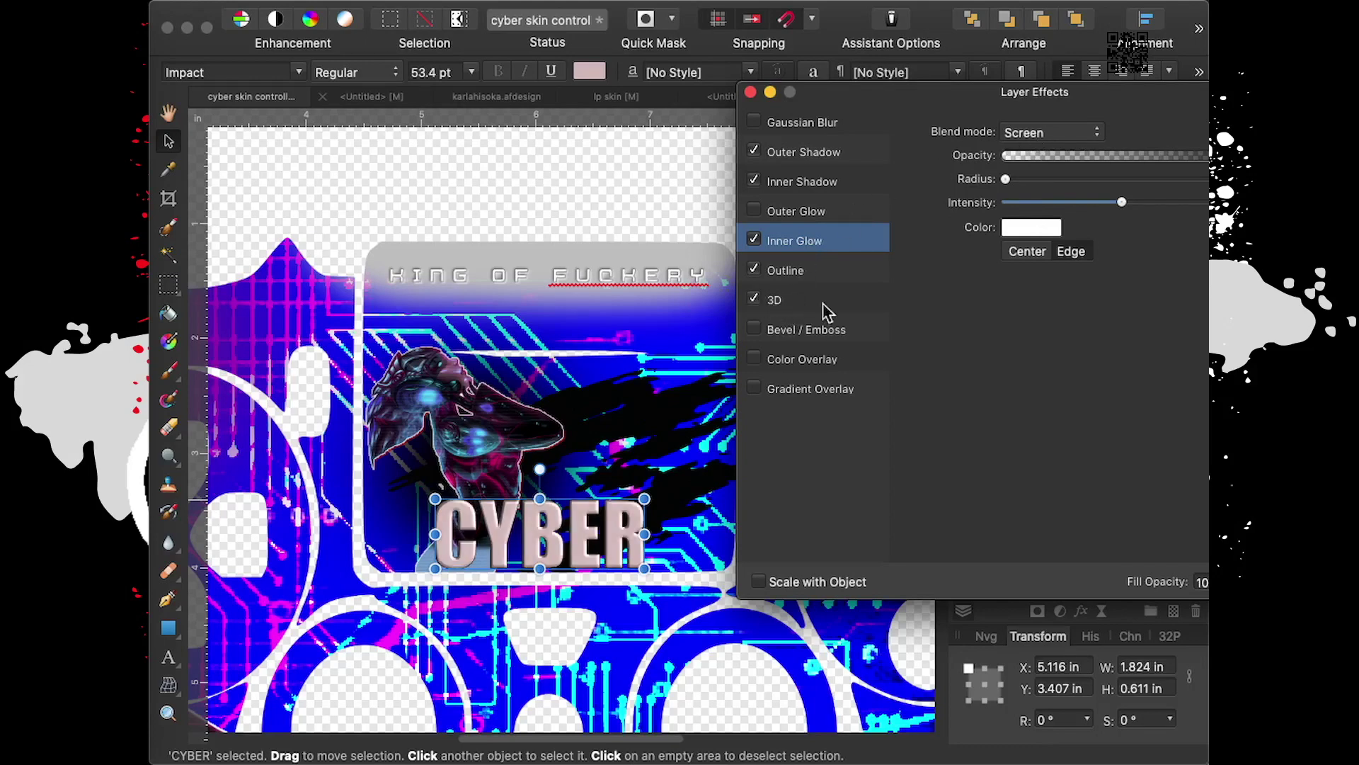
click(754, 299)
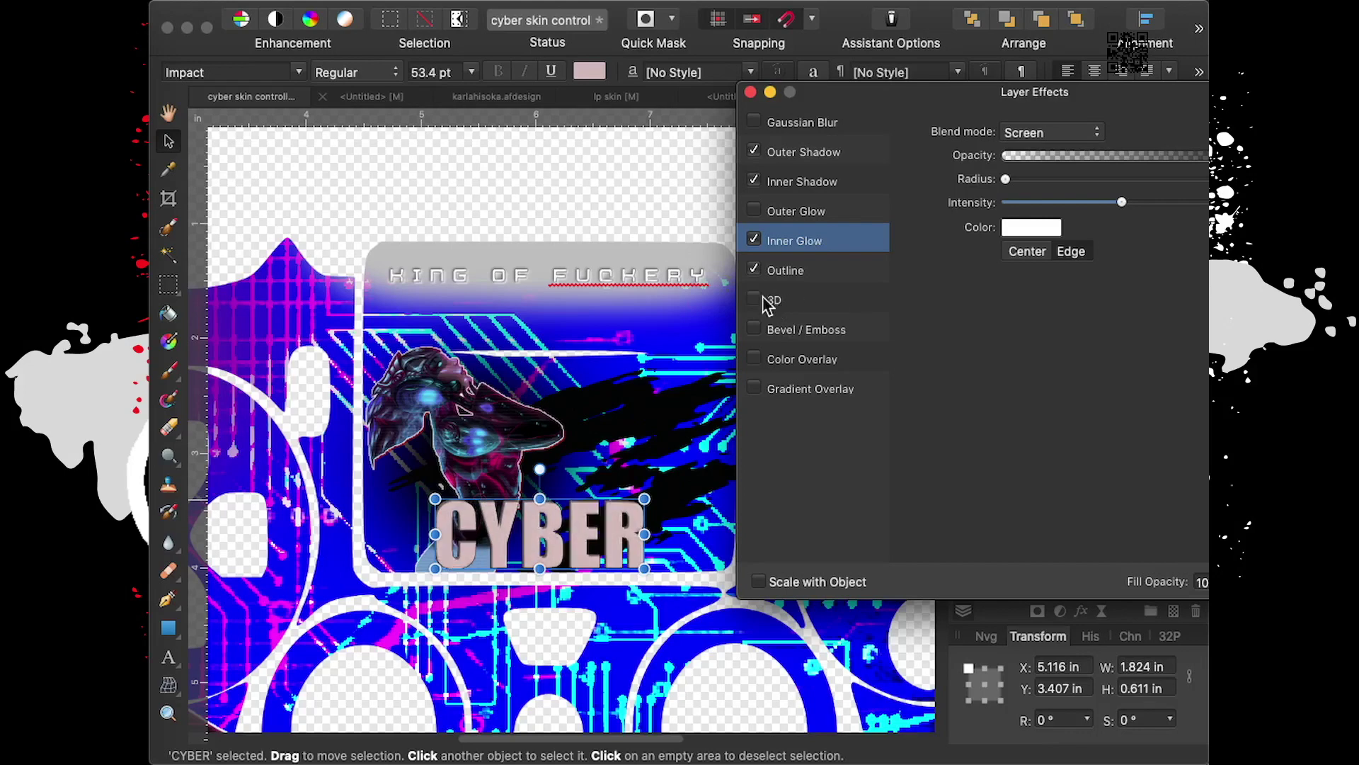
click(788, 334)
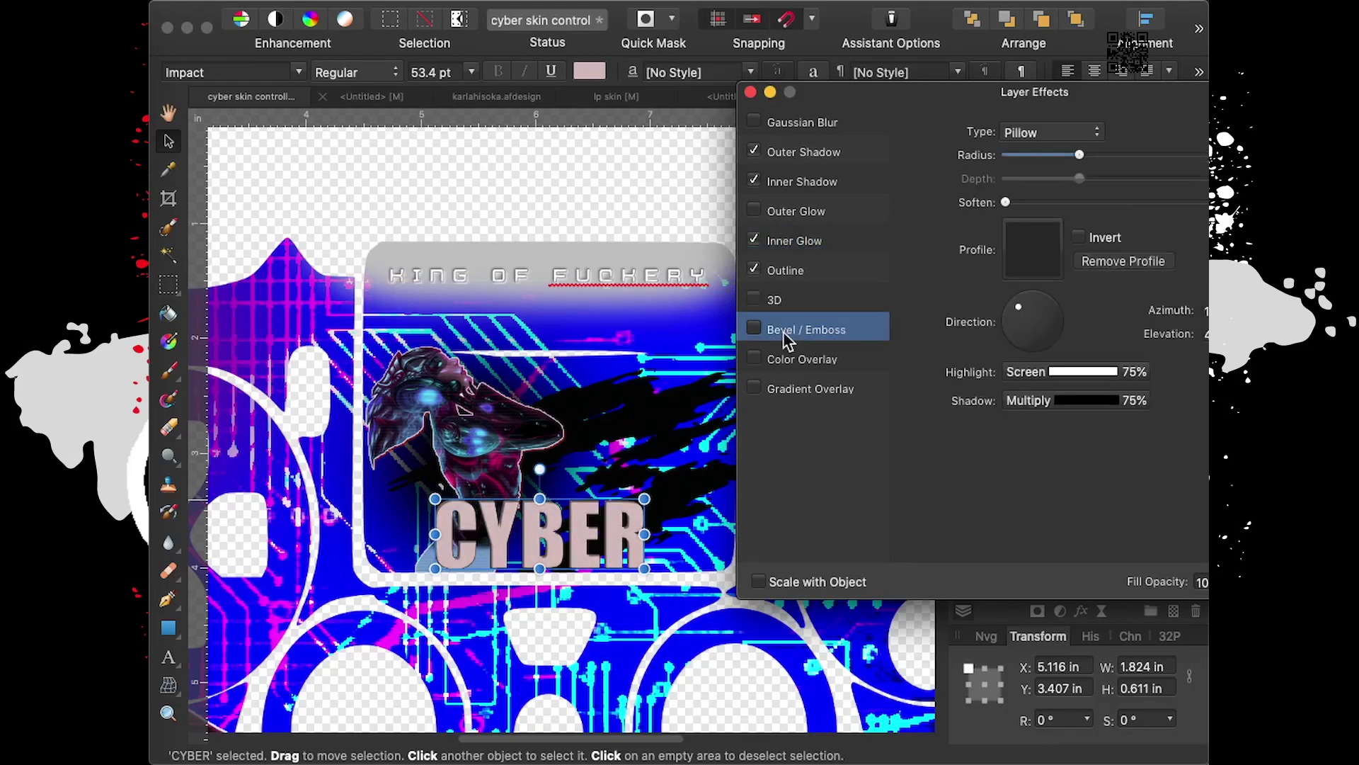
click(755, 330)
click(758, 328)
Close Layer Effects and nudge CYBER slightly to the right
click(820, 242)
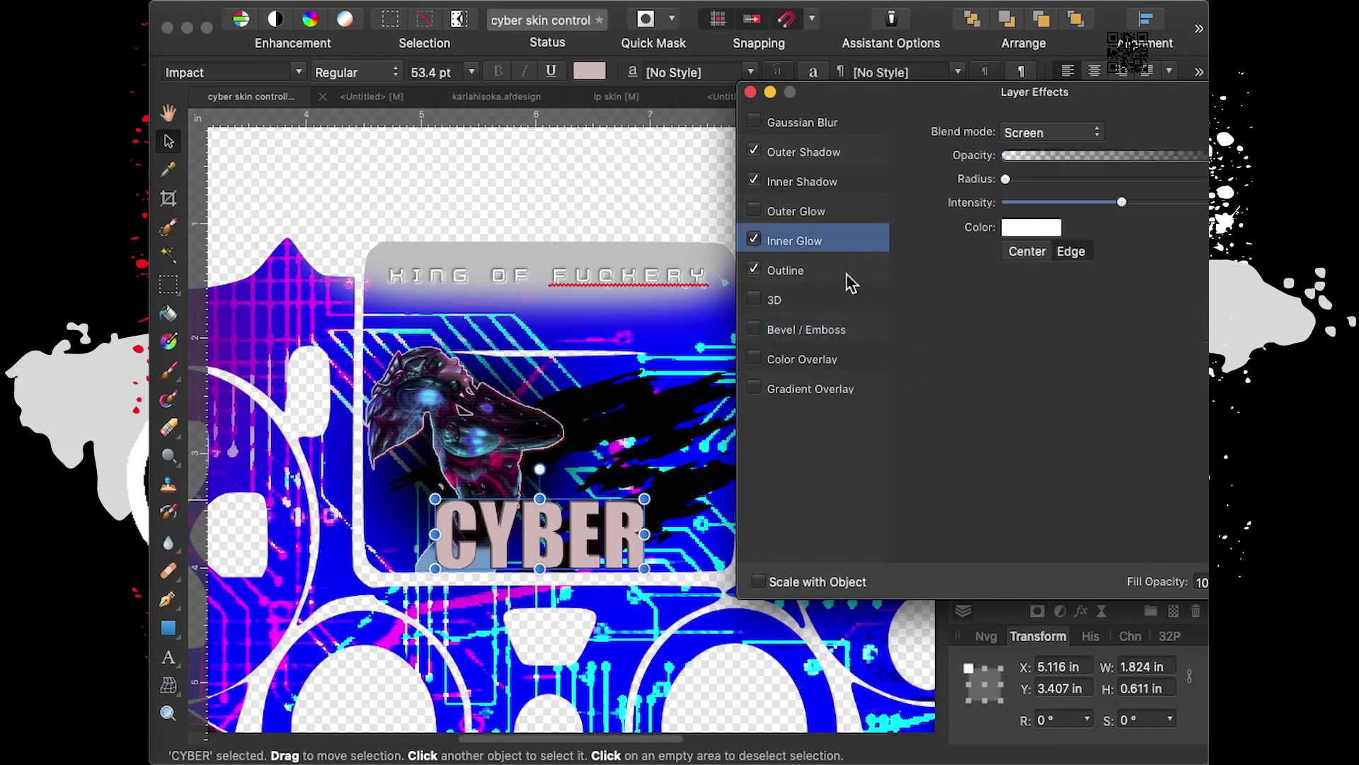
key(Return)
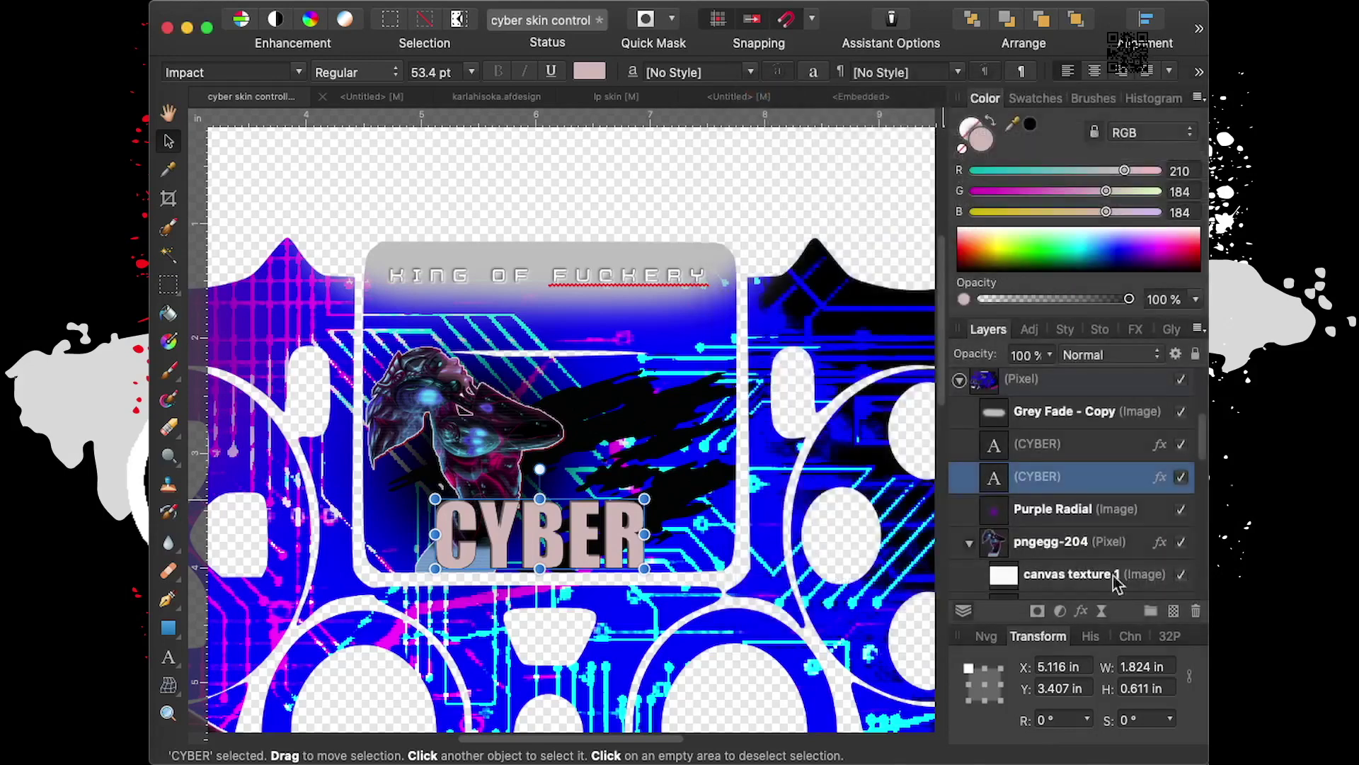
drag(582, 544, 586, 544)
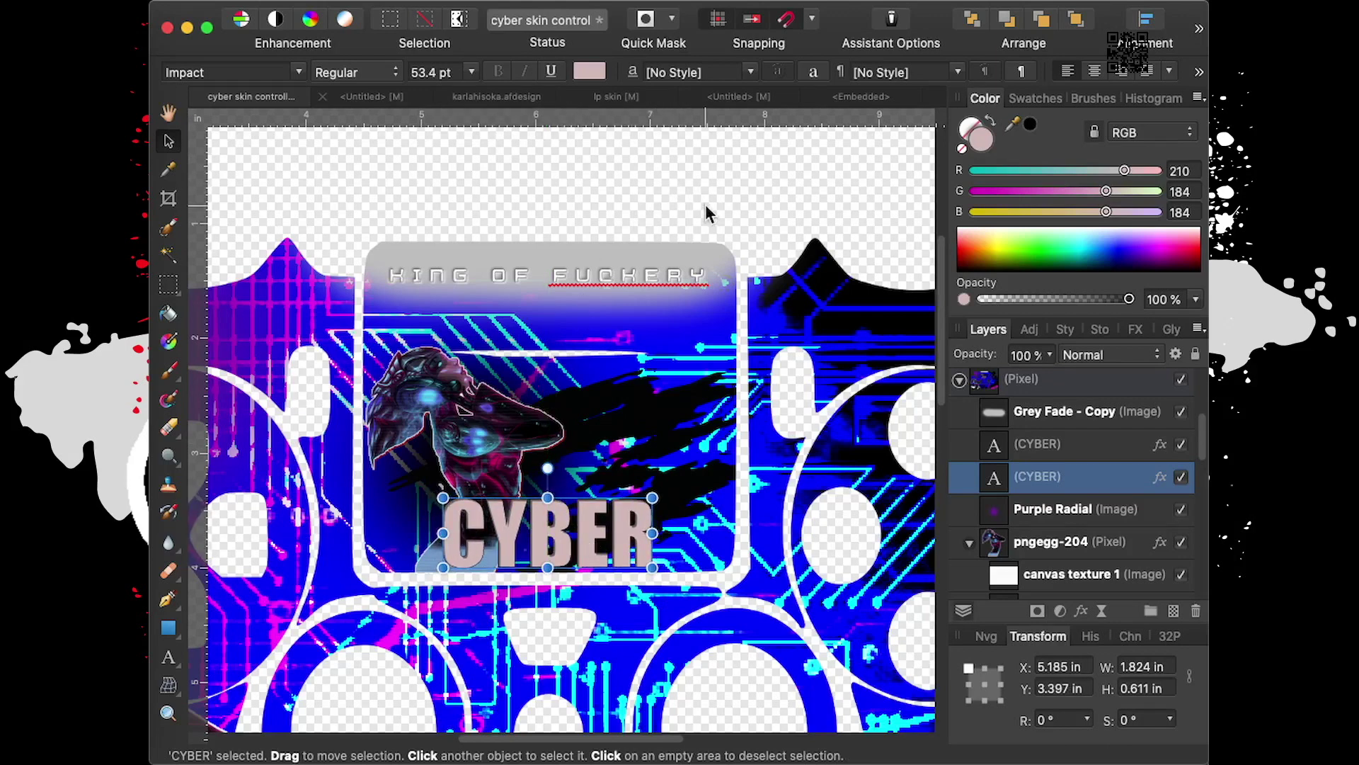
click(677, 281)
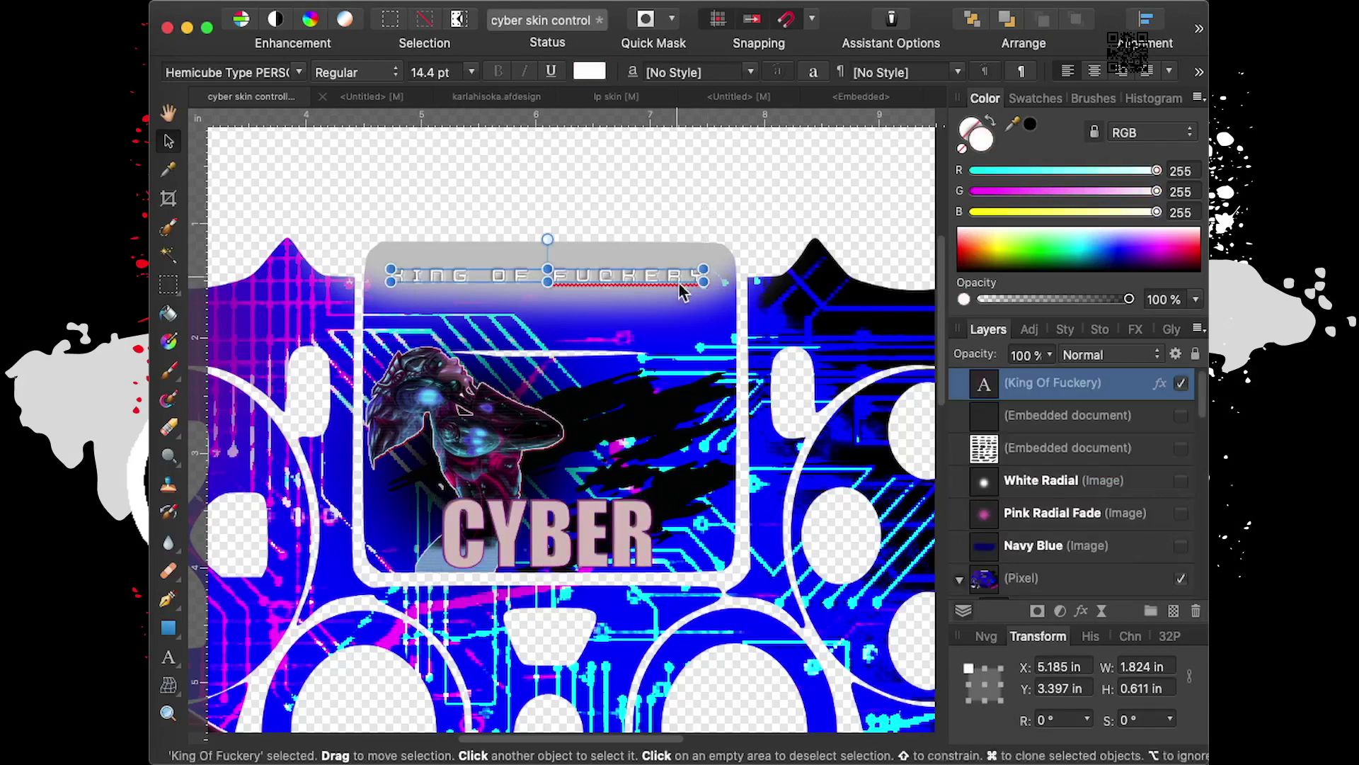
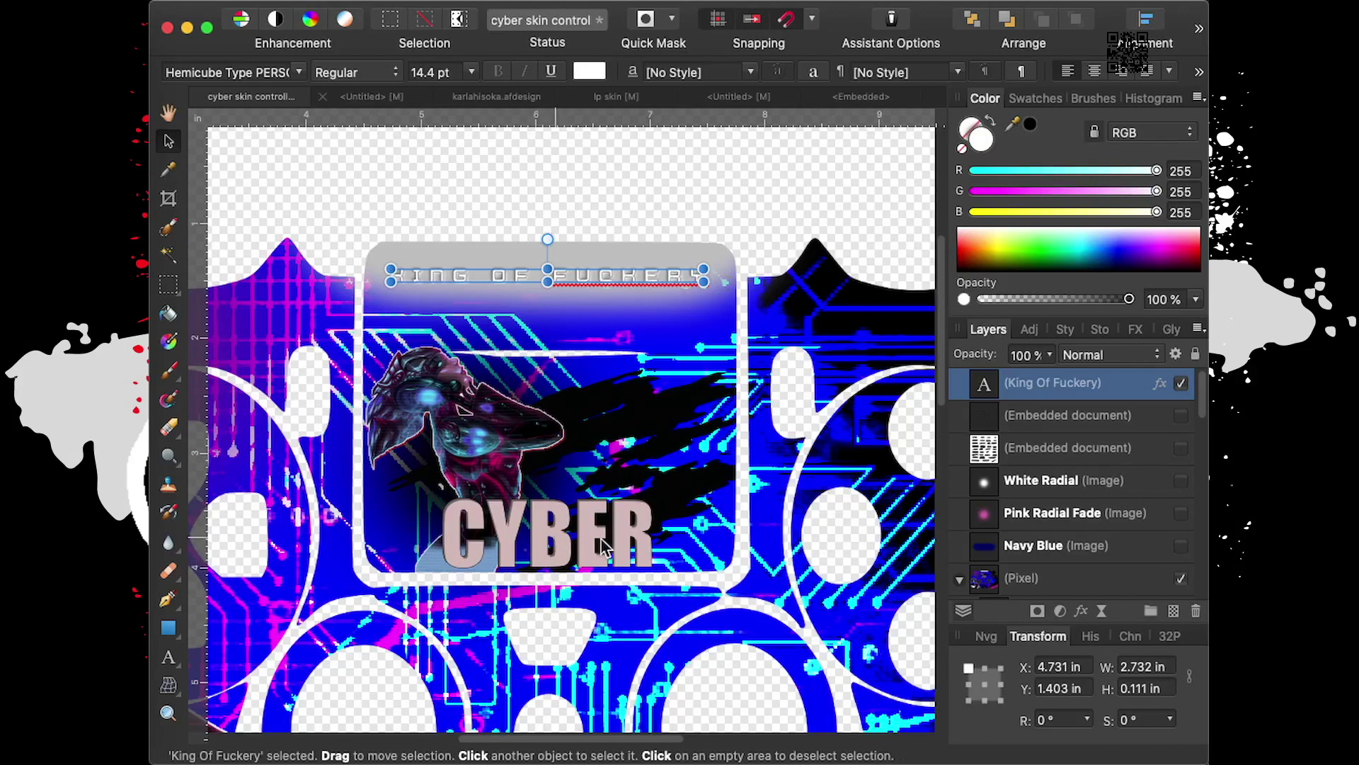
Move the circuit artwork to the right, then undo that move
drag(557, 545, 610, 548)
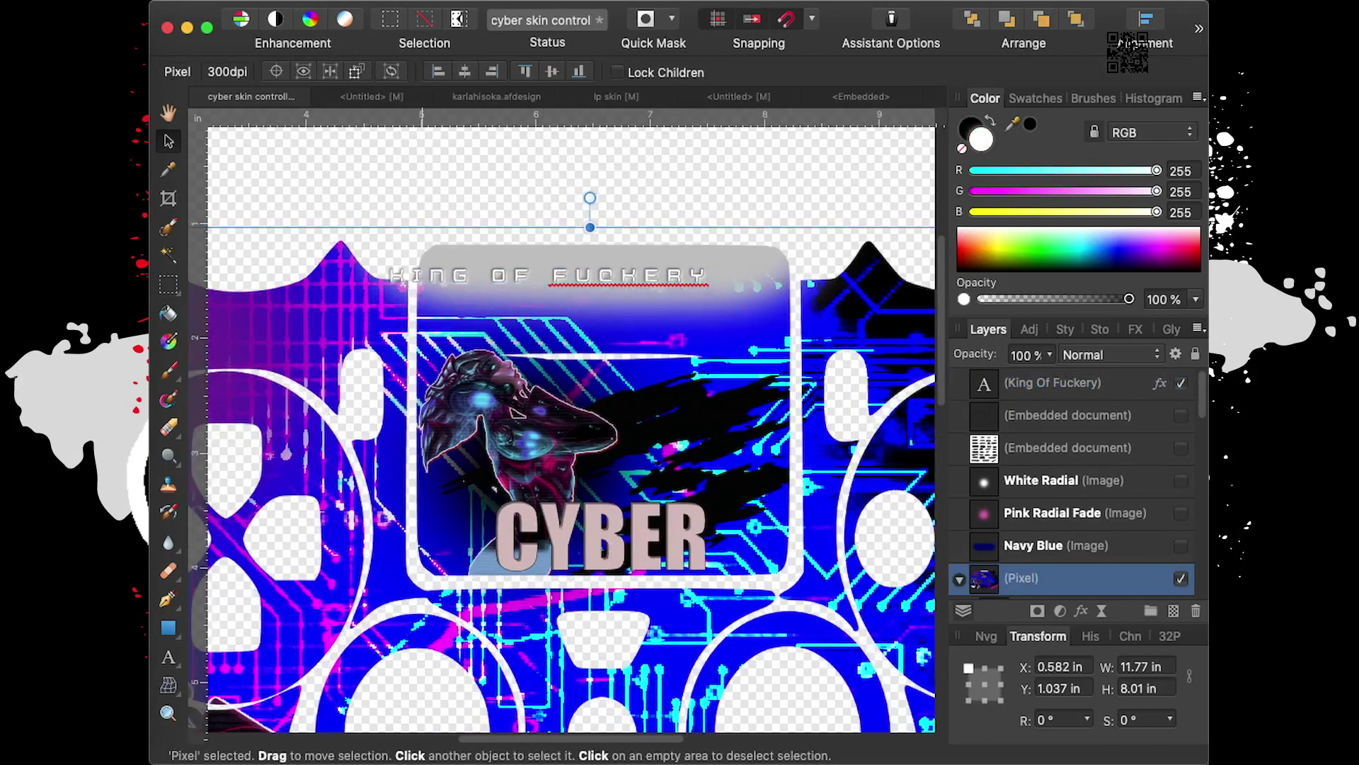
click(333, 1)
click(341, 16)
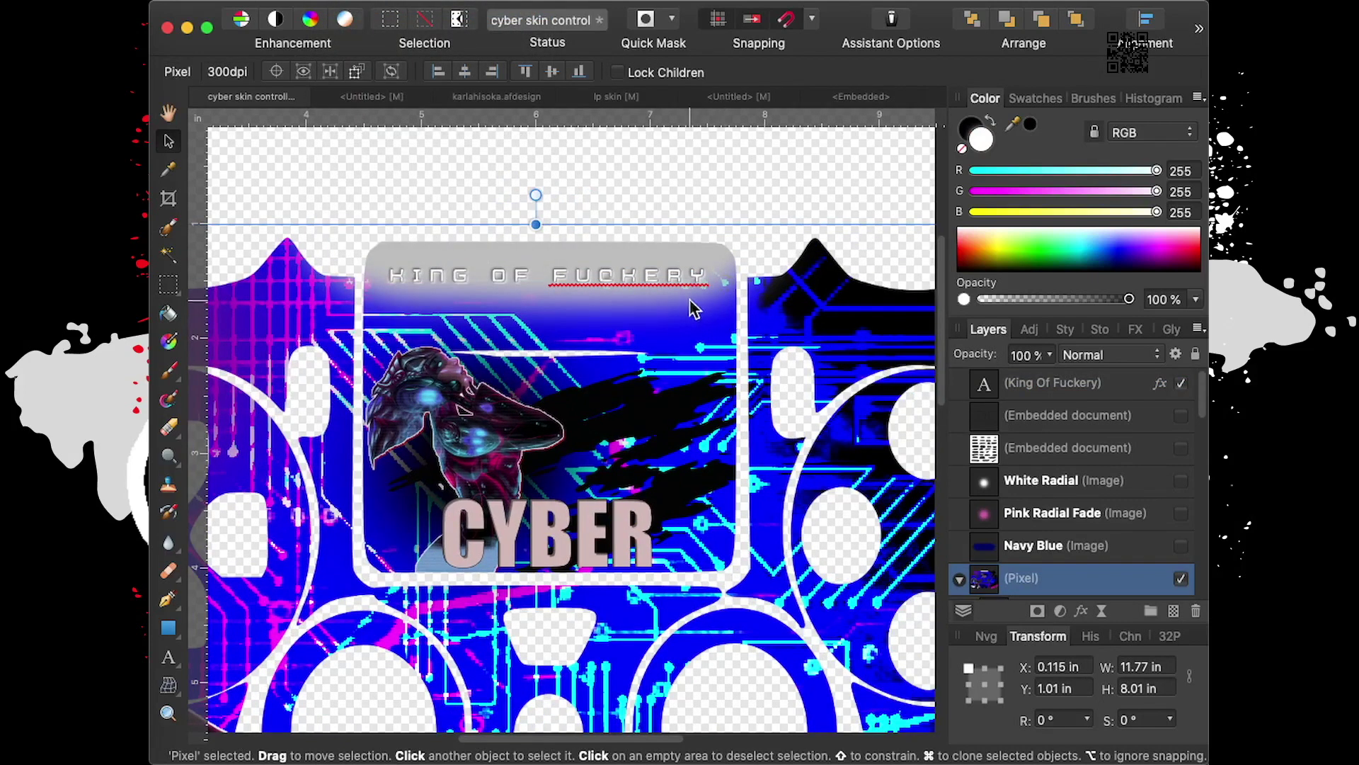
scroll(1044, 511, down, 2)
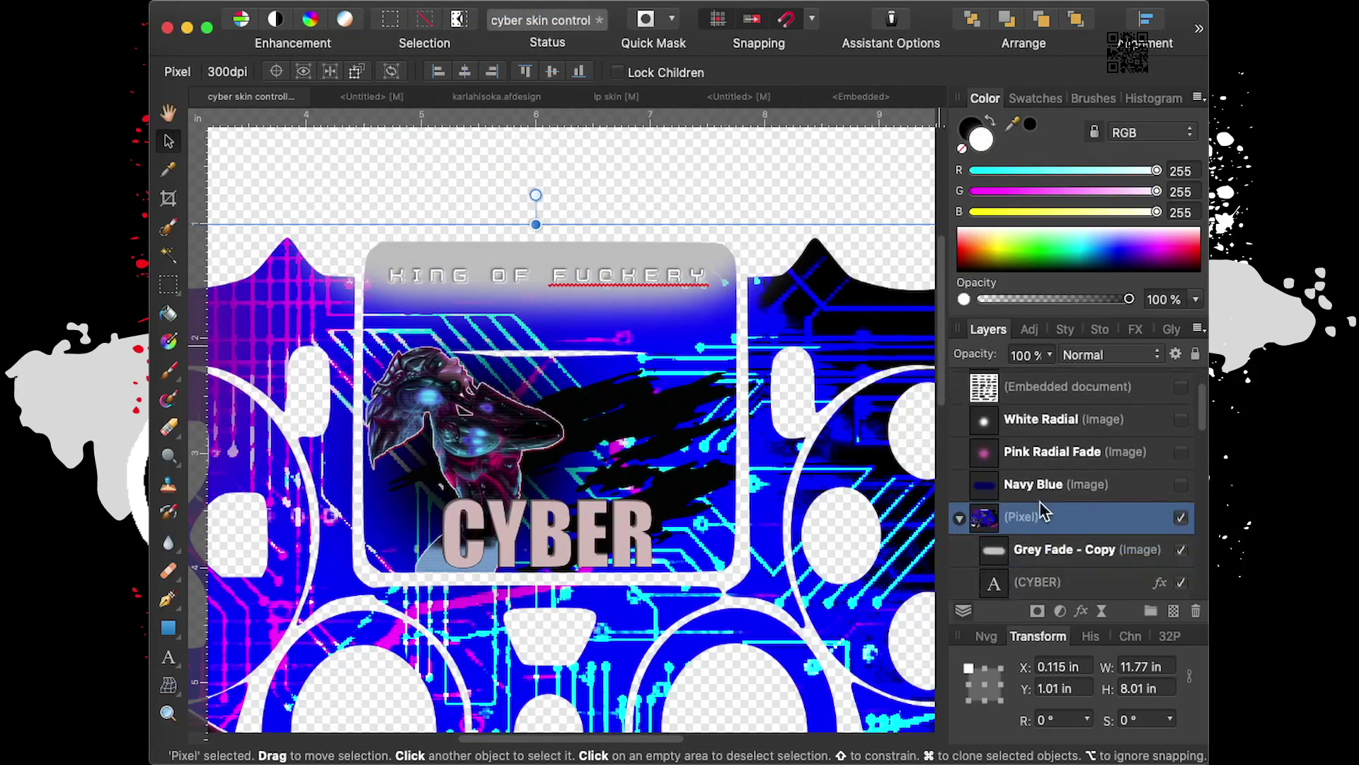
scroll(1044, 511, down, 2)
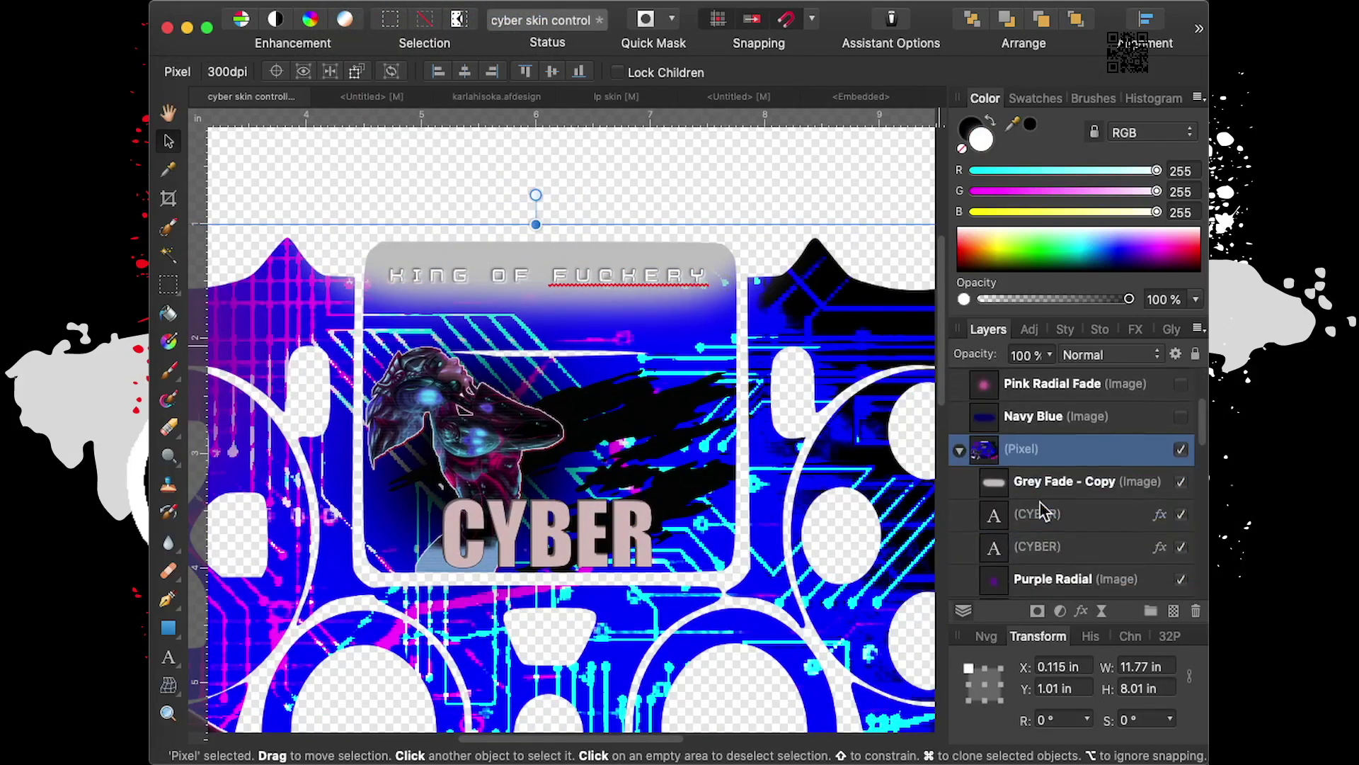
Start renaming the Pixel layer, cancel it, and select the King Of Fuckery text
right_click(1045, 450)
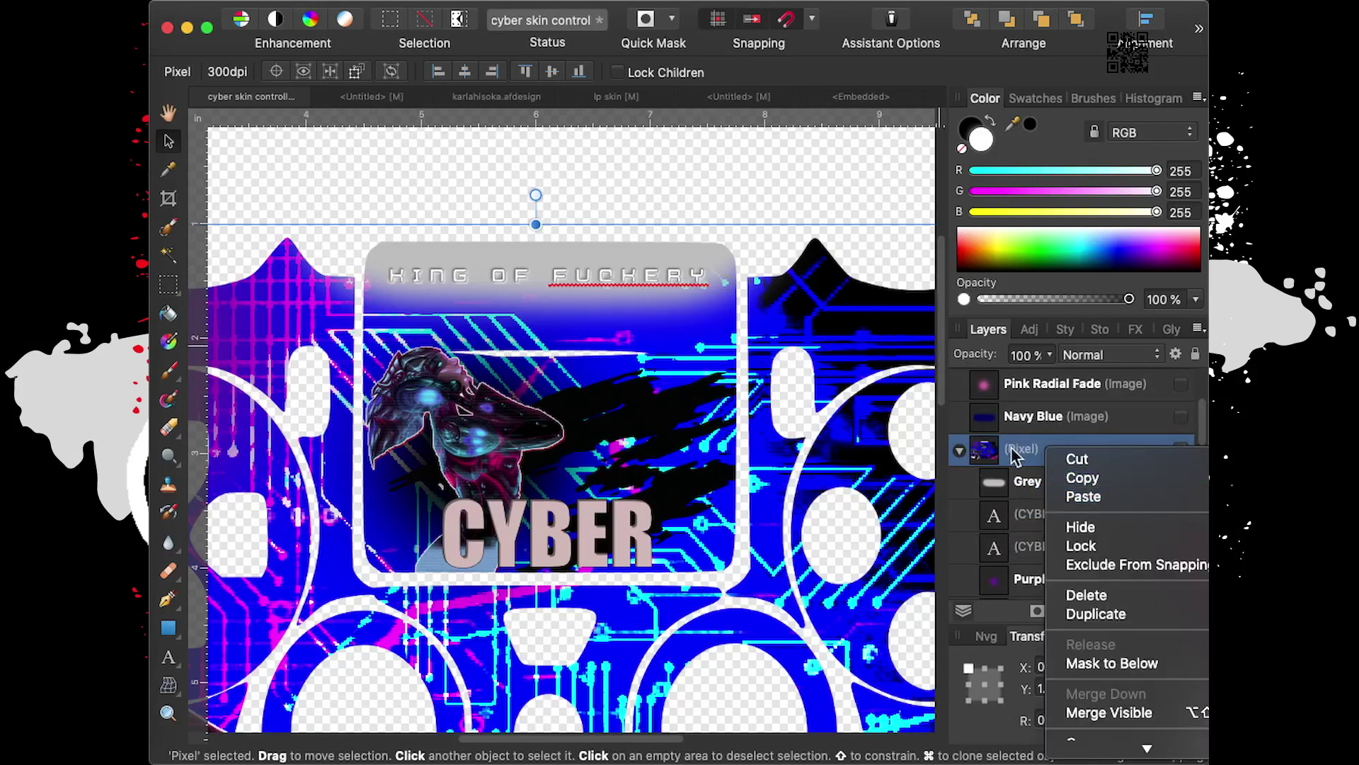
click(1014, 453)
double_click(1021, 449)
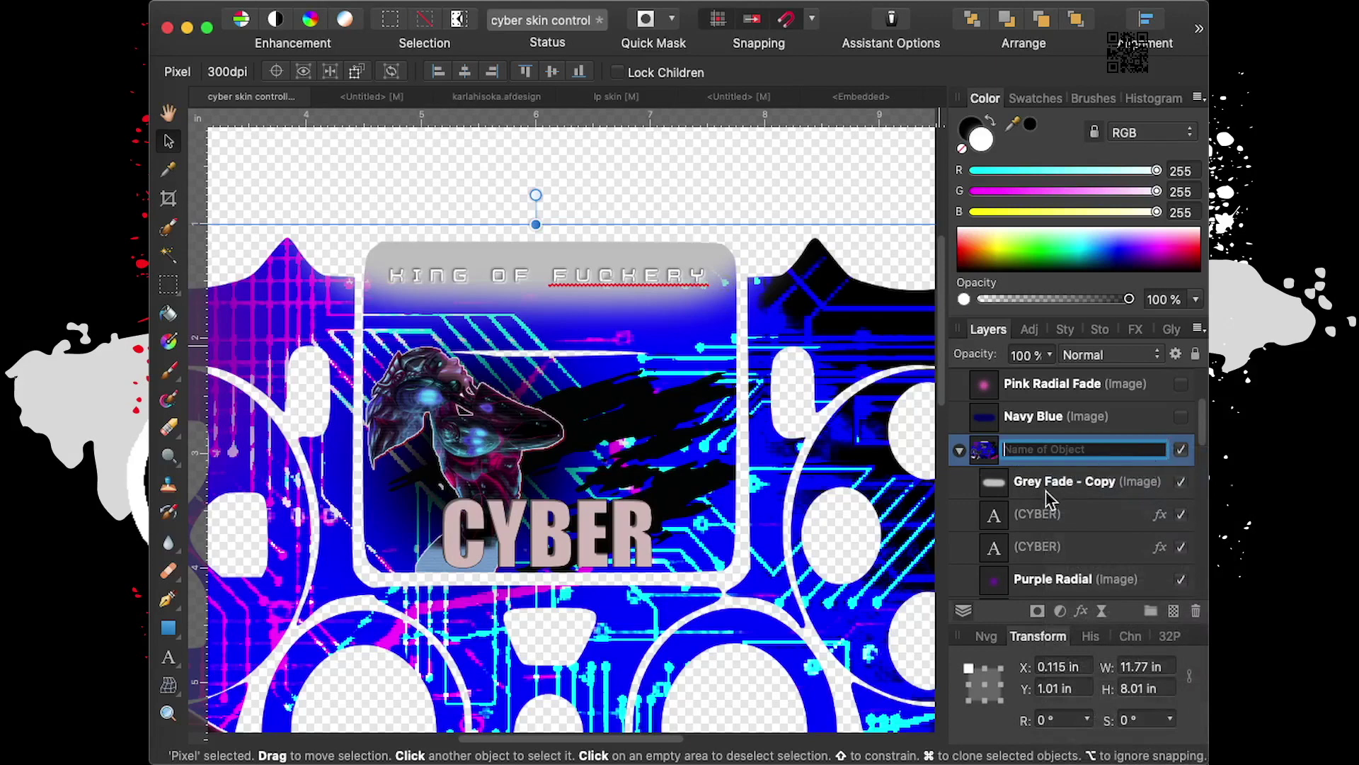
key(Escape)
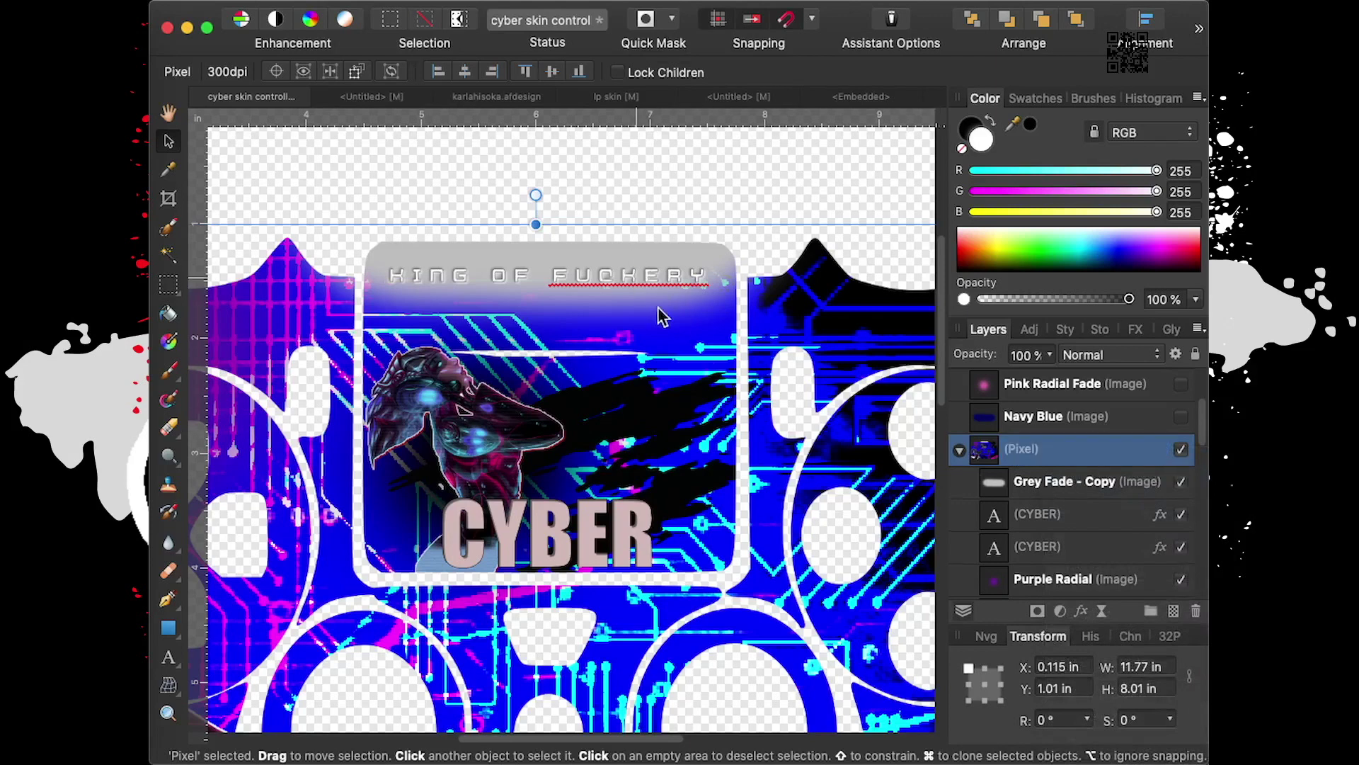
click(659, 276)
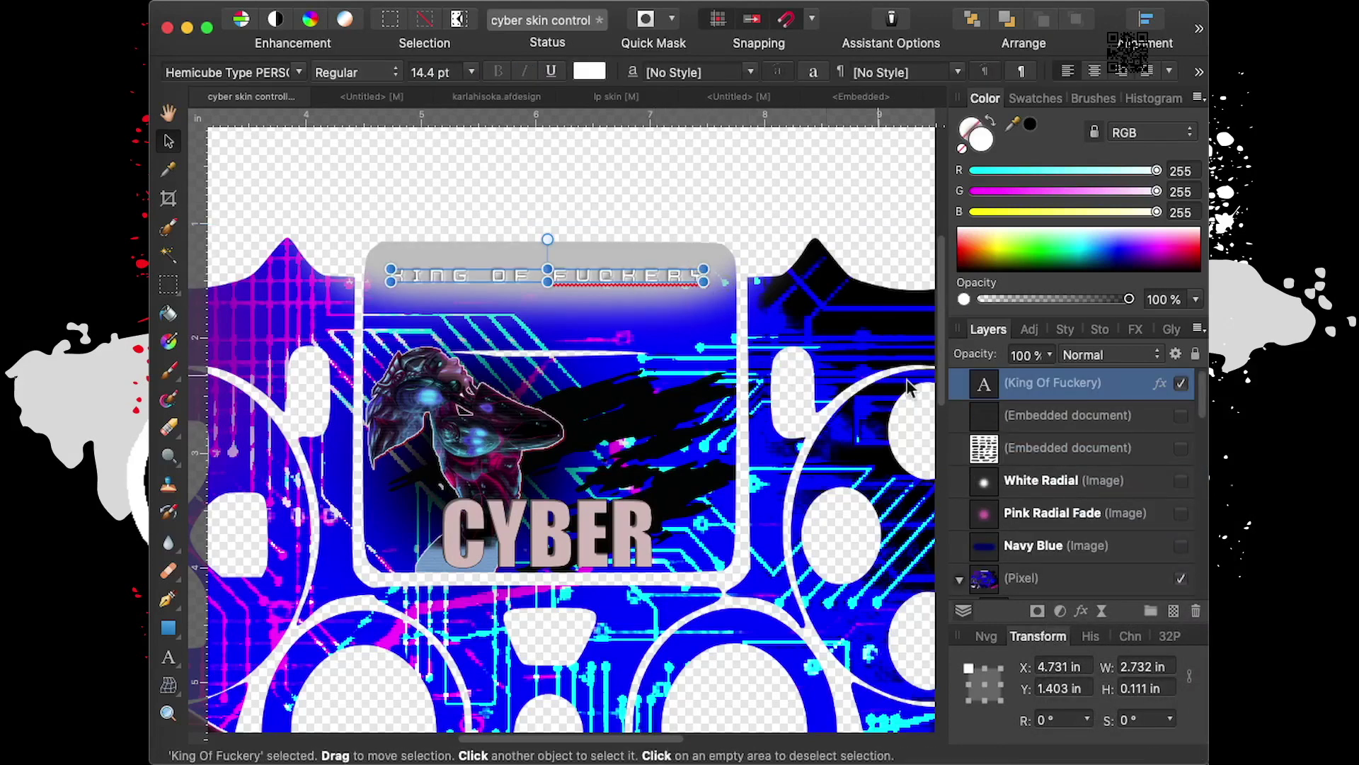
Set the King Of Fuckery text to Exclusion blend mode, then select the circuit Pixel layer
click(1072, 351)
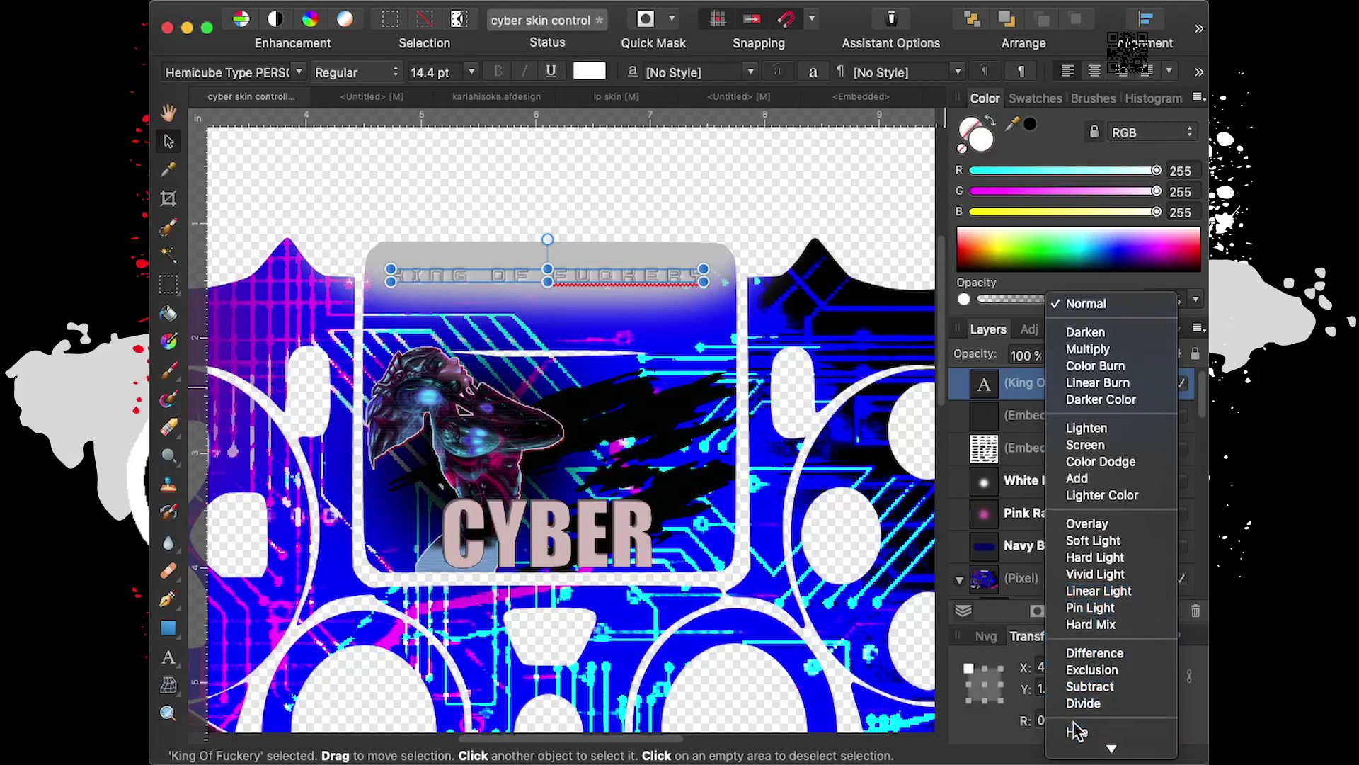
click(1090, 670)
click(767, 214)
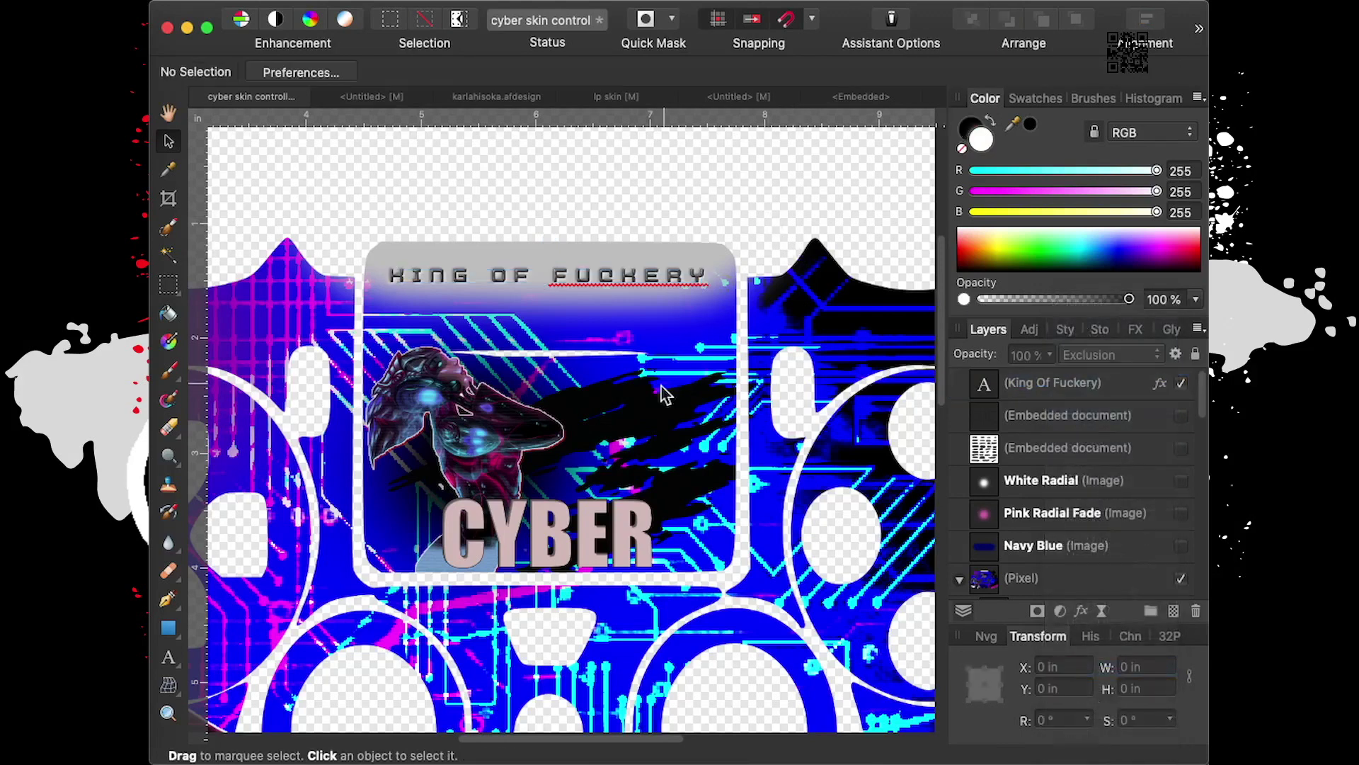
click(623, 542)
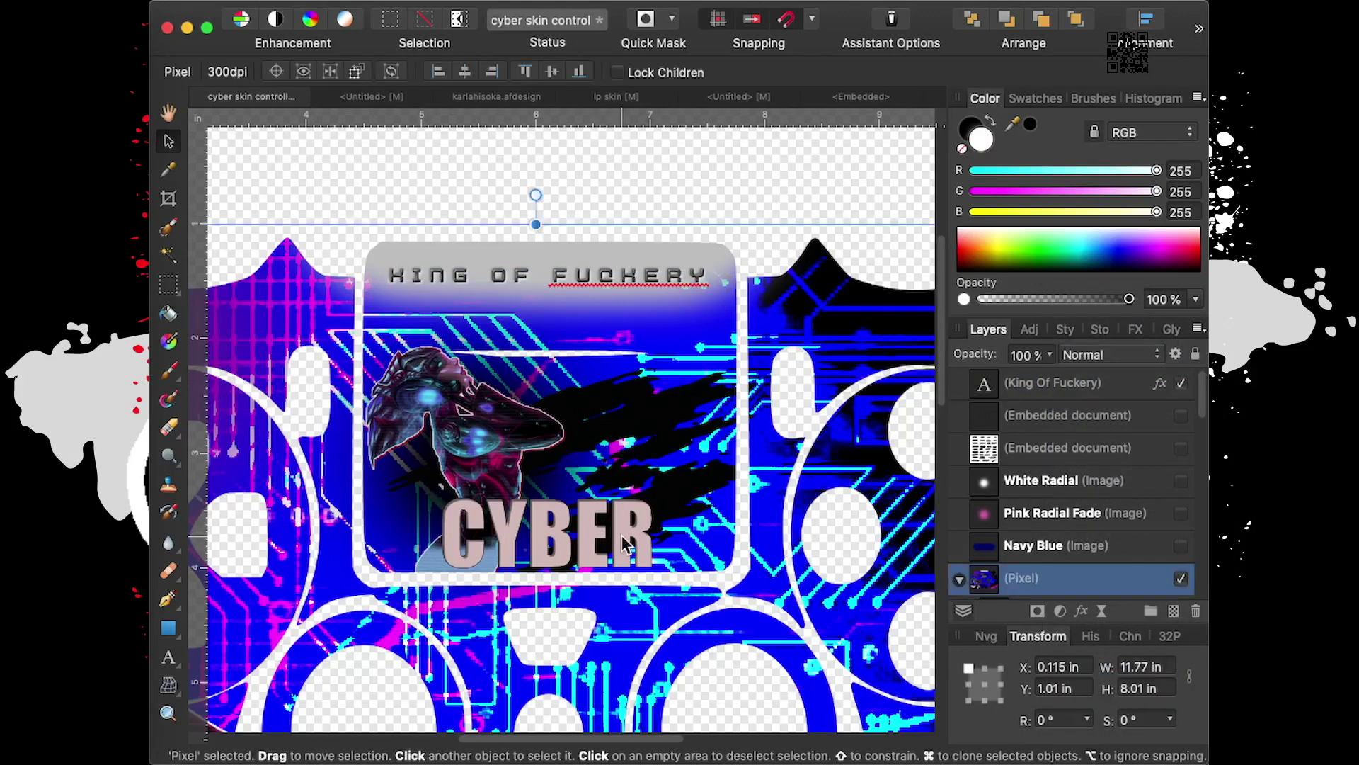
Select the second CYBER text layer below the Pixel layer
scroll(1064, 473, down, 1)
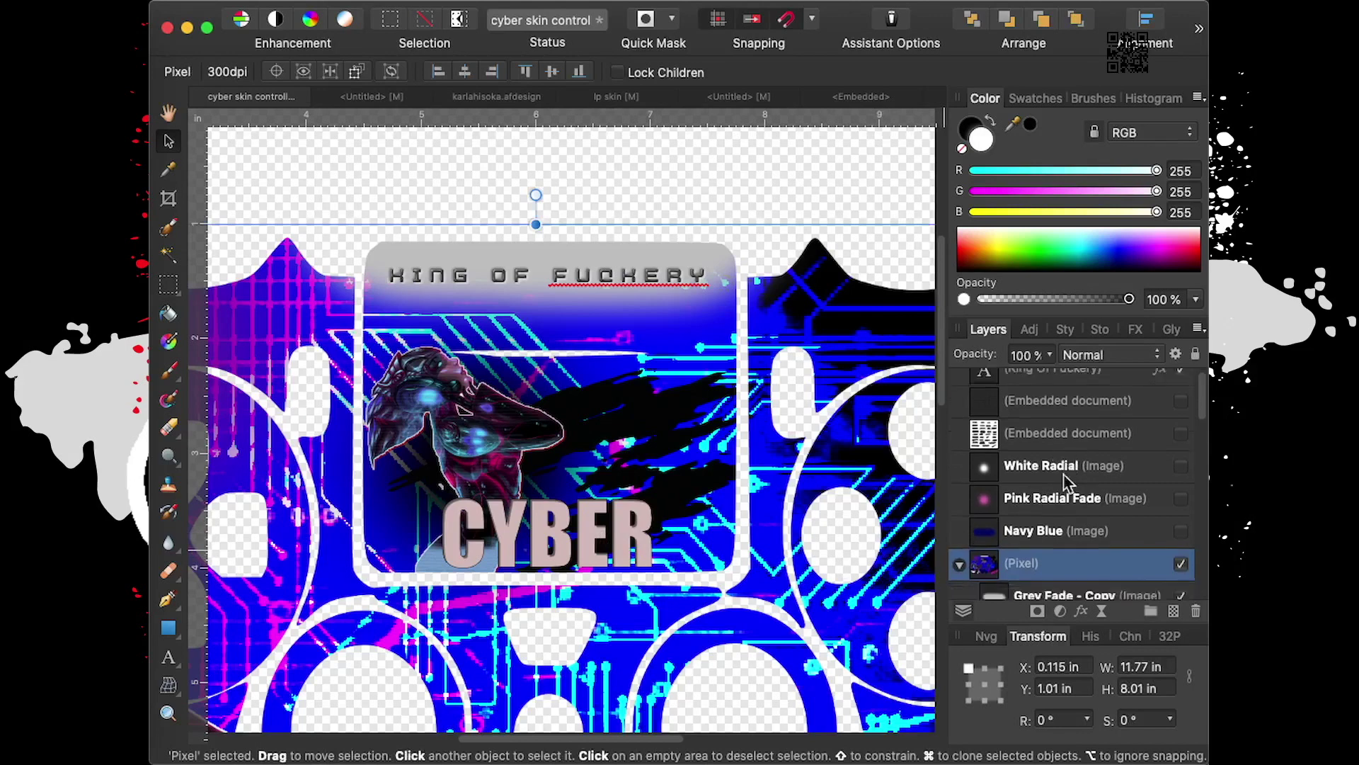
scroll(1063, 473, down, 4)
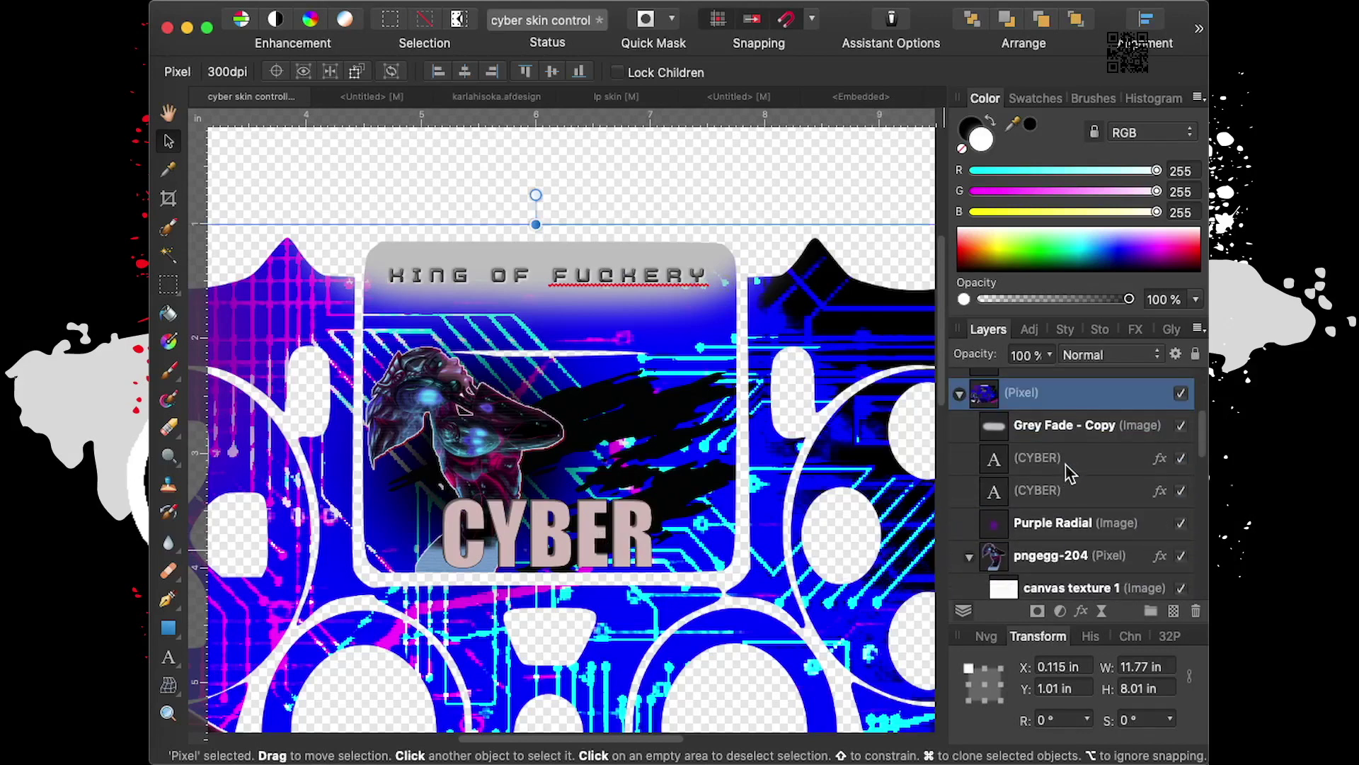
click(1065, 464)
click(1067, 489)
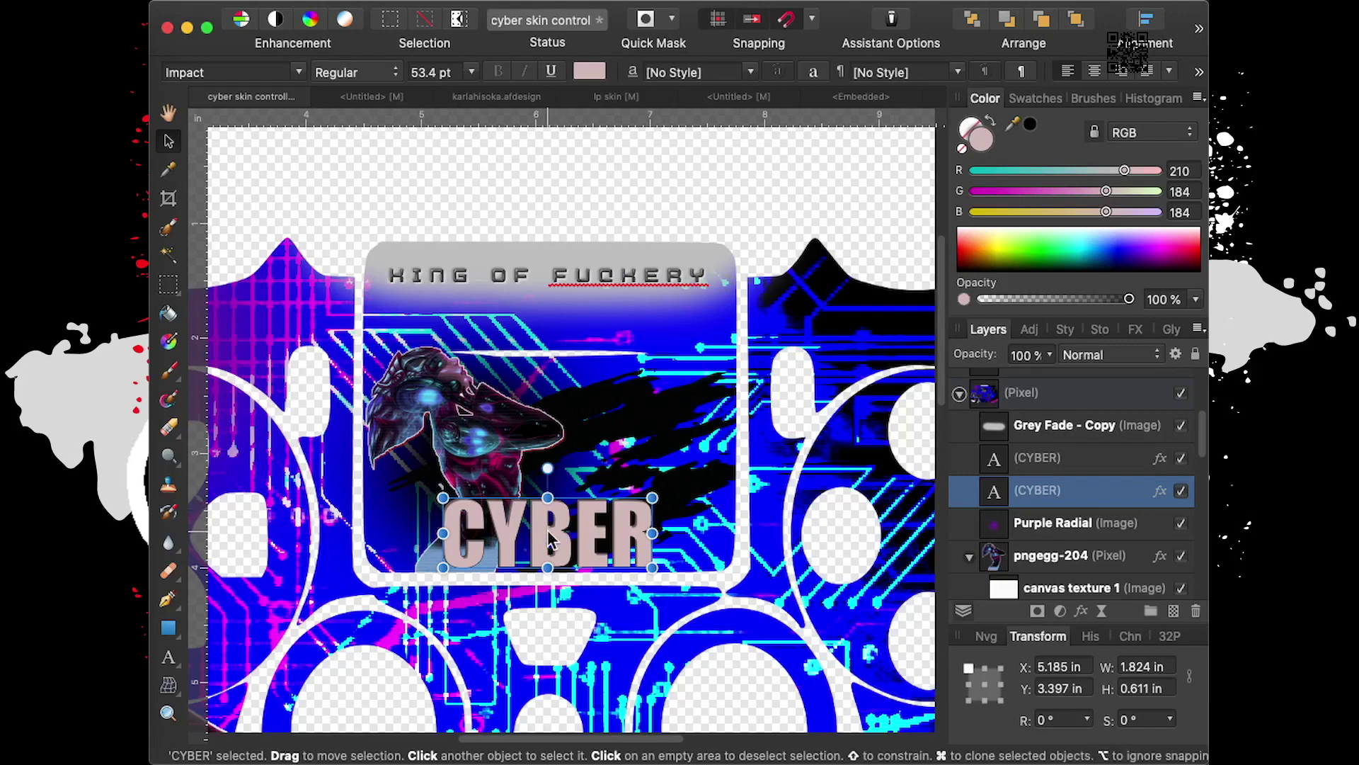
Nudge the CYBER title slightly right, set its blend mode to Add, and deselect
drag(551, 540, 626, 537)
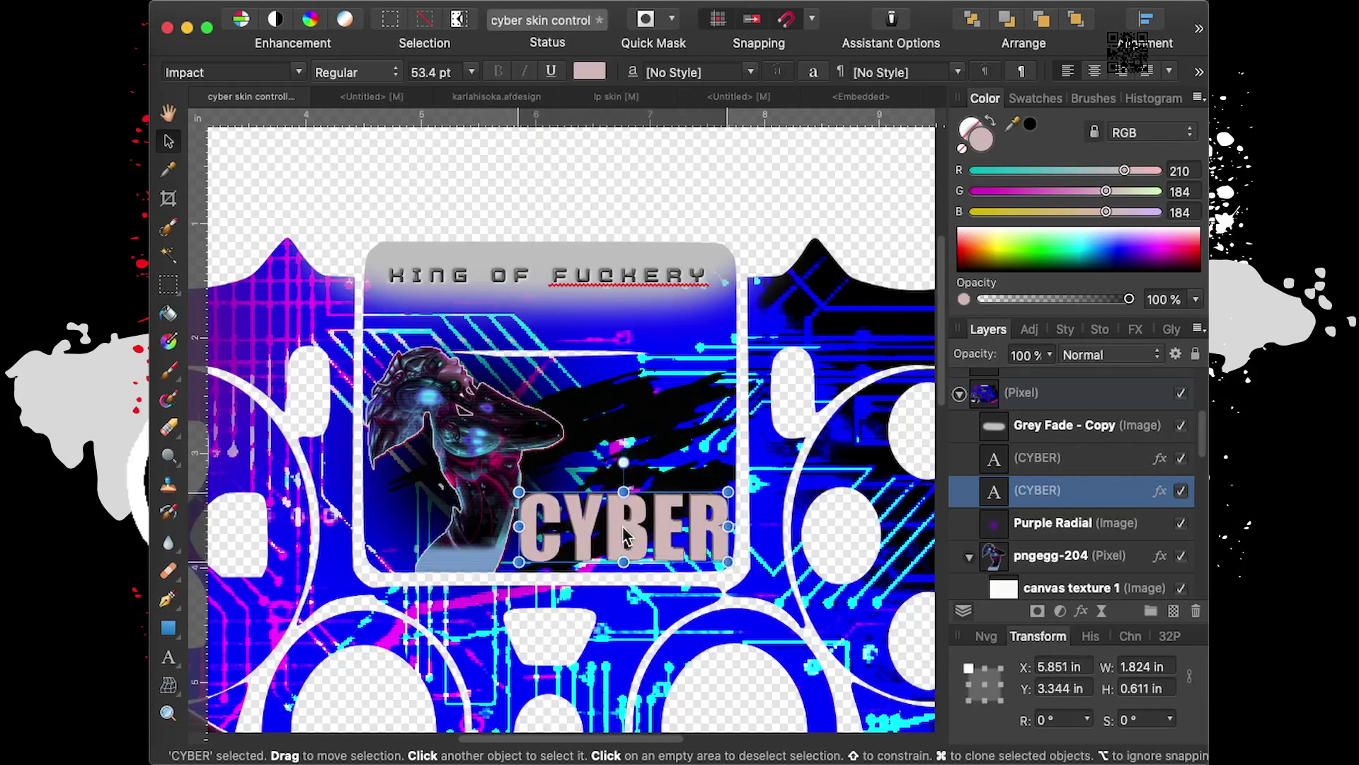
mouse_move(625, 536)
mouse_down()
mouse_move(567, 545)
mouse_move(593, 543)
mouse_up()
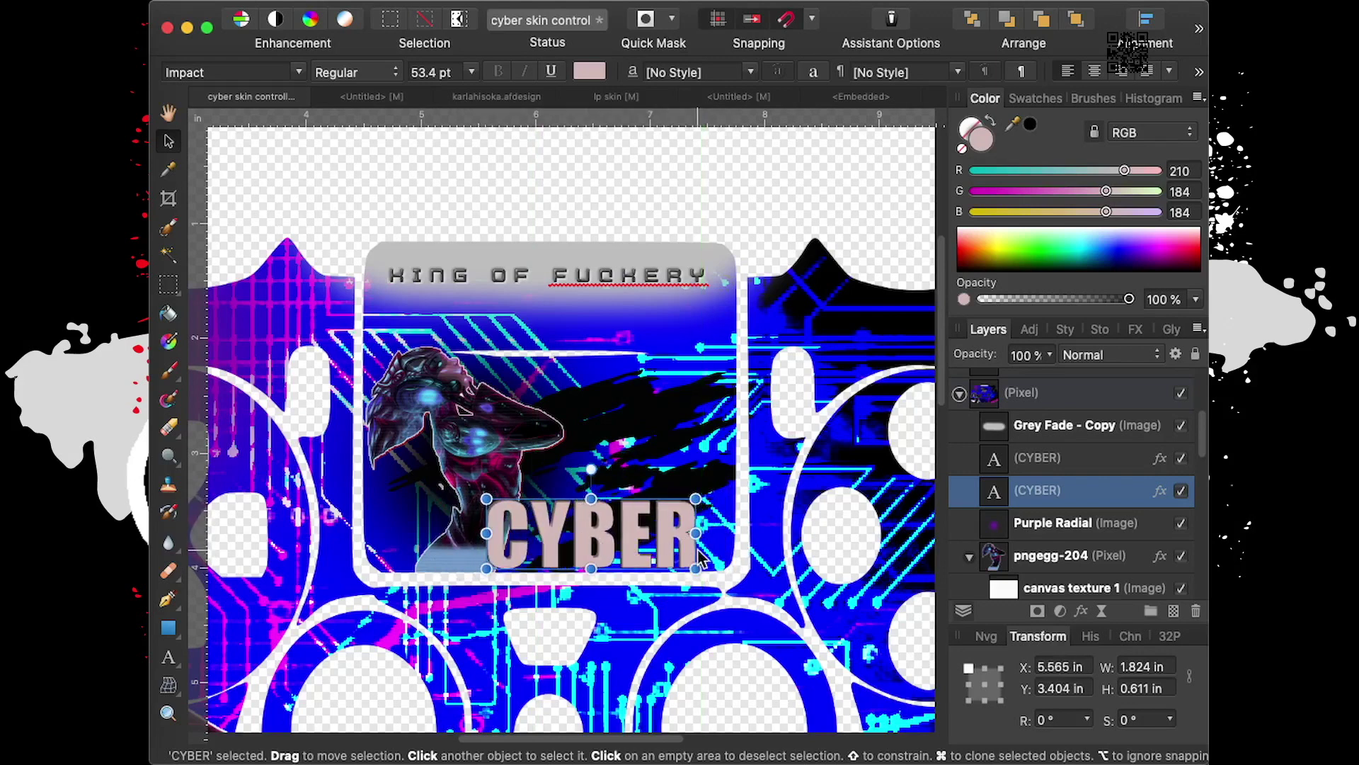
click(1090, 358)
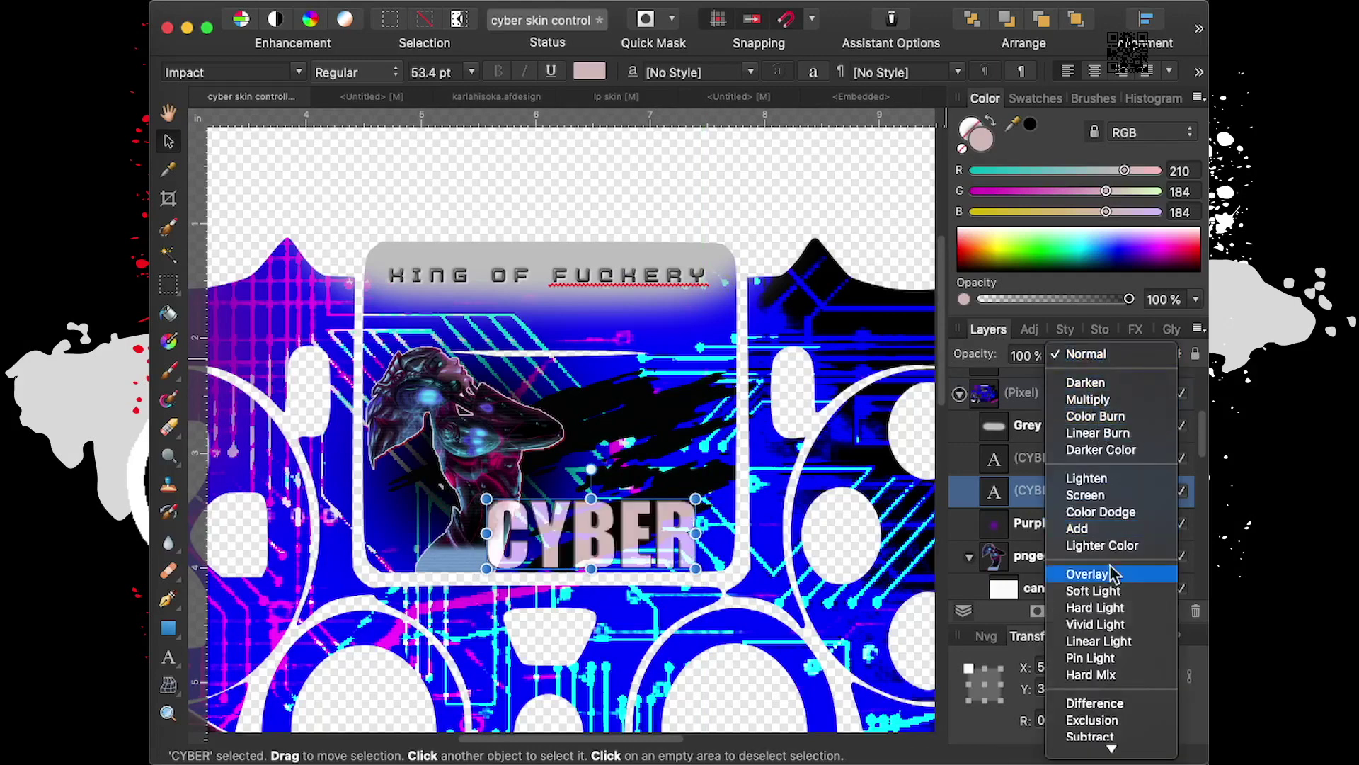
click(1108, 528)
click(805, 205)
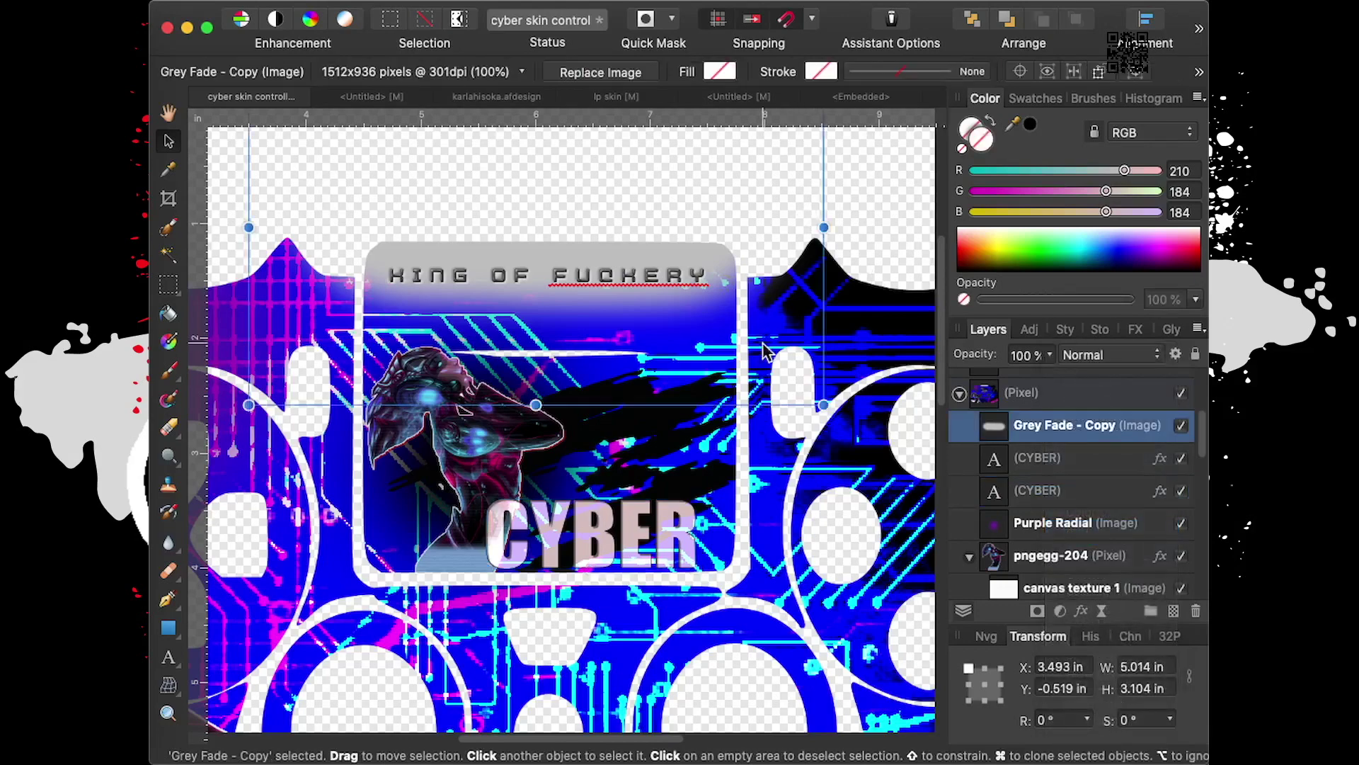
click(916, 205)
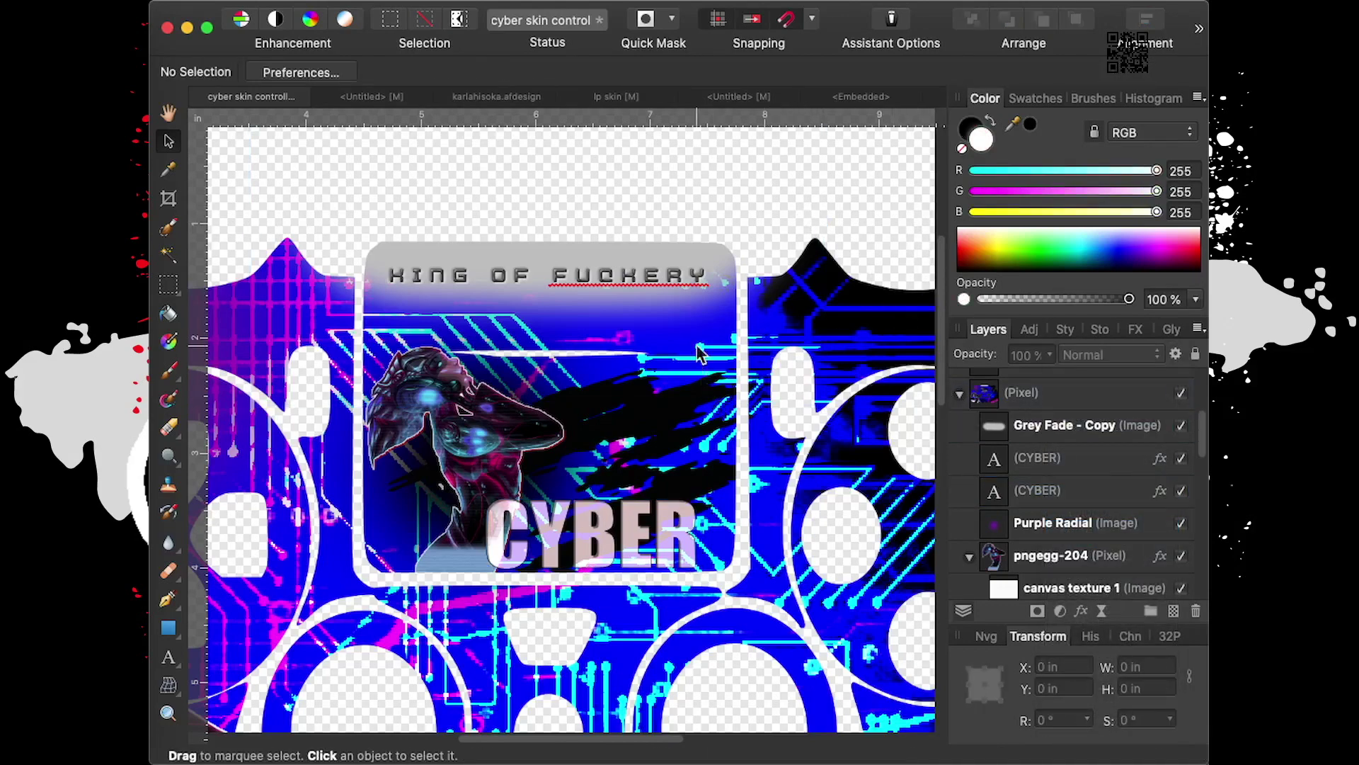
Widen the side panels and adjust the view around the top-panel character, CYBER and KING OF FUCKERY layers
scroll(699, 350, down, 2)
scroll(700, 350, down, 2)
scroll(700, 351, down, 1)
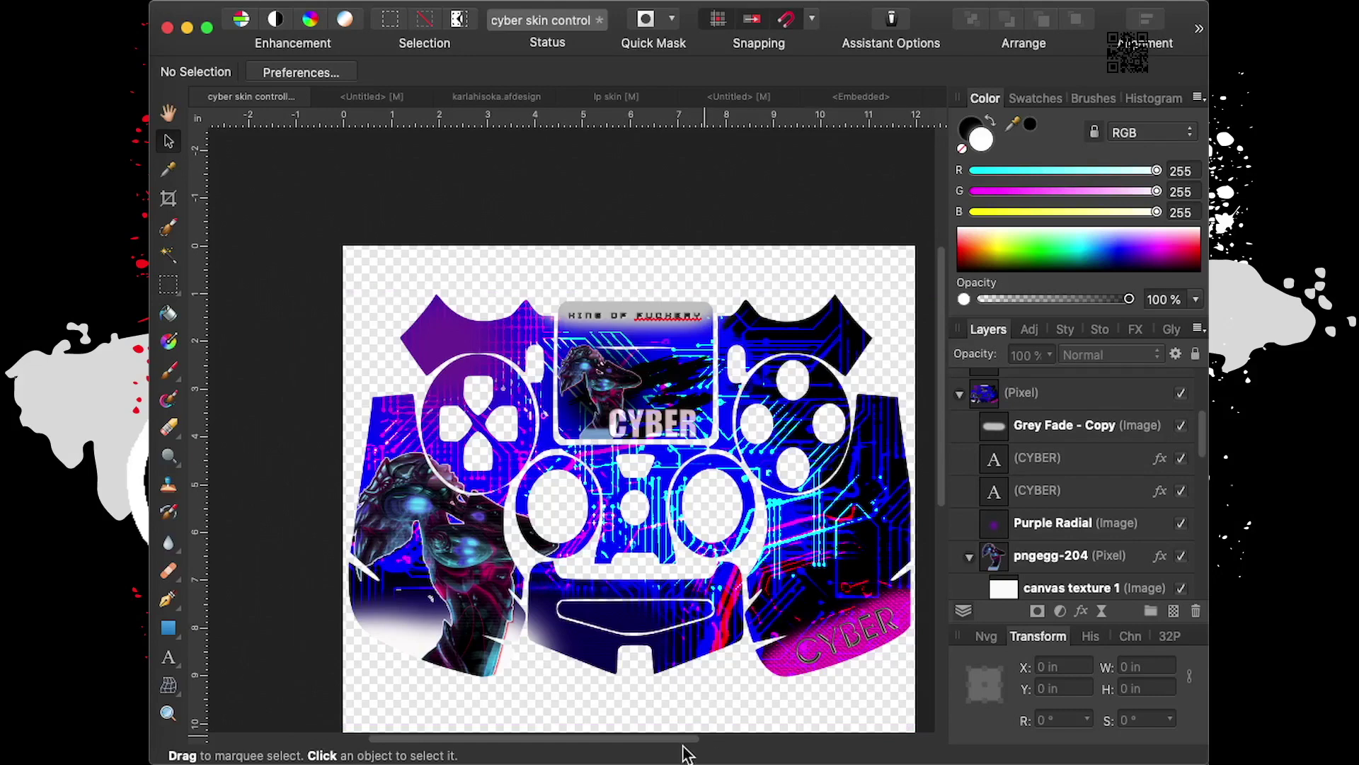
drag(681, 741, 722, 740)
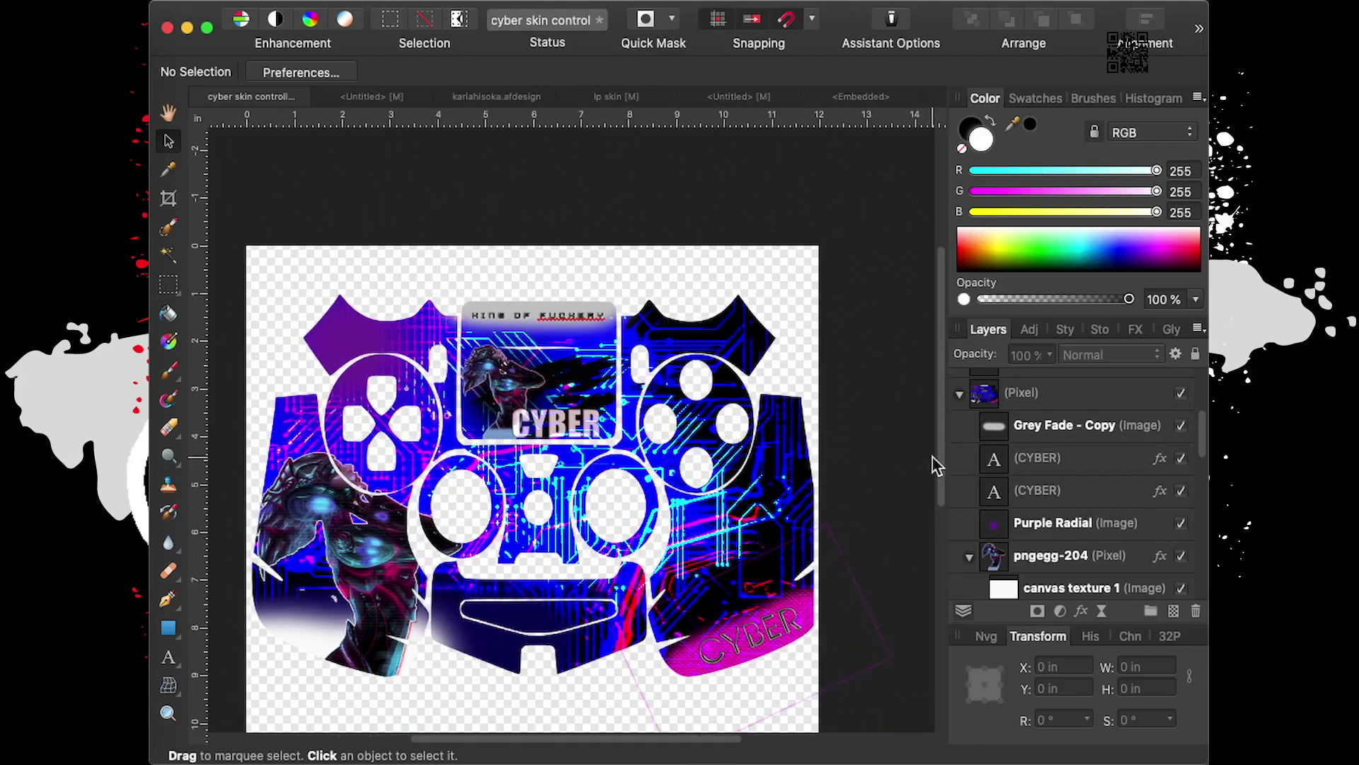
drag(946, 468, 930, 493)
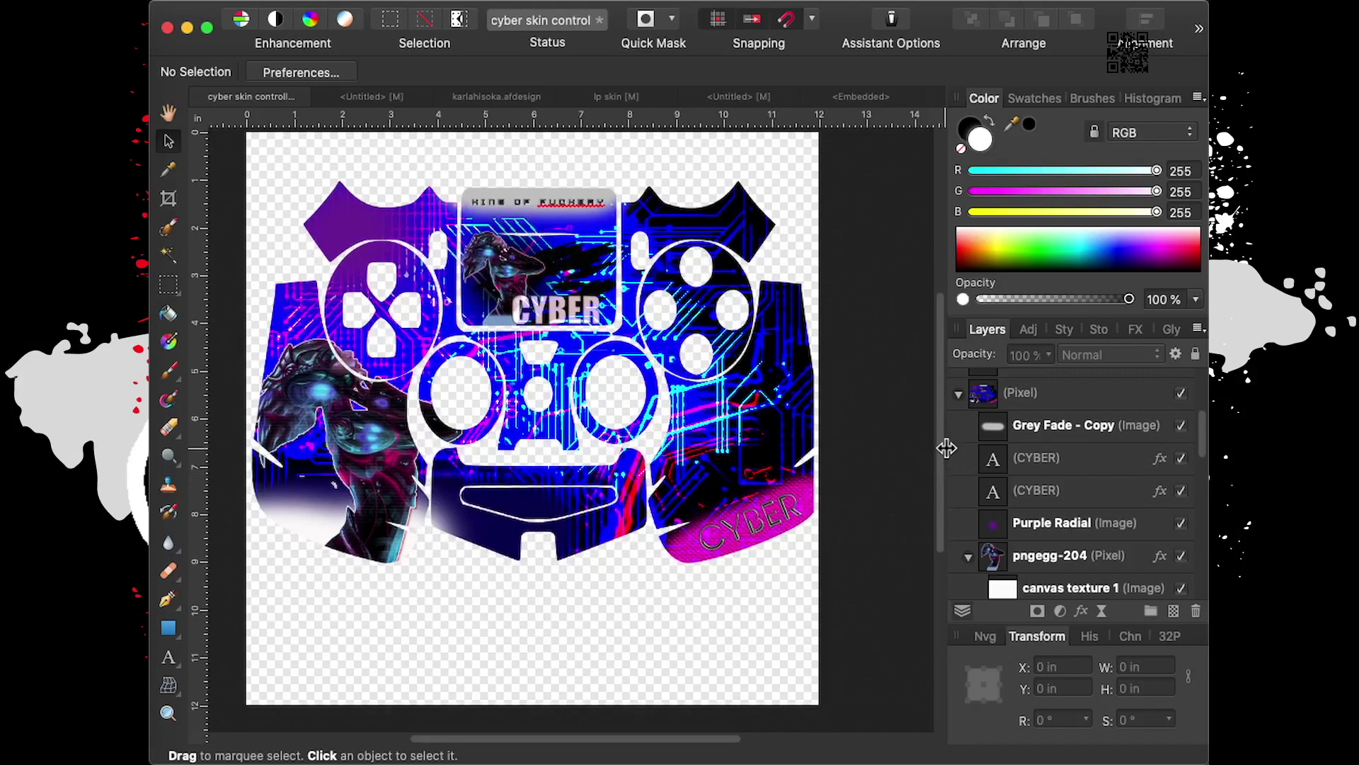
drag(945, 446, 948, 446)
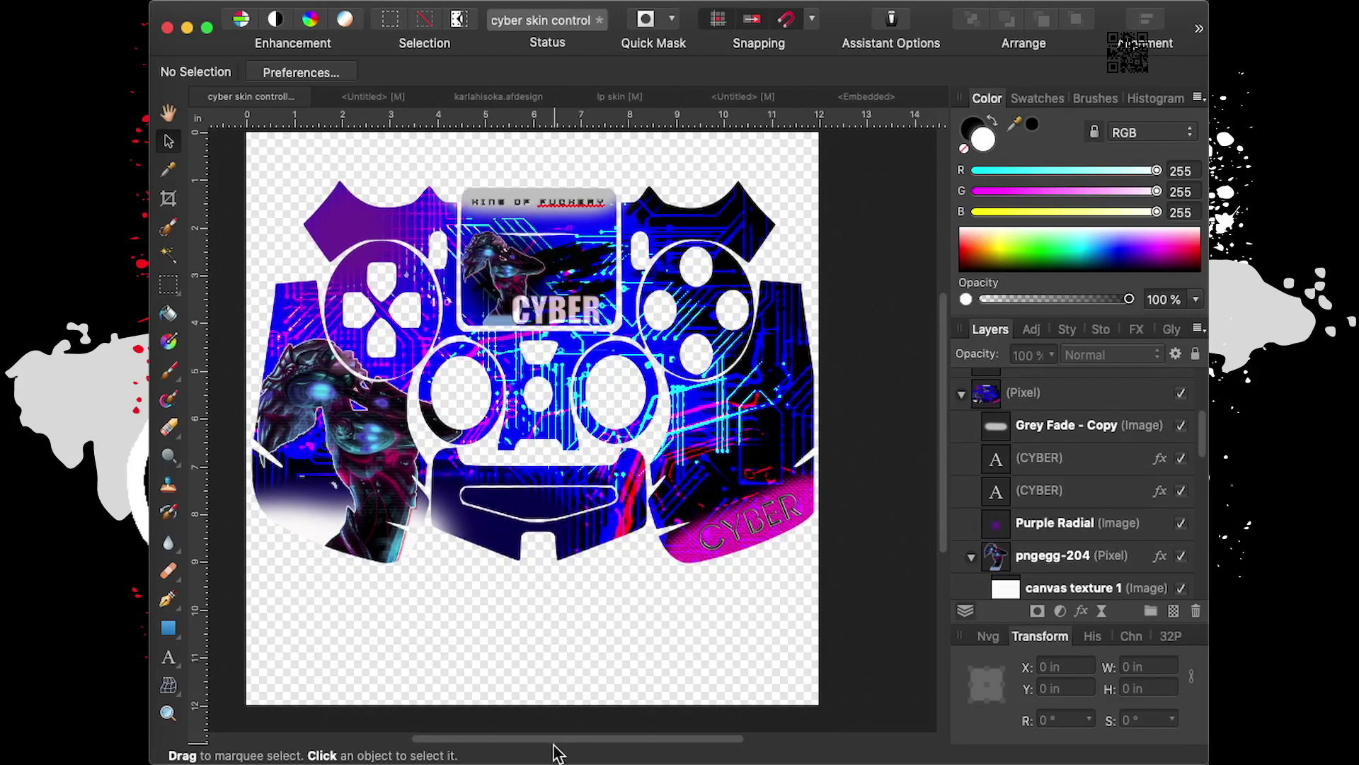
drag(554, 740, 543, 741)
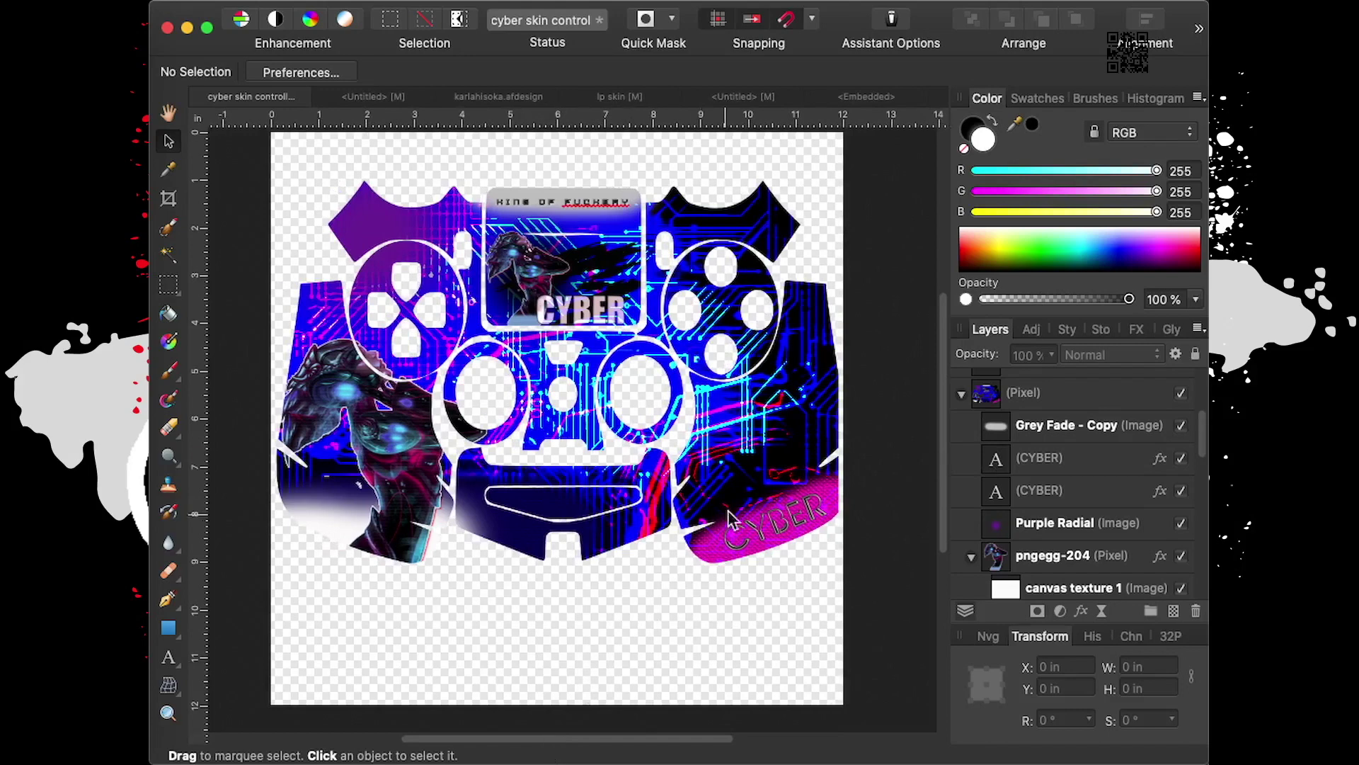
drag(635, 599, 237, 332)
scroll(650, 280, up, 3)
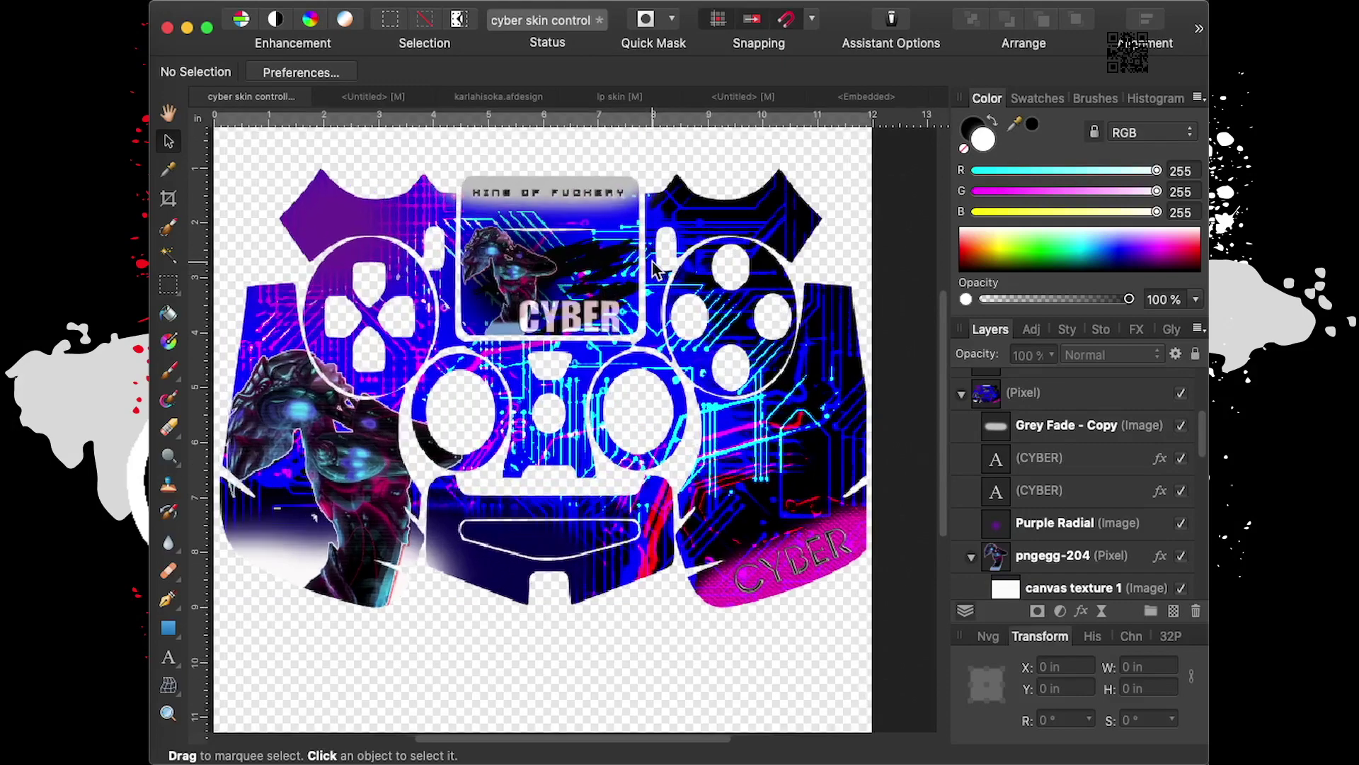
scroll(651, 276, up, 3)
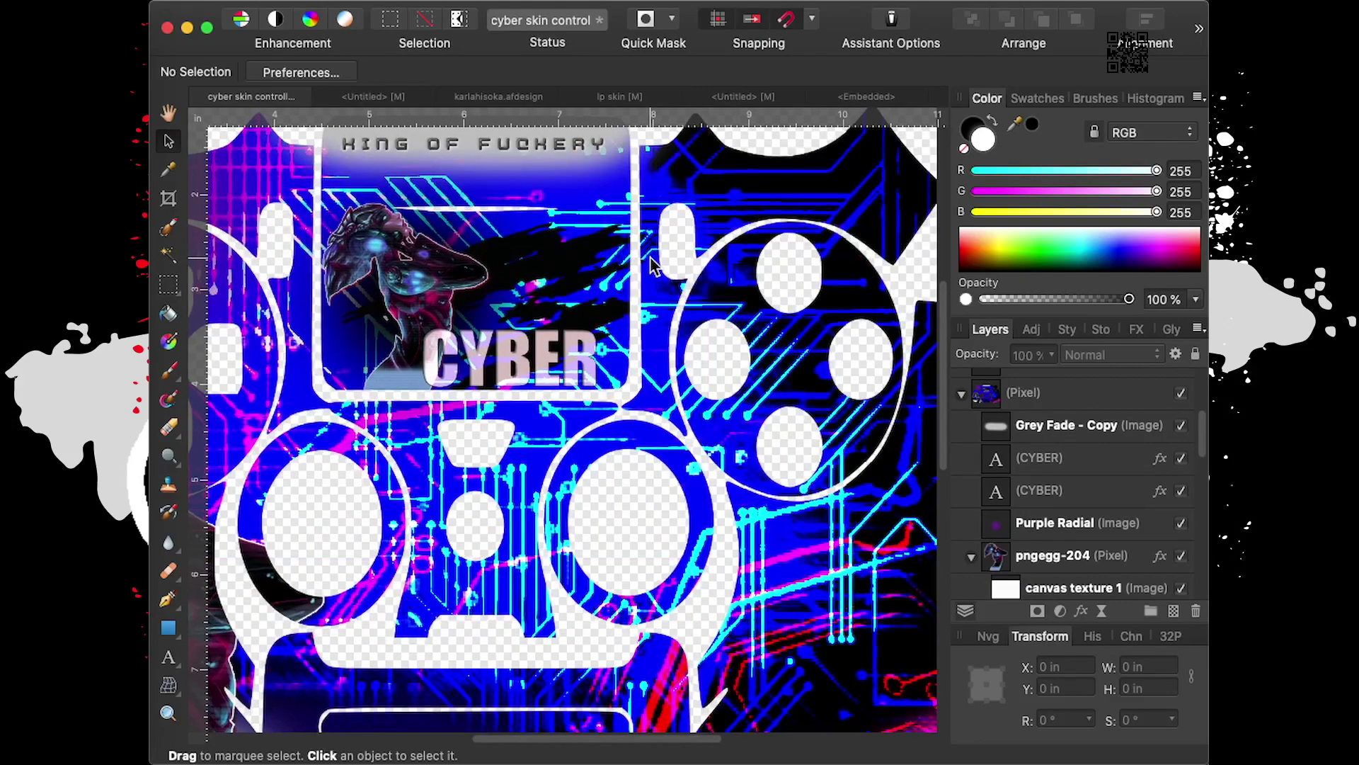
scroll(652, 265, down, 1)
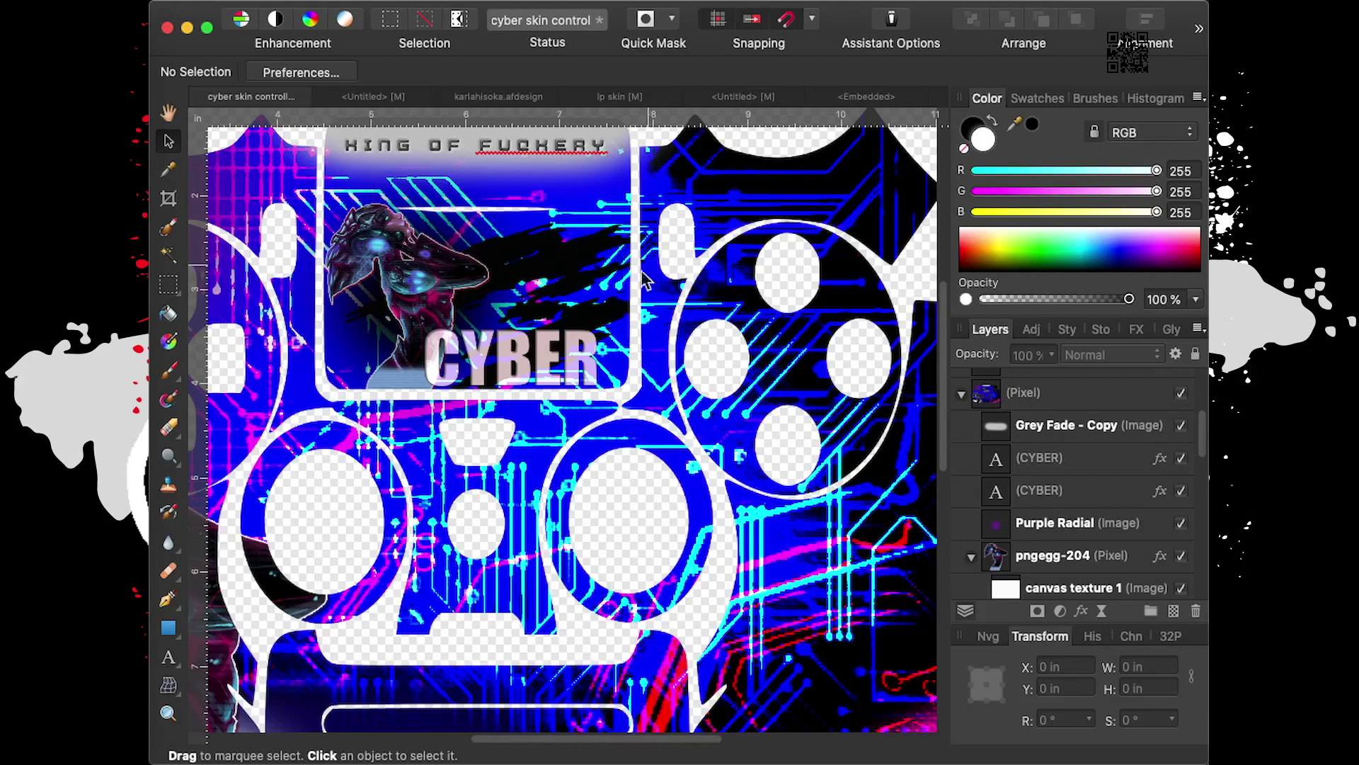
click(528, 368)
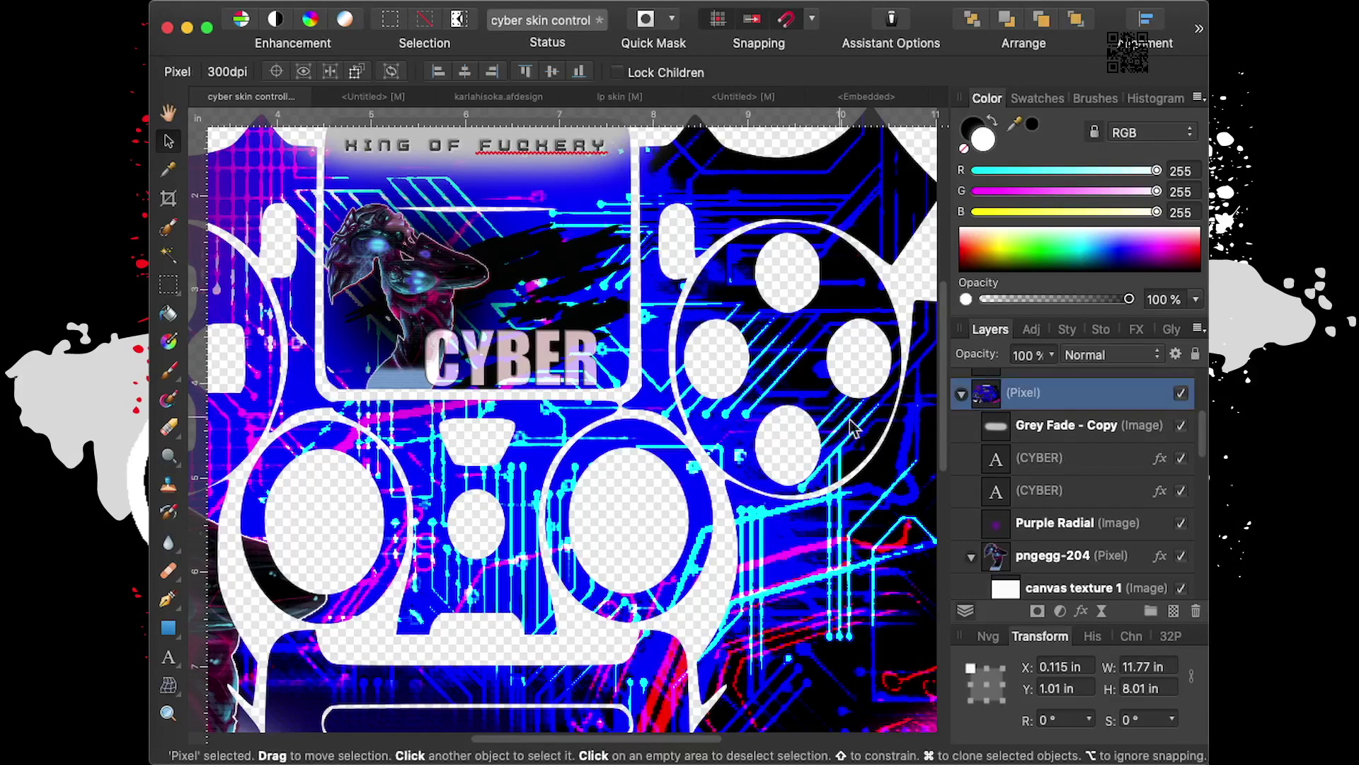
click(1017, 493)
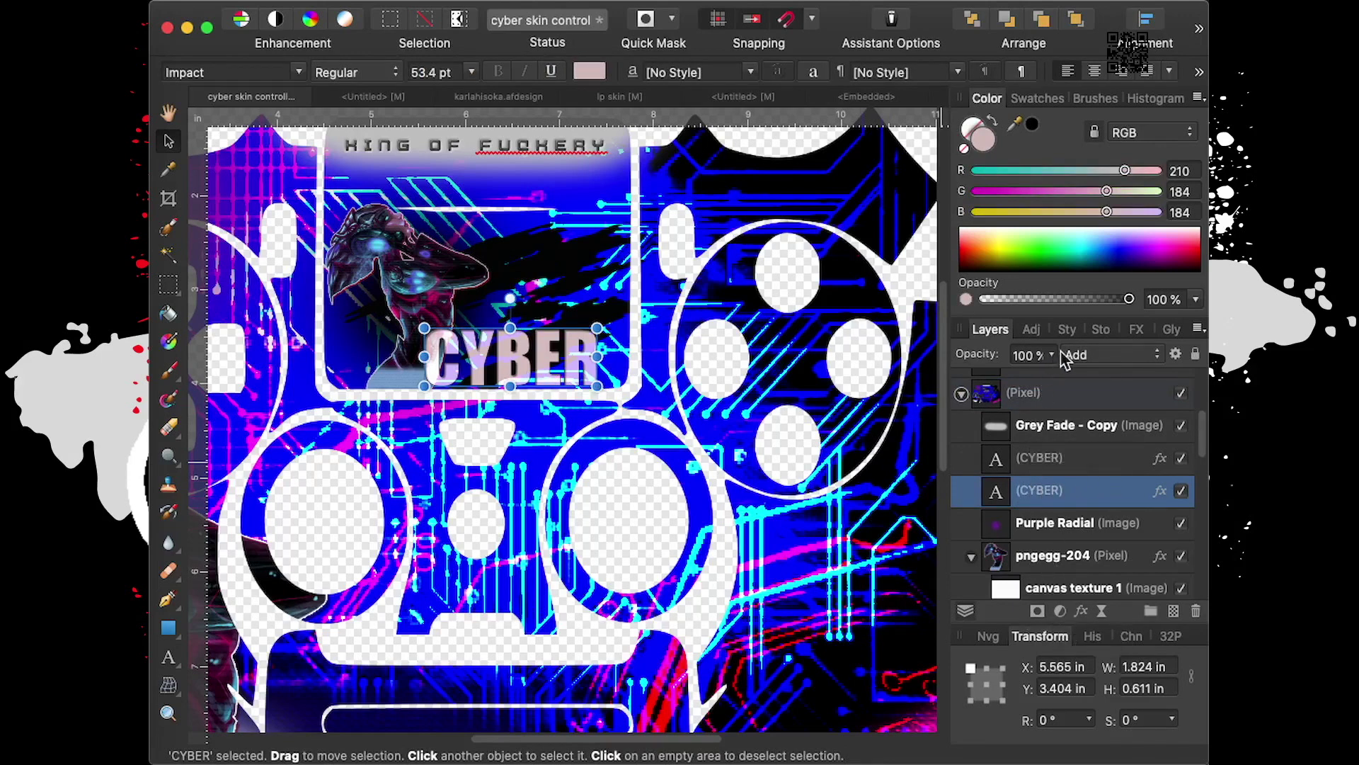
drag(605, 740, 492, 754)
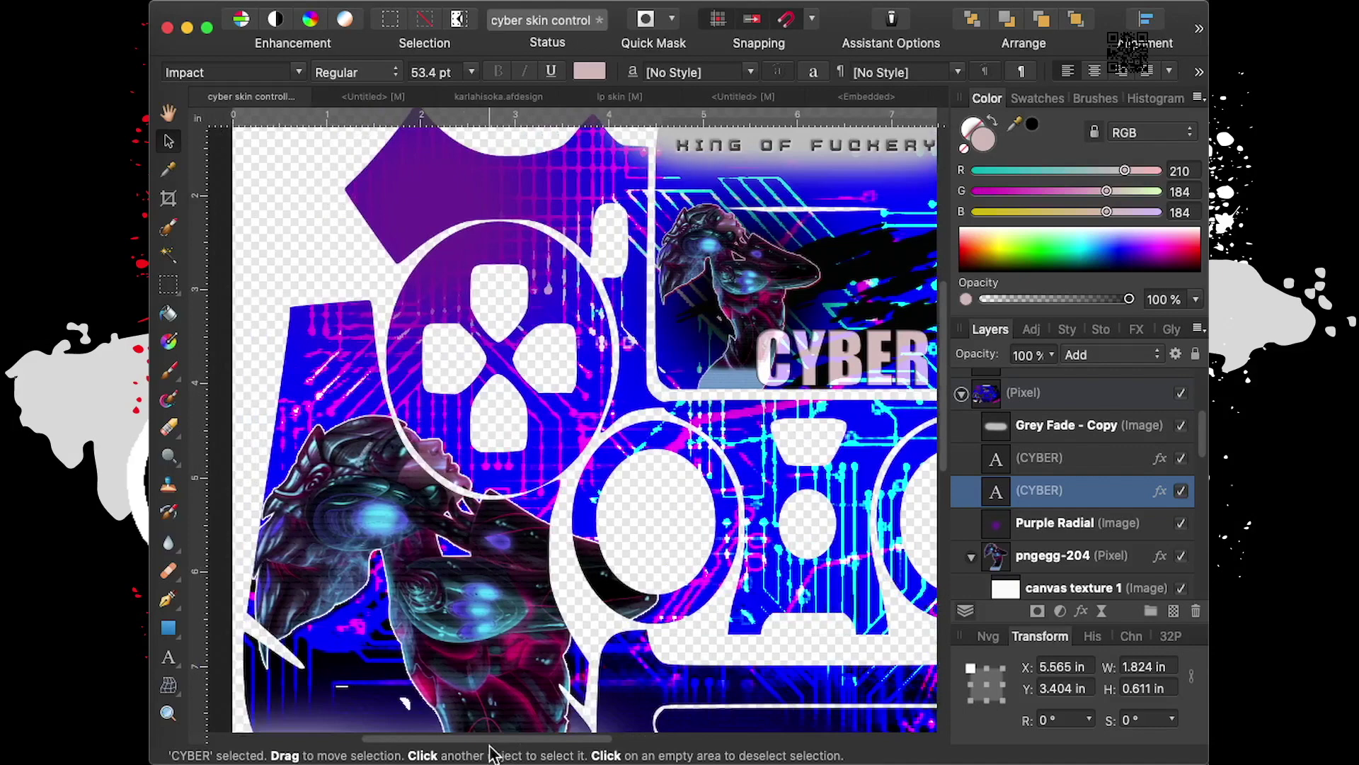
drag(492, 754, 531, 747)
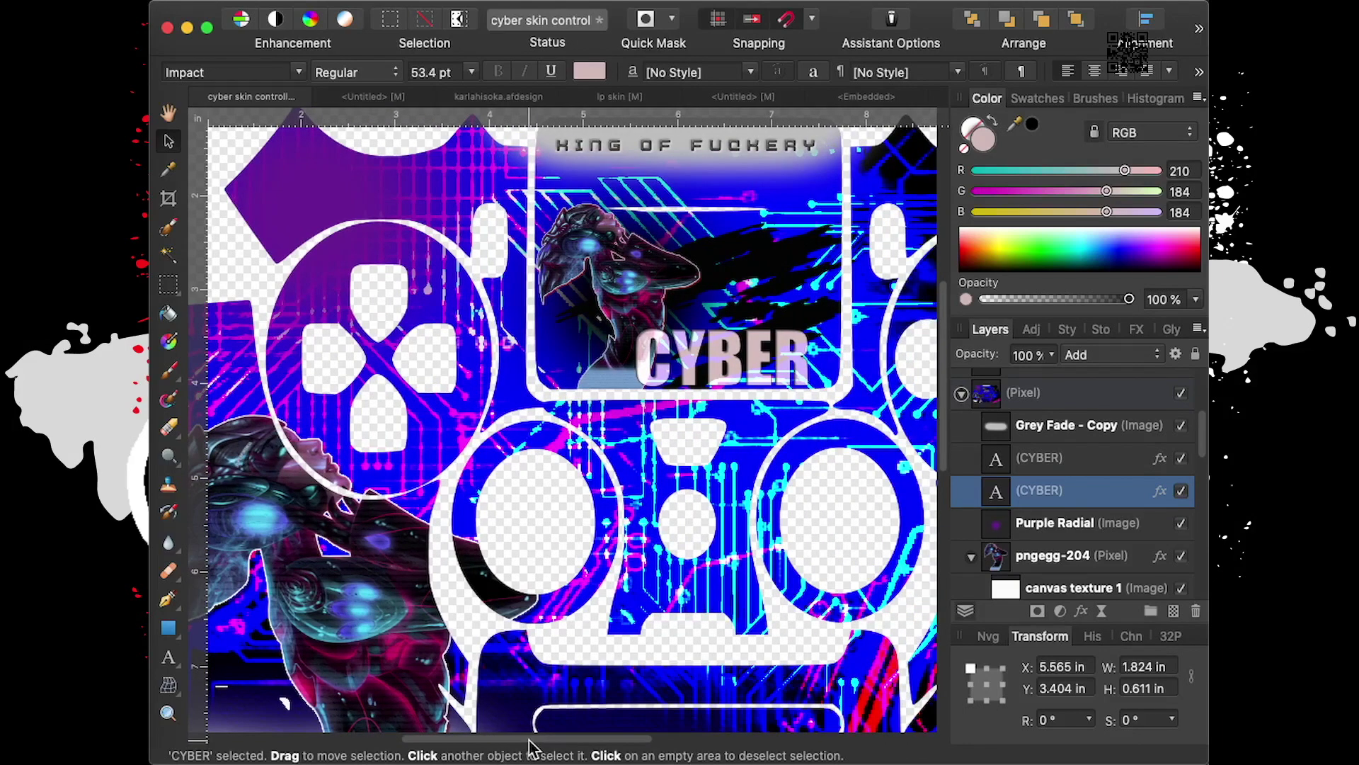
drag(531, 746, 527, 746)
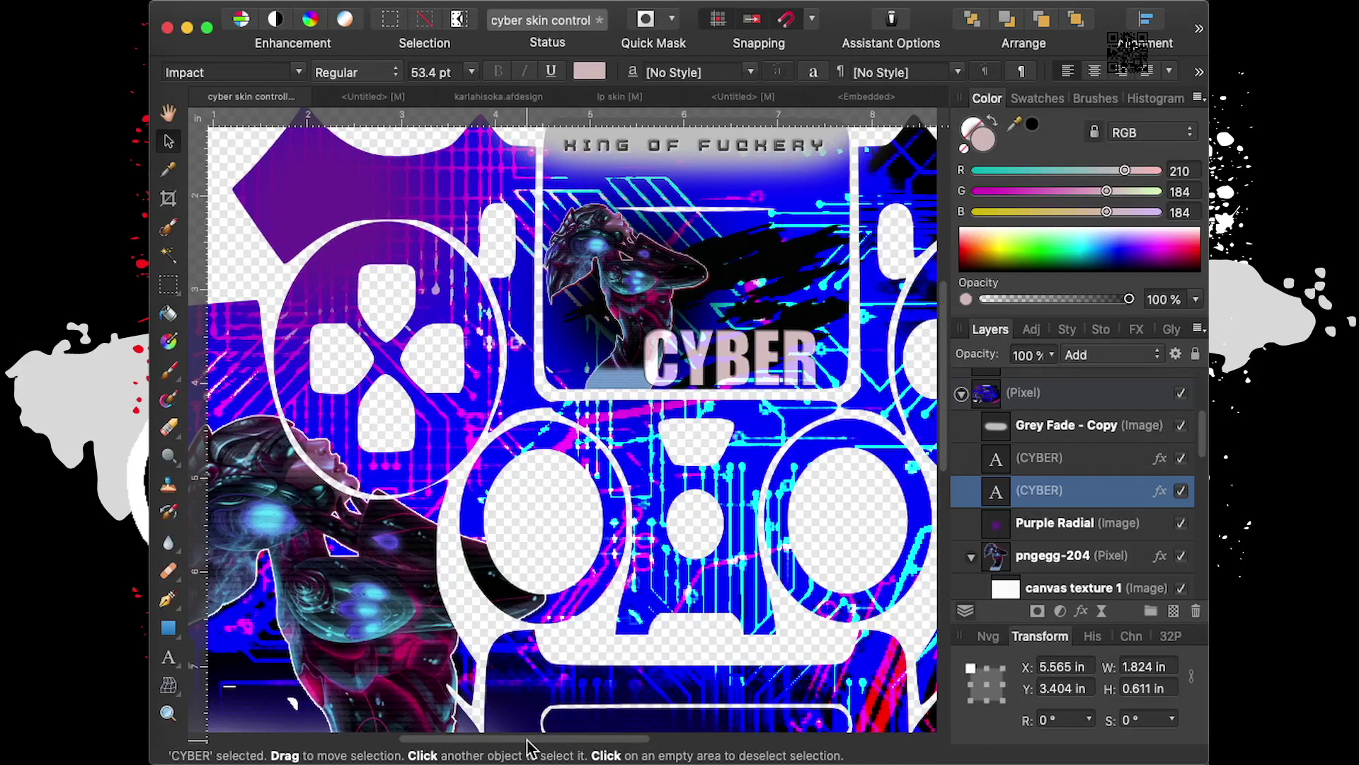
scroll(582, 280, down, 1)
scroll(582, 279, down, 1)
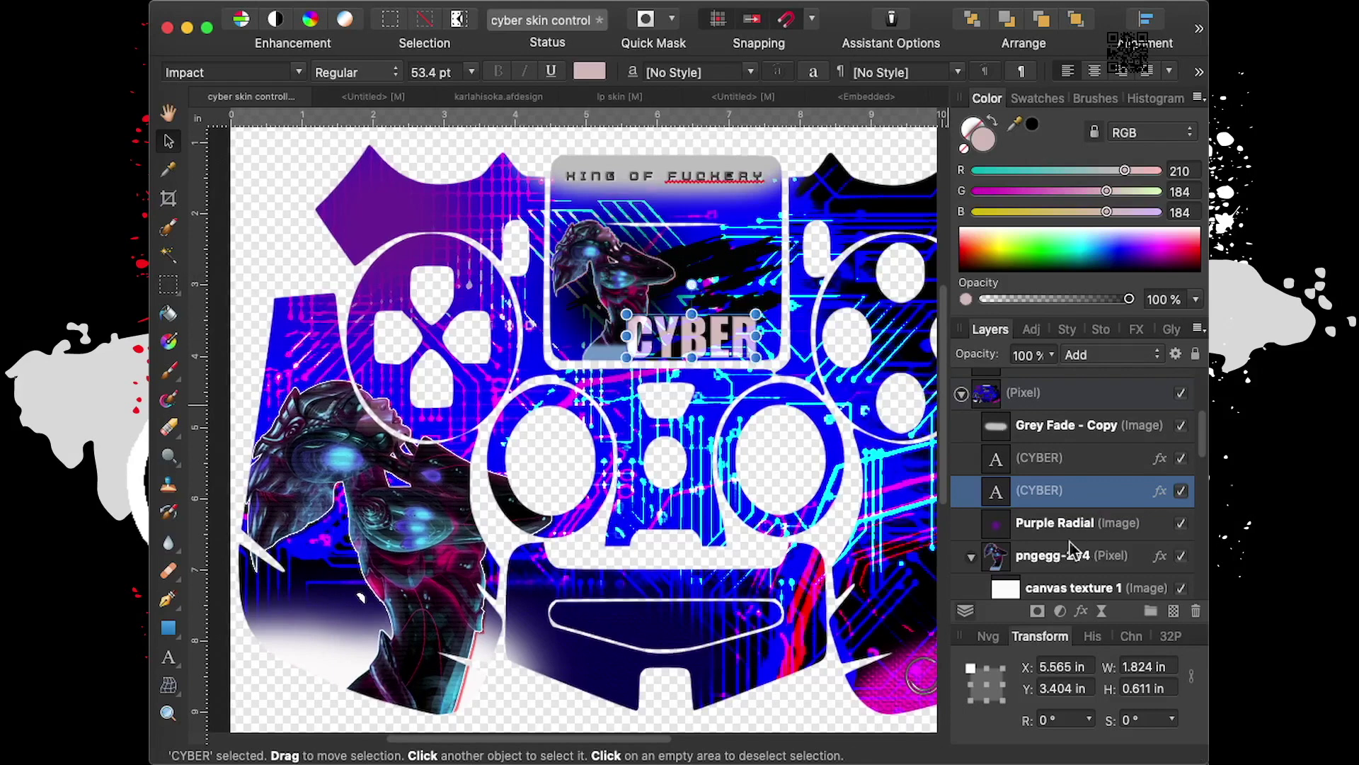
Duplicate the pngegg-204 character art layer
click(1043, 558)
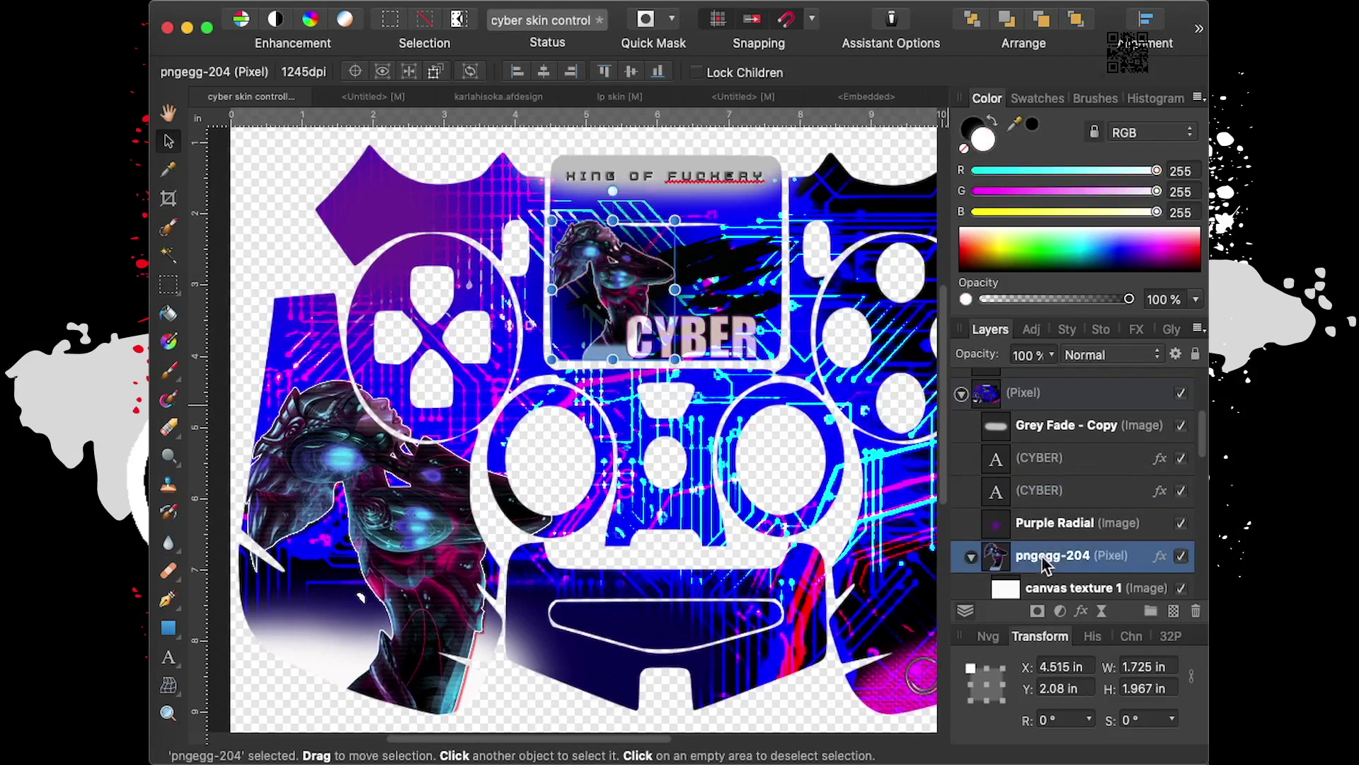
right_click(1043, 557)
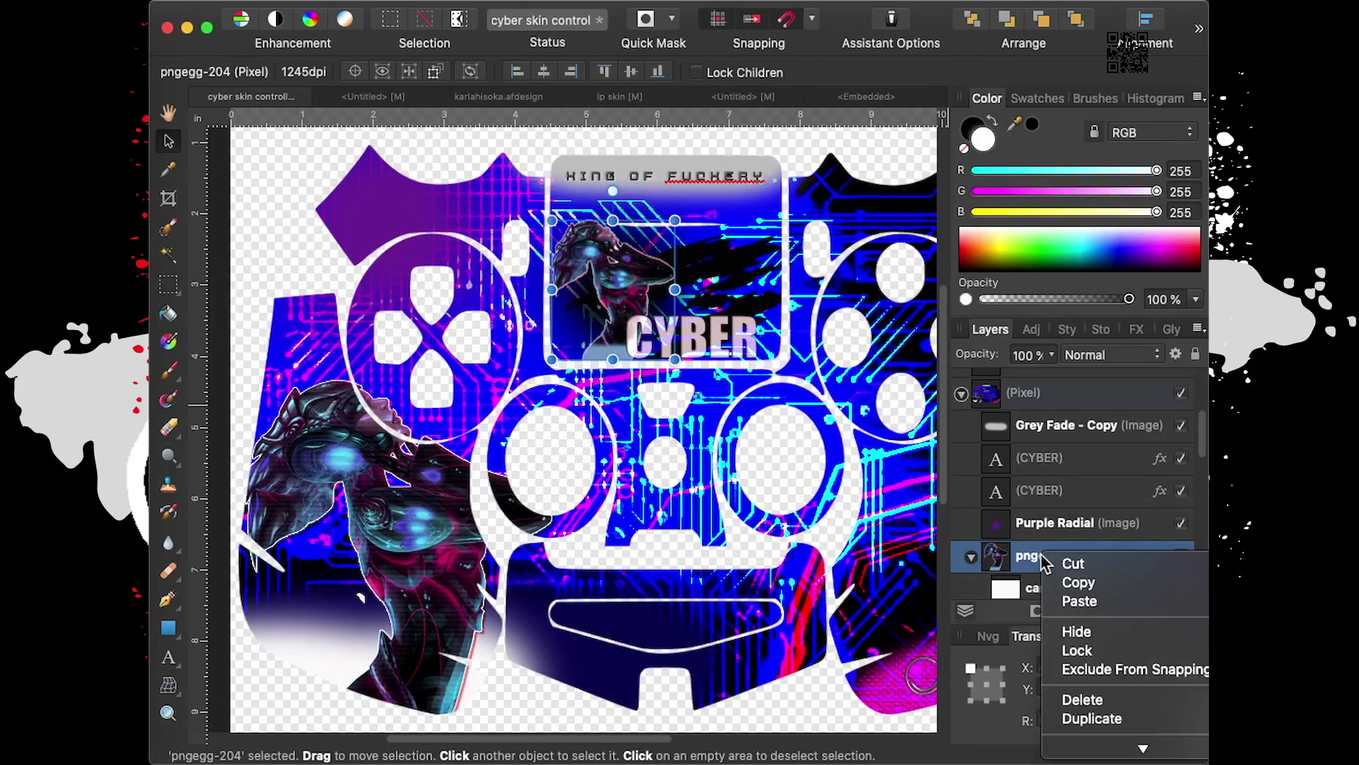
click(1100, 732)
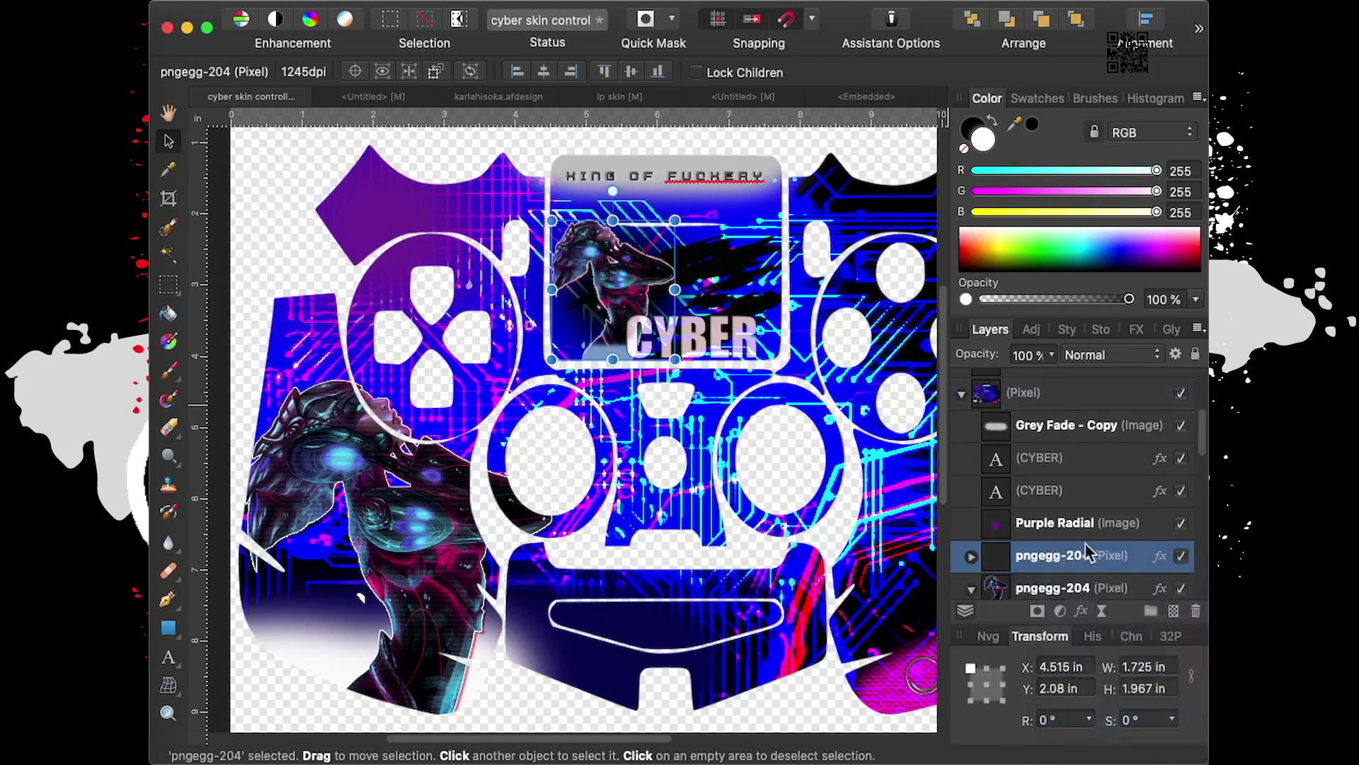
right_click(1054, 557)
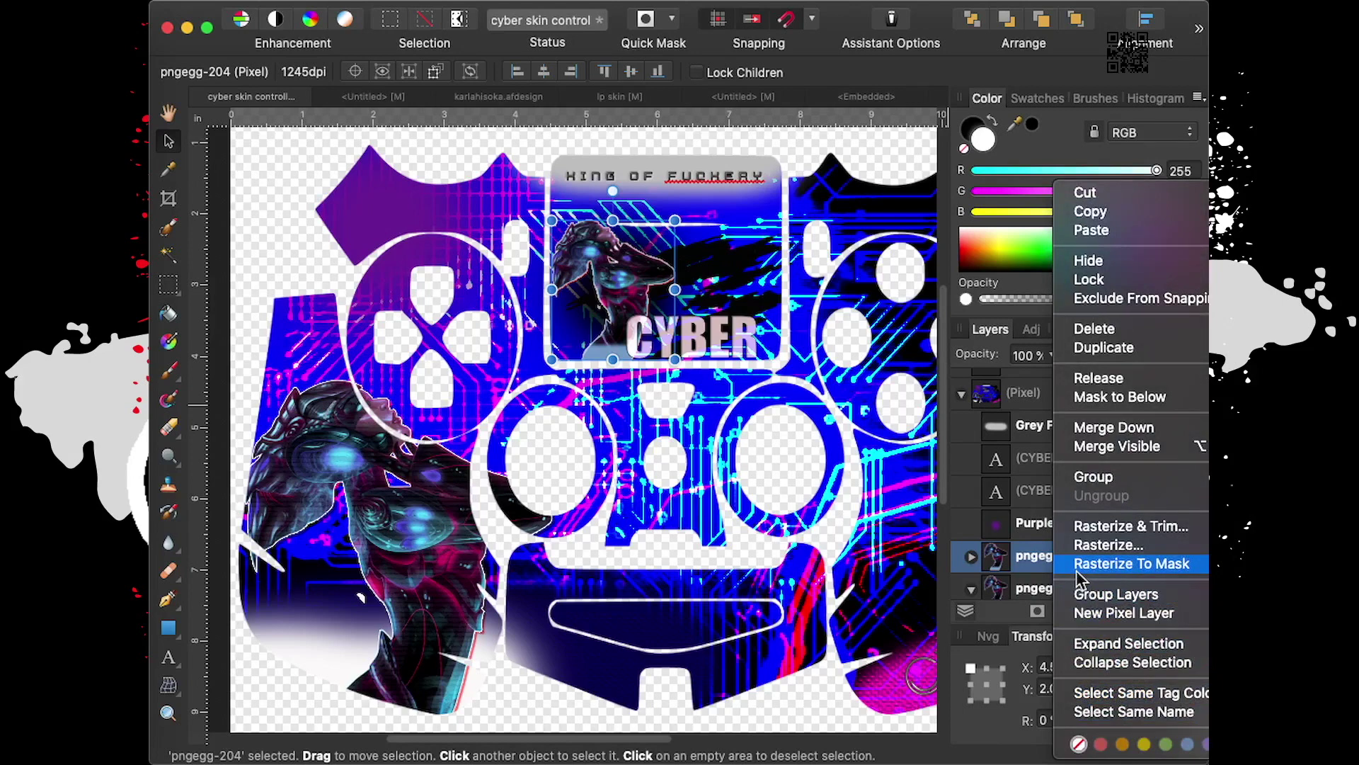
double_click(1025, 560)
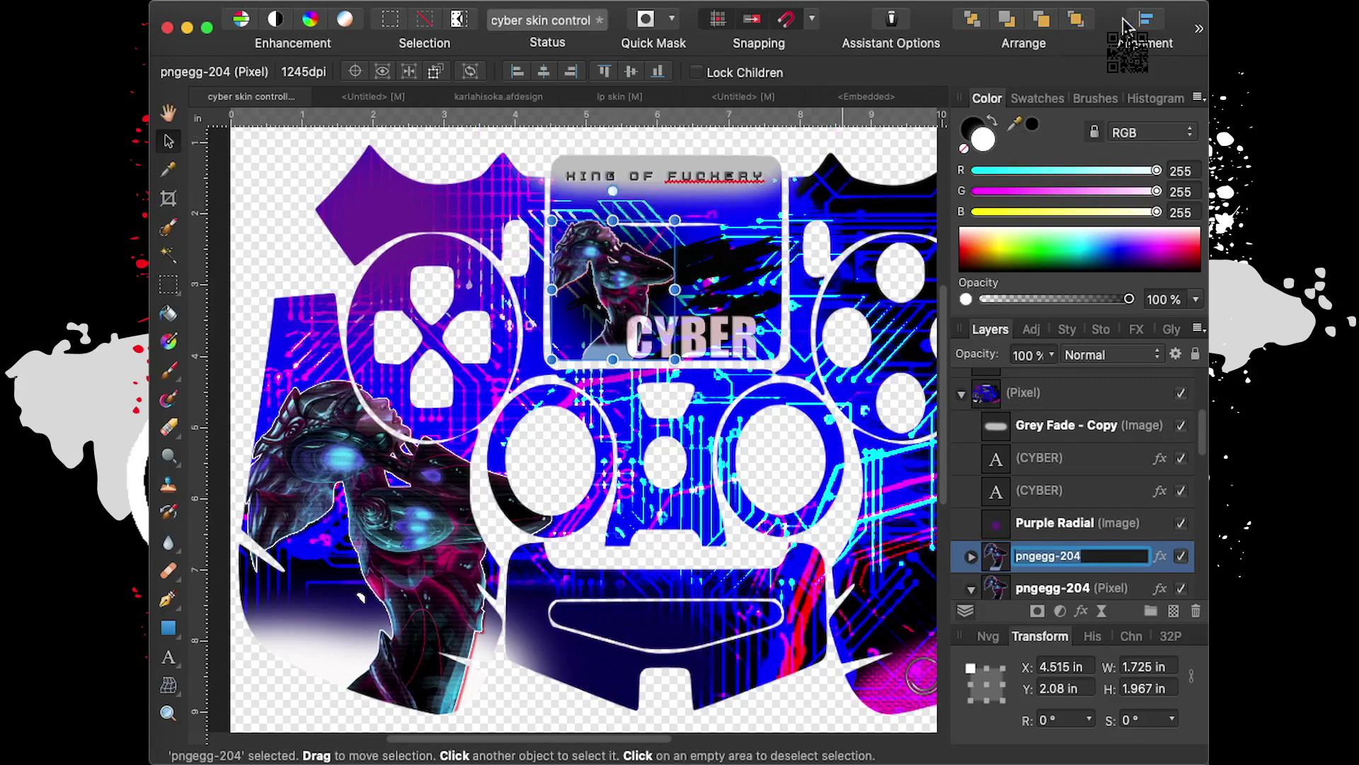
Flip the duplicate horizontally, move it right, and hide the original character art
click(1198, 33)
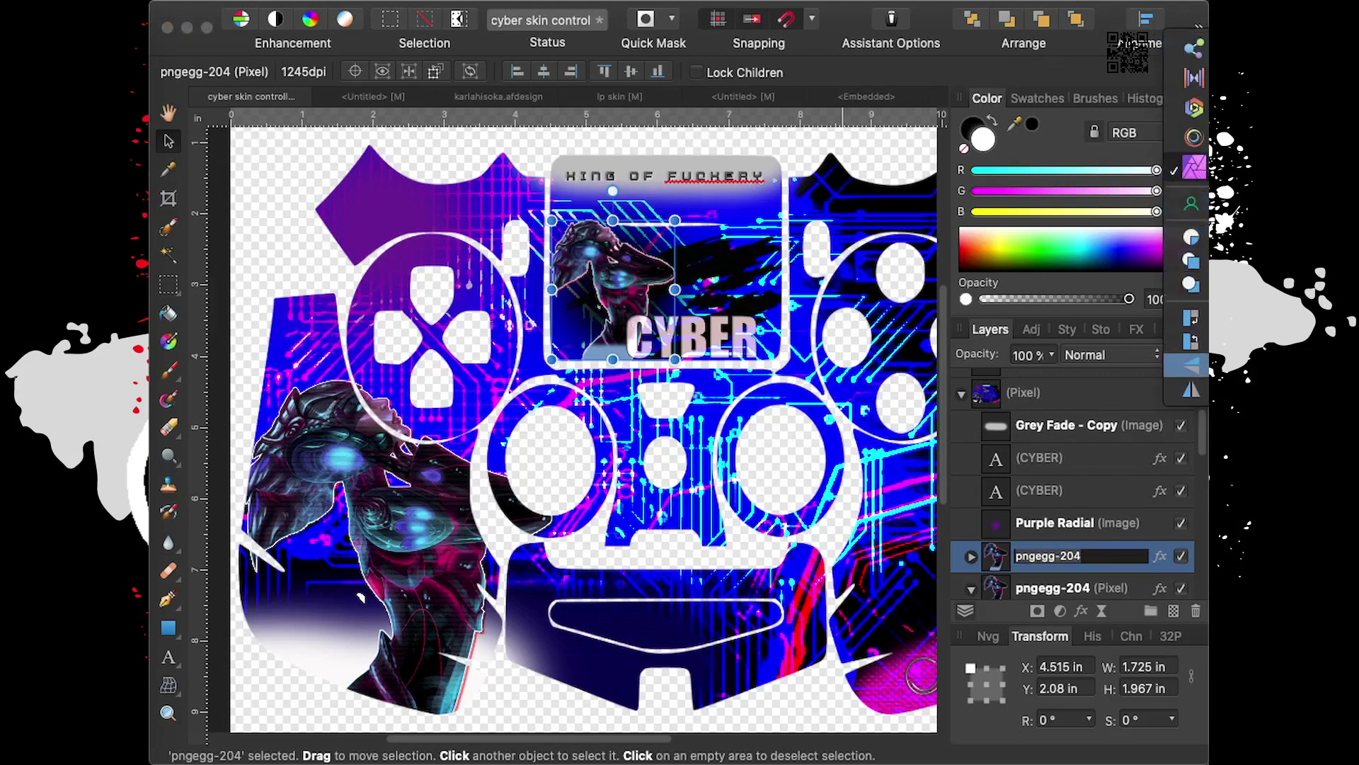
click(1192, 364)
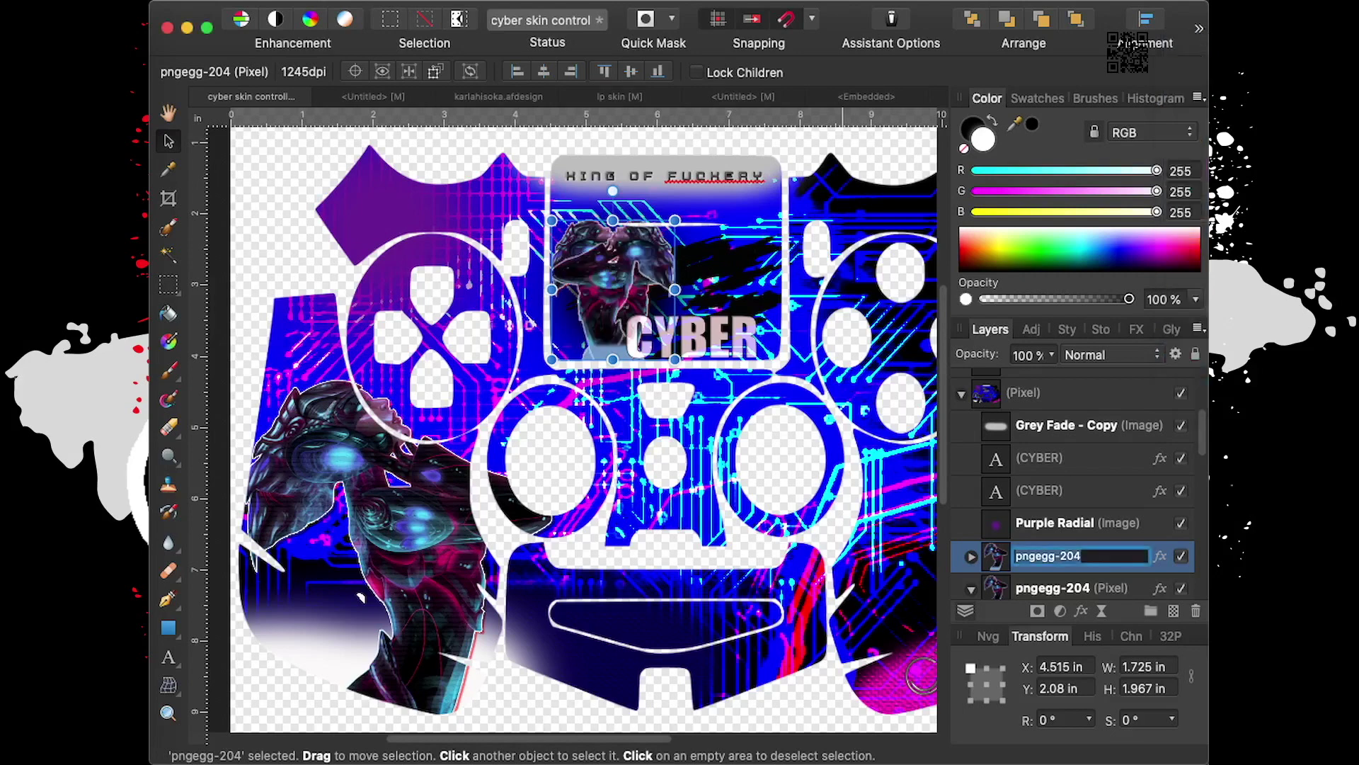
mouse_move(600, 278)
mouse_down()
mouse_move(706, 290)
mouse_move(703, 278)
mouse_up()
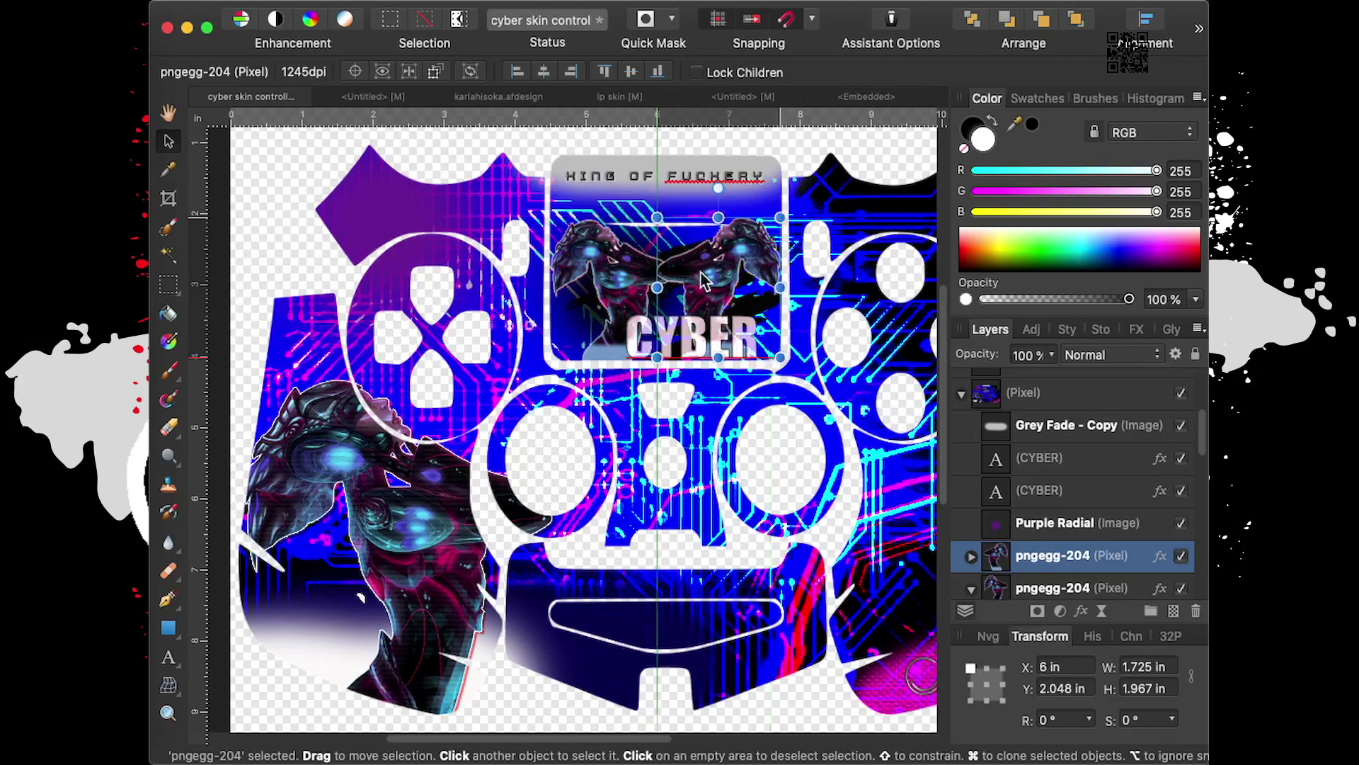
drag(701, 274, 701, 274)
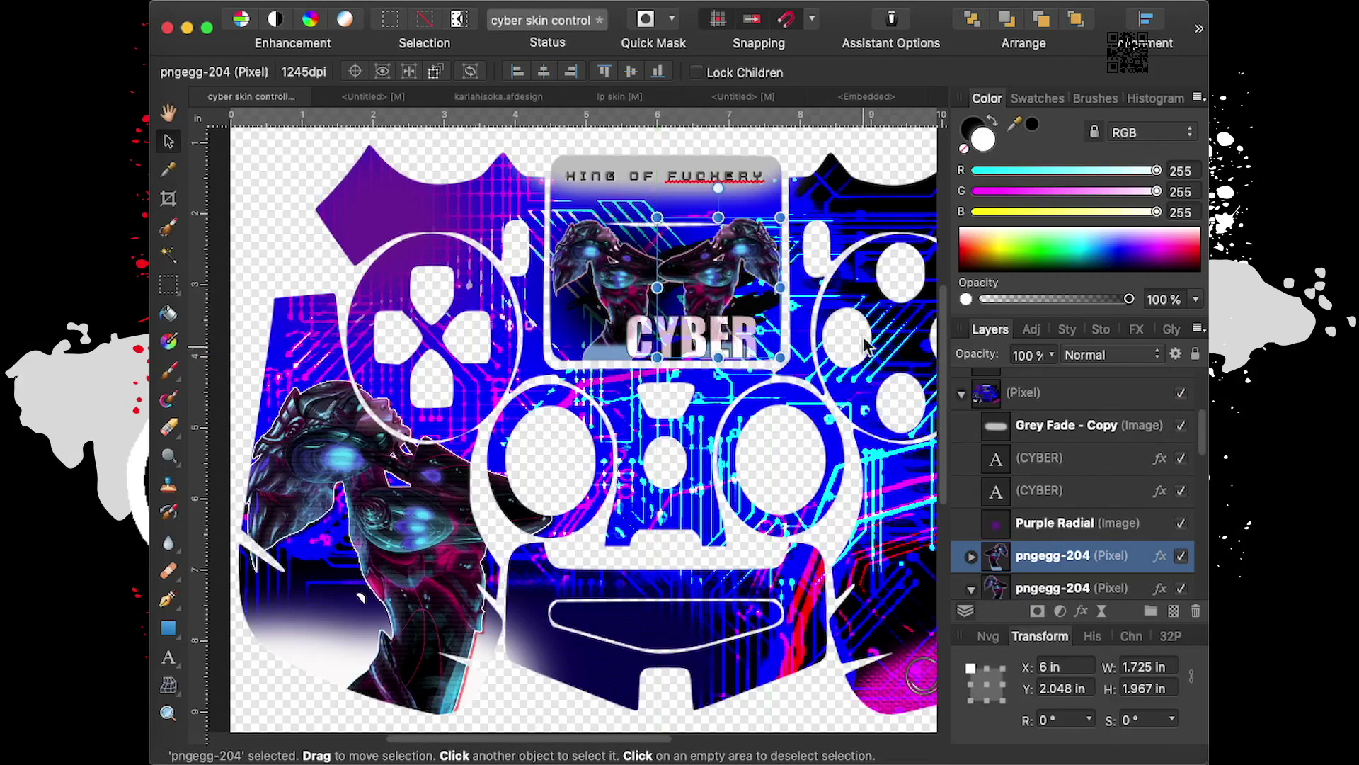
scroll(1176, 577, down, 2)
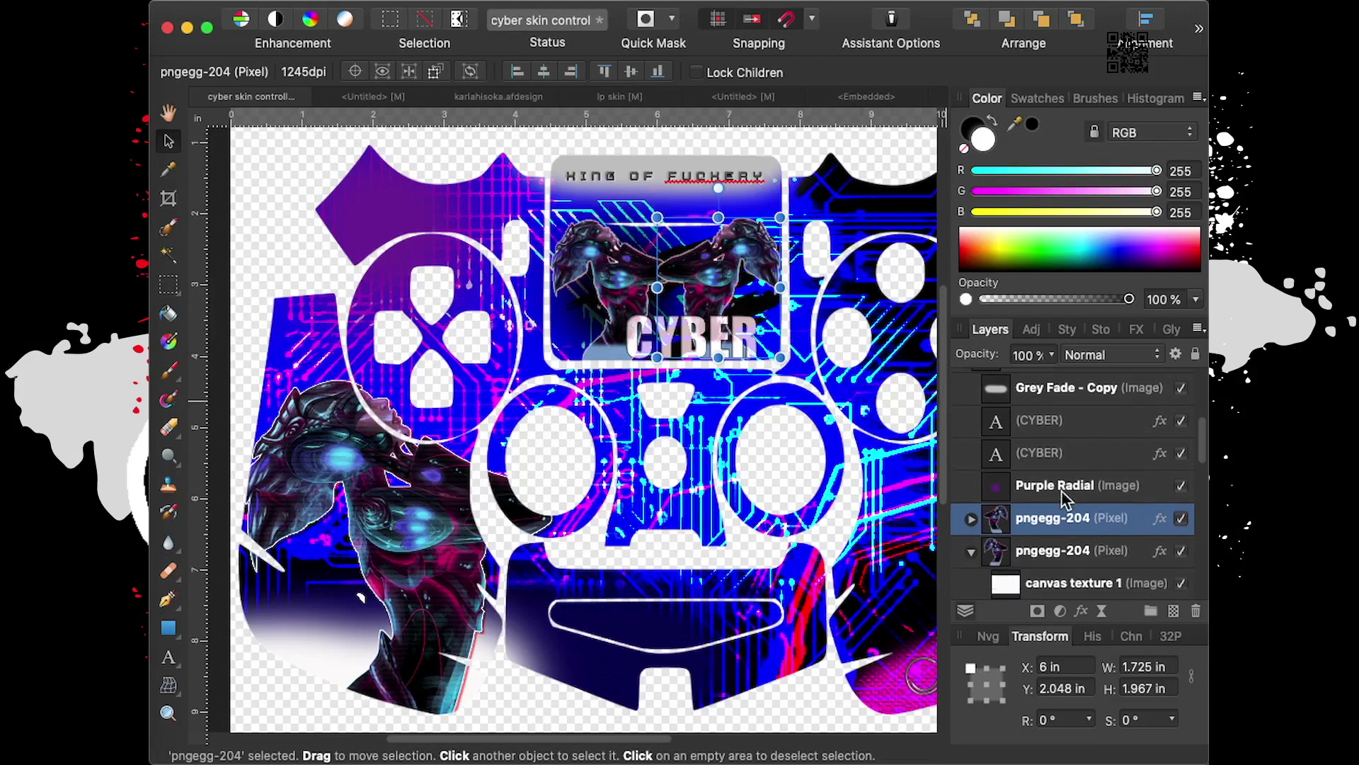
click(1181, 551)
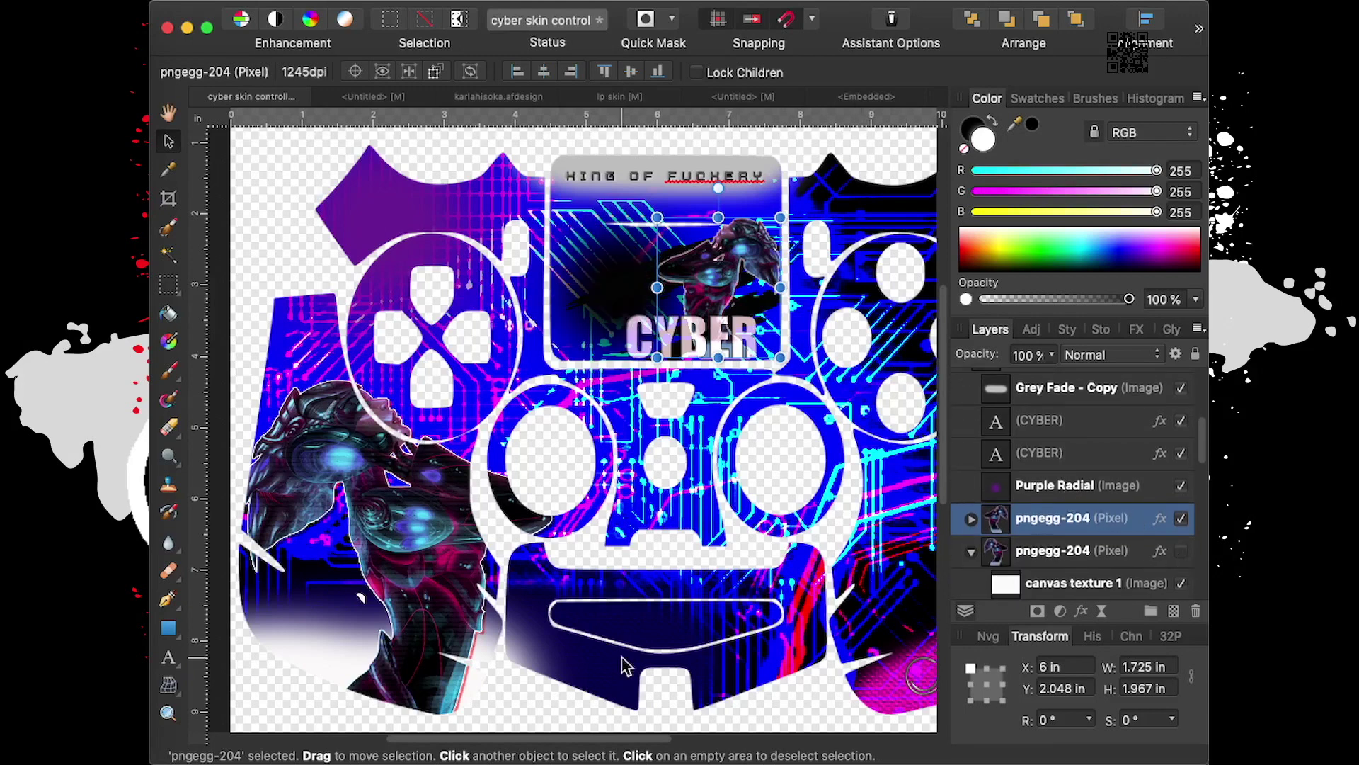
Move the CYBER text left within the top panel
drag(594, 742, 647, 736)
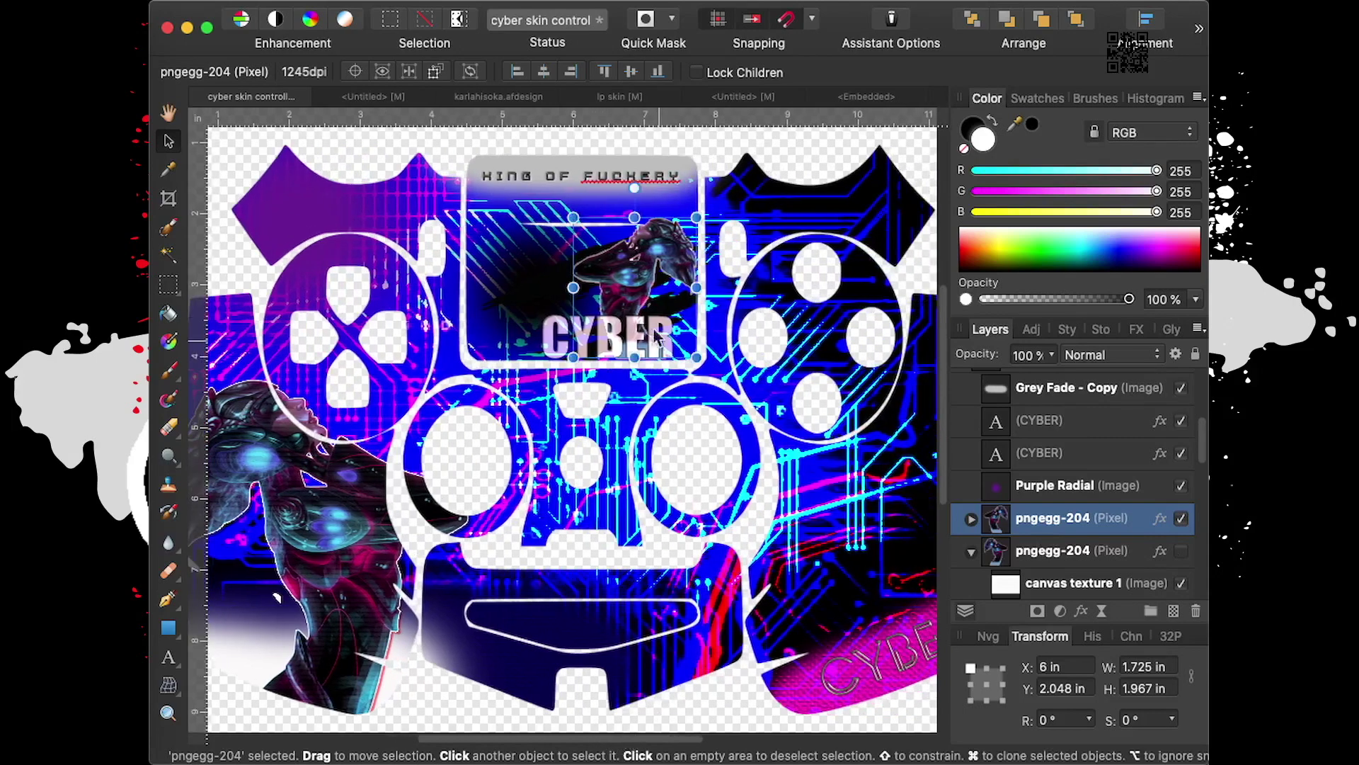
scroll(594, 248, up, 3)
scroll(594, 248, up, 3)
scroll(593, 248, up, 2)
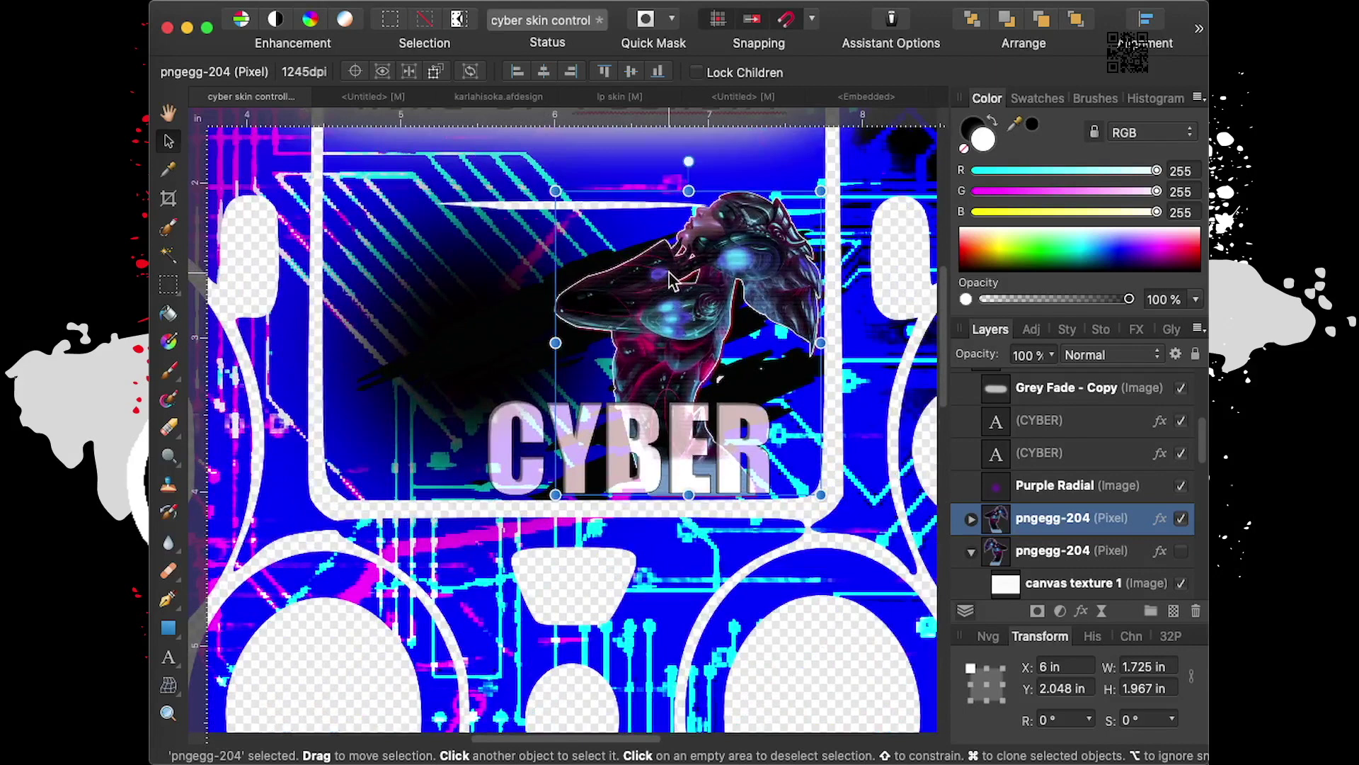
mouse_move(684, 418)
mouse_down()
mouse_move(532, 418)
mouse_move(599, 423)
mouse_up()
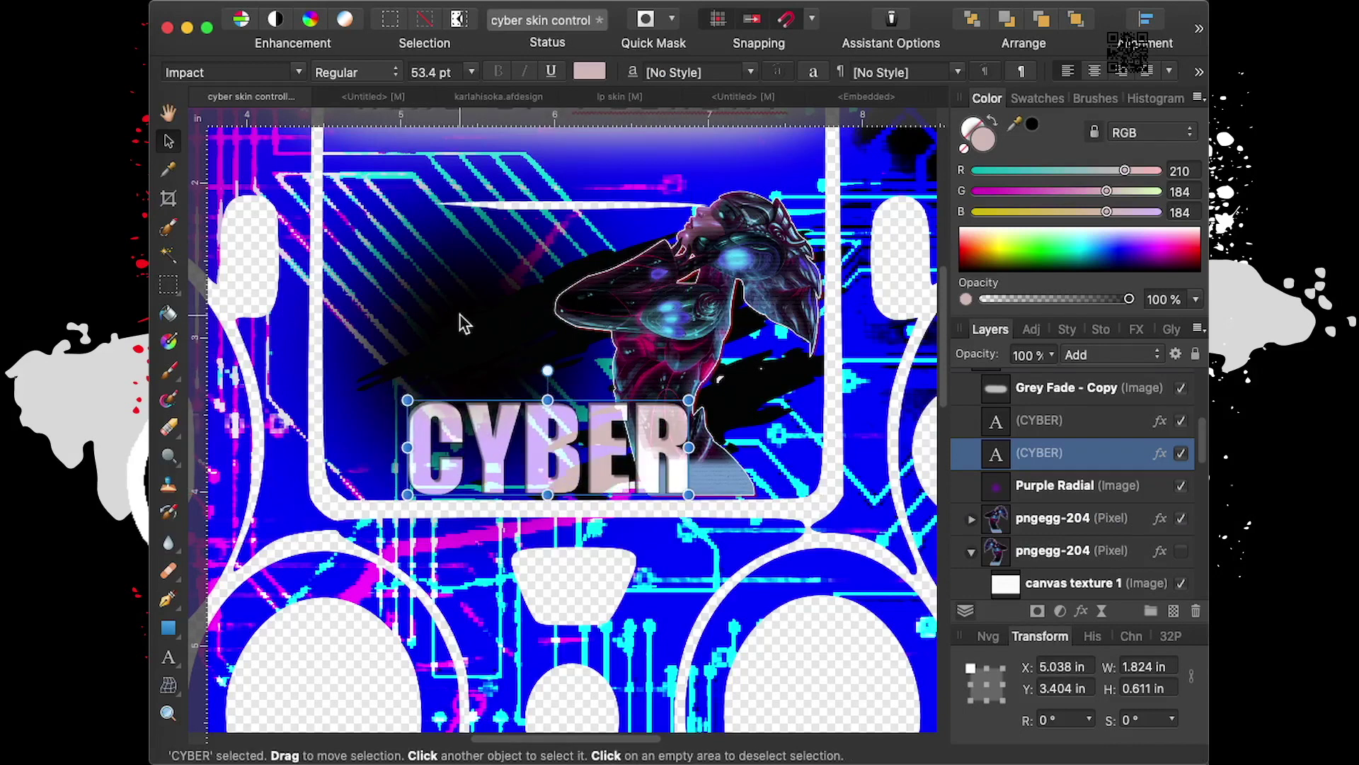
click(461, 313)
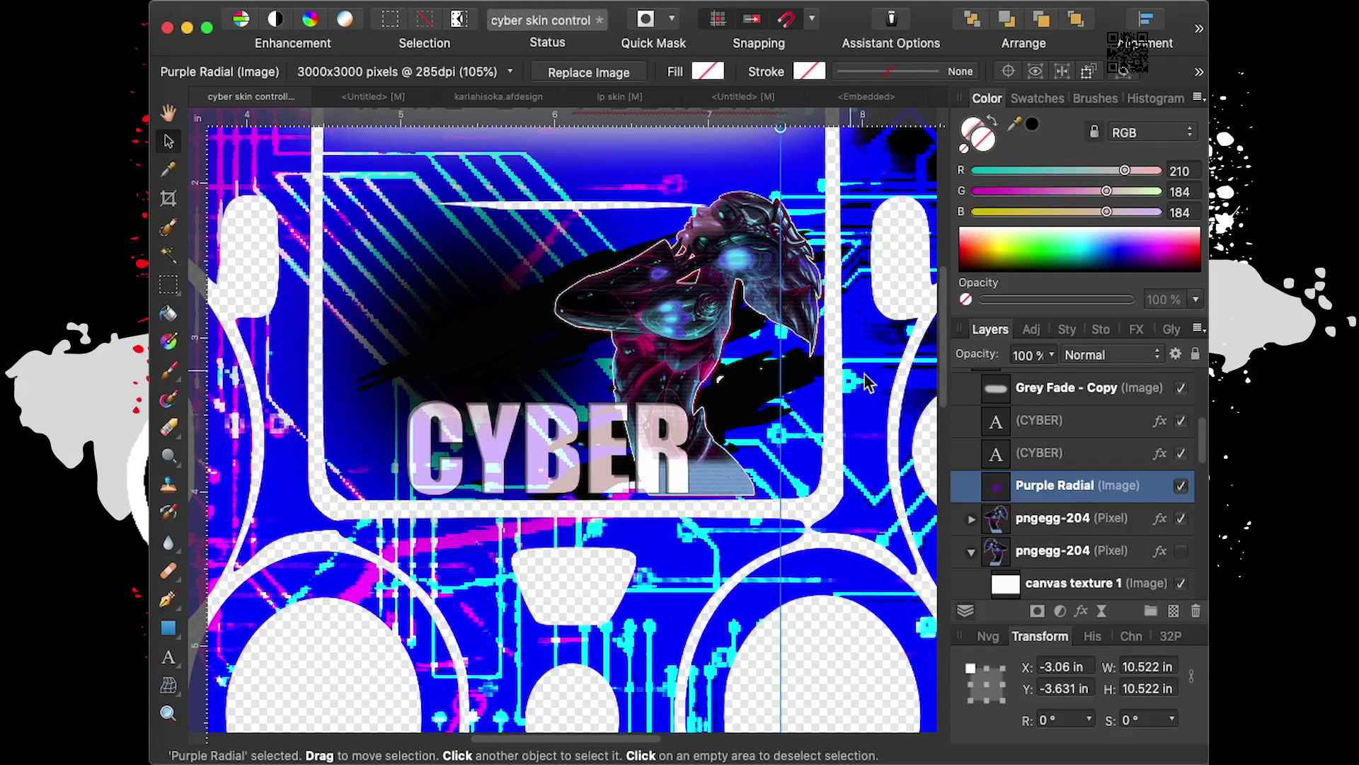
right_click(1008, 489)
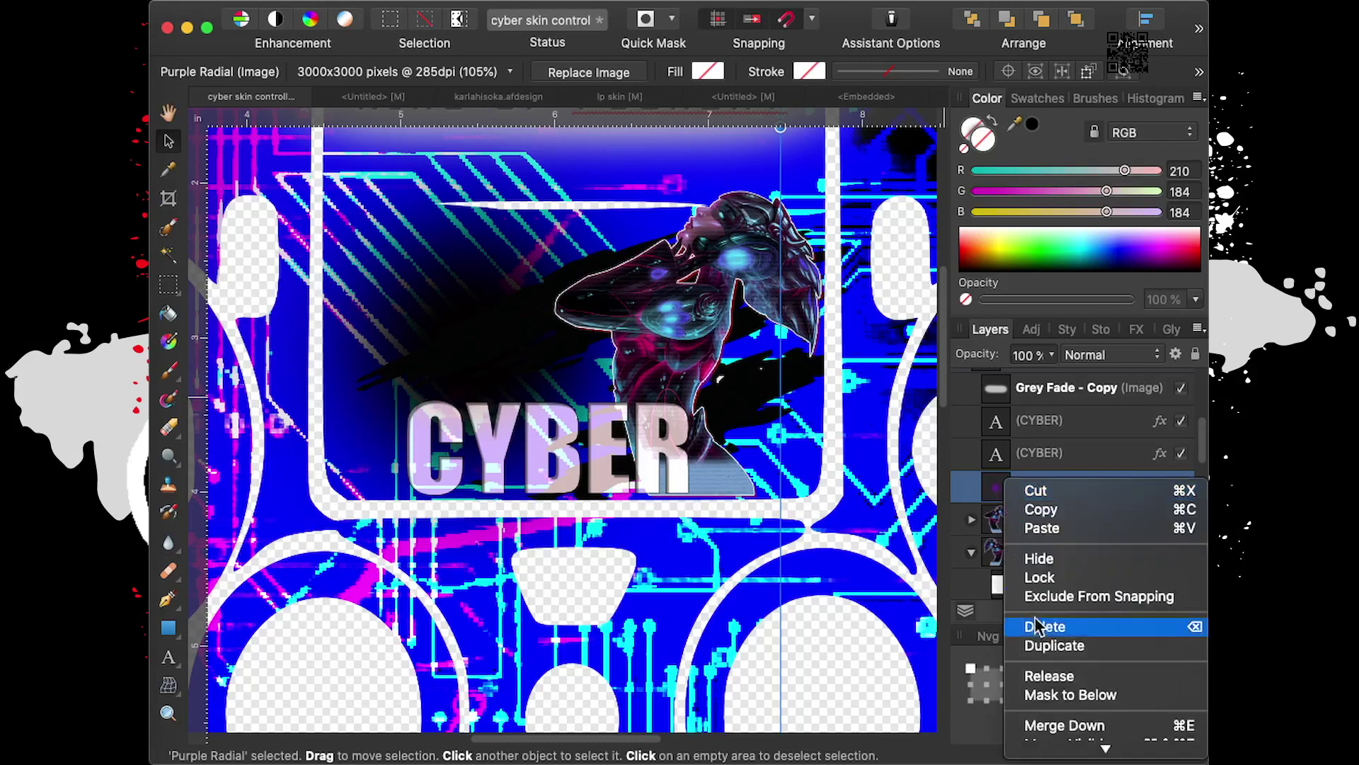
click(1031, 644)
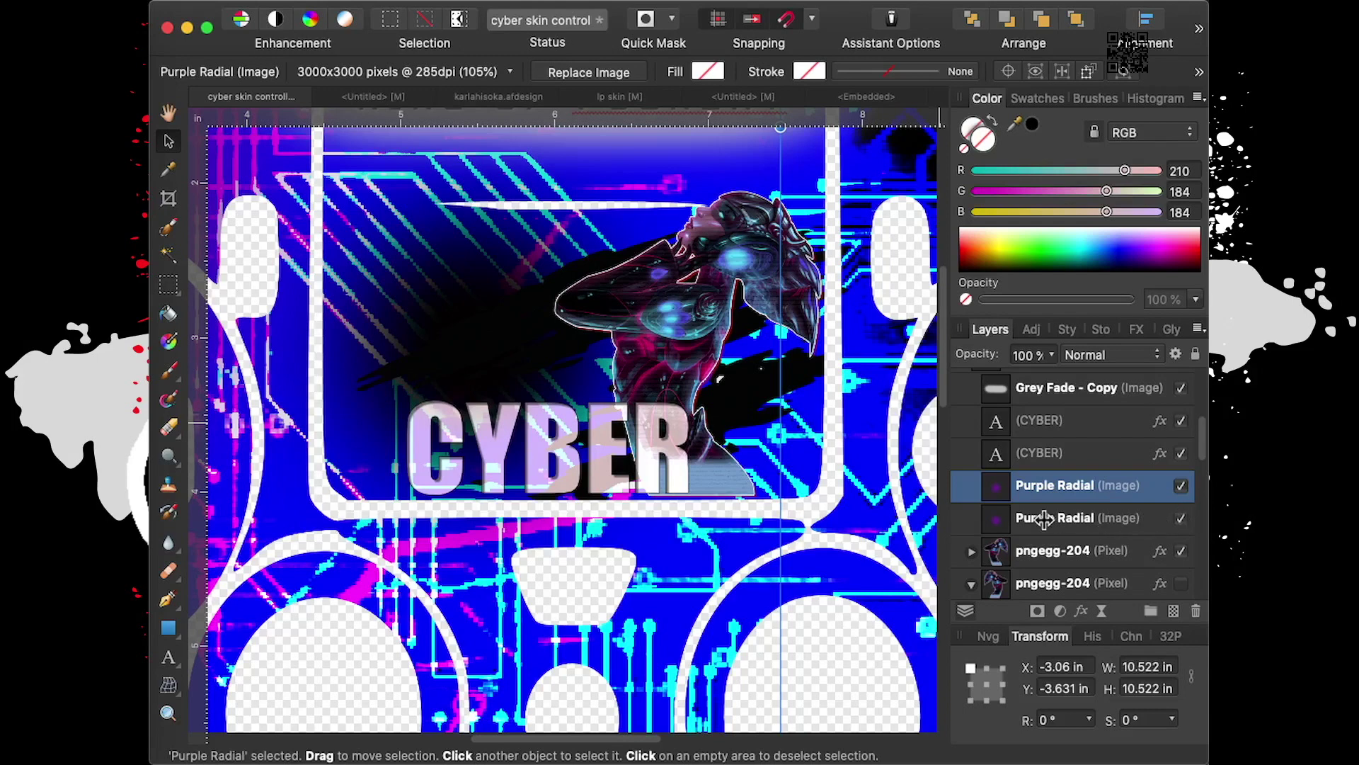
scroll(1023, 491, down, 1)
drag(1028, 473, 1026, 559)
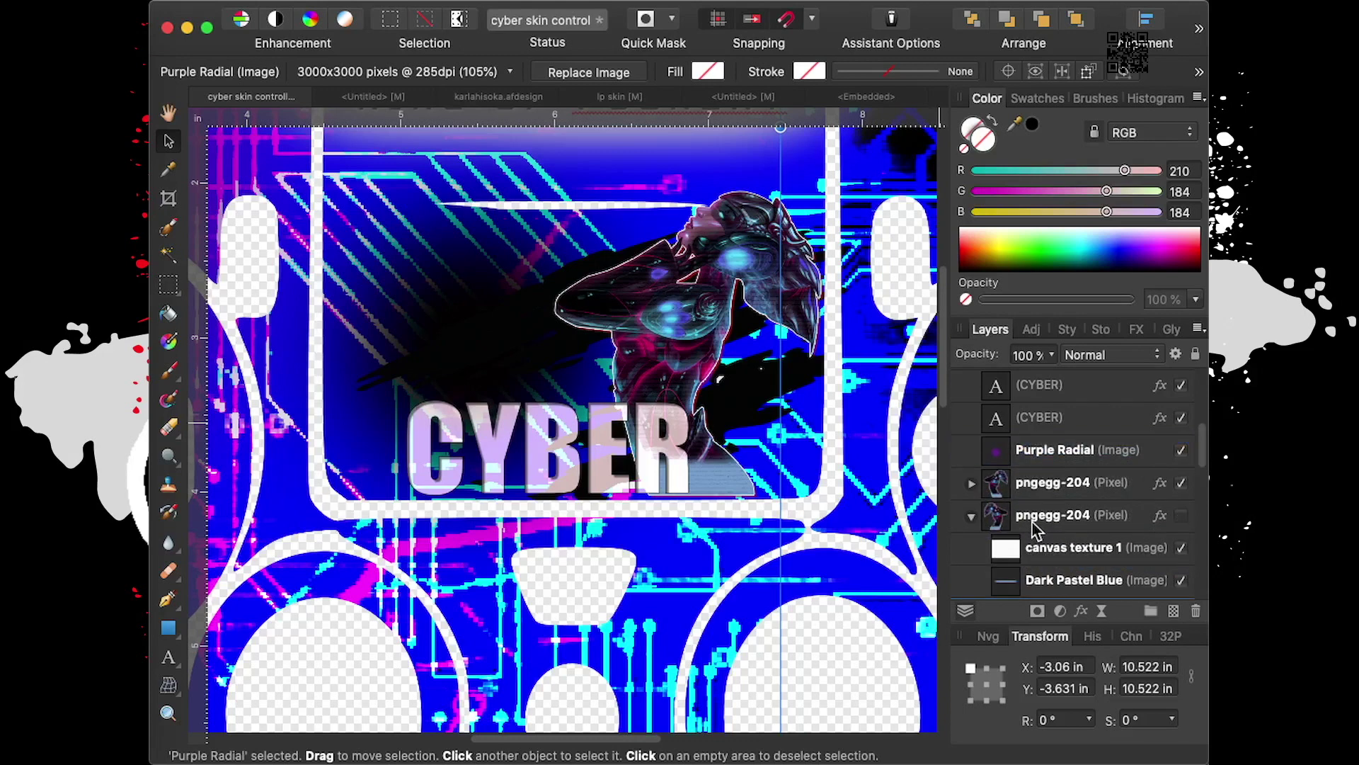
click(319, 0)
key(Escape)
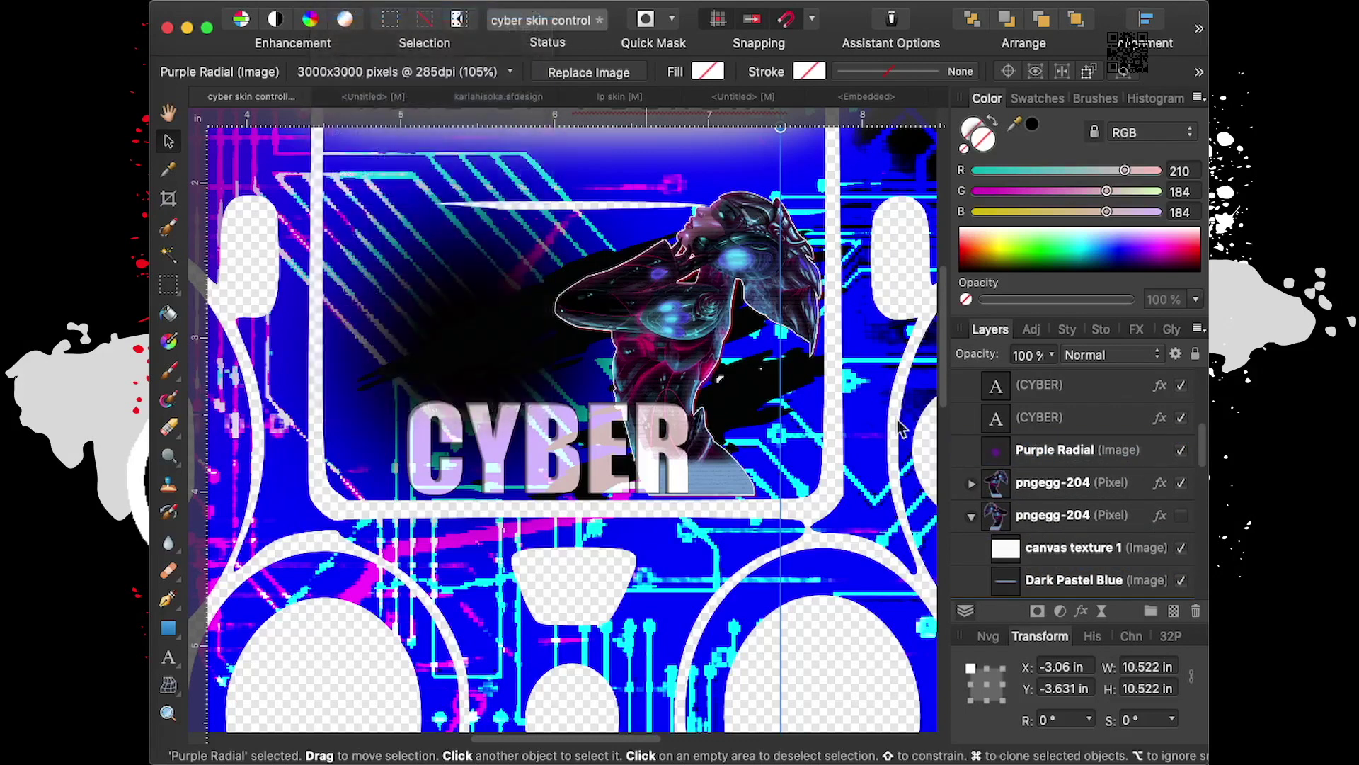
key(ctrl+j)
drag(996, 455, 974, 538)
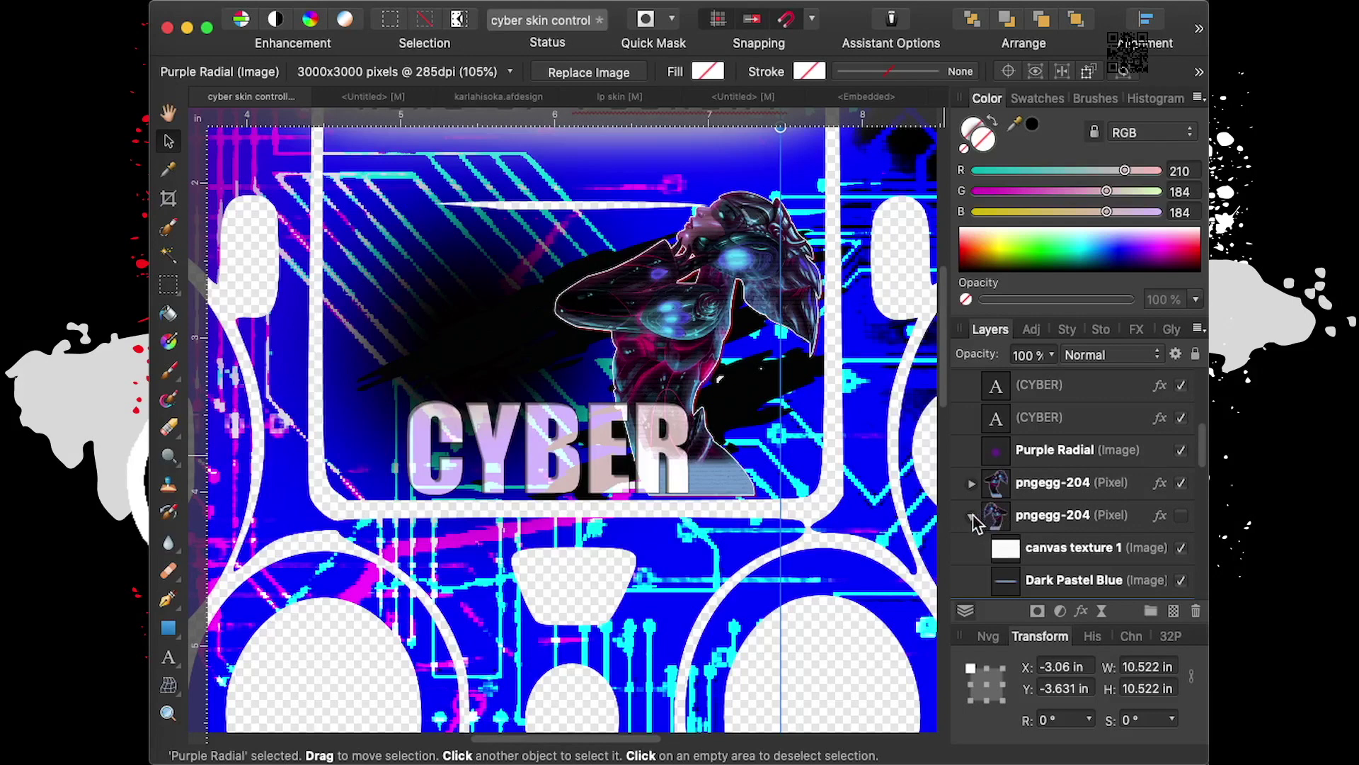
click(972, 514)
click(973, 516)
scroll(1044, 483, down, 2)
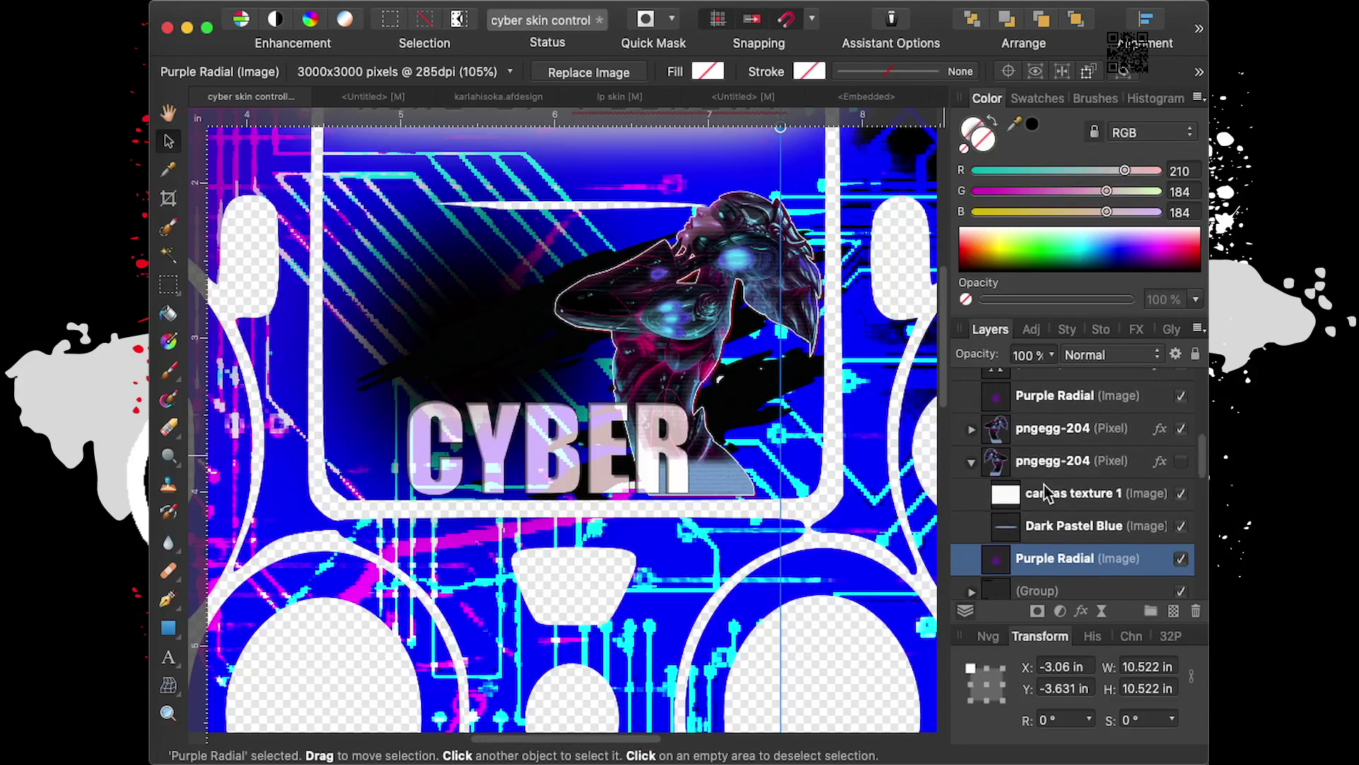
scroll(1045, 492, up, 1)
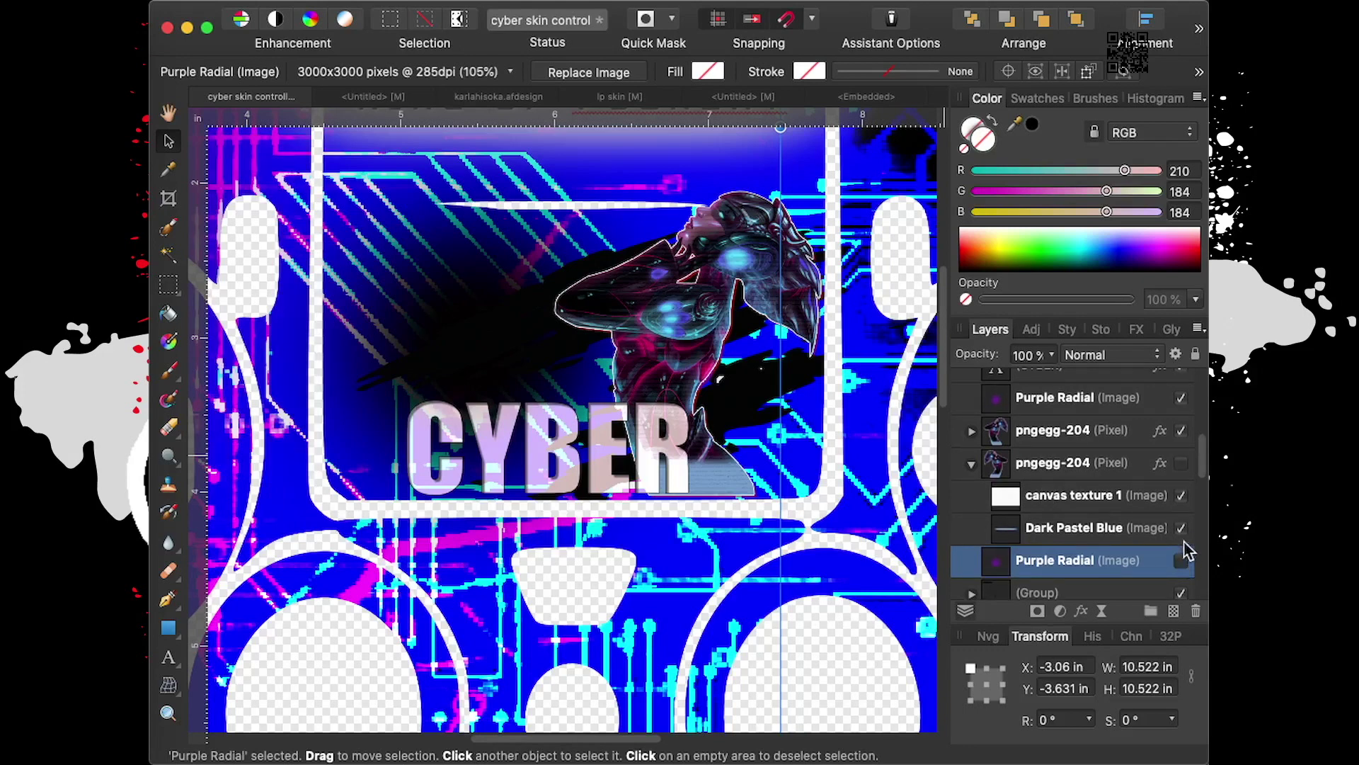
click(1109, 402)
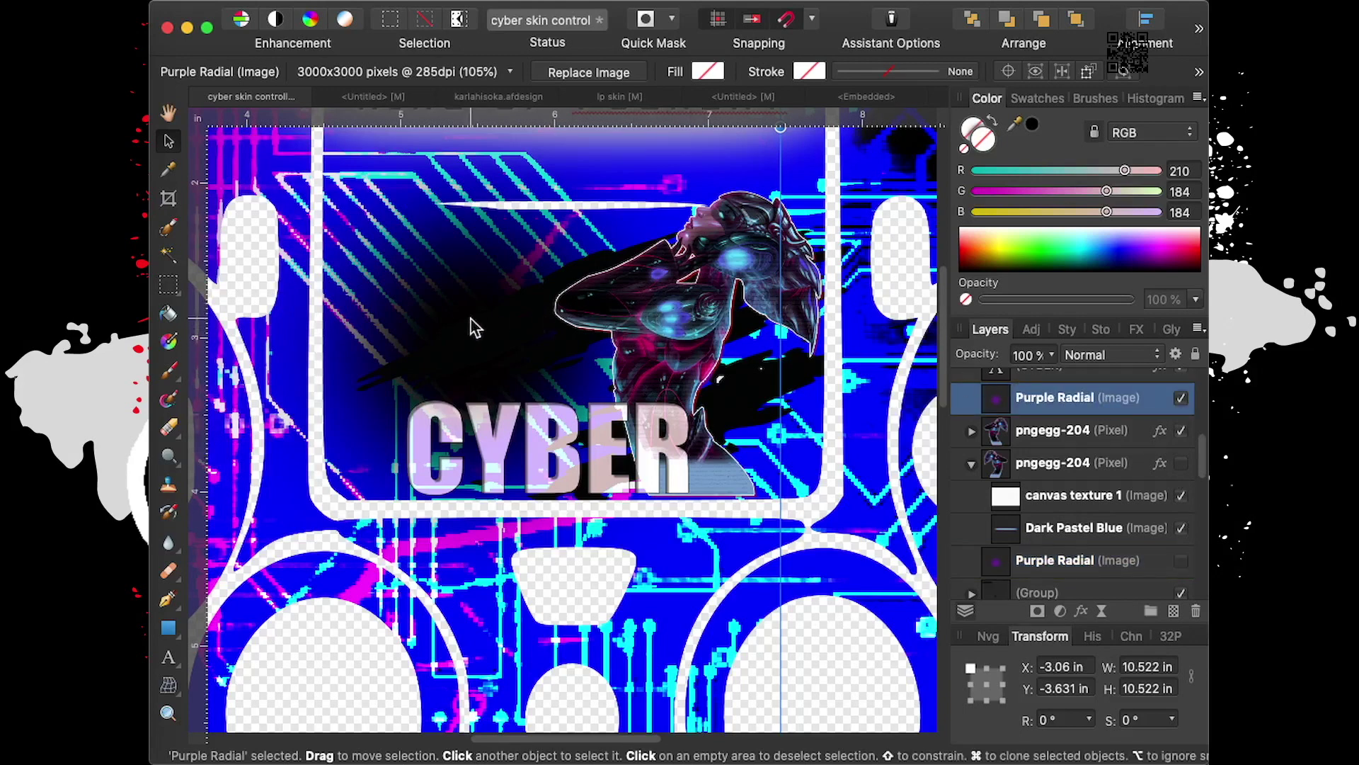
drag(463, 332, 513, 336)
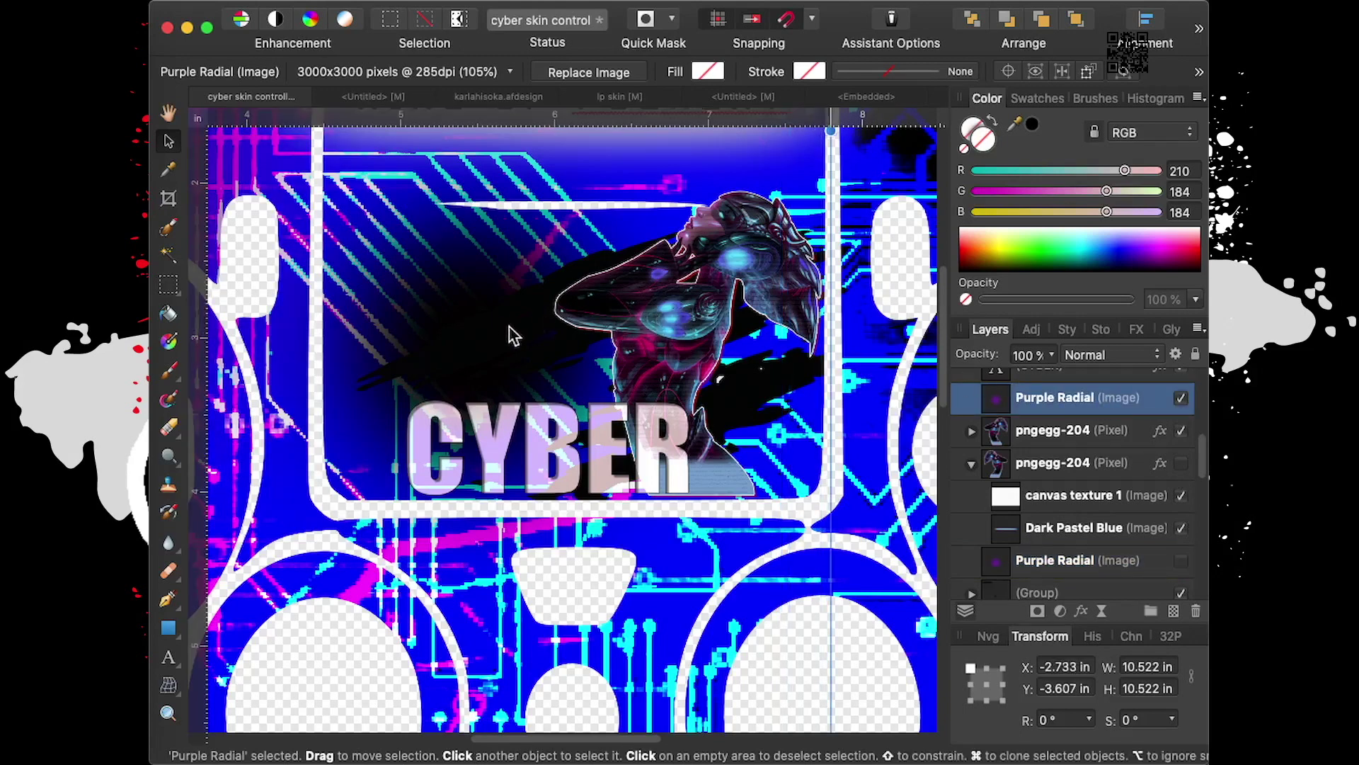
mouse_move(497, 96)
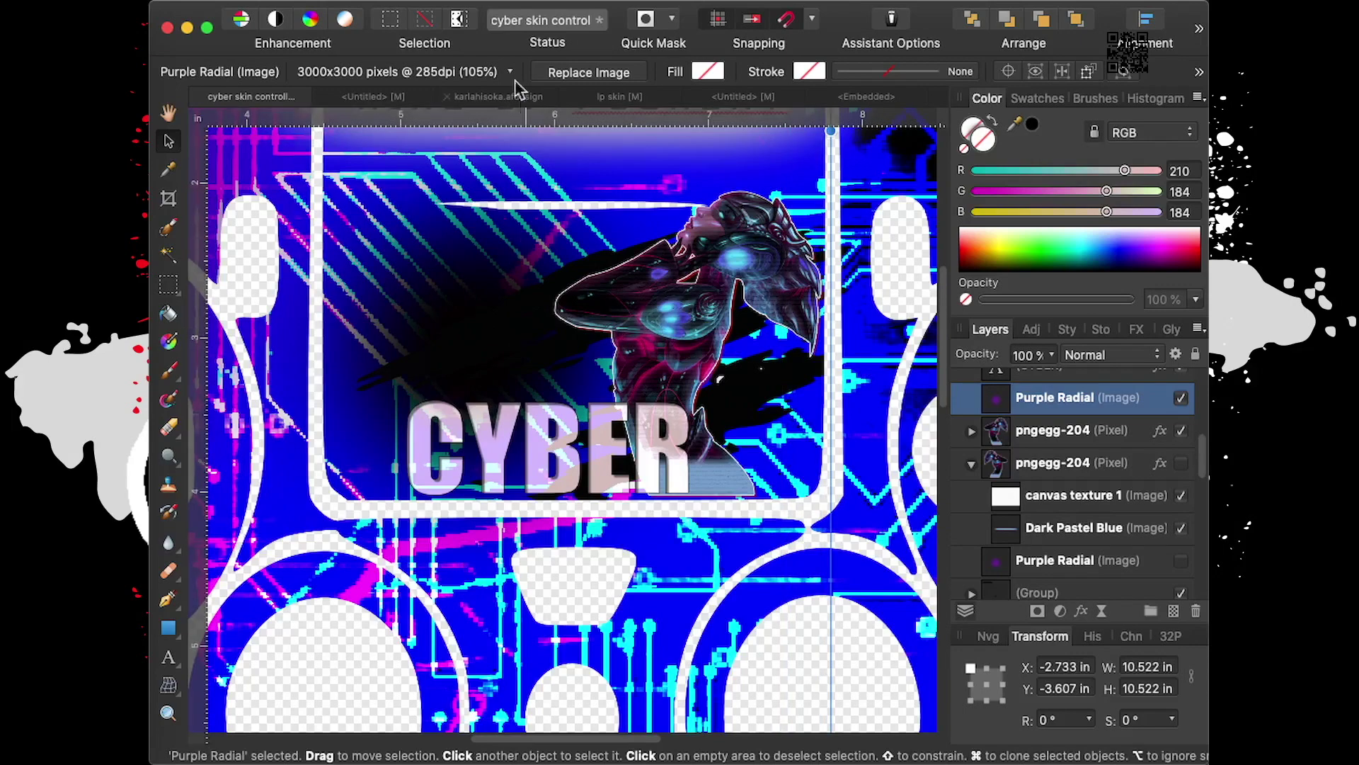
click(369, 8)
scroll(648, 279, down, 3)
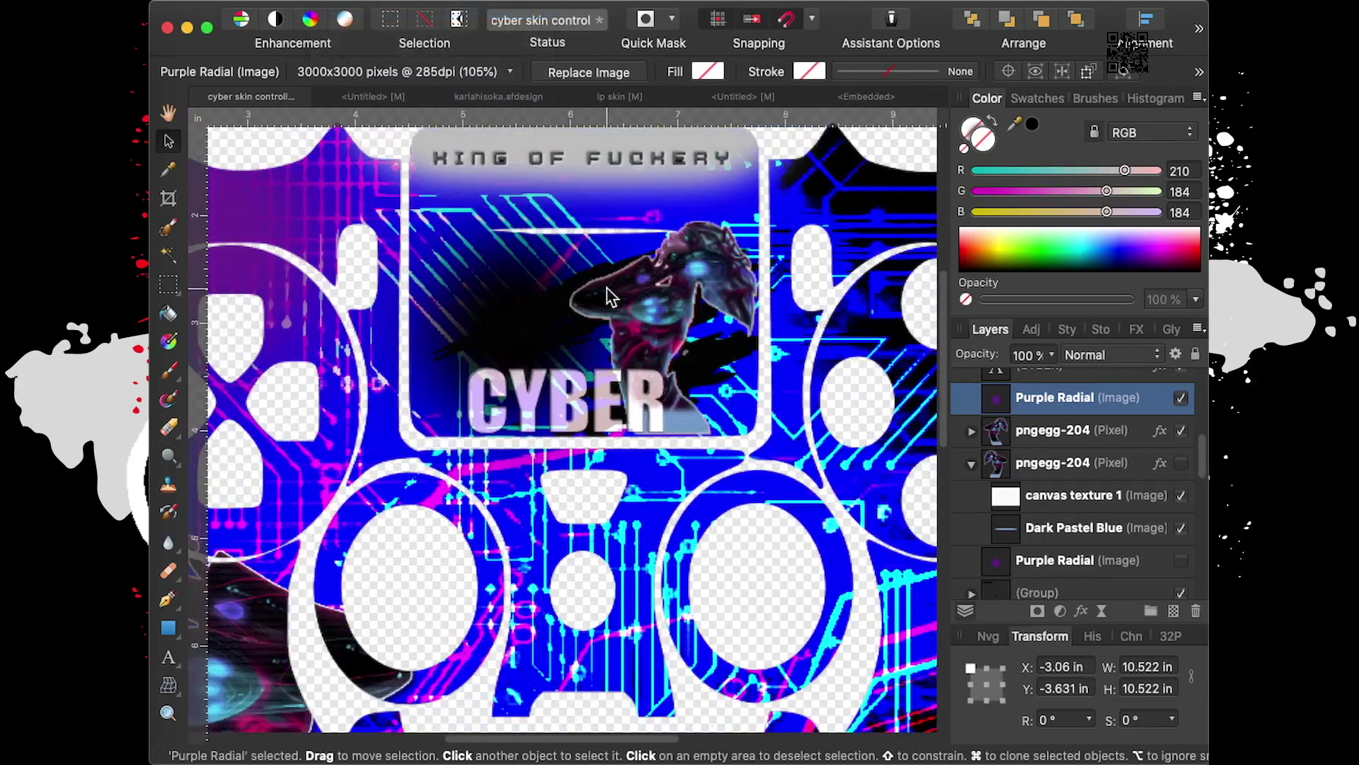
double_click(1064, 395)
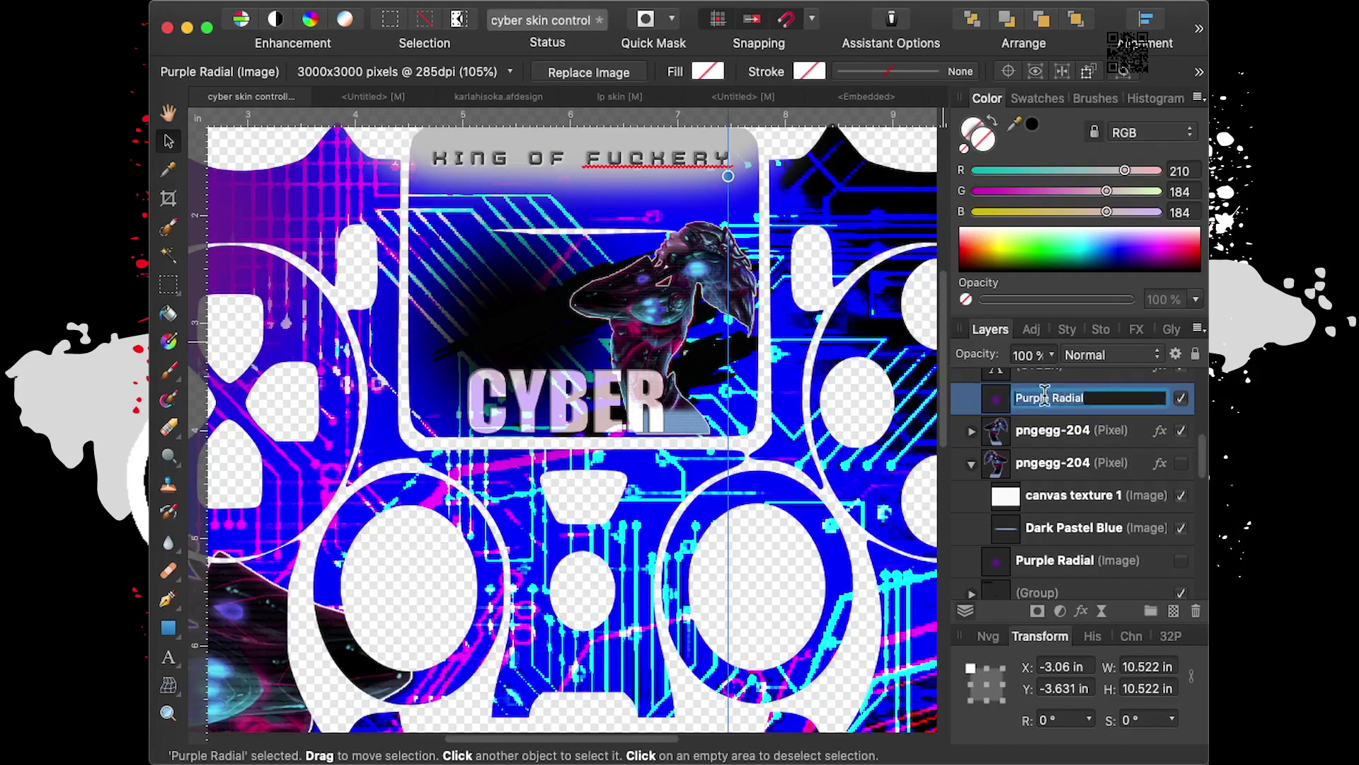
key(ctrl+alt+0)
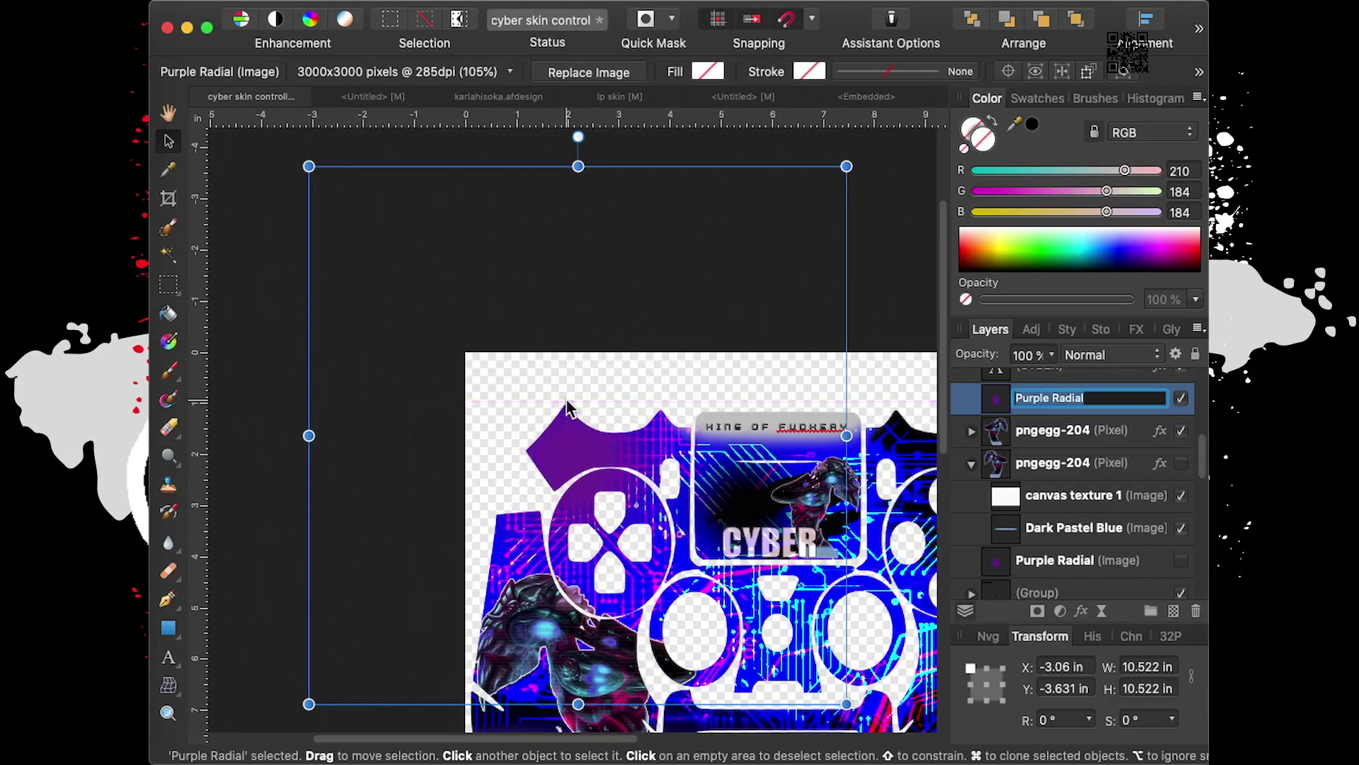
click(486, 0)
click(354, 10)
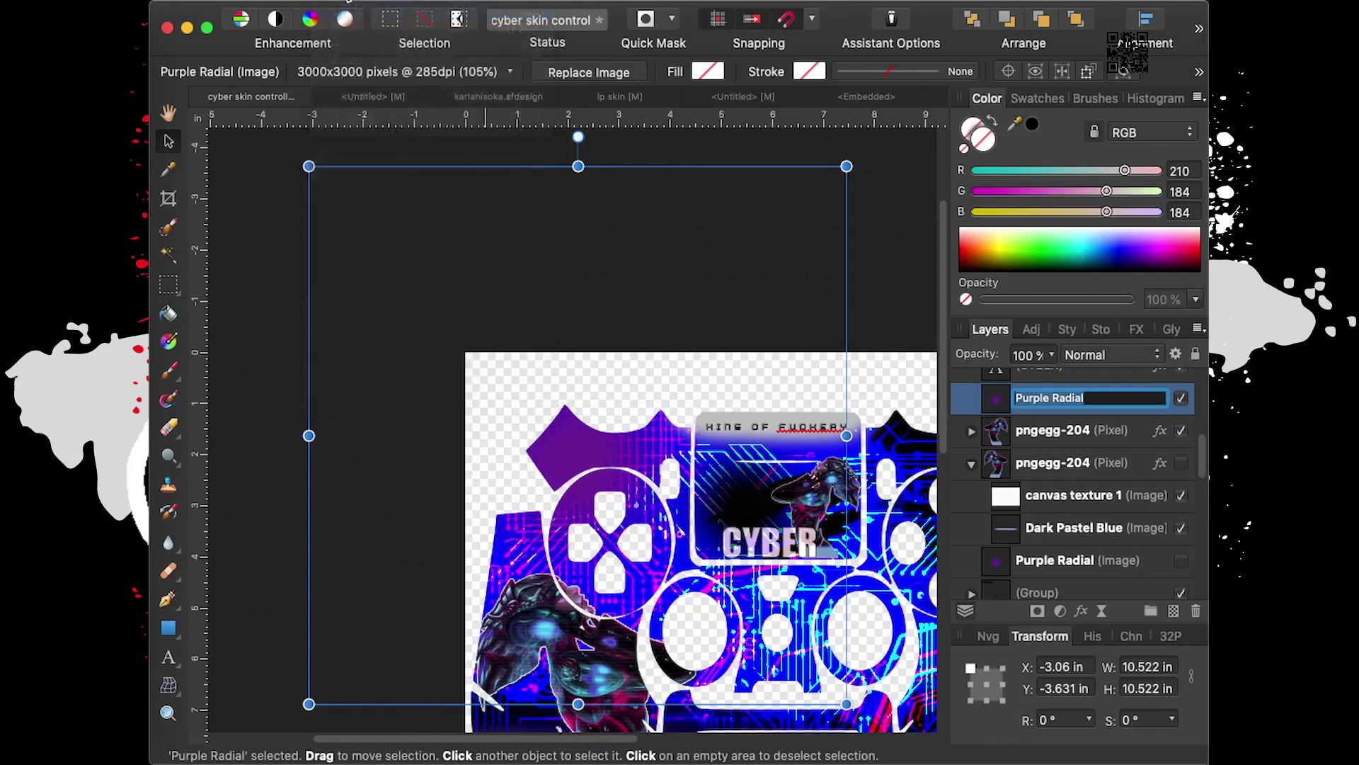
click(347, 14)
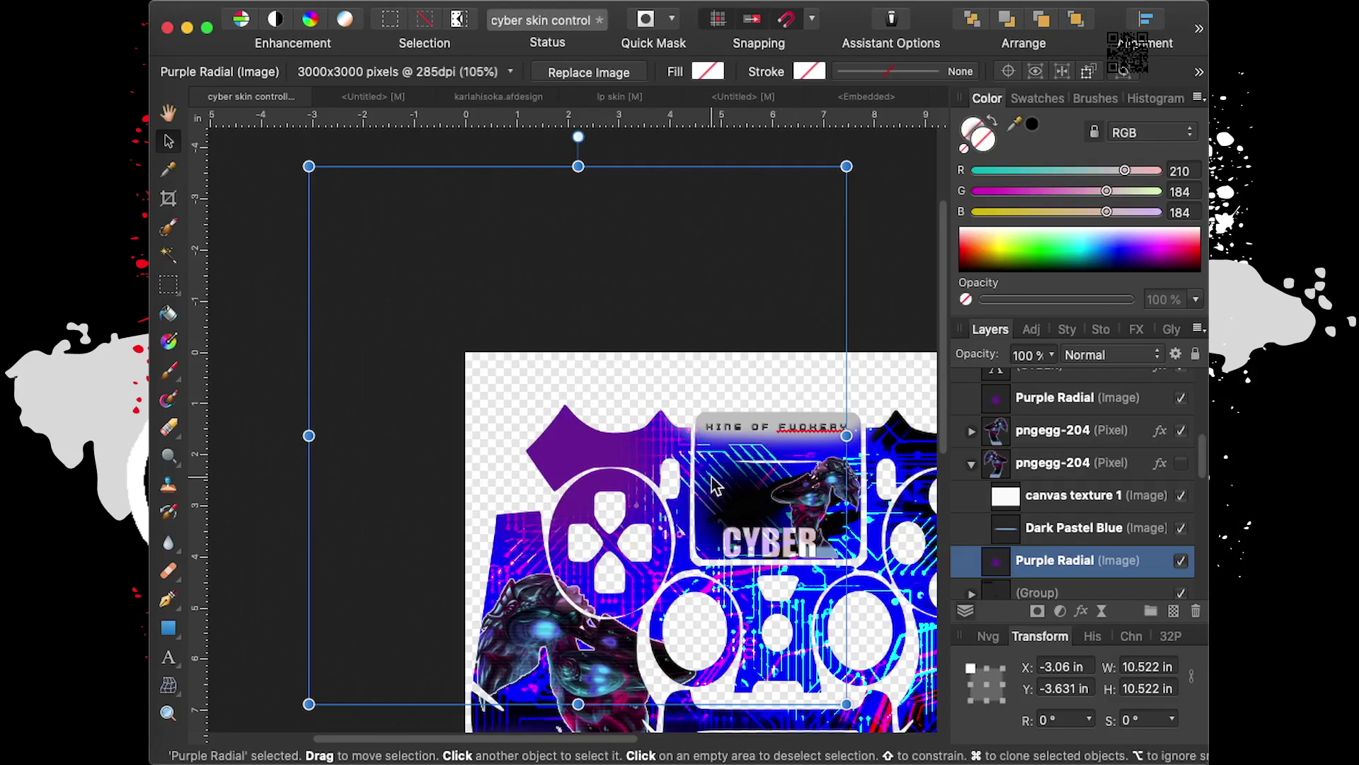
scroll(1040, 466, up, 2)
scroll(1044, 457, up, 1)
scroll(1048, 449, up, 3)
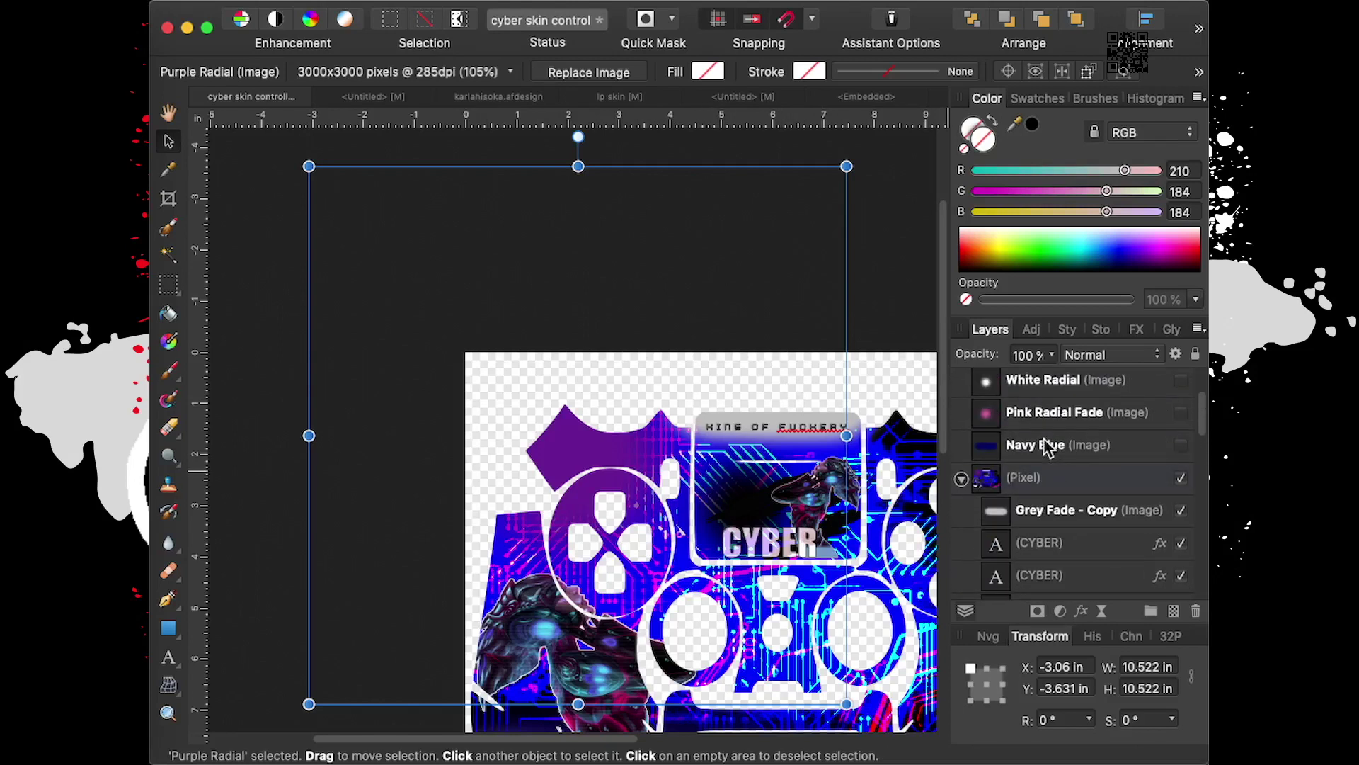
scroll(1045, 450, down, 5)
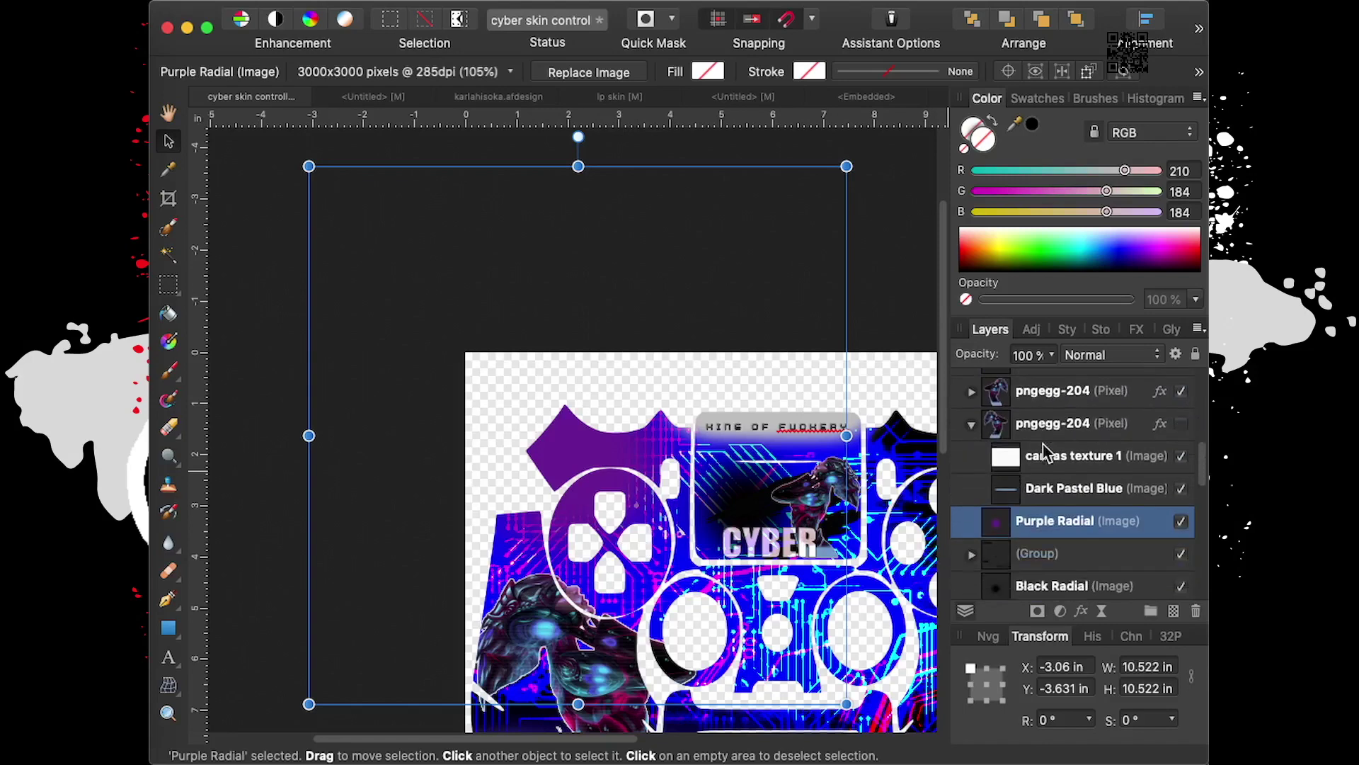
scroll(1045, 451, down, 1)
click(1061, 570)
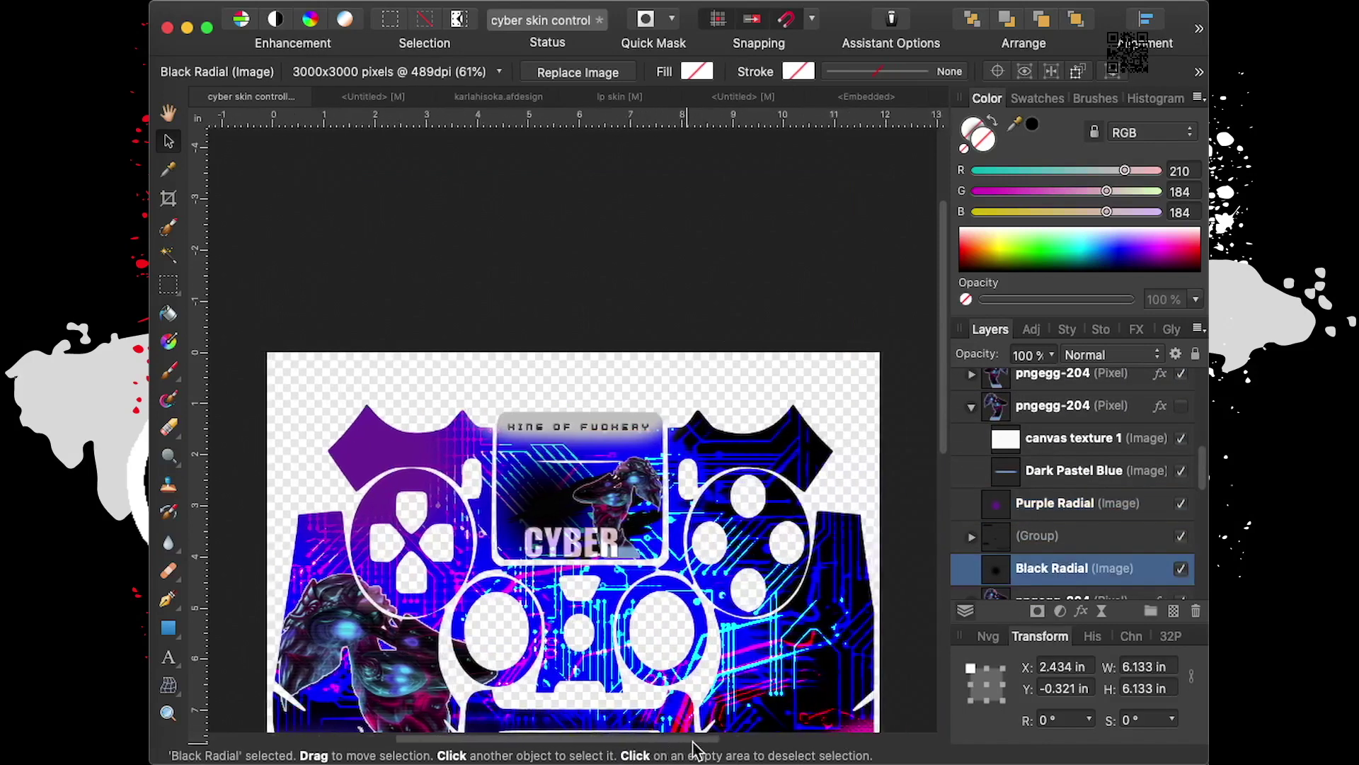
Duplicate the Black Radial layer and hide the original shading
drag(606, 740, 705, 740)
scroll(609, 492, up, 3)
scroll(609, 492, up, 3)
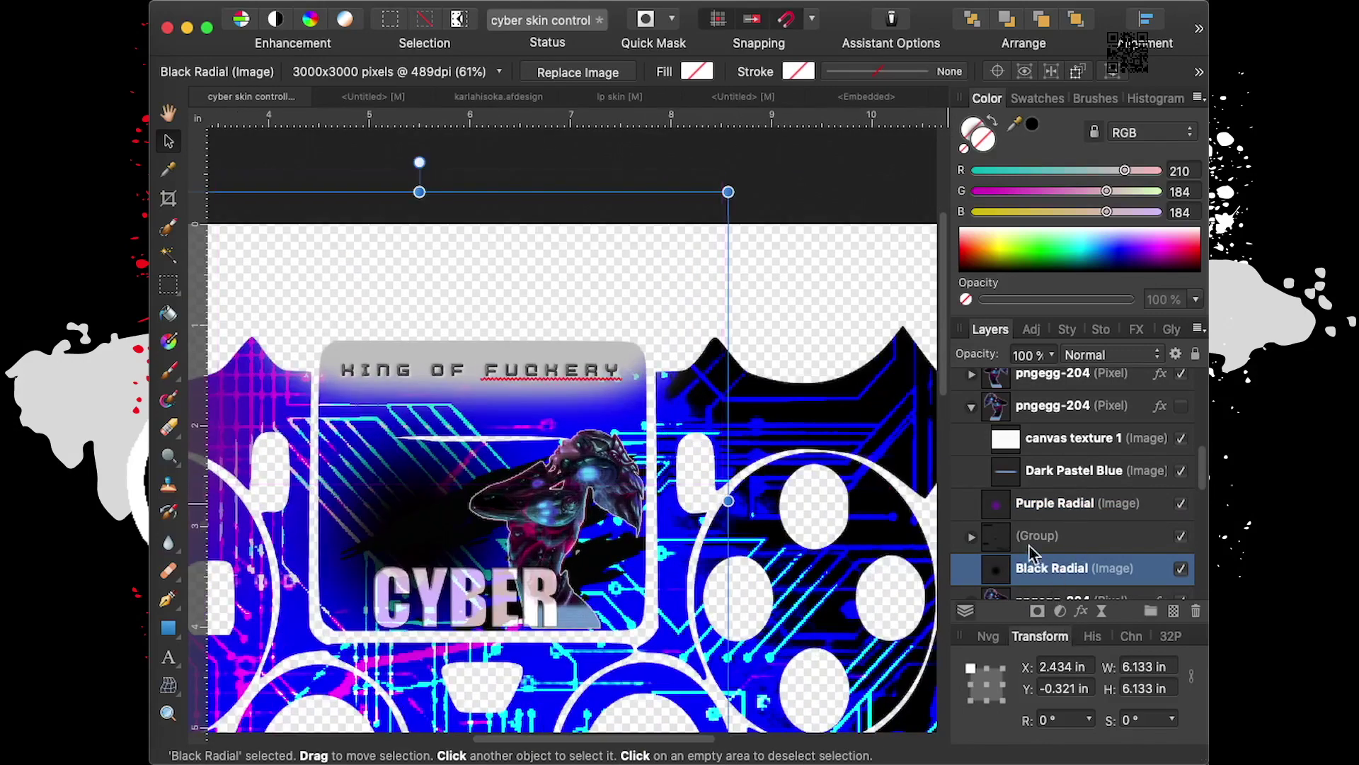
right_click(998, 580)
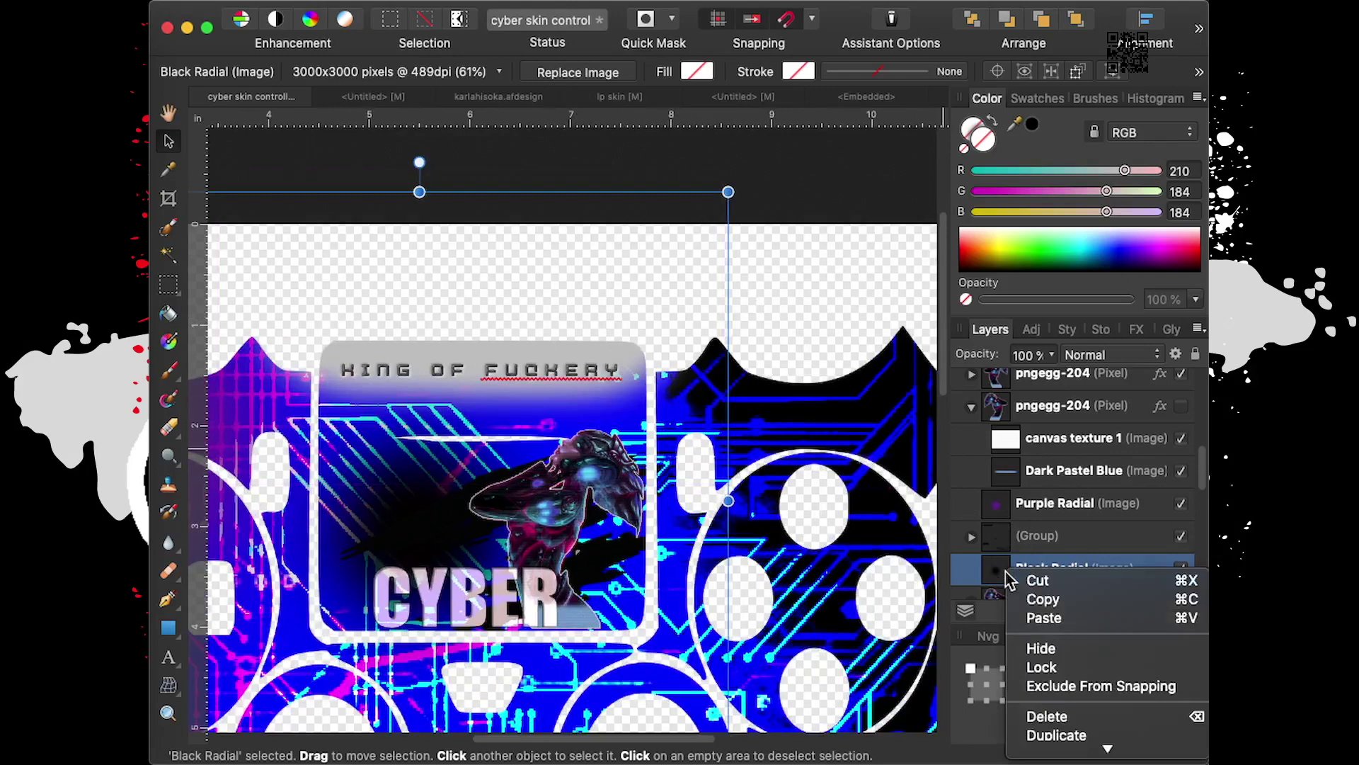
click(1039, 735)
scroll(1076, 496, down, 1)
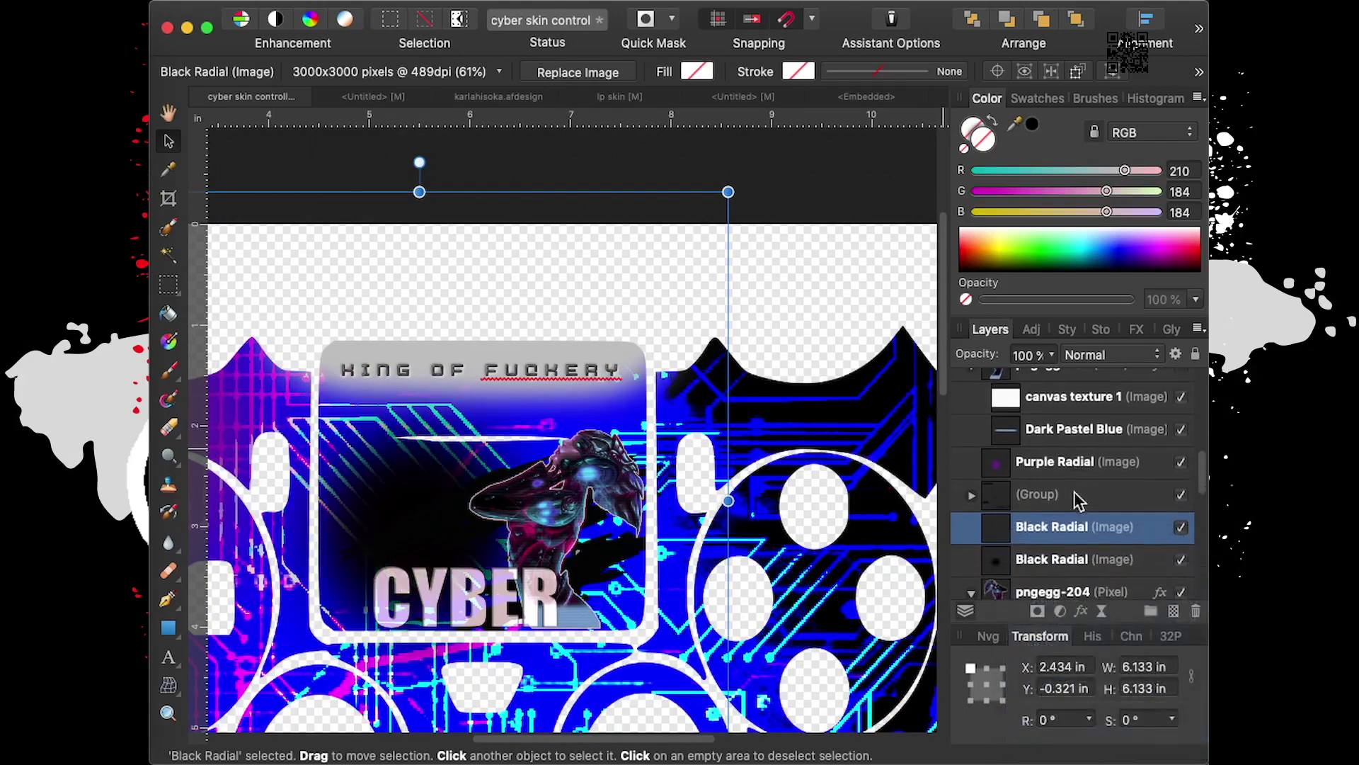
click(1181, 560)
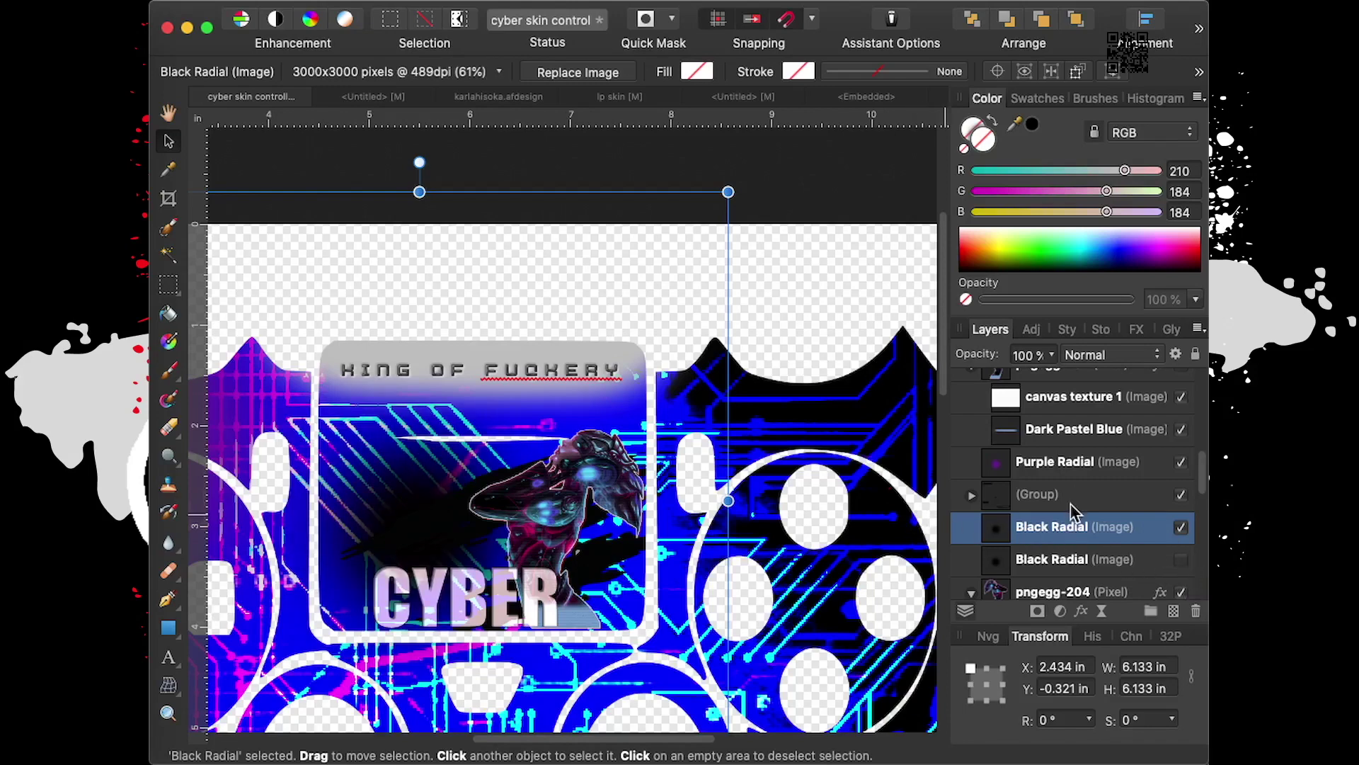
Shift the Black Radial copy right and slightly down, then select the CYBER text
drag(418, 528, 543, 532)
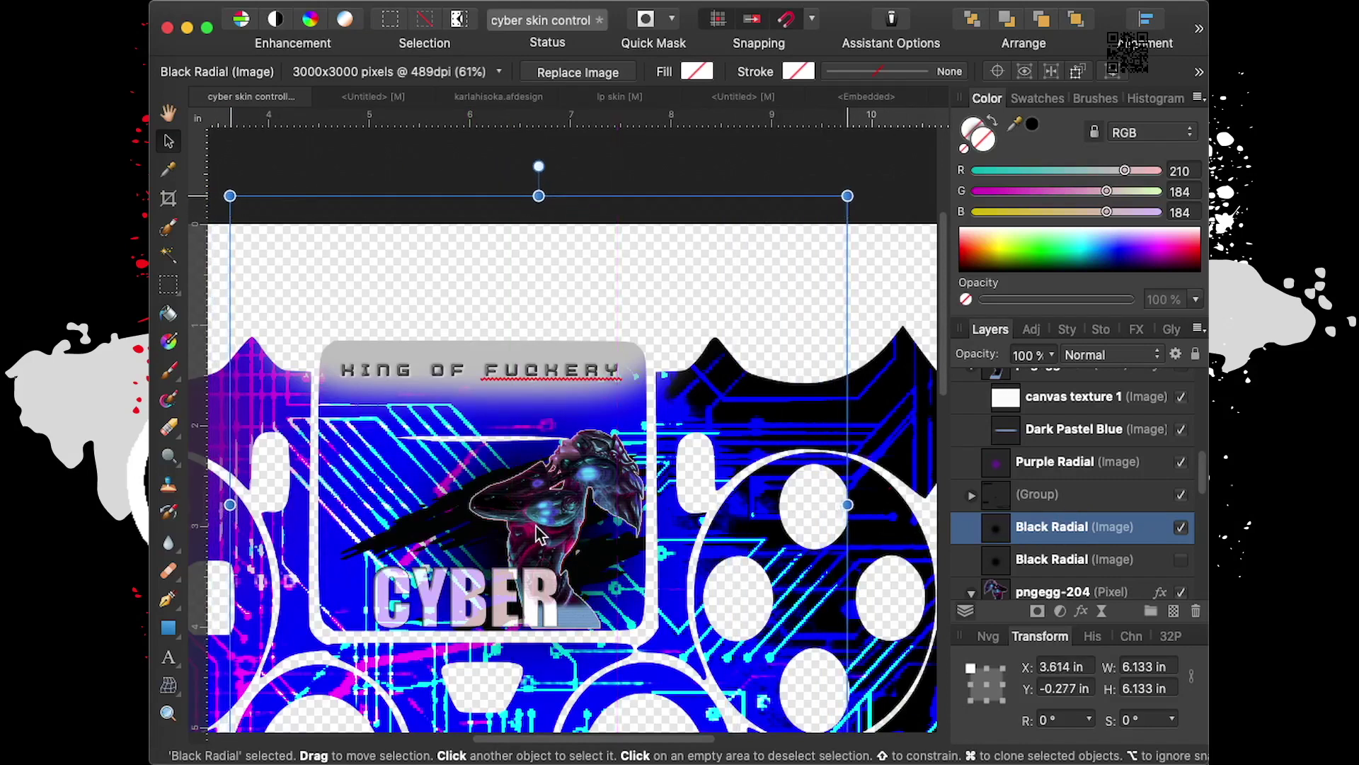
drag(543, 532, 544, 534)
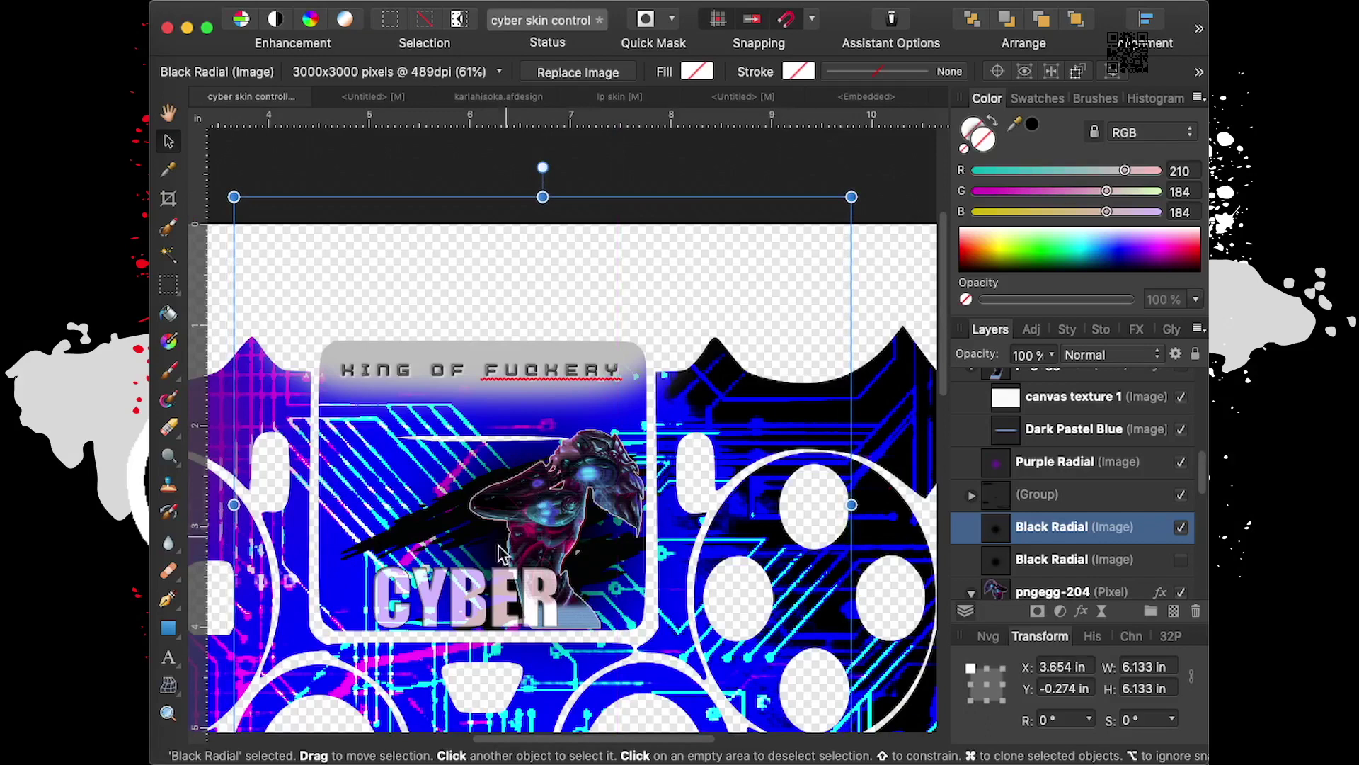
click(474, 587)
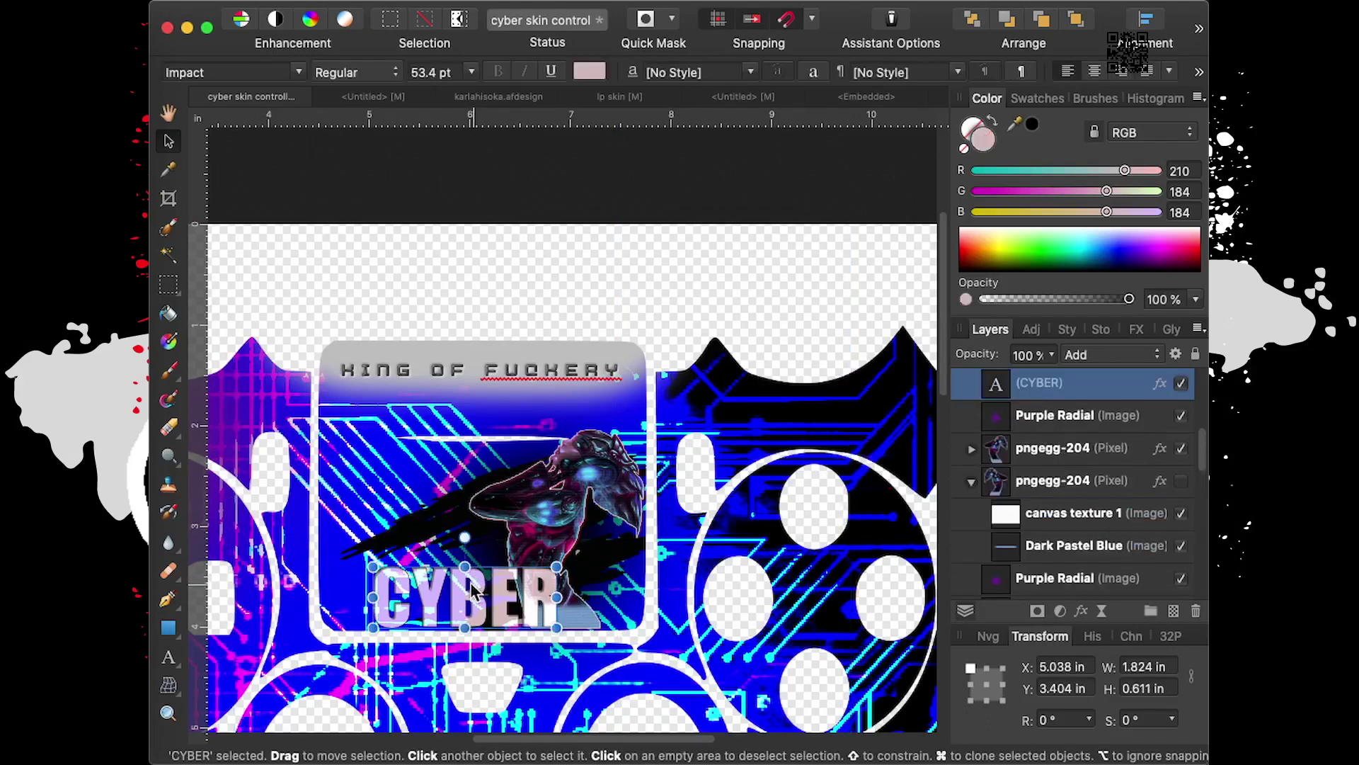
Nudge the CYBER text up and left, then select the Purple Radial glow layer
drag(473, 591, 468, 588)
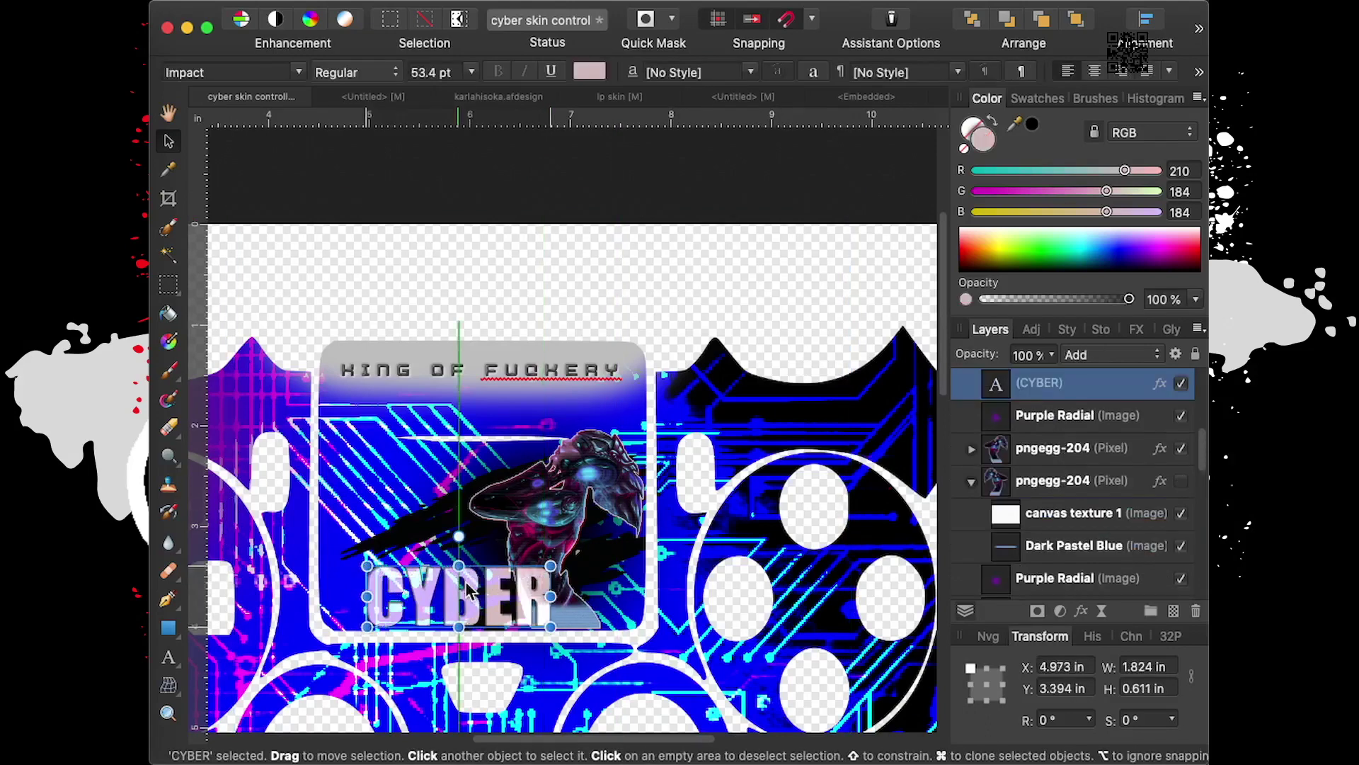
drag(466, 590, 459, 590)
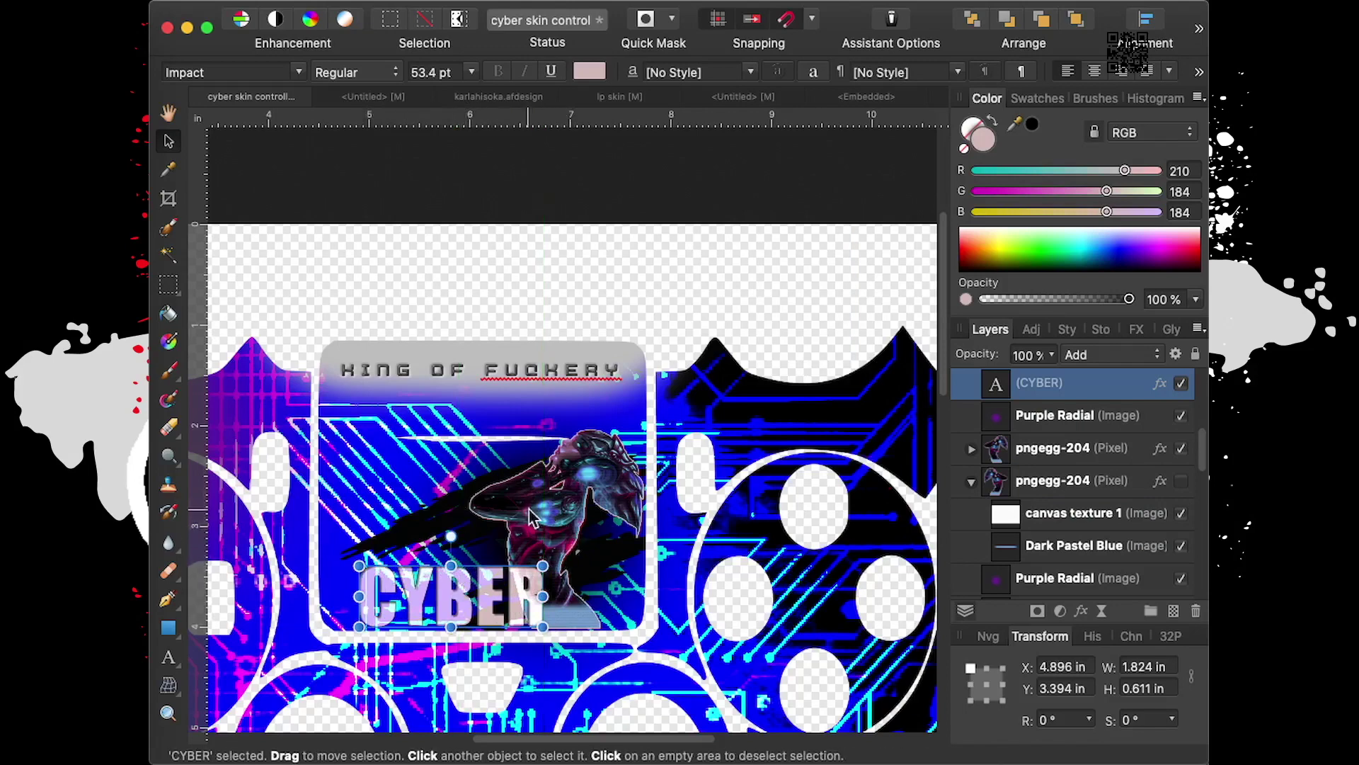
click(570, 518)
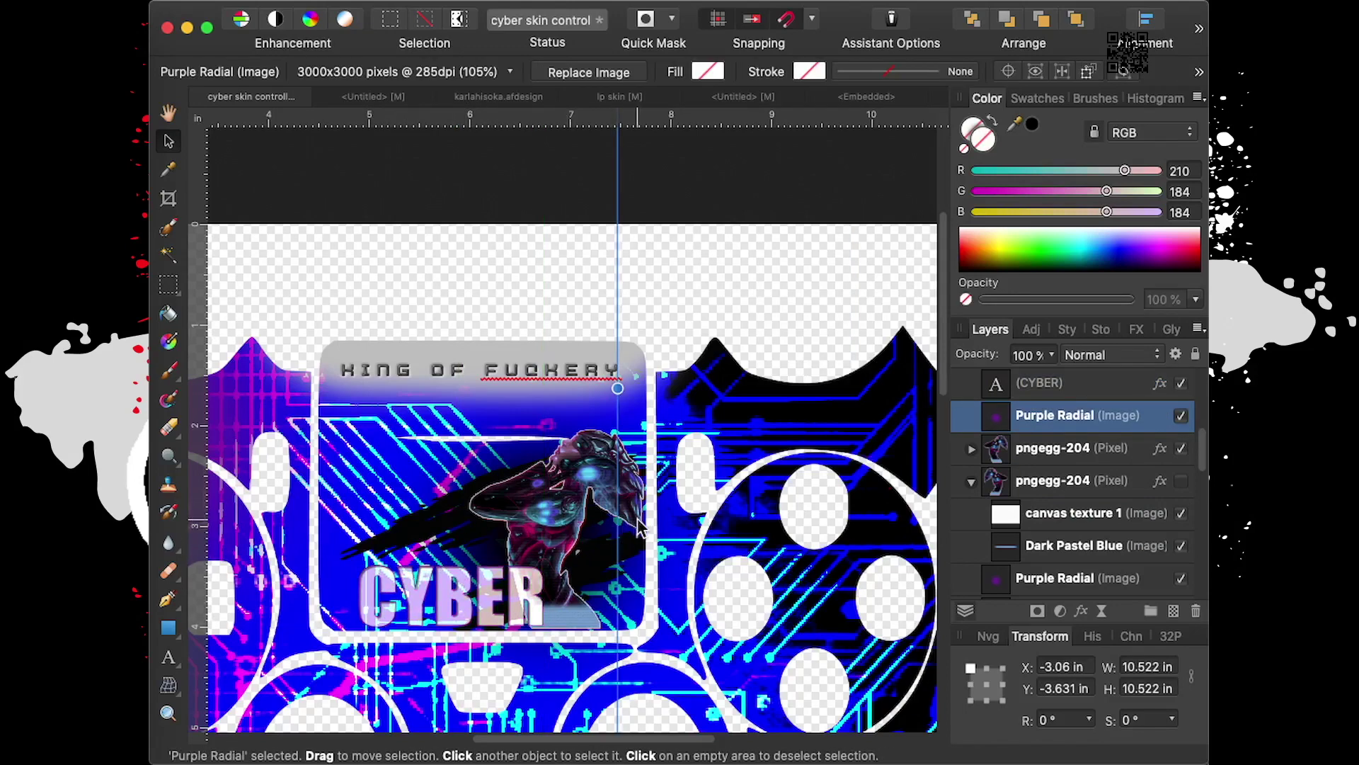
scroll(639, 524, down, 2)
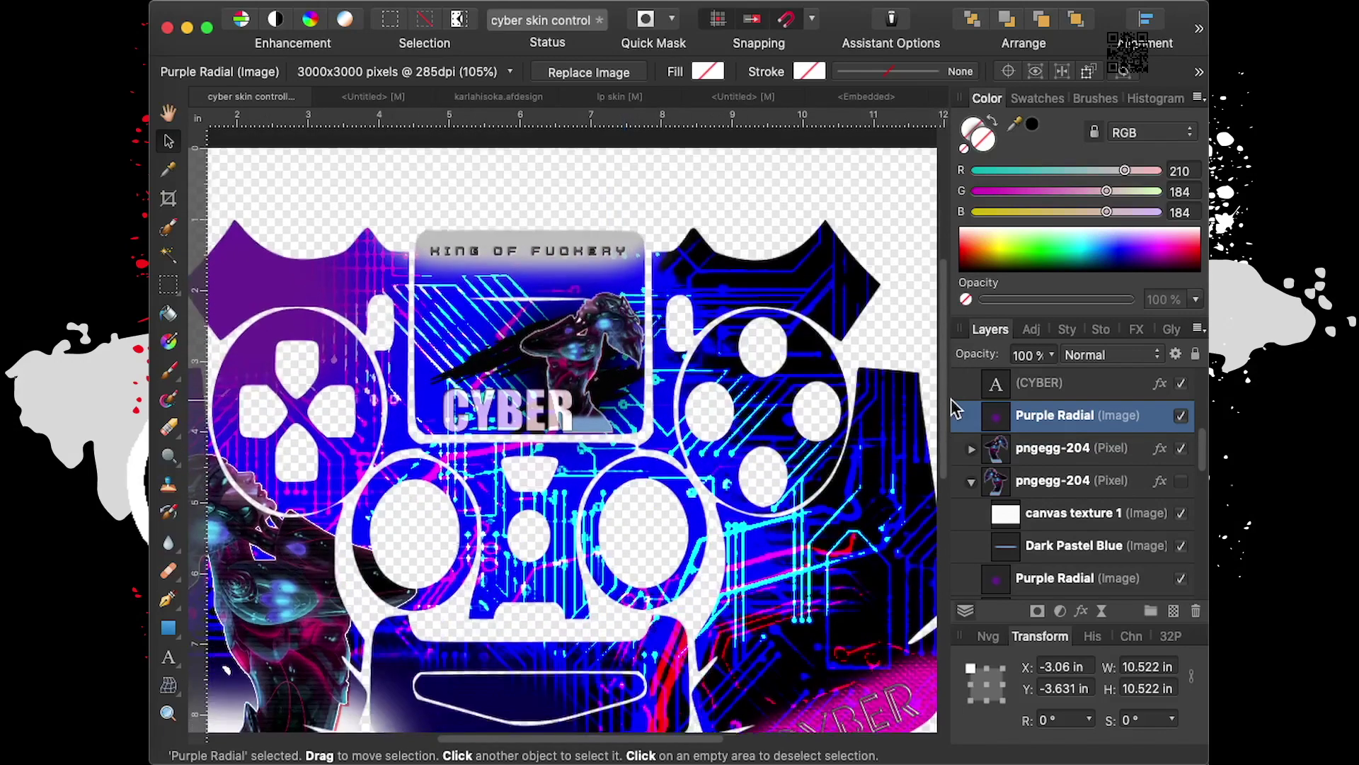
drag(942, 357, 956, 429)
scroll(632, 268, up, 2)
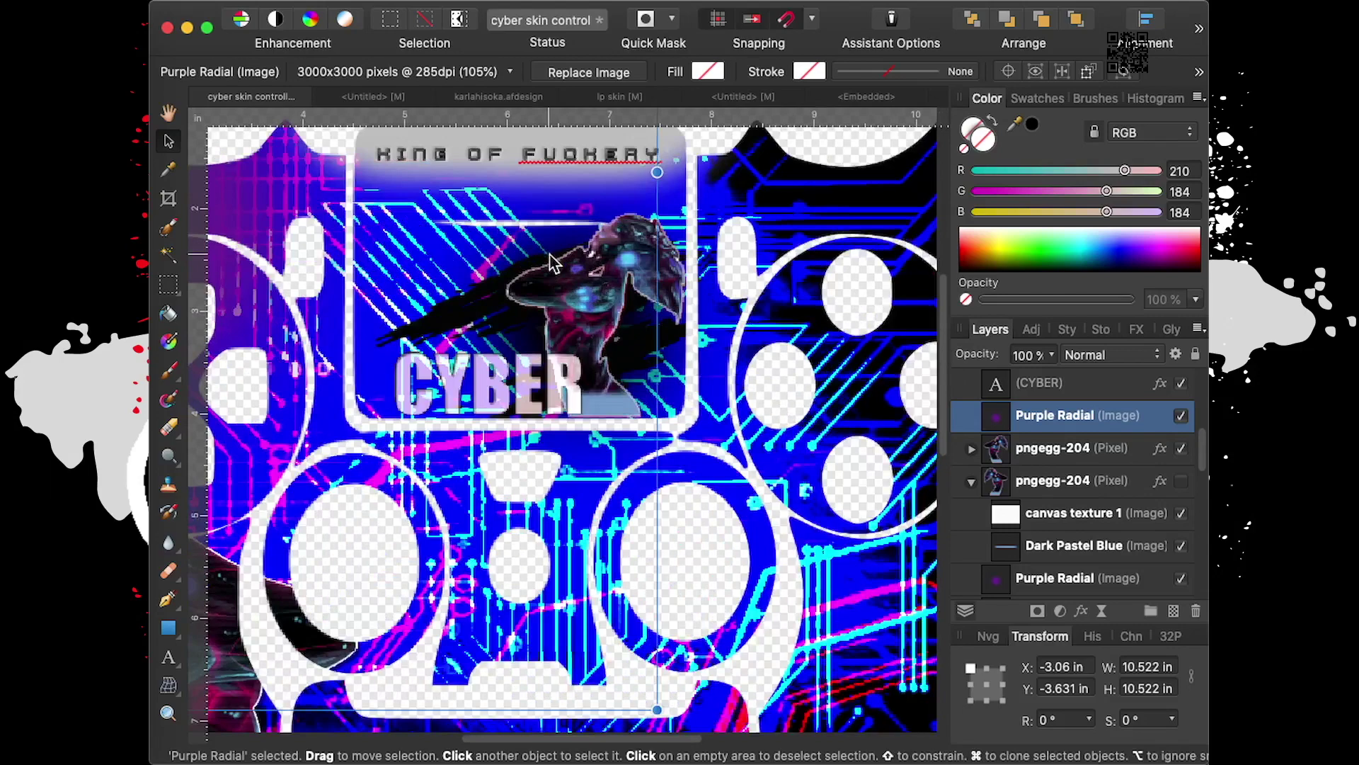
scroll(632, 268, up, 2)
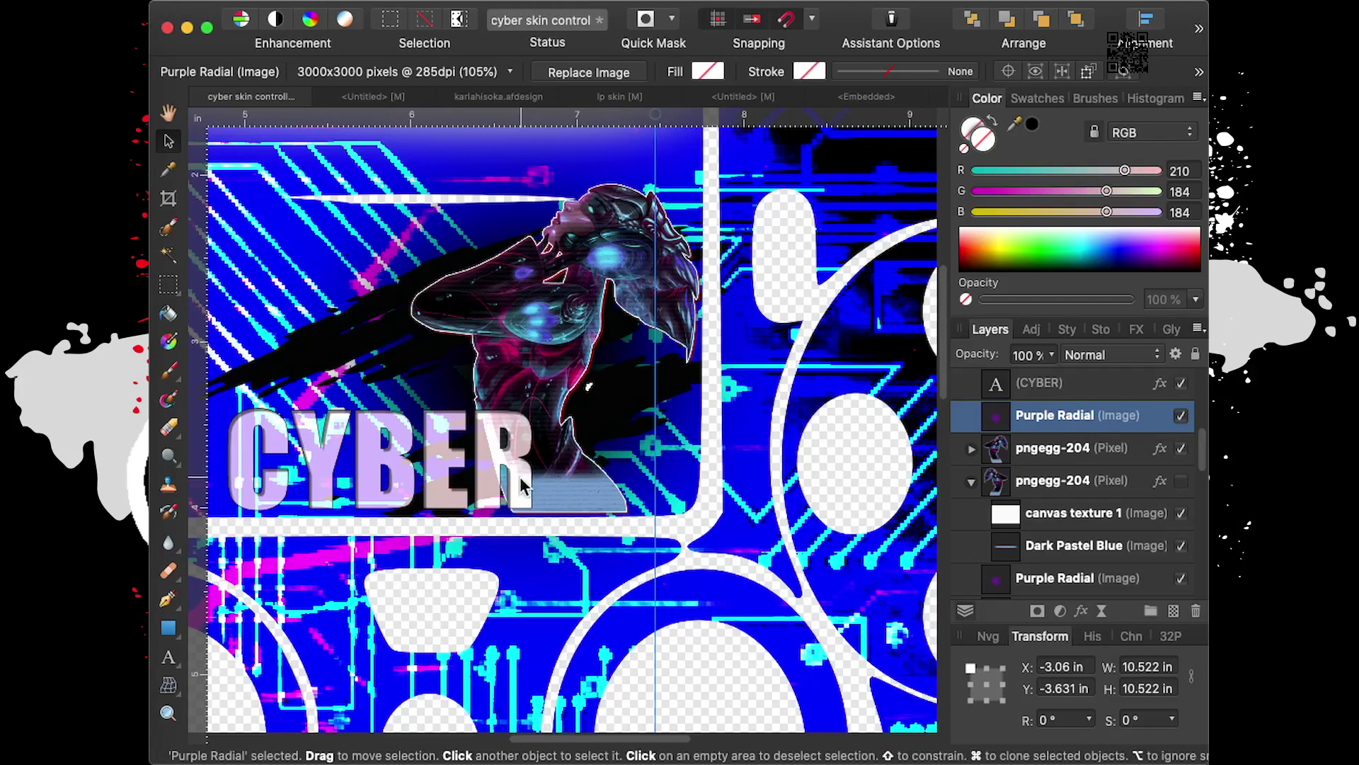
Move the CYBER text left against the panel edge and lower it slightly
click(520, 486)
drag(508, 487, 465, 484)
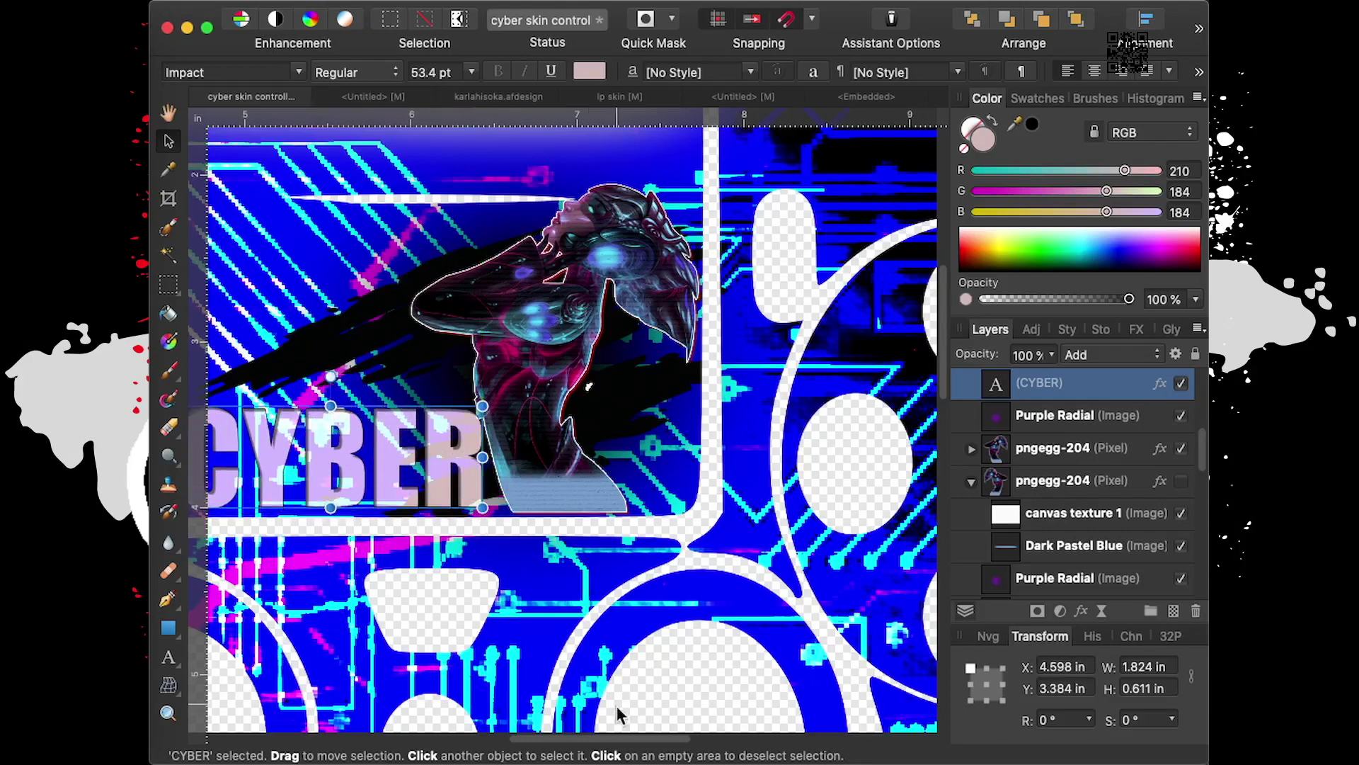
drag(599, 738, 554, 739)
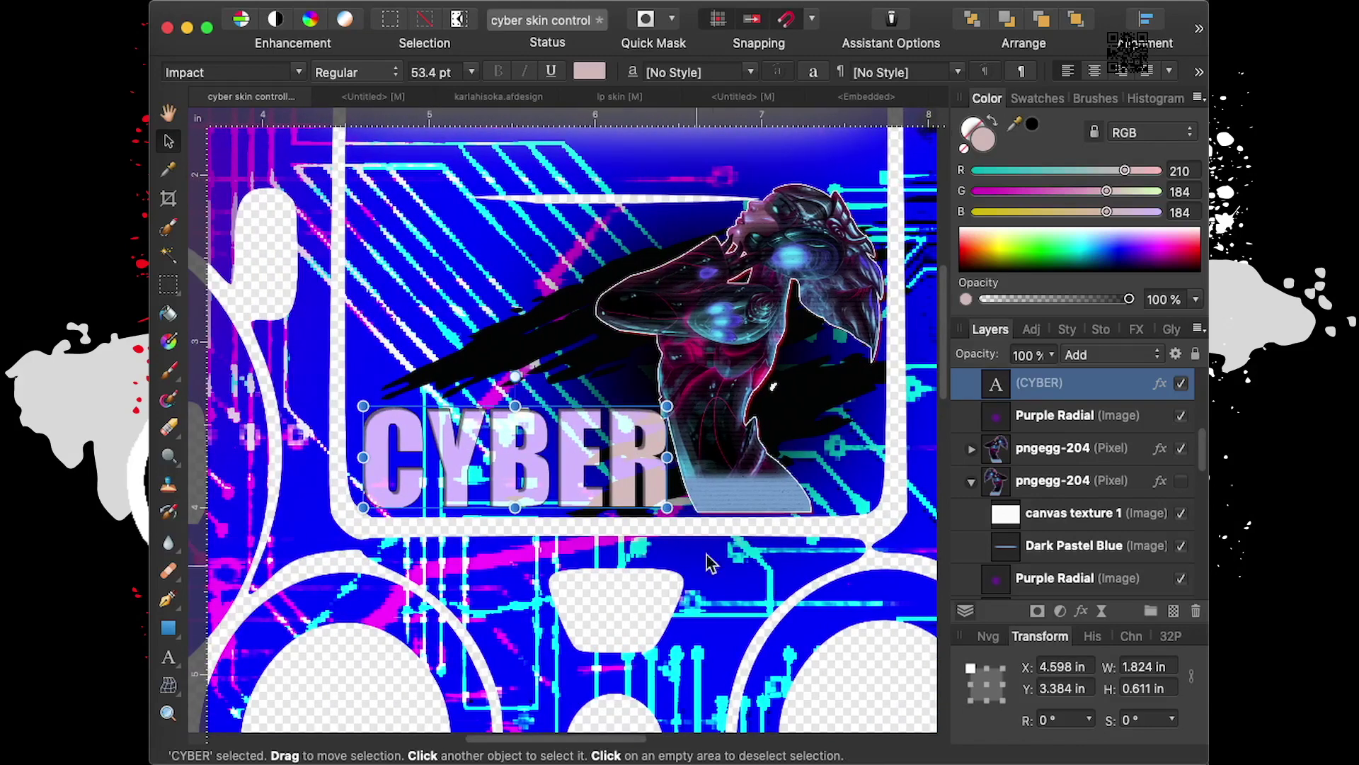
drag(643, 467, 651, 472)
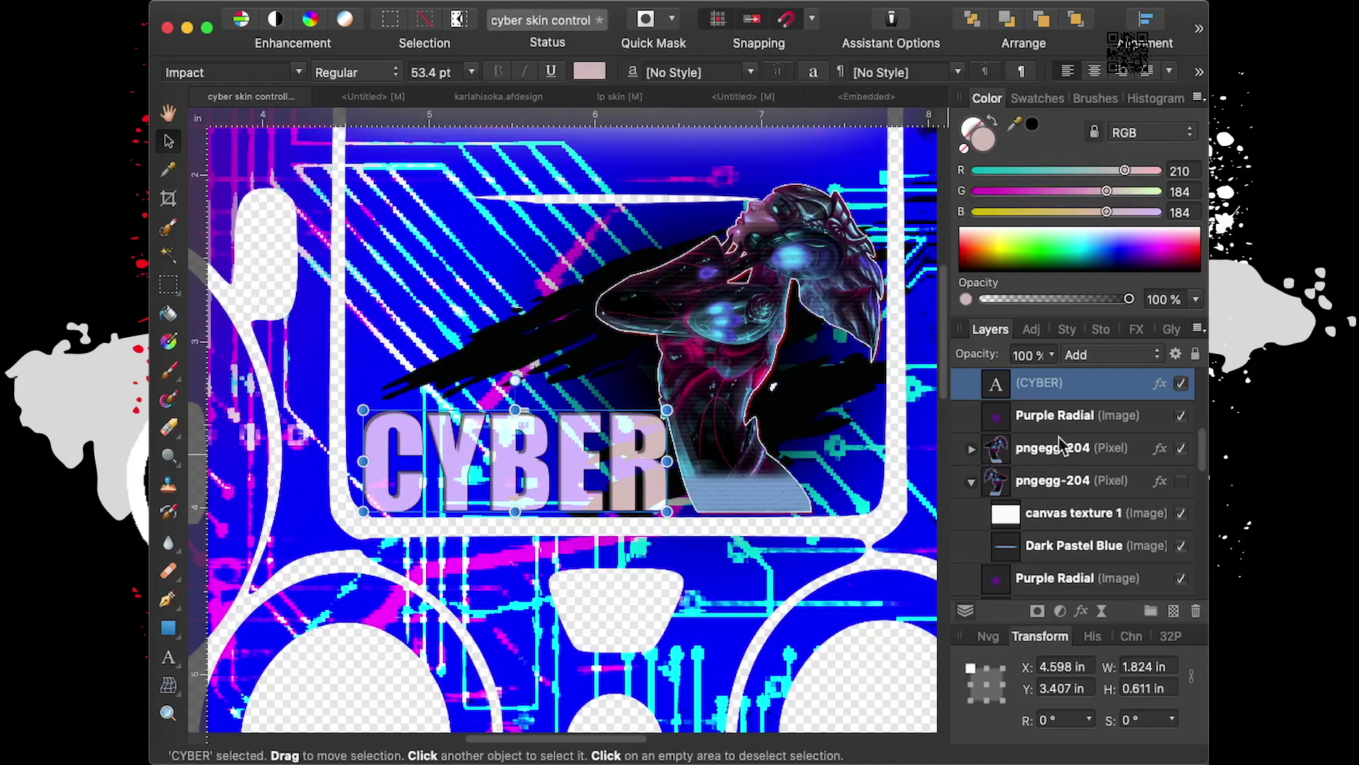
scroll(827, 403, down, 2)
Duplicate the CYBER title and grey fade image layers
scroll(827, 403, down, 2)
scroll(827, 404, down, 2)
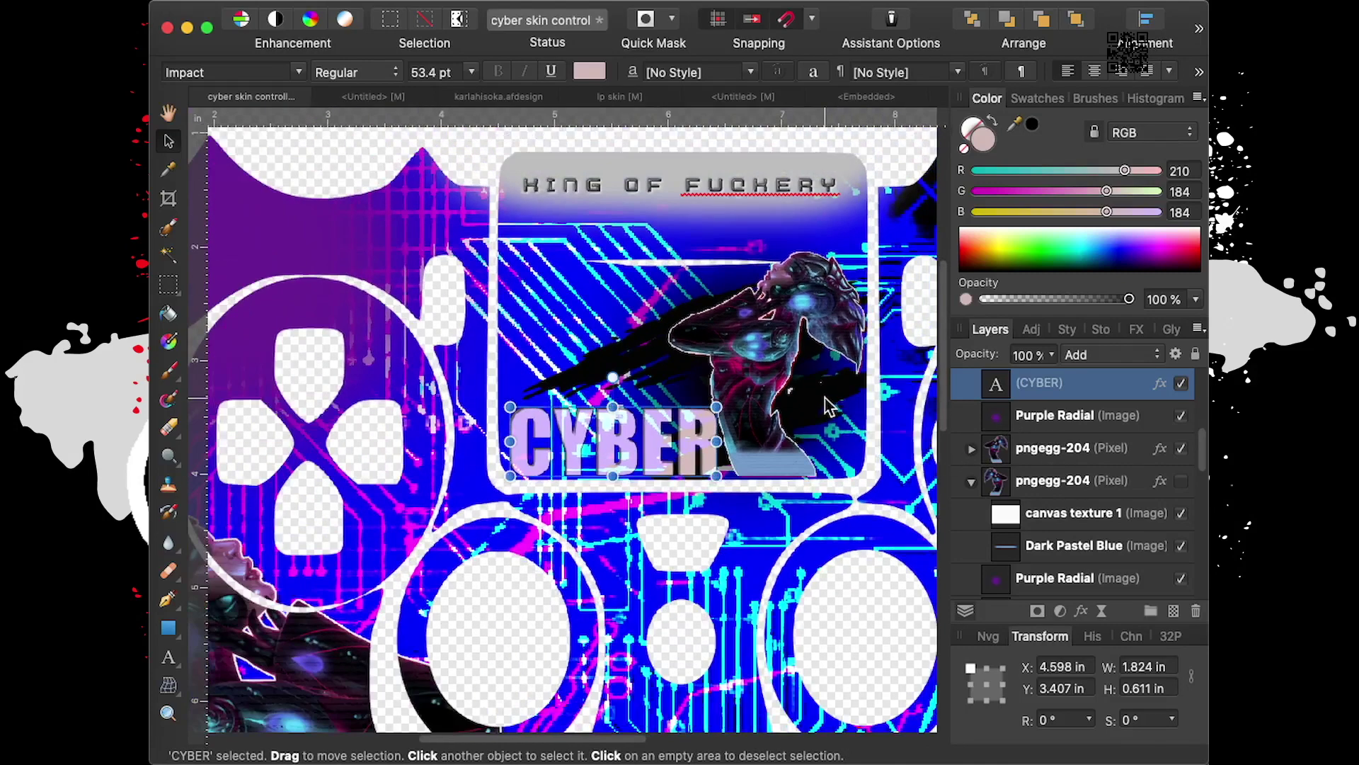
scroll(829, 407, down, 2)
scroll(827, 403, down, 2)
scroll(826, 400, down, 2)
scroll(831, 400, down, 1)
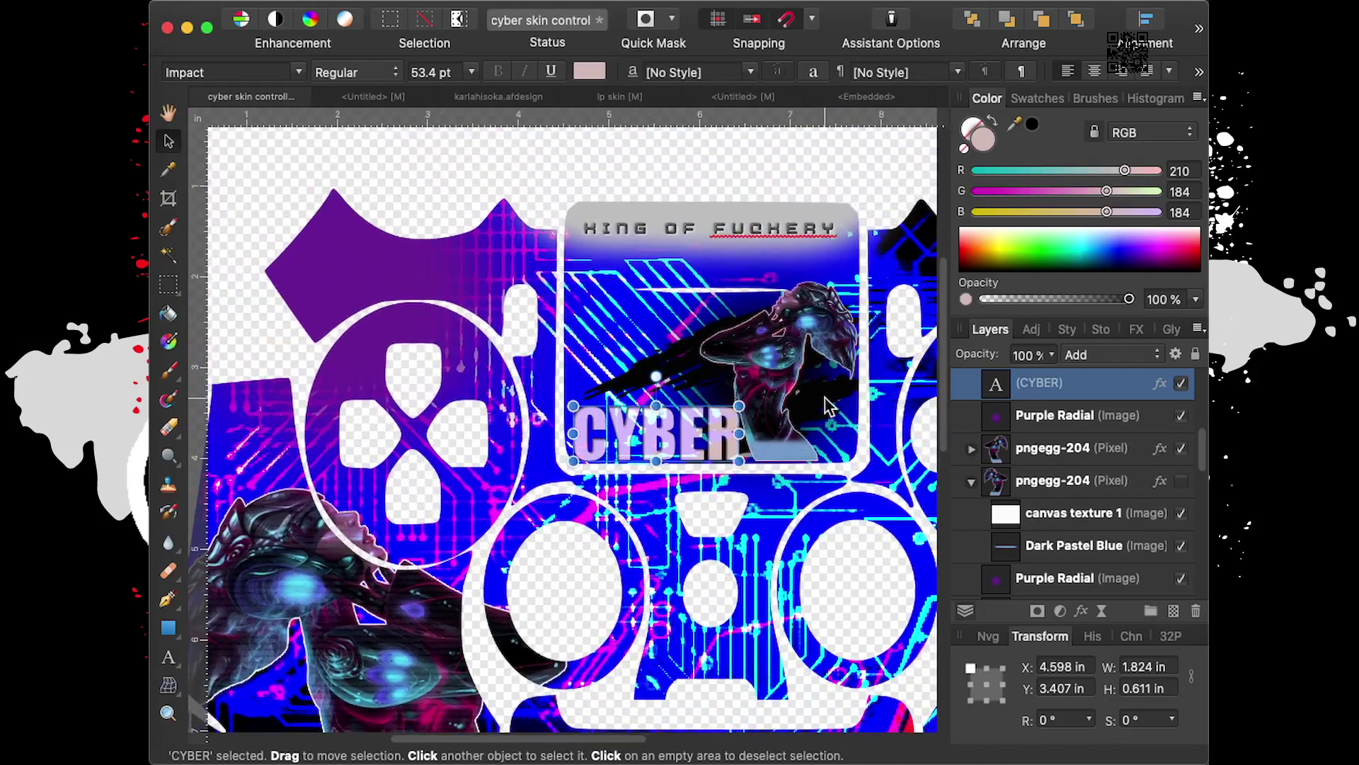
scroll(832, 400, down, 2)
key(super+v)
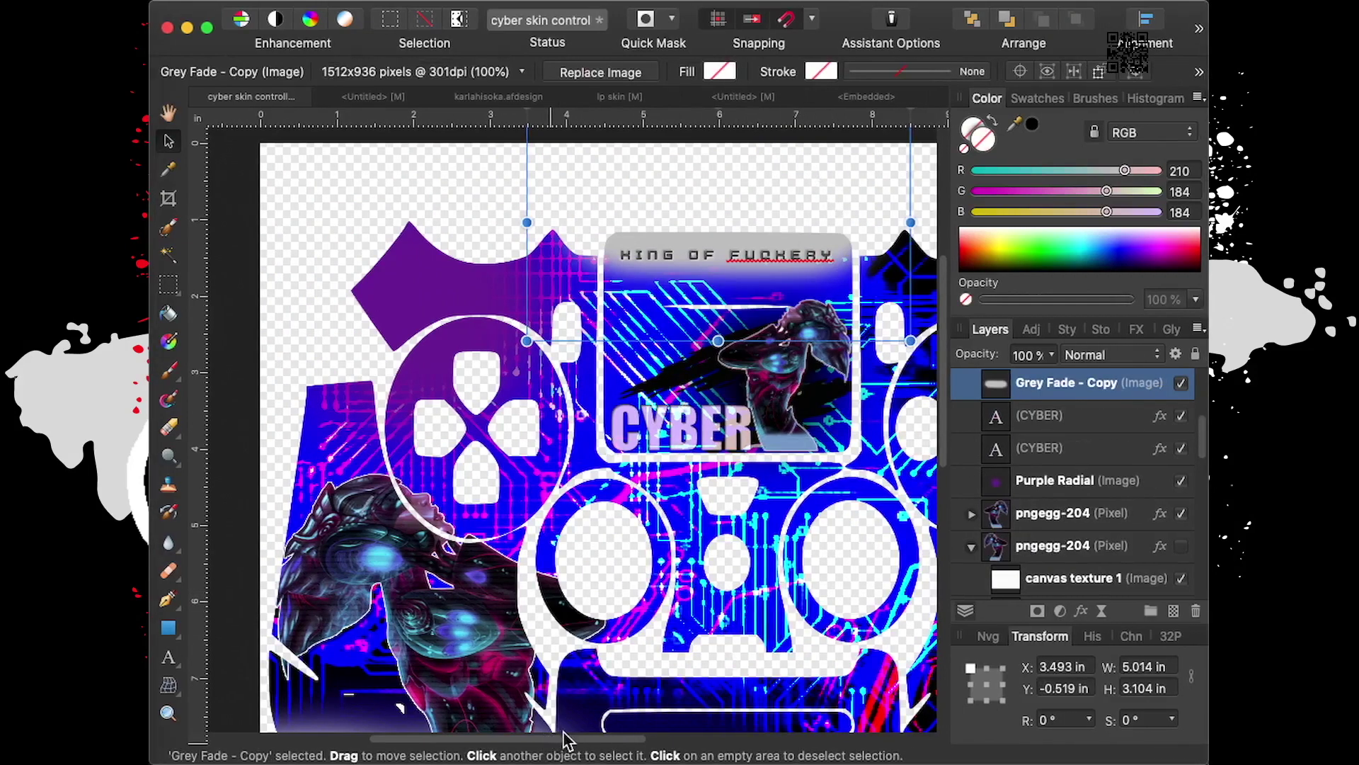
Zoom out, undo an accidental canvas texture selection, and deselect everything
scroll(566, 743, down, 1)
scroll(606, 743, down, 1)
scroll(609, 743, down, 1)
scroll(672, 524, down, 1)
scroll(671, 523, down, 1)
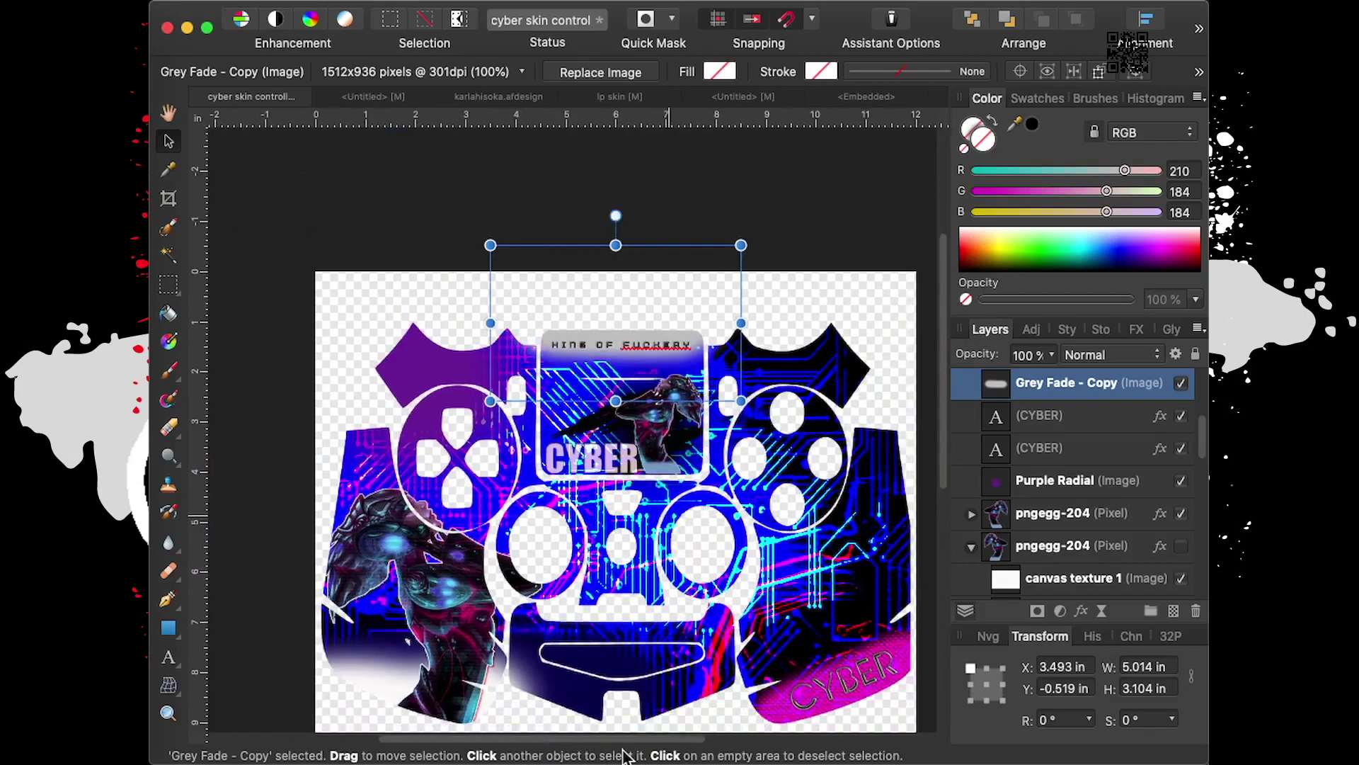
scroll(641, 743, down, 1)
scroll(652, 549, down, 1)
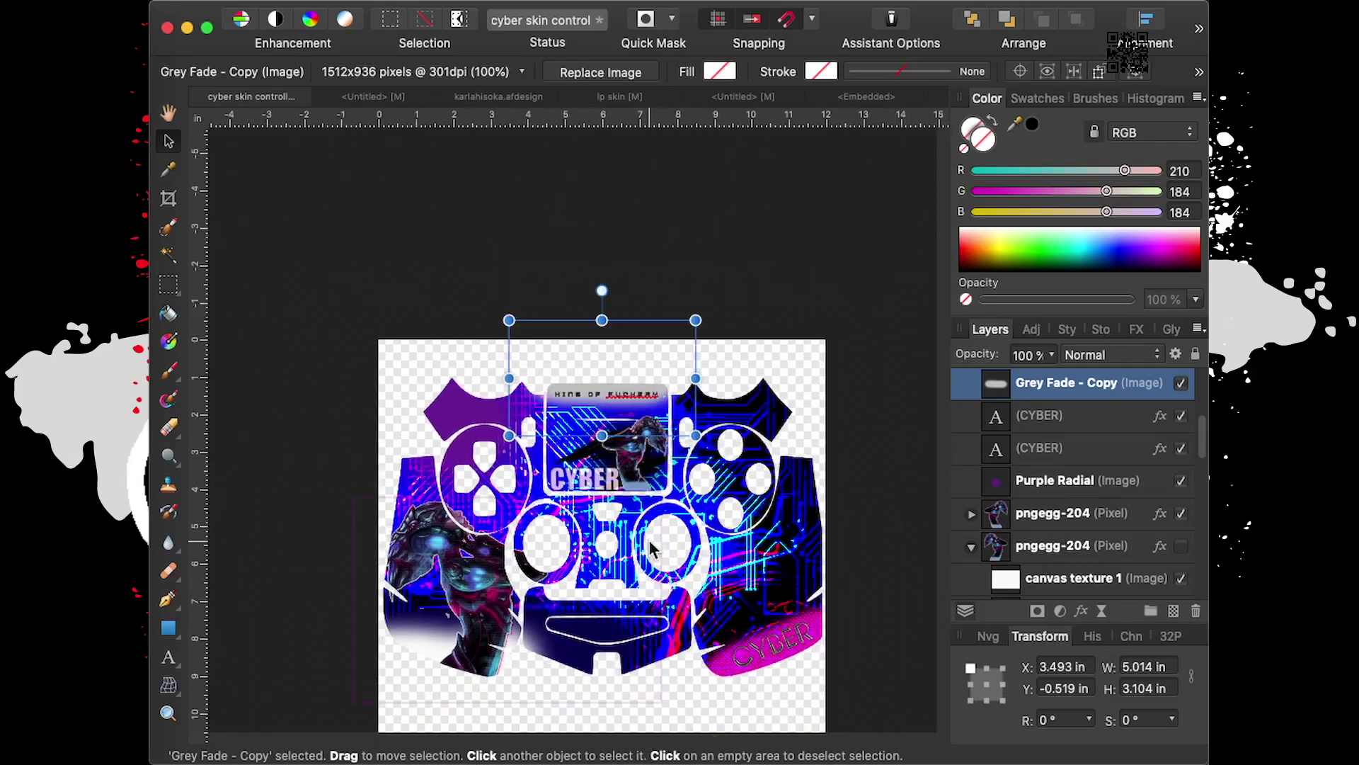
scroll(904, 409, up, 2)
scroll(893, 408, down, 1)
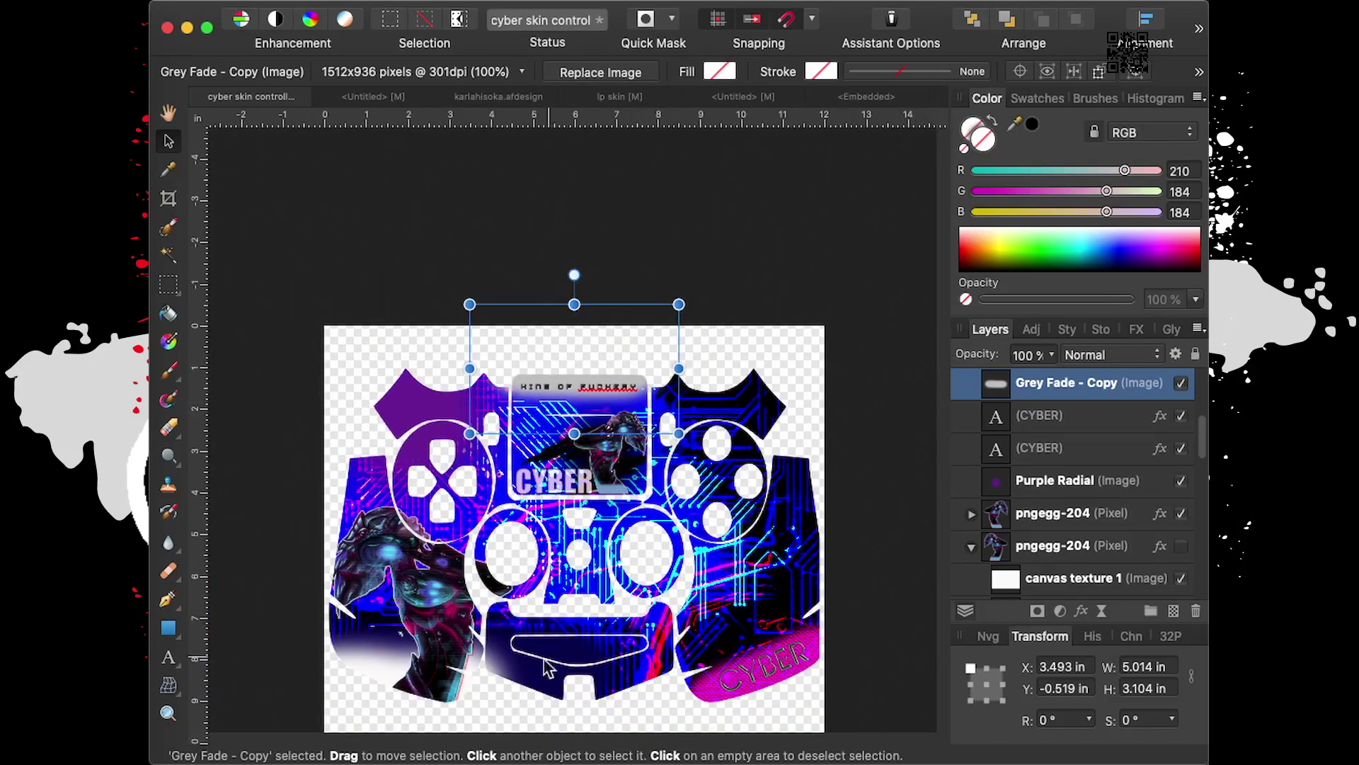
scroll(545, 667, up, 2)
scroll(670, 579, down, 1)
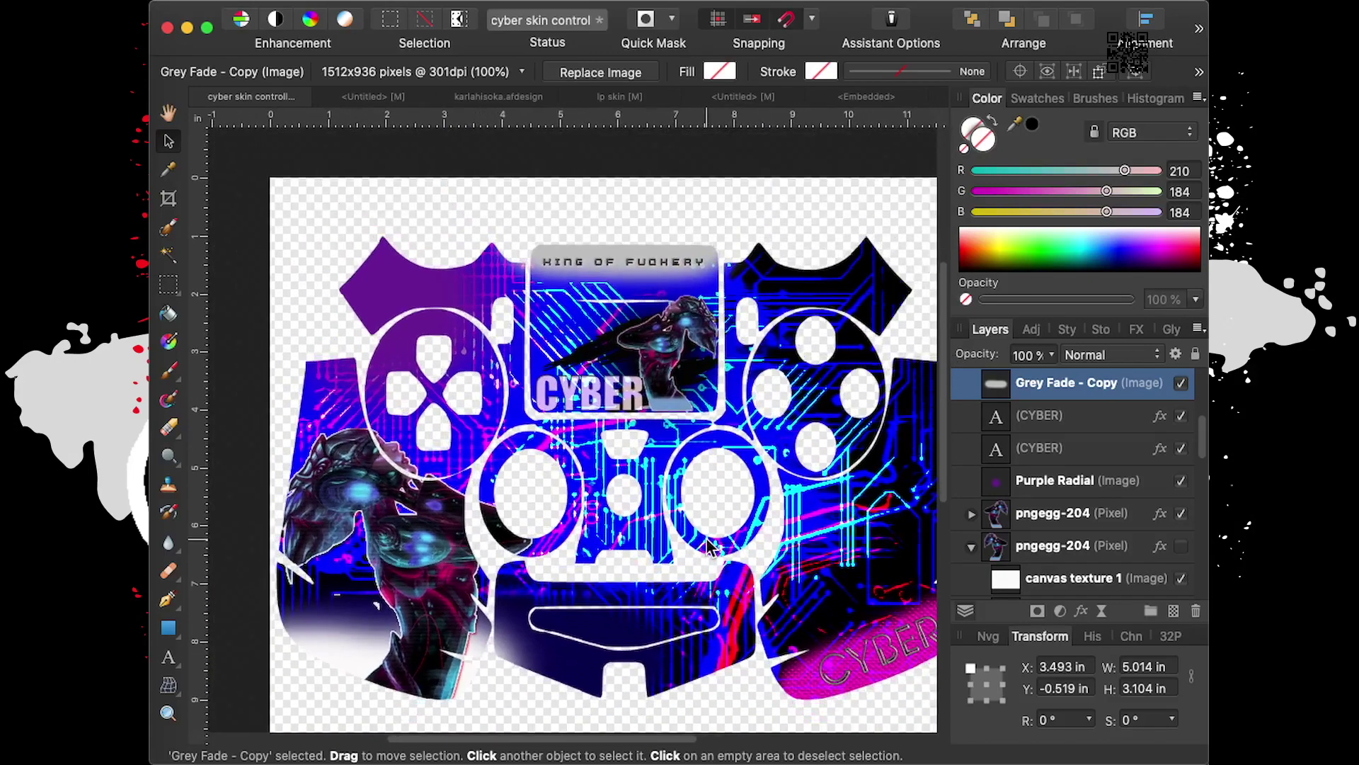
scroll(710, 545, down, 1)
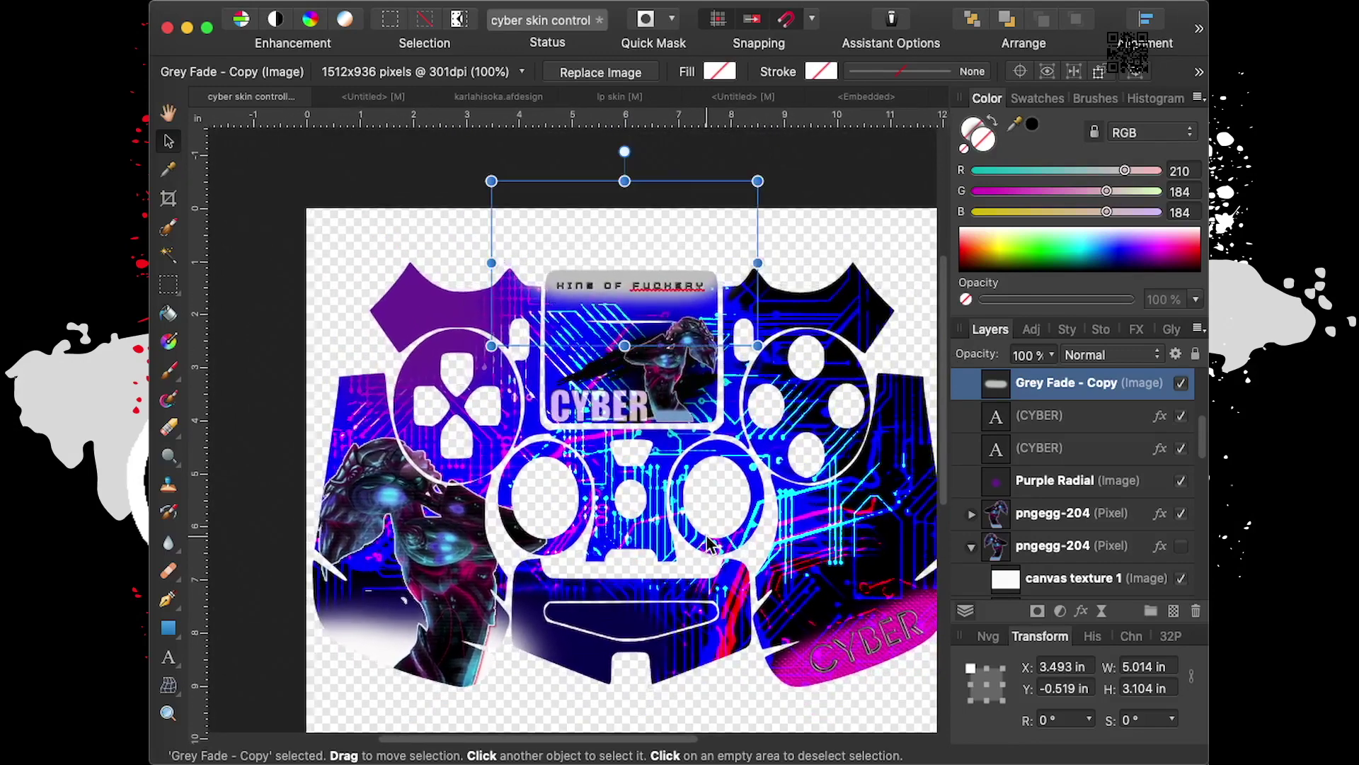
scroll(710, 545, down, 1)
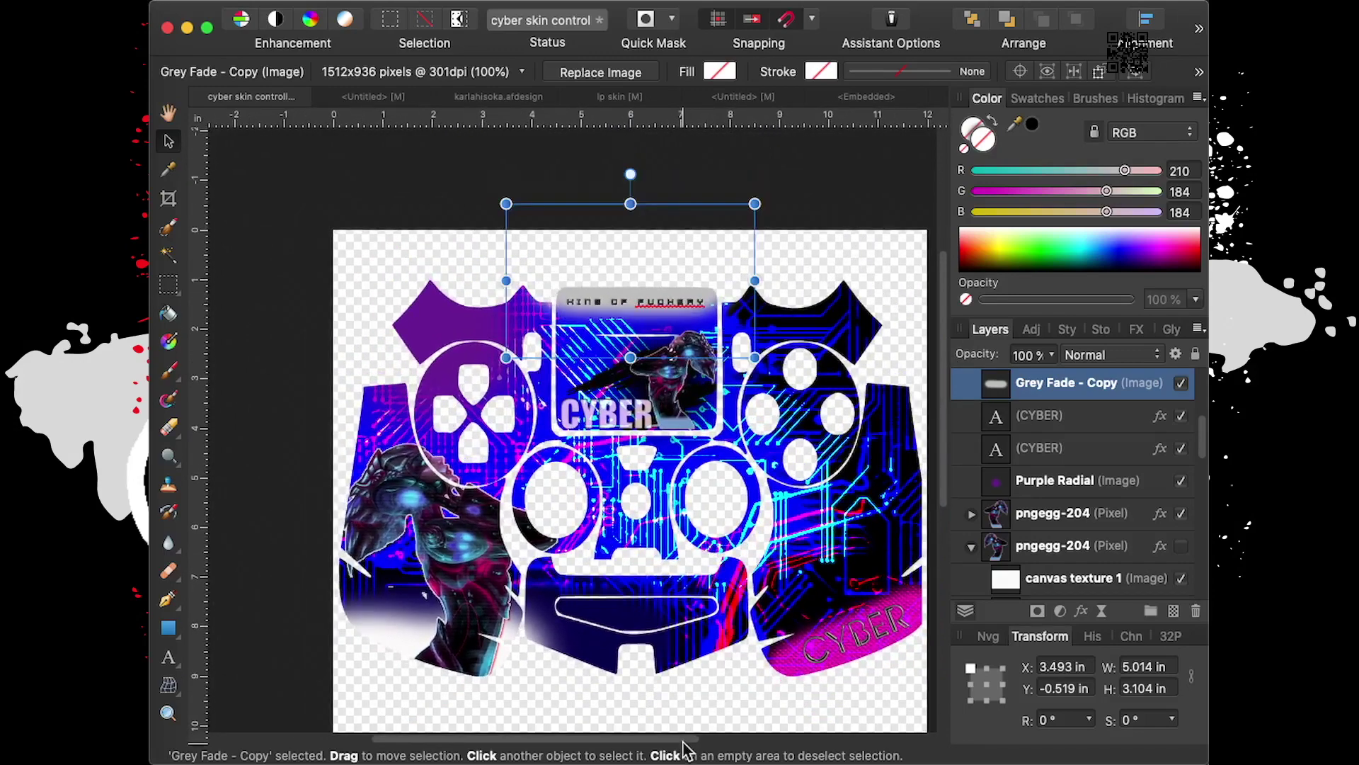
scroll(687, 743, right, 3)
click(699, 723)
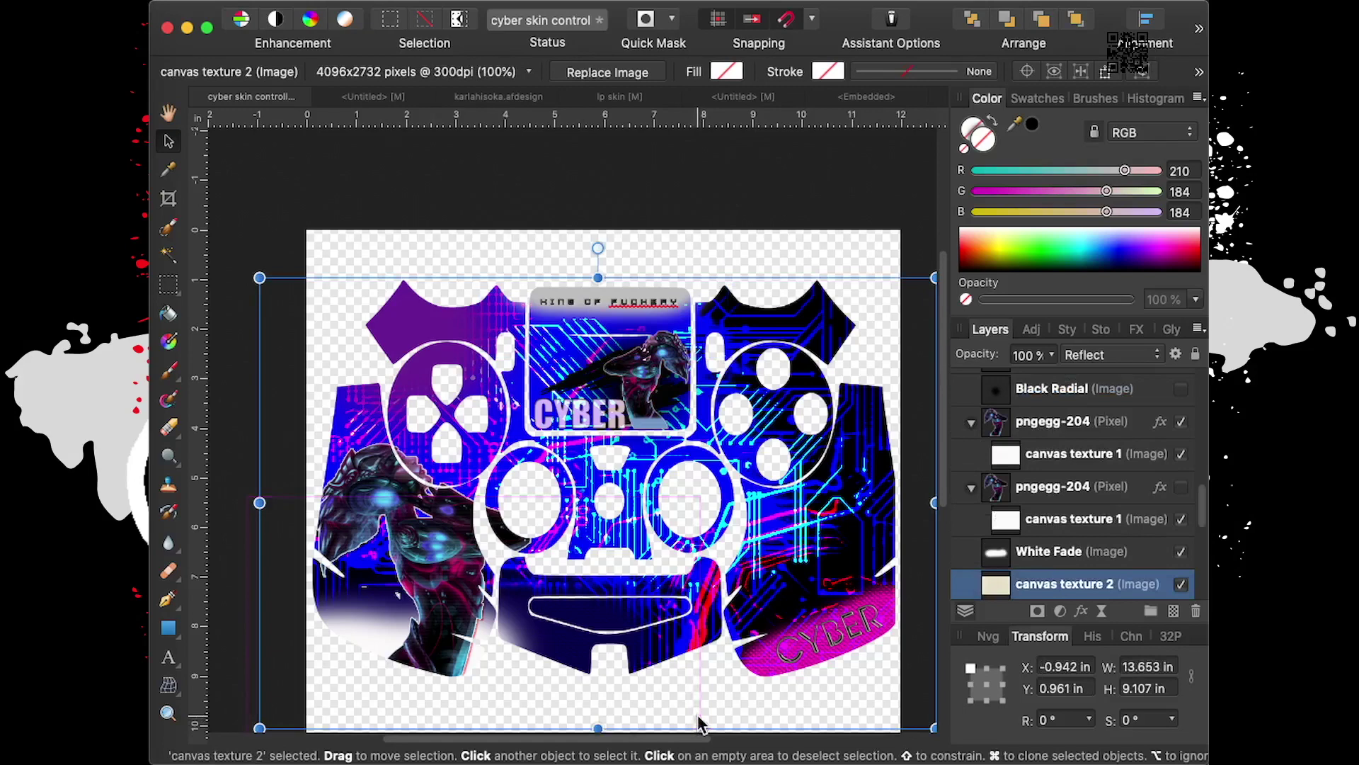
key(super+z)
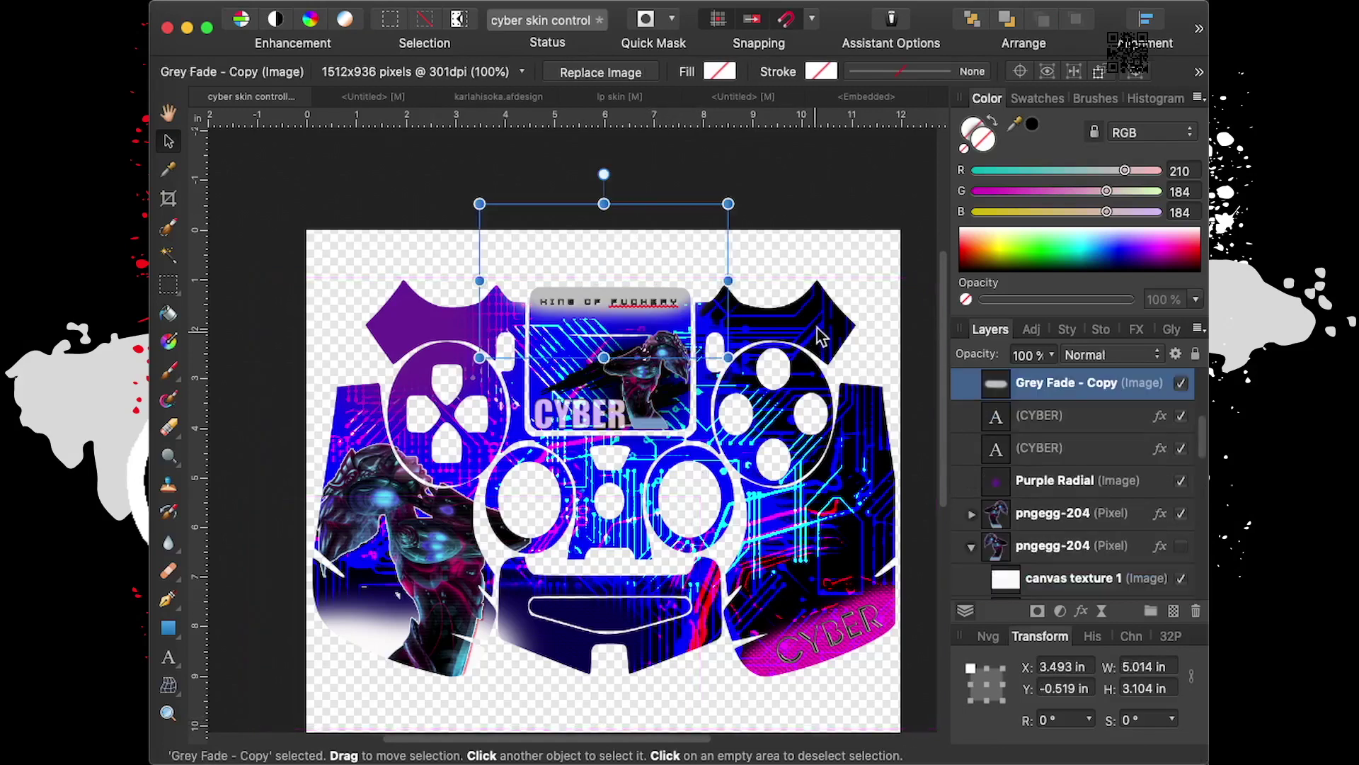
click(893, 179)
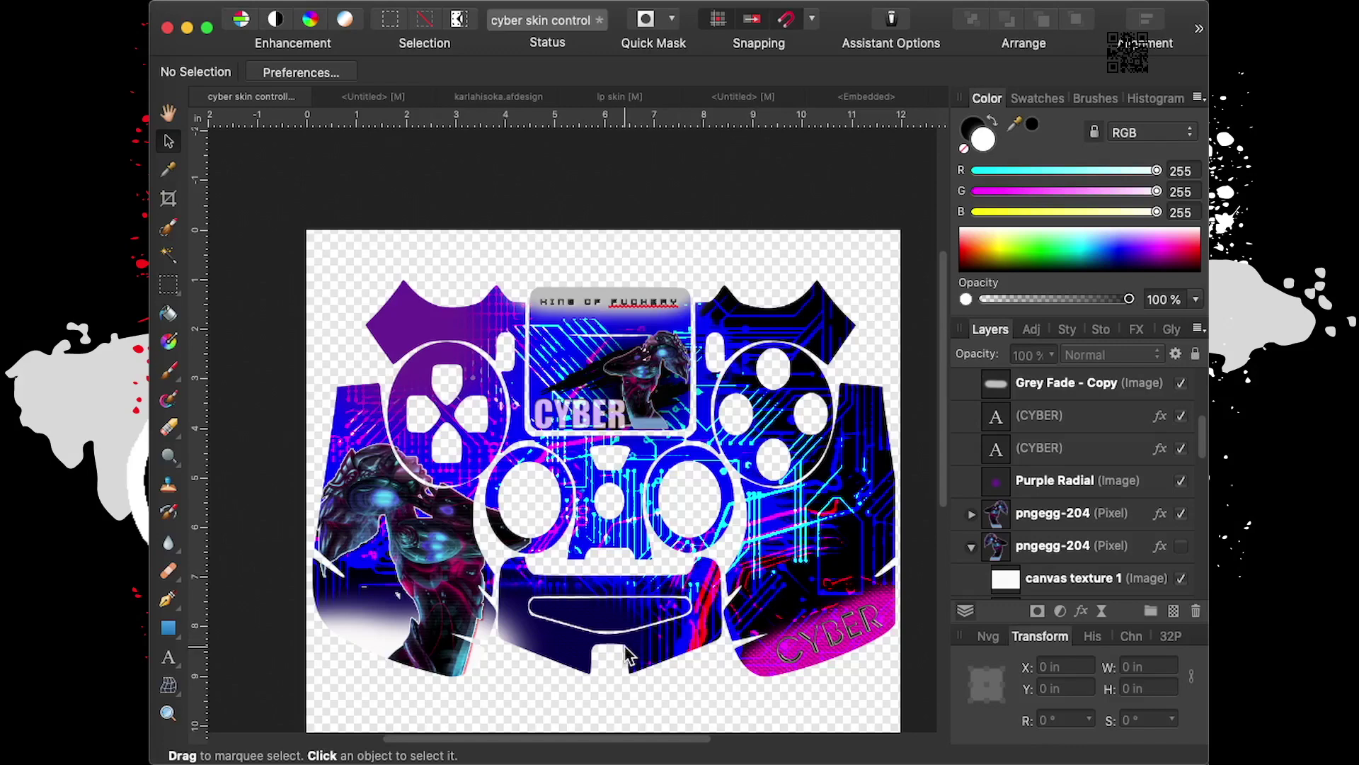
Merge all visible artwork into a new pixel layer with Ctrl+Shift+Alt+E
scroll(636, 521, up, 1)
scroll(636, 520, up, 2)
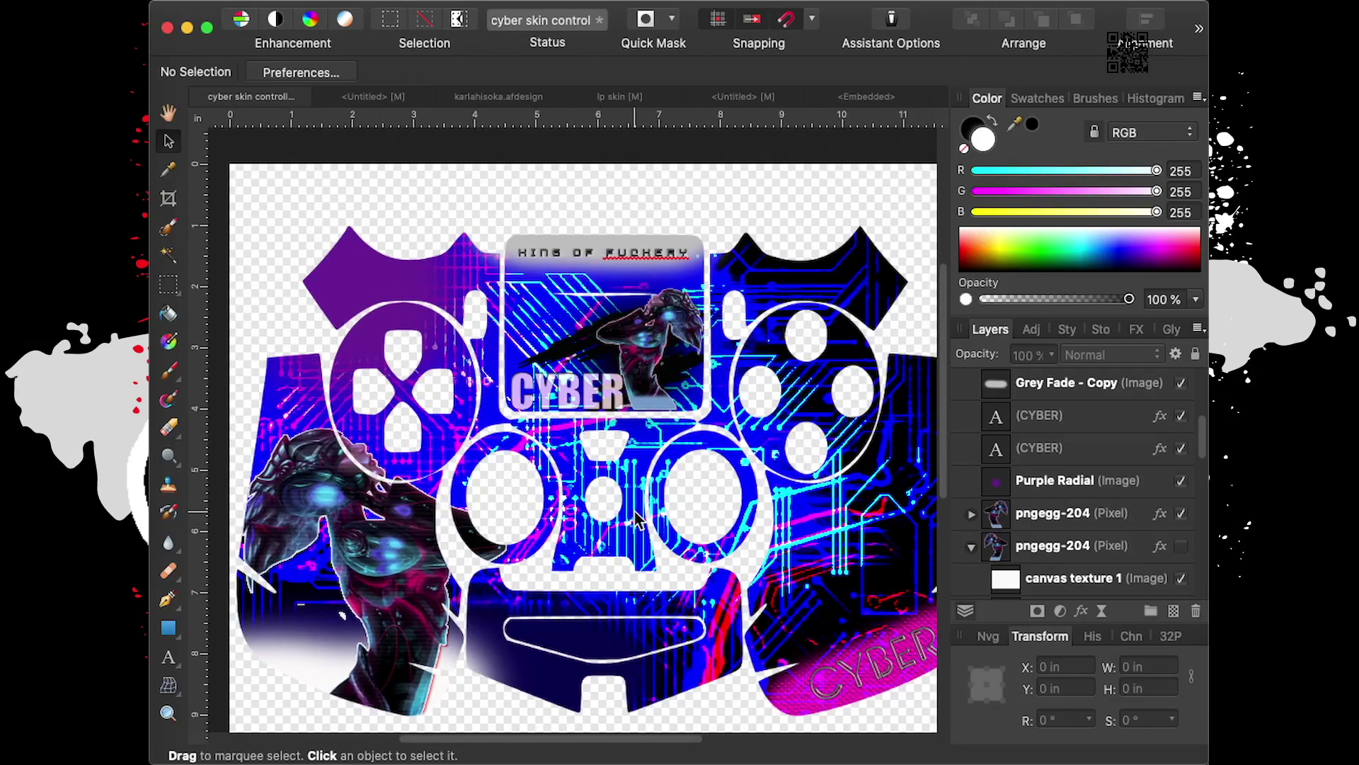
scroll(636, 520, up, 3)
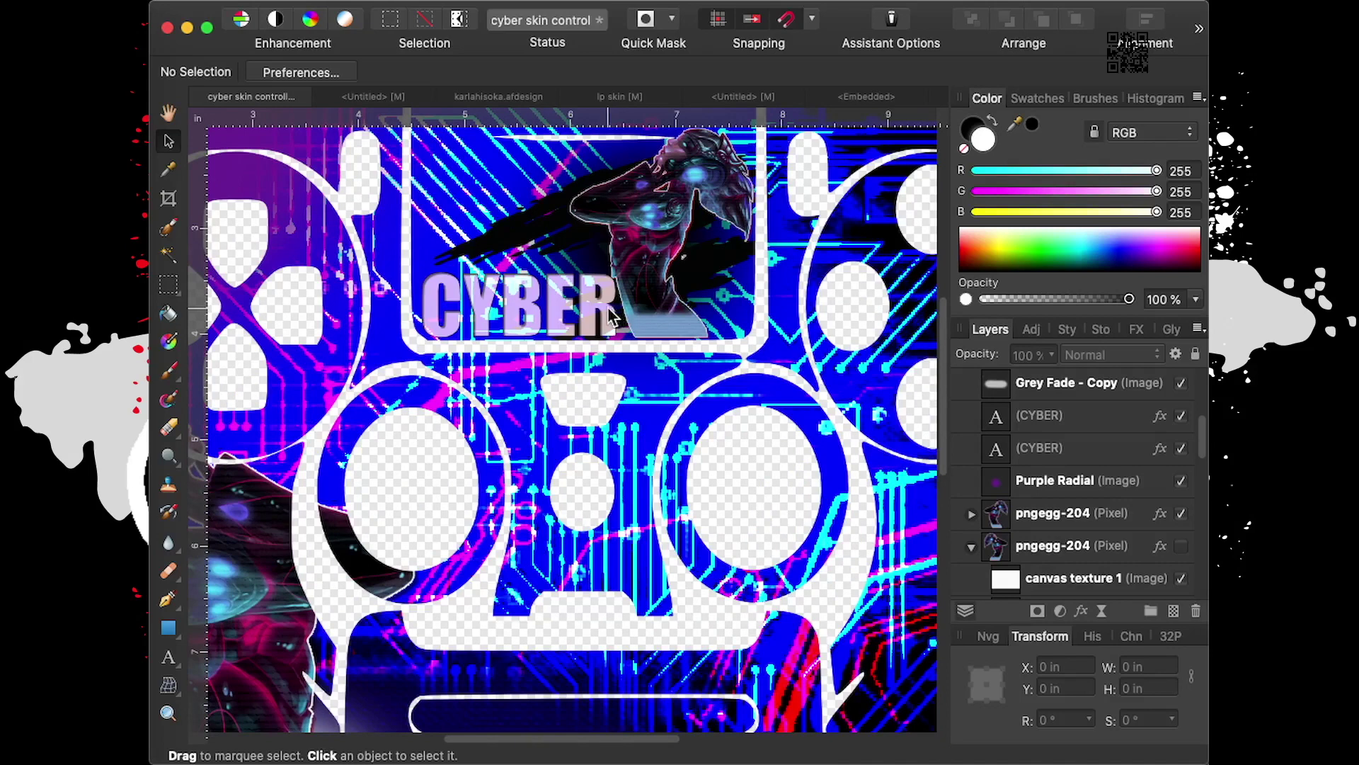
key(ctrl+shift+alt+e)
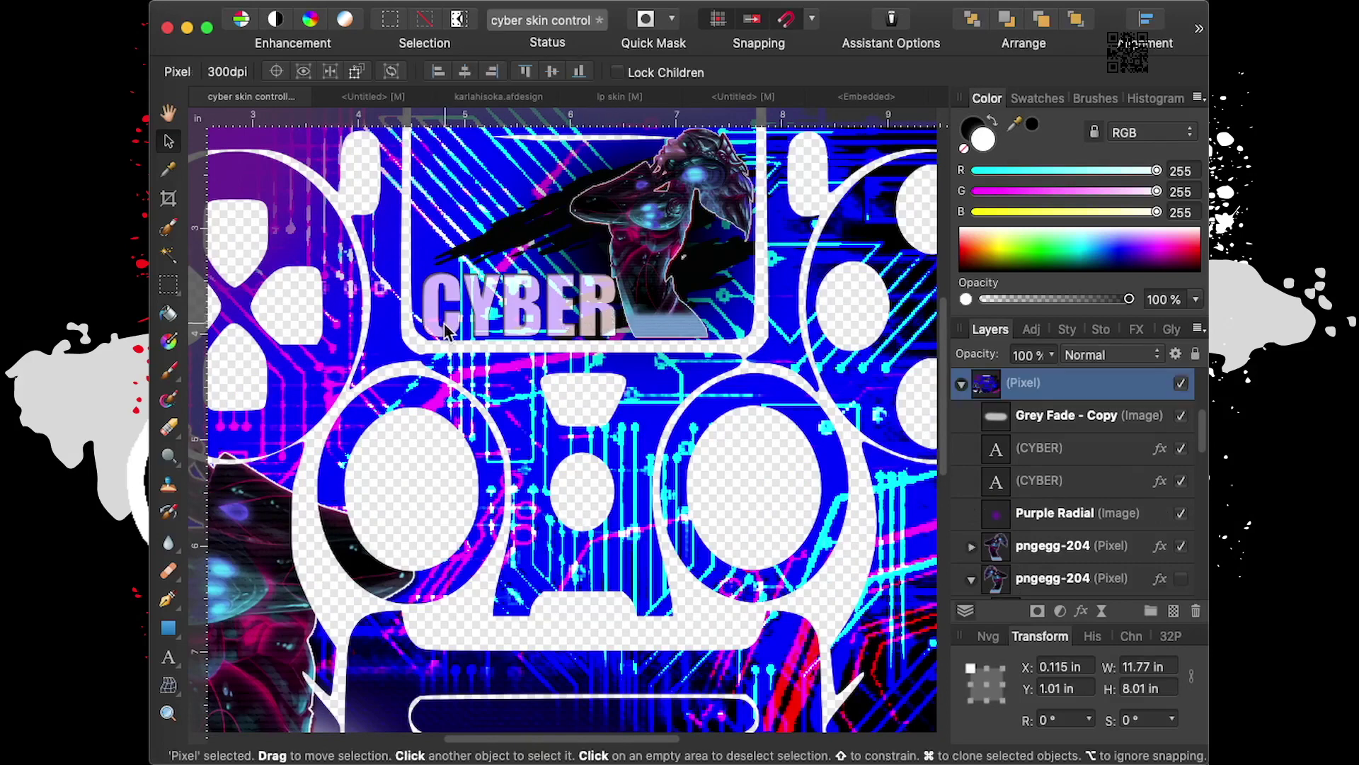
Shift the merged artwork right, undo it, and select the lower CYBER text layer
drag(438, 333, 466, 334)
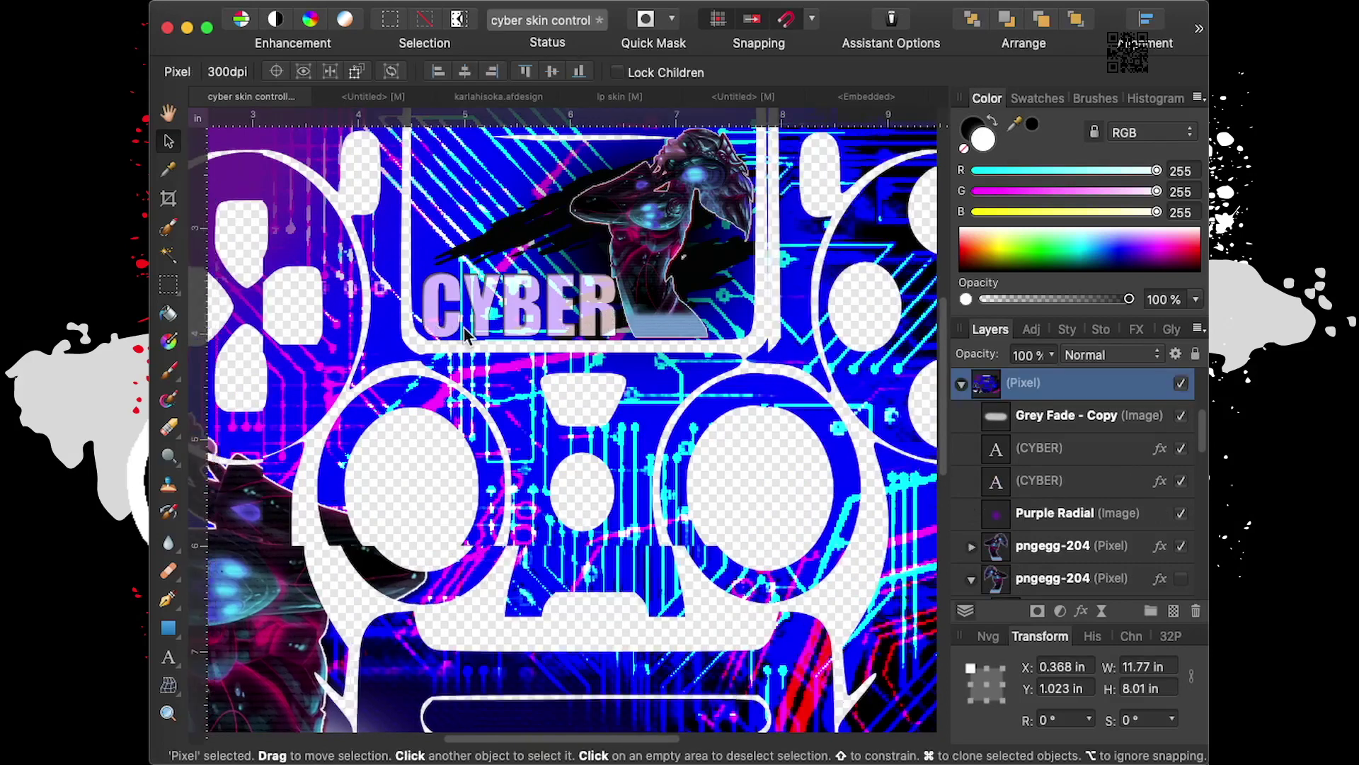
click(318, 1)
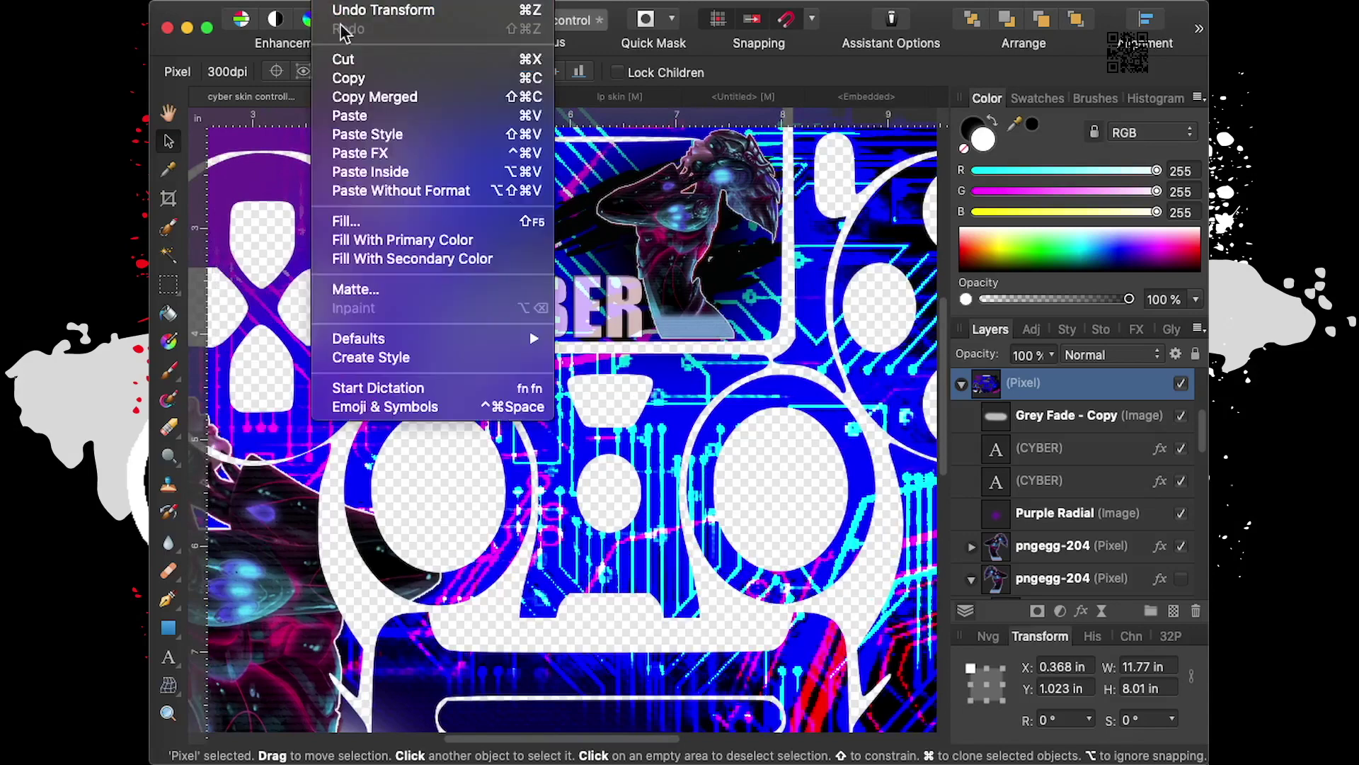
click(414, 15)
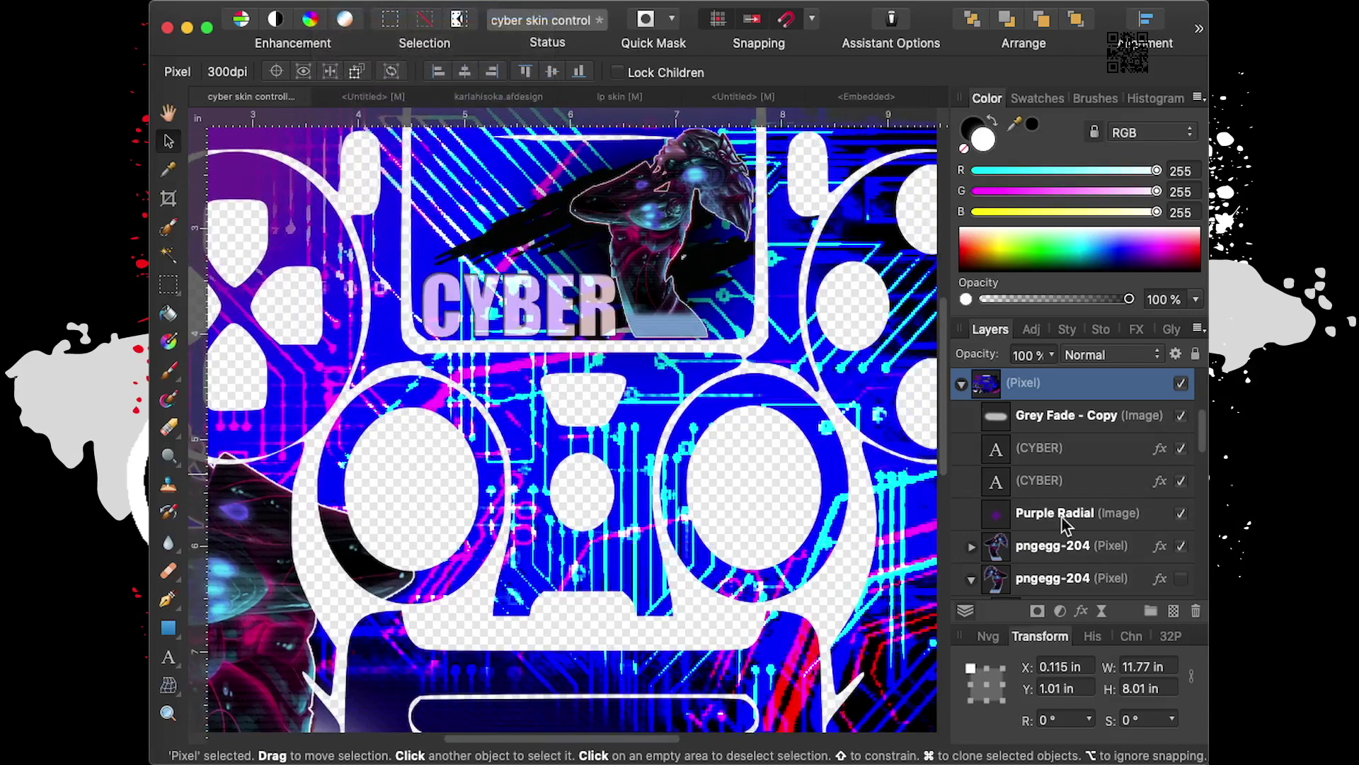
click(1055, 455)
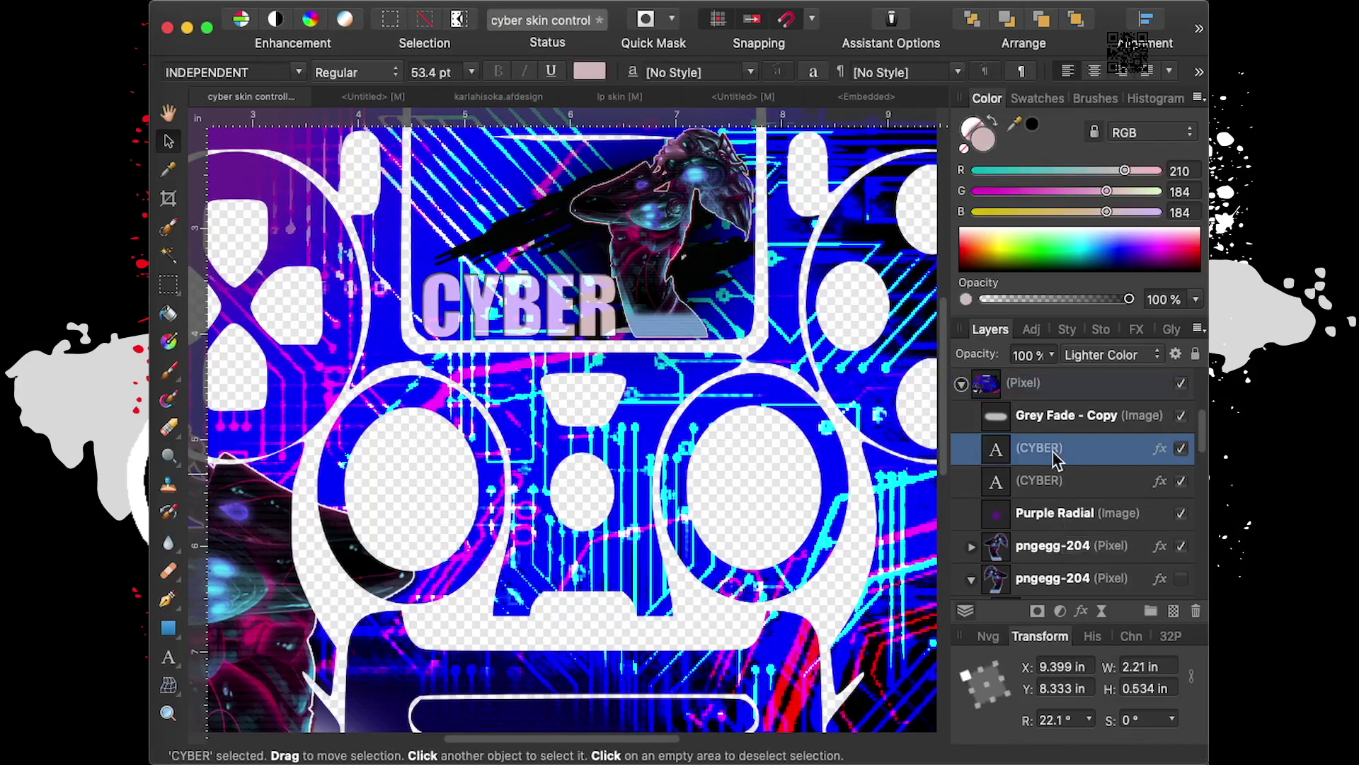
click(1047, 483)
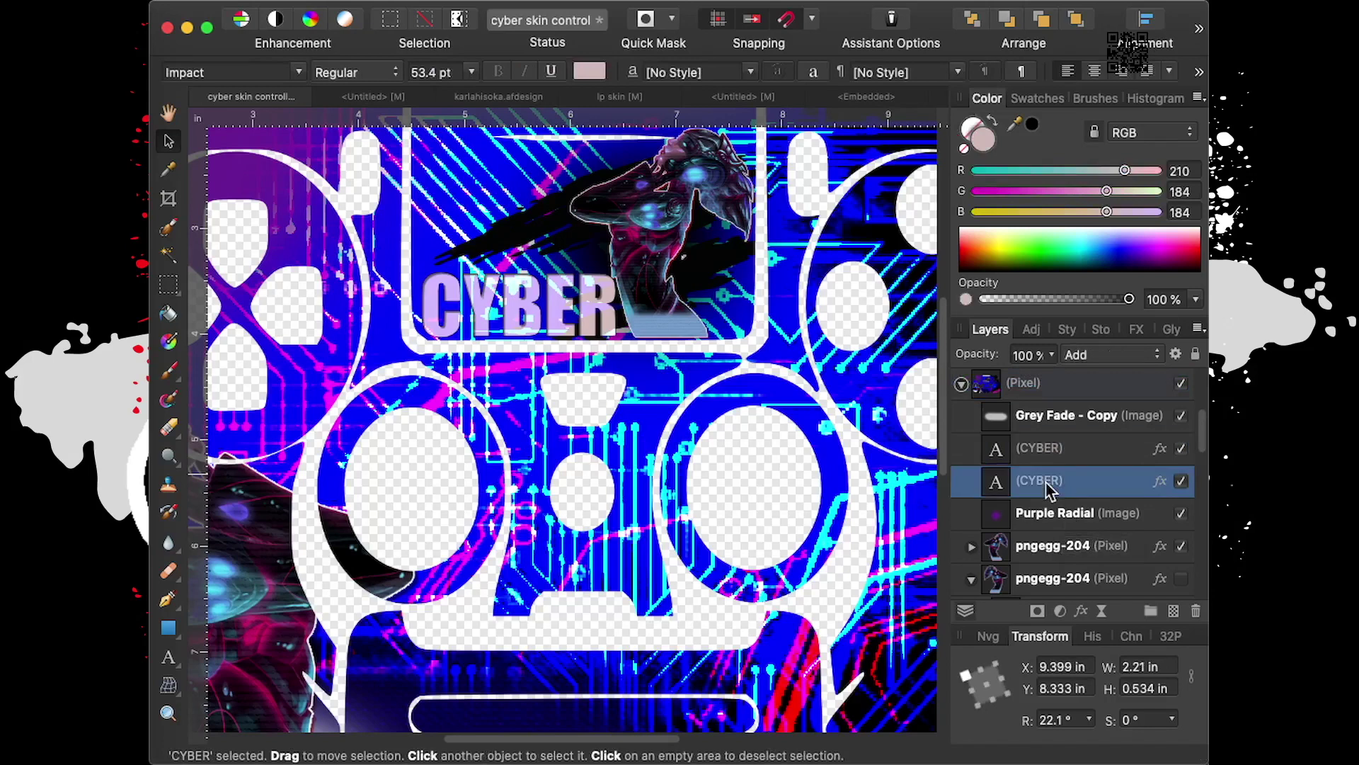
Nudge the CYBER title slightly right and save the document
mouse_move(591, 311)
mouse_down()
mouse_move(610, 314)
mouse_move(593, 305)
mouse_up()
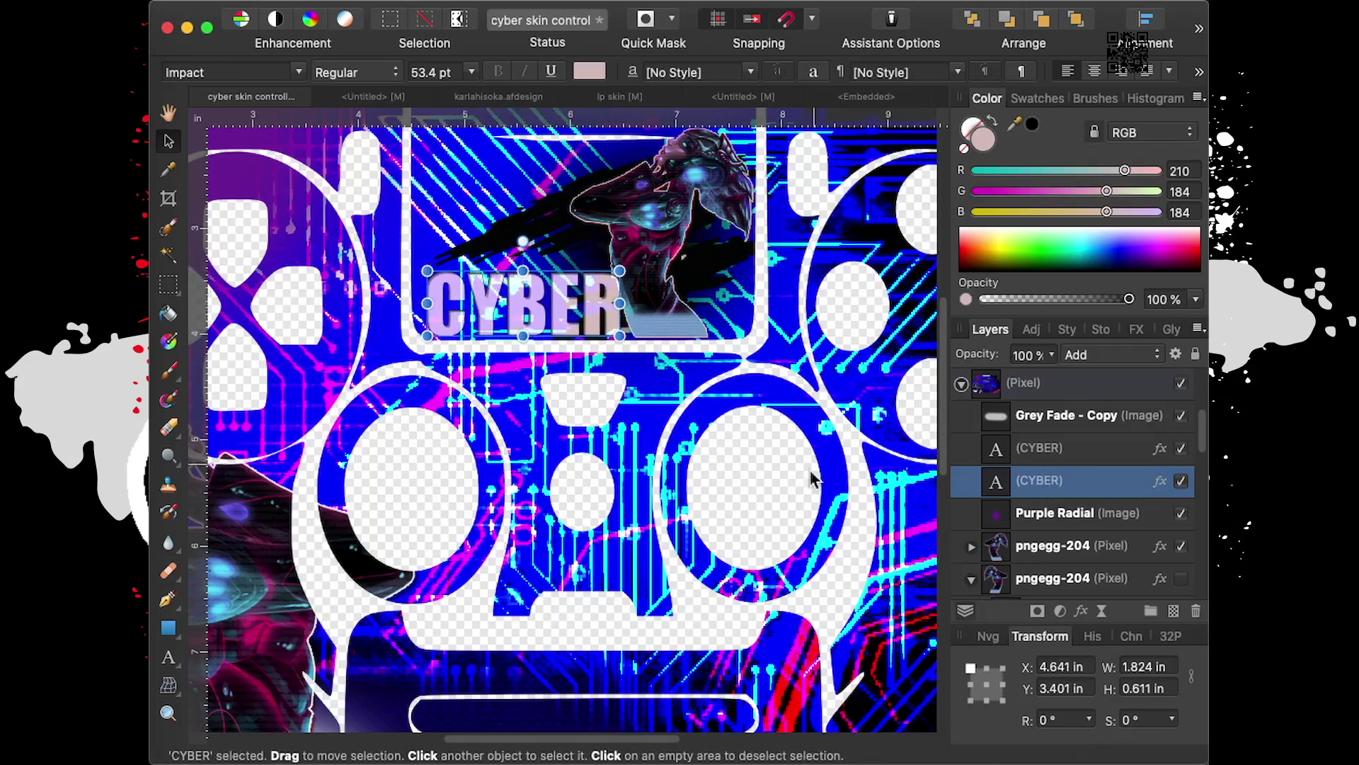
click(756, 562)
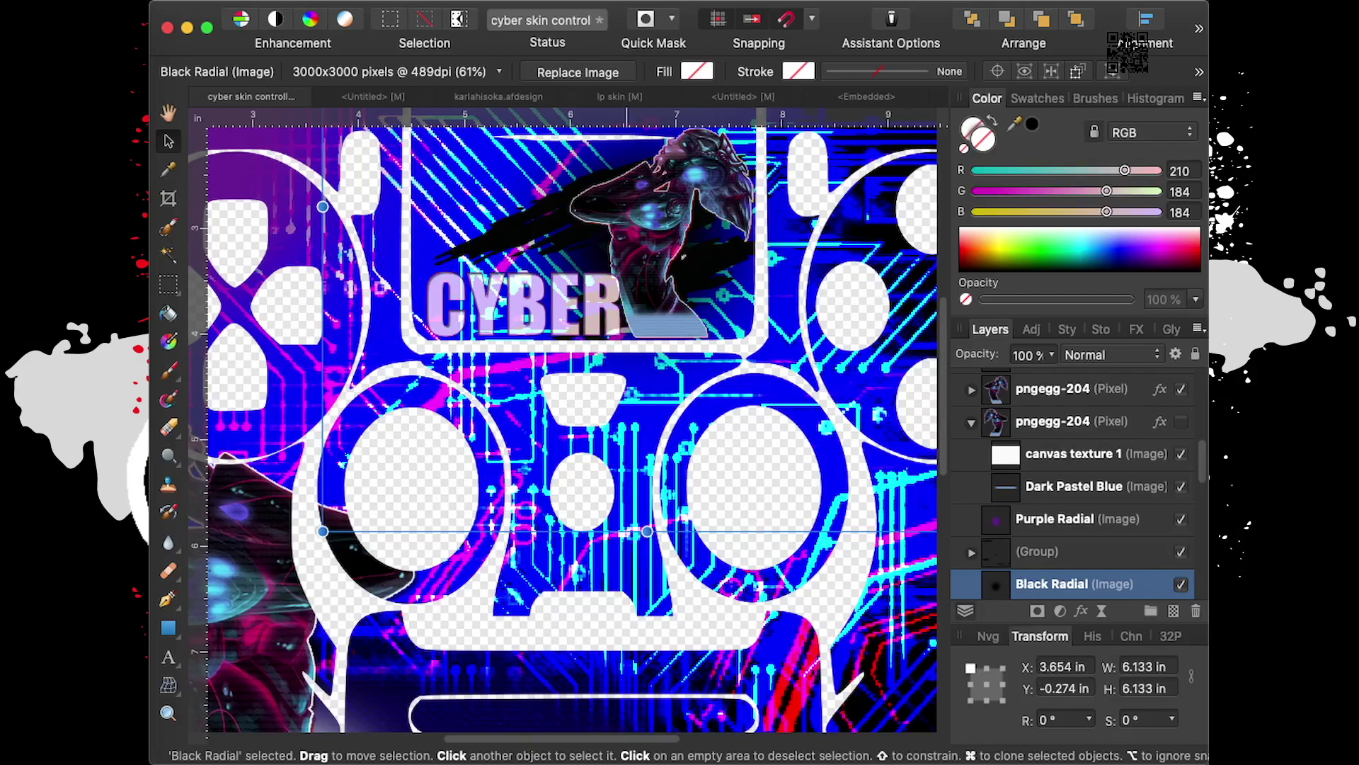
scroll(496, 383, down, 3)
scroll(506, 368, down, 2)
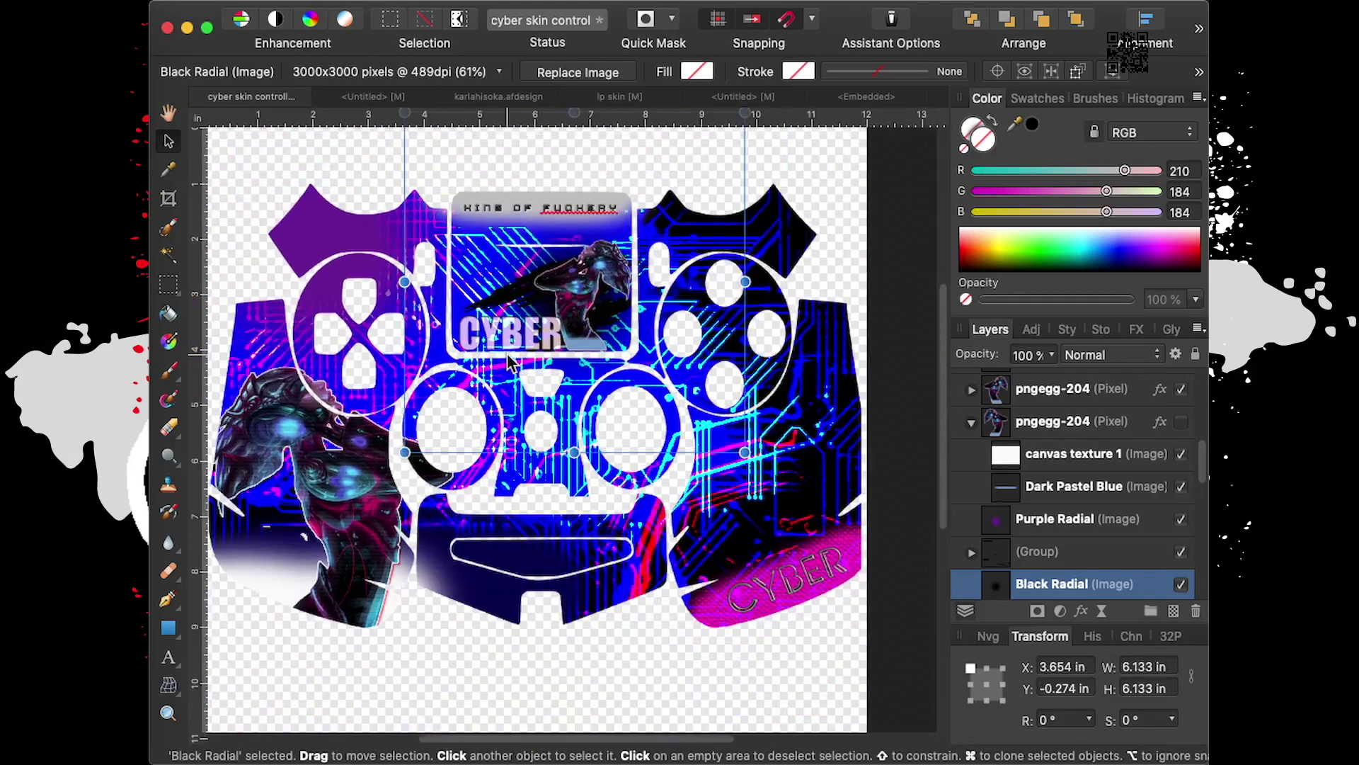
drag(595, 738, 581, 740)
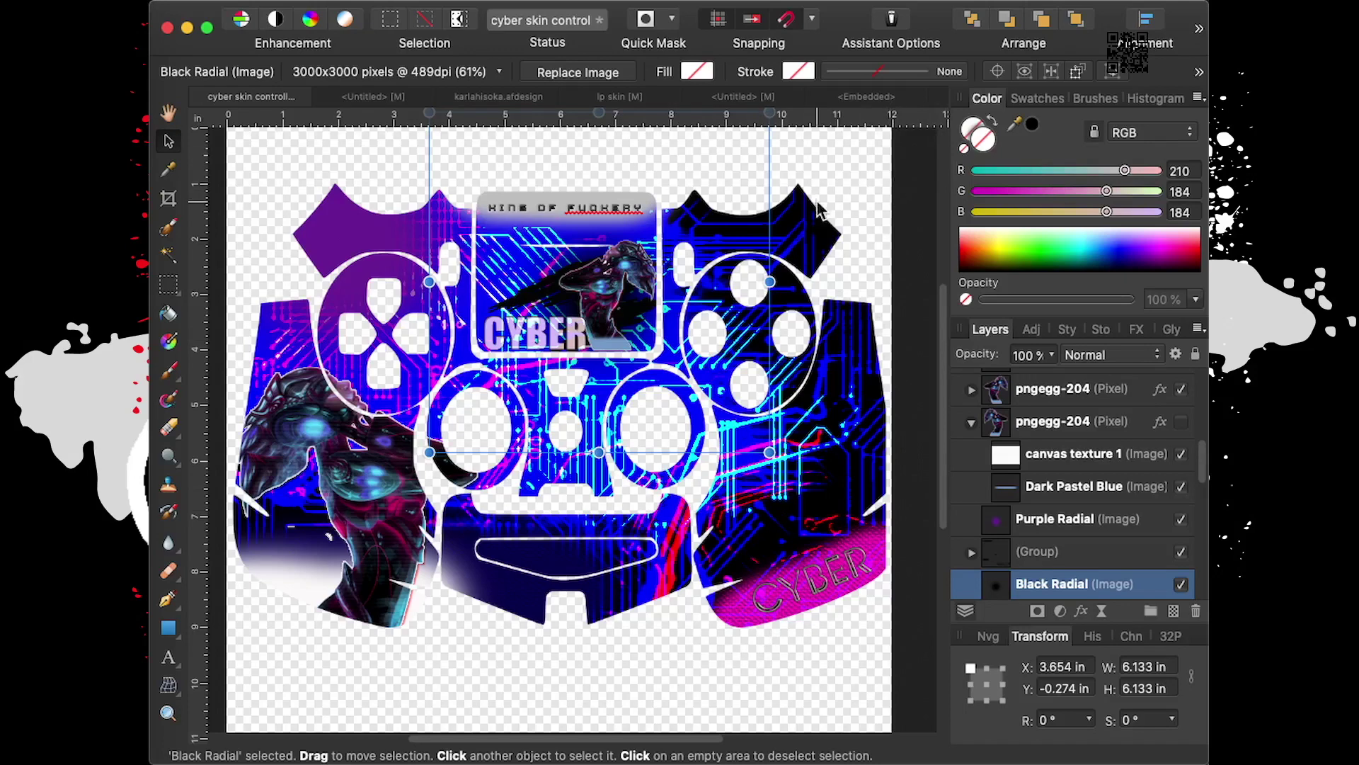
key(ctrl+s)
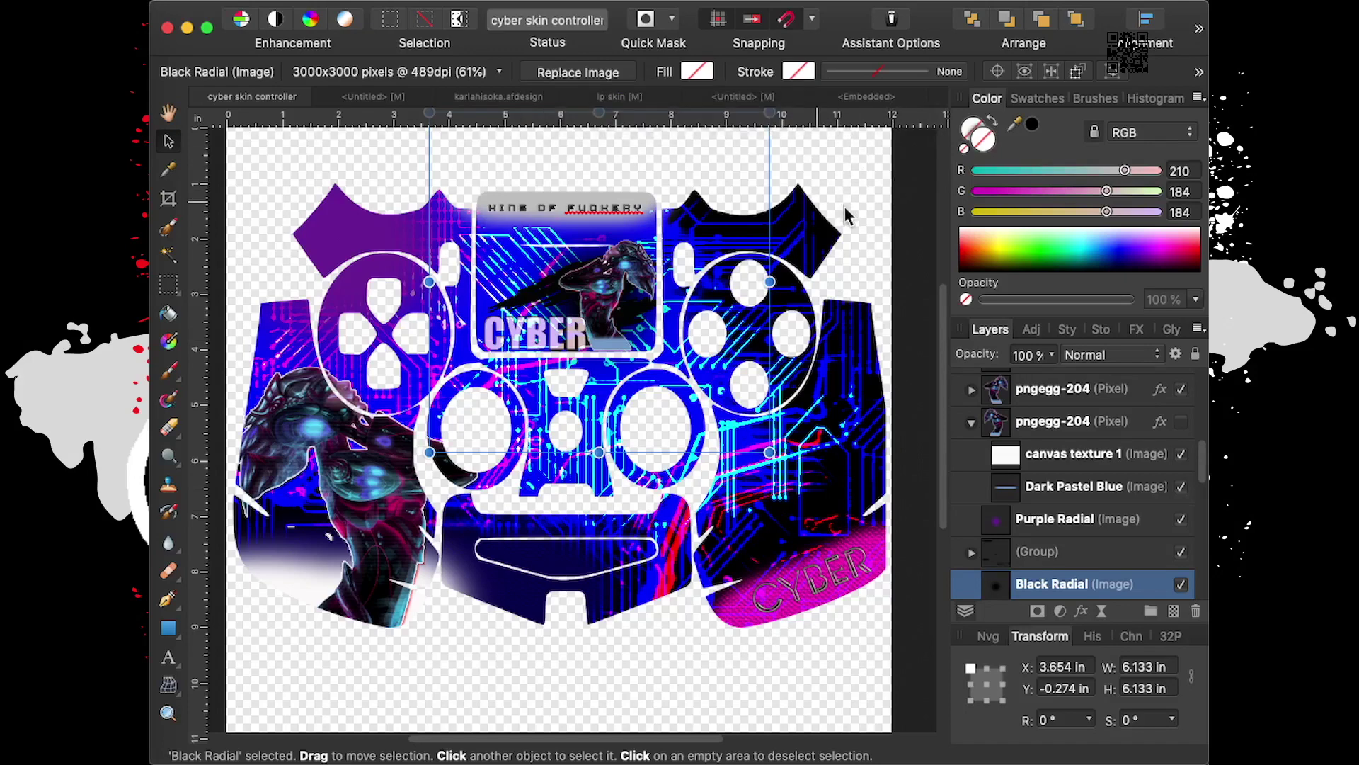